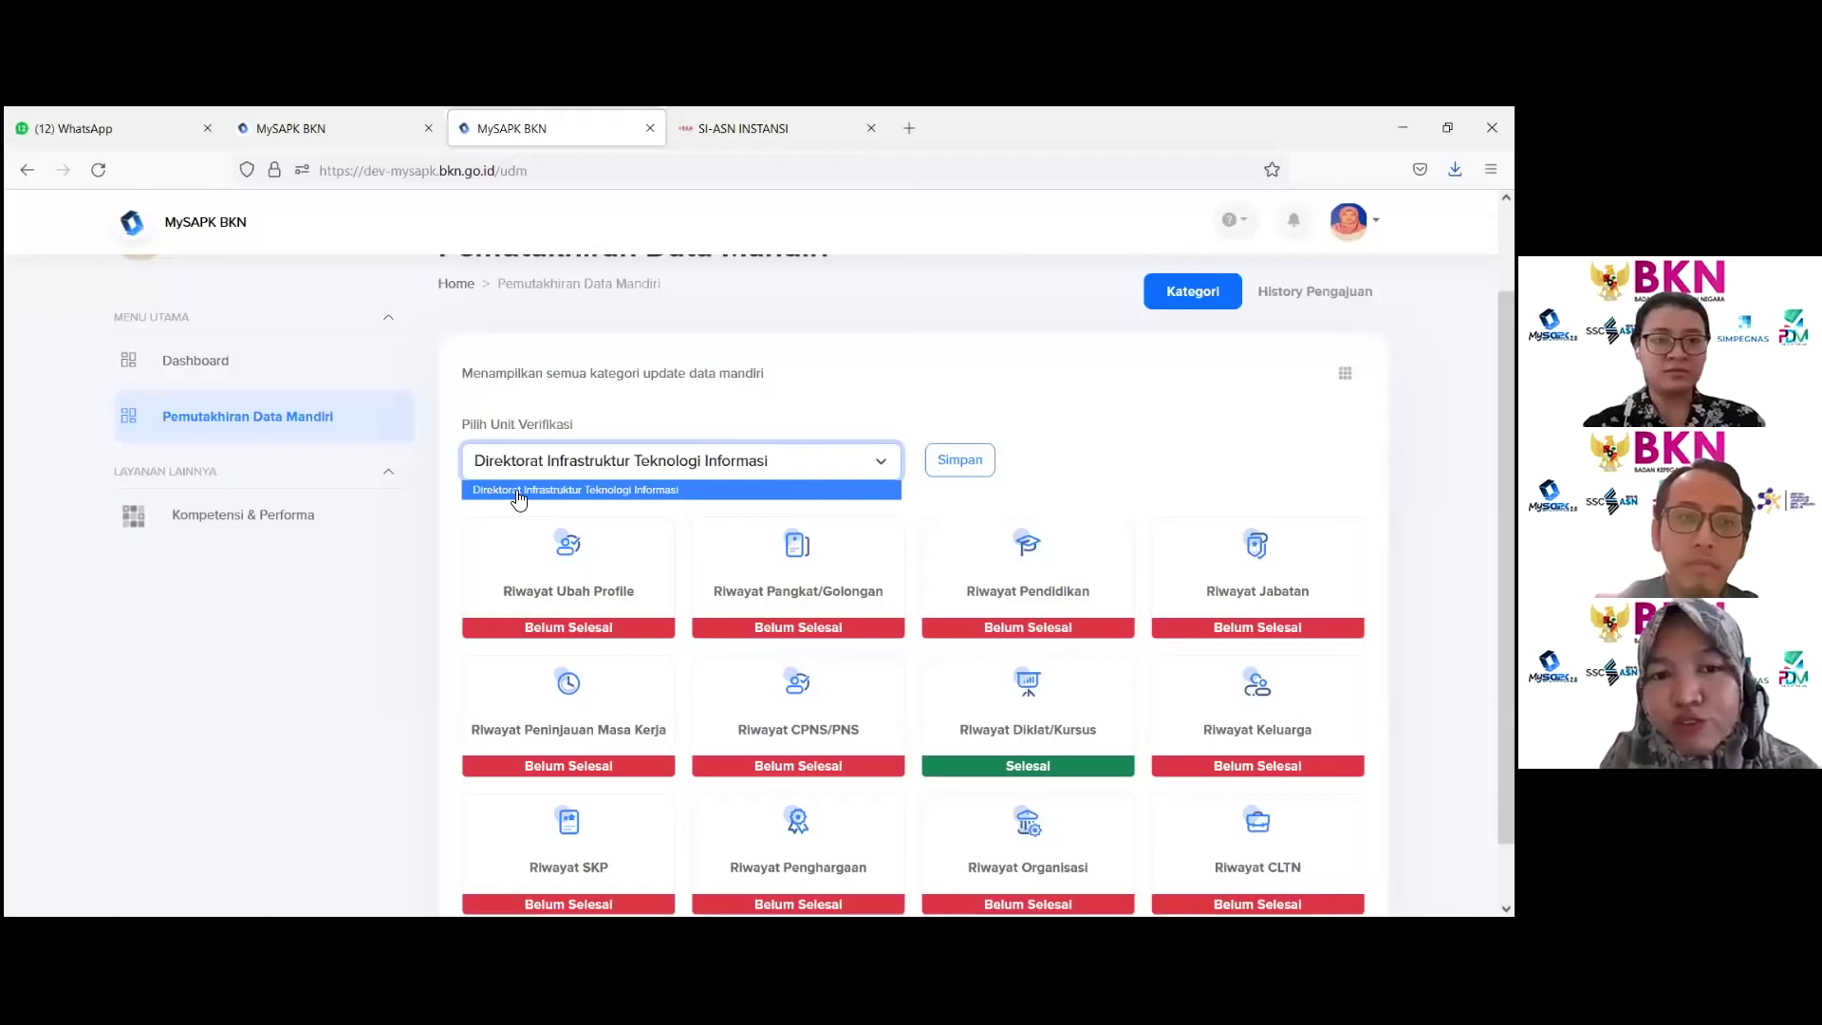
Step: Keep Direktorat Infrastruktur Teknologi Informasi as the verification unit, save it, and acknowledge the success message
click(518, 492)
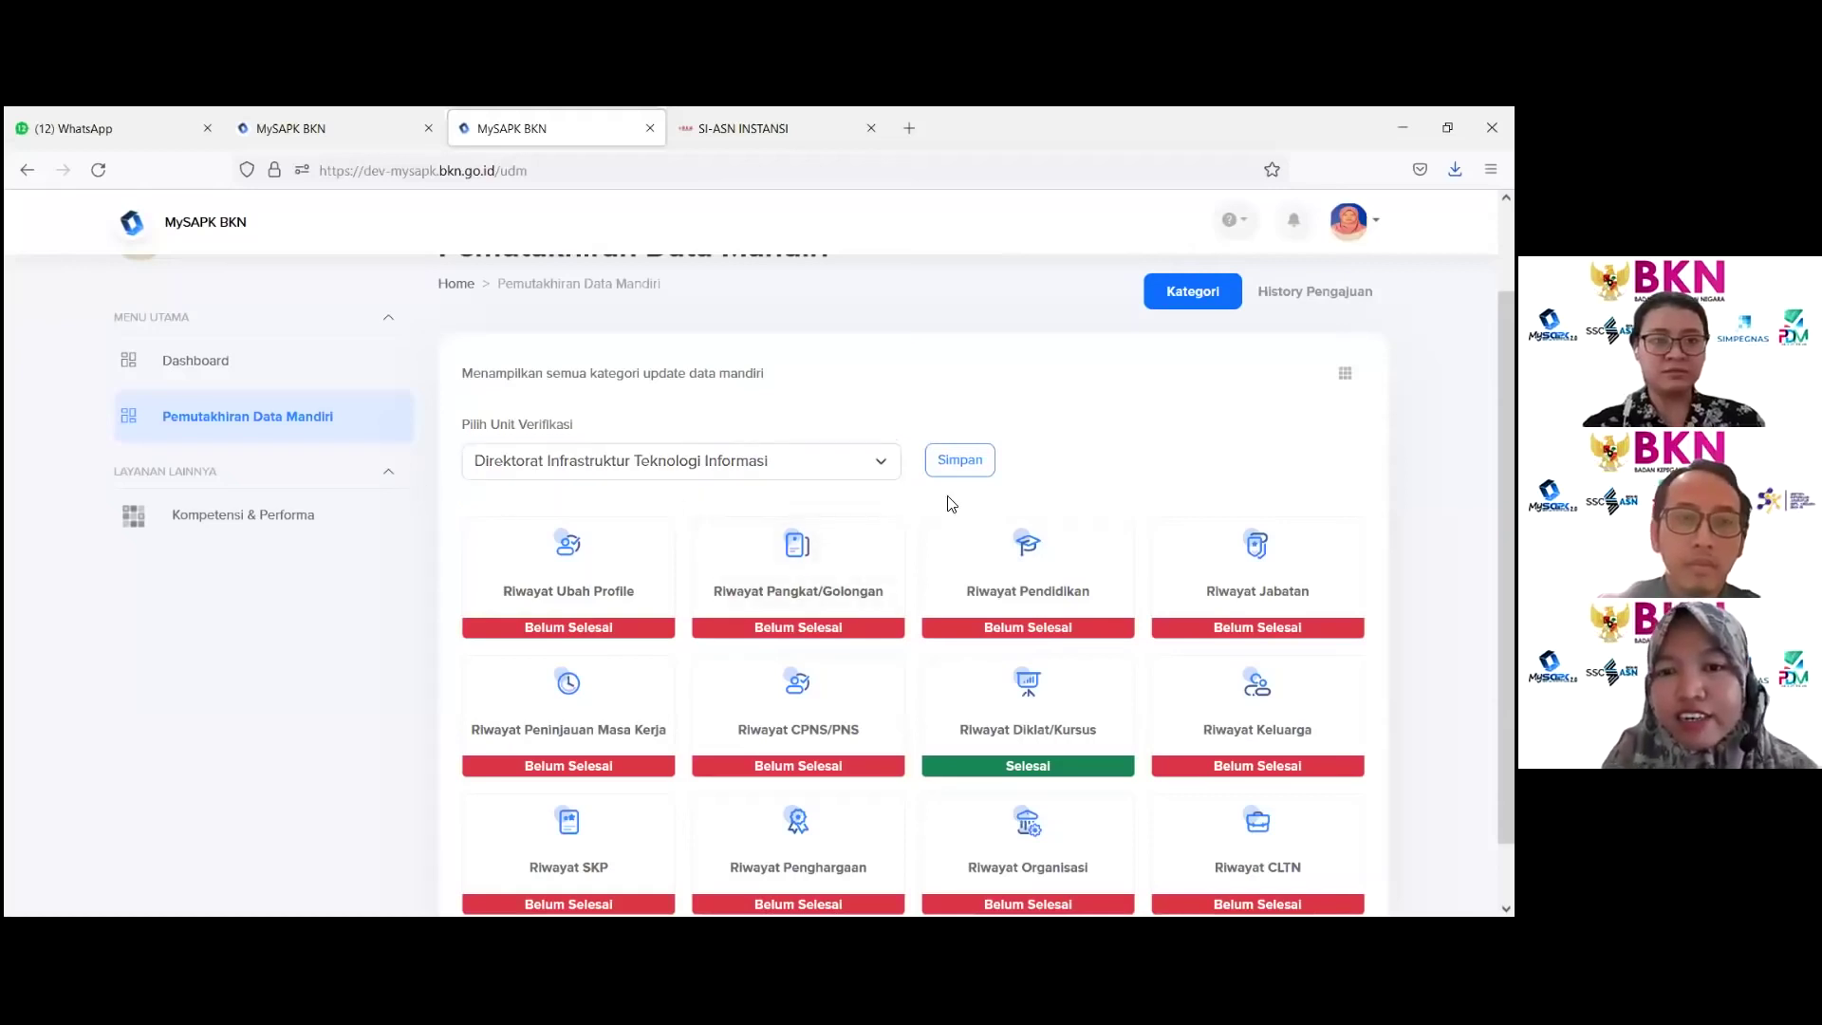
click(960, 467)
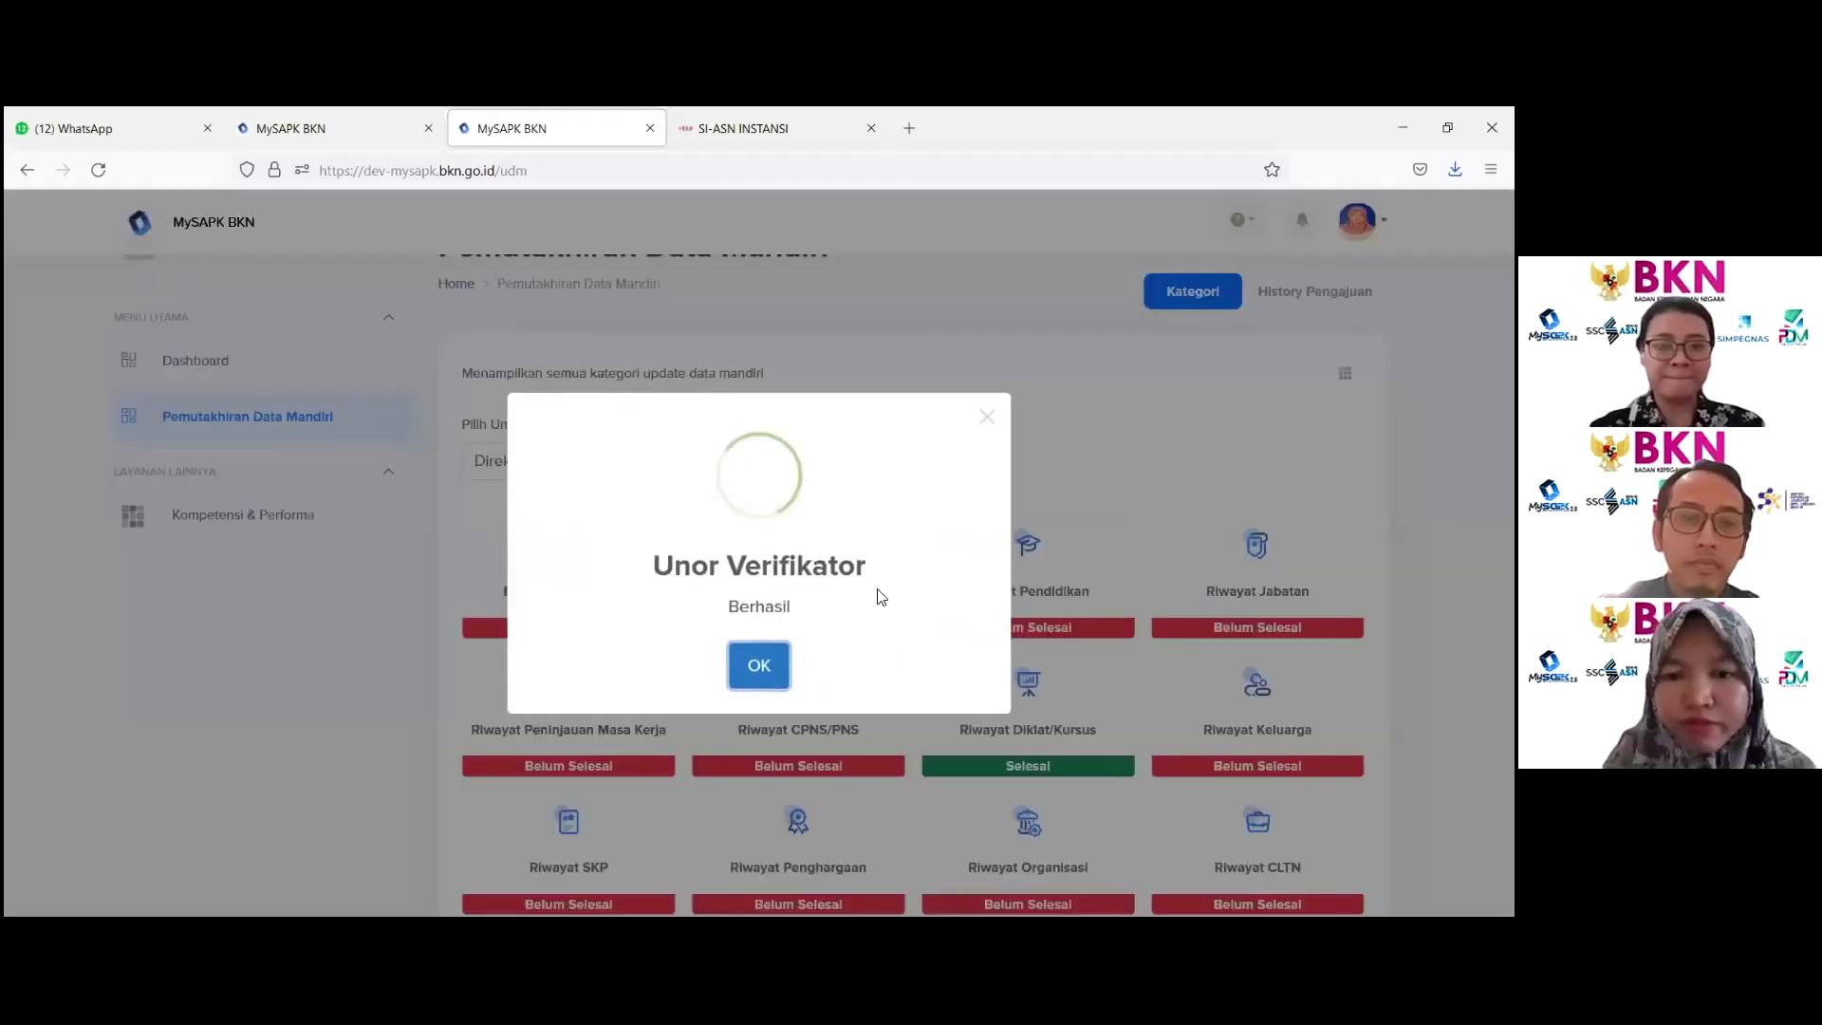
click(759, 665)
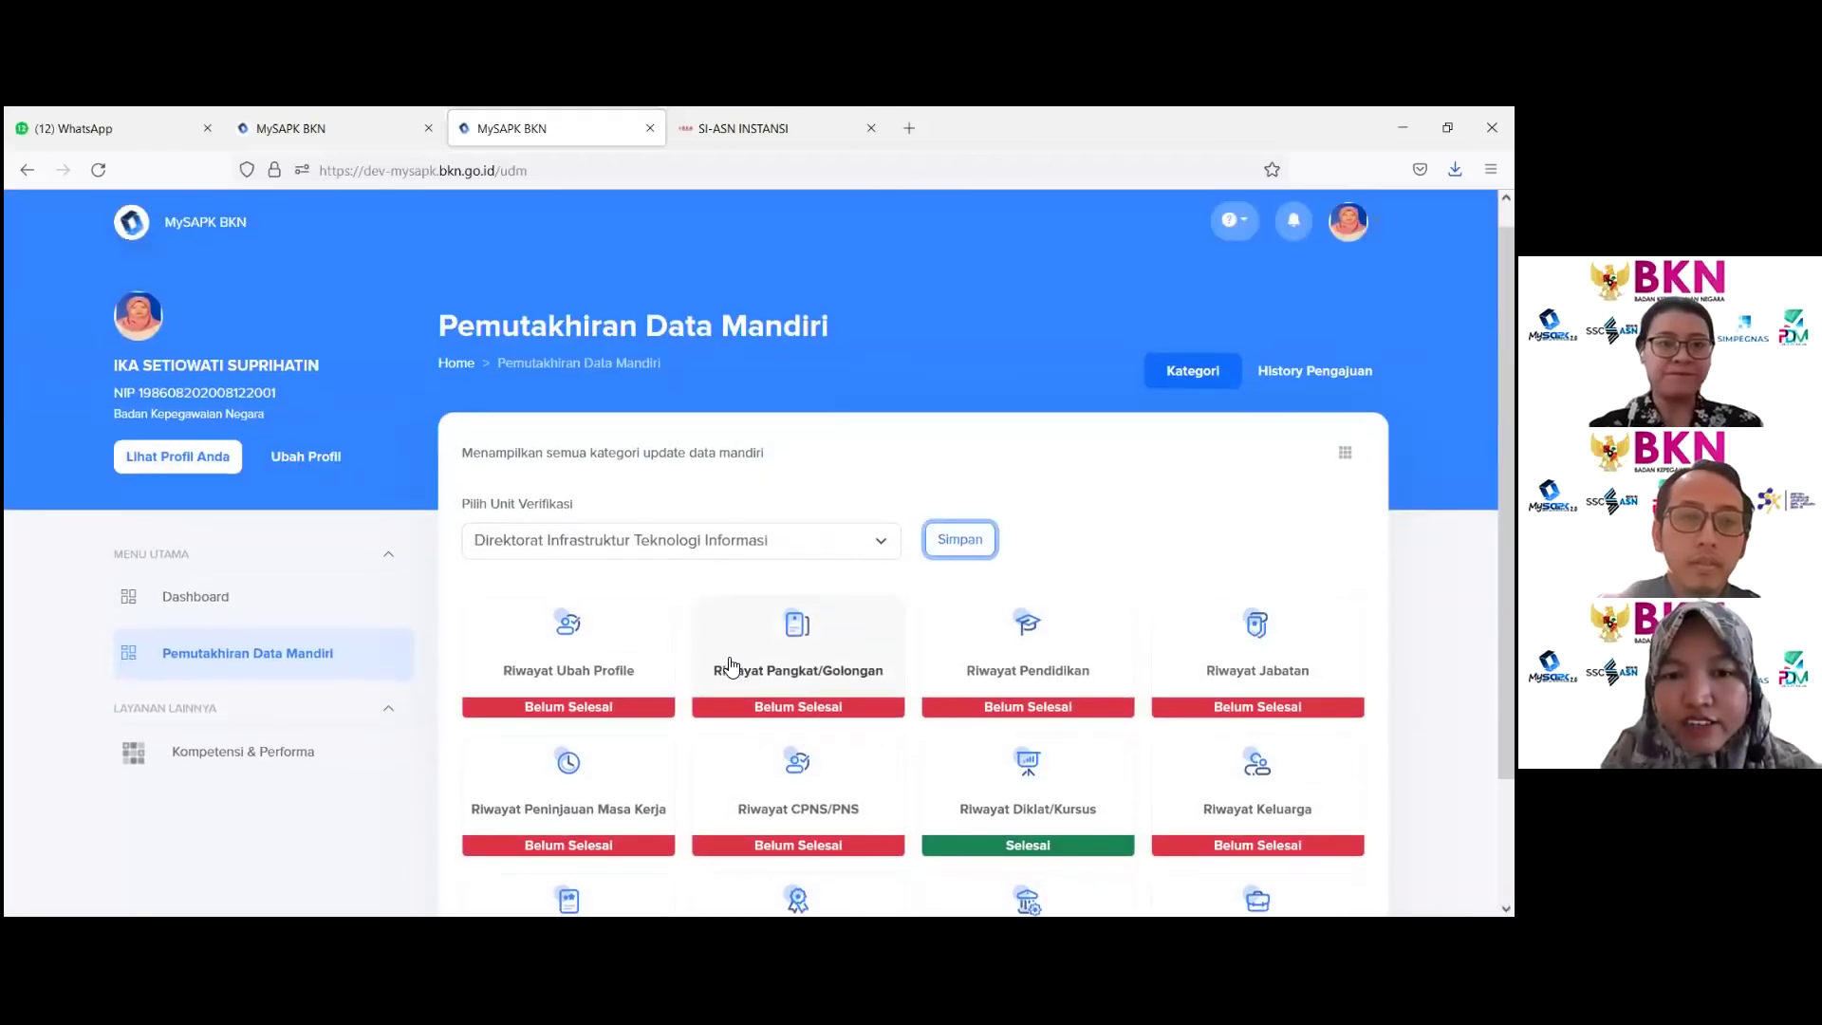
scroll(724, 659, down, 3)
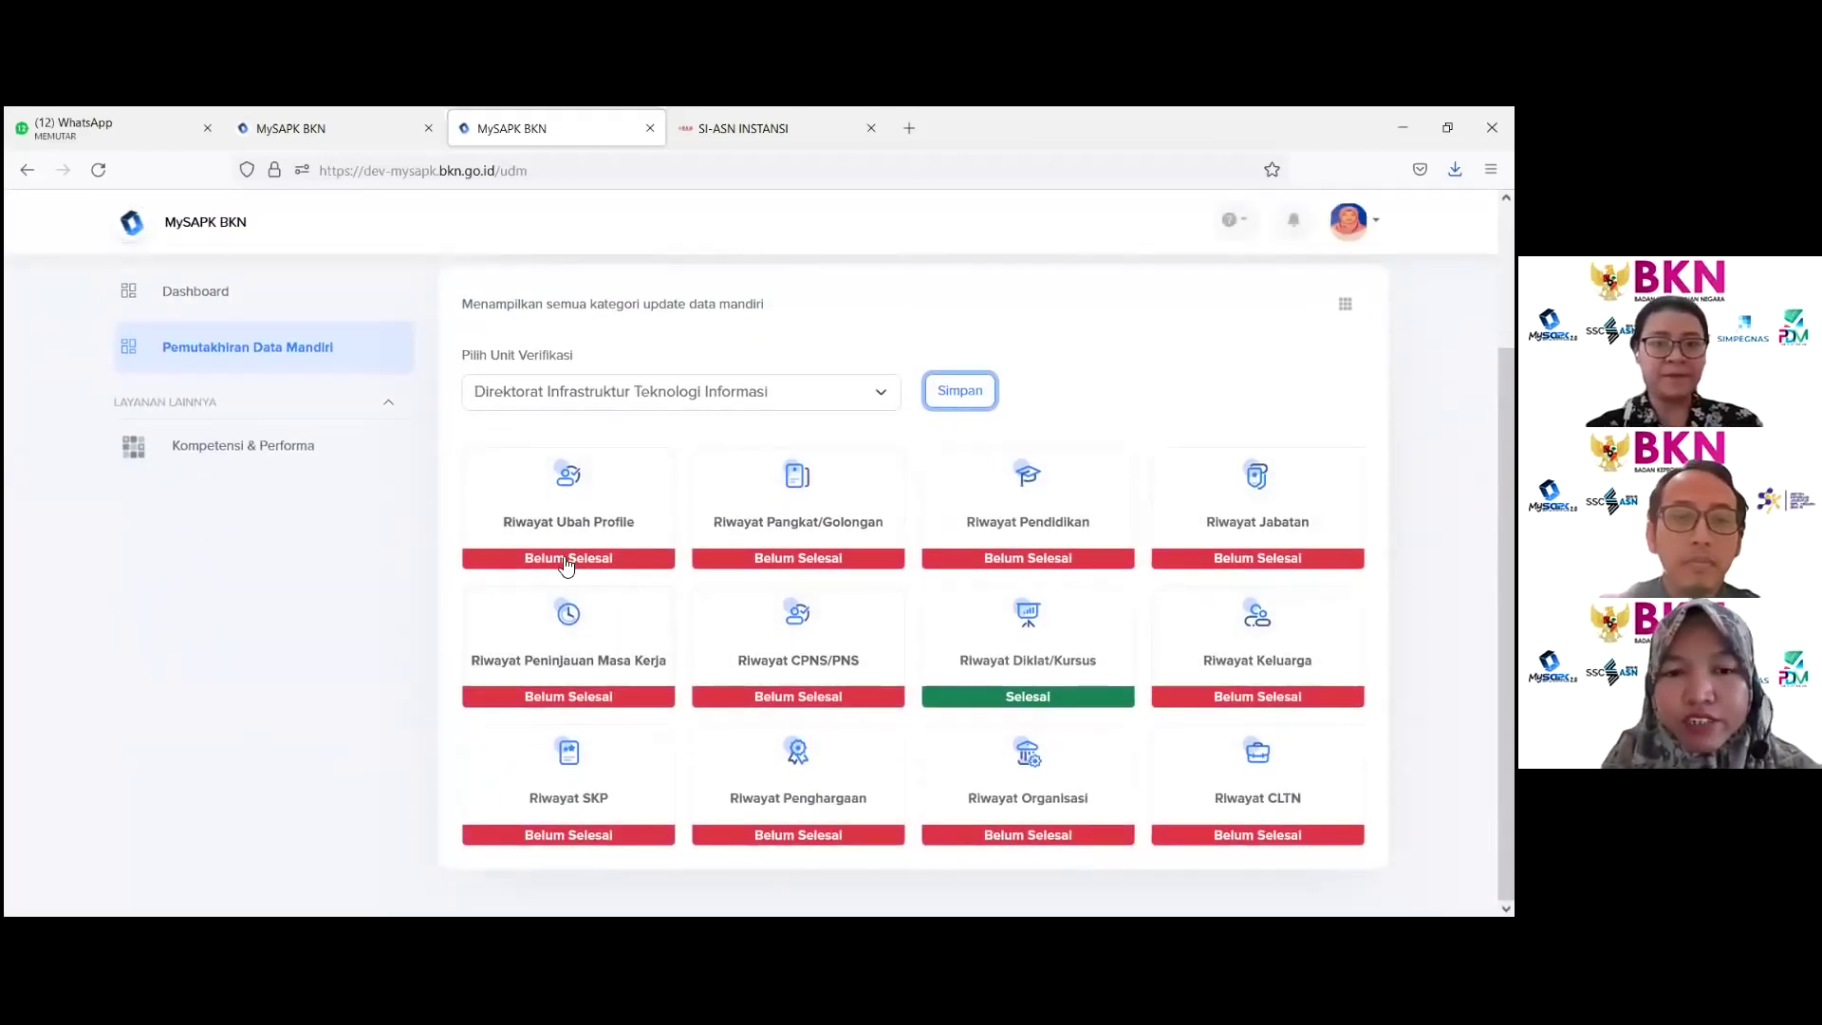
Step: Open Riwayat Ubah Profile and review the photo rules (jpg, jpeg or png, max 500 KB)
click(577, 503)
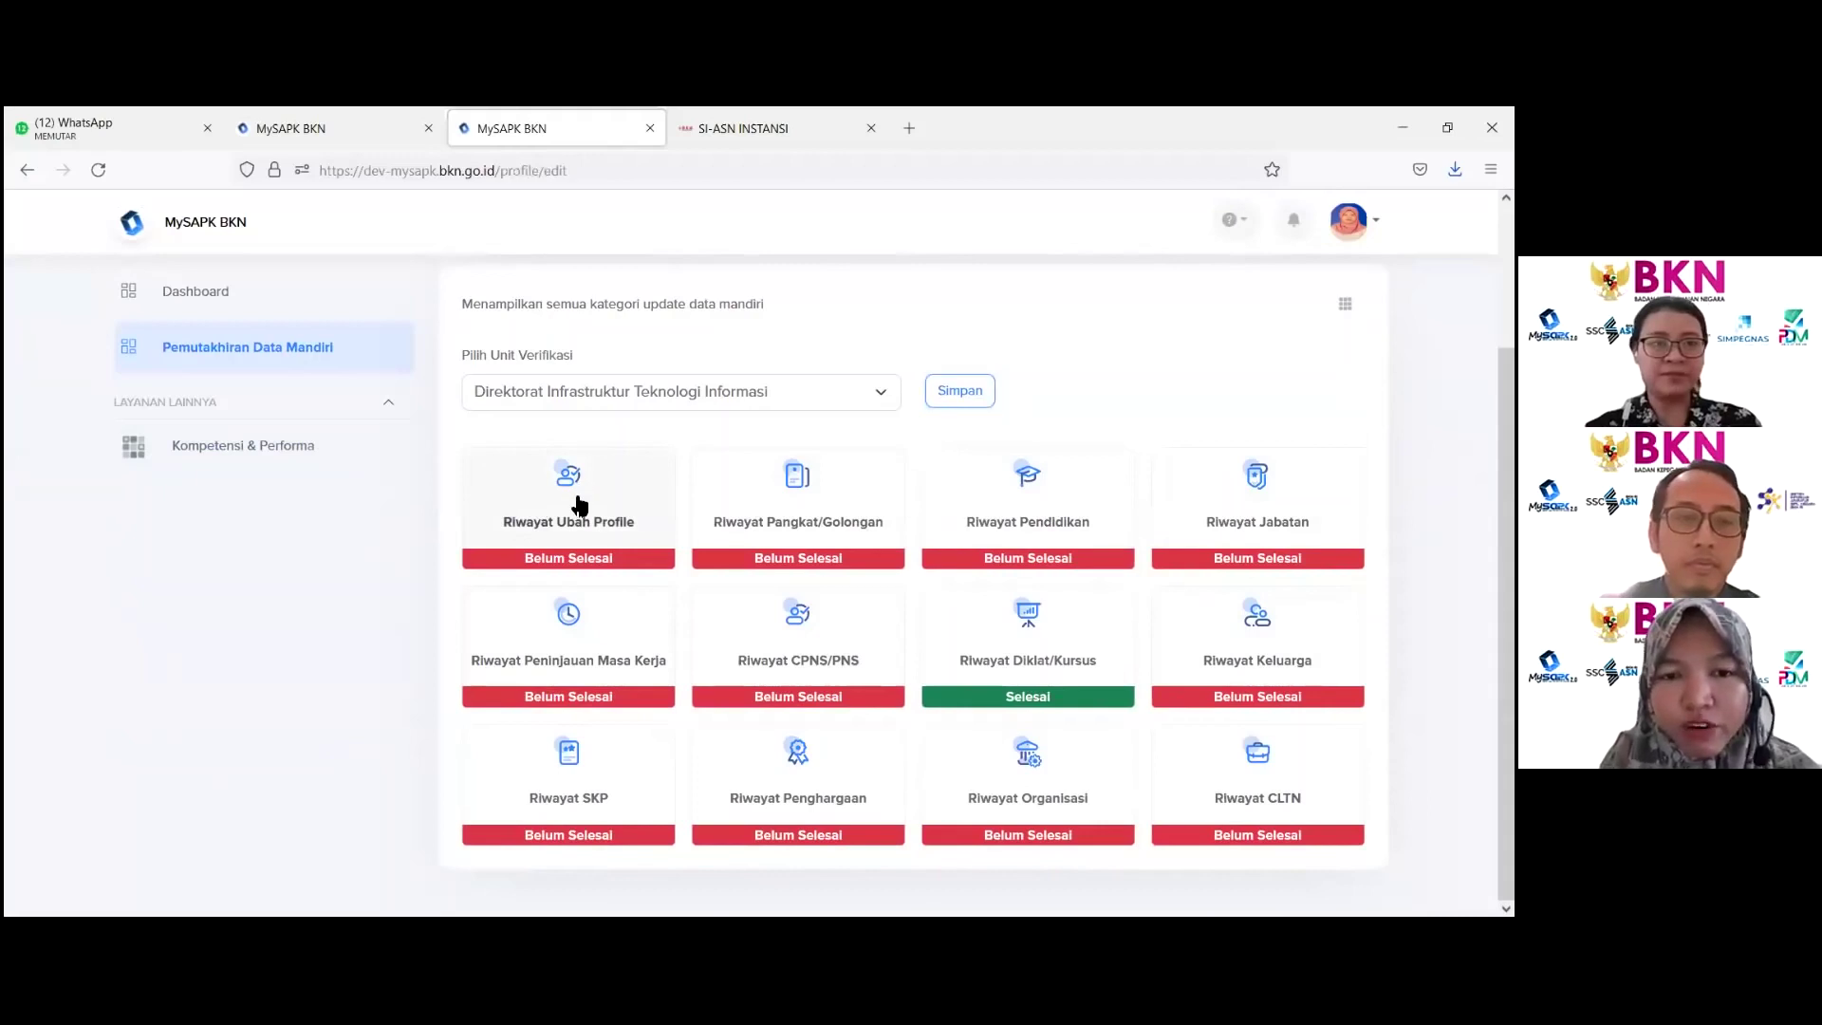
scroll(638, 413, down, 3)
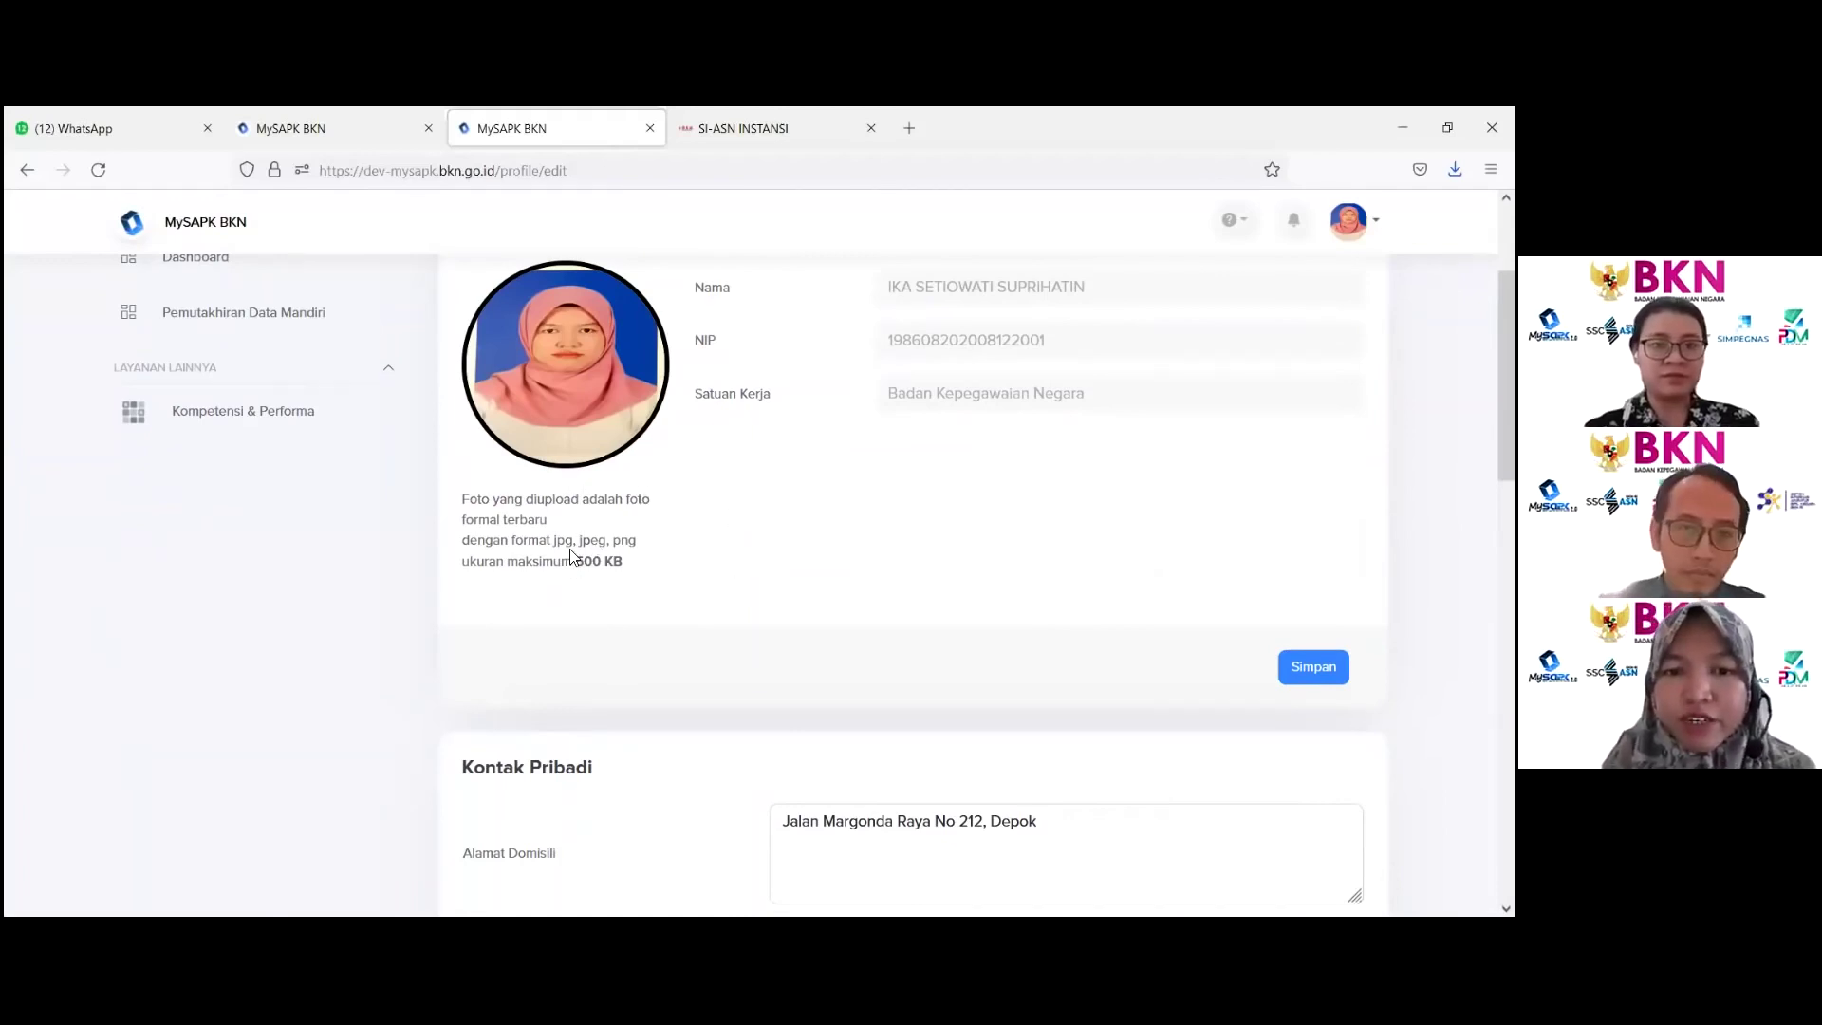
drag(555, 539, 644, 568)
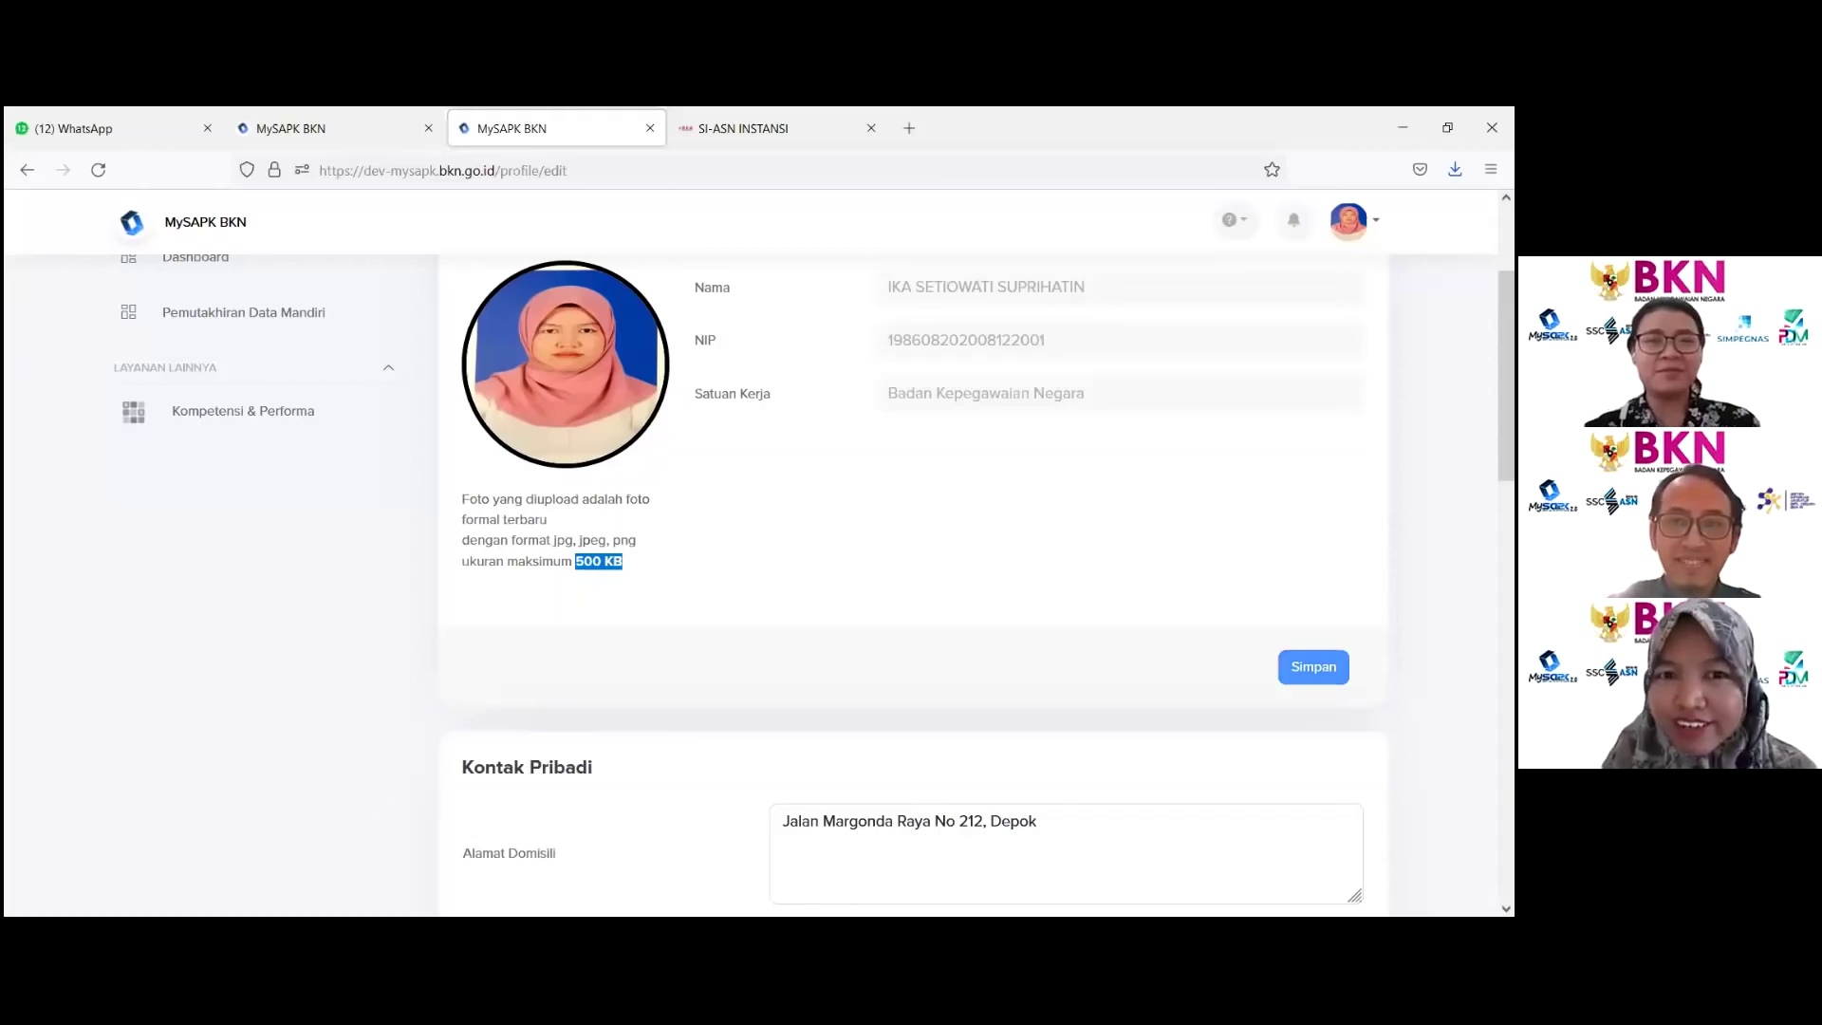
scroll(806, 569, down, 3)
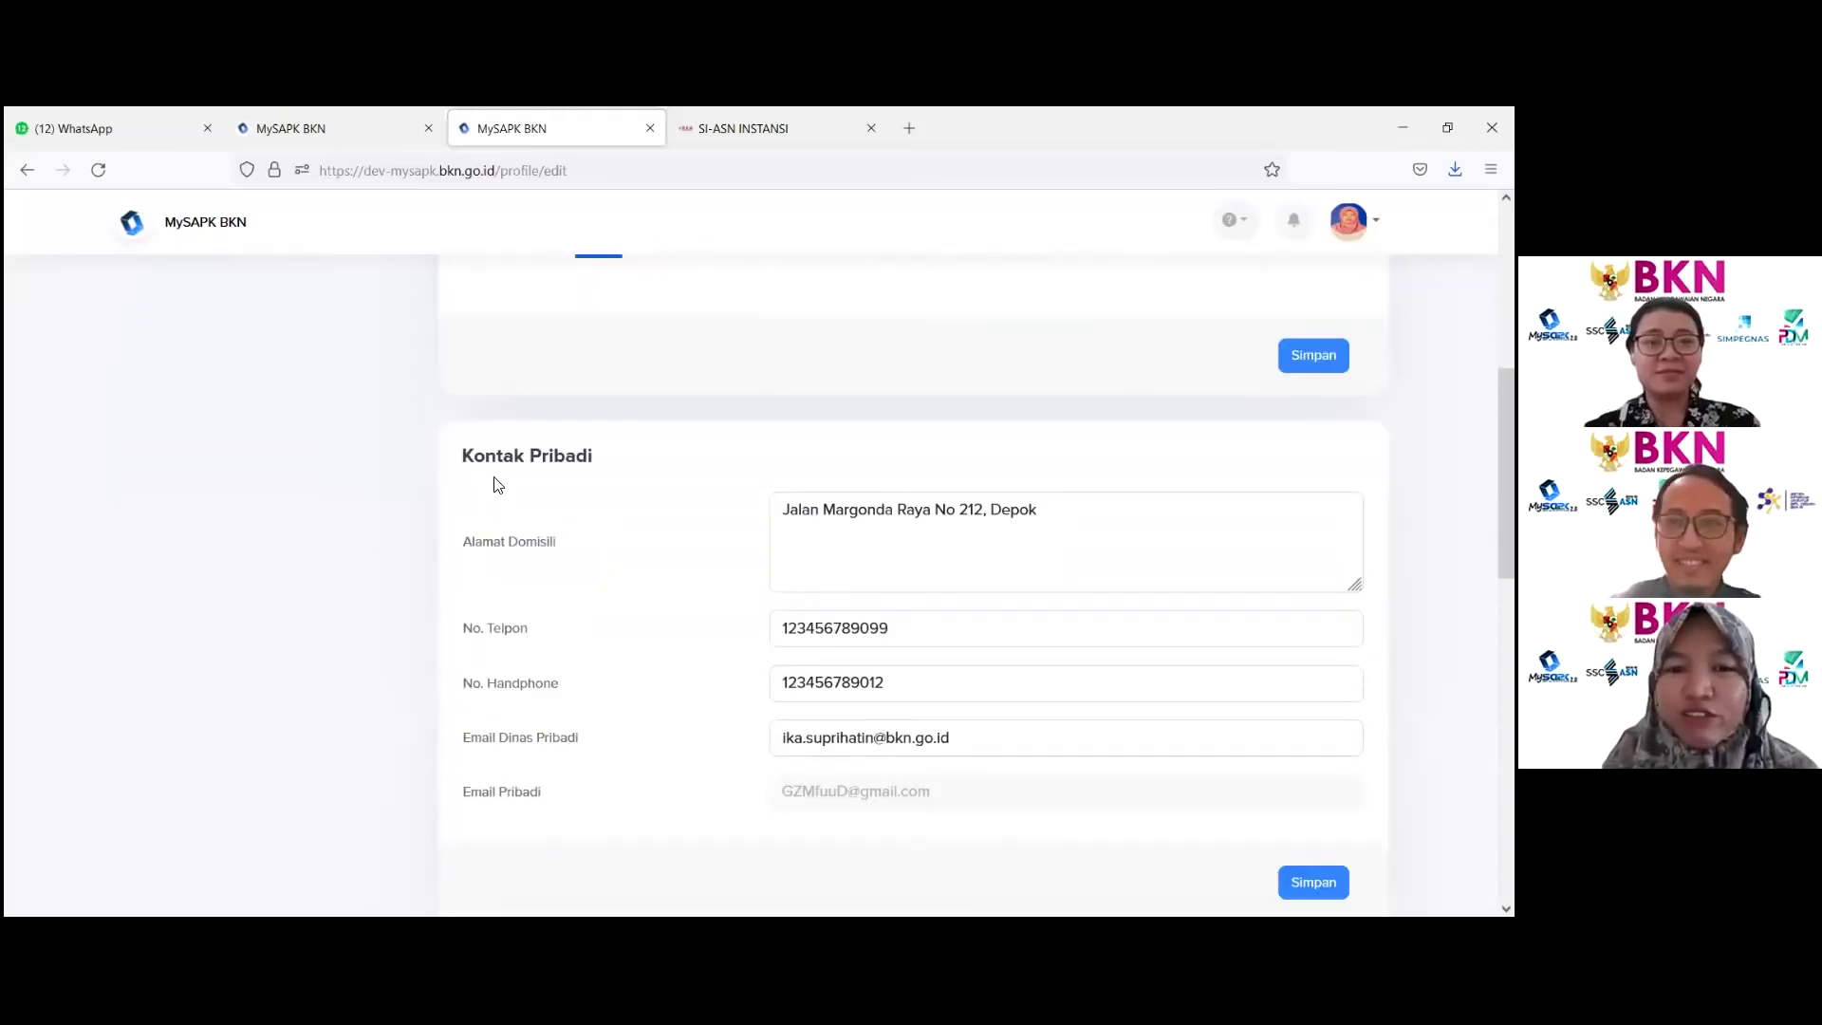
Step: Review the Kontak Pribadi heading, the Alamat Domisili address and the Email Dinas Pribadi field
drag(496, 457, 655, 475)
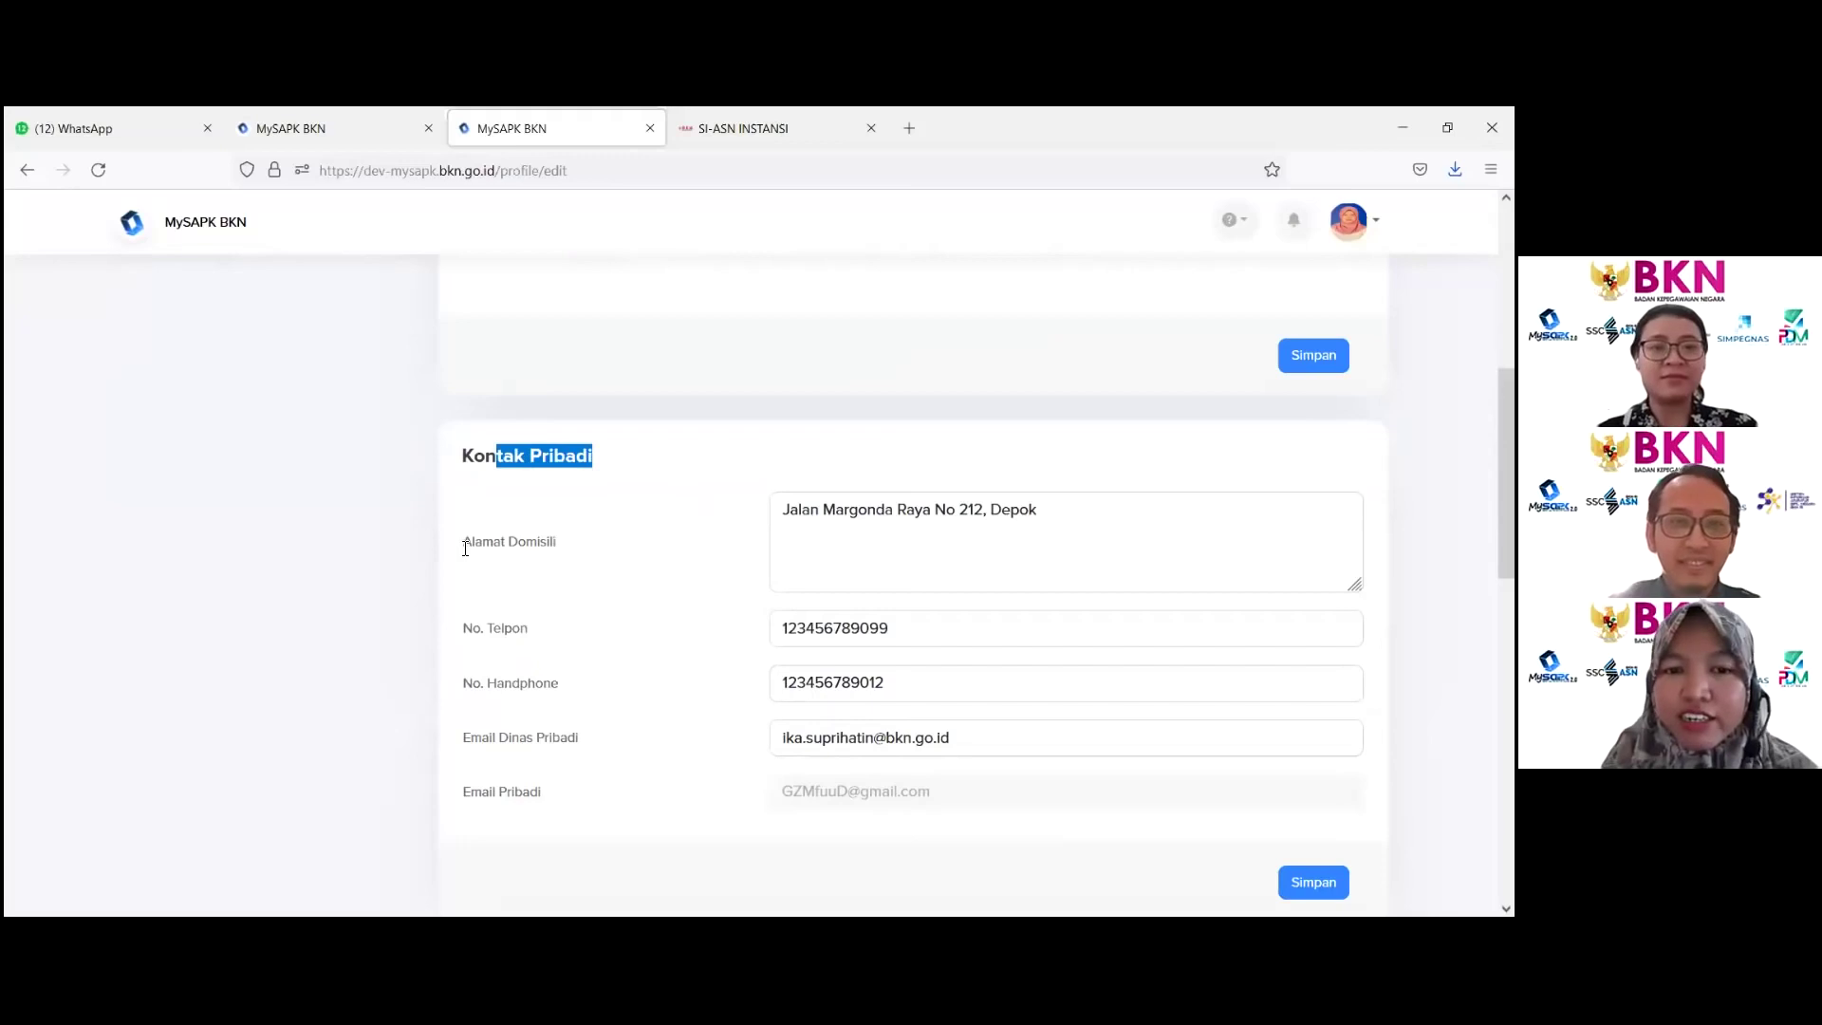
drag(462, 542, 589, 548)
drag(825, 524, 969, 518)
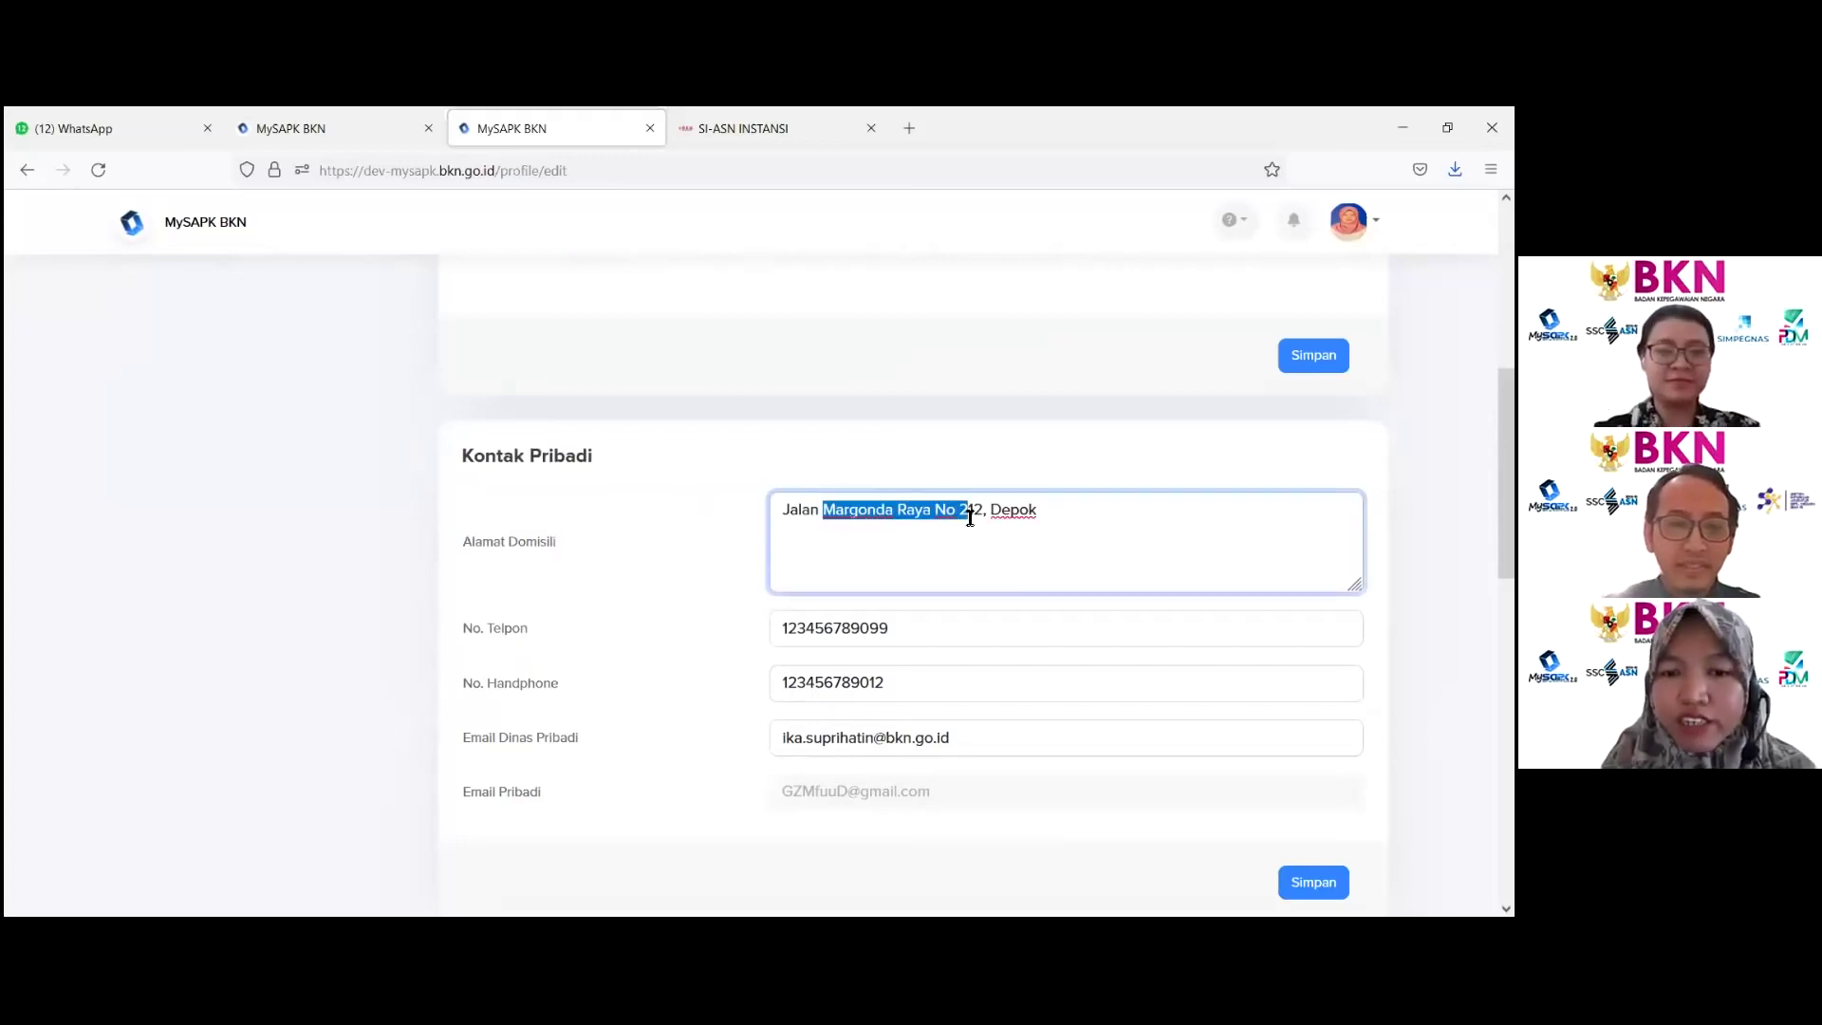
drag(859, 684, 885, 683)
scroll(626, 702, down, 2)
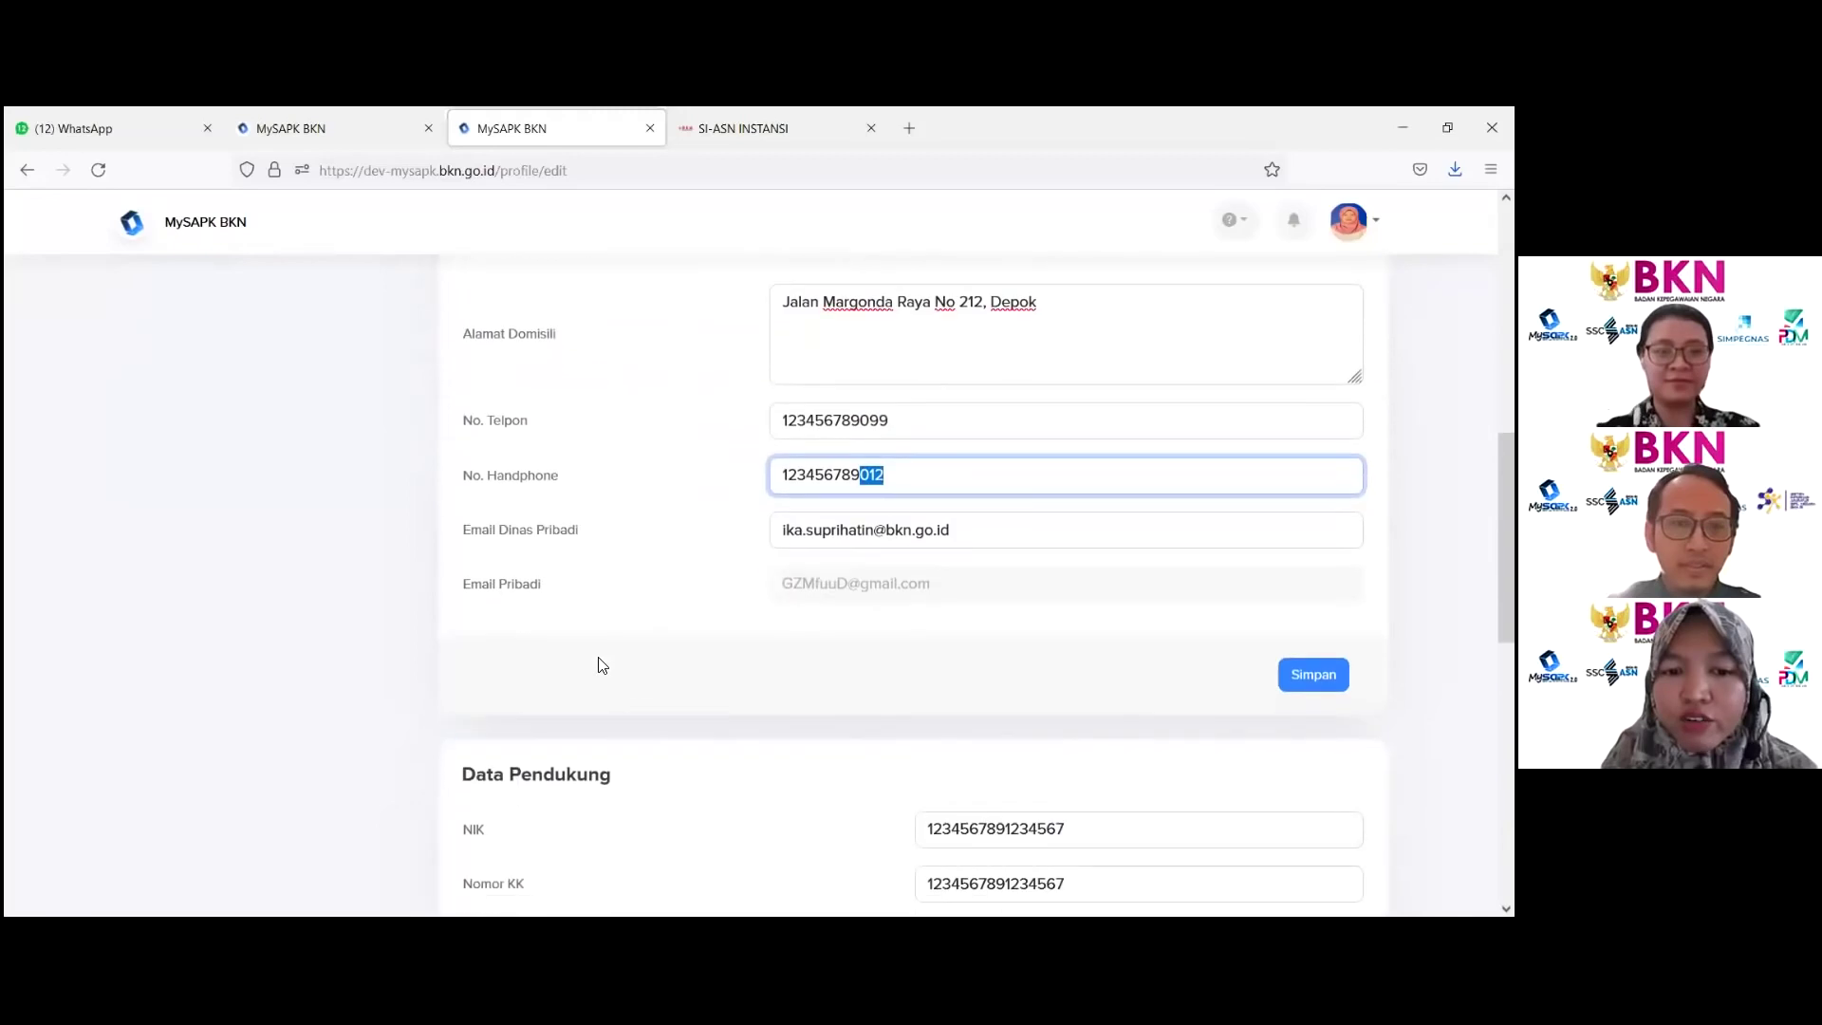
click(858, 528)
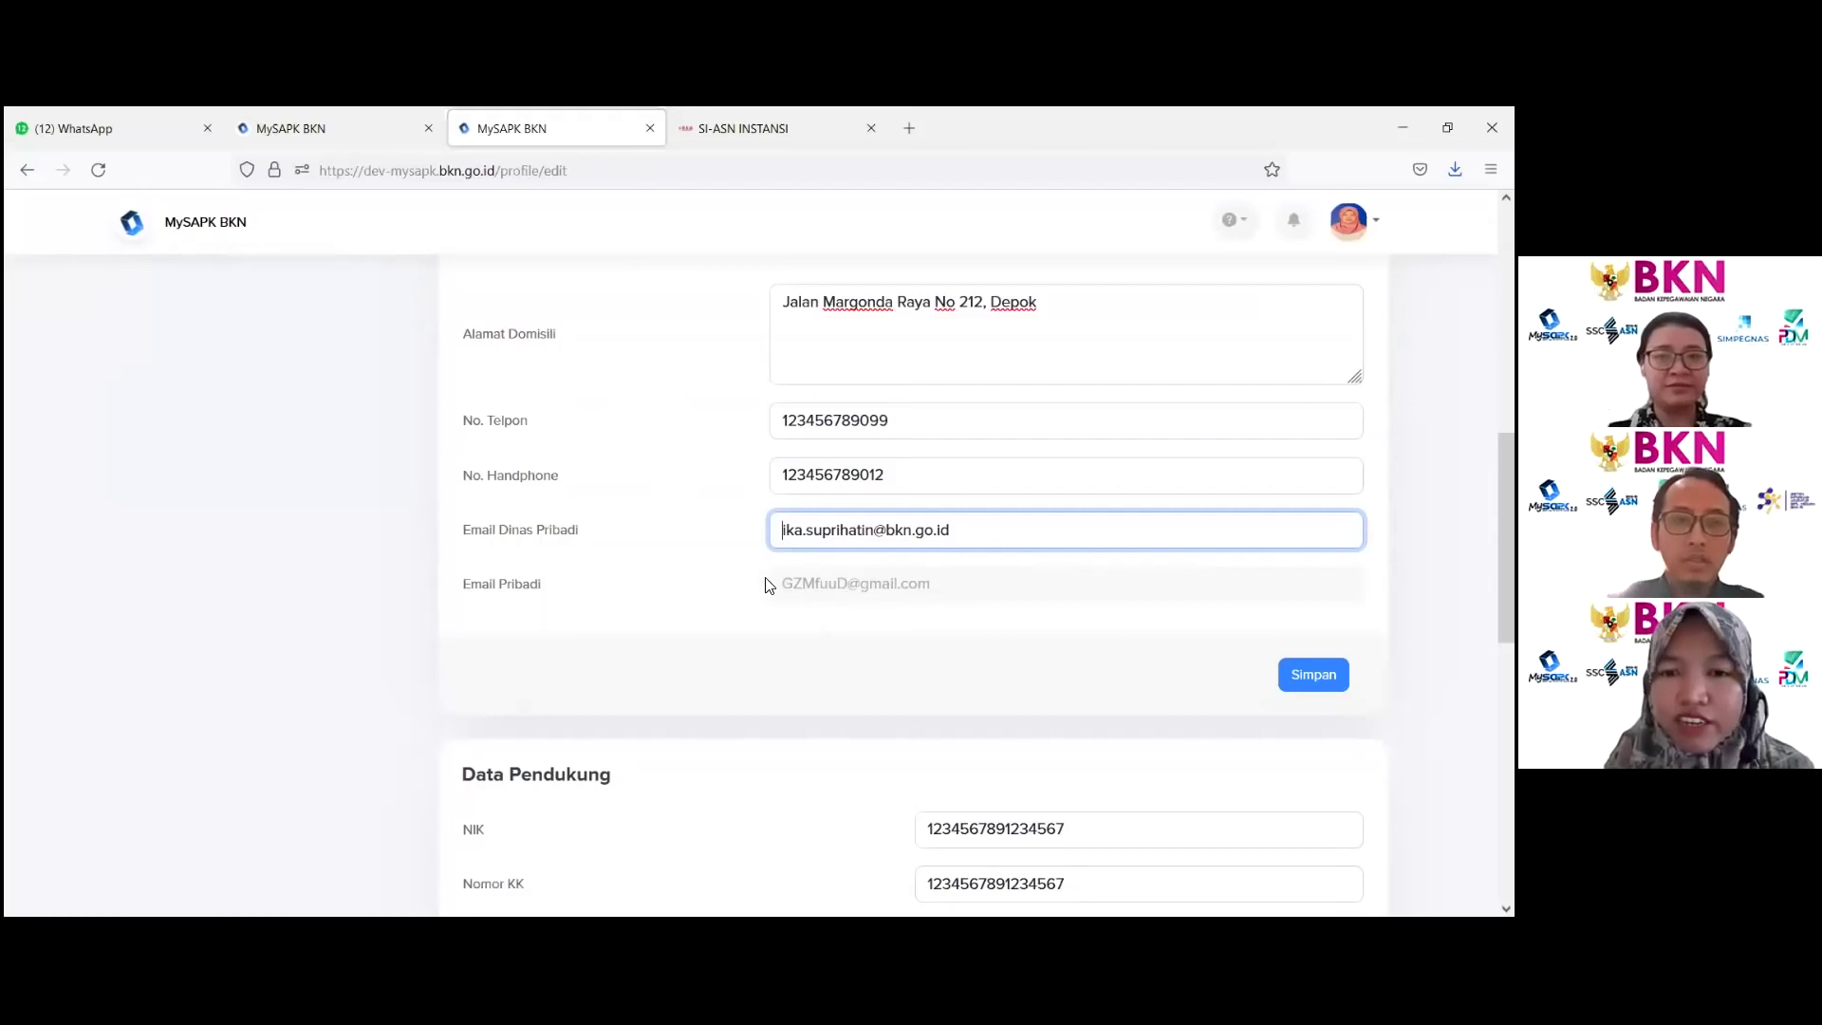
Step: Replace the No. Telpon value with a new phone number and confirm the contact update
click(903, 418)
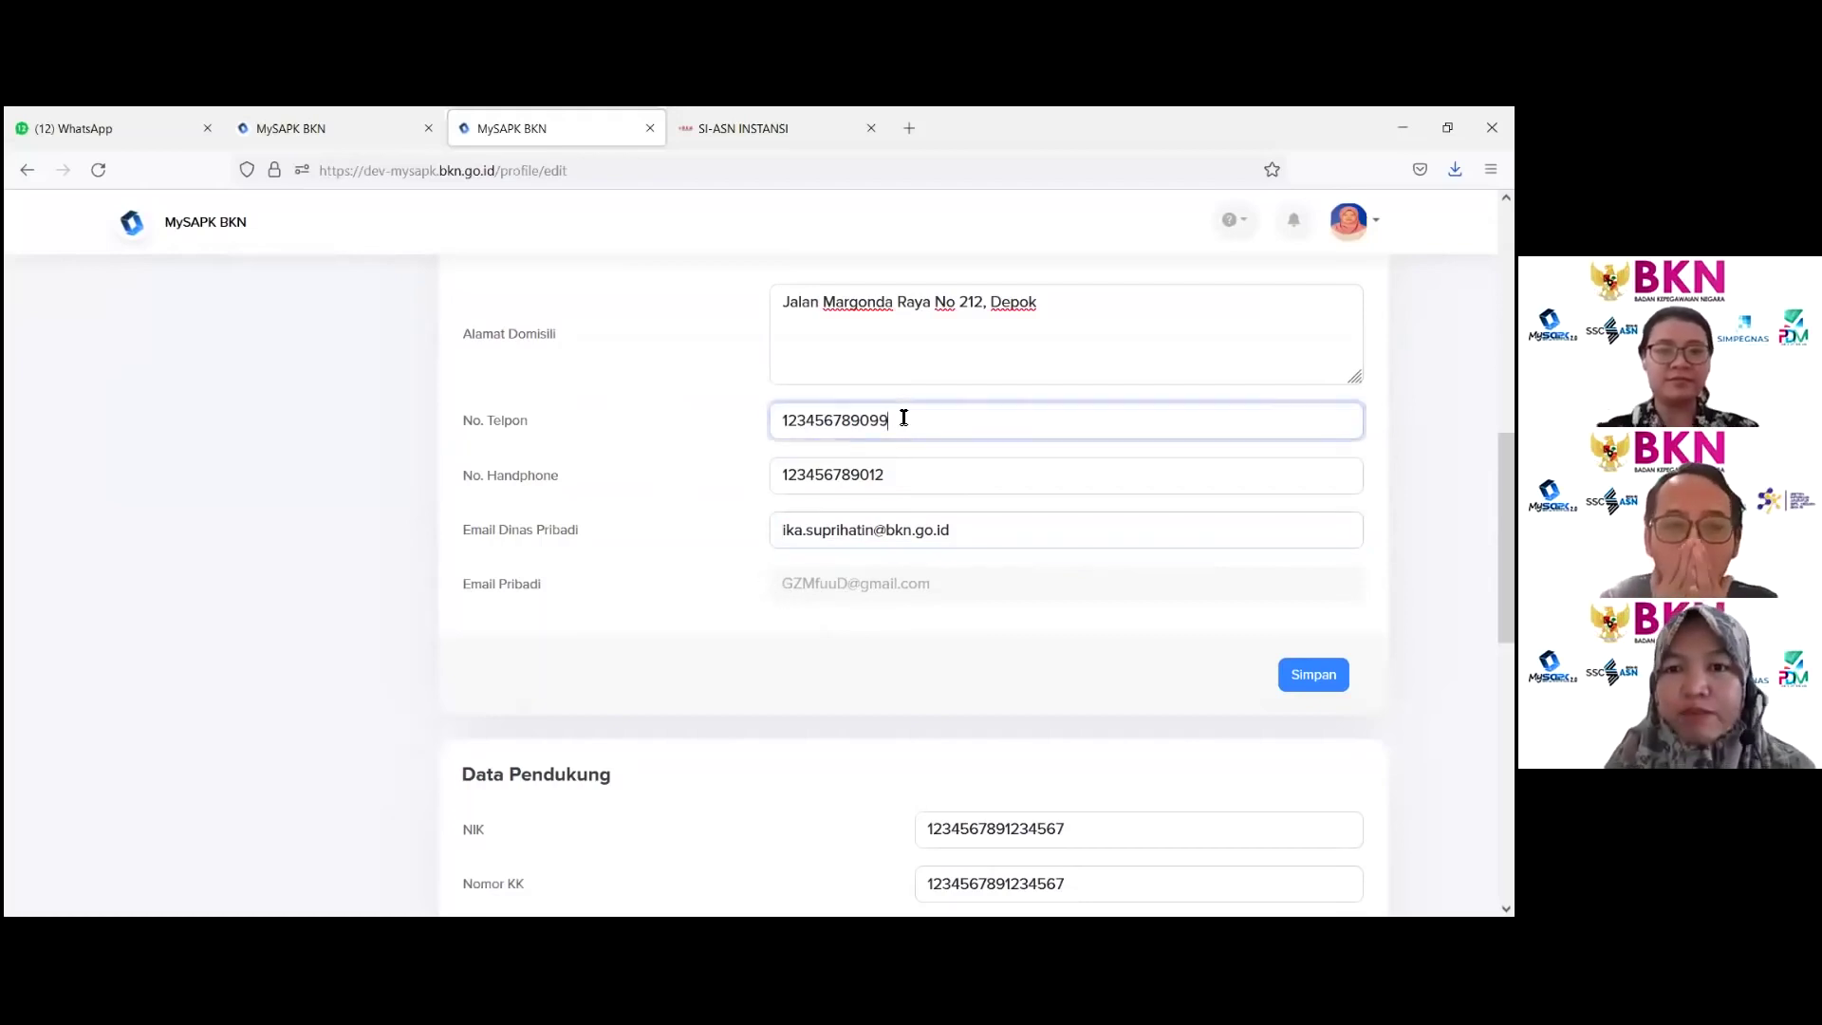
key(ctrl+a)
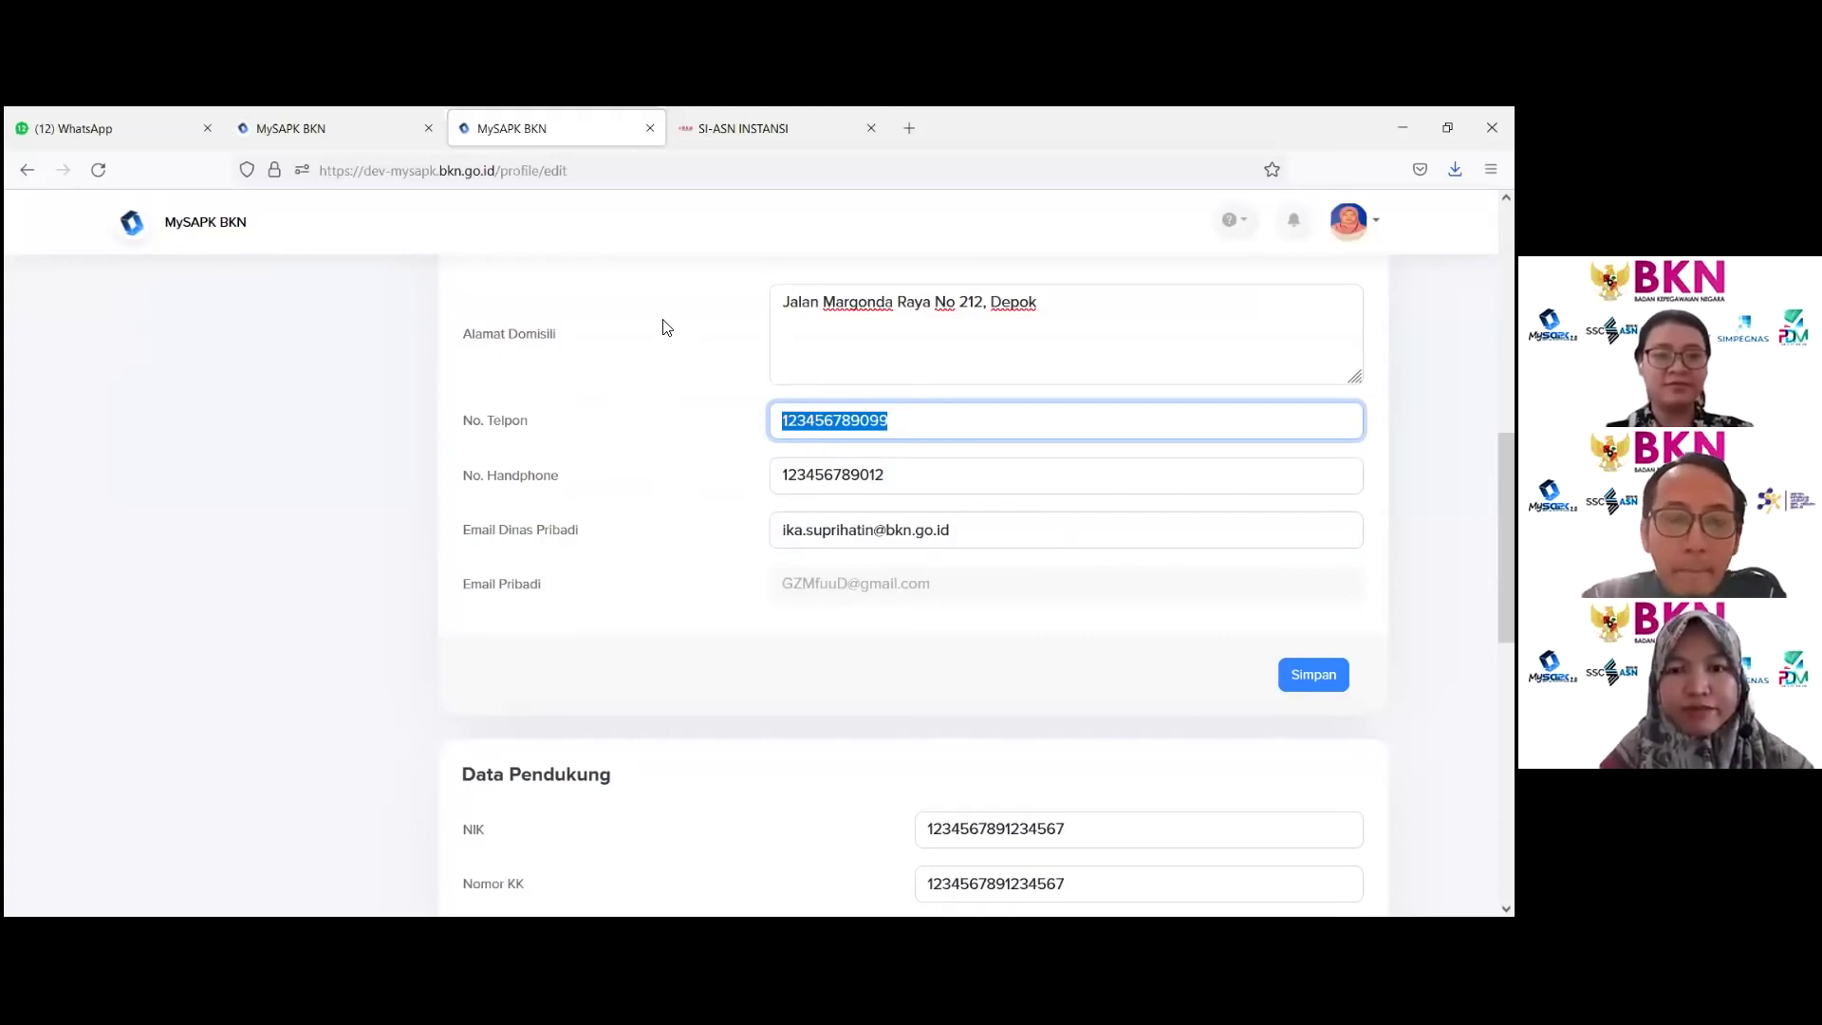
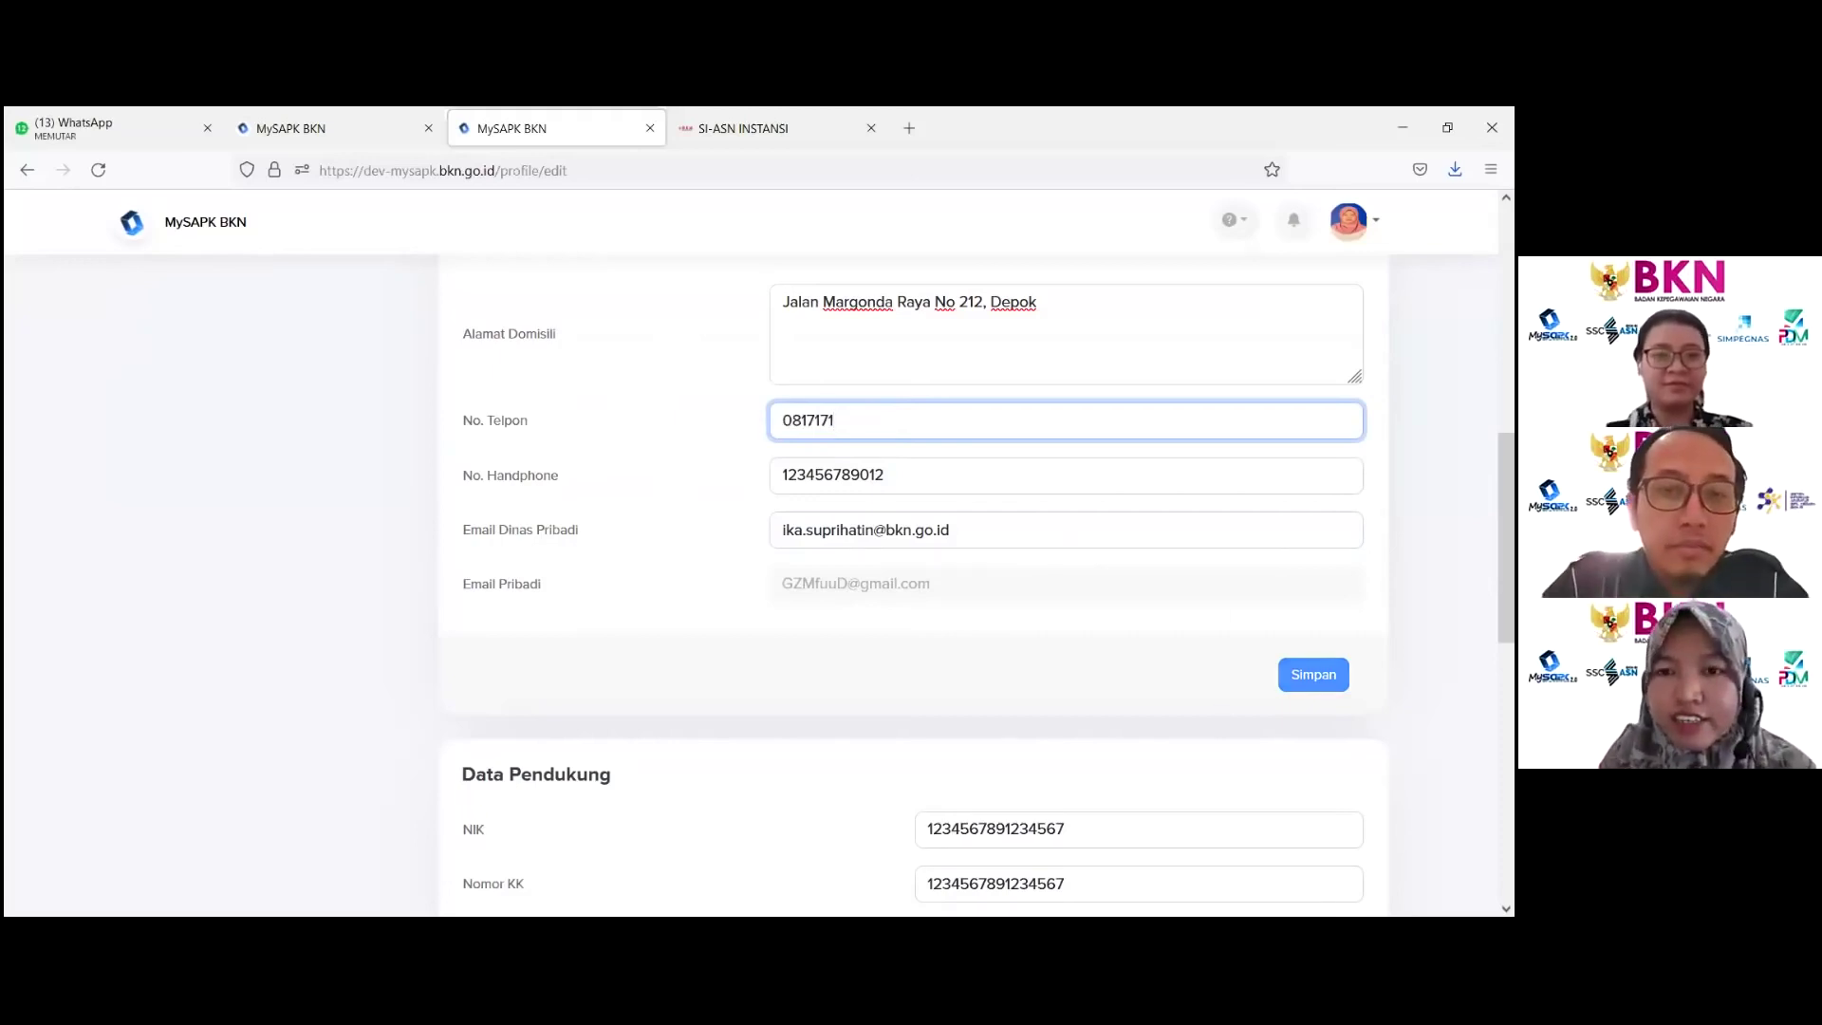
key(Return)
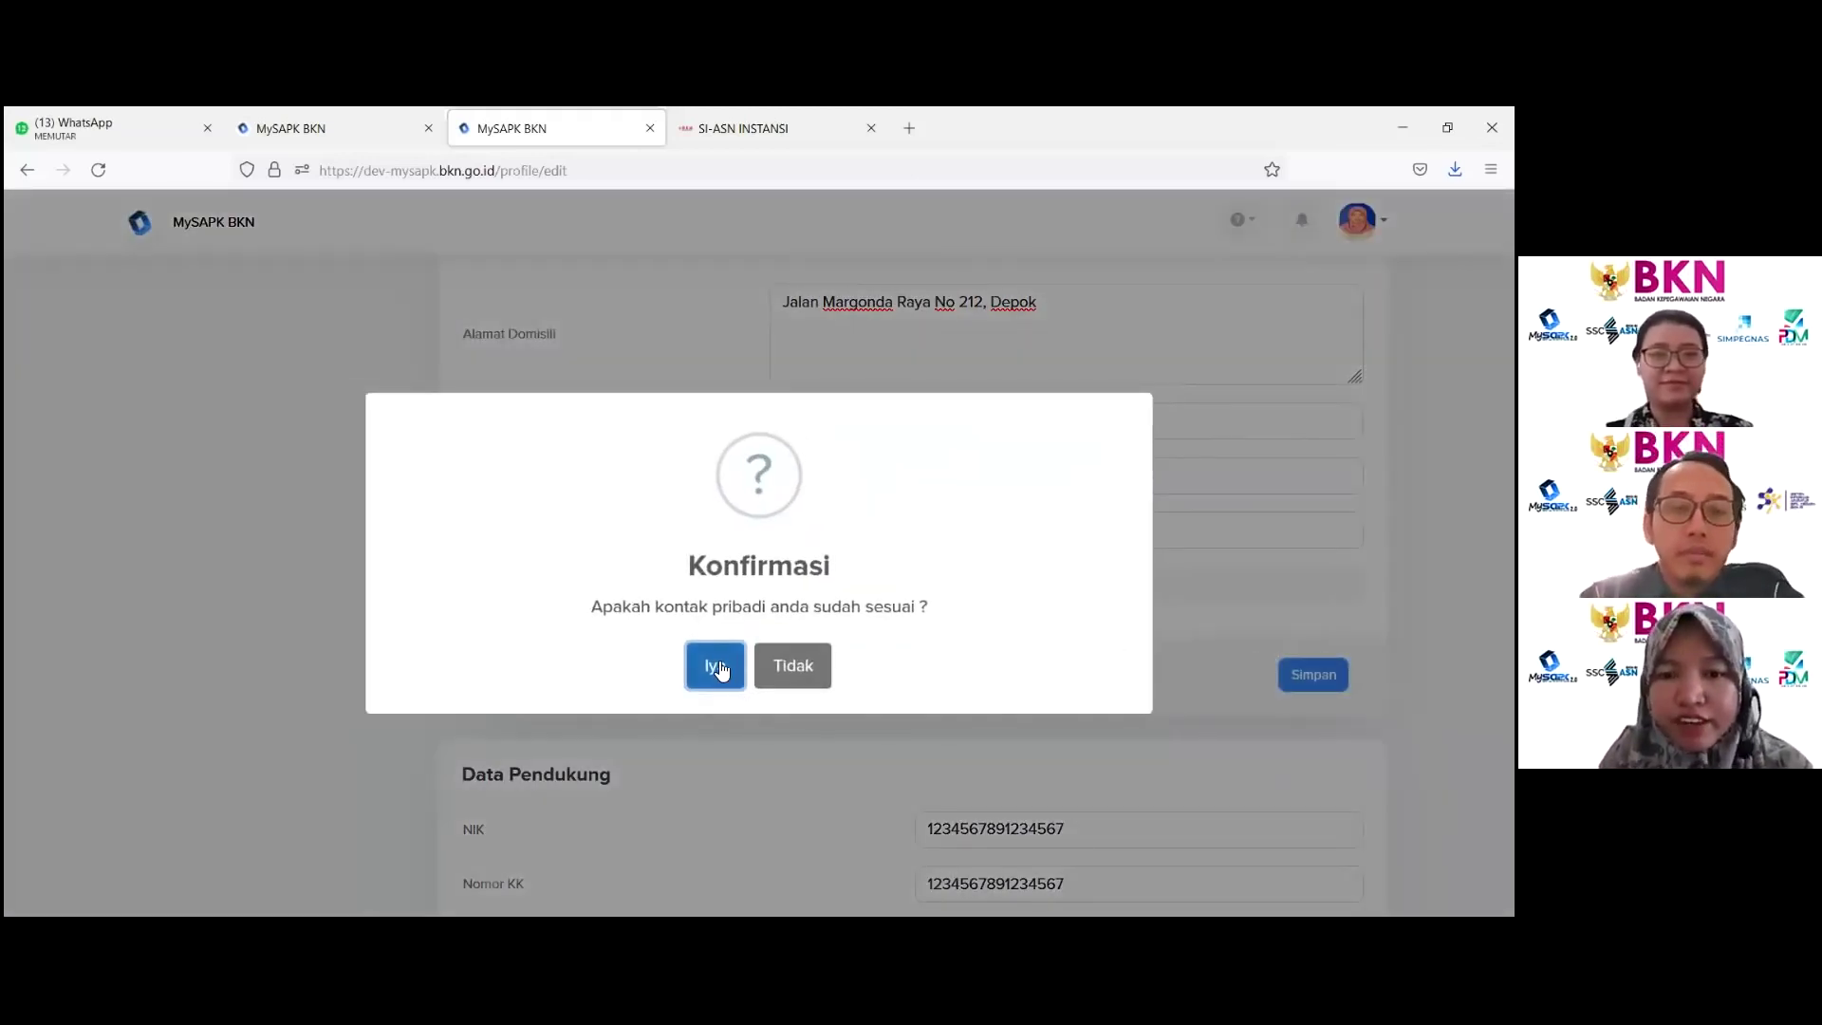
click(721, 668)
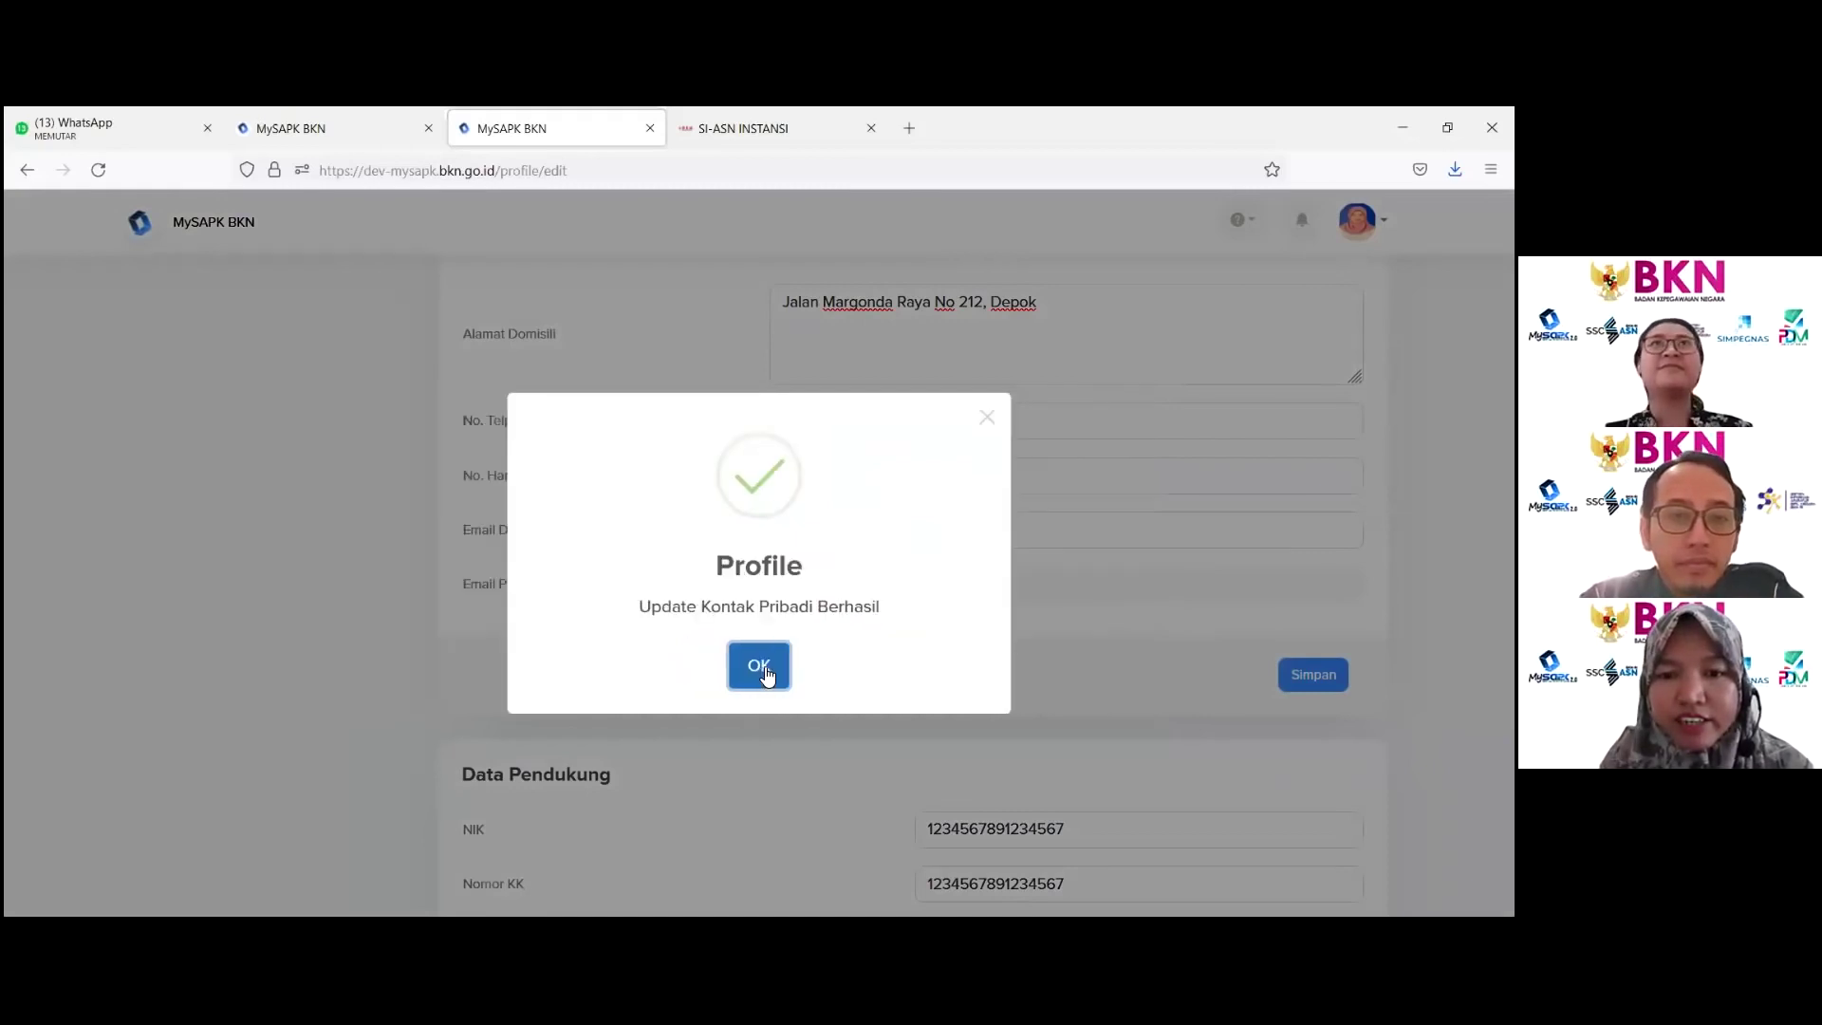
click(765, 672)
Step: Check the NIK and Nomor KK values, keep Agama as Islam, and enter Lokasi Kerja
scroll(765, 677, down, 2)
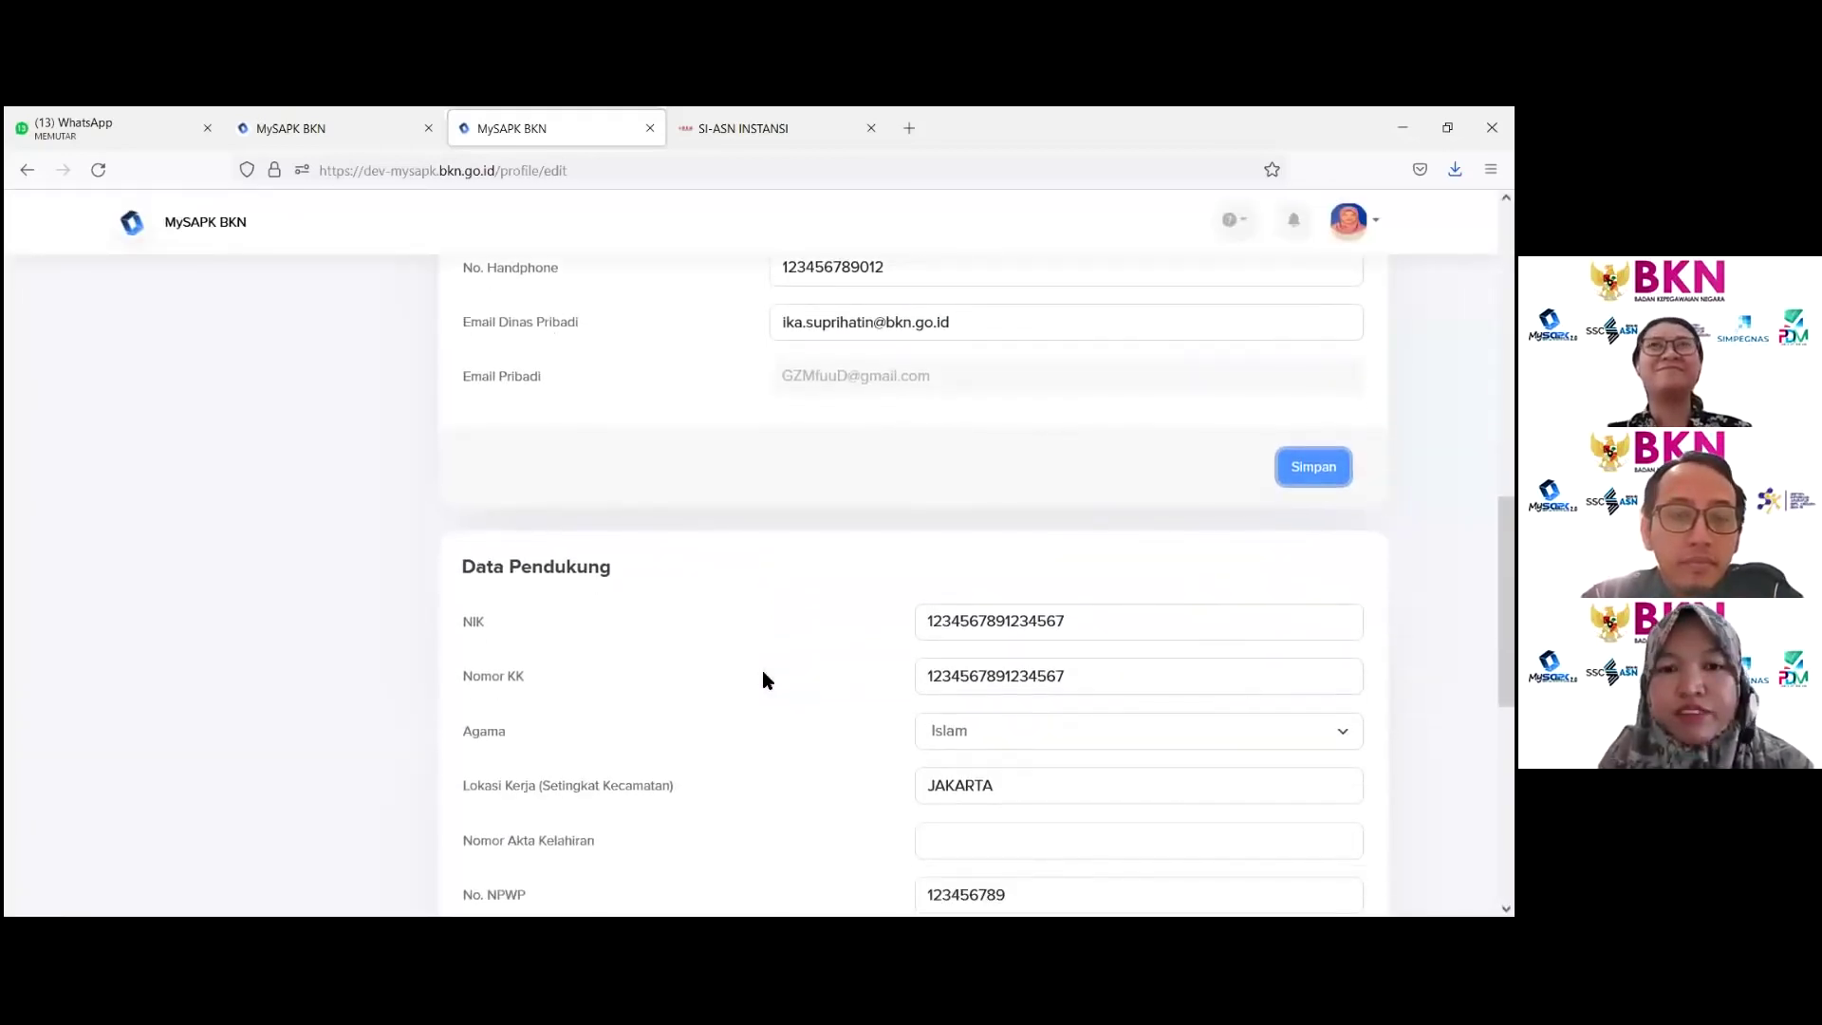
scroll(763, 675, down, 2)
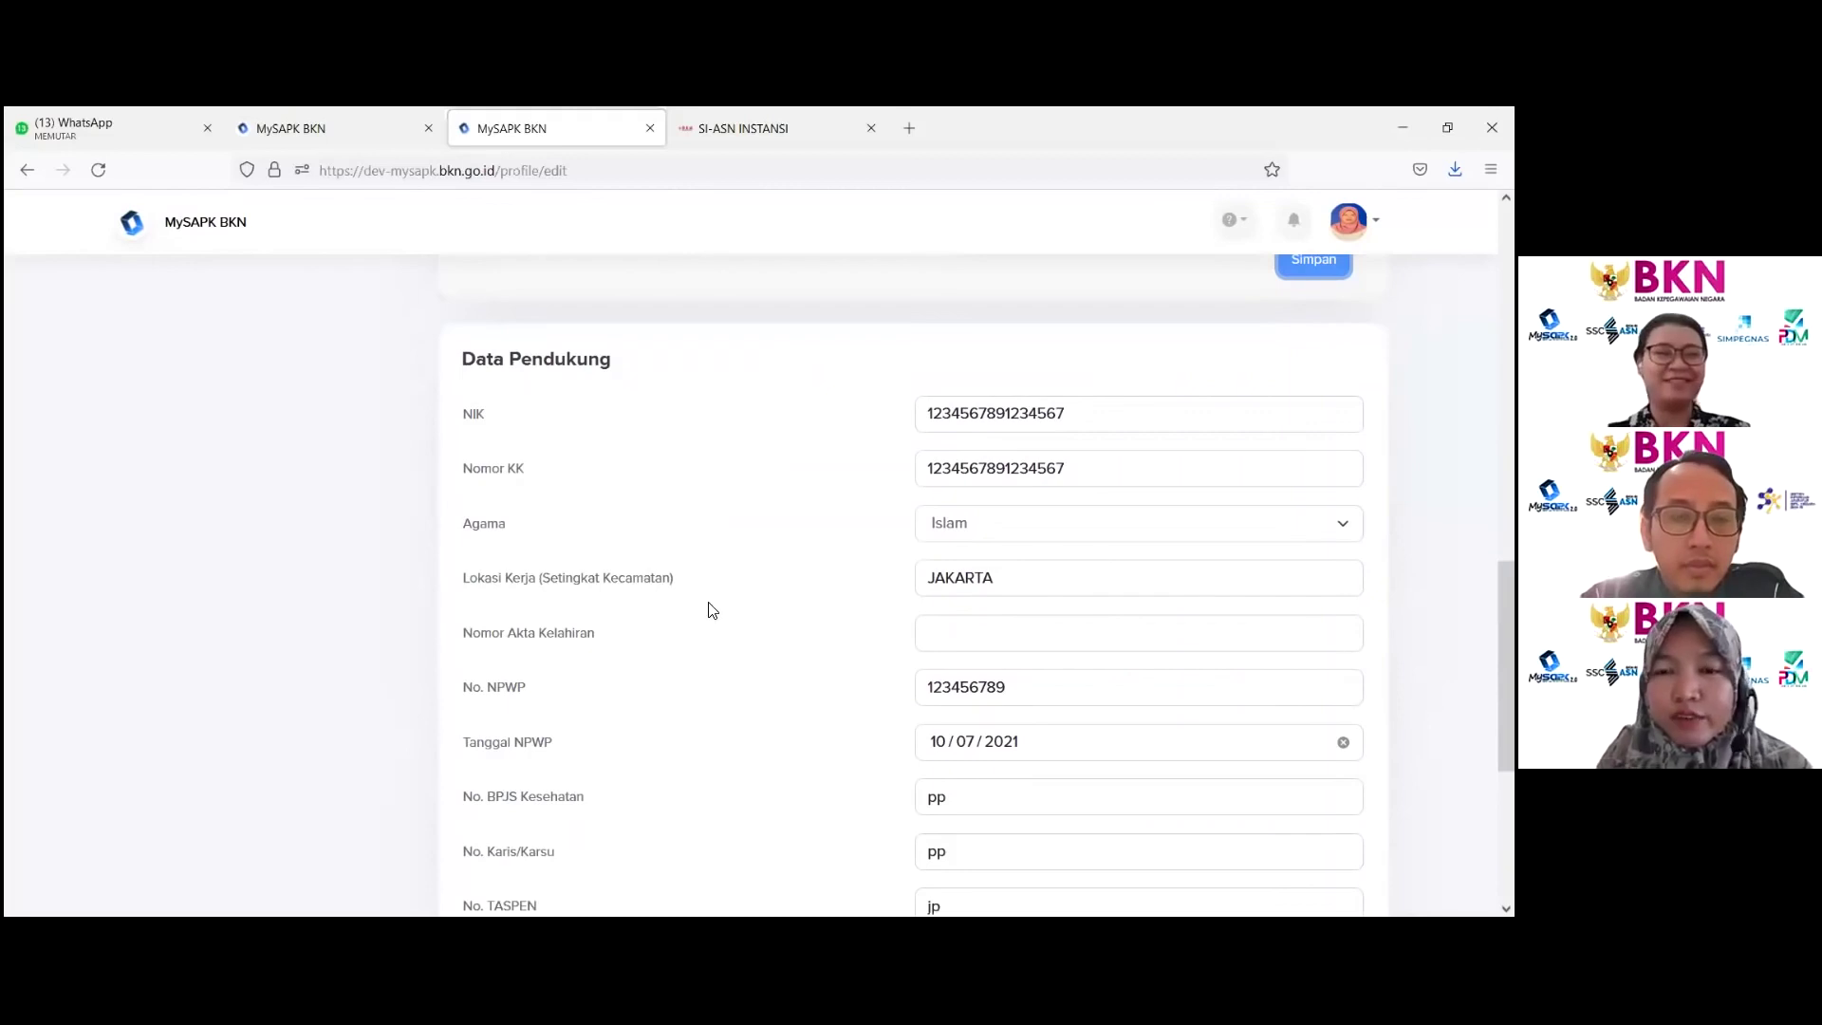
double_click(985, 415)
double_click(982, 468)
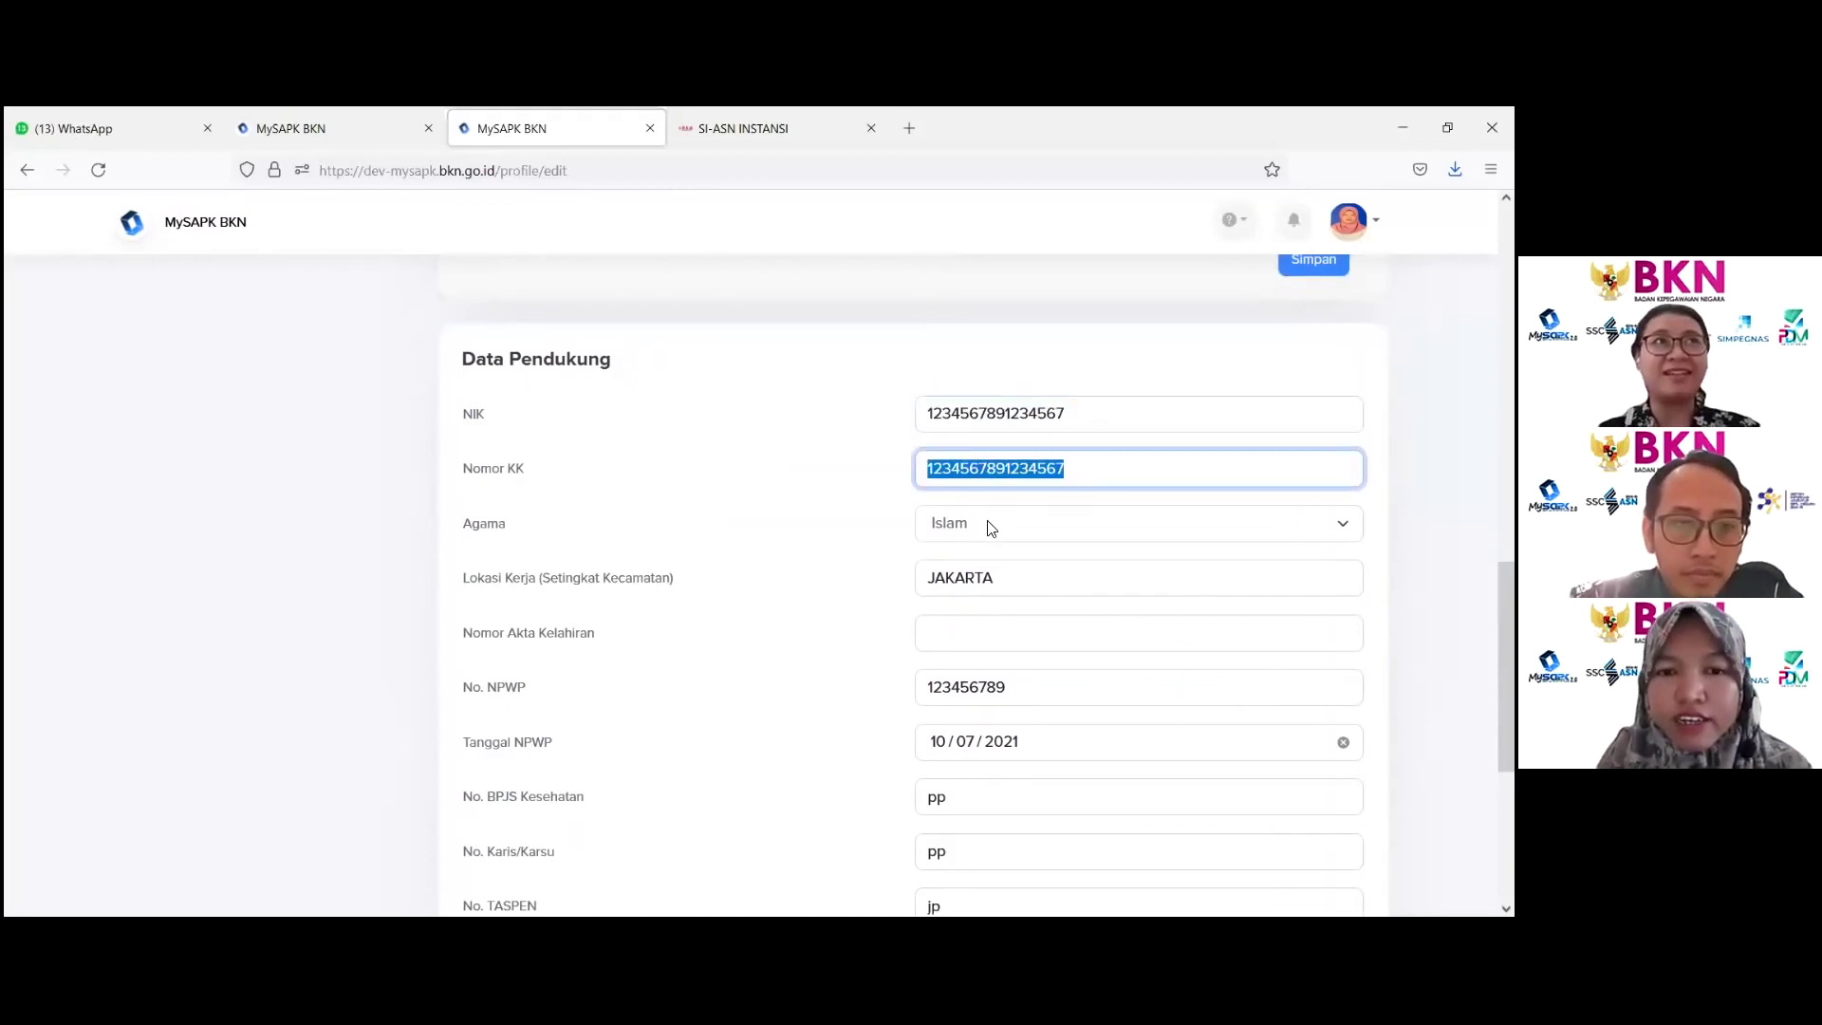
click(992, 529)
click(985, 525)
click(993, 577)
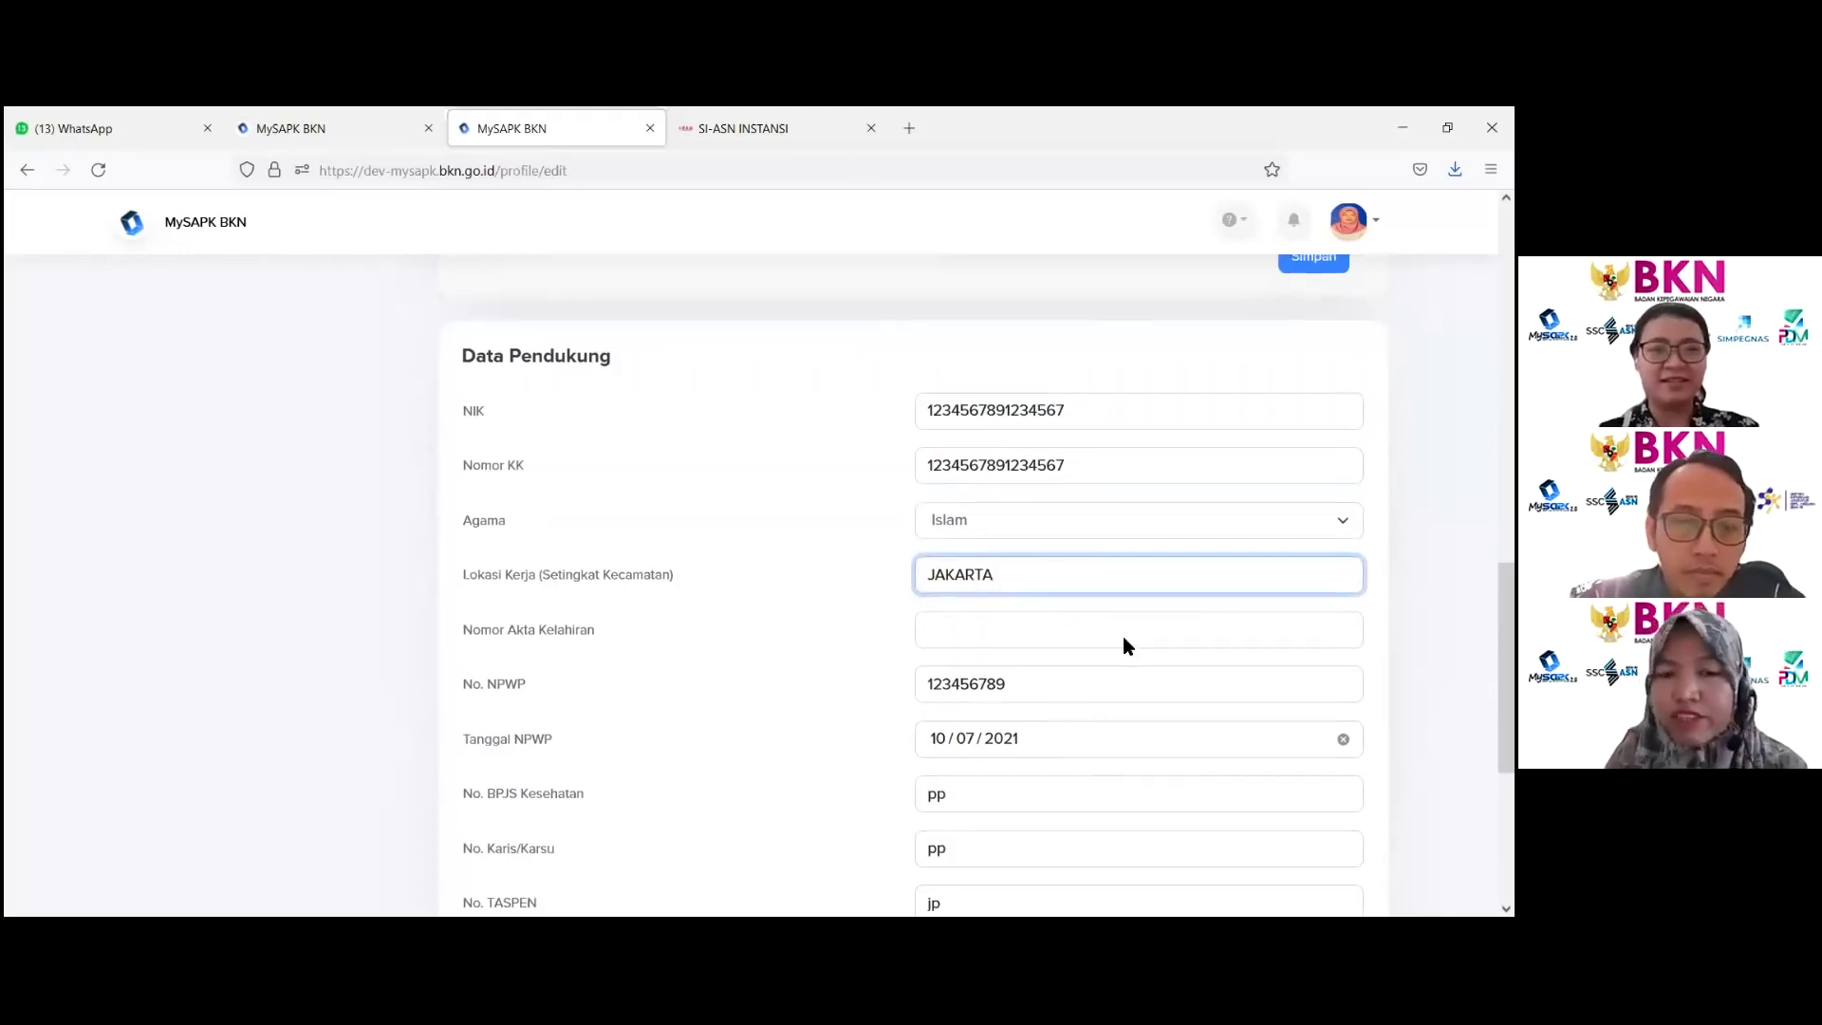
Step: Scroll through the birth details and Data Pendukung labels up to the NPWP section
scroll(1123, 632, down, 2)
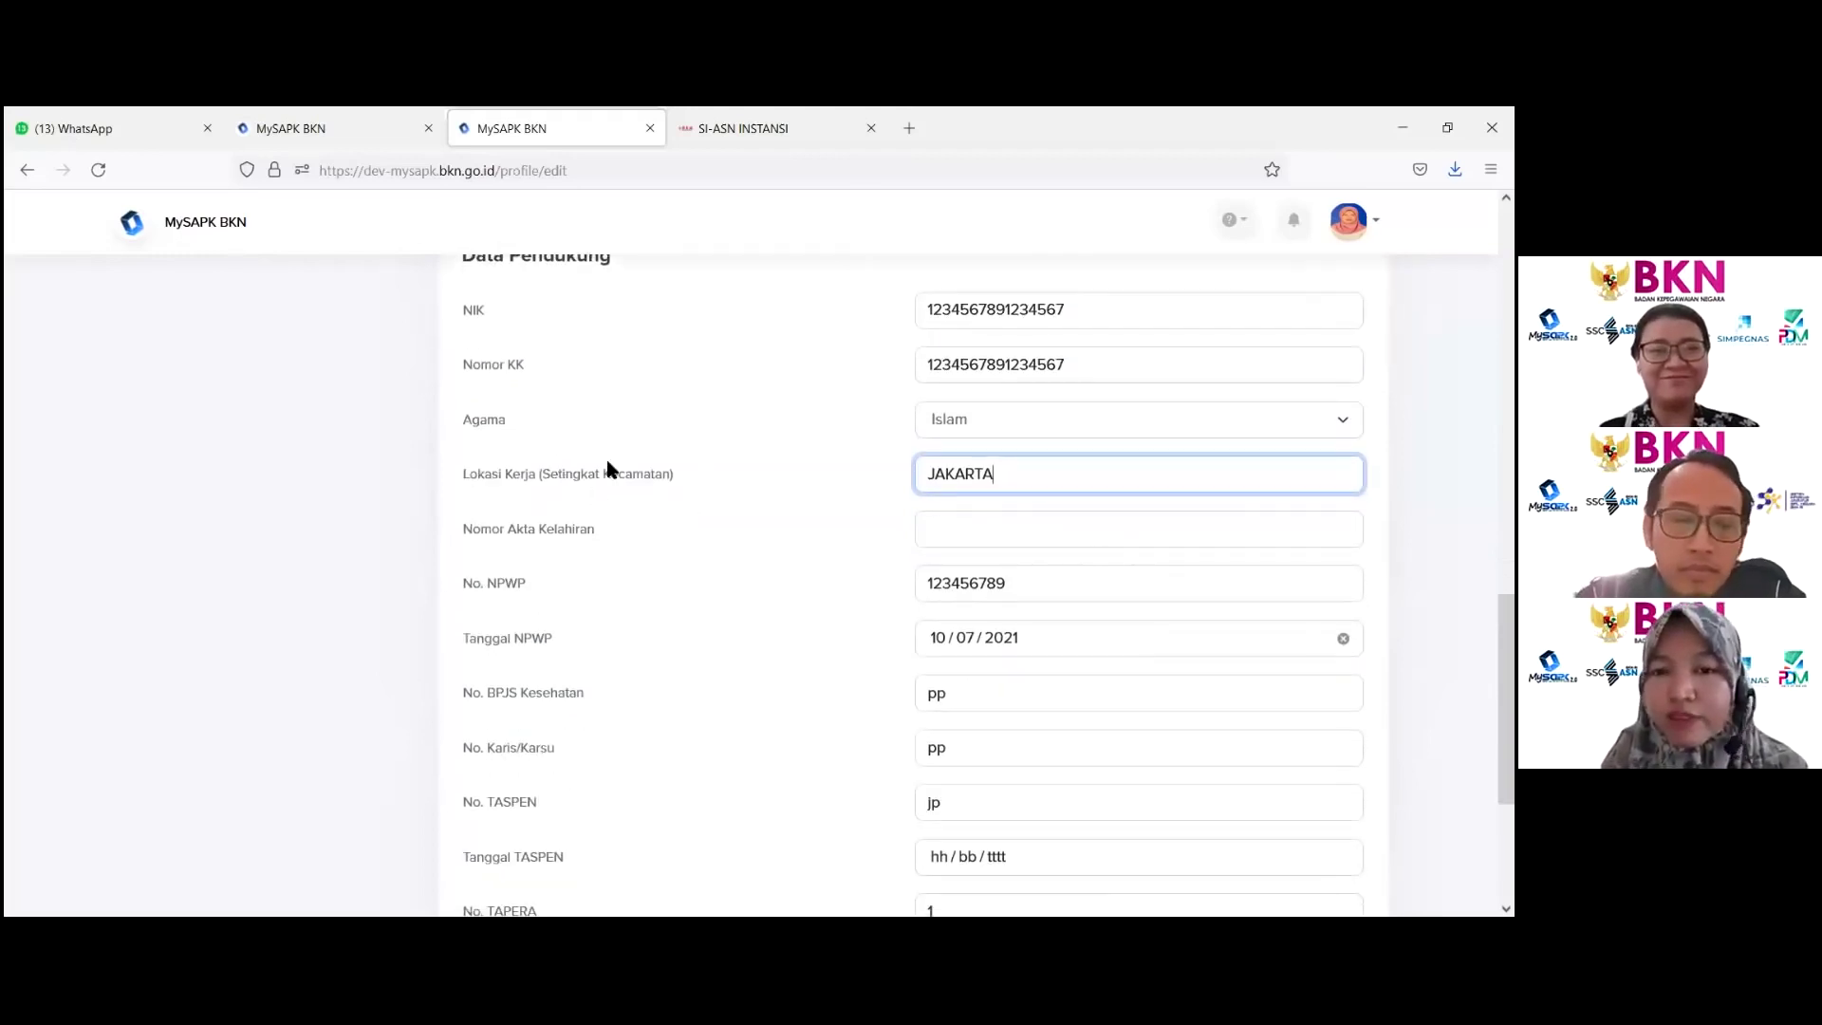
drag(540, 529, 592, 531)
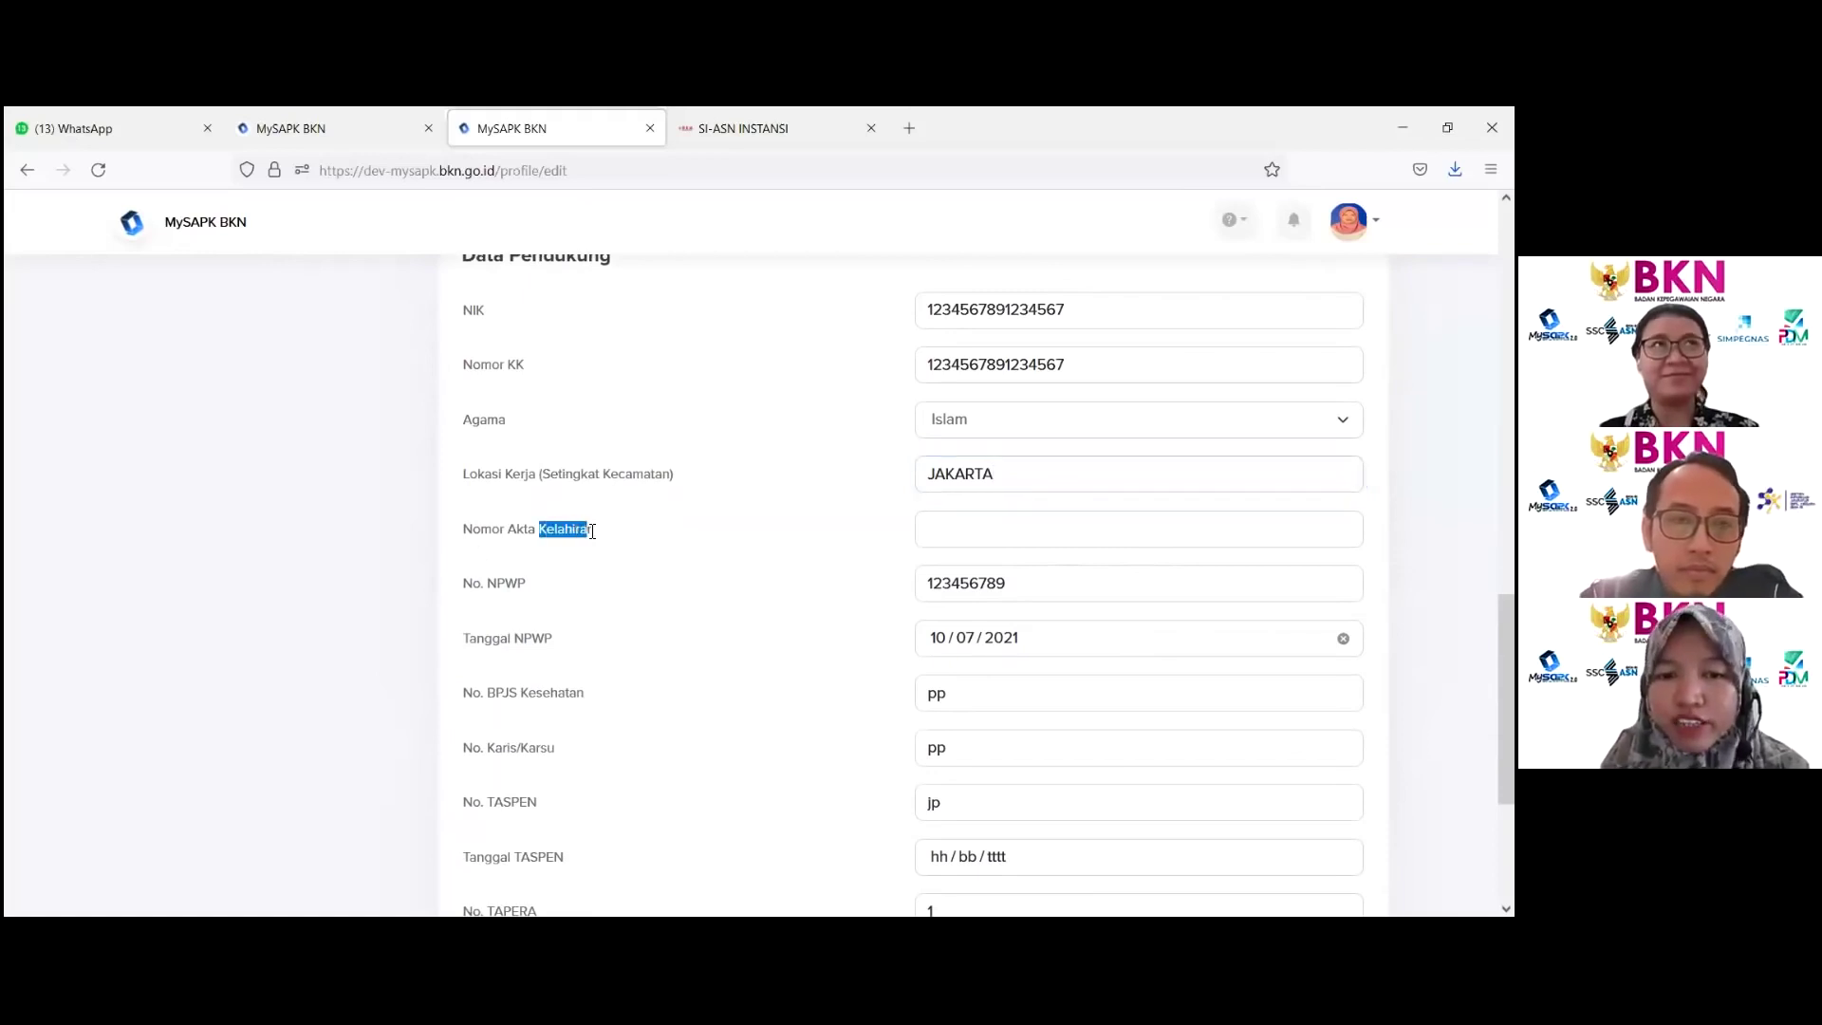
scroll(493, 584, down, 2)
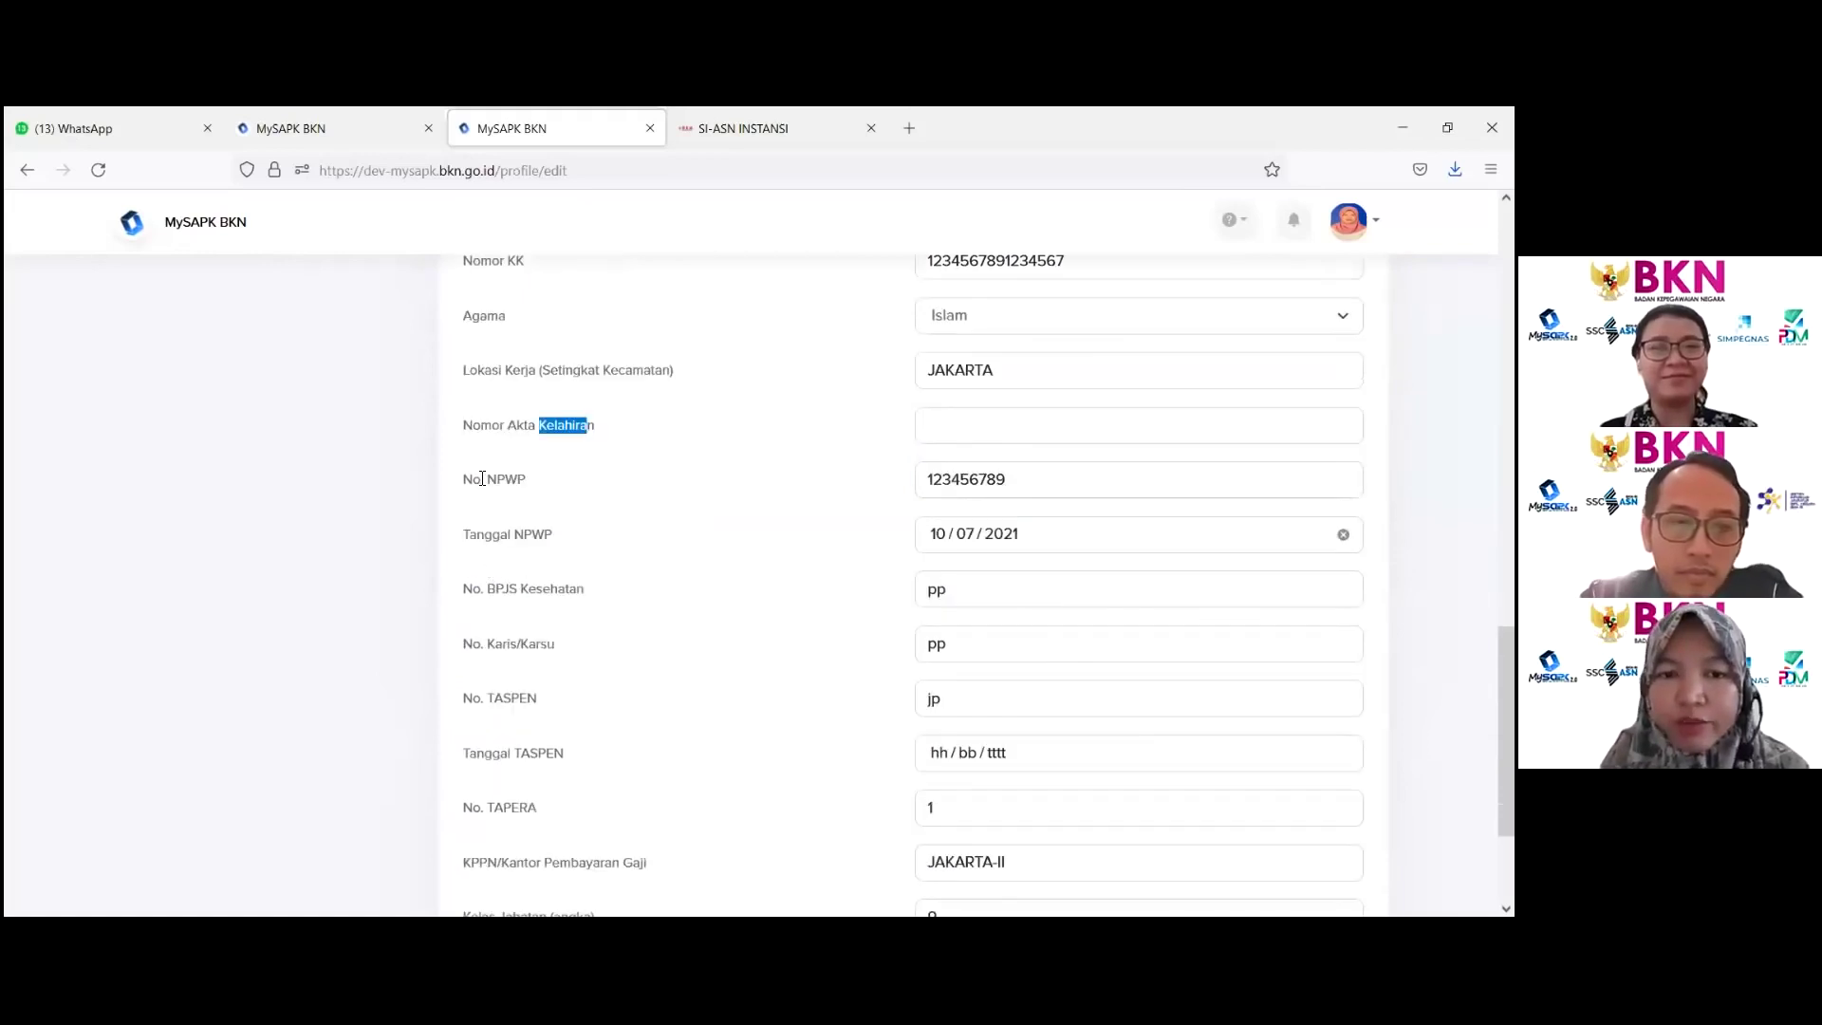
click(497, 529)
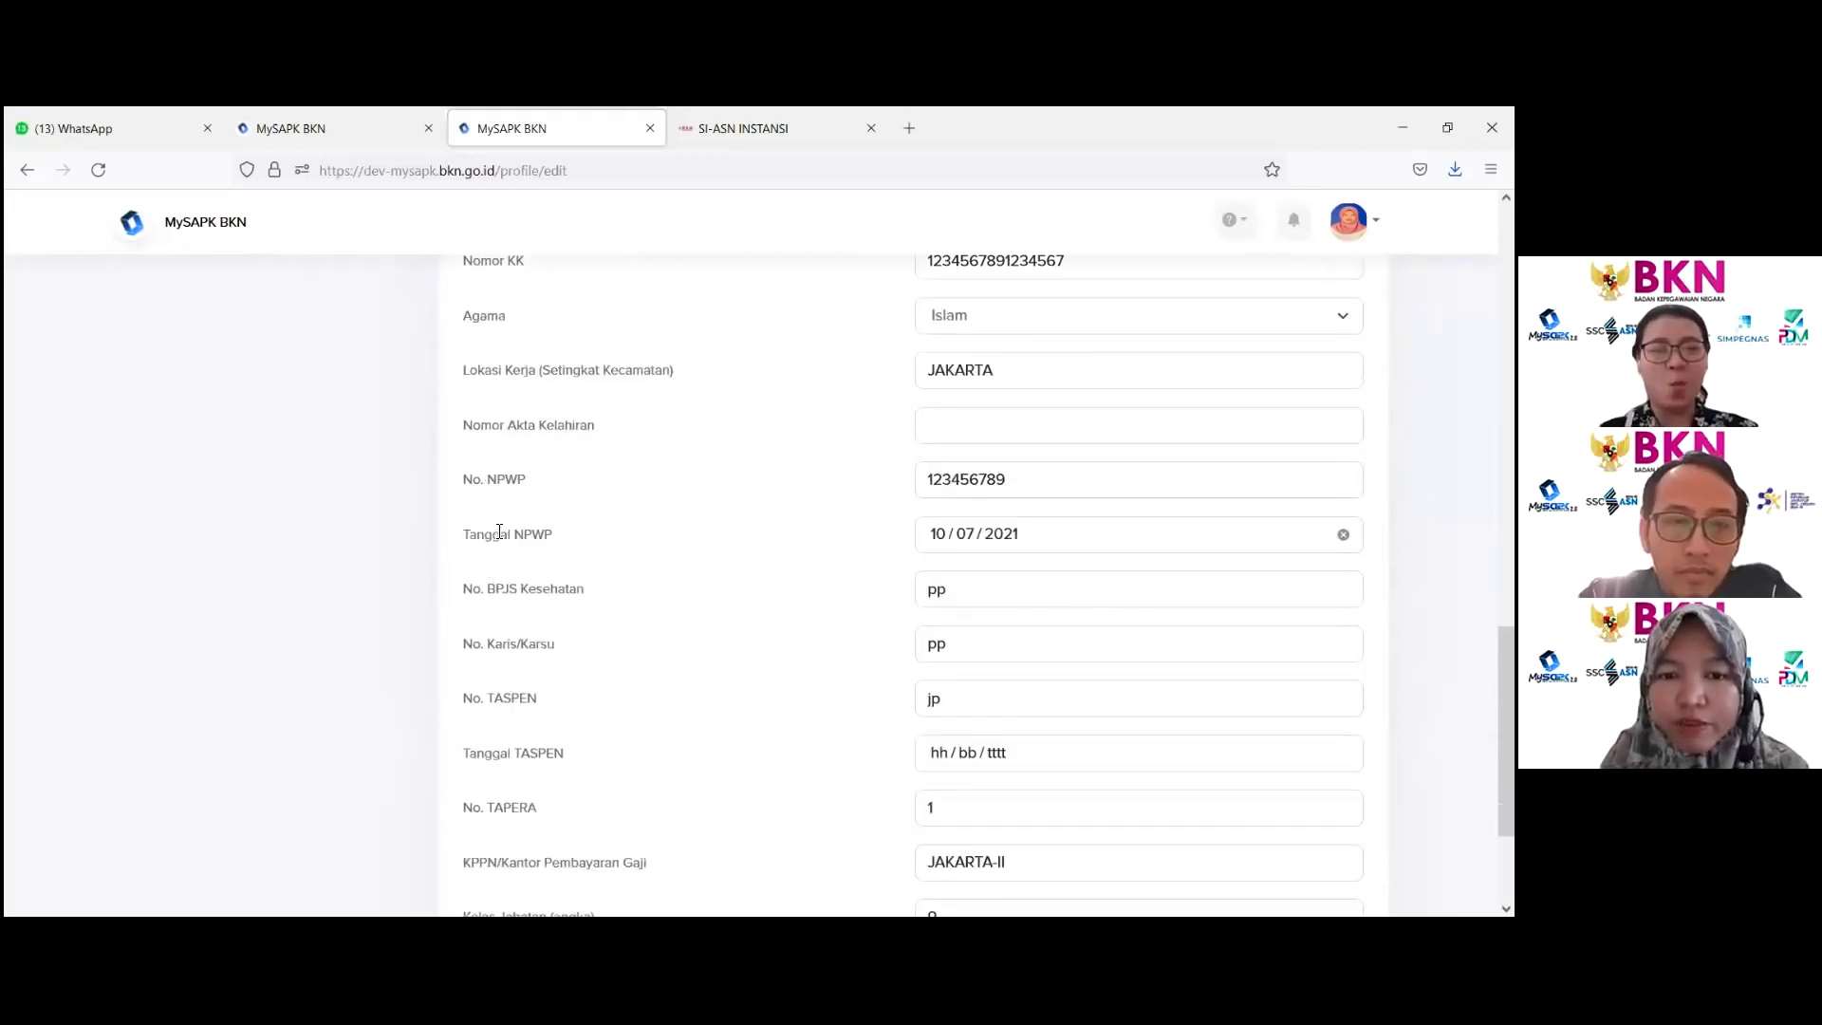
drag(505, 646, 590, 651)
scroll(583, 655, down, 2)
click(516, 651)
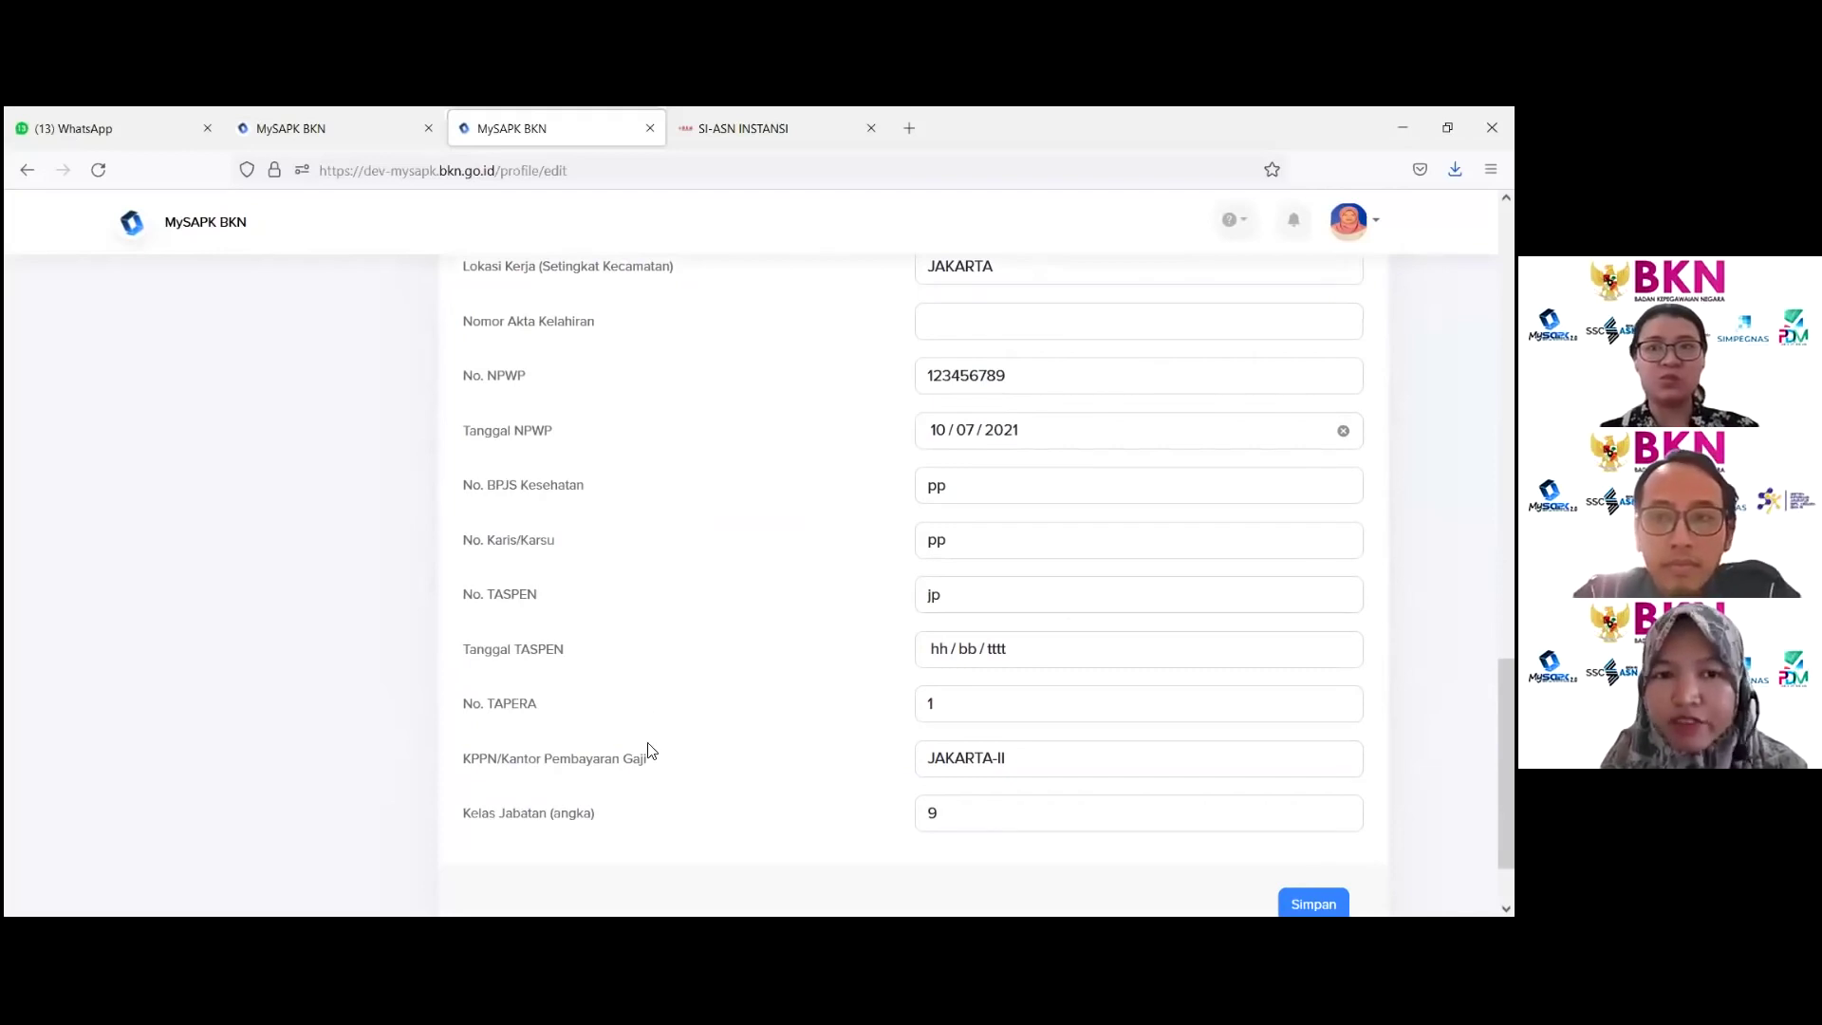
scroll(650, 751, up, 2)
drag(463, 534, 636, 538)
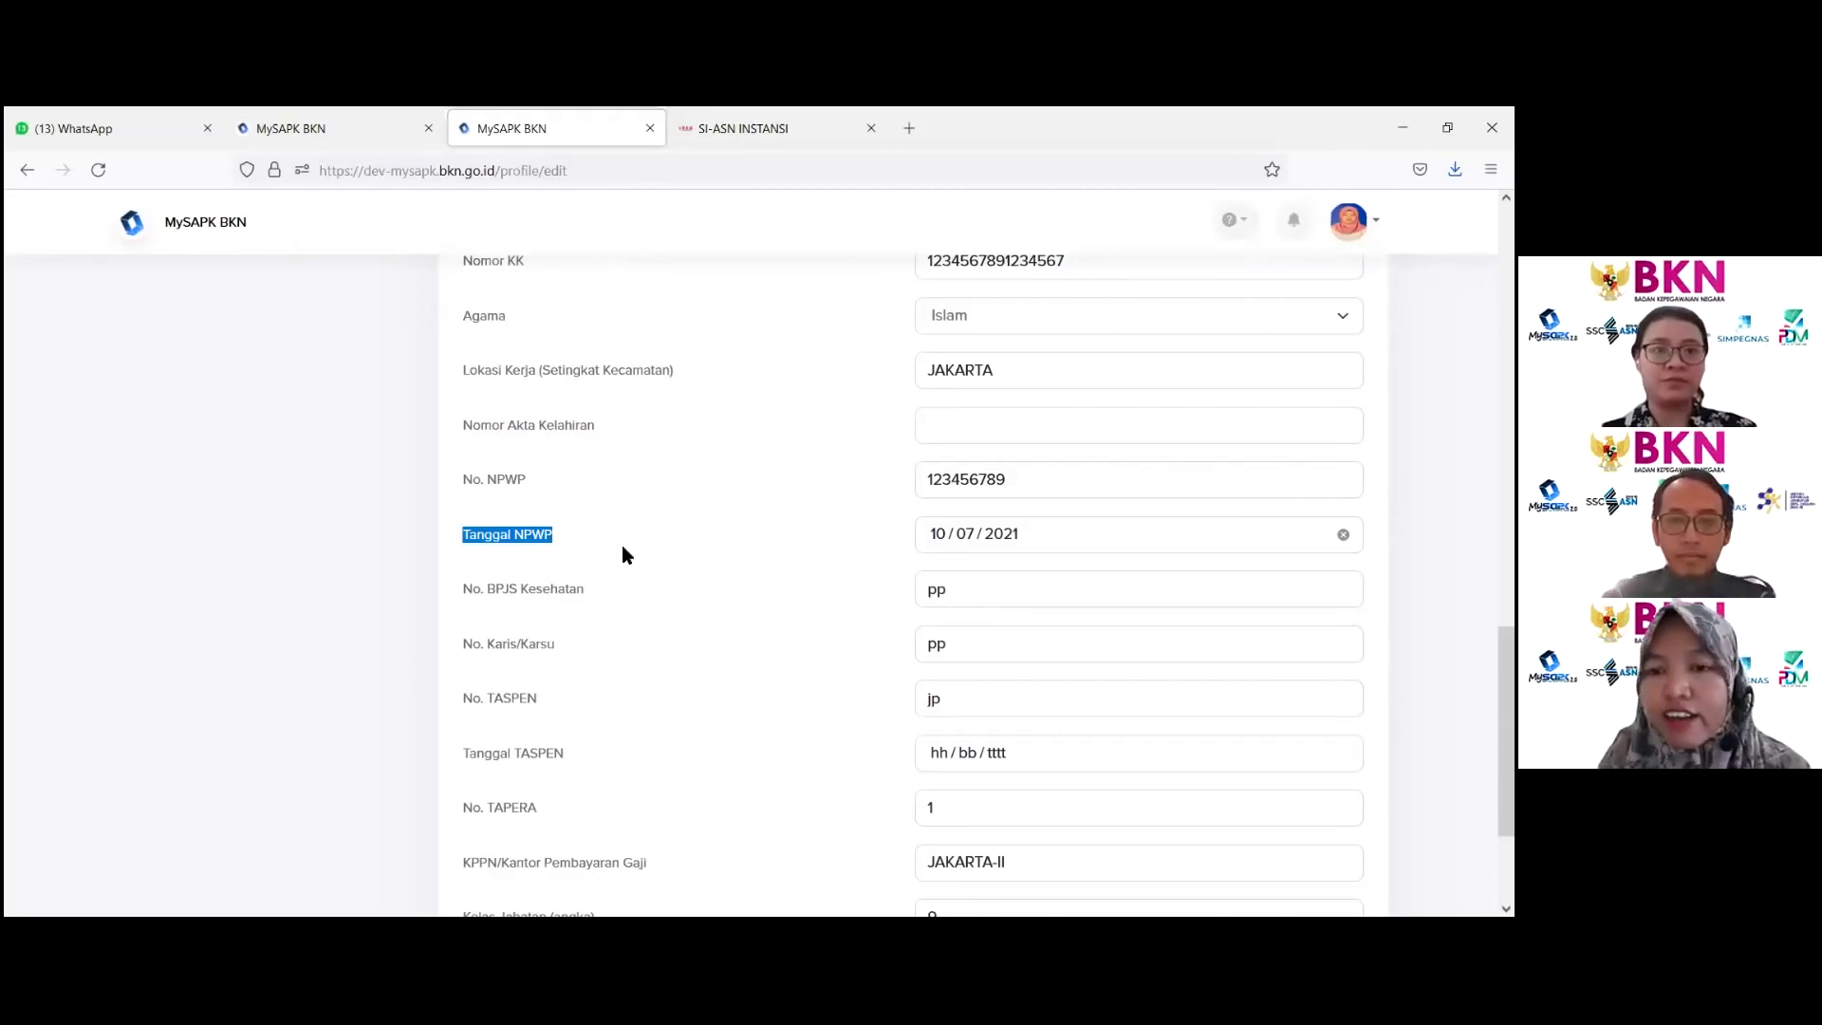
Step: Check the Tanggal NPWP and TASPEN dates and No. TAPERA 1, leaving them unchanged
click(1056, 537)
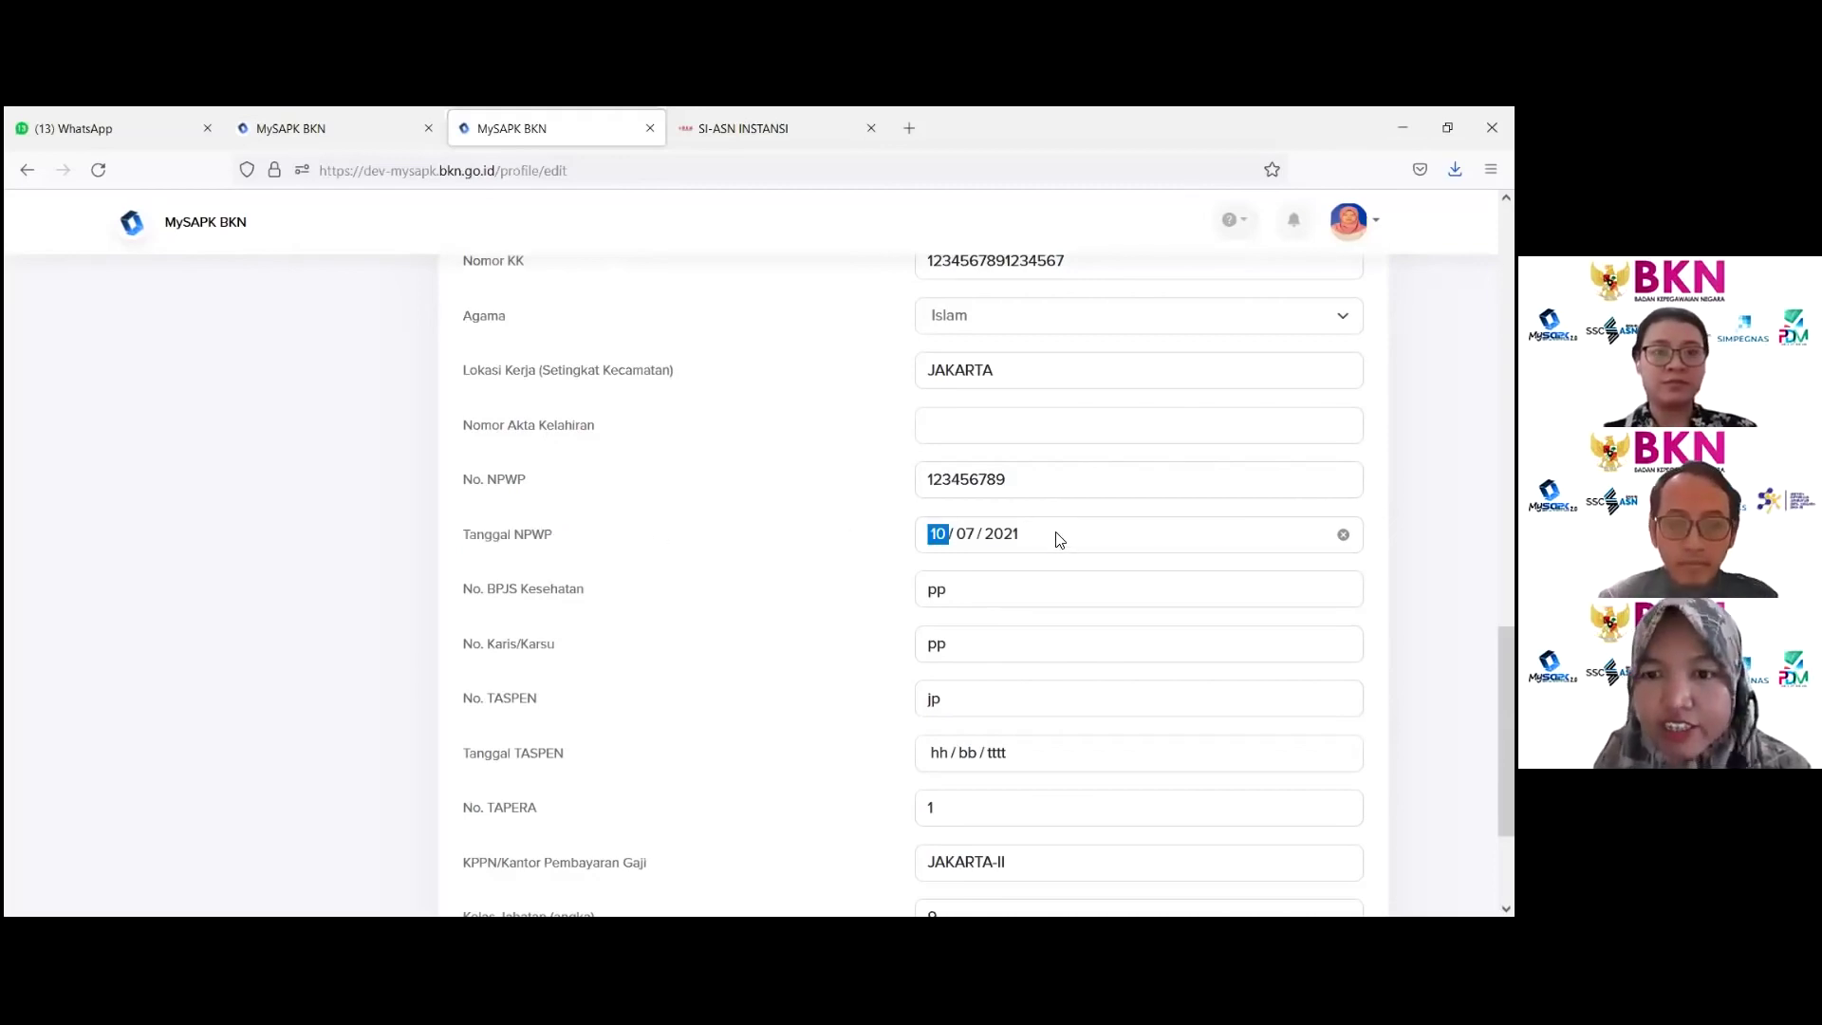
click(826, 557)
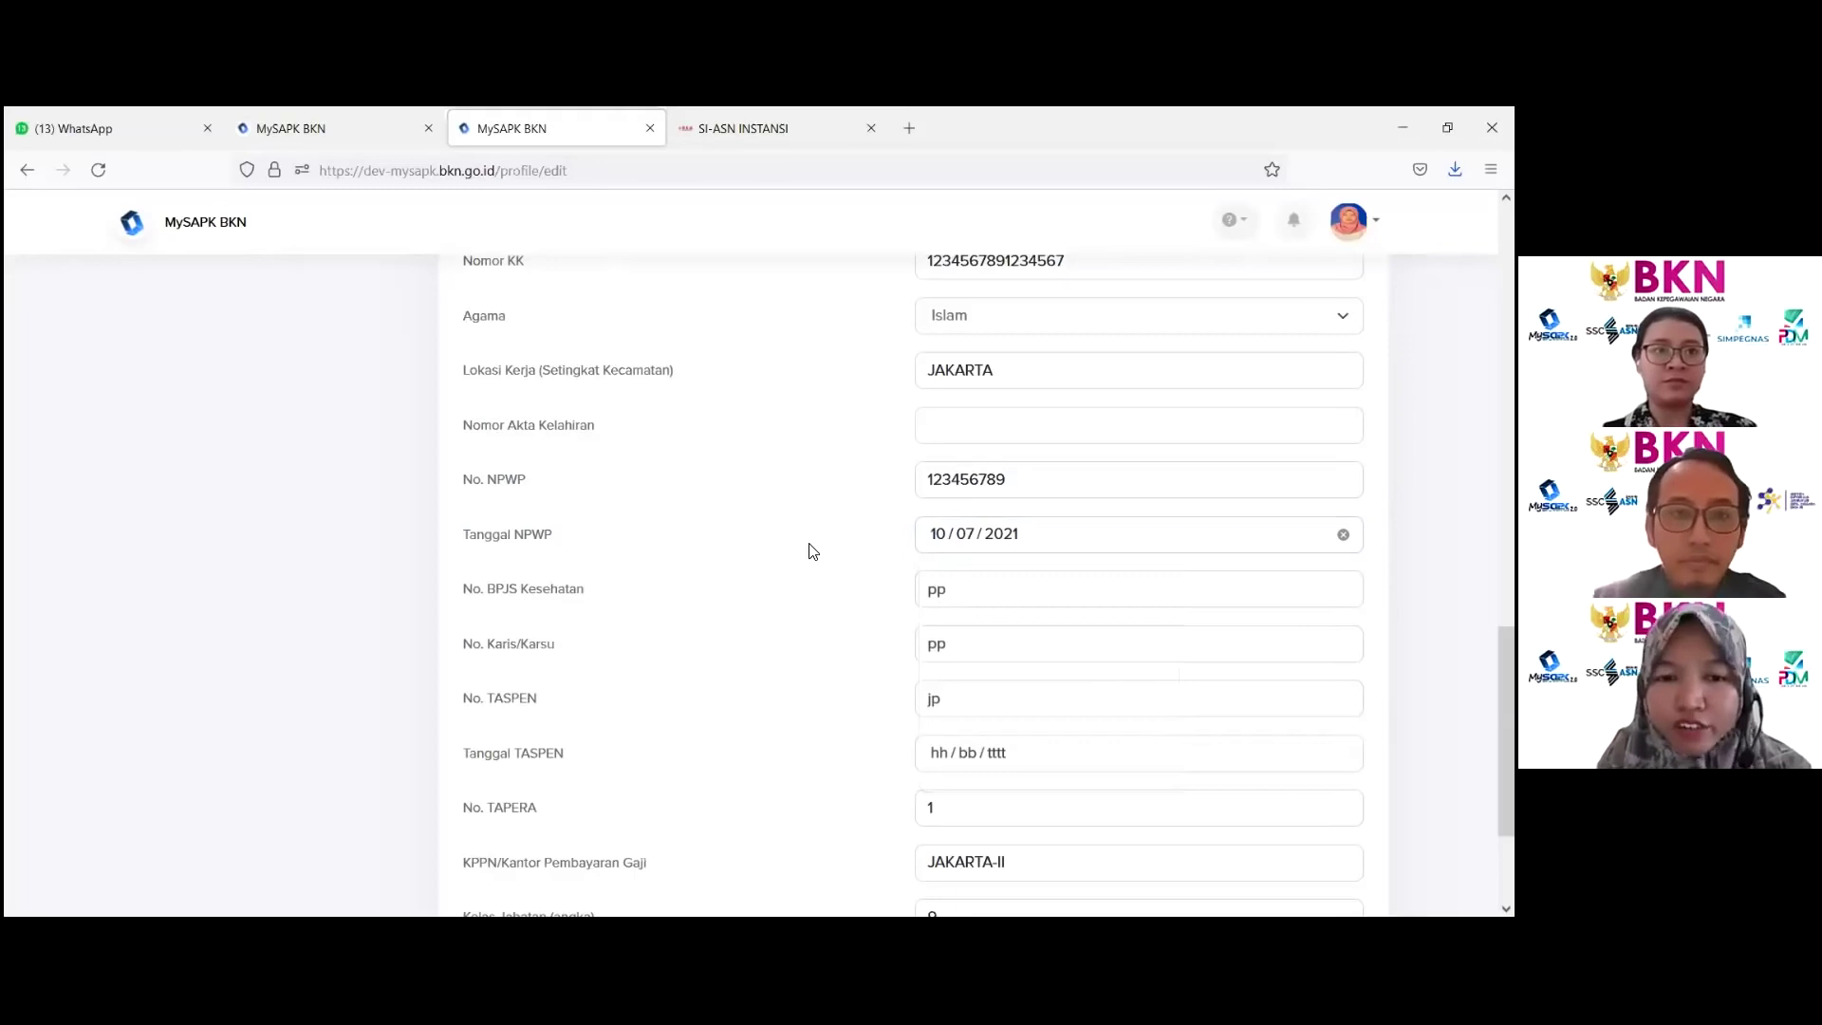
scroll(771, 554, down, 2)
click(932, 655)
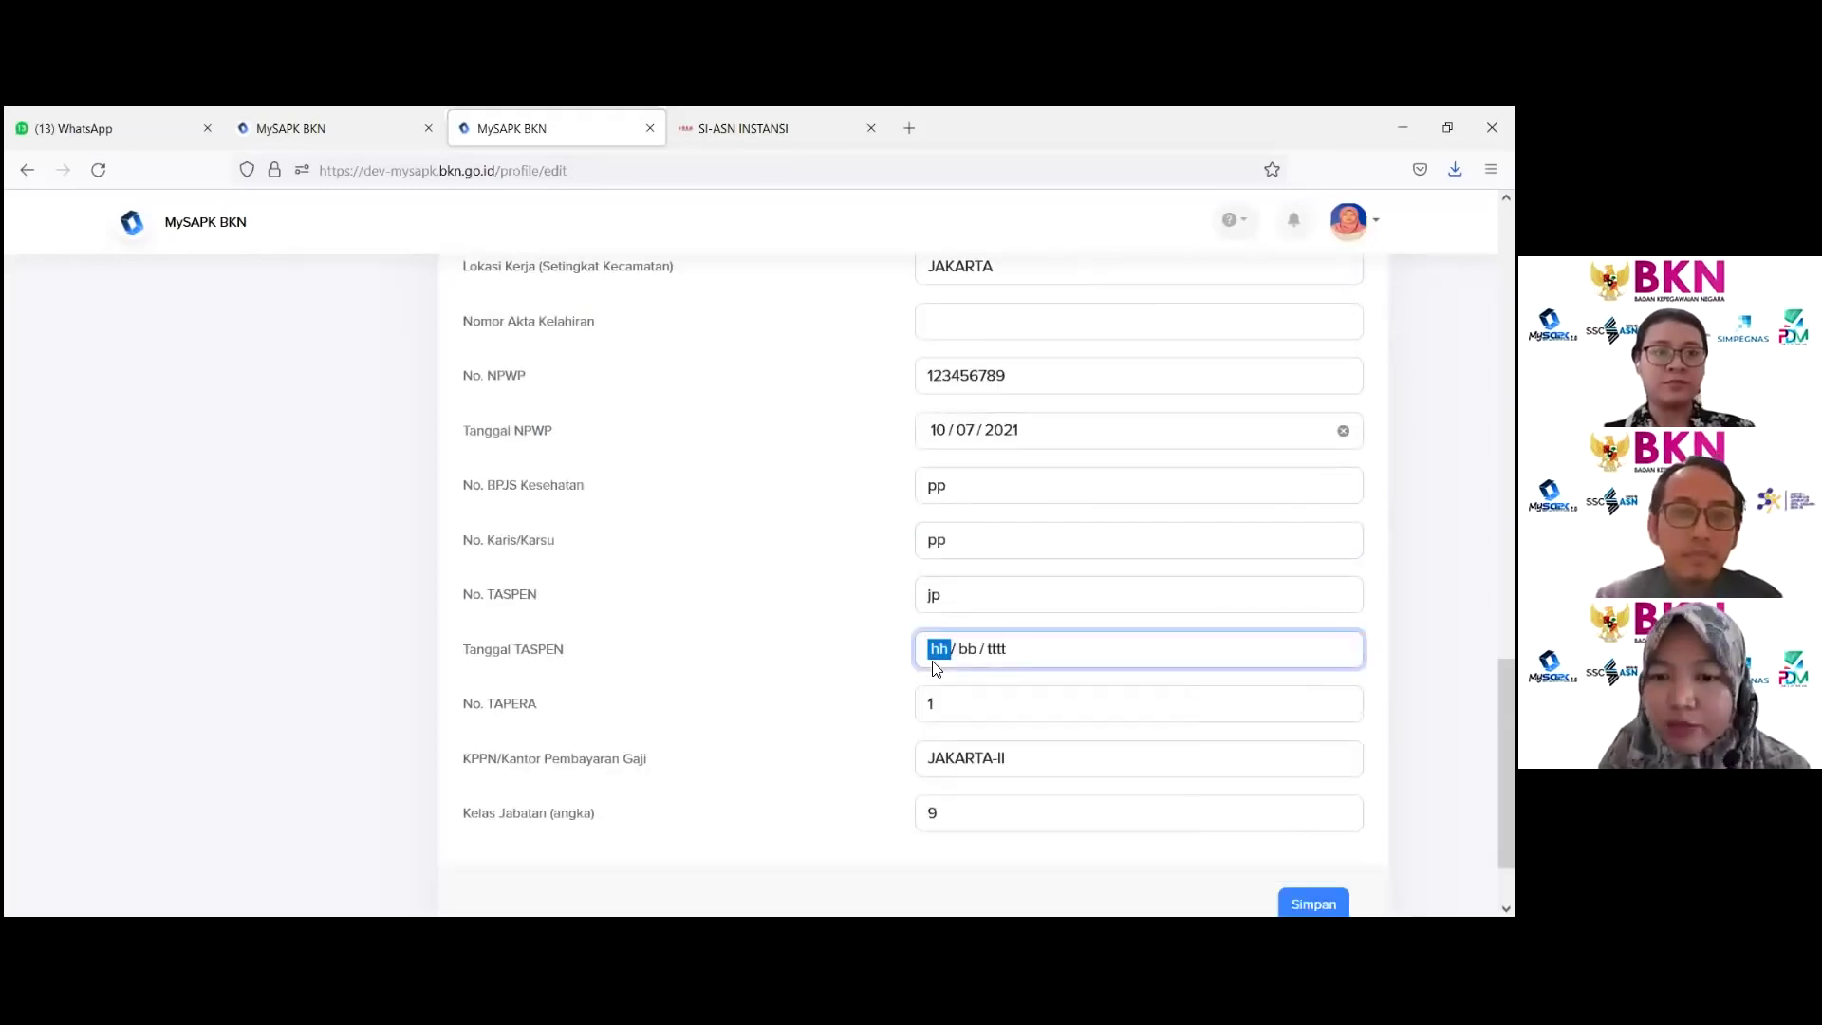
click(875, 668)
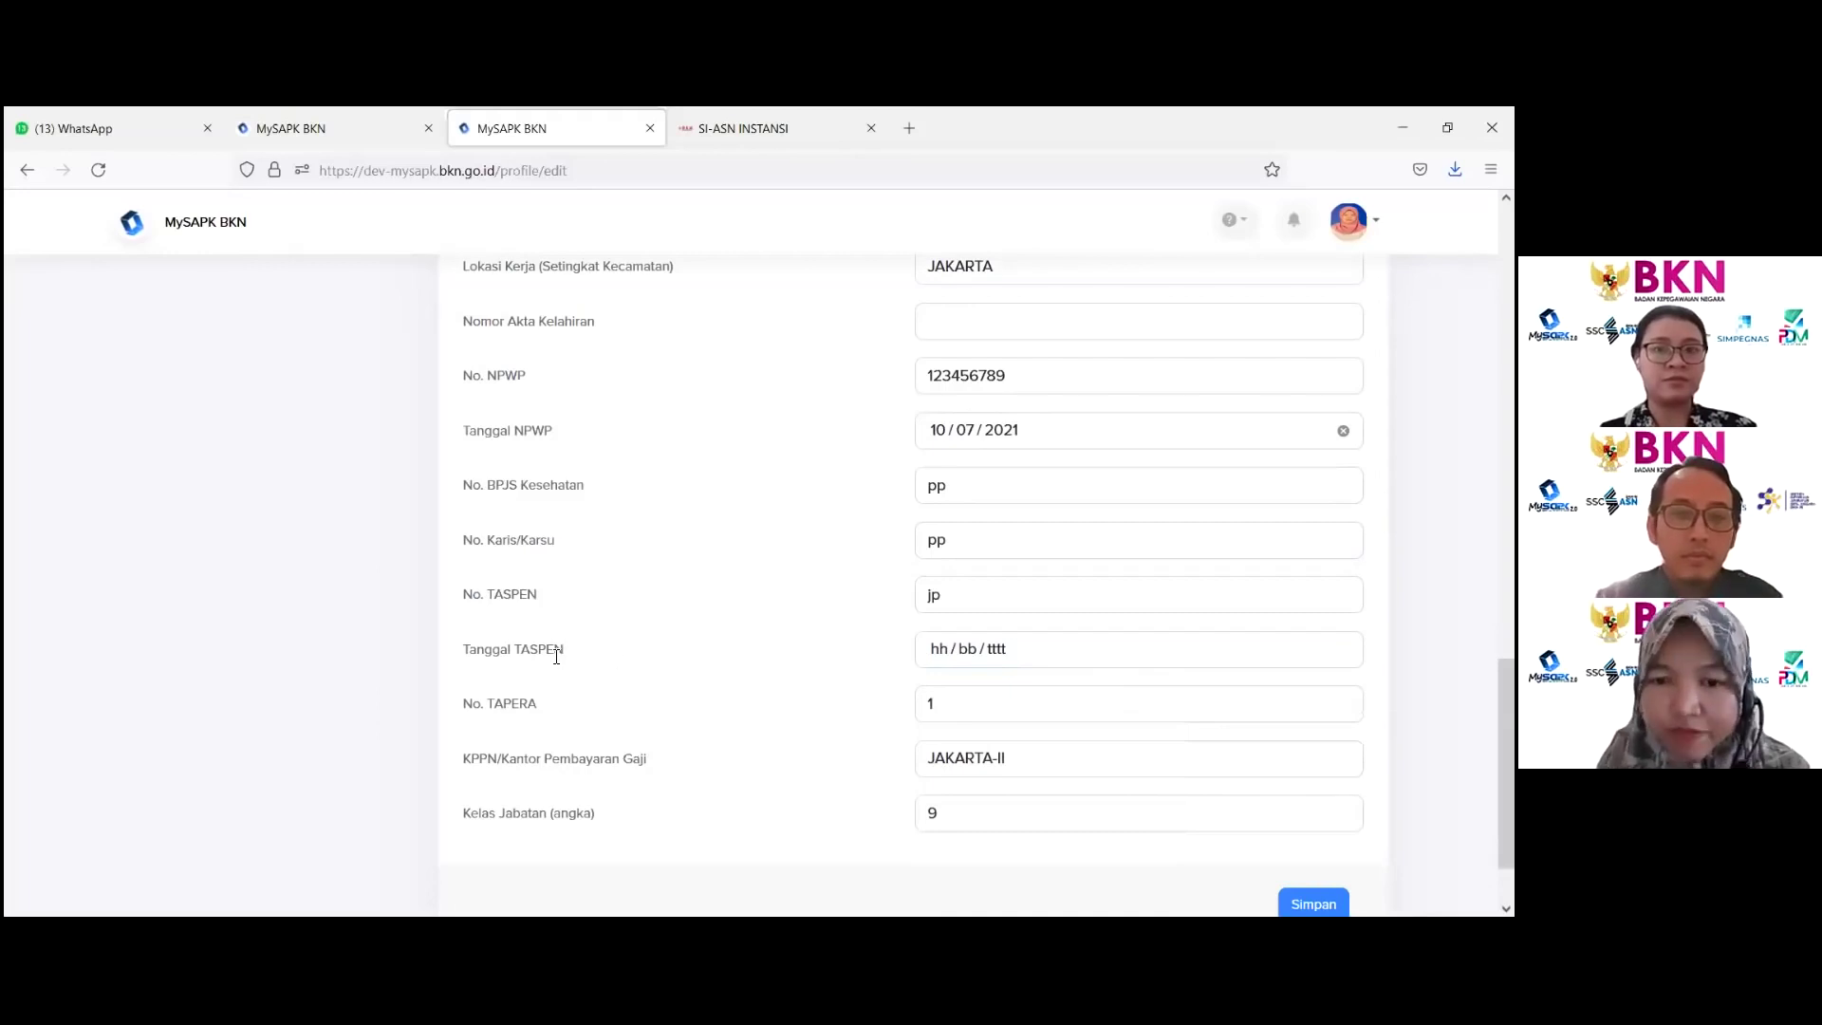
double_click(513, 704)
drag(939, 704, 805, 712)
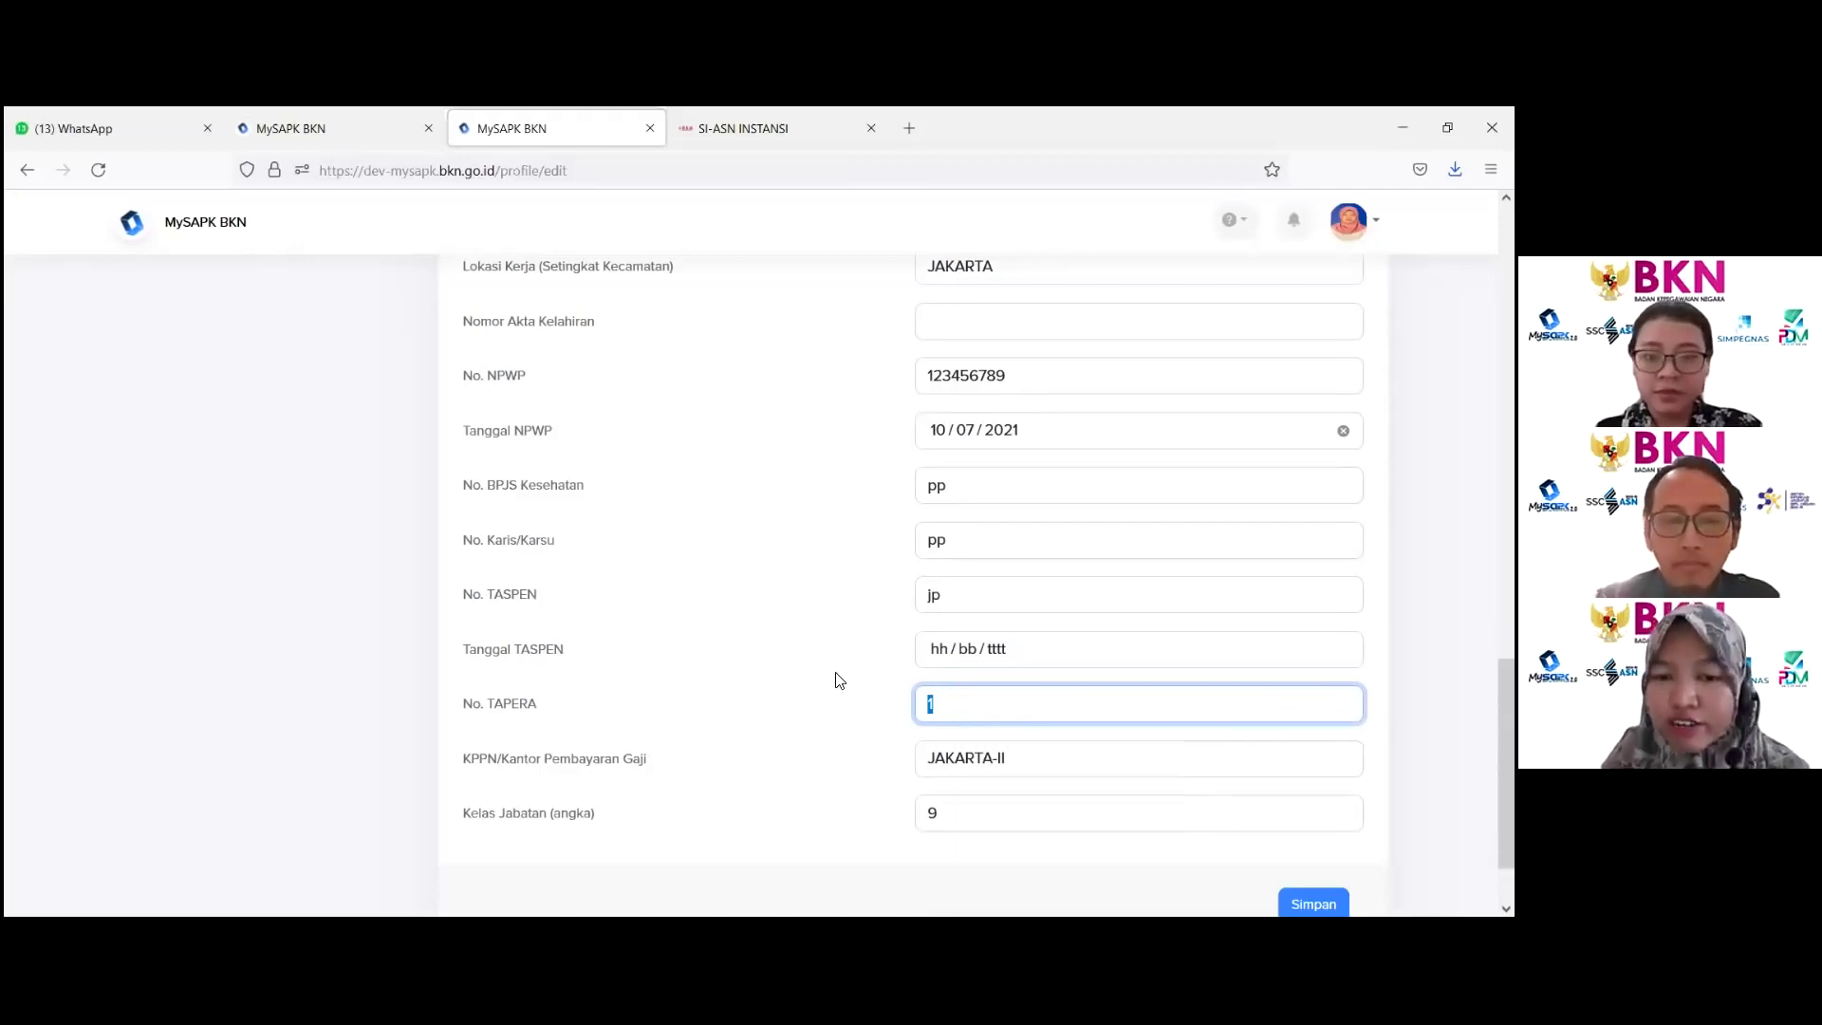
click(835, 678)
drag(518, 756, 717, 764)
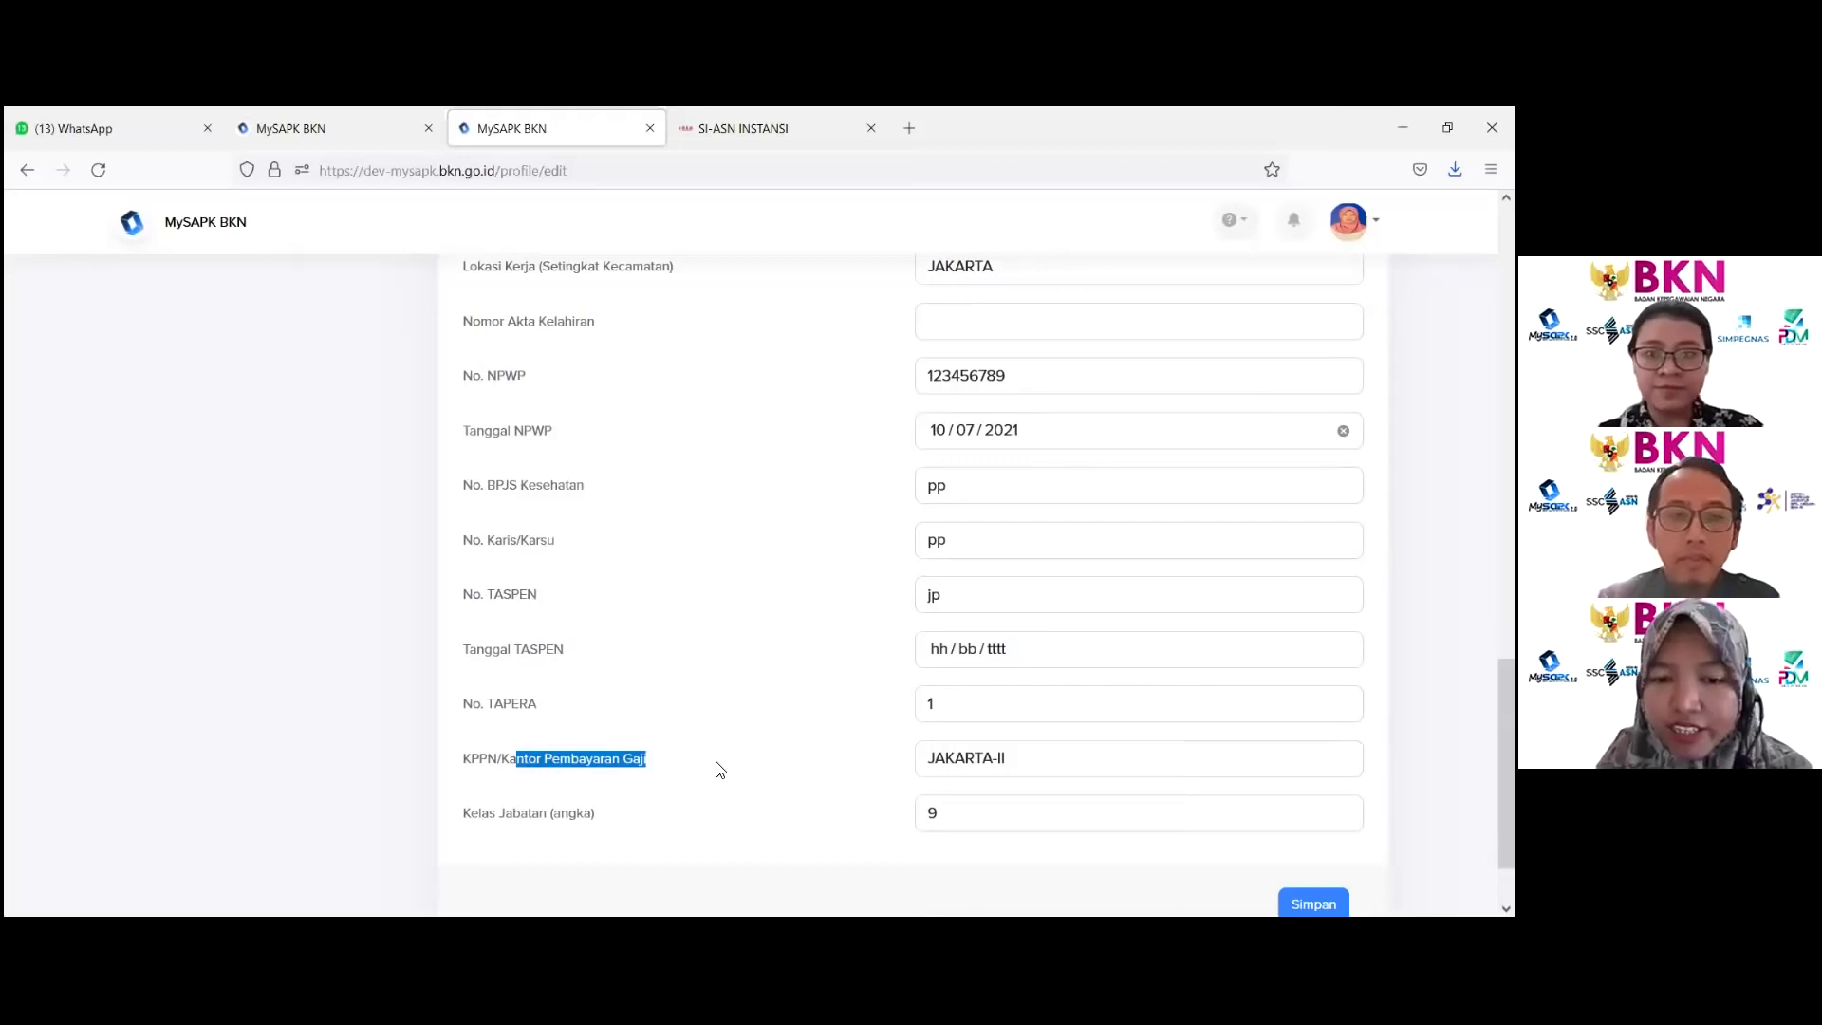
Step: Review the Kelas Jabatan (angka) 9 field and scroll to the Simpan button
scroll(740, 732, down, 1)
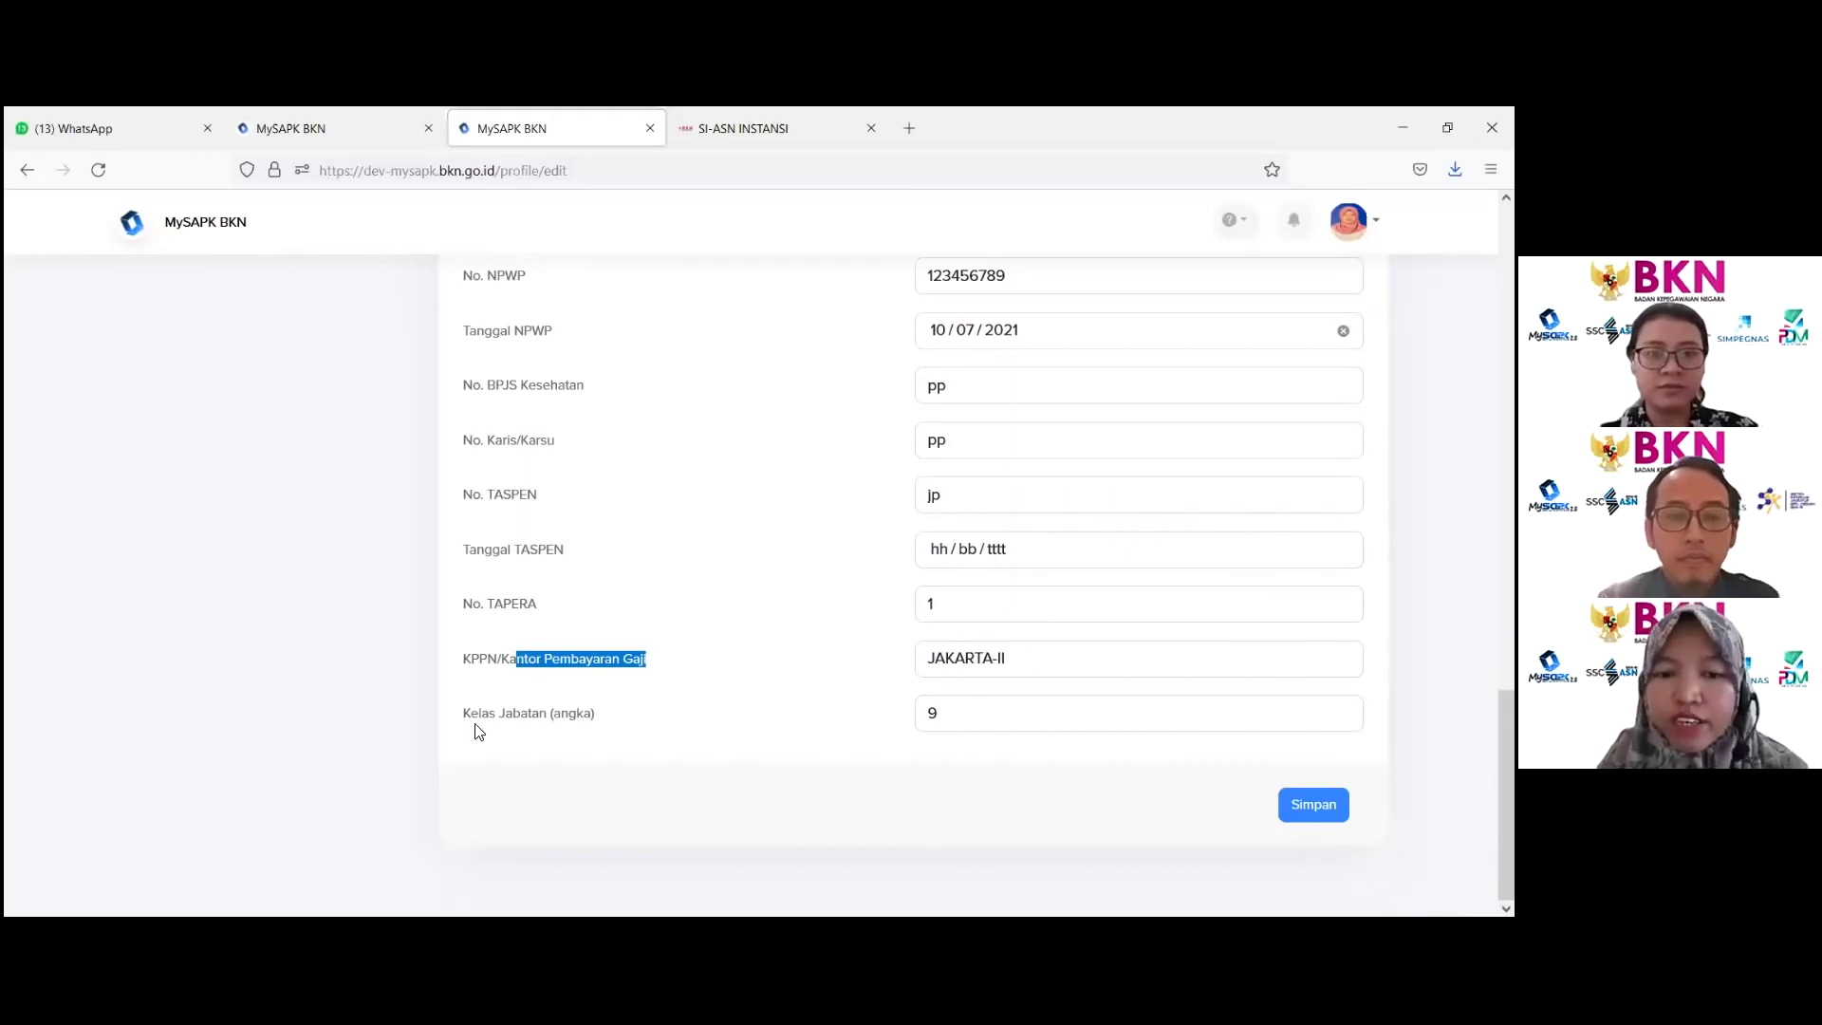
drag(471, 713, 581, 710)
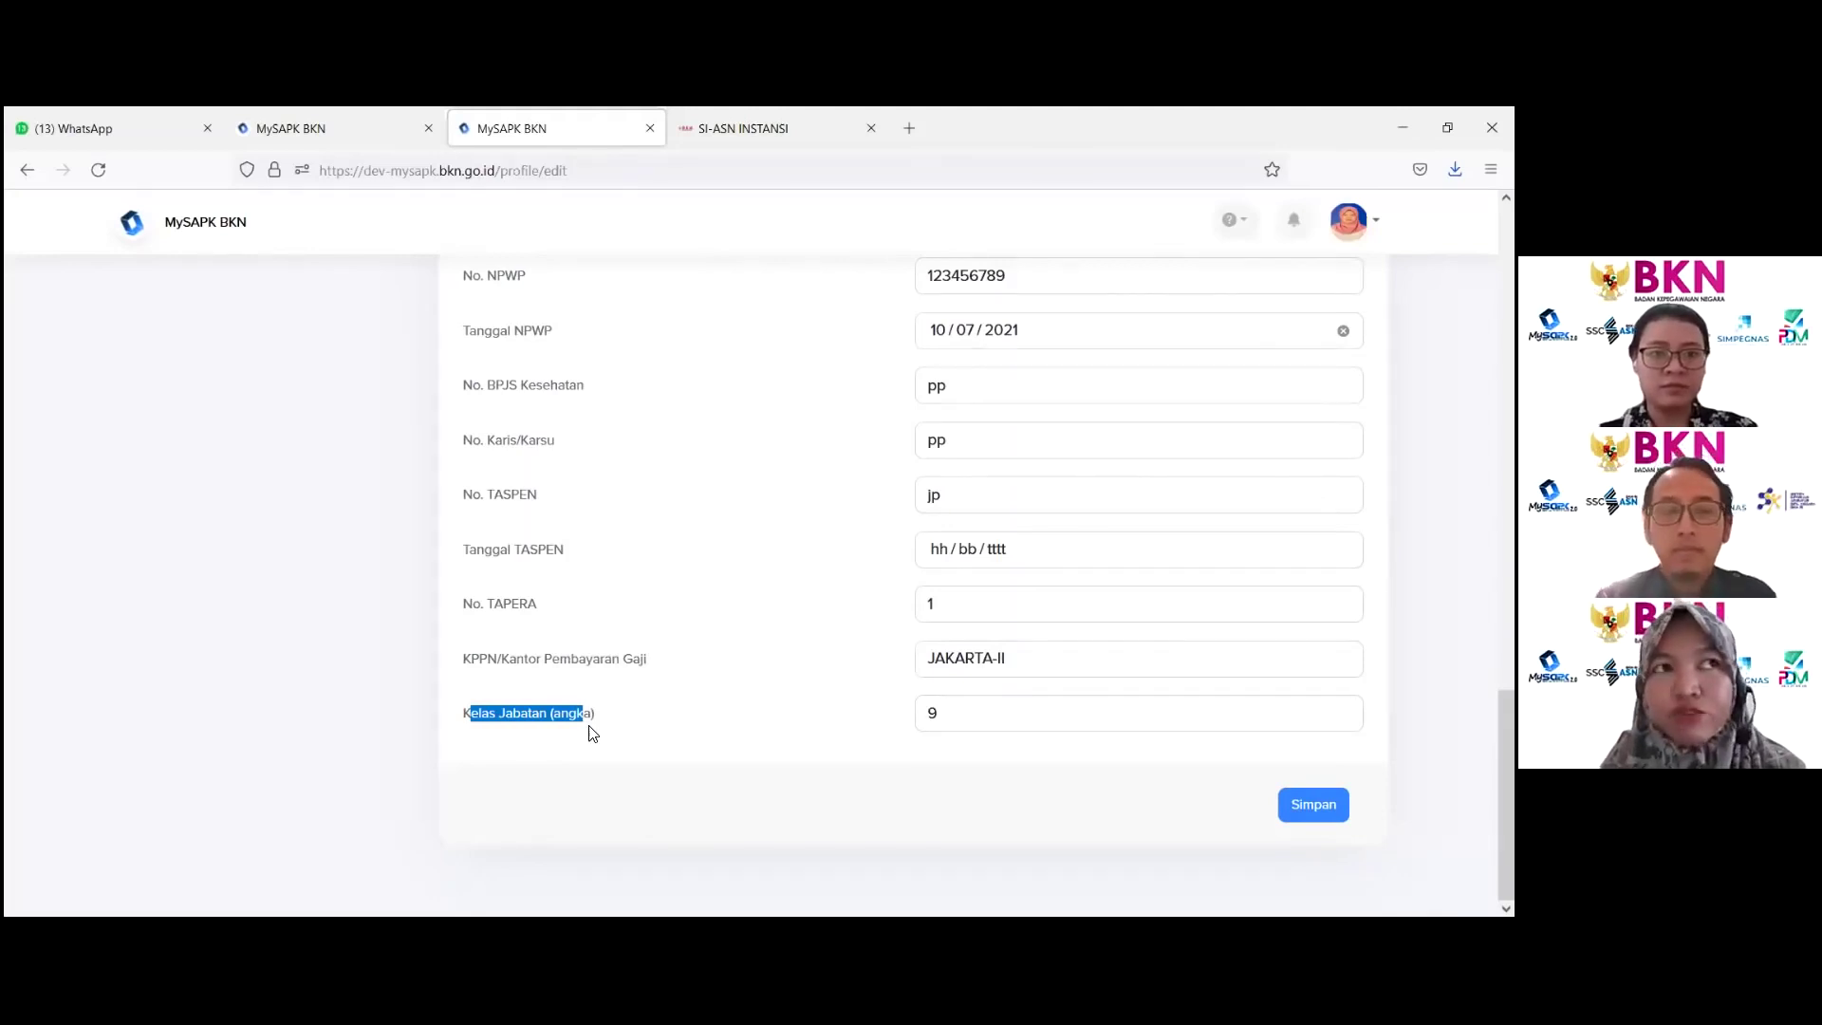
click(506, 735)
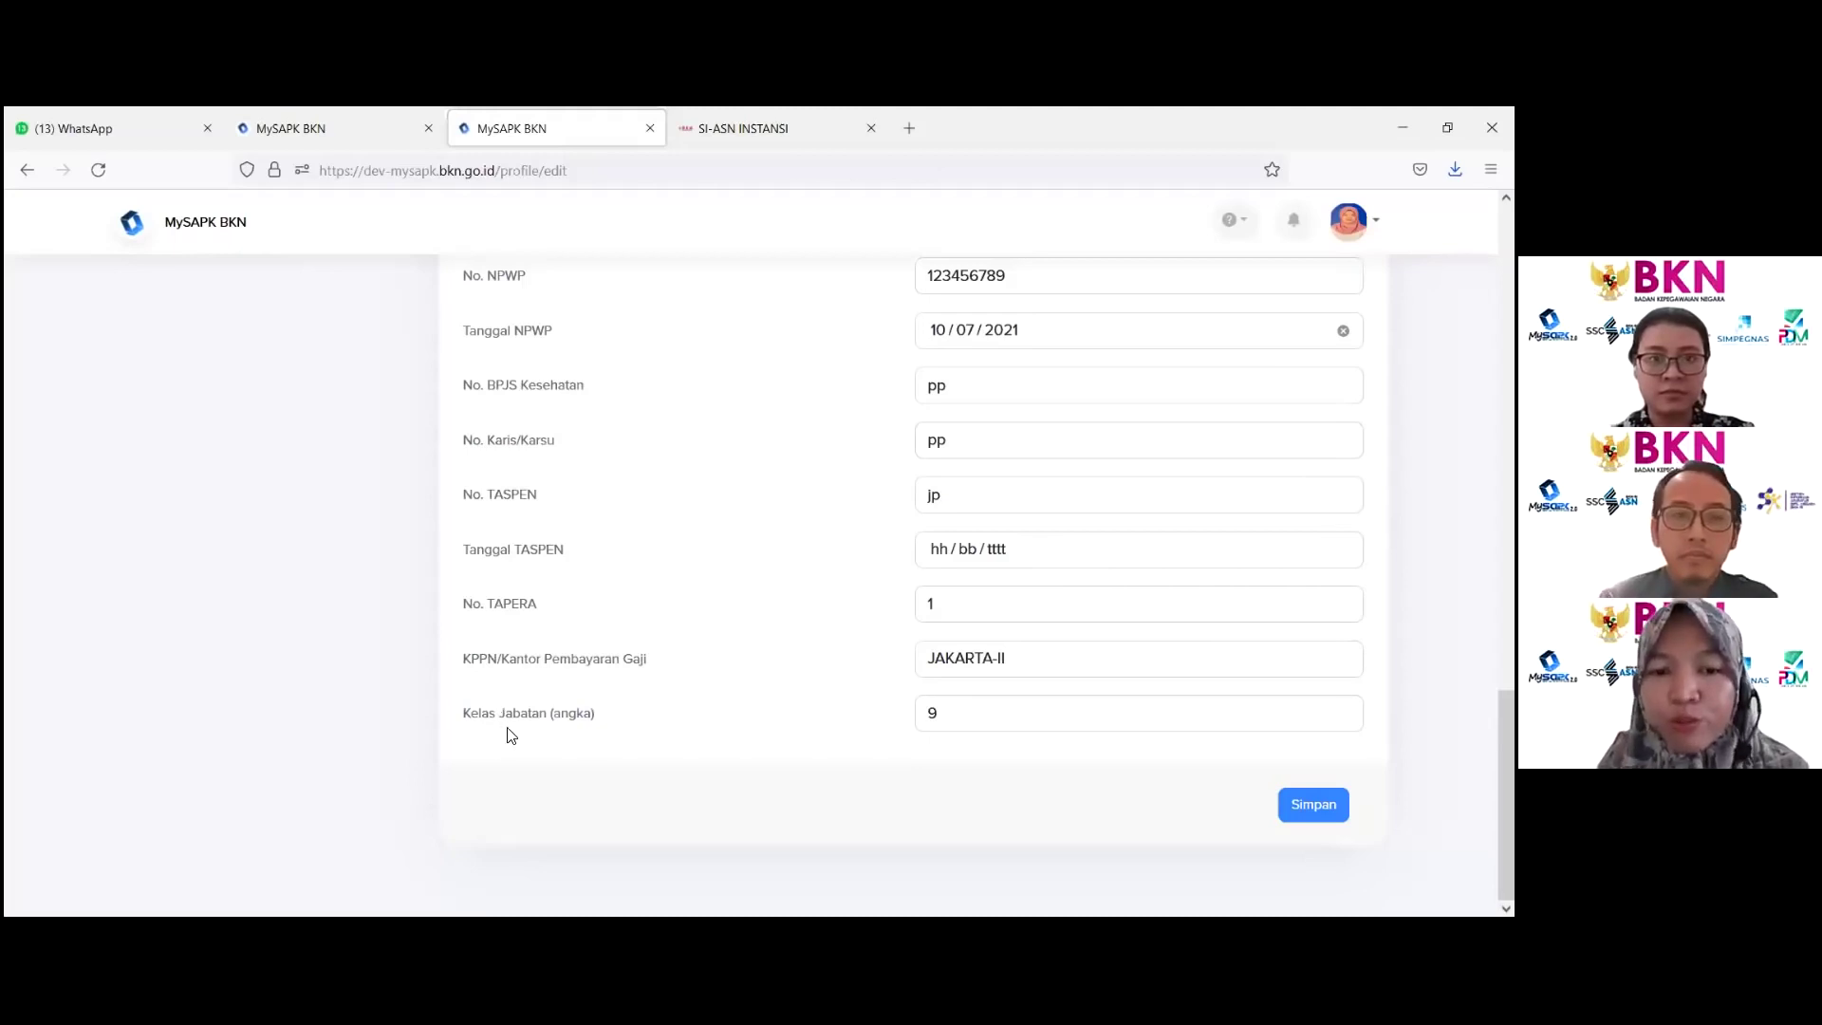
scroll(493, 739, up, 3)
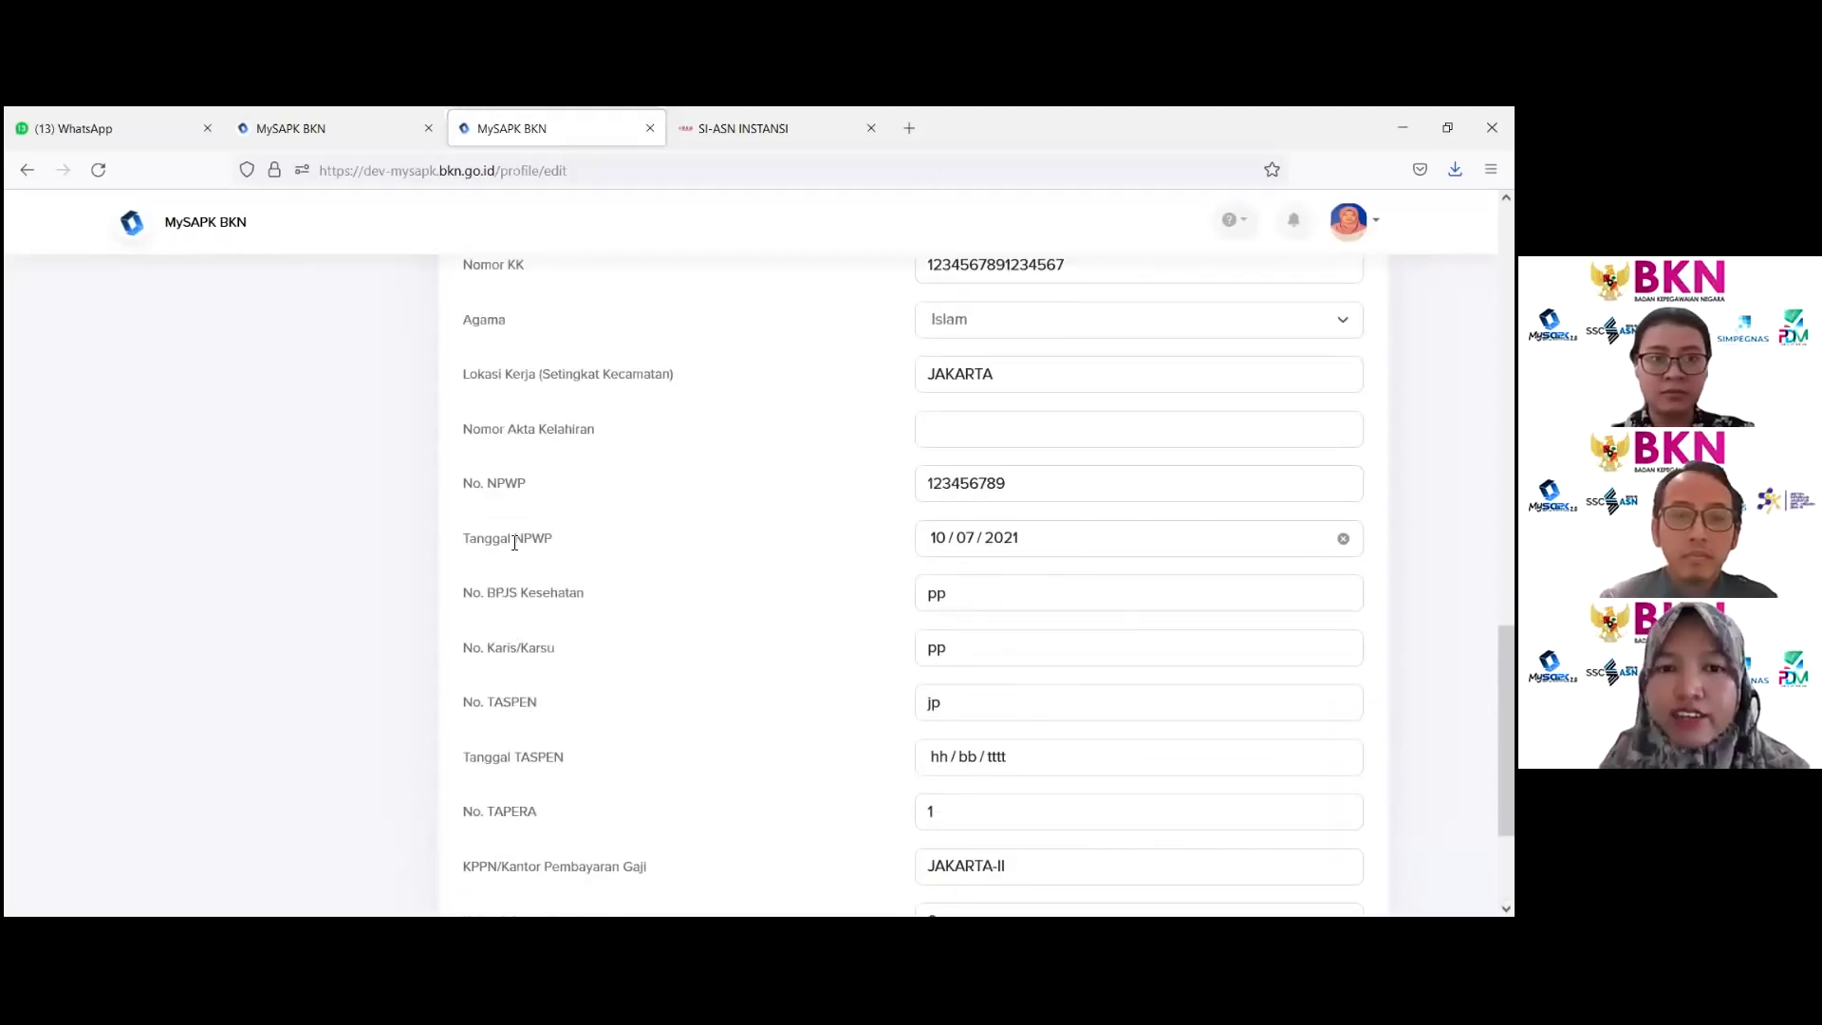
scroll(512, 532, up, 3)
scroll(533, 516, down, 5)
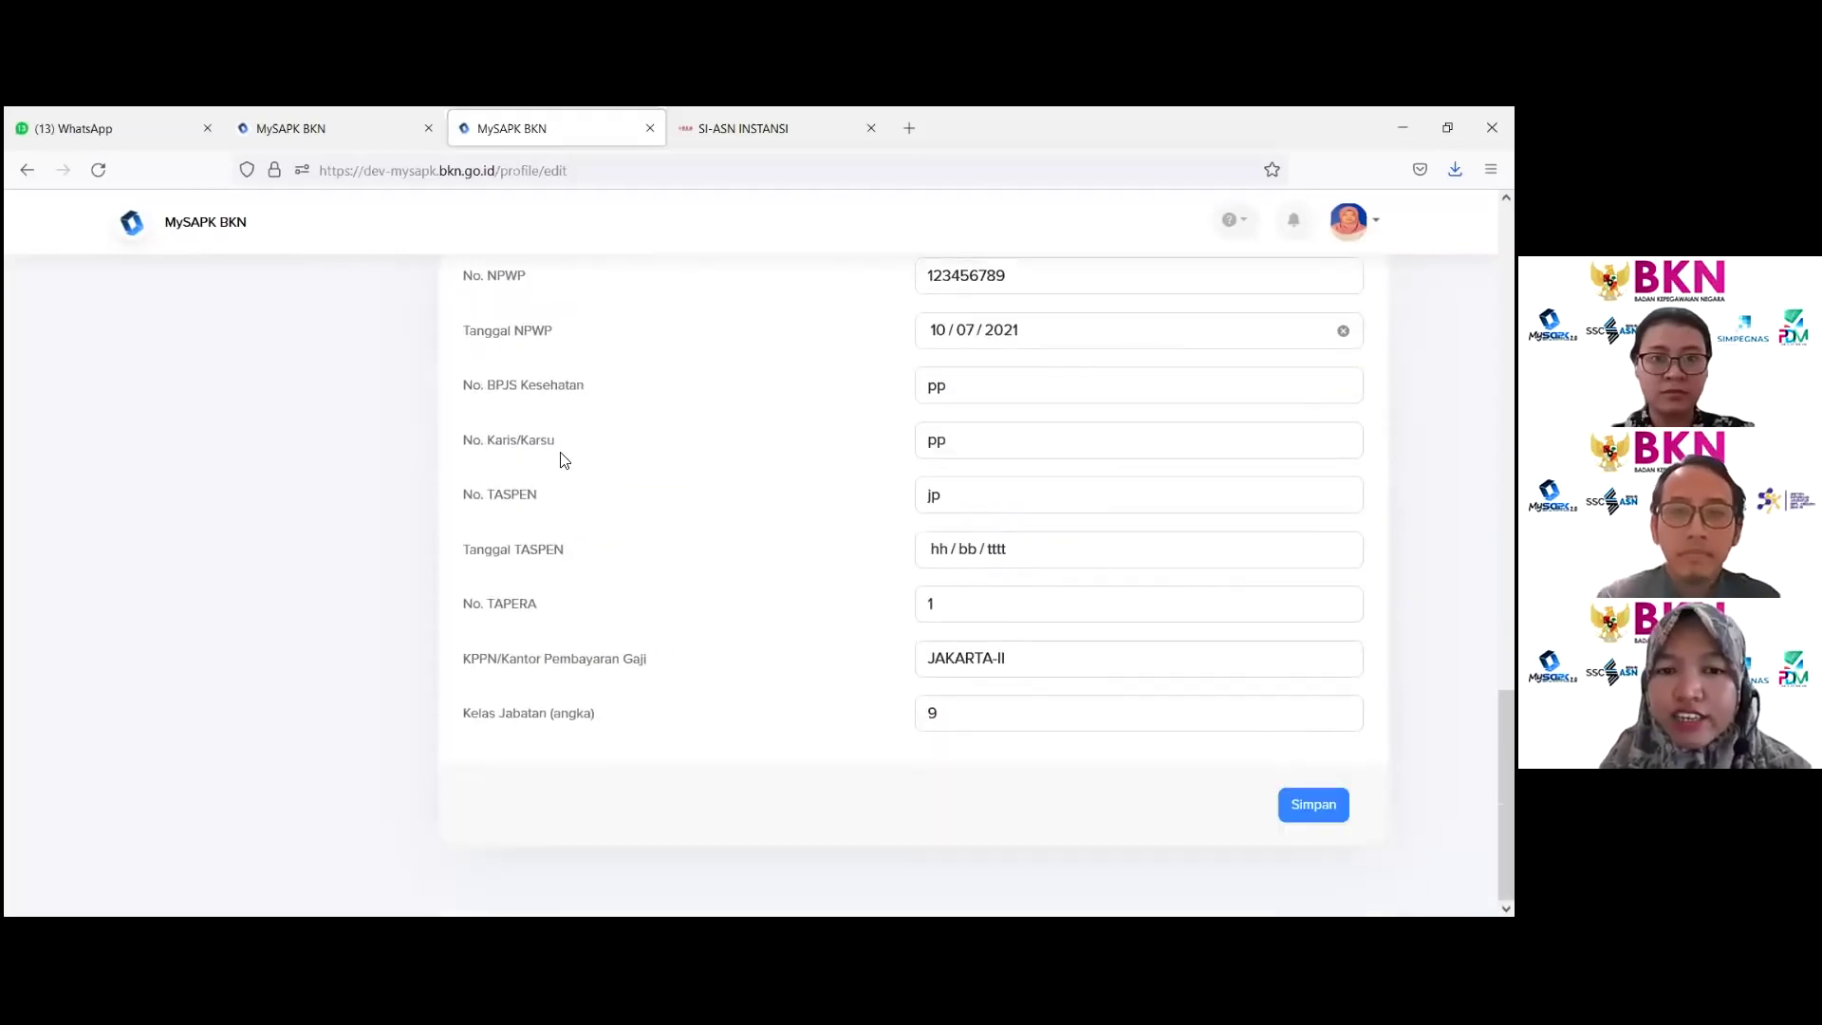
Step: Save and confirm the Data Pendukung entries, acknowledging the success message
click(1314, 804)
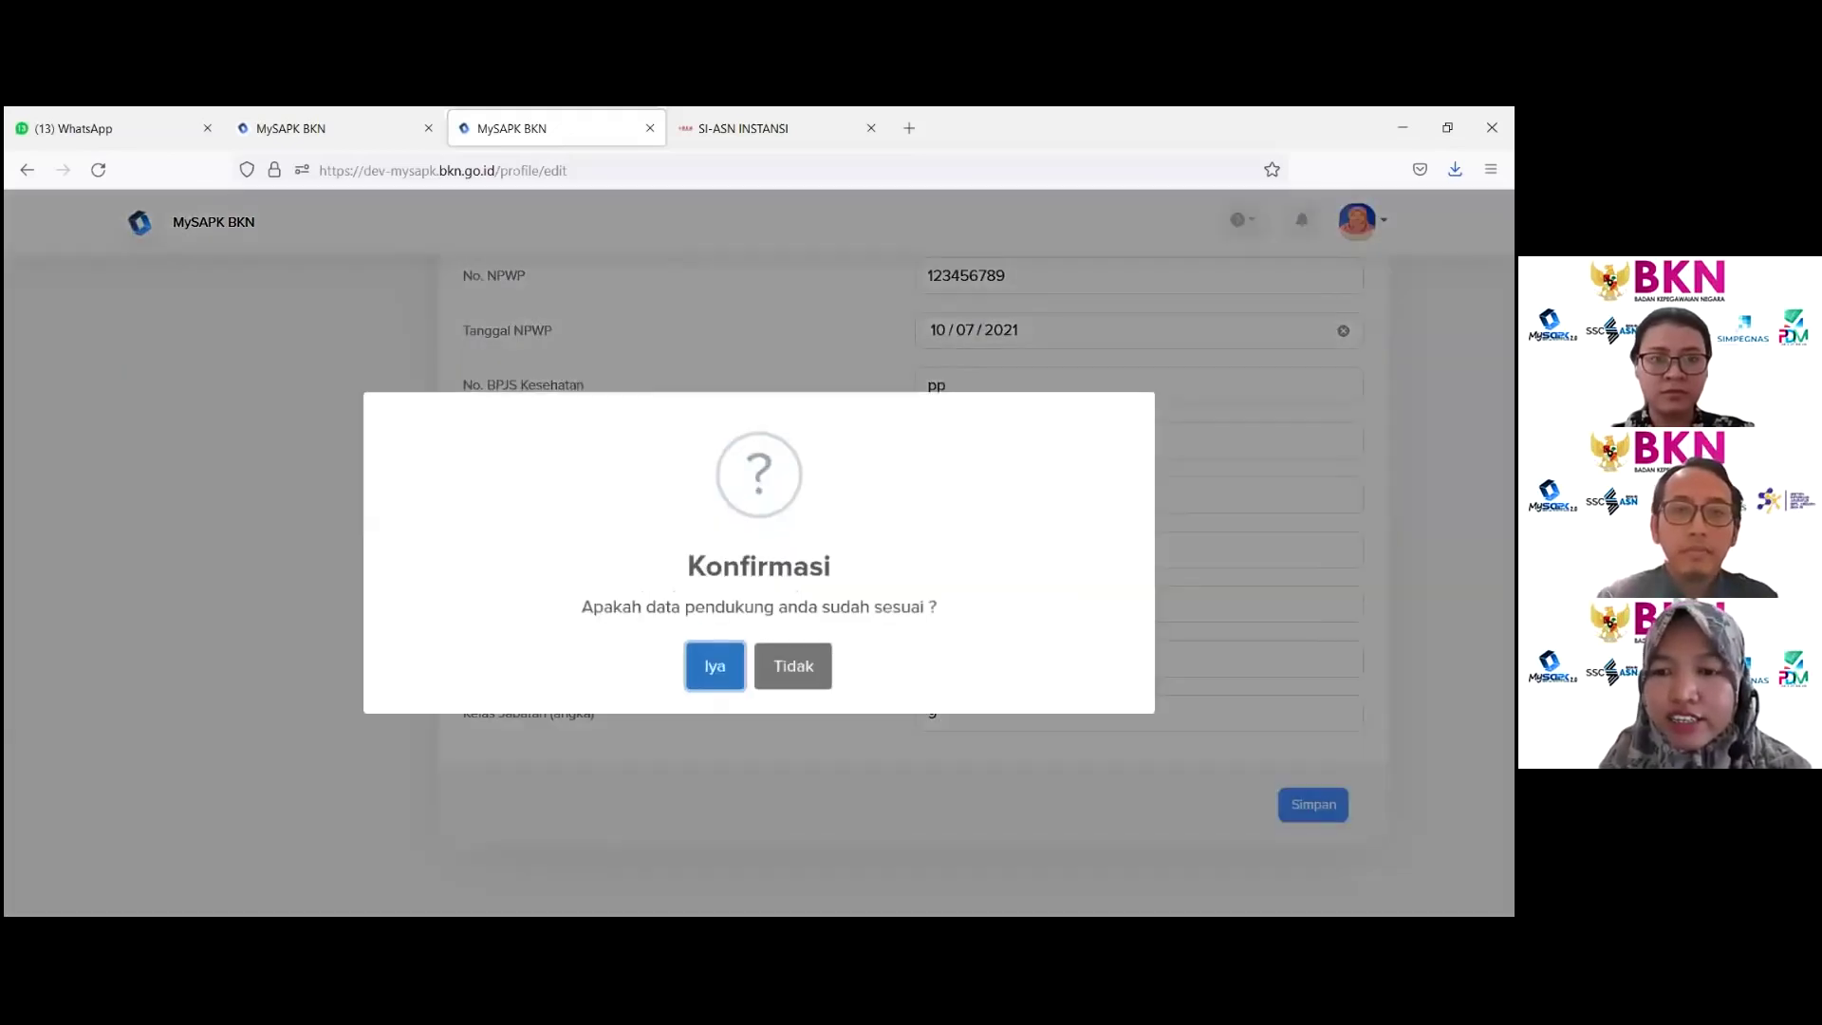
click(699, 687)
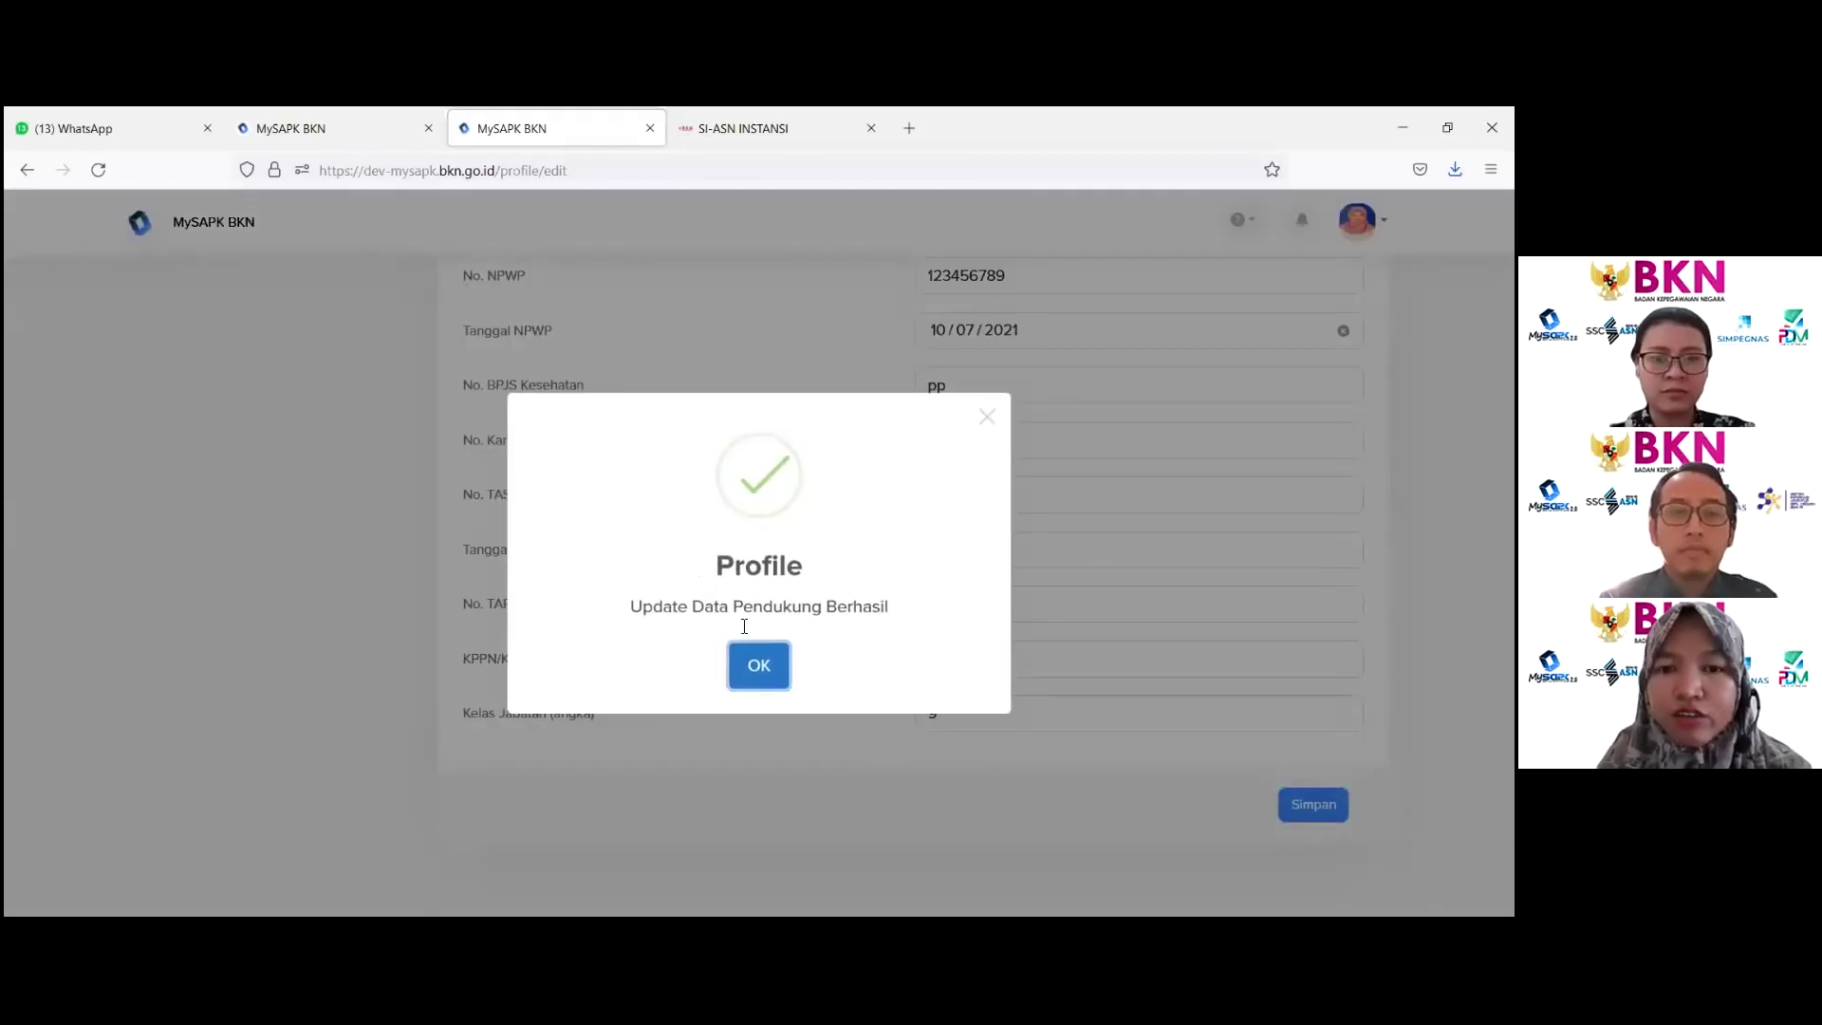
click(759, 667)
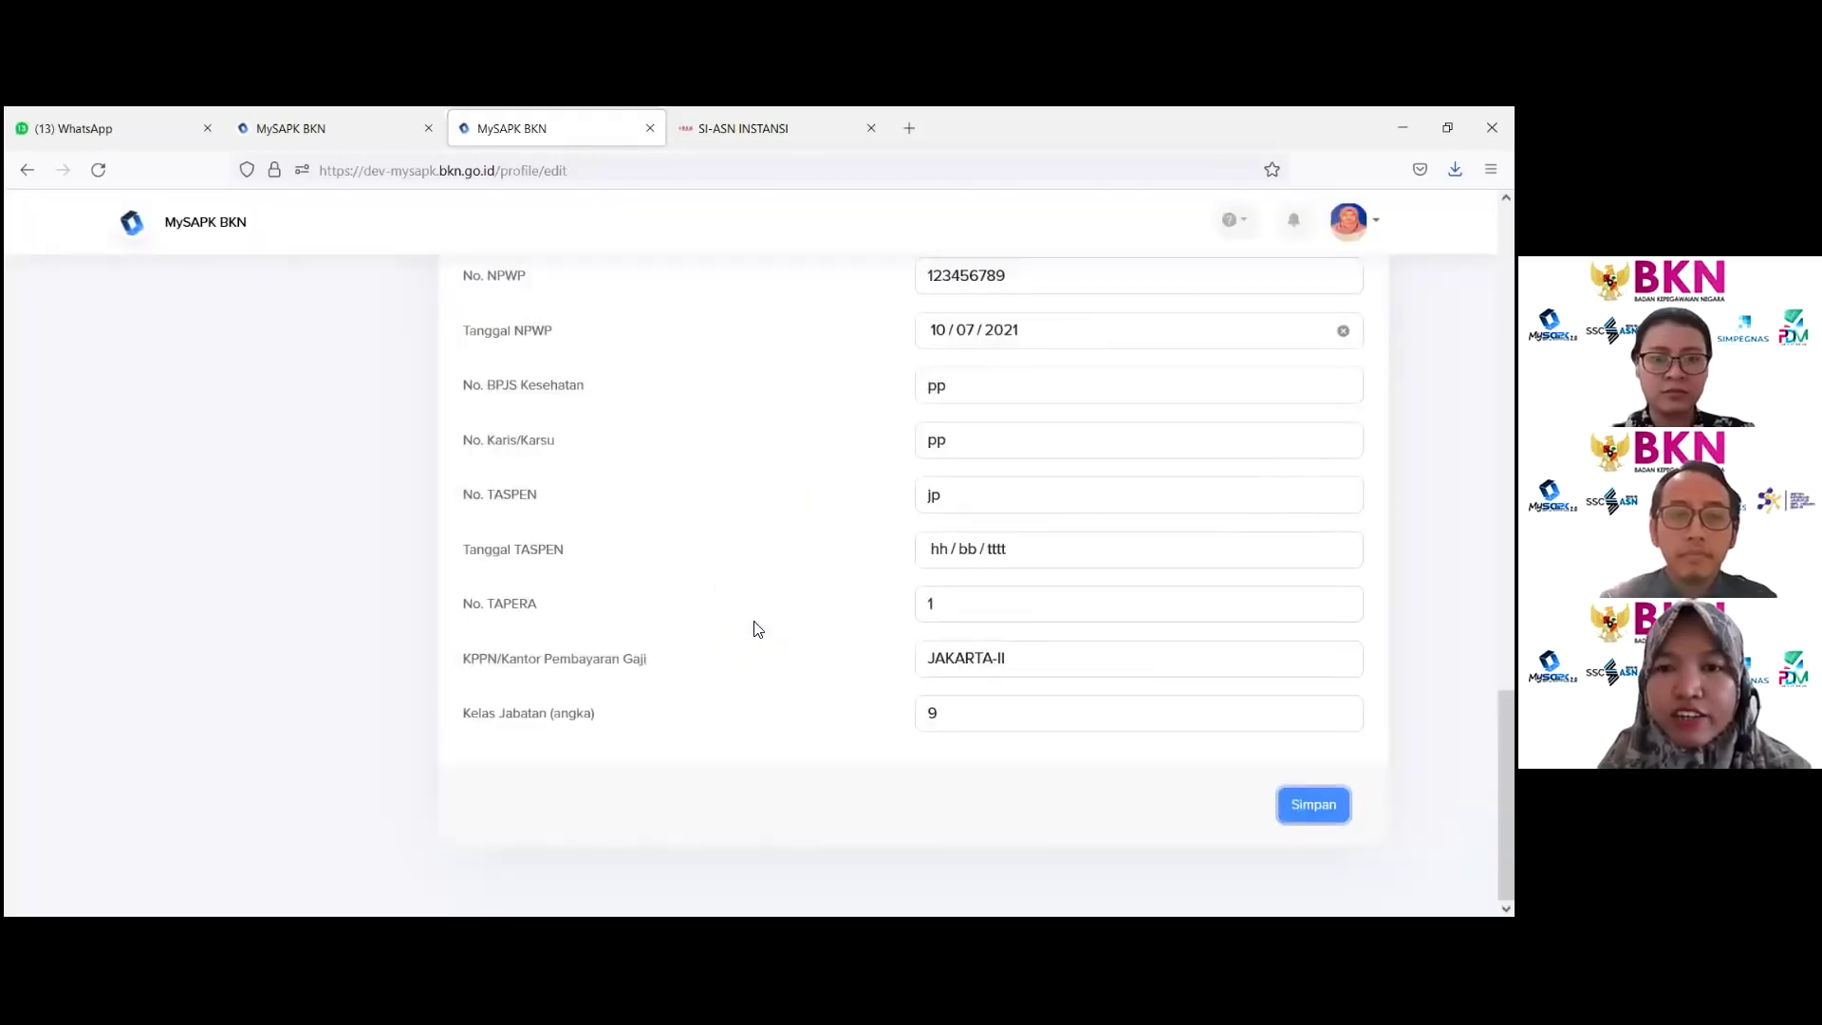
Step: Go from Home through Lengkapi Data Mandiri back to the Riwayat Ubah Profile page
scroll(752, 626, up, 8)
scroll(664, 475, up, 10)
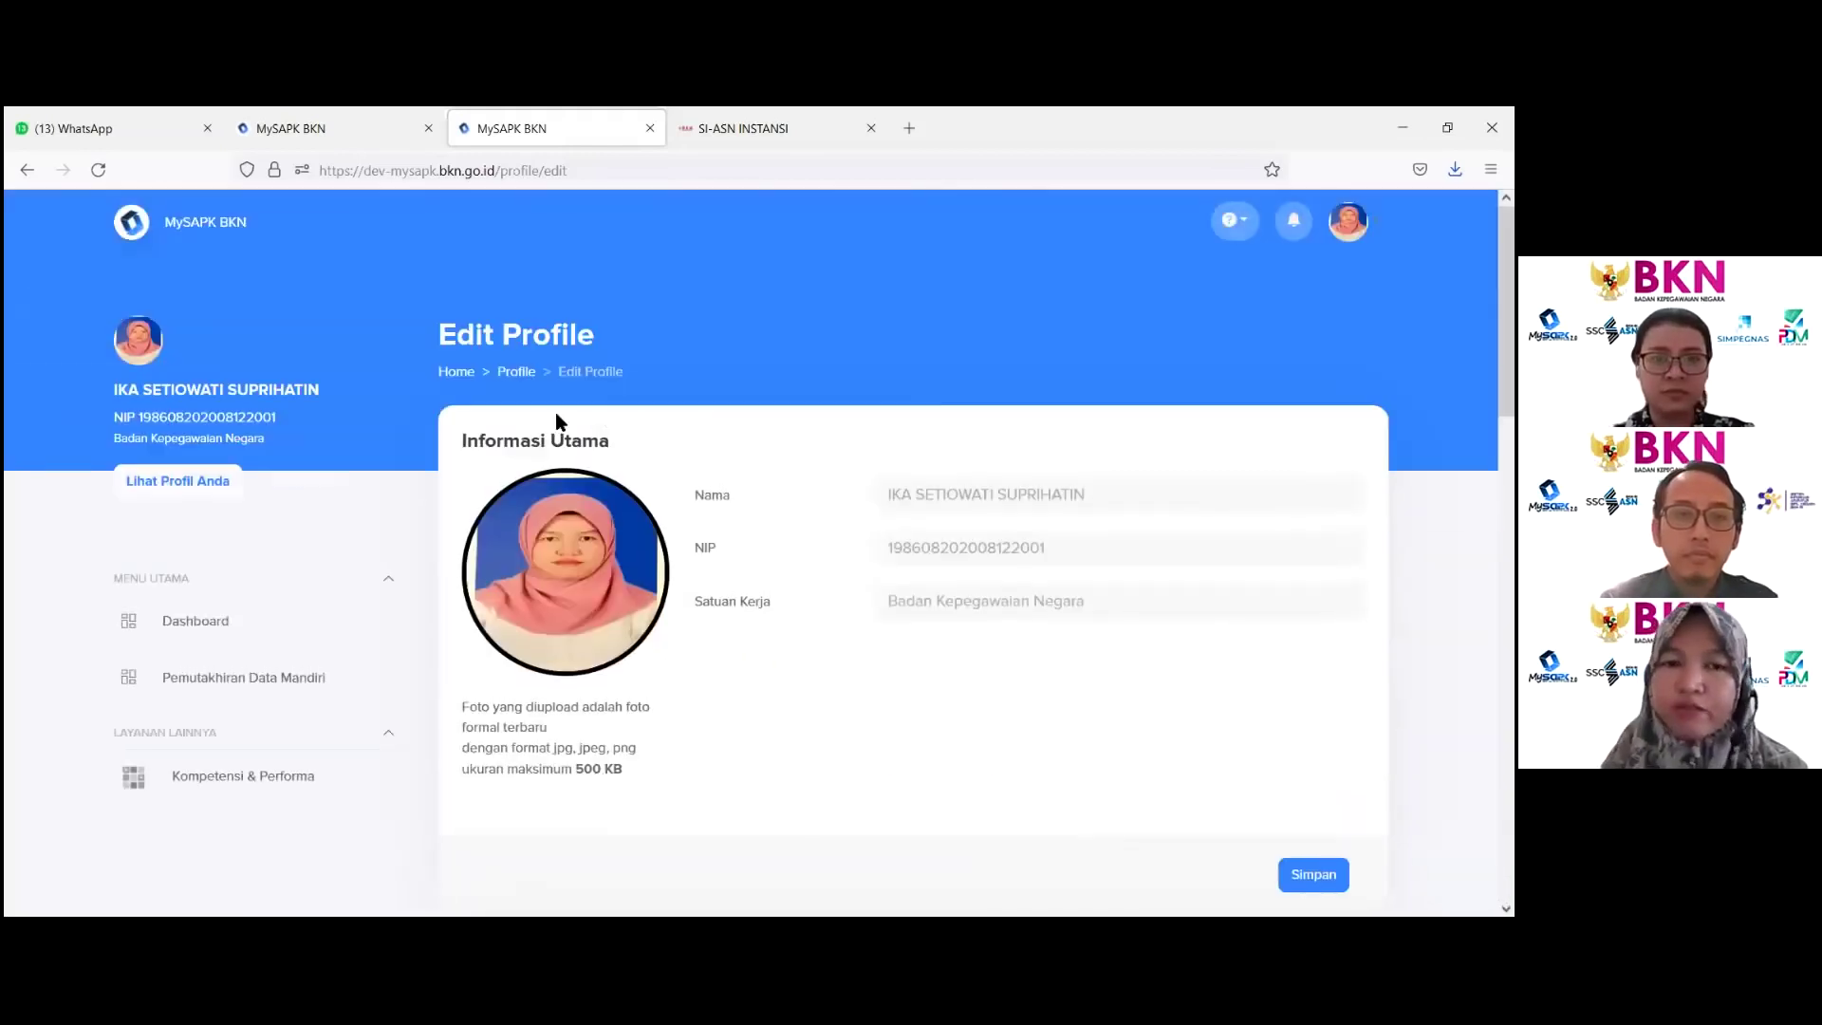
click(456, 371)
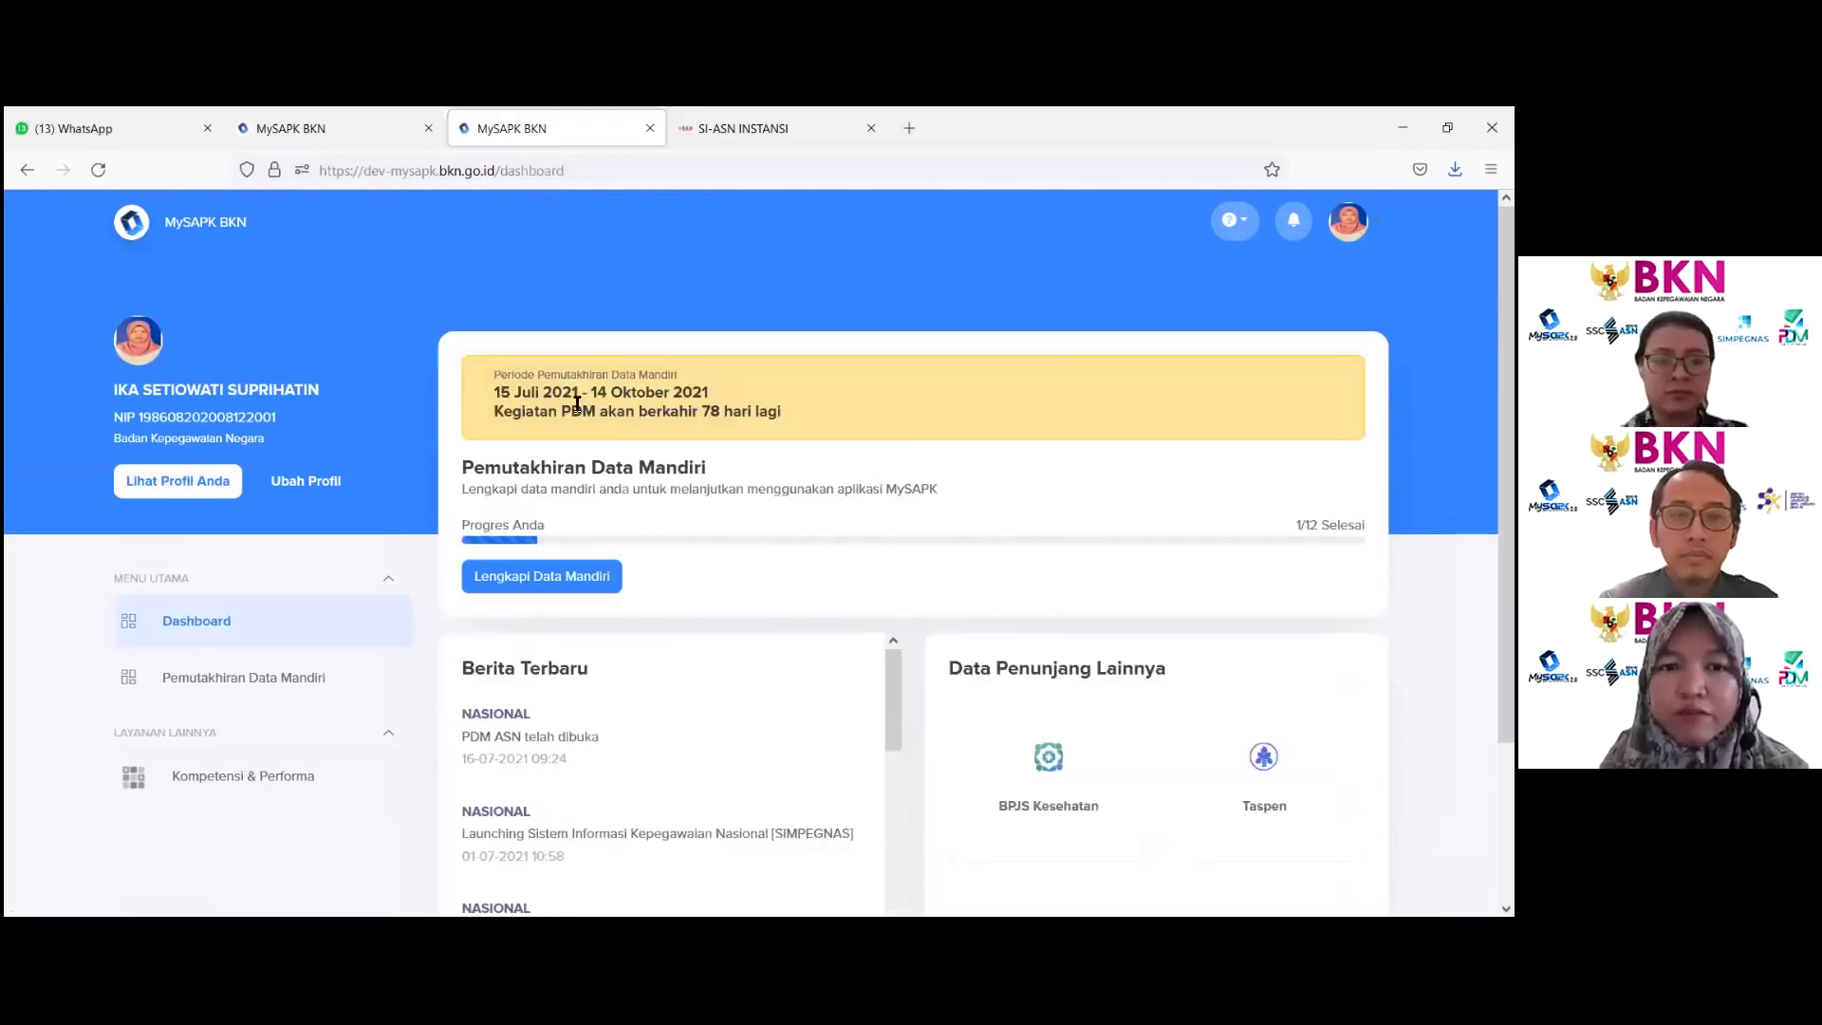
click(568, 592)
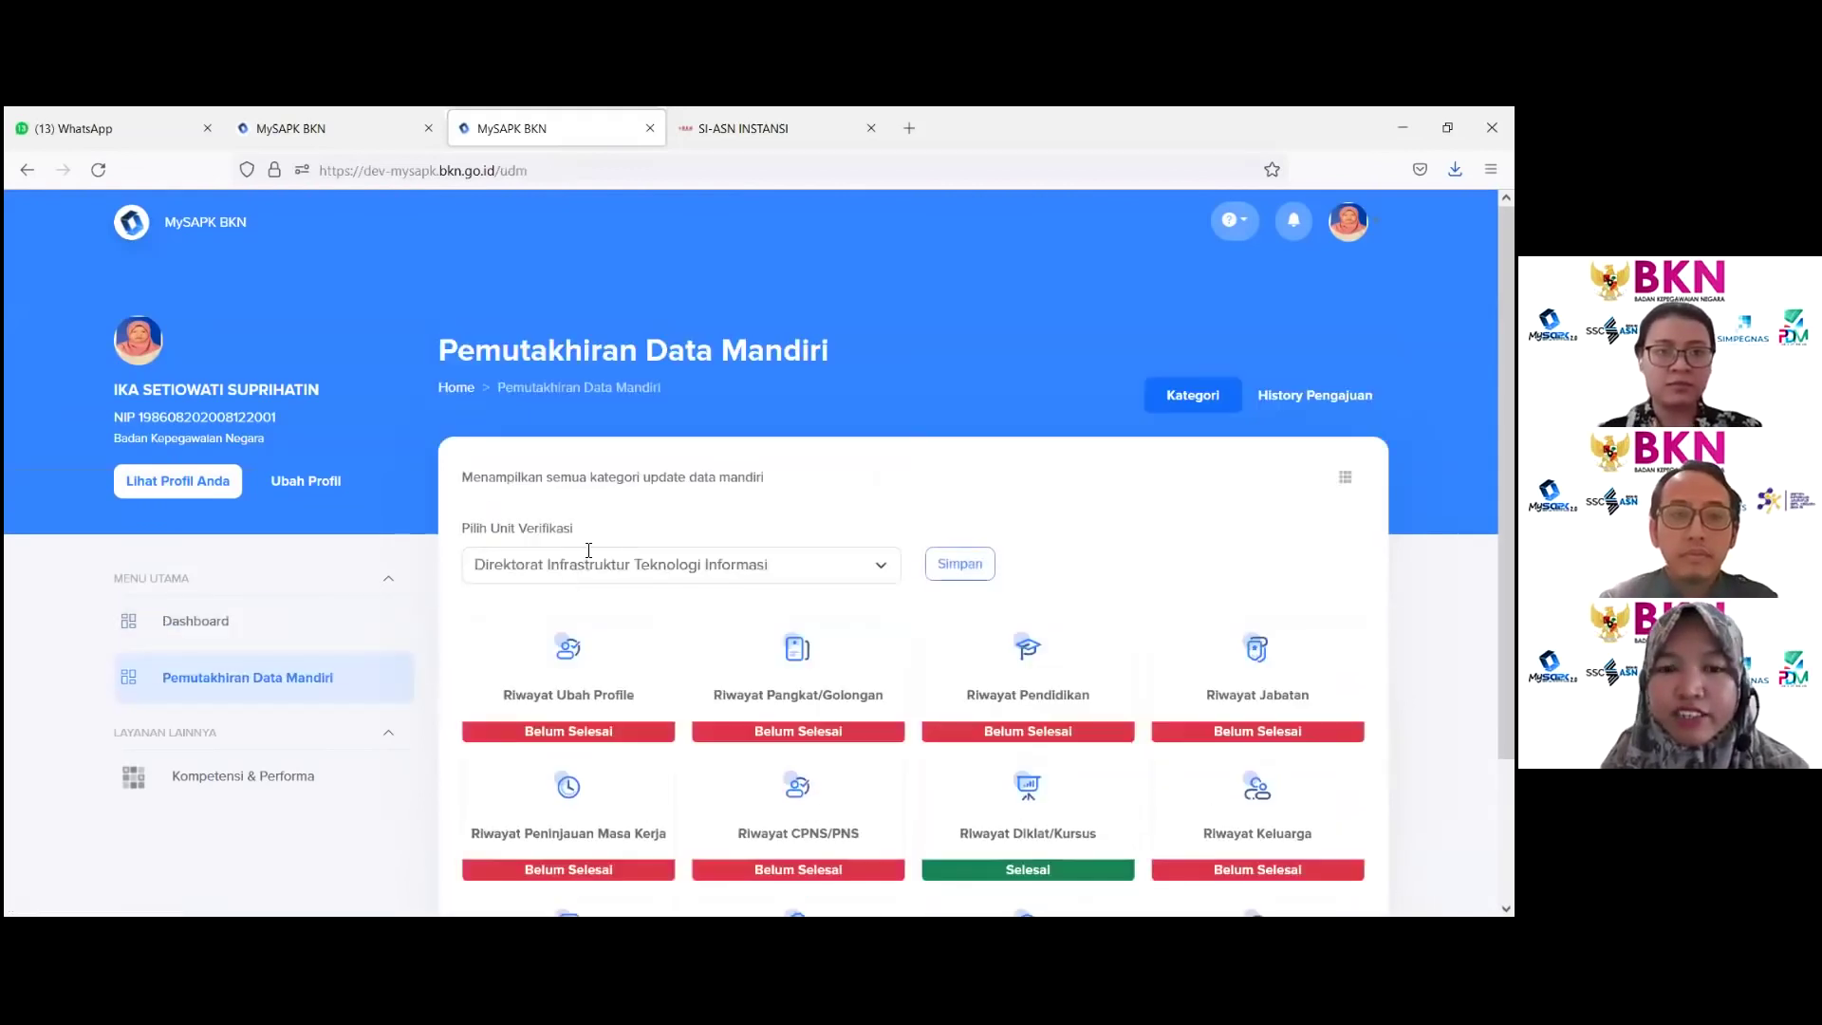
scroll(804, 504, down, 2)
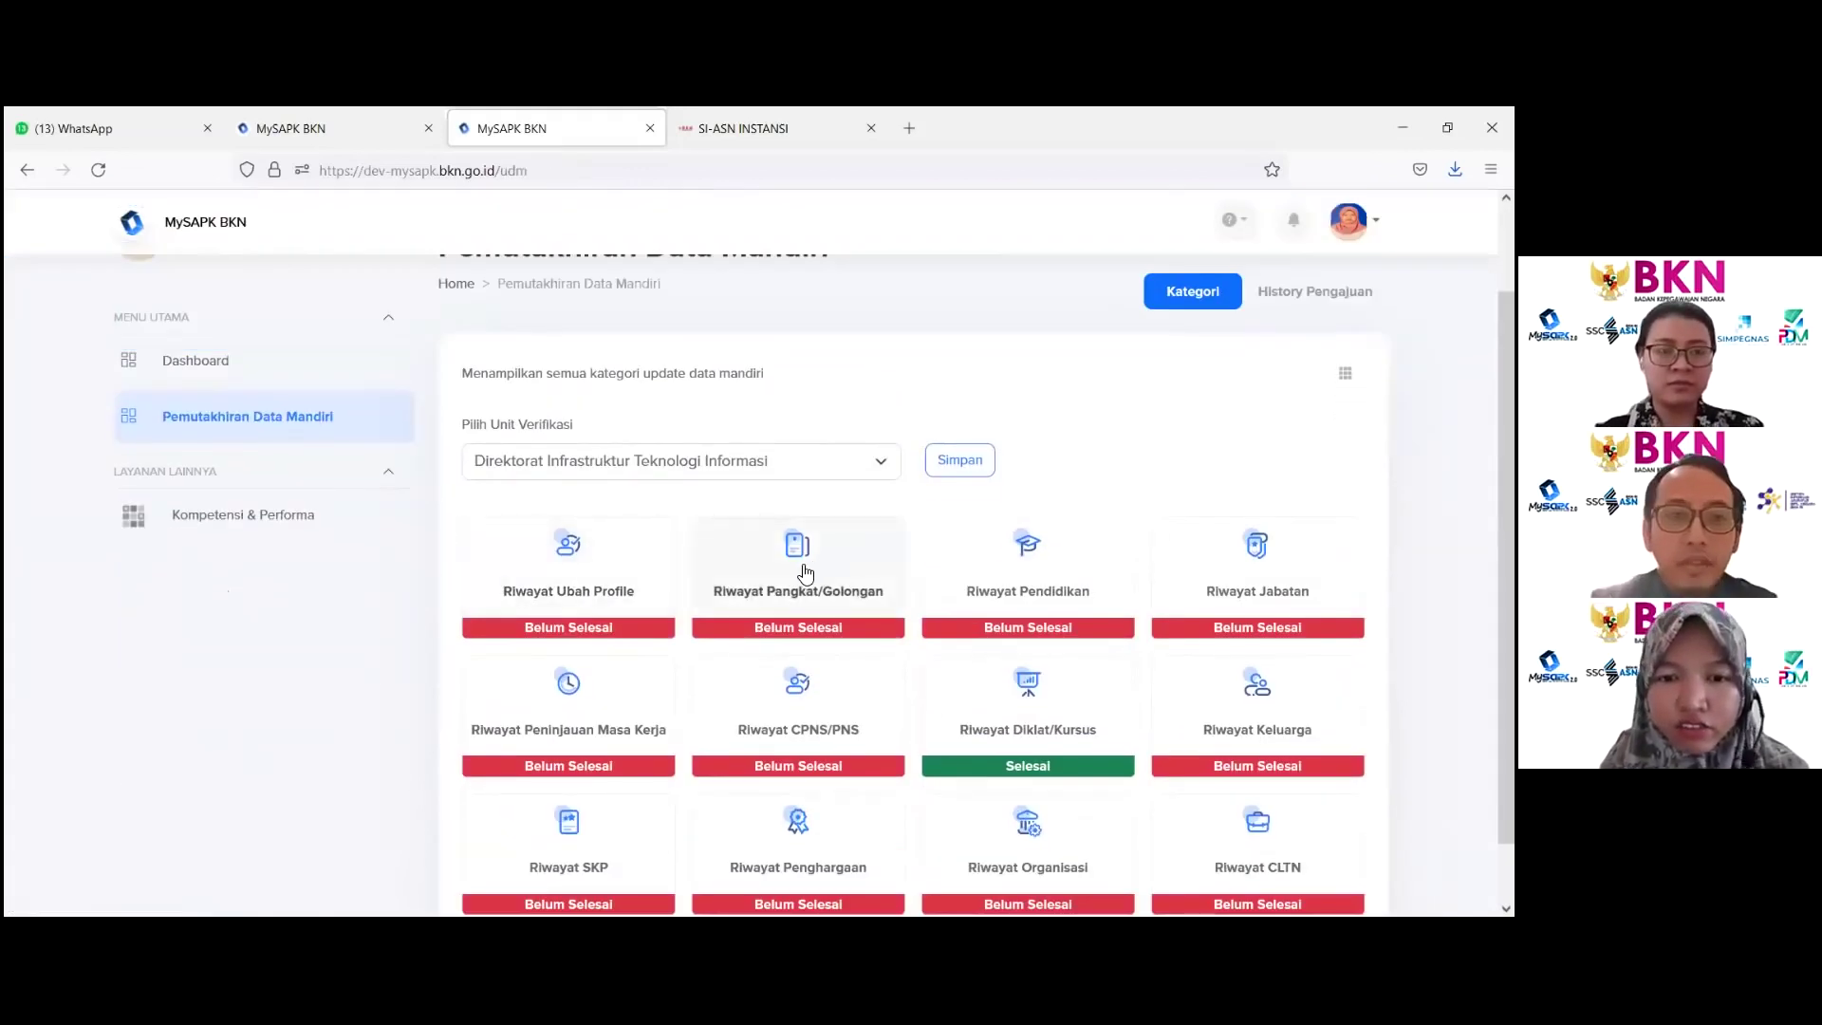
click(557, 593)
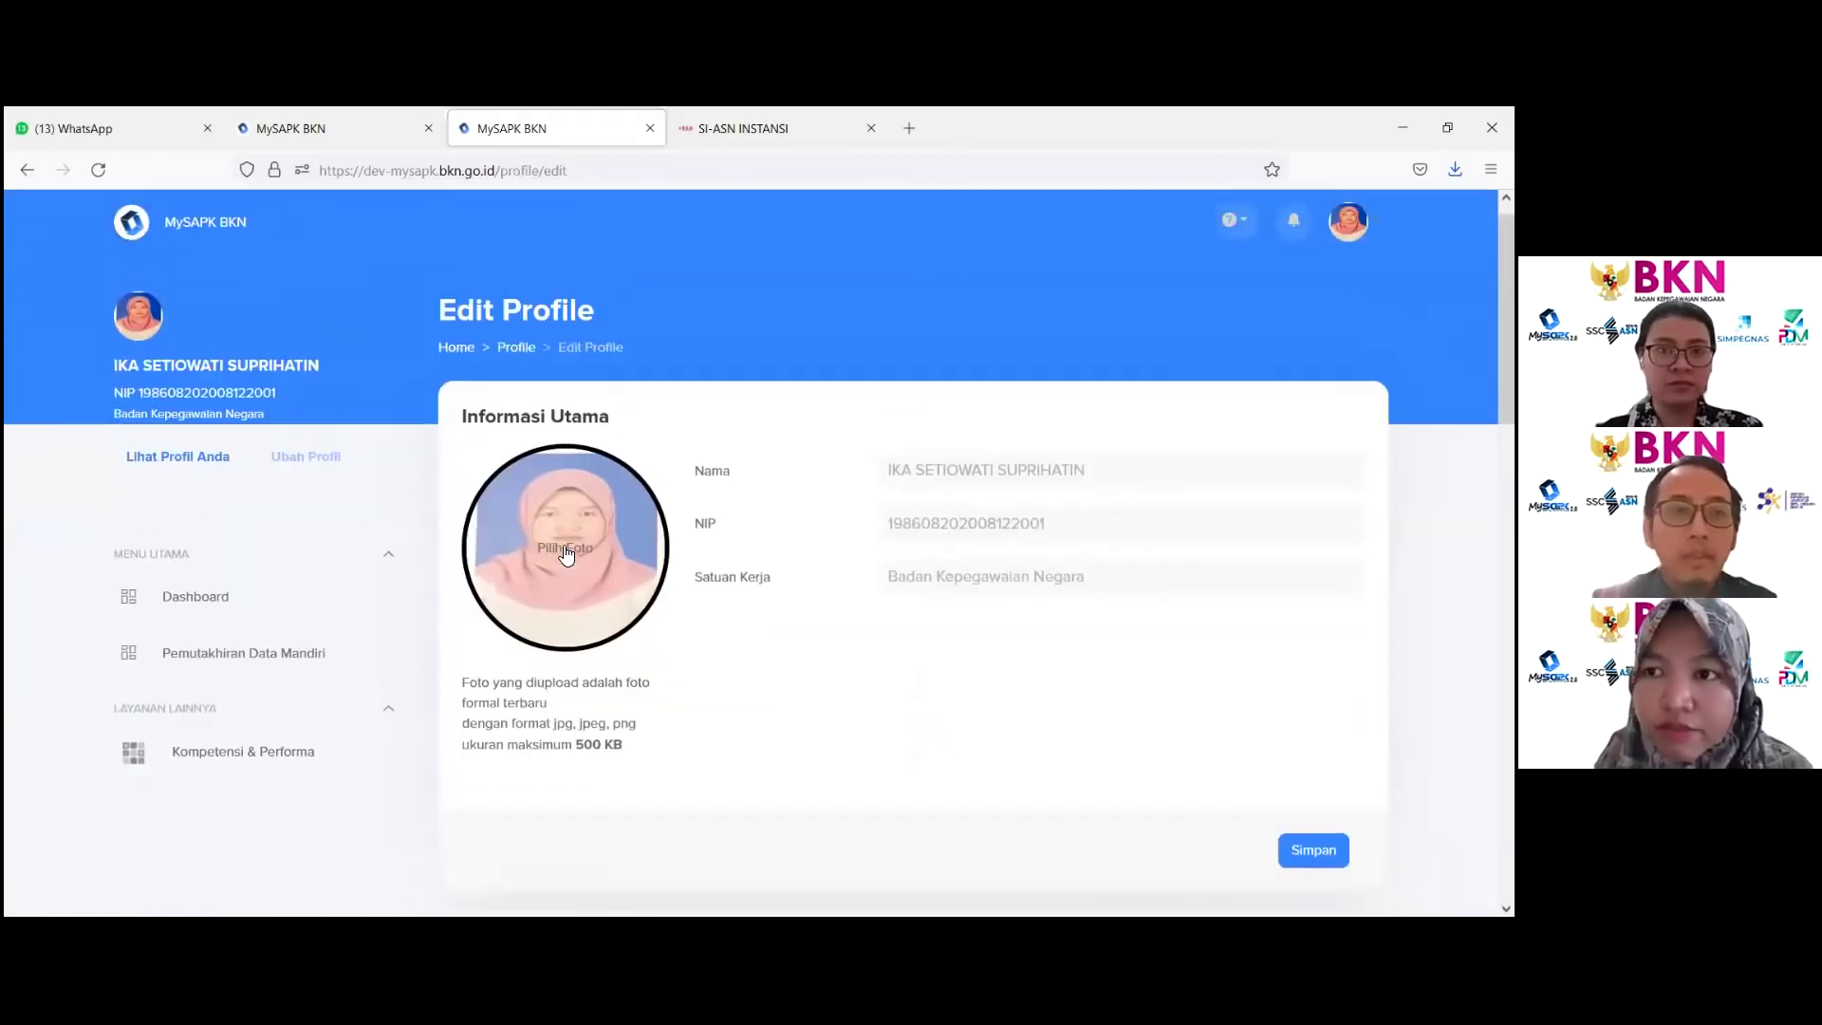
scroll(626, 581, down, 10)
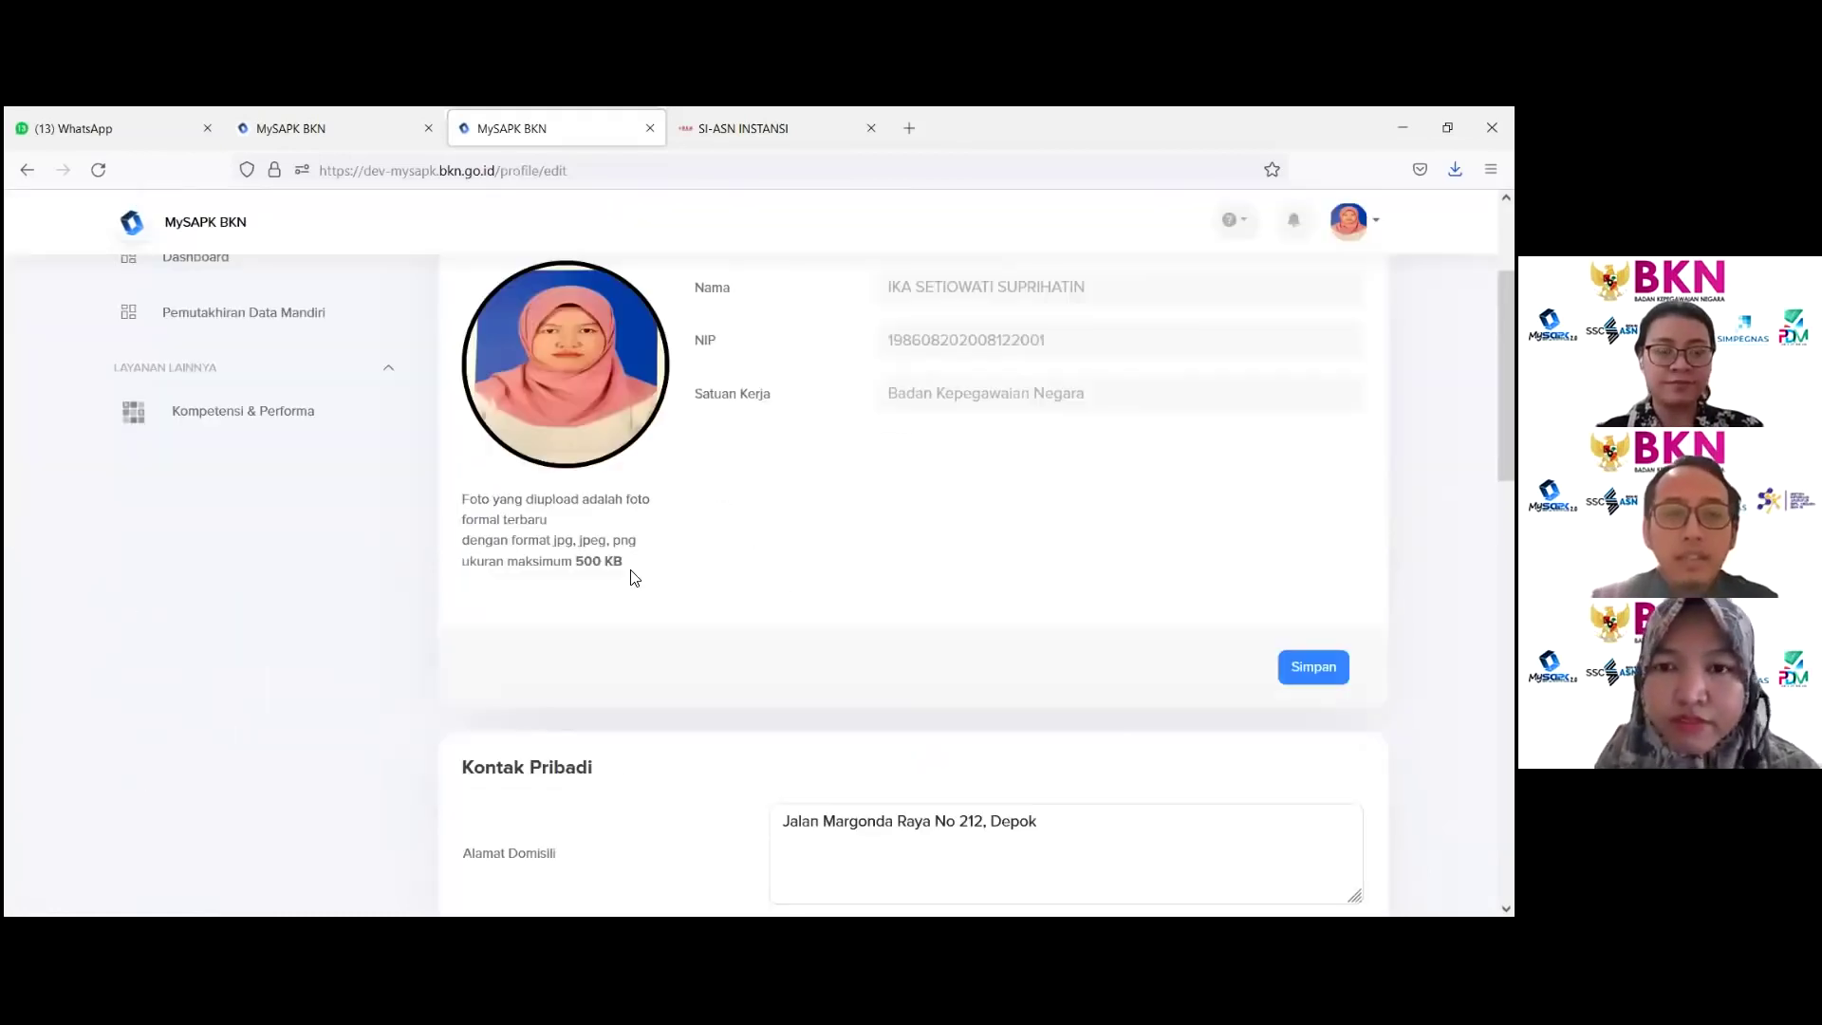
scroll(610, 598, up, 6)
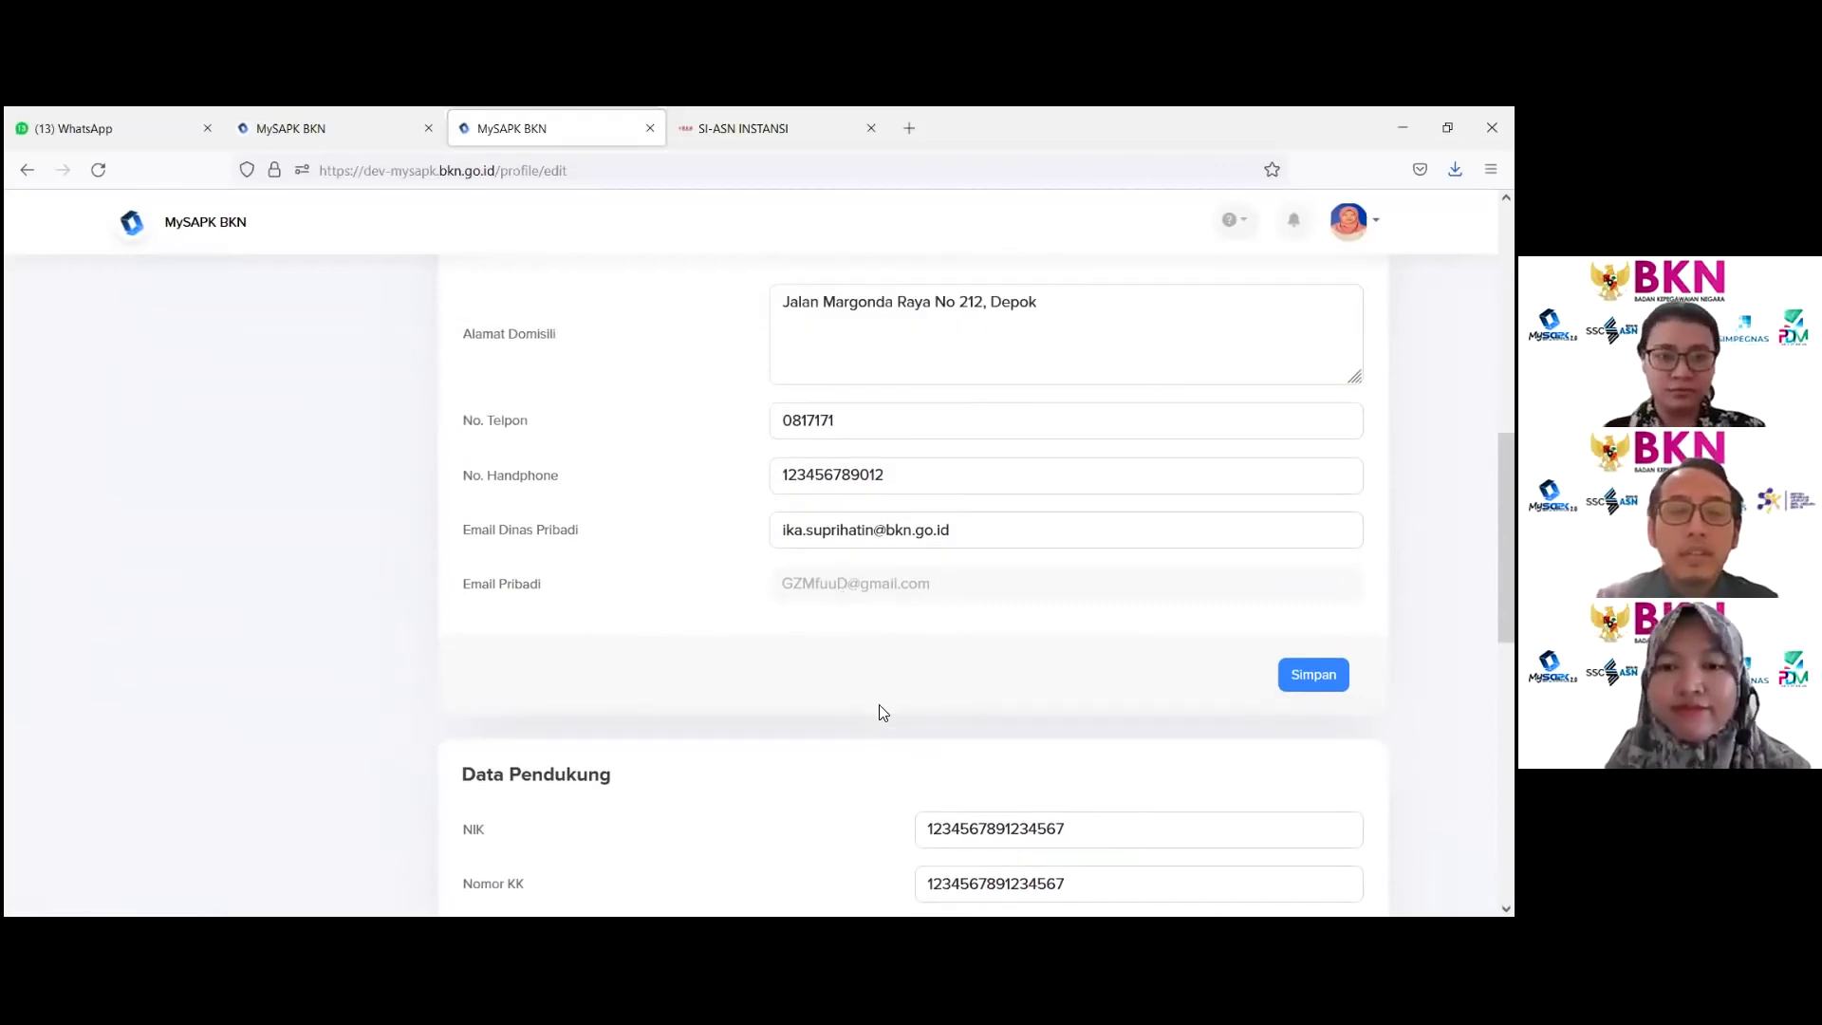
scroll(876, 704, down, 8)
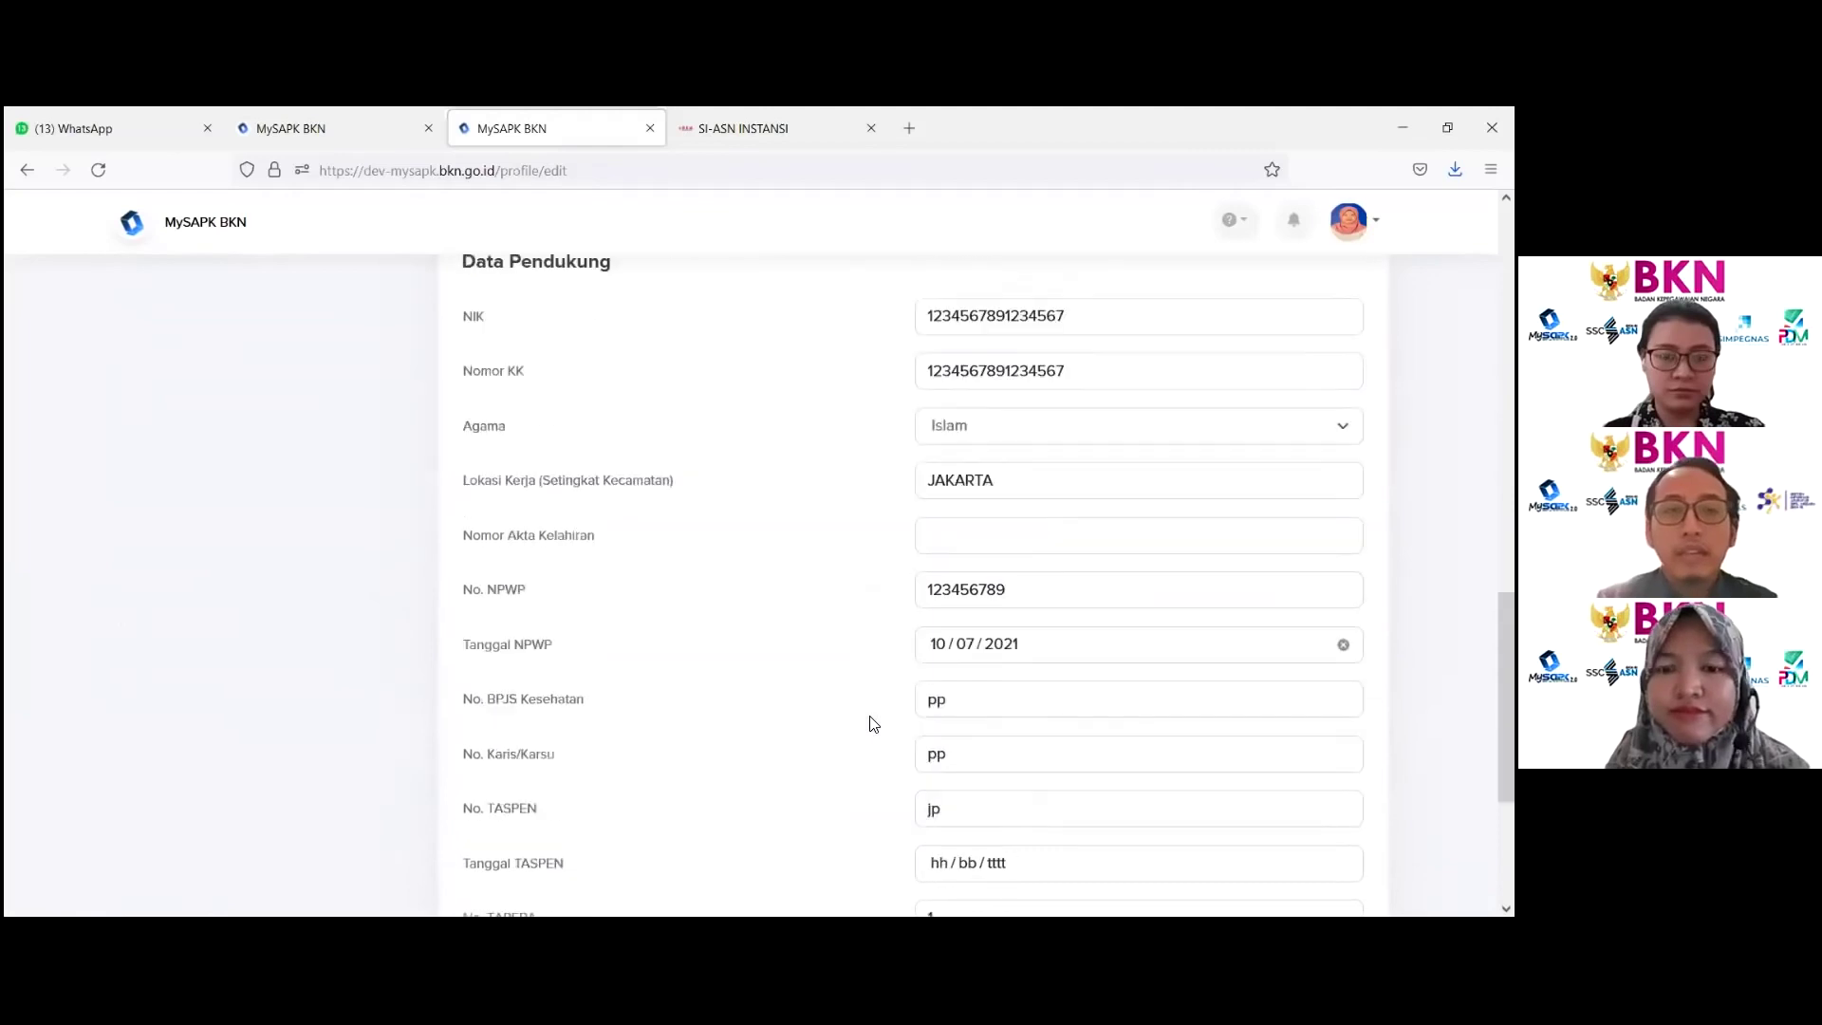
scroll(835, 664, up, 15)
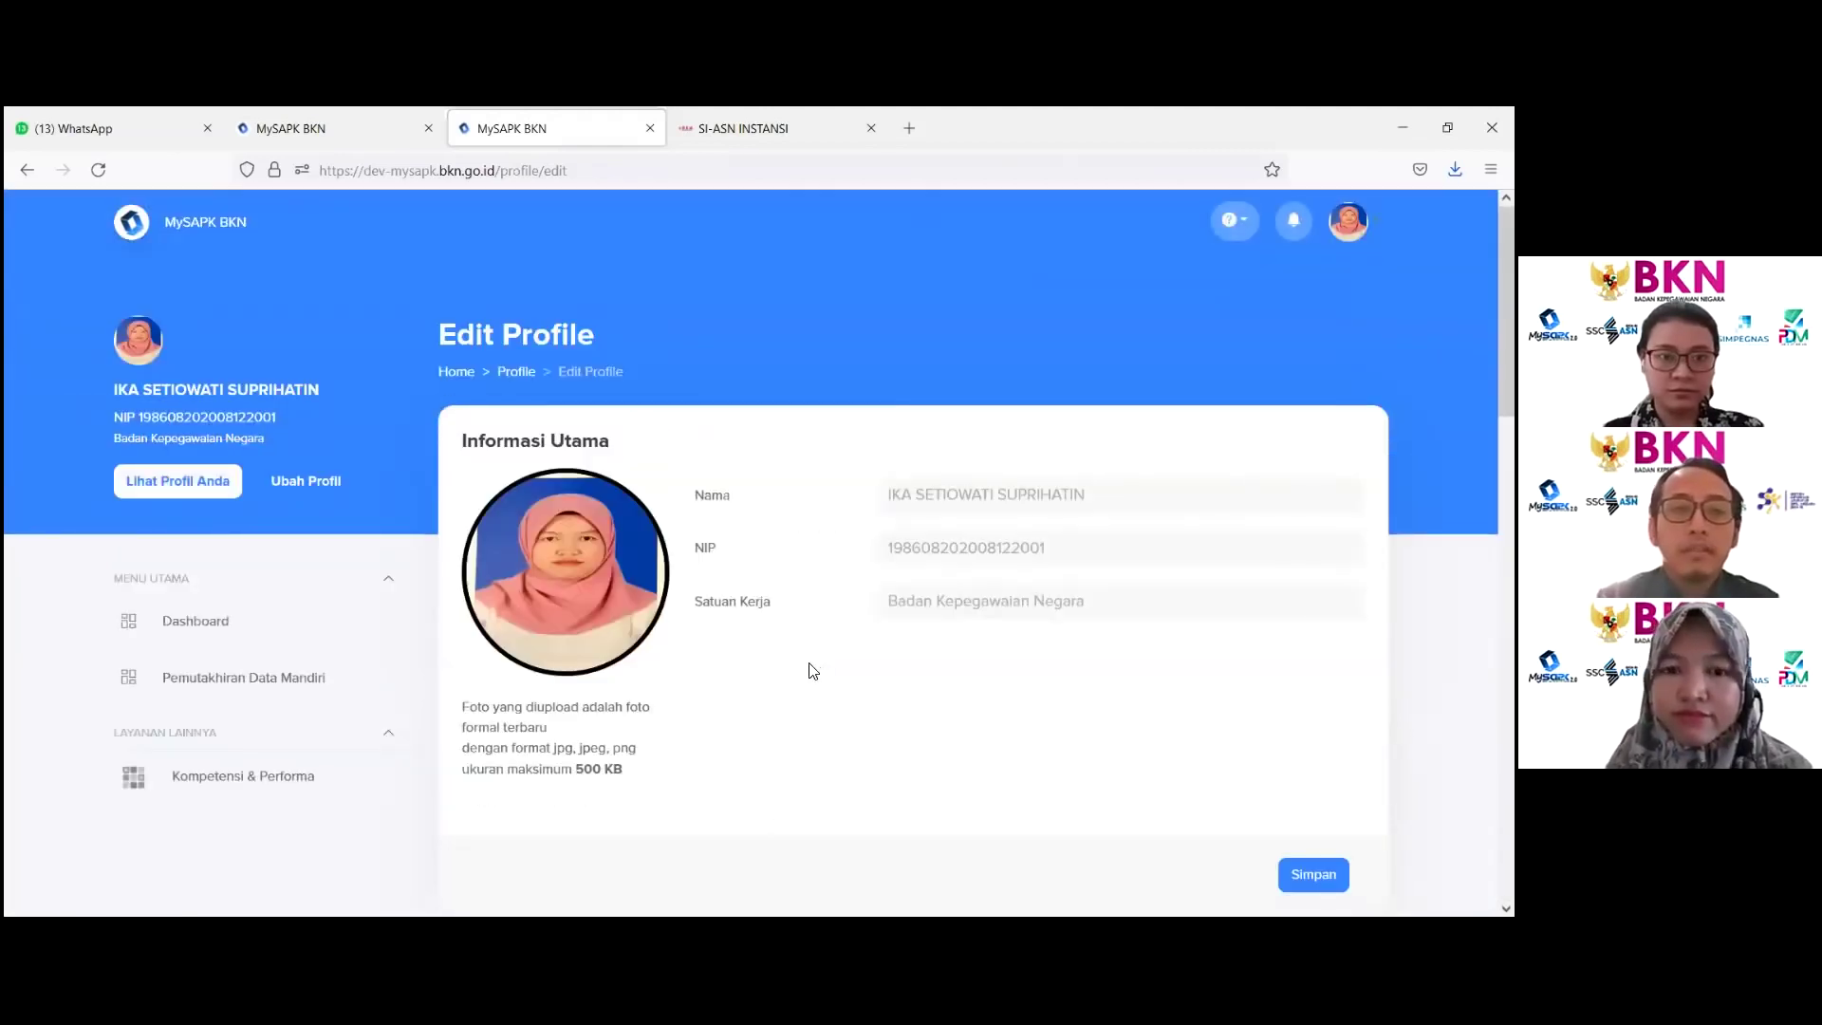
scroll(812, 671, down, 3)
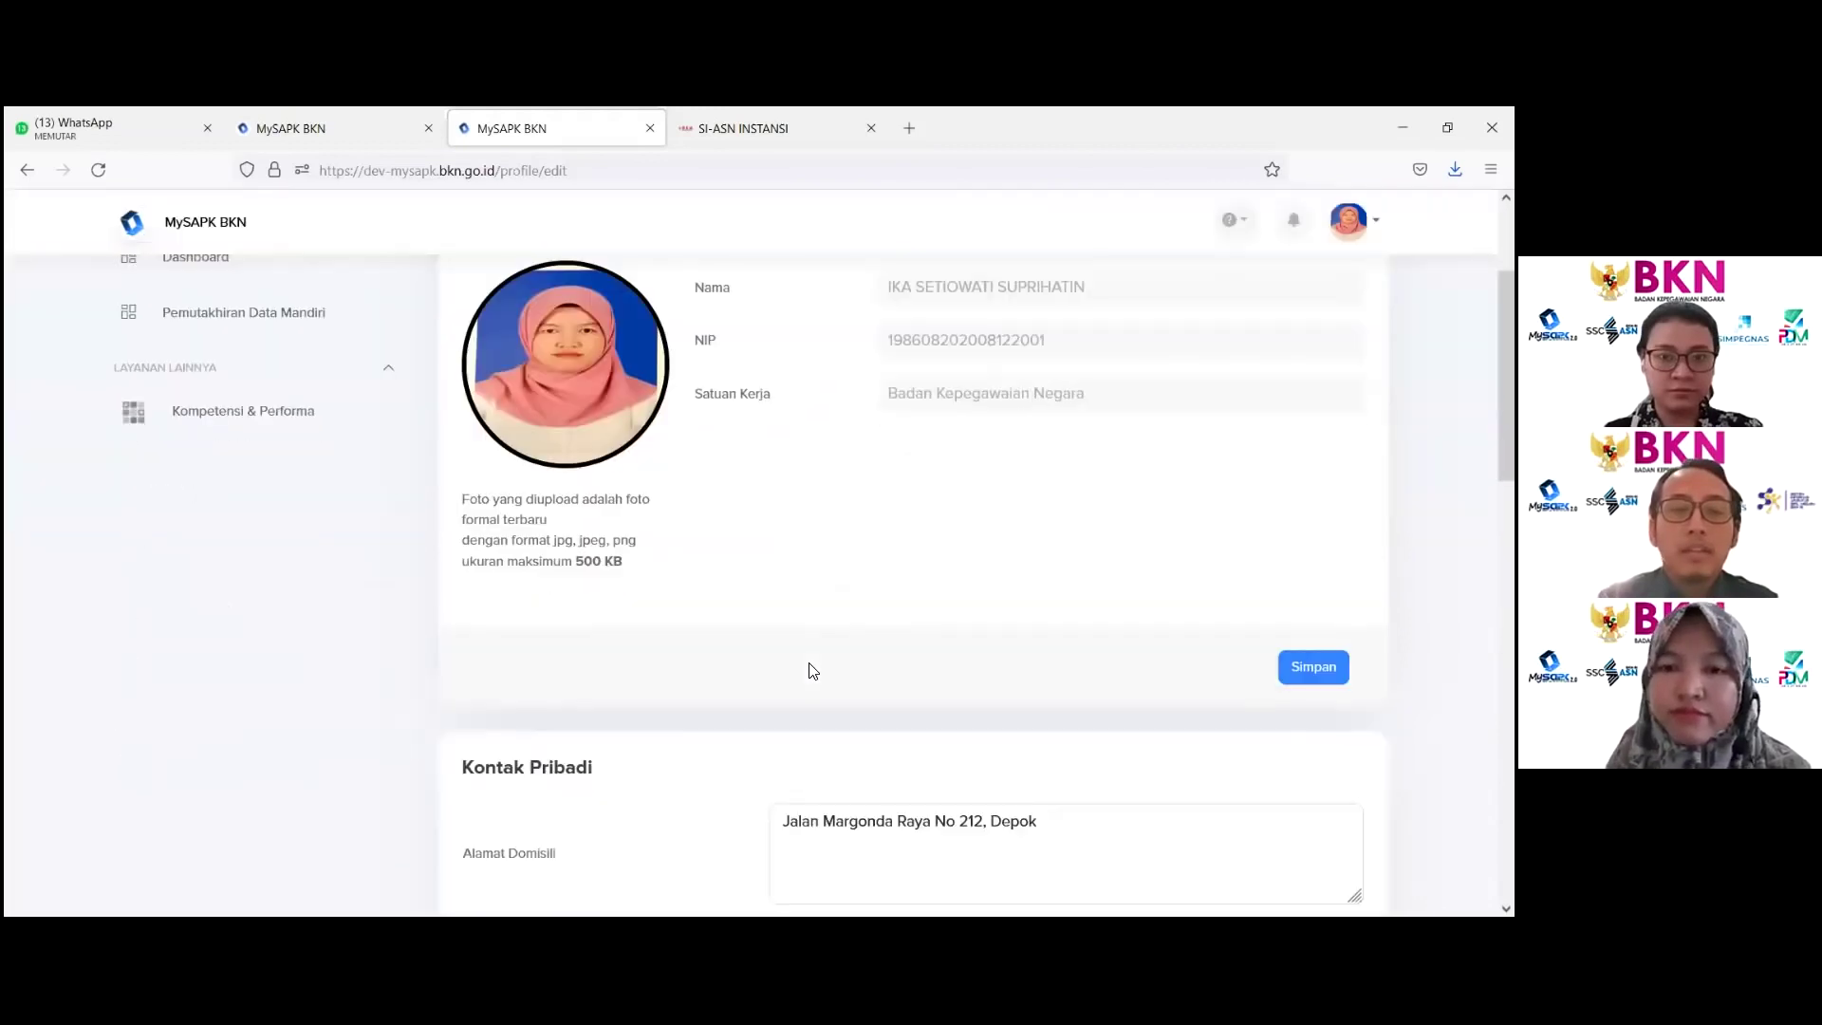
scroll(812, 670, down, 2)
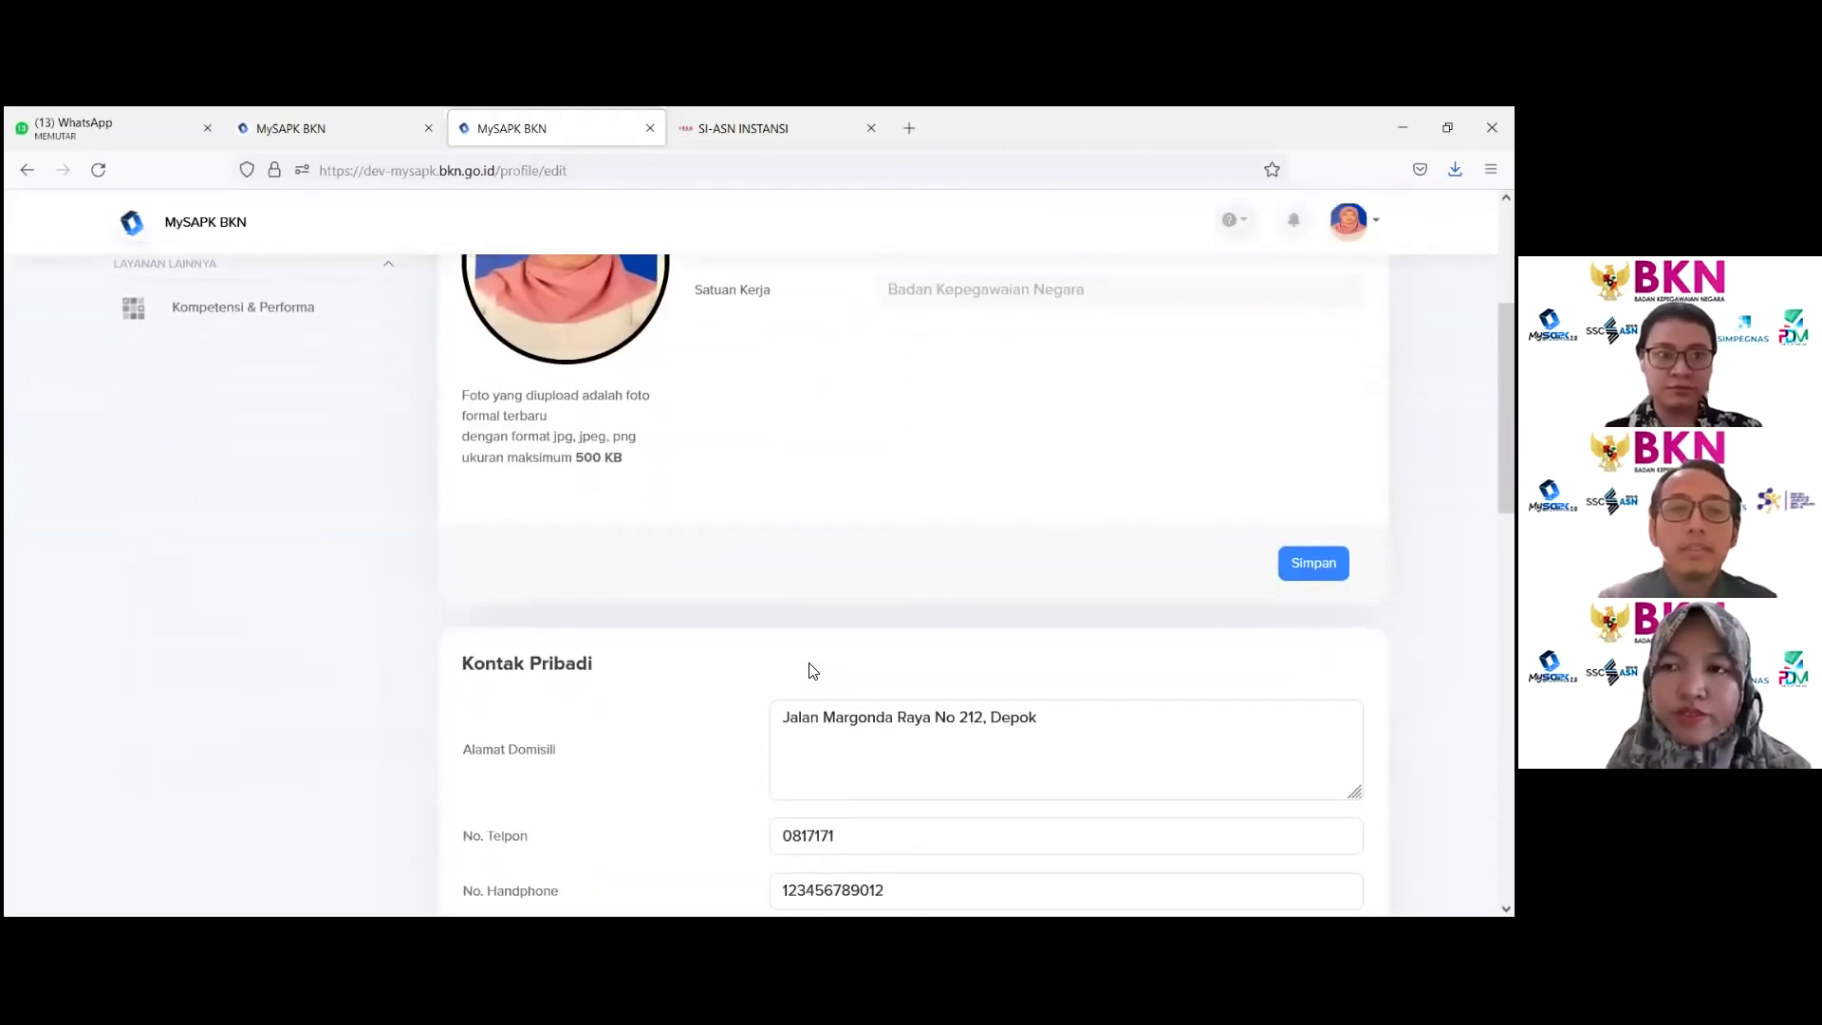
scroll(812, 670, up, 1)
scroll(812, 671, up, 1)
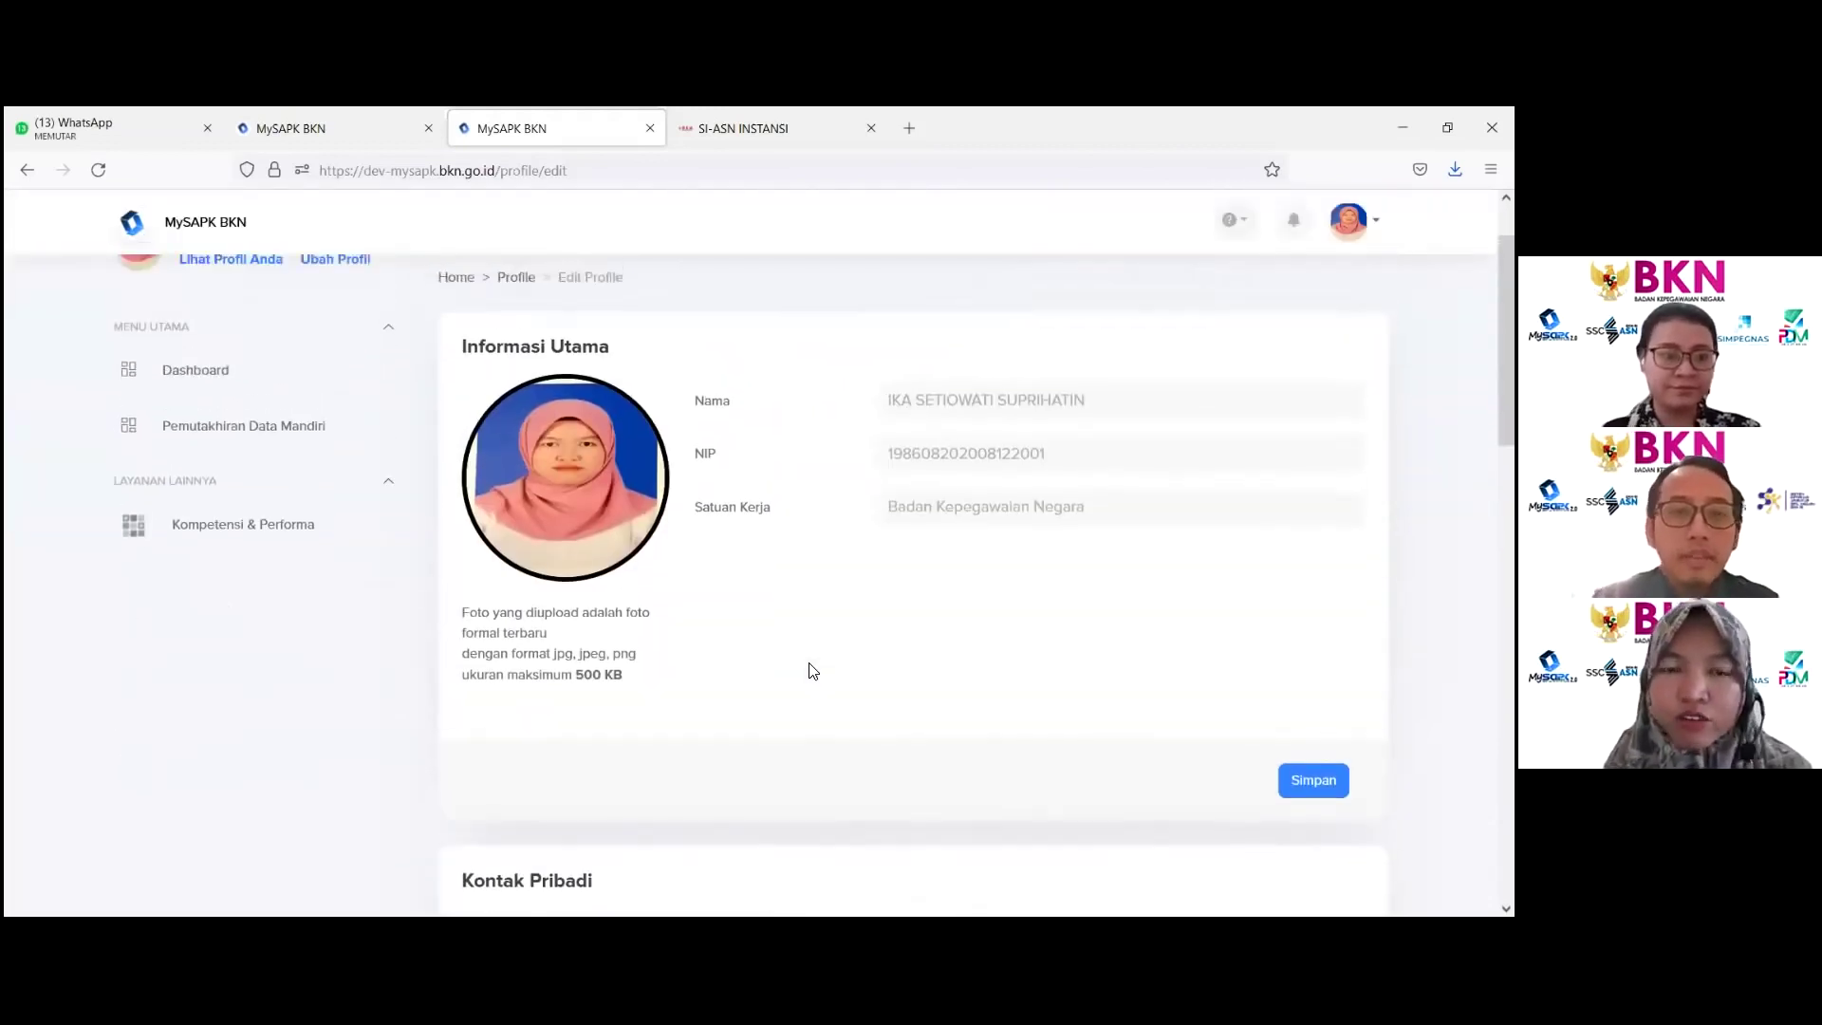
scroll(813, 671, down, 4)
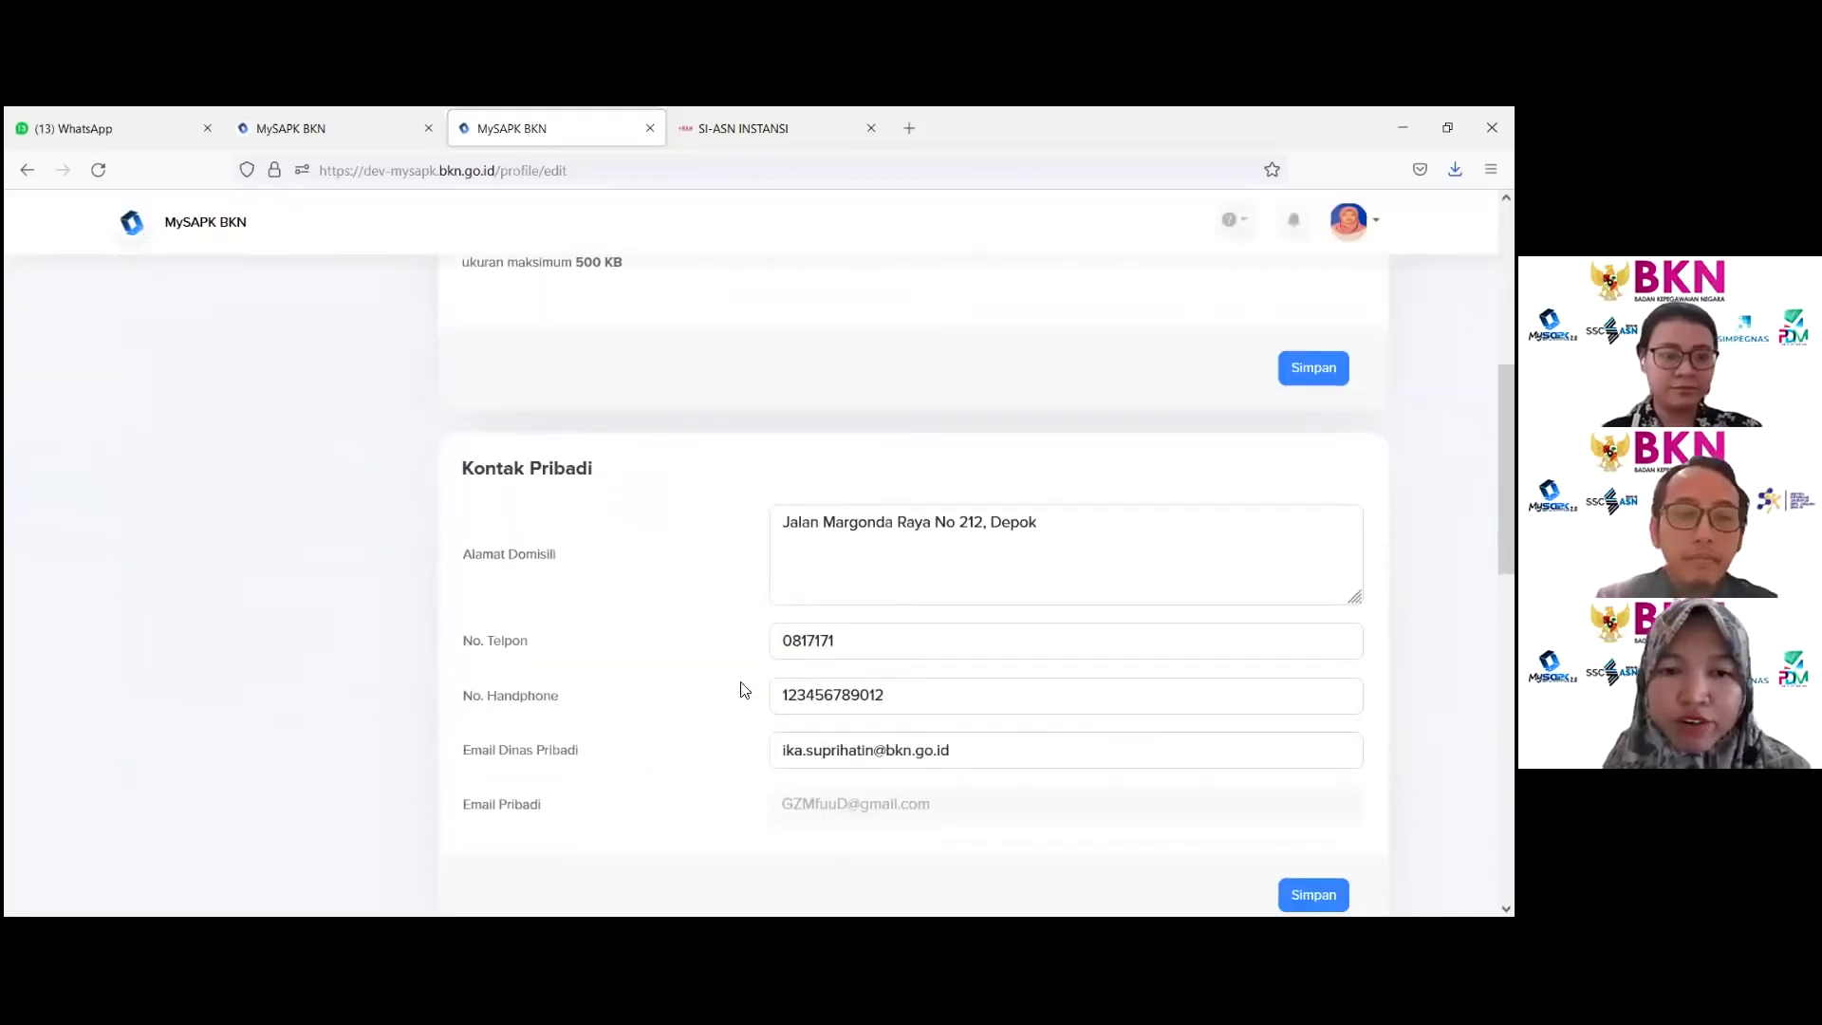
scroll(749, 684, up, 4)
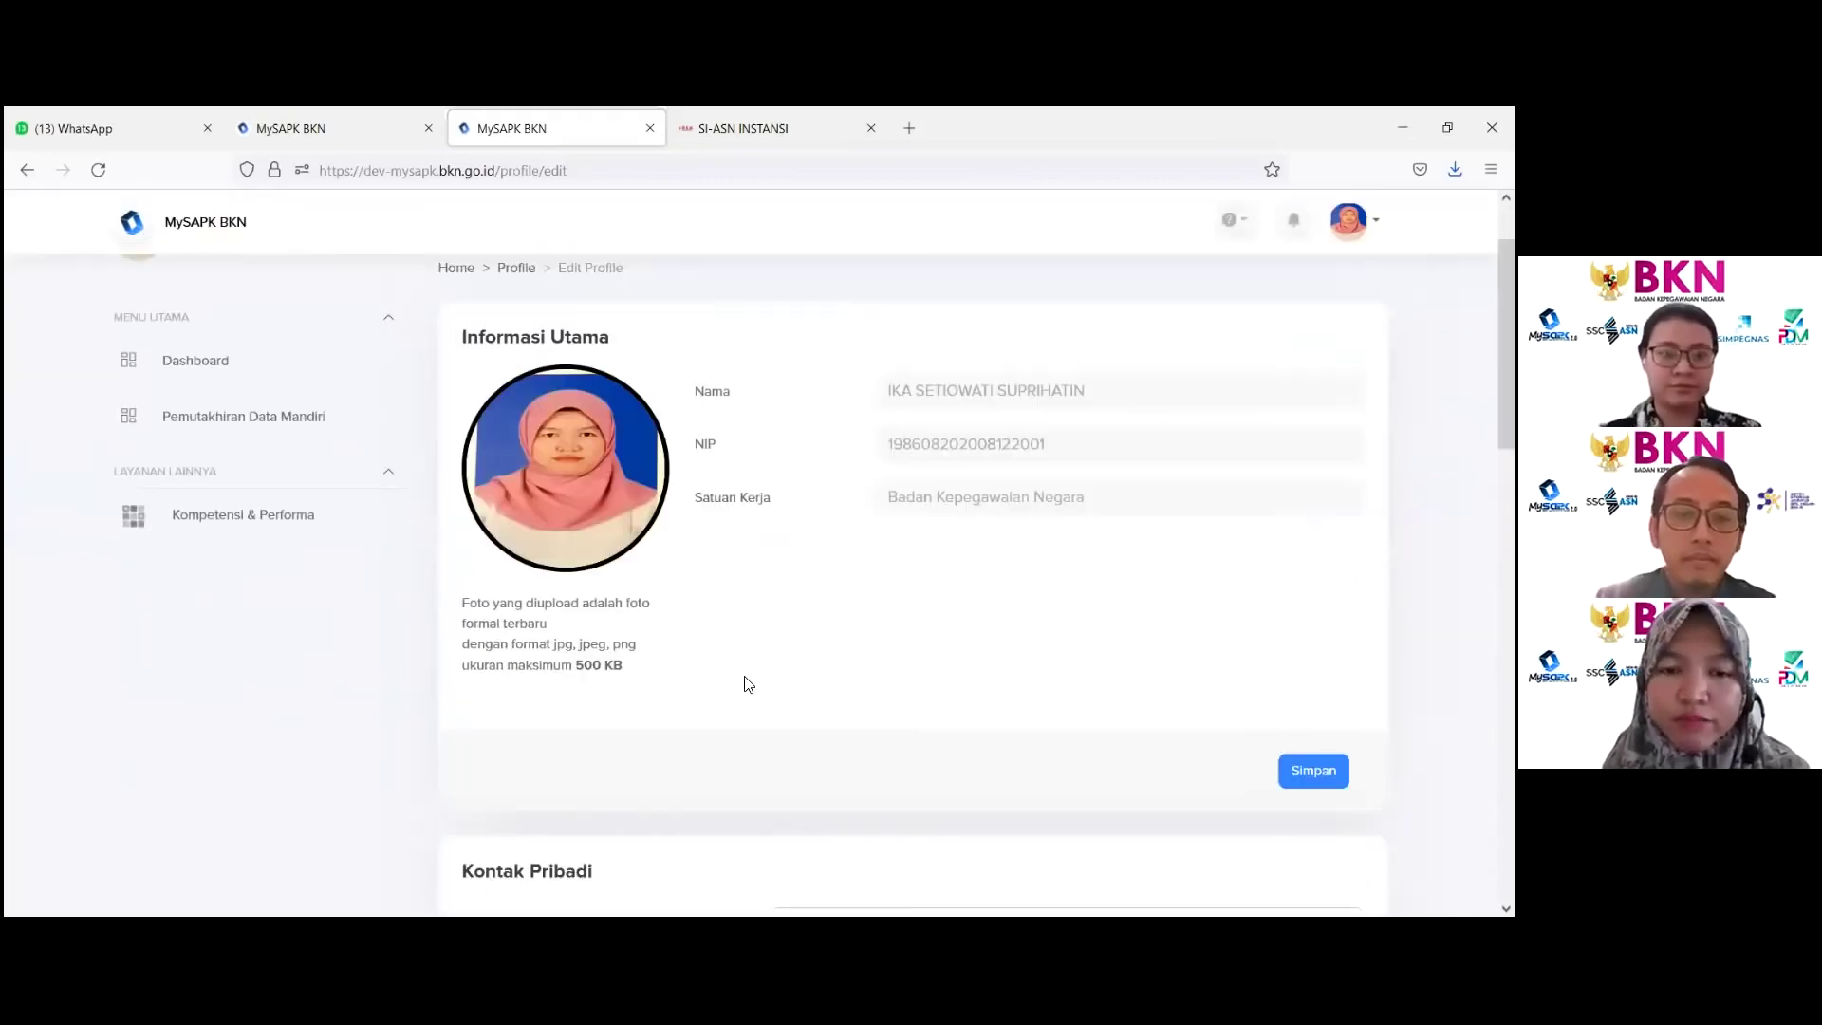
scroll(748, 684, up, 1)
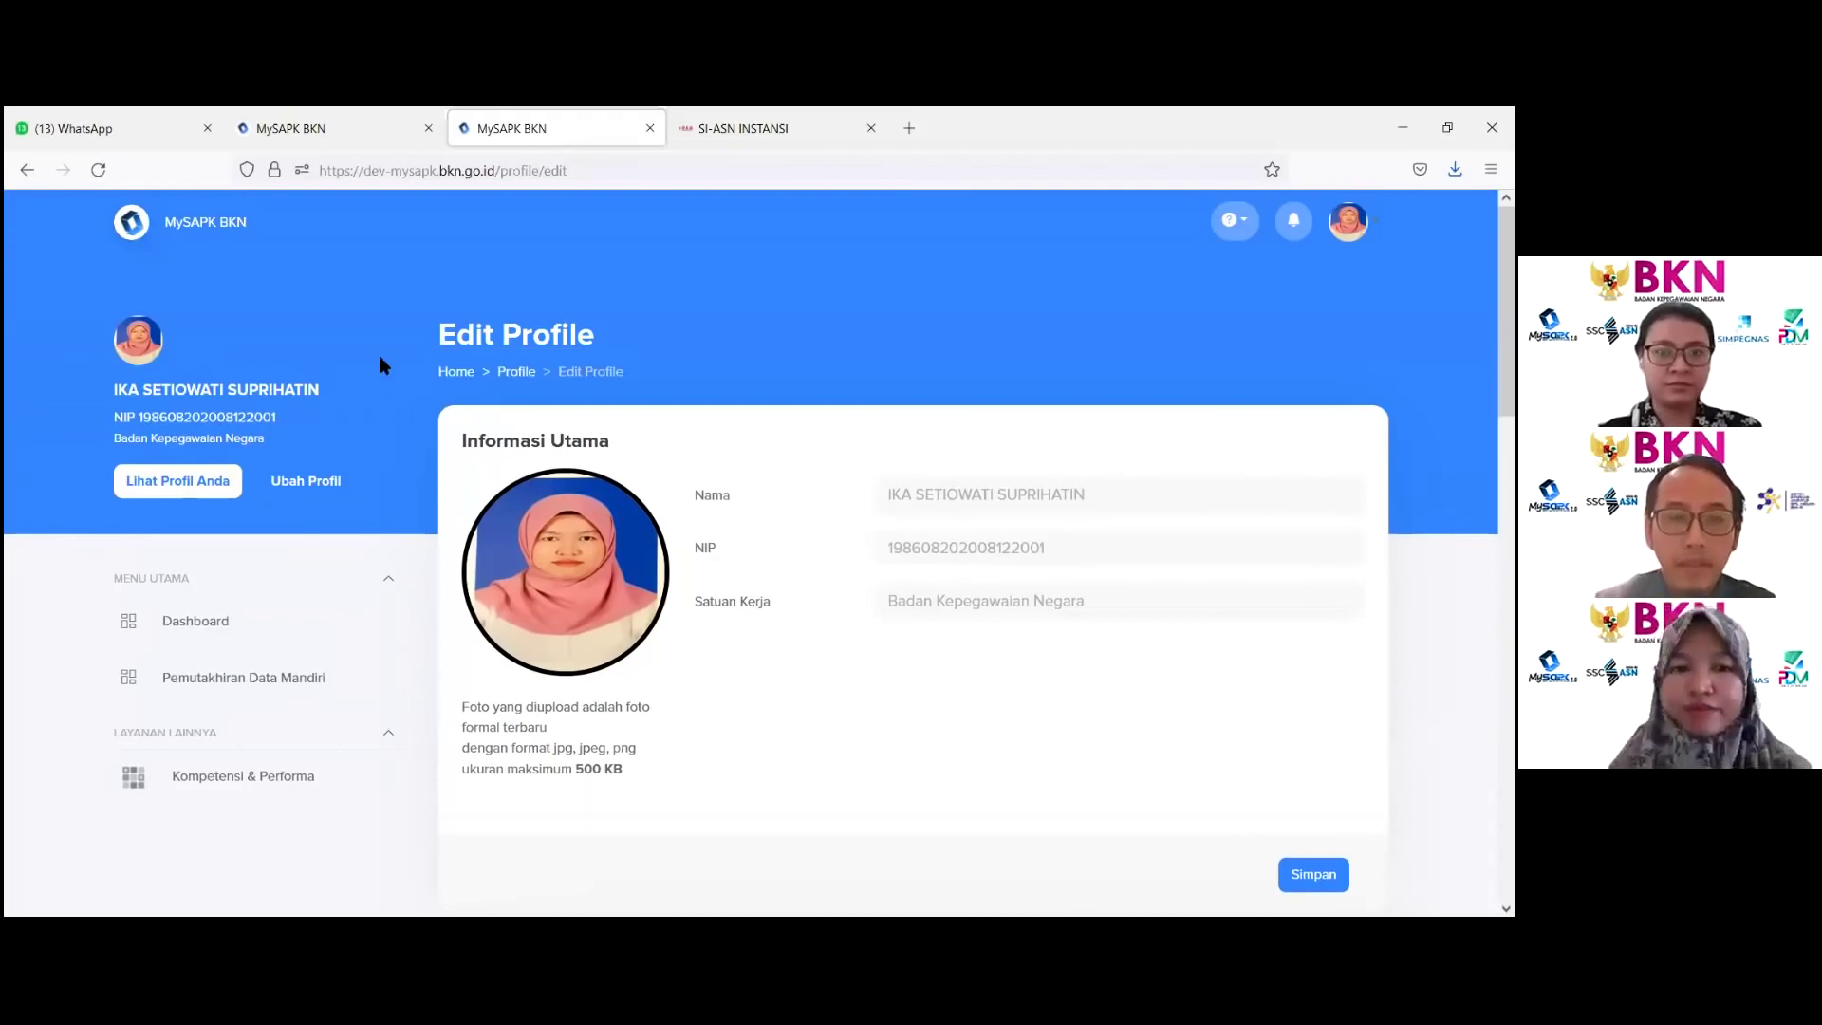
click(457, 374)
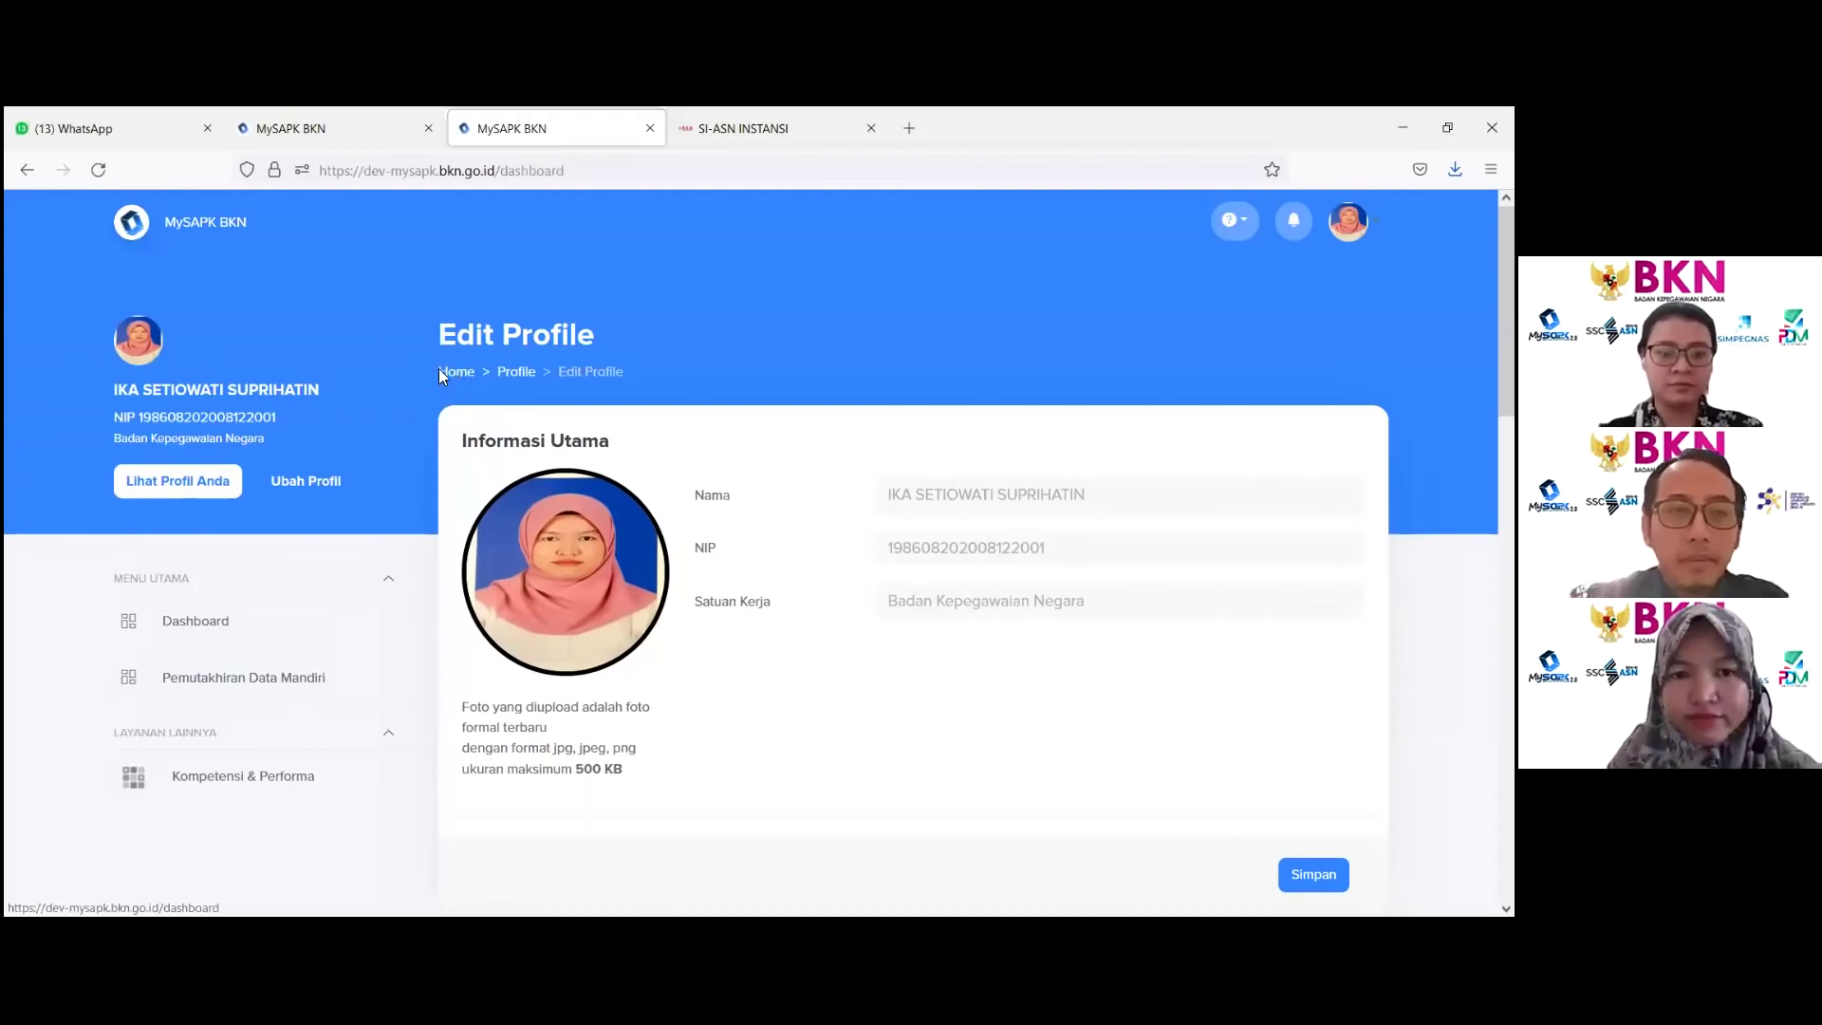
click(538, 579)
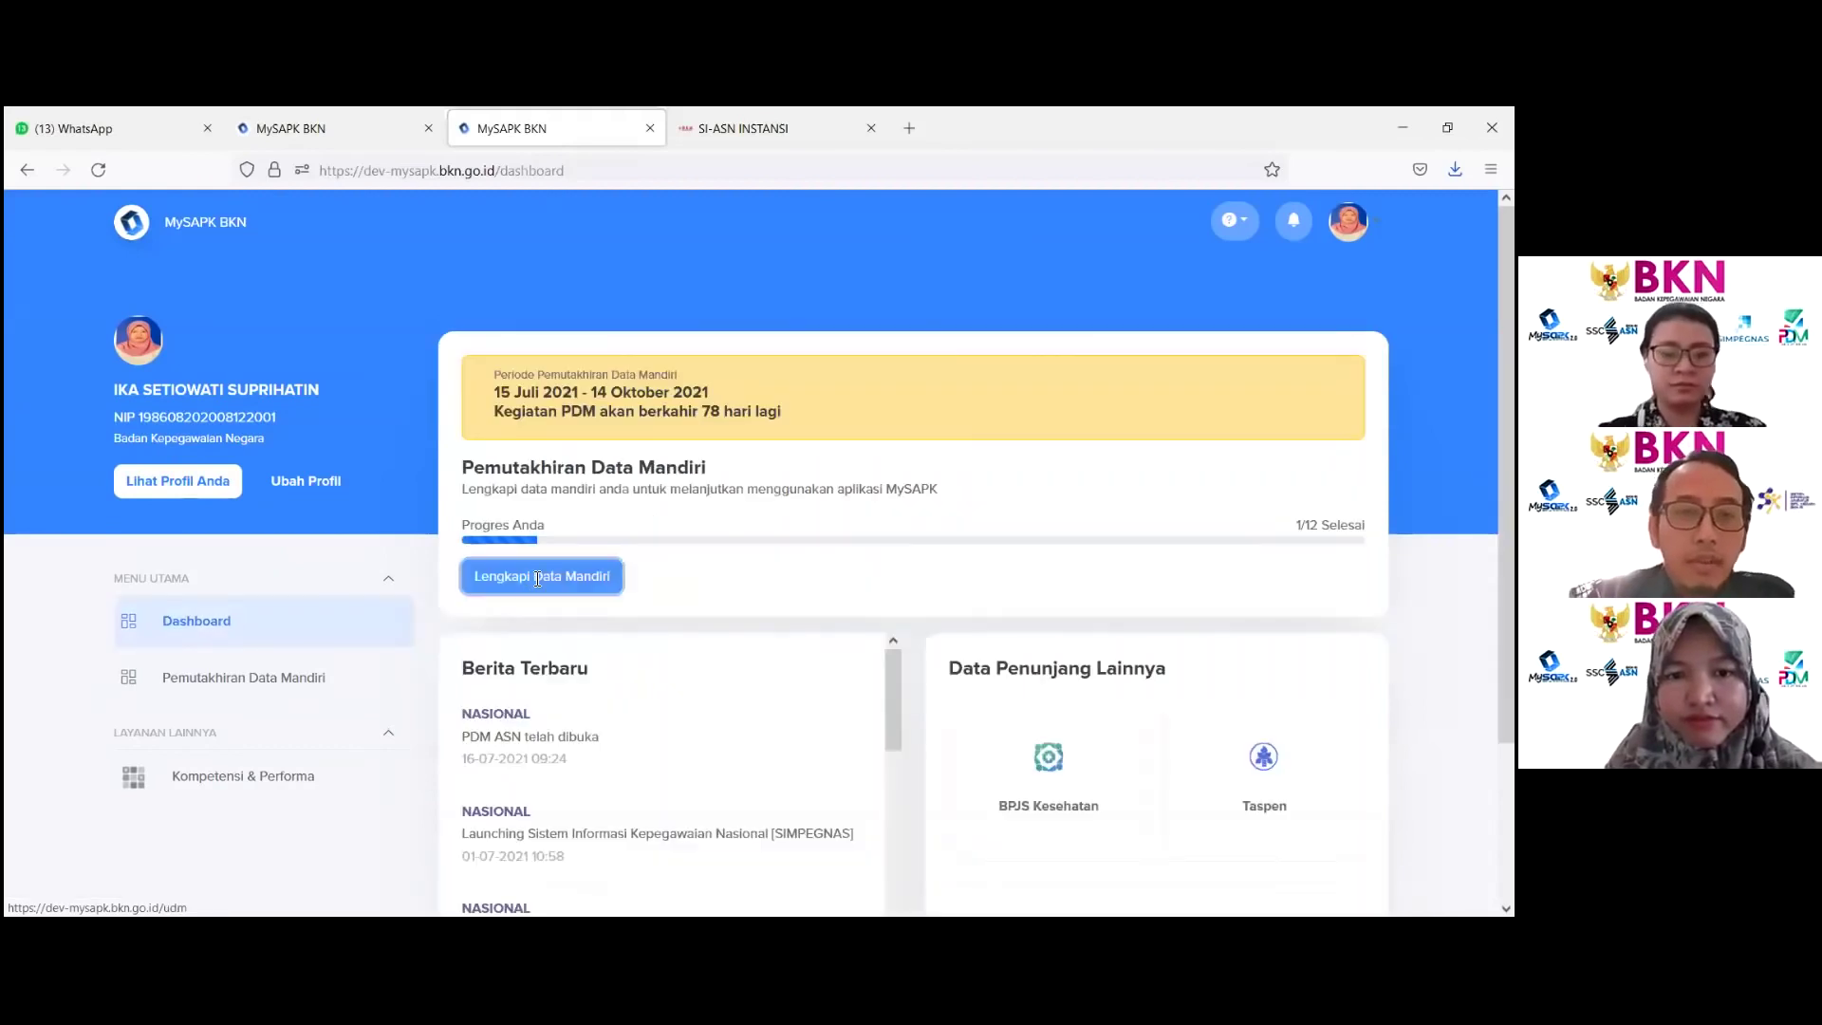
scroll(602, 561, down, 3)
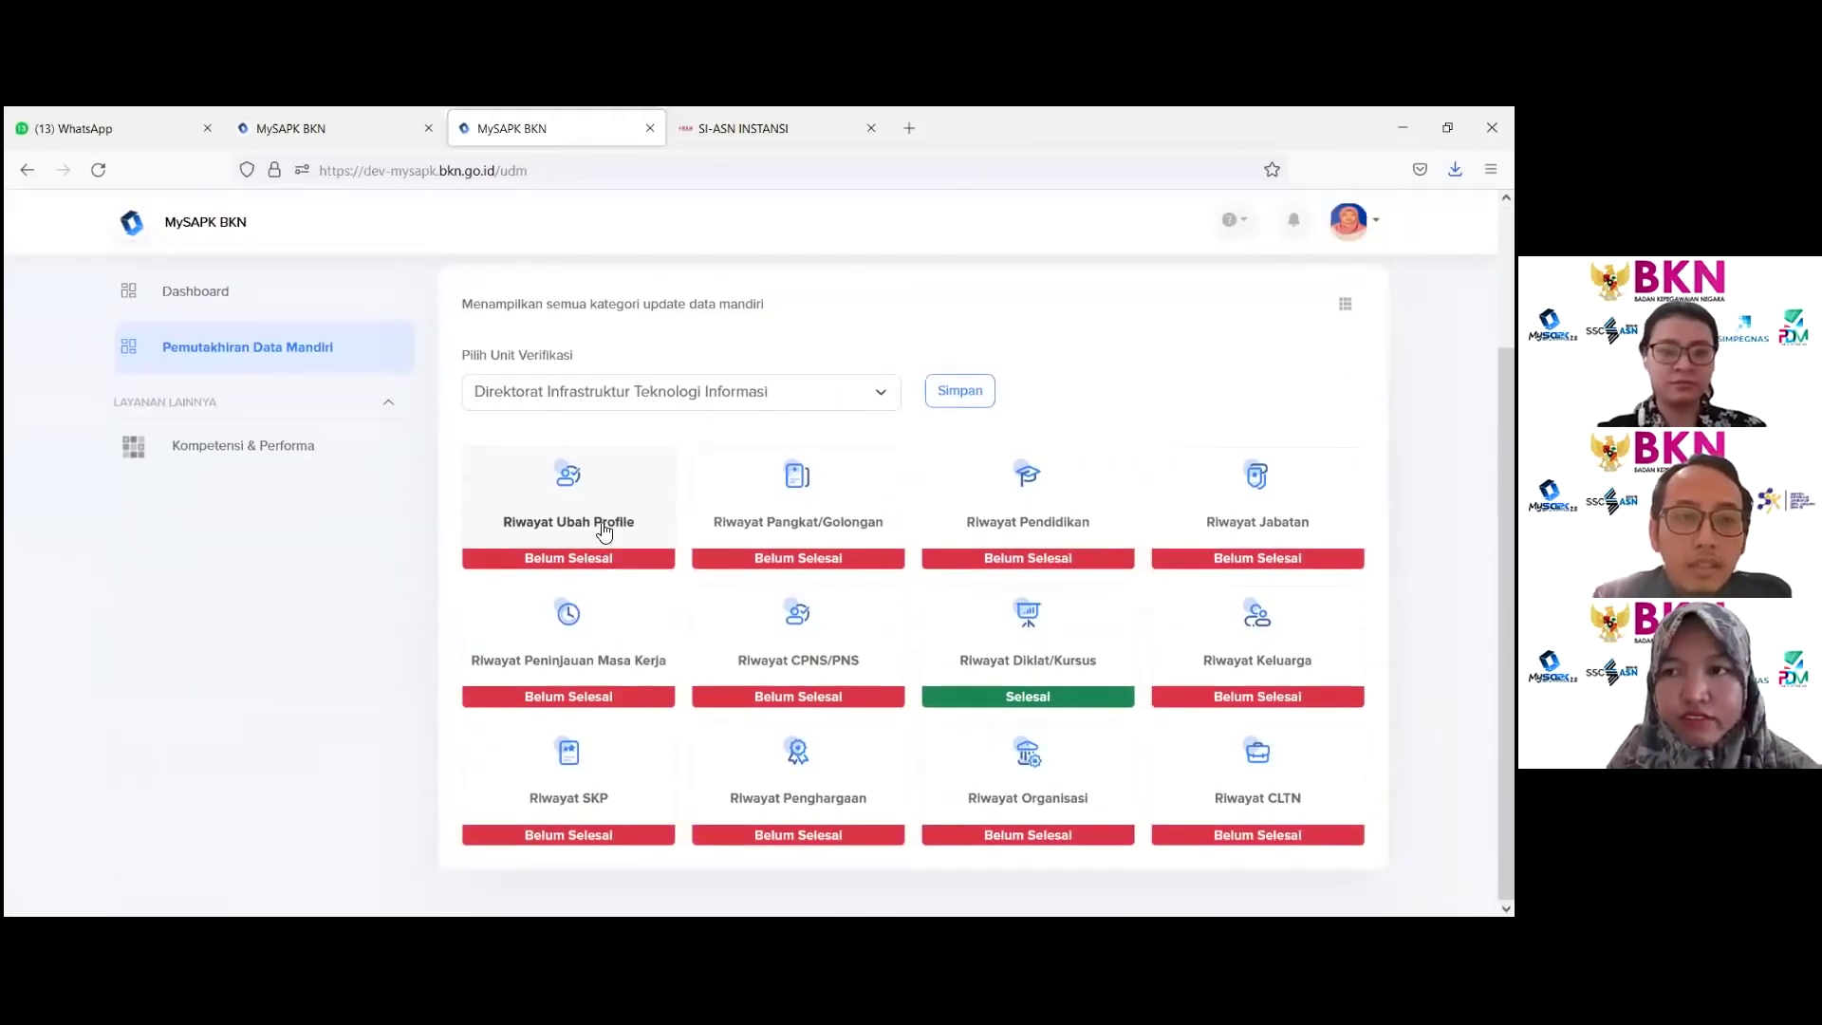
click(603, 528)
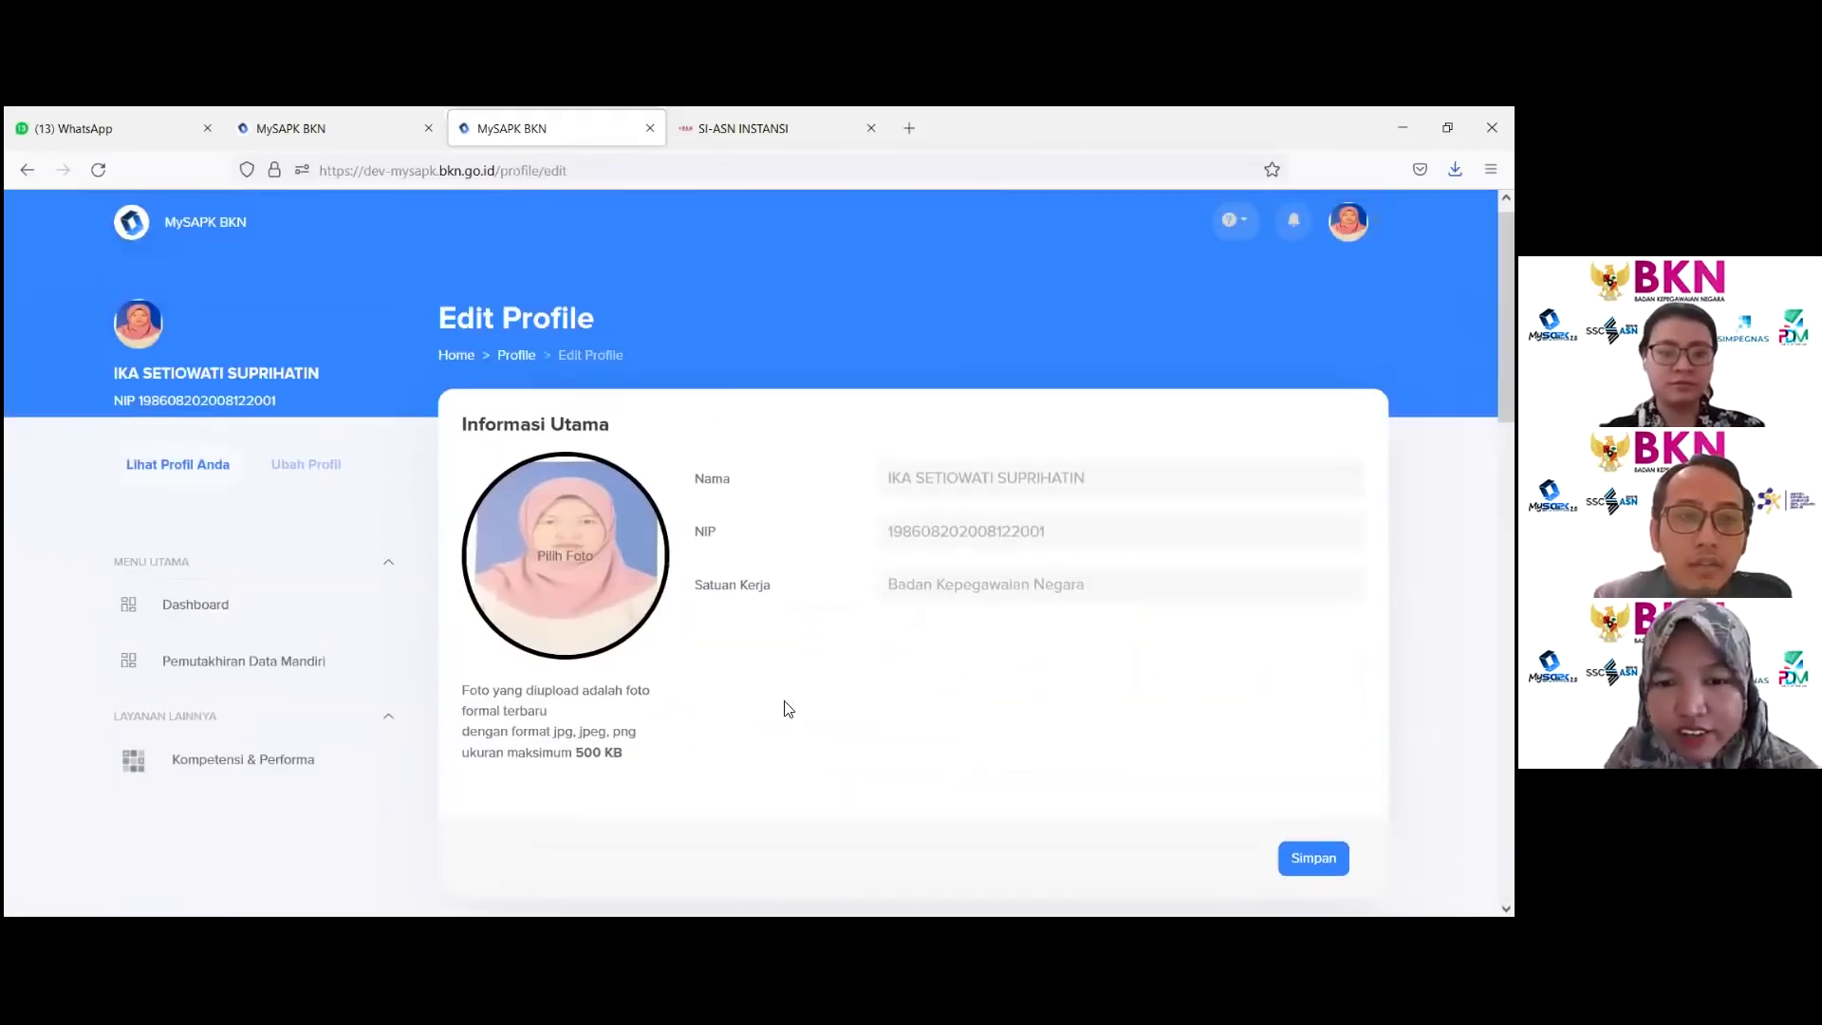
scroll(787, 703, down, 5)
click(946, 417)
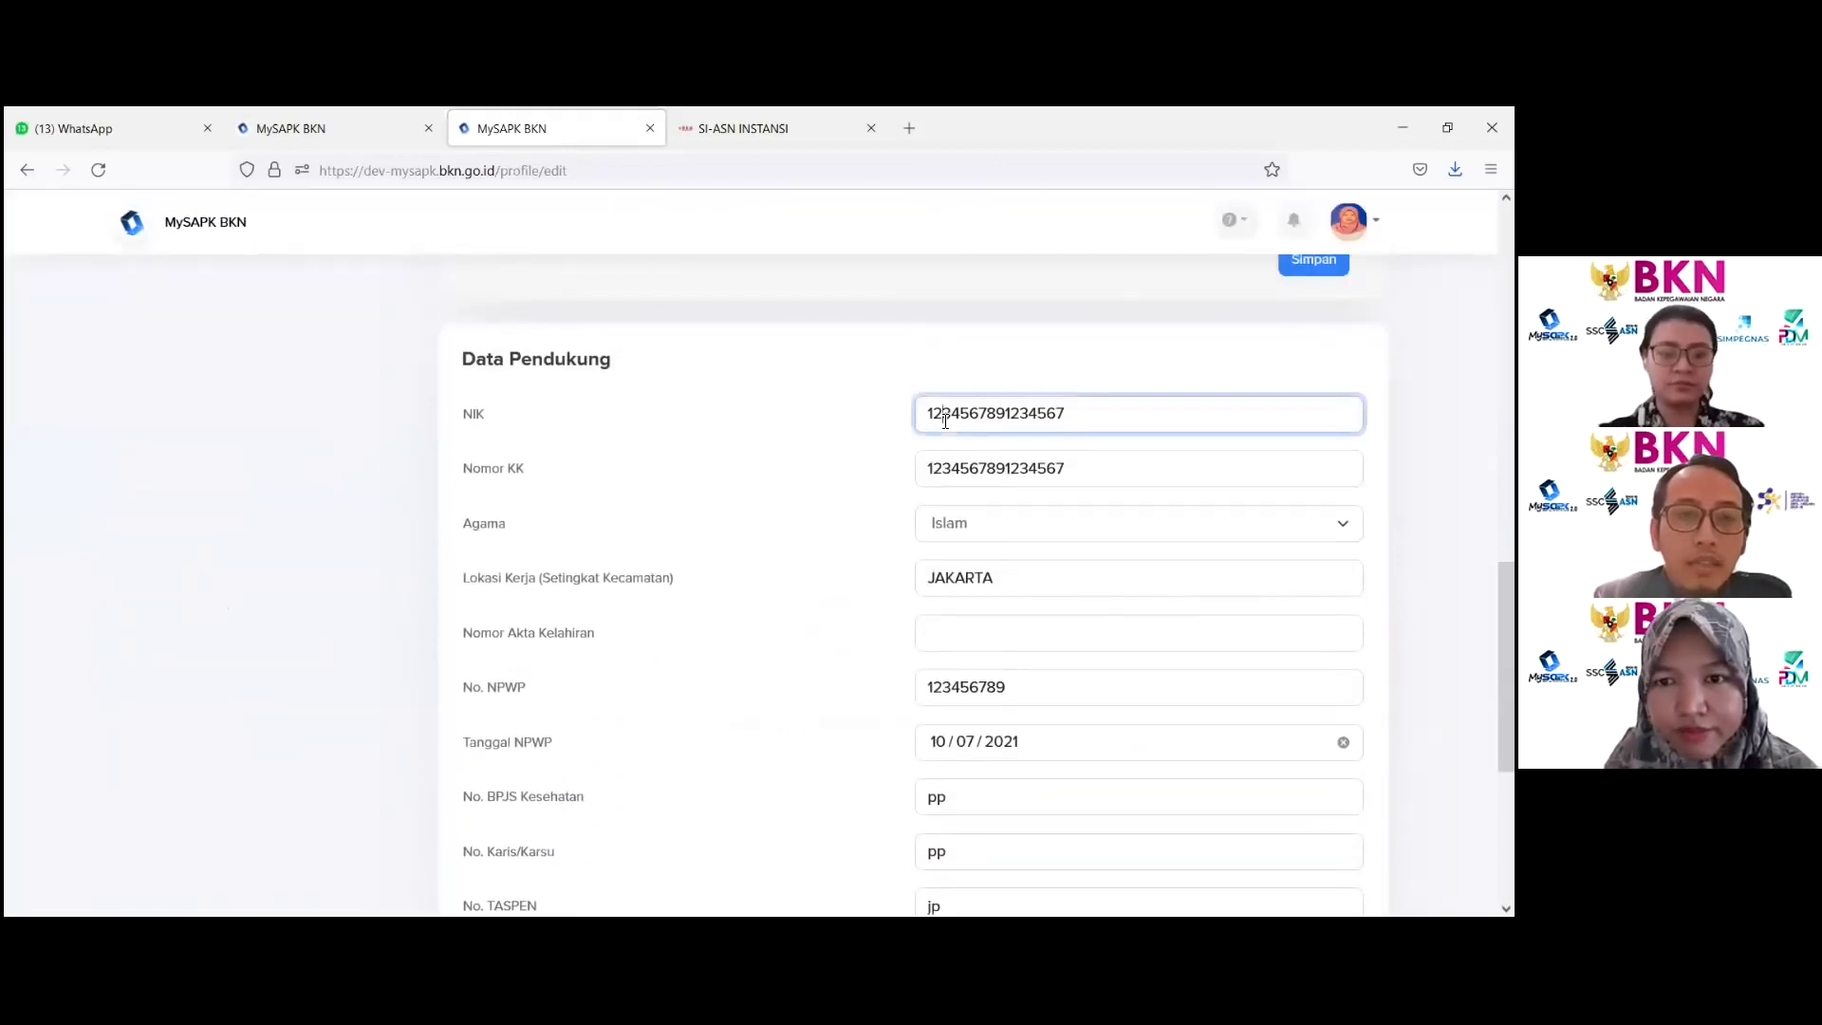
key(ctrl+a)
click(952, 472)
key(ctrl+a)
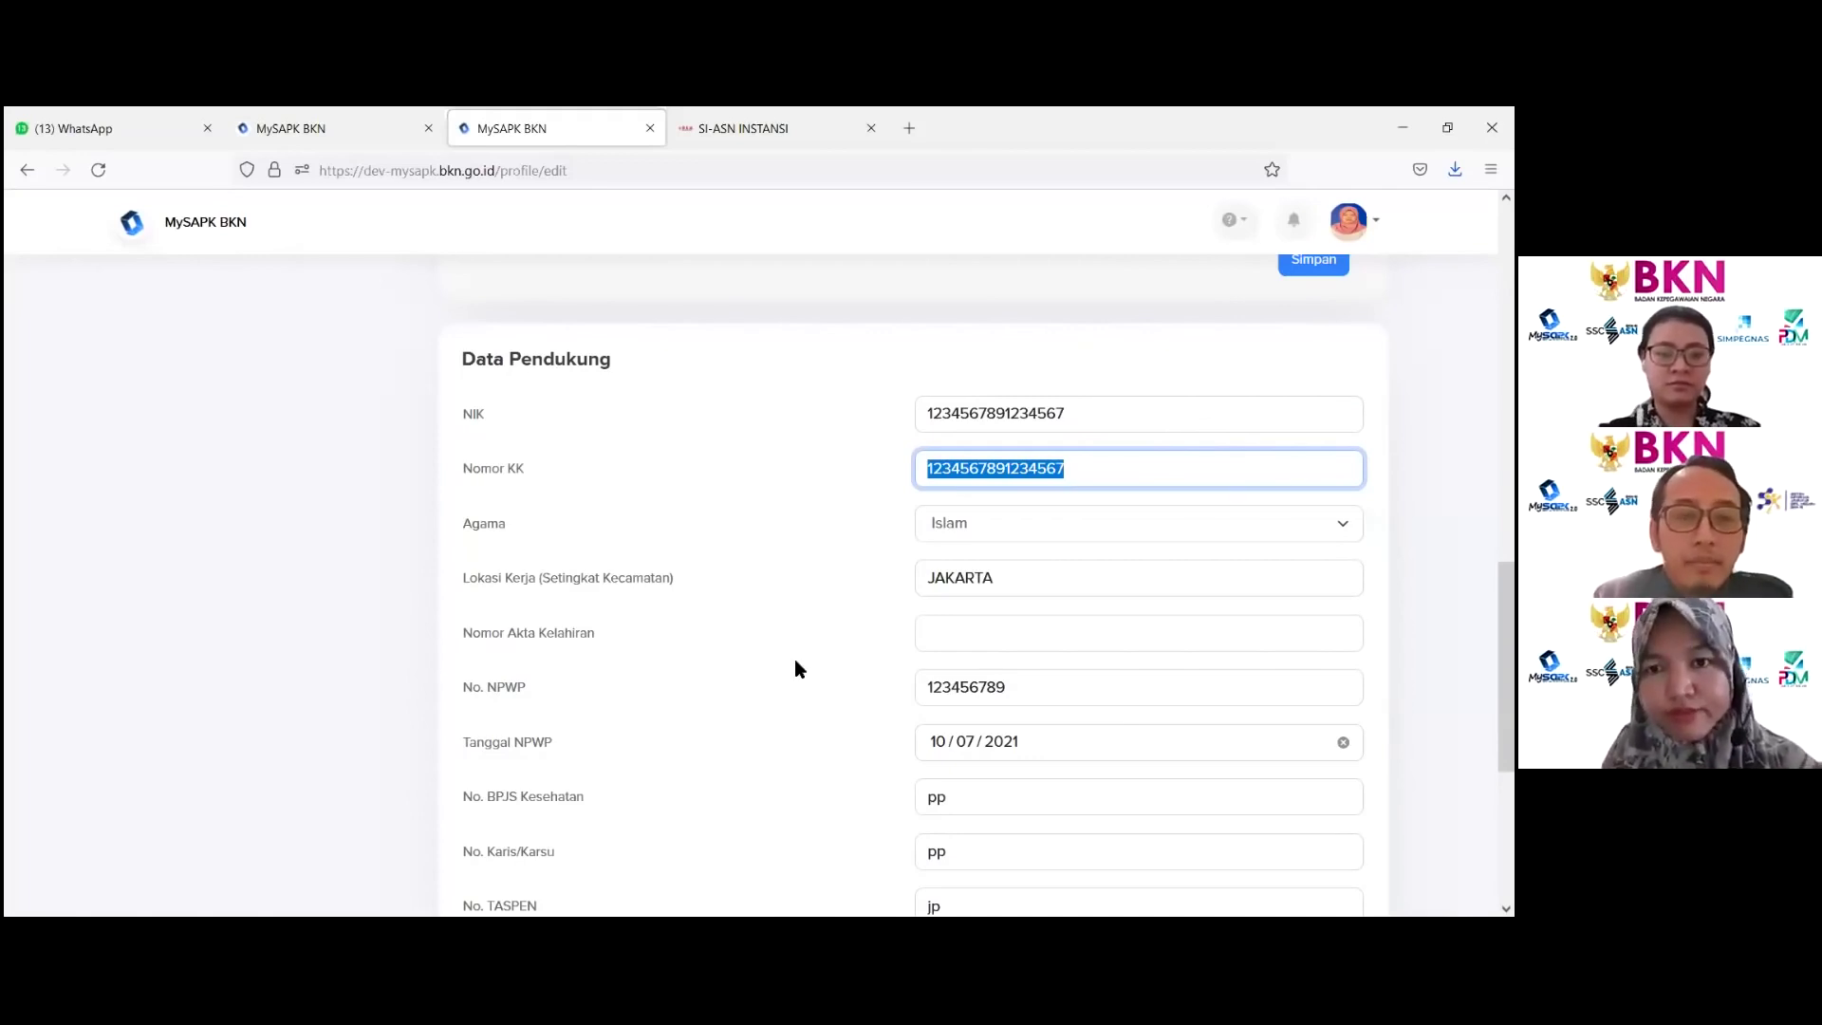
scroll(793, 645, down, 2)
scroll(552, 593, down, 3)
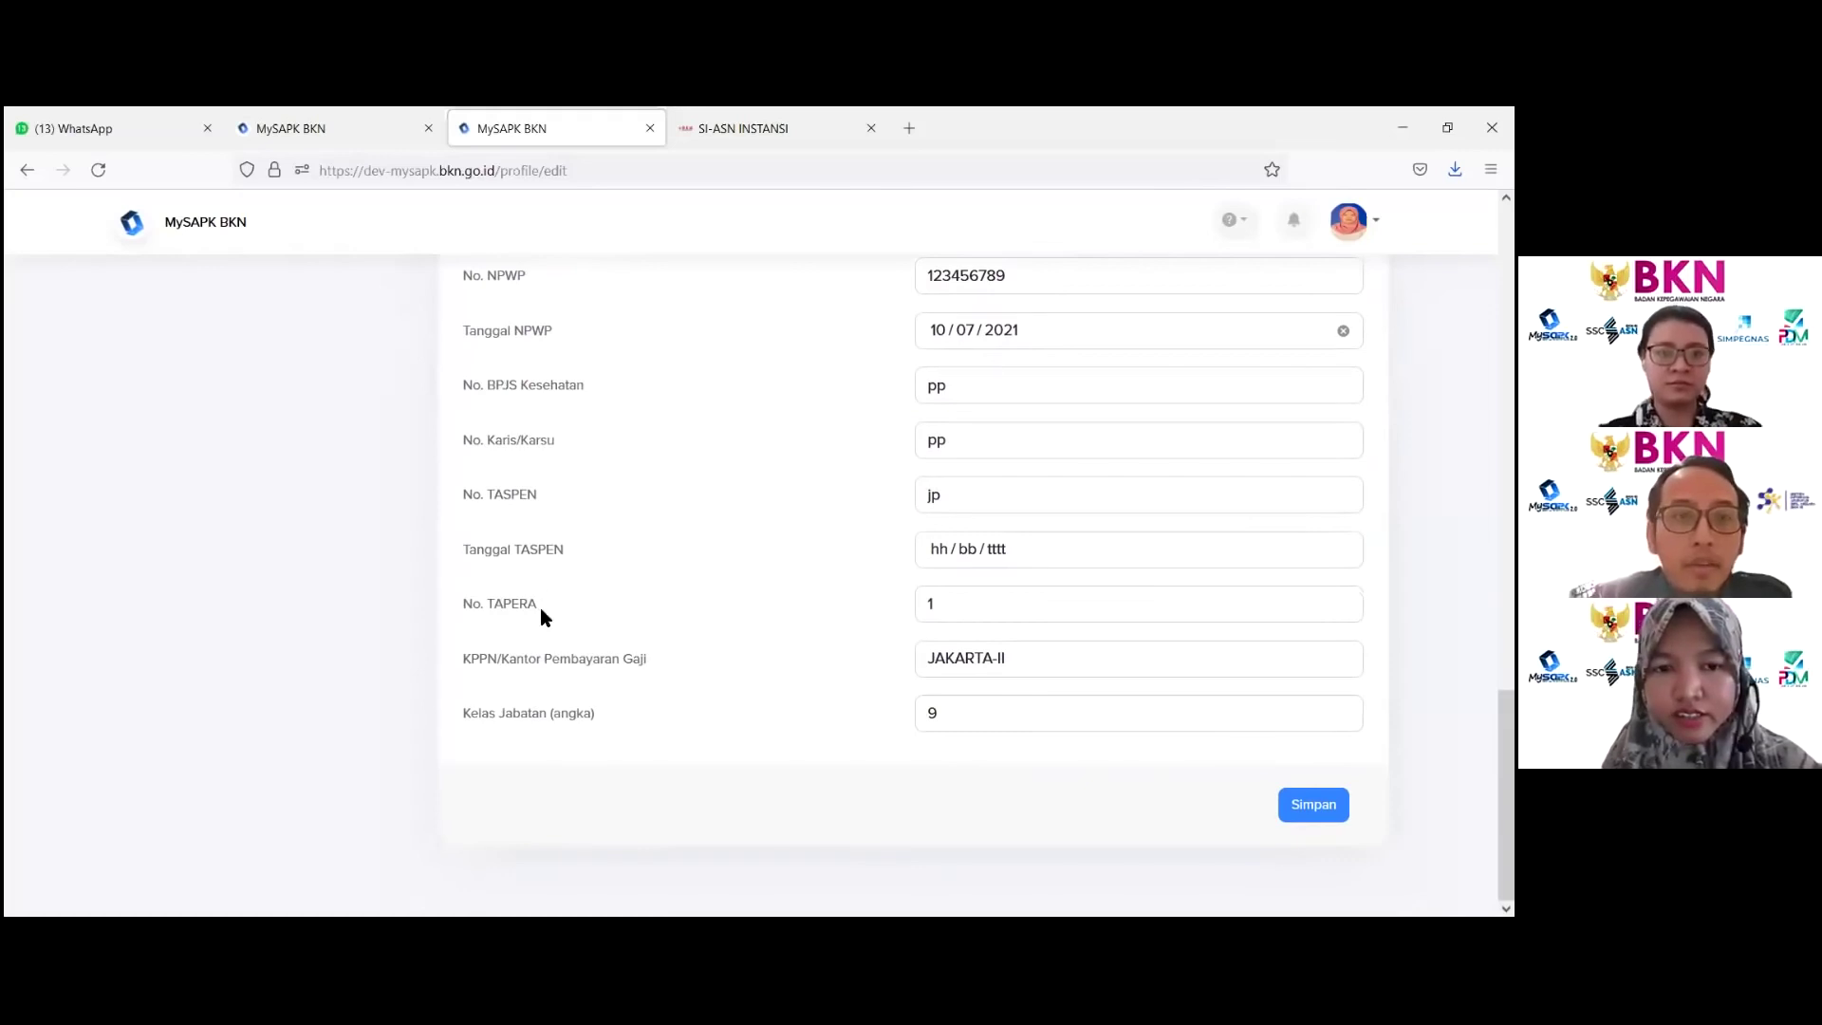
scroll(544, 621, up, 1)
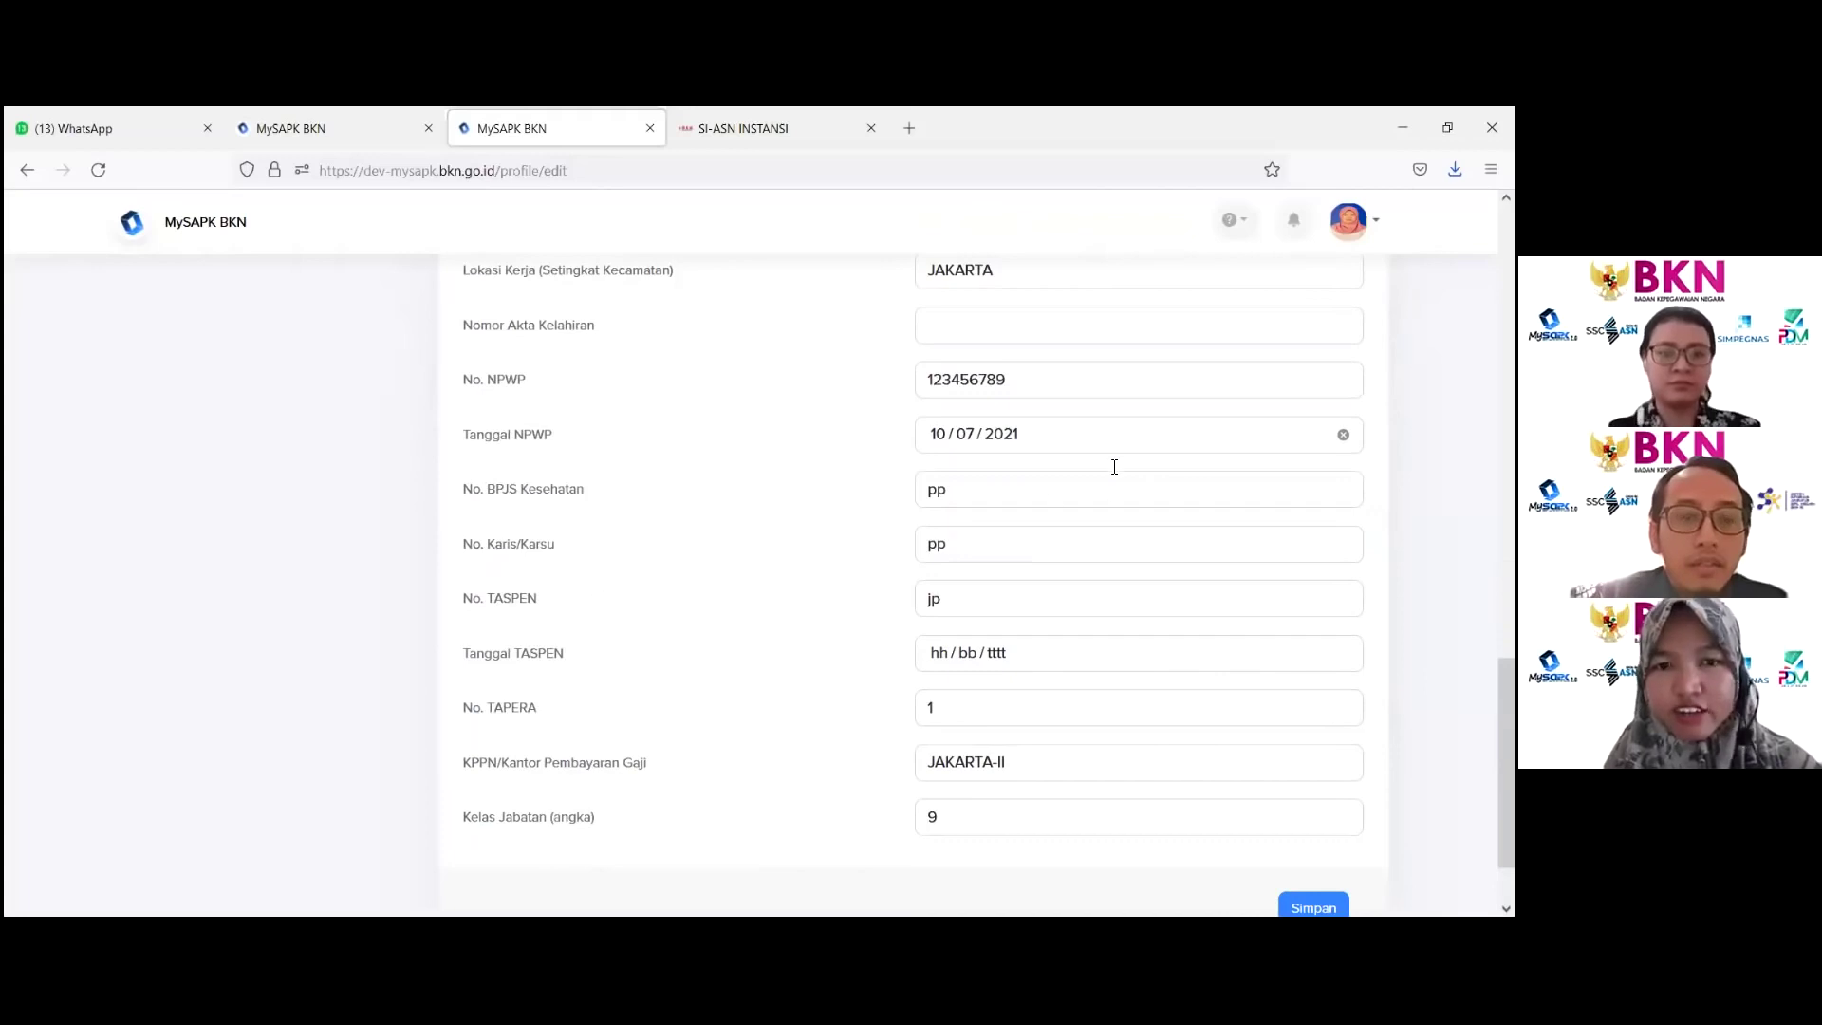
click(1118, 426)
click(1106, 435)
click(765, 466)
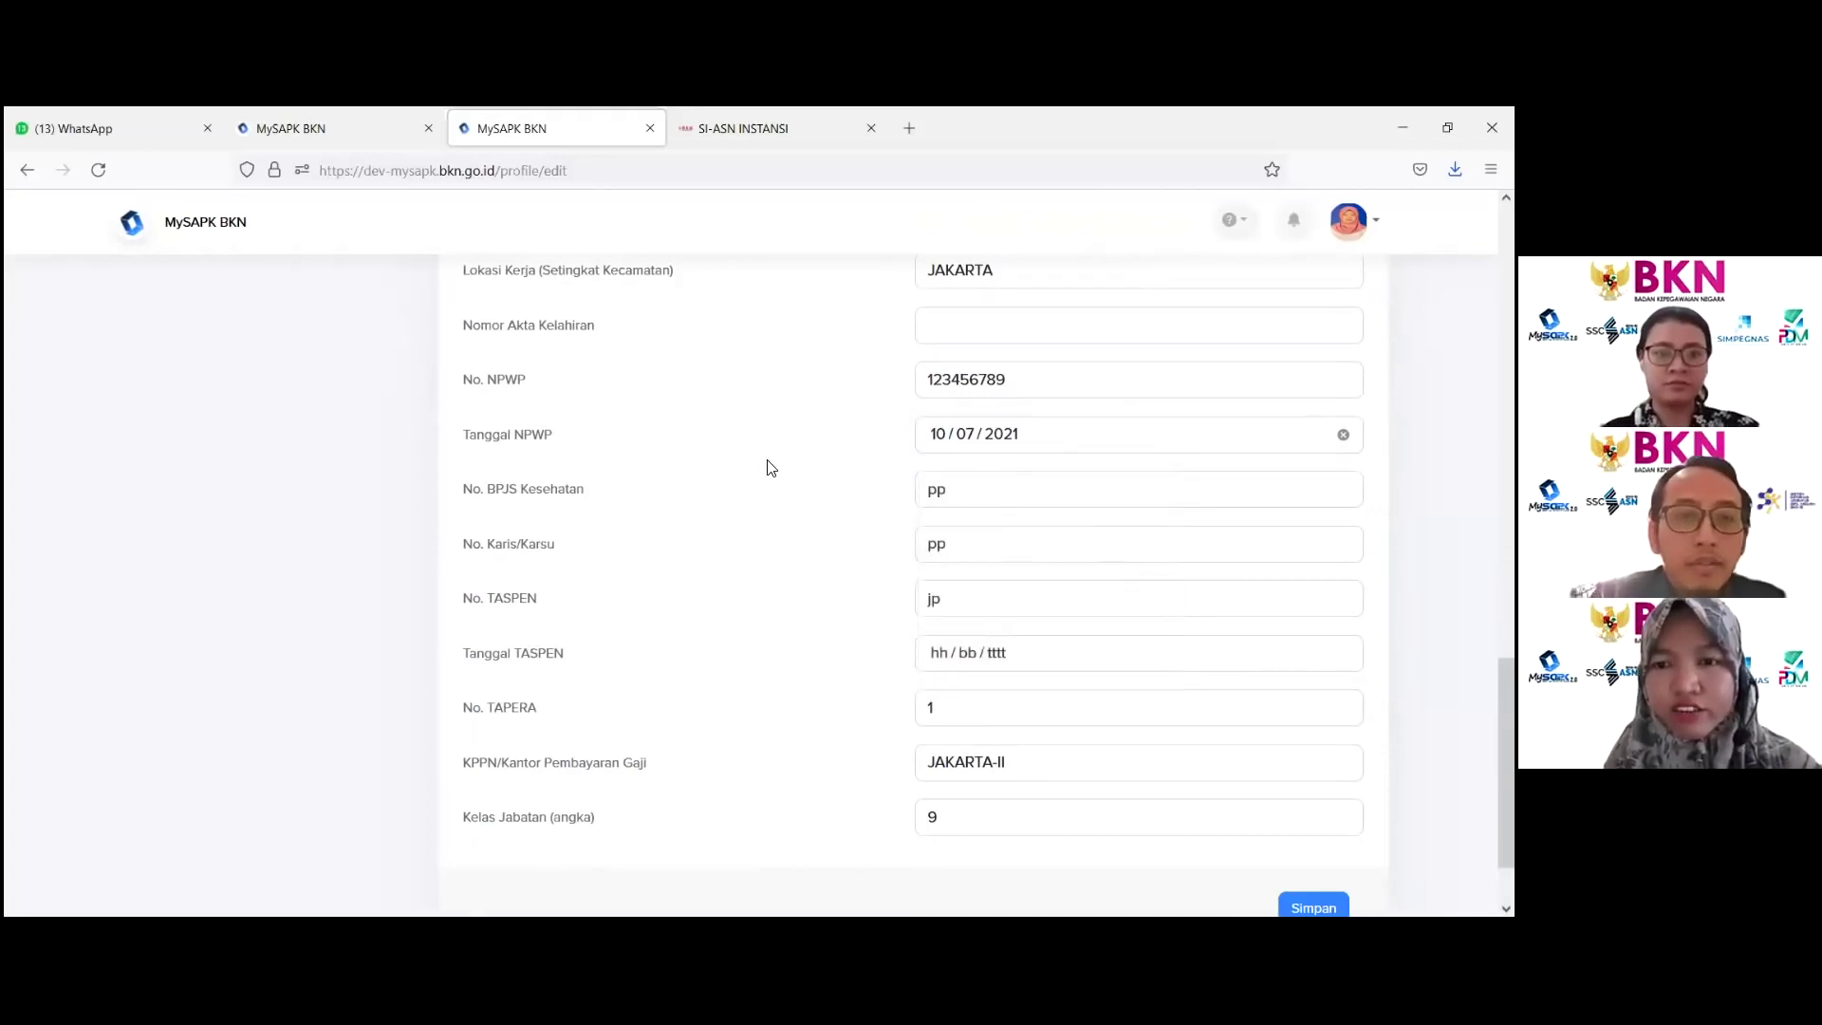
scroll(738, 446, up, 1)
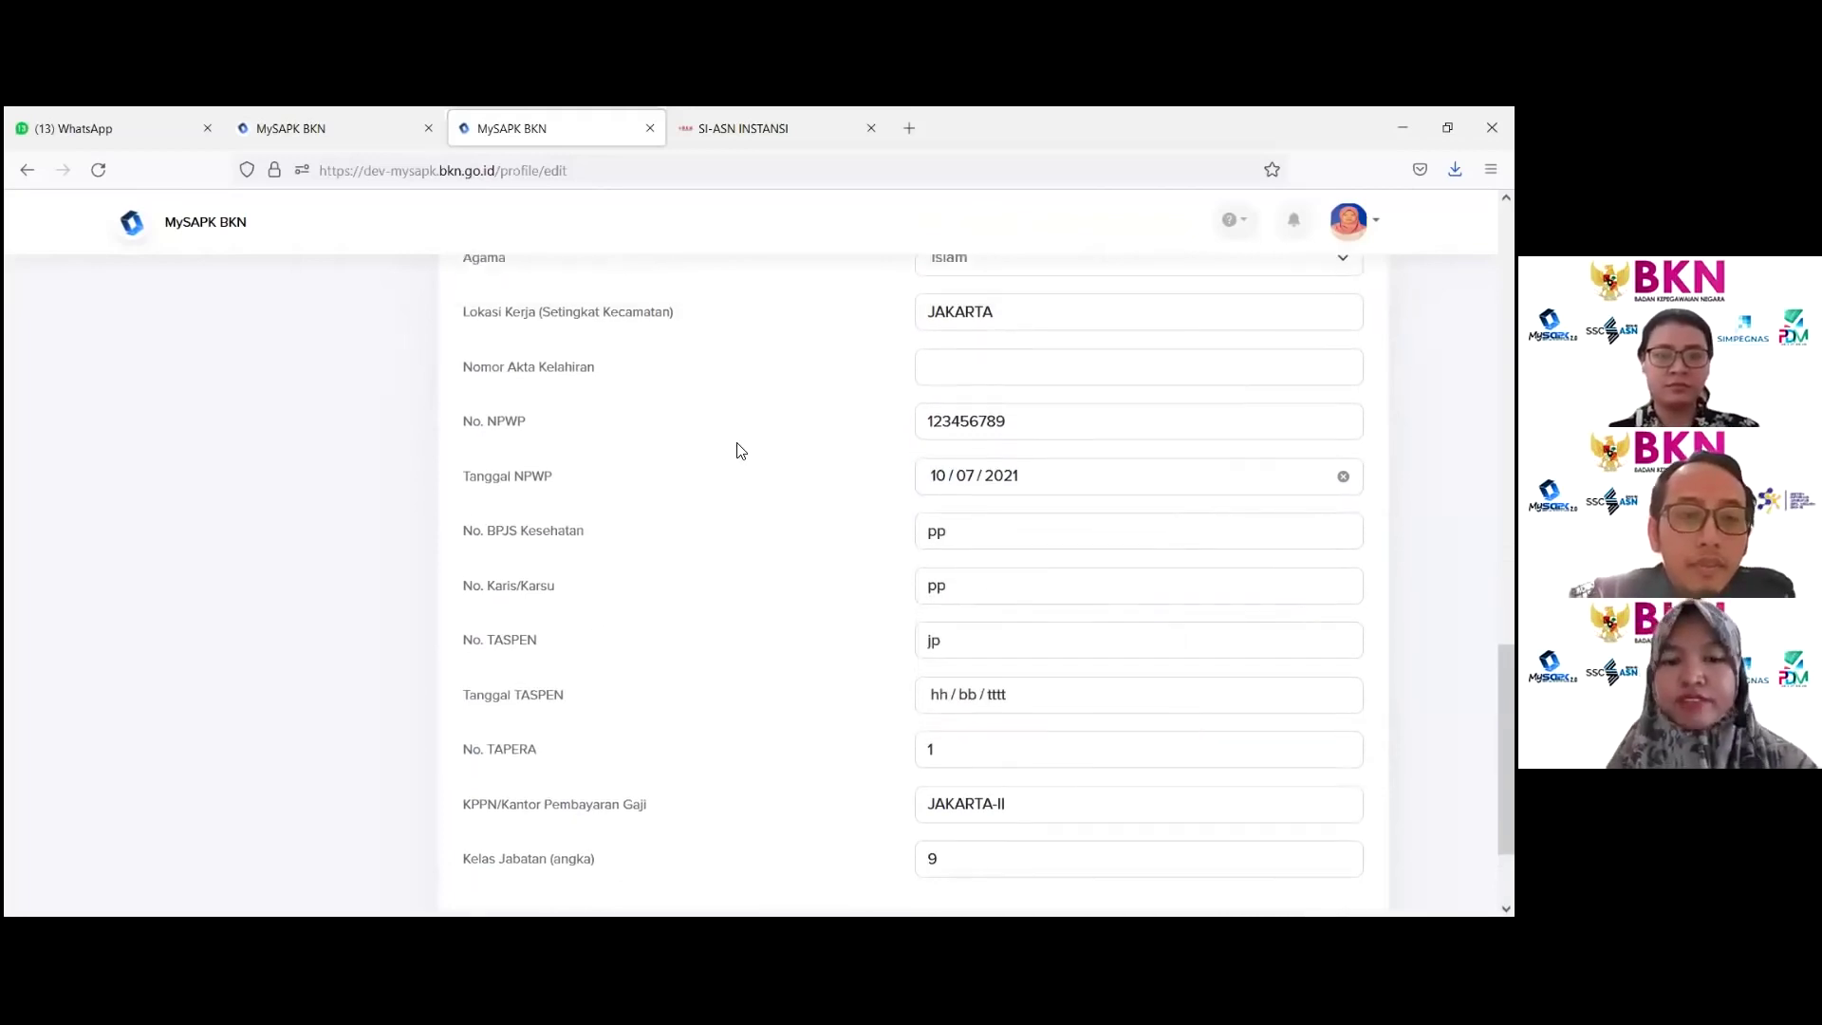
scroll(741, 449, down, 2)
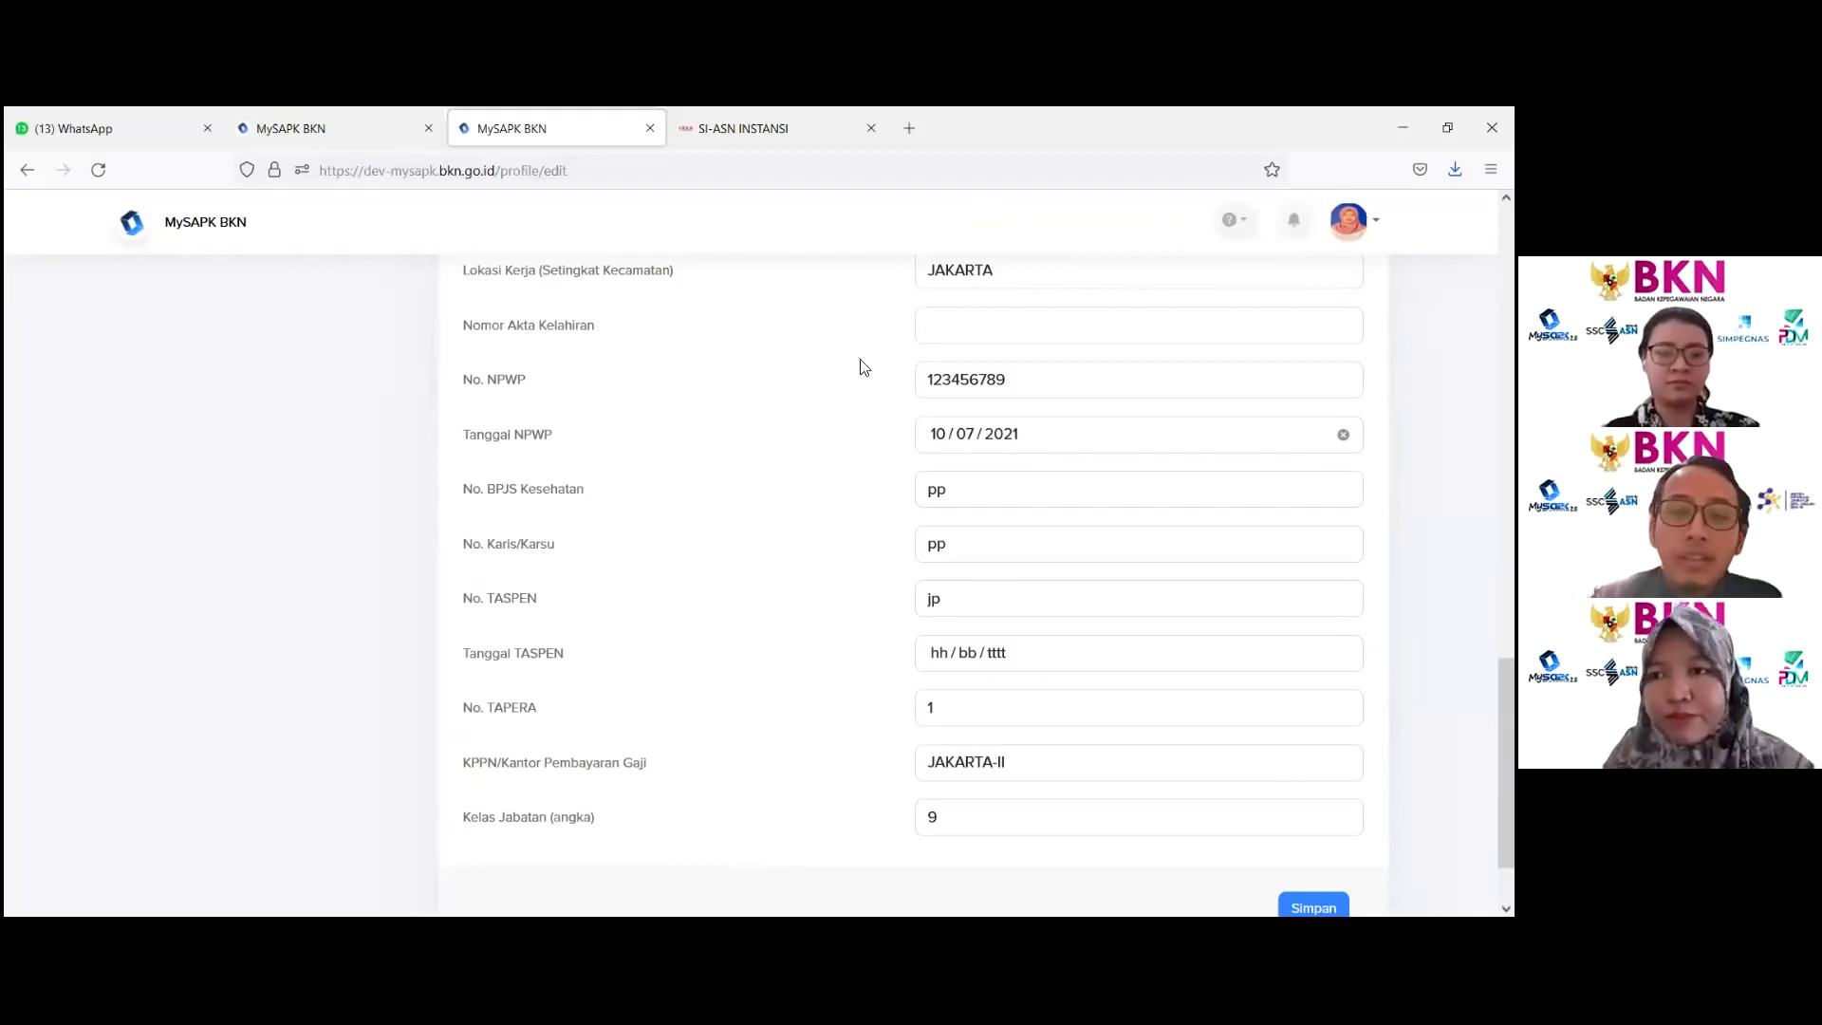
scroll(930, 721, up, 3)
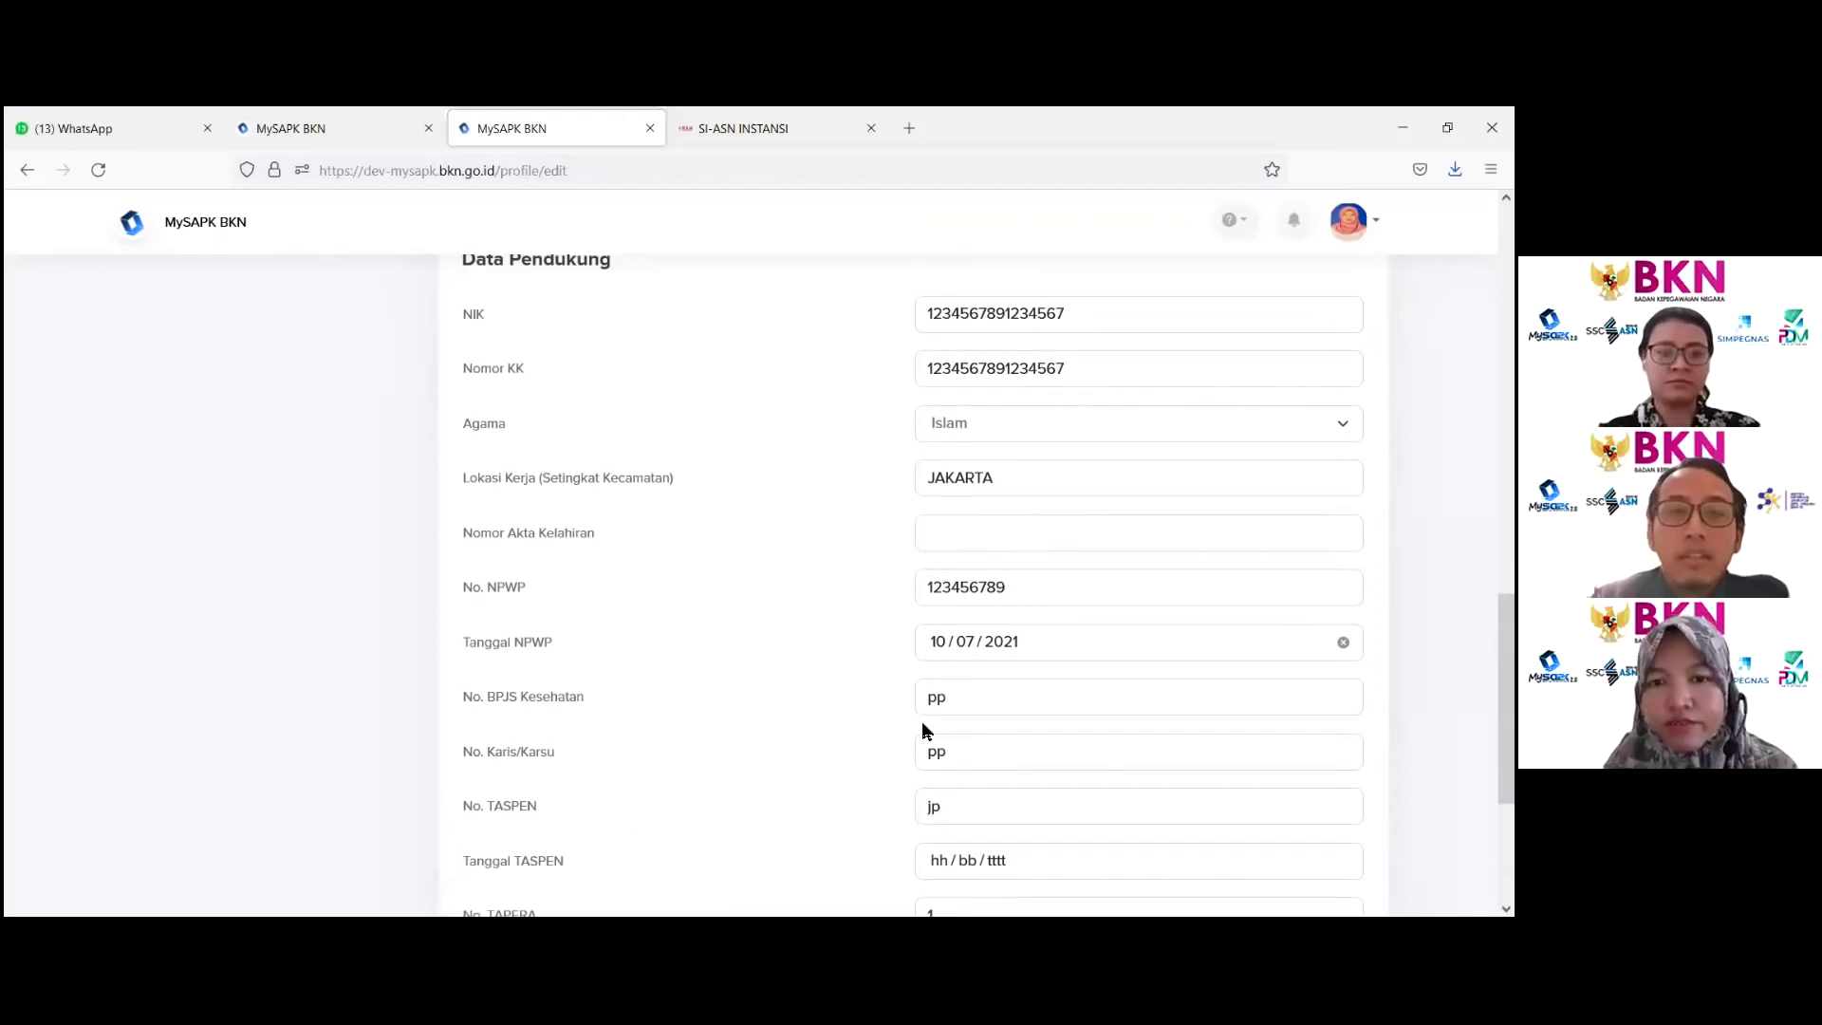
scroll(890, 794, up, 1)
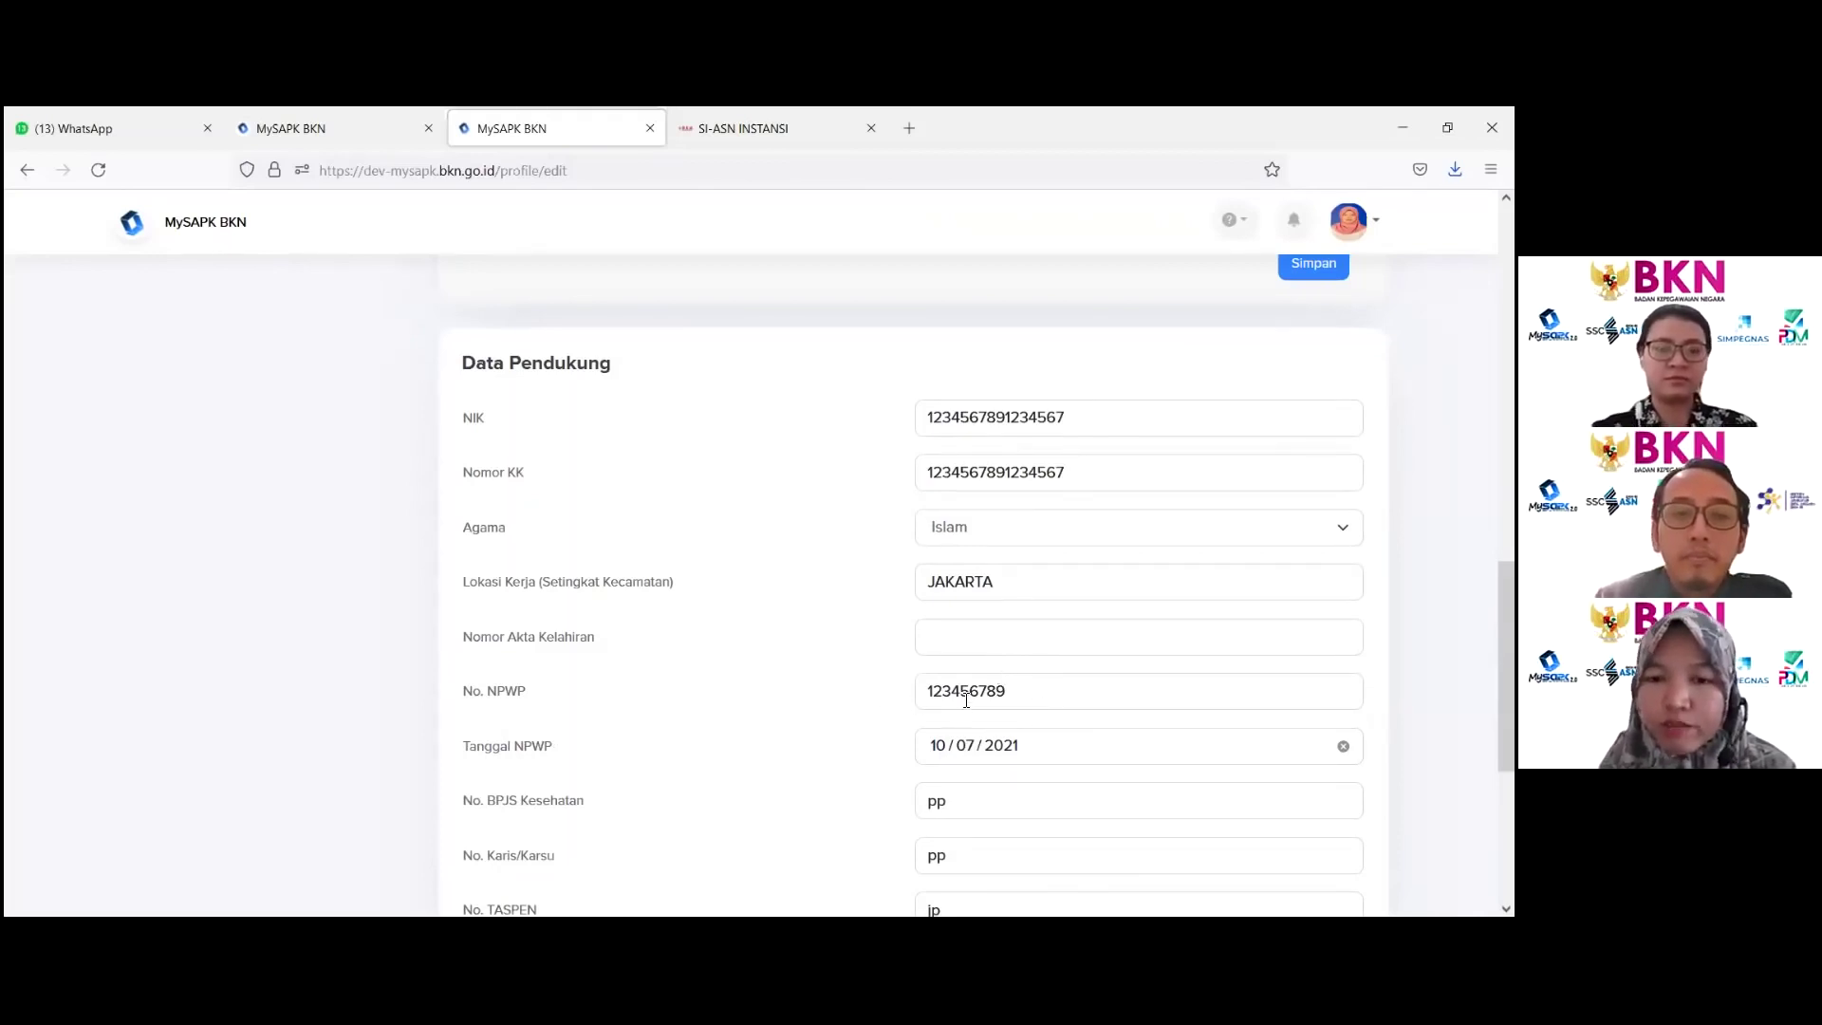
click(956, 427)
click(939, 484)
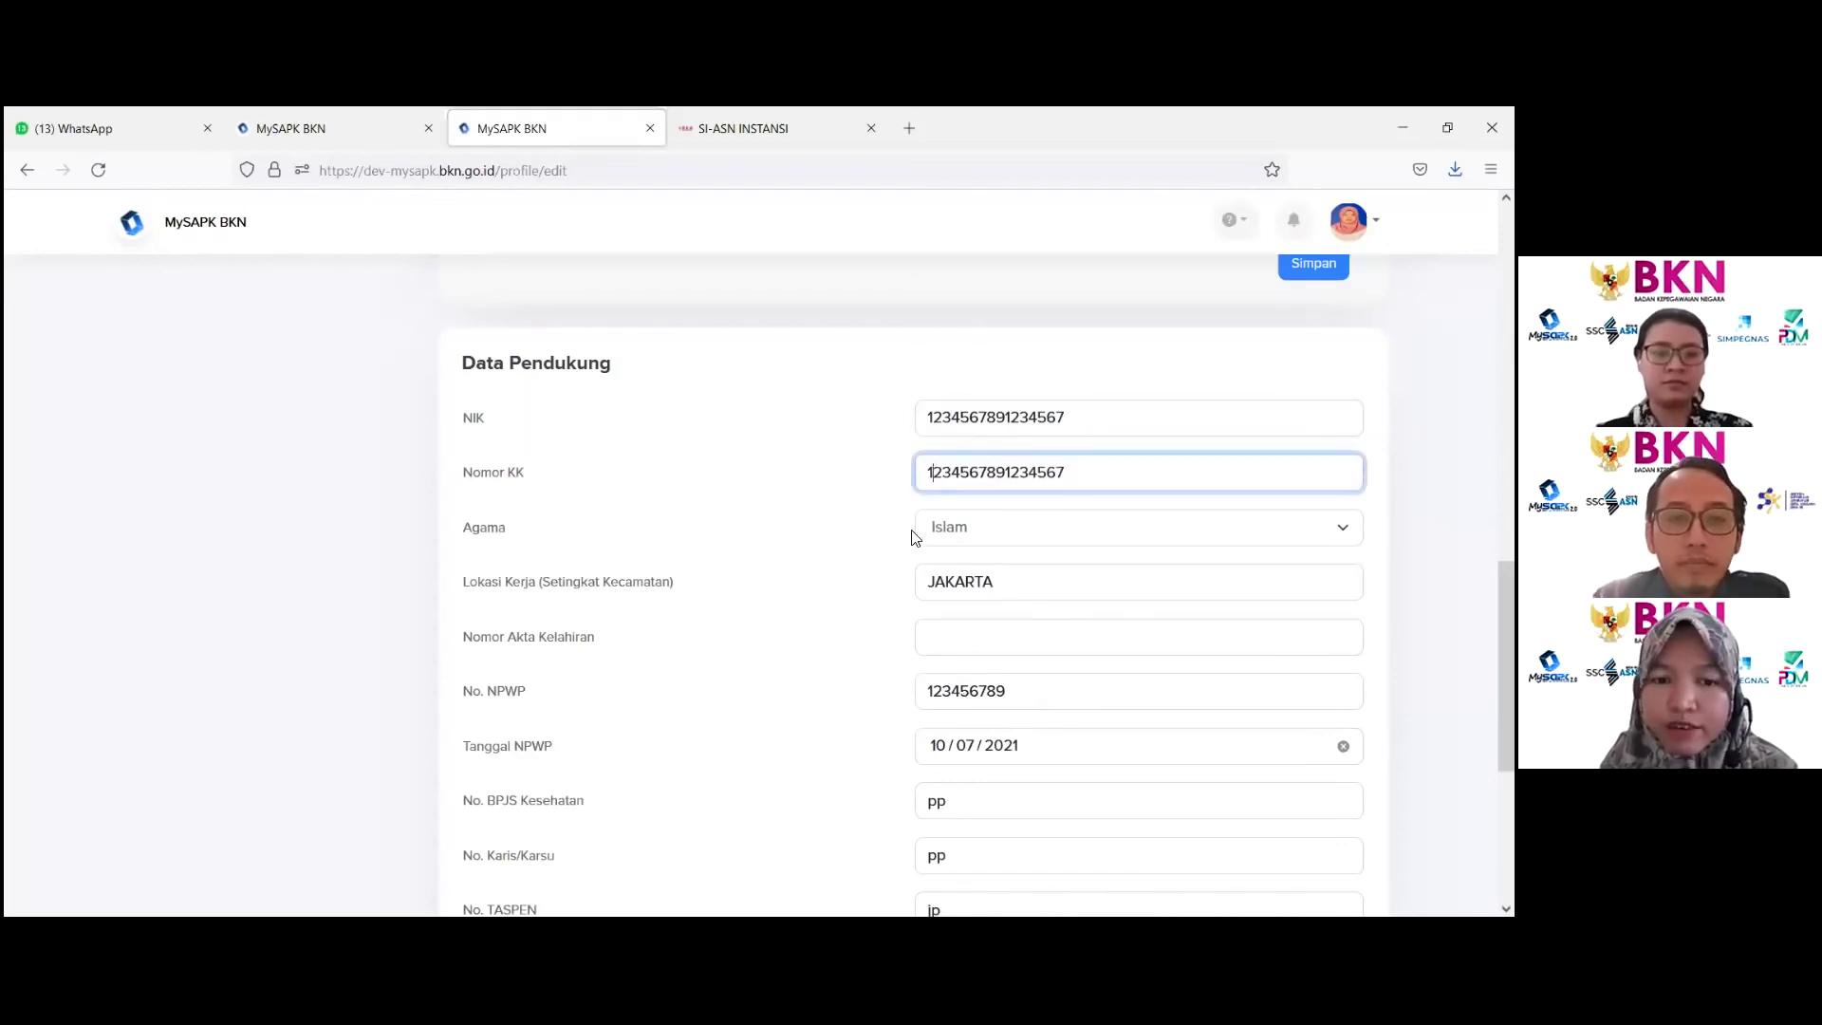
scroll(983, 641, down, 3)
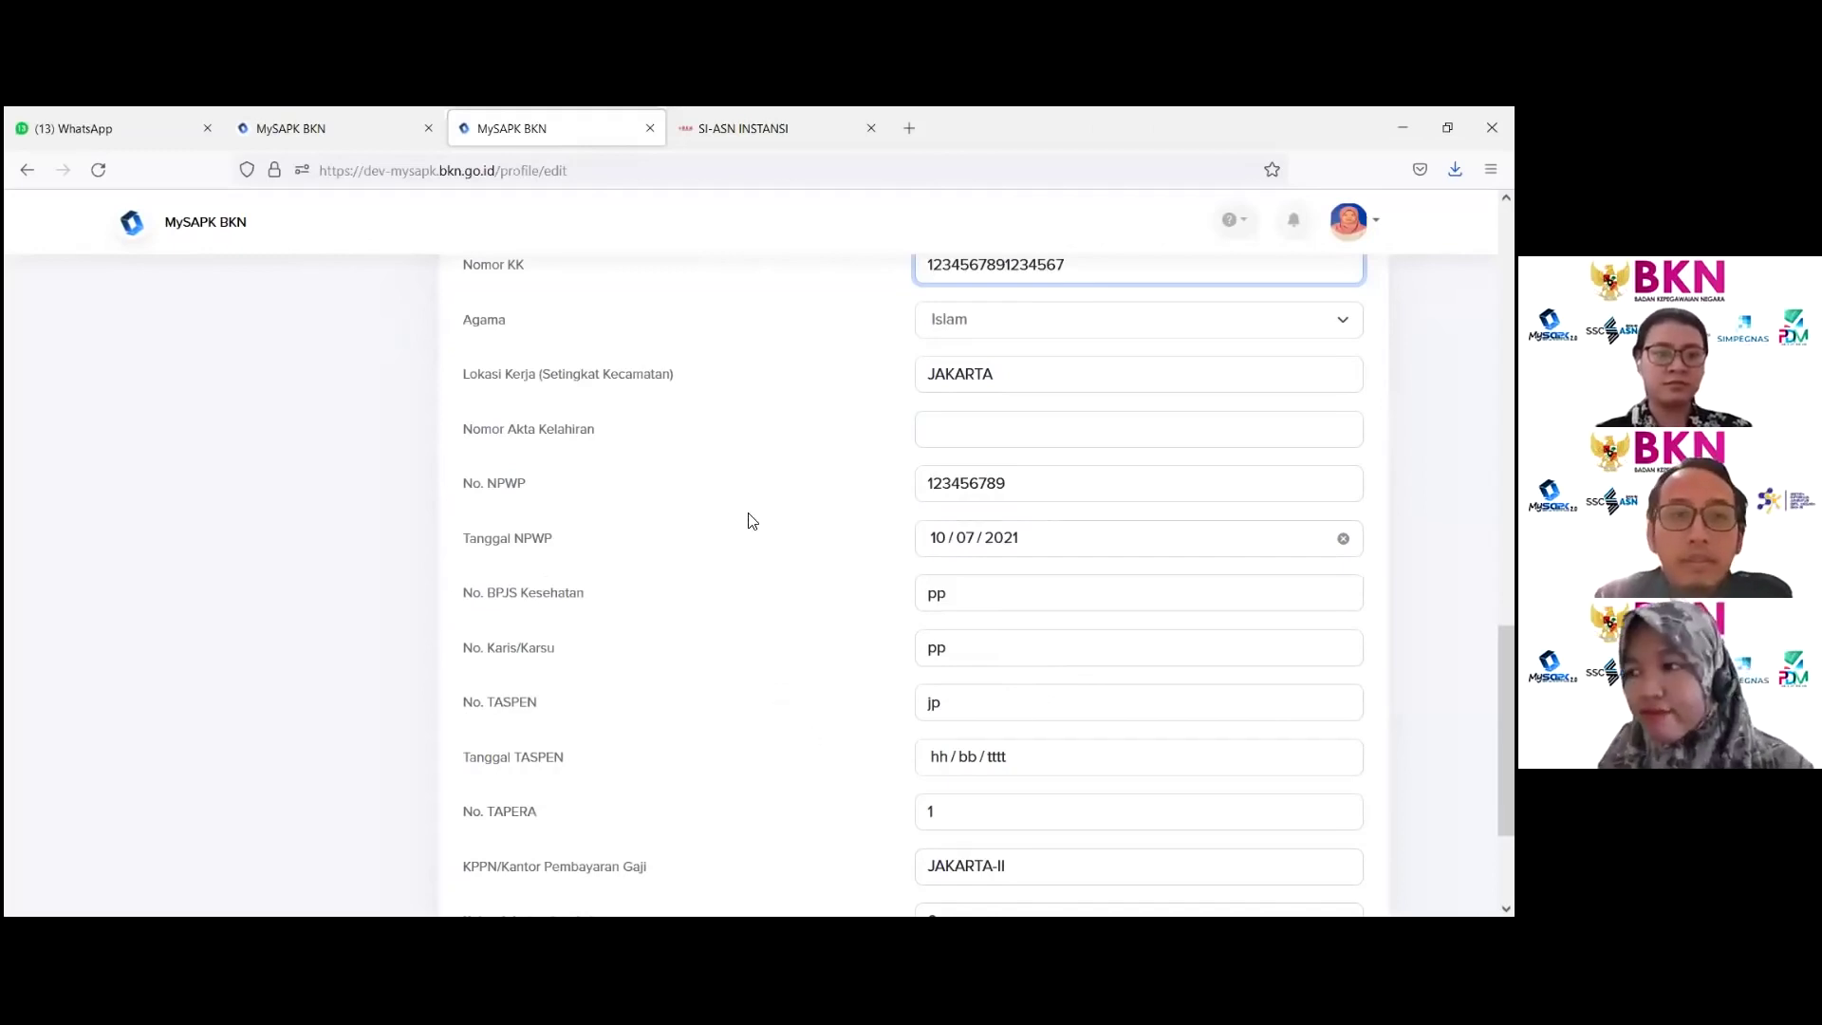
scroll(721, 527, up, 3)
scroll(695, 529, up, 2)
scroll(692, 569, down, 6)
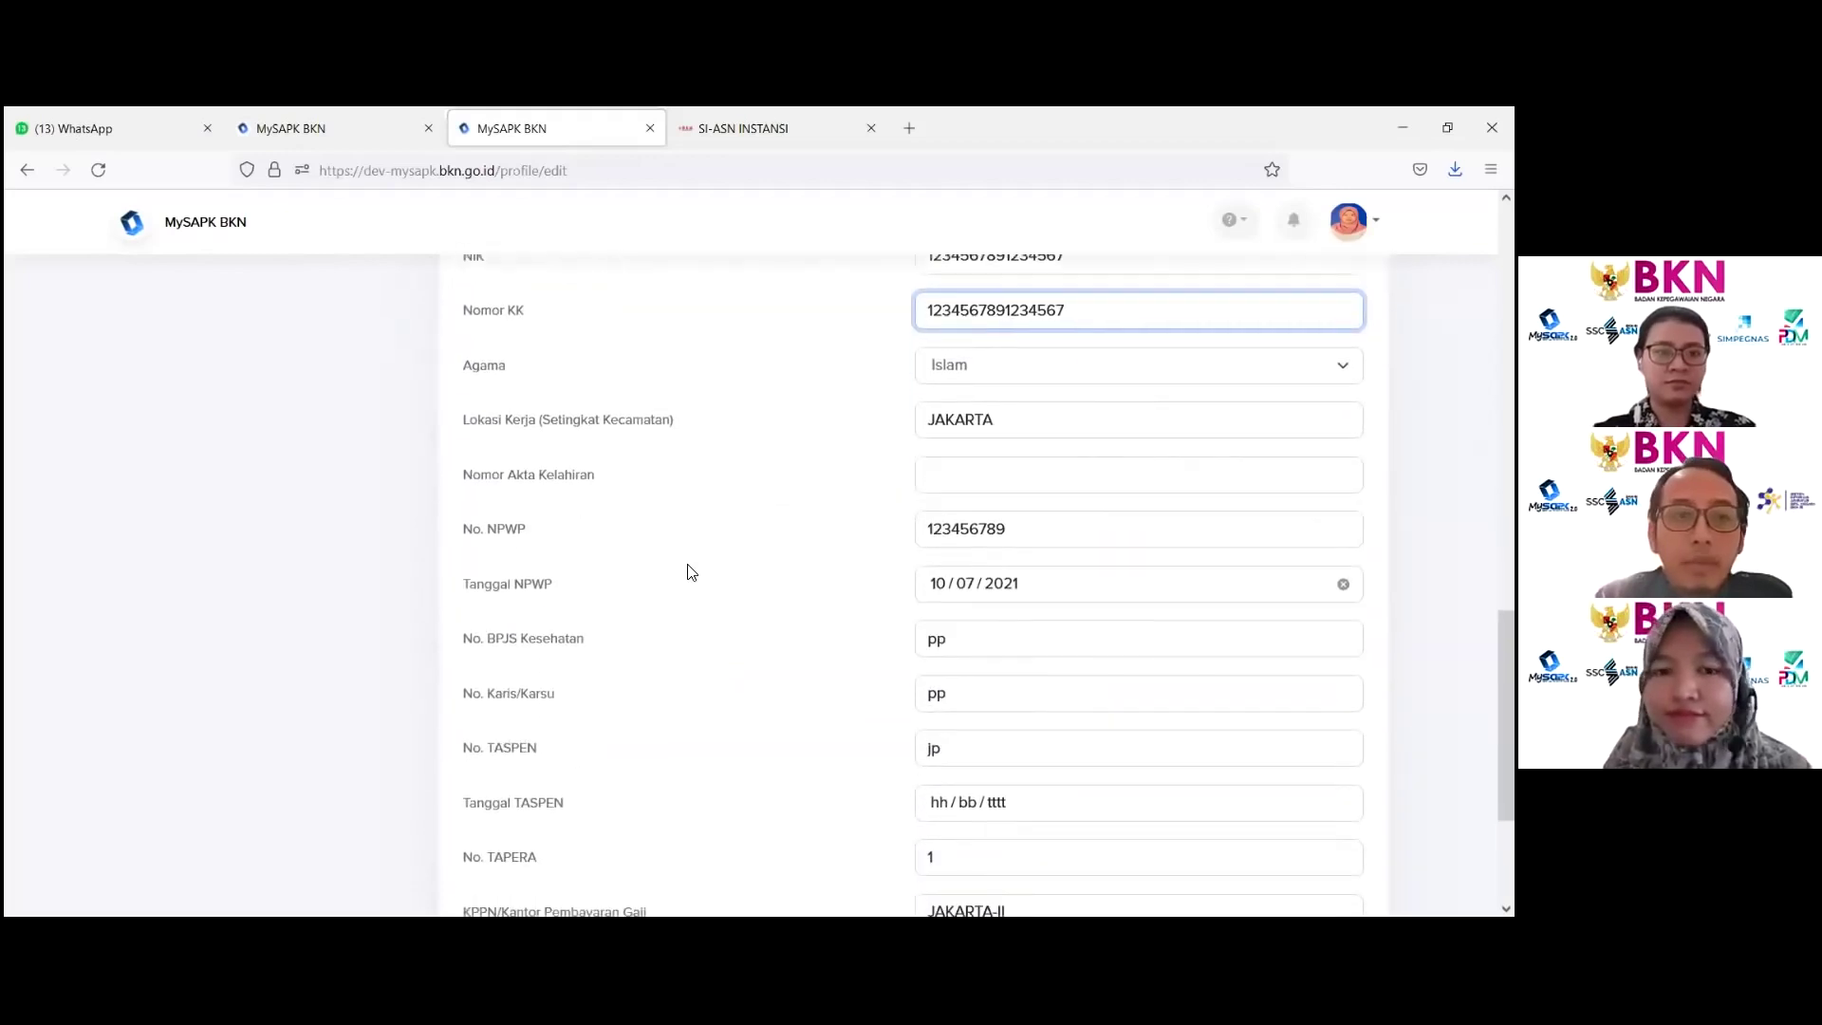
double_click(519, 379)
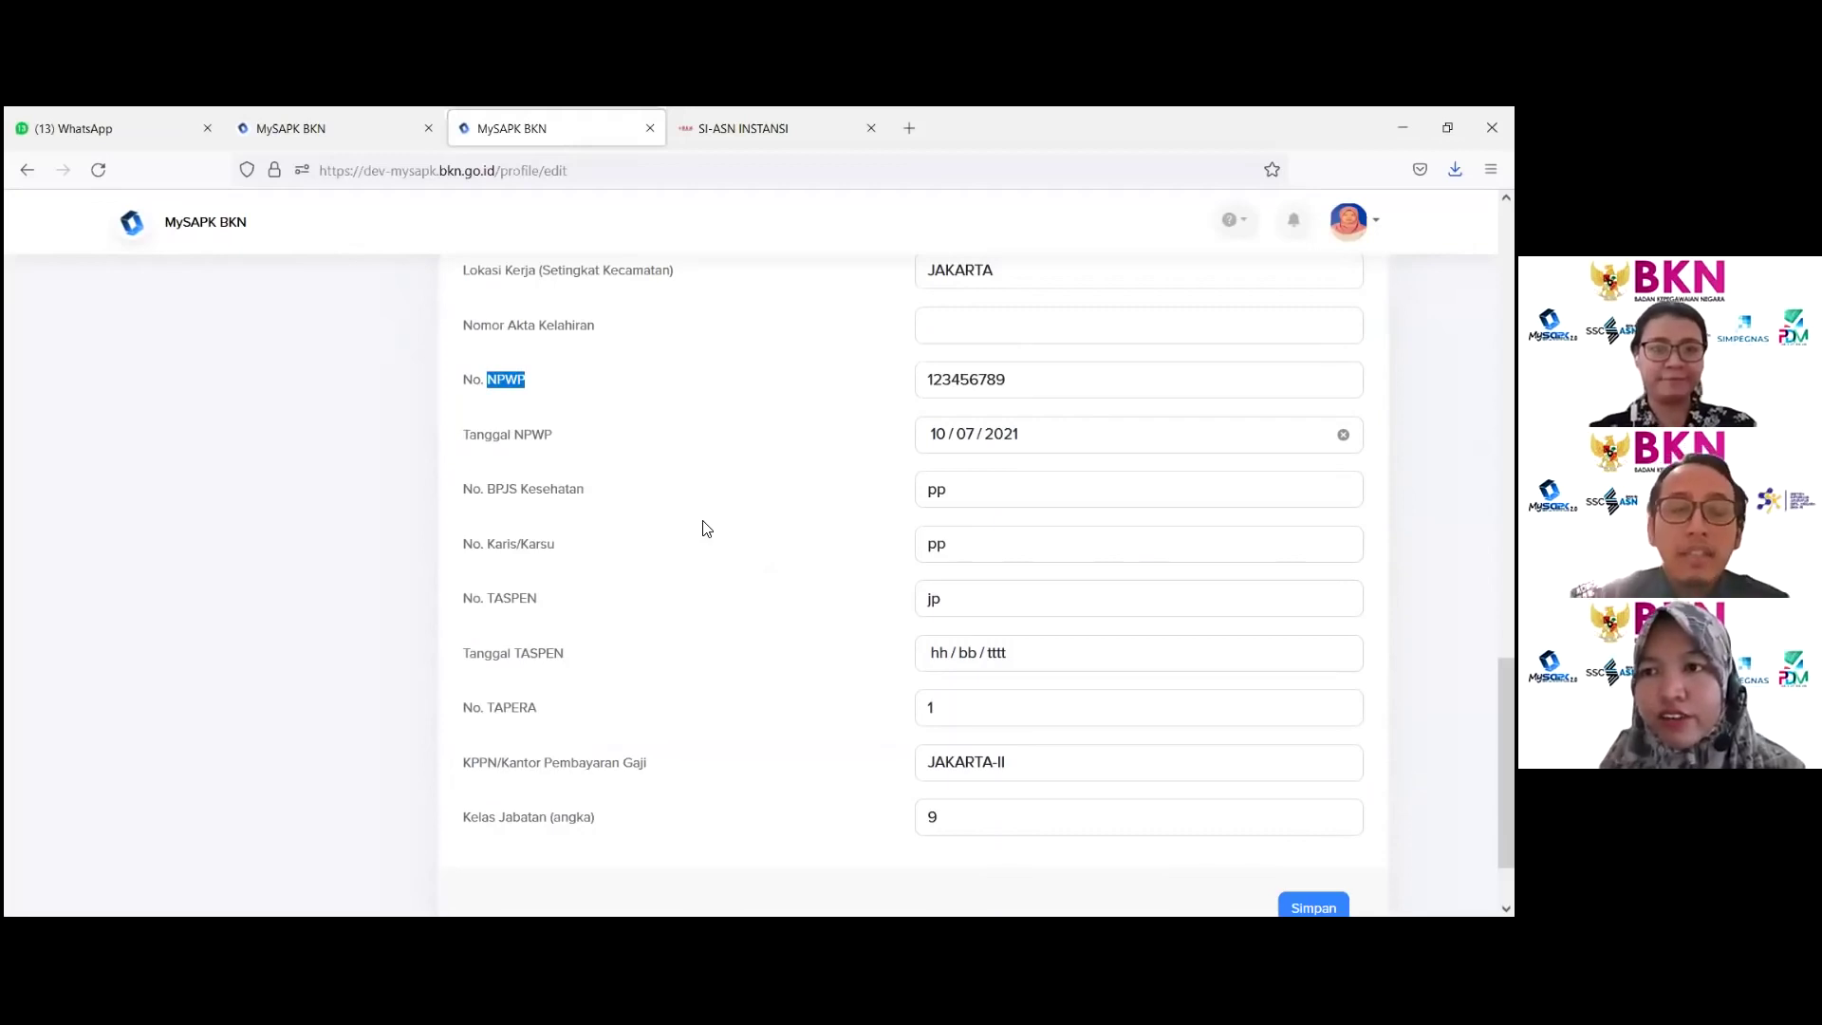
scroll(707, 528, up, 3)
scroll(699, 542, up, 5)
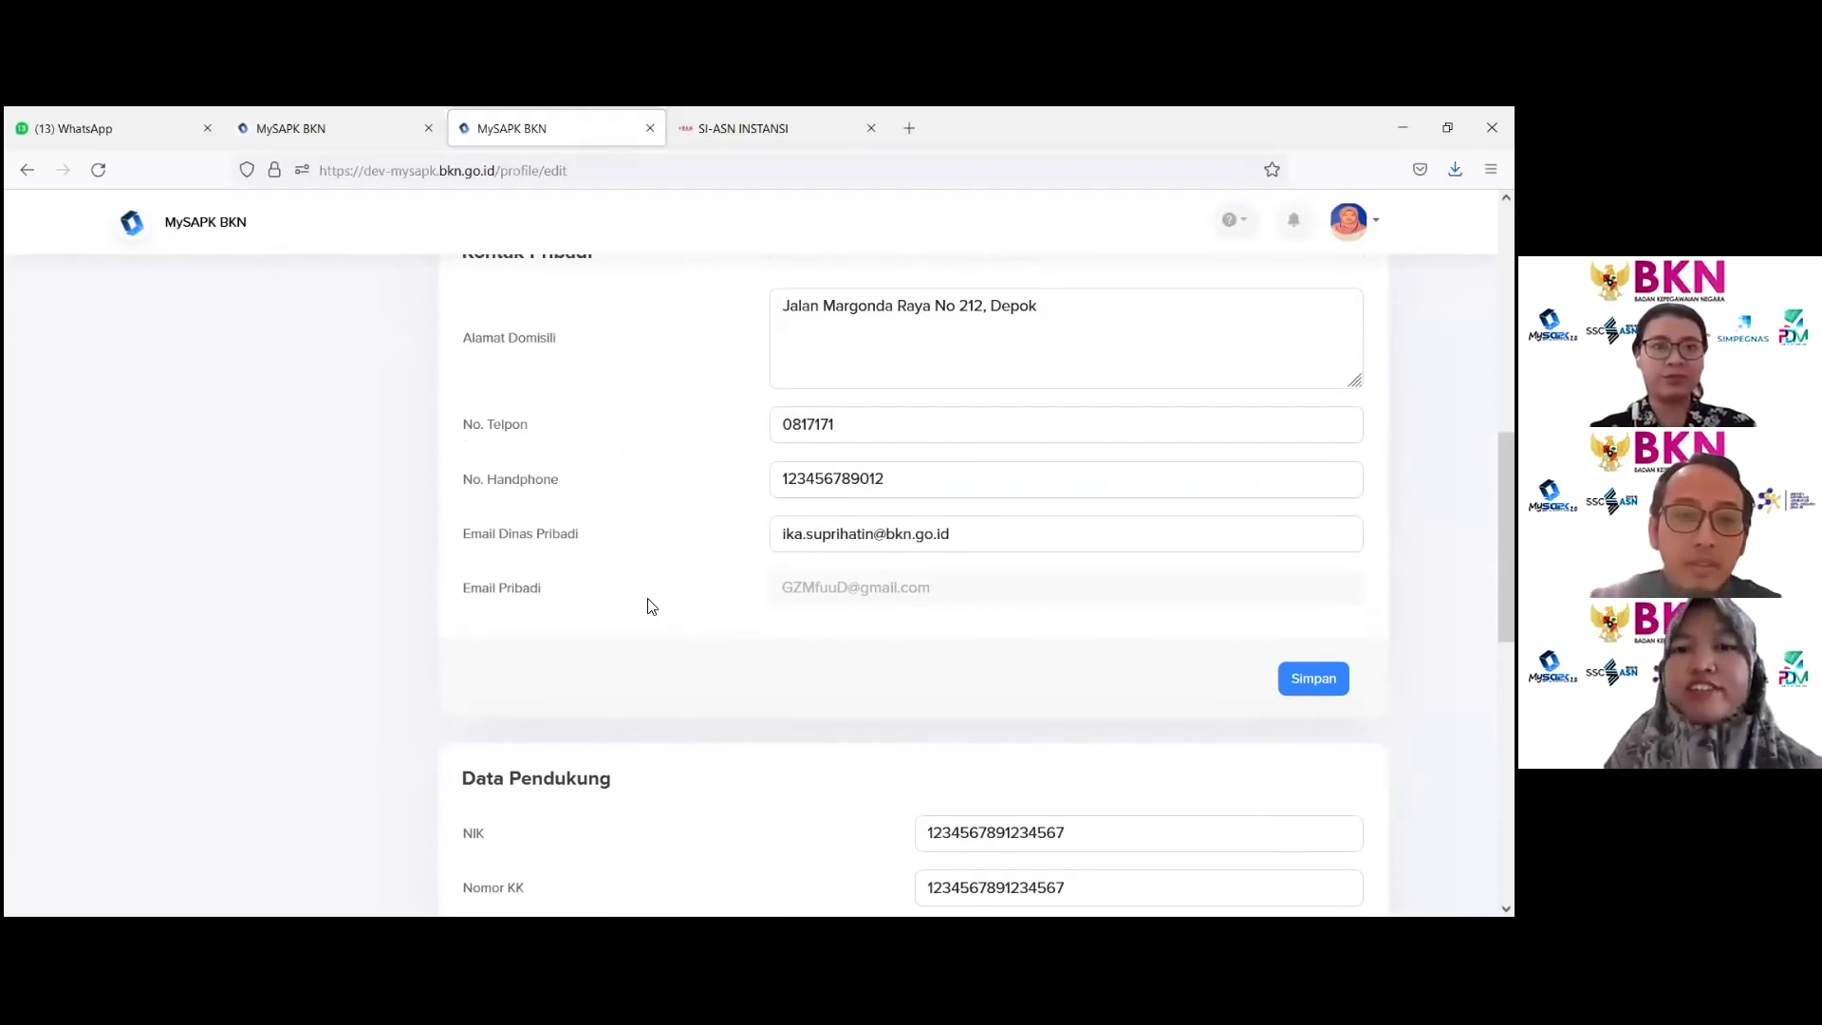
scroll(598, 784, up, 8)
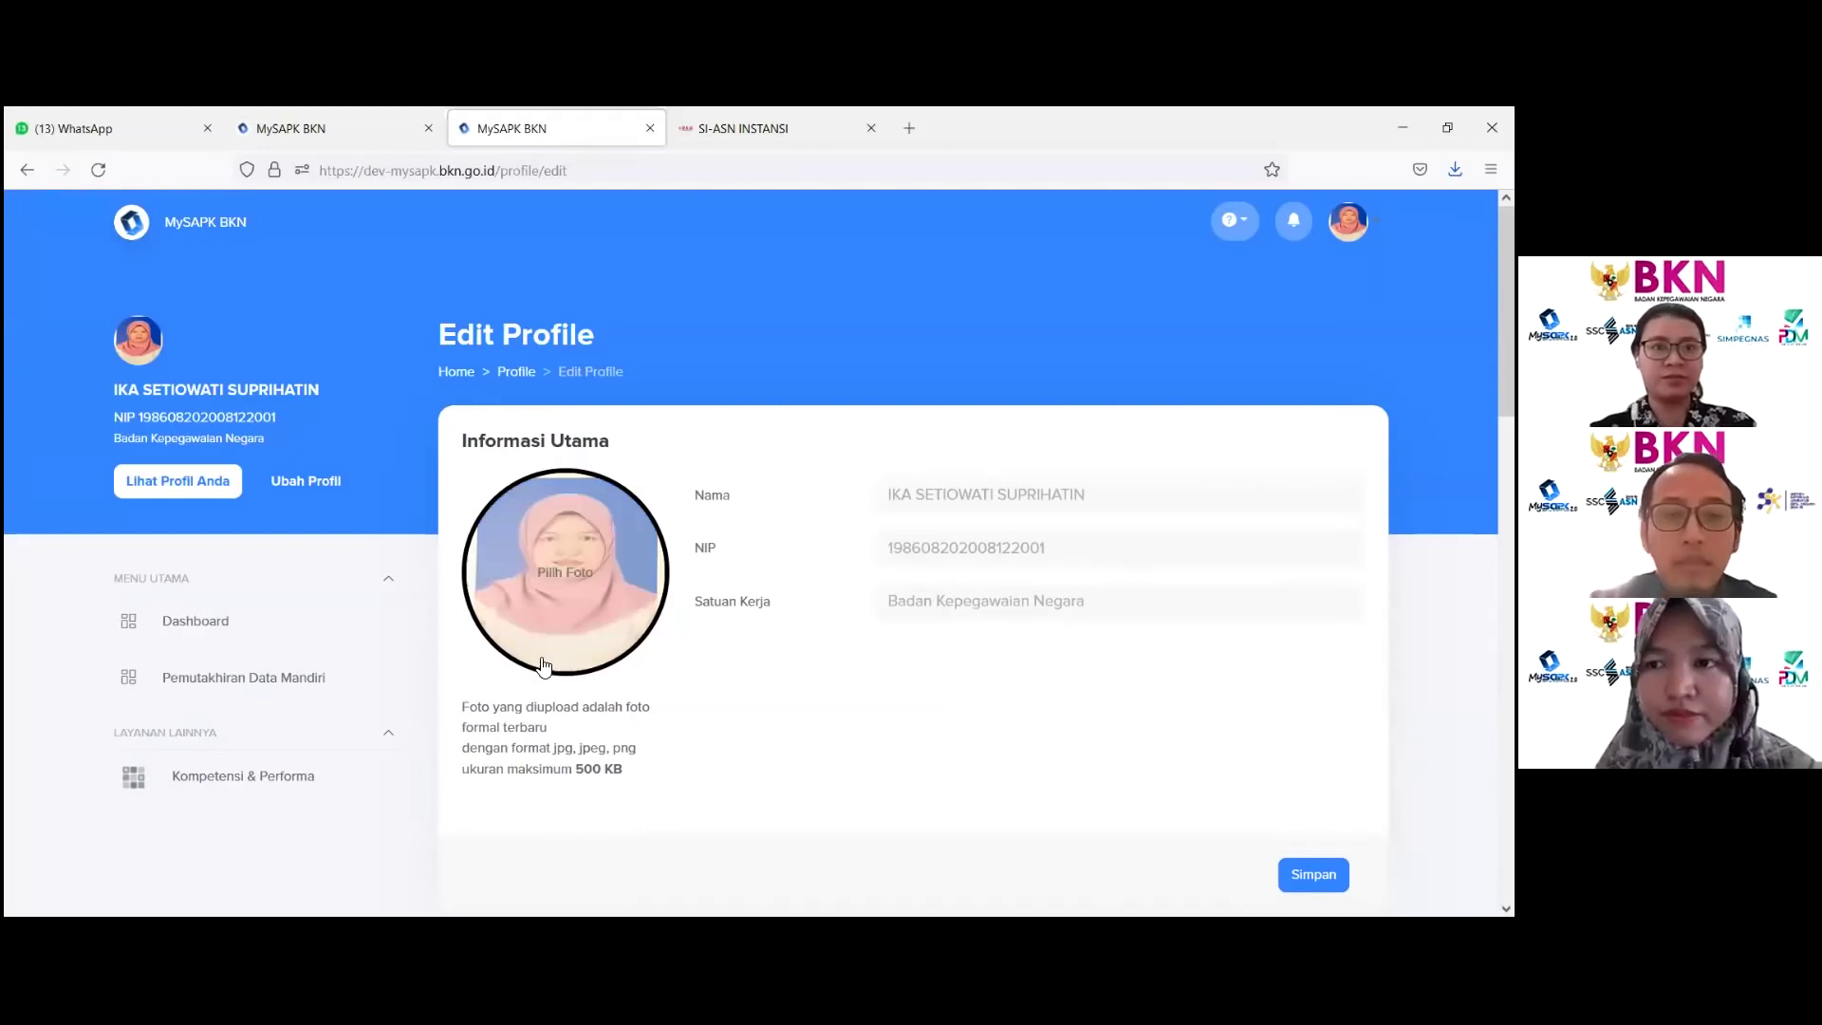
scroll(735, 712, down, 10)
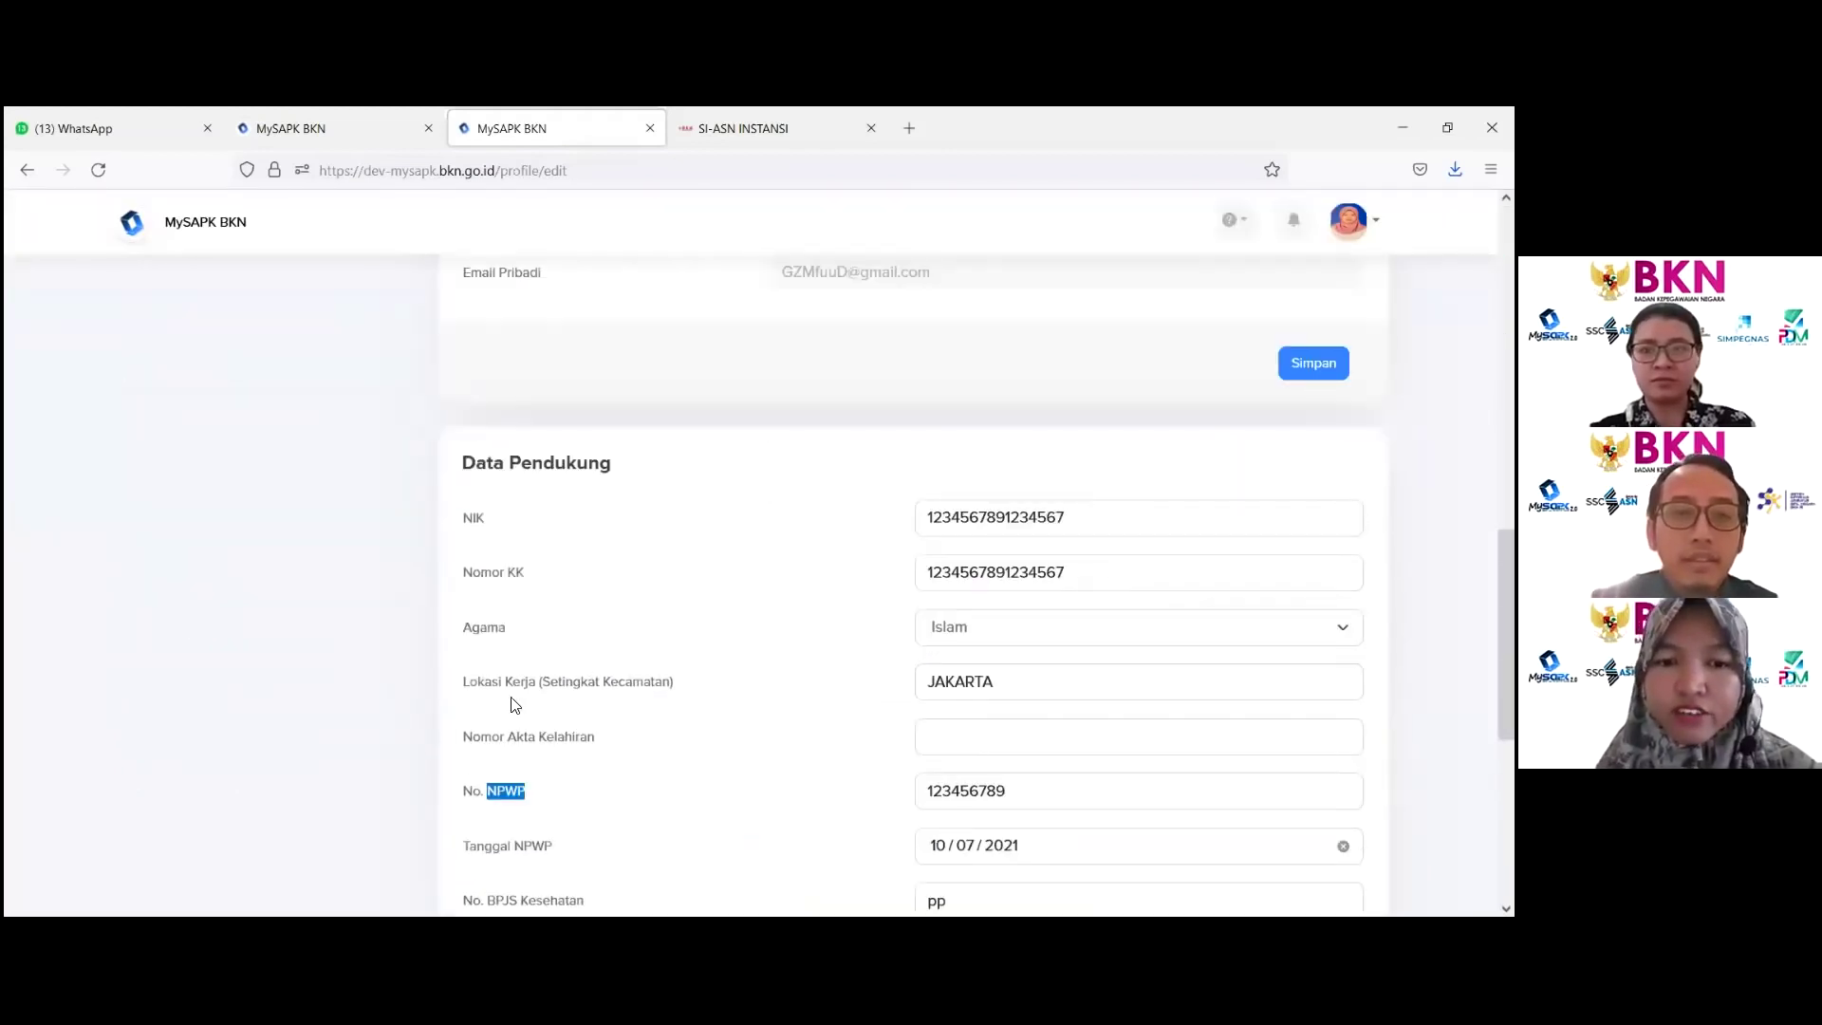
click(501, 710)
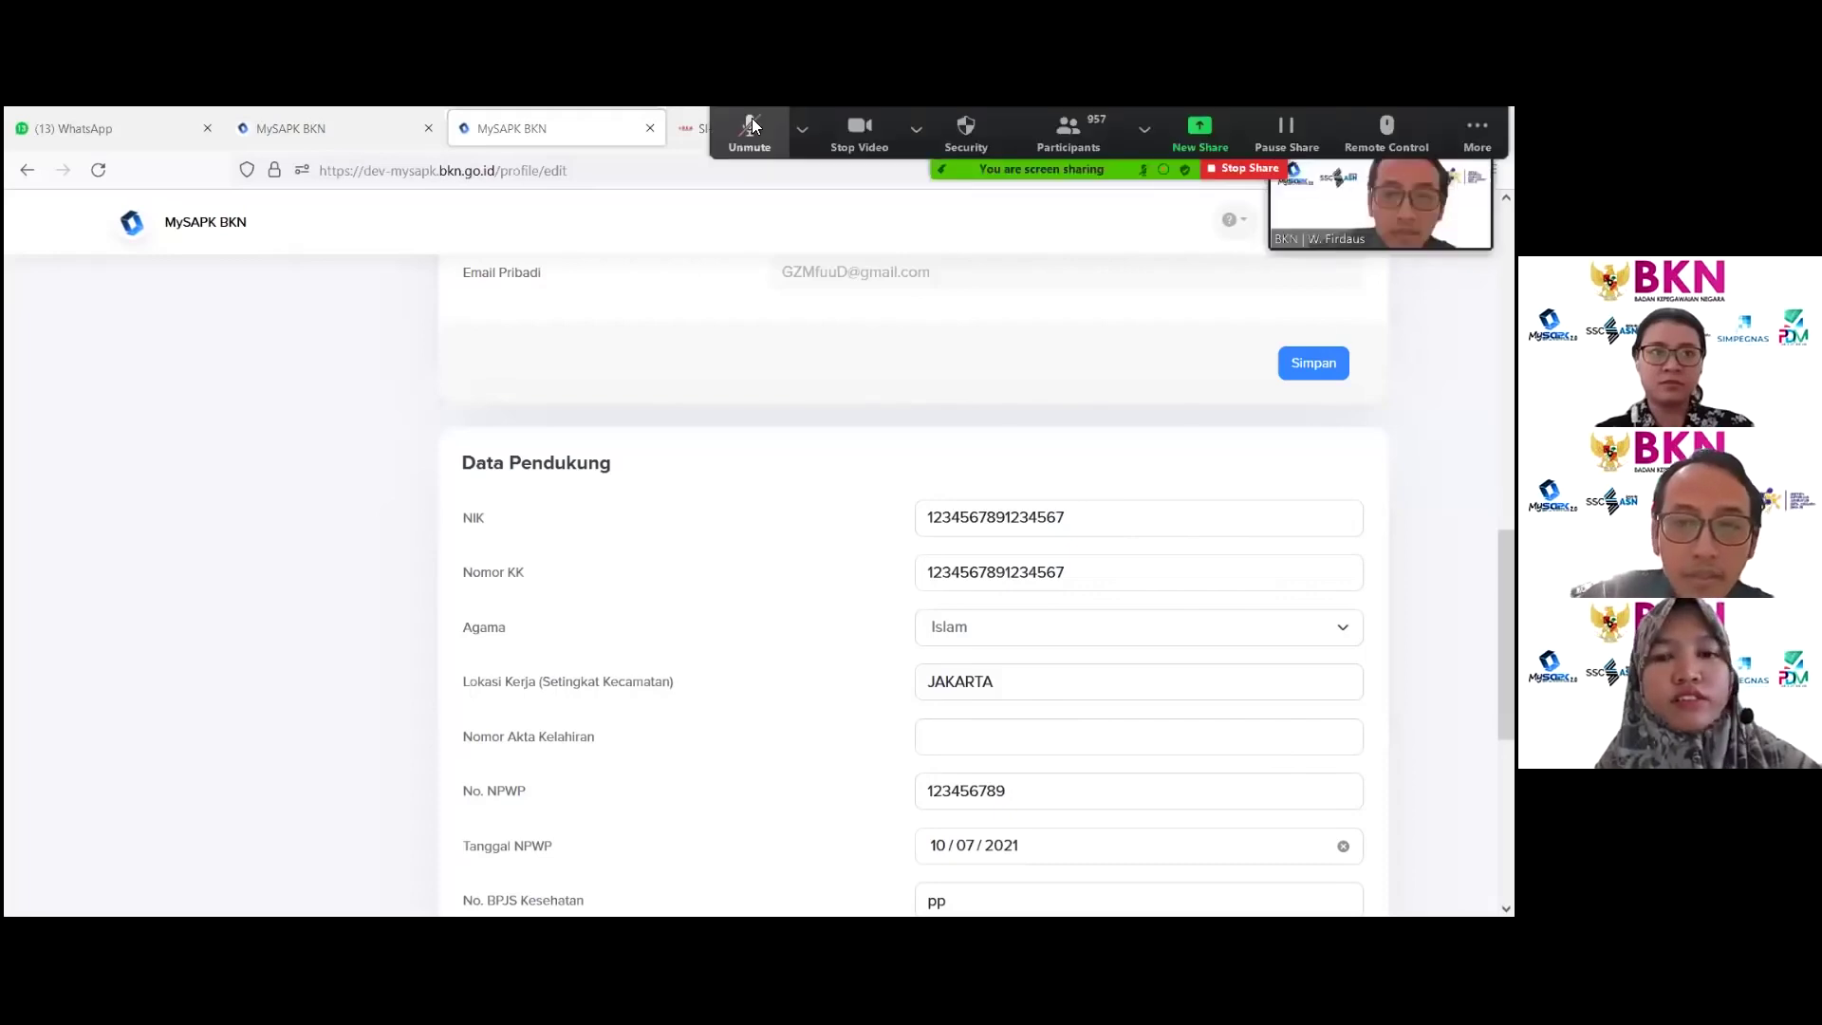
double_click(484, 679)
triple_click(481, 685)
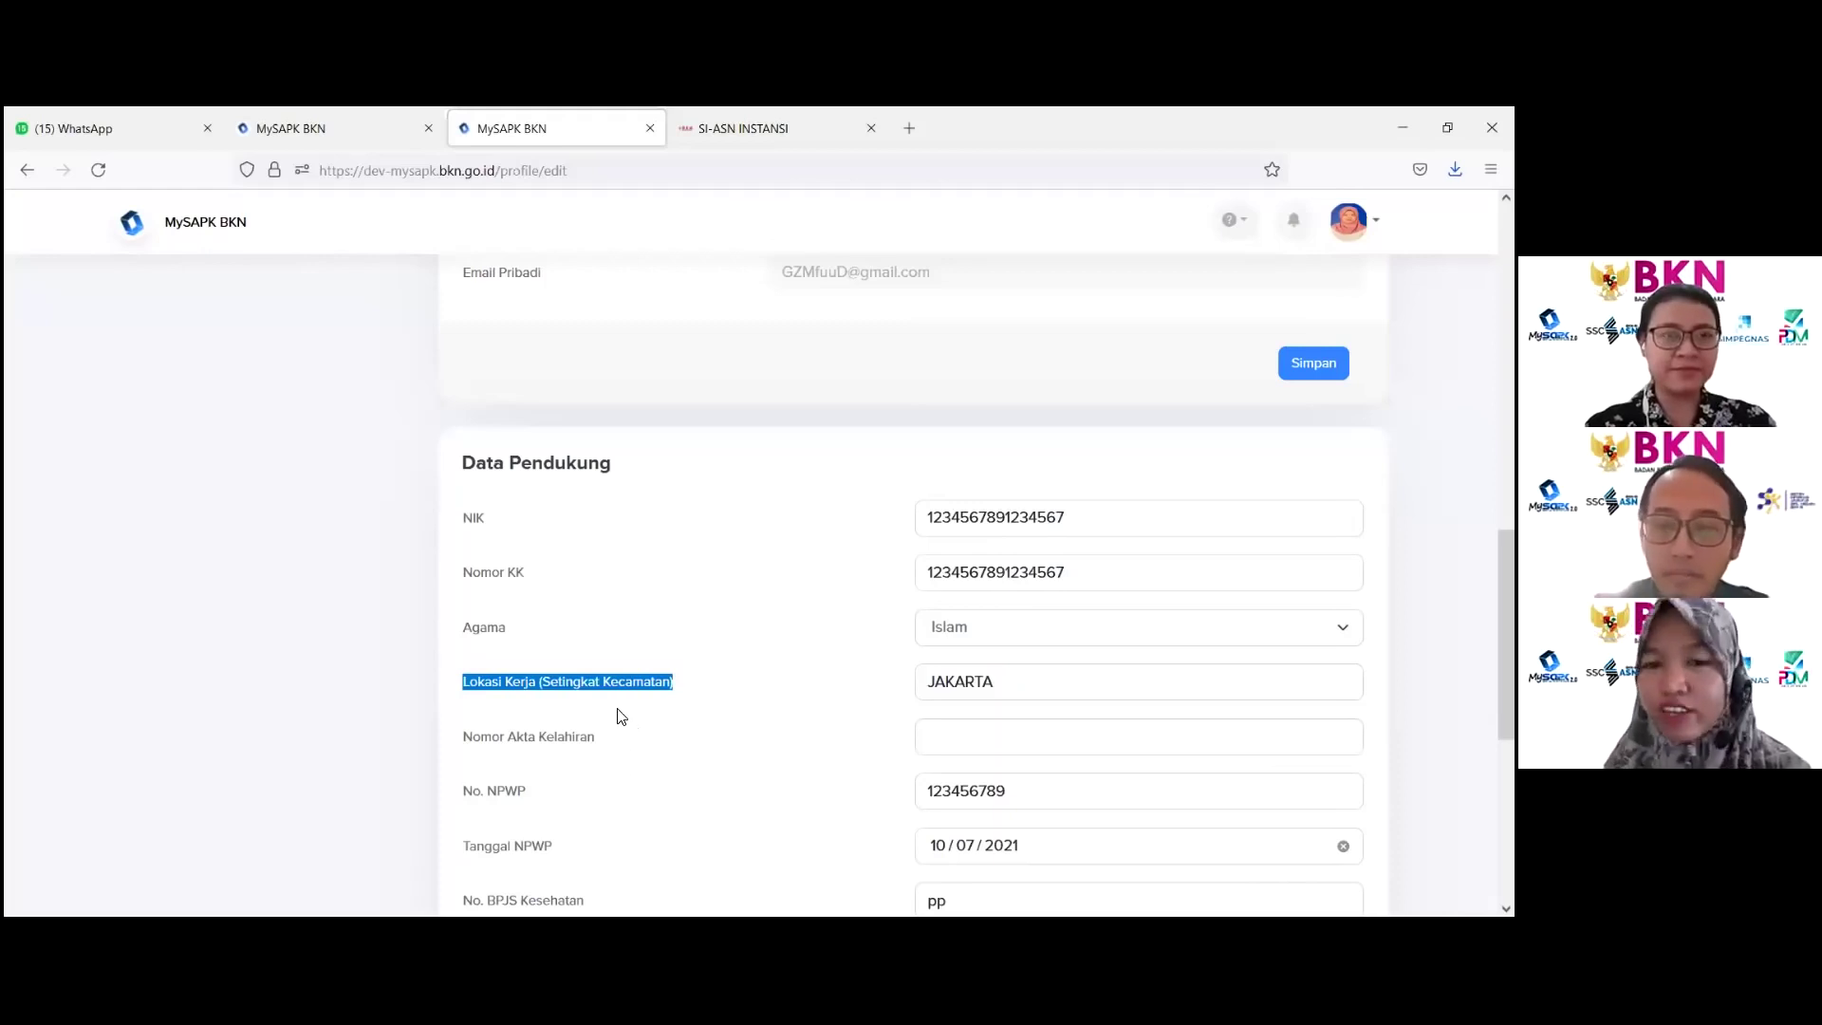
double_click(594, 670)
scroll(594, 670, up, 10)
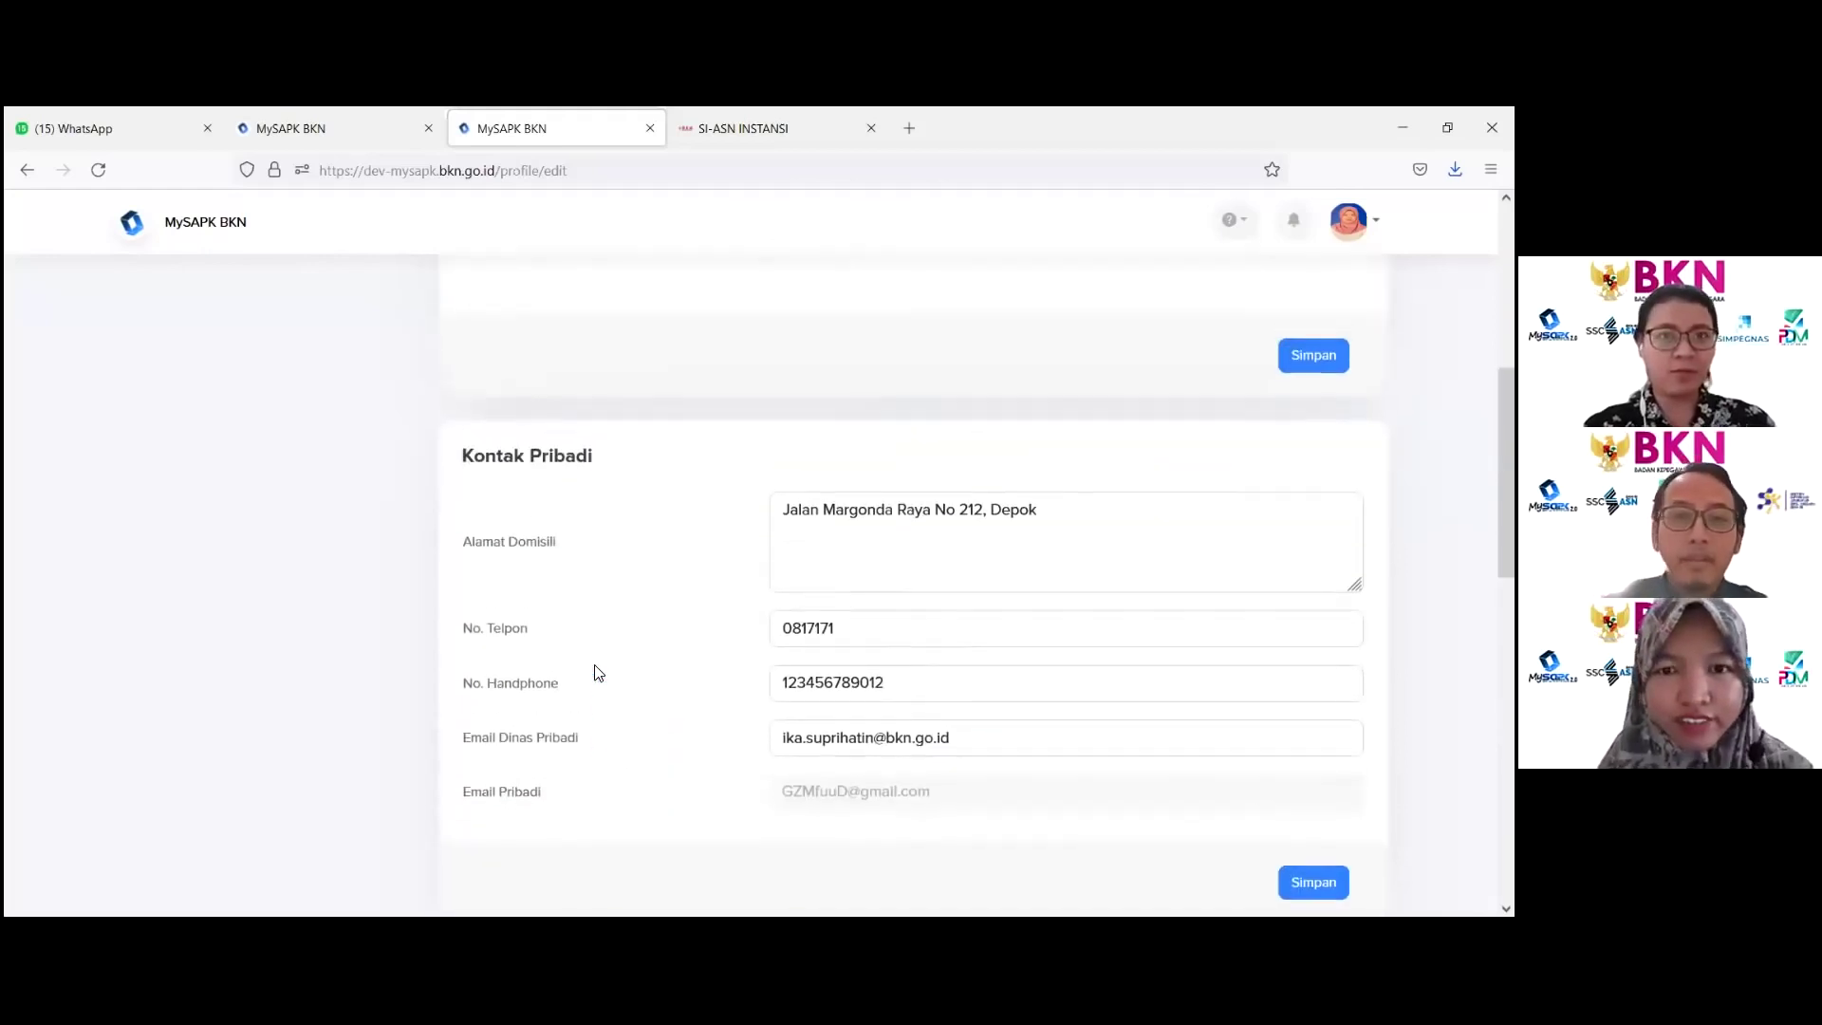
Step: Return Home and open Lengkapi Data Mandiri to see the update category grid
click(457, 372)
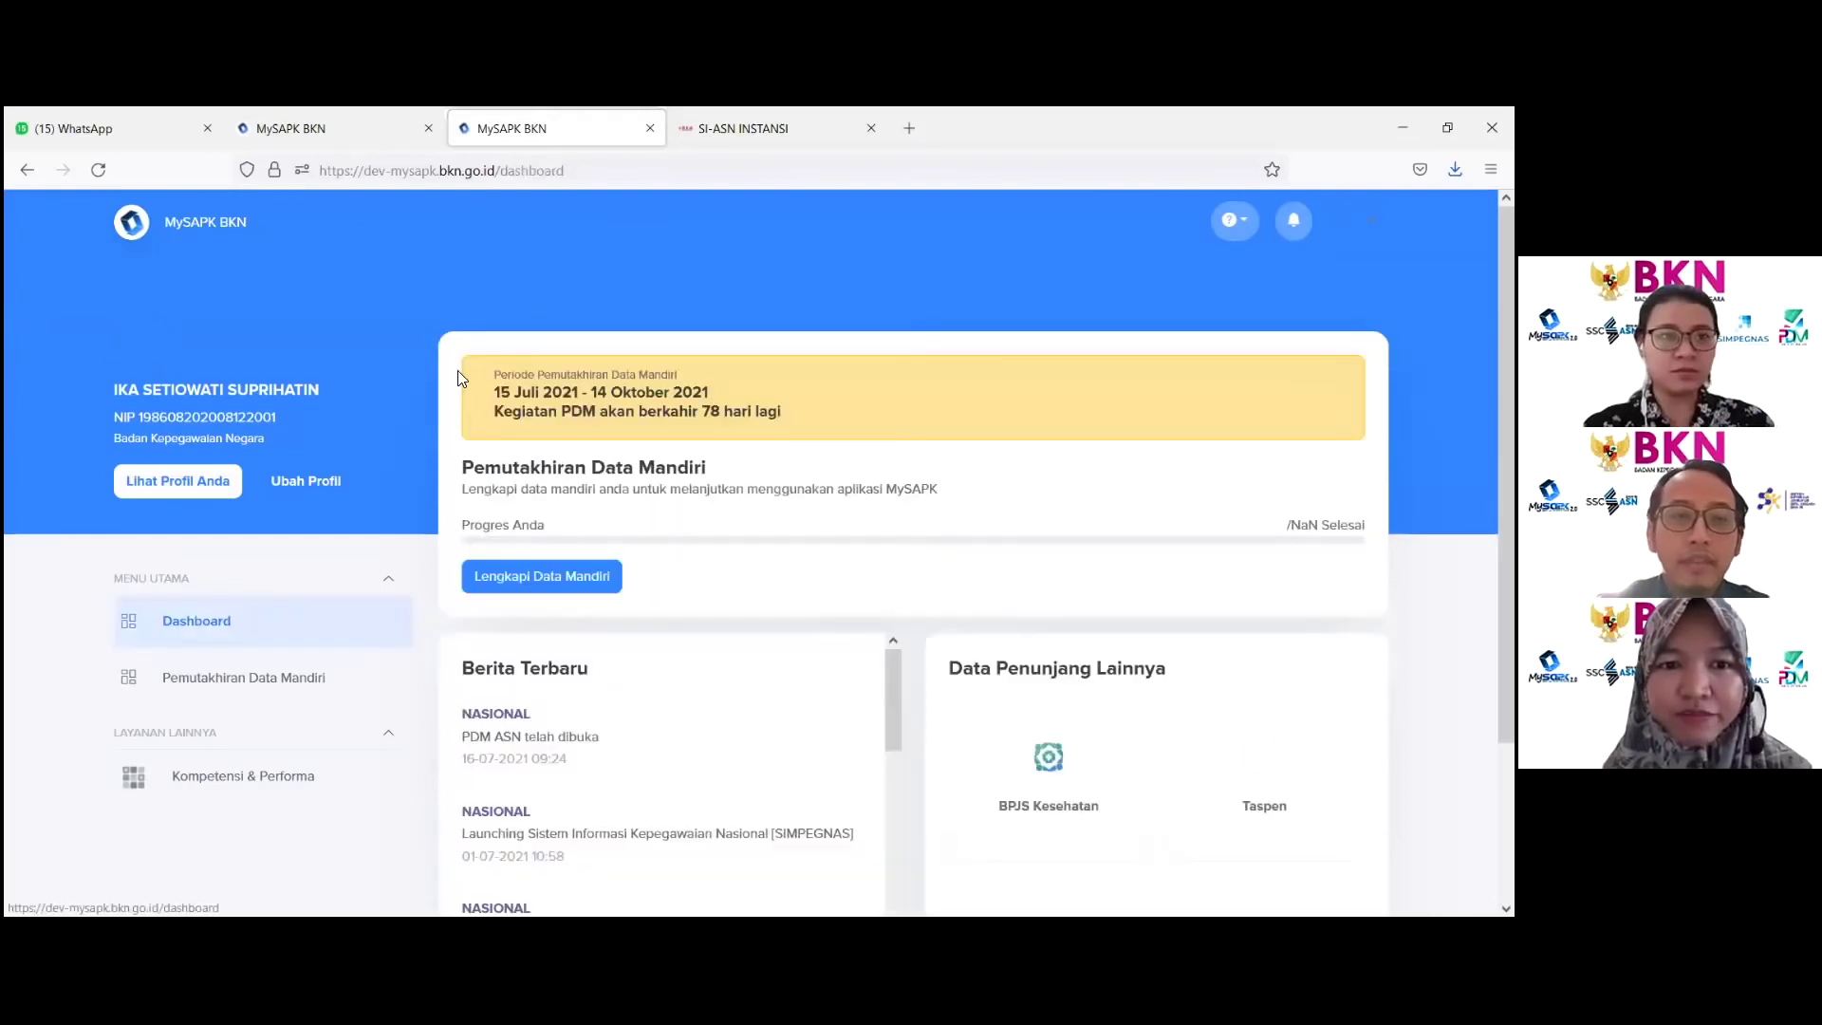
click(577, 578)
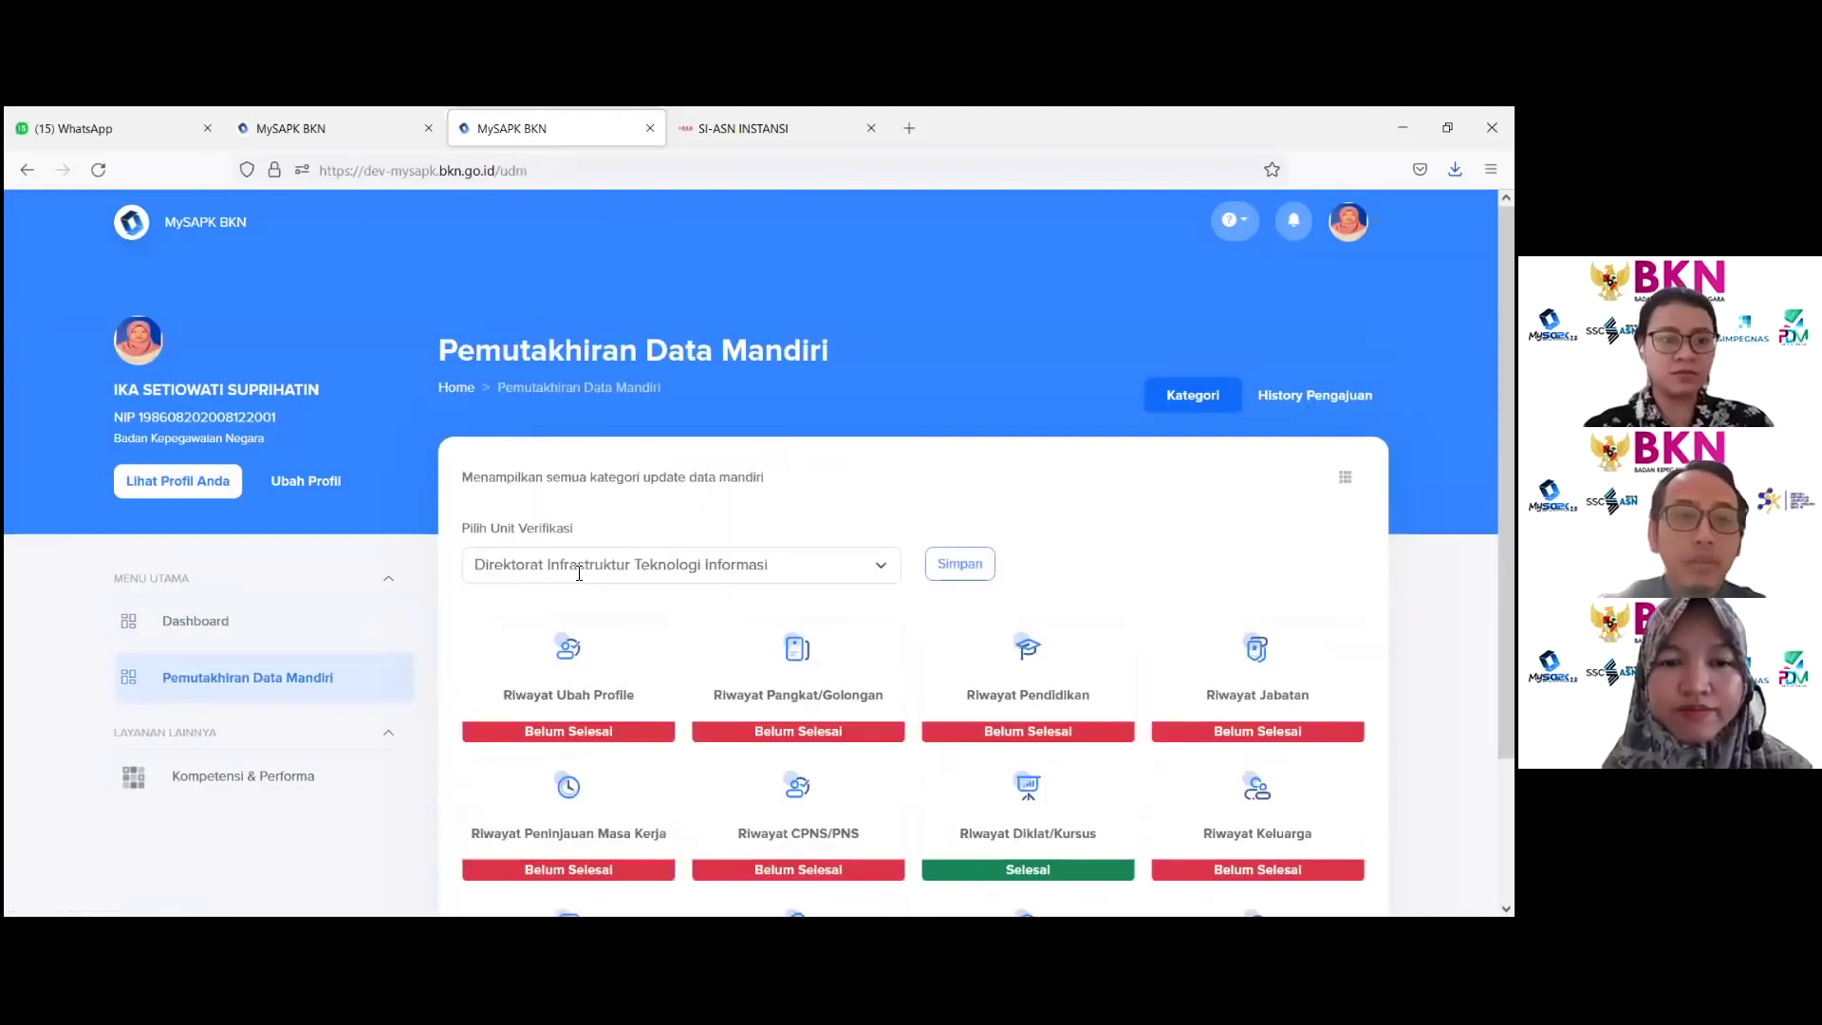
scroll(470, 531, down, 3)
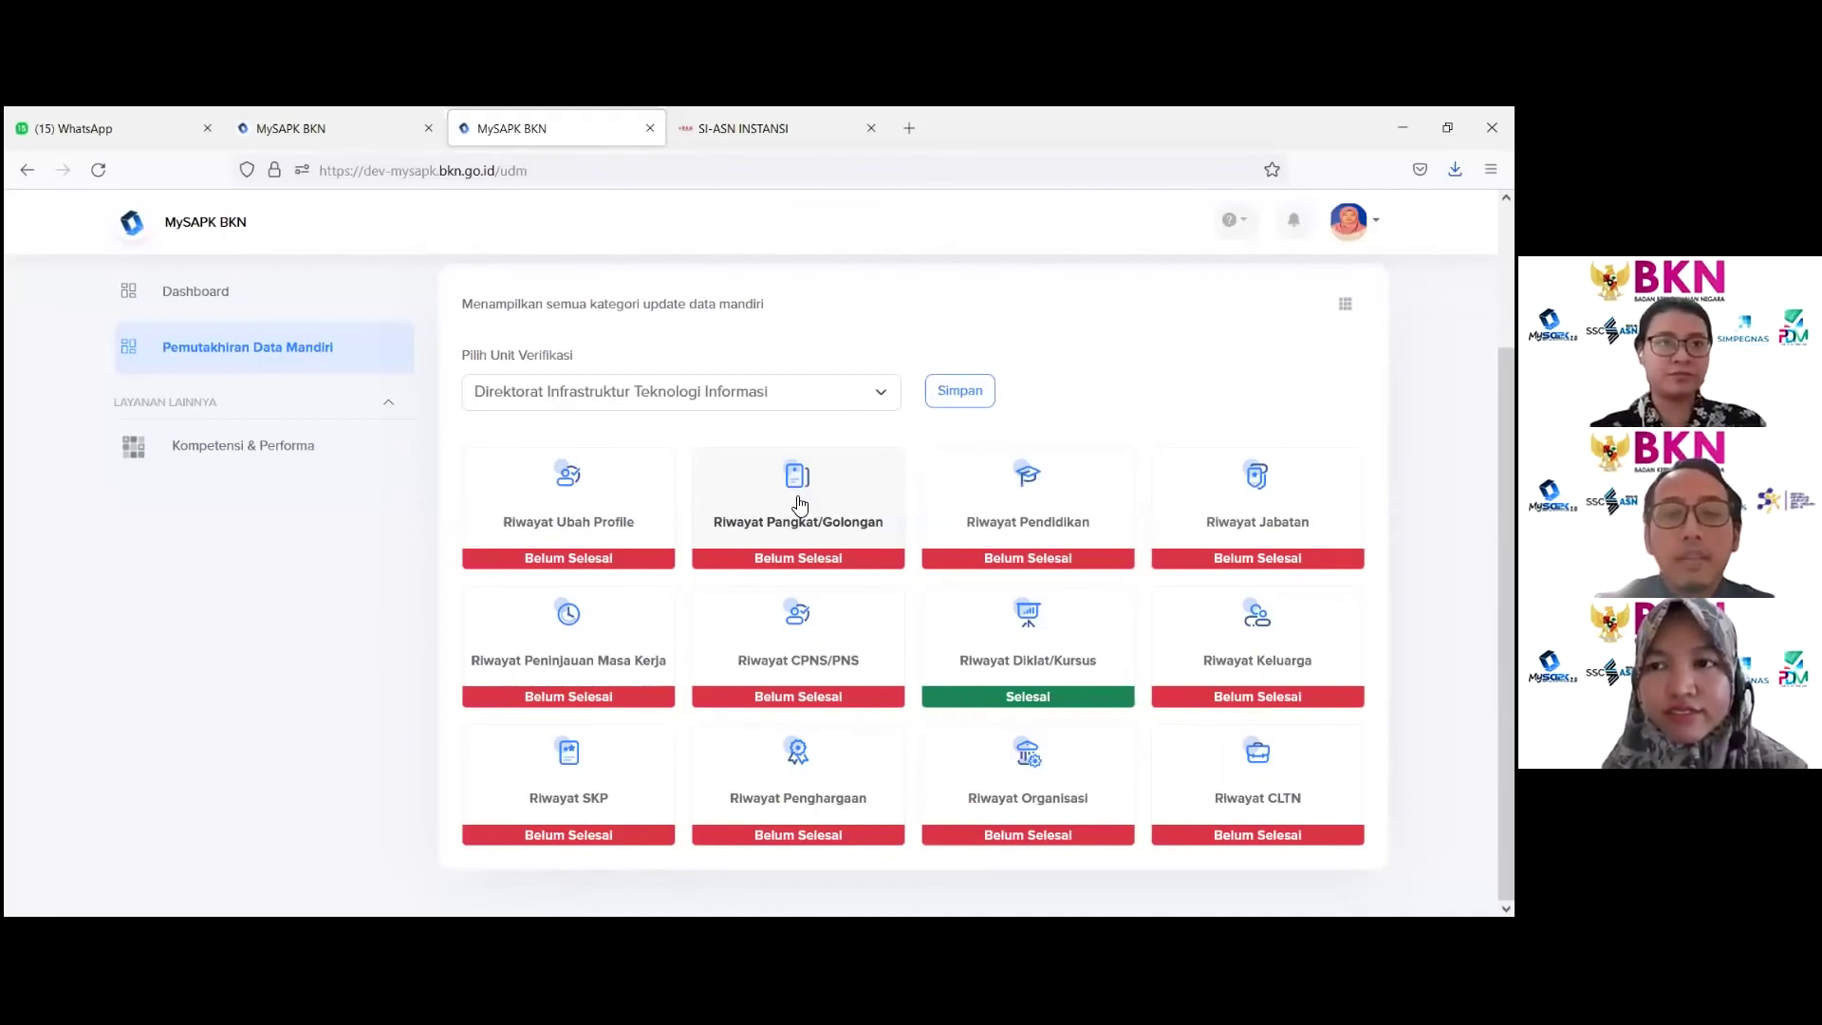
Step: Open the Riwayat Pangkat/Golongan card to view the four rank records
click(798, 502)
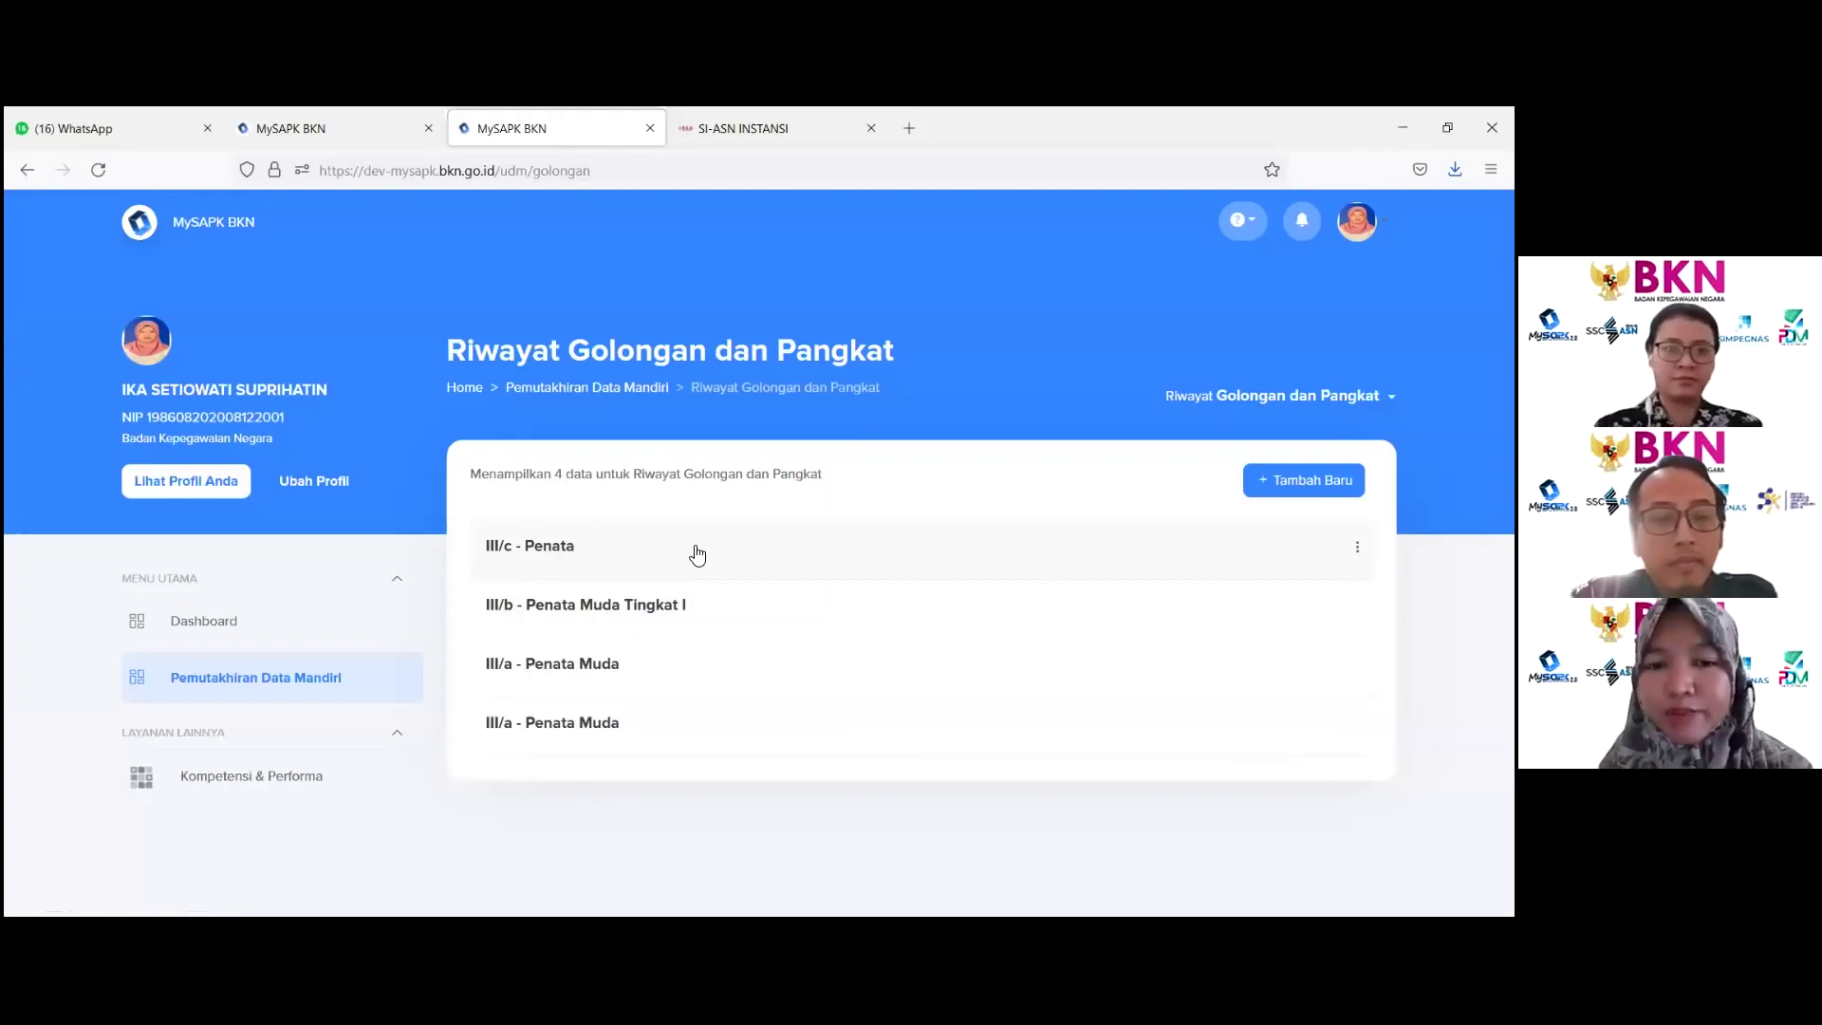
Step: Choose Ubah Data for the III/c - Penata record and continue past the prefilled form
click(1357, 546)
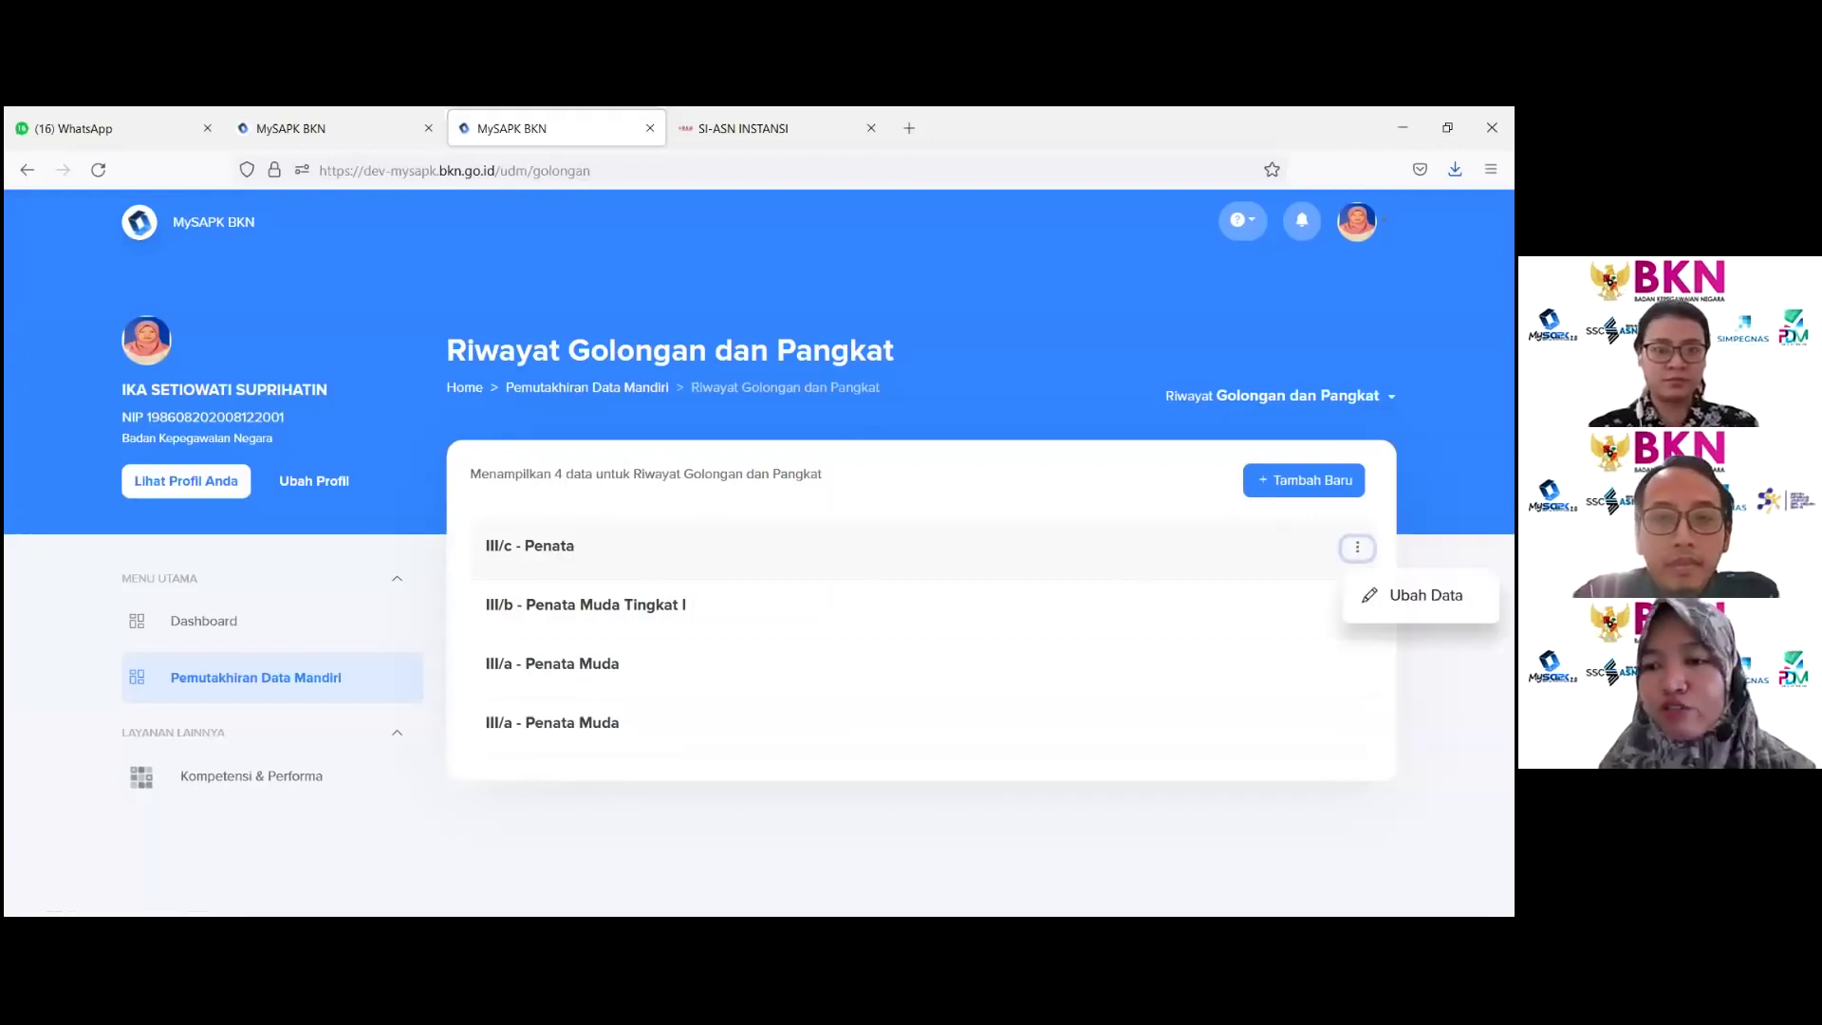
click(1395, 594)
scroll(917, 576, down, 2)
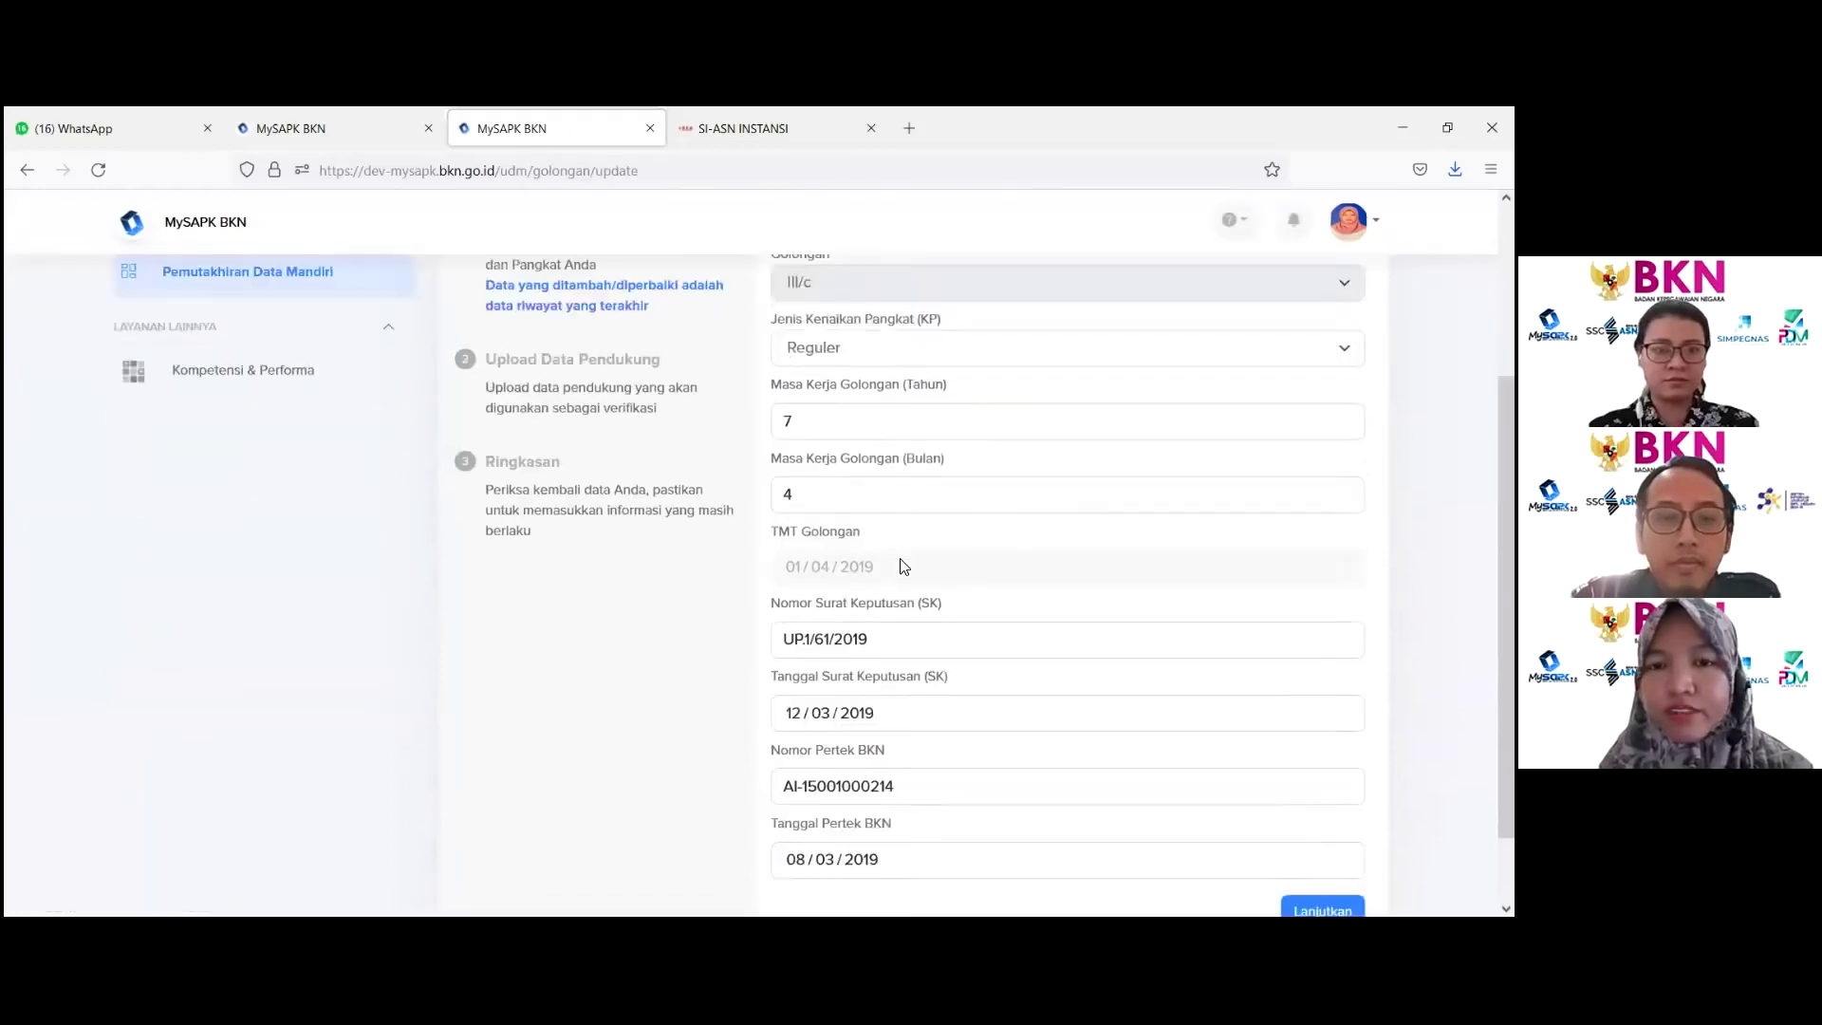
scroll(917, 576, up, 4)
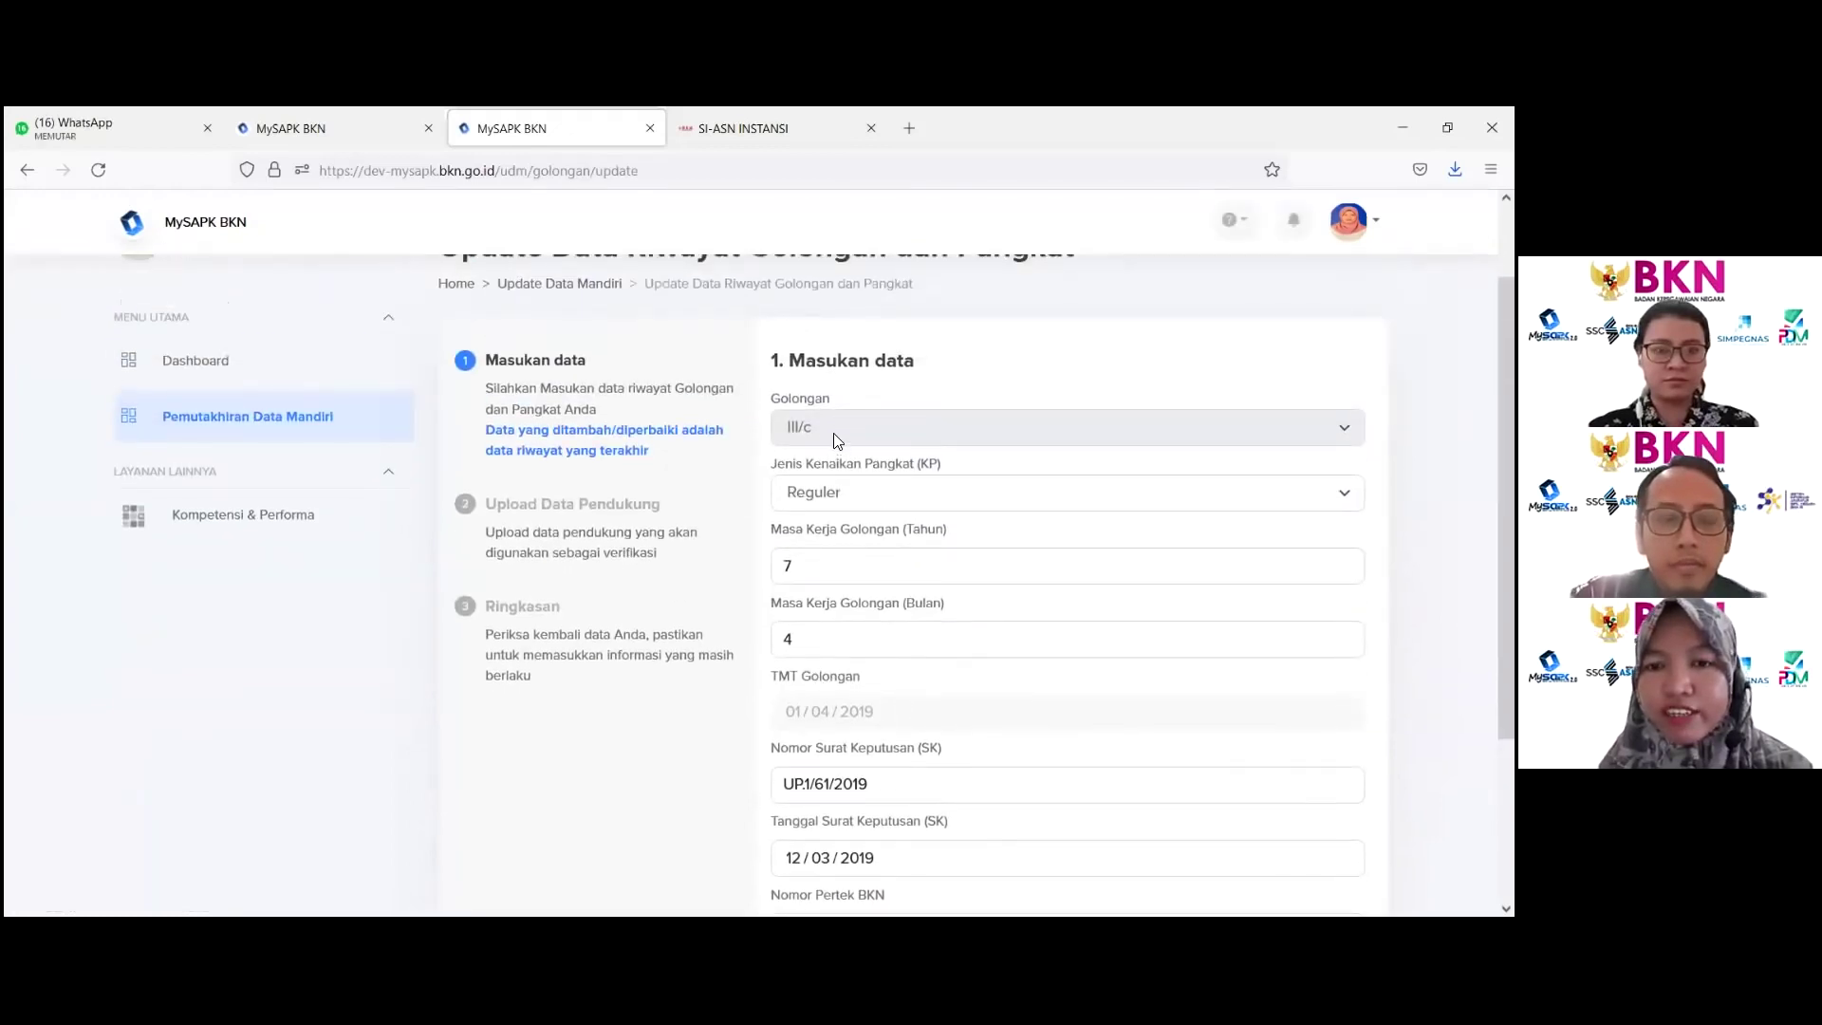
scroll(833, 431, down, 3)
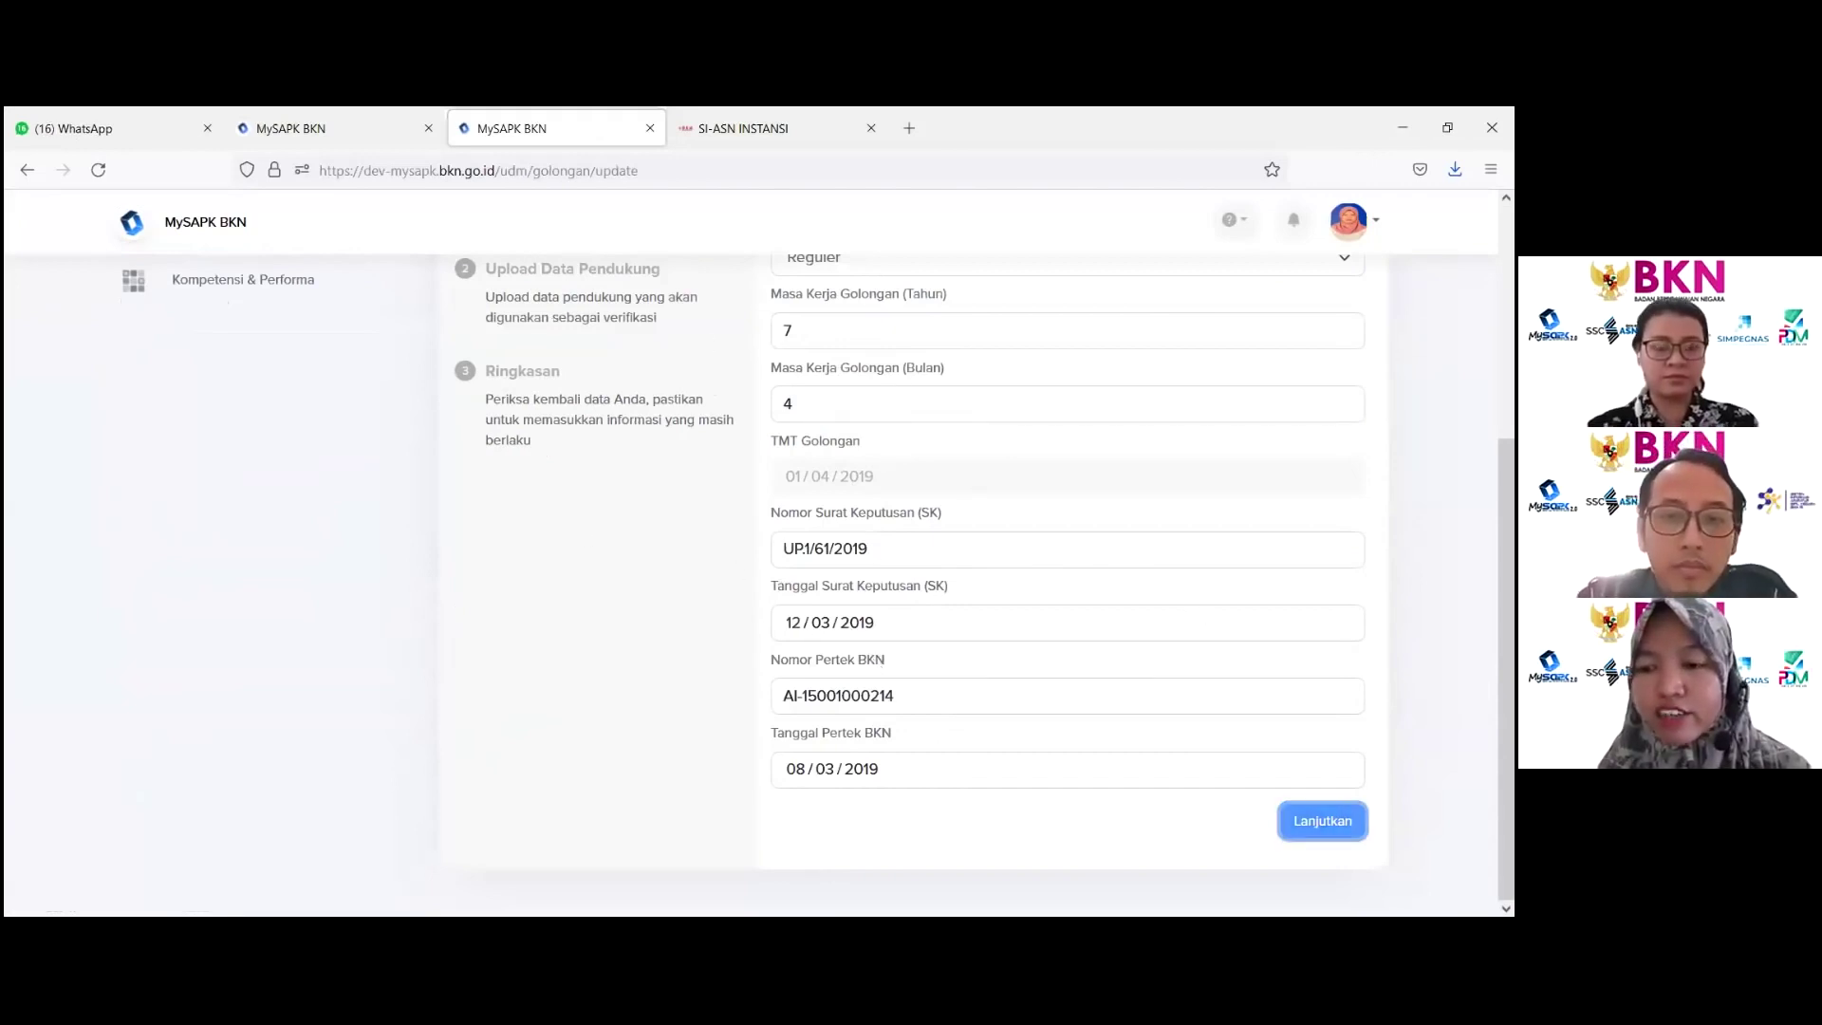
click(1321, 821)
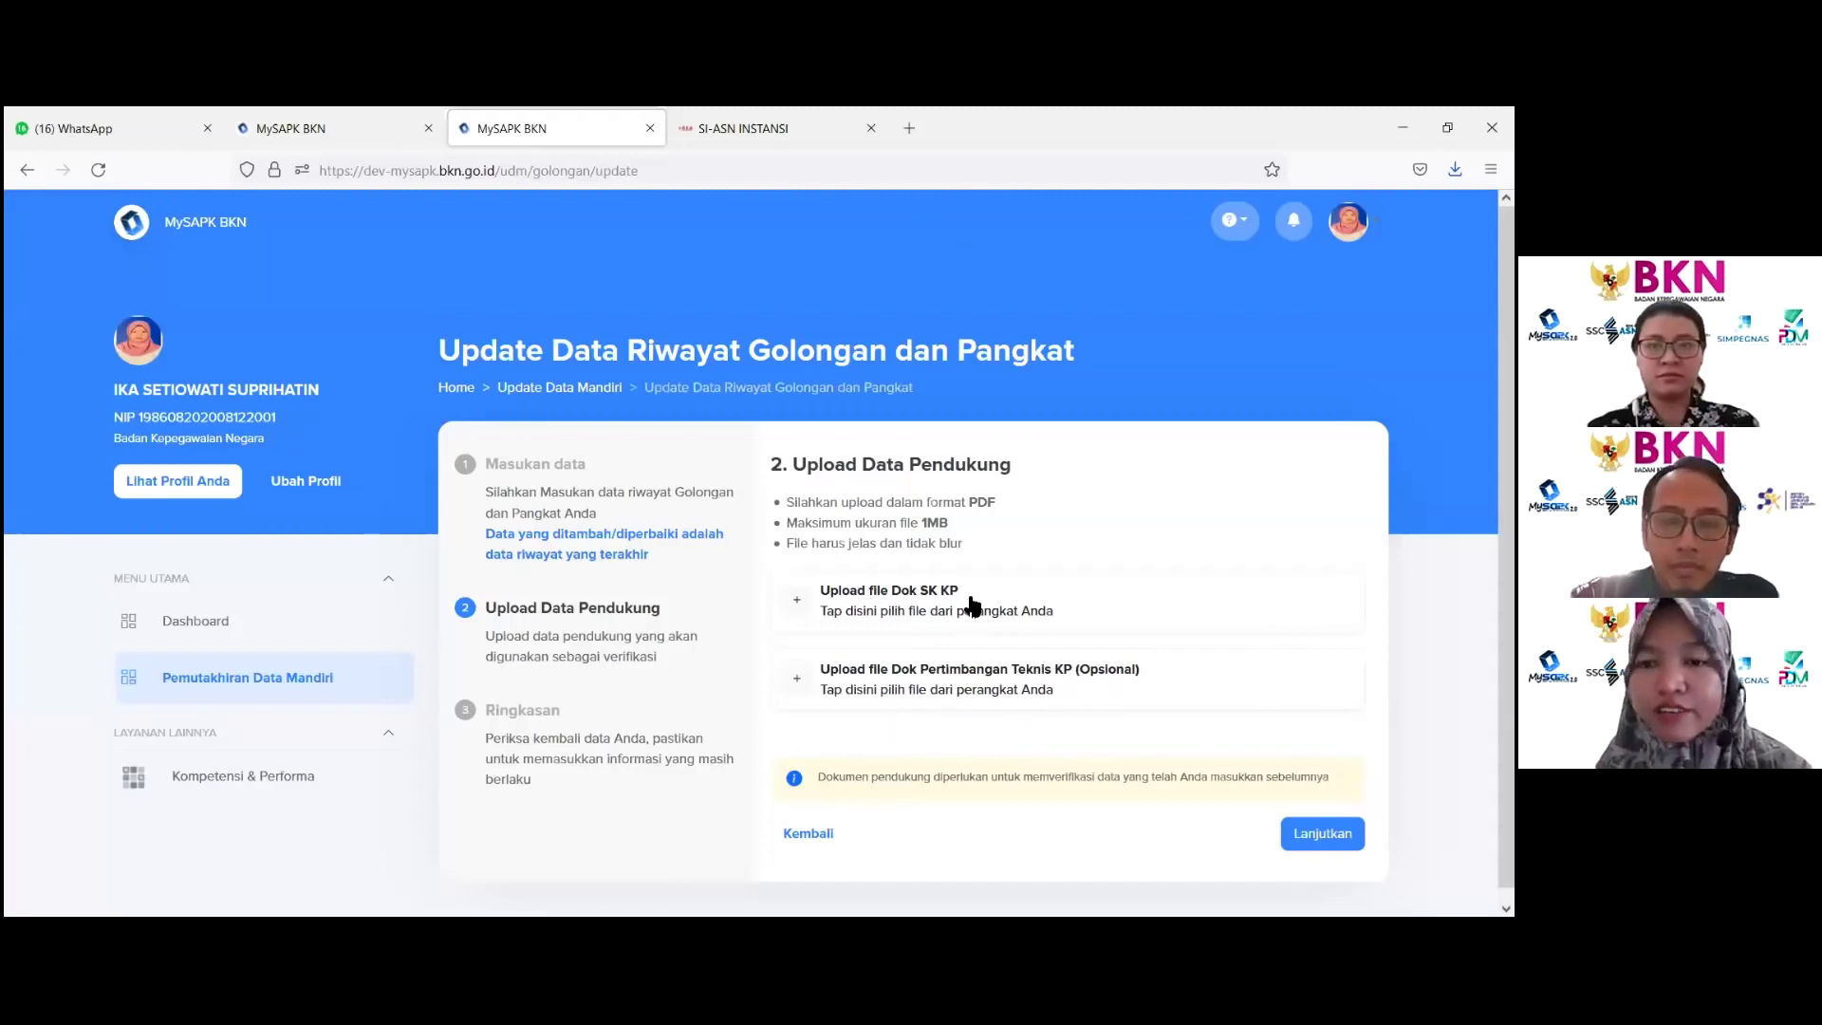
Step: Upload Dok SK KP.pdf as the SK KP document and advance to the Ringkasan step
click(881, 598)
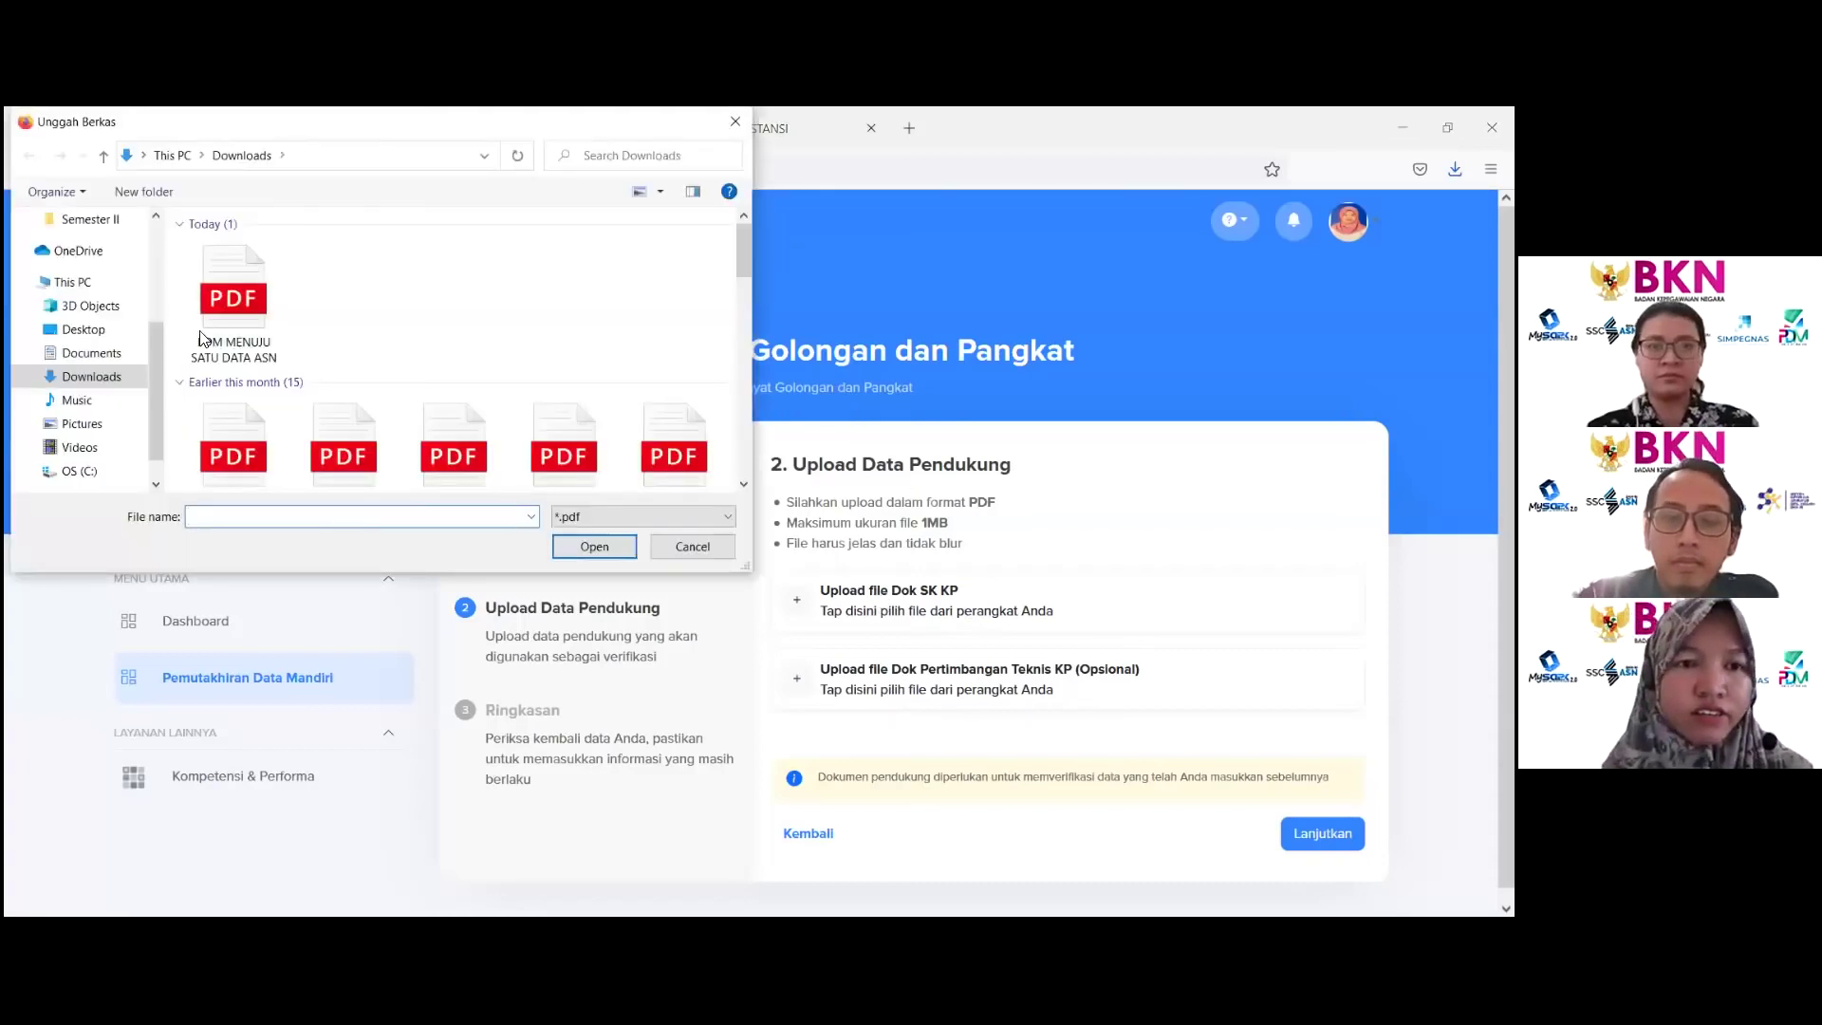
scroll(303, 346, down, 3)
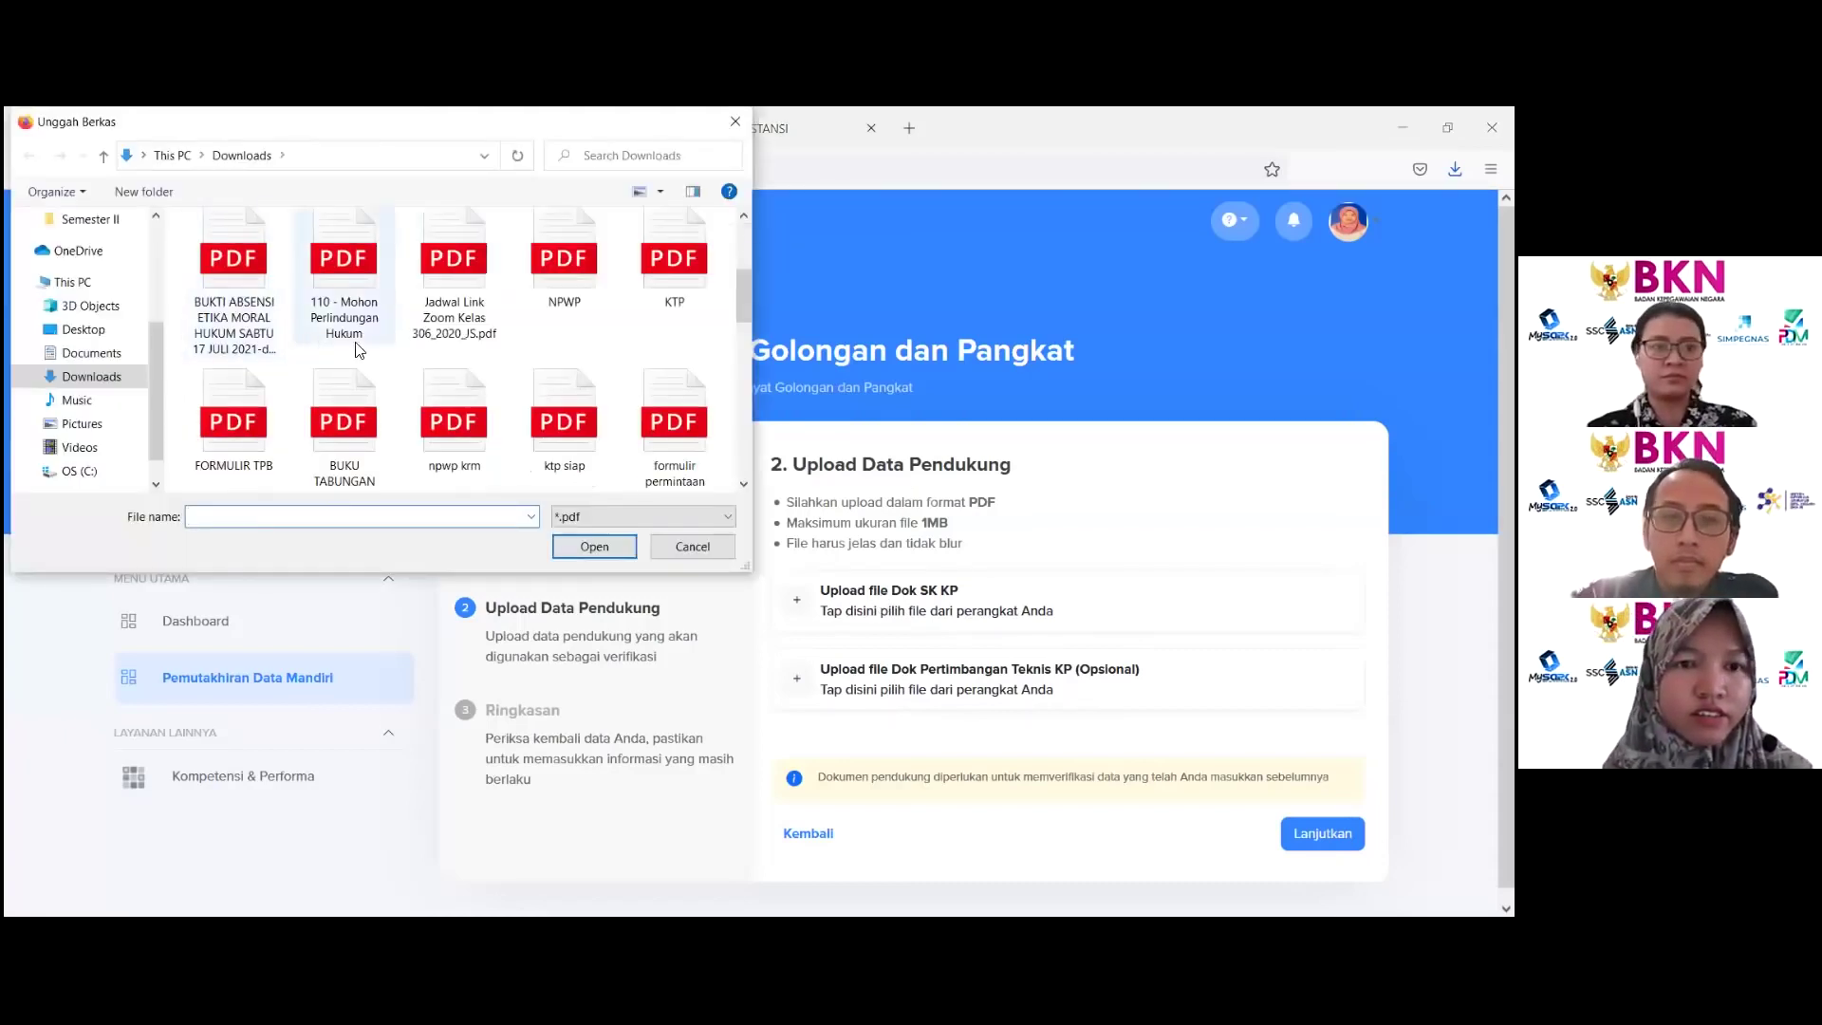
click(589, 300)
click(584, 545)
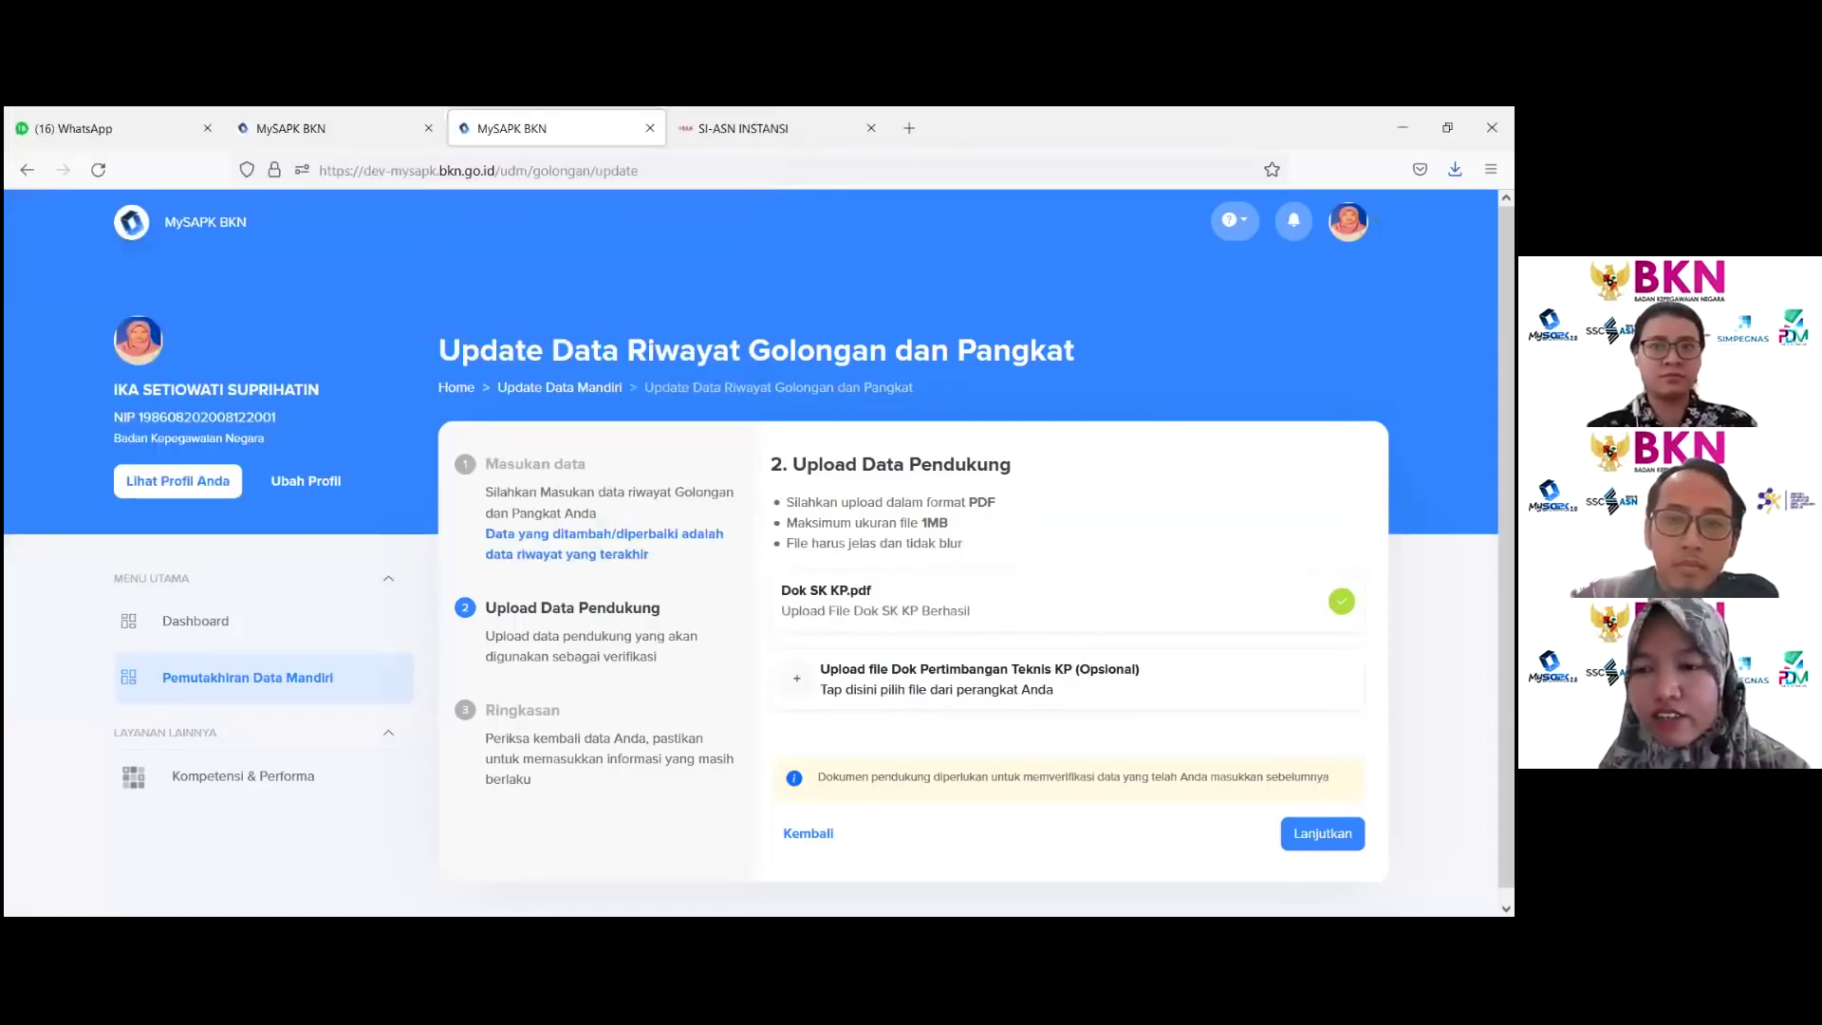
scroll(759, 552, down, 1)
click(1322, 821)
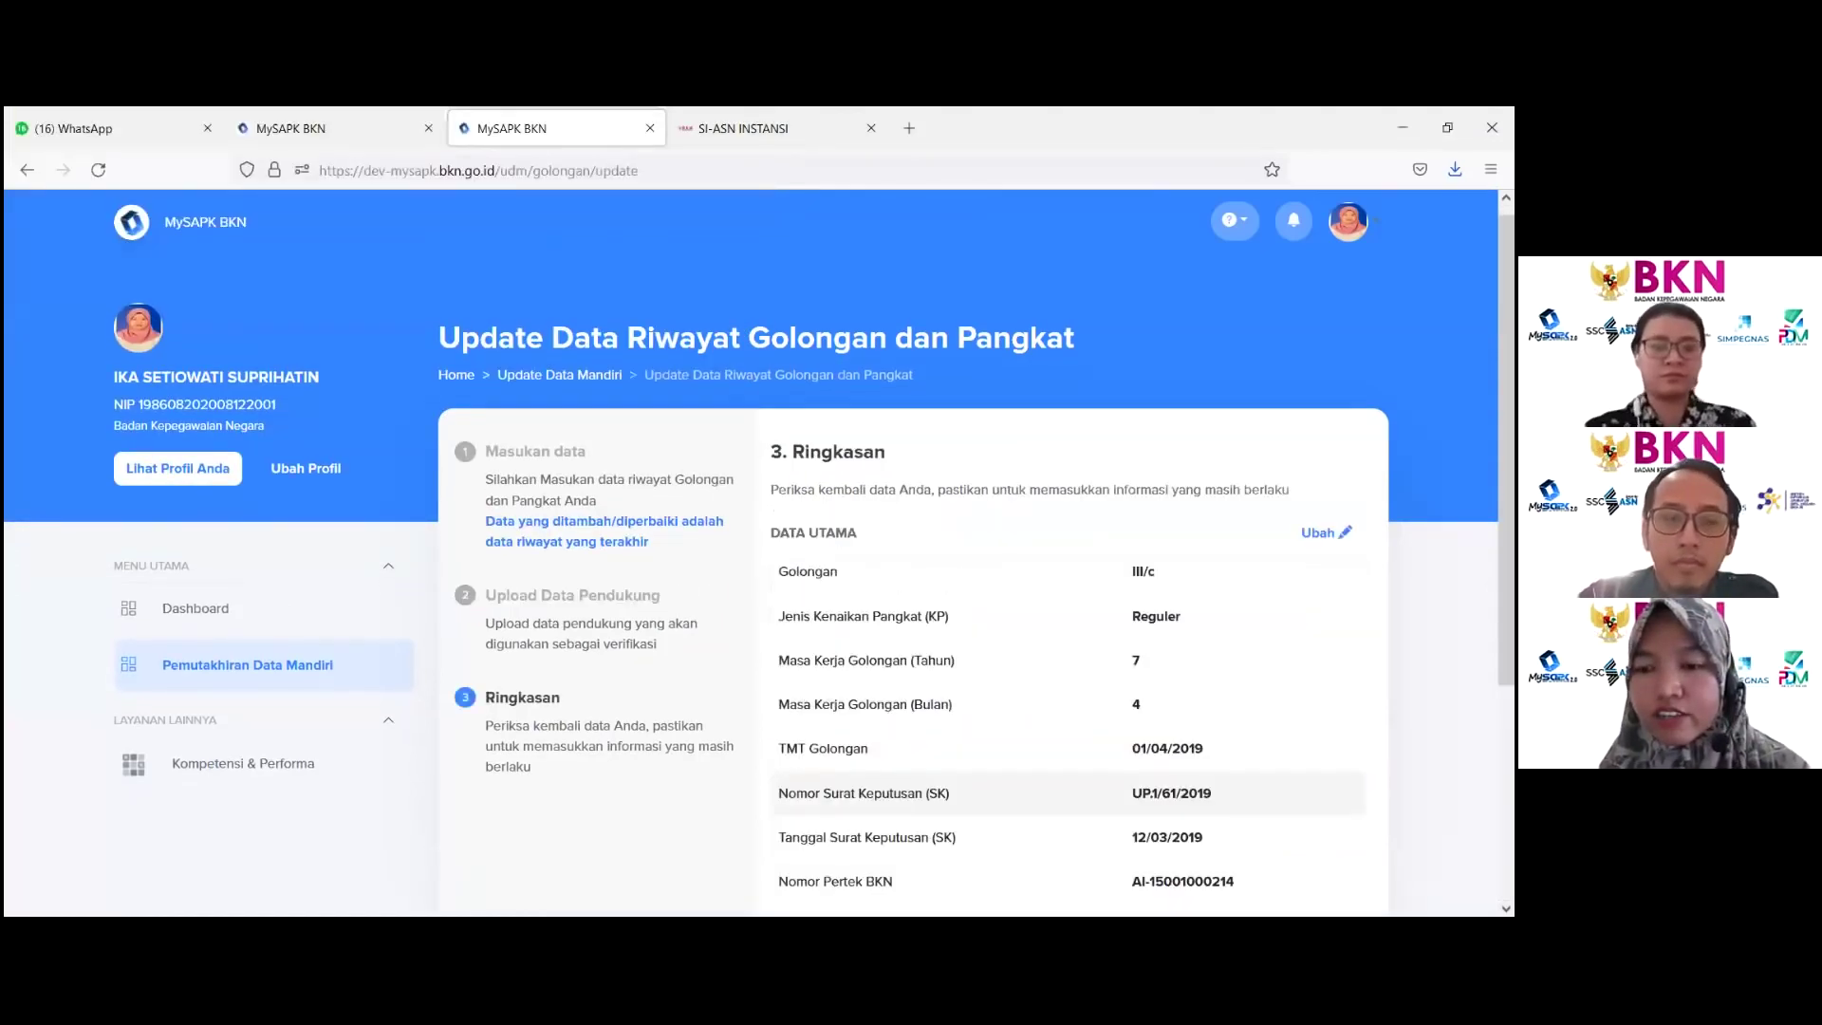
Step: Tick the confirmation, send the III/c rank update, and return to the history list
scroll(1070, 437, down, 3)
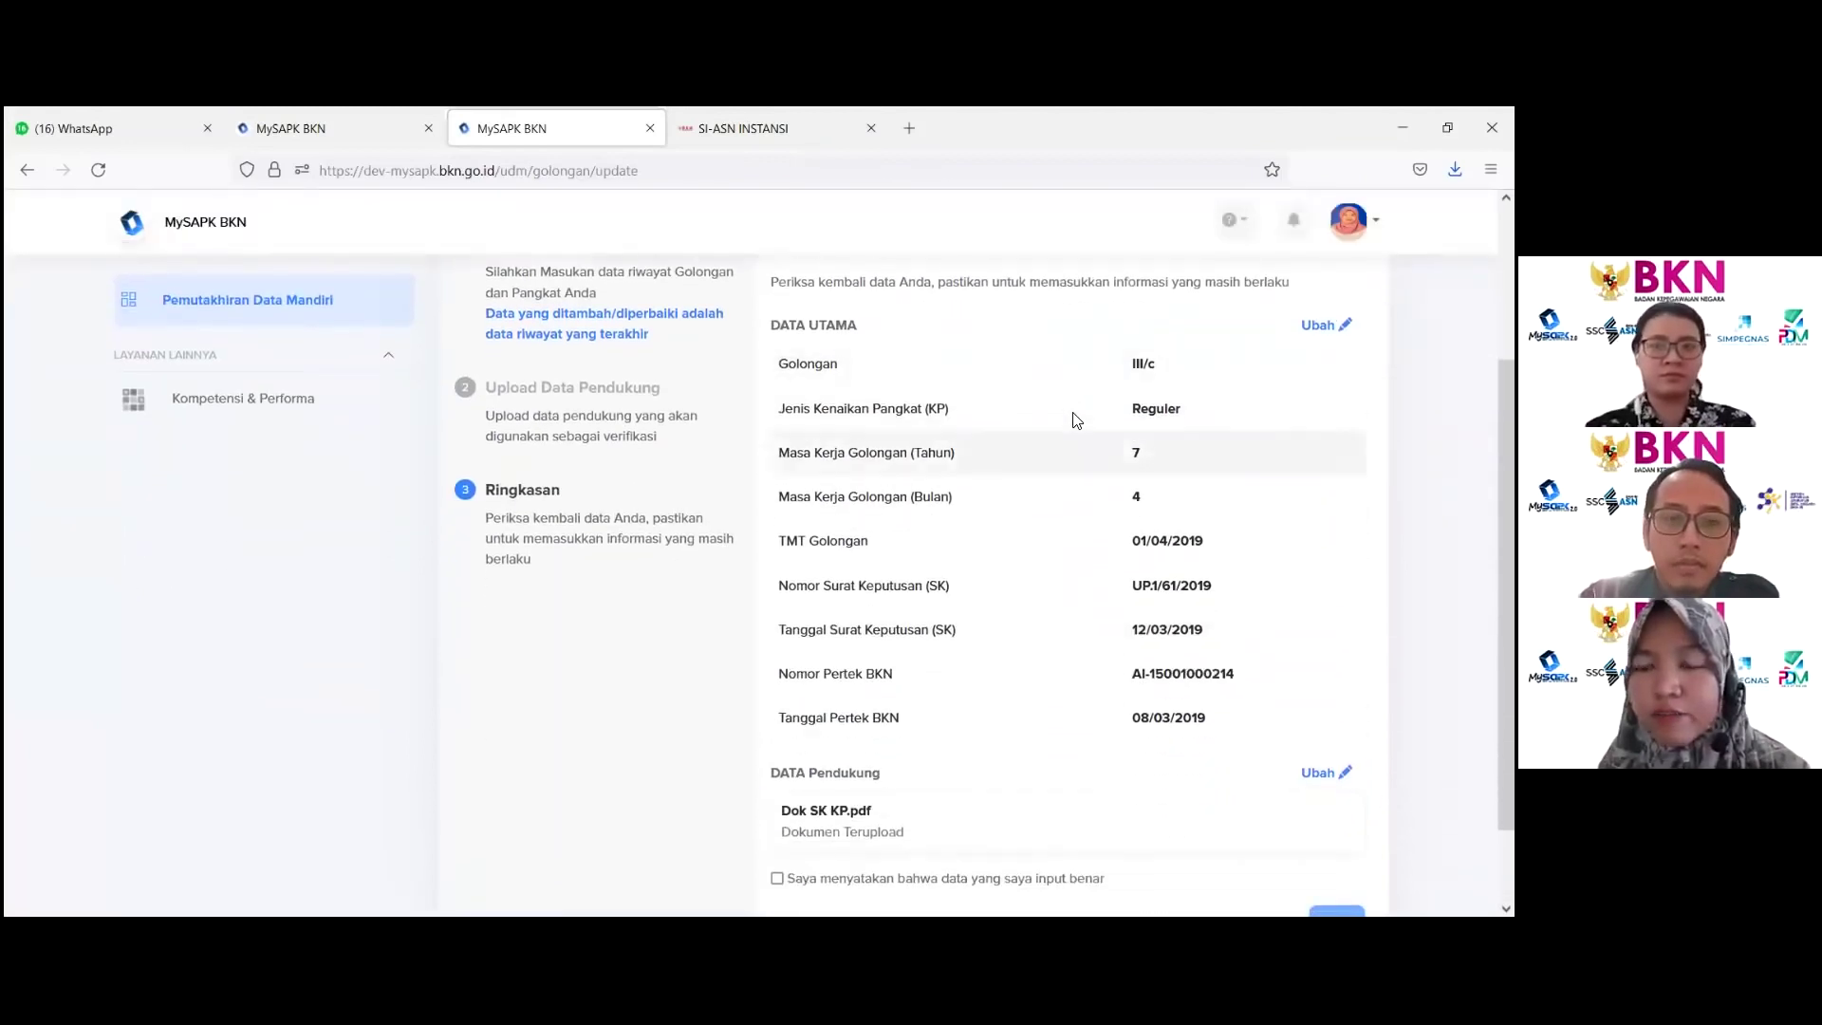
scroll(1188, 458, down, 1)
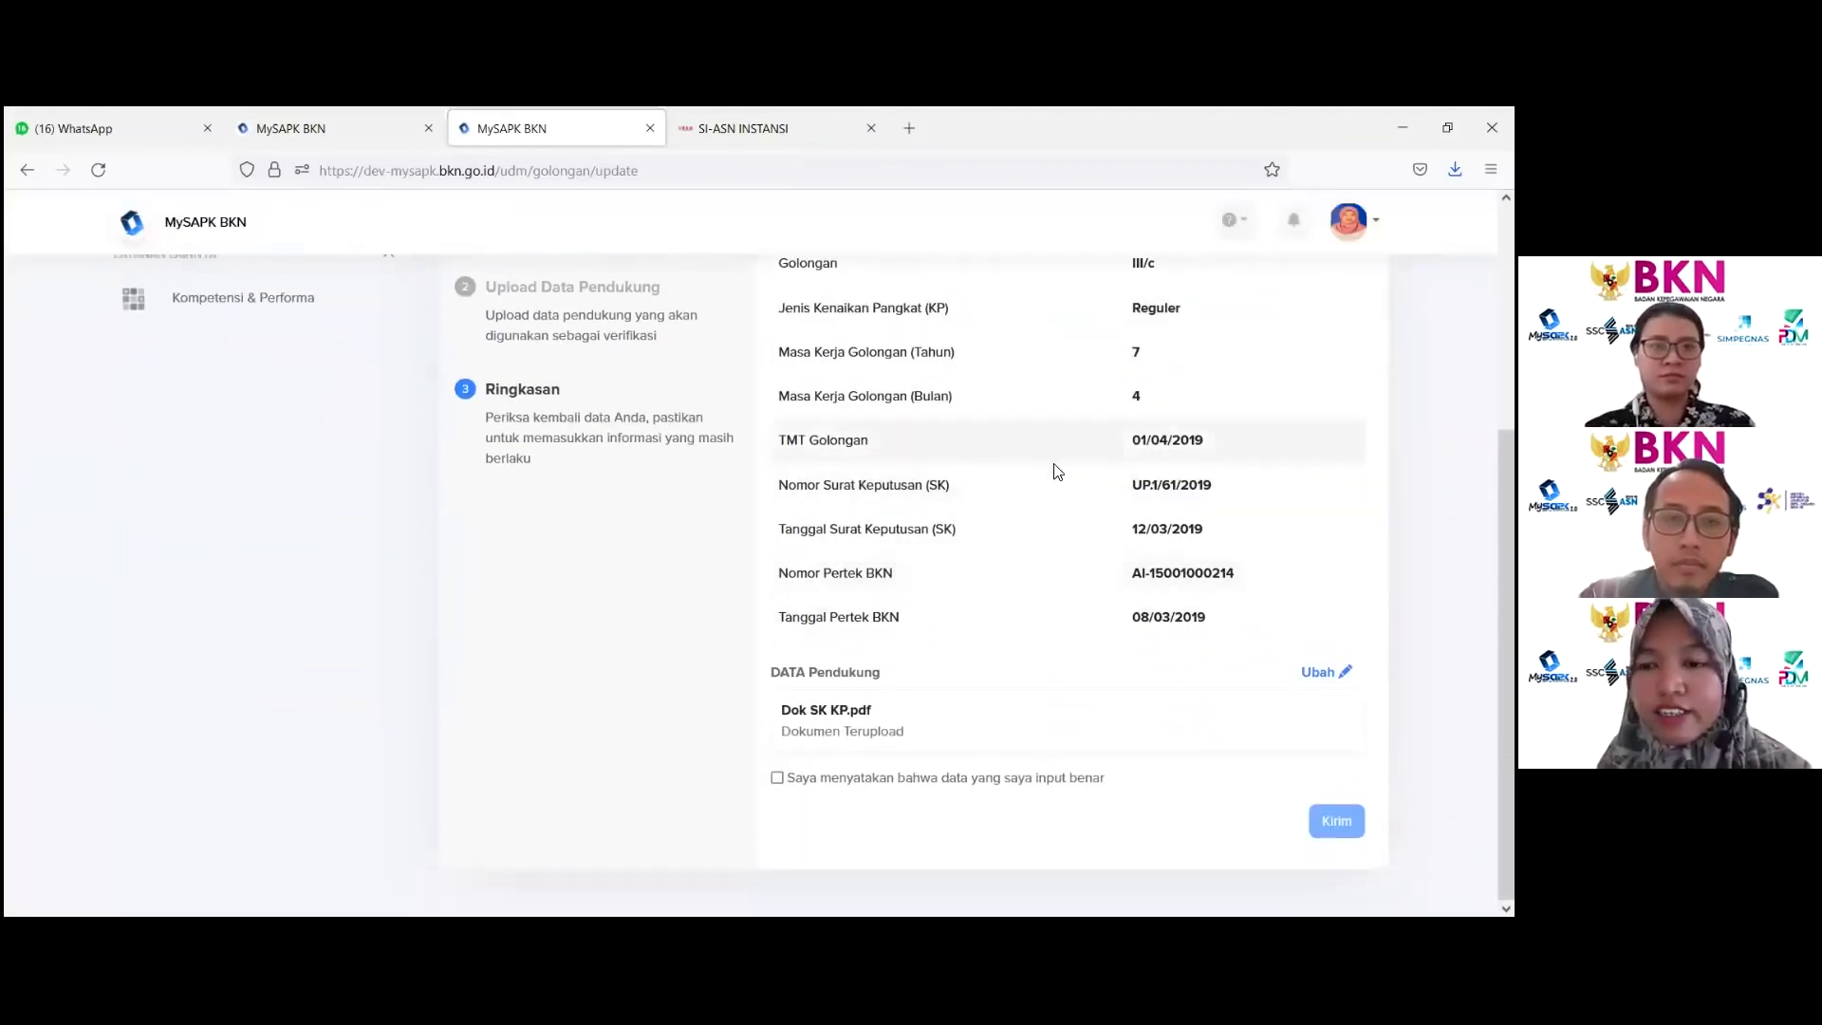
click(778, 780)
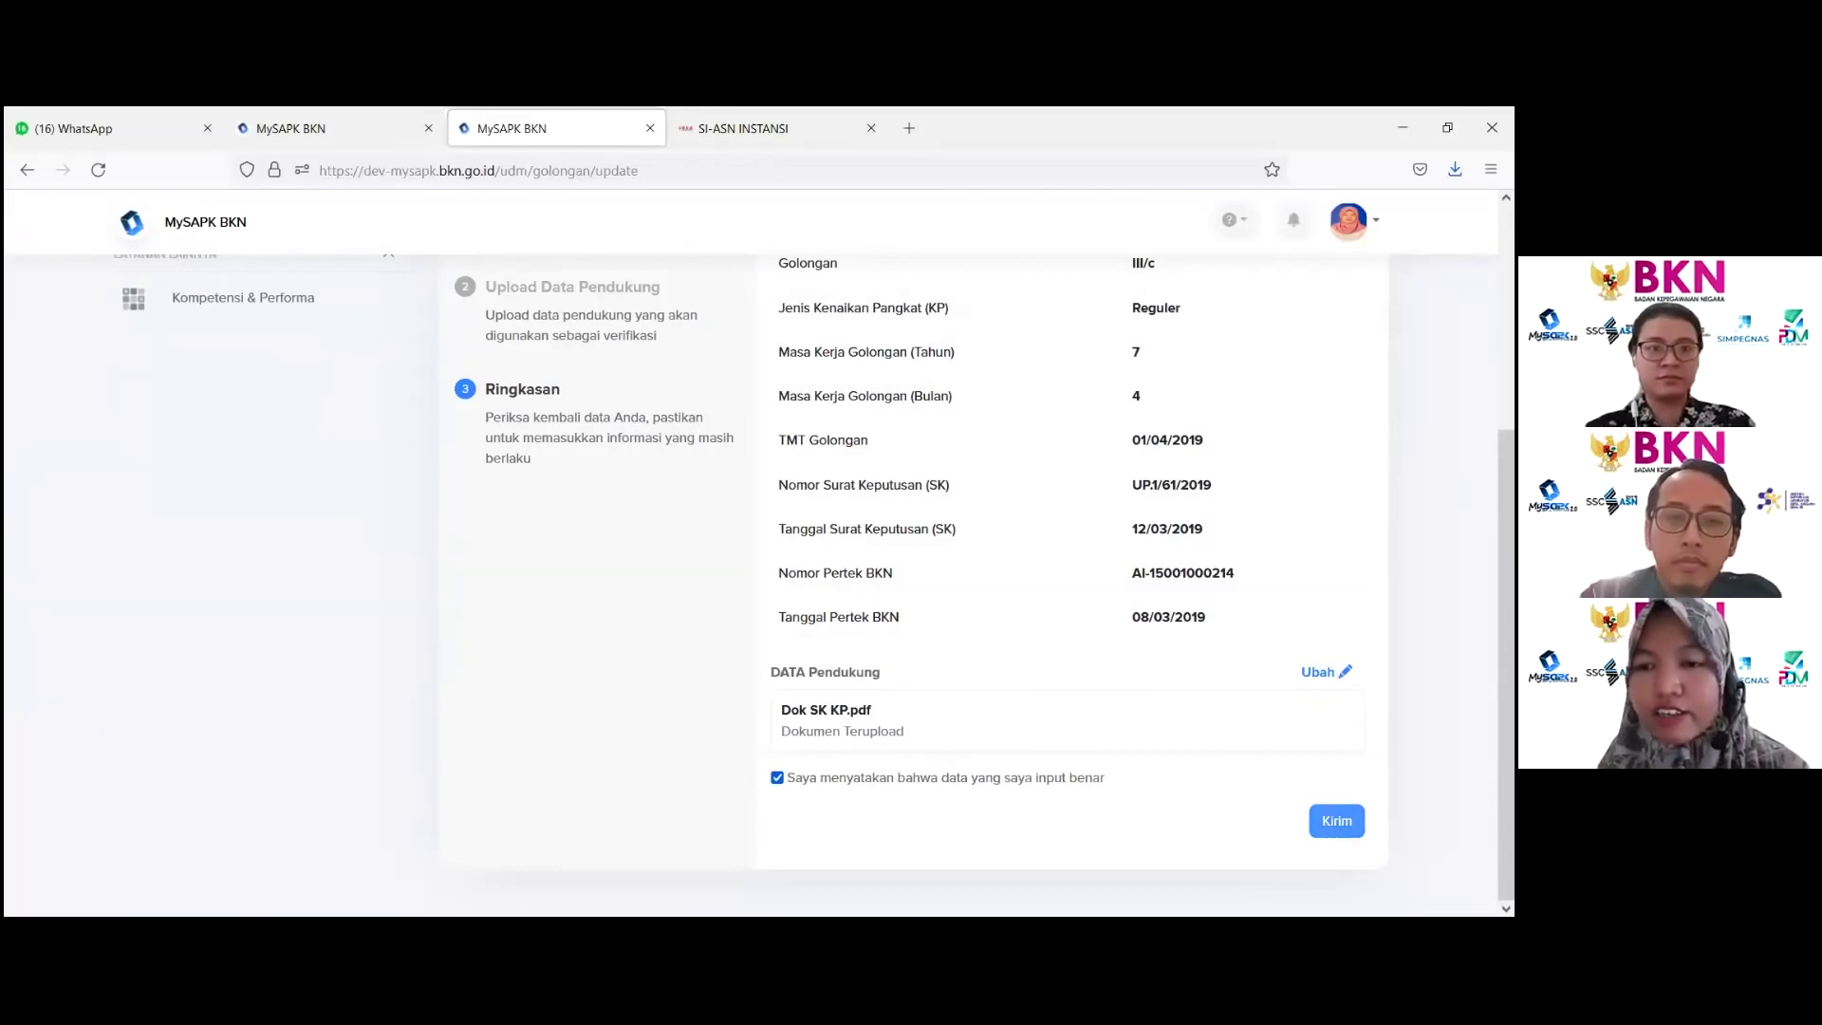
click(1336, 821)
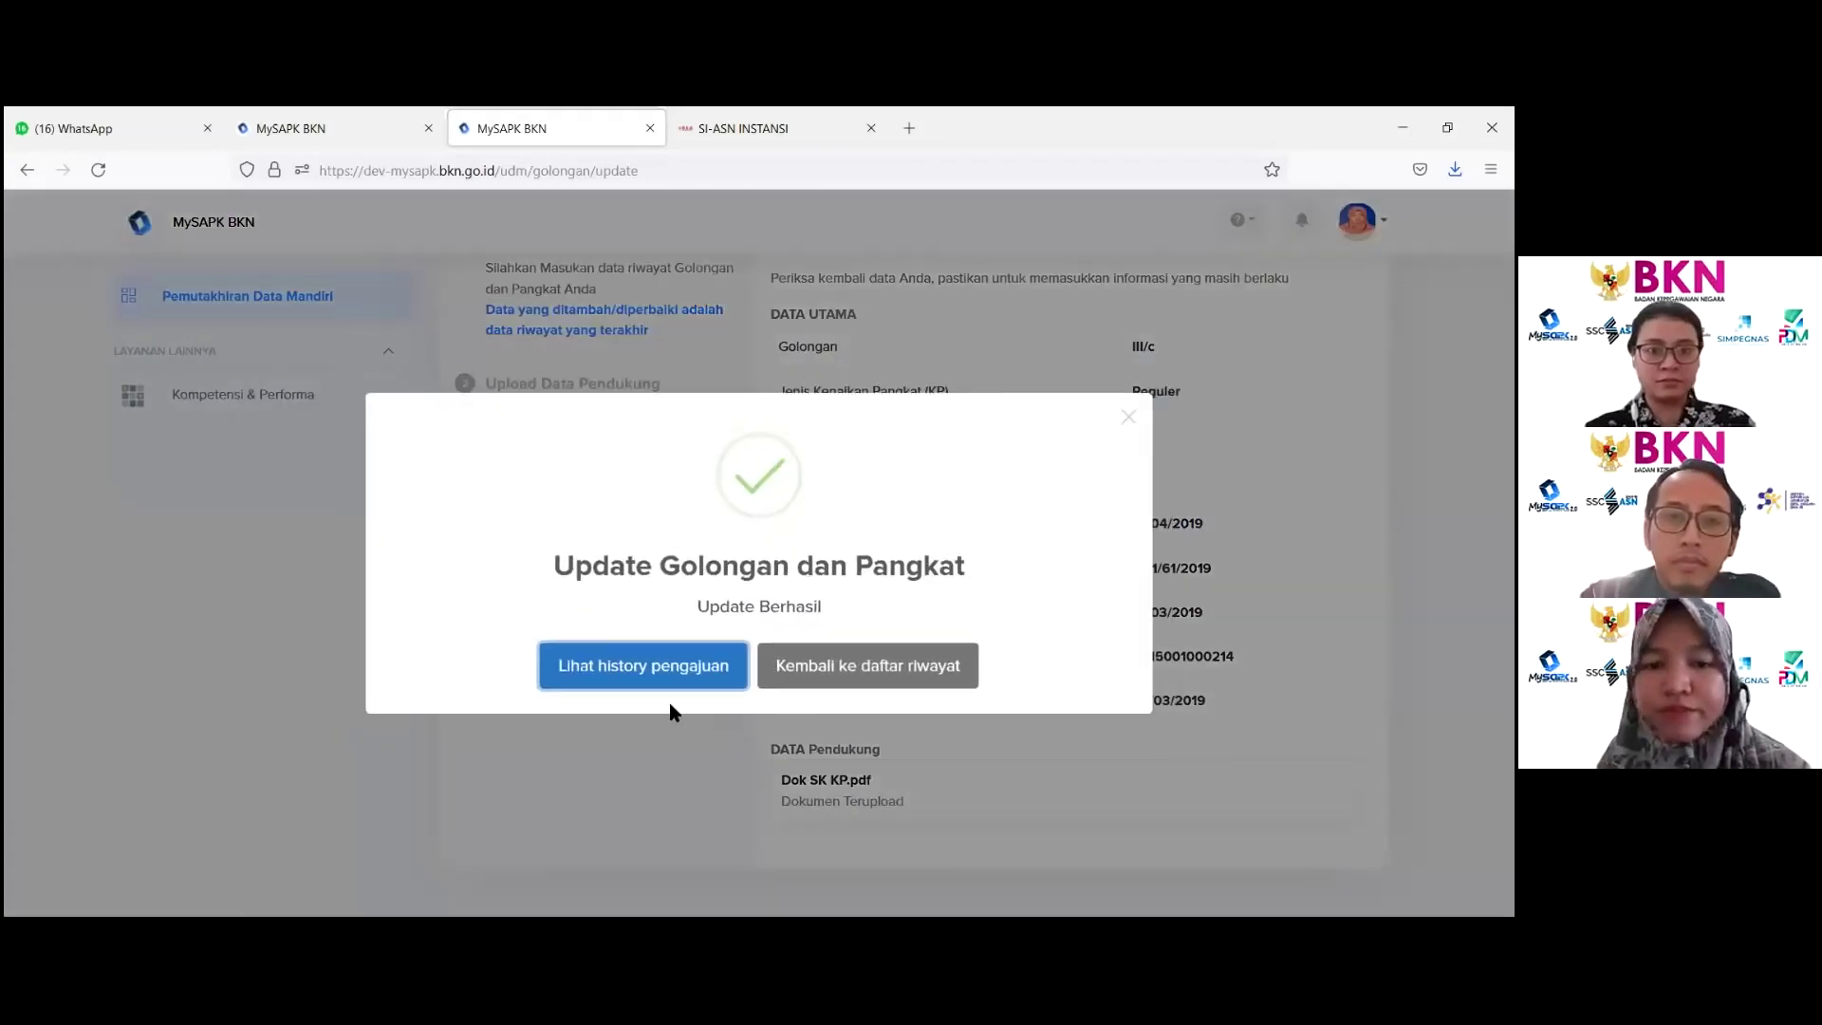
click(871, 667)
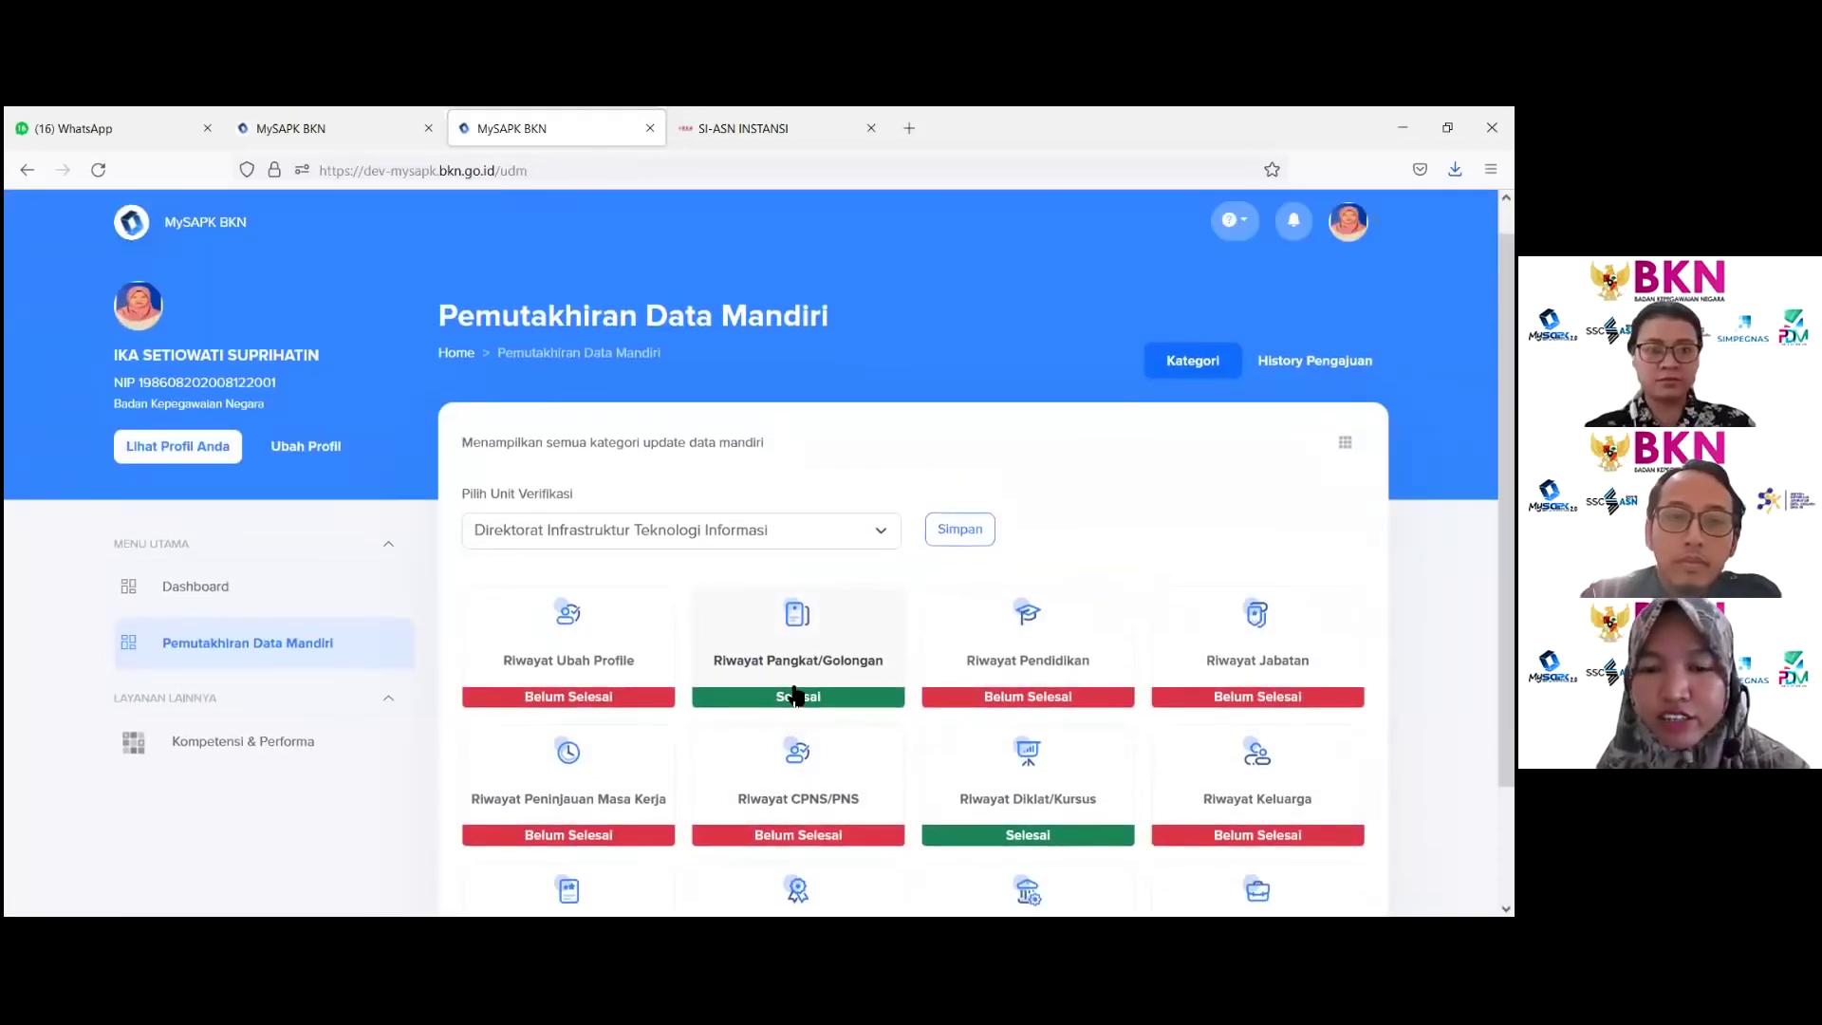
click(789, 653)
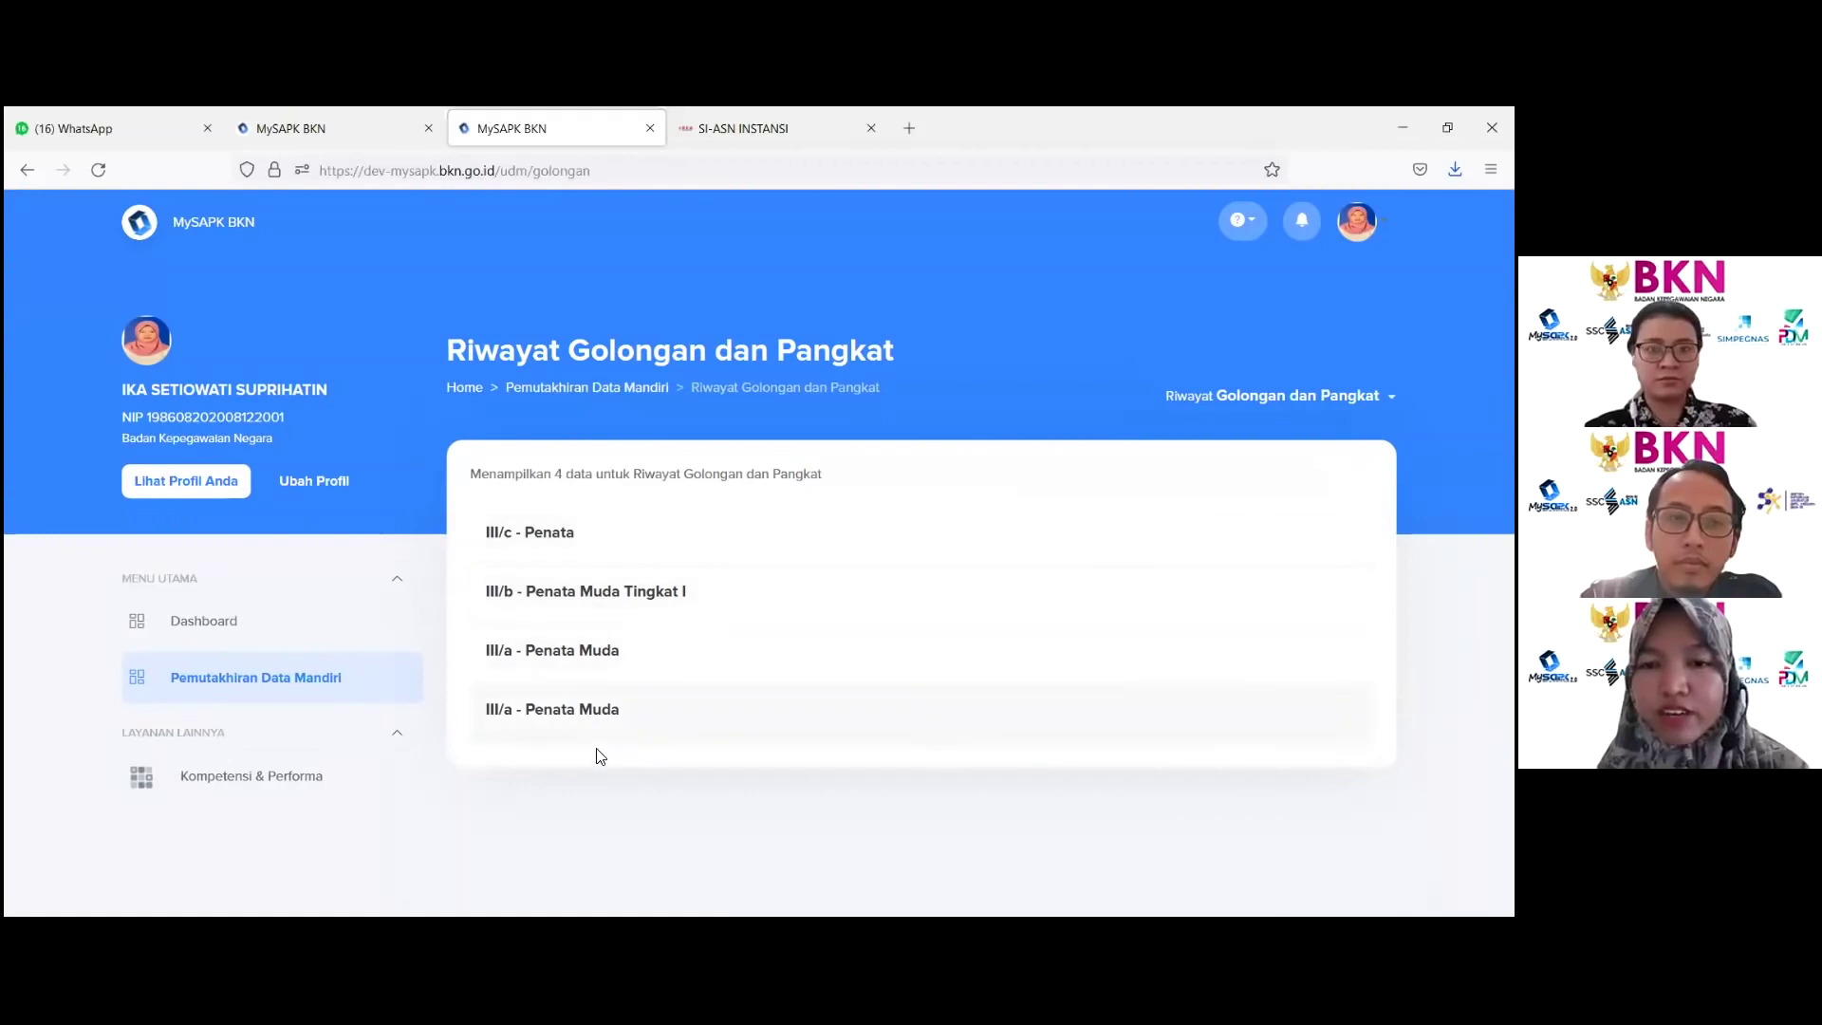
click(588, 389)
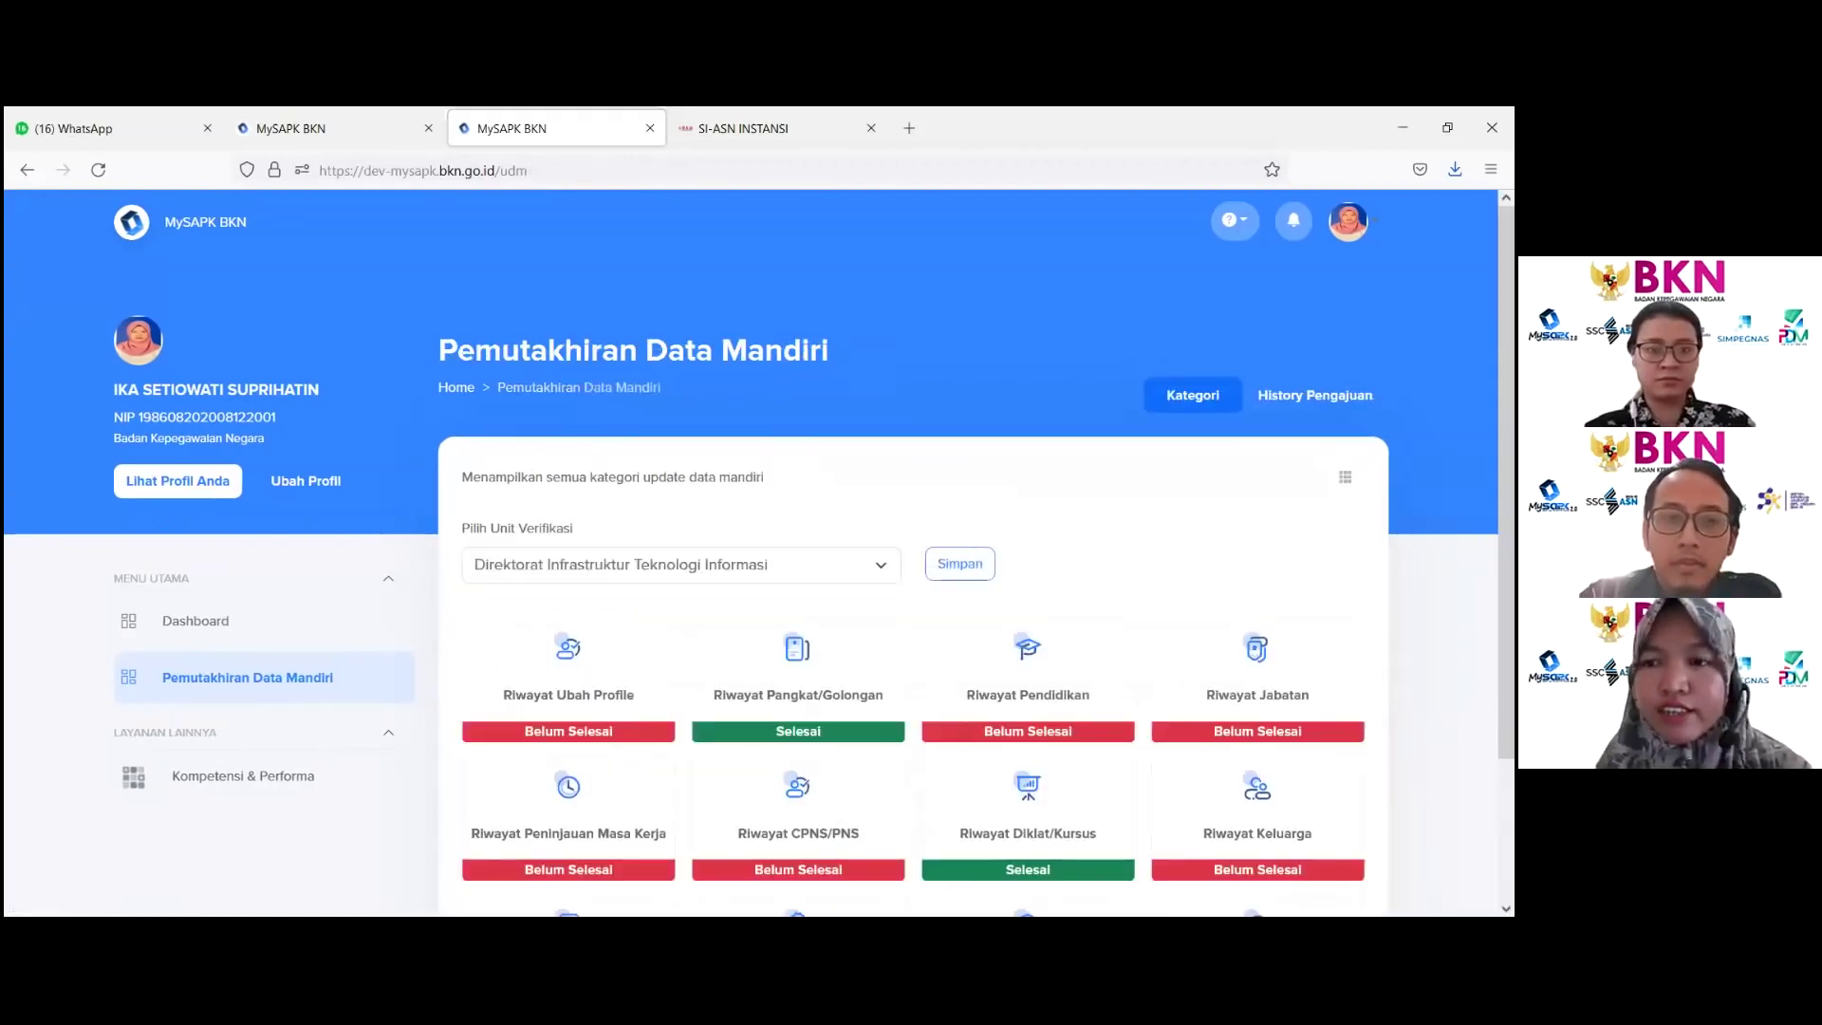
click(1314, 394)
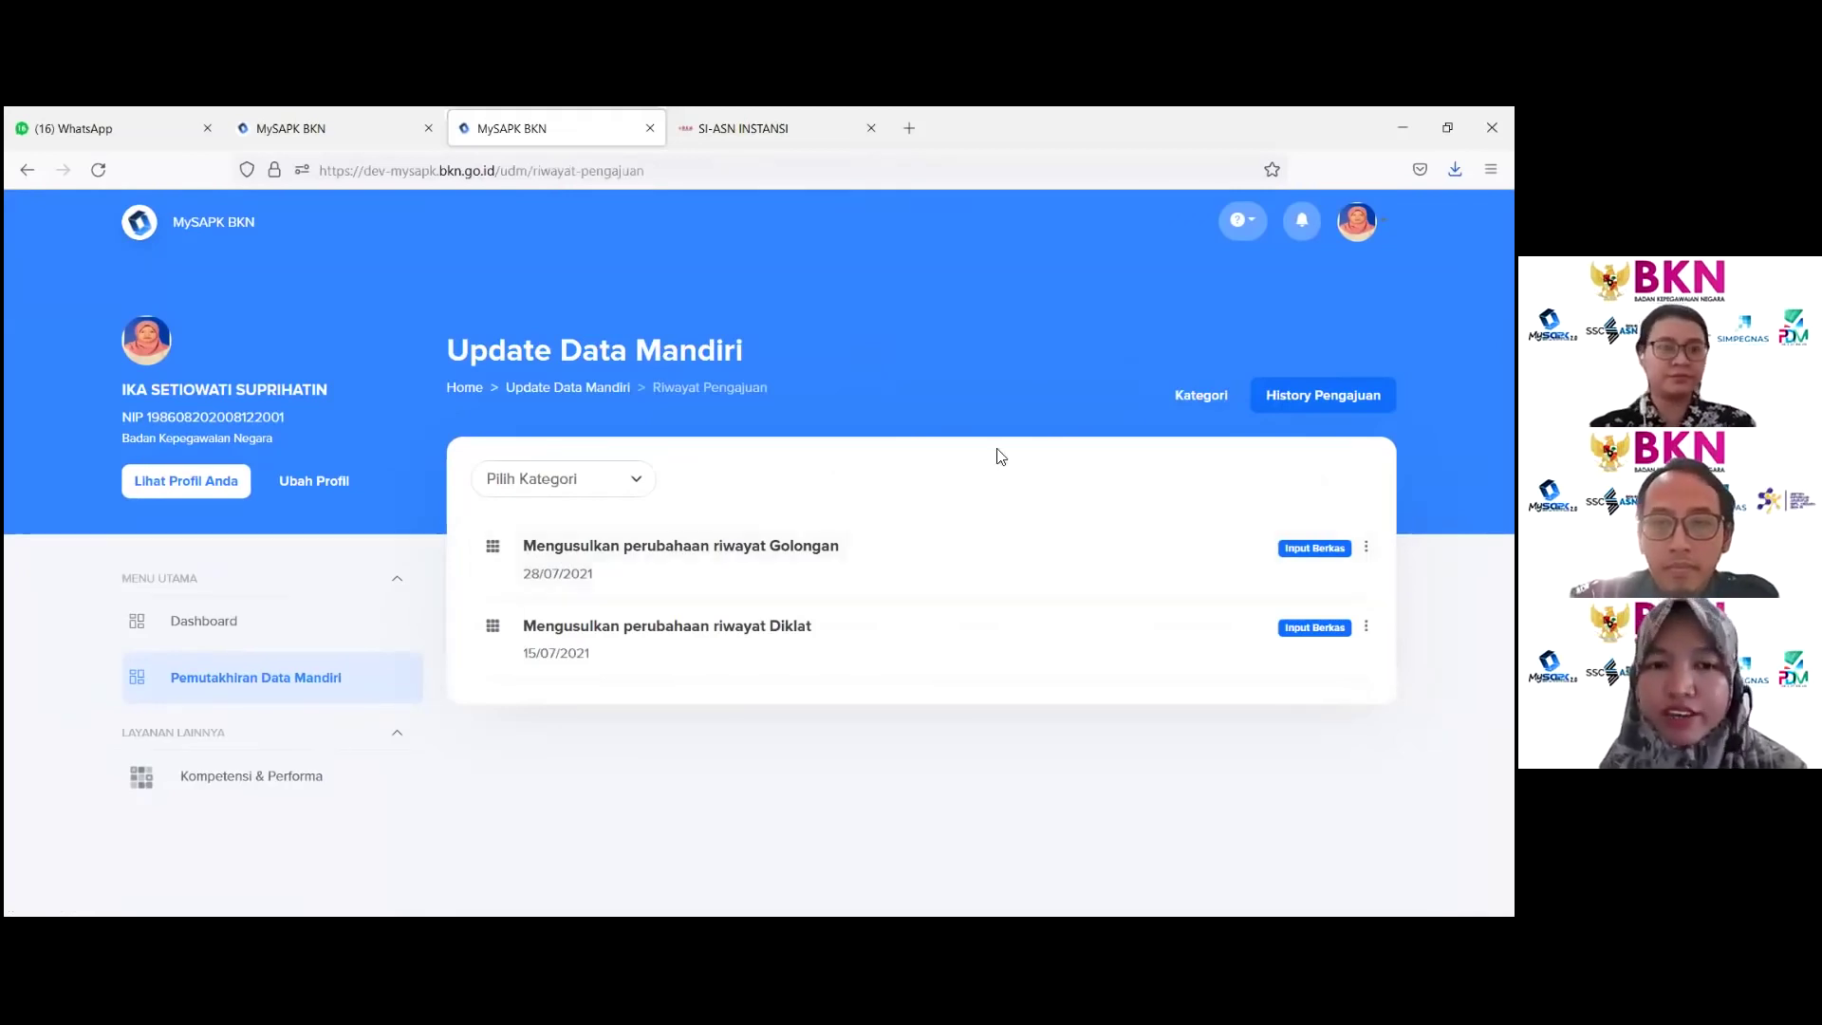
click(543, 389)
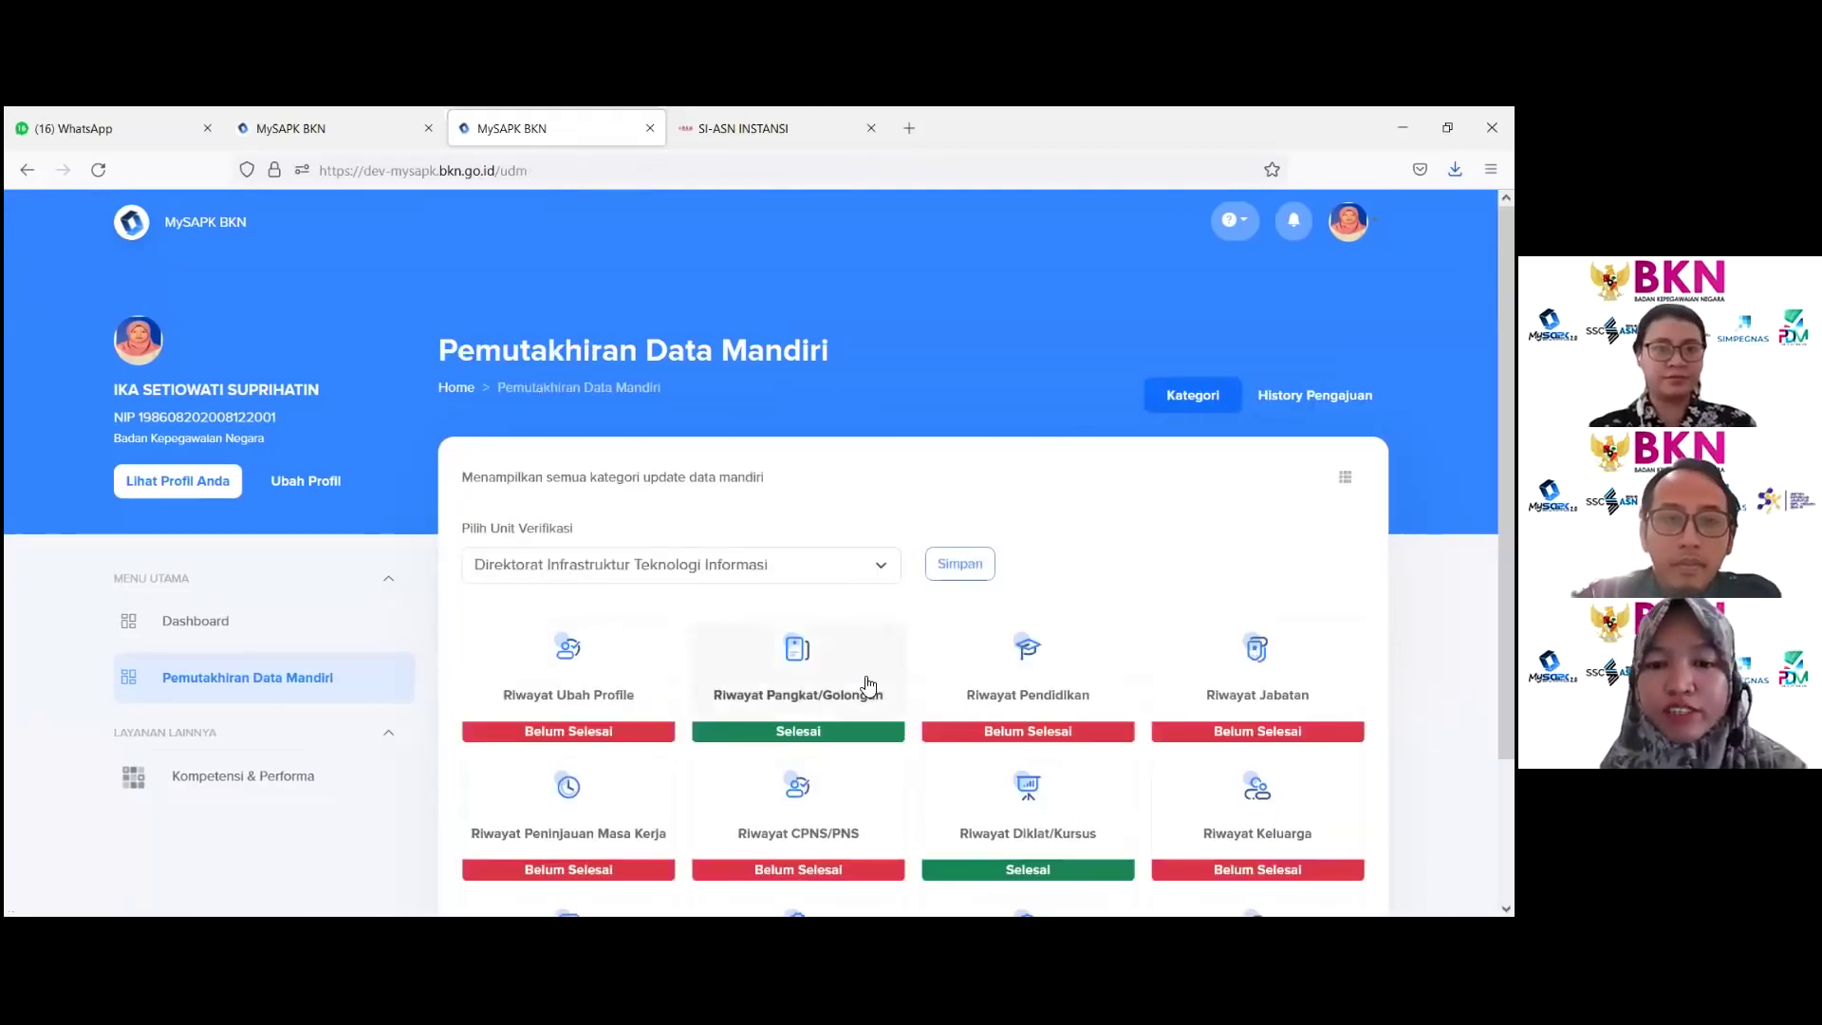
click(1049, 696)
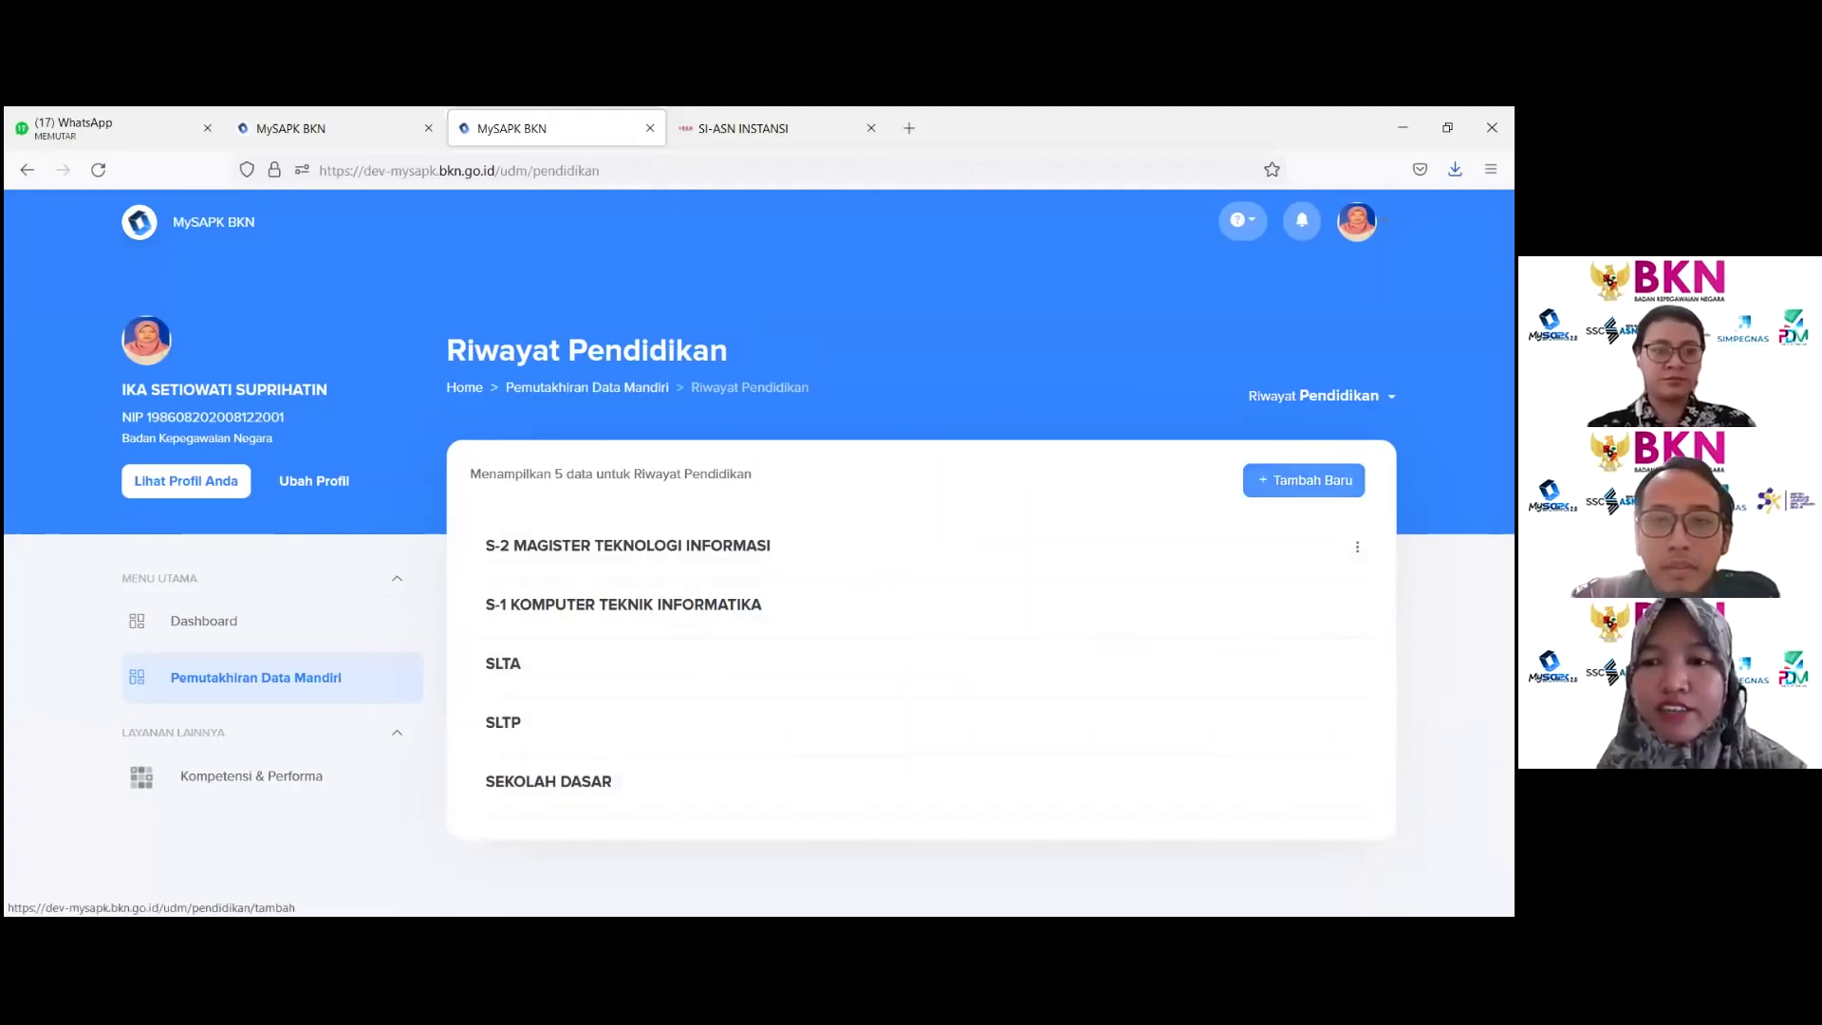
click(1303, 480)
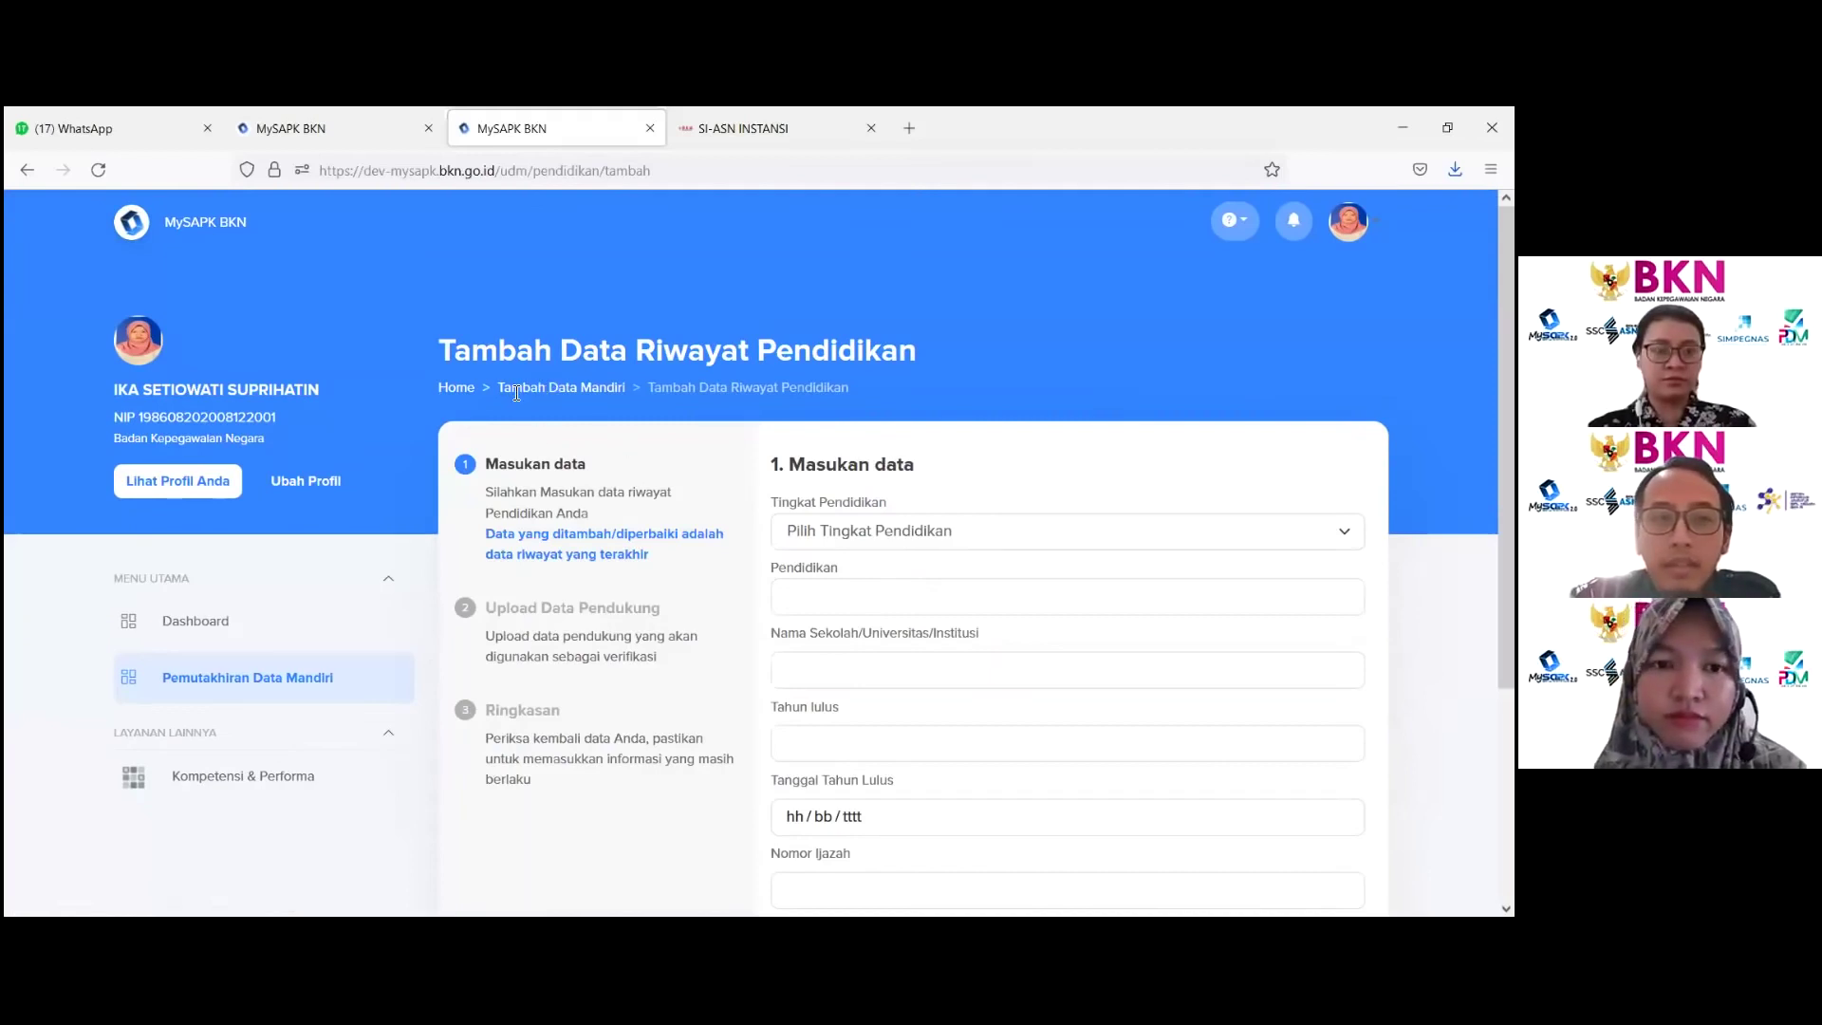
click(454, 389)
click(775, 589)
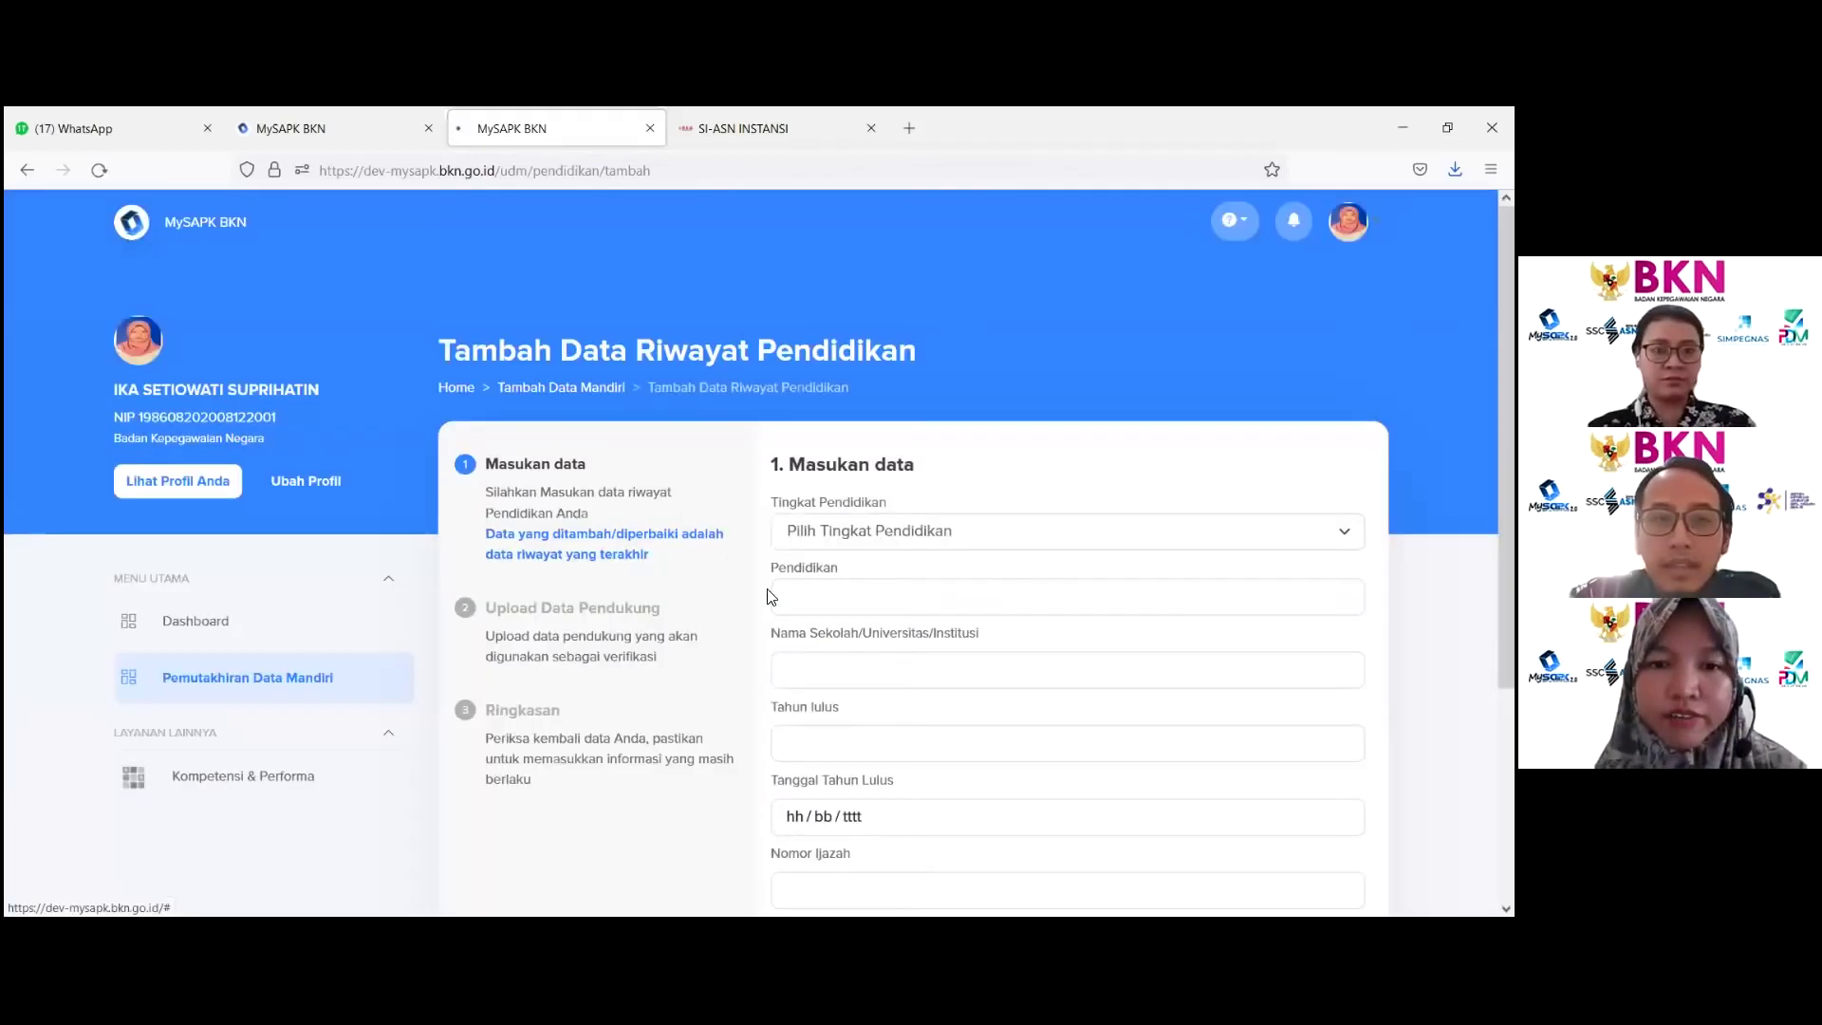
click(613, 575)
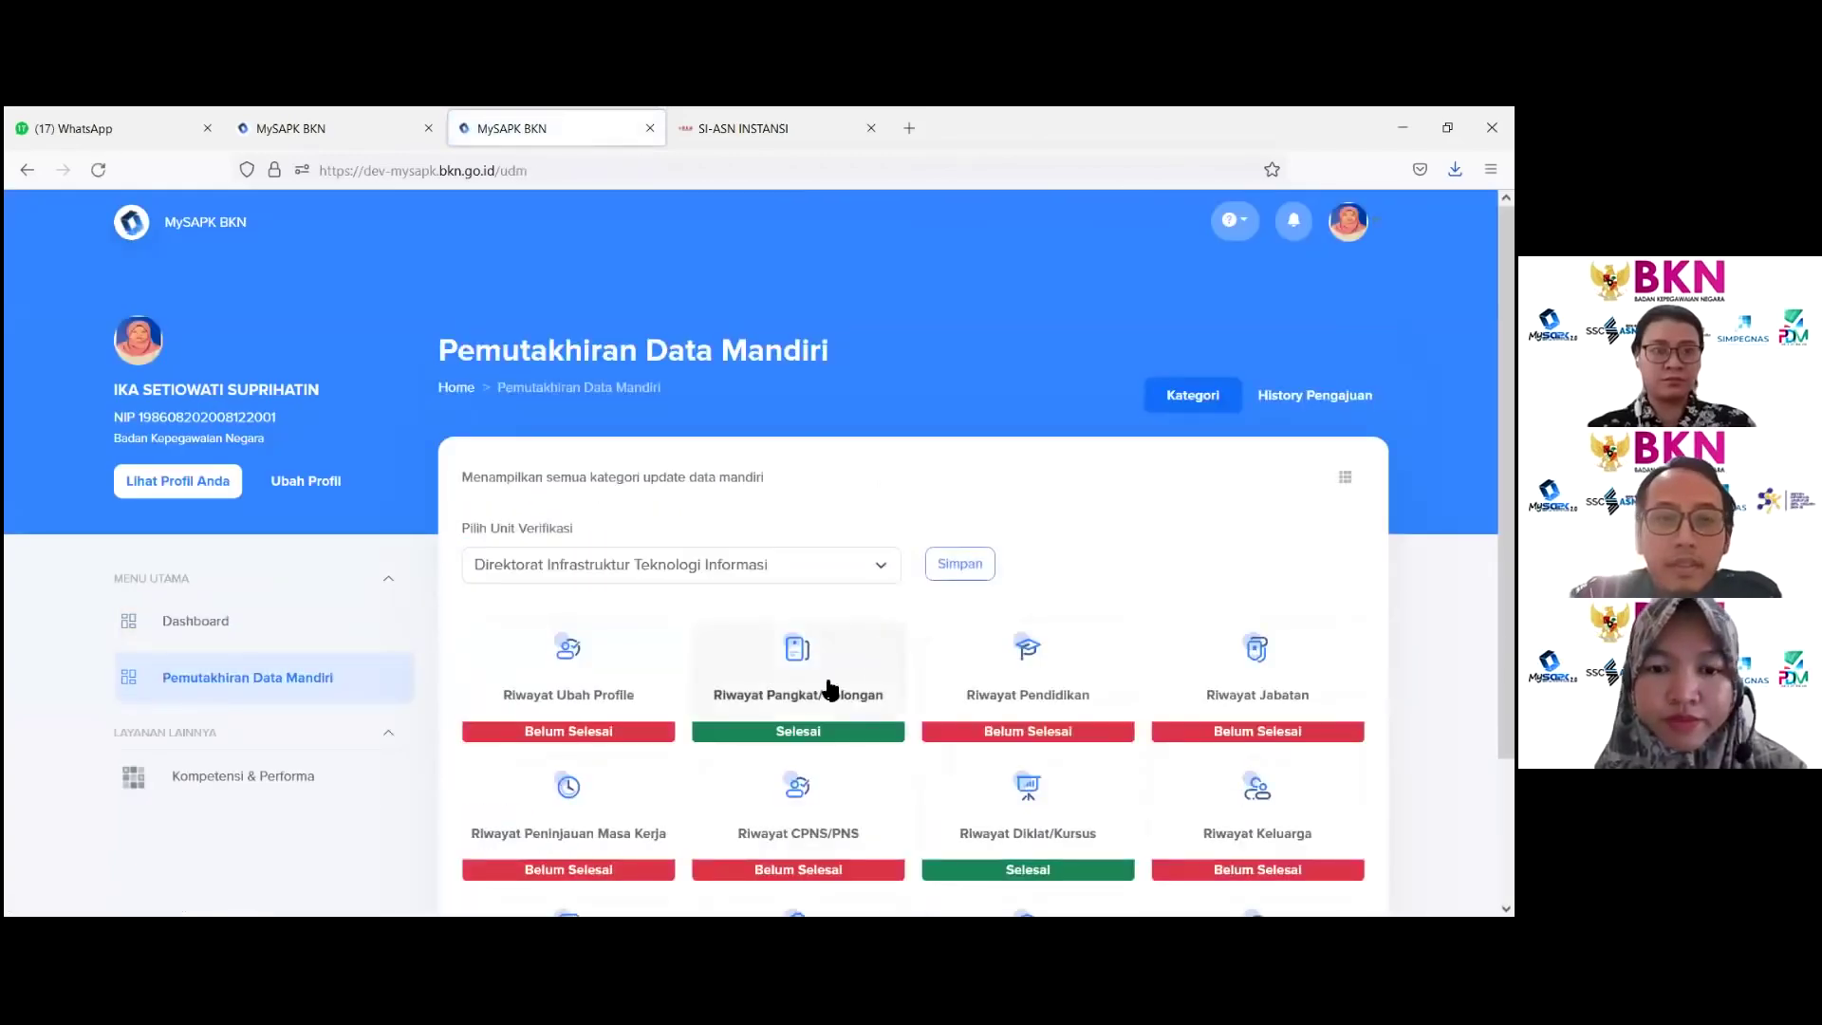
Step: Leave the rank history, open Riwayat Pendidikan from the categories and start a new entry with Tambah Baru
click(816, 670)
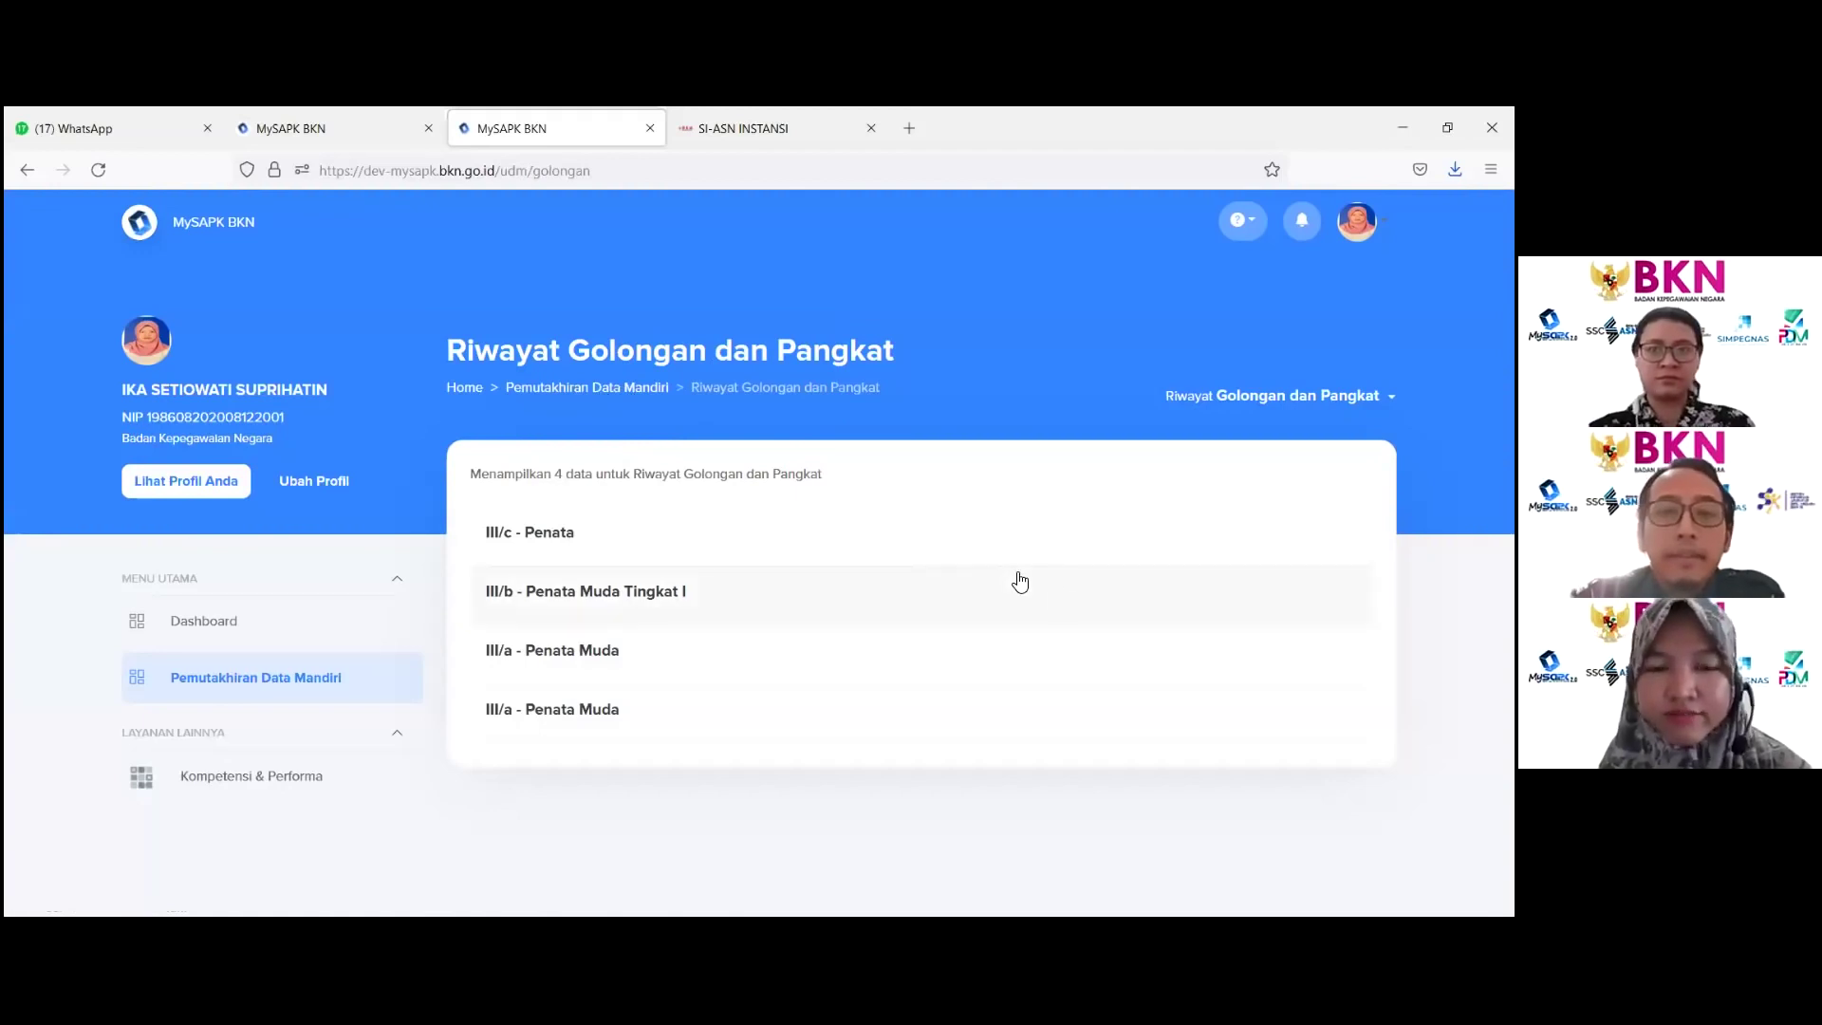
click(603, 396)
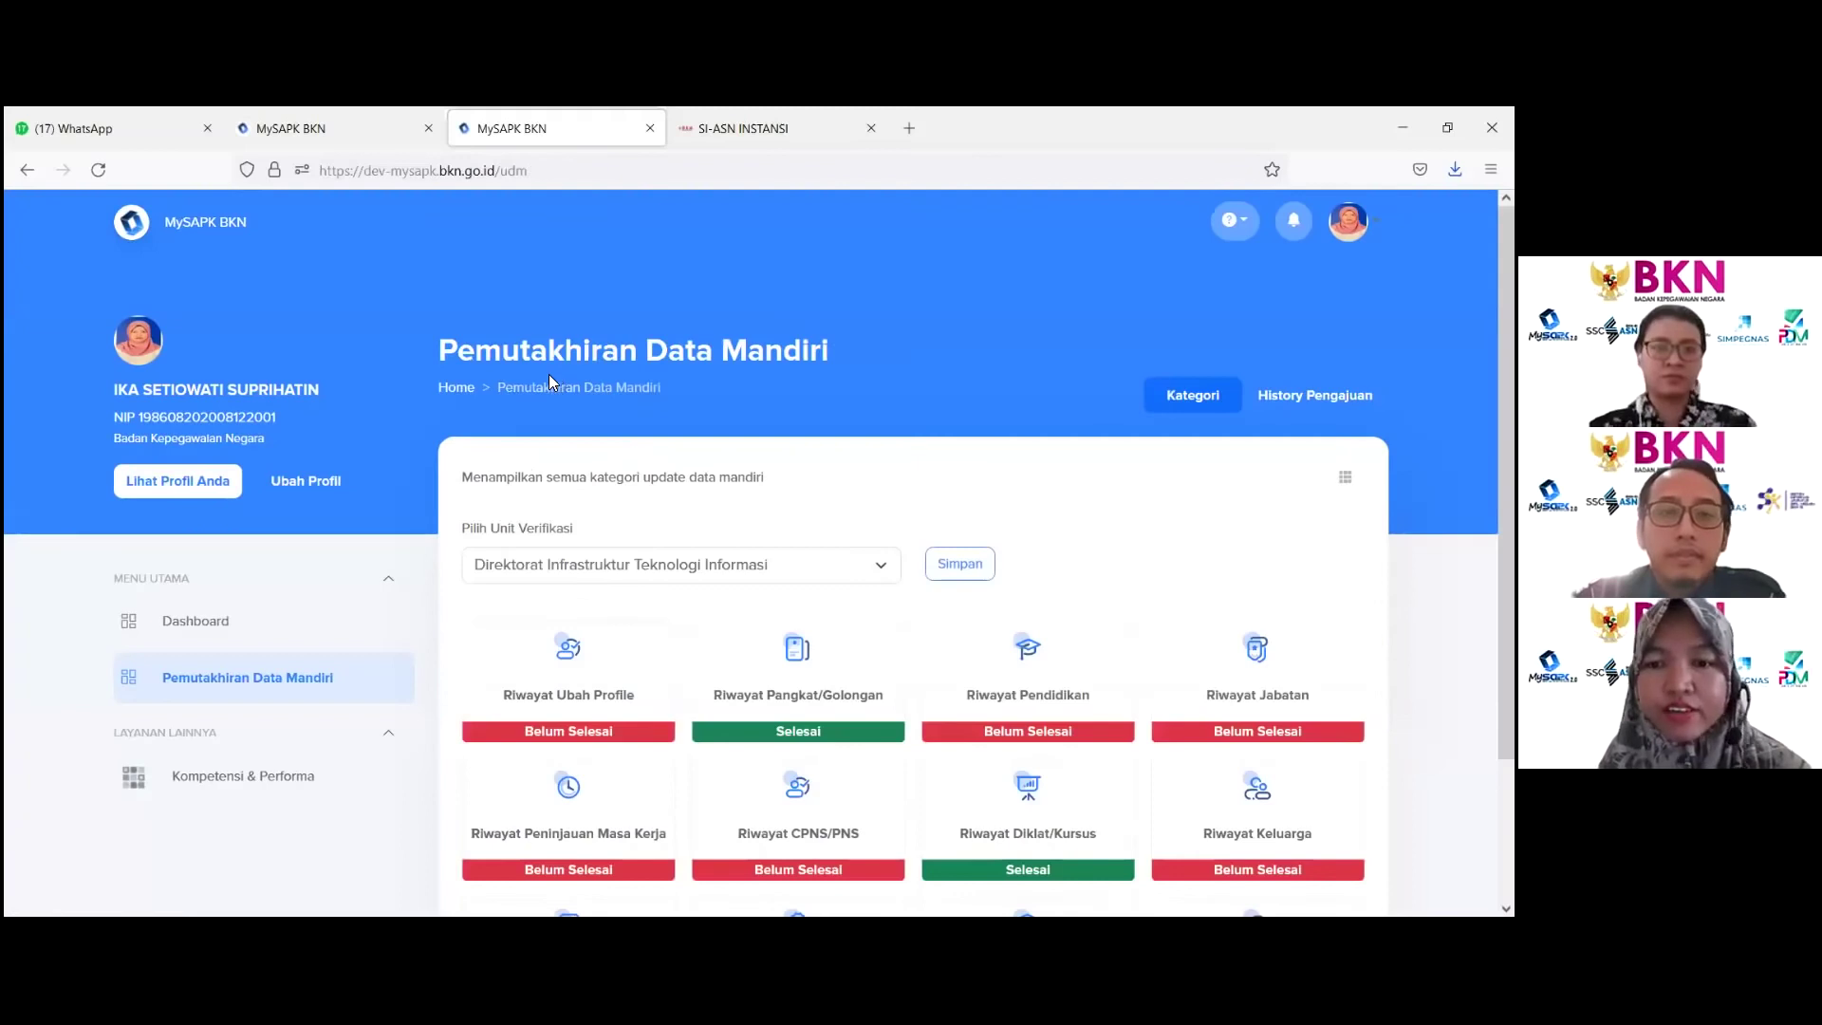
scroll(1008, 539, down, 3)
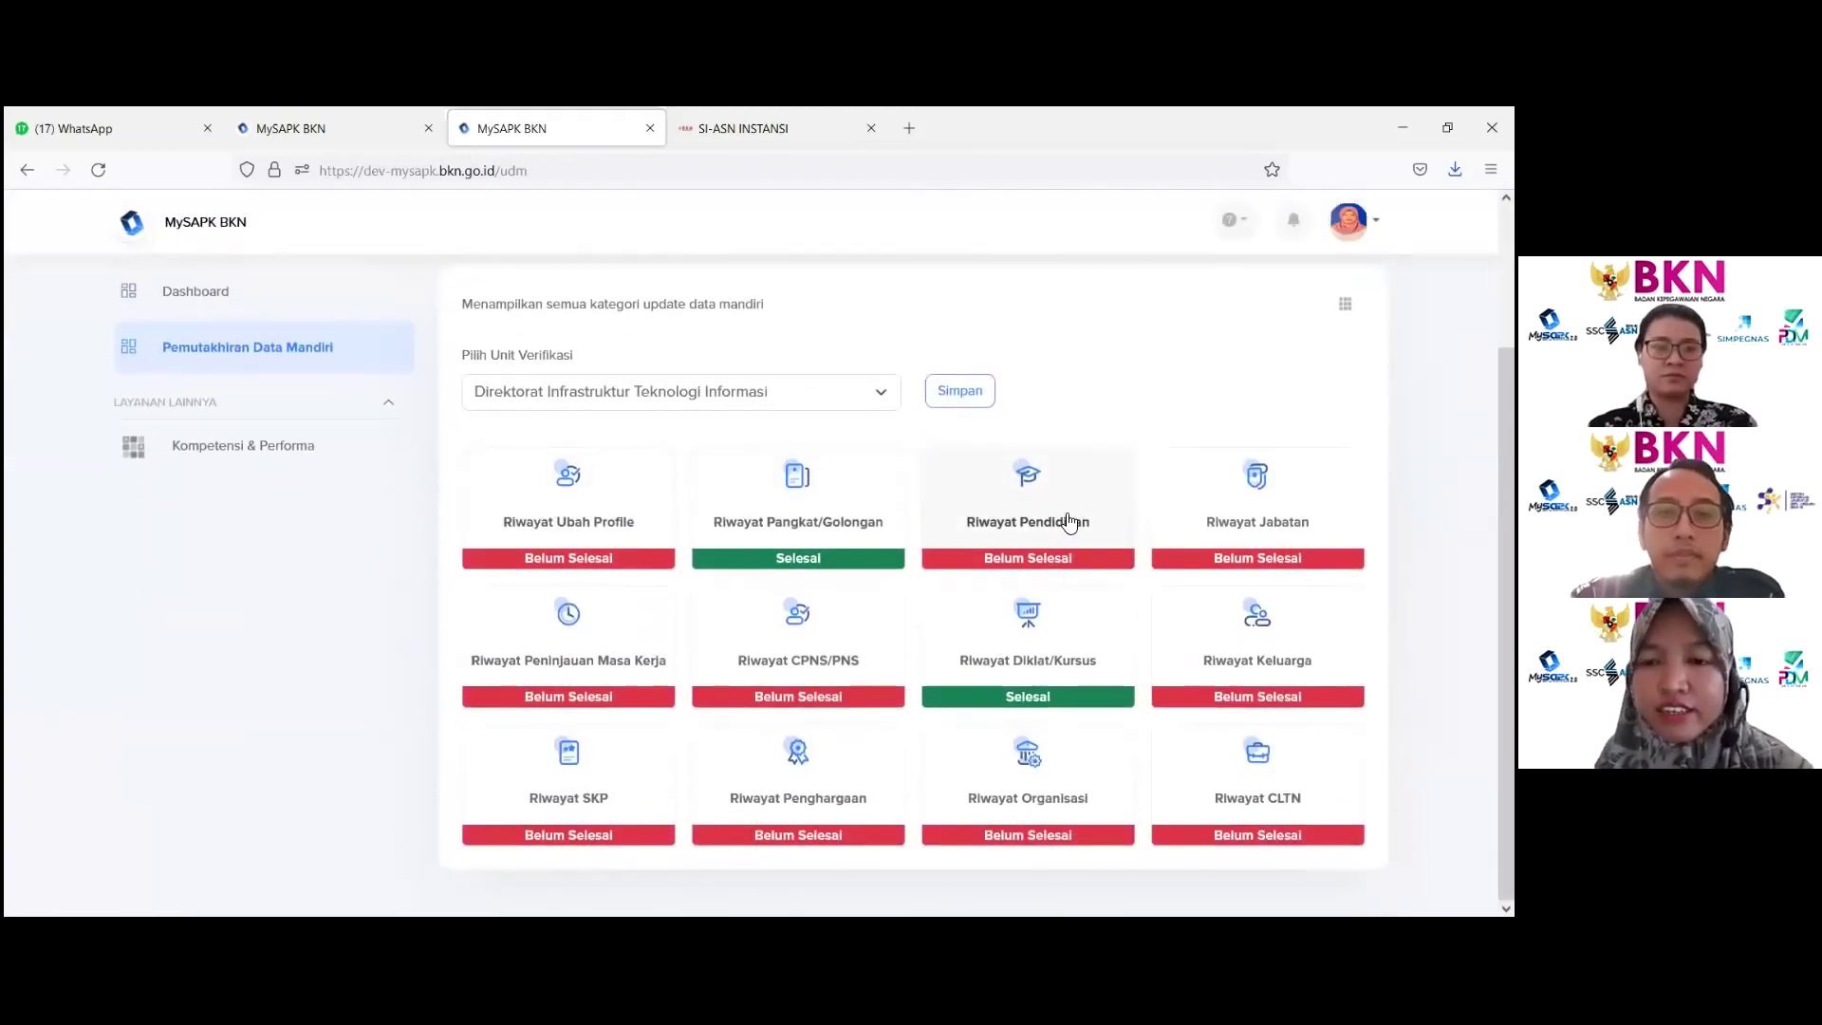
click(1069, 522)
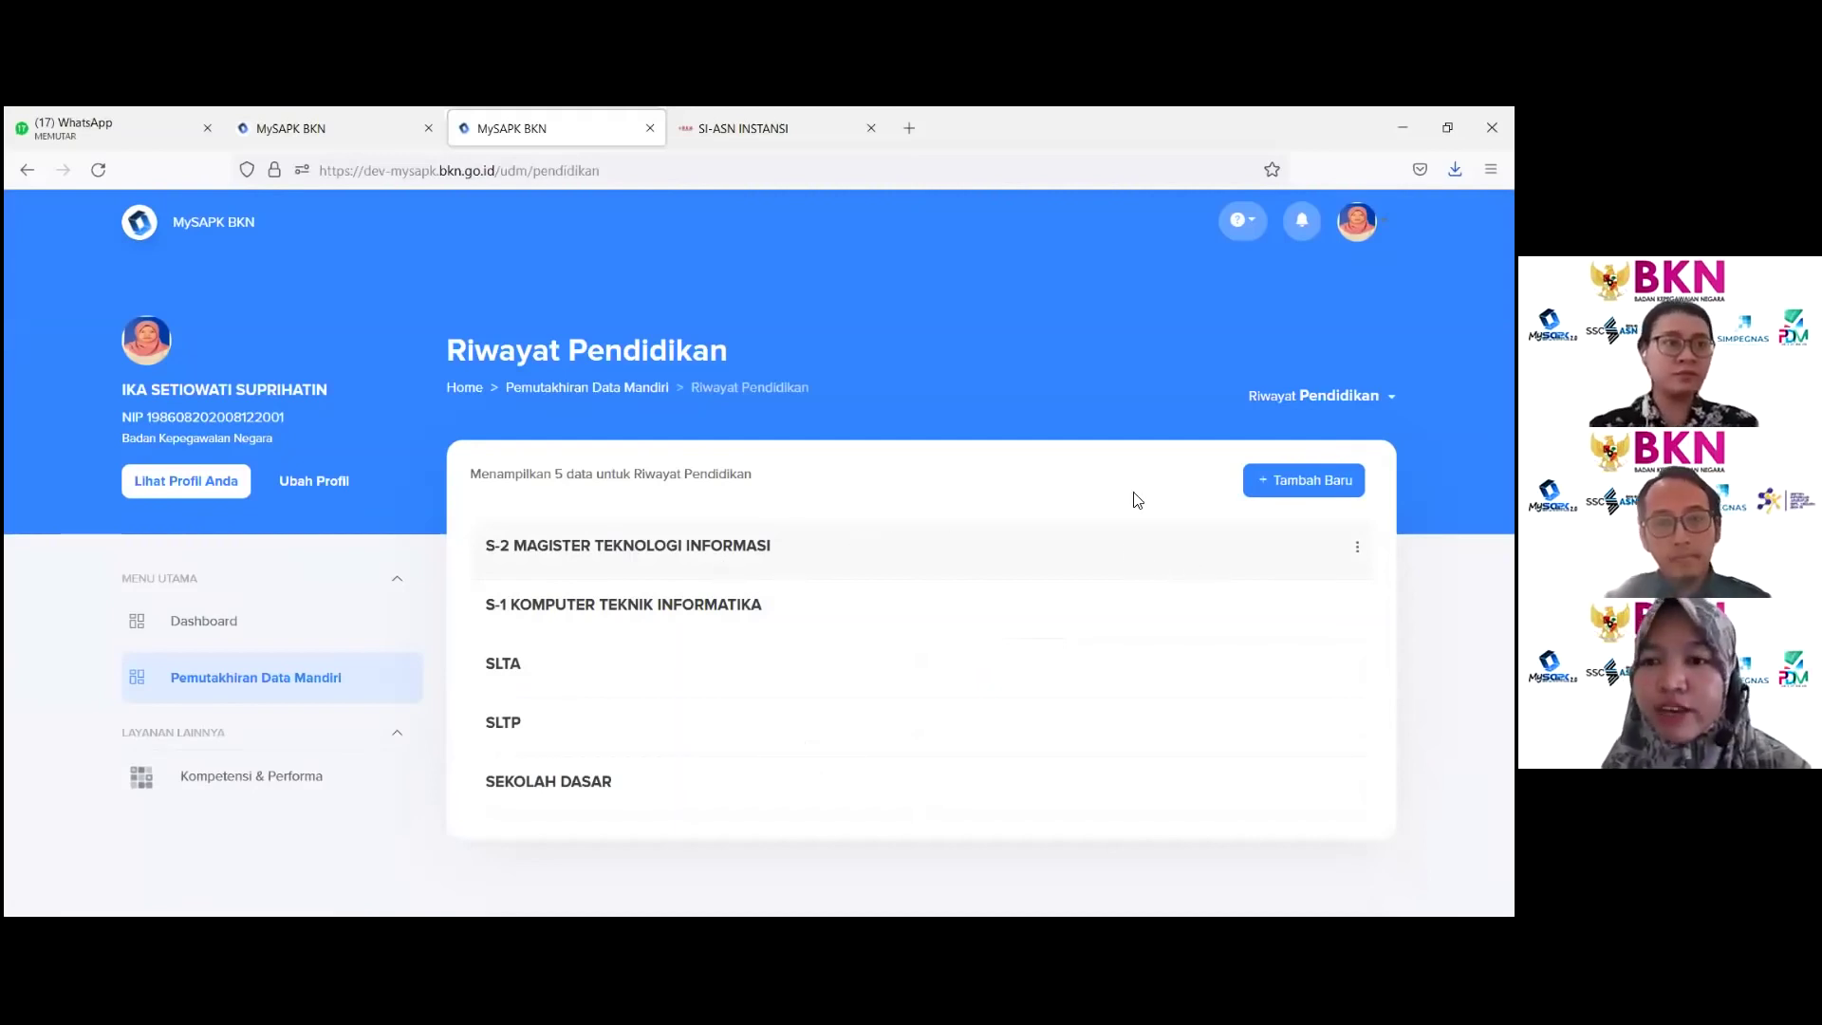
click(1304, 480)
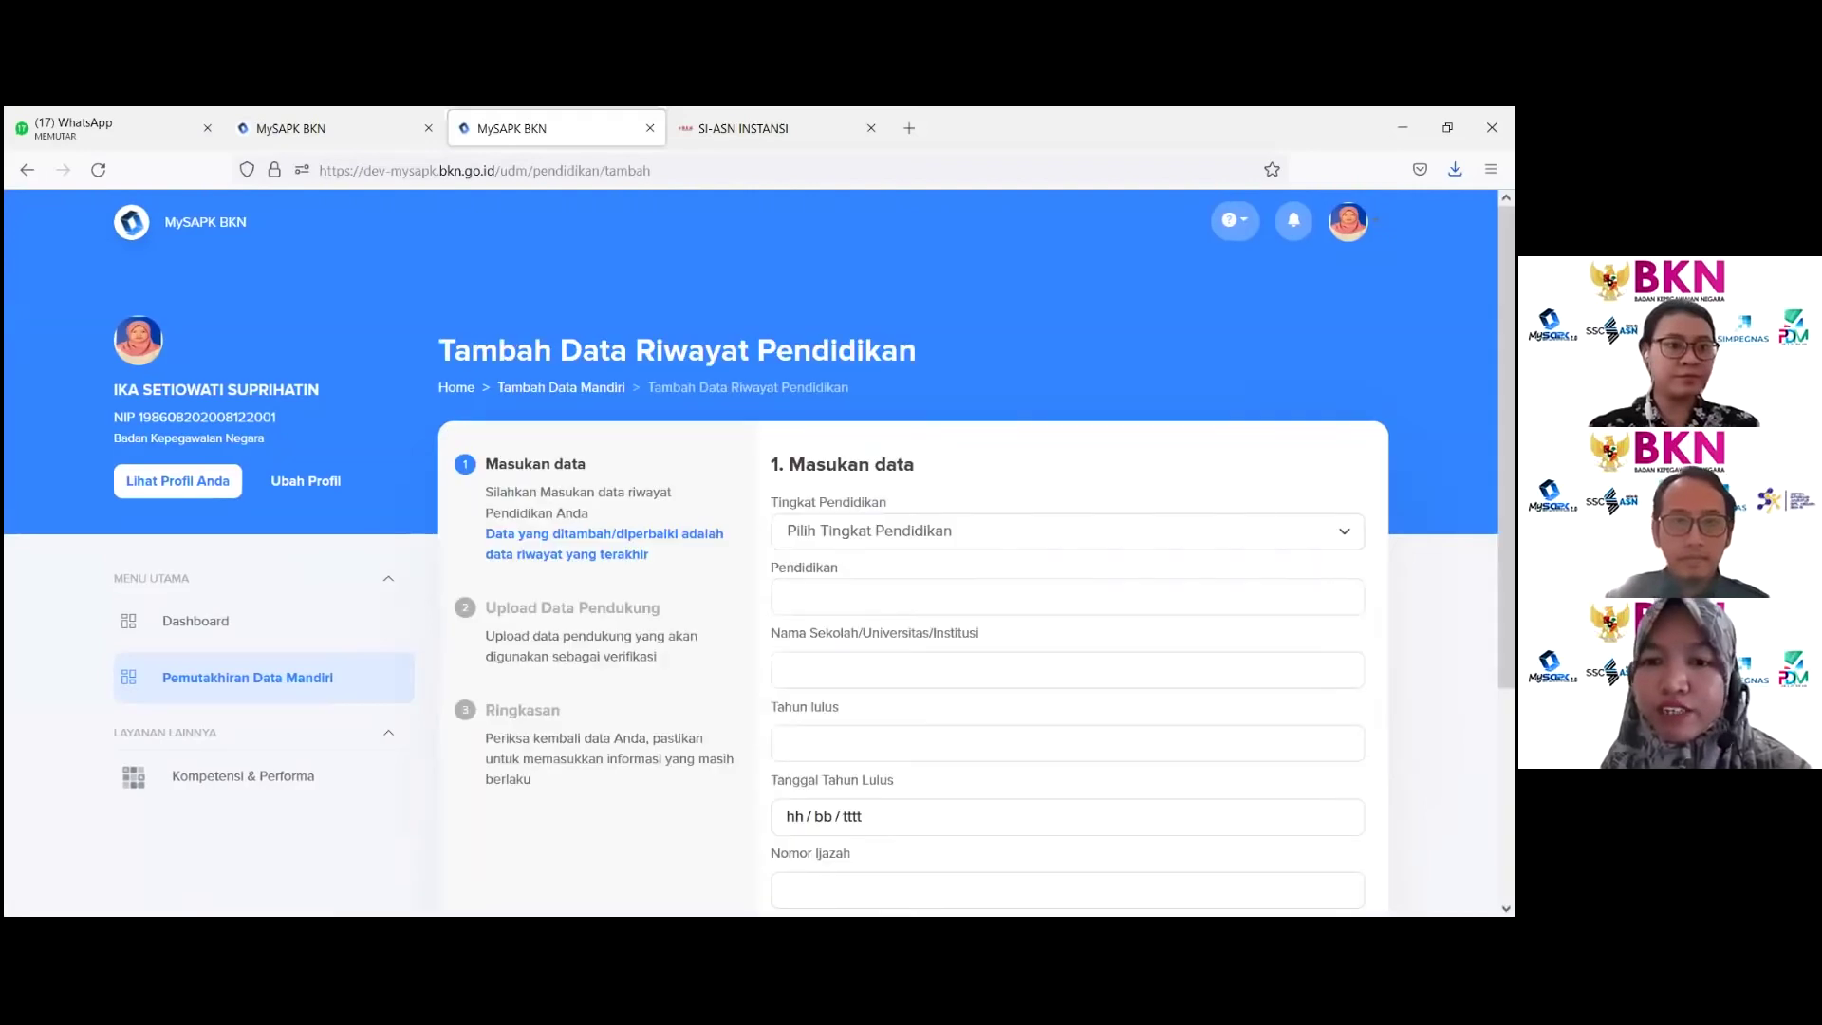
Step: Set the education level to S-3/Doktor and the study program to S-3 DOKTOR TEOLOGI
click(1230, 531)
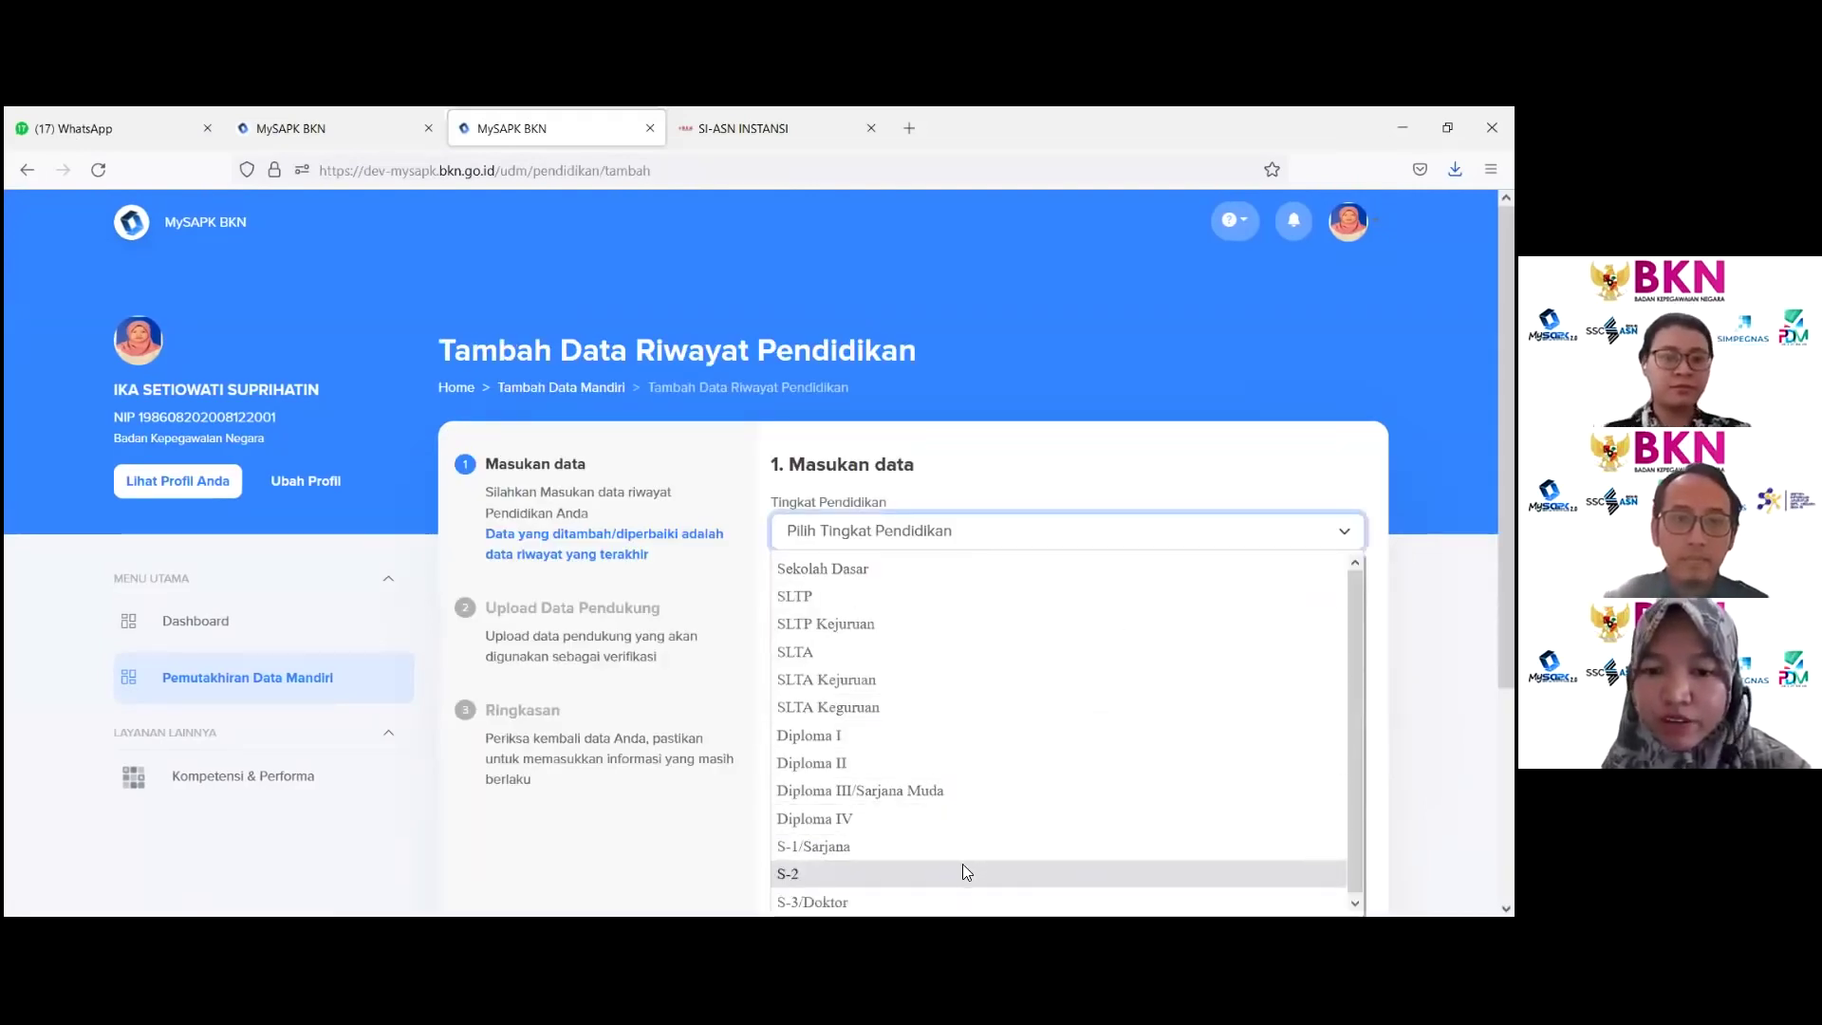
click(942, 898)
click(907, 597)
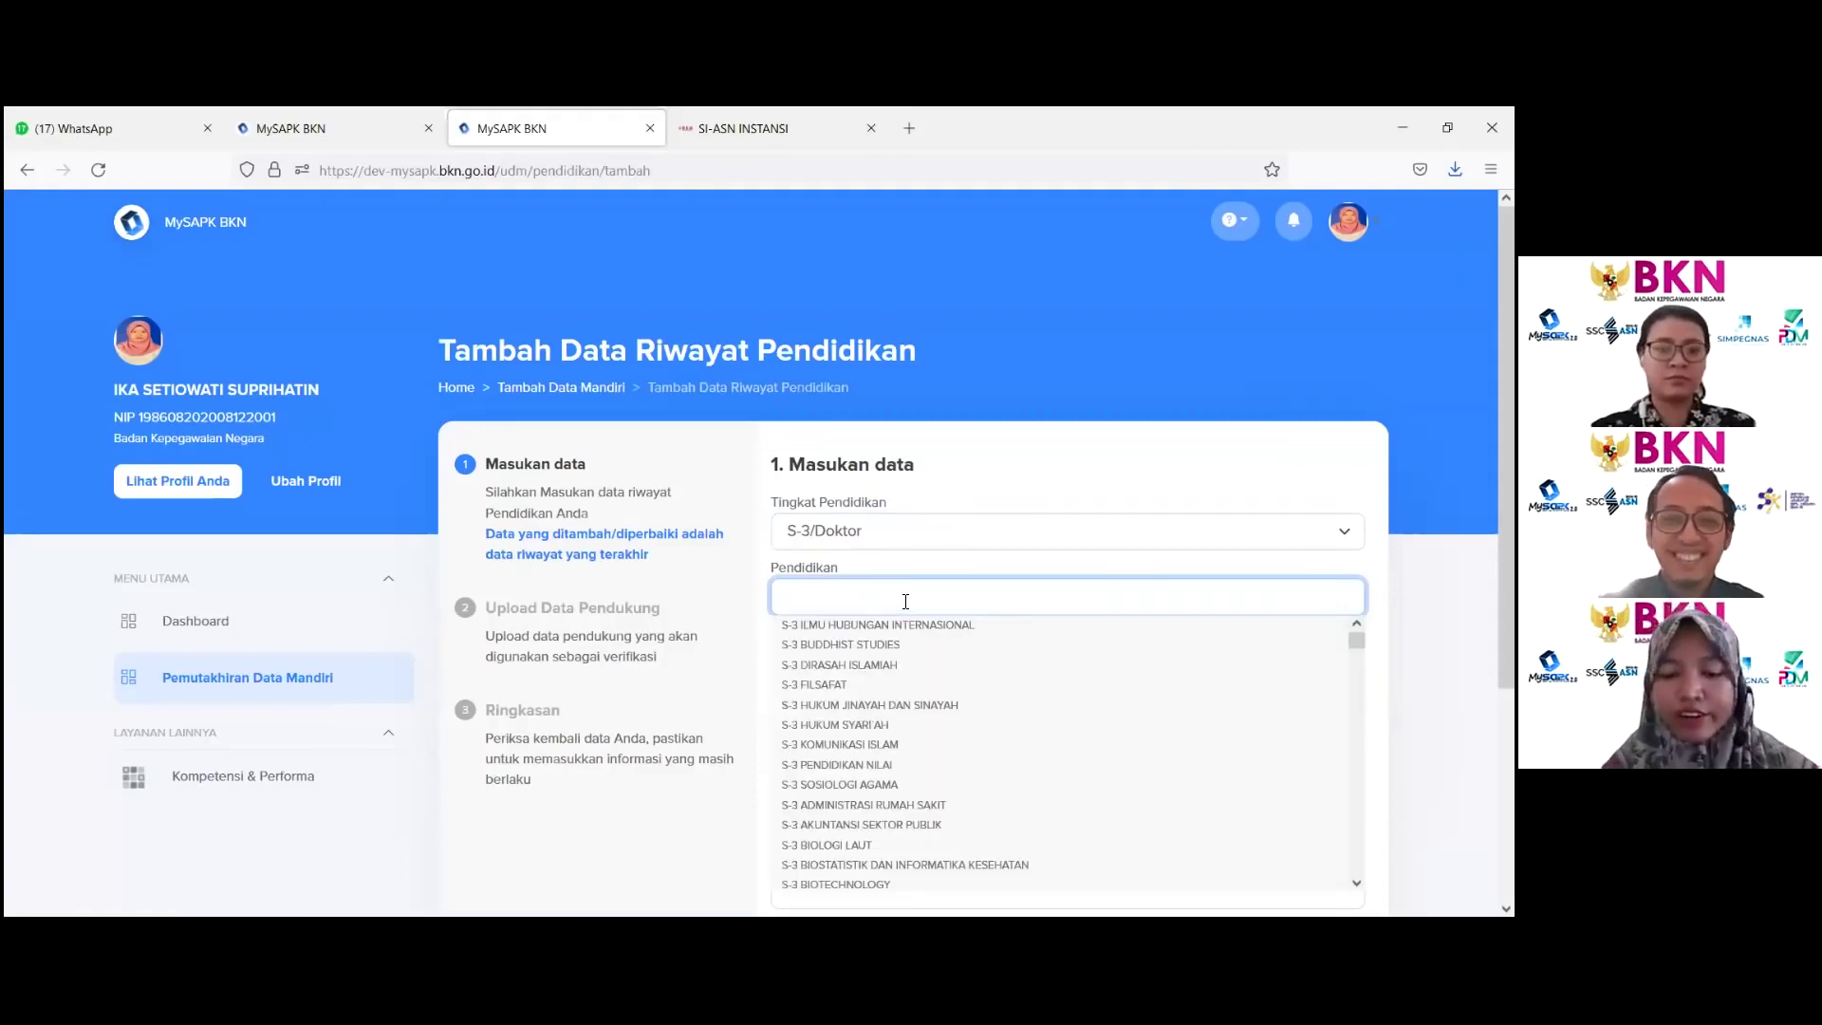
text(dok)
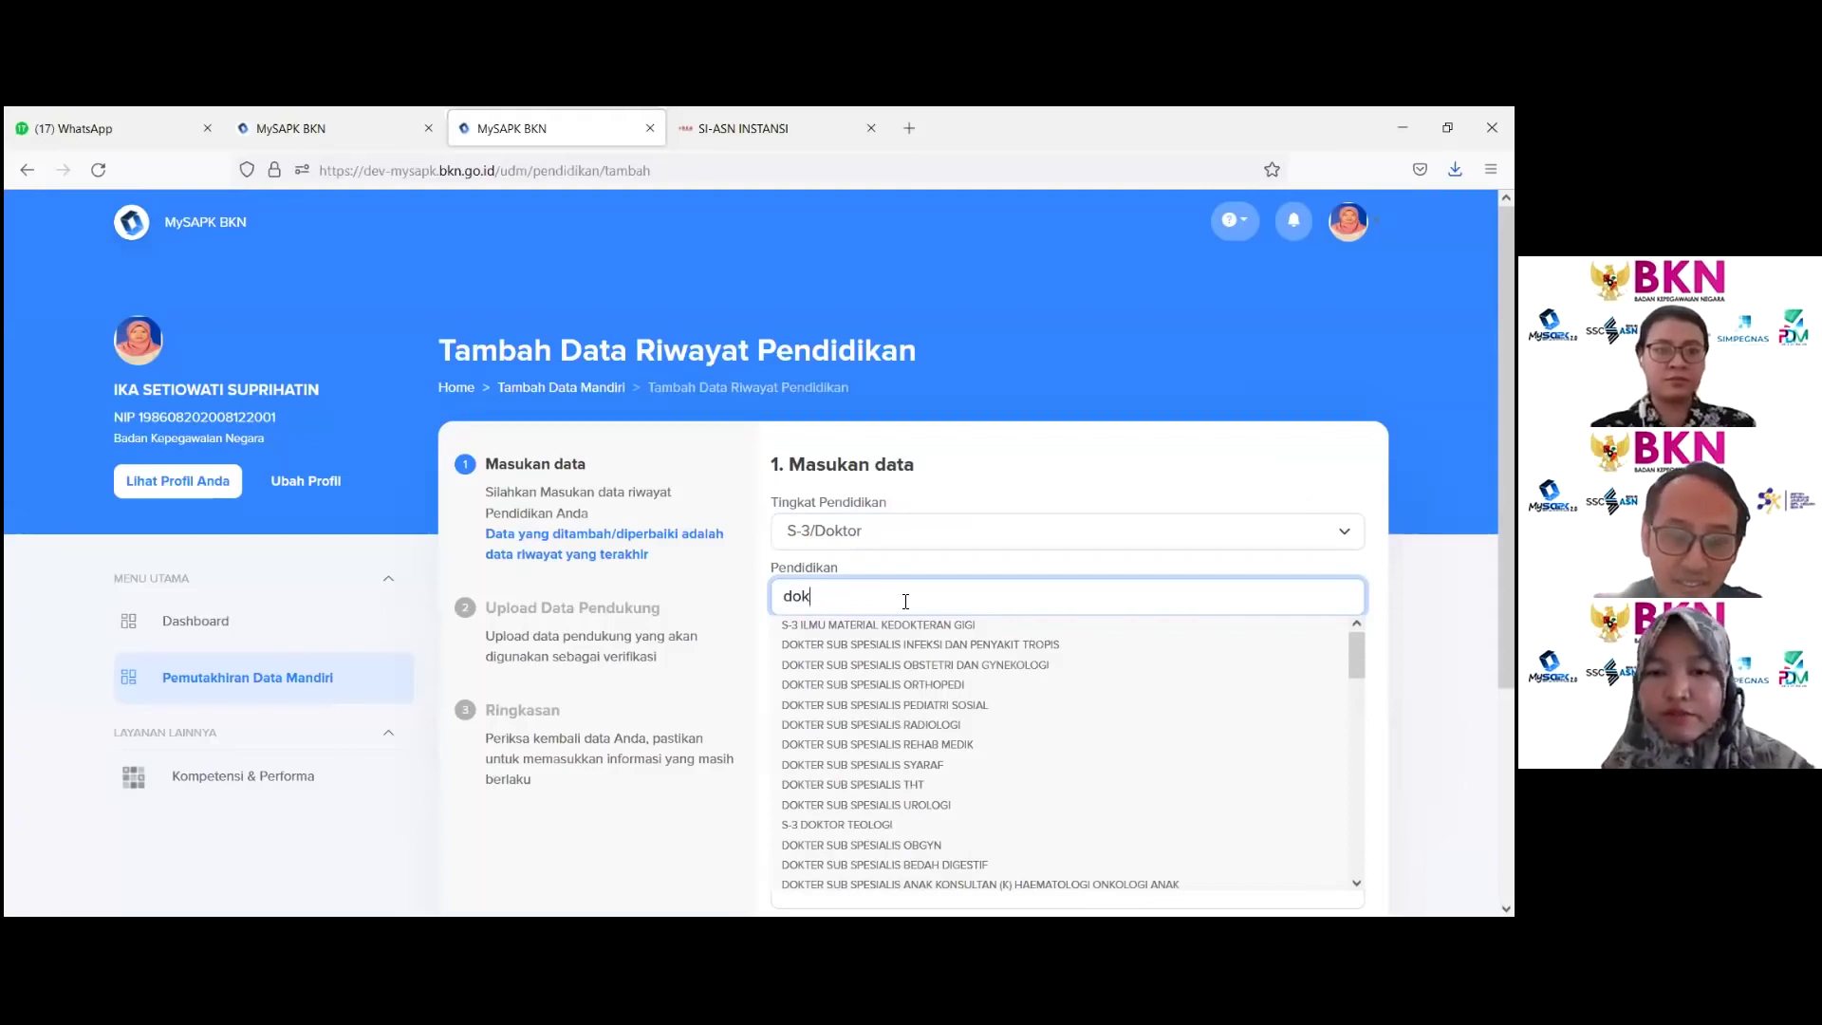
click(841, 825)
Step: Enter UNIVERSITAS INDONESIA as the school name and 2020 as the graduation year
scroll(835, 712, down, 2)
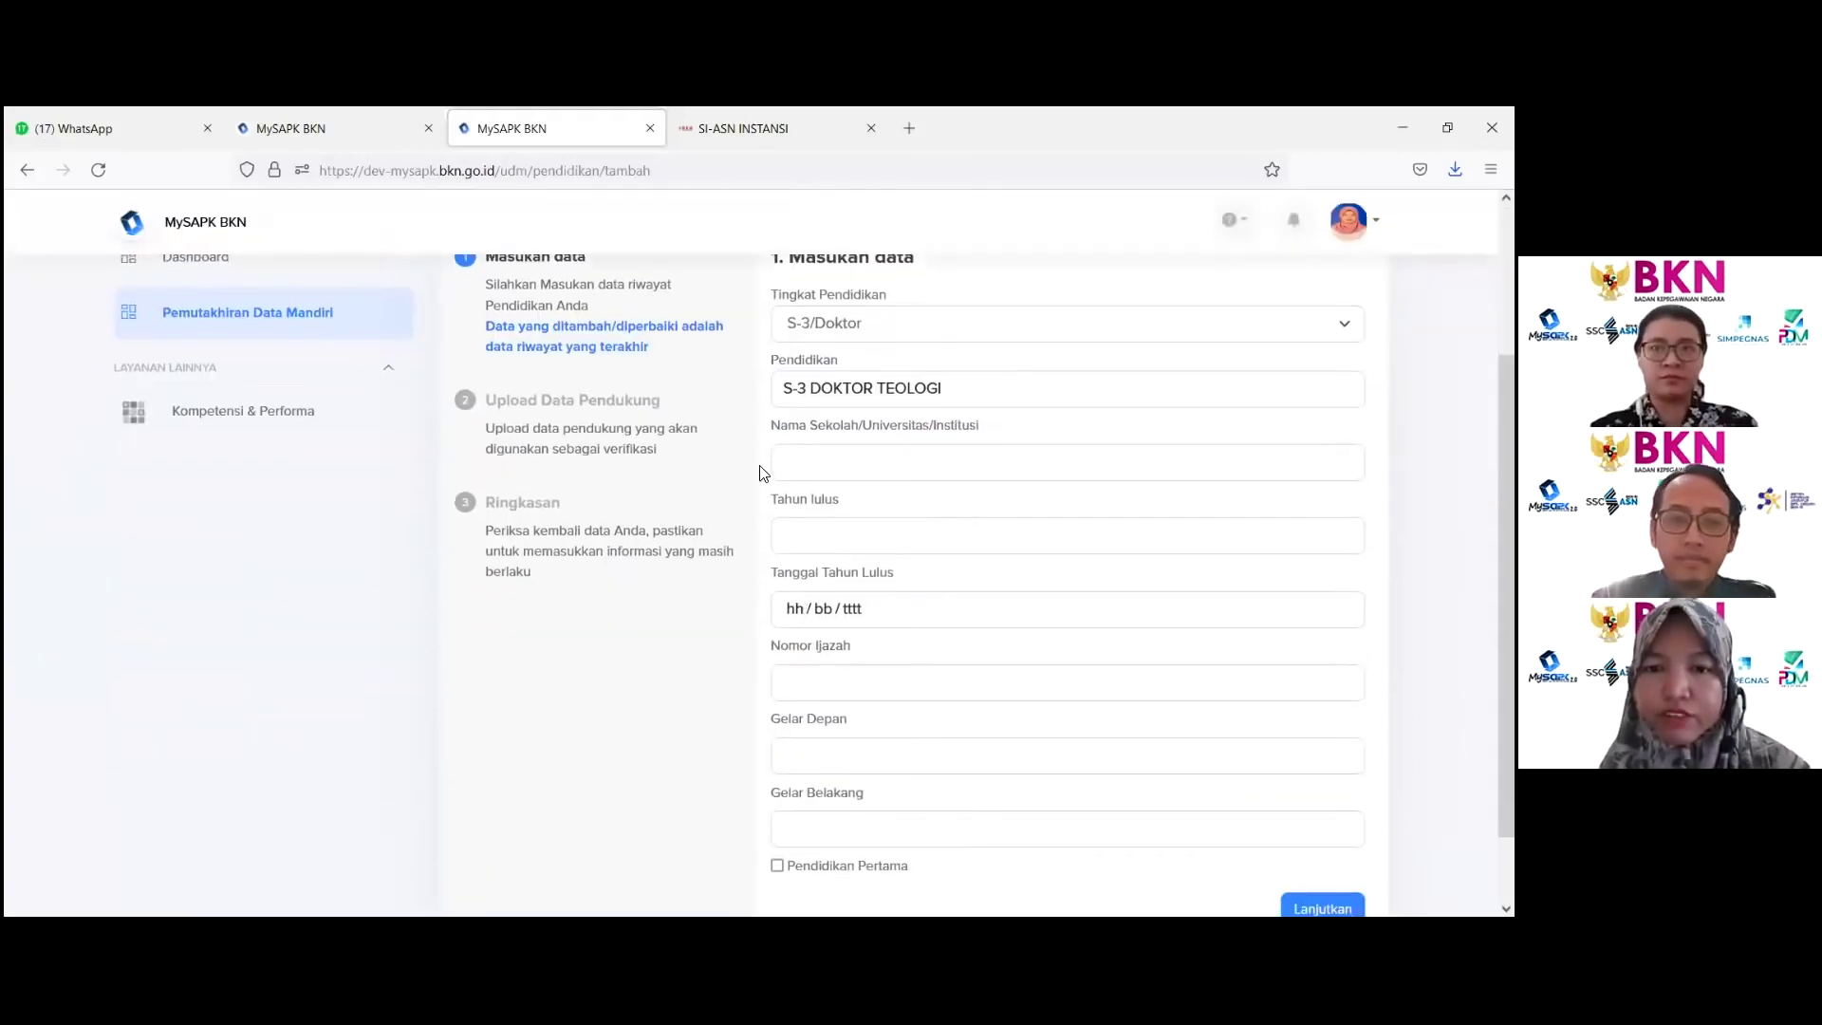
click(807, 465)
text(UN)
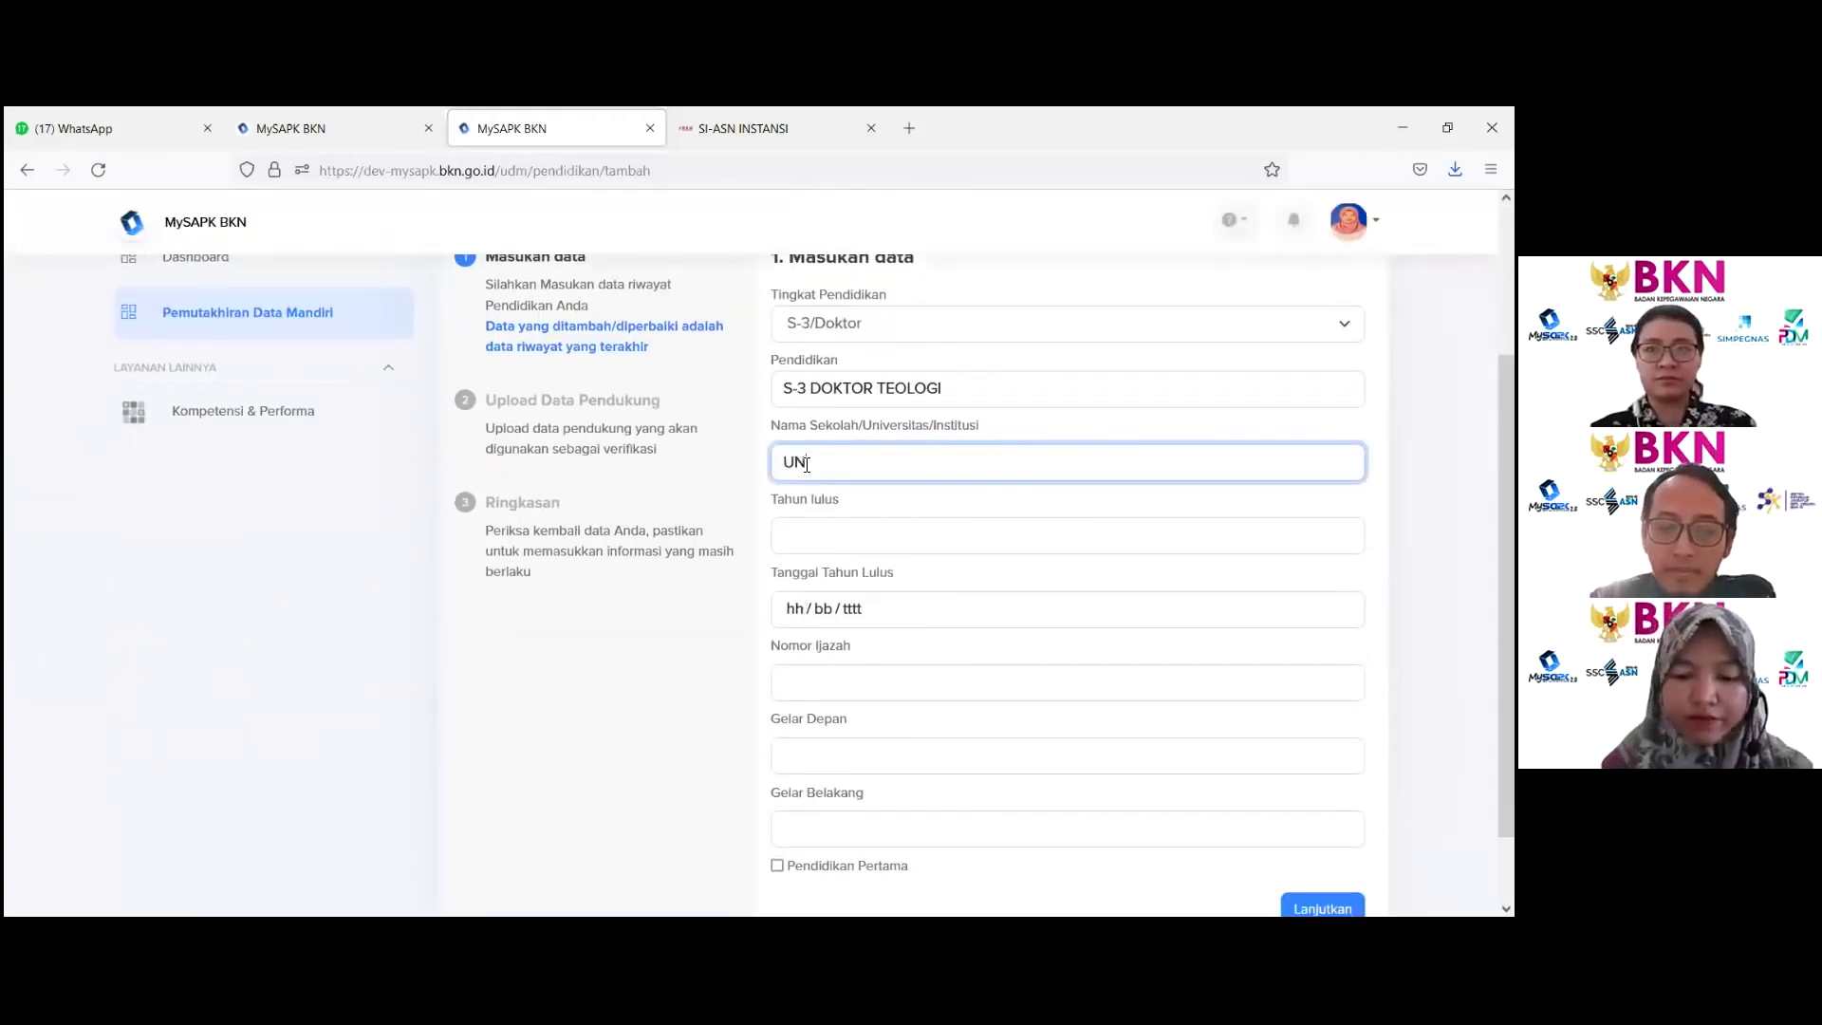
text(IVERSI)
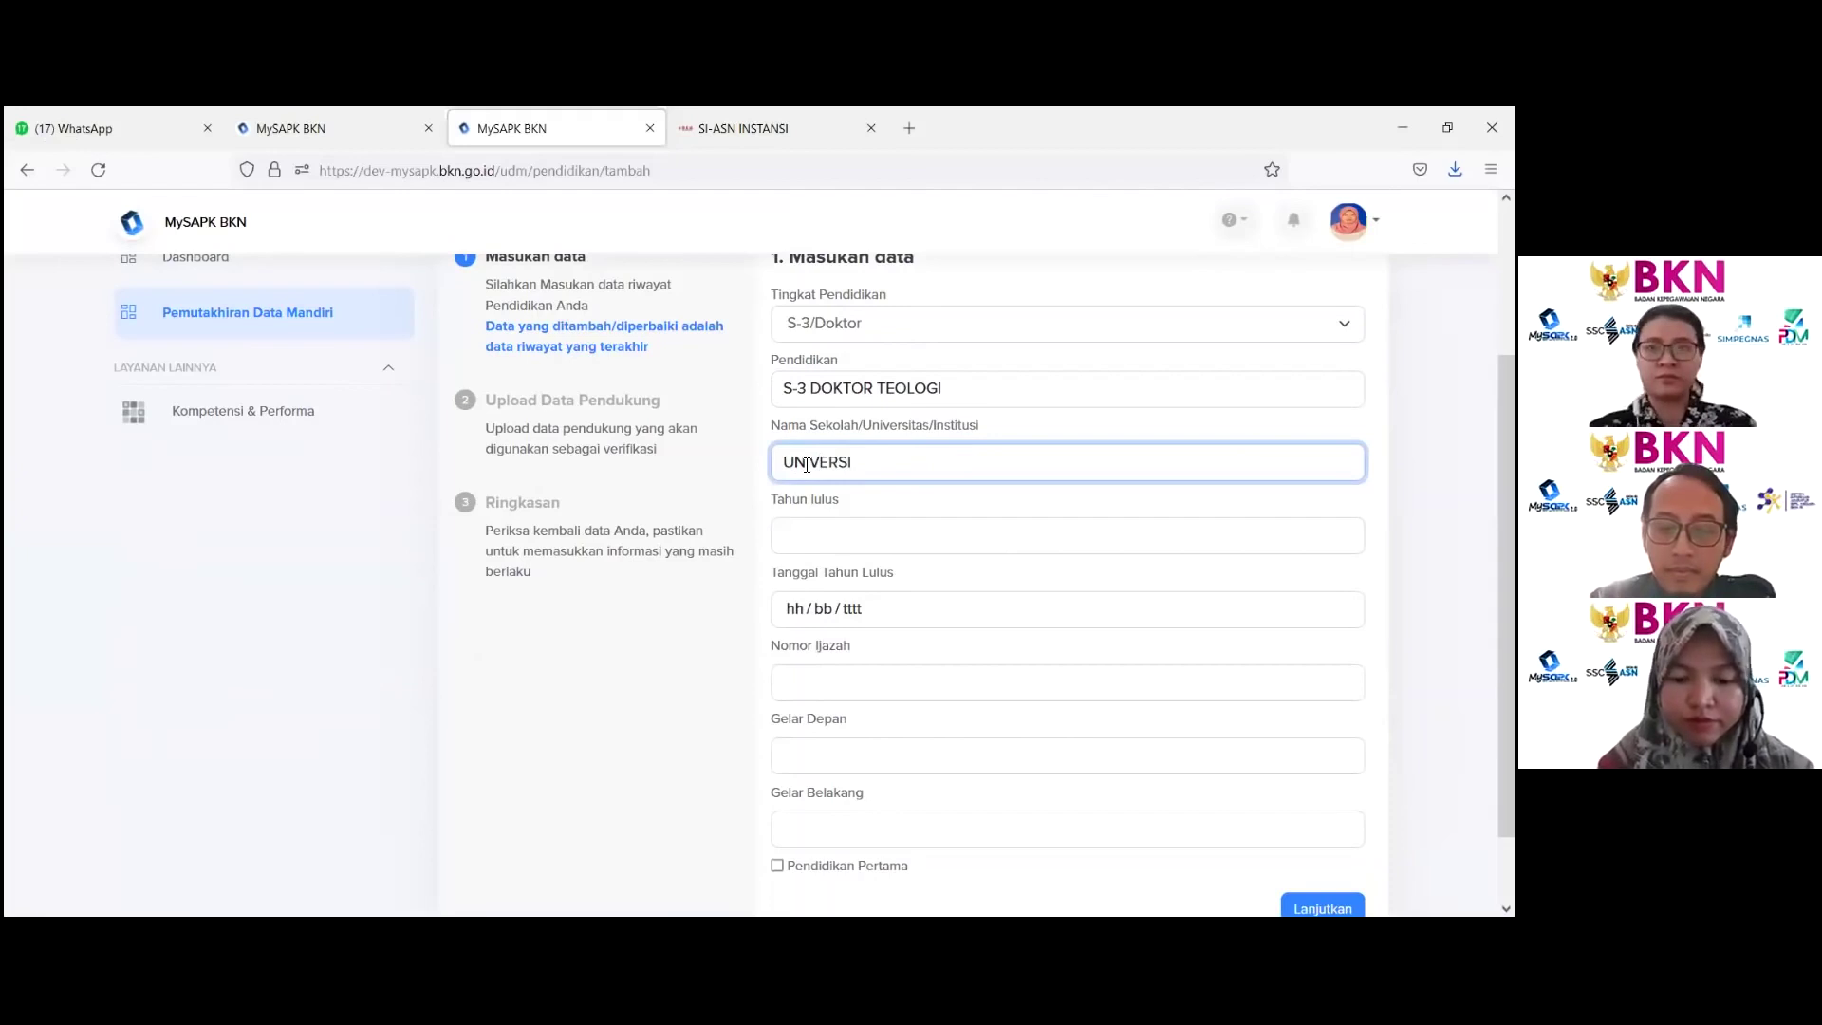
text(TAS INDONESIA)
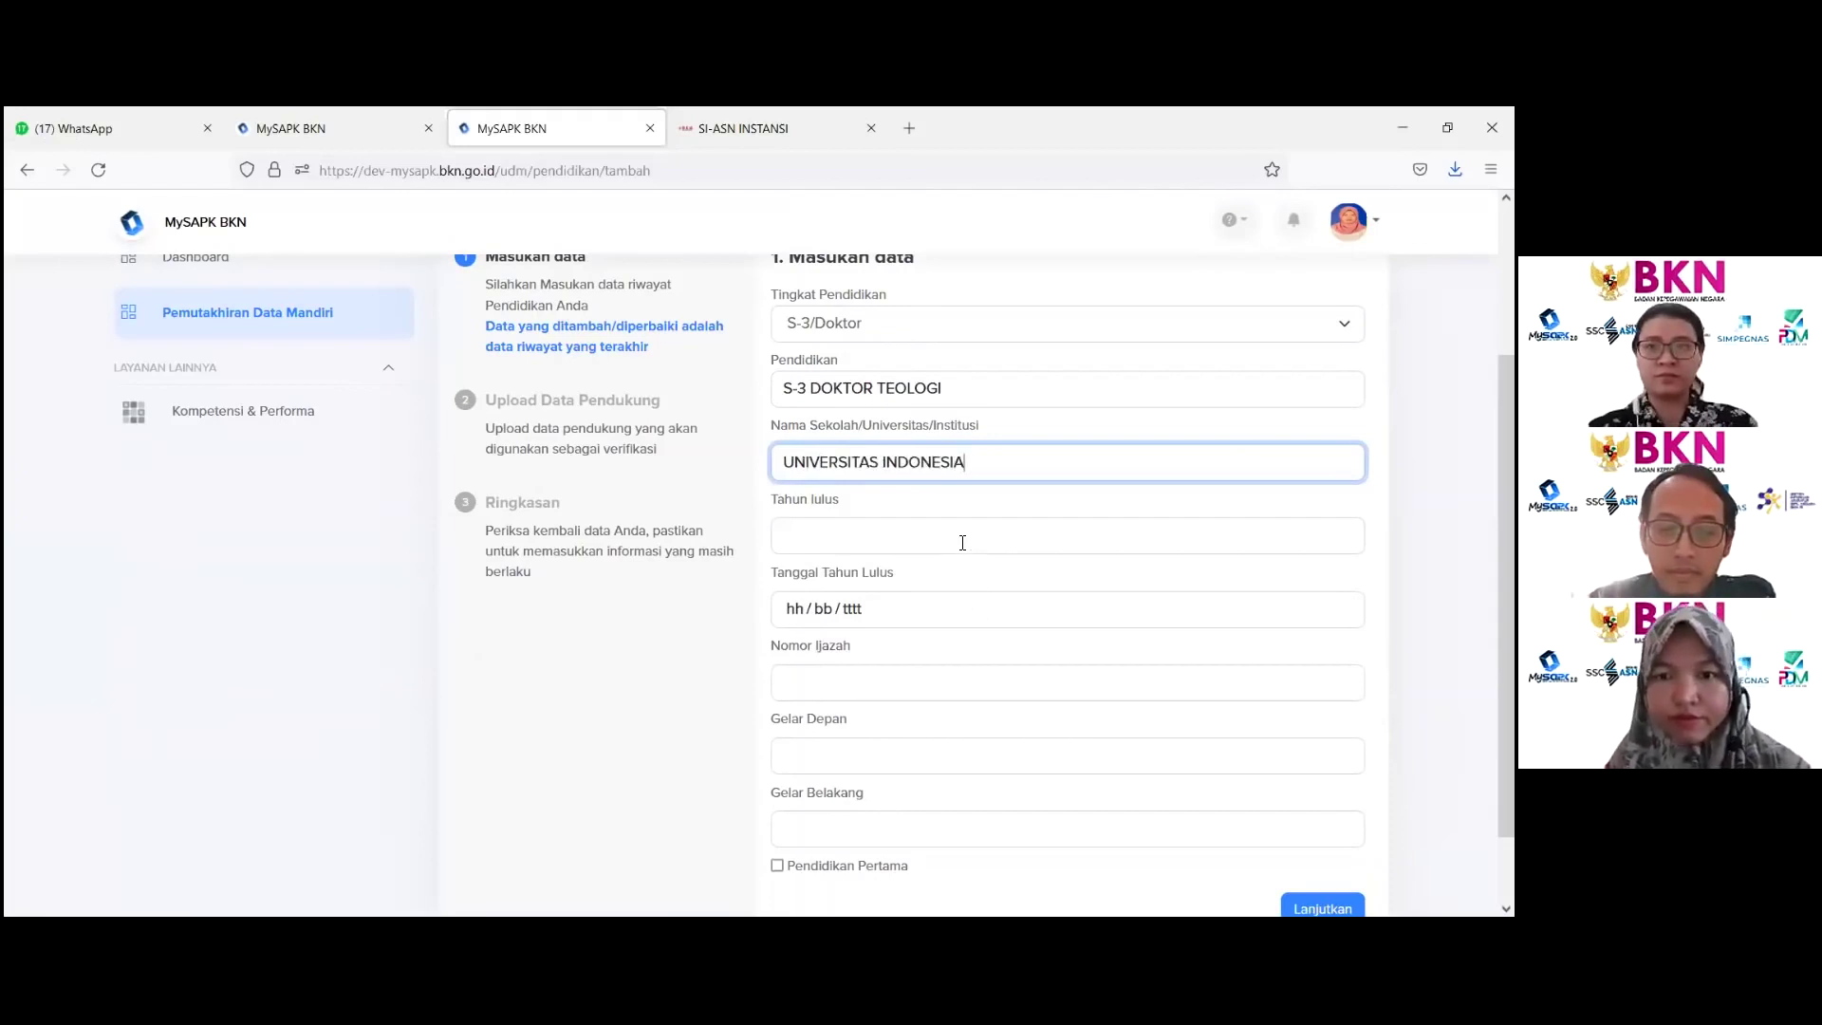
click(960, 542)
text(2020)
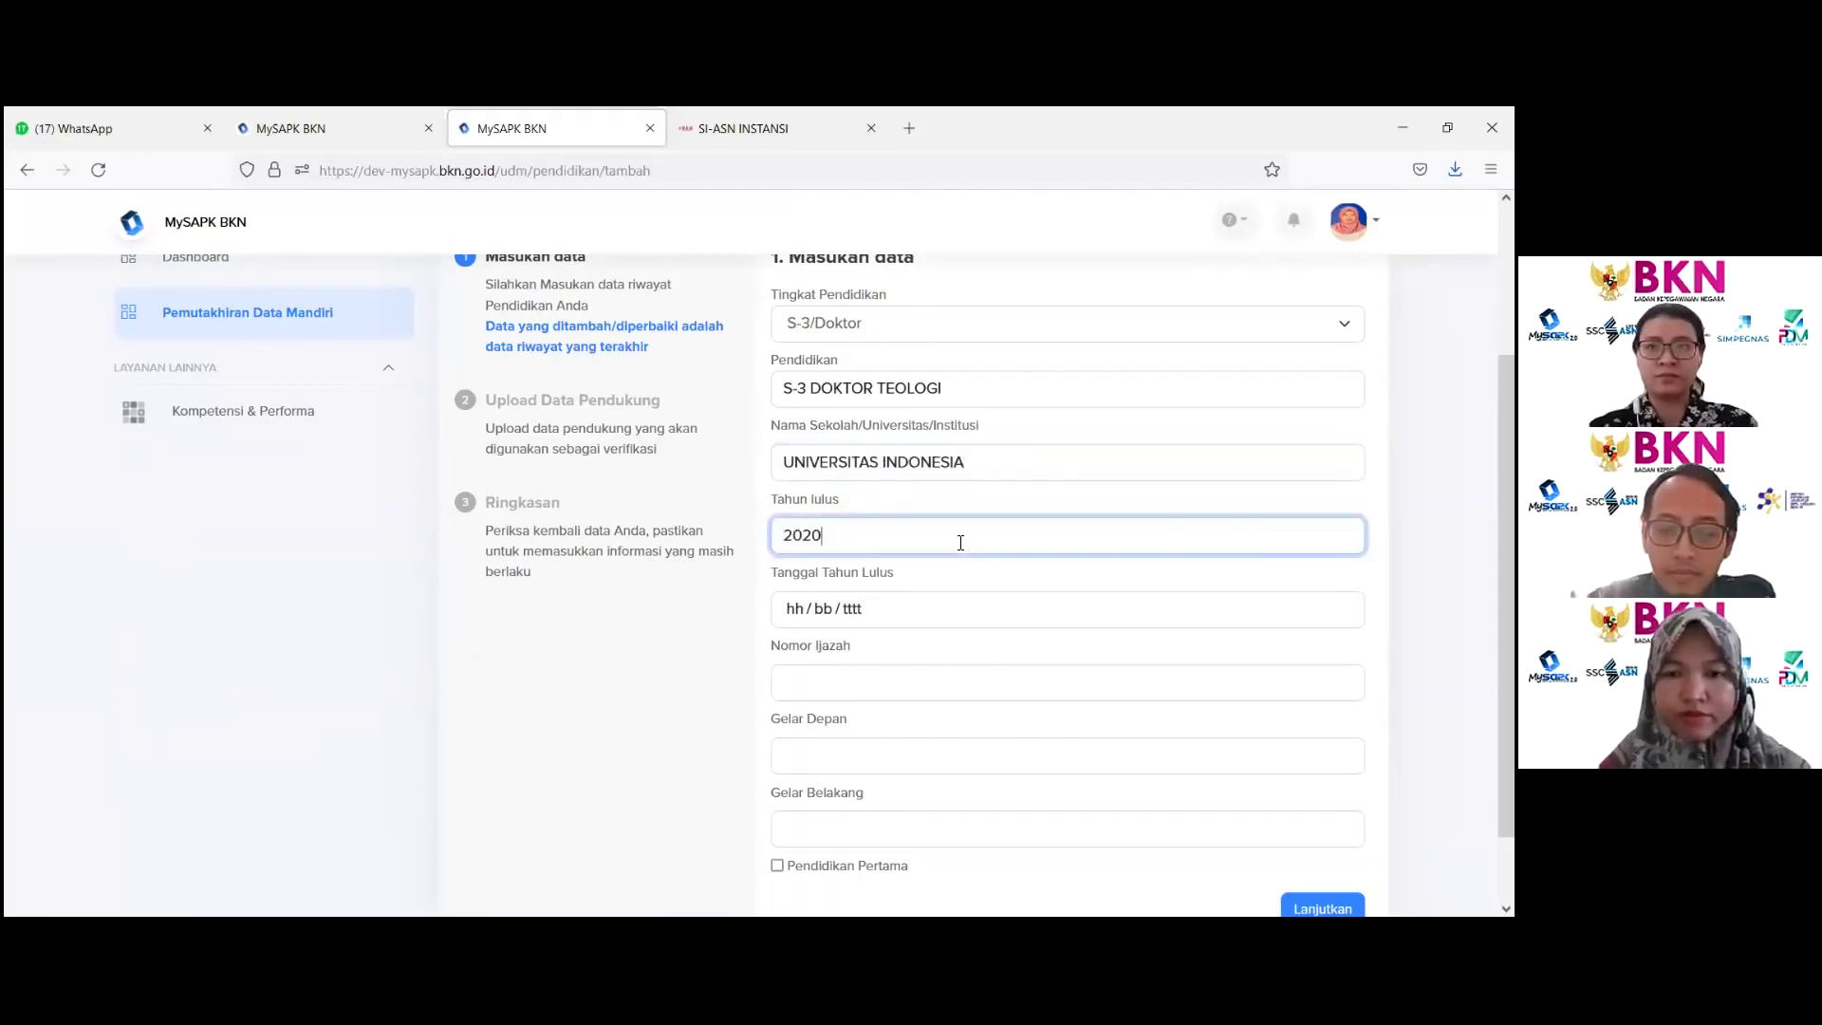
Step: Set the graduation date to 01/08/2020
click(923, 600)
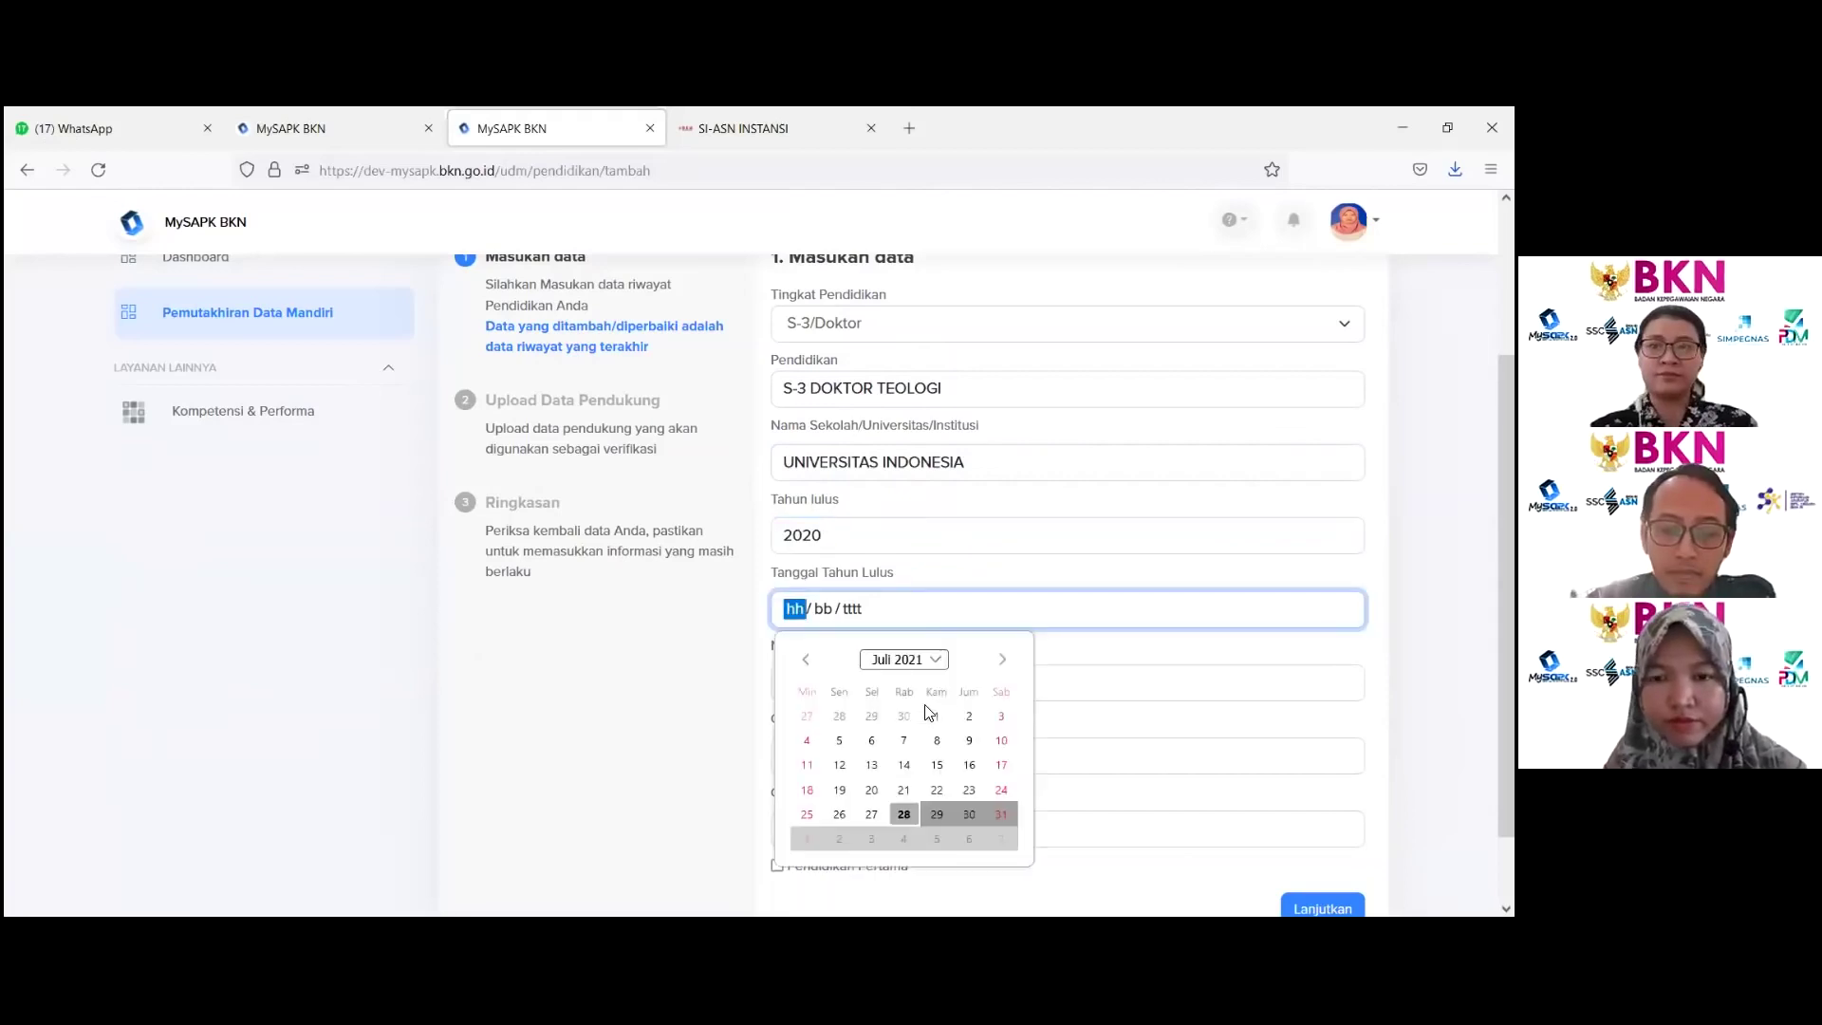
click(935, 659)
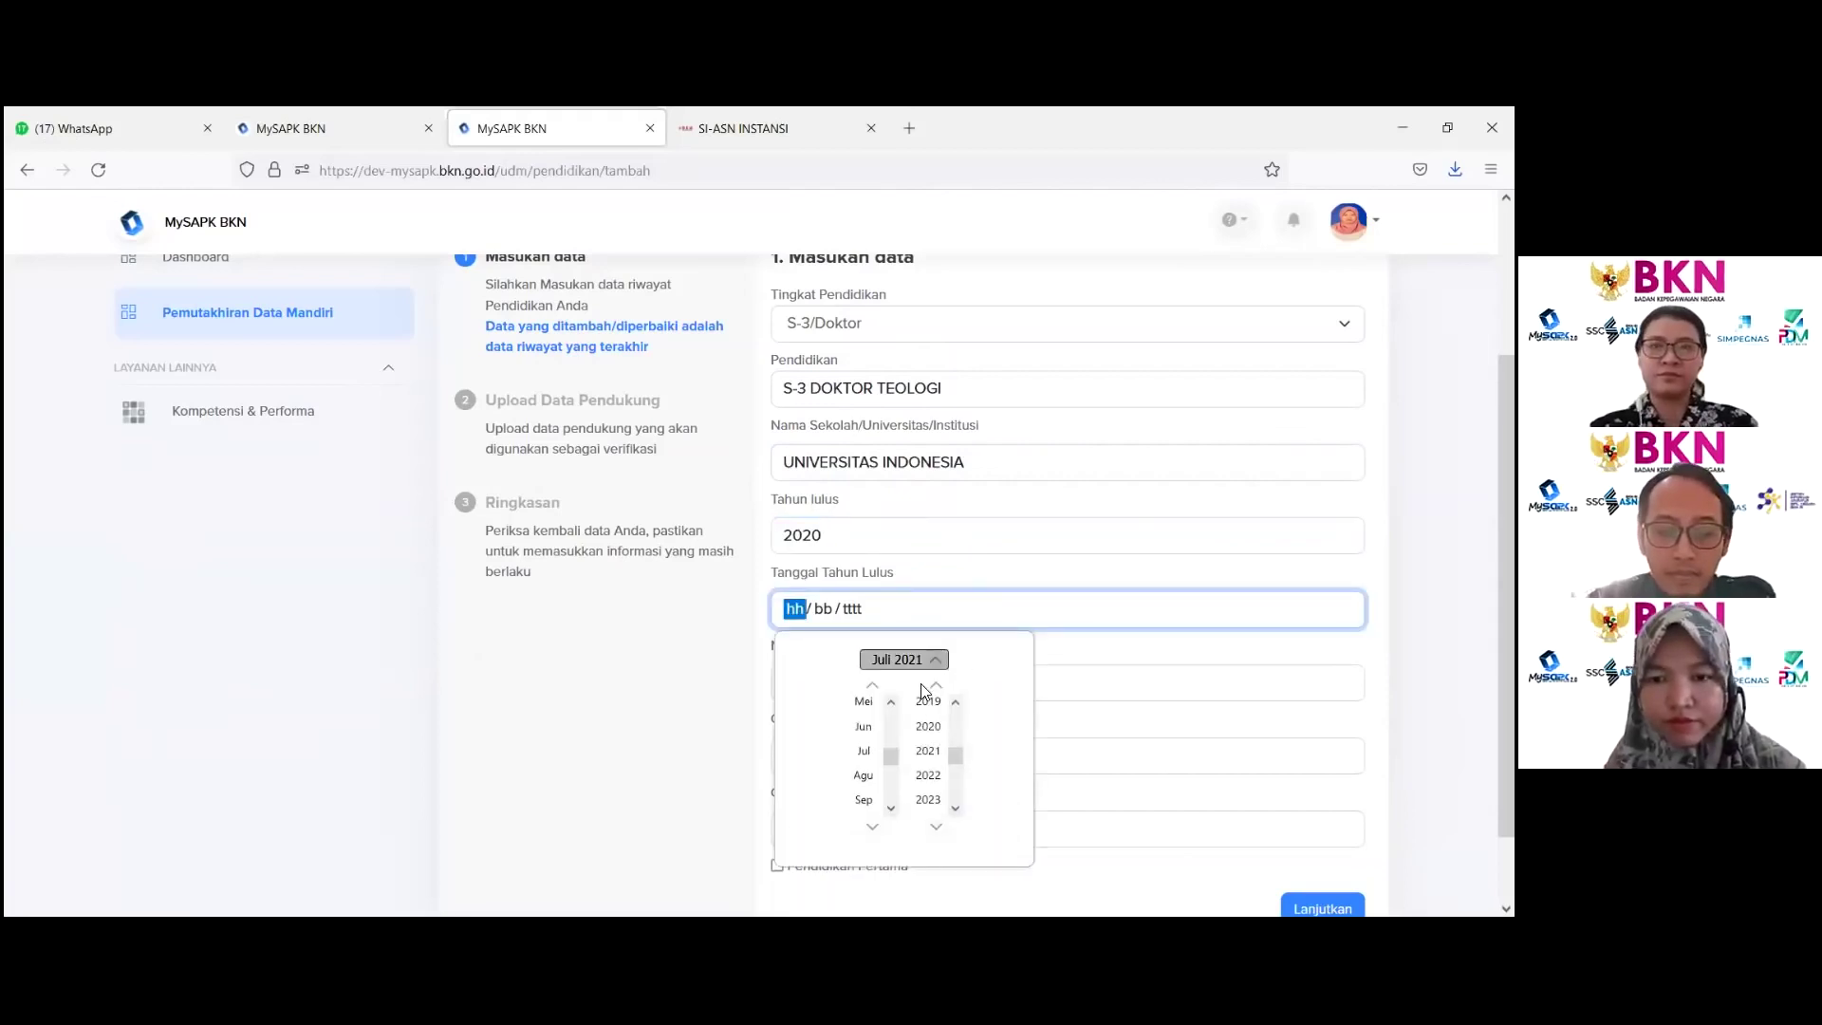
click(928, 734)
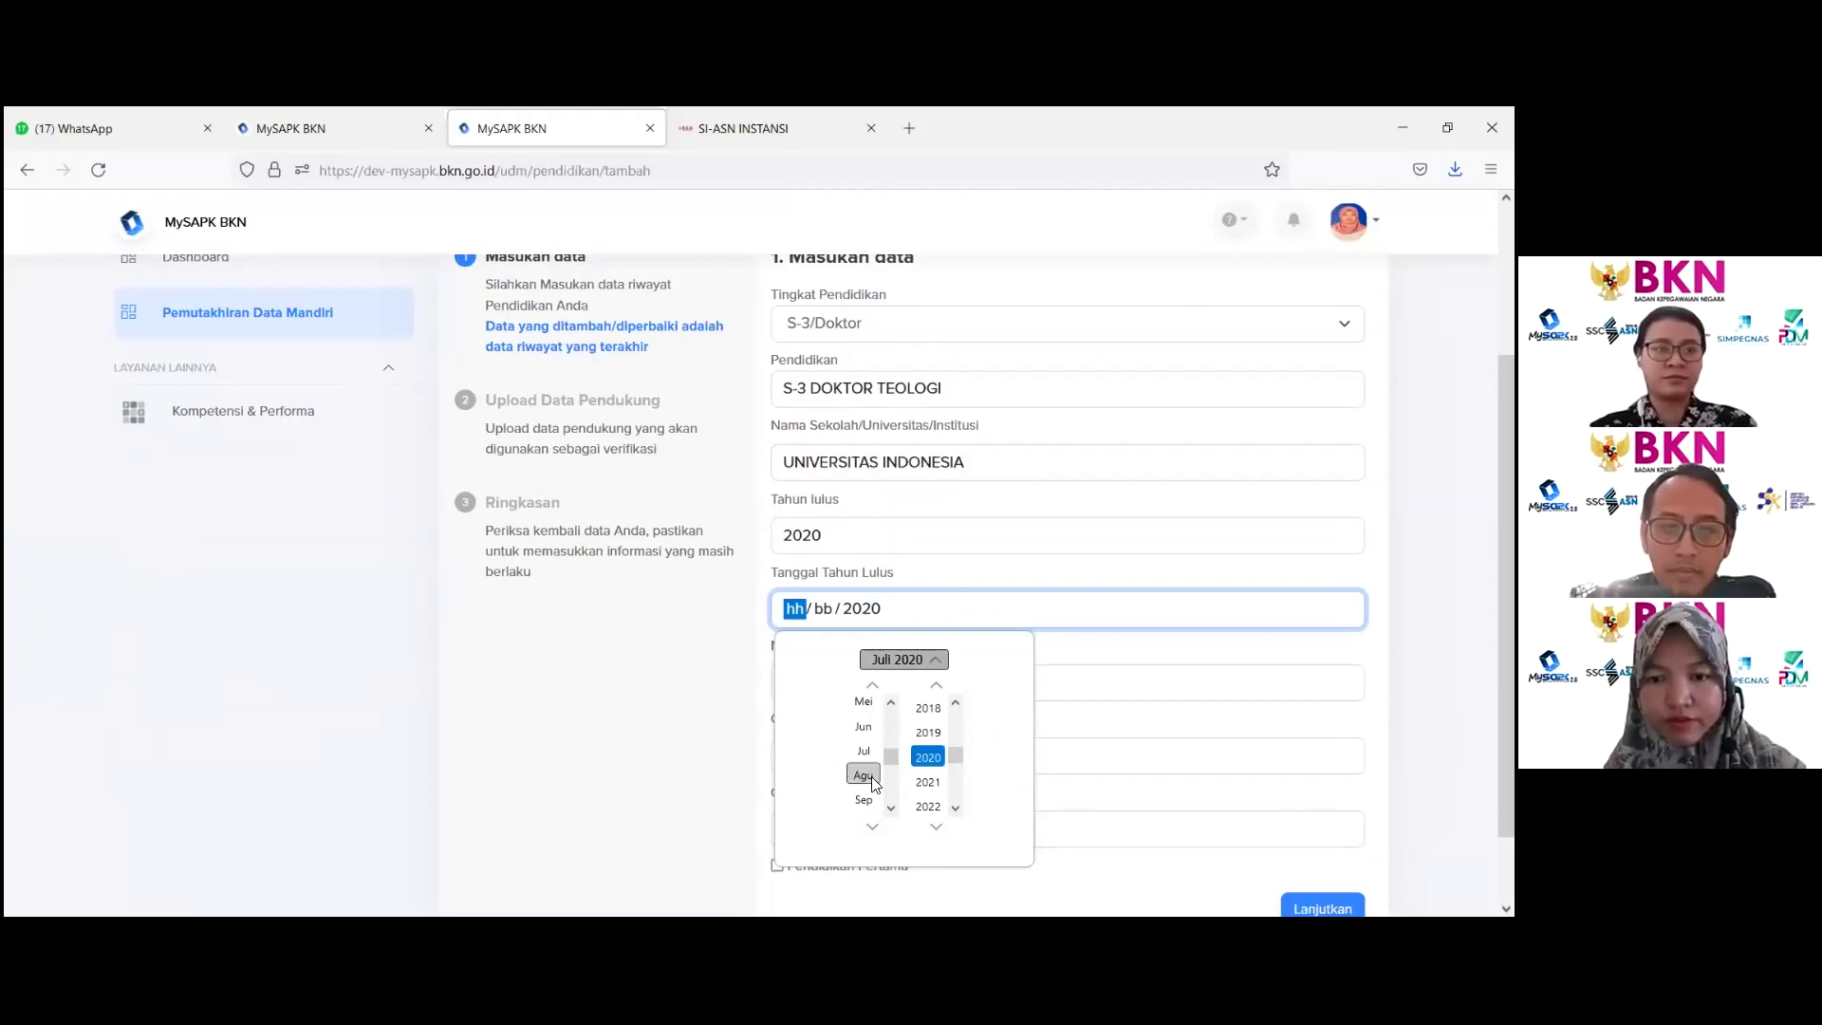
click(862, 774)
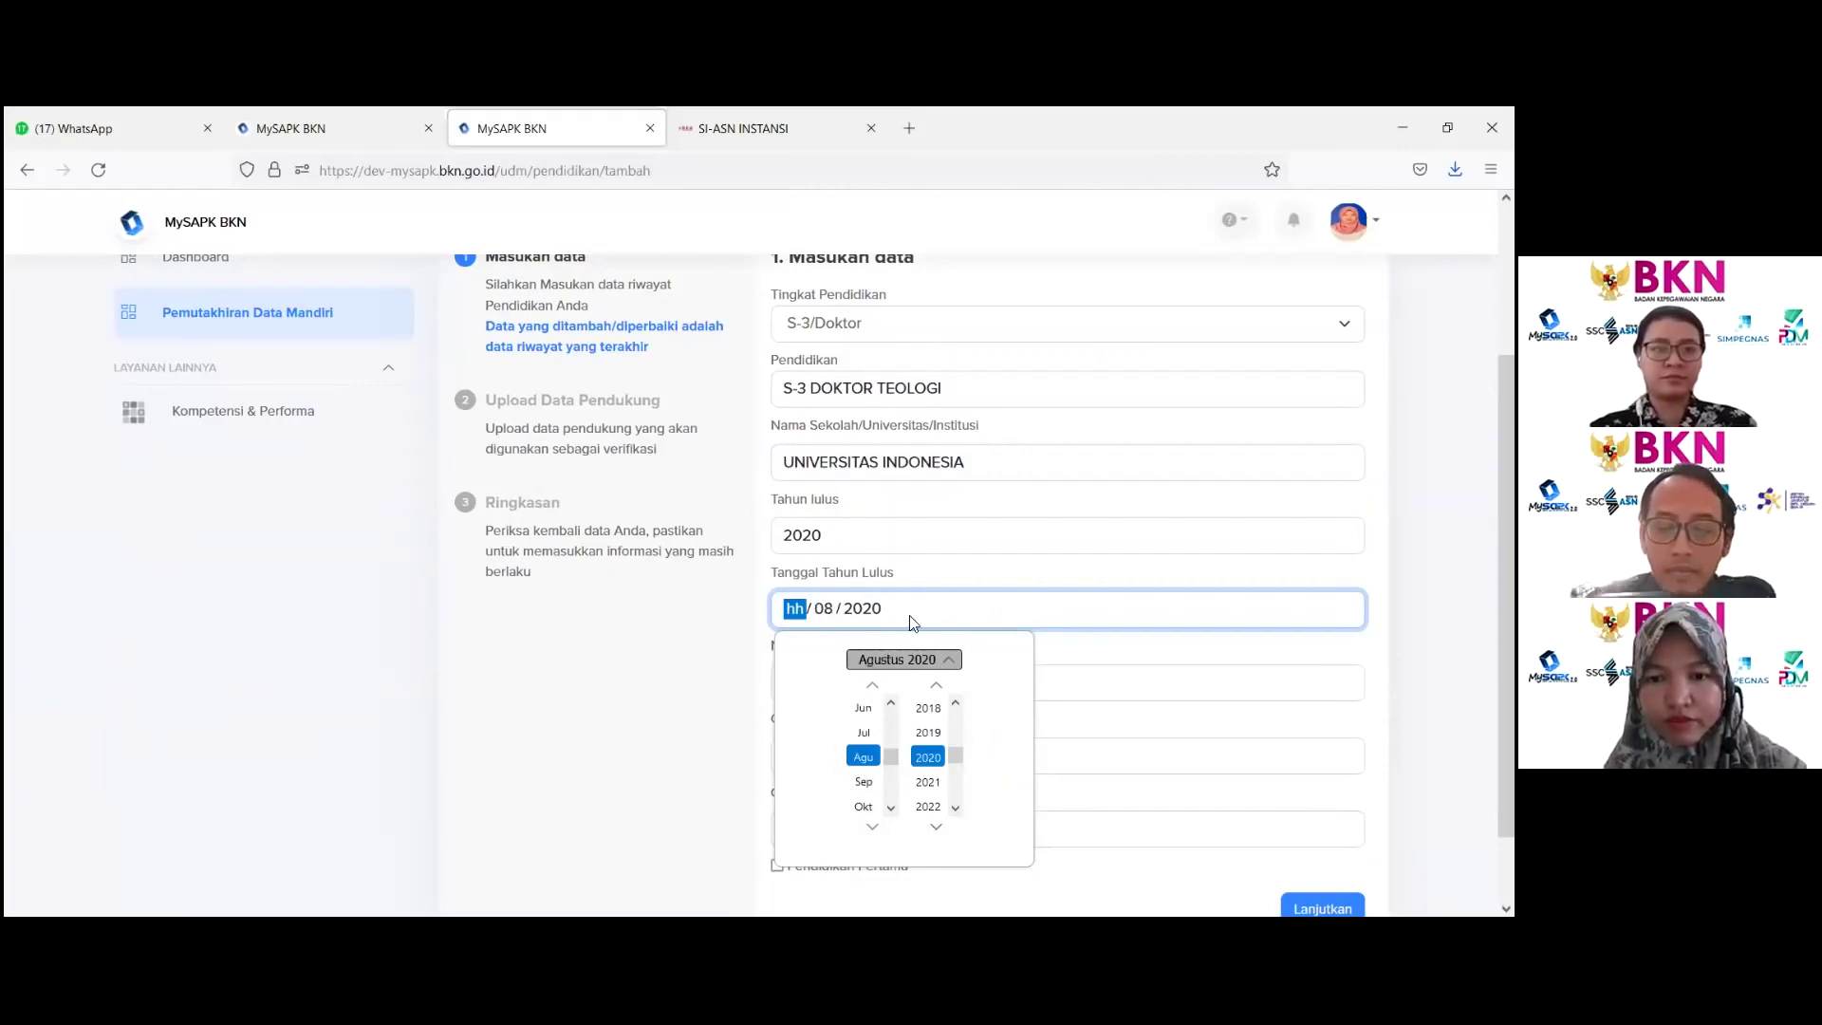
text(01)
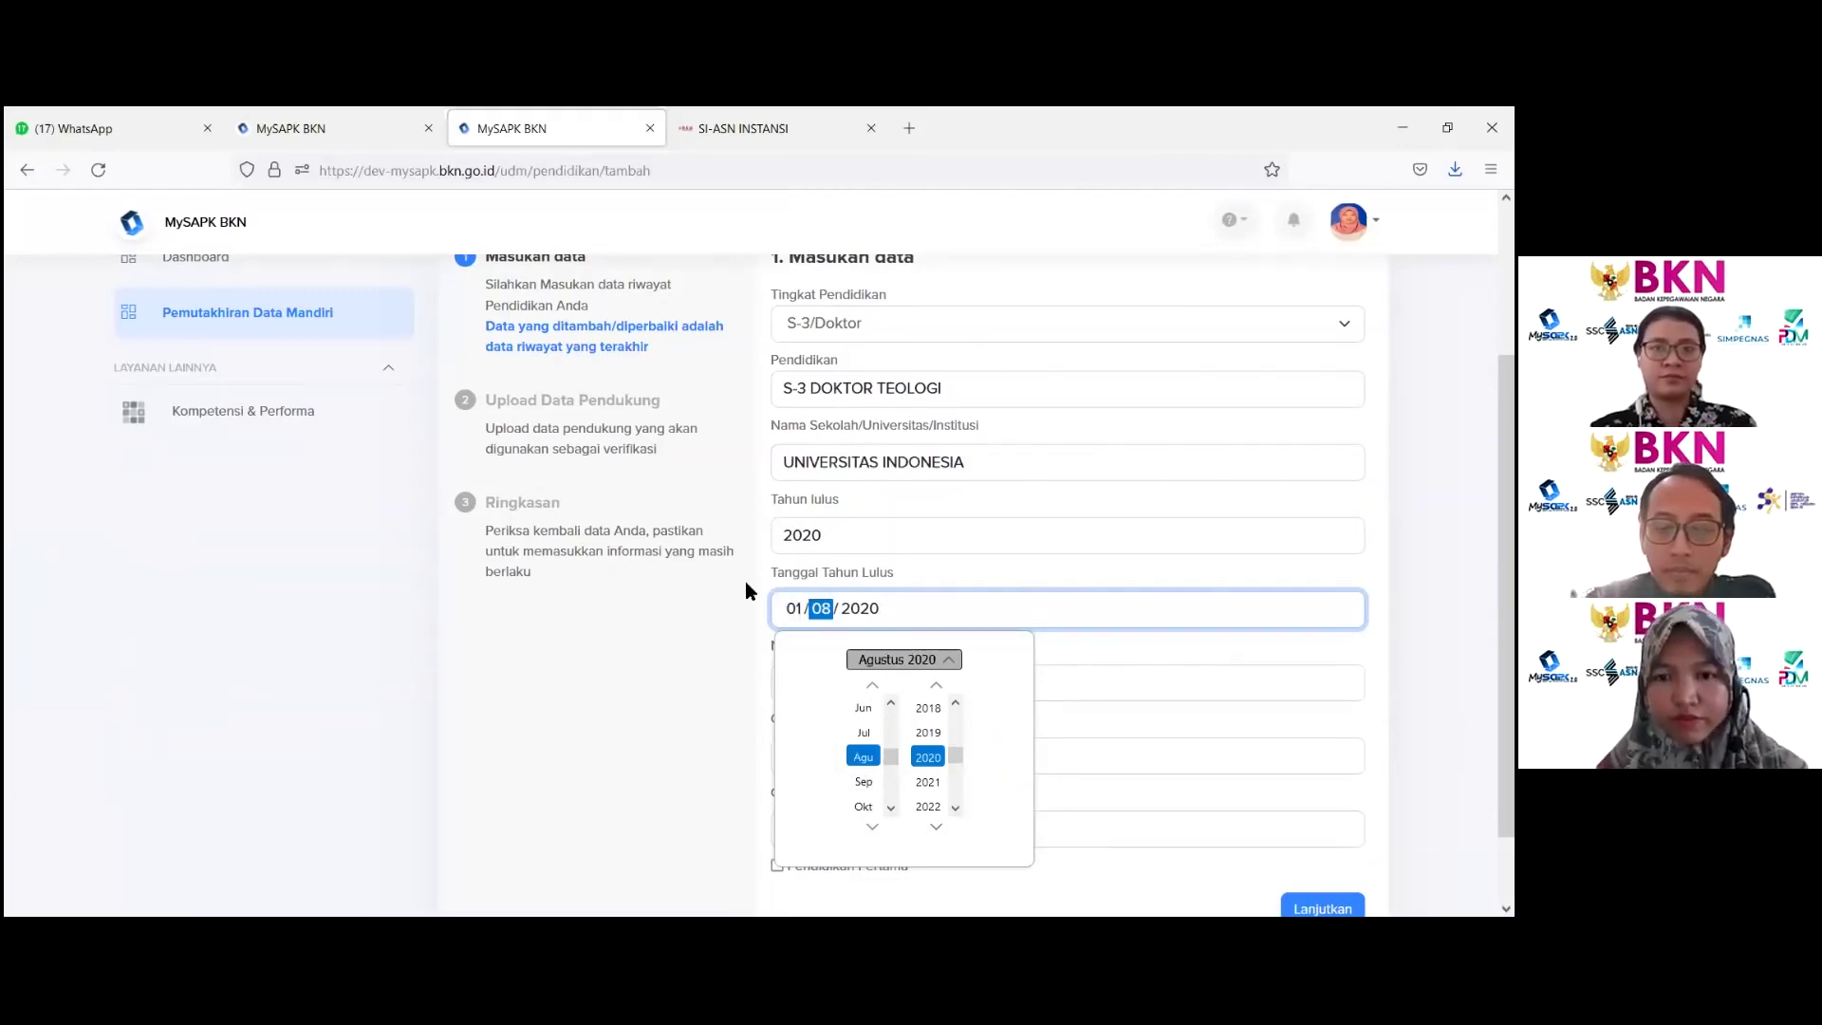
Step: Enter certificate number 44 and front title DR, then continue to the upload step
click(1184, 684)
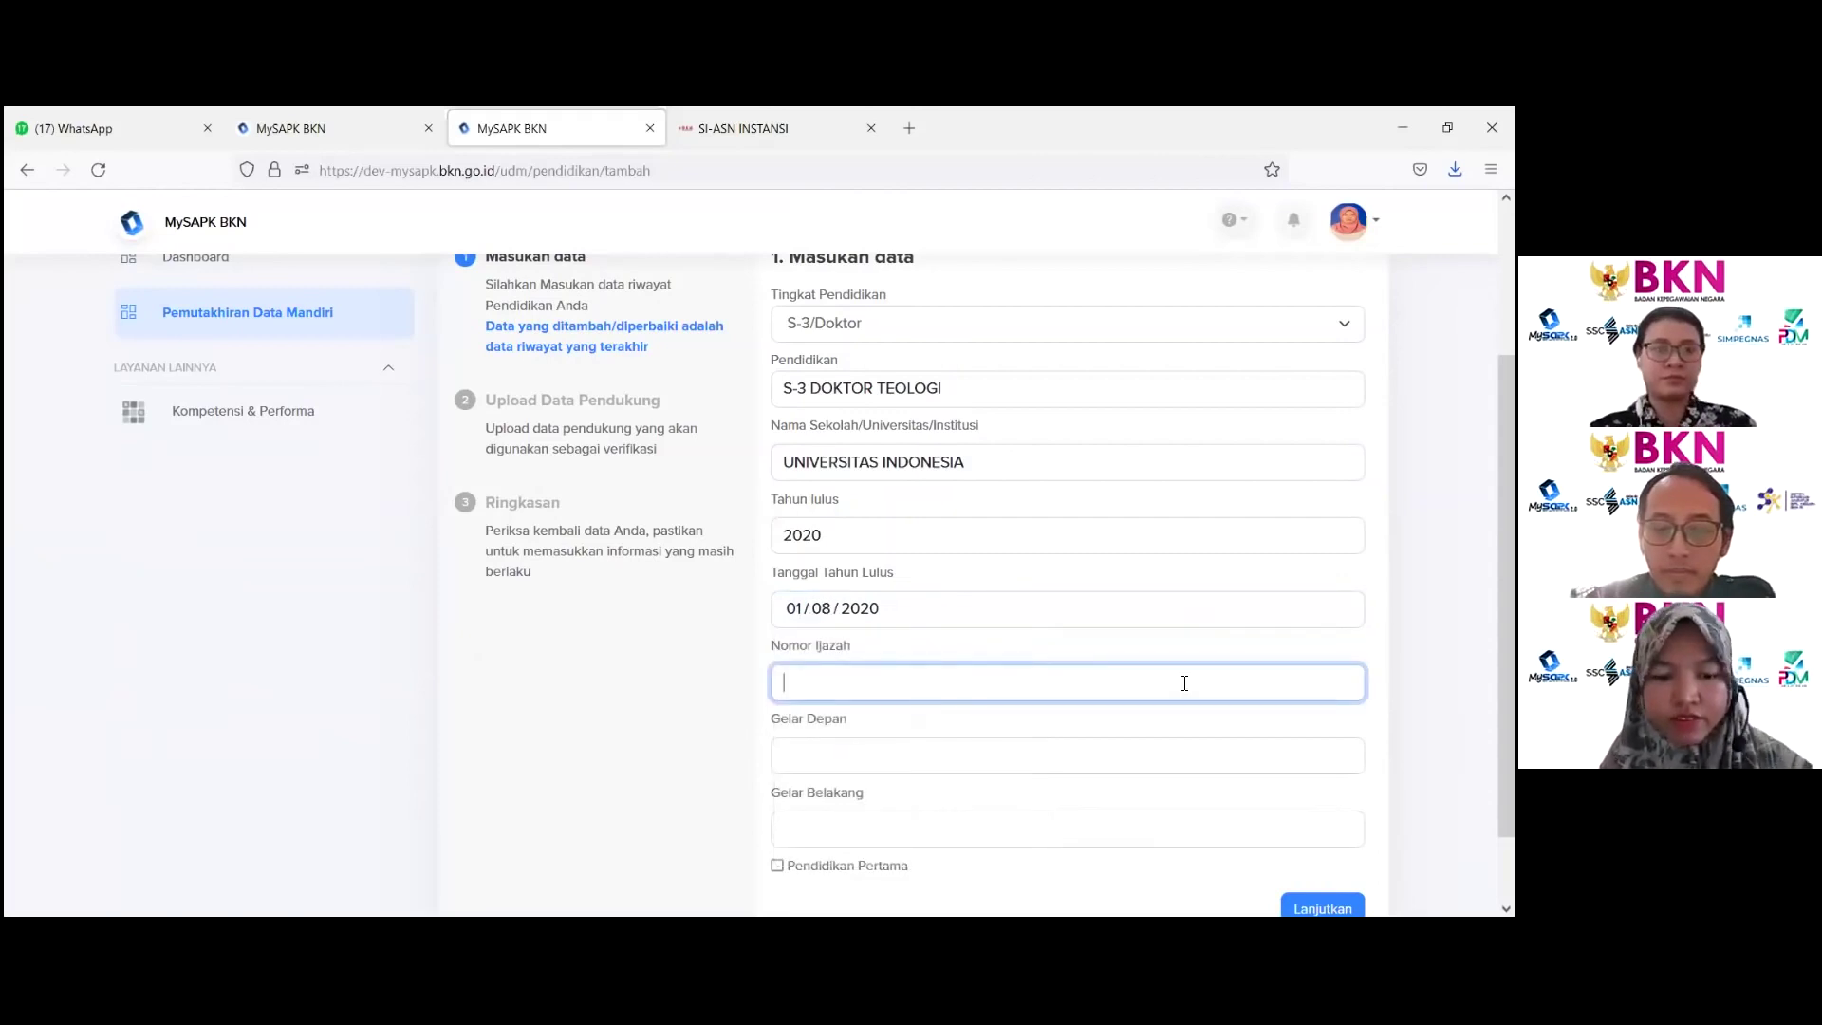
text(44)
click(931, 751)
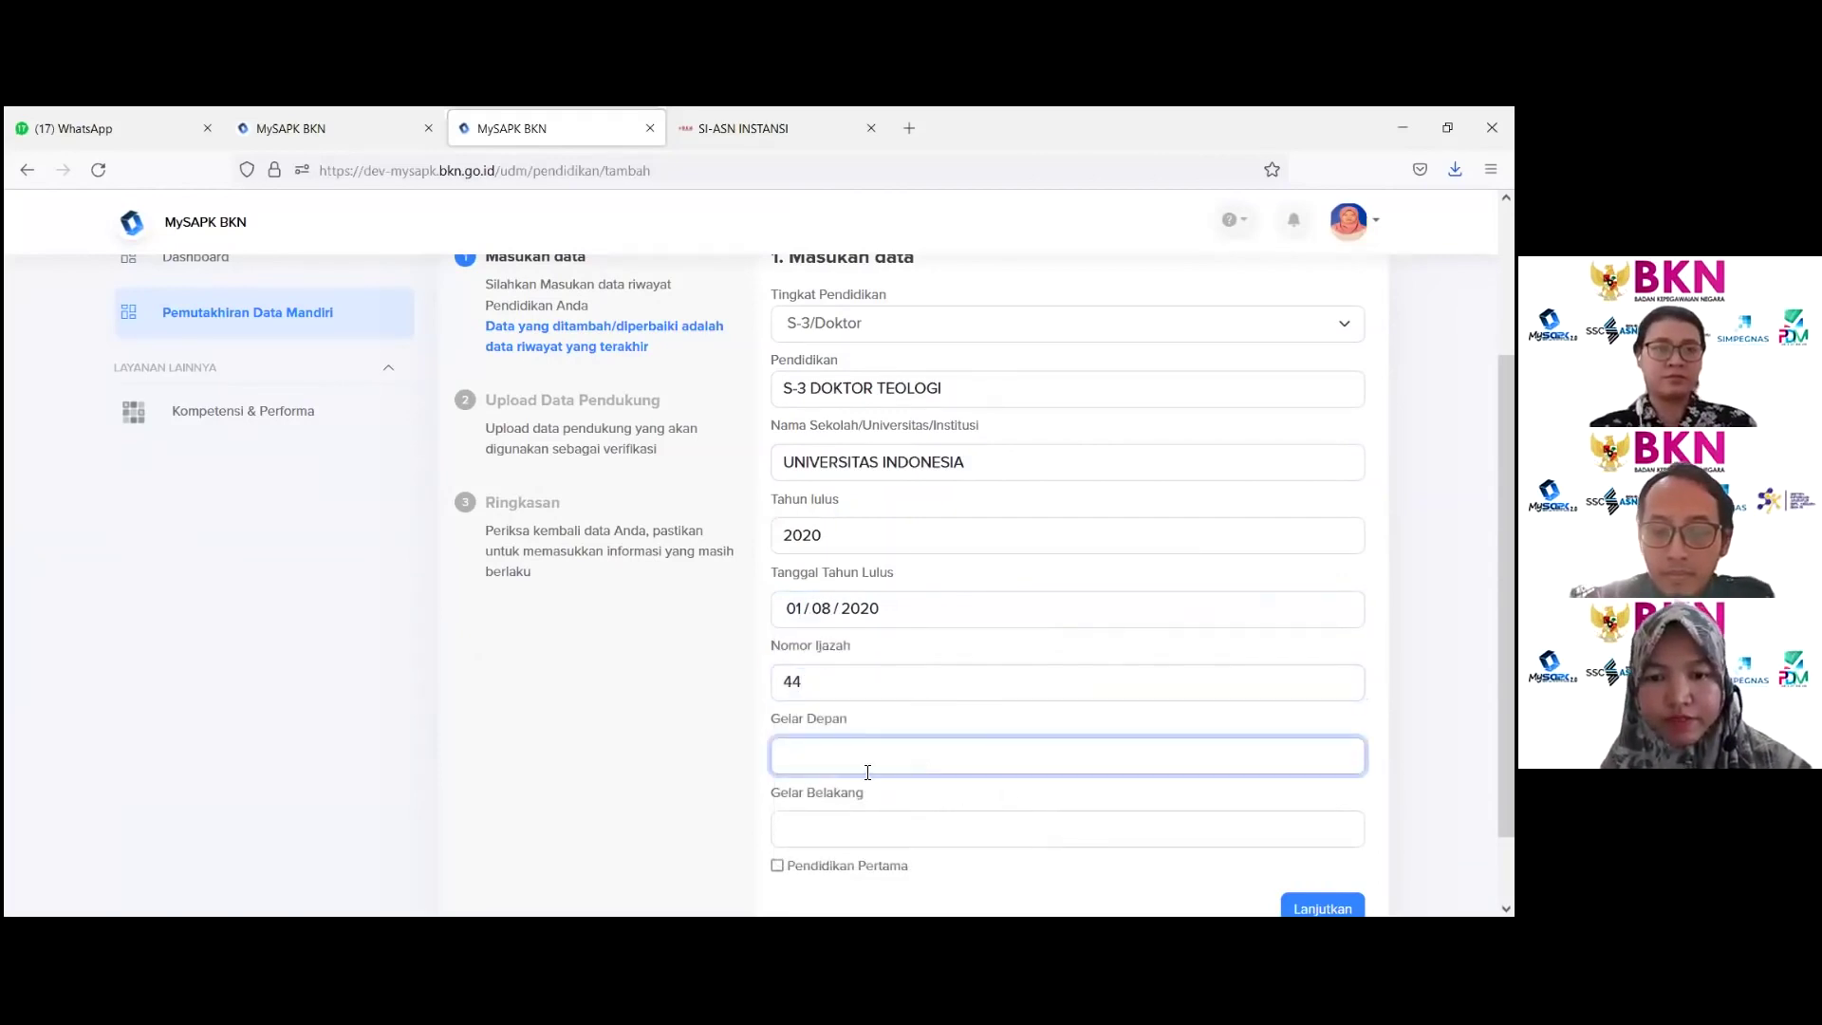
text(DR)
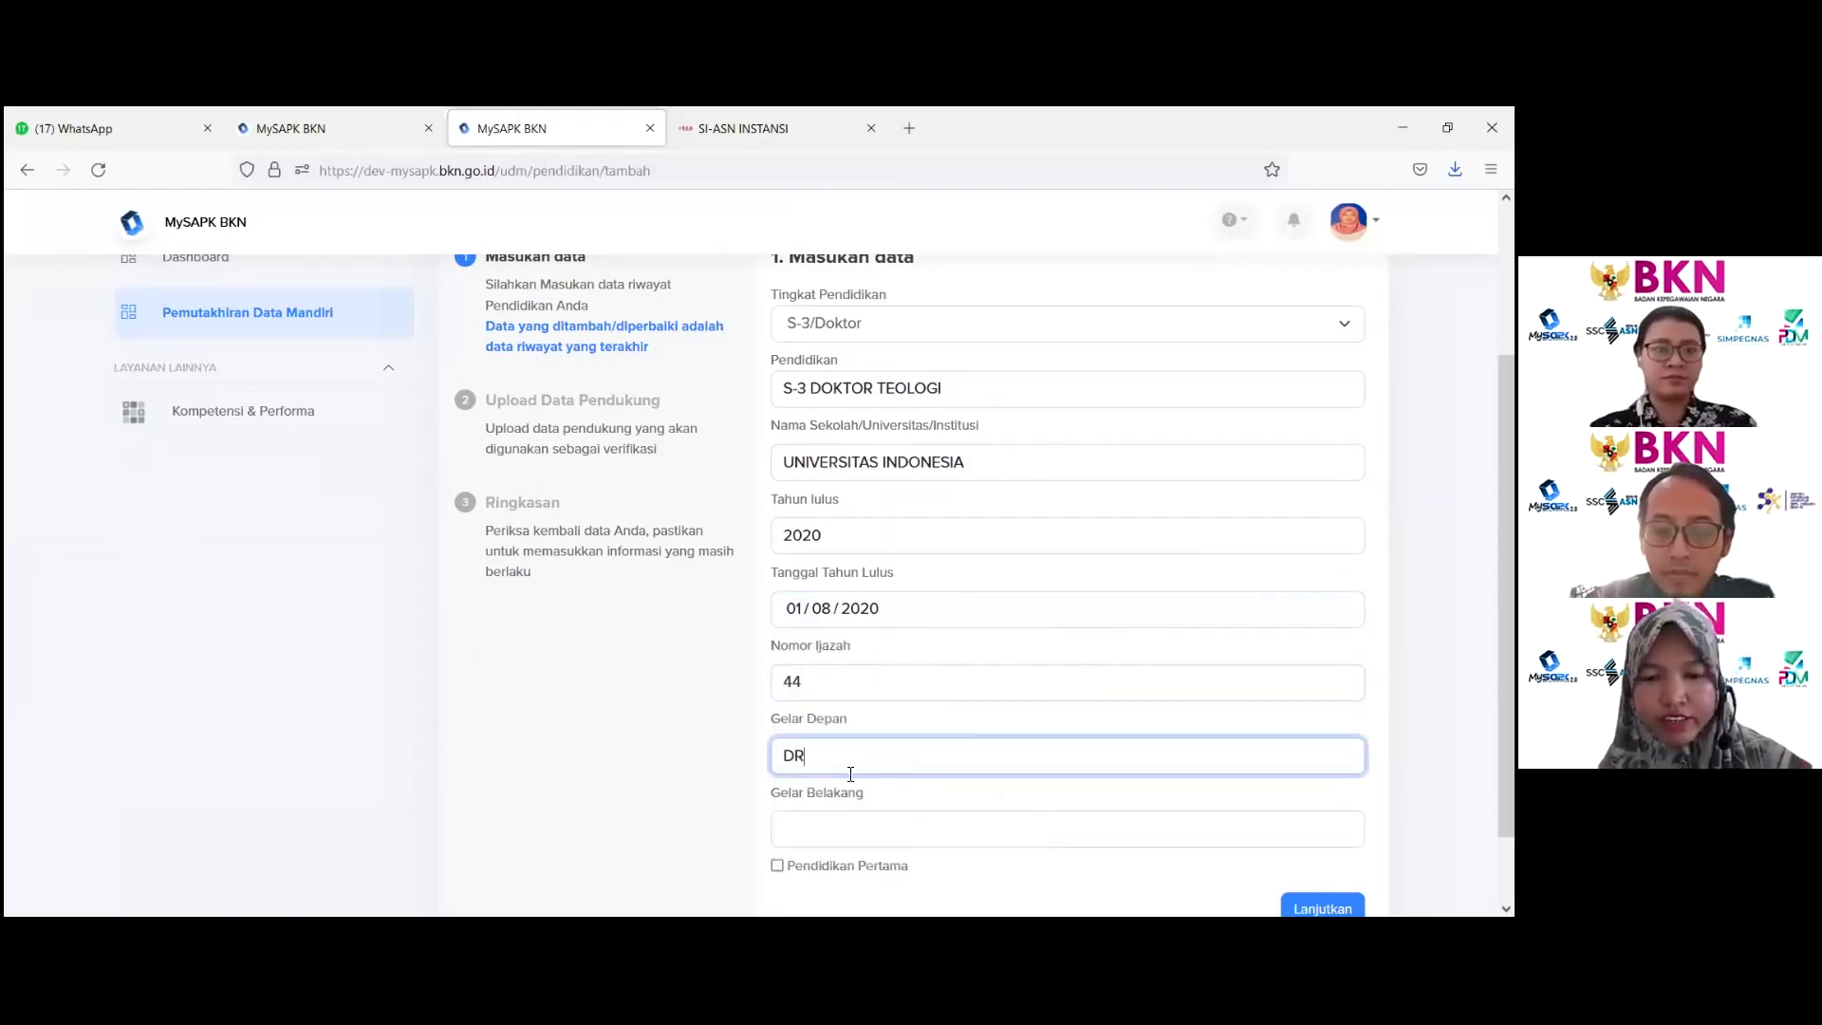
click(834, 844)
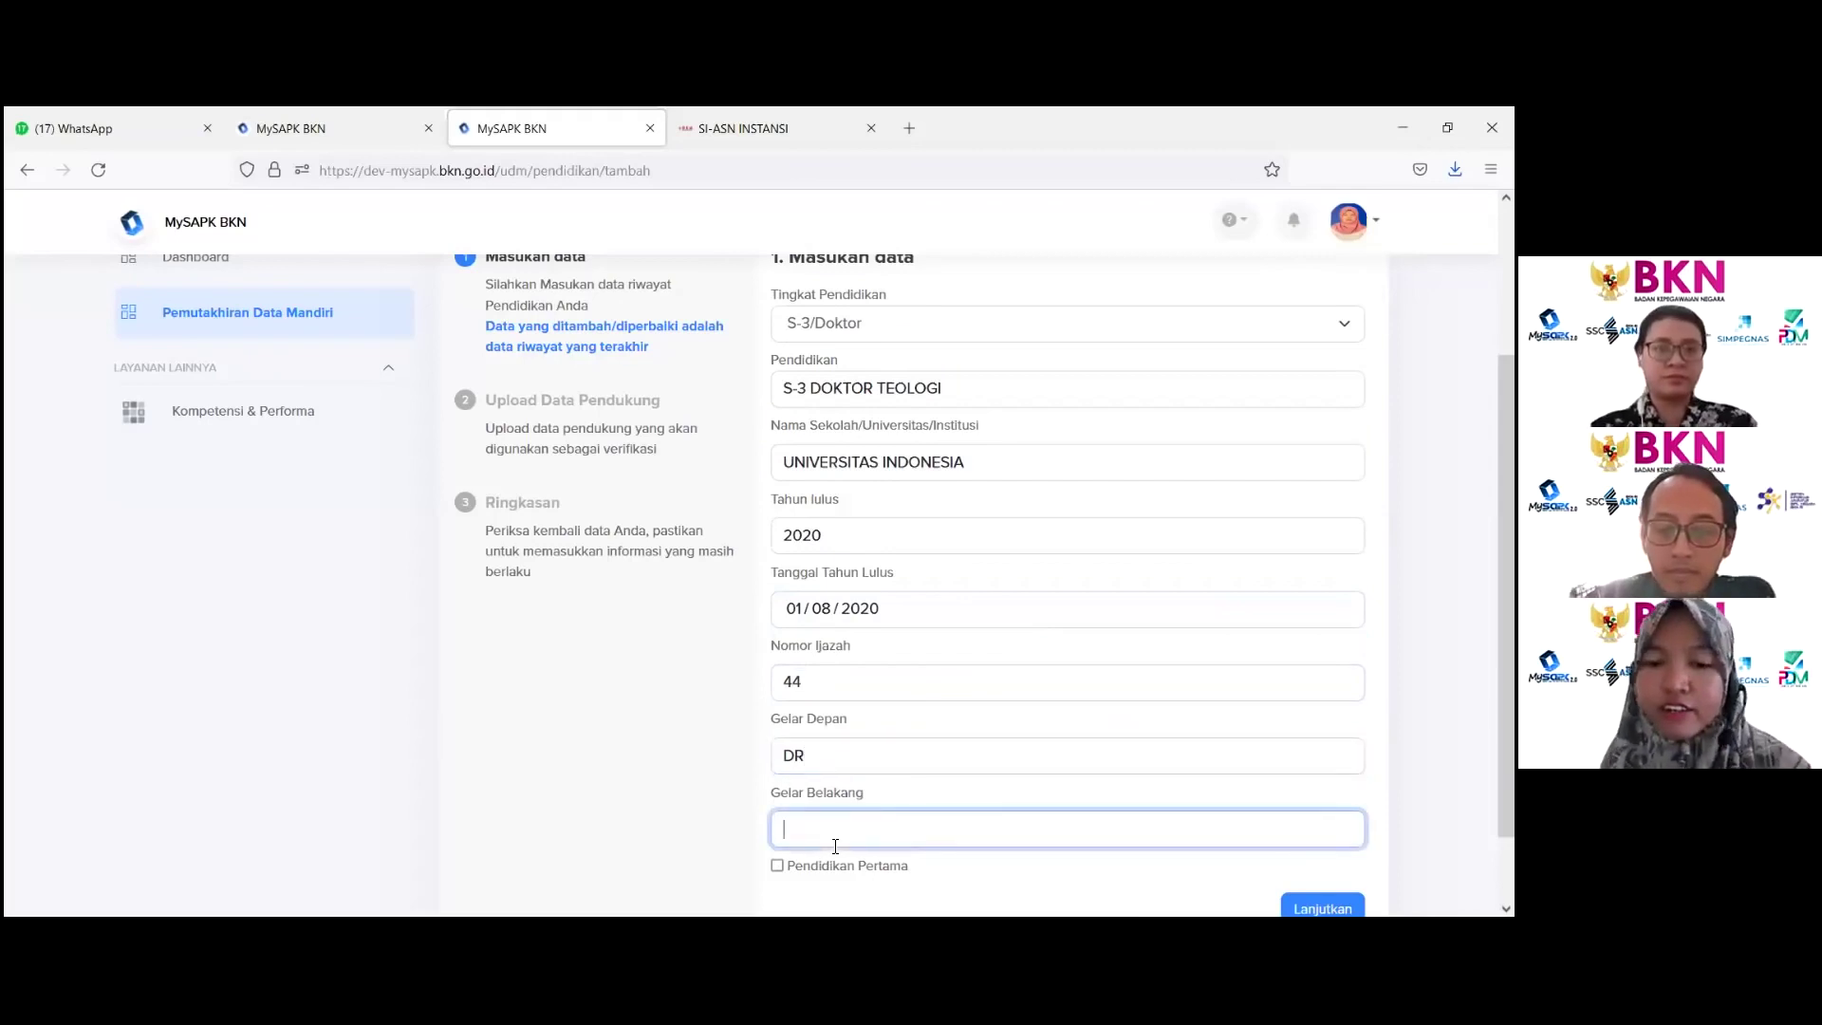
scroll(835, 845, down, 1)
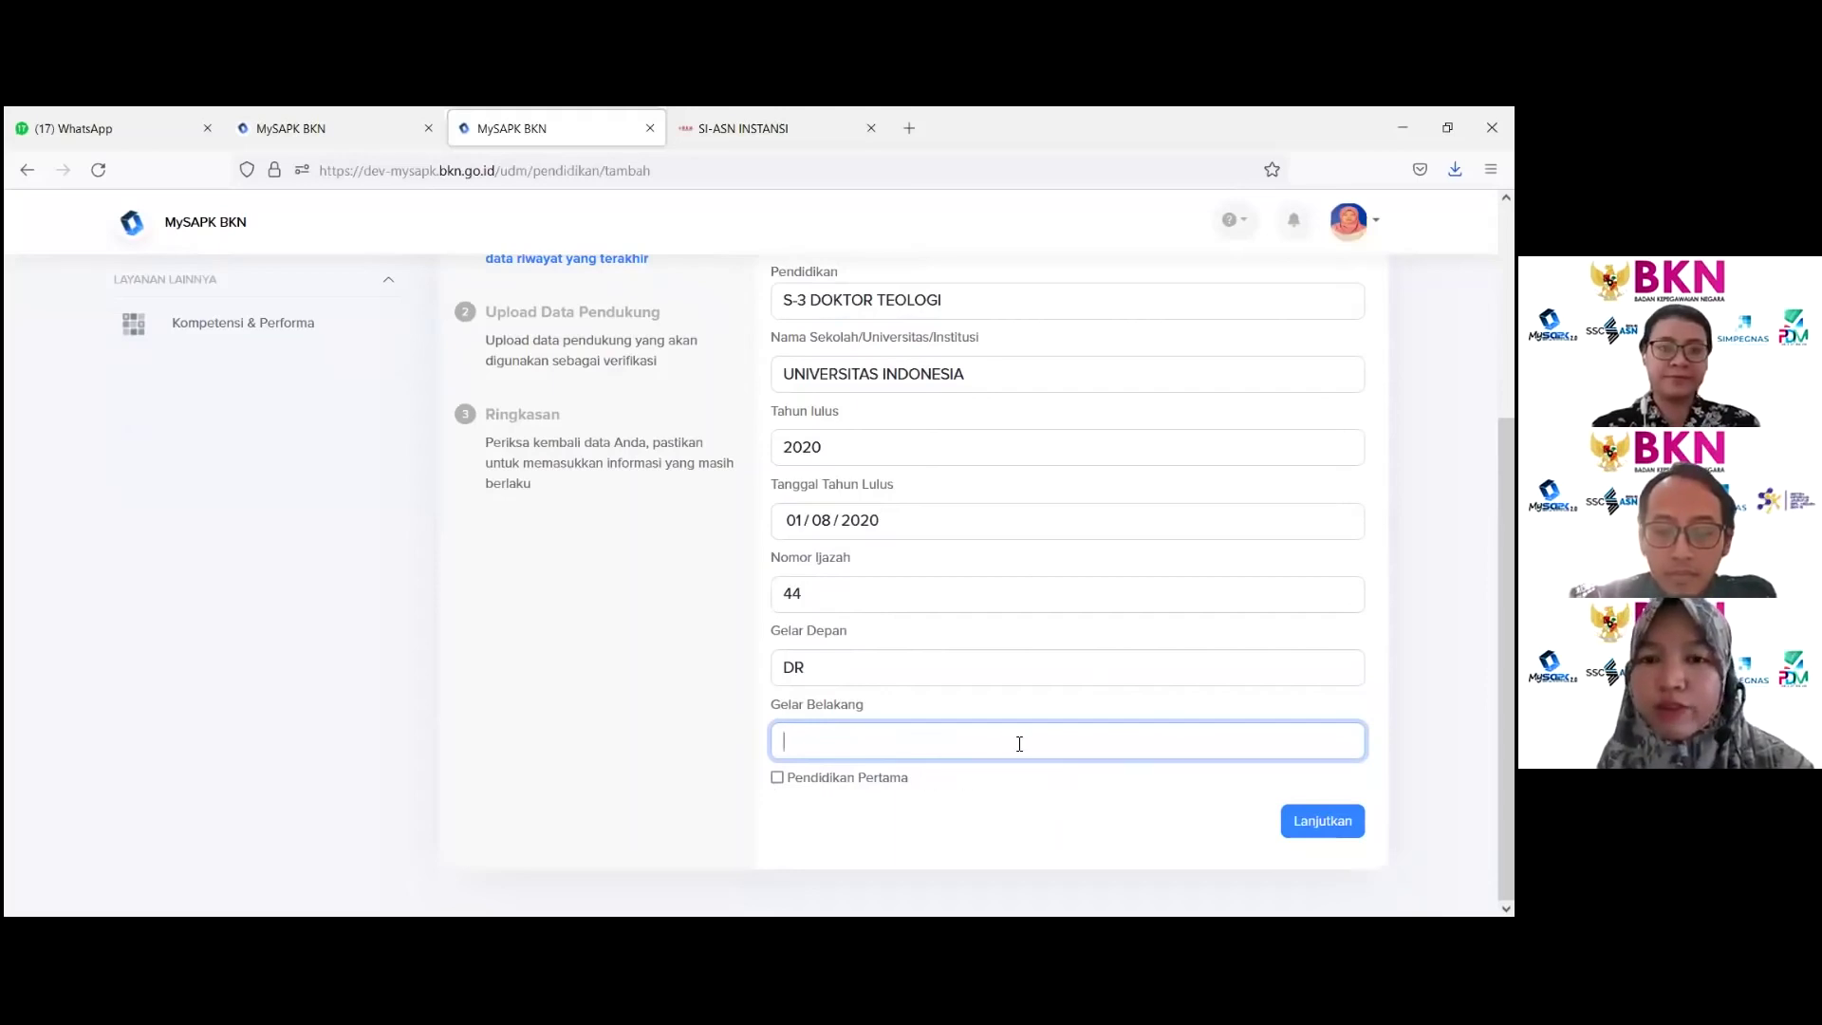
click(1322, 821)
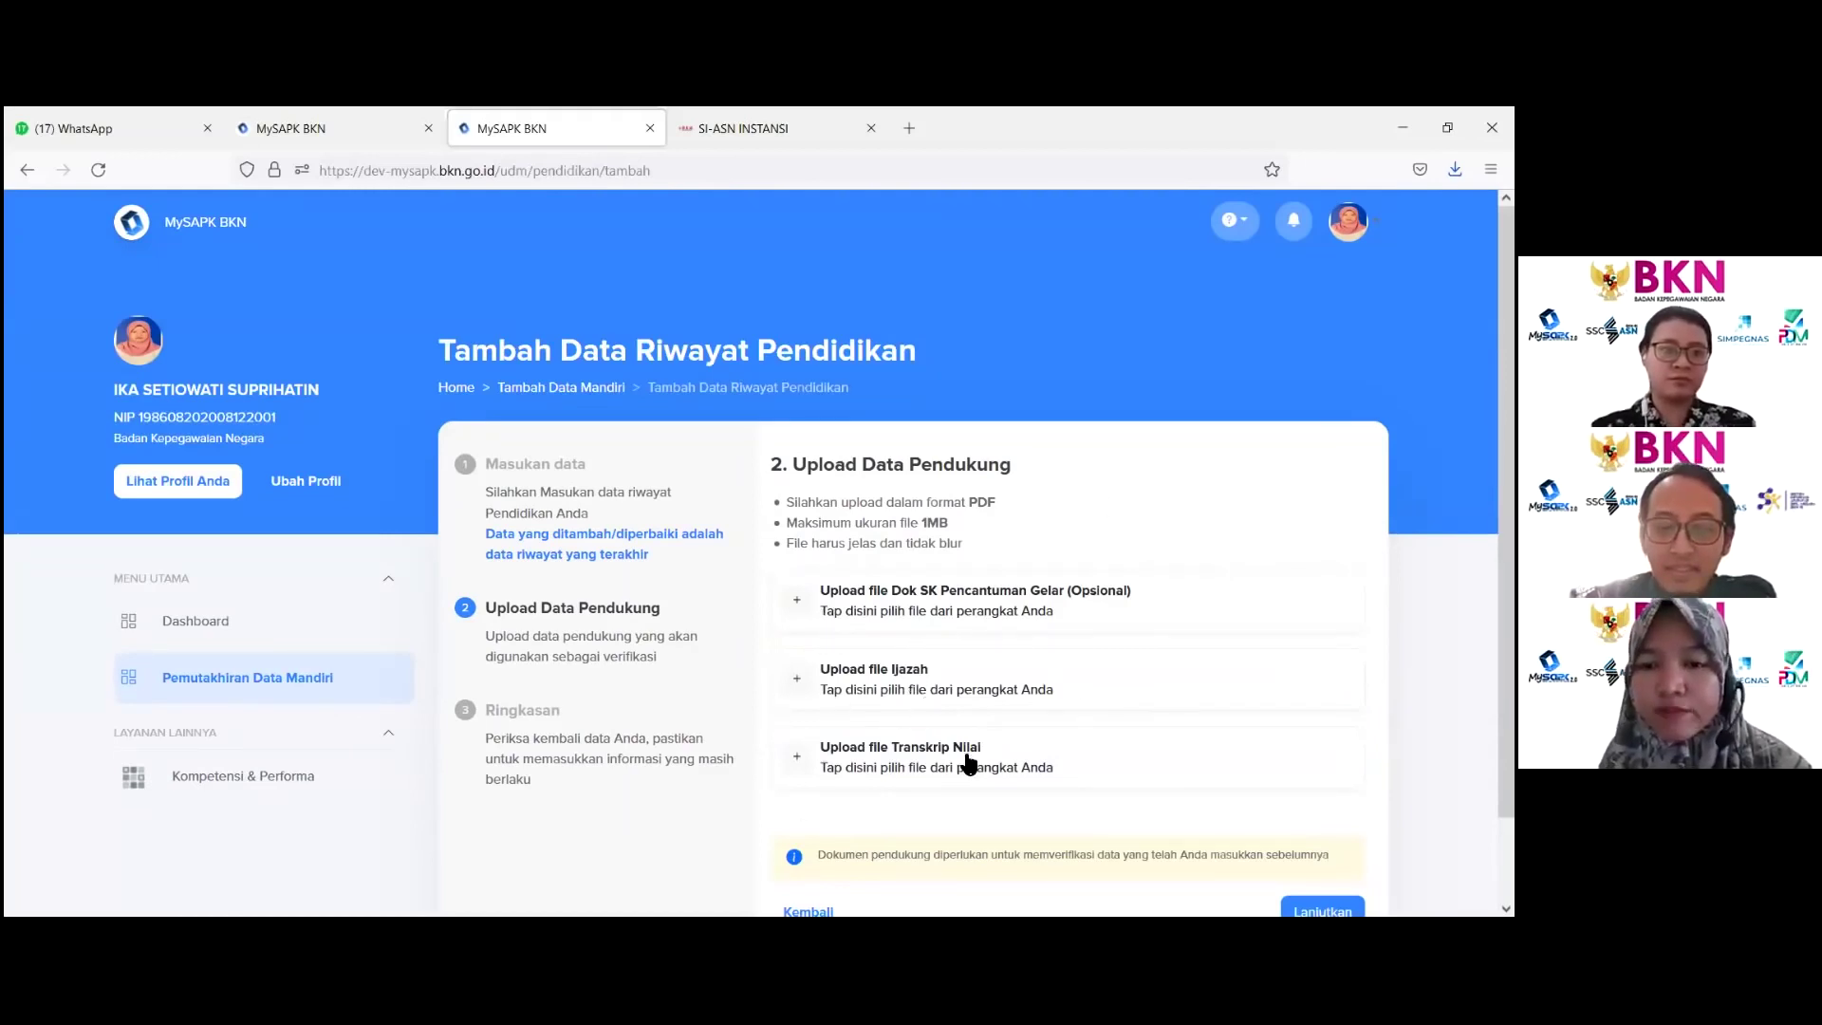
Step: Upload the NPWP PDF as the Dok SK Pencantuman Gelar document
click(1005, 614)
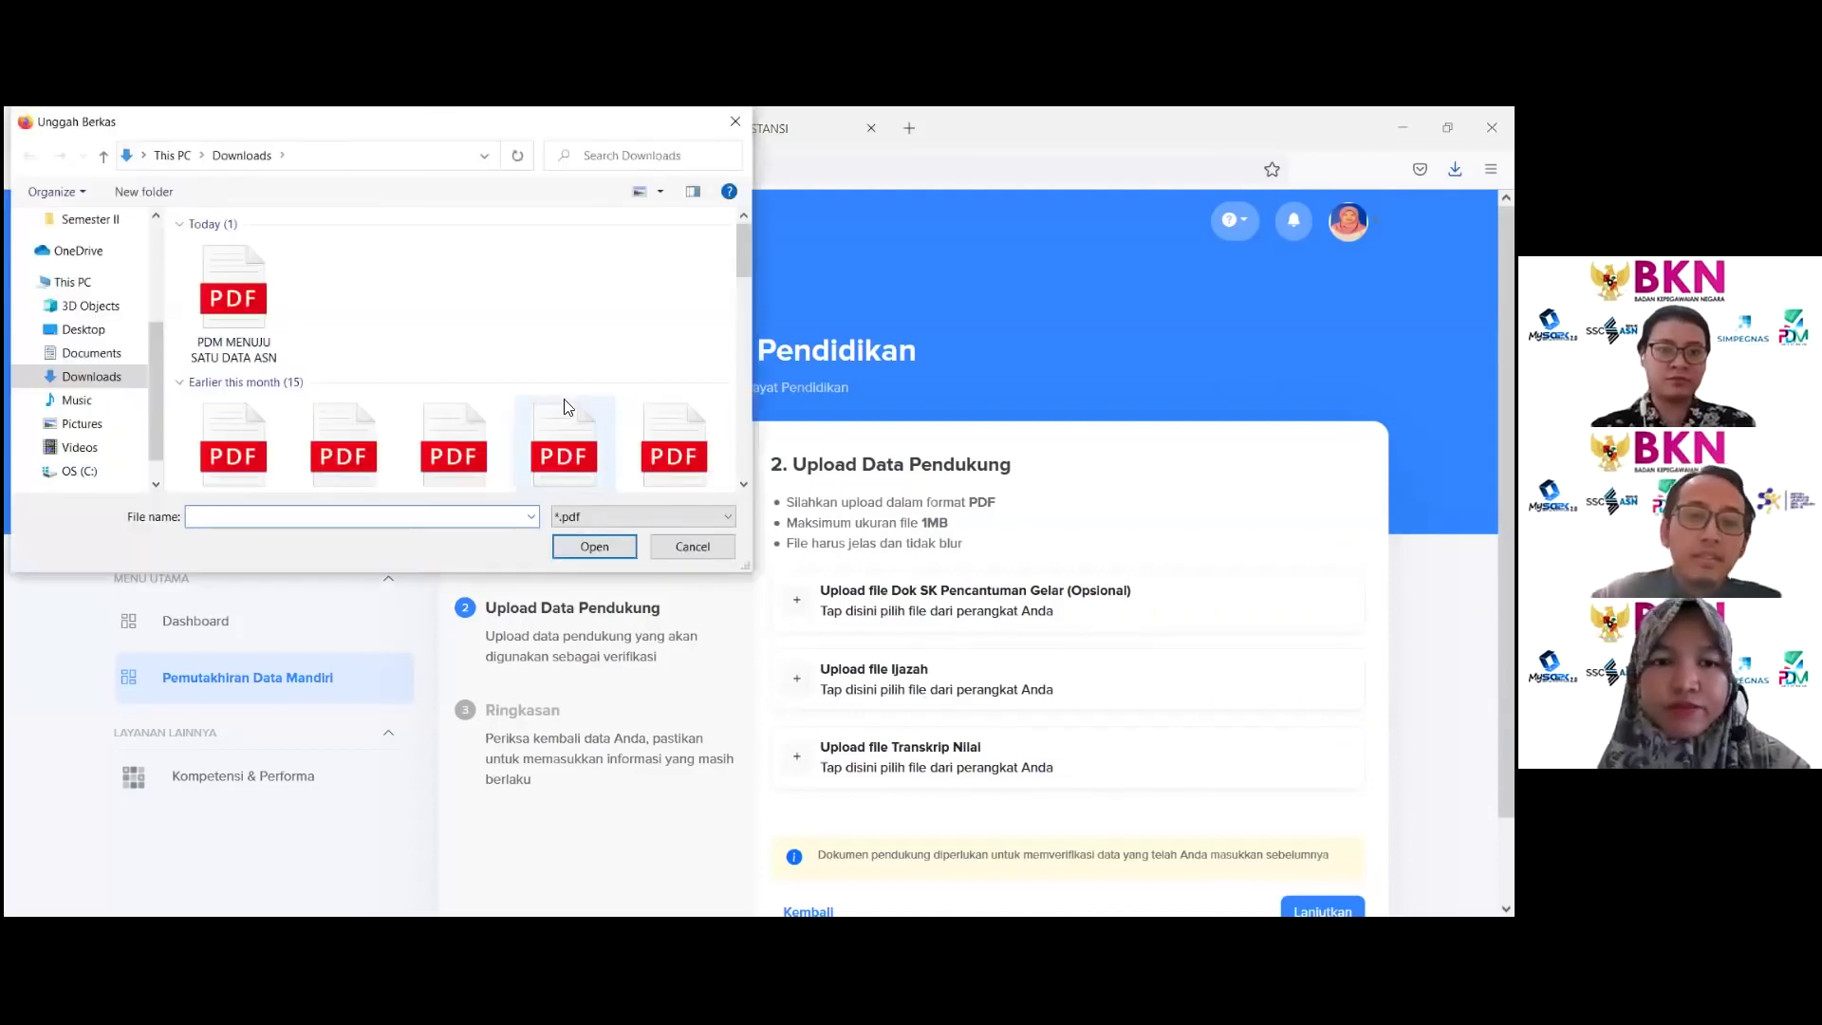
scroll(582, 403, down, 2)
click(550, 277)
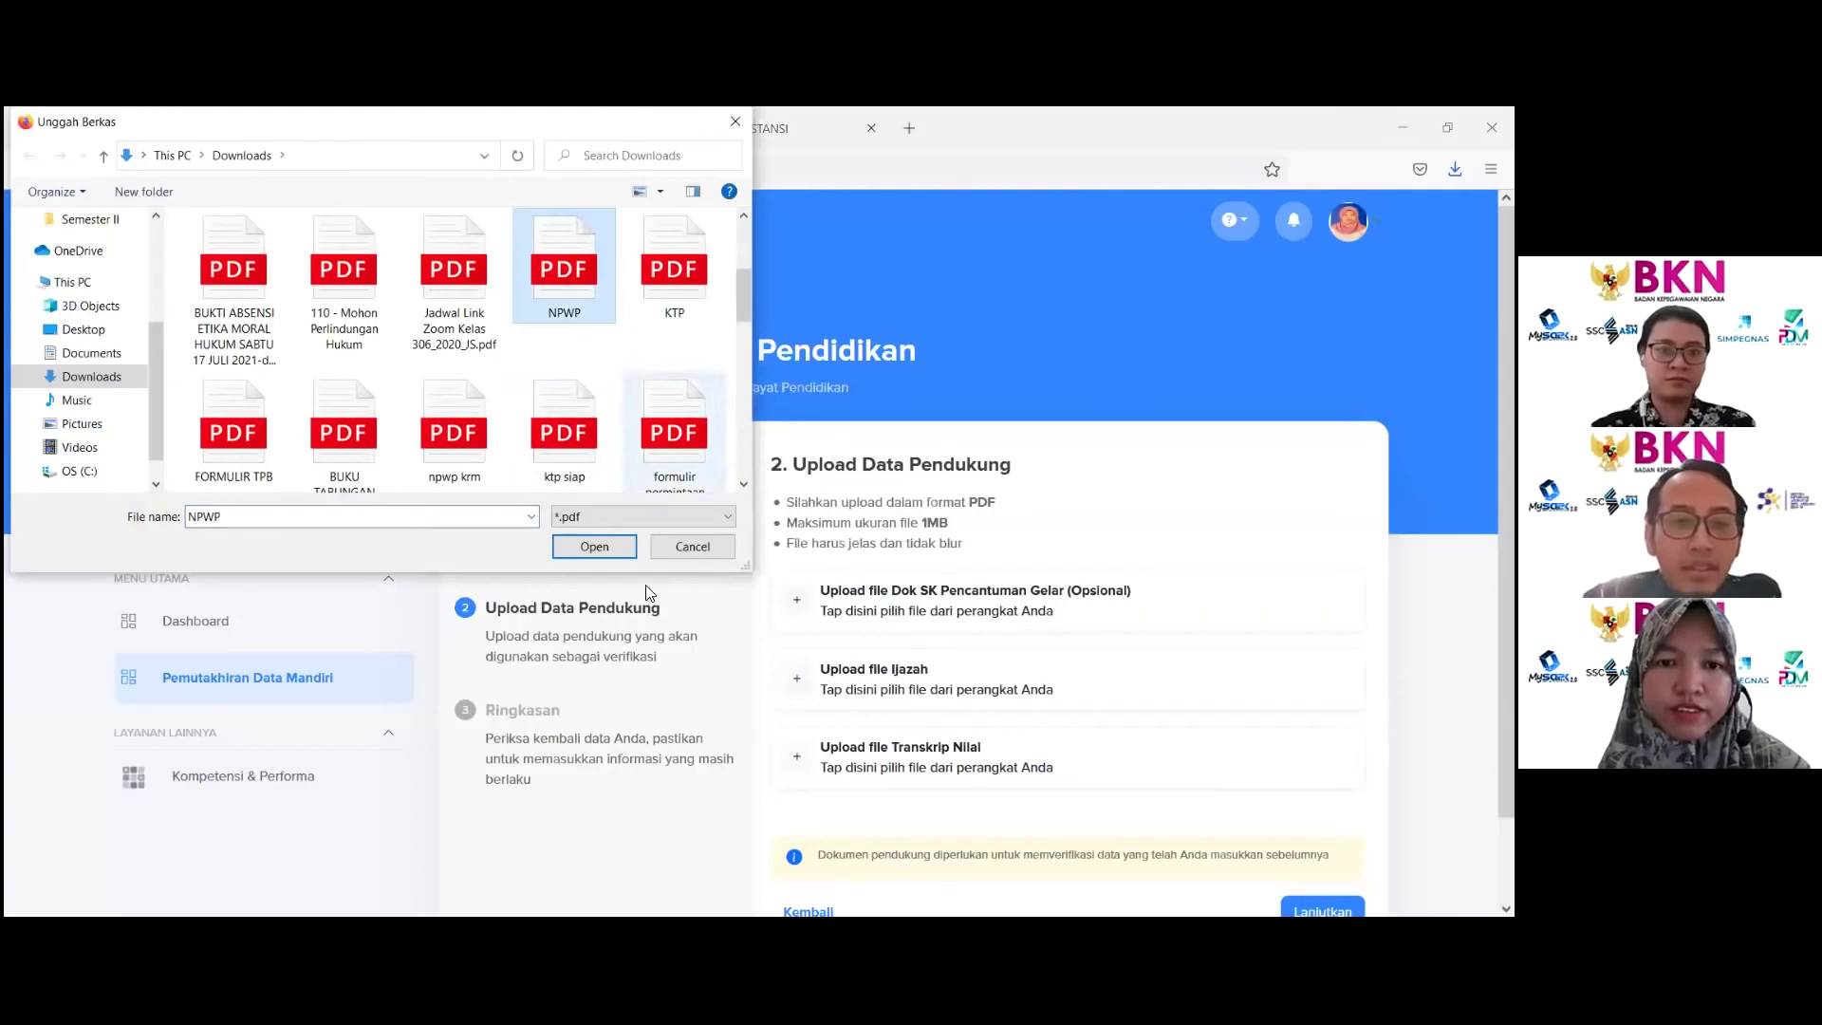
click(594, 547)
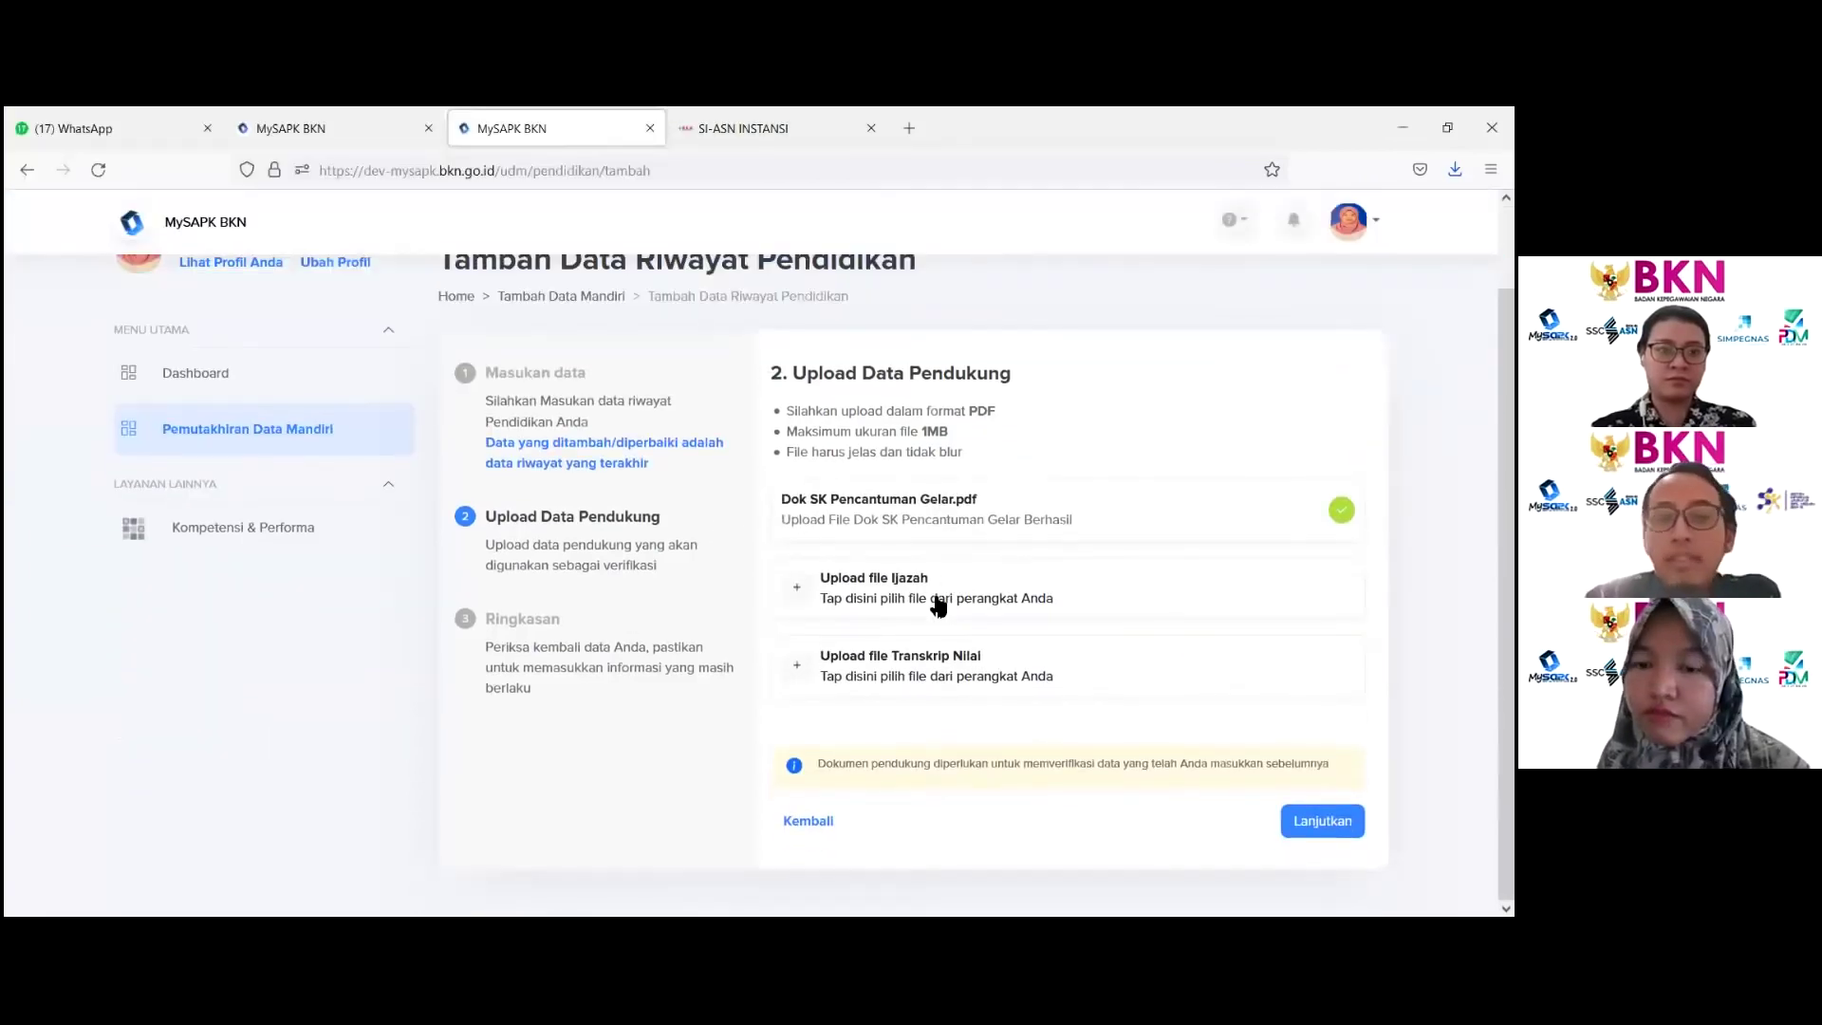
Step: Upload the NPWP PDF for Ijazah and Transkrip Nilai, then continue to the summary
click(935, 600)
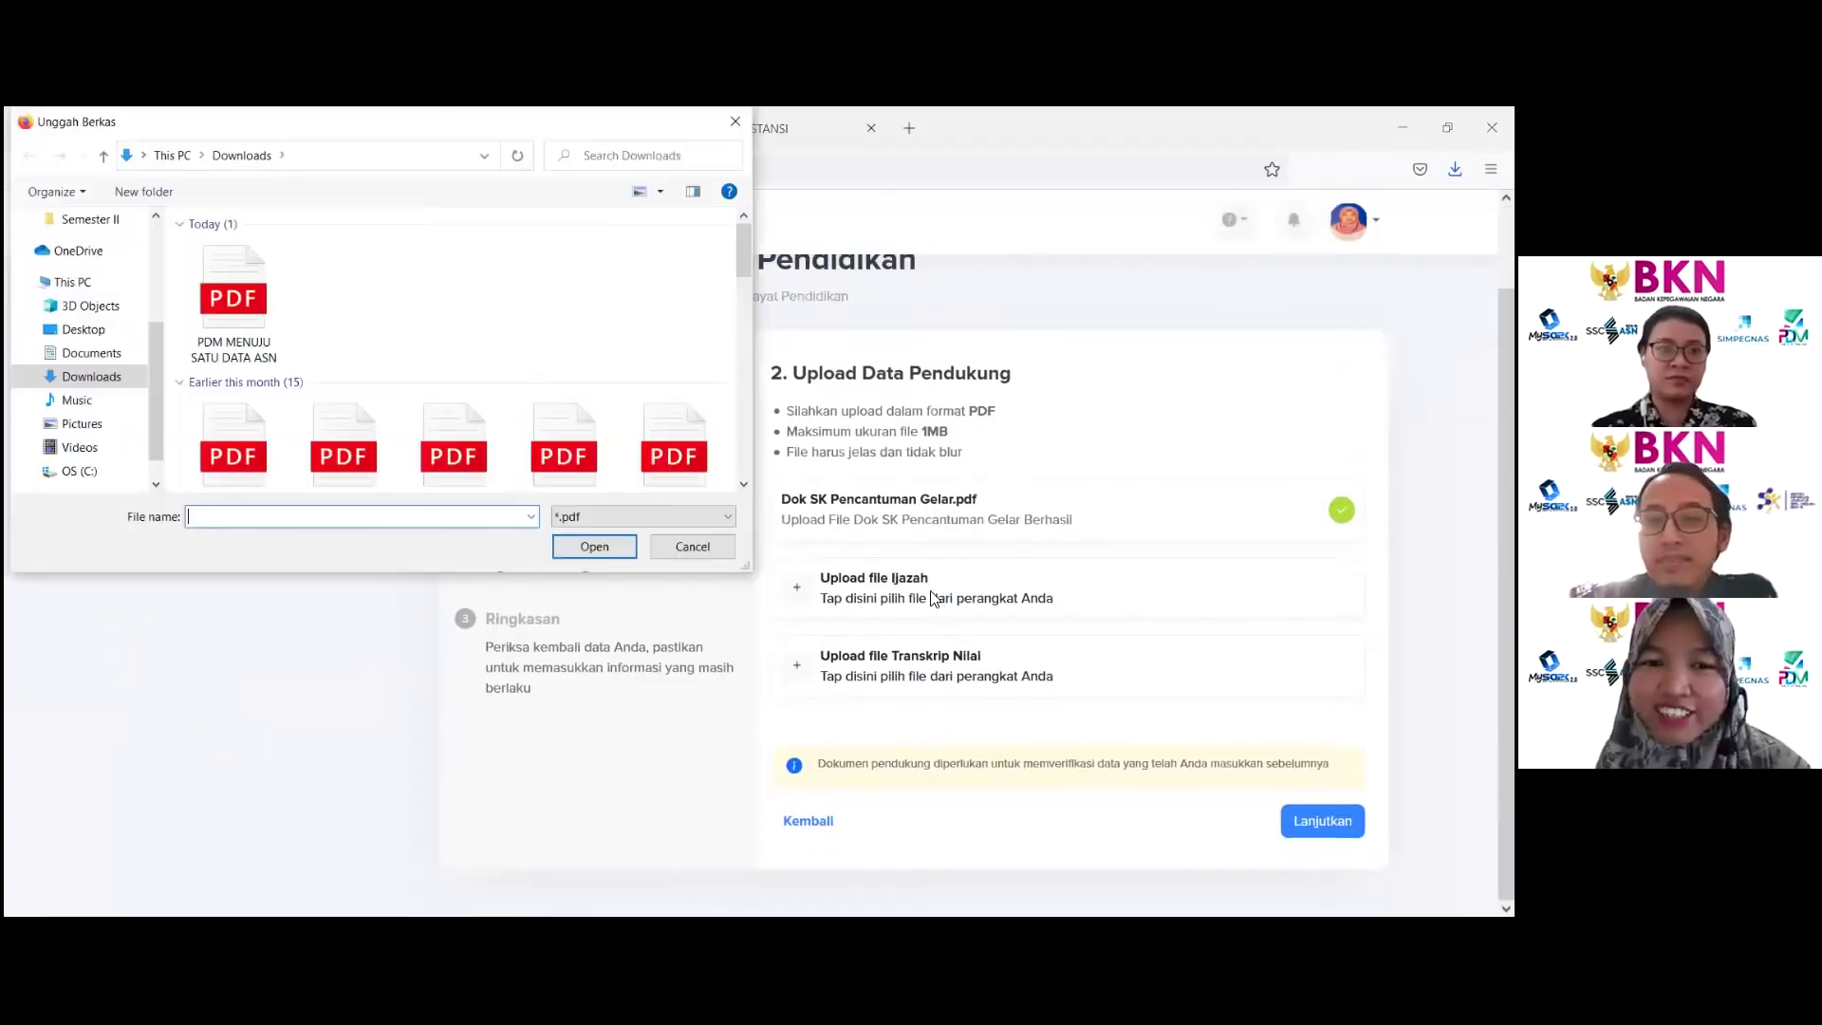
scroll(570, 416, down, 2)
click(565, 281)
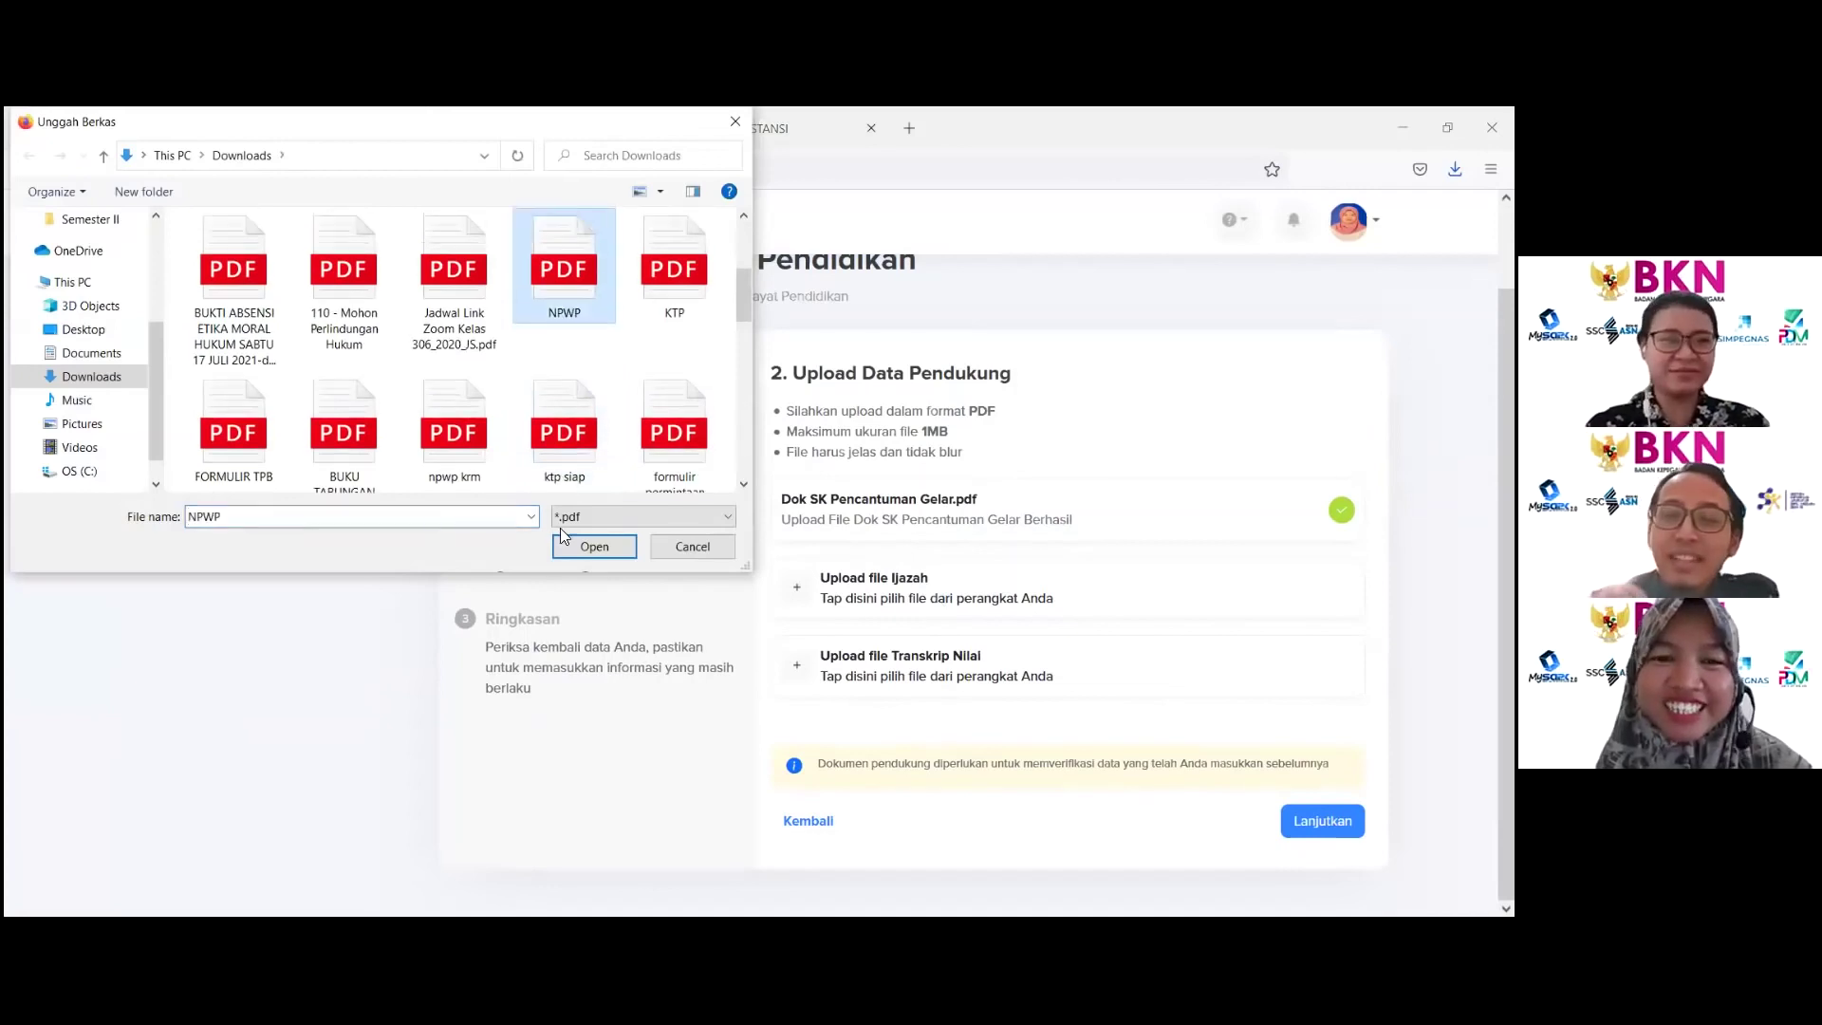
click(605, 554)
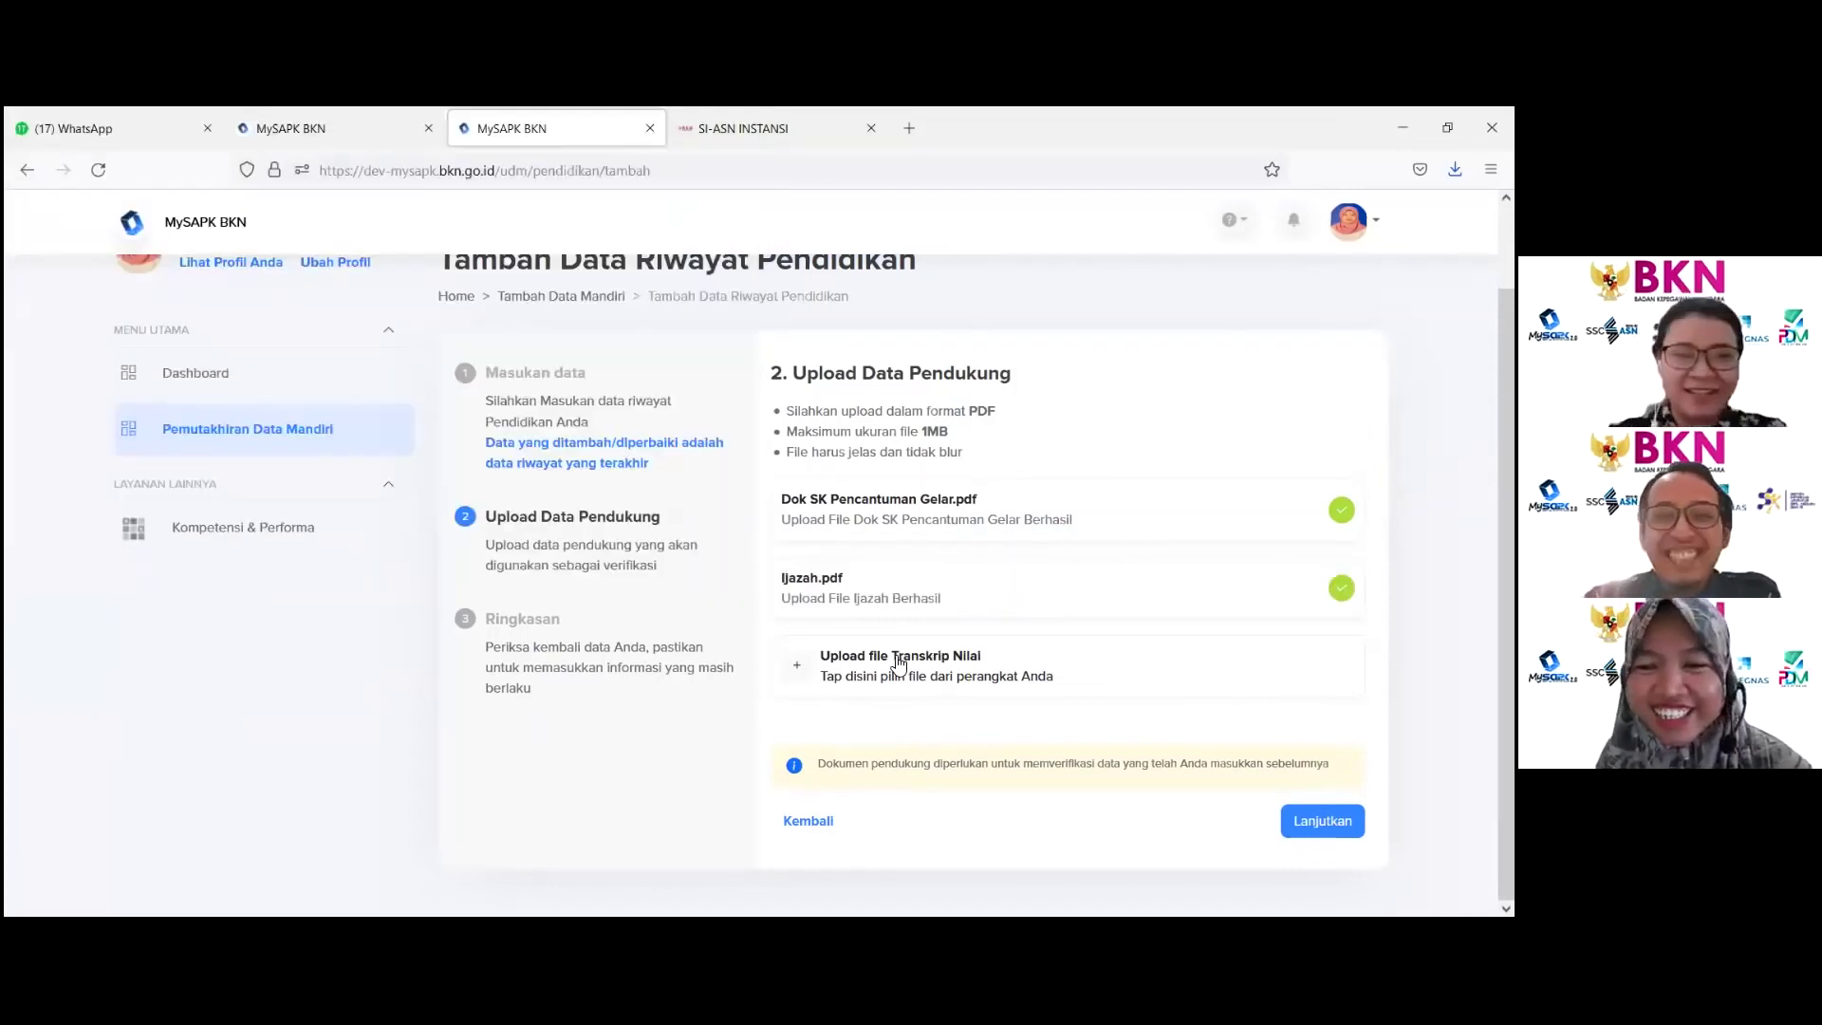
click(895, 664)
scroll(548, 425, down, 2)
click(550, 427)
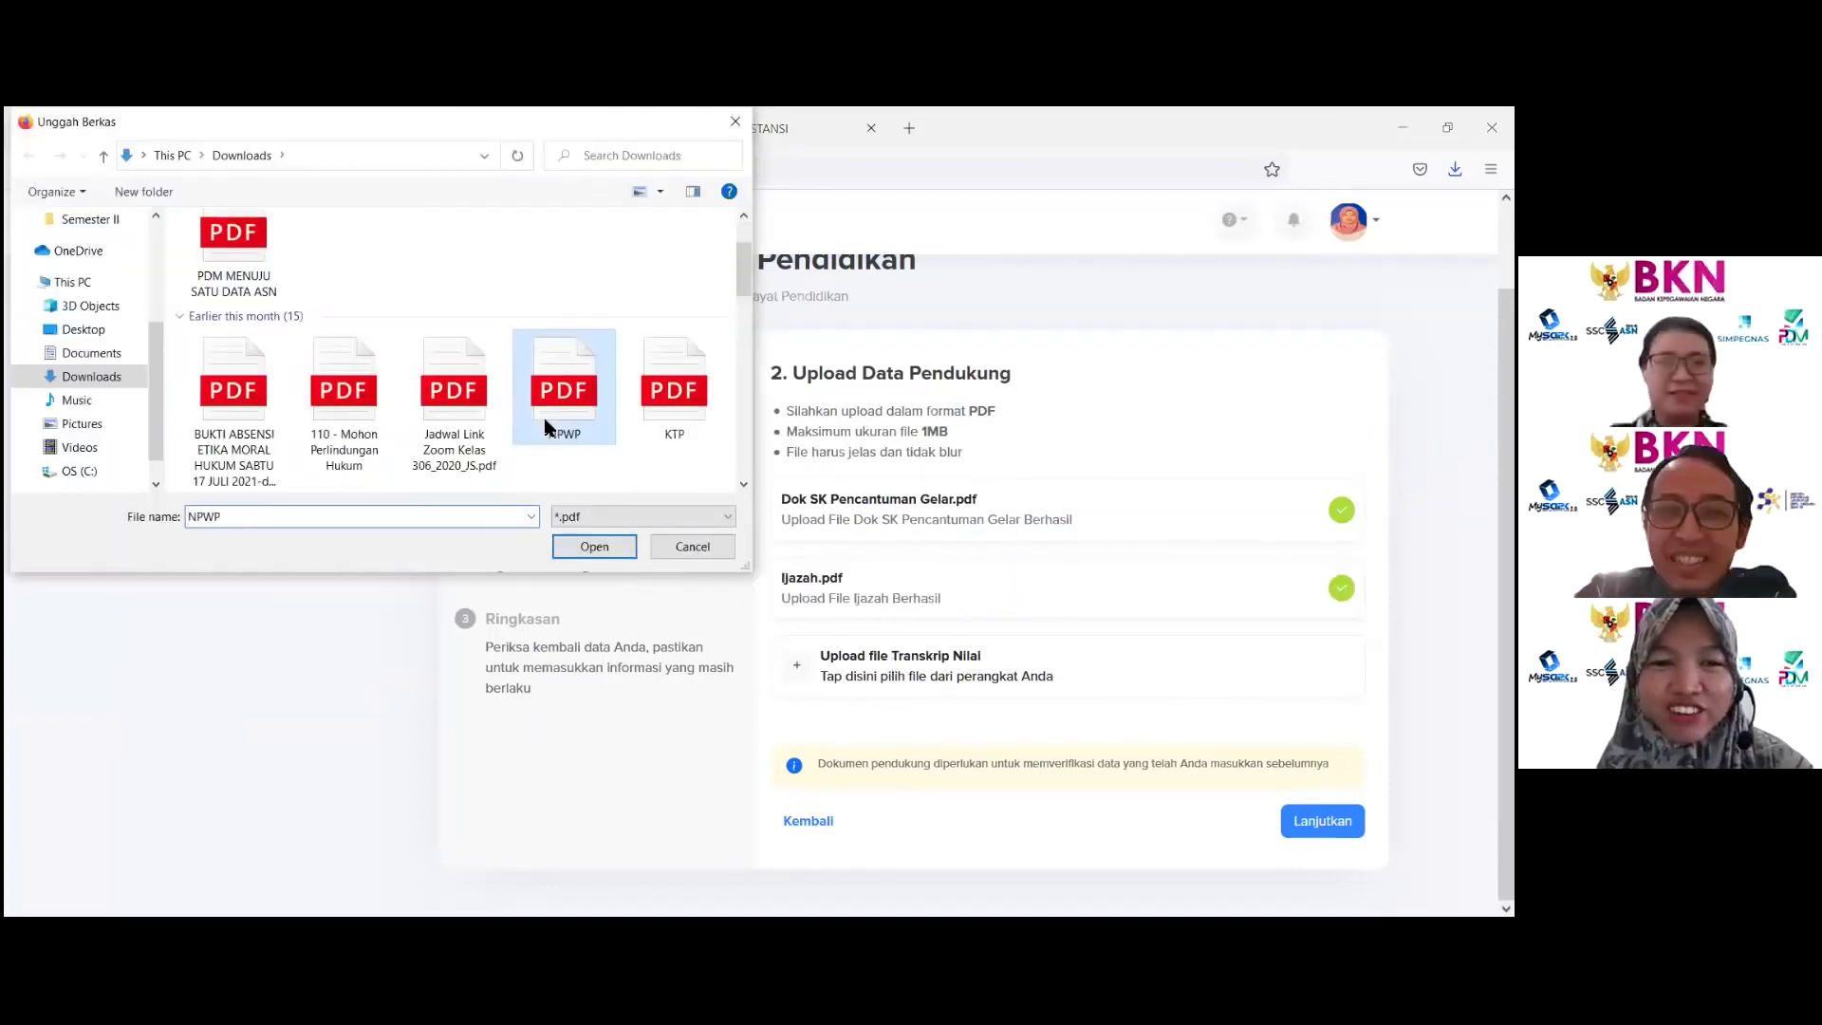
click(583, 547)
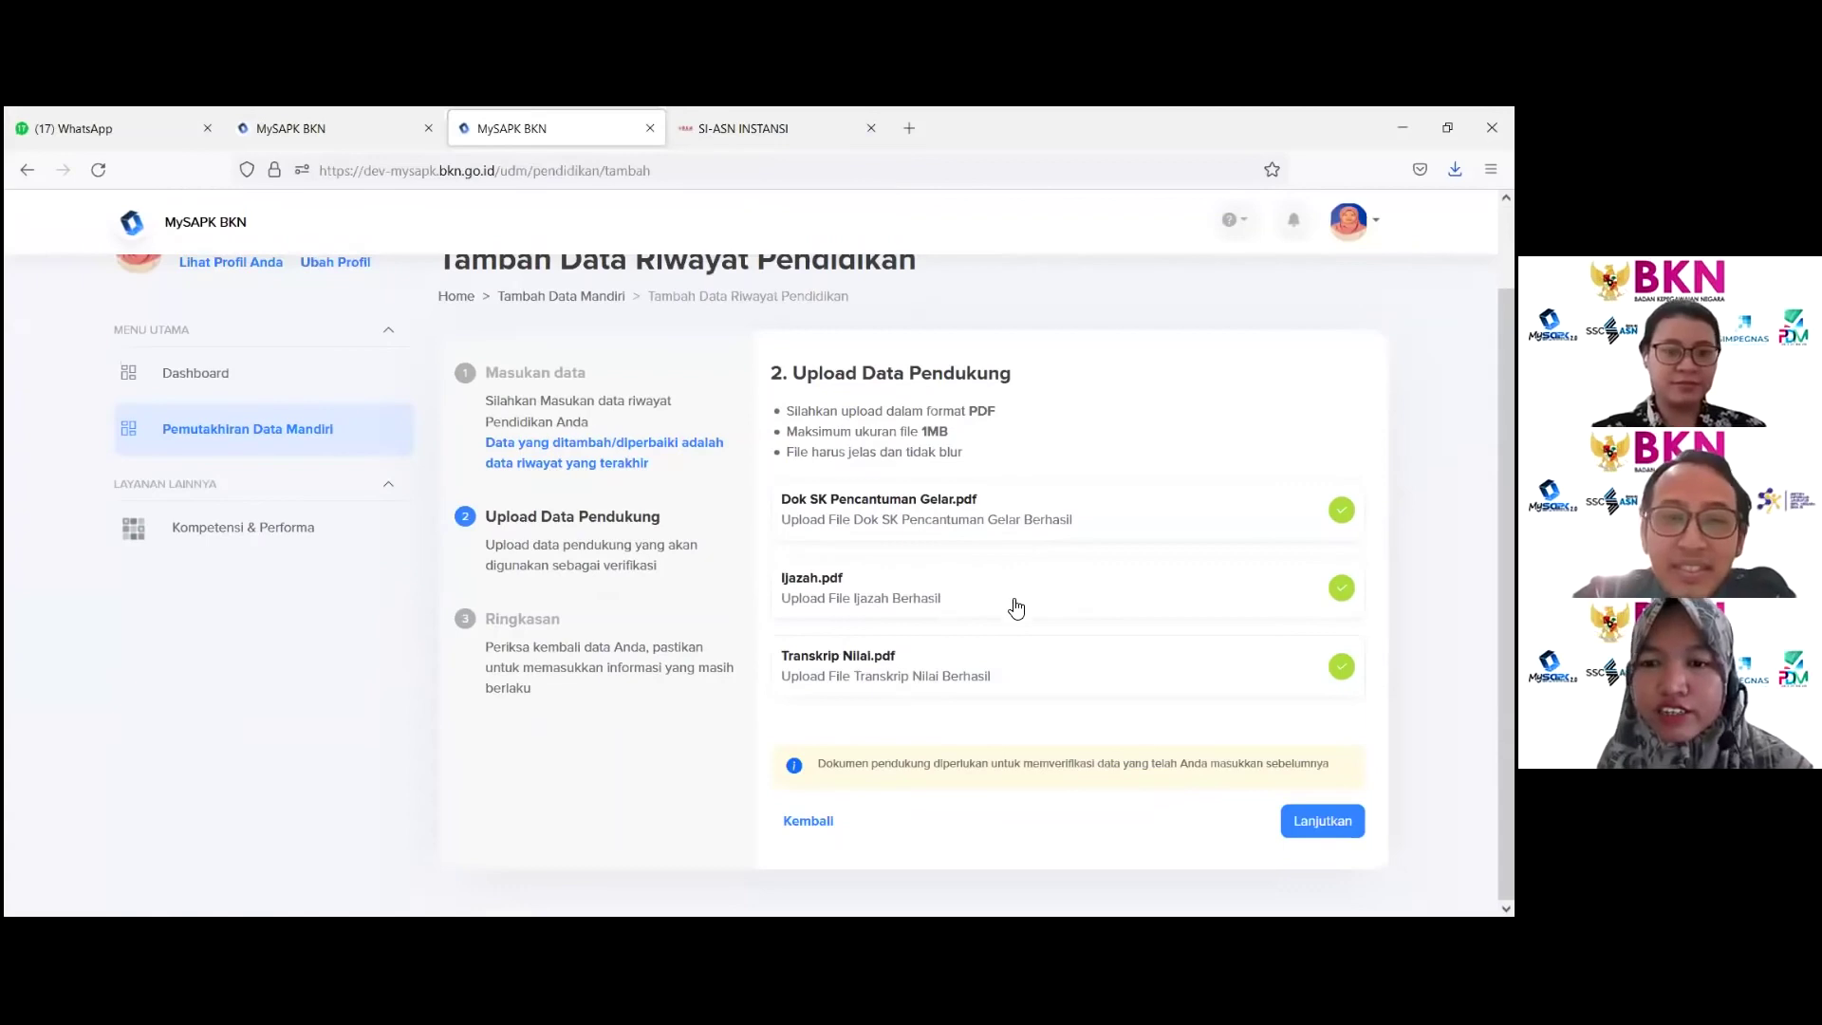
click(1322, 821)
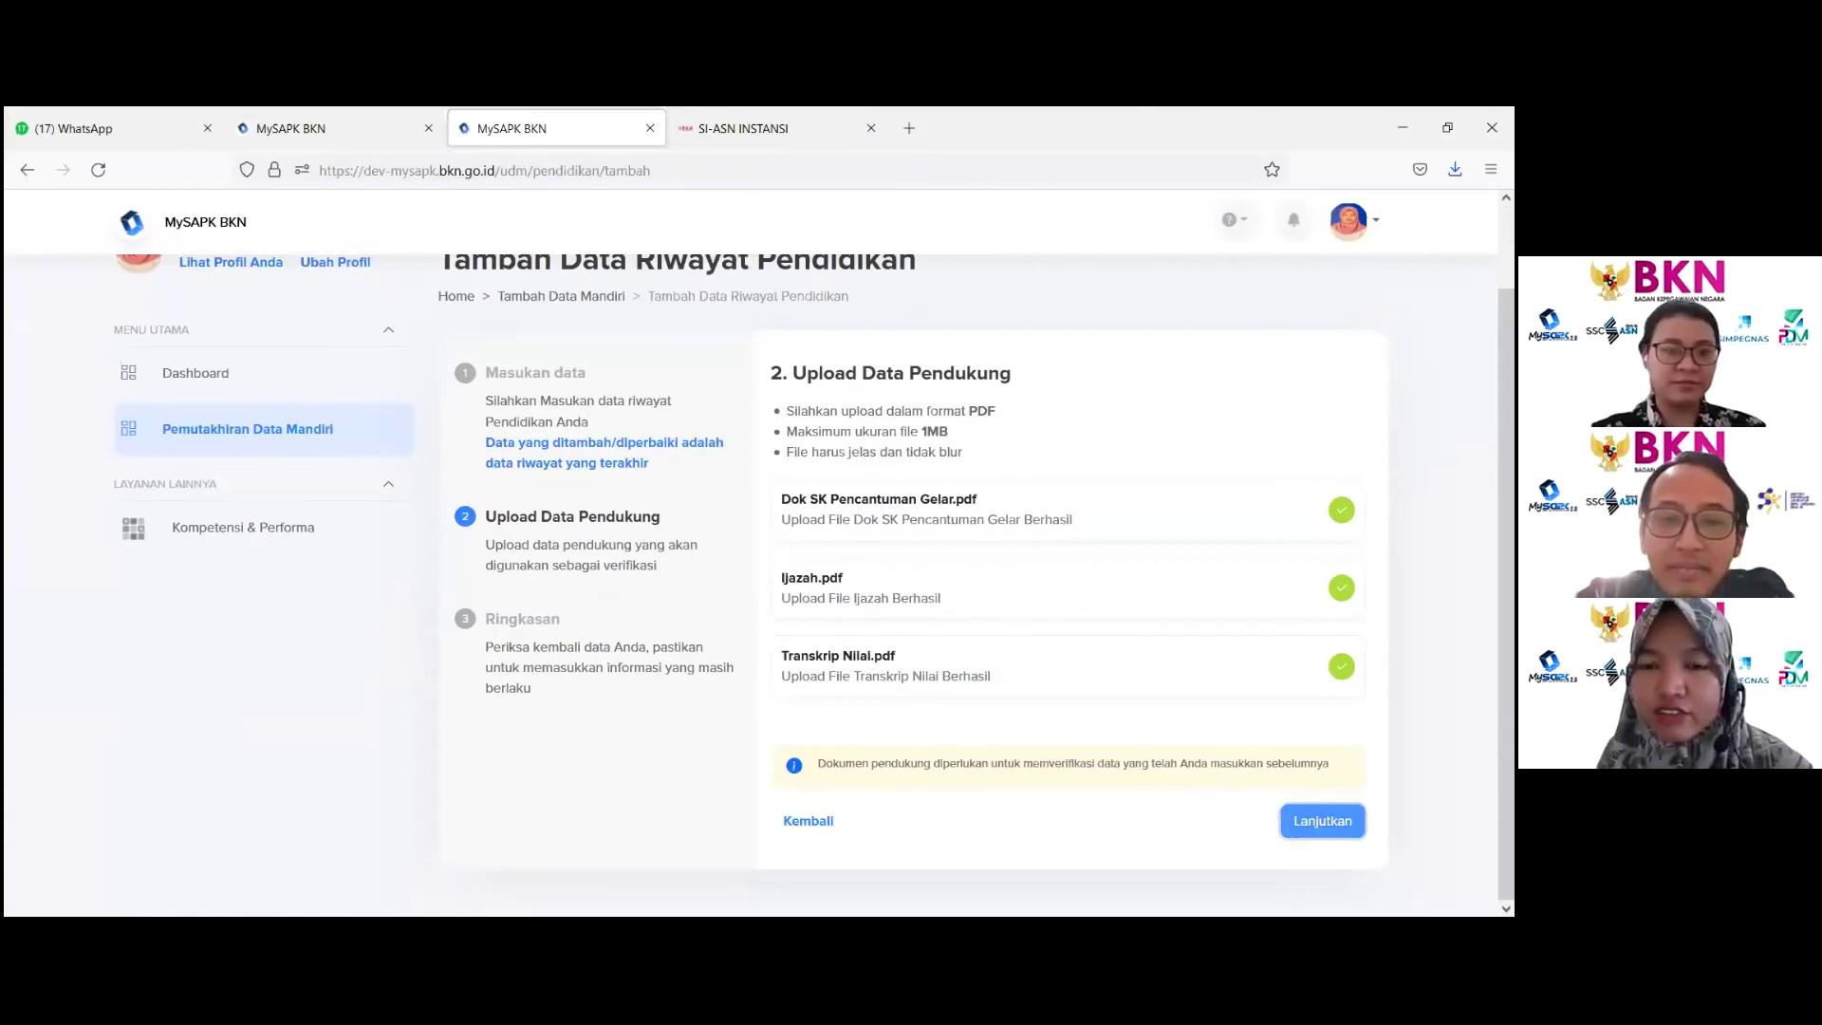
Step: Review the Ringkasan table, tick the data-accuracy declaration and submit with Kirim
scroll(1134, 545, down, 2)
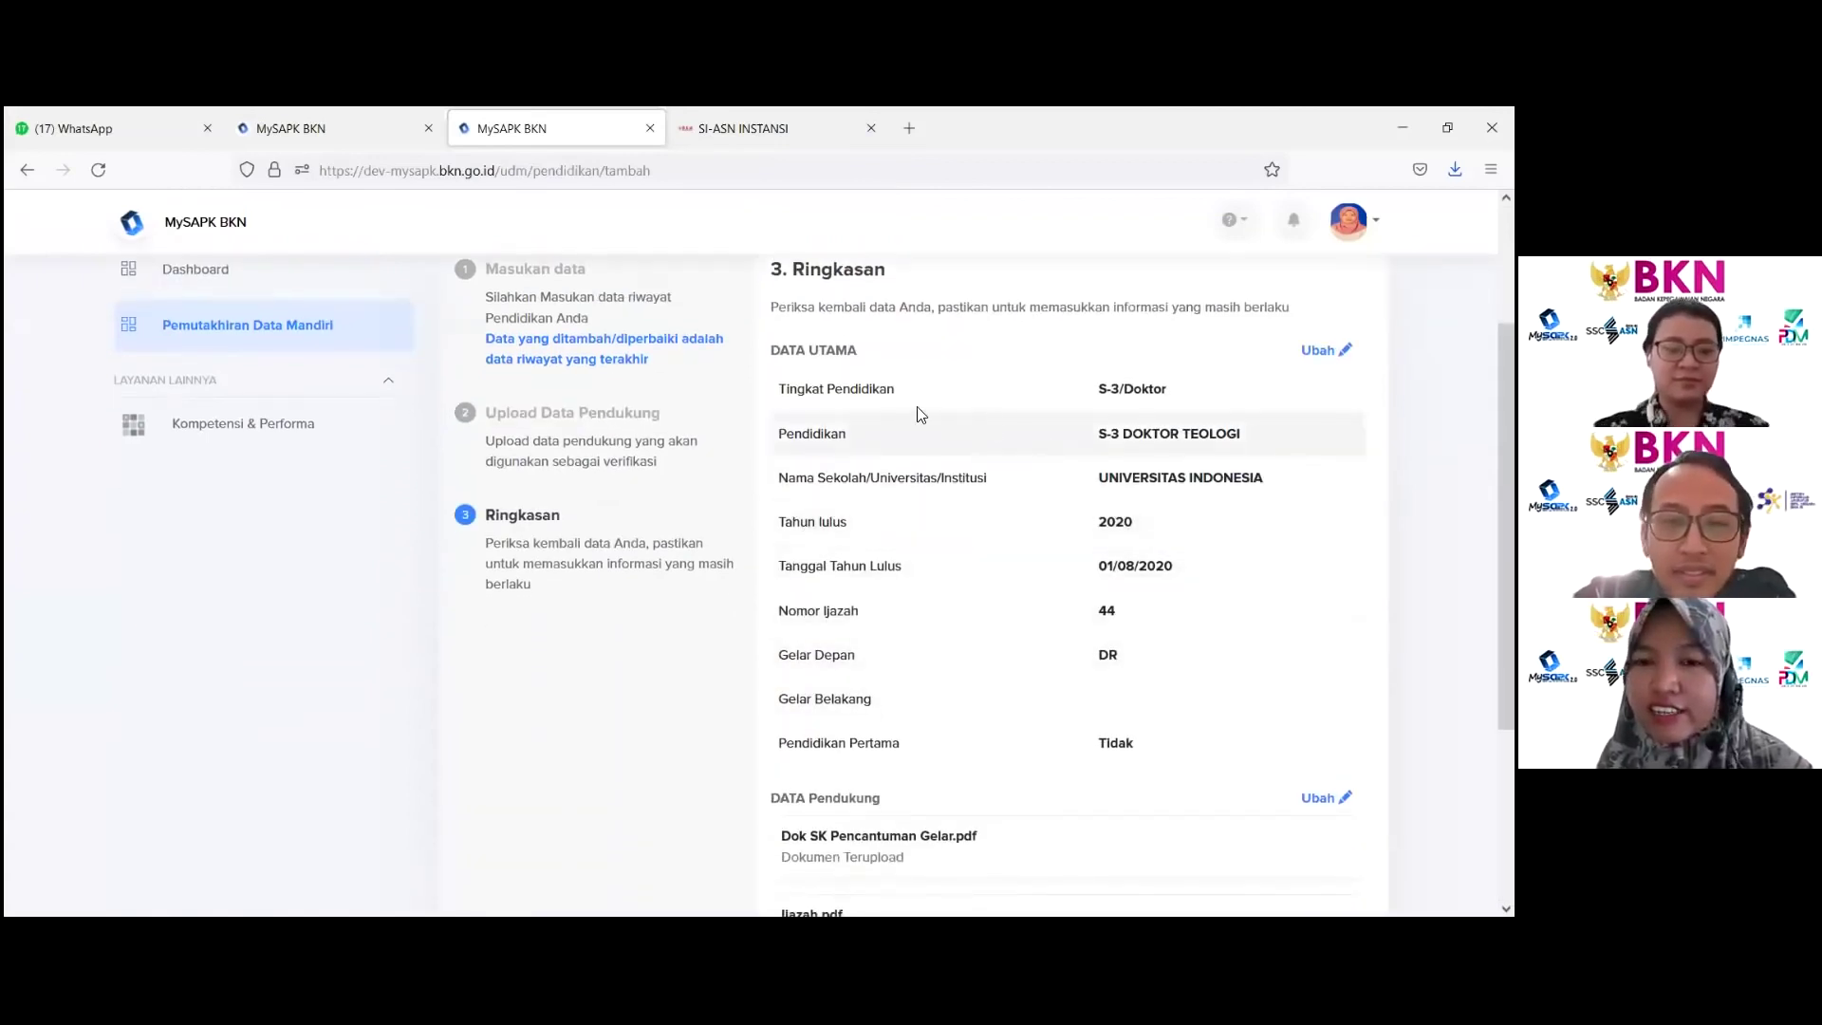
drag(1101, 397, 1177, 751)
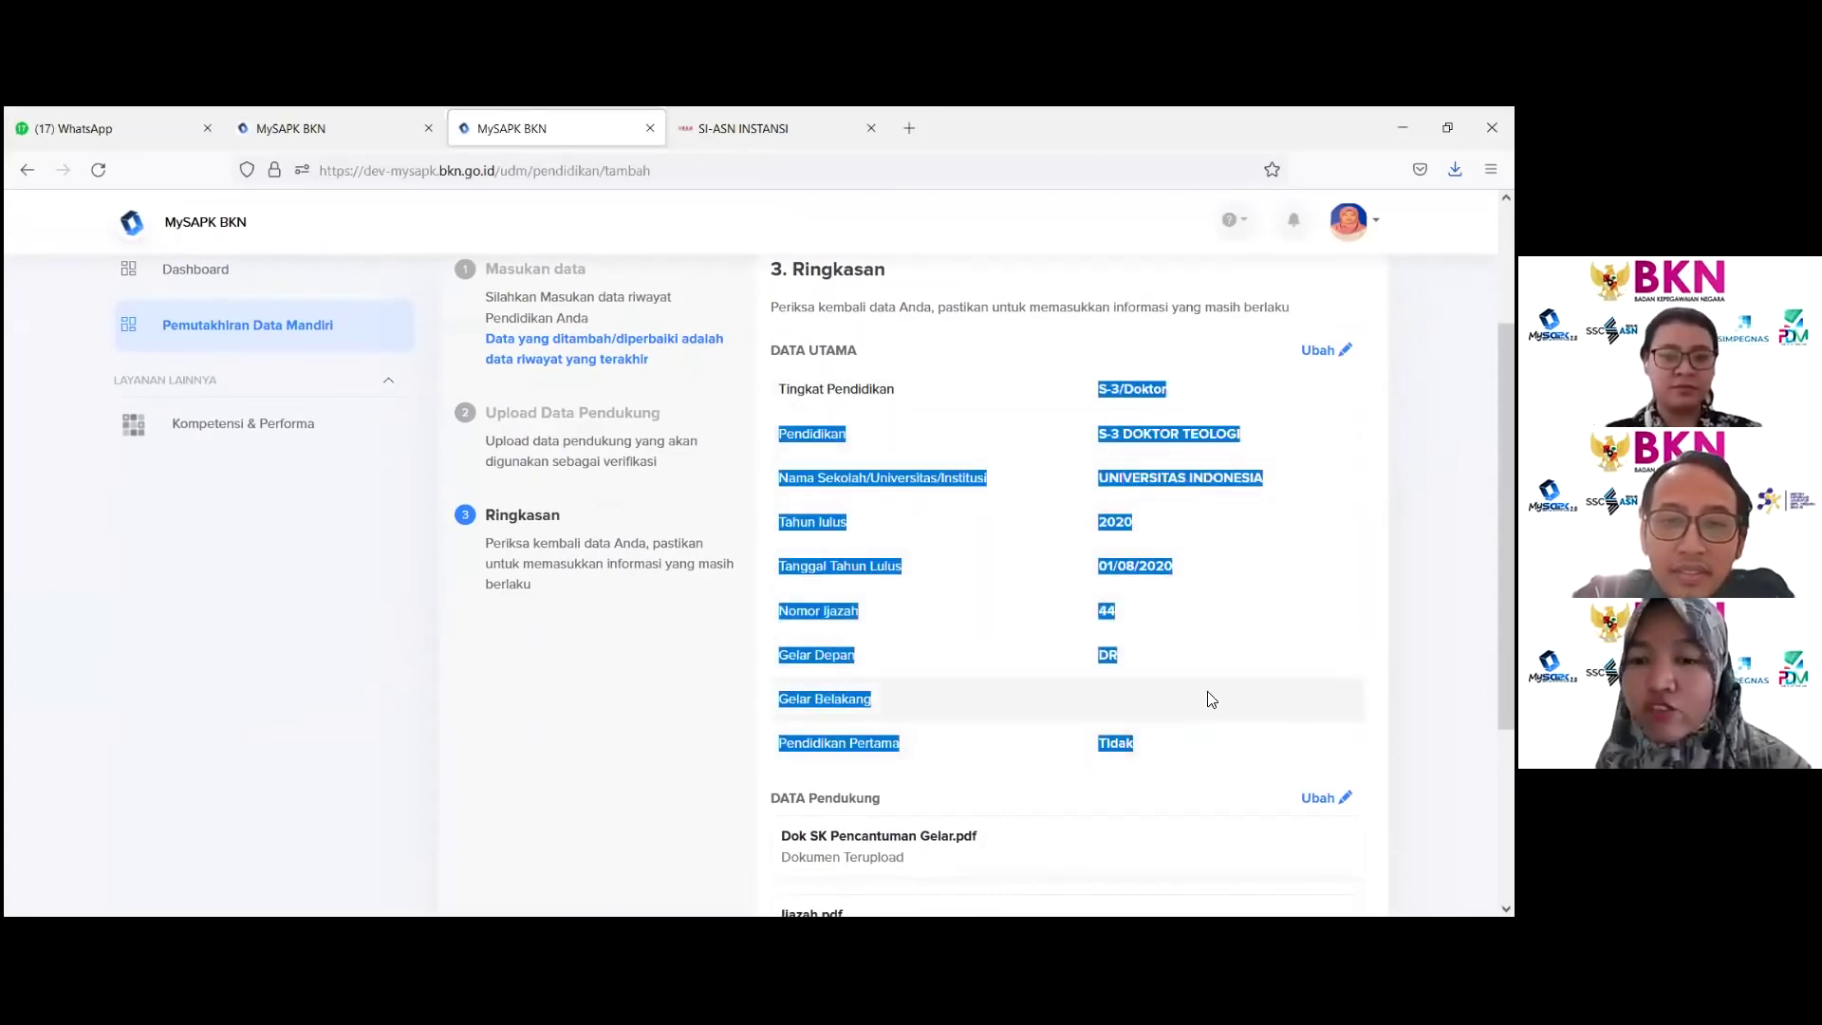
scroll(1201, 702, down, 4)
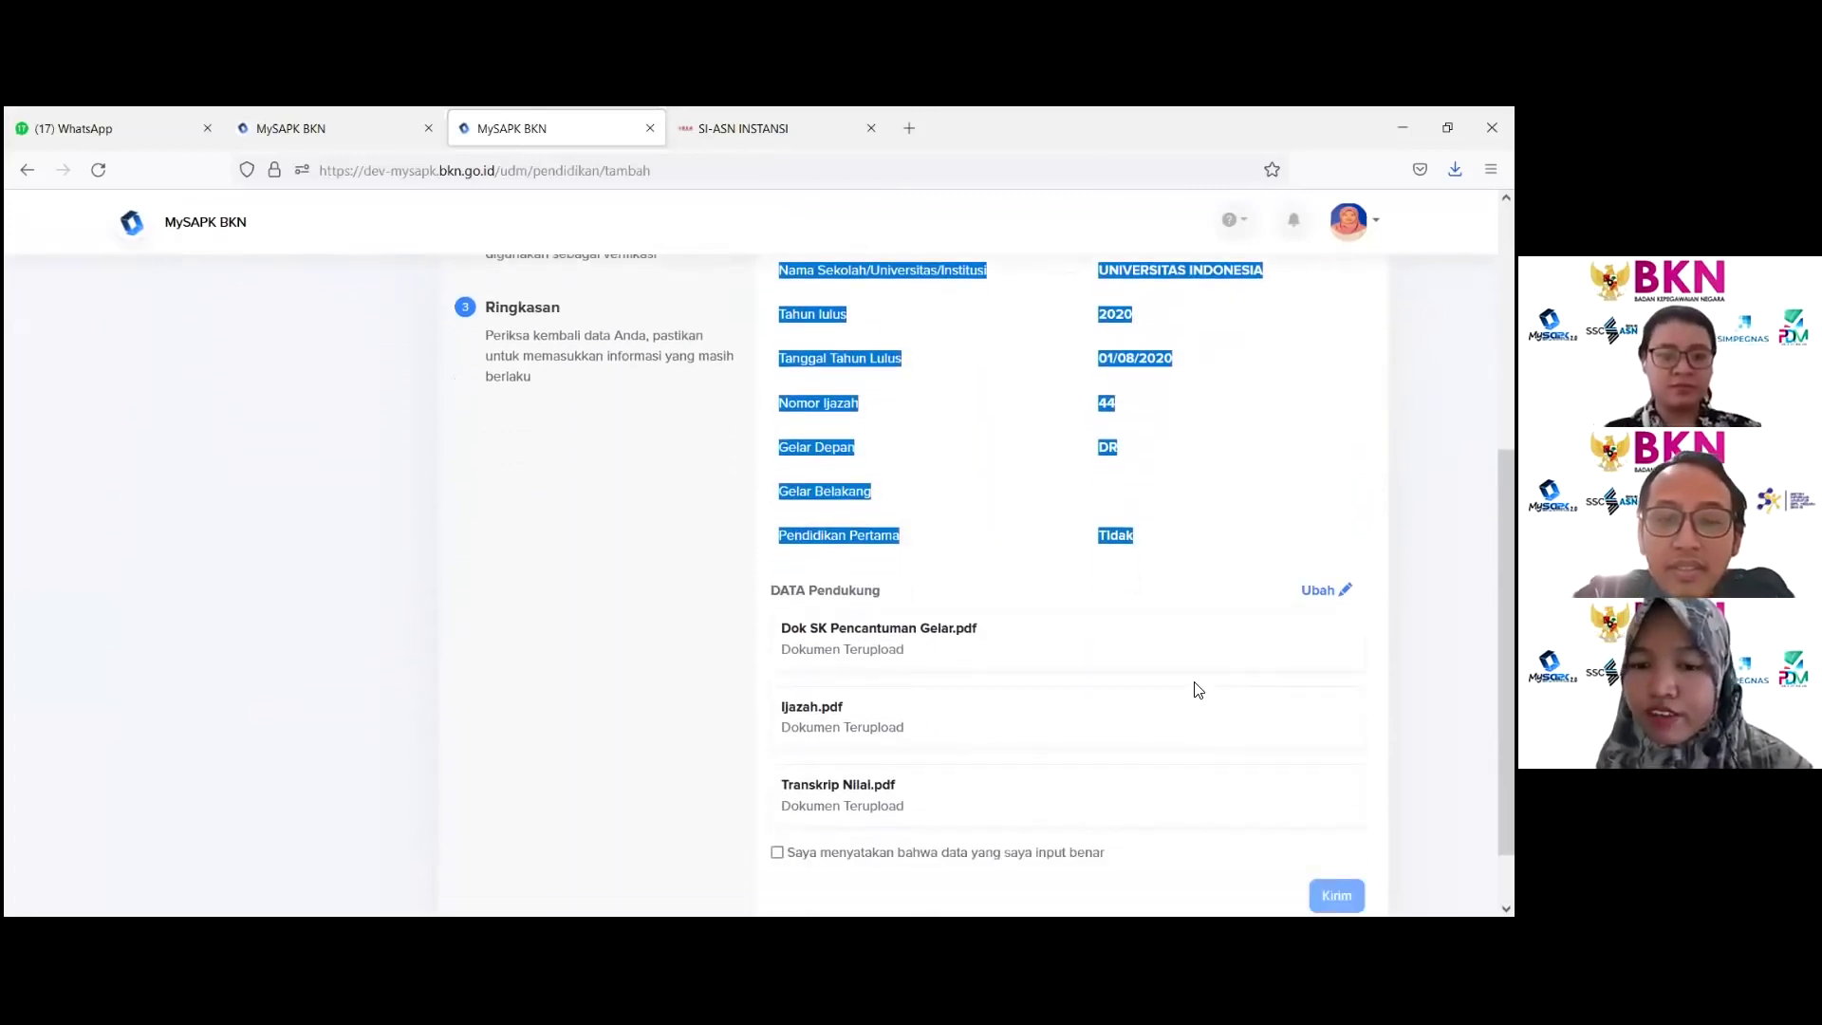
scroll(1186, 669, down, 2)
scroll(1186, 666, up, 2)
scroll(1180, 683, down, 2)
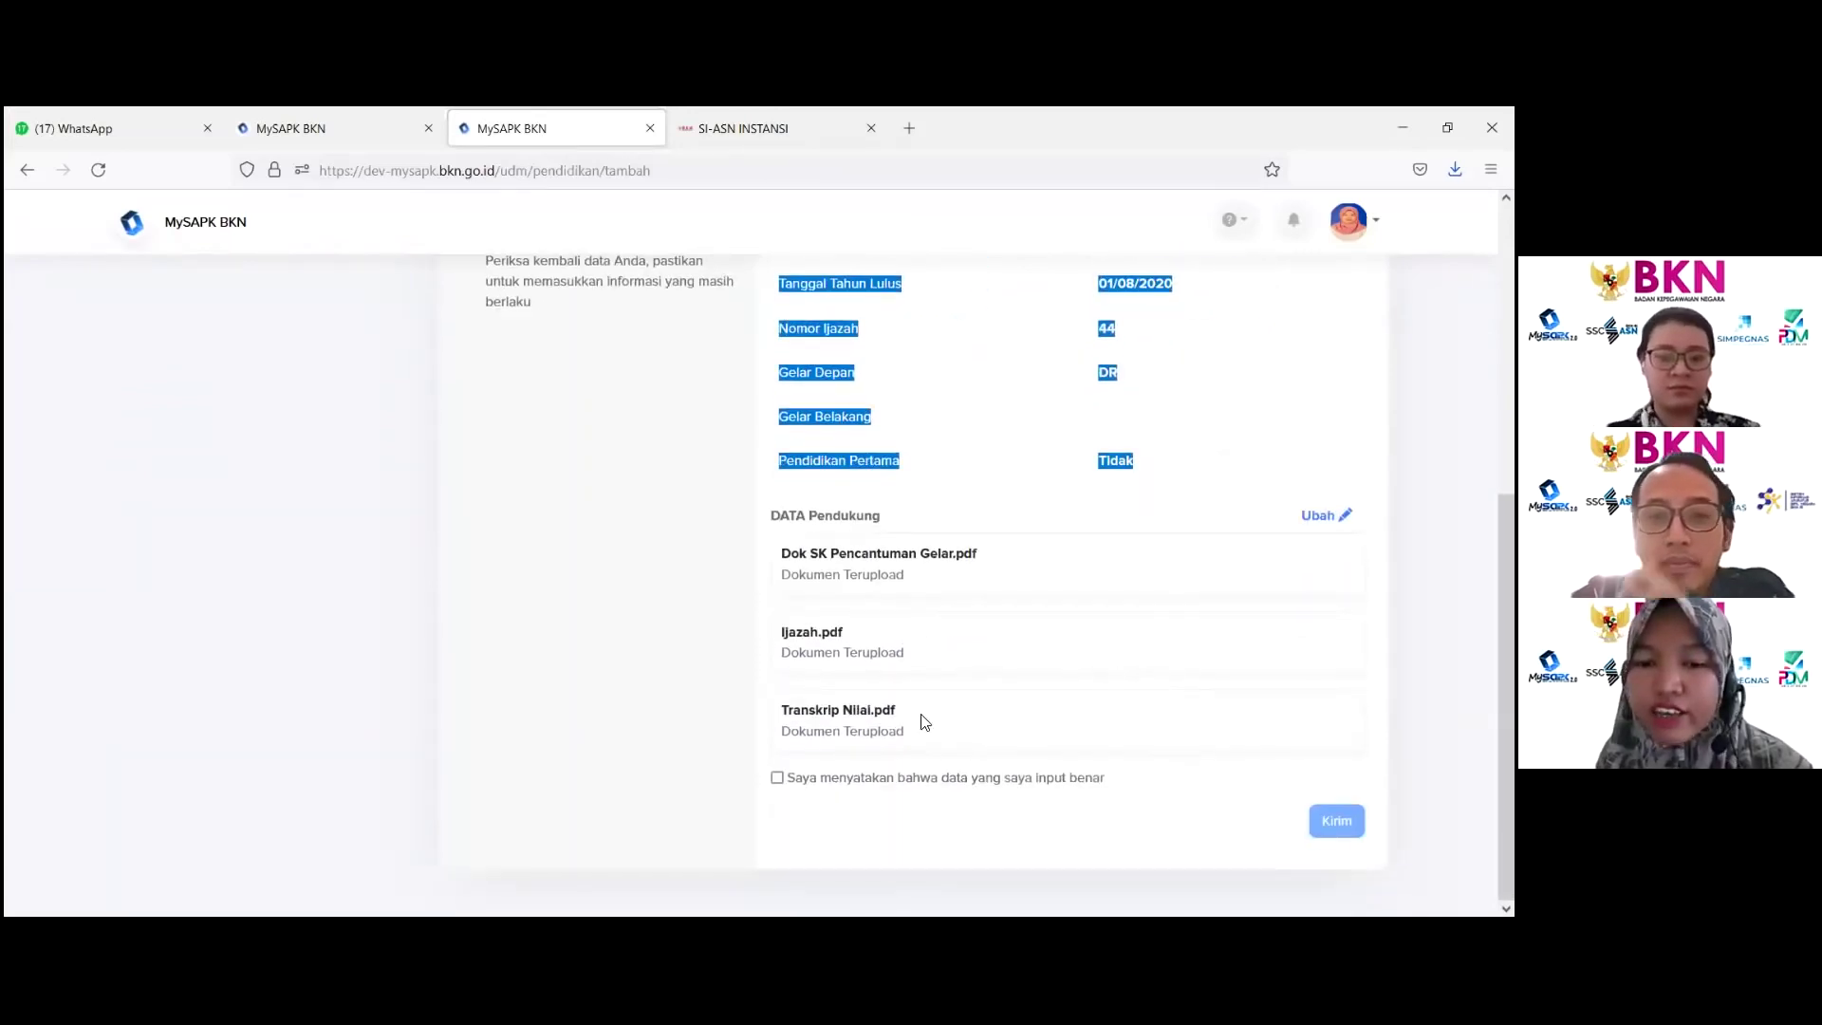
click(777, 777)
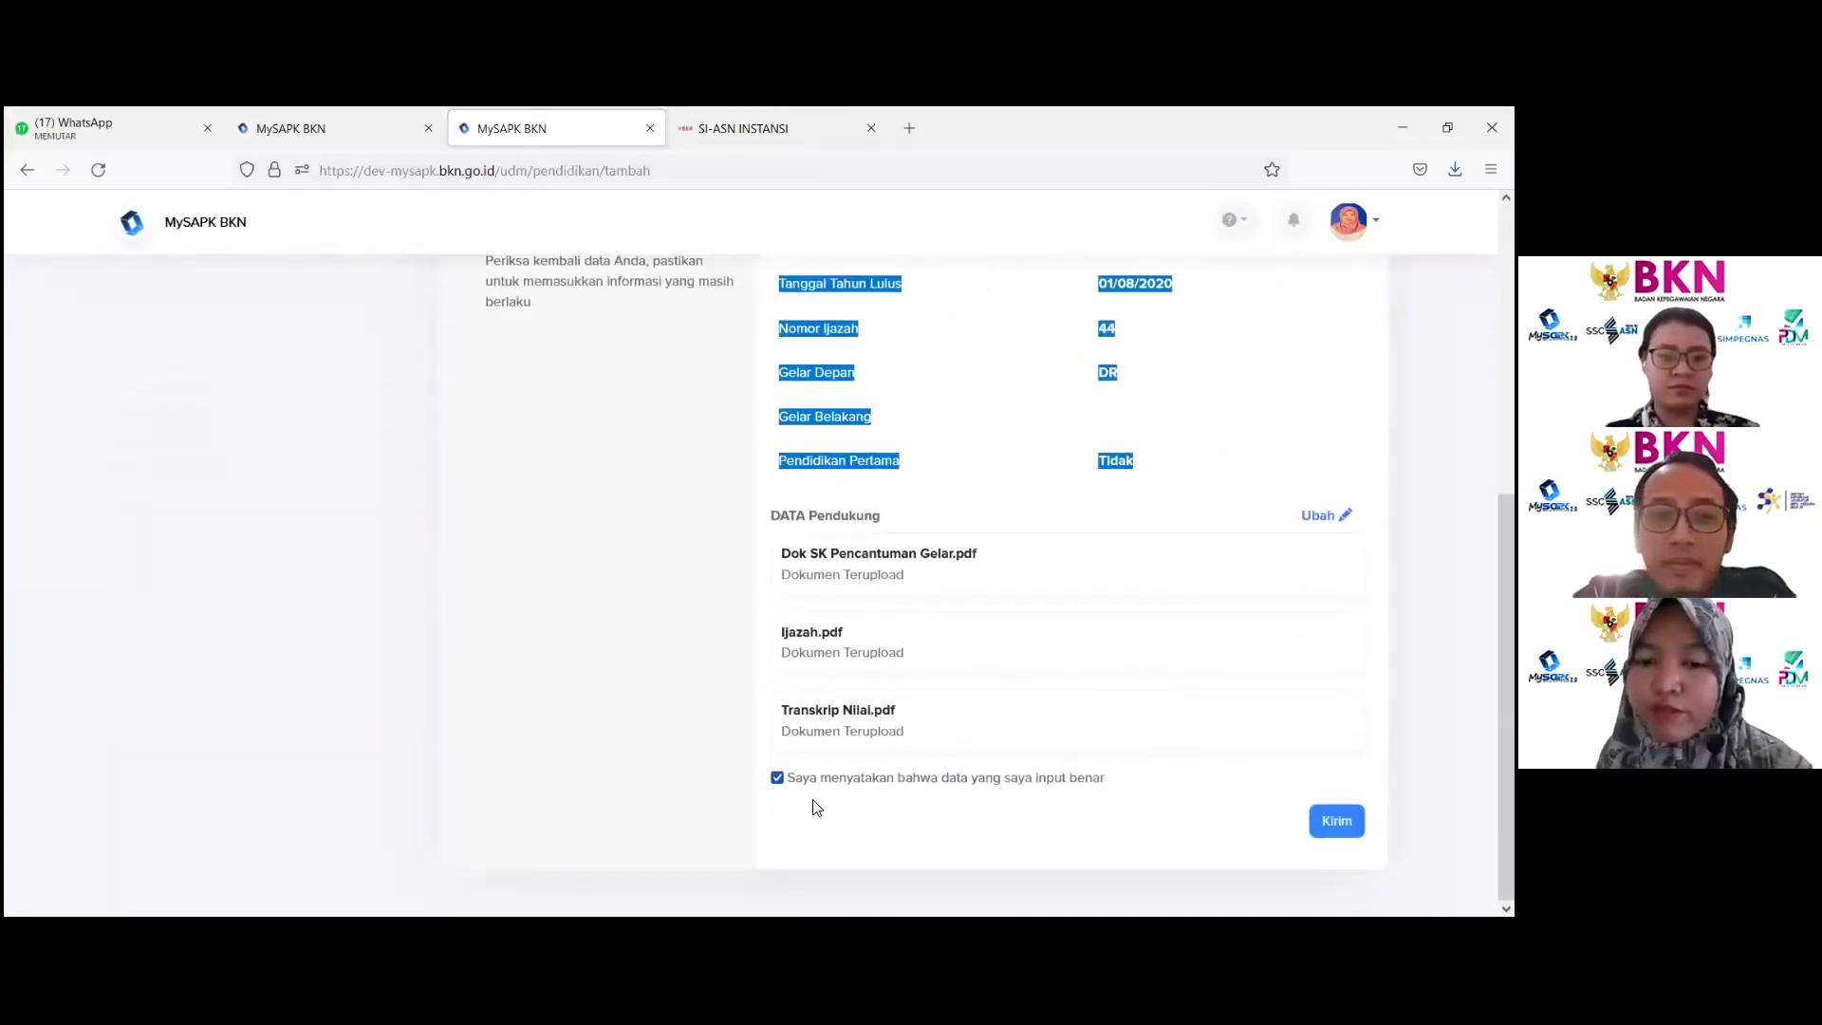
click(927, 808)
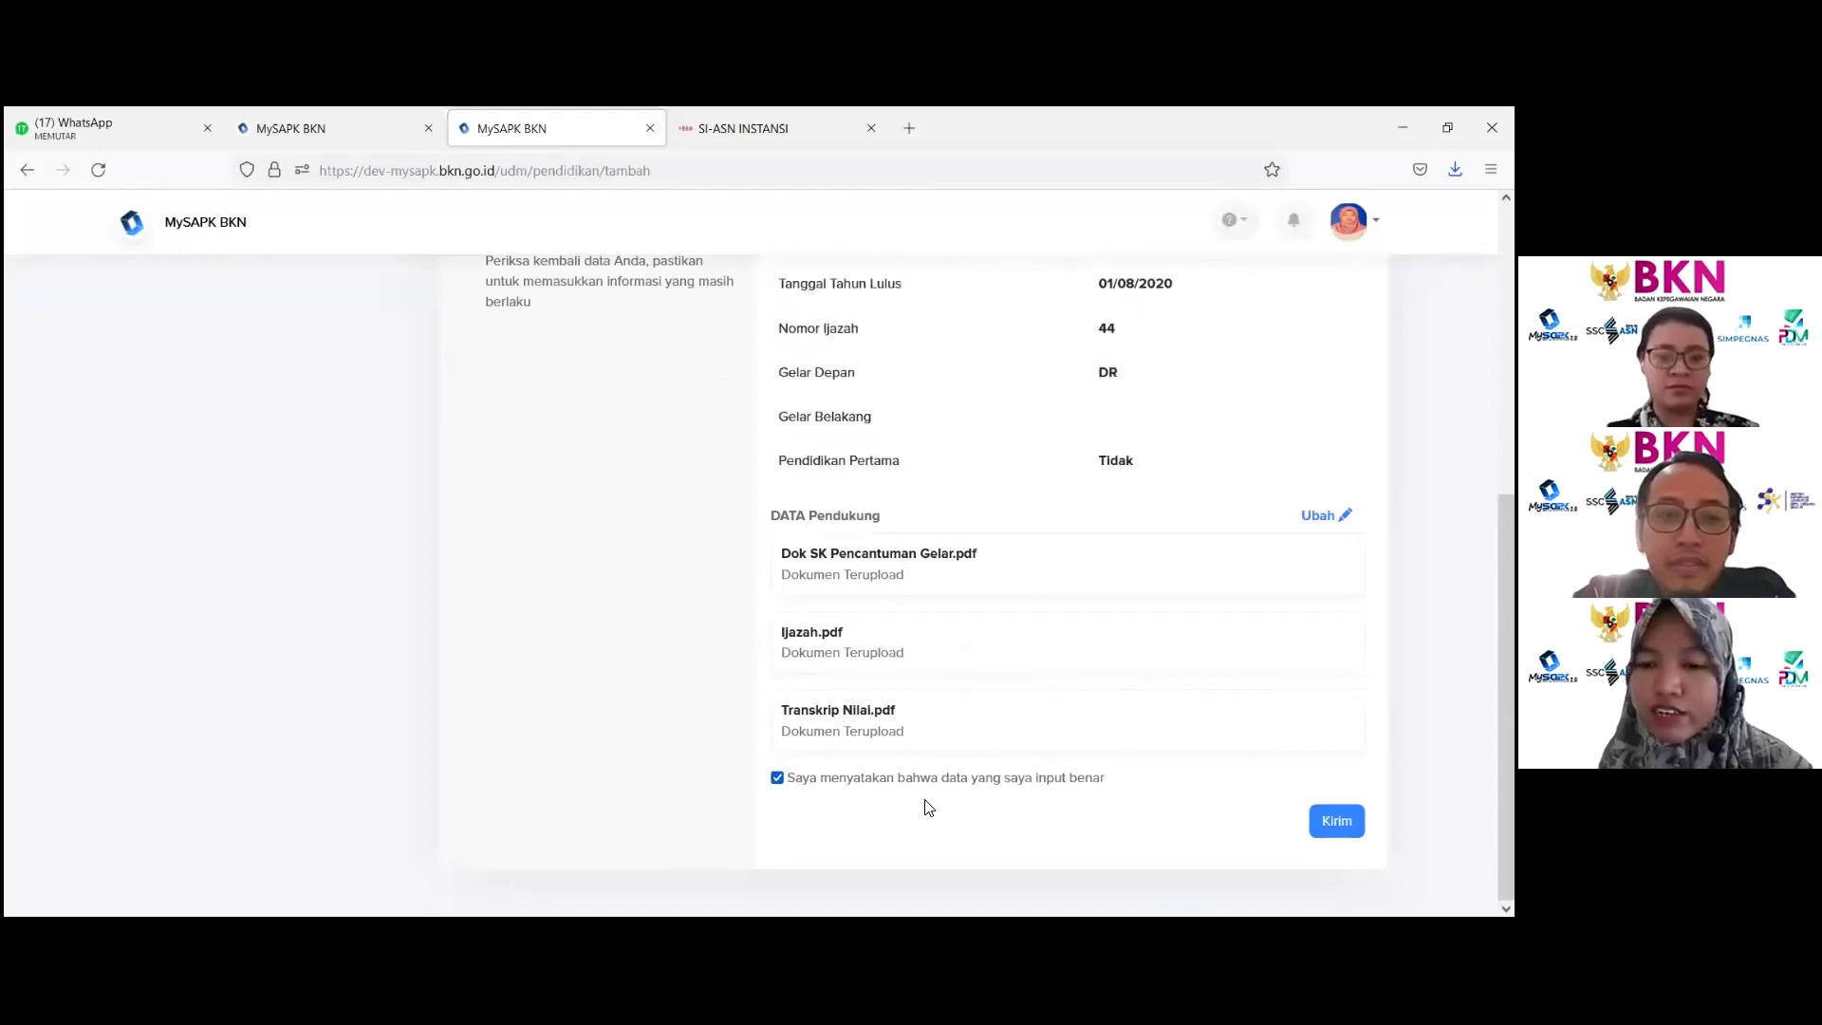
click(1337, 821)
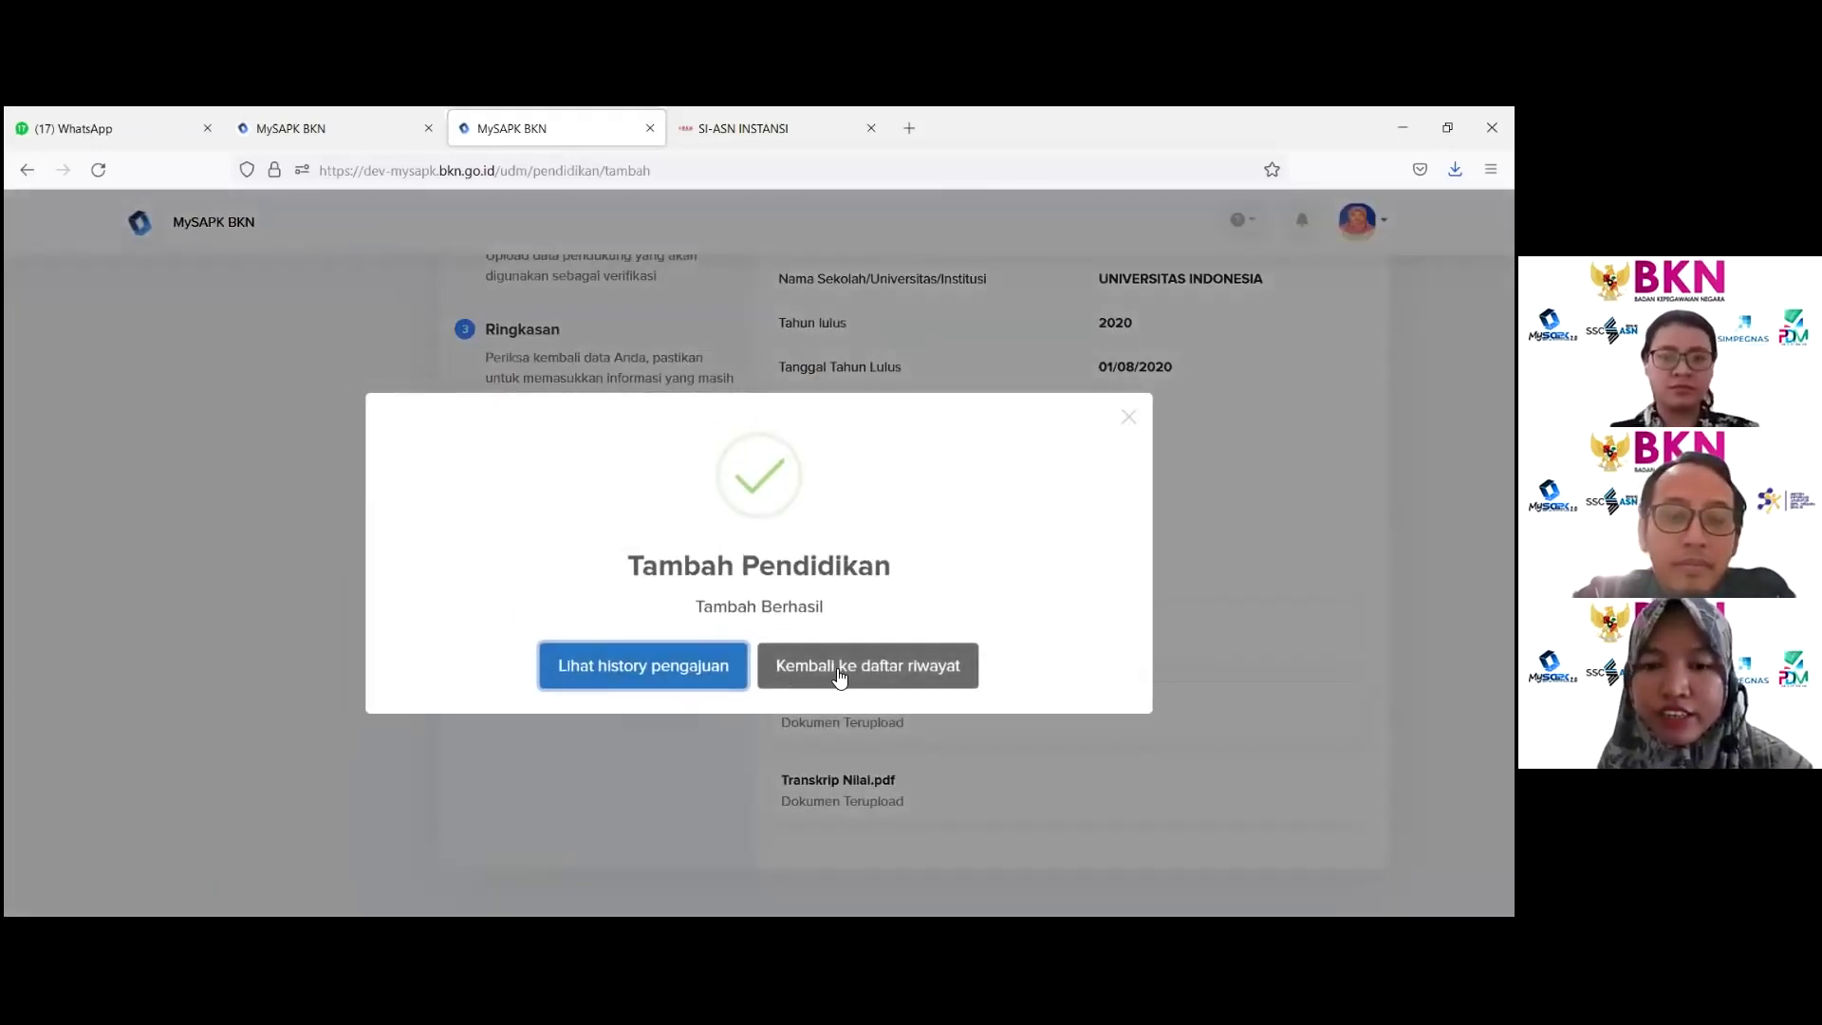
Step: Return to the history list and reopen Riwayat Pendidikan to see its five entries
click(838, 675)
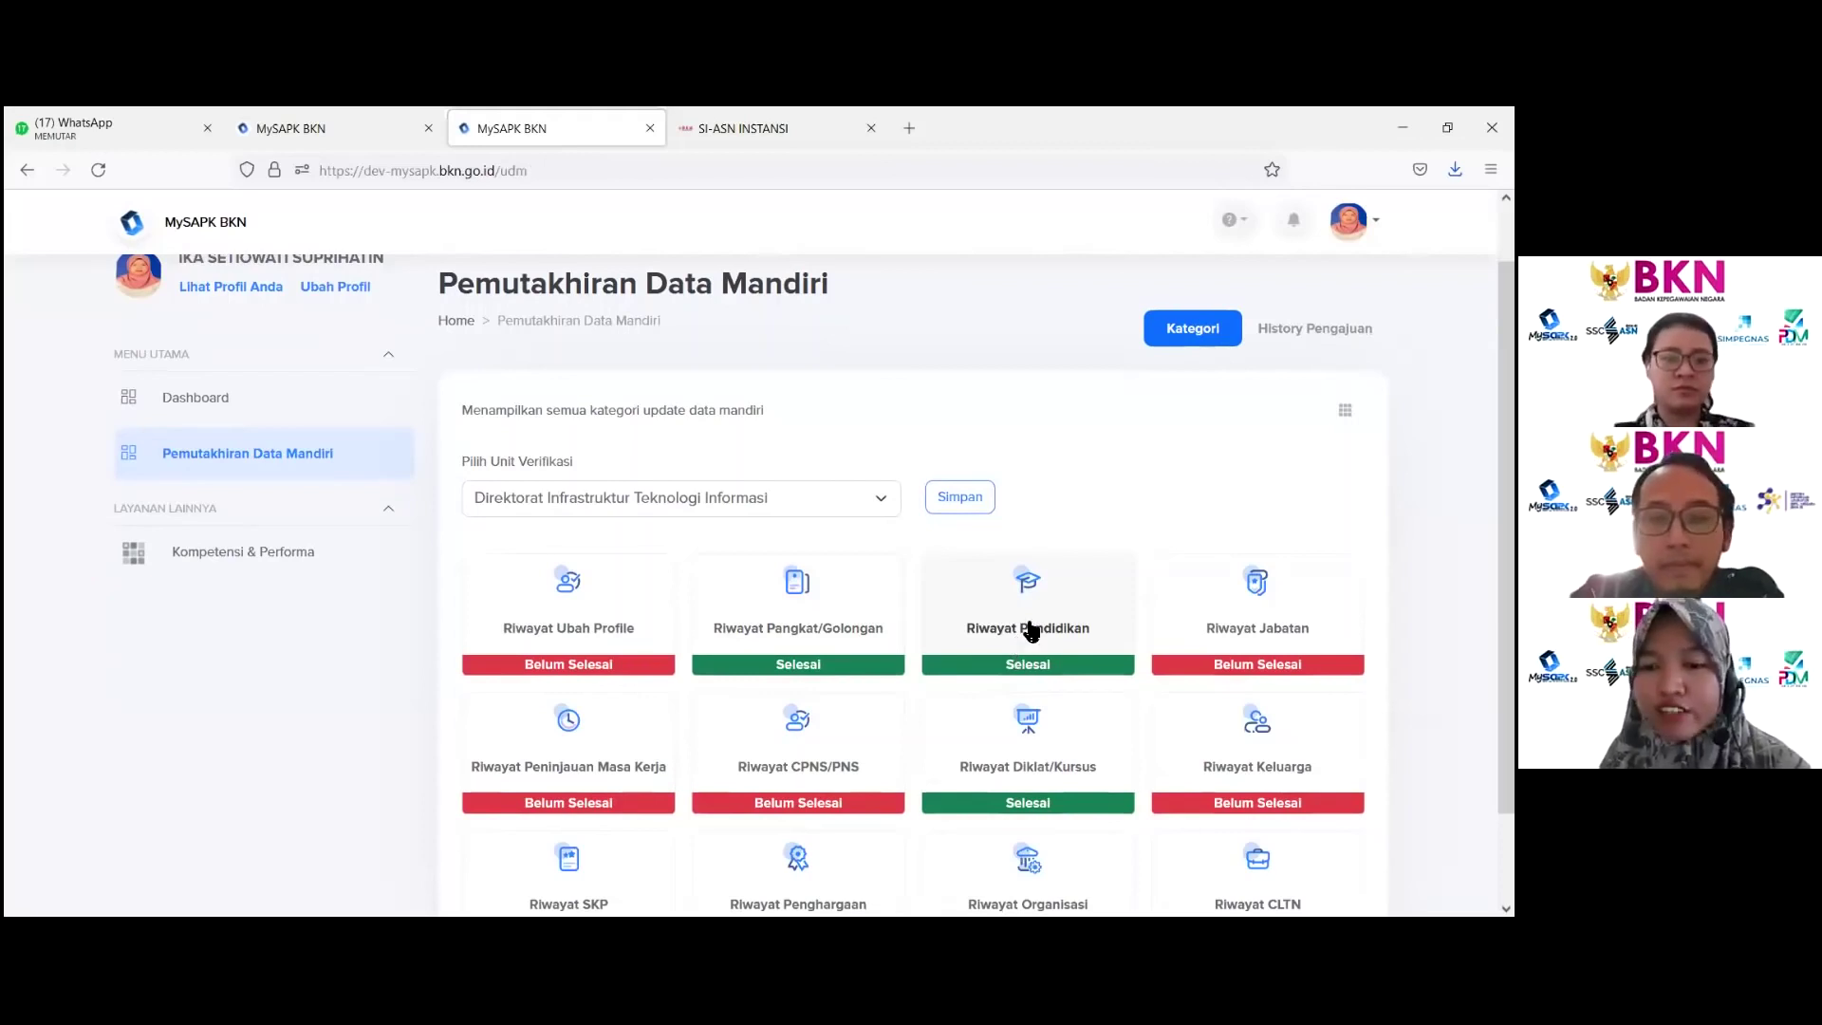
click(1031, 631)
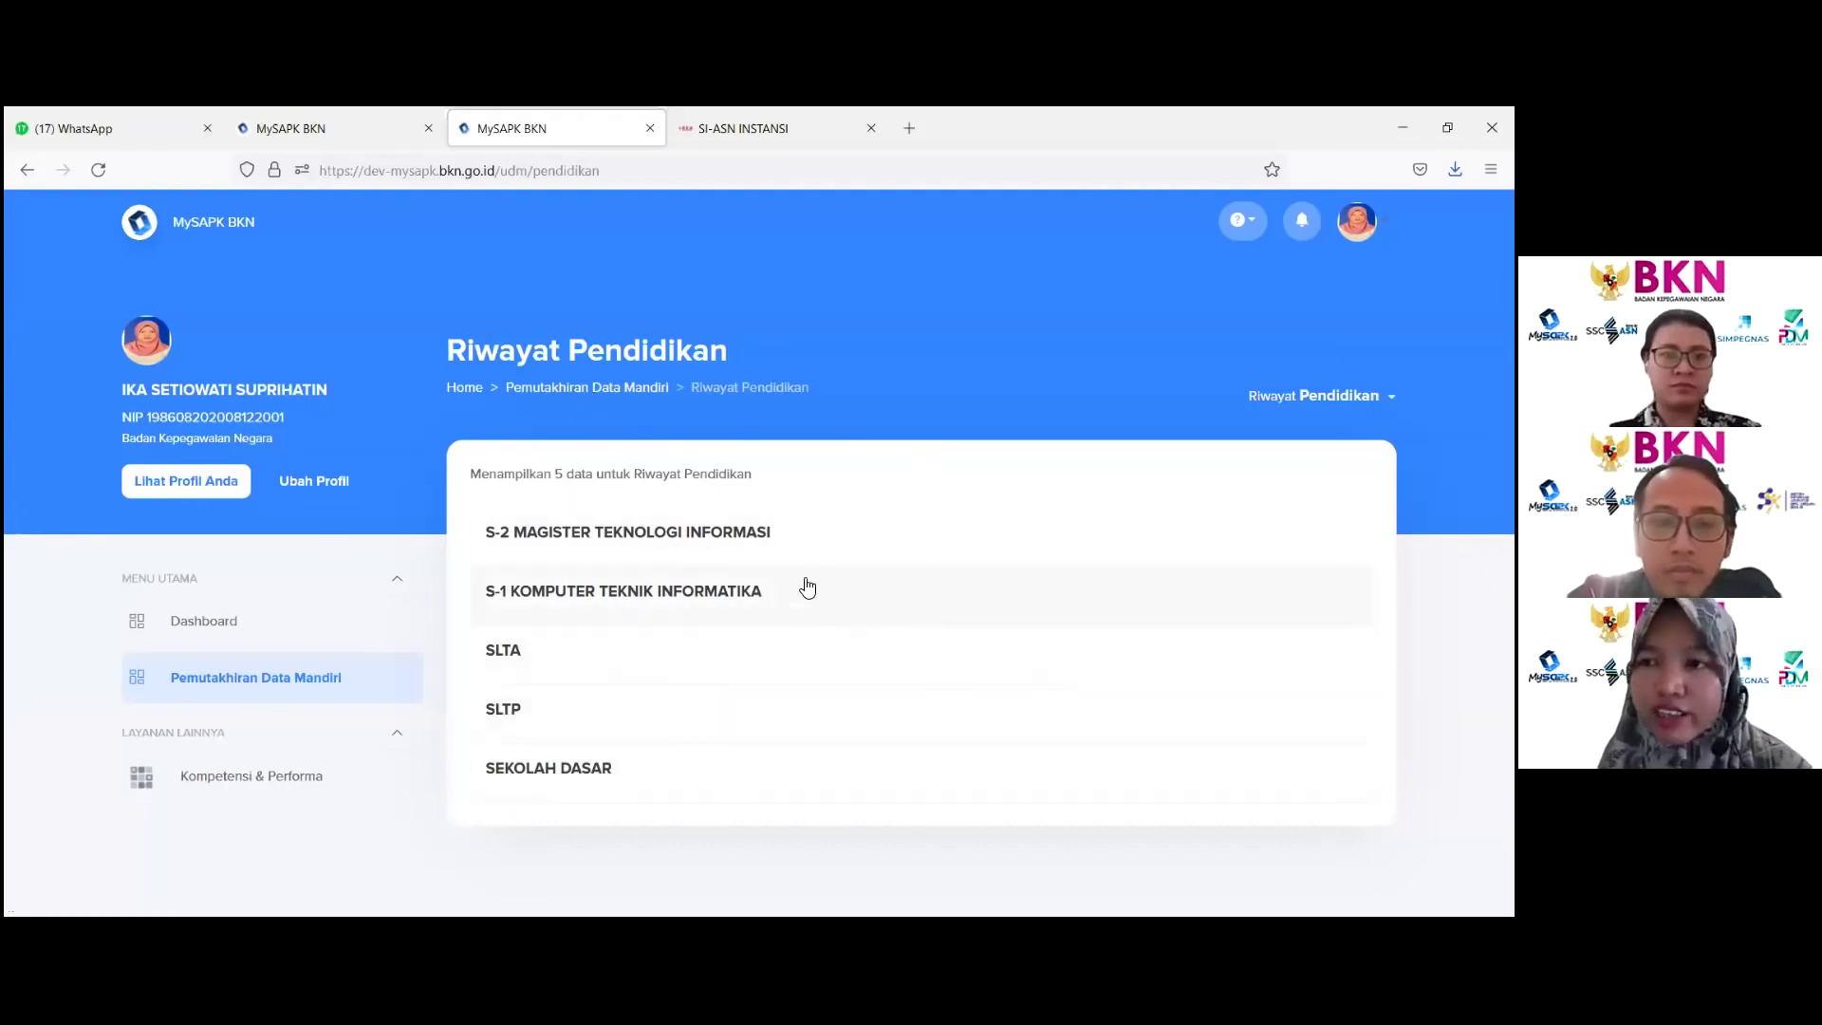
Step: Check the submitted-updates history, then return to the categories and open Riwayat Jabatan
click(564, 389)
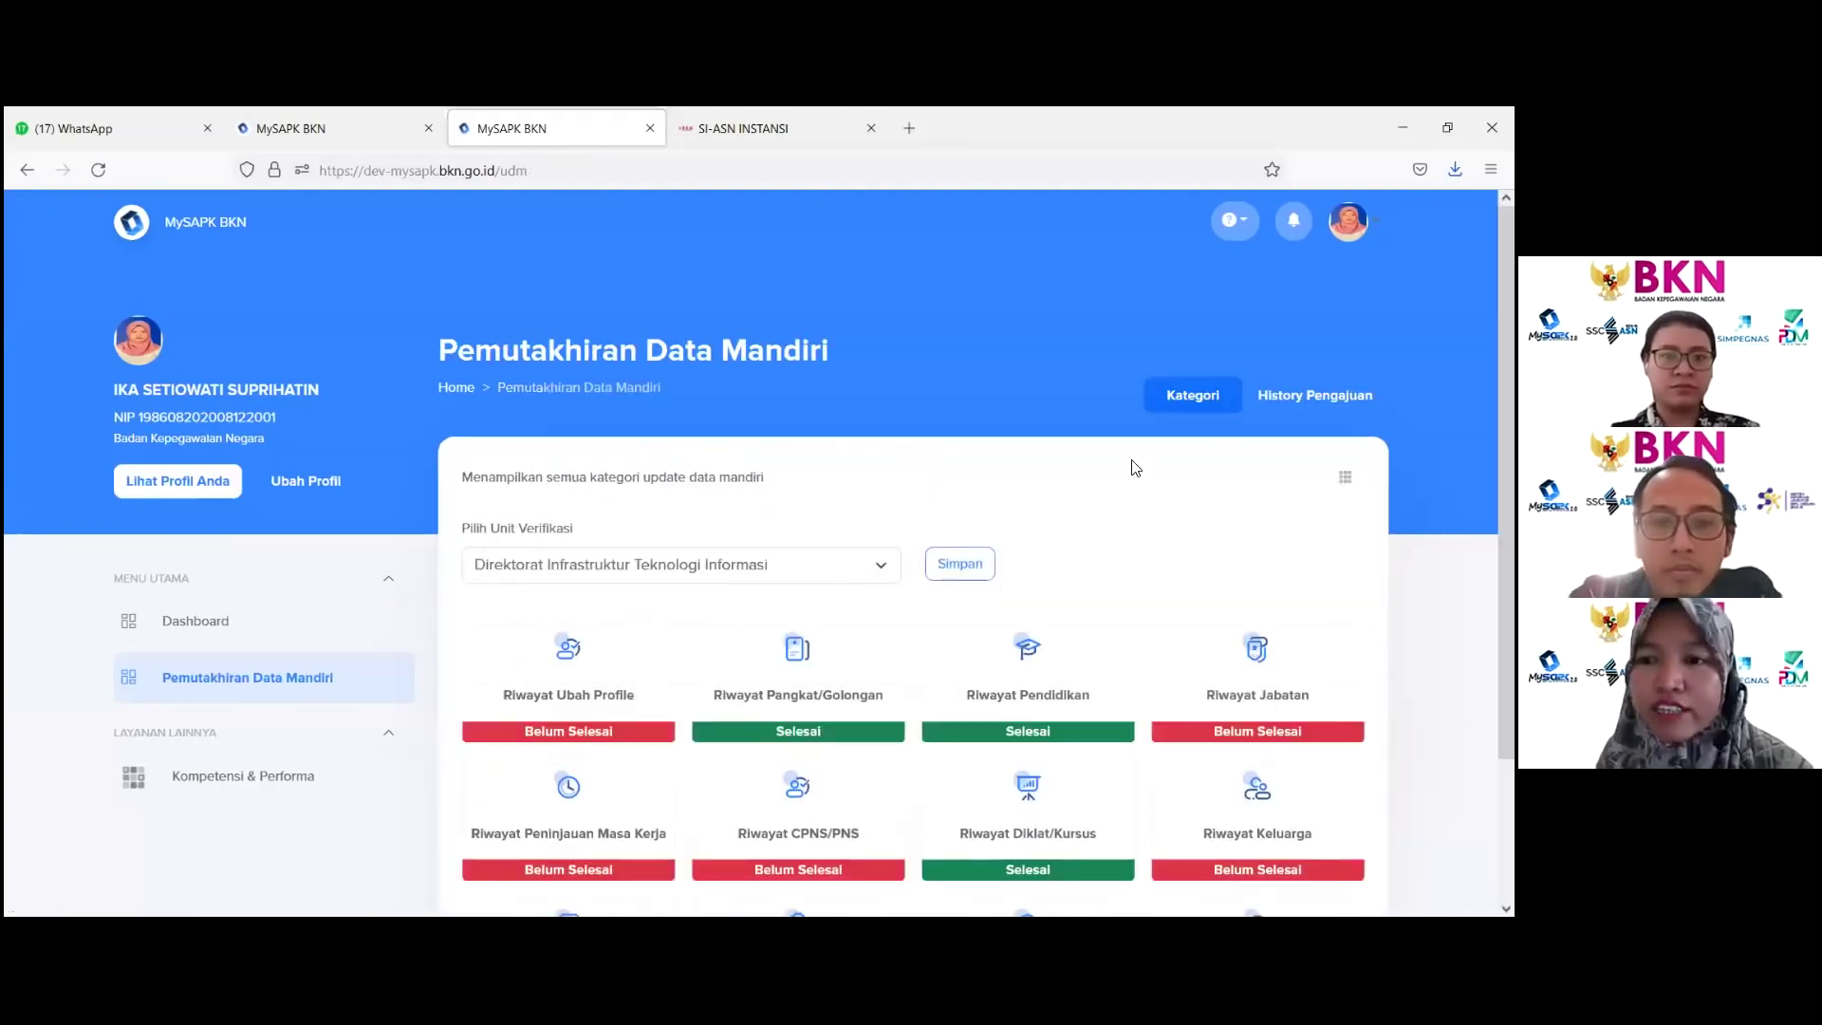
click(1314, 395)
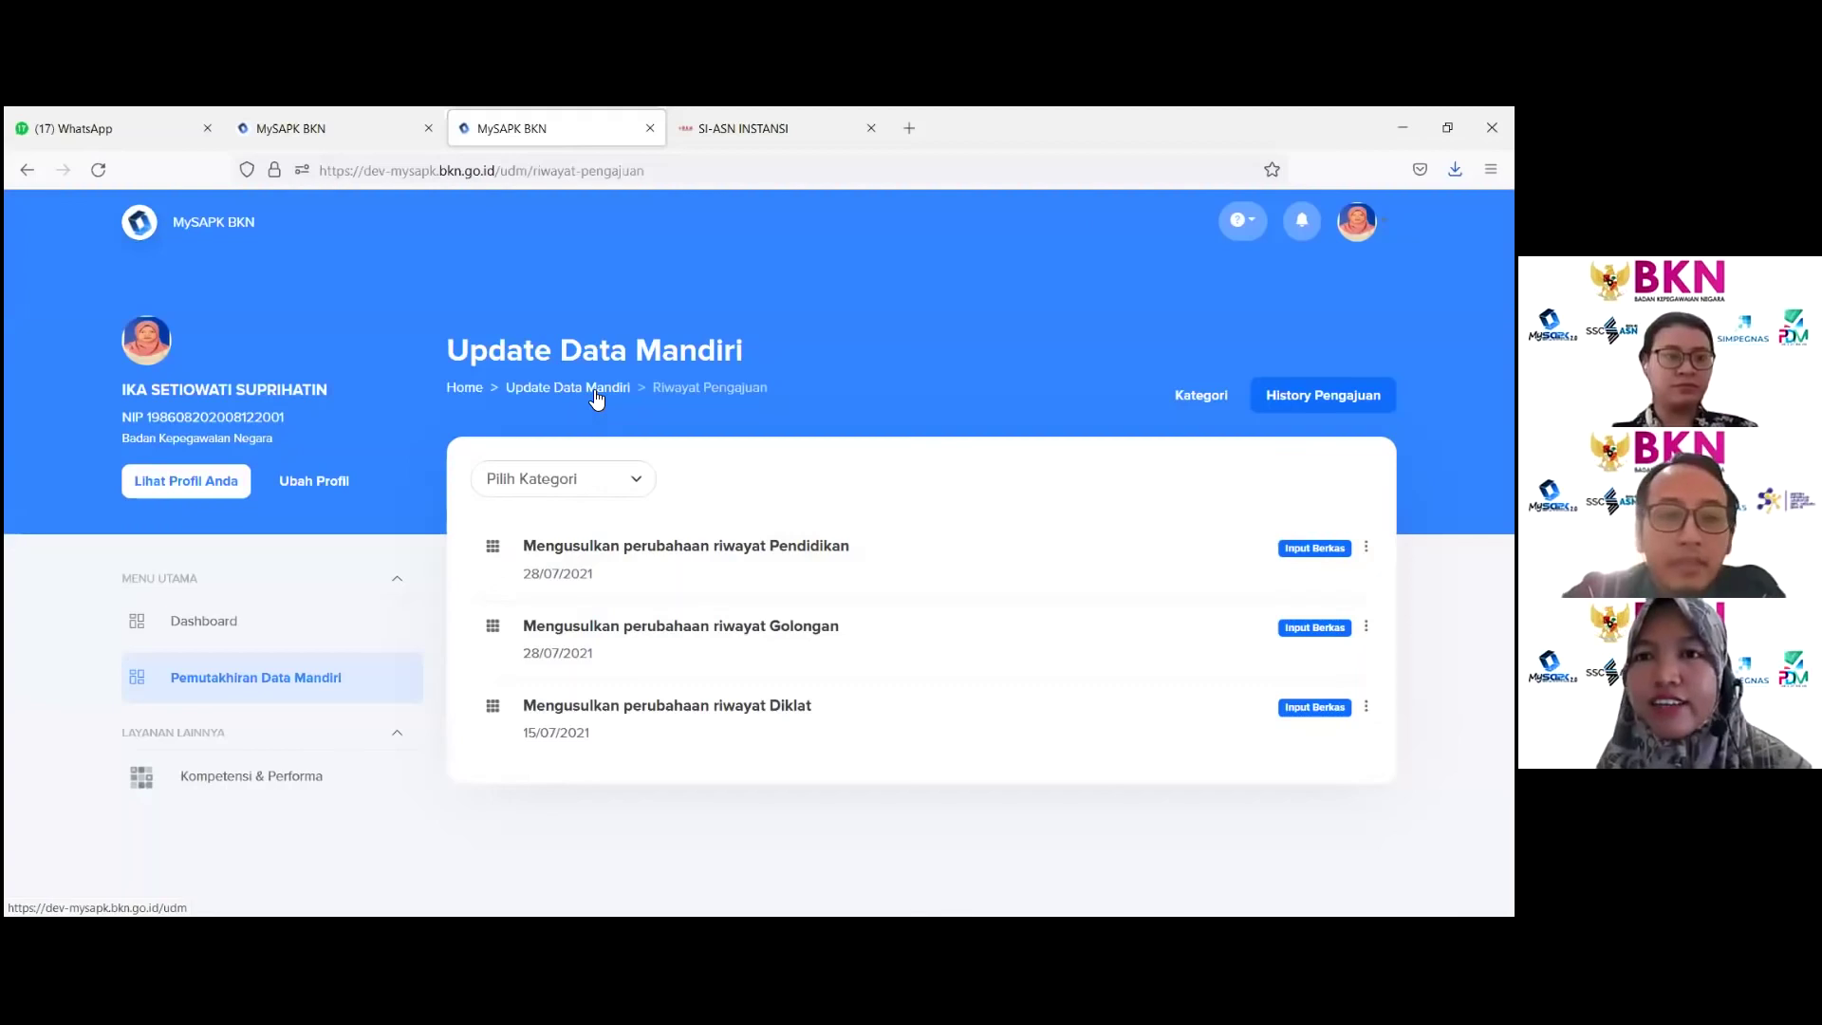
click(596, 397)
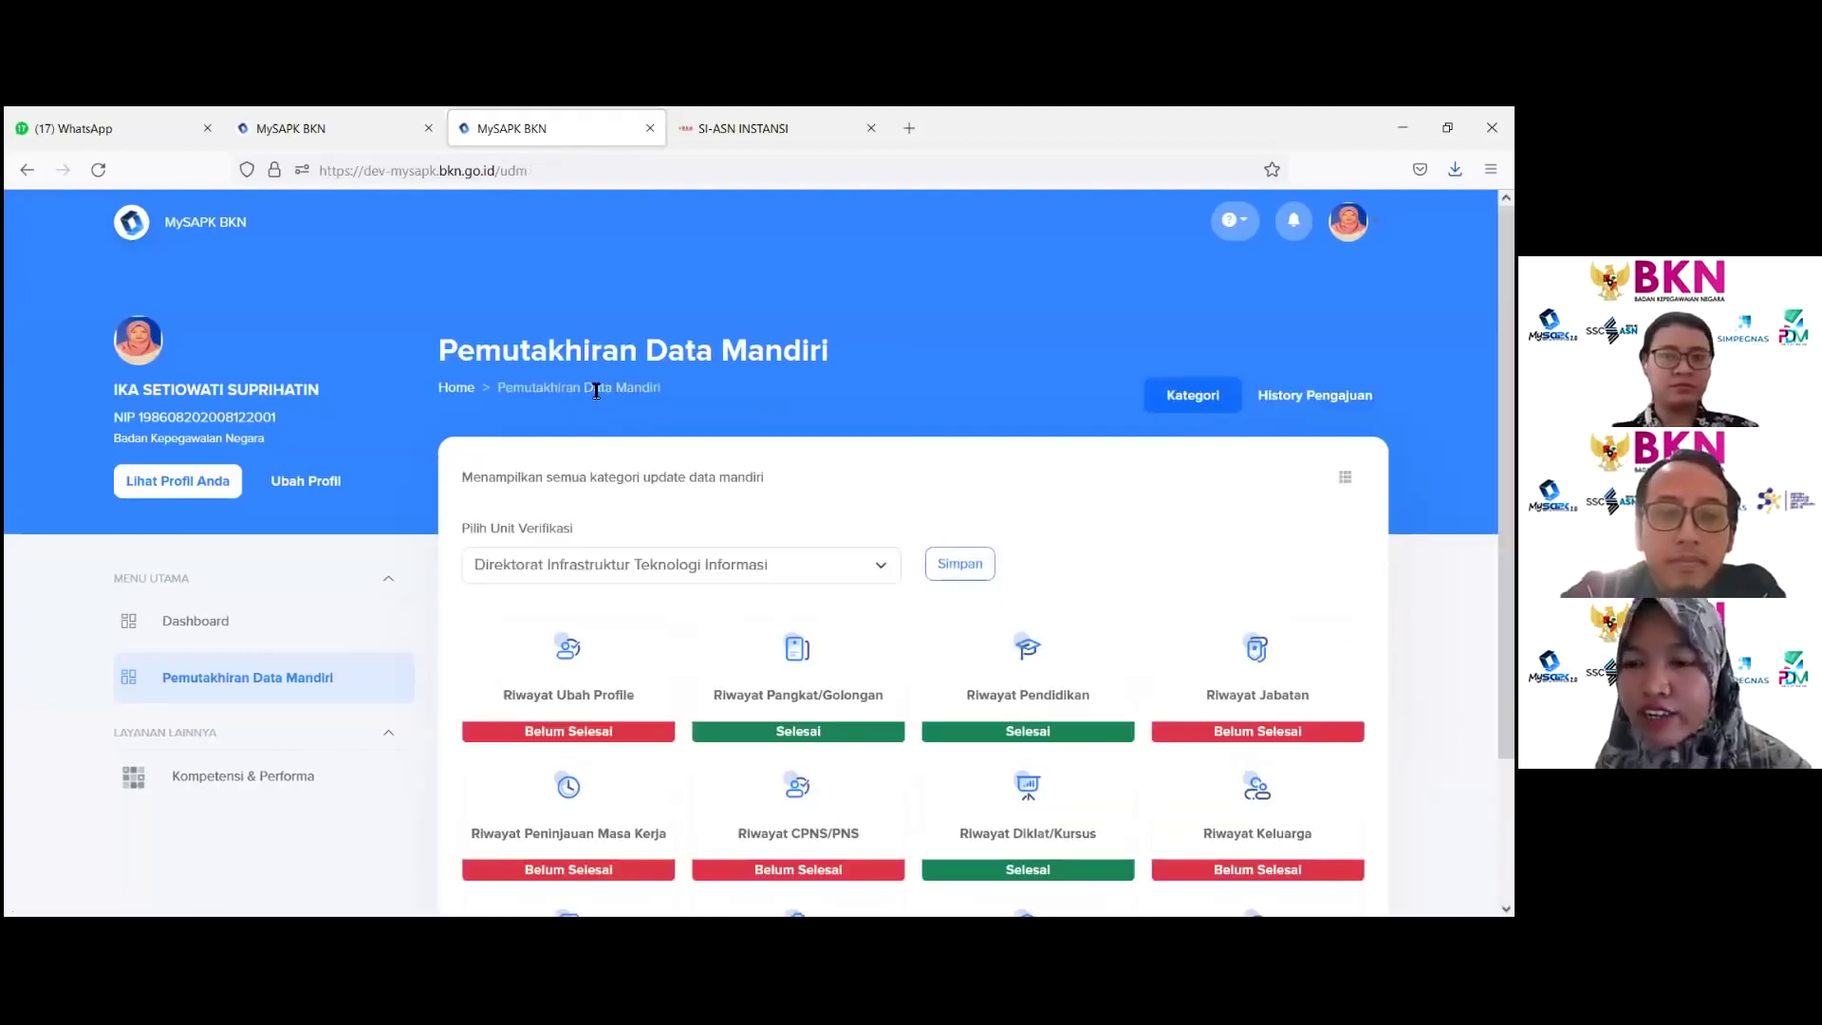
scroll(757, 383, down, 1)
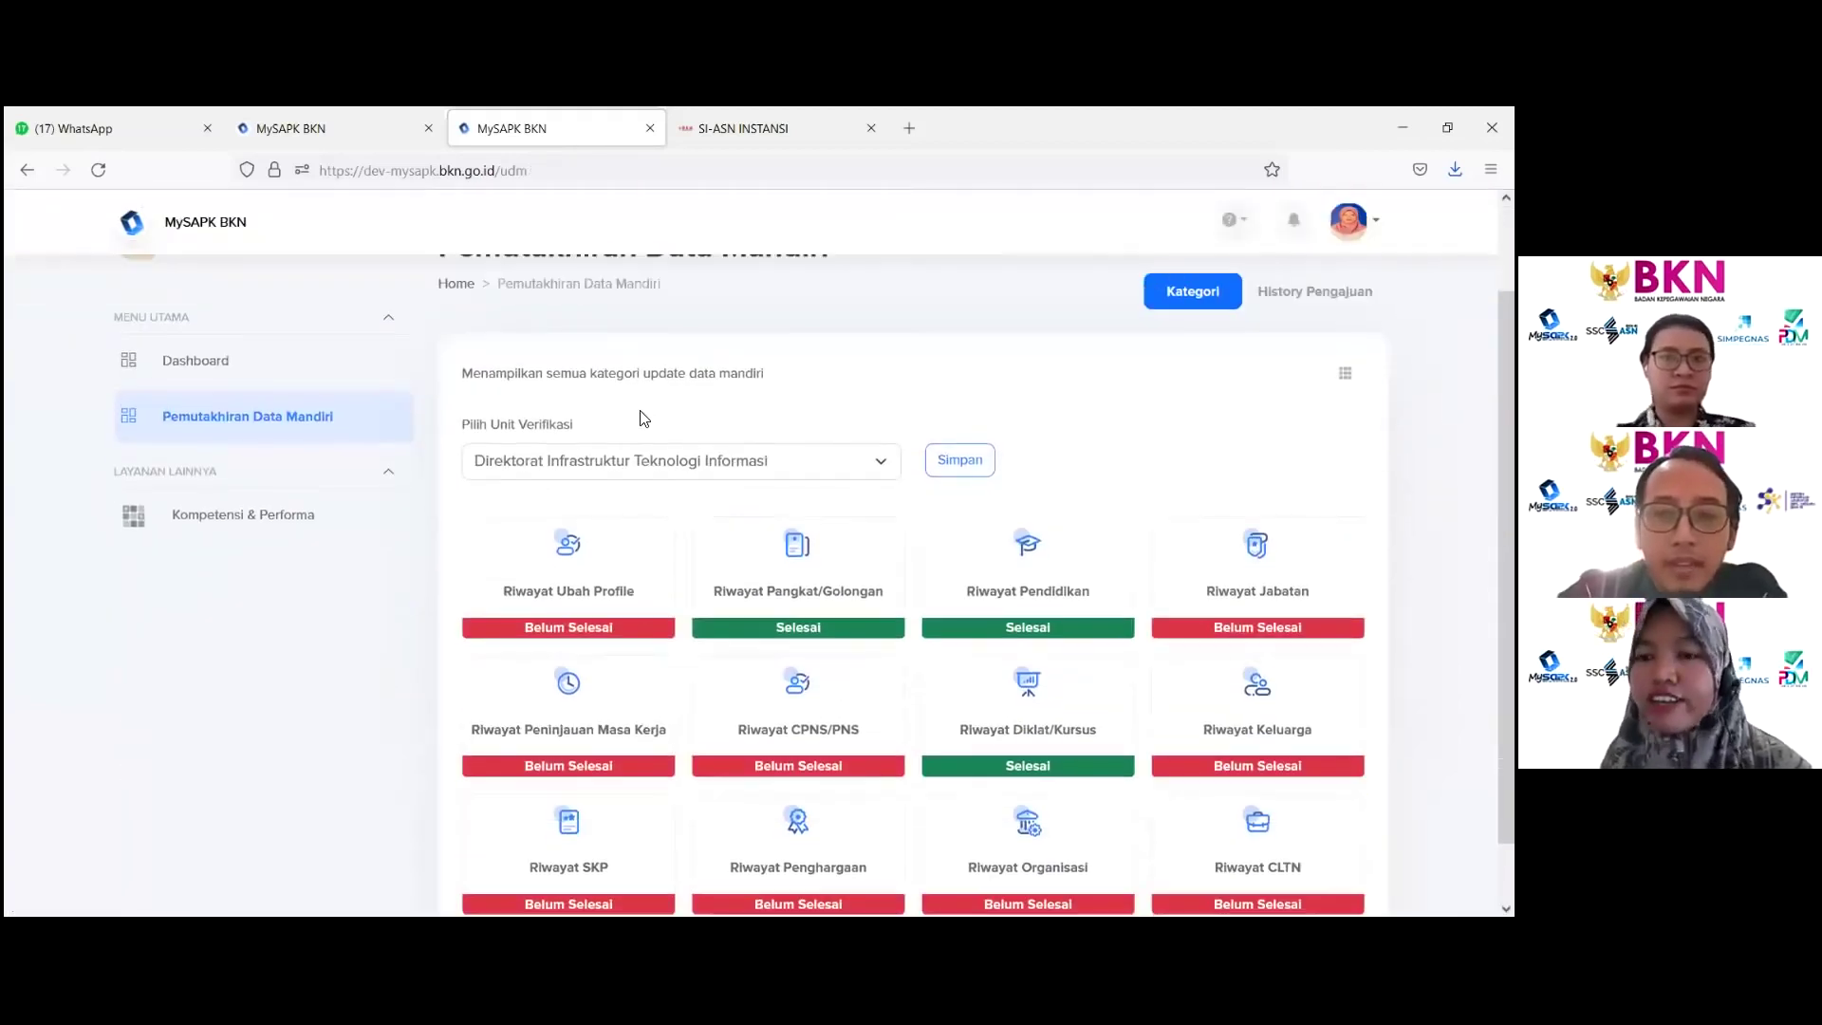
click(1214, 551)
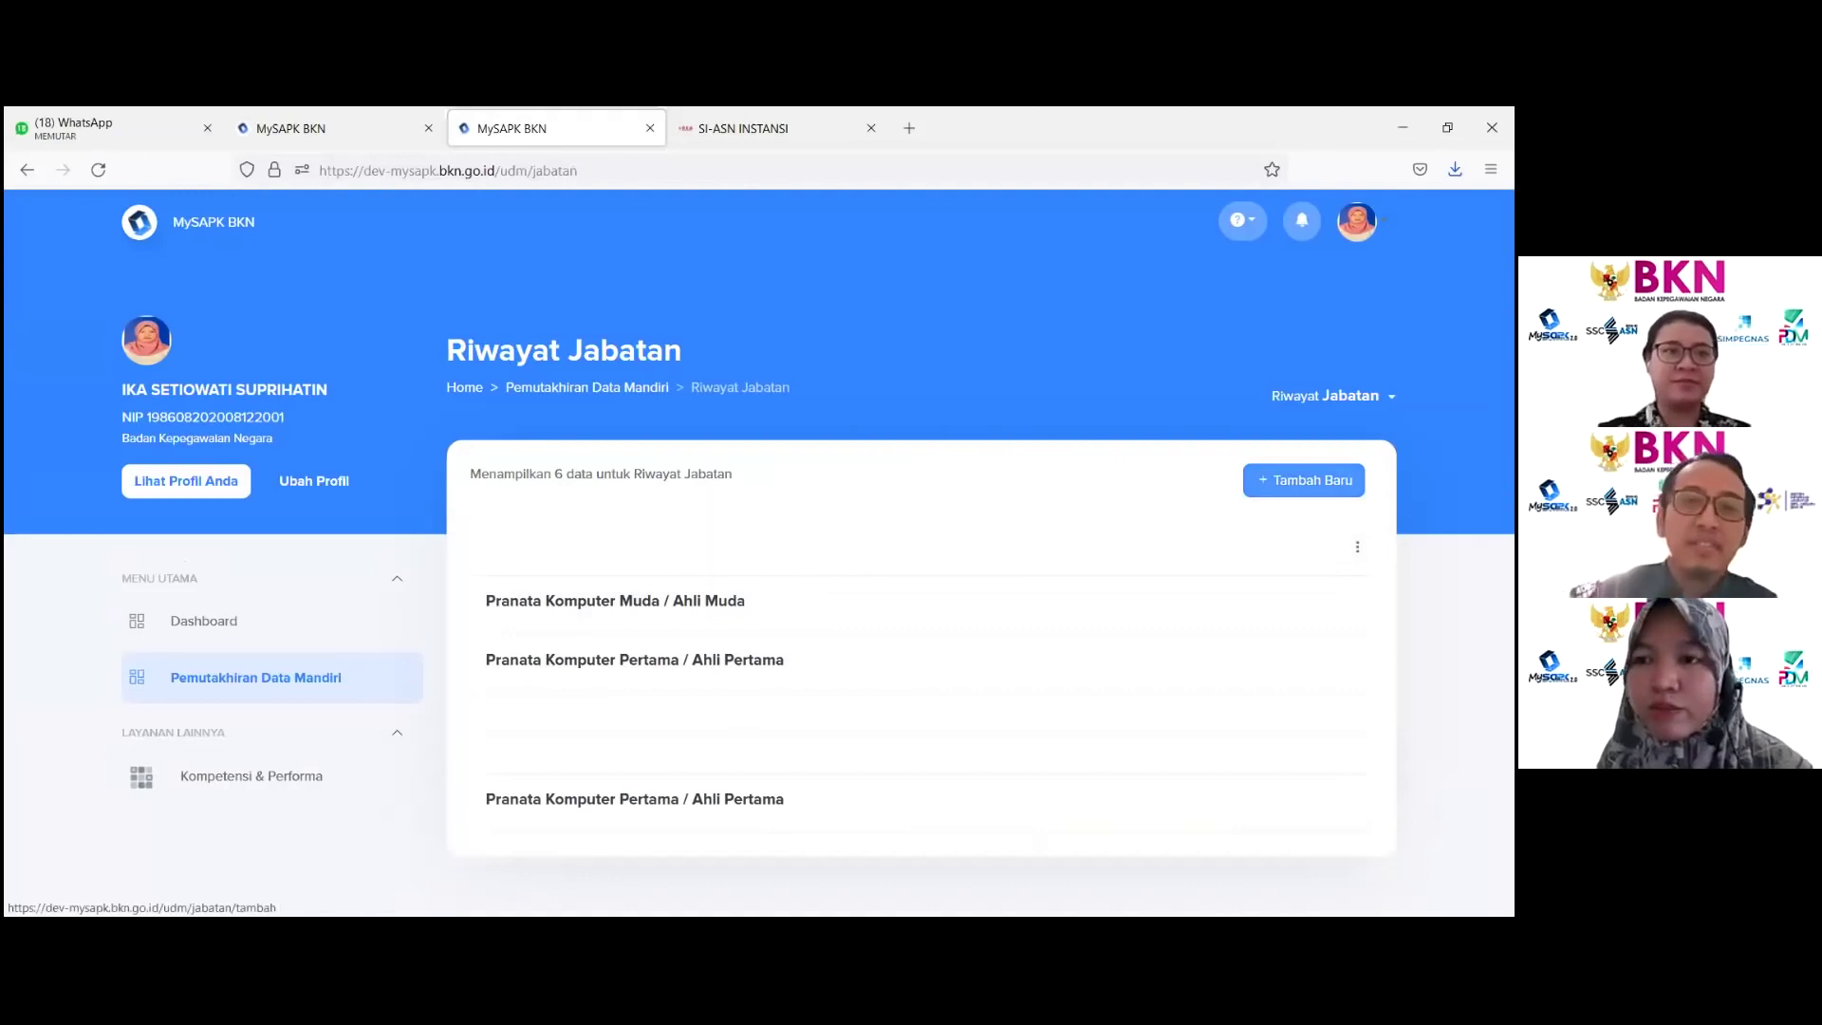
Step: Add a new position entry with Jenis Jabatan set to Jabatan Fungsional Tertentu
click(1304, 480)
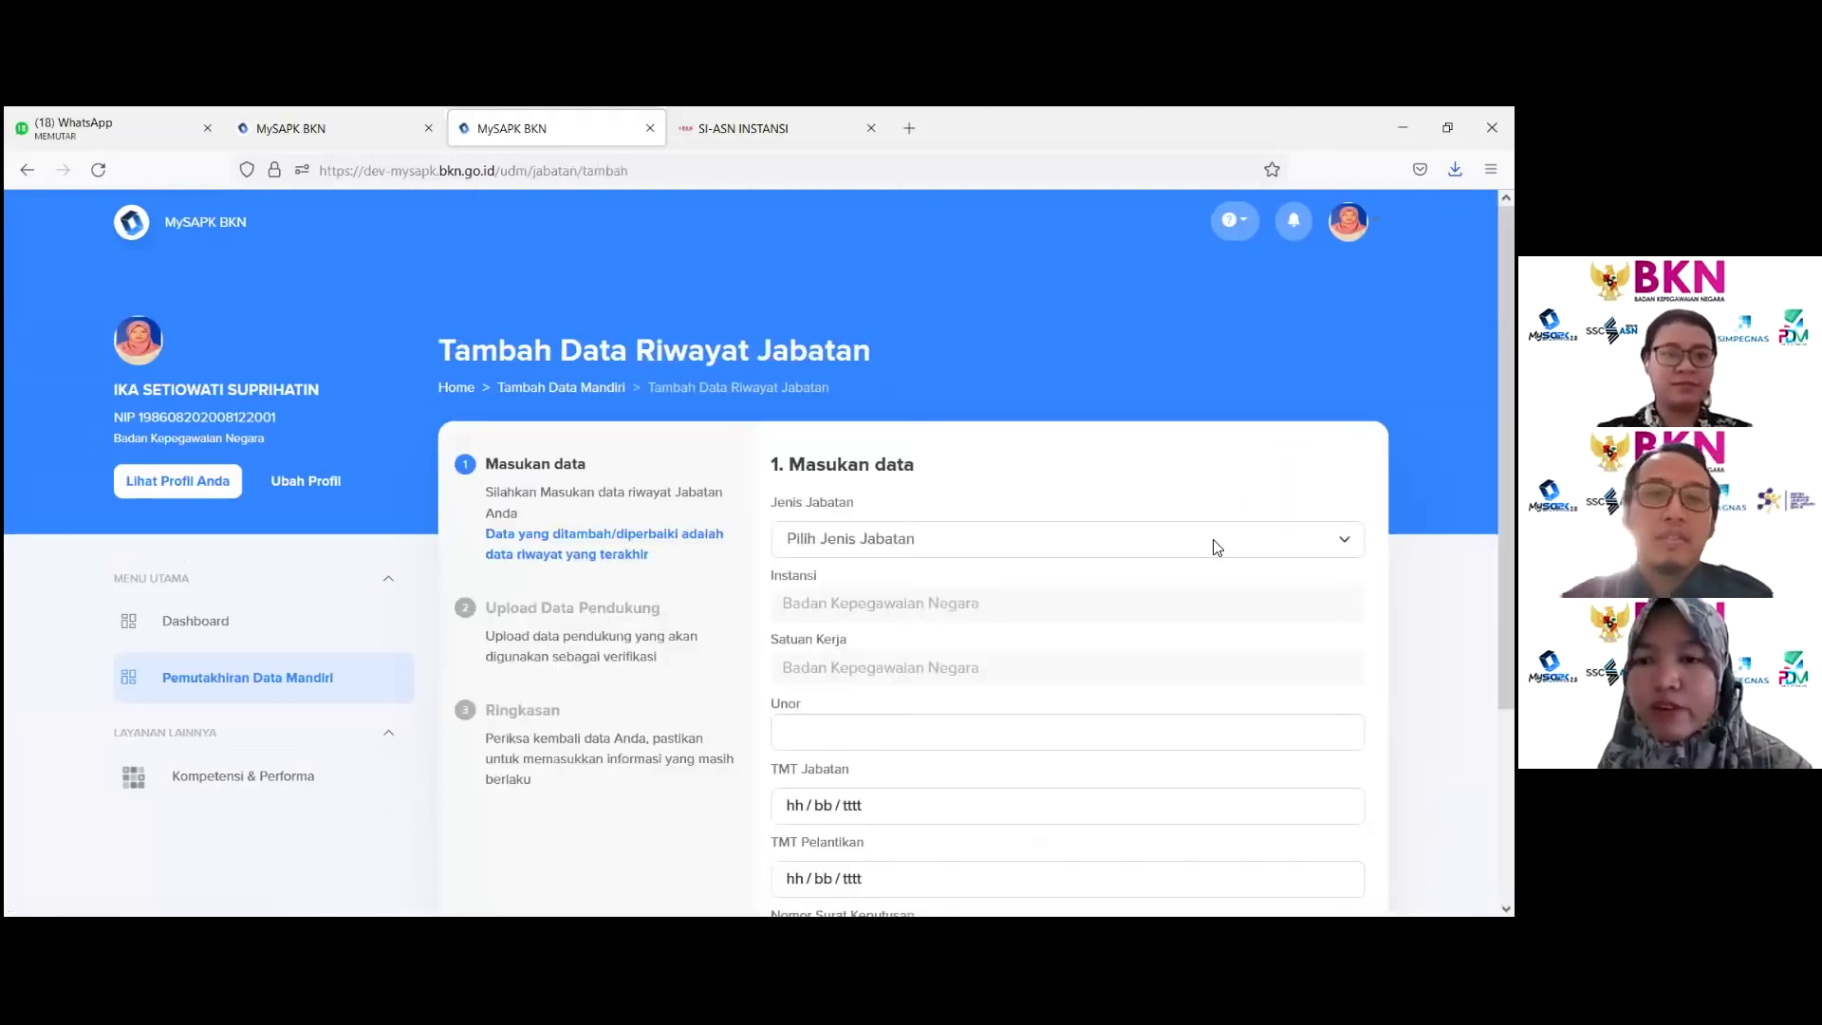
click(1217, 548)
click(1123, 621)
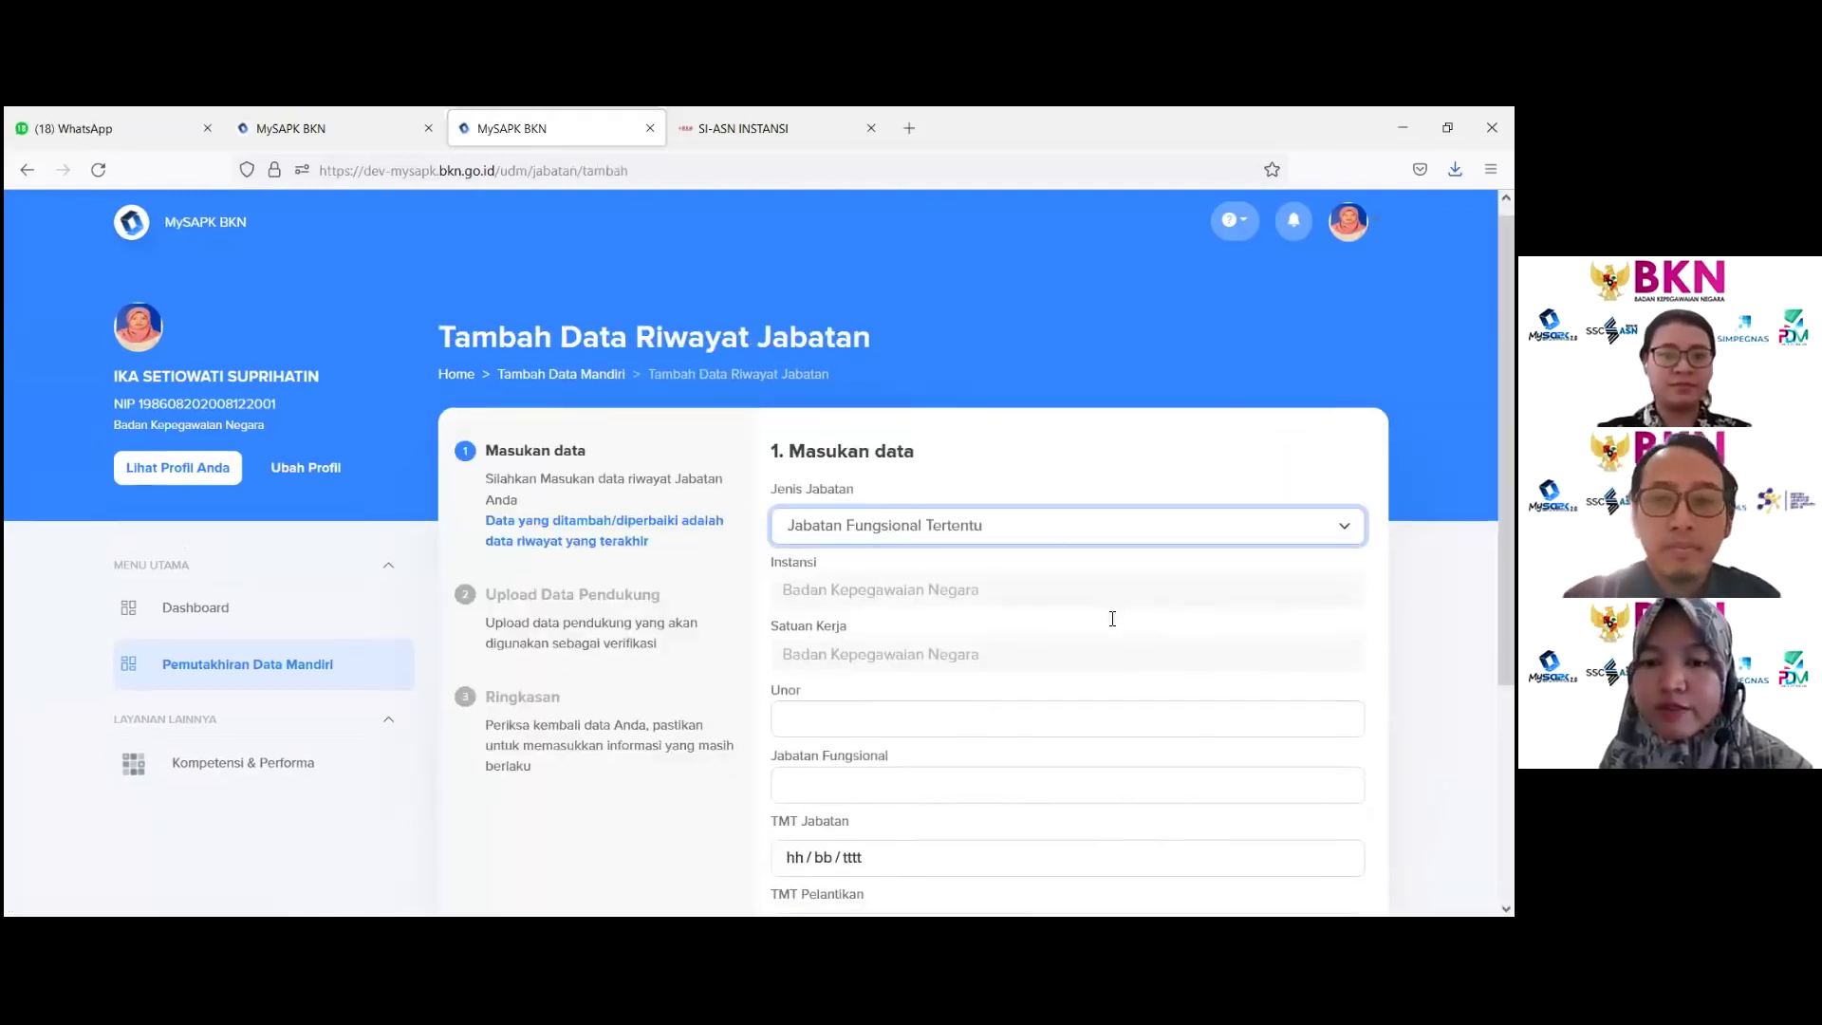
Step: Search 'pengemb' and set Unor to Direktorat Pembangunan dan Pengembangan Sistem Informasi Aparatur Sipil Negara
scroll(1034, 529, down, 2)
click(1036, 527)
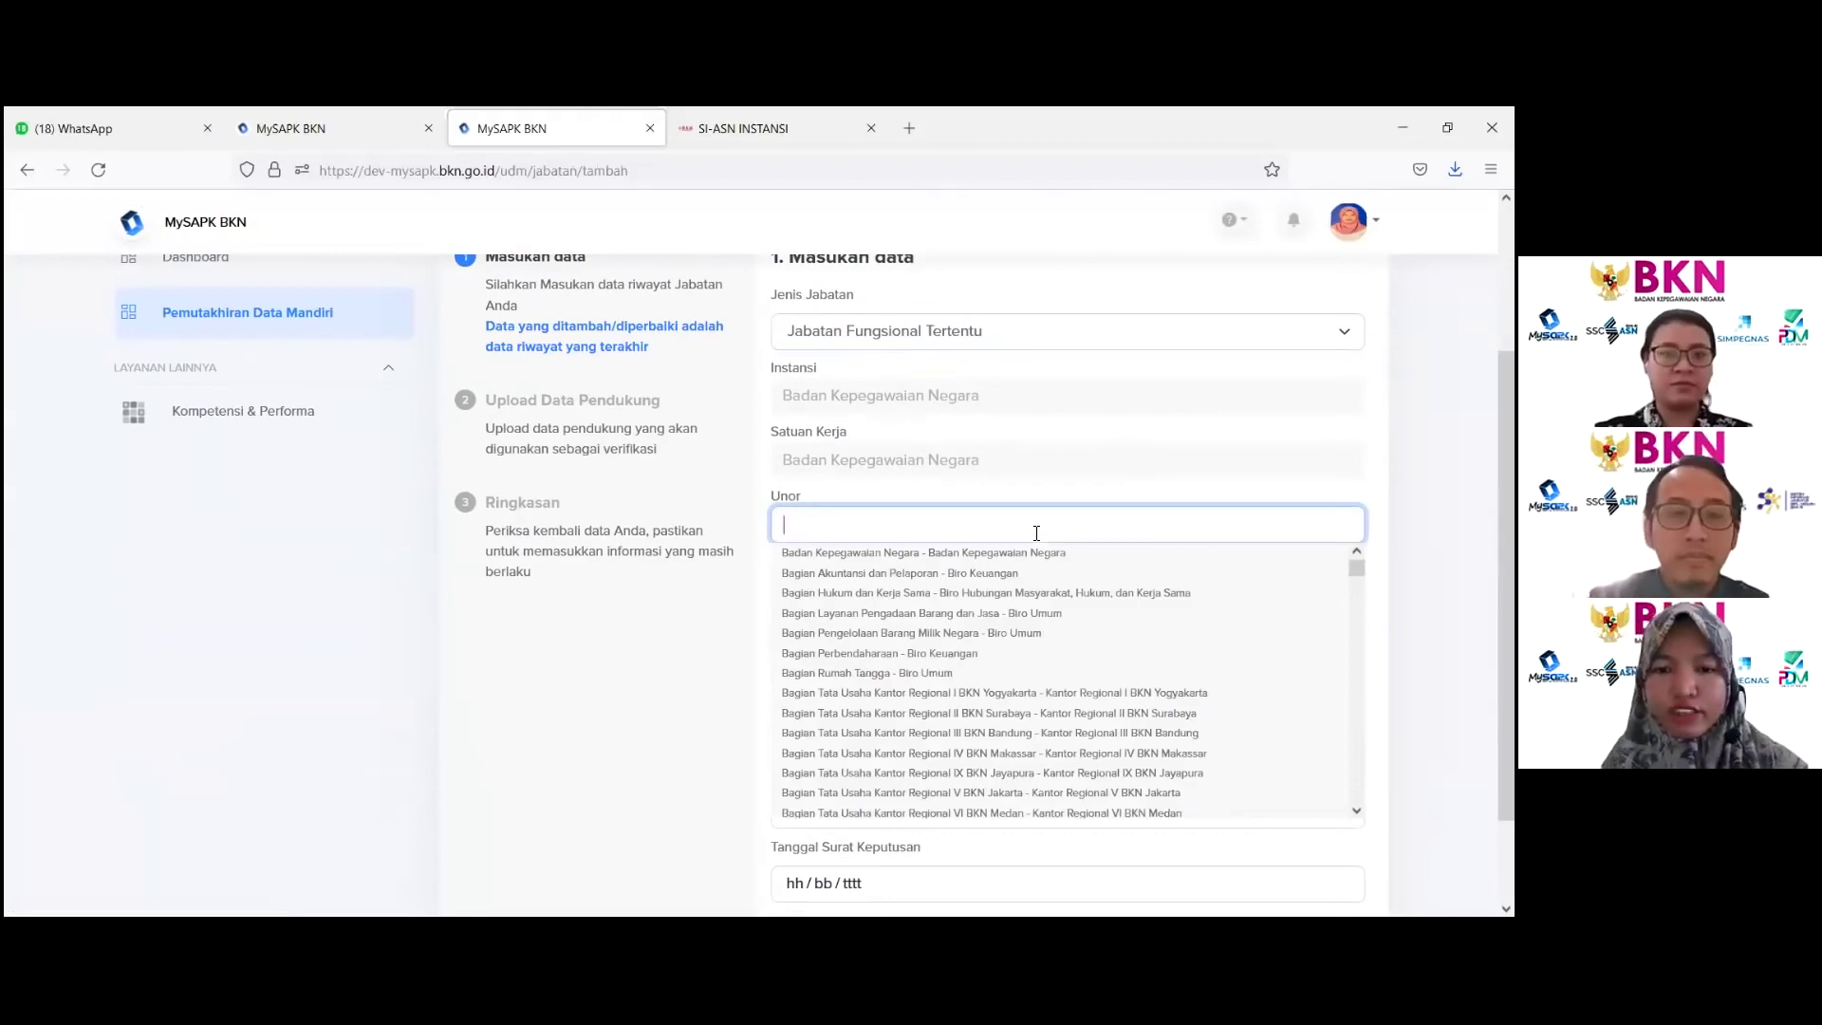
text(enge)
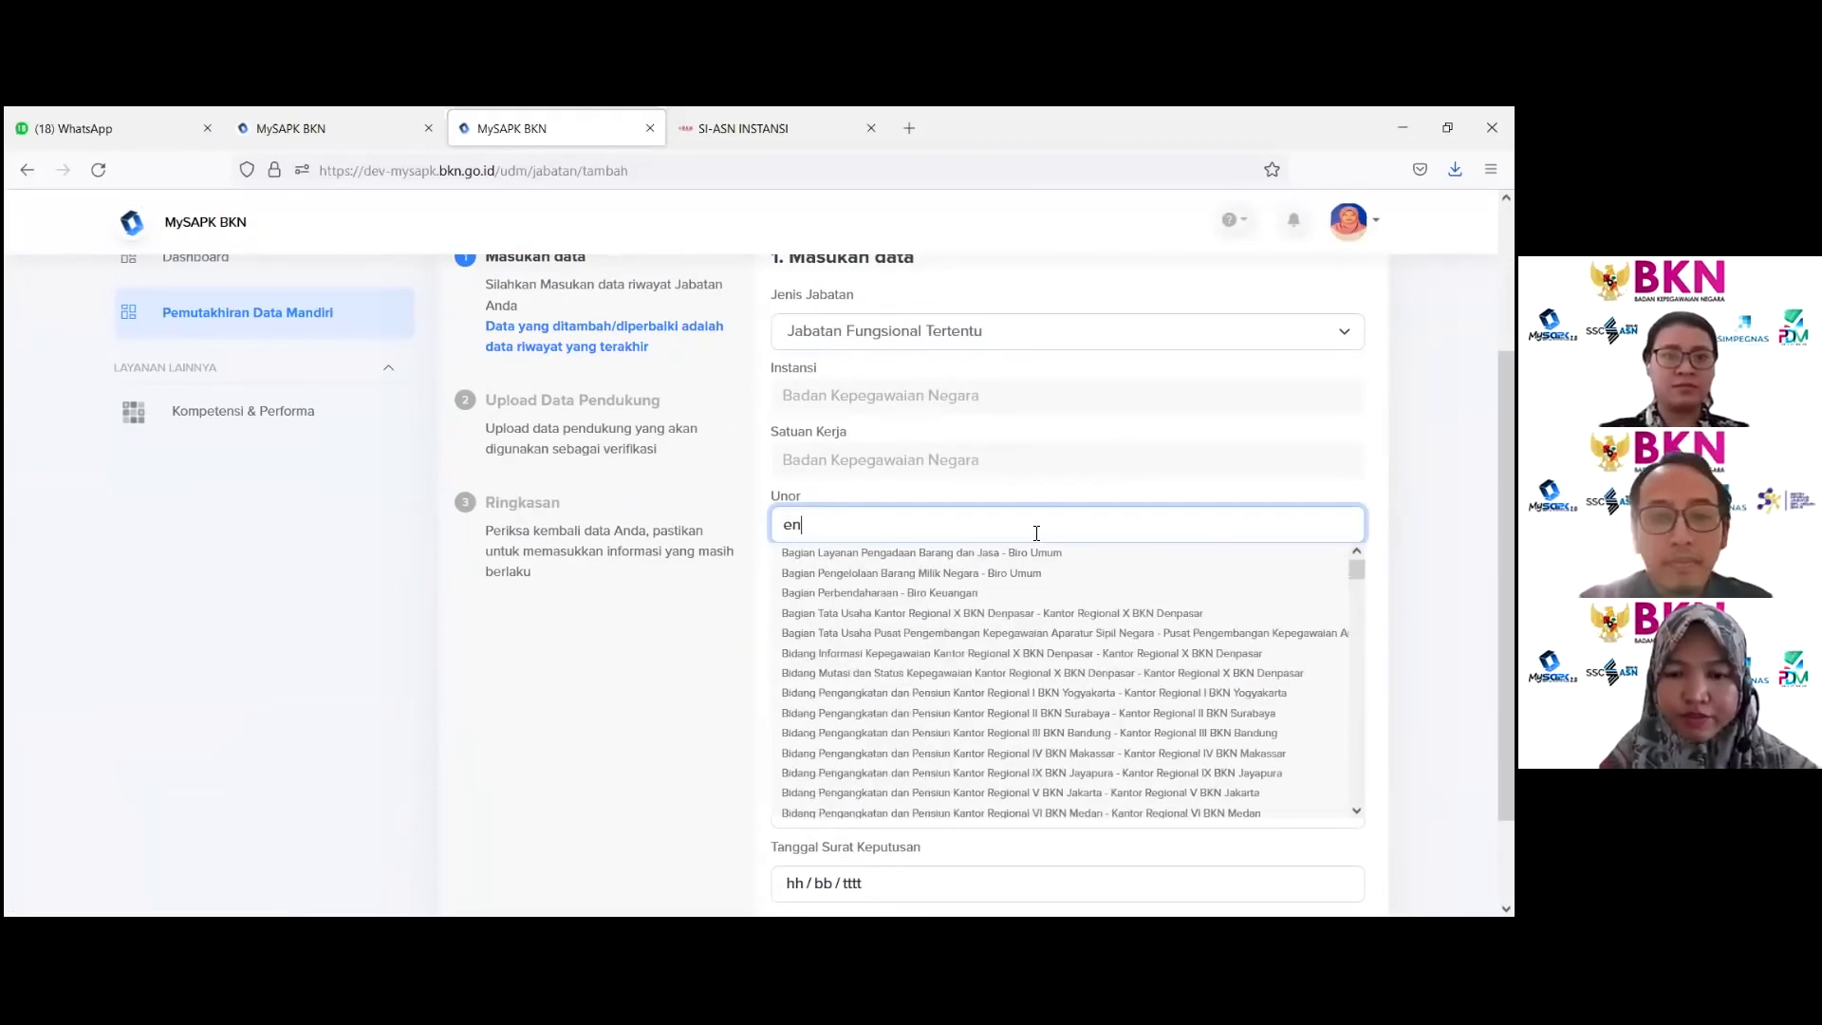
key(BackSpace)
key(BackSpace)
key(BackSpace)
key(BackSpace)
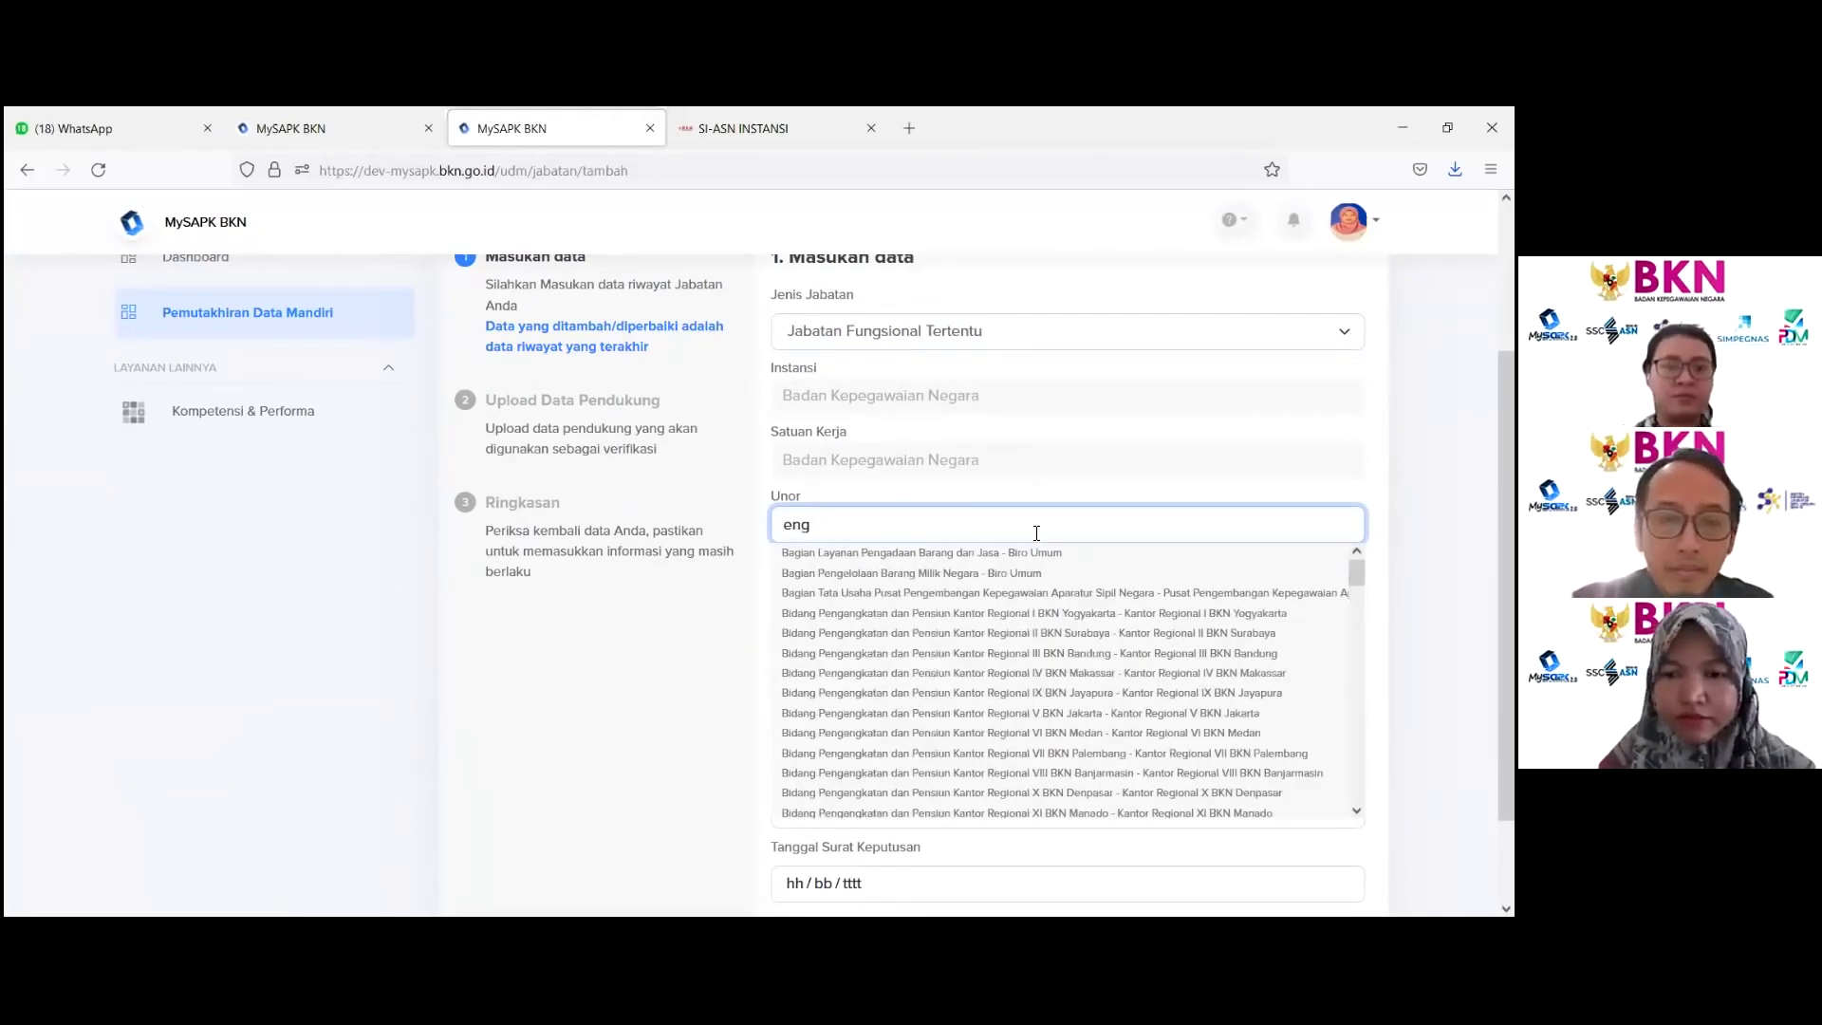
text(penge)
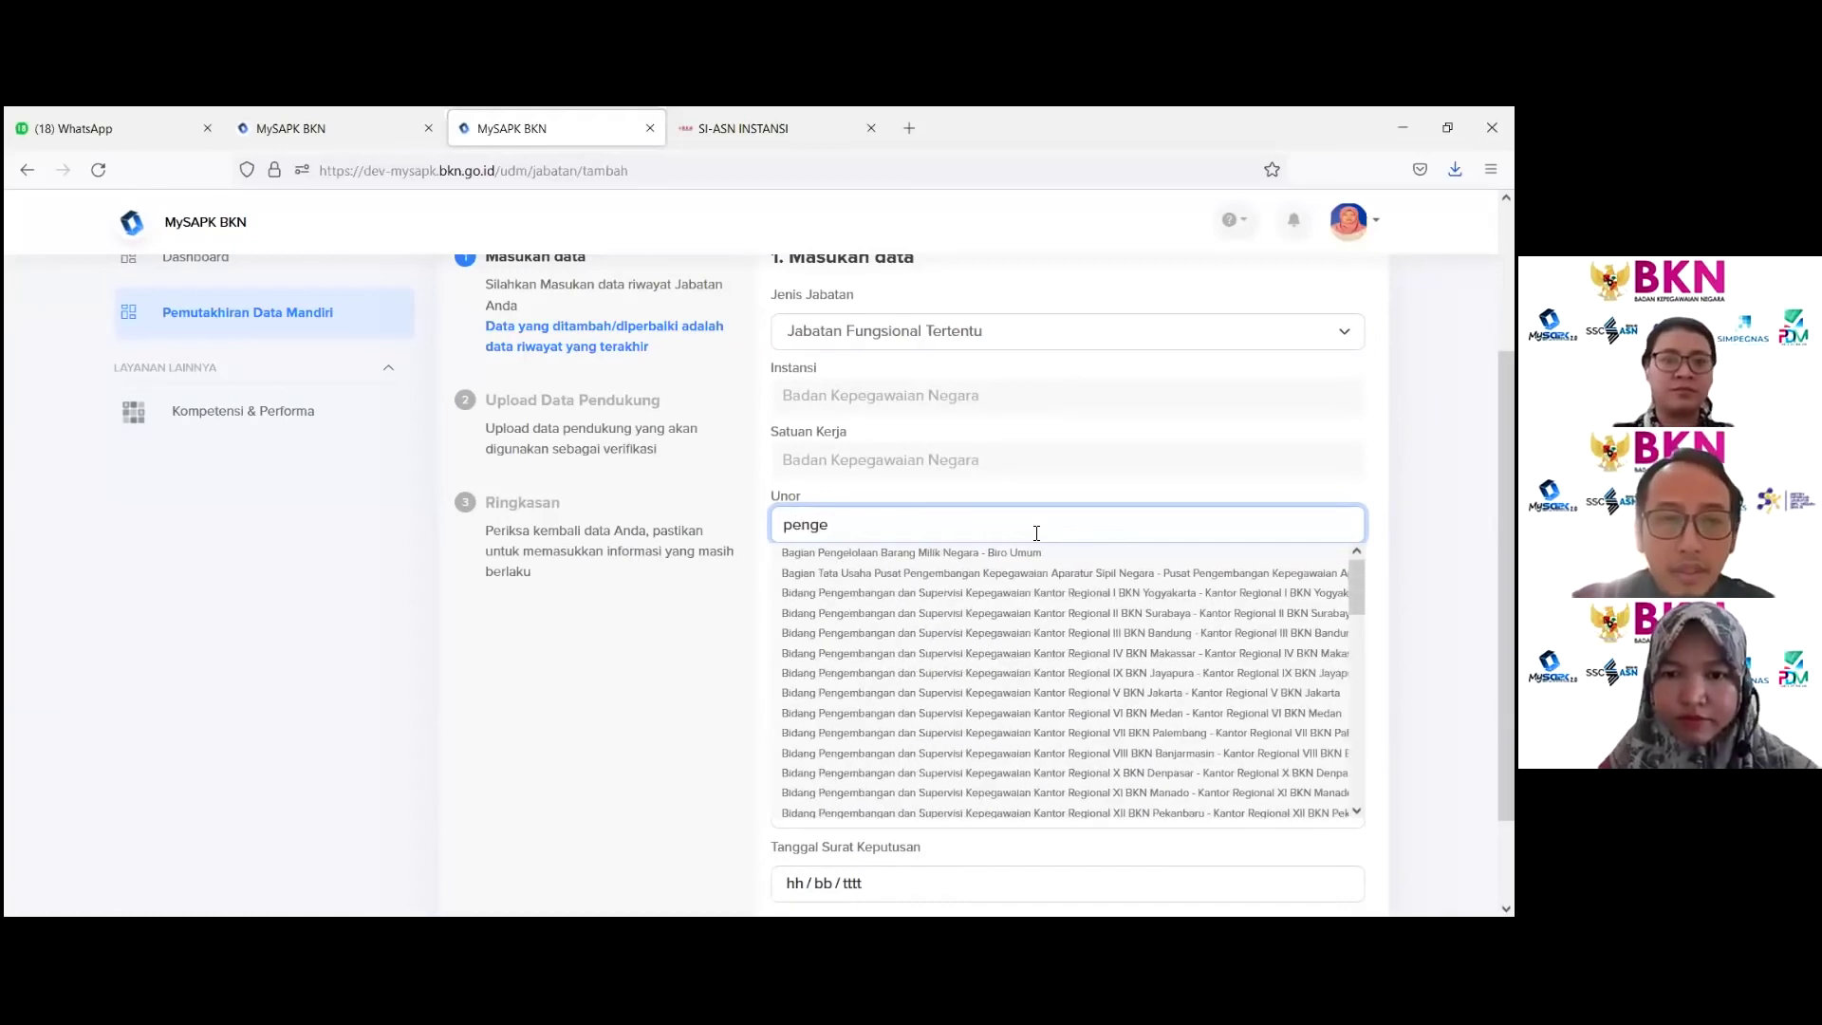
text(mbangan)
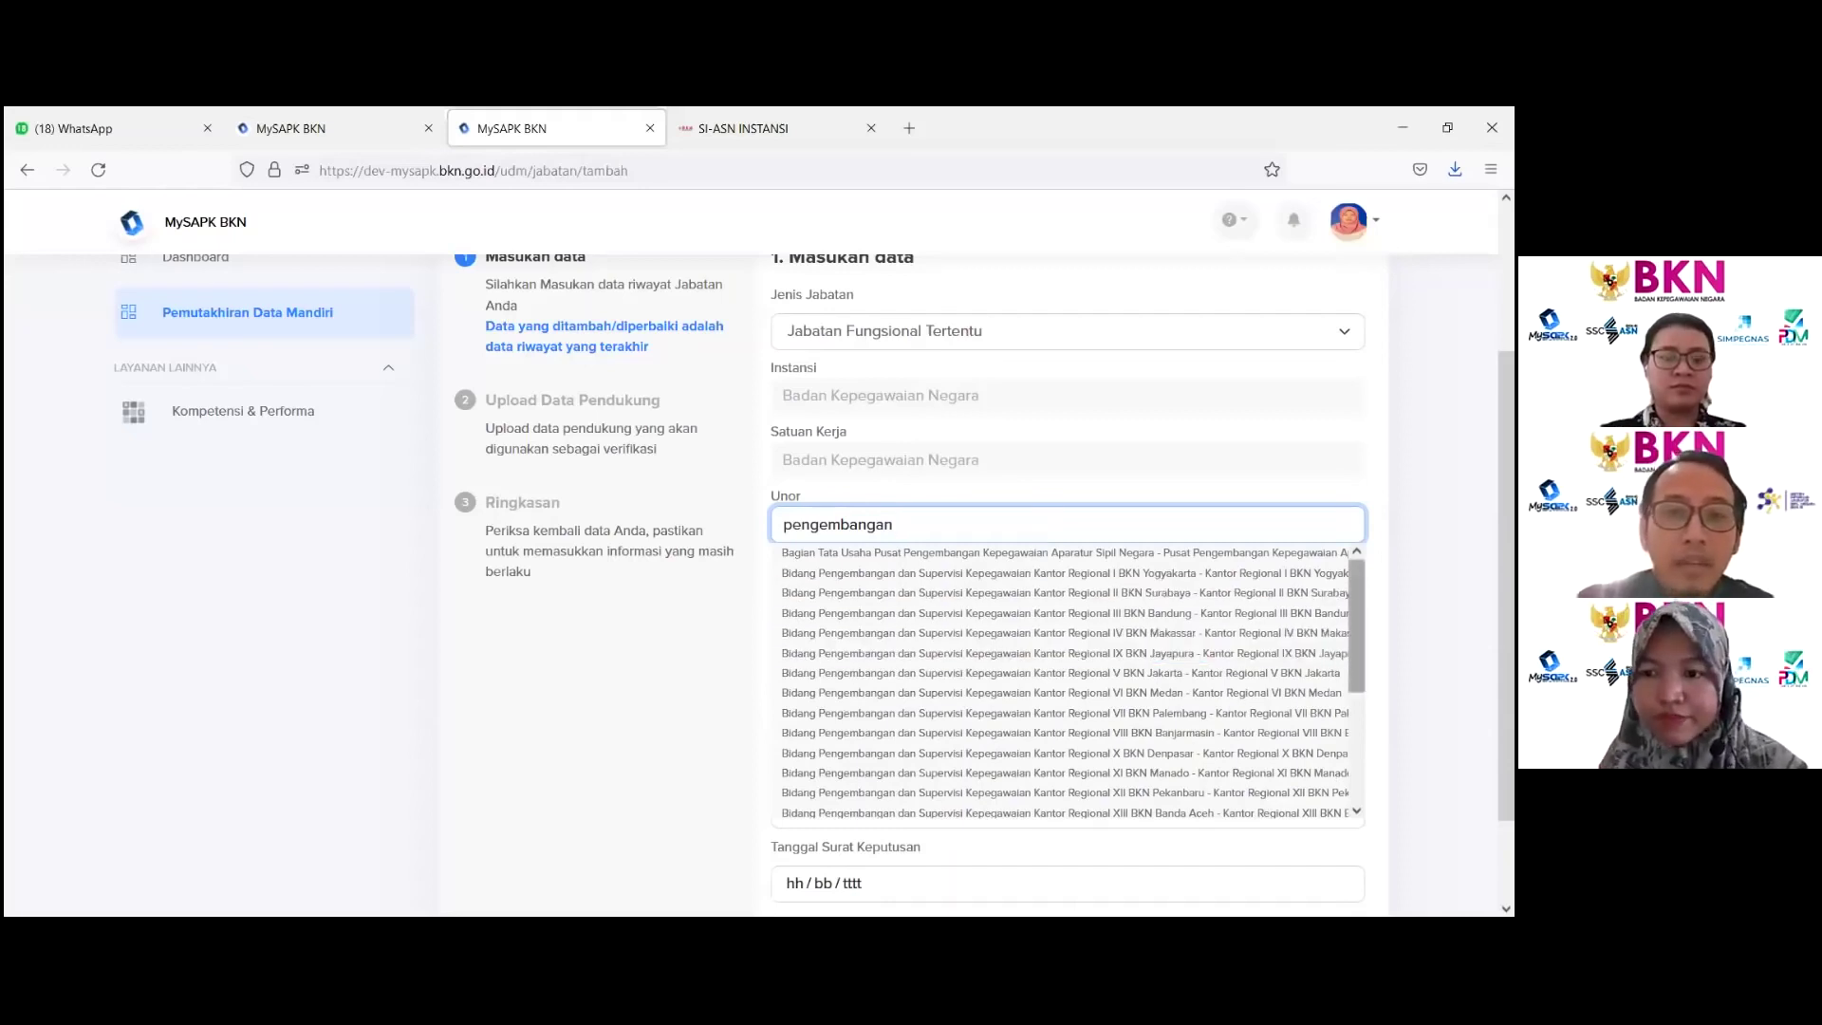
drag(1357, 581, 1357, 690)
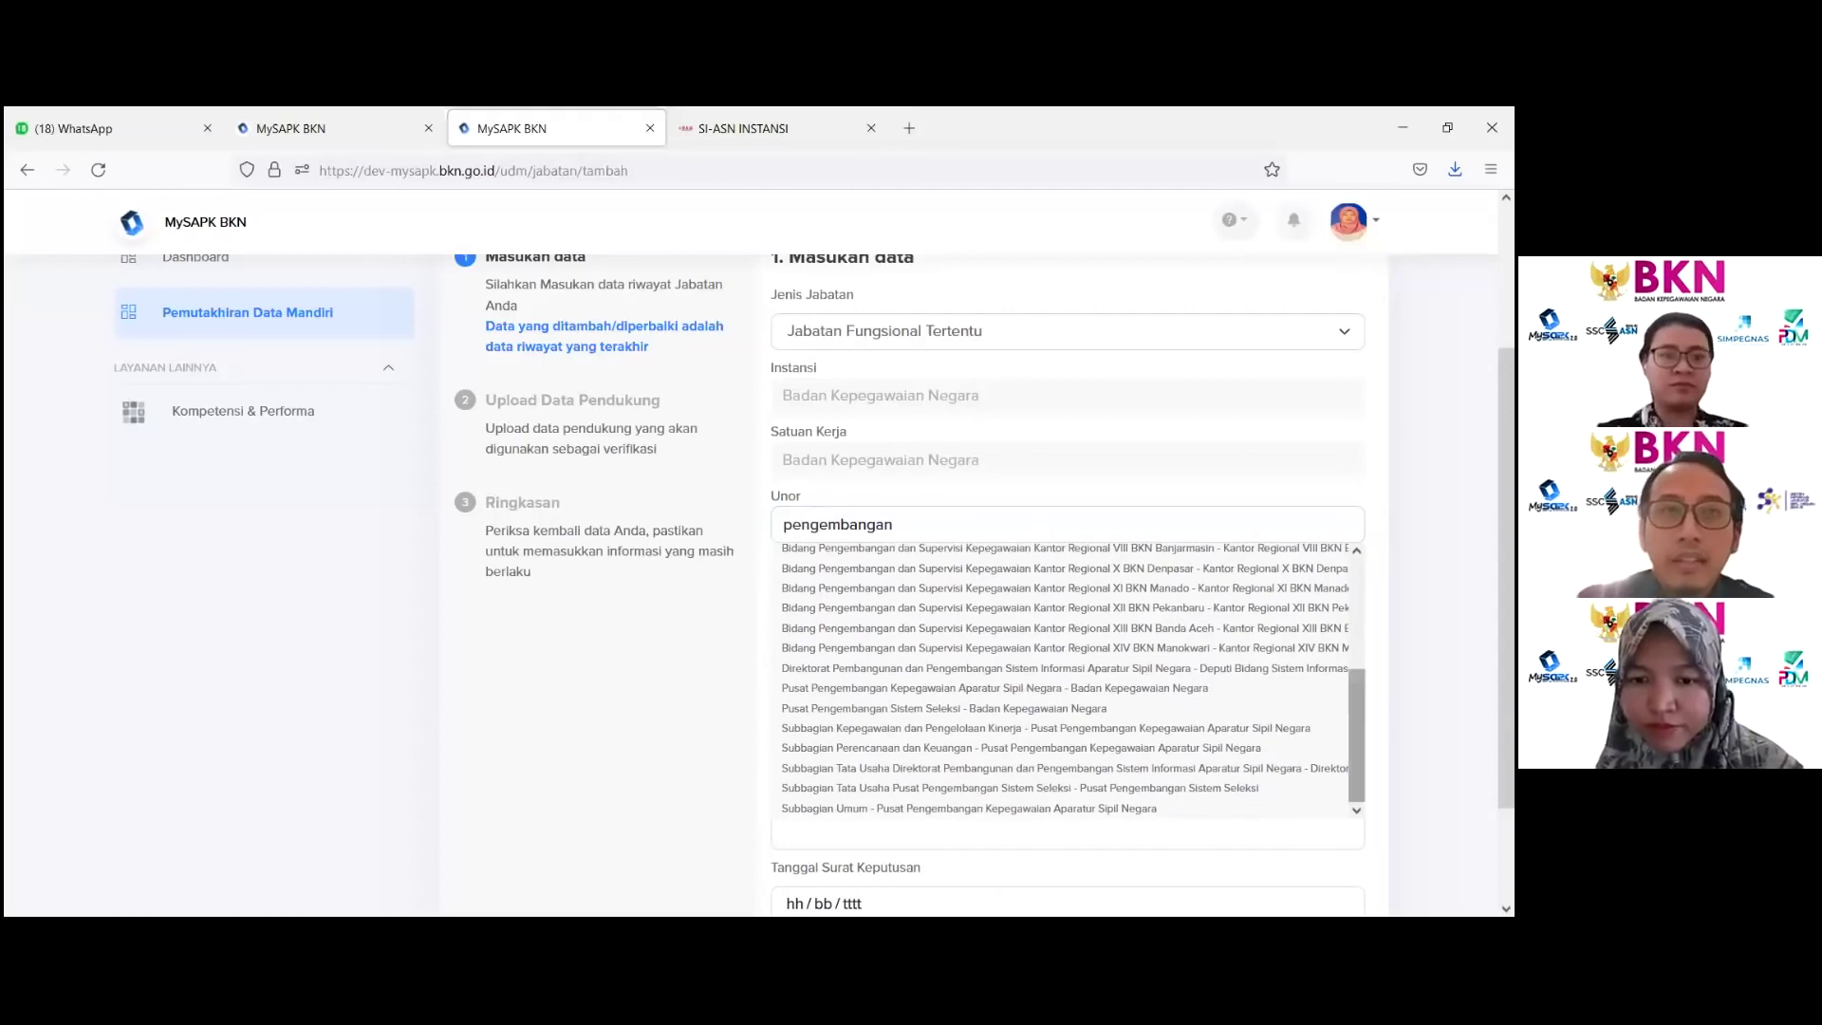
click(960, 670)
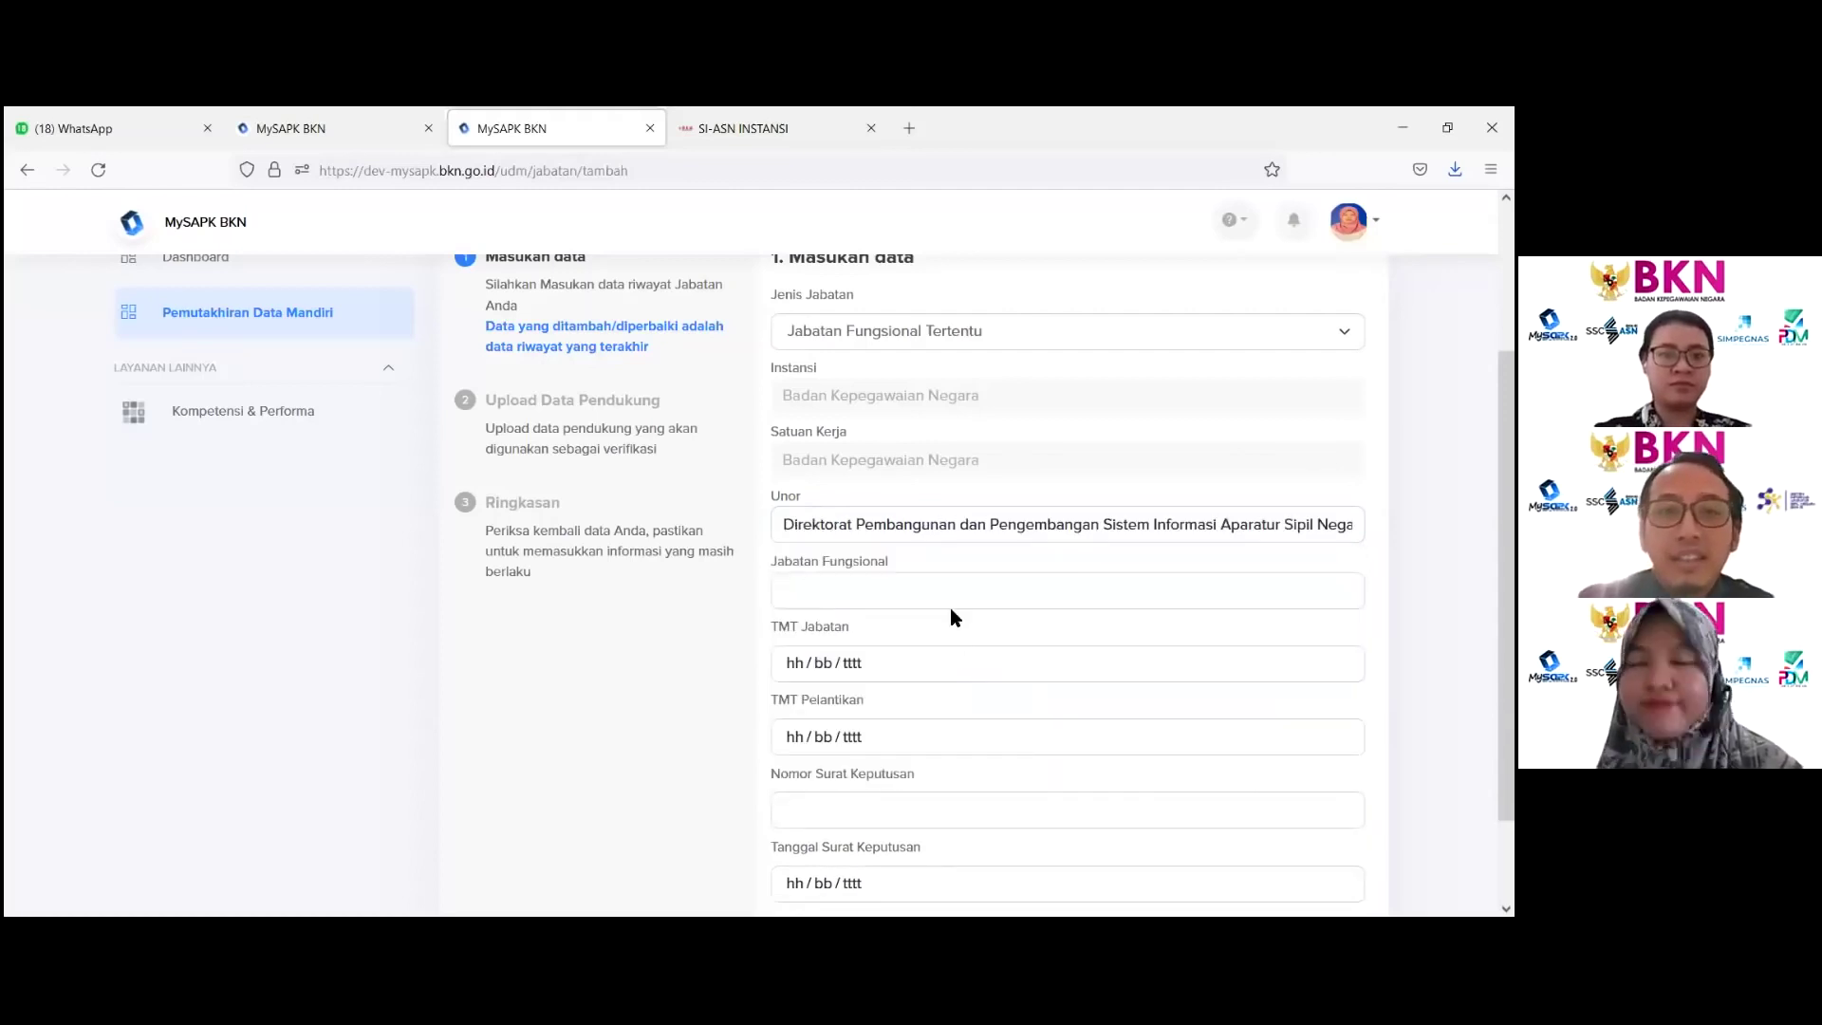
Step: Choose Pranata Komputer Madya / Ahli Madya with TMT Jabatan 01/07/2021
click(931, 598)
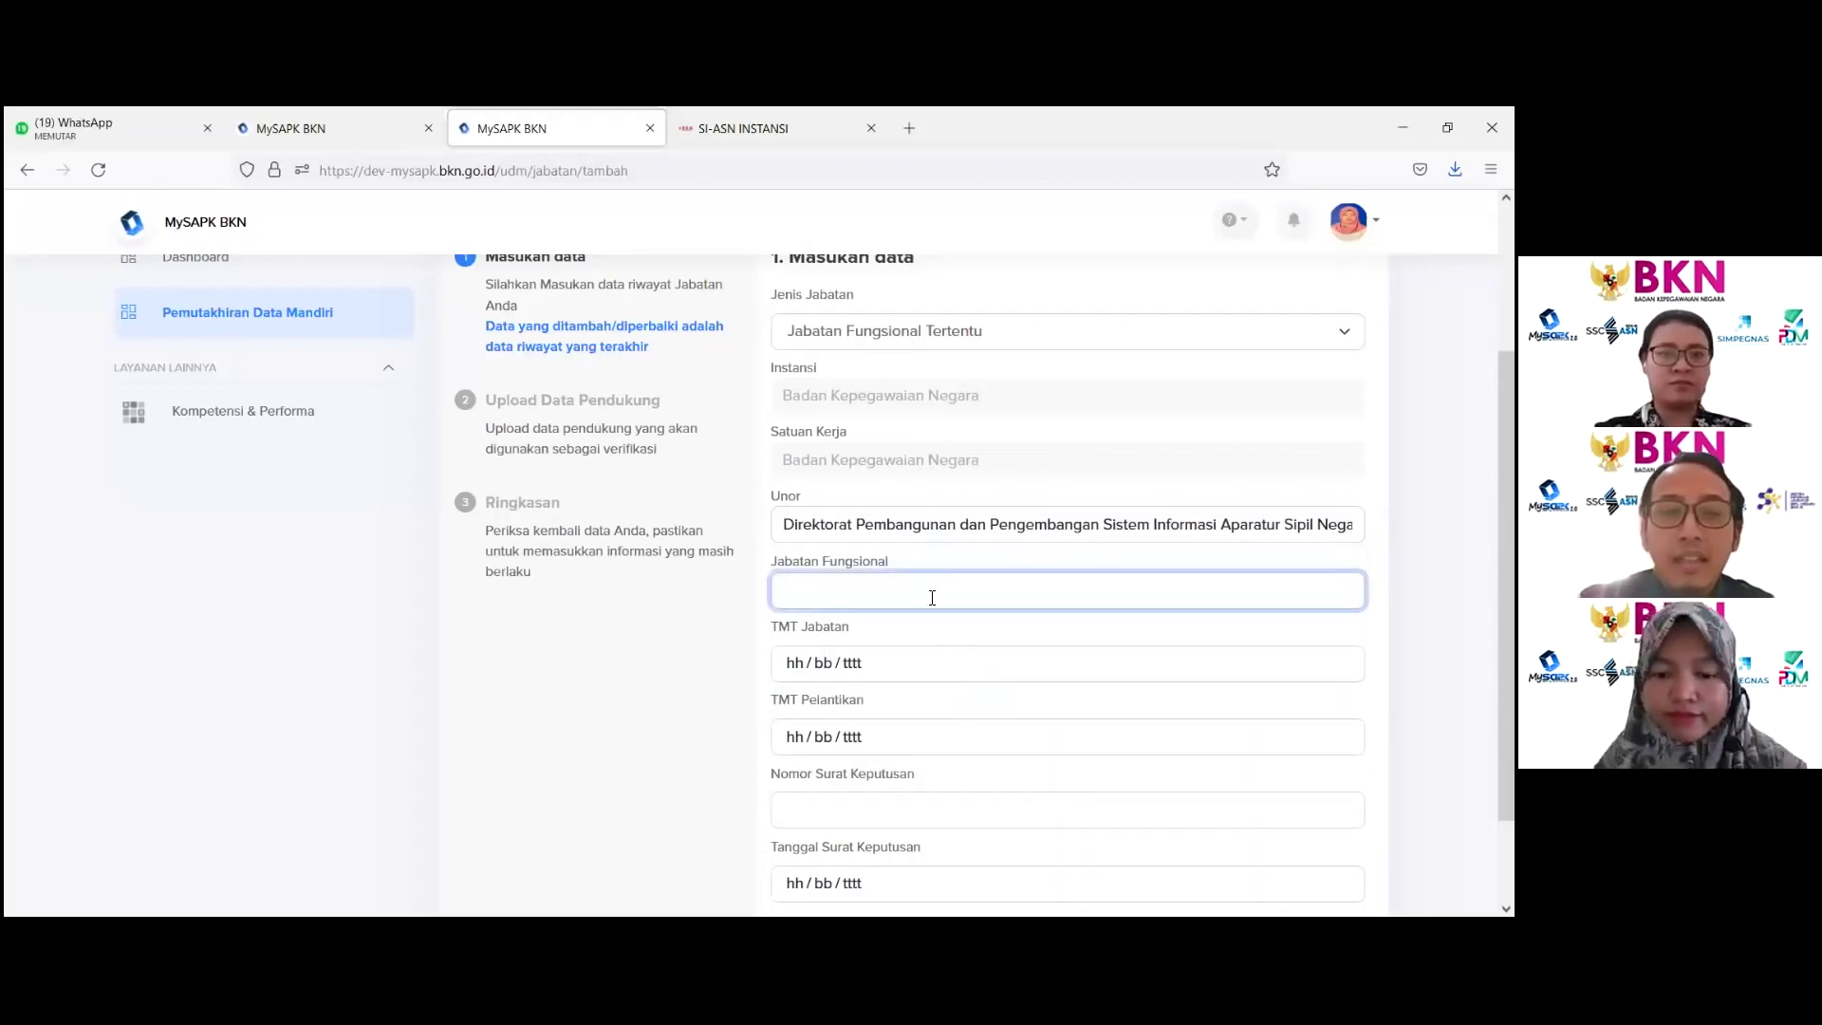
text(pran)
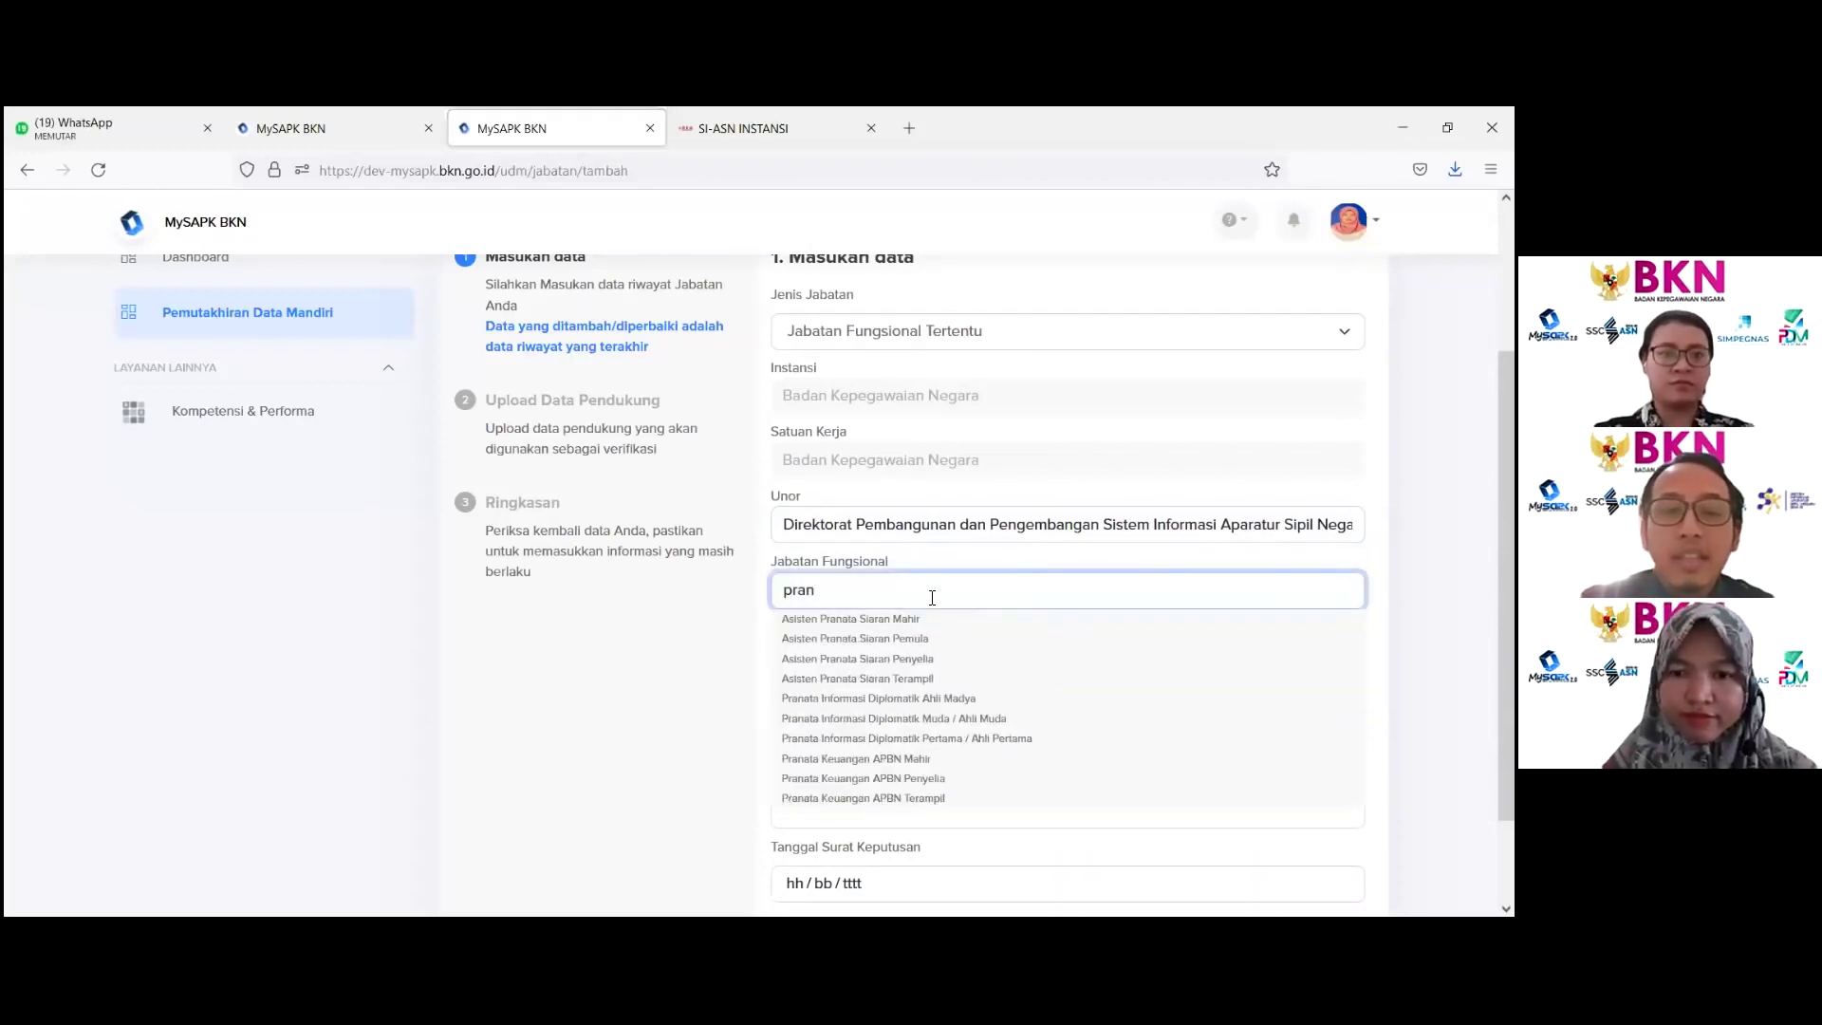
text(ata kom)
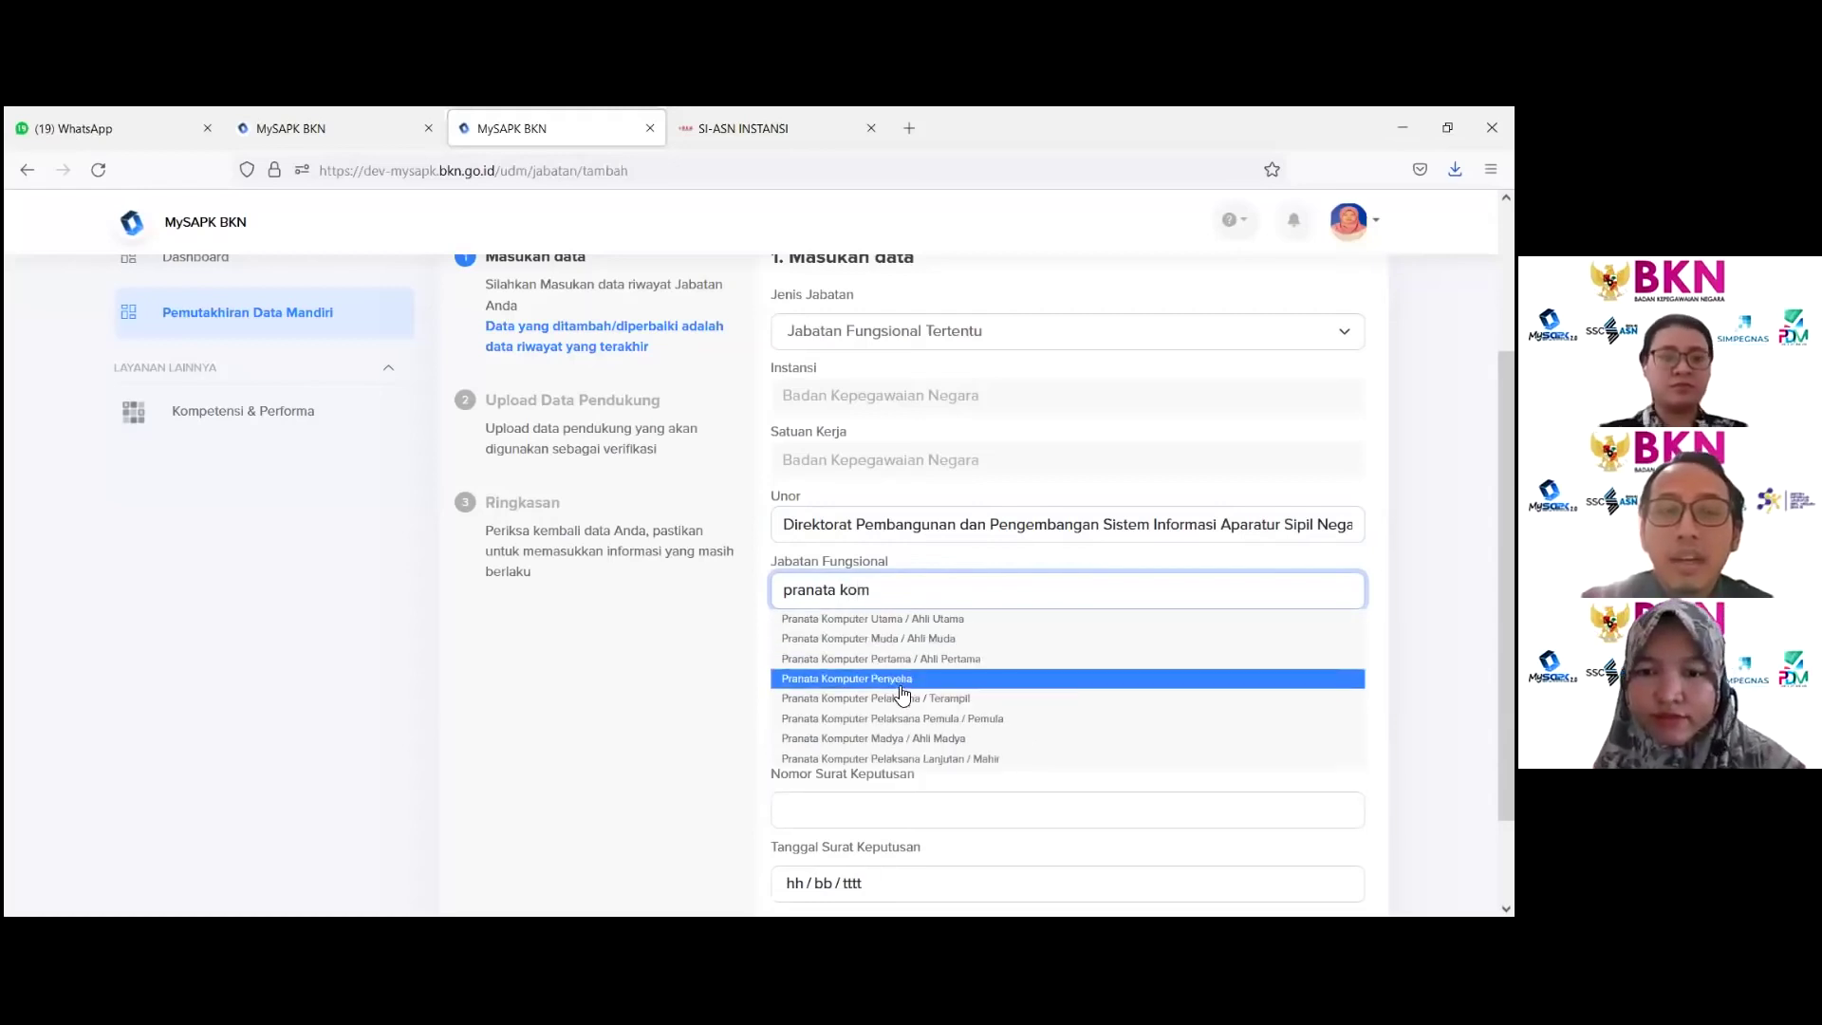
click(888, 746)
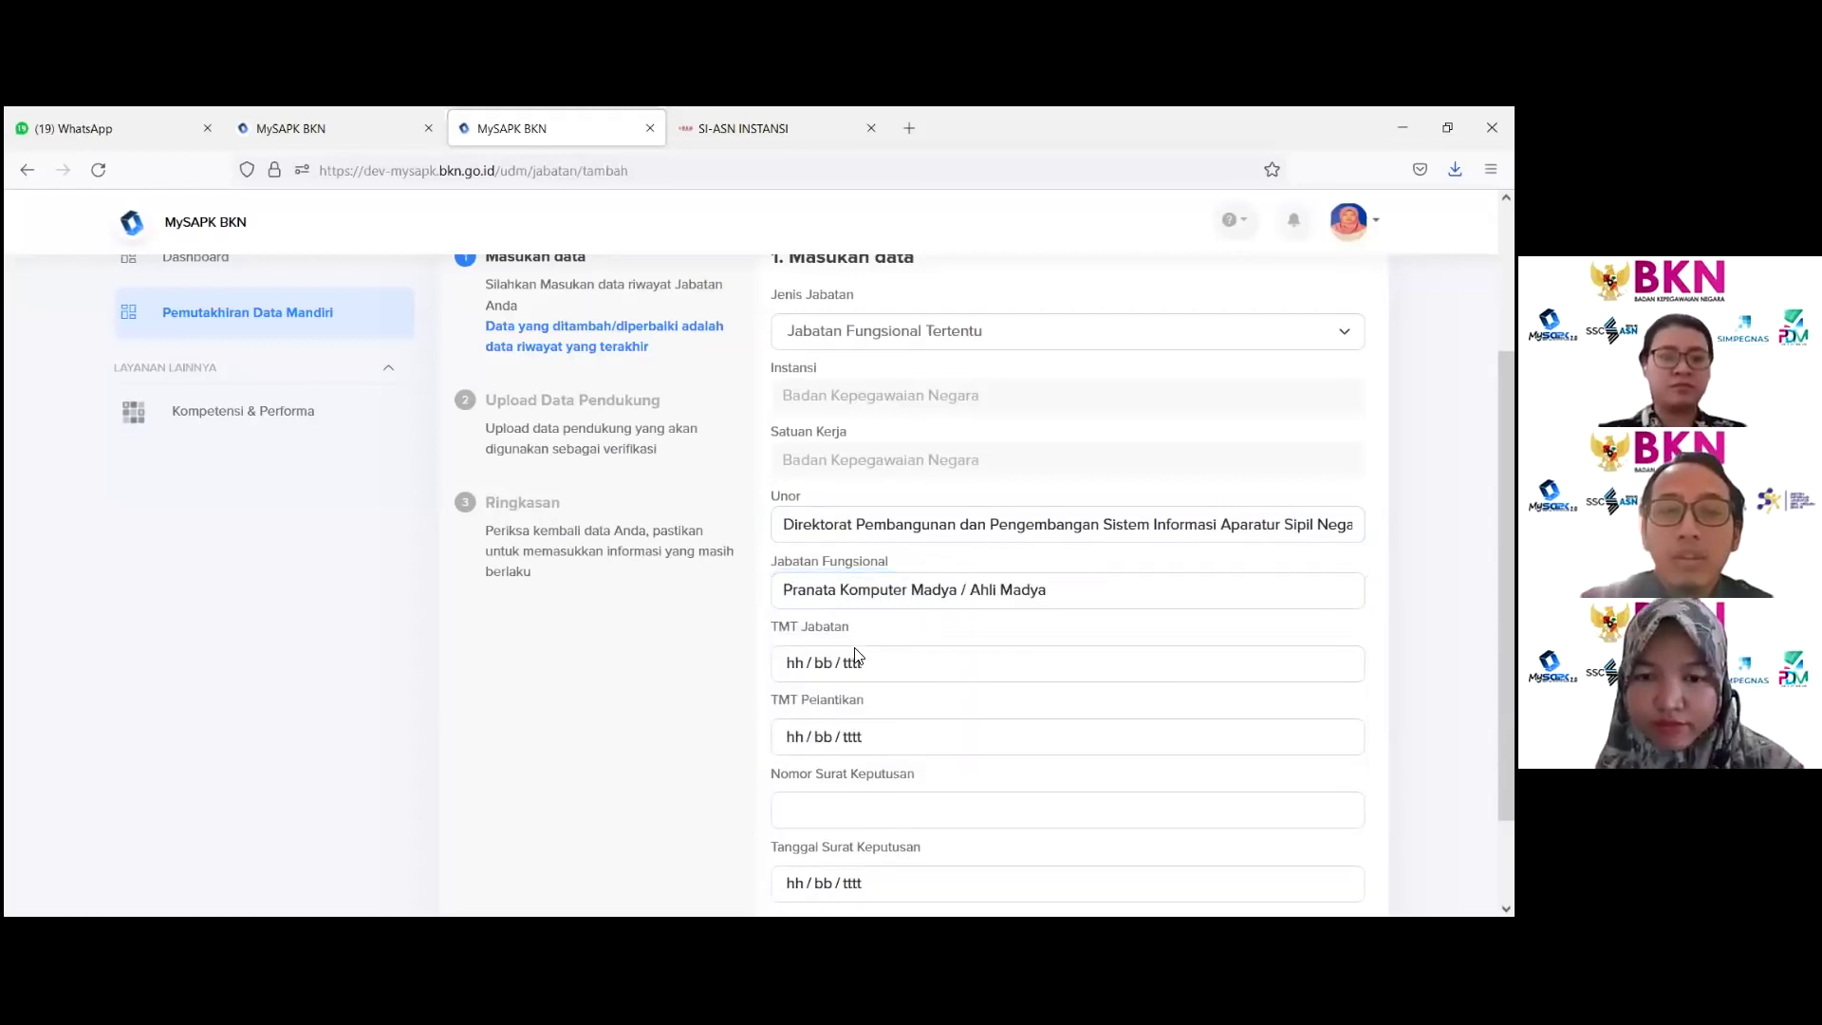
click(858, 662)
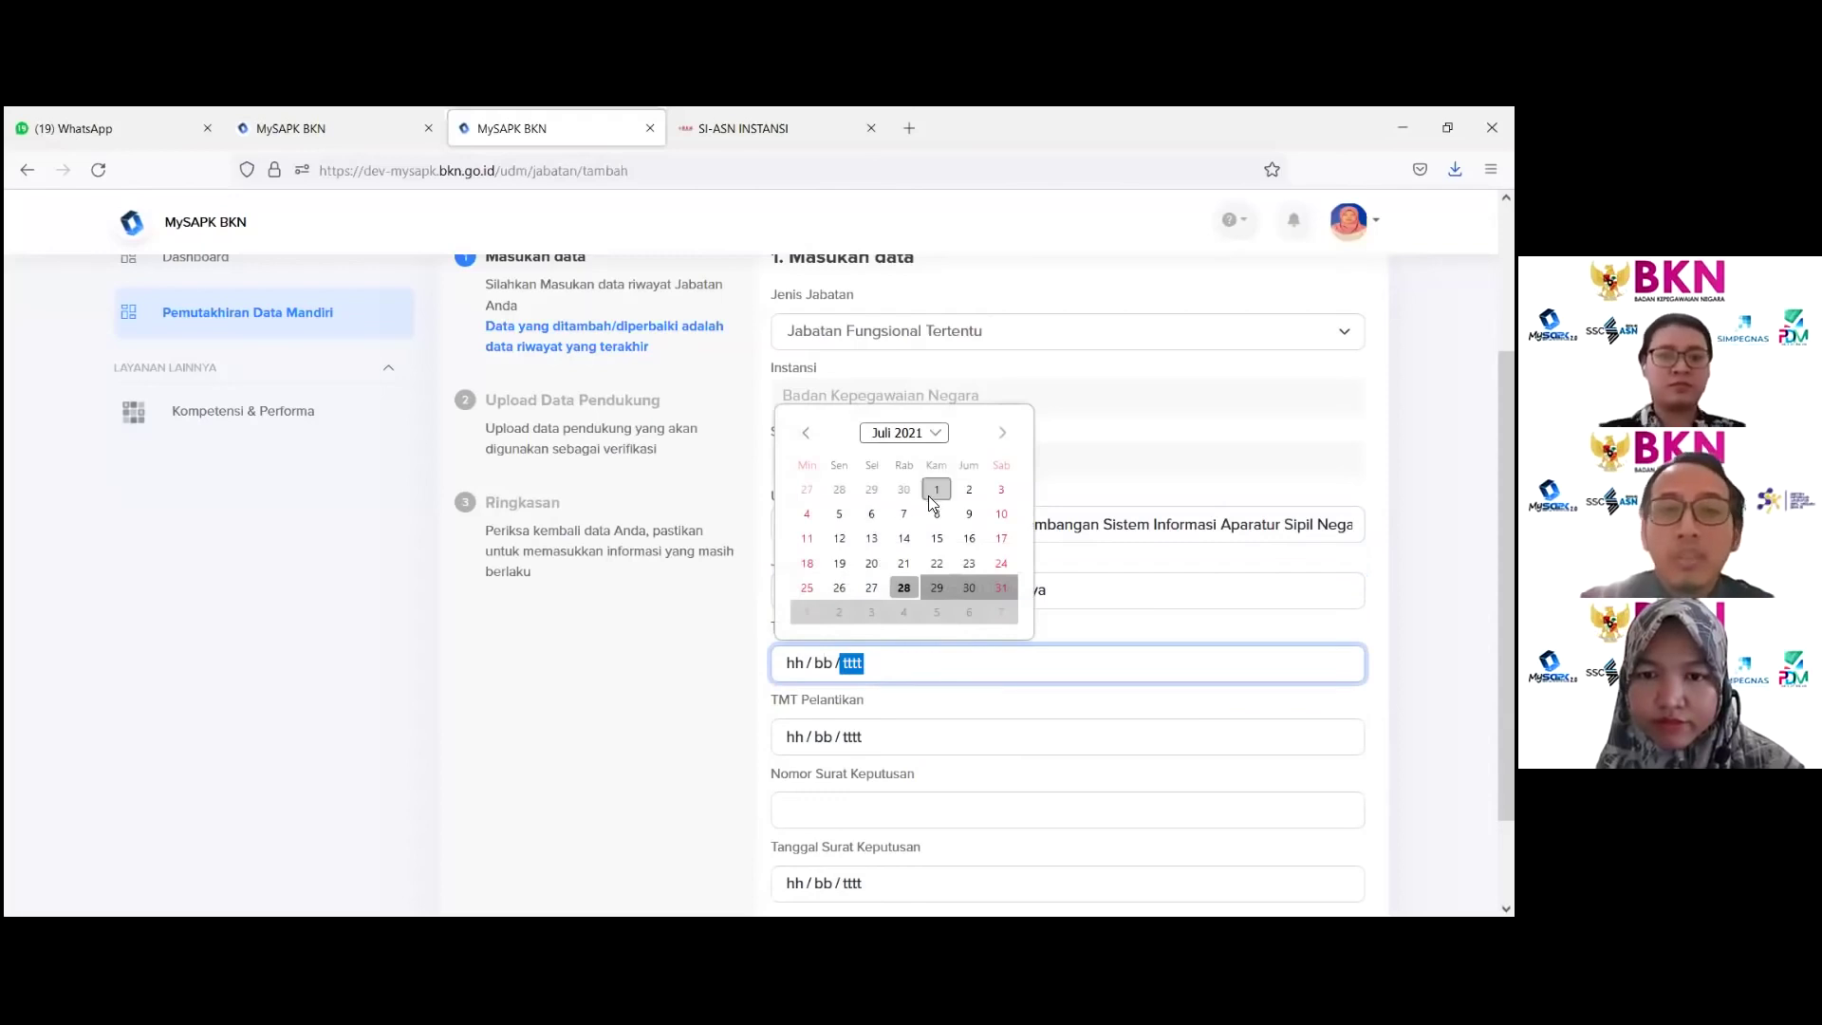
click(935, 490)
Step: Set decree number 99 and decree date 01/07/2021, then continue to document upload
scroll(915, 569, down, 2)
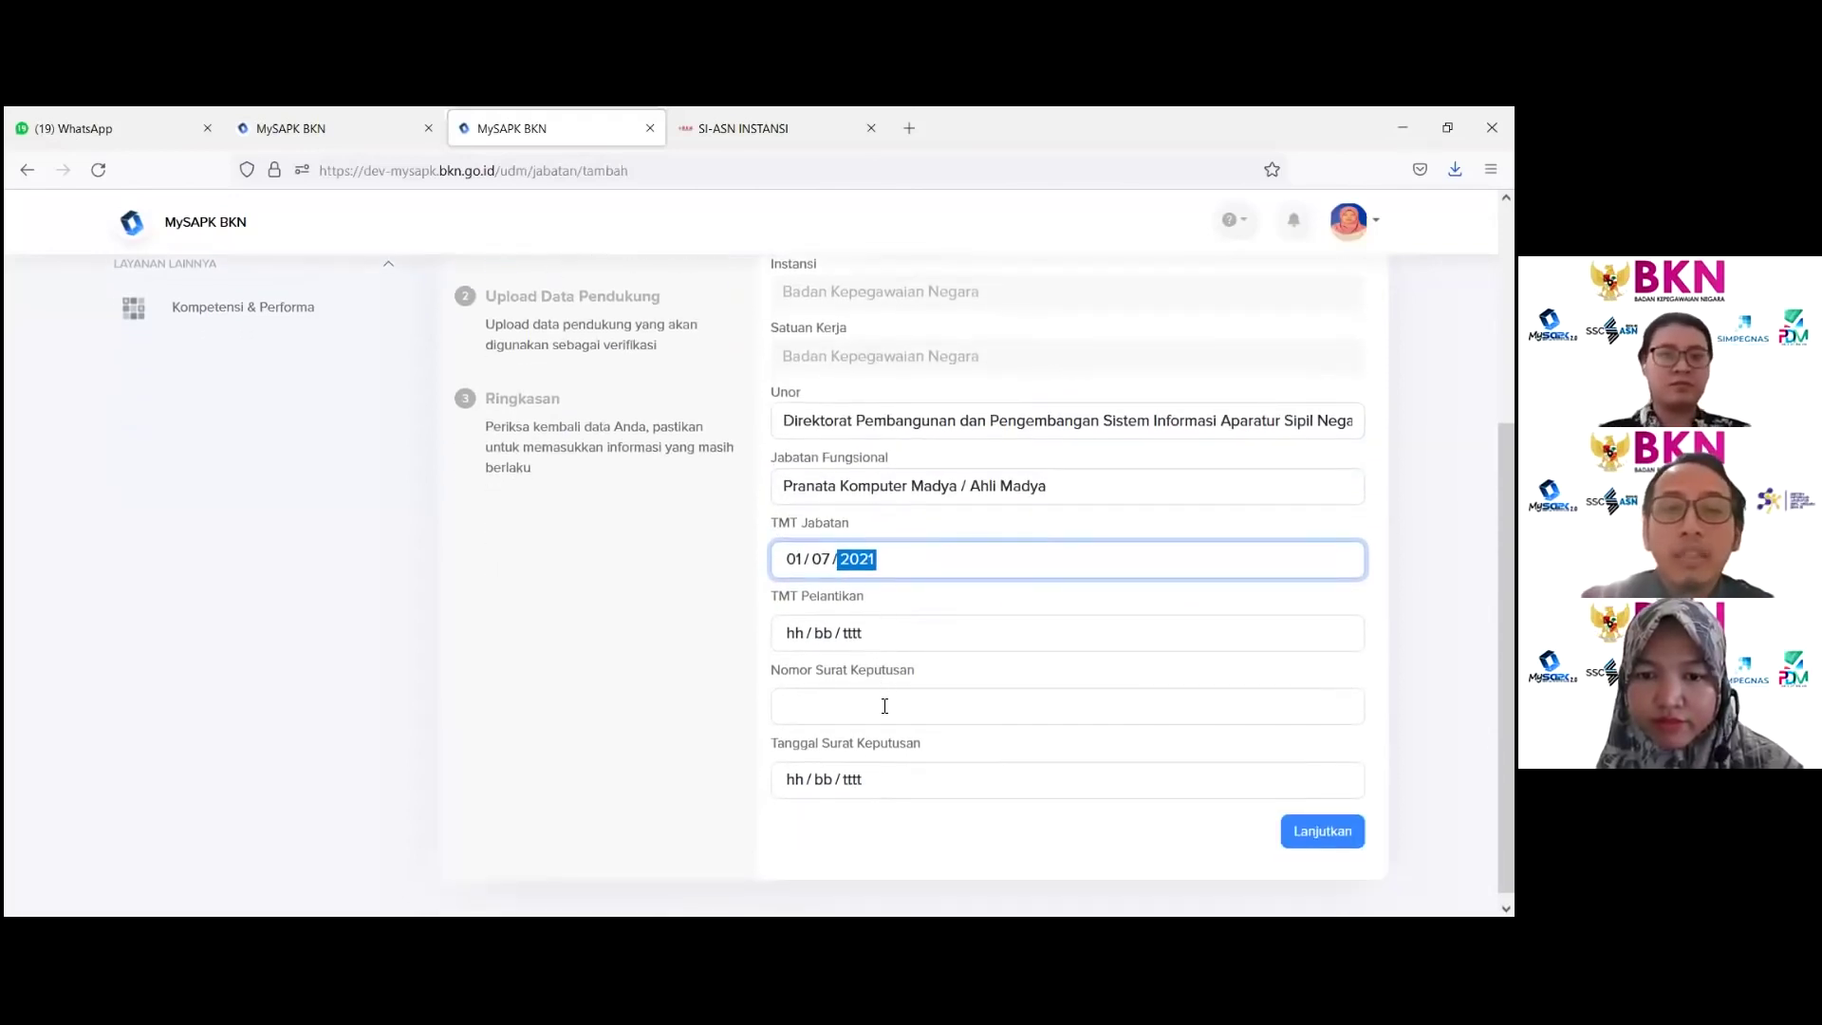
click(880, 702)
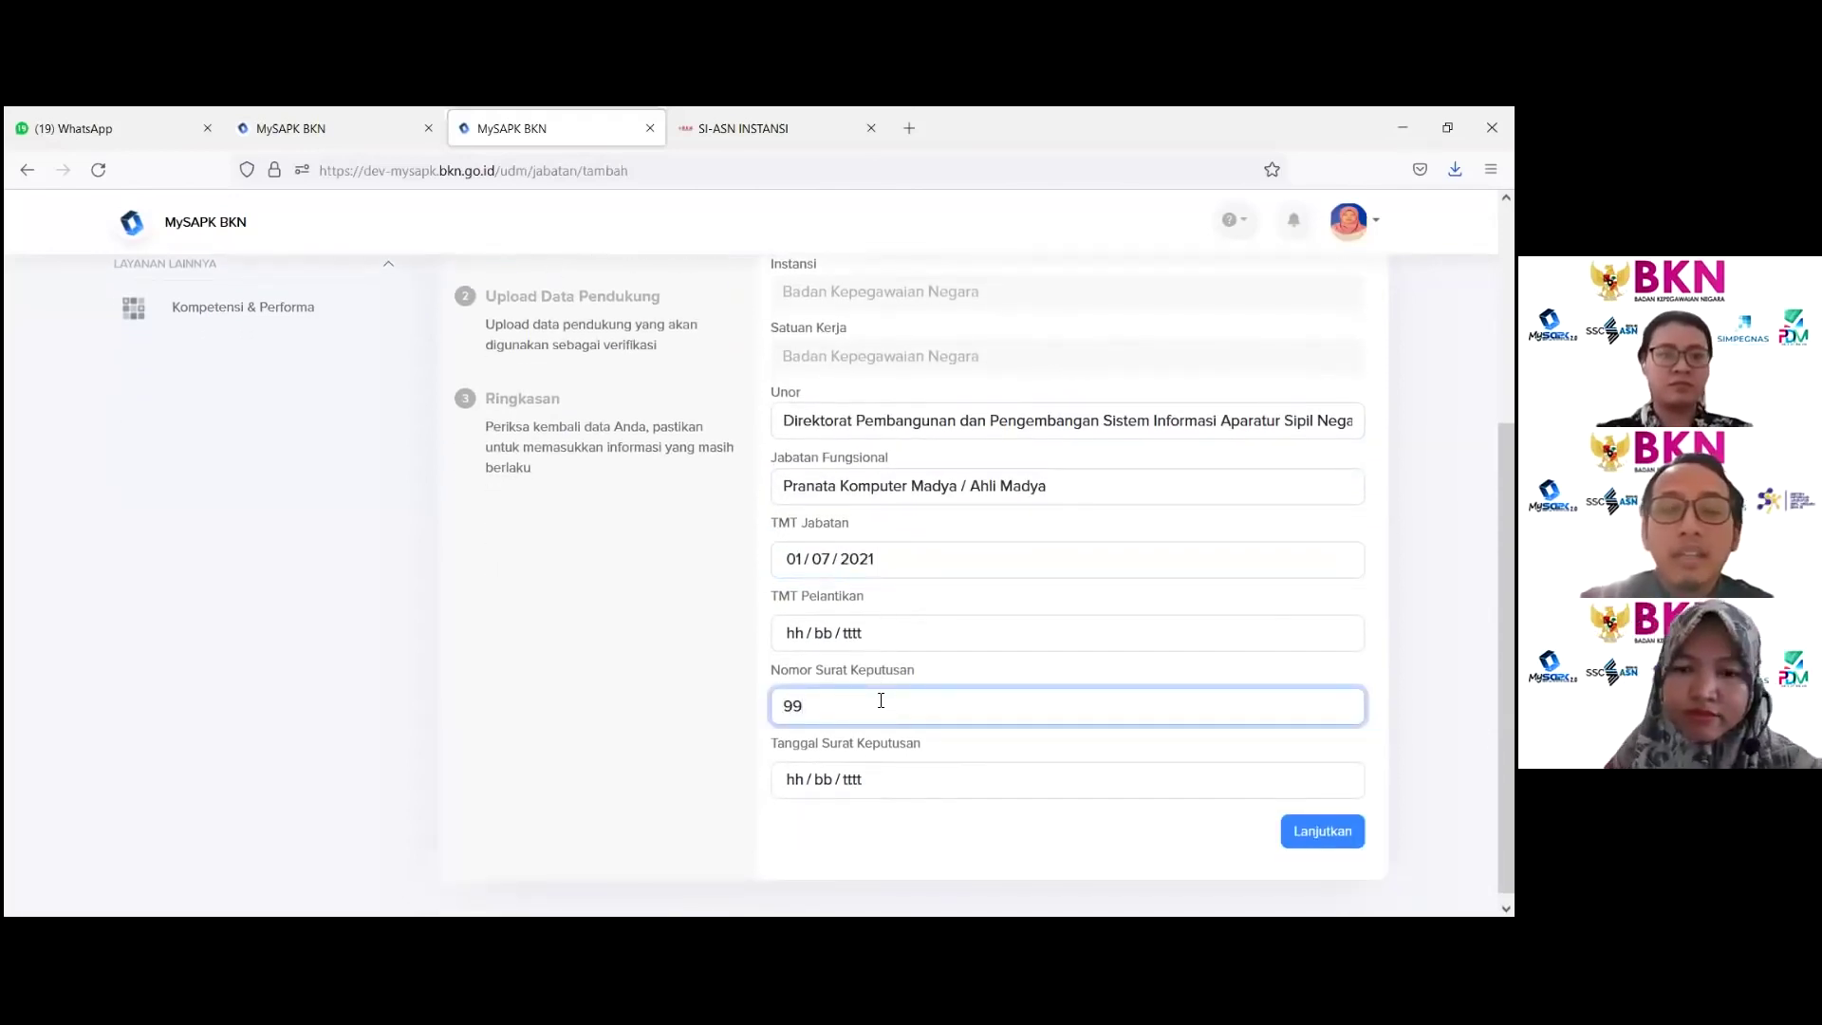
click(902, 792)
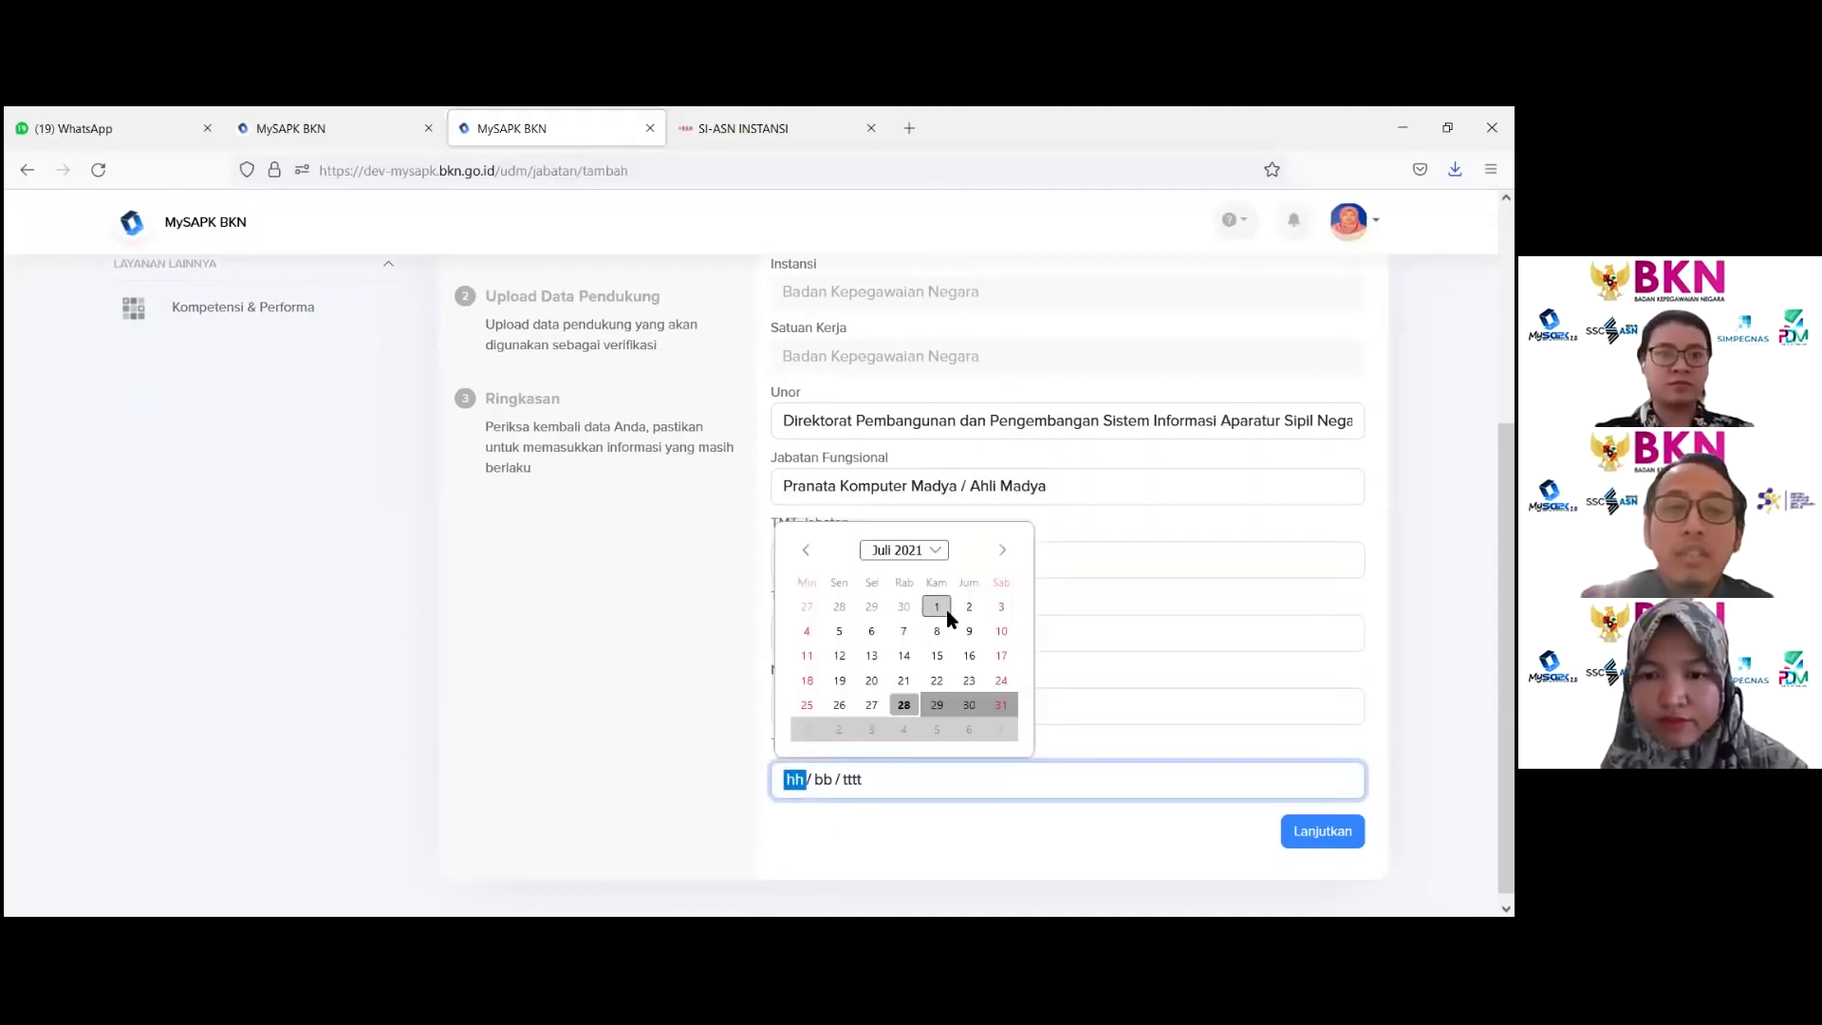
click(932, 602)
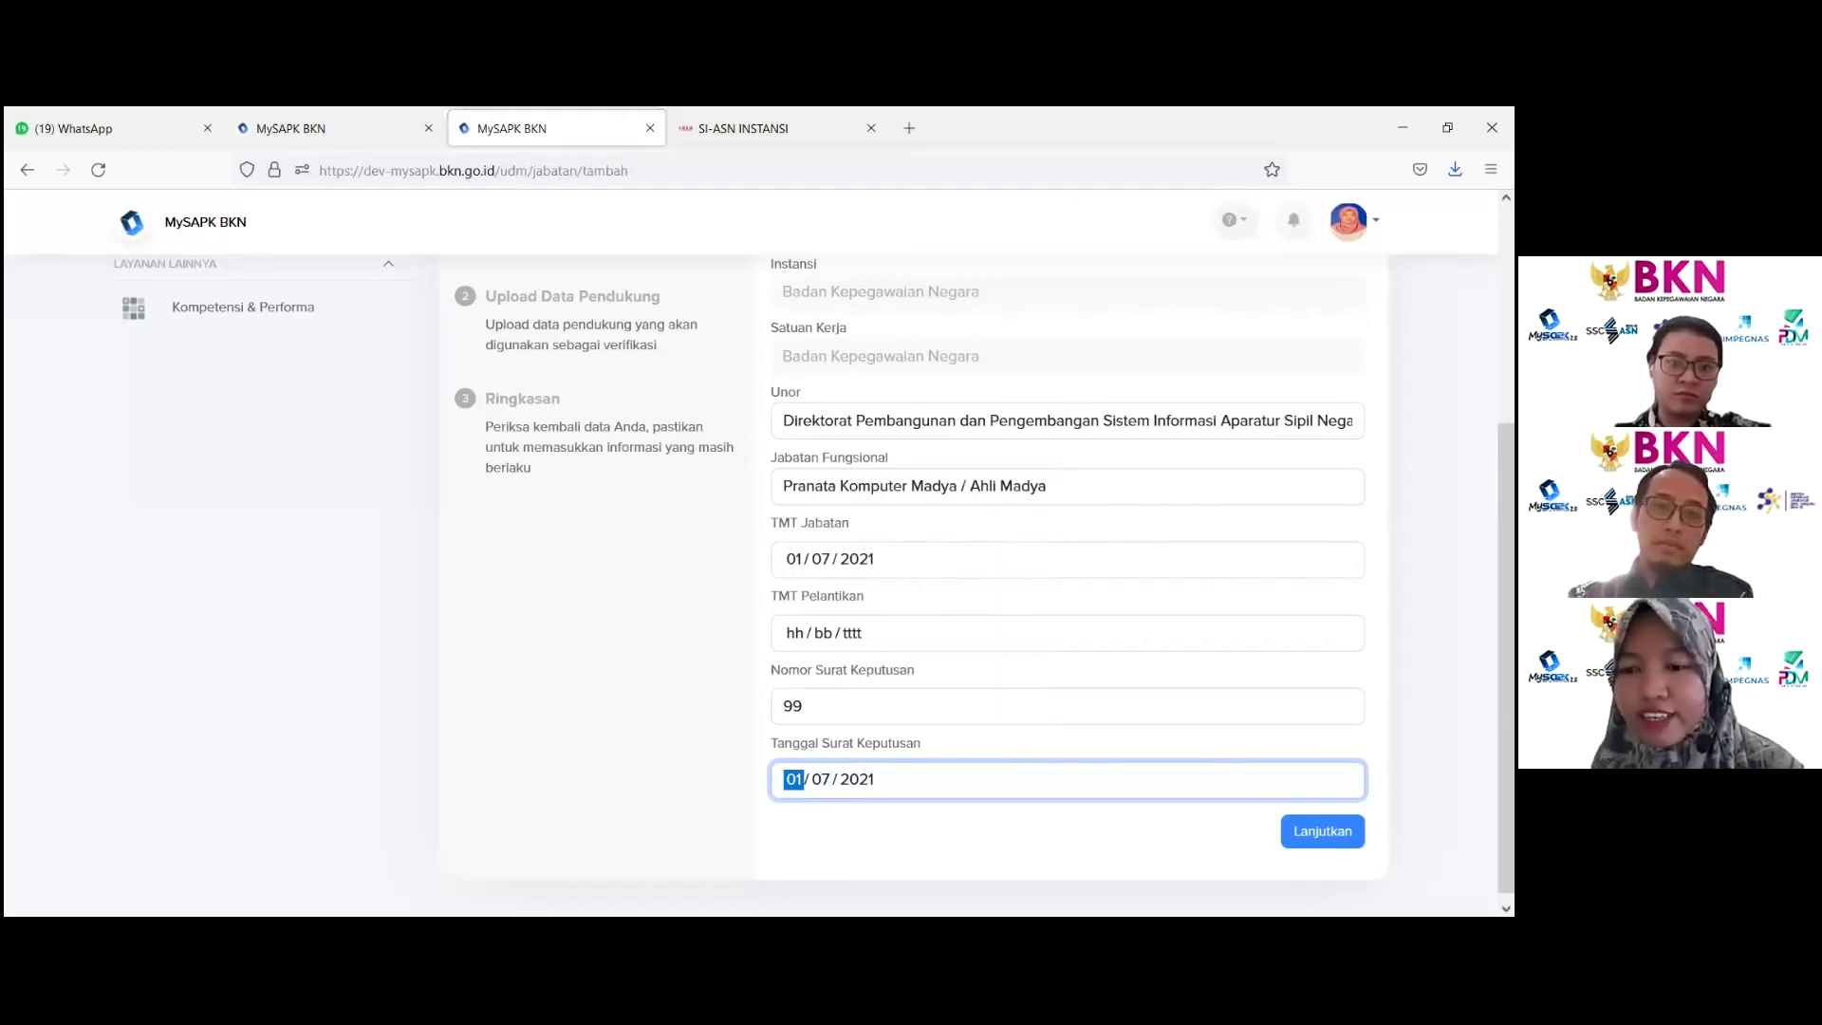
key(Tab)
key(Tab)
key(Tab)
key(Return)
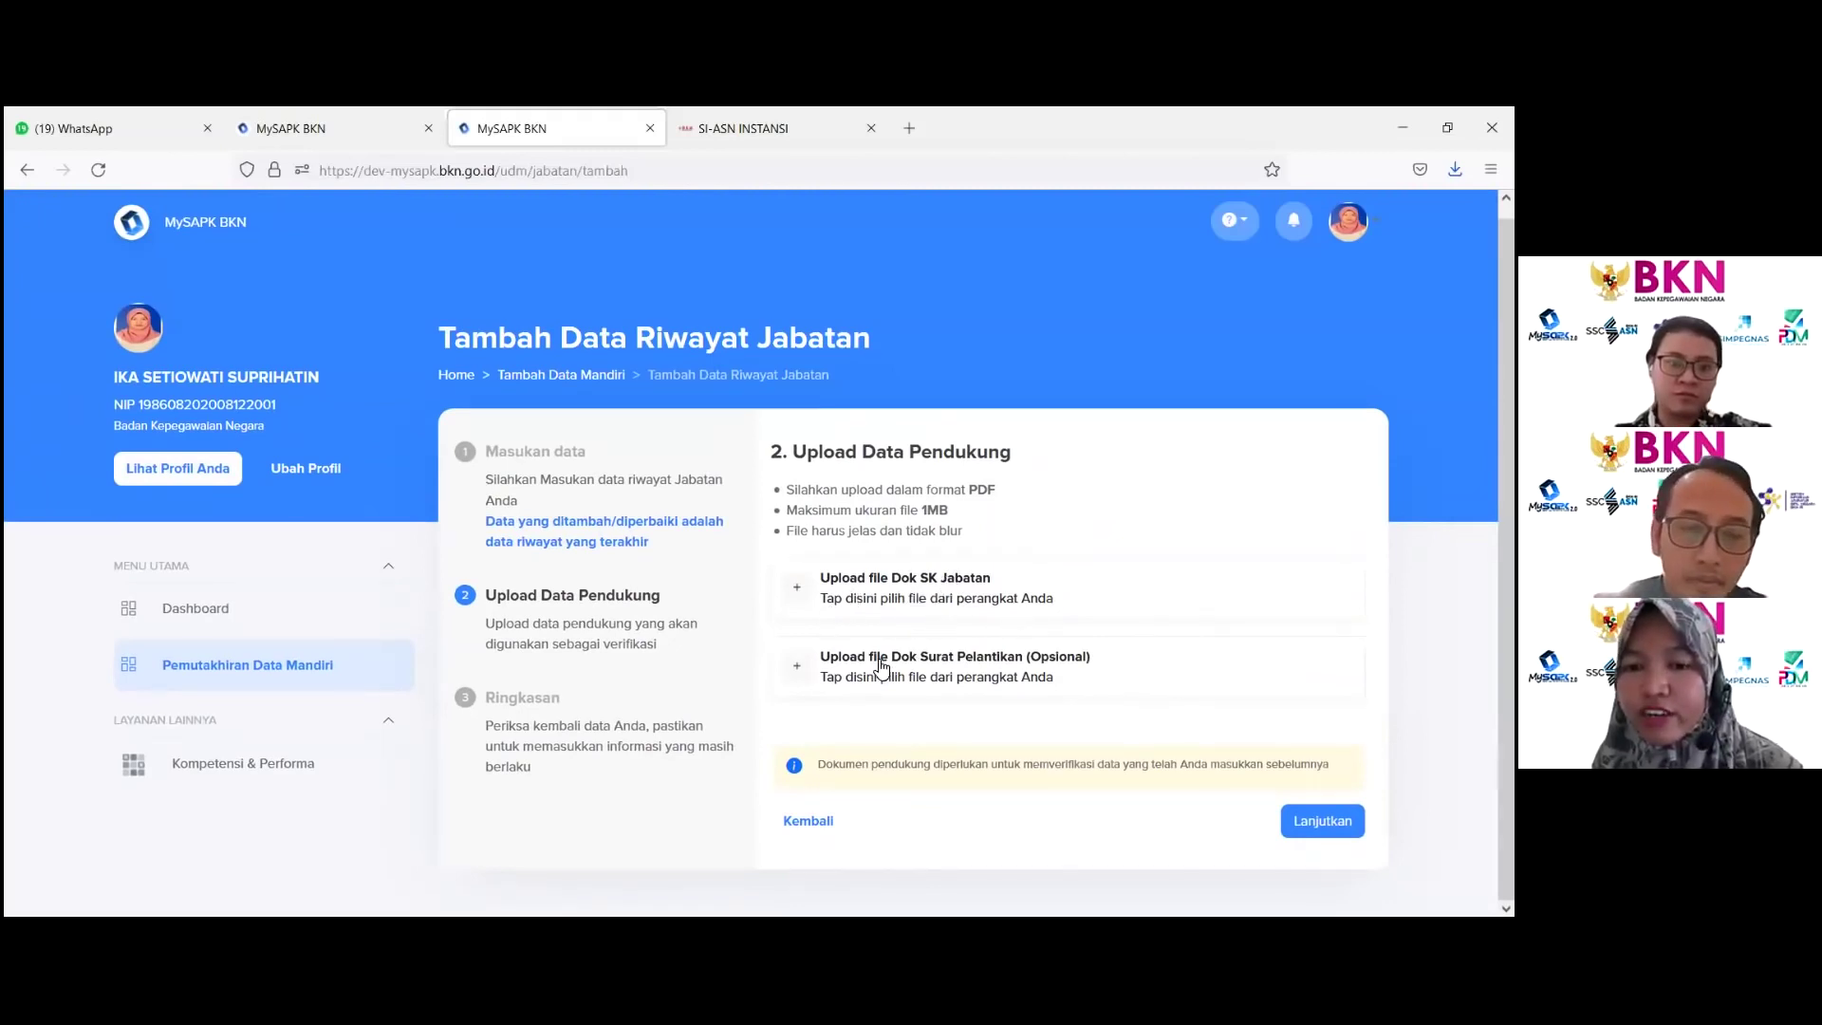
Step: Upload the NPWP PDF as the Dok SK Jabatan document
click(1104, 594)
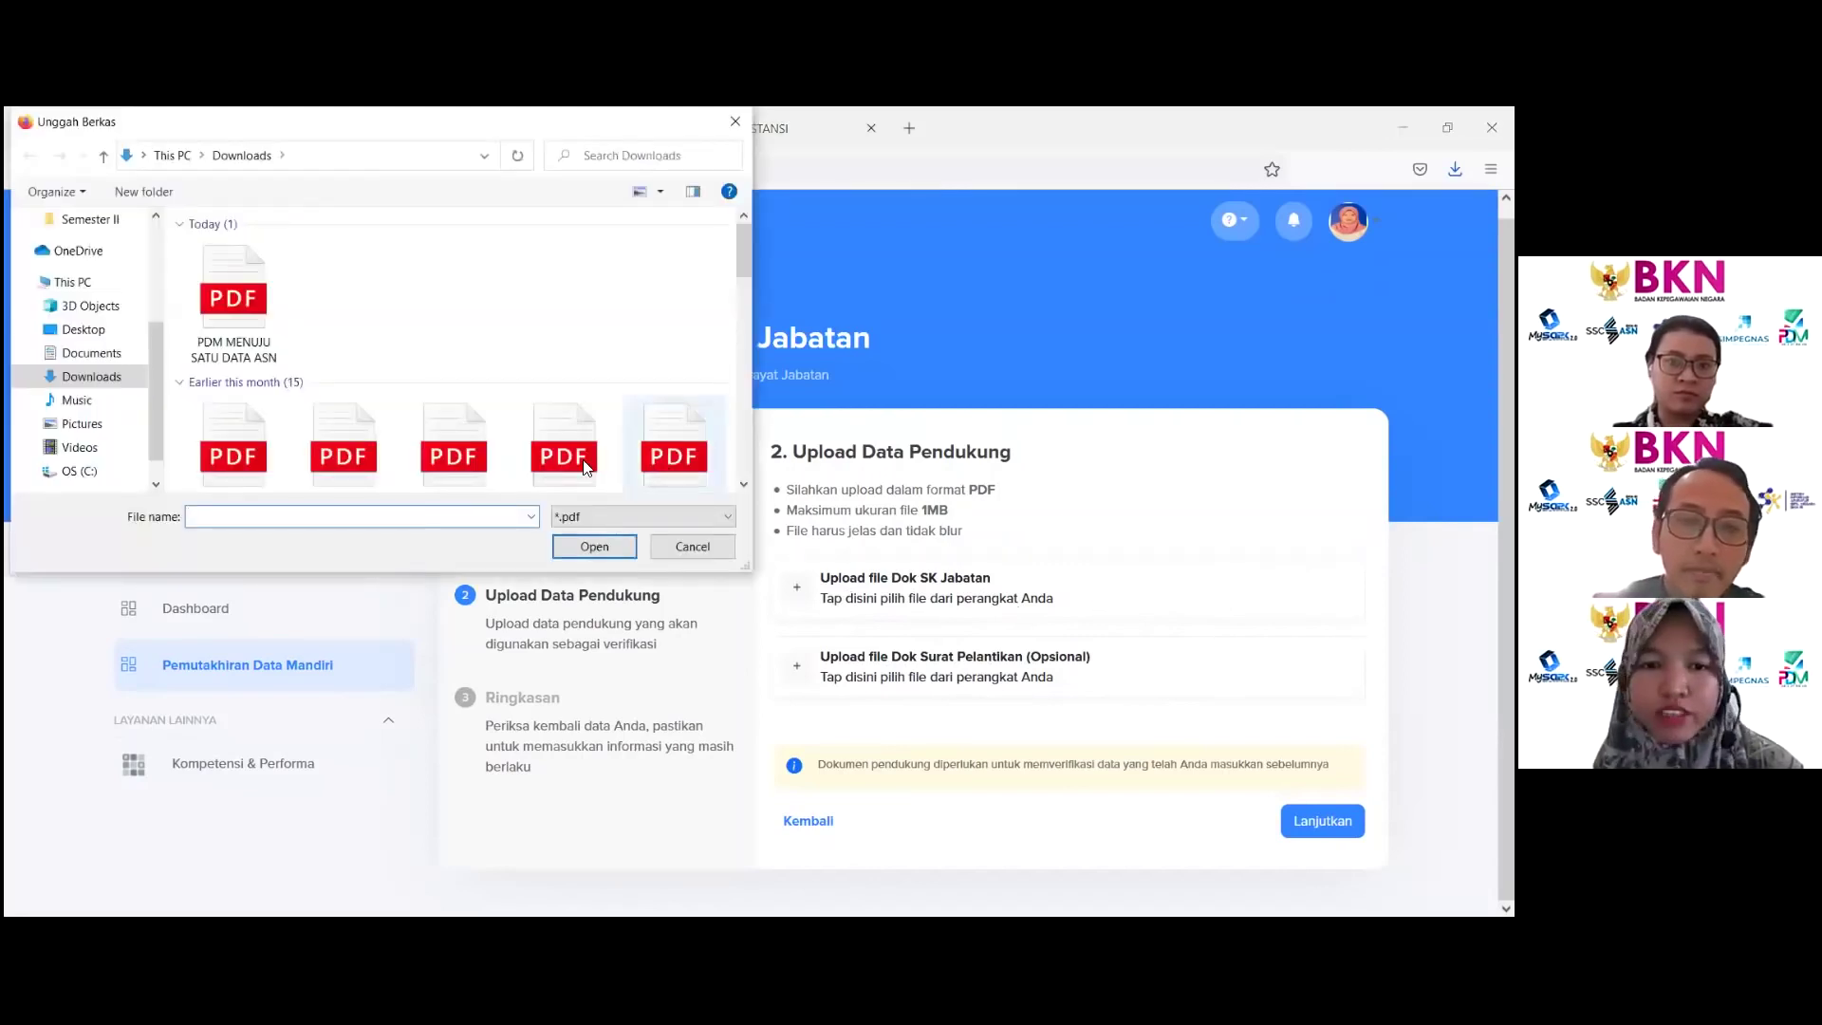
click(563, 455)
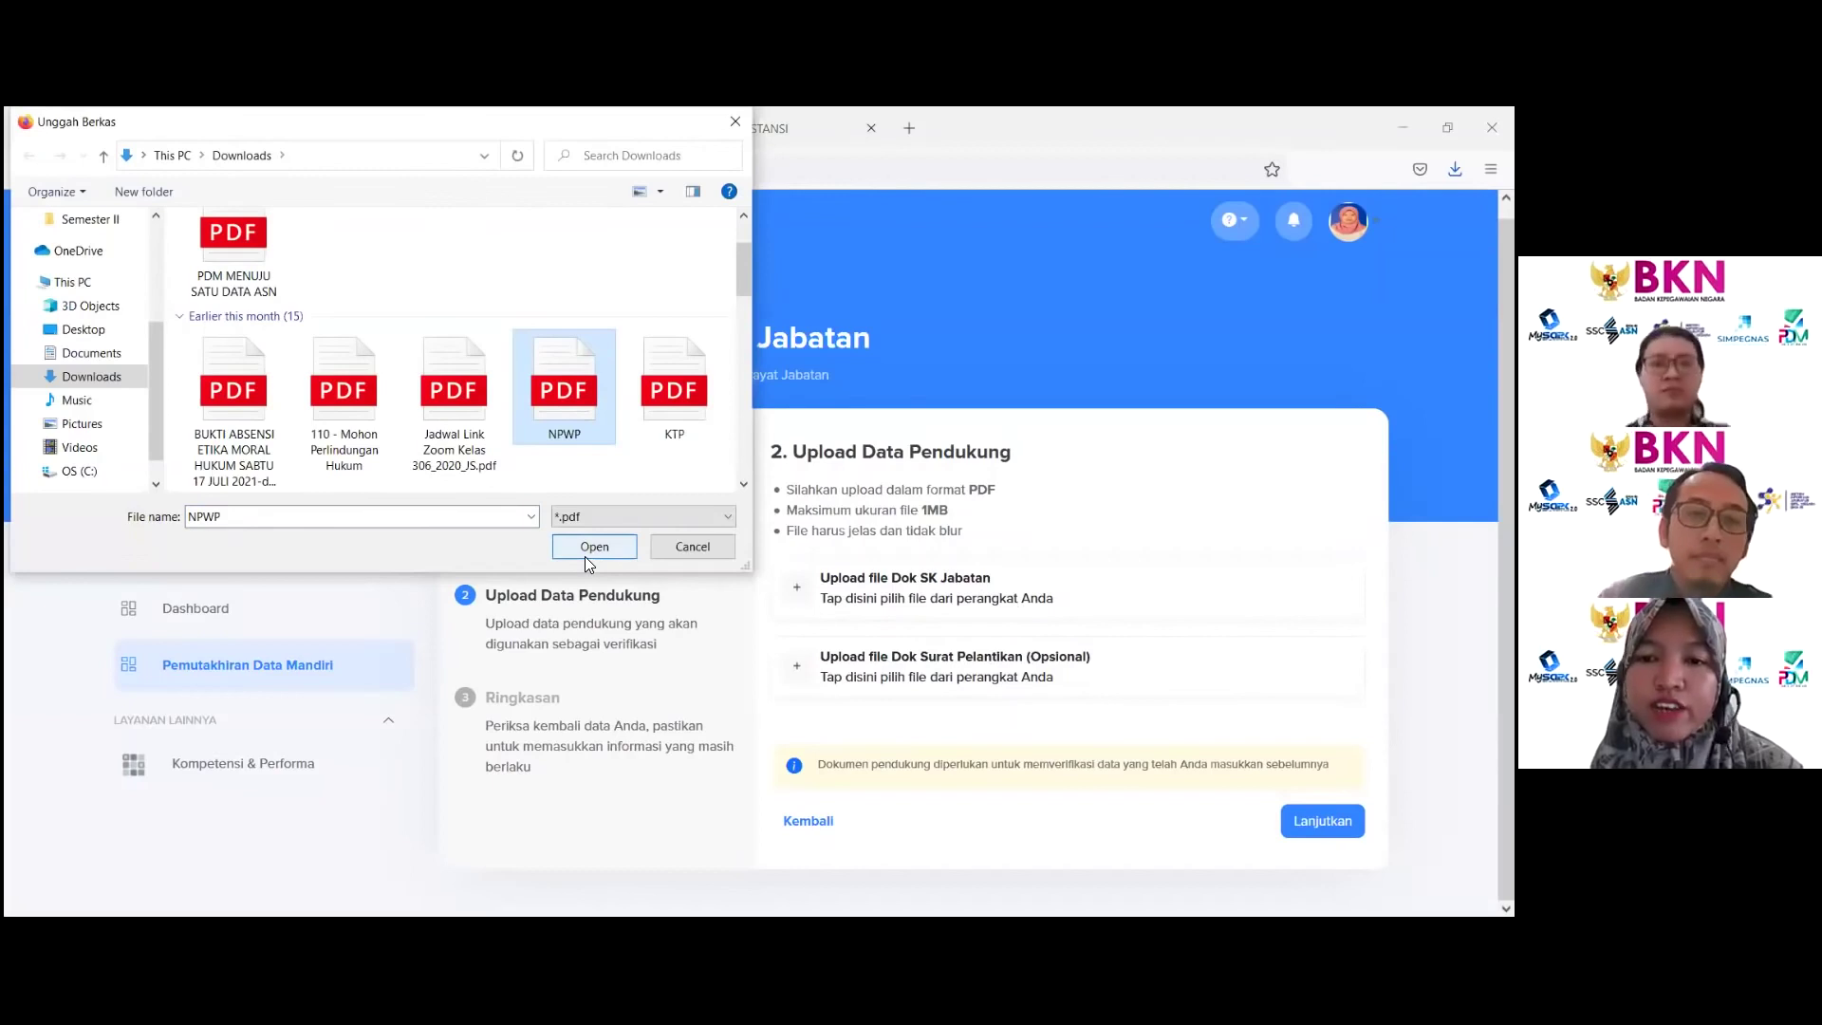
click(586, 556)
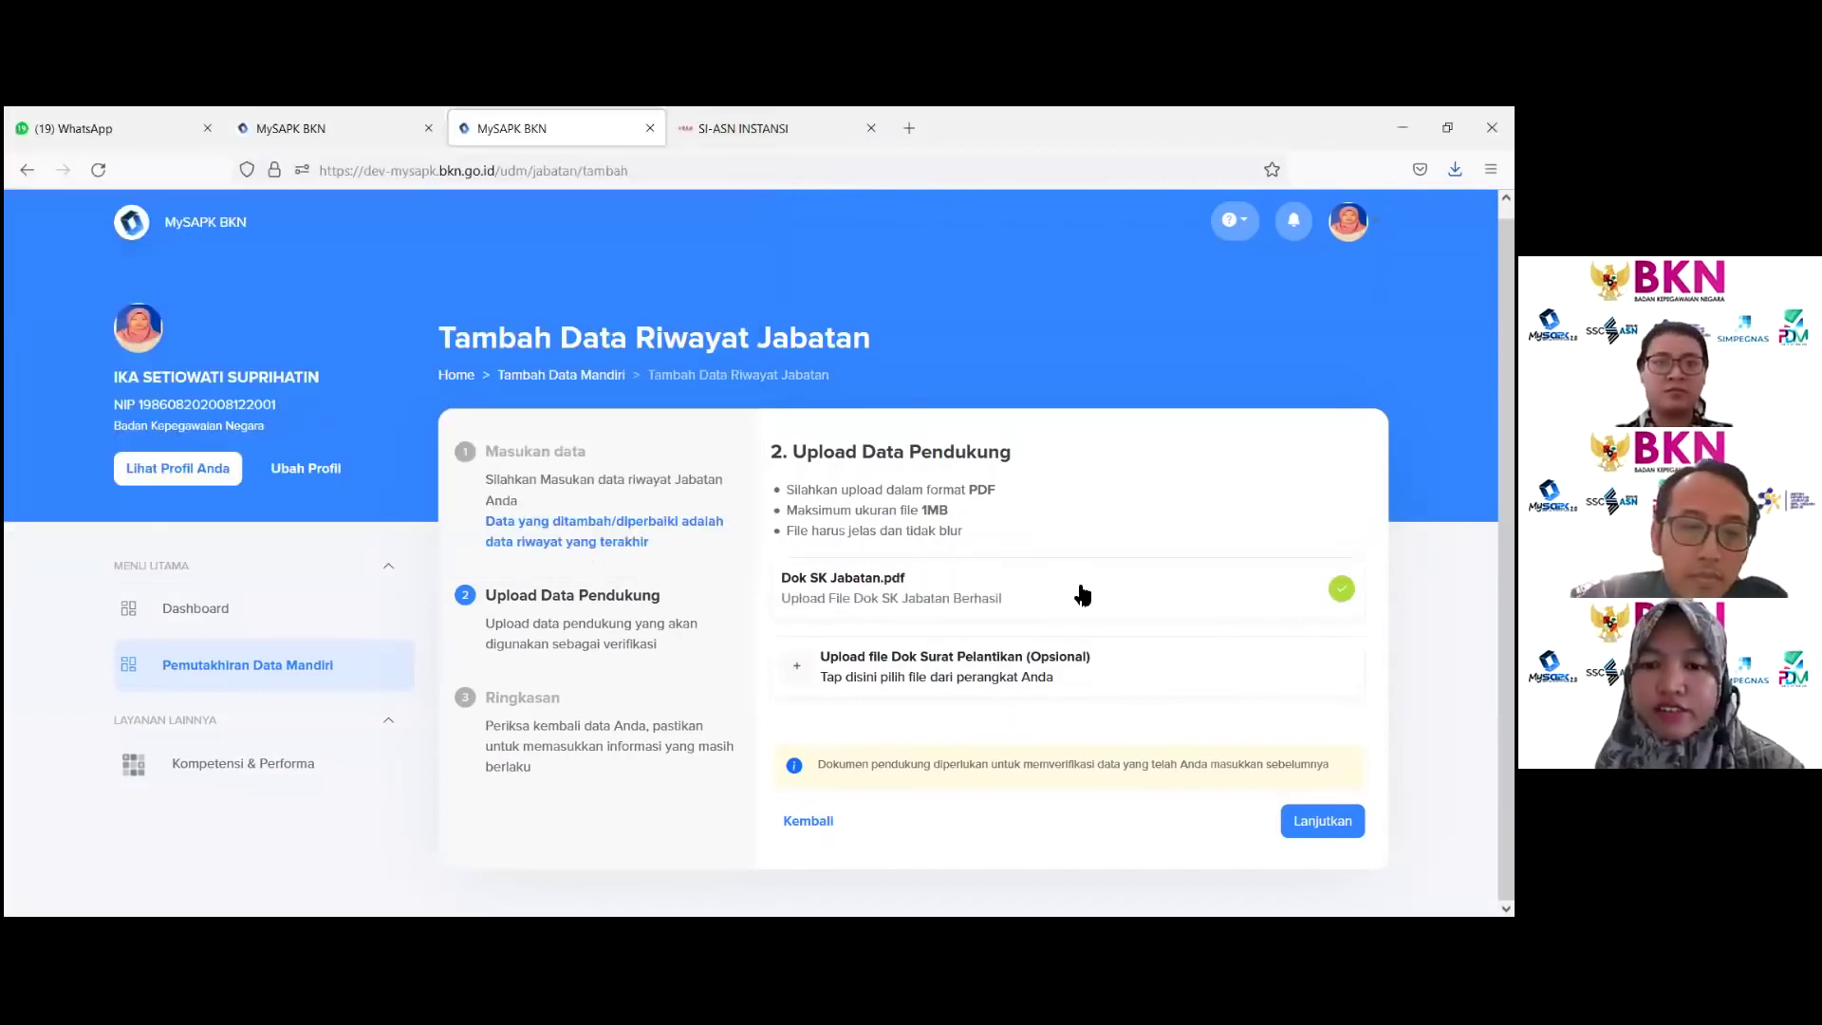
Step: Review the position summary, affirm the data is correct, and submit the new Jabatan record
click(1322, 821)
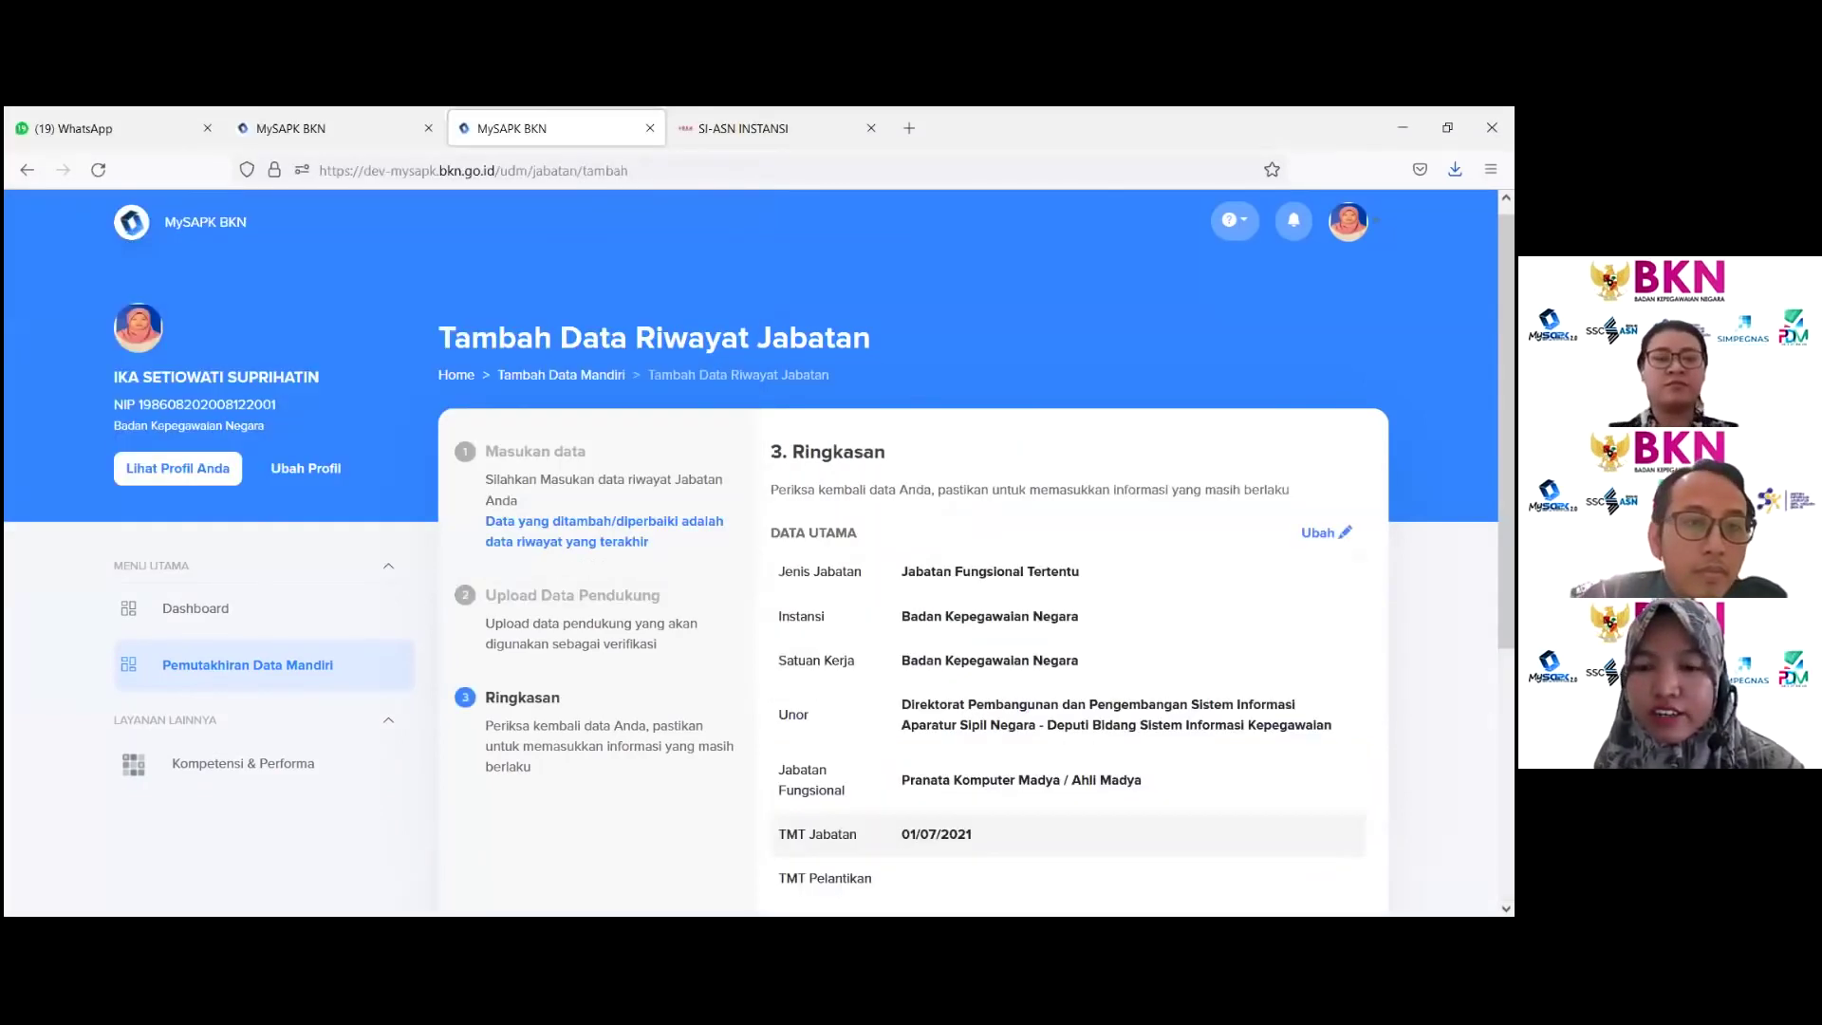
scroll(1322, 820, down, 5)
scroll(1044, 584, down, 1)
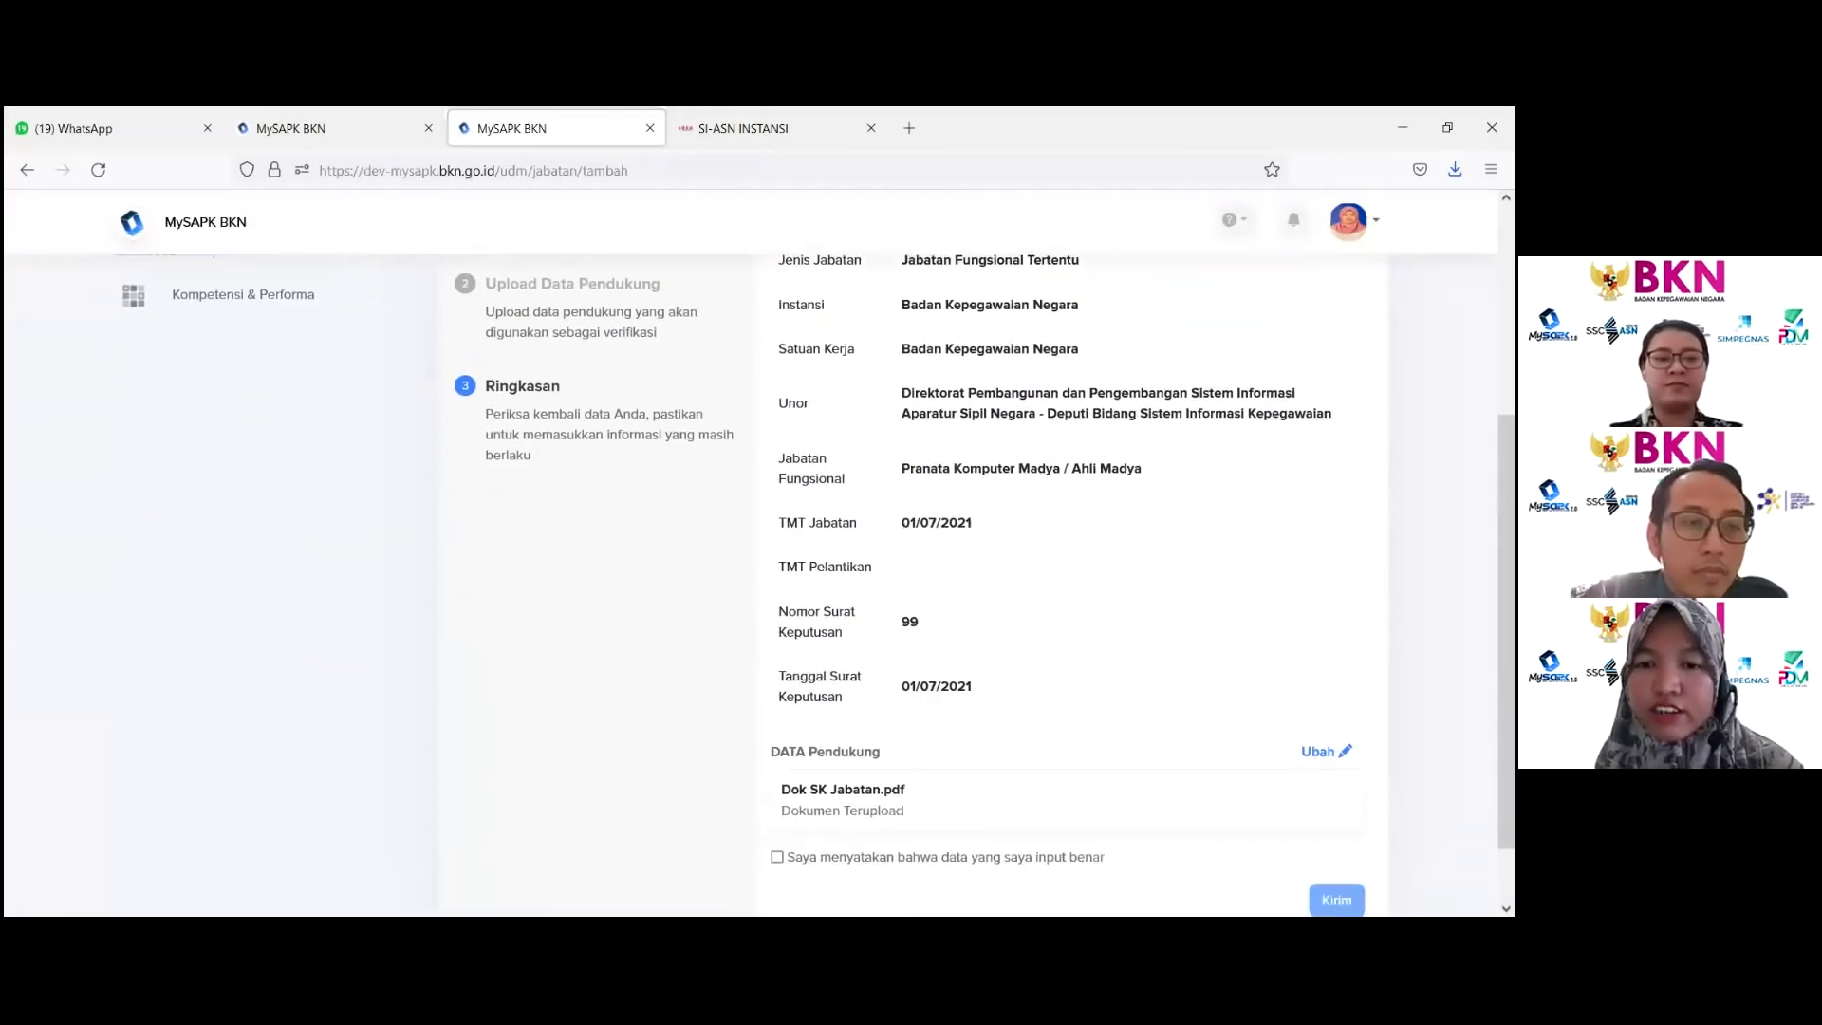
scroll(1043, 584, up, 3)
scroll(1043, 583, down, 1)
scroll(1211, 683, down, 3)
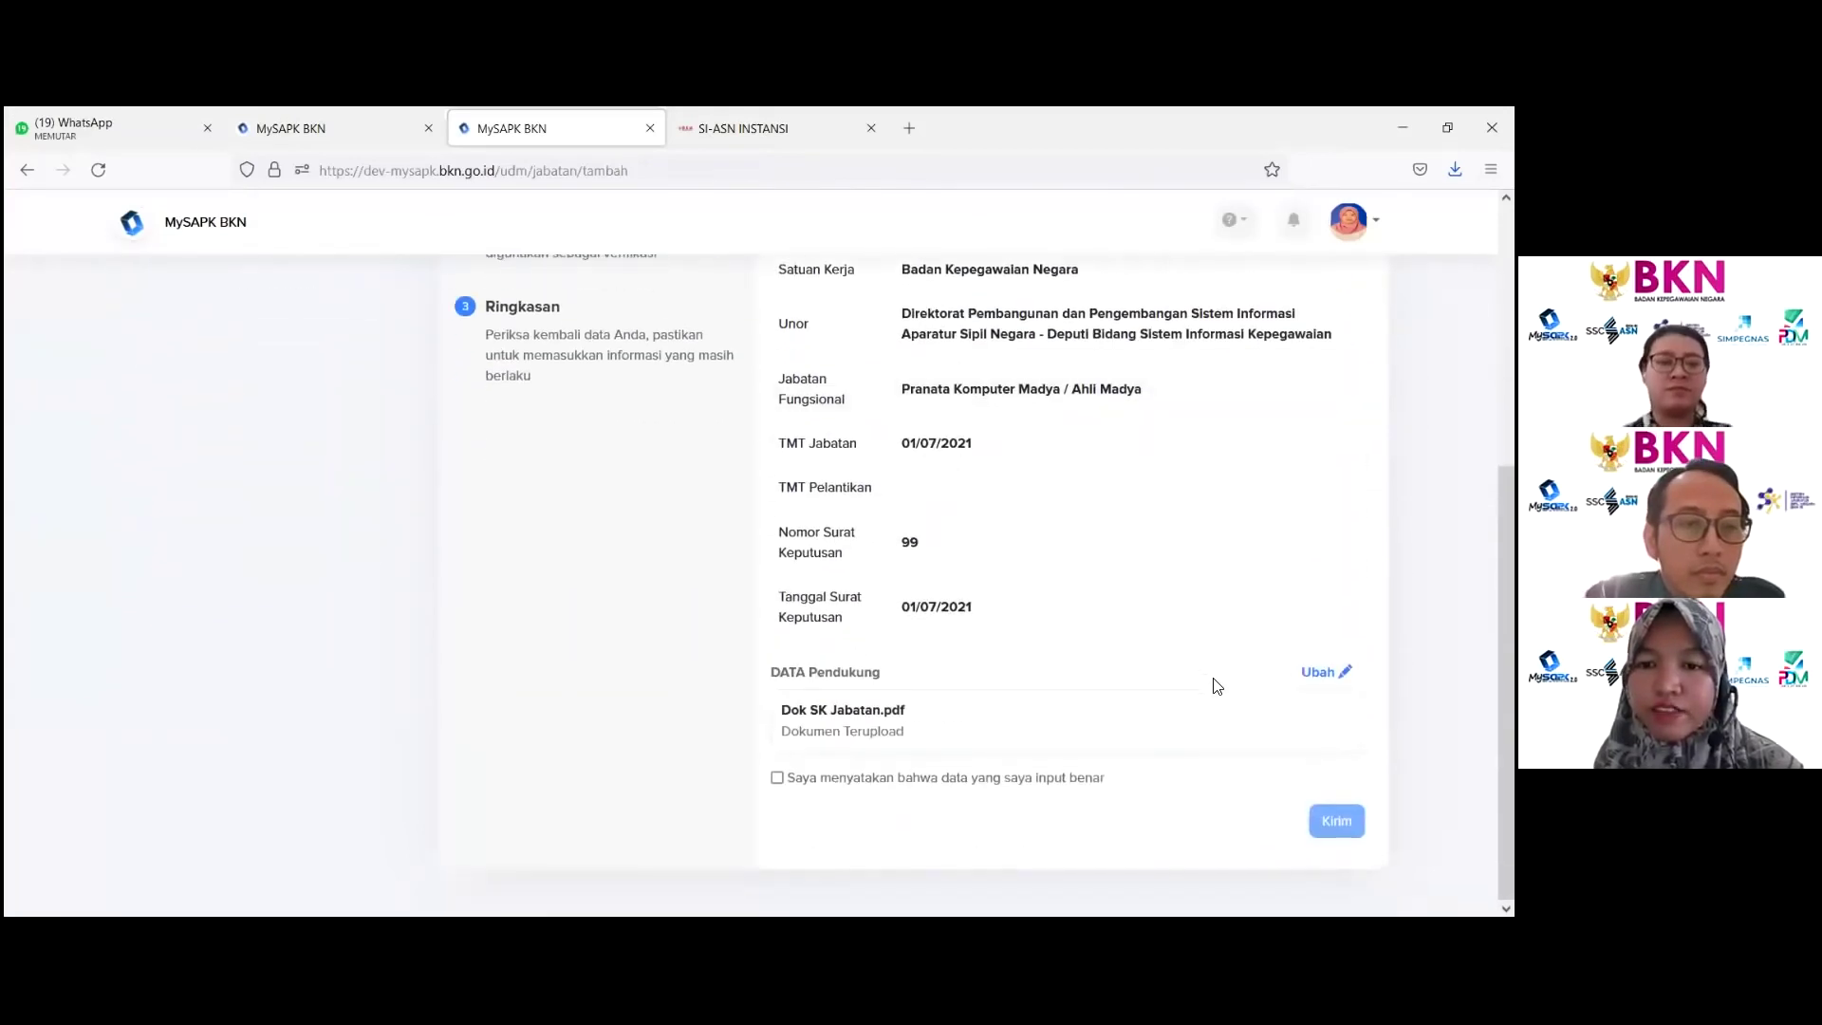
click(777, 779)
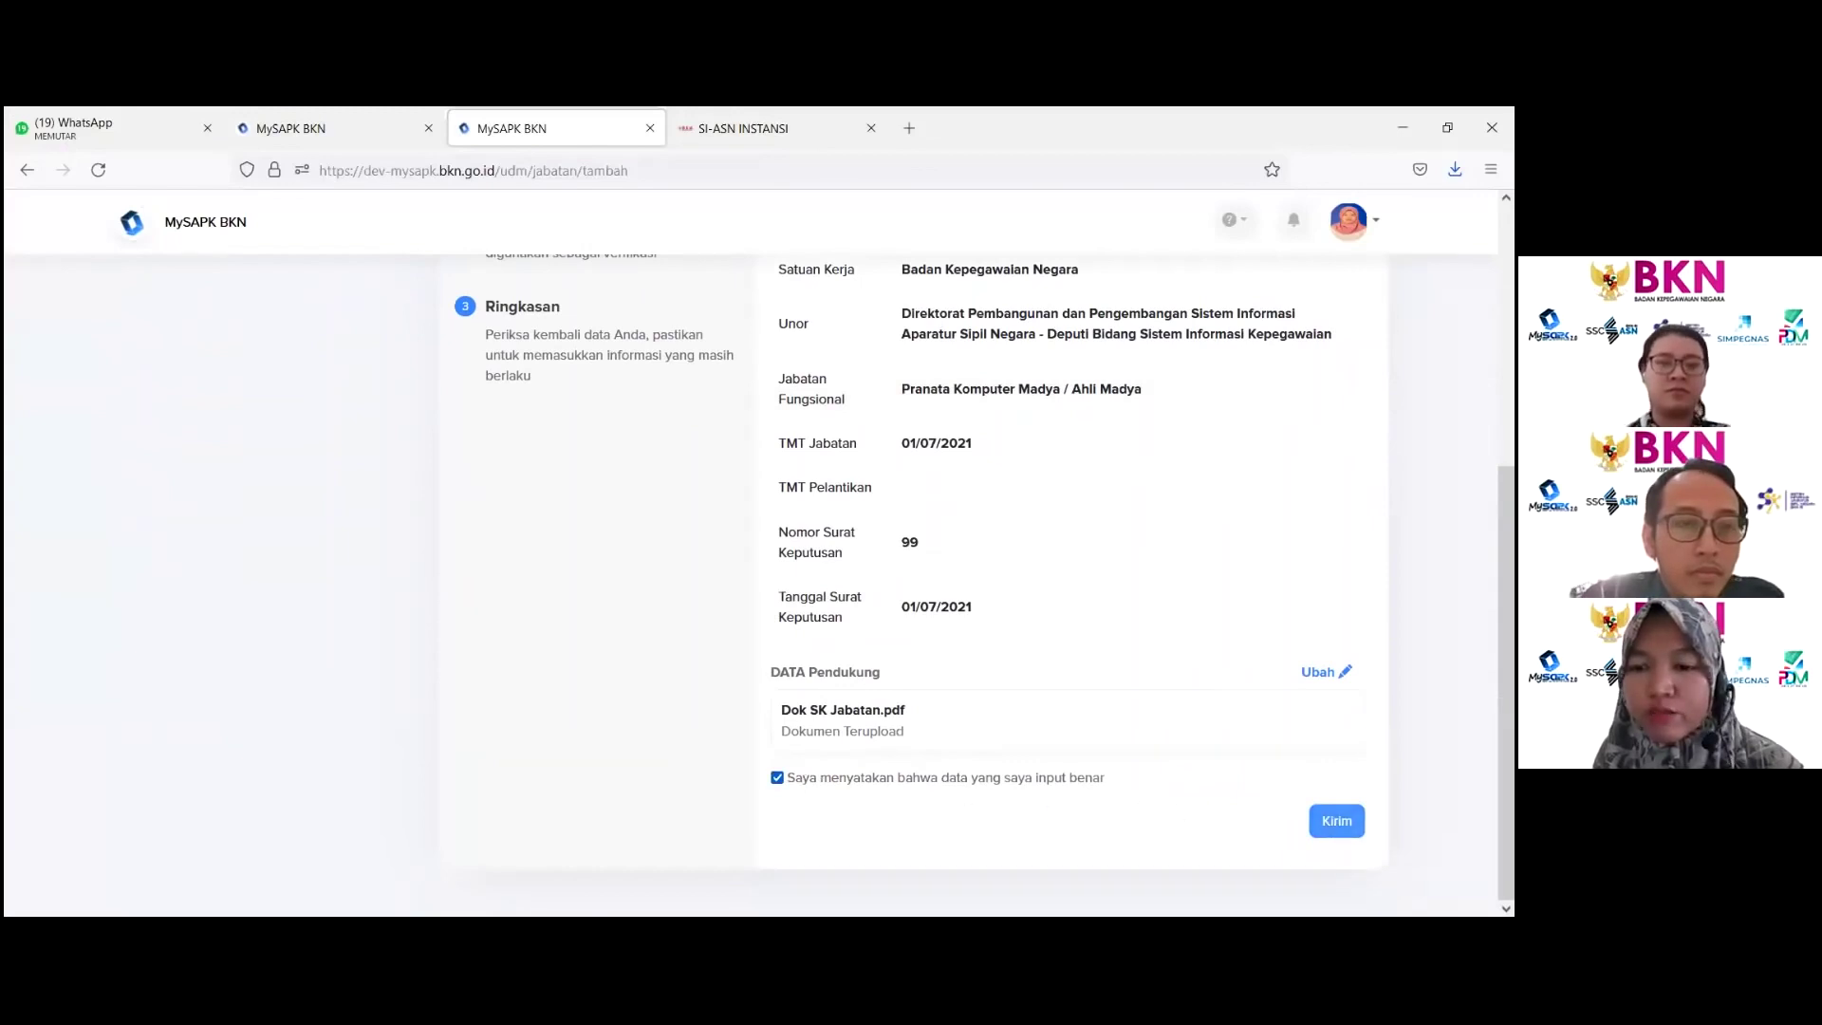
click(1337, 821)
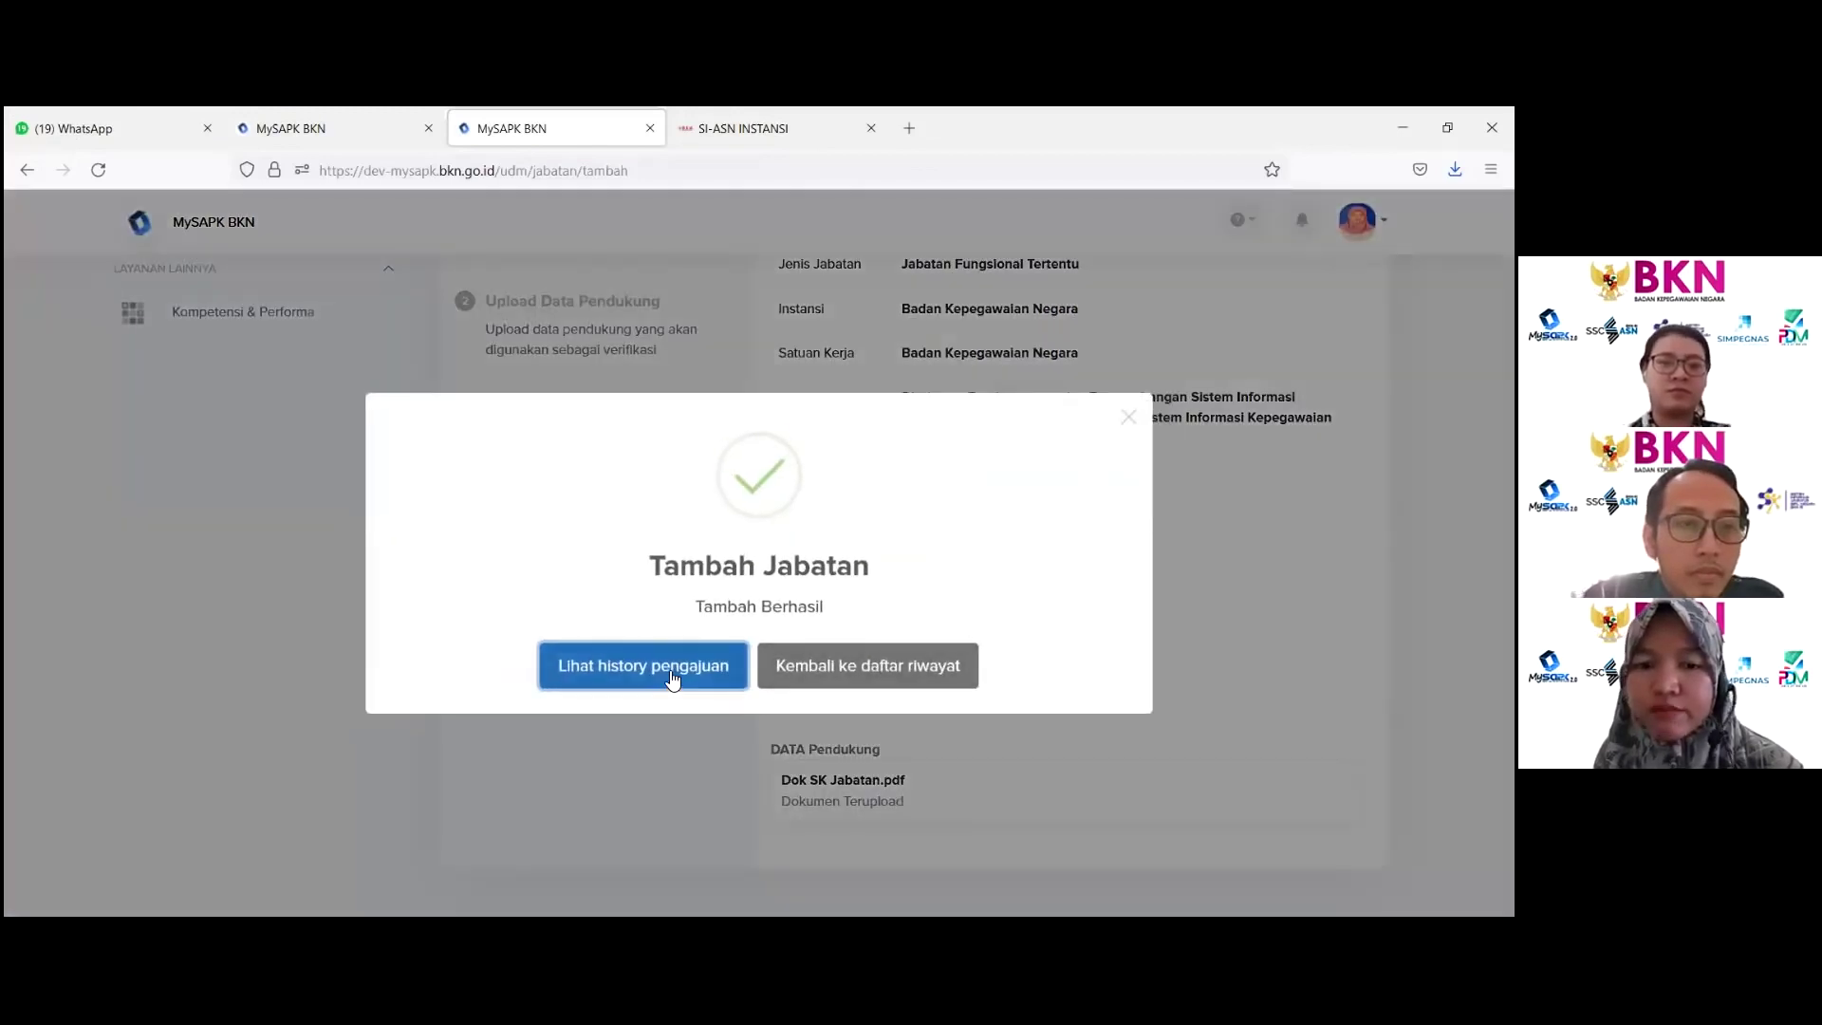
Step: Close the confirmation and view the Riwayat Jabatan records, then return to the overview
click(837, 666)
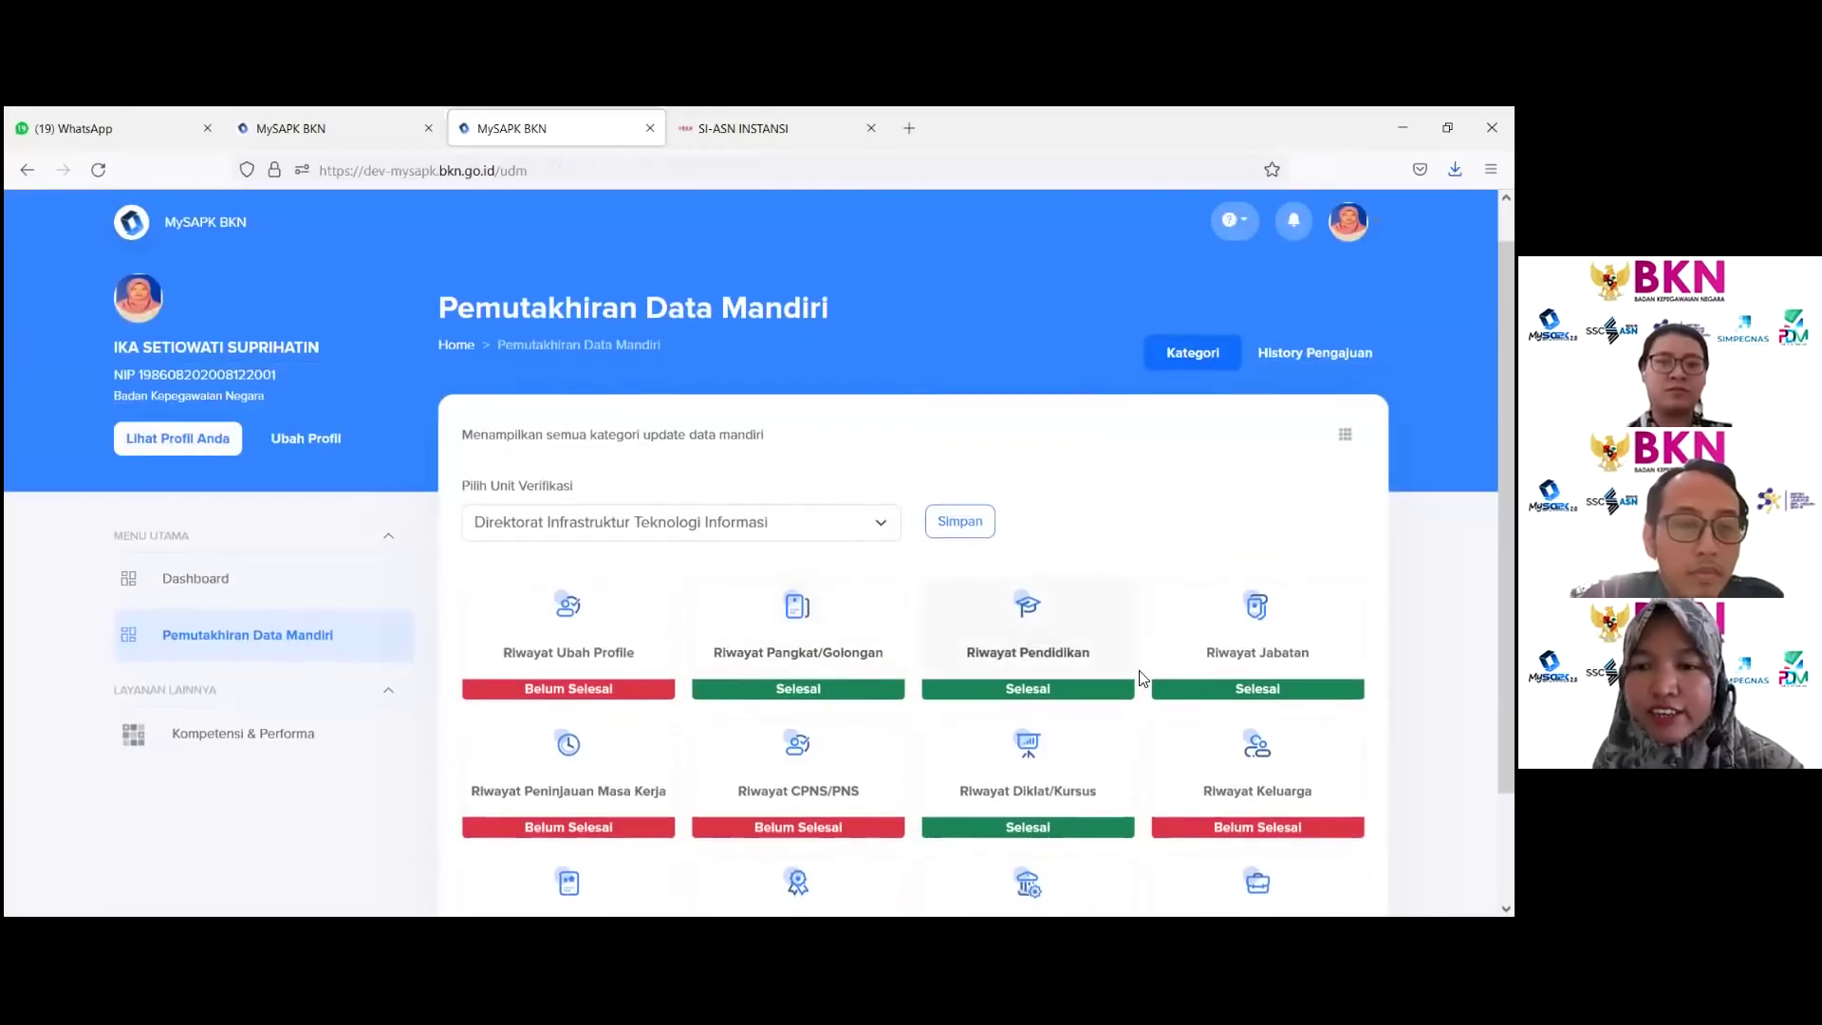
click(1257, 626)
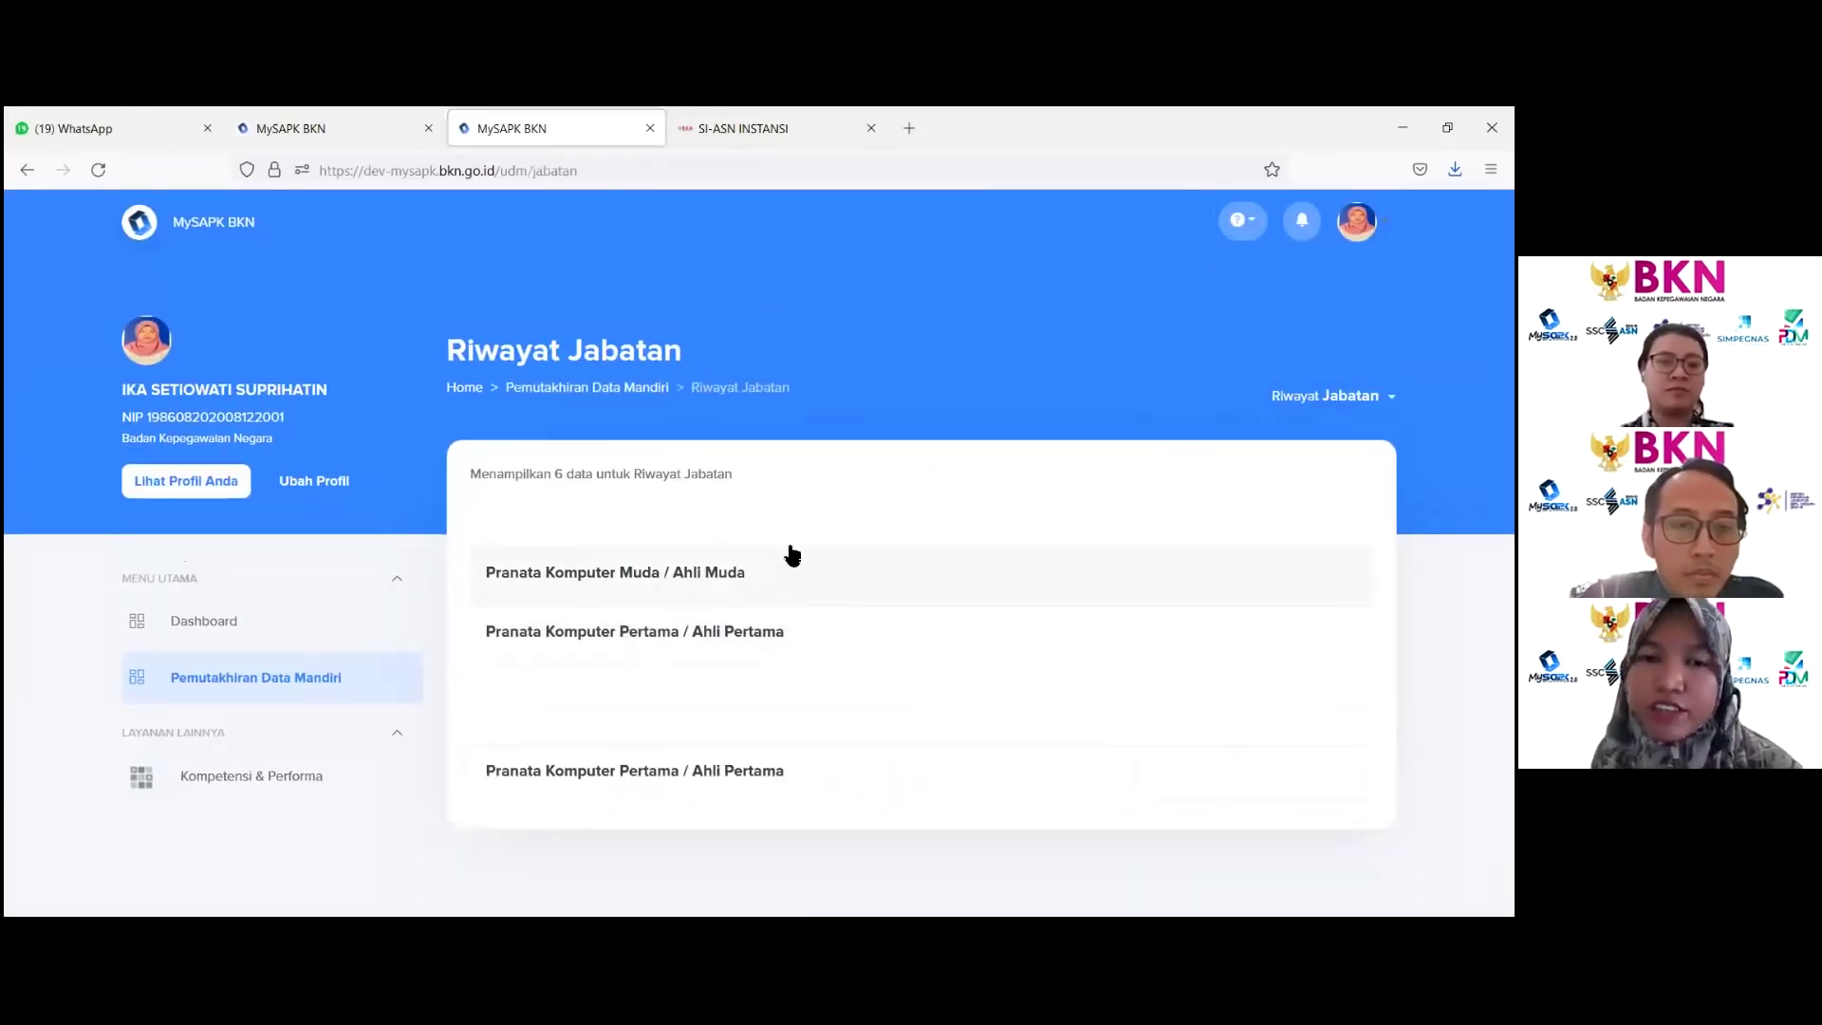
click(612, 398)
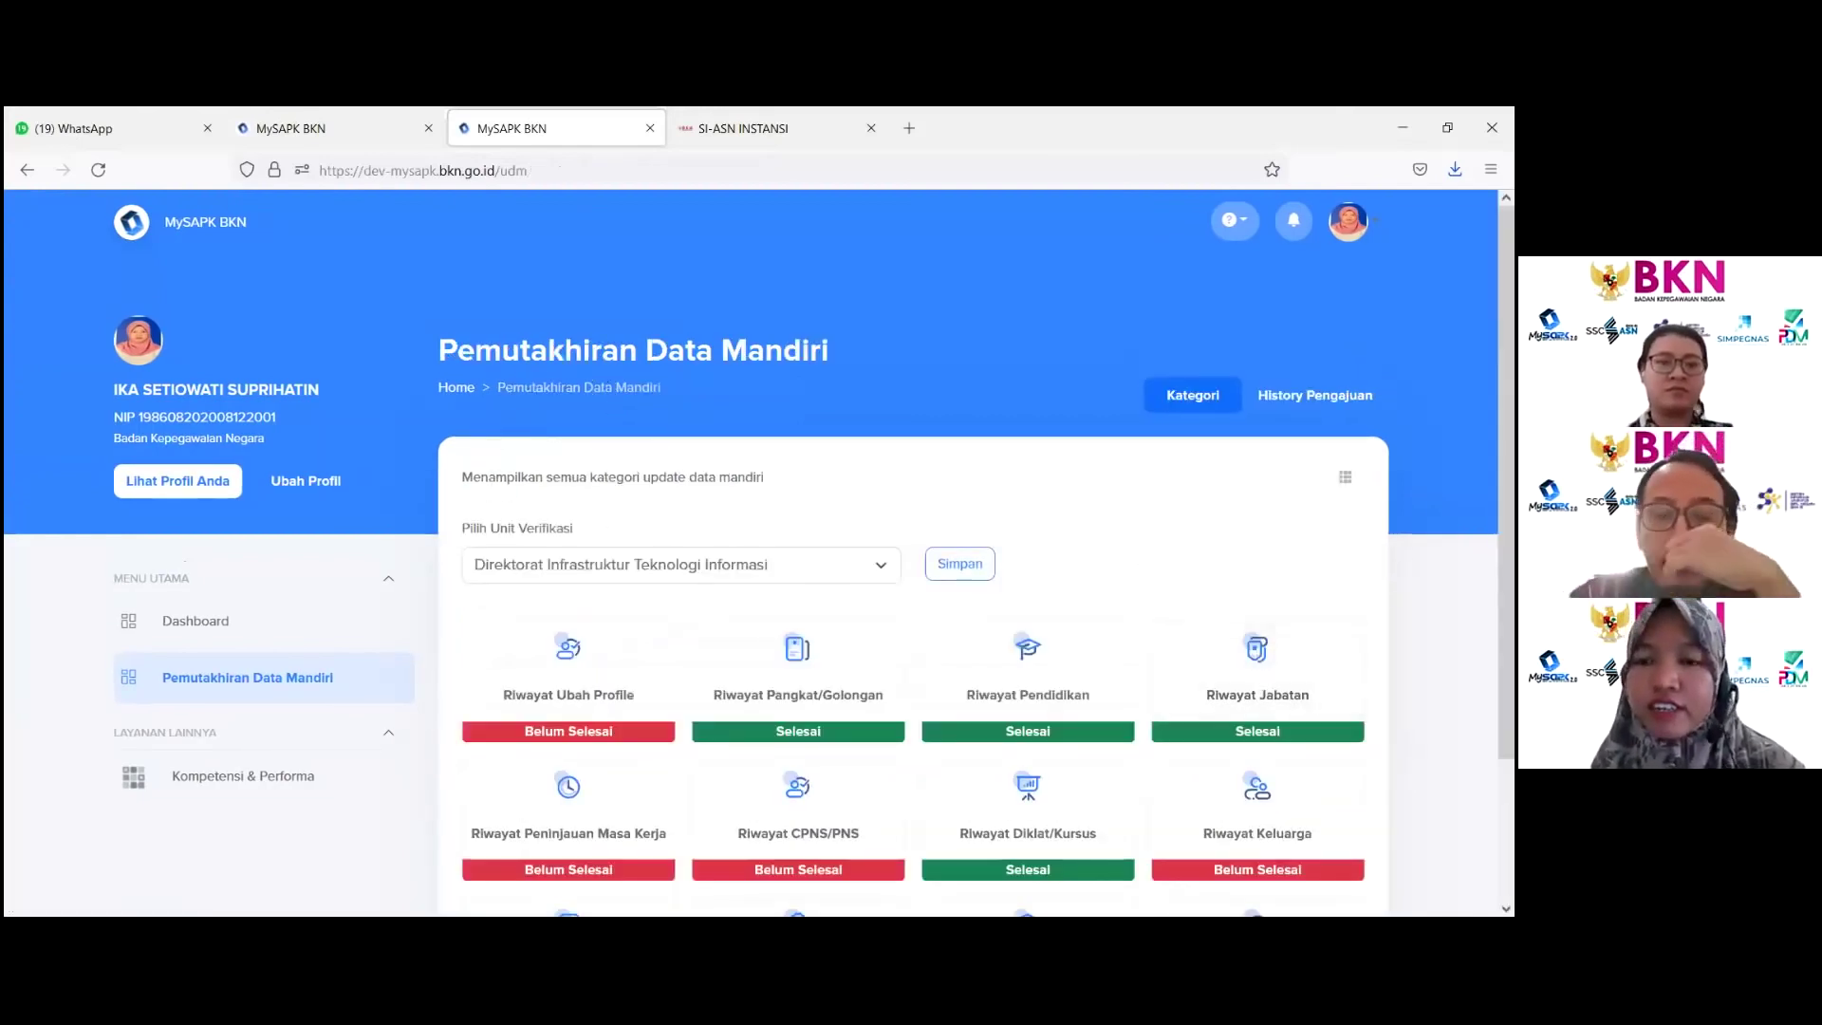
scroll(759, 550, down, 2)
Step: Review the Jabatan submission's details in History Pengajuan, then go back to Update Data Mandiri
click(1293, 293)
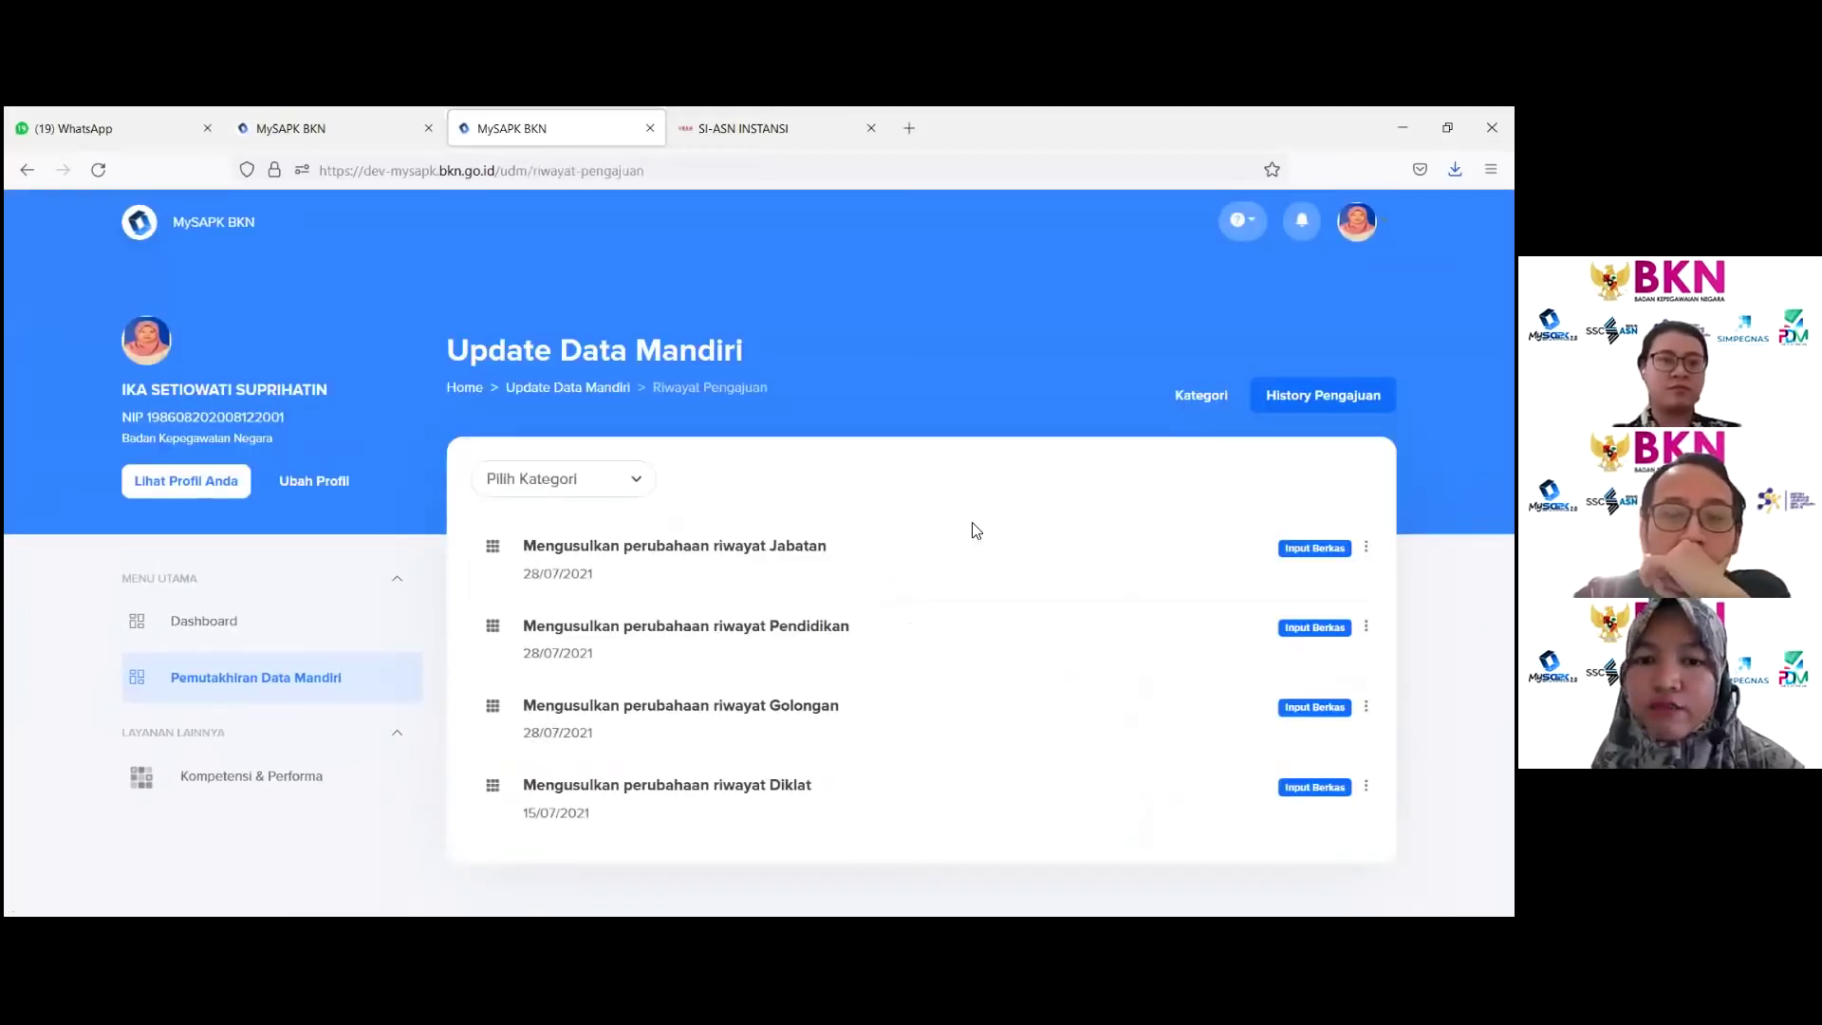
click(772, 575)
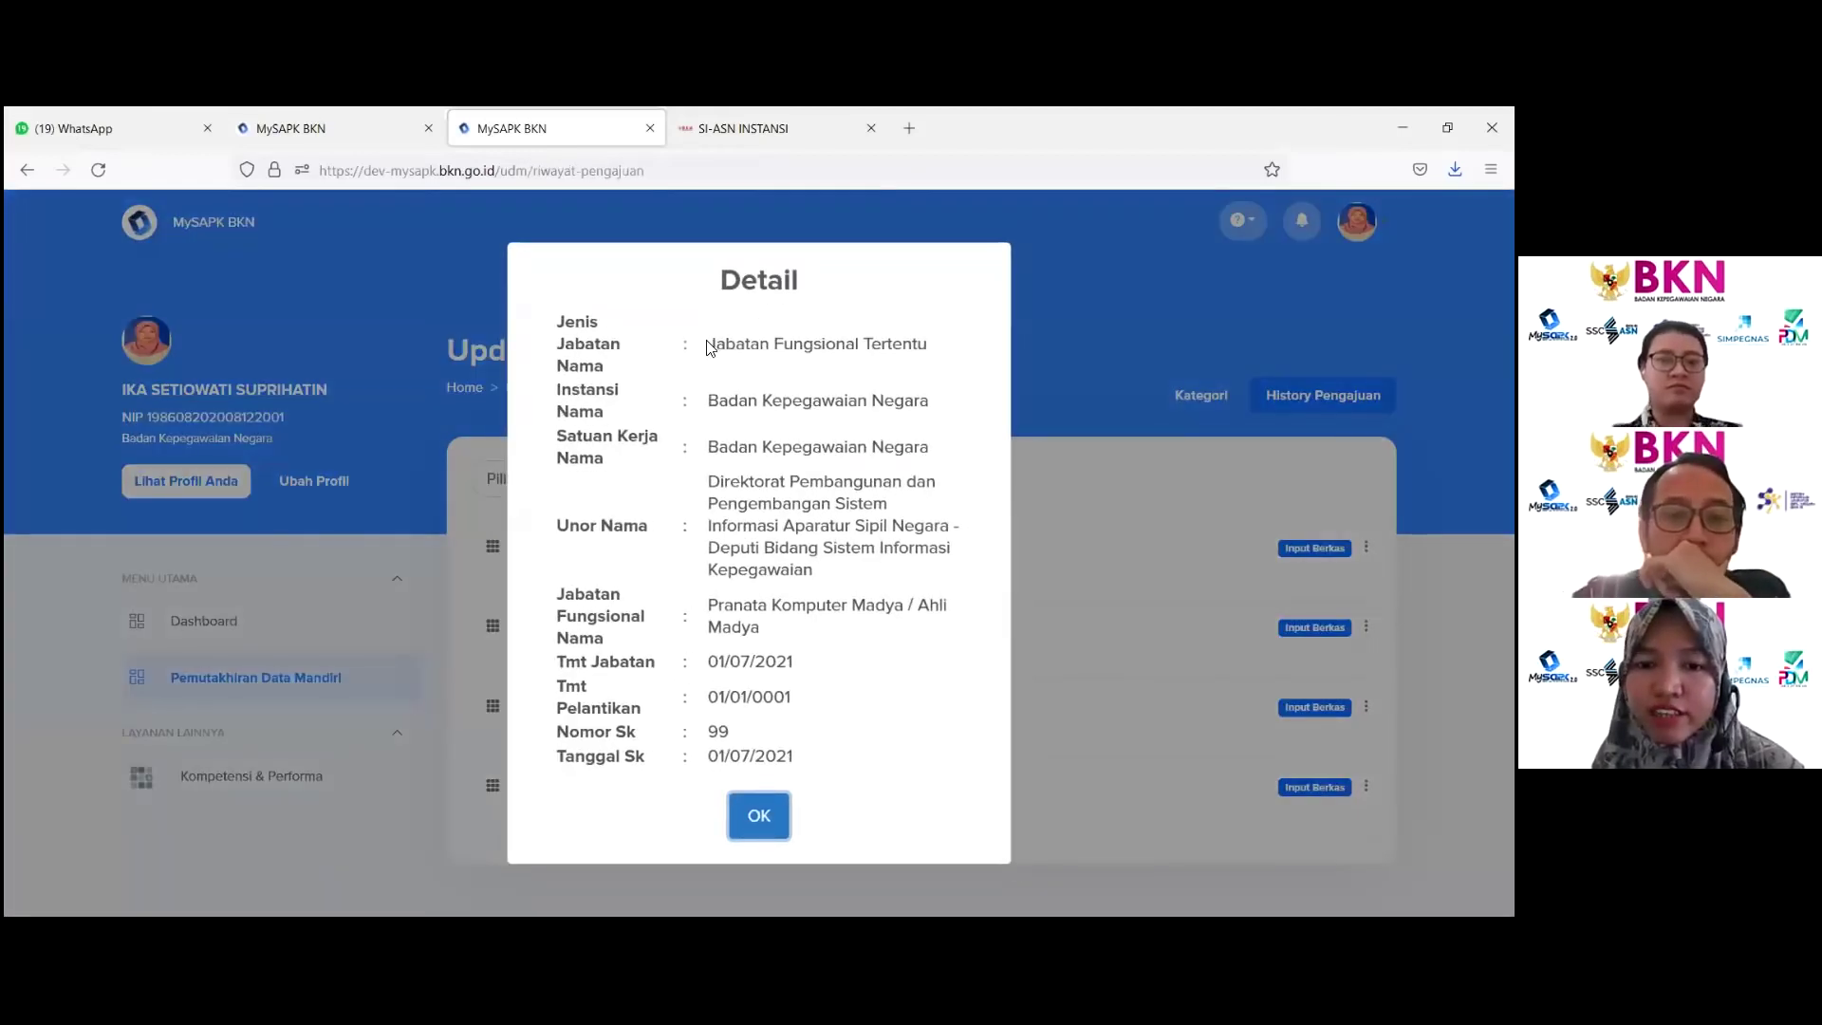
drag(707, 348, 953, 670)
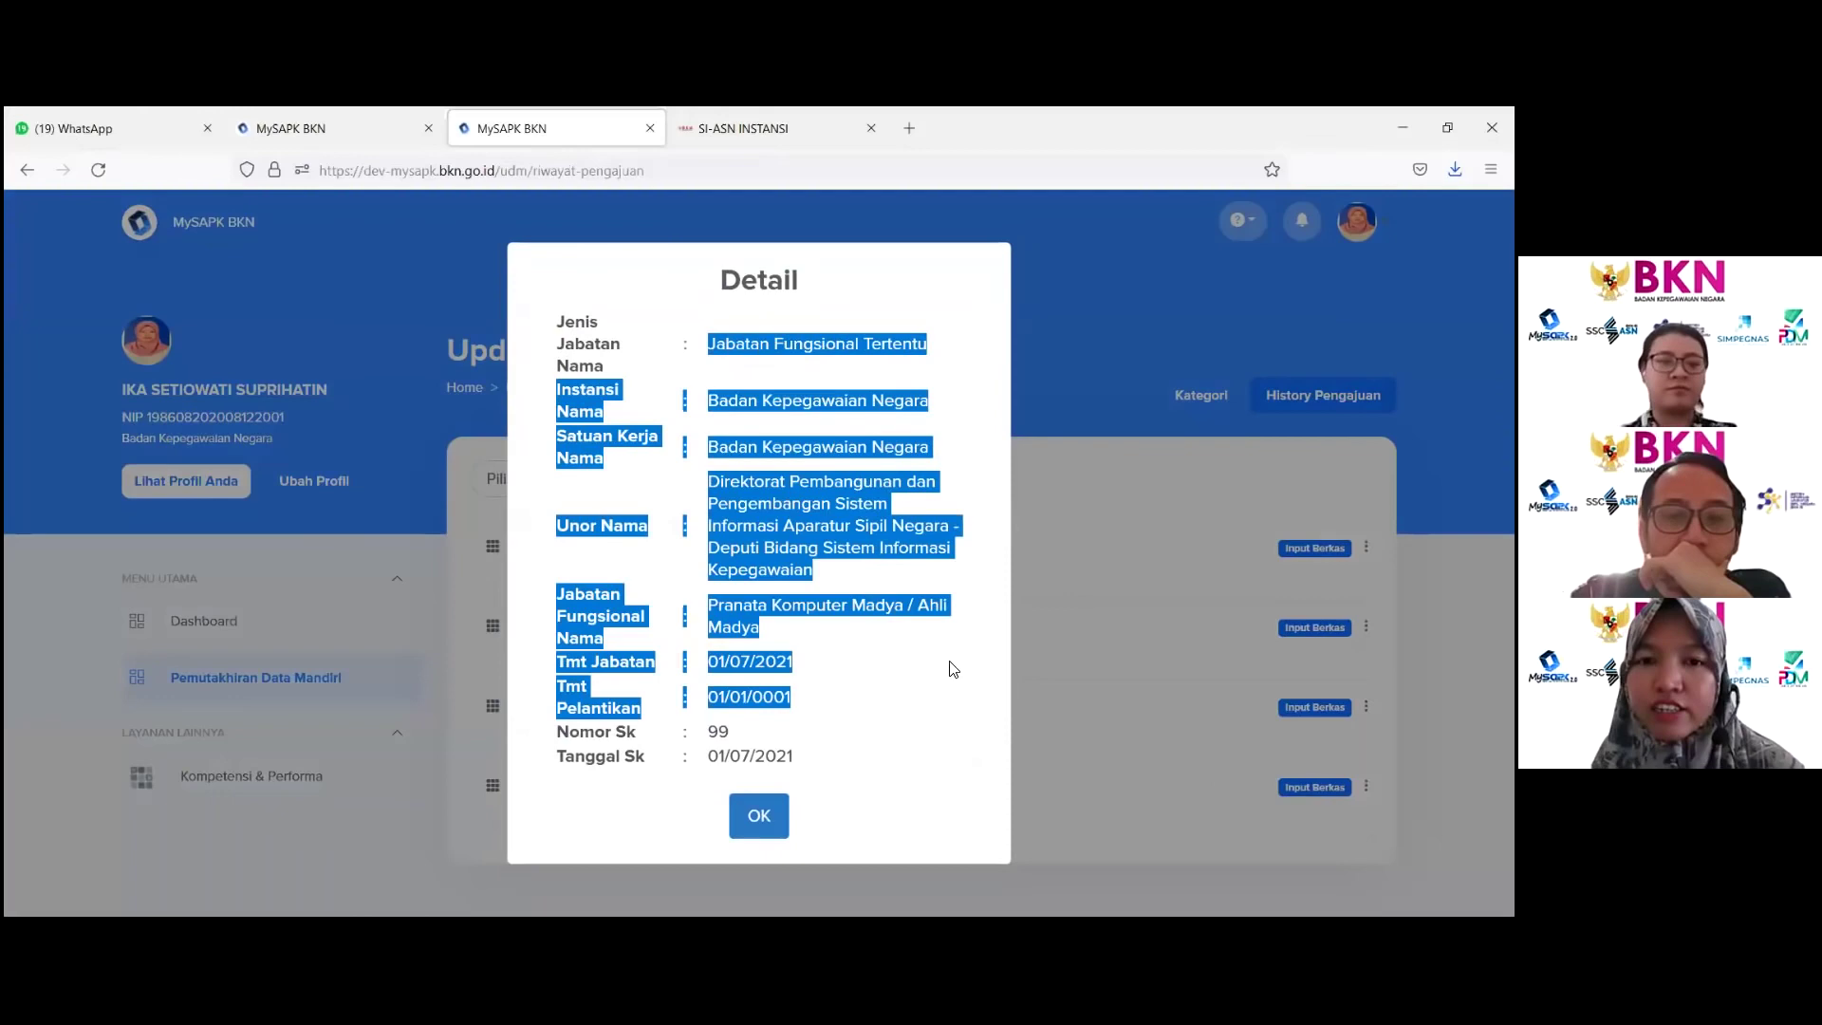
click(1051, 573)
click(552, 389)
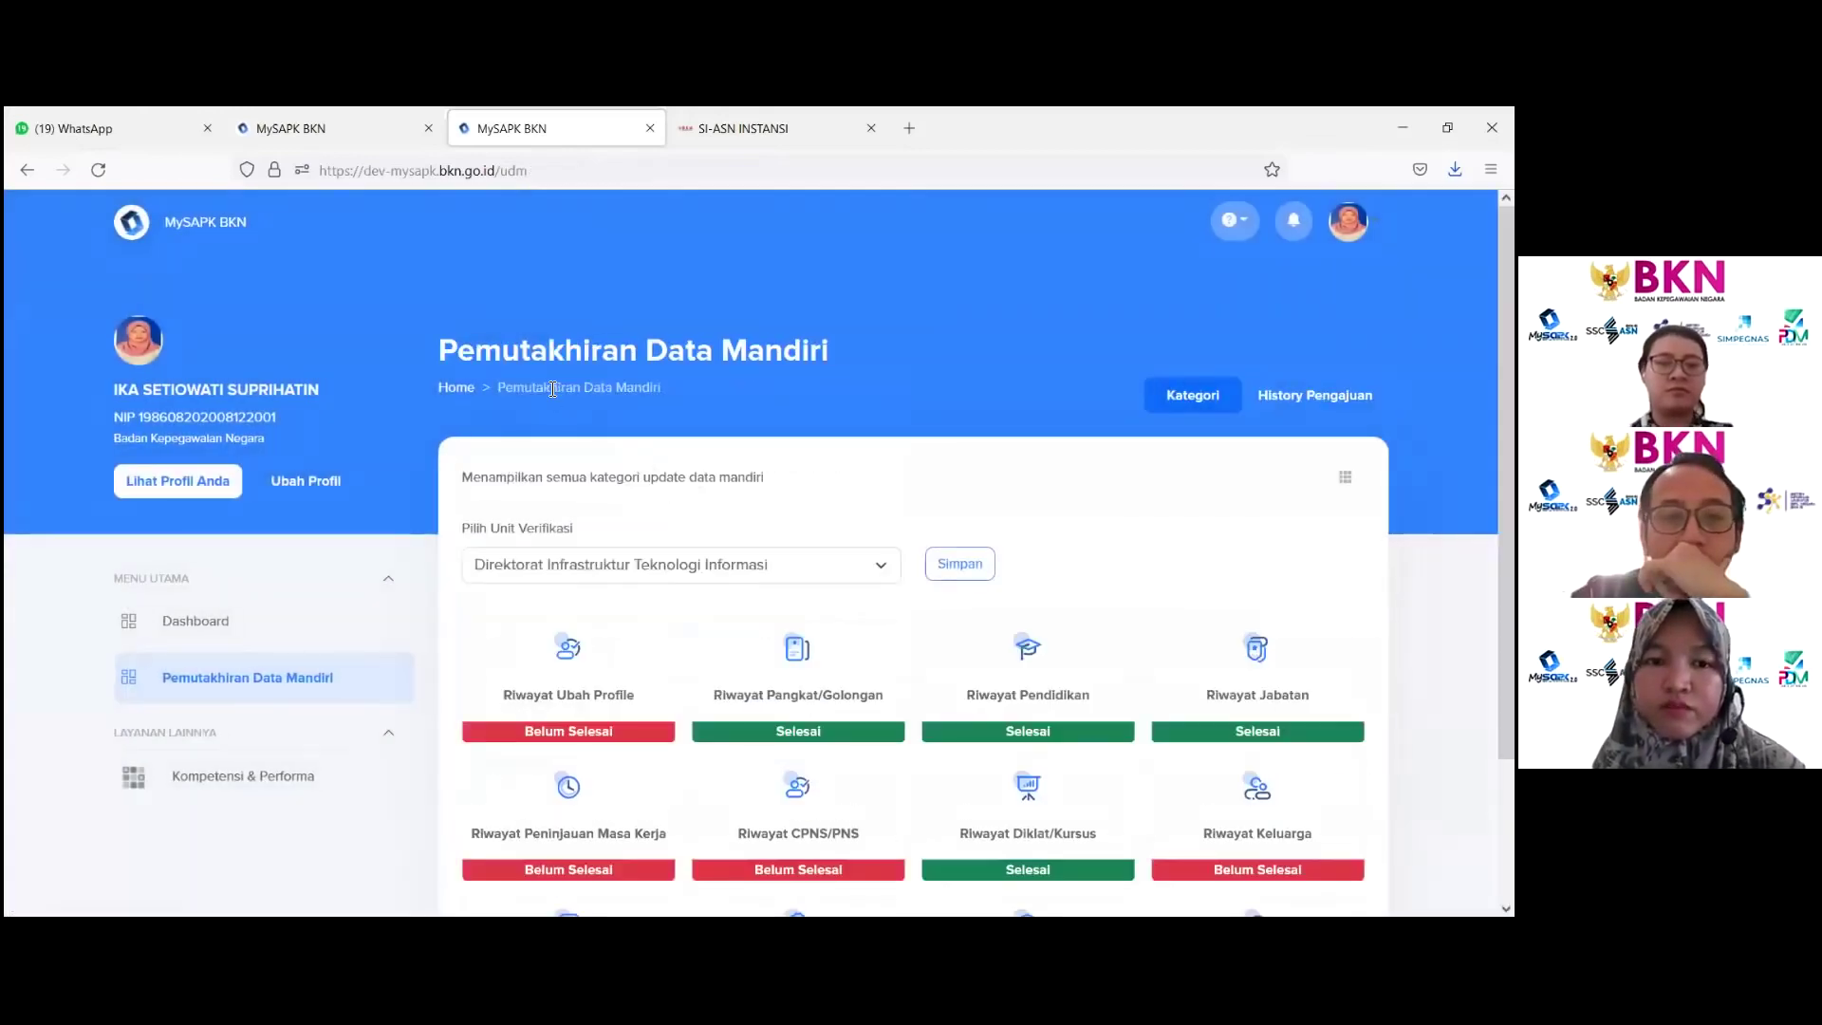
scroll(601, 607, down, 3)
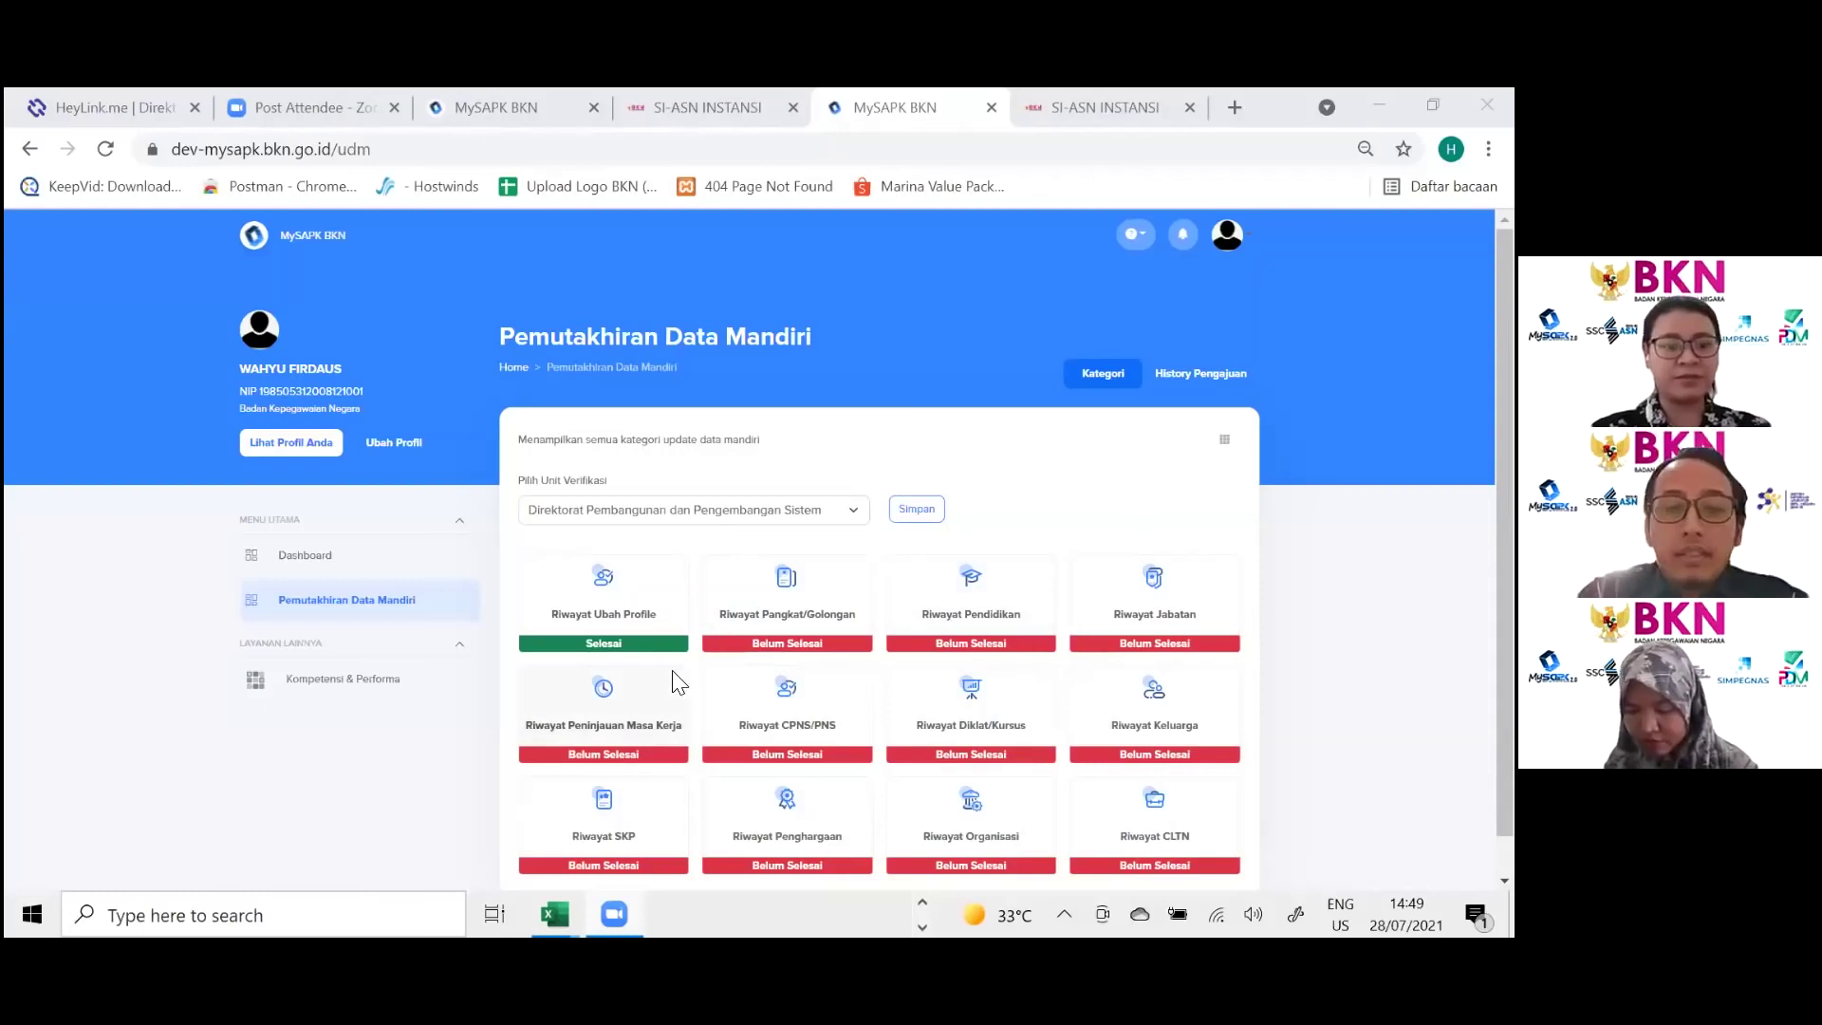
Step: Open Riwayat Peninjauan Masa Kerja and start editing the SDN SANGGI record via Ubah Data
click(656, 732)
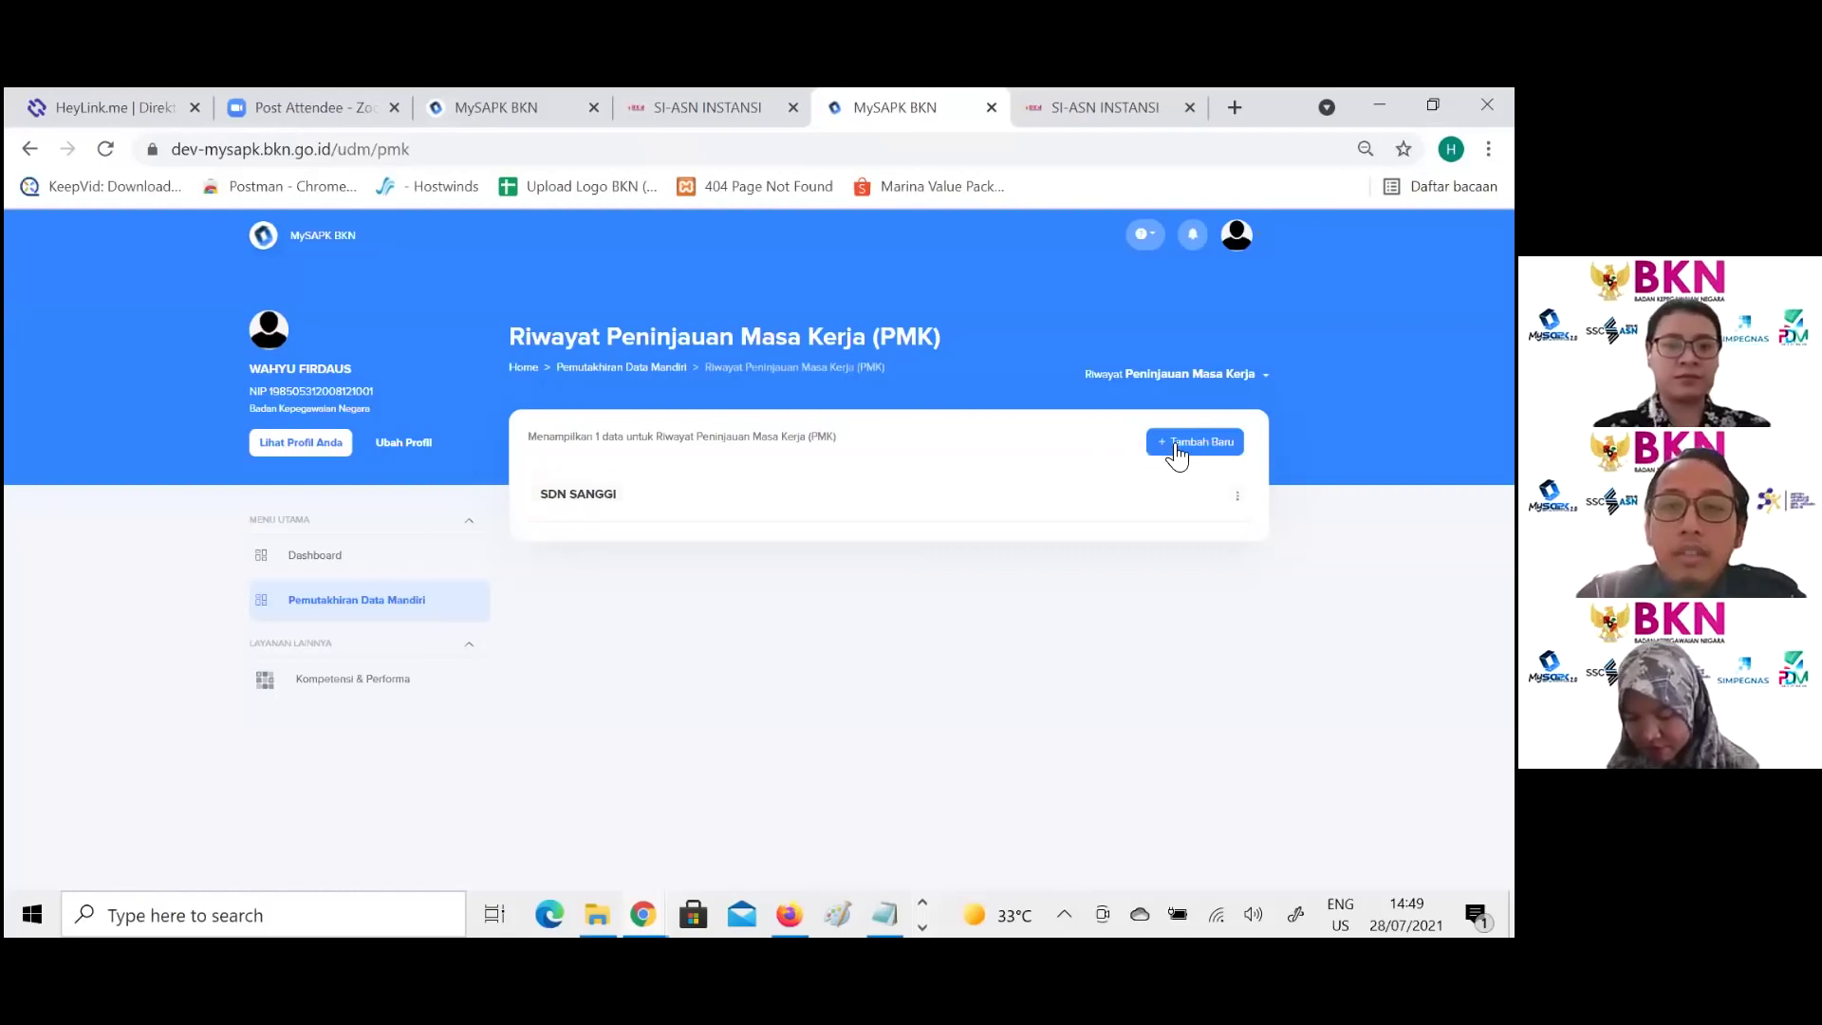
click(1237, 495)
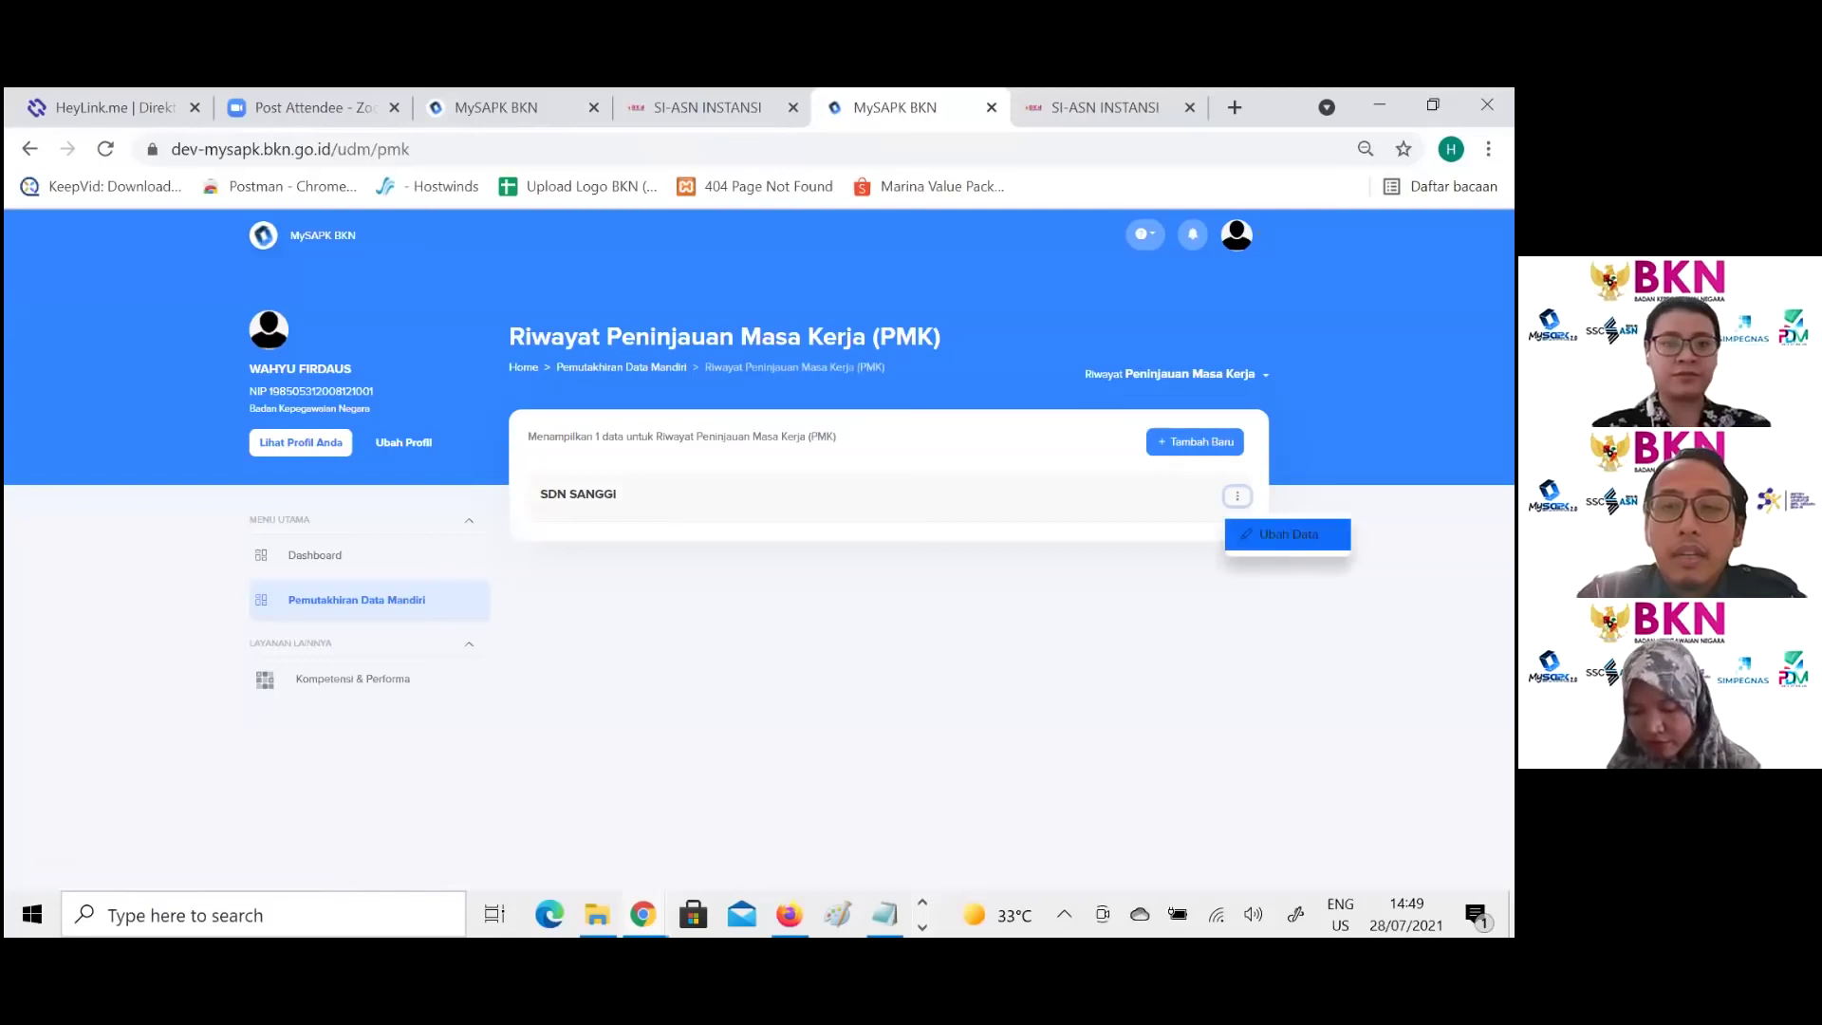
click(1288, 535)
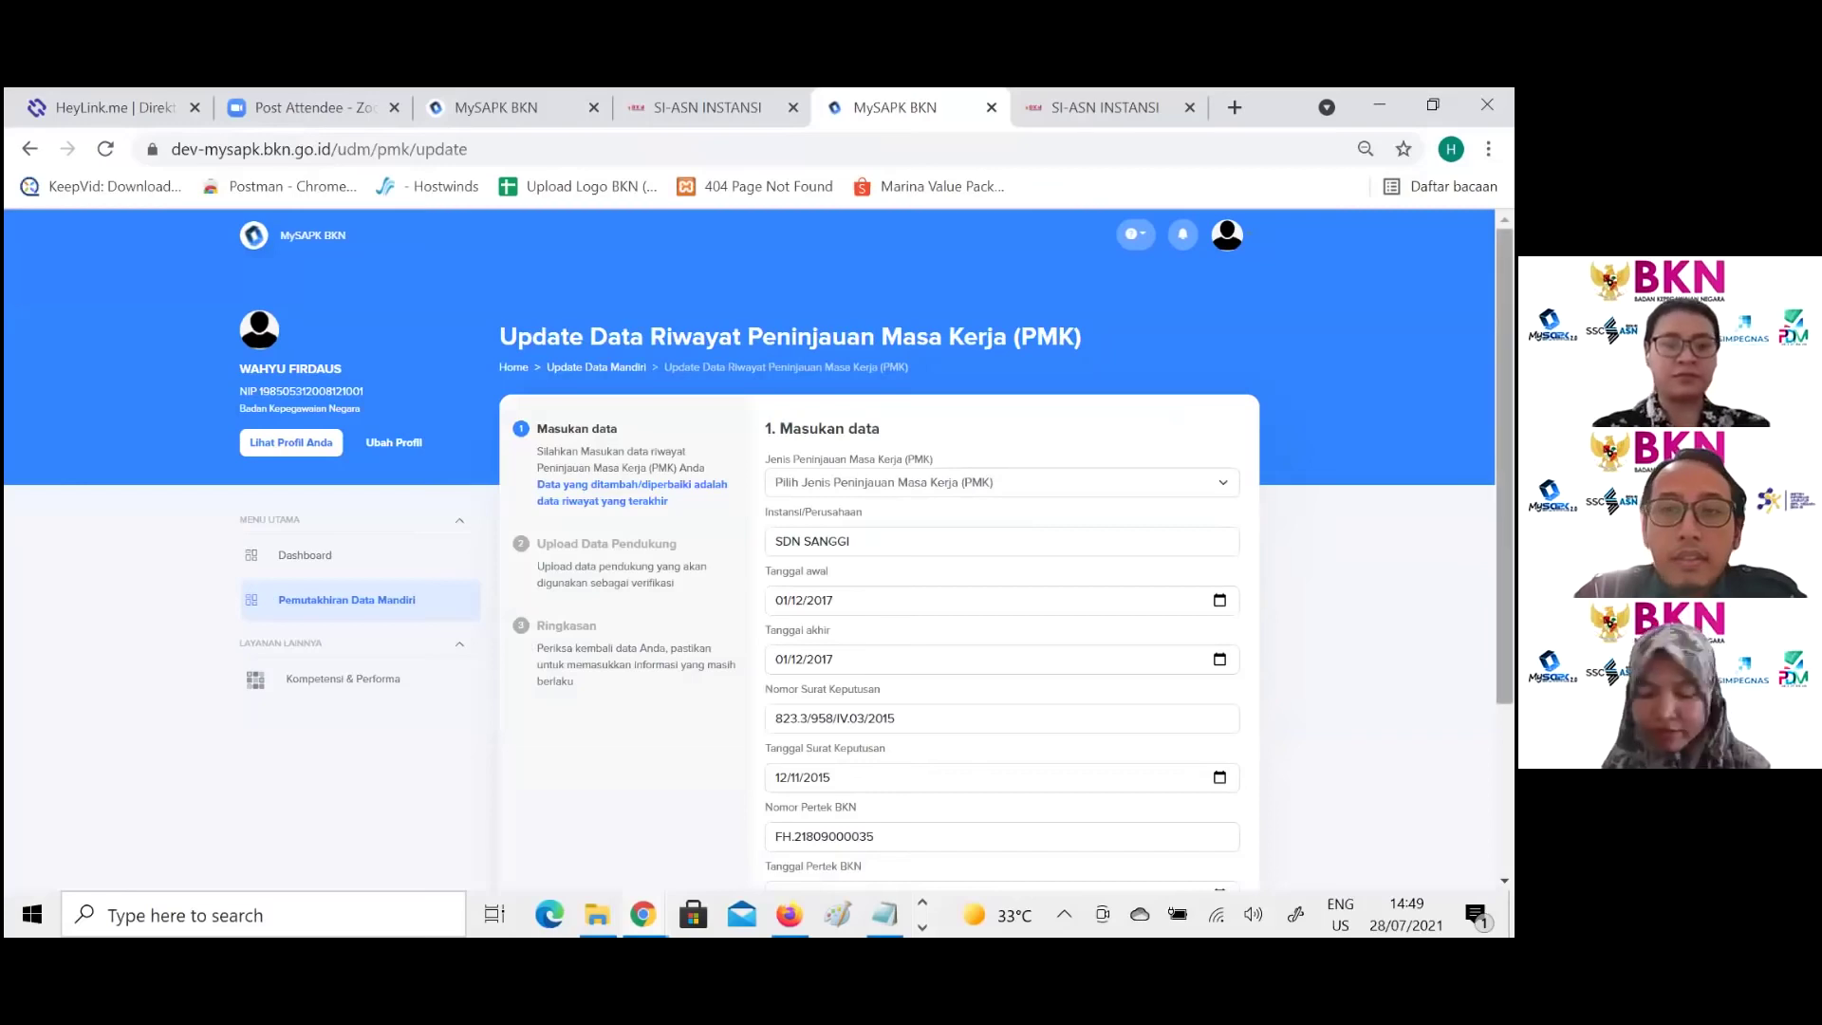
scroll(956, 350, down, 2)
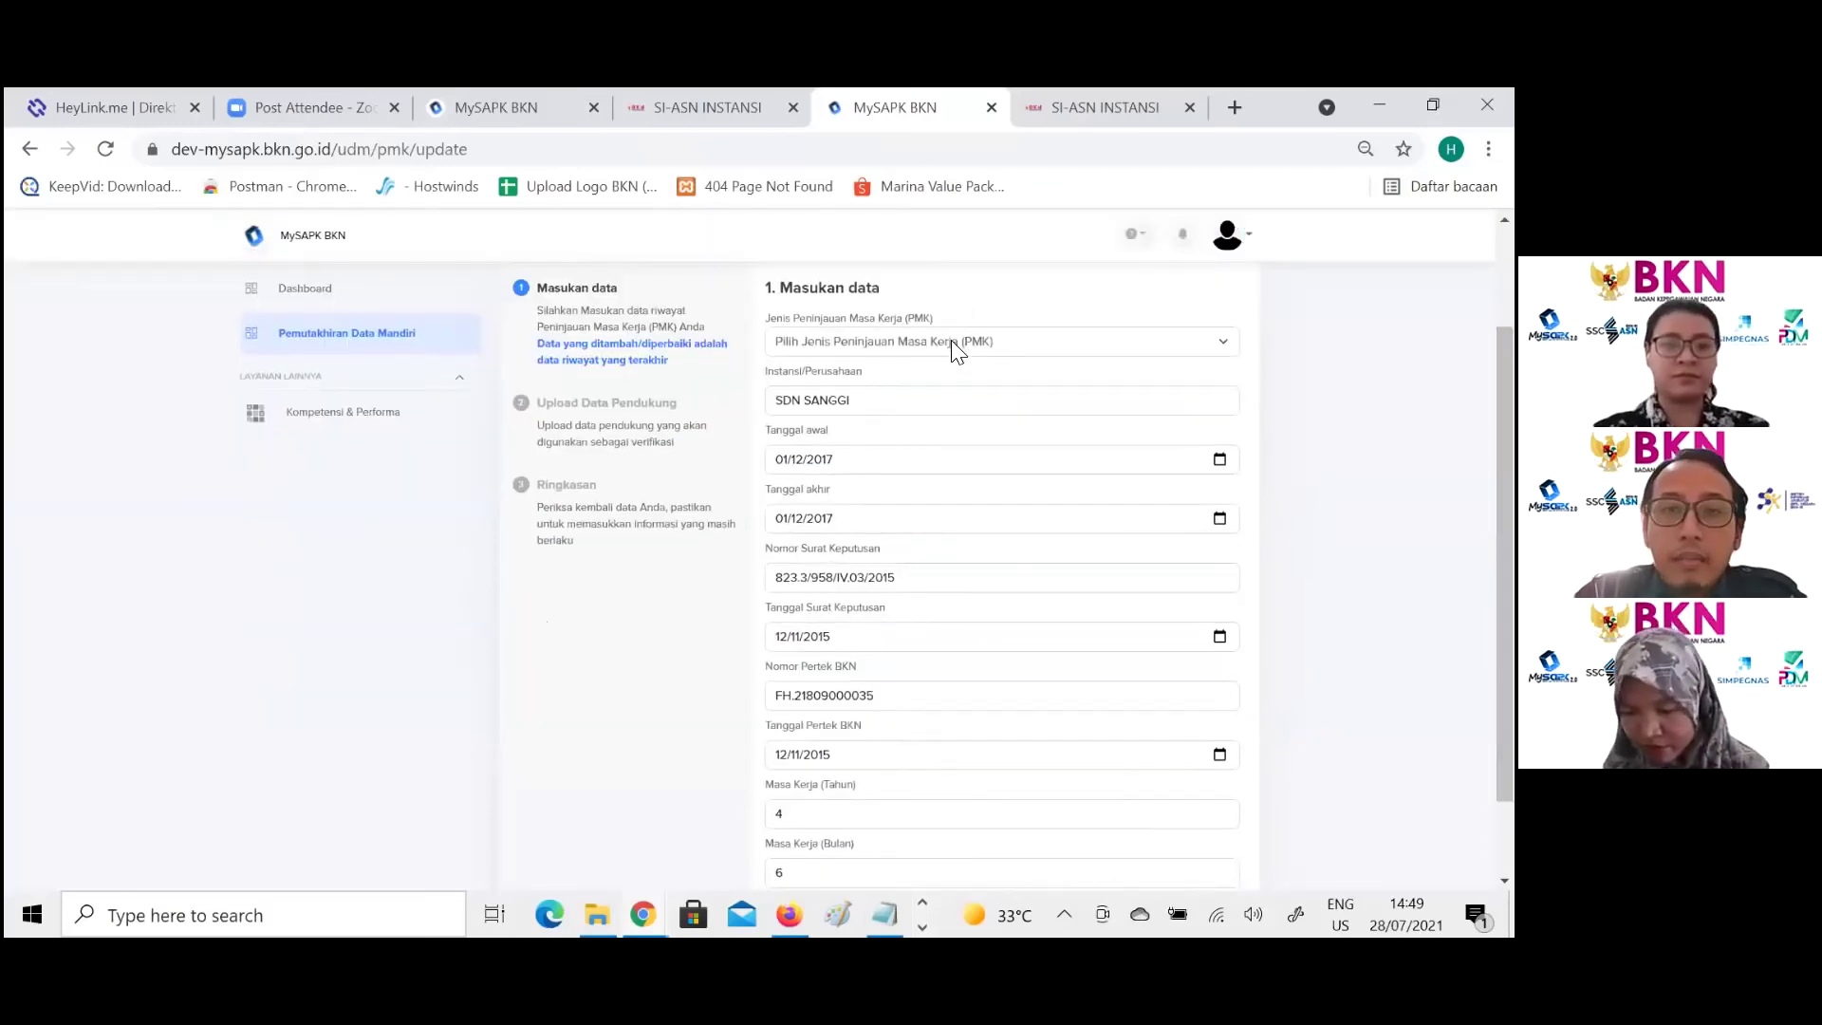
Step: Set Jenis Peninjauan Masa Kerja to Negeri and continue to the upload step
click(959, 347)
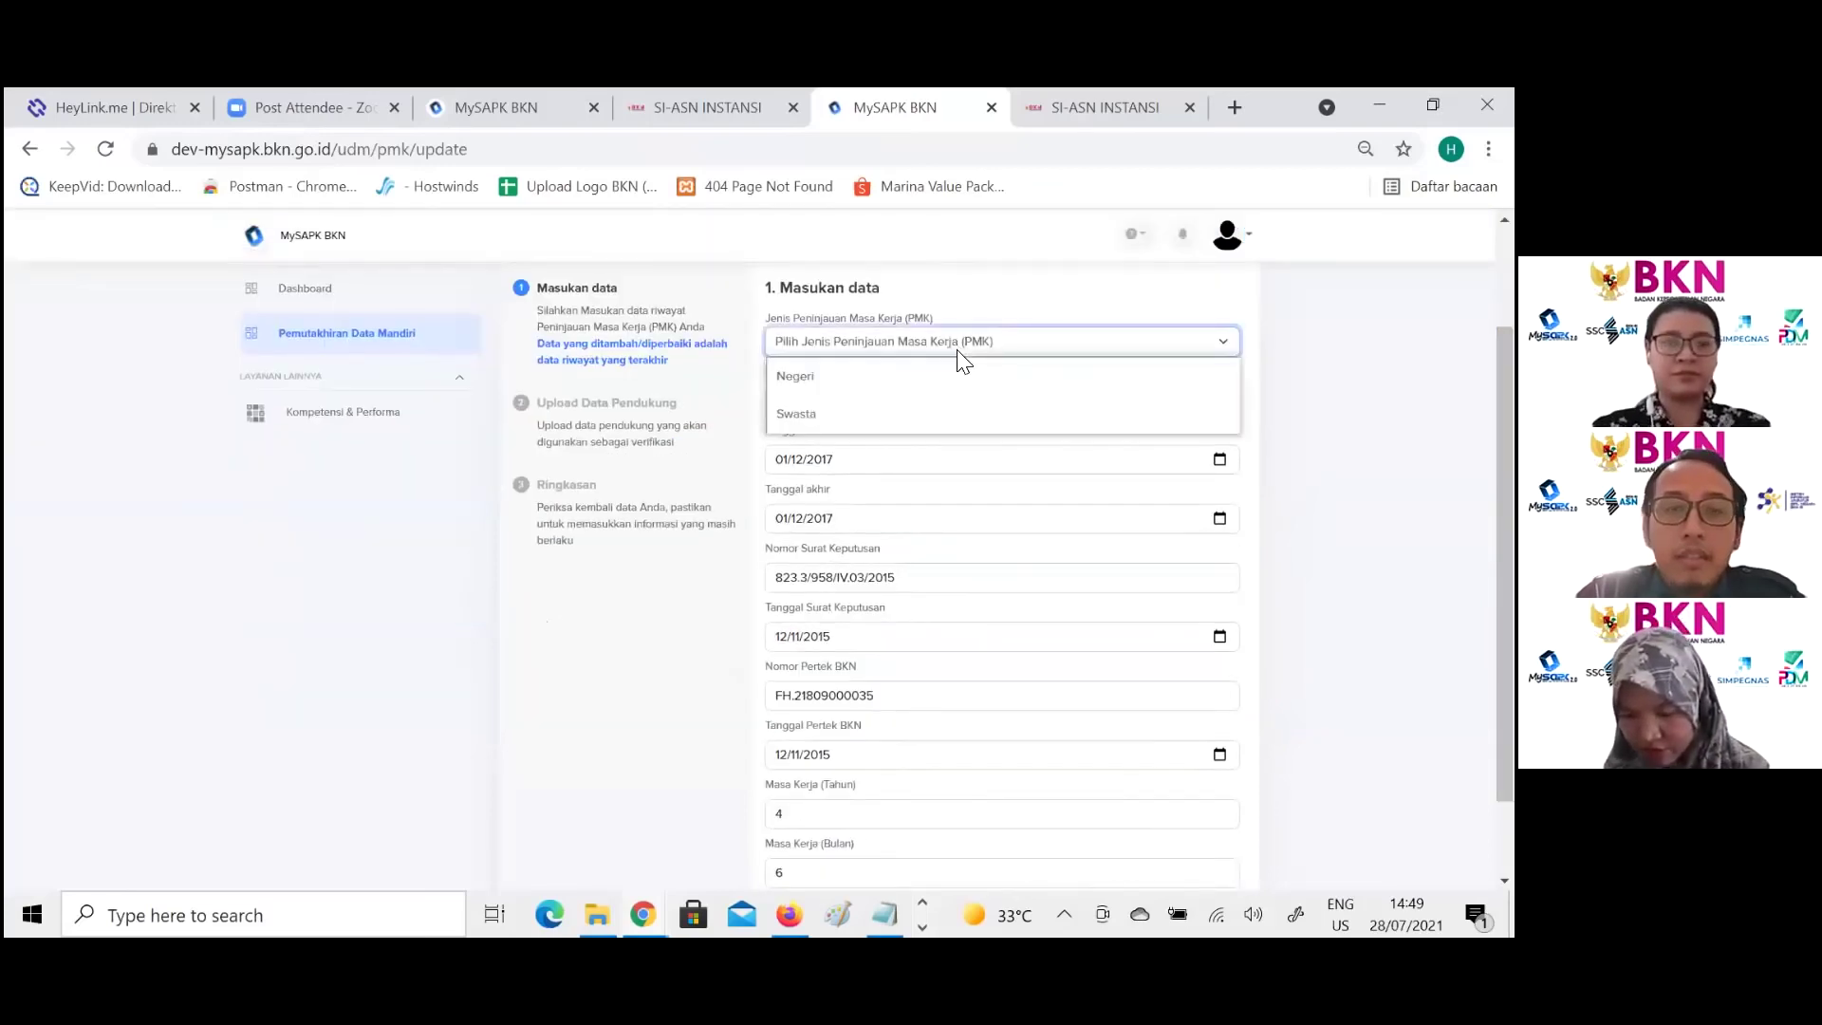
click(889, 413)
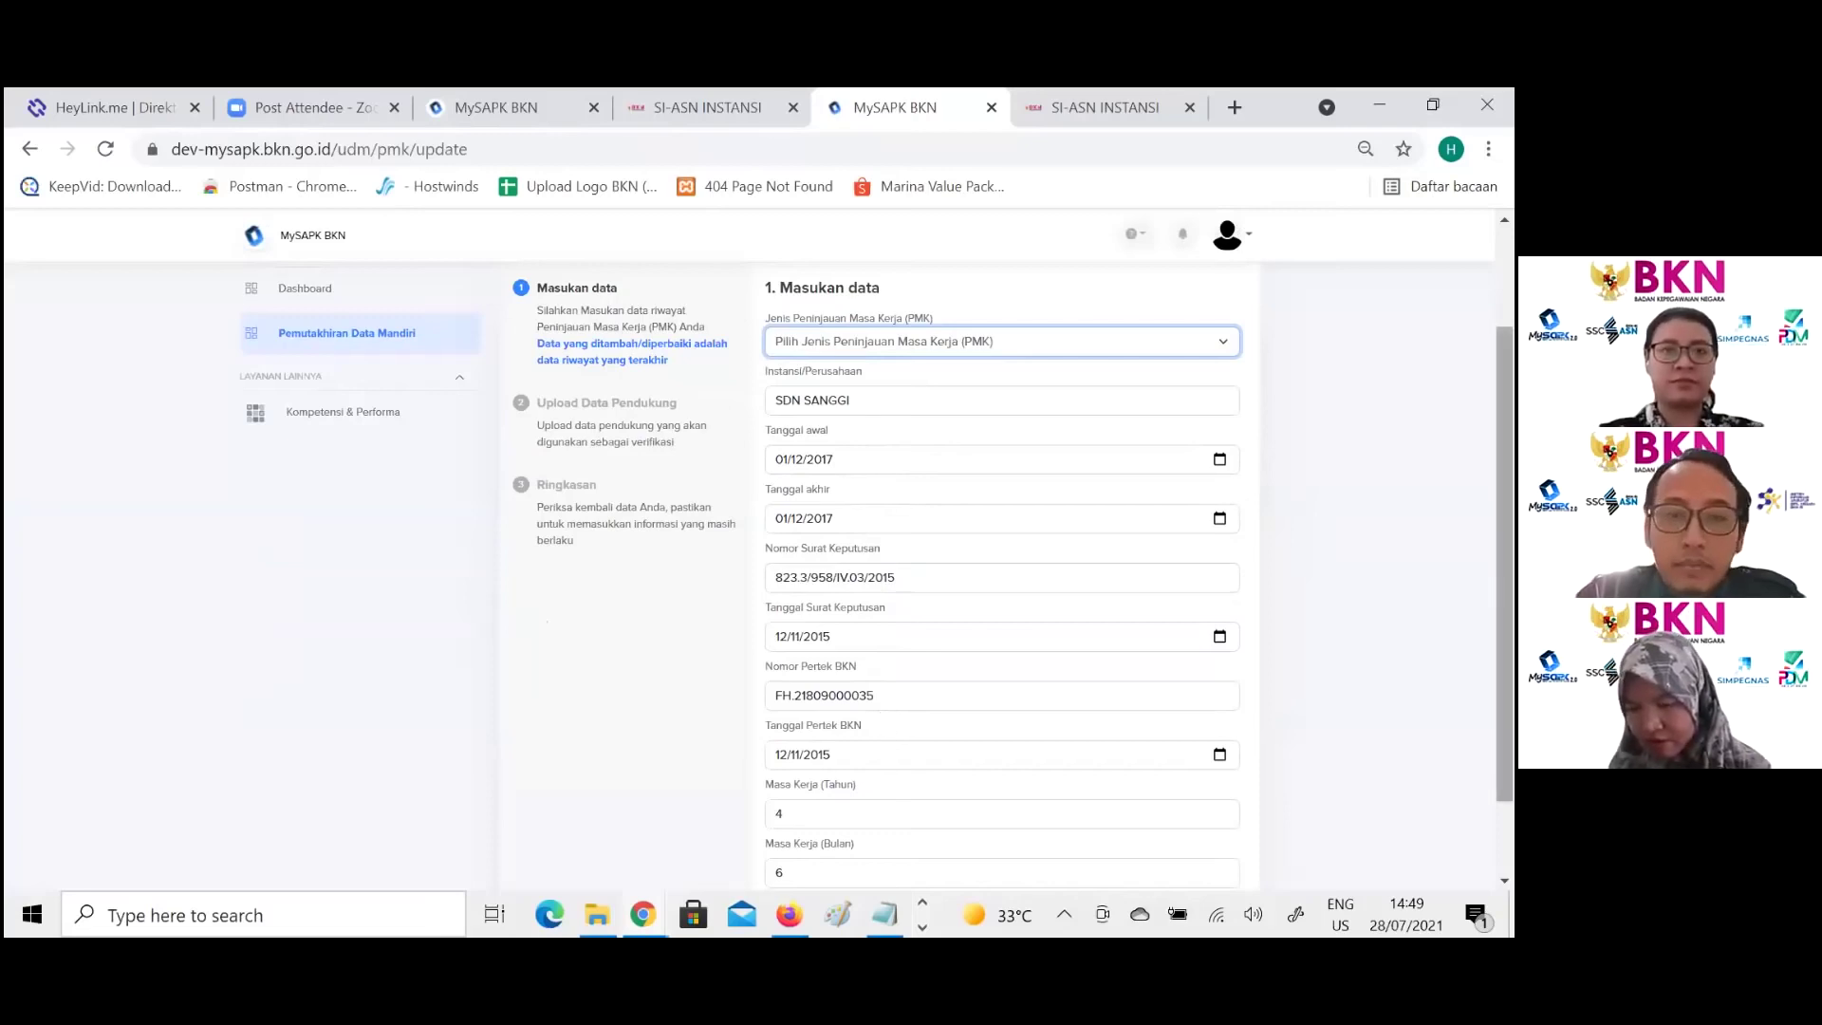
scroll(1001, 569, down, 1)
scroll(1001, 570, up, 1)
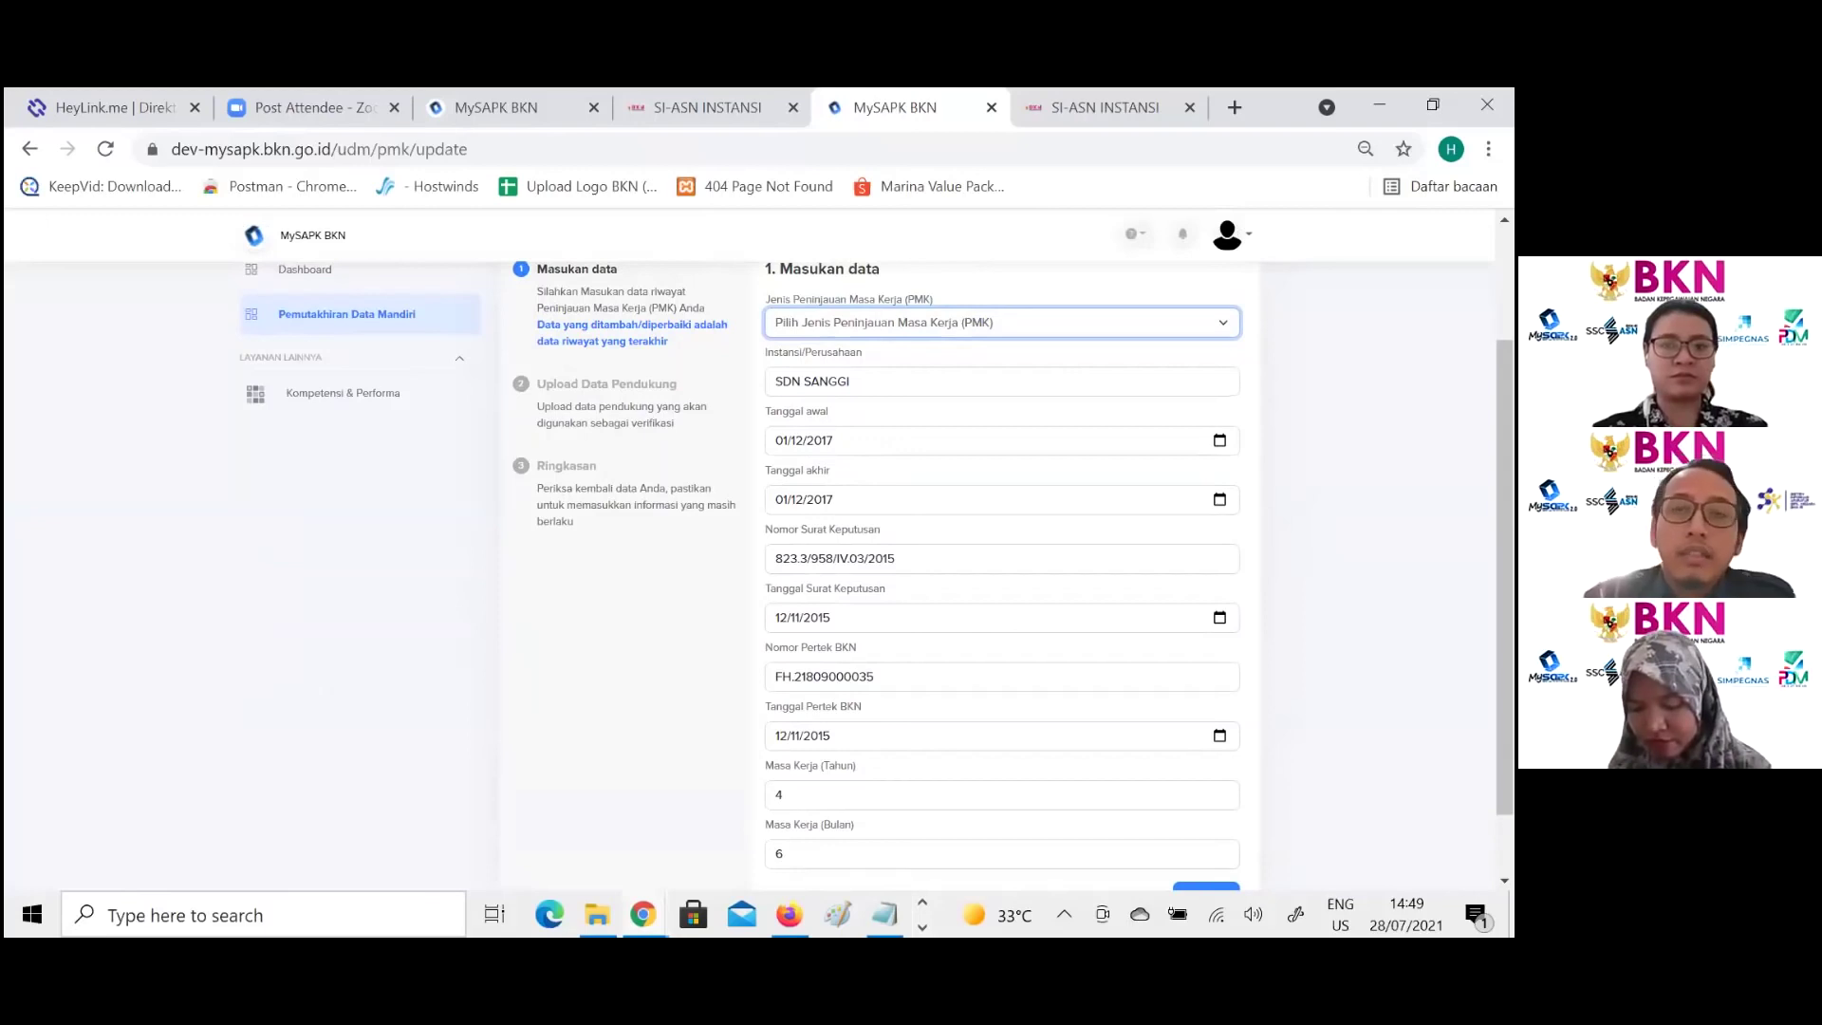
scroll(1211, 831, down, 1)
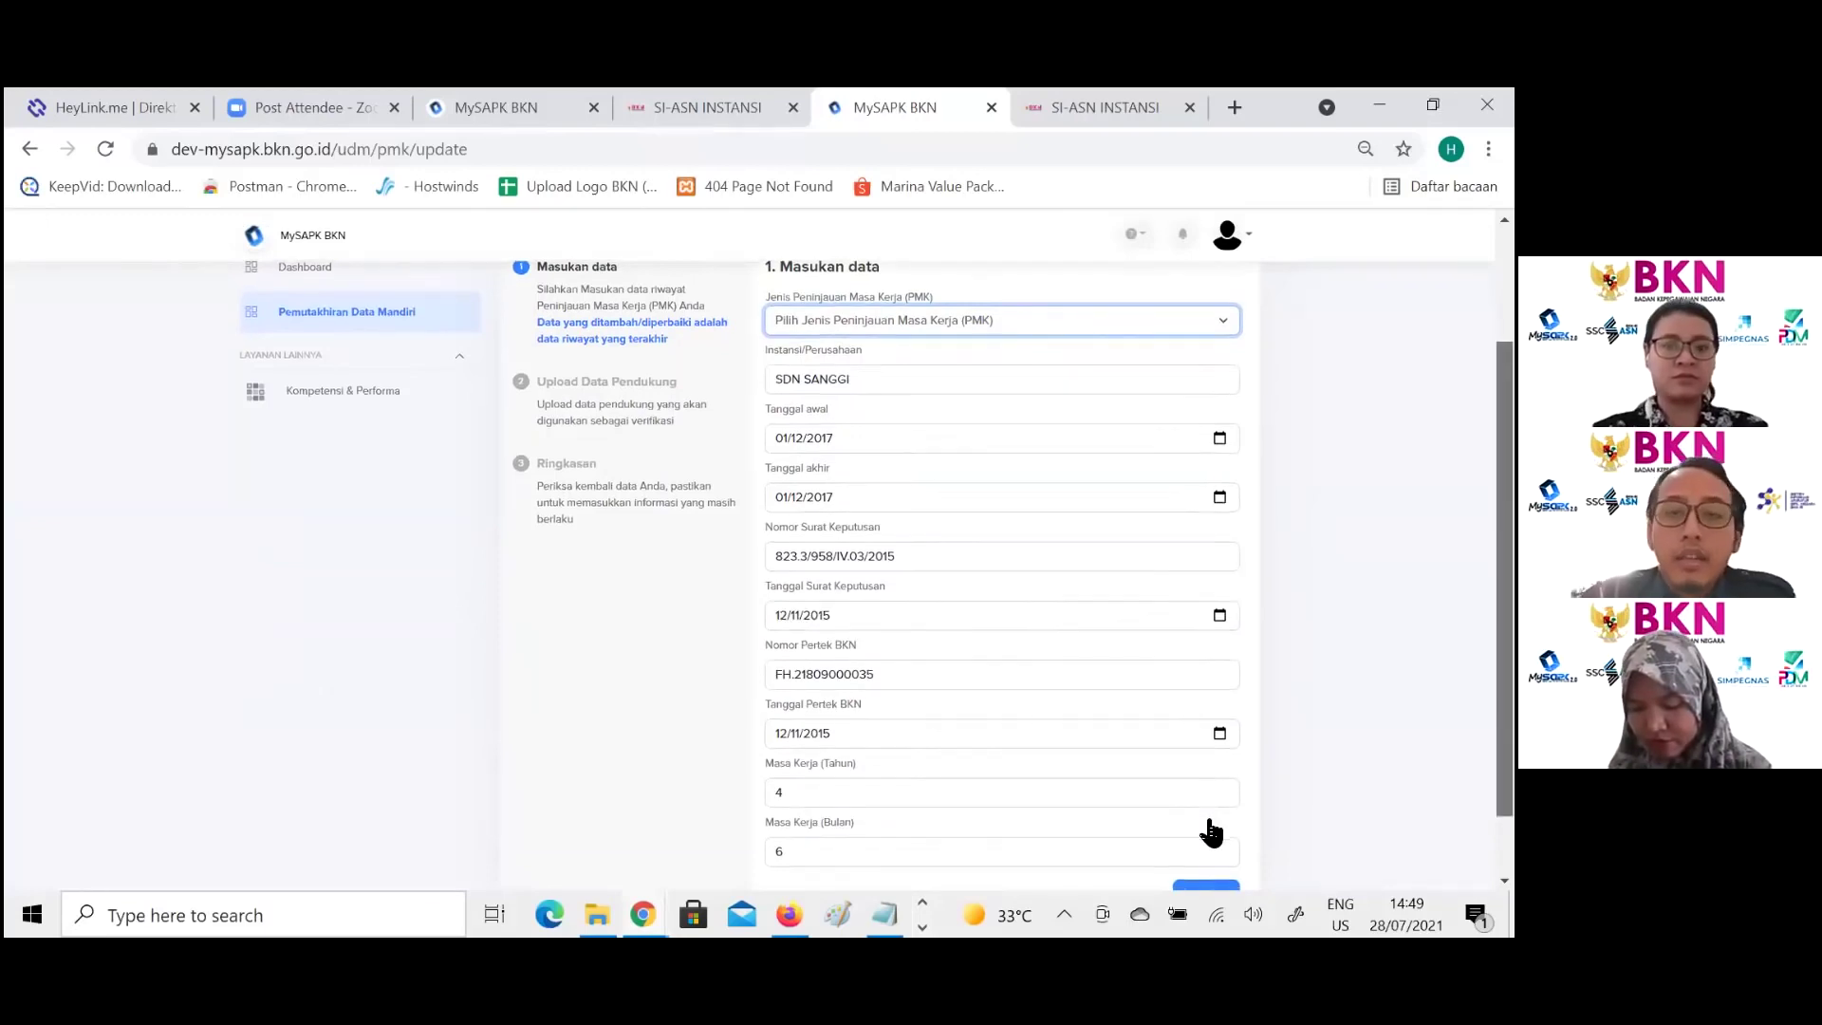
click(1209, 828)
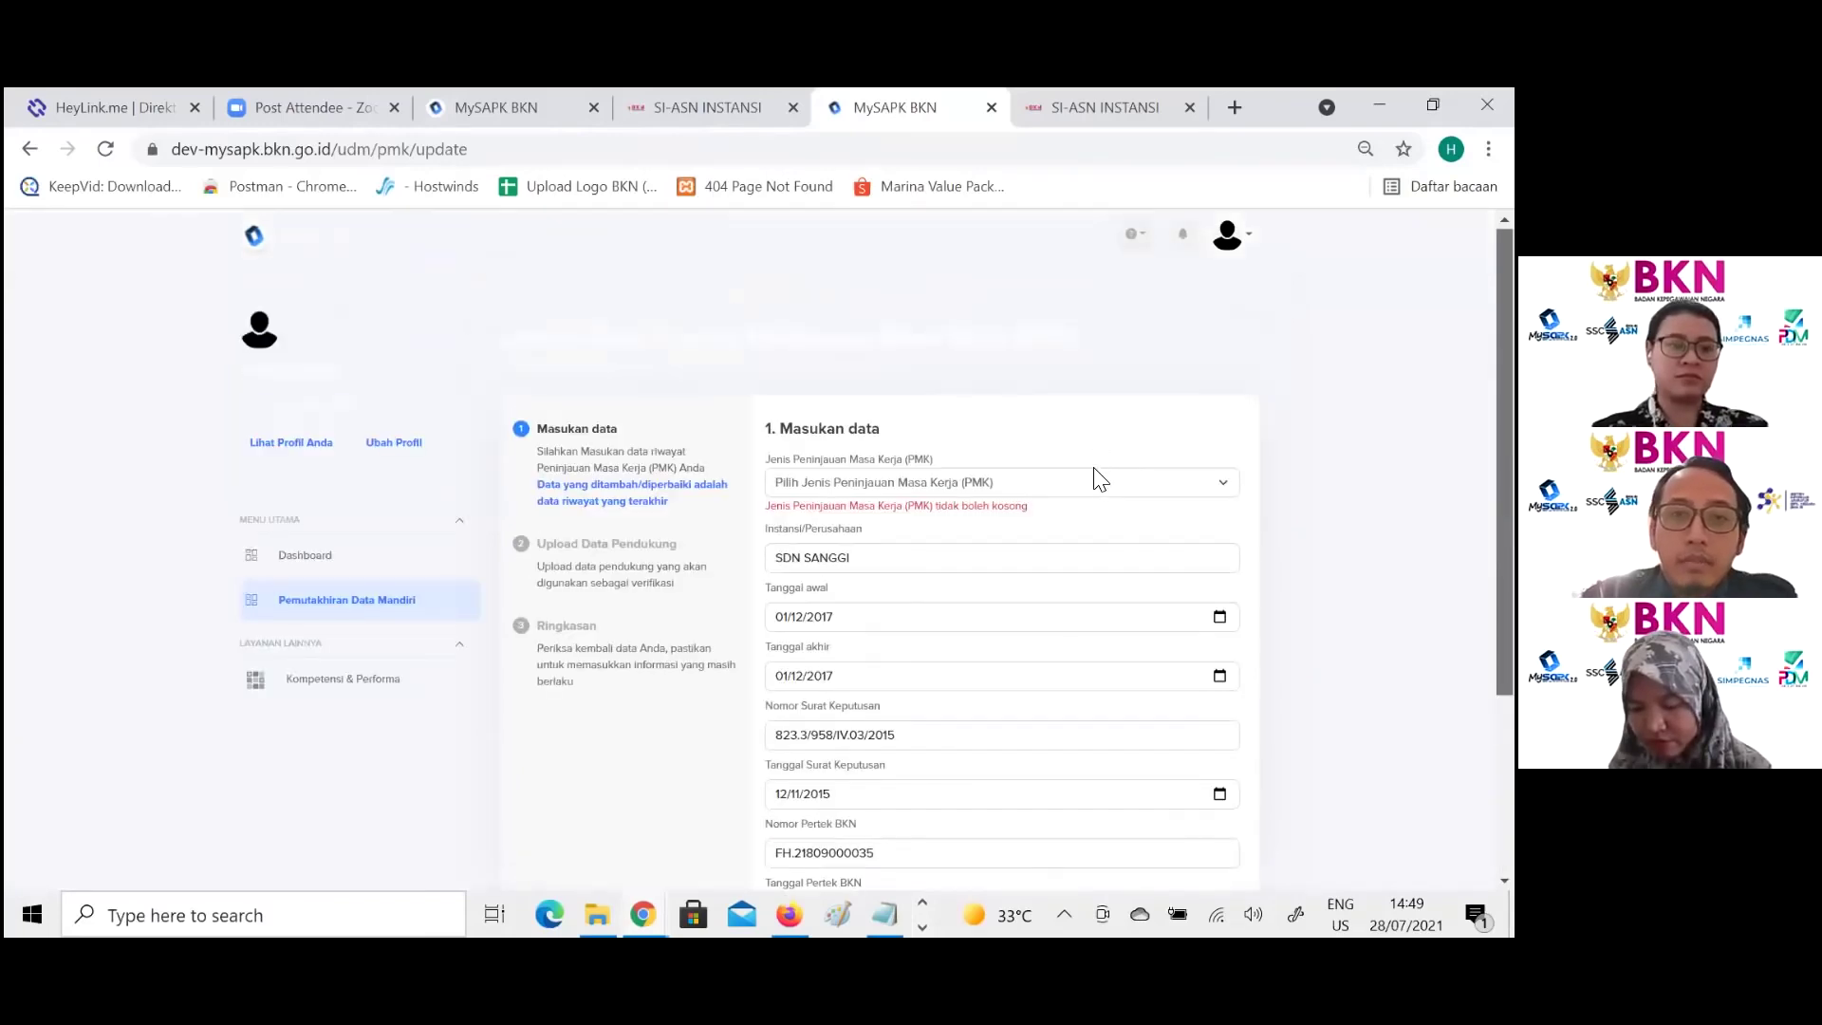
click(1078, 484)
click(1072, 529)
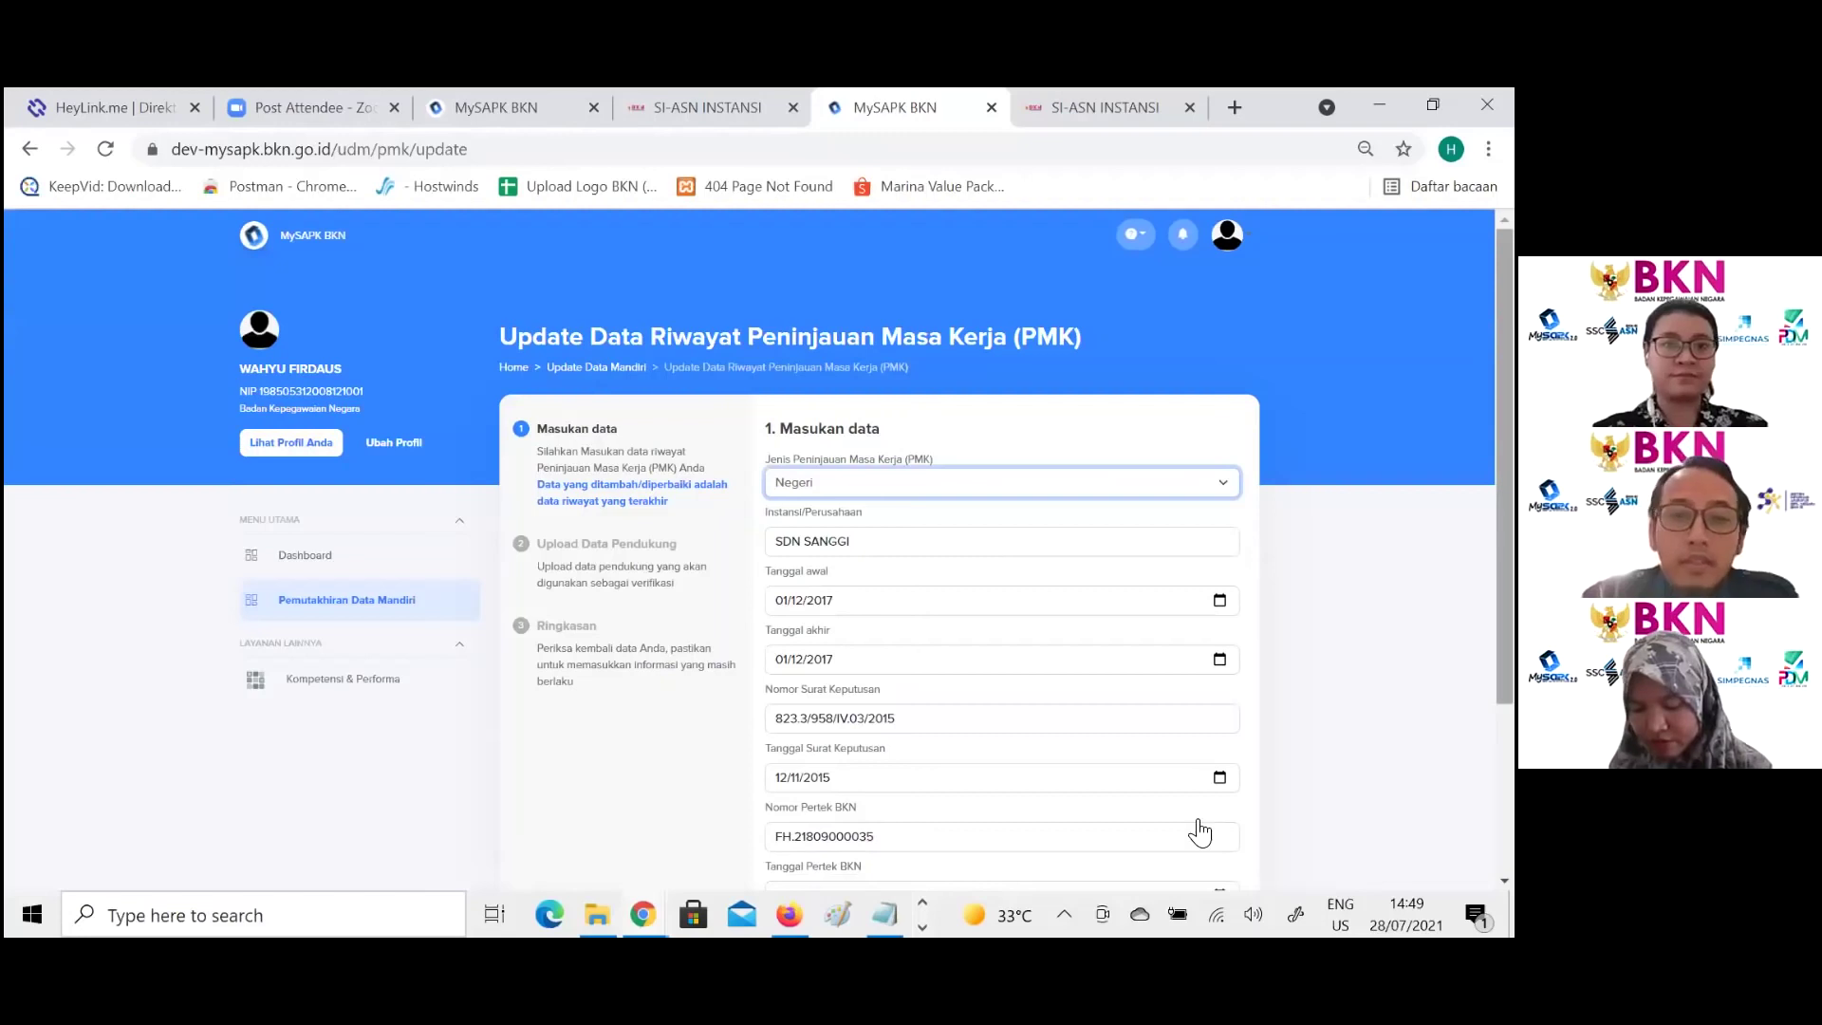
scroll(1081, 738, down, 3)
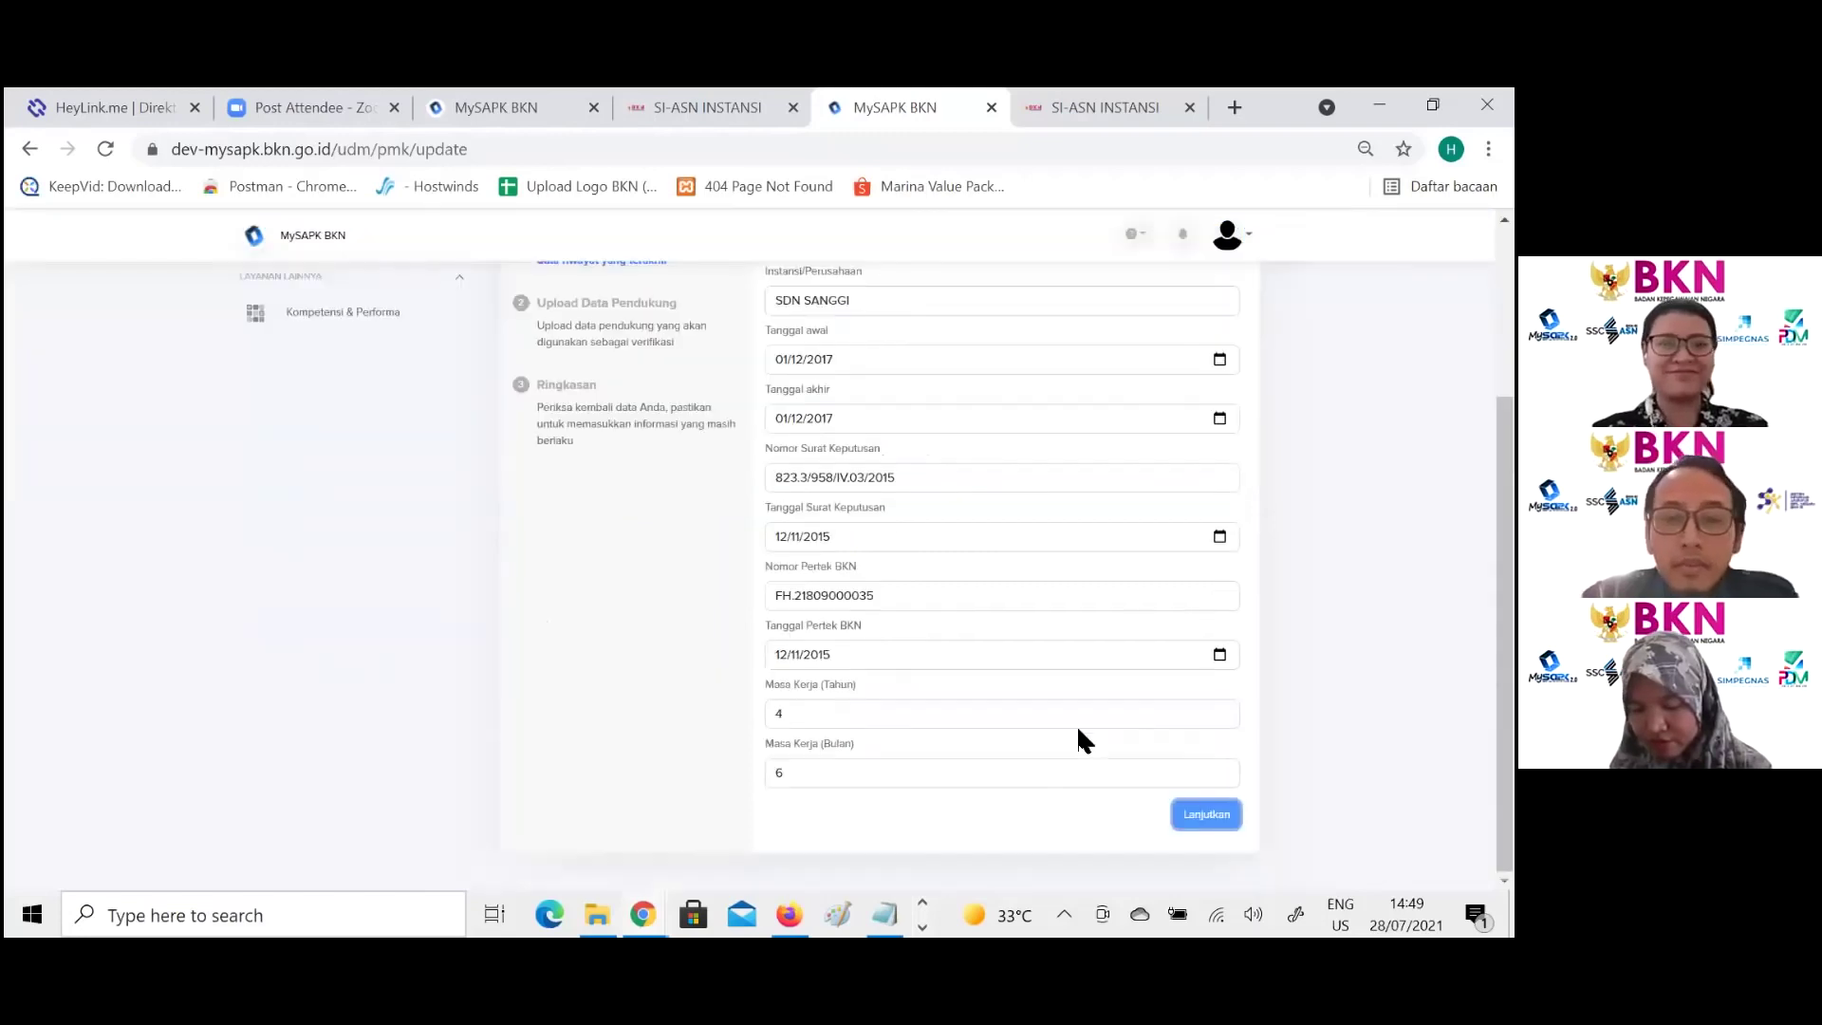
scroll(1002, 569, up, 1)
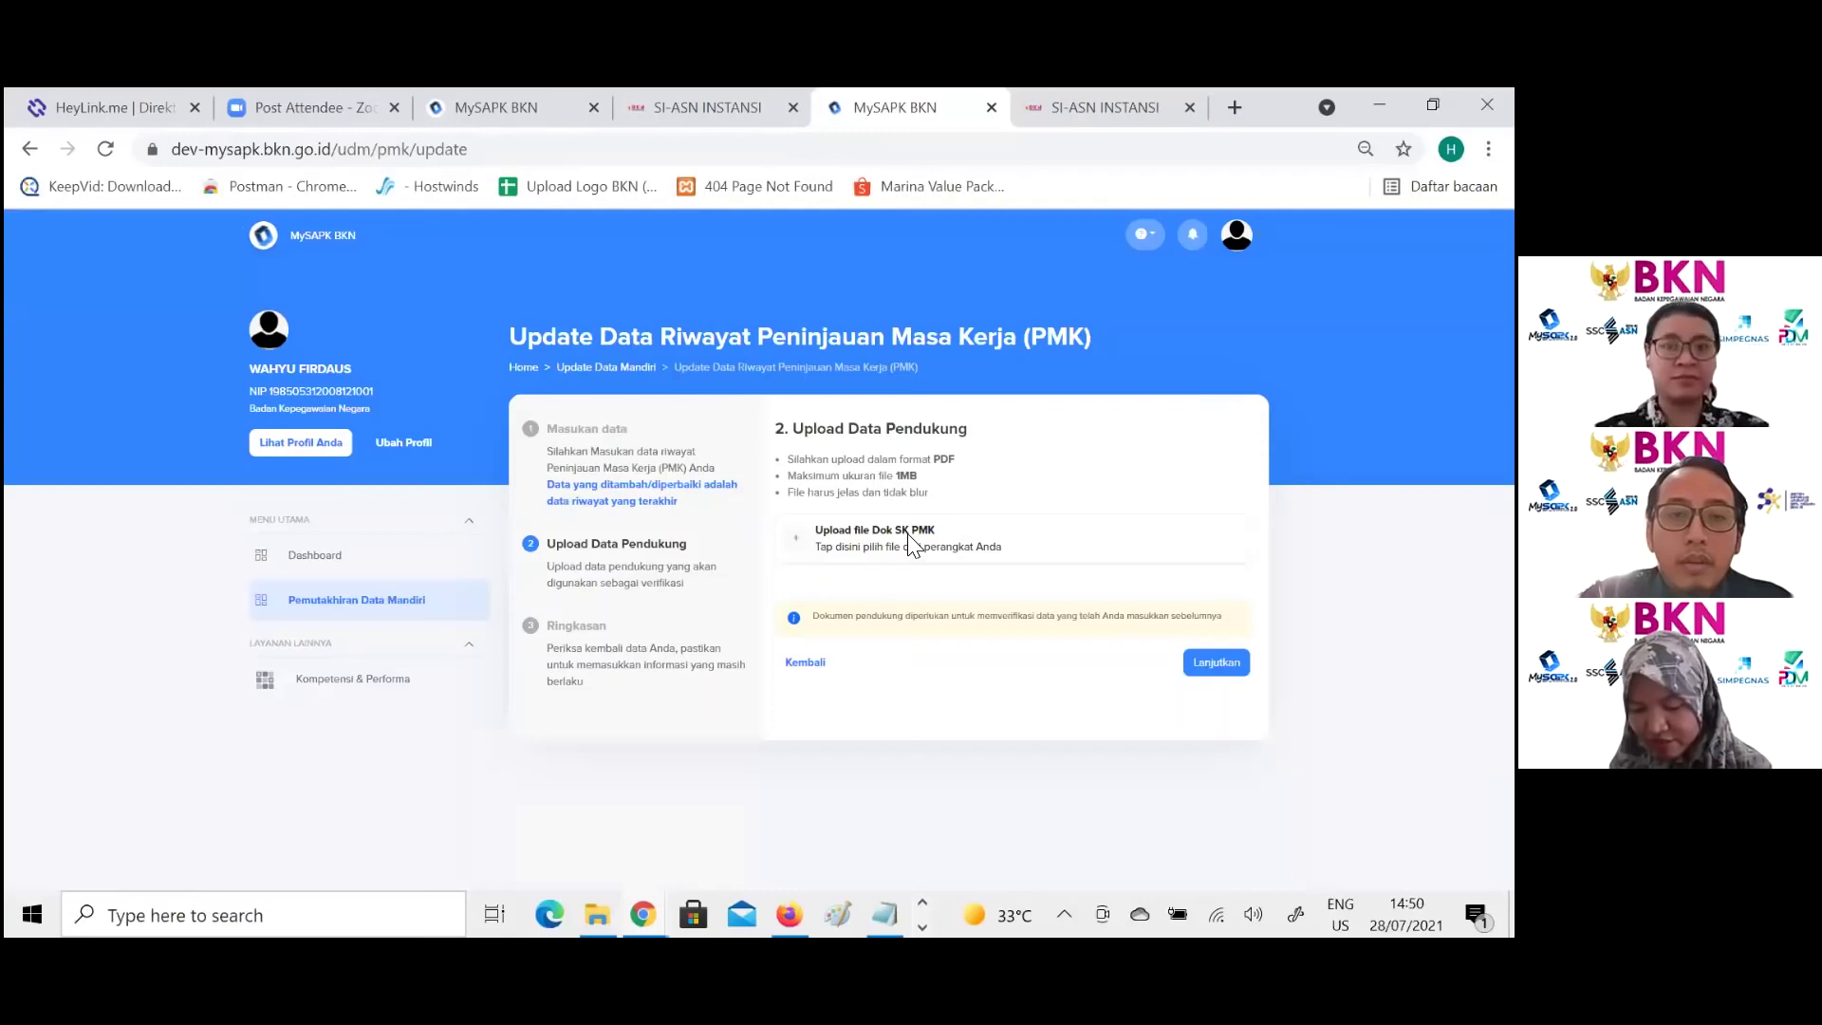
Step: Attach Dok SK PMK.pdf as the SK PMK supporting document and check the Wi-Fi status
click(908, 534)
double_click(377, 432)
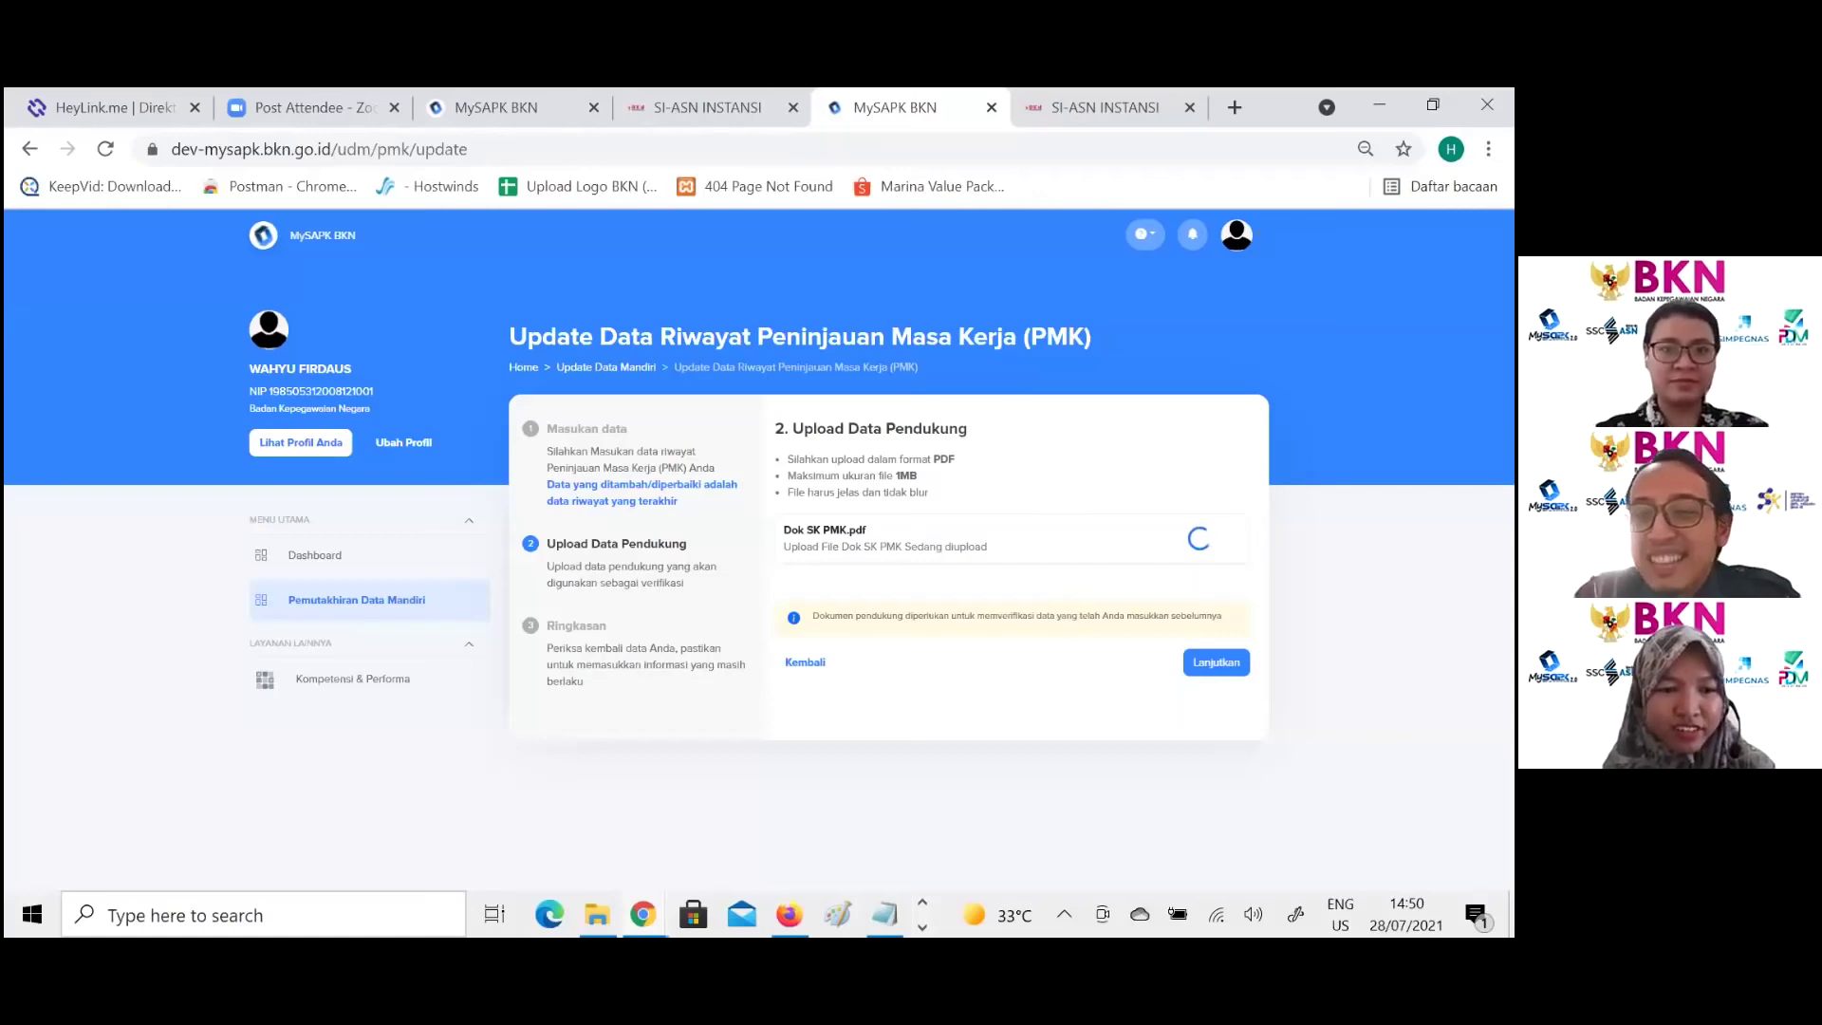
click(1216, 914)
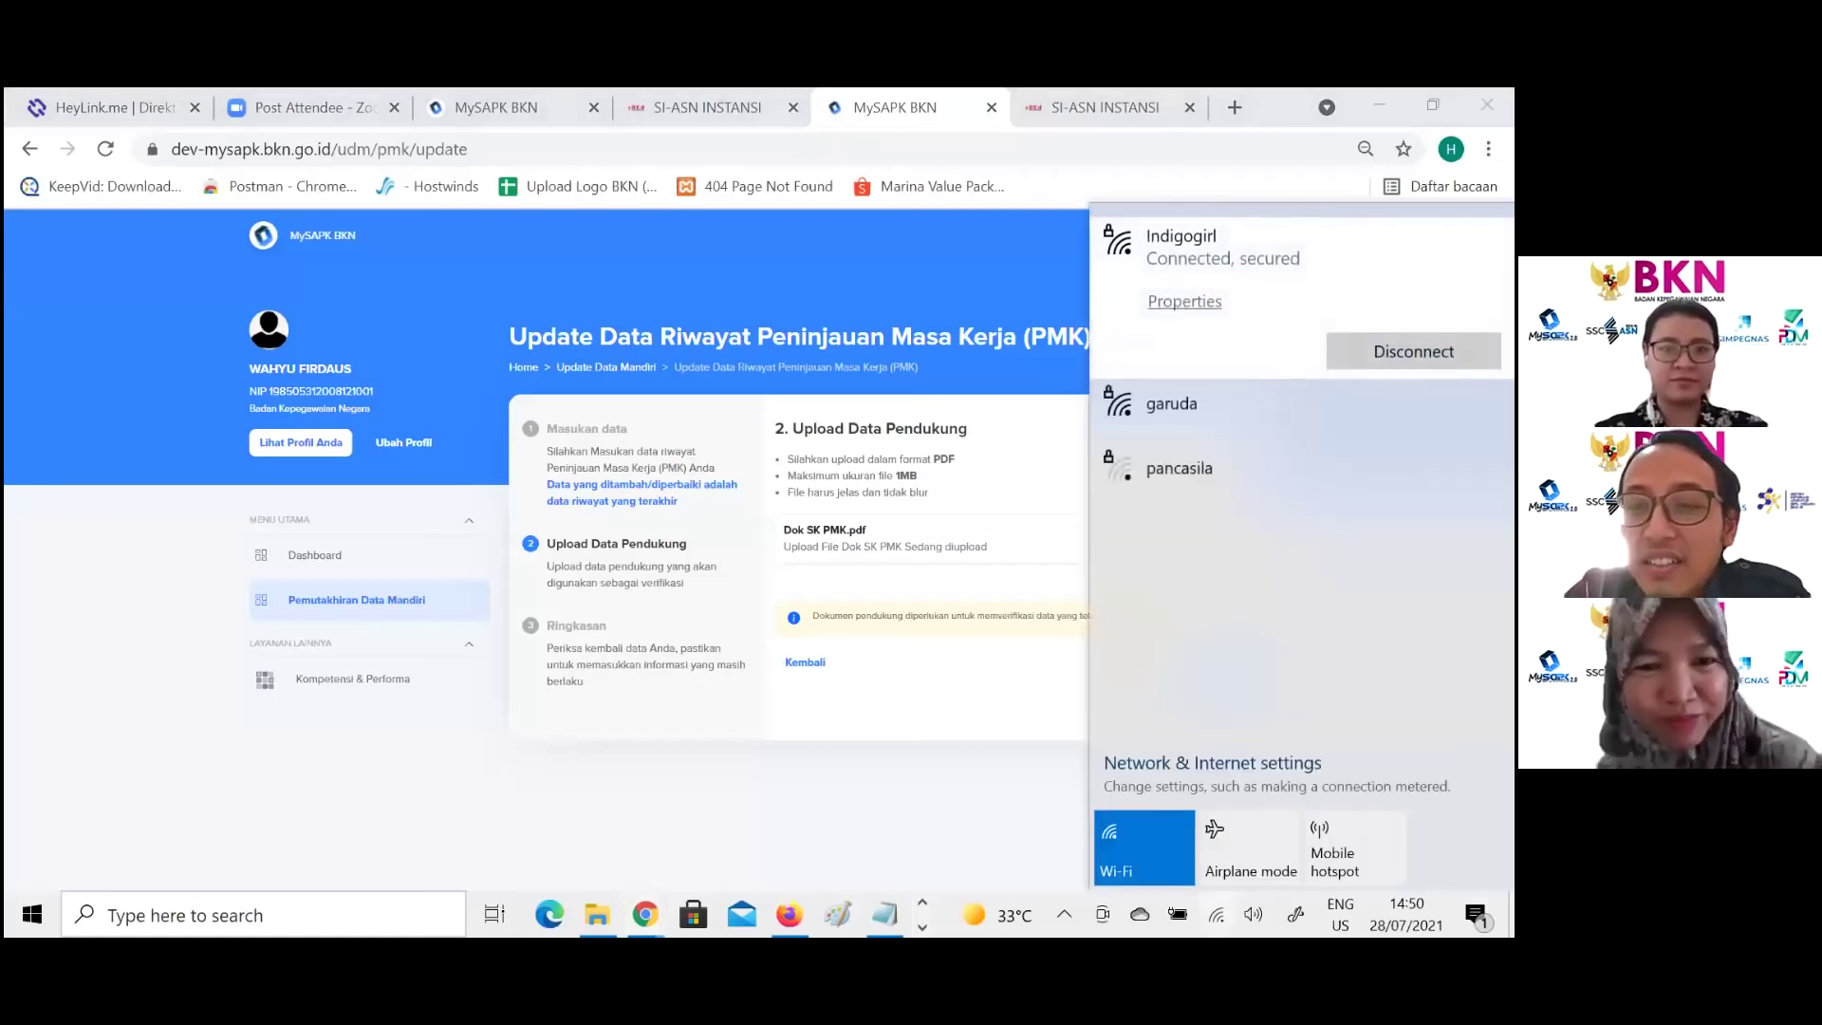
click(1216, 915)
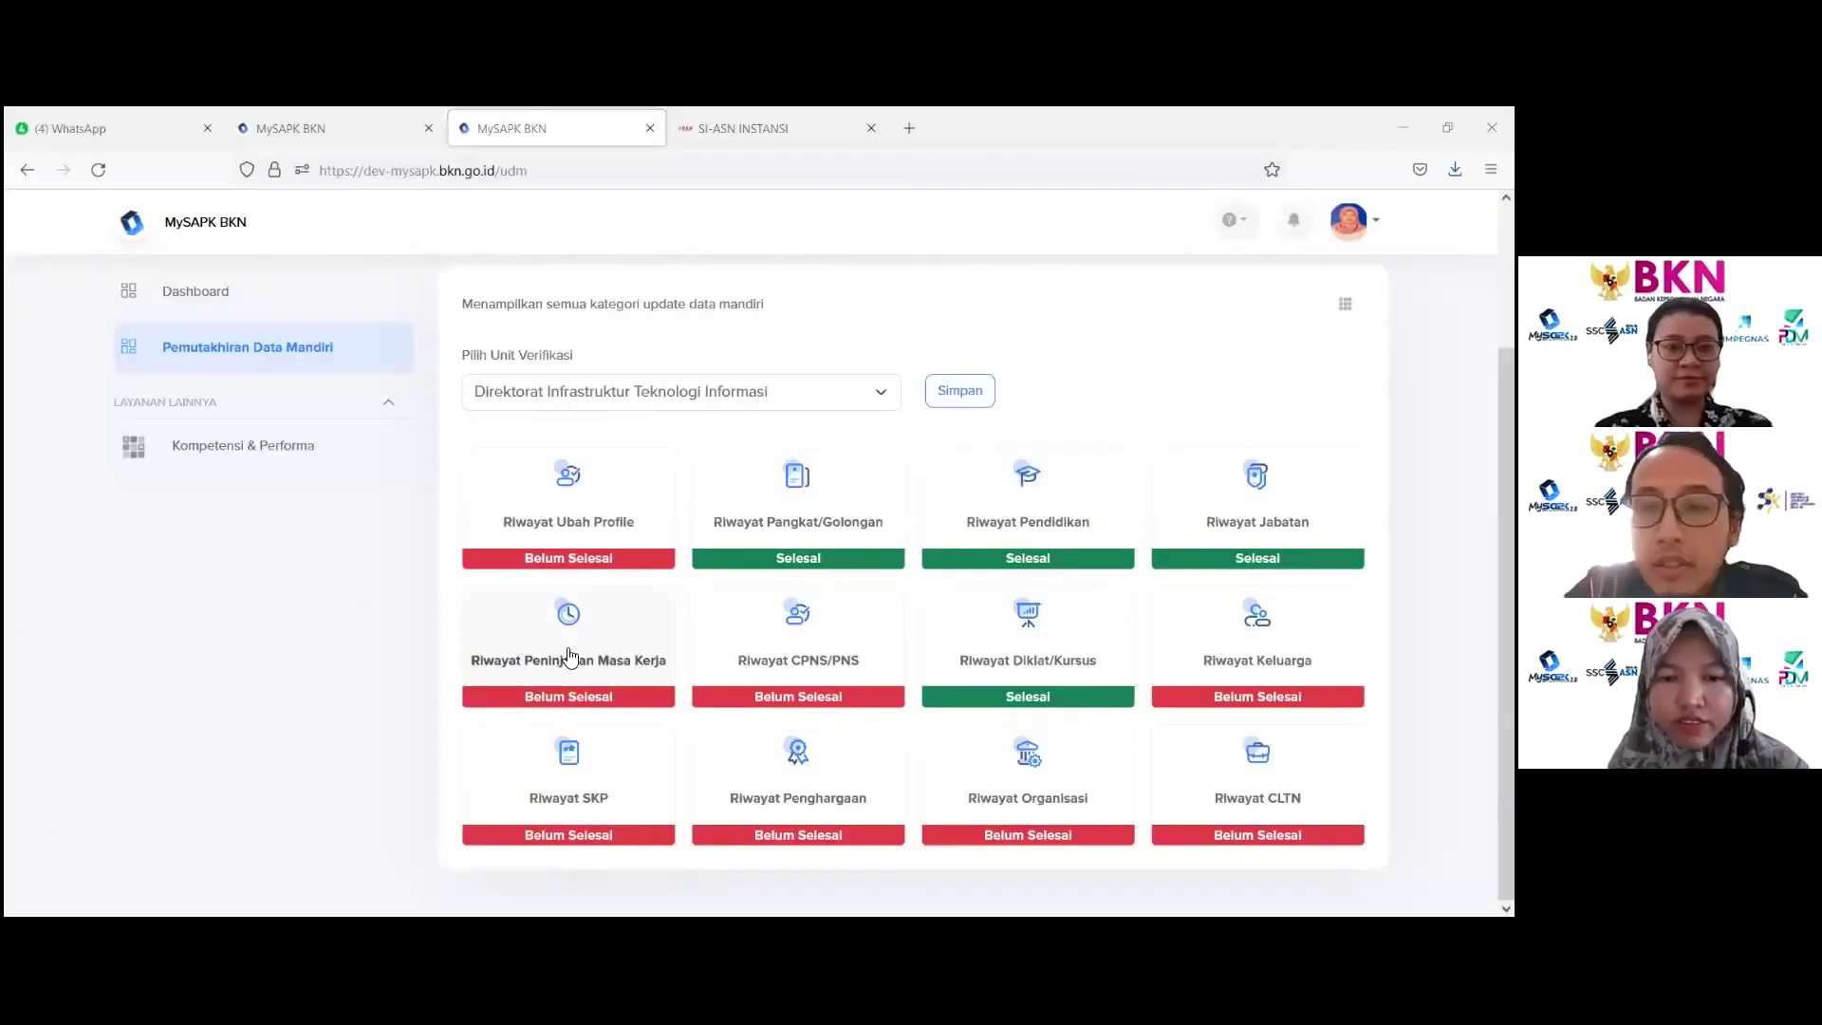
Step: Open the first account's Riwayat Peninjauan Masa Kerja page, which has no records
click(582, 654)
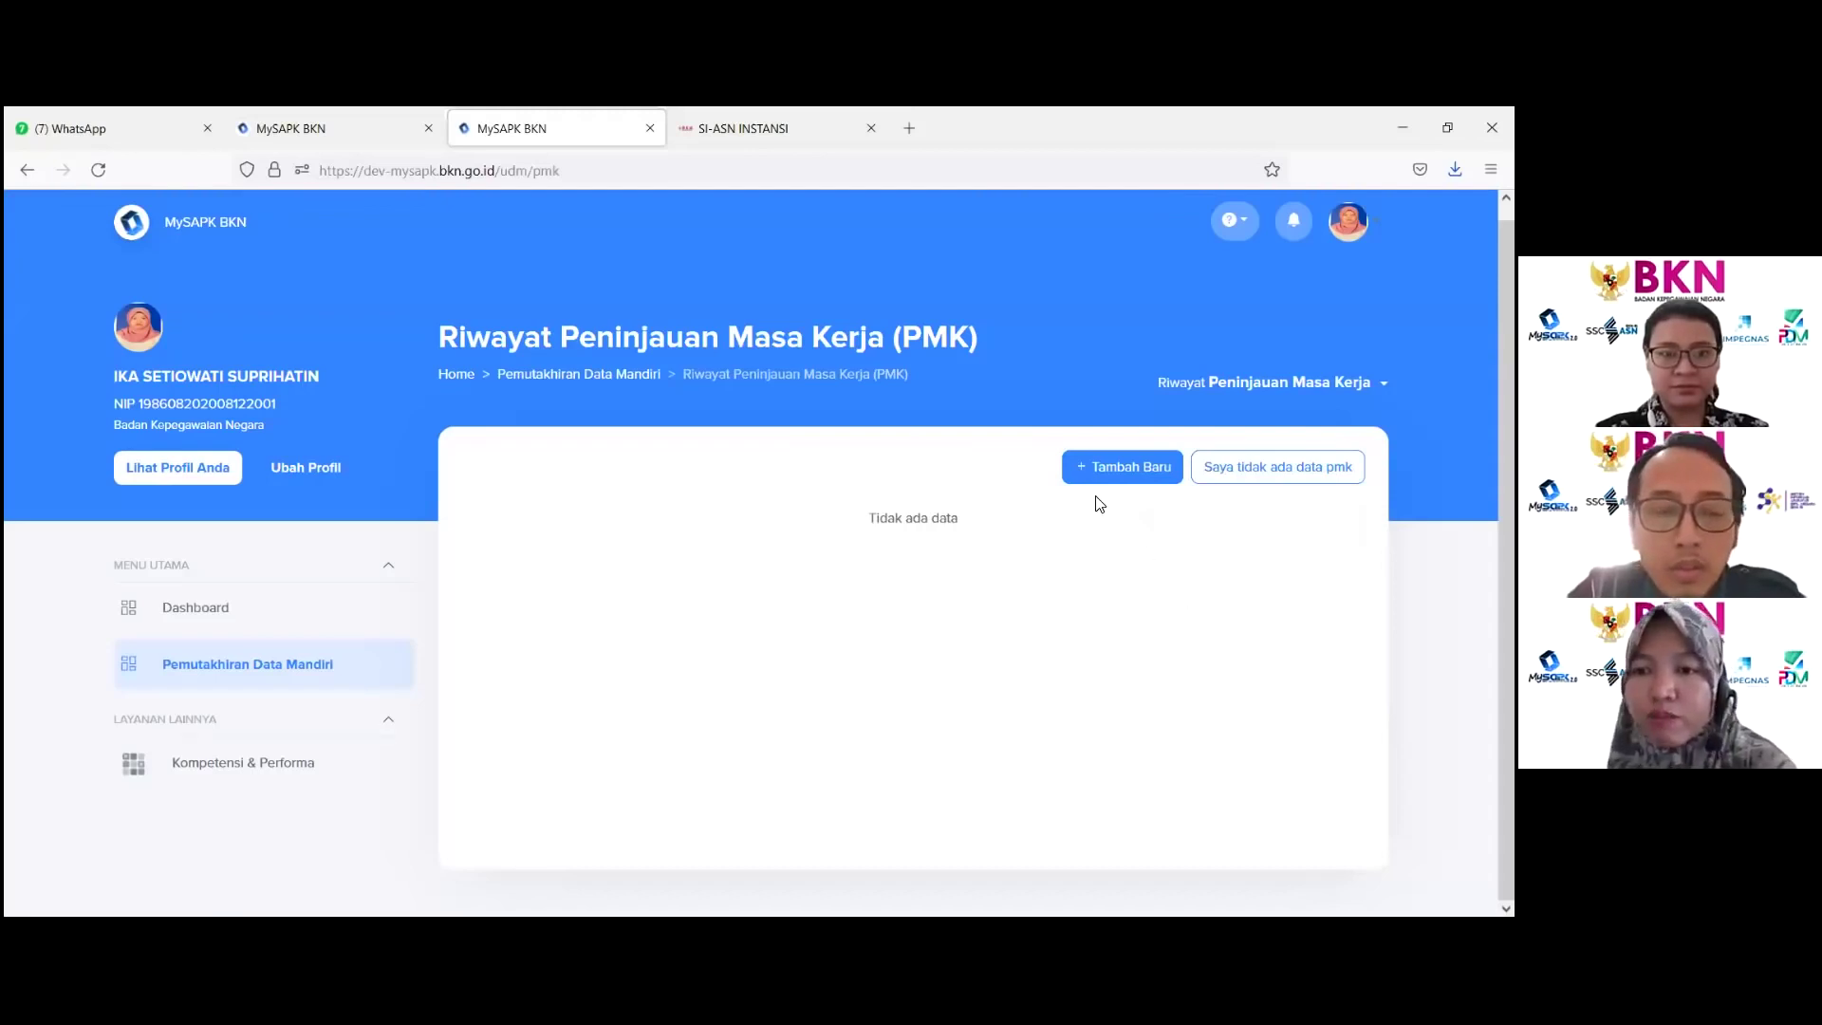
Step: Start a new PMK record via Tambah Baru and set Jenis Peninjauan Masa Kerja to Negeri
click(1101, 468)
scroll(1104, 471, down, 3)
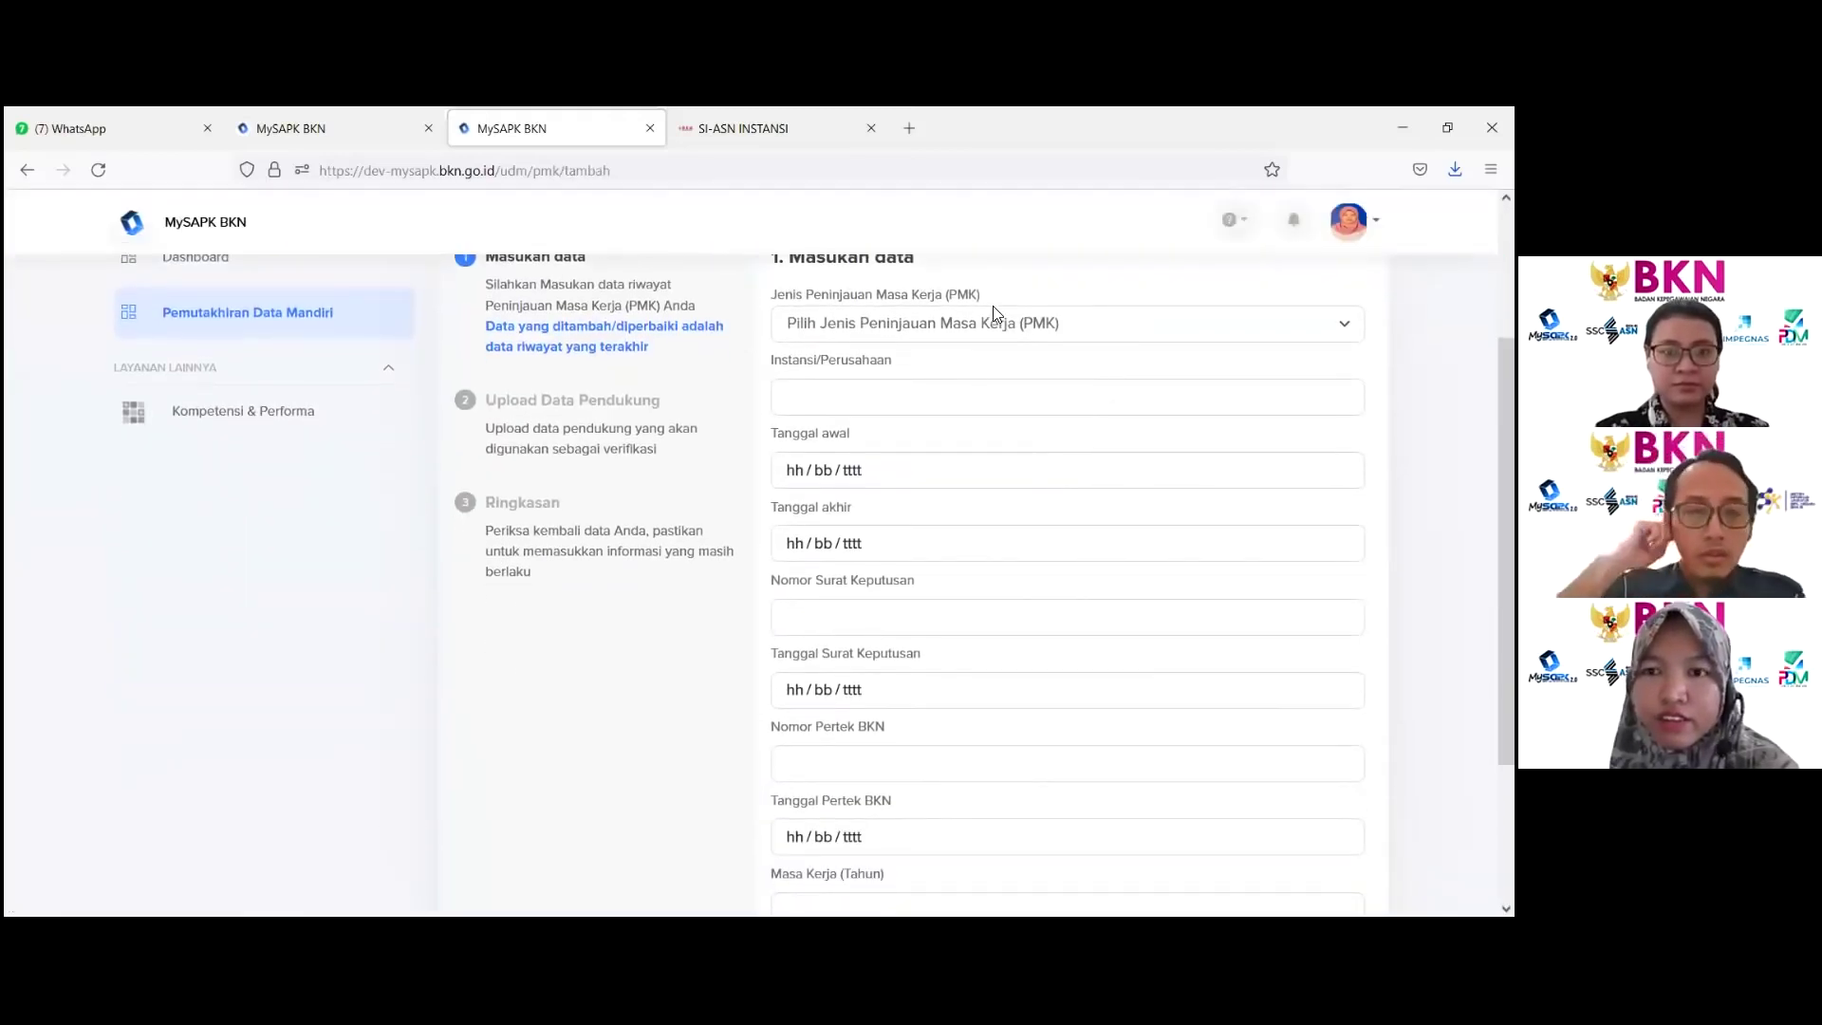
click(995, 322)
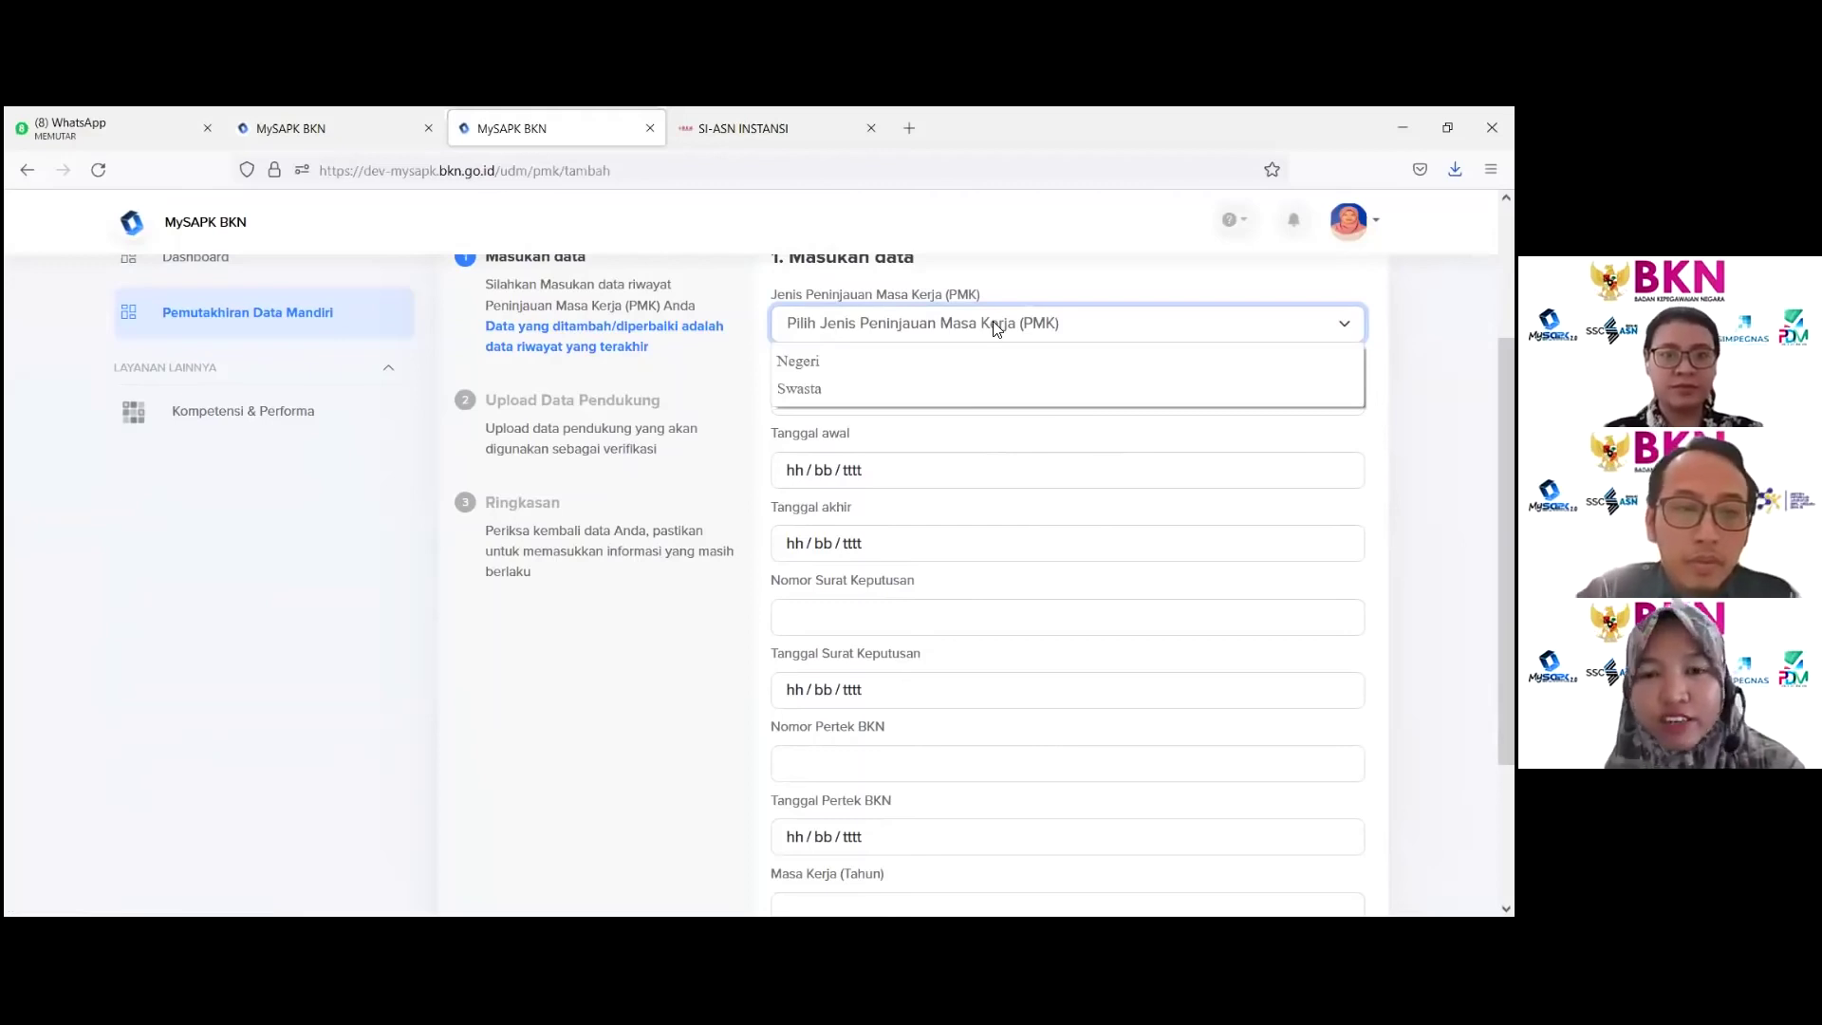
click(839, 372)
scroll(839, 375, down, 3)
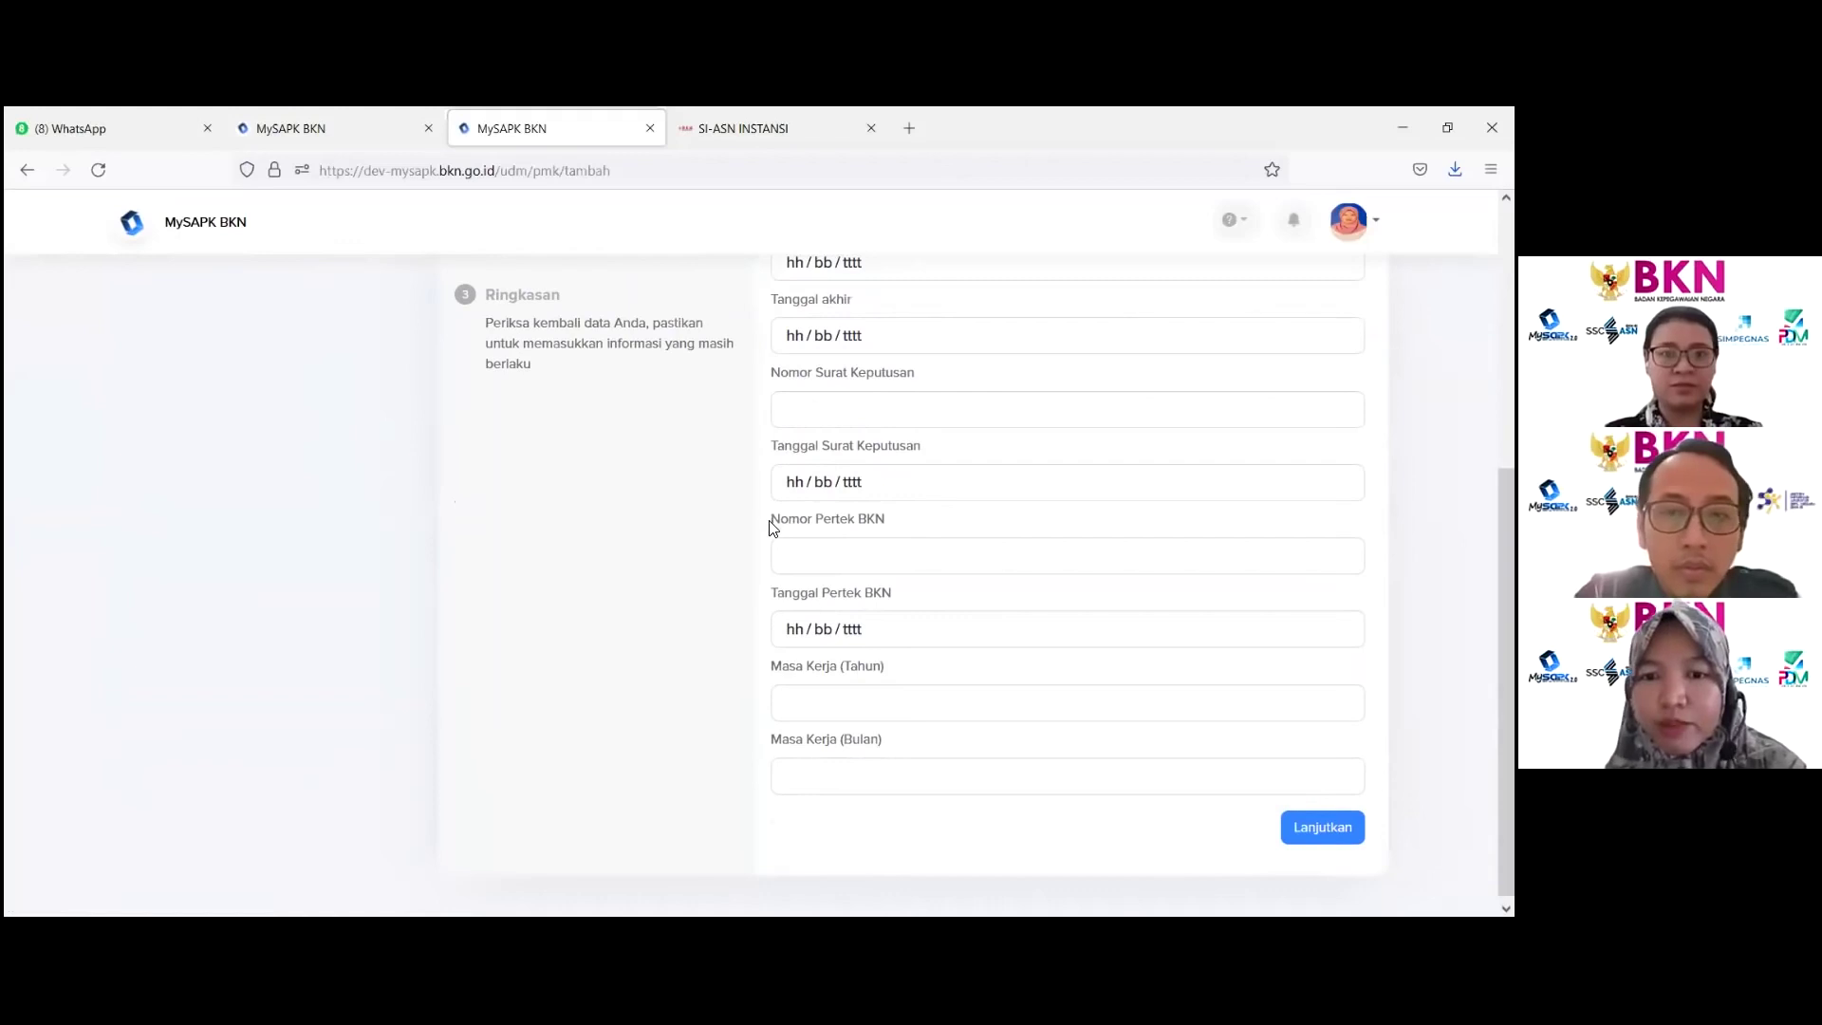
drag(772, 521, 931, 542)
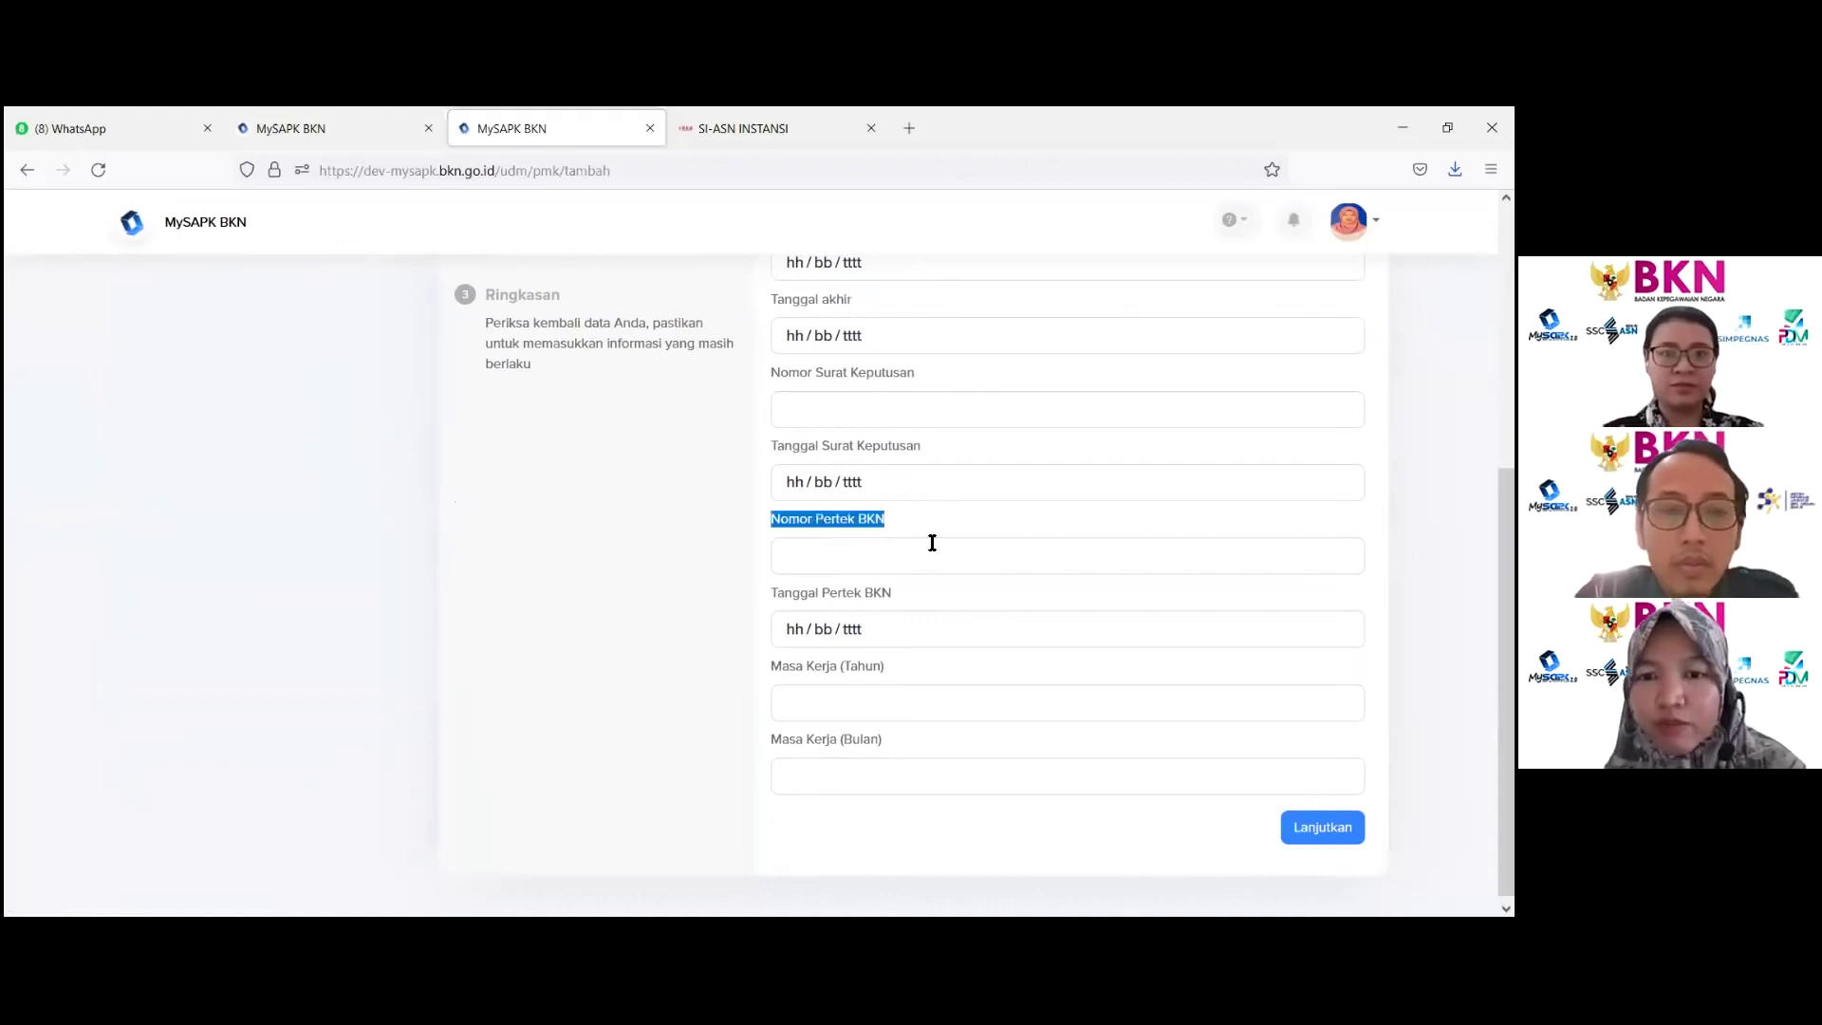
click(780, 385)
drag(780, 384, 950, 391)
scroll(949, 392, up, 3)
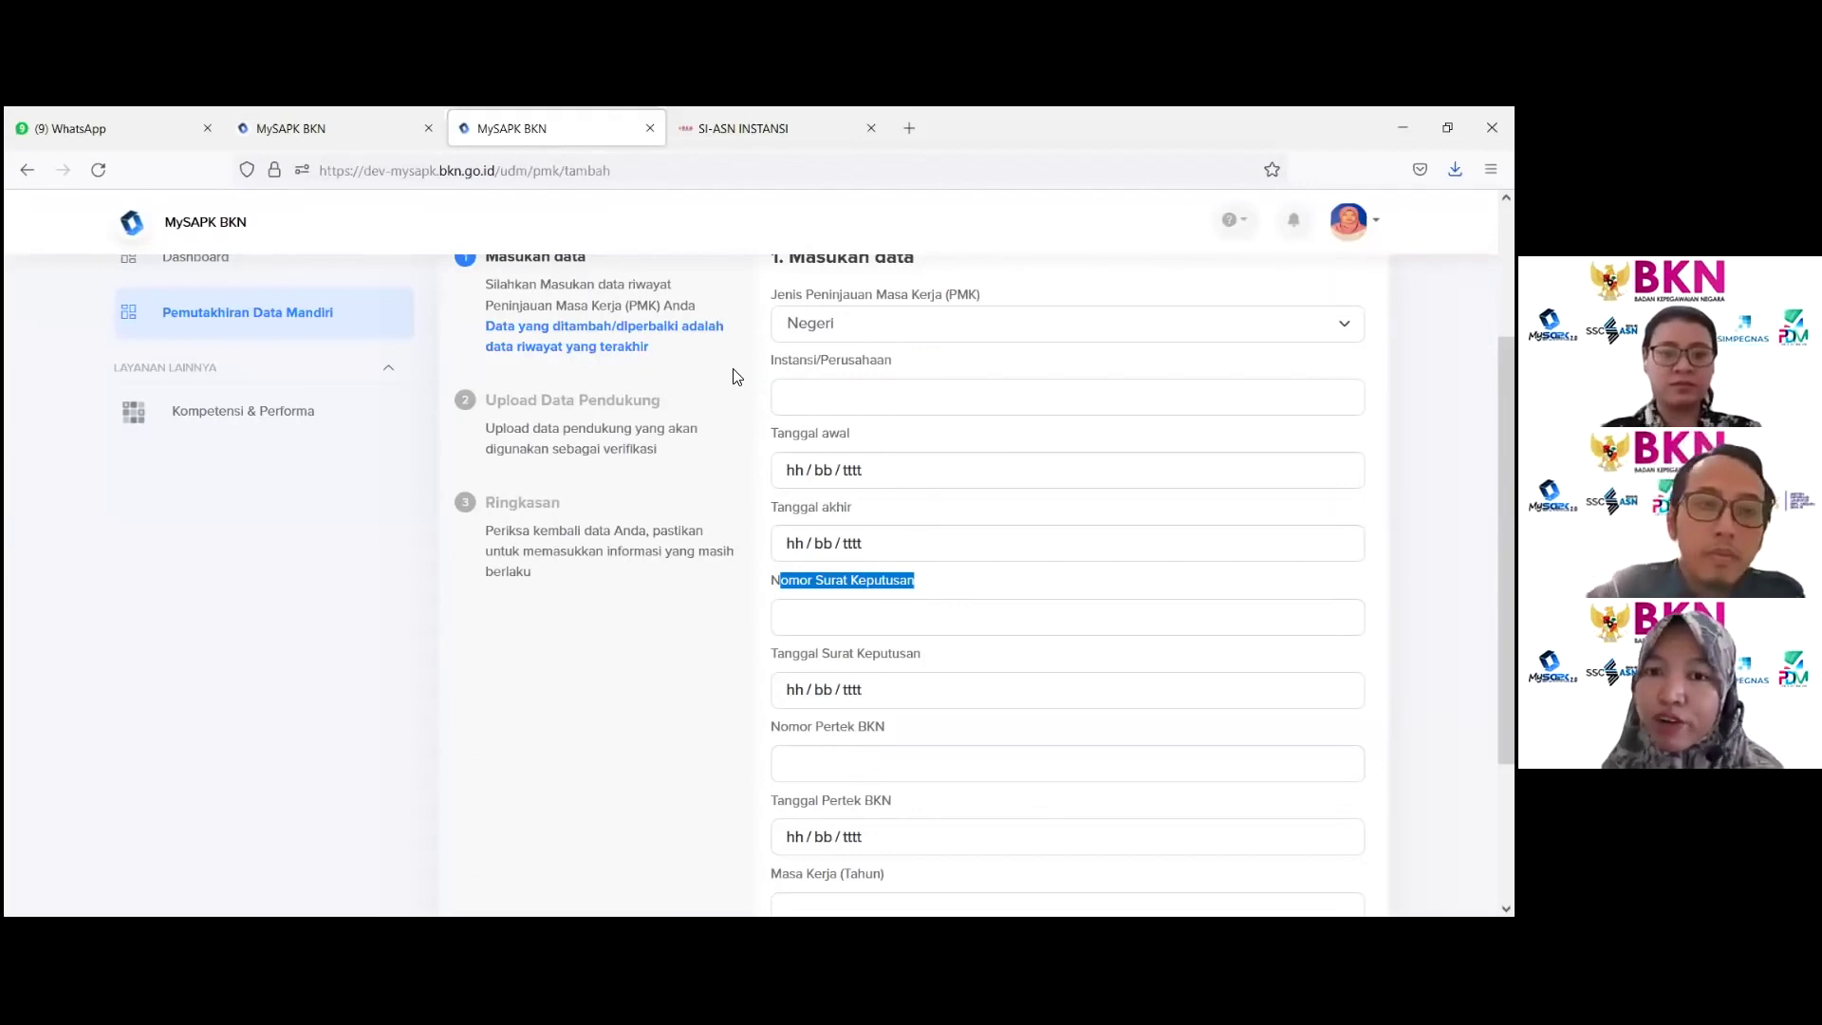
Step: Enter Instansi BKD Jabar, start and end dates 01/07/2021, and decree number 99 dated 01/07/2021
click(818, 393)
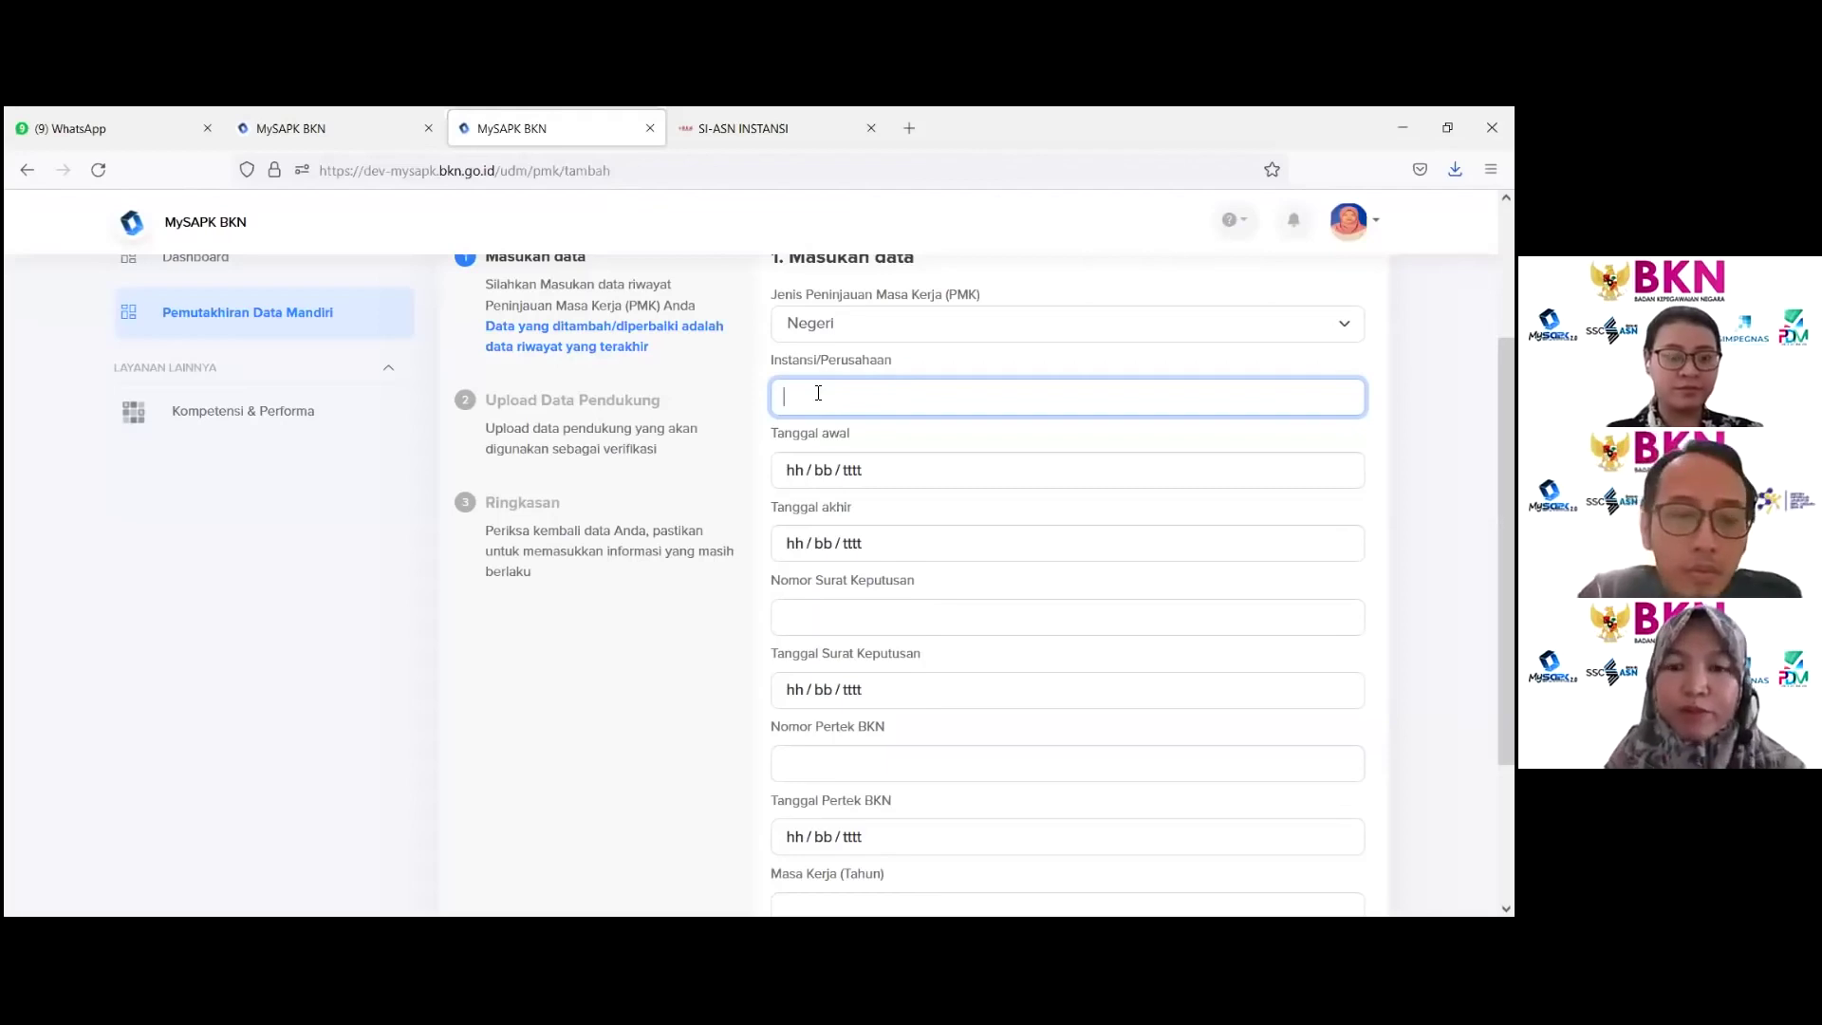
text(BK)
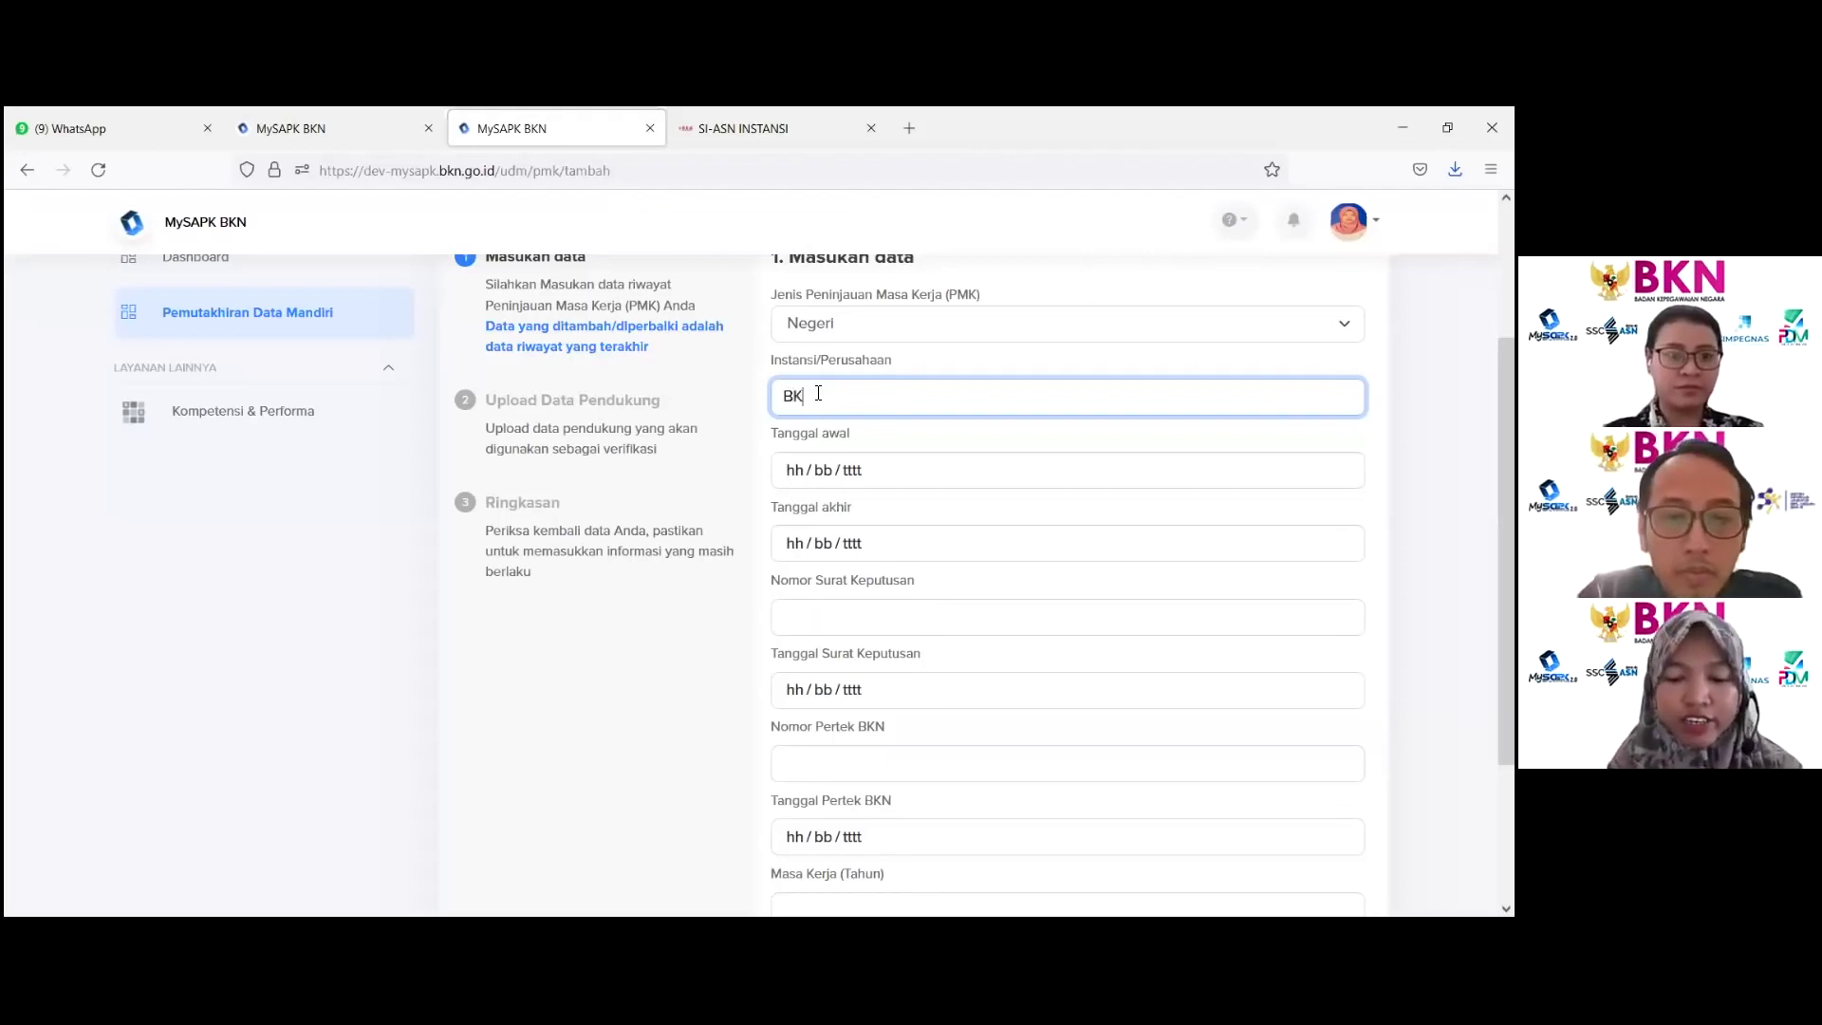
text(D Jabar)
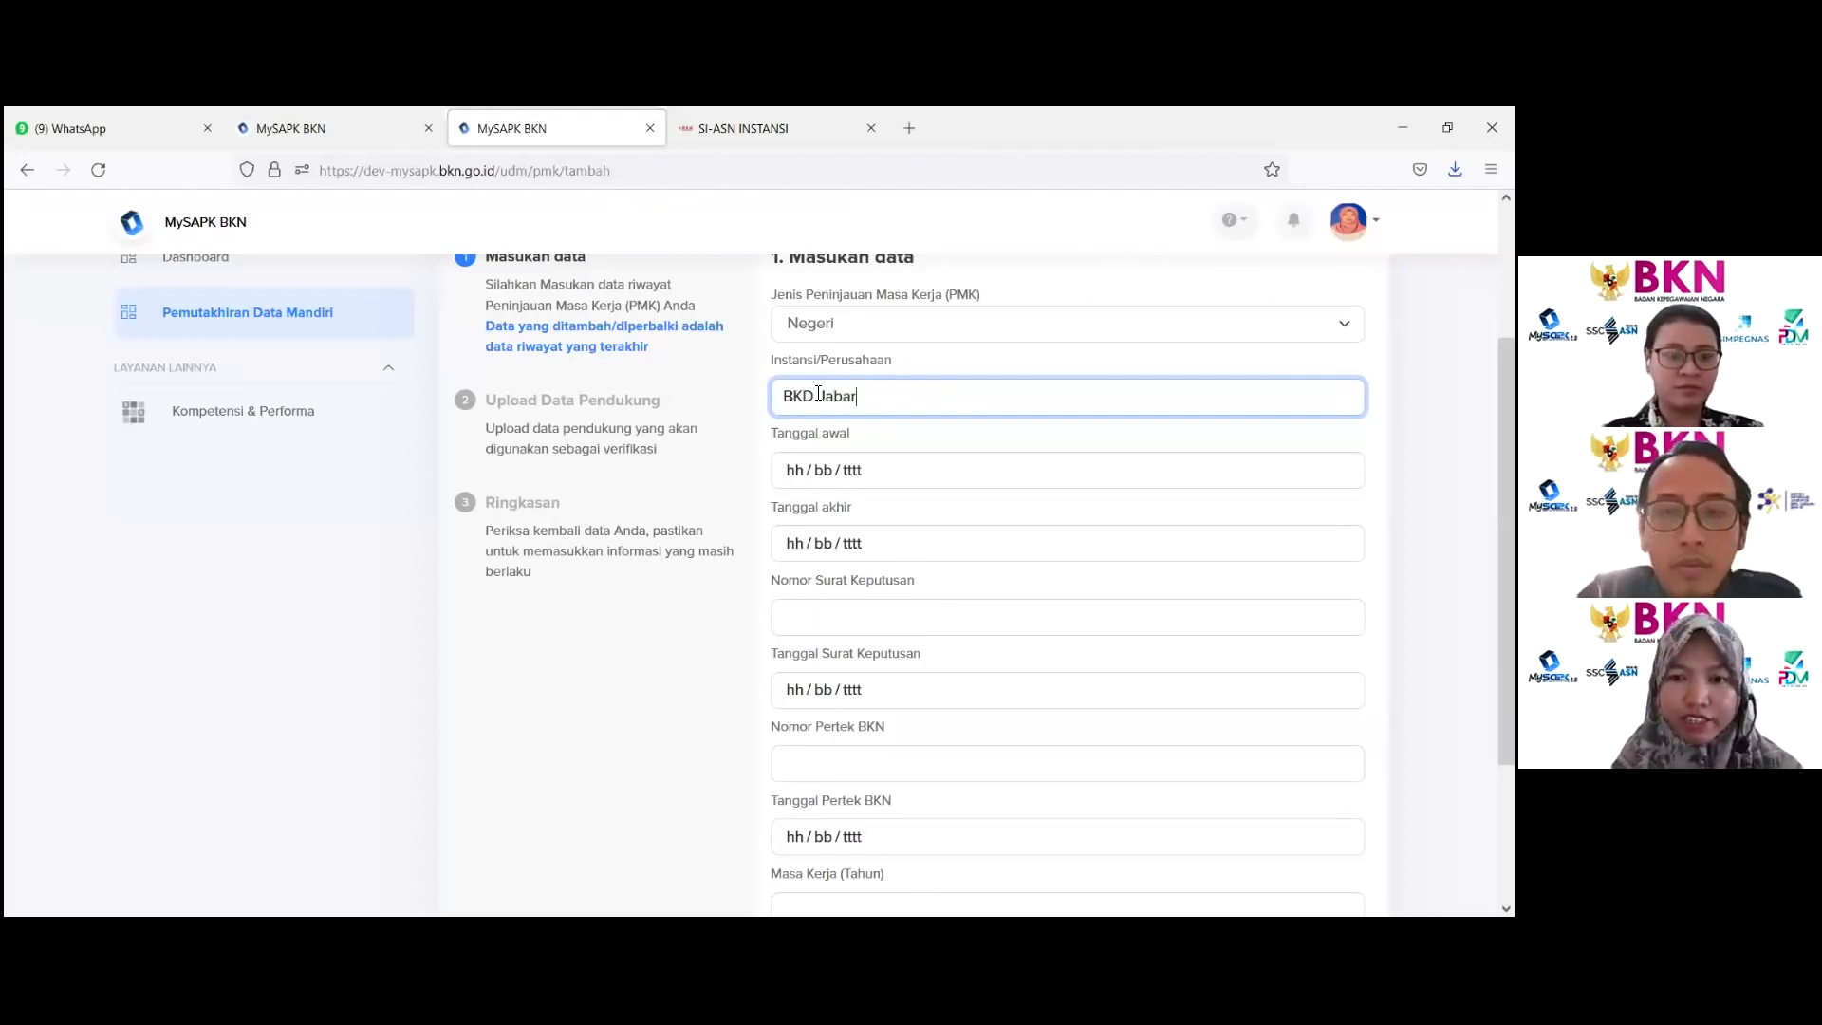
click(904, 482)
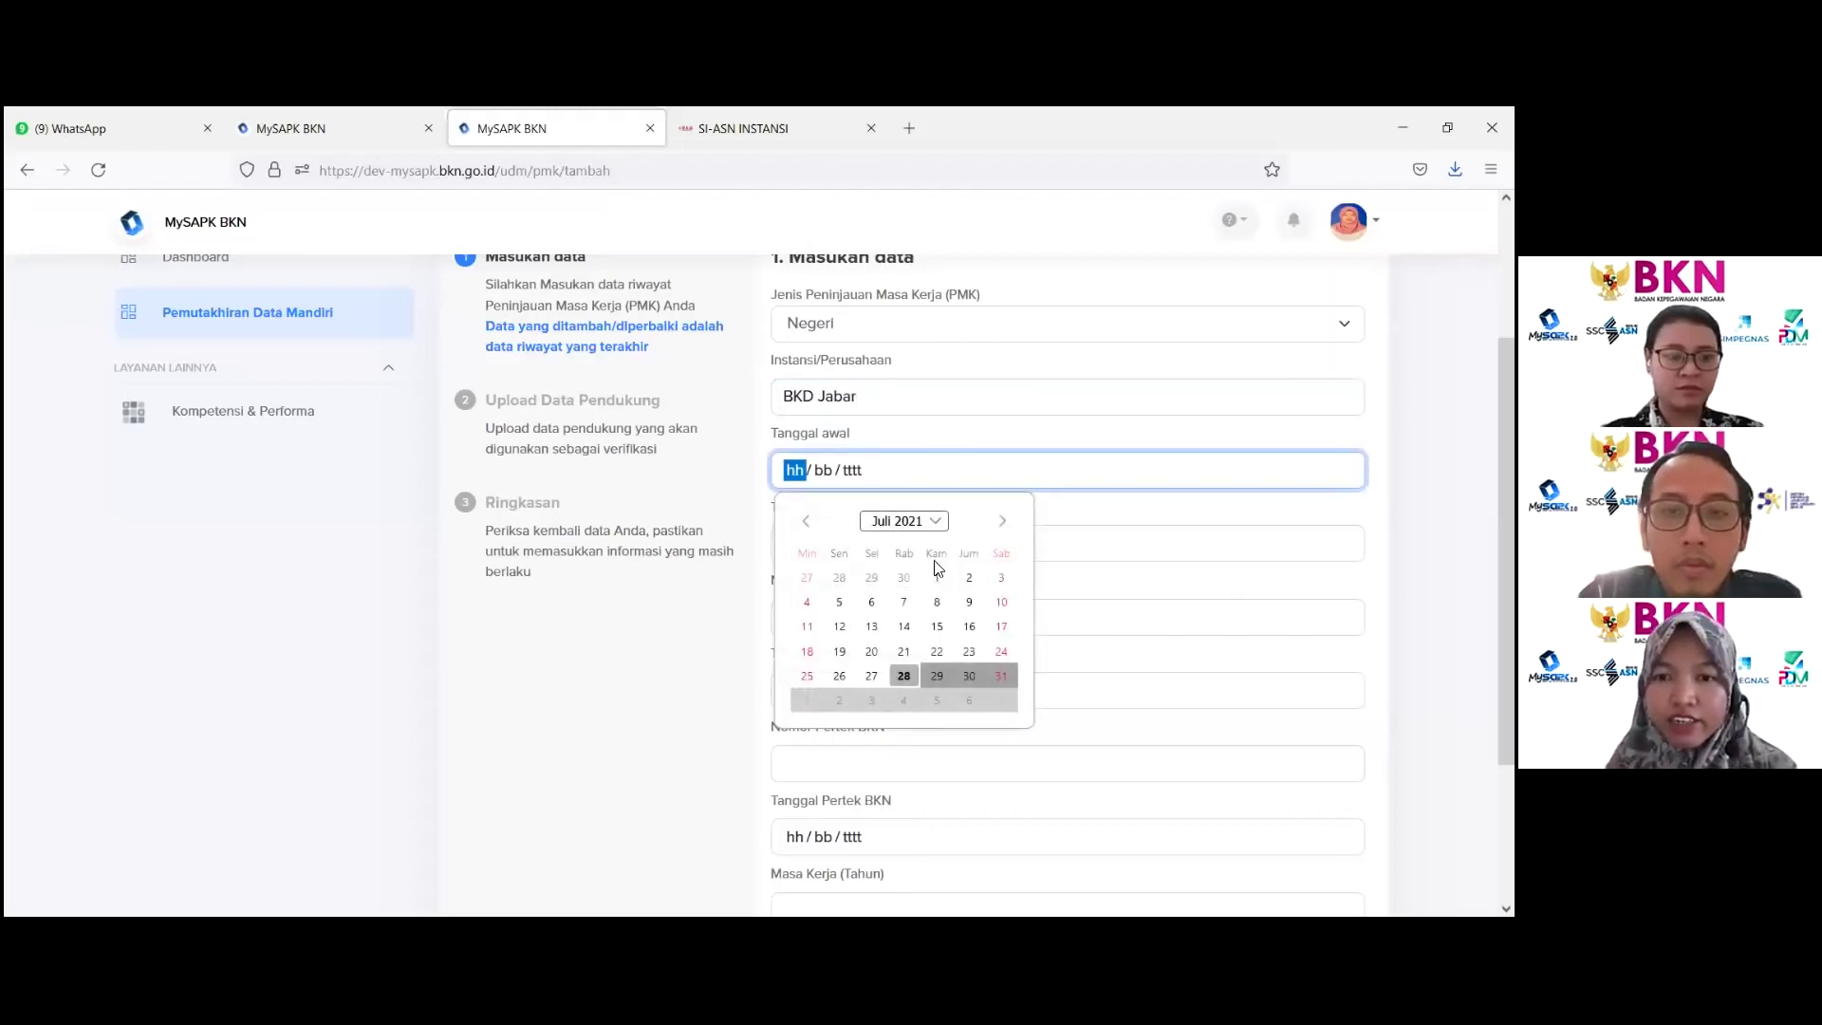
click(936, 576)
click(870, 545)
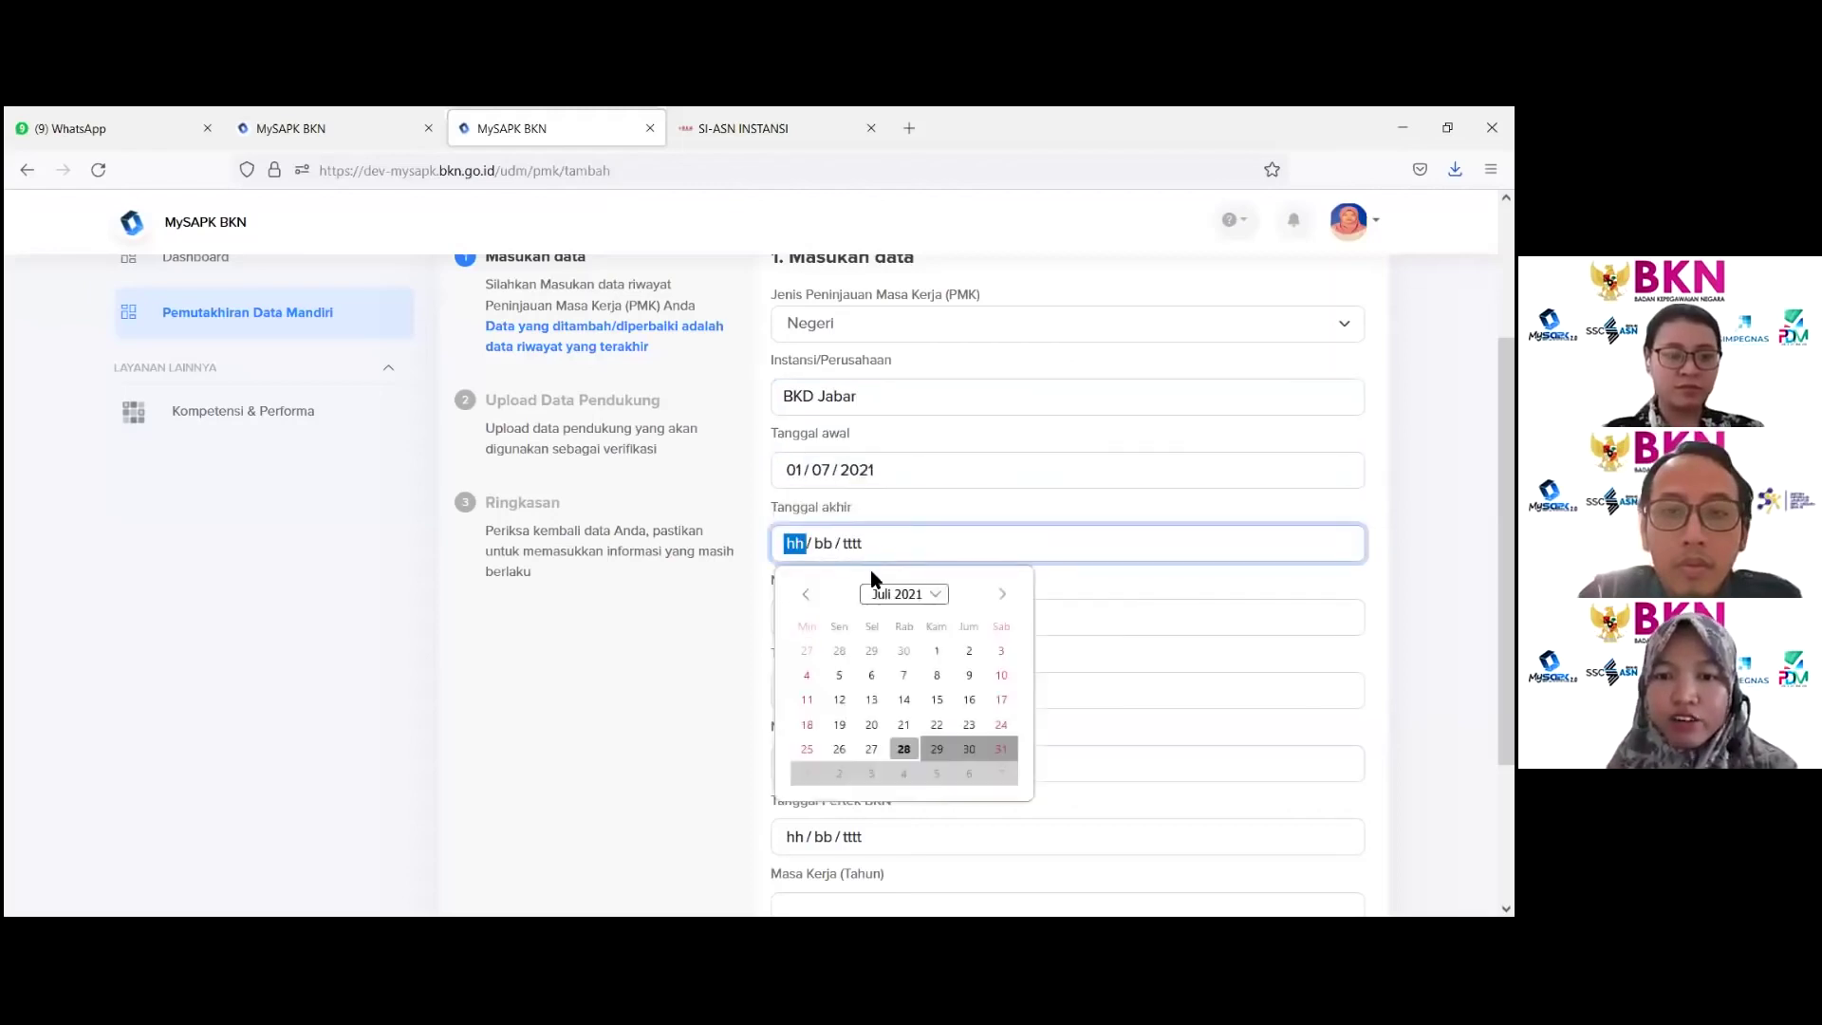
click(937, 650)
click(896, 618)
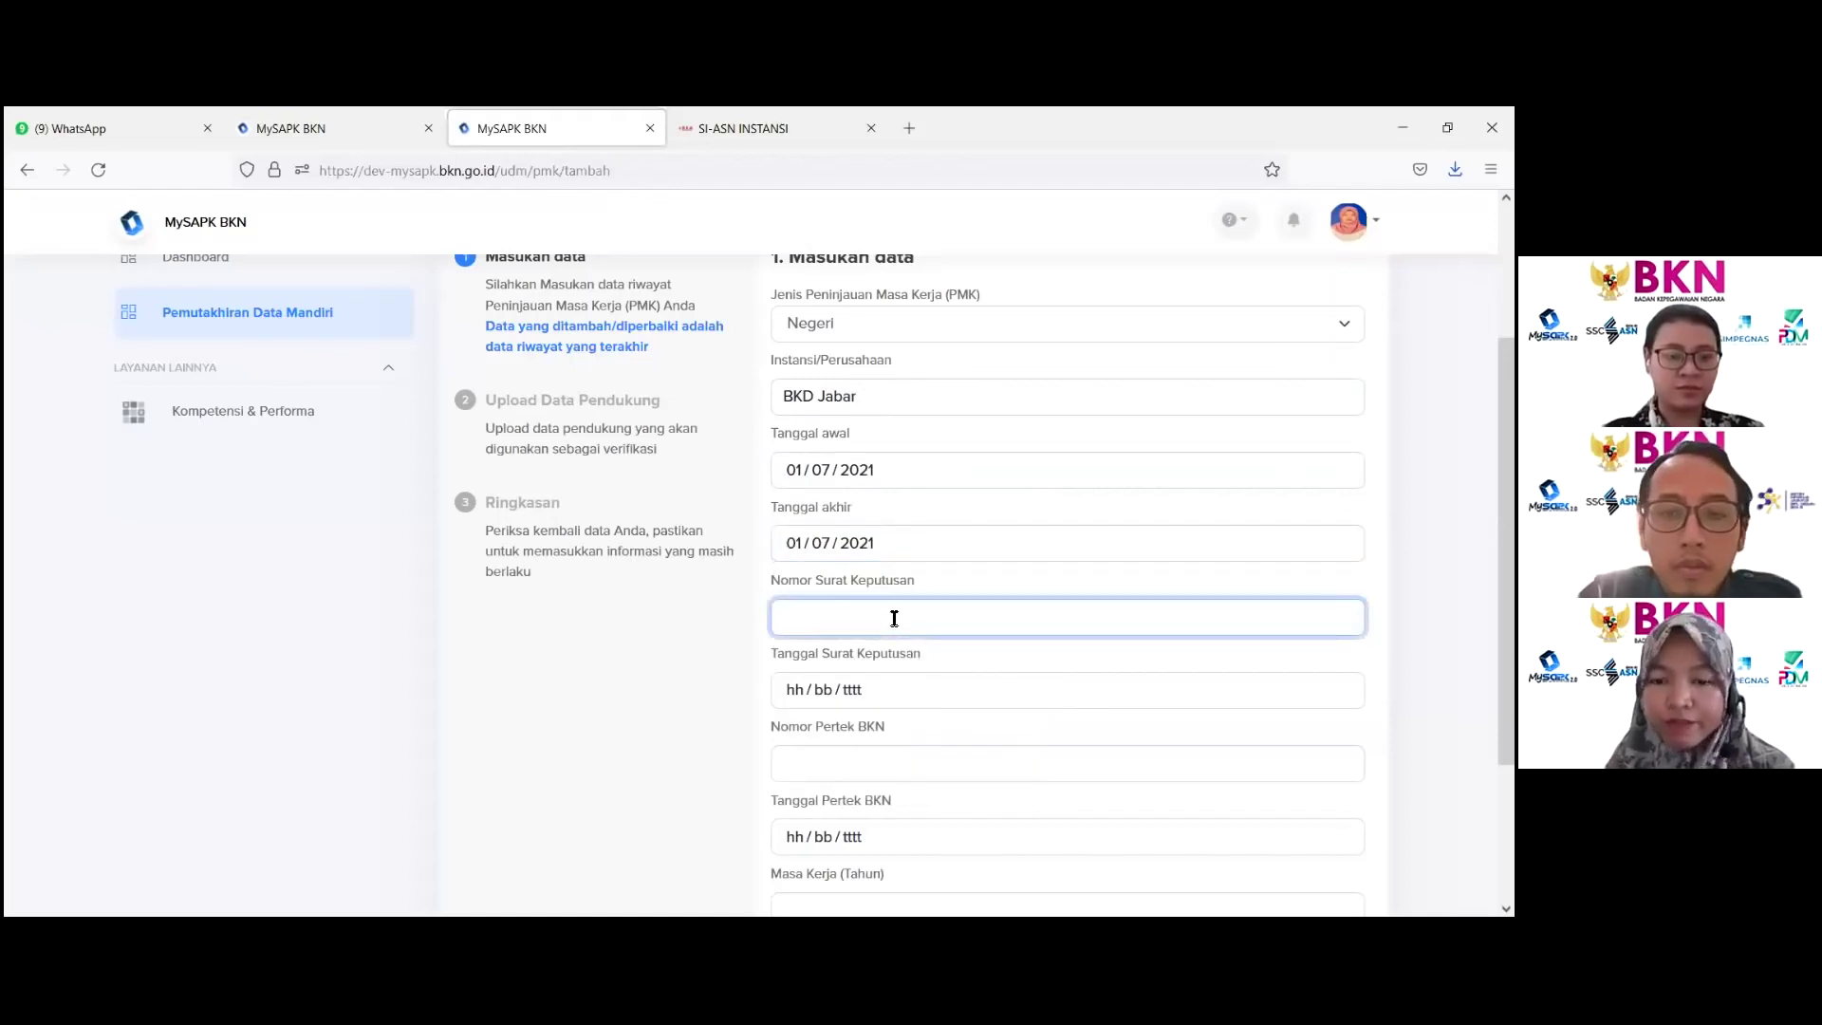
text(99)
click(884, 693)
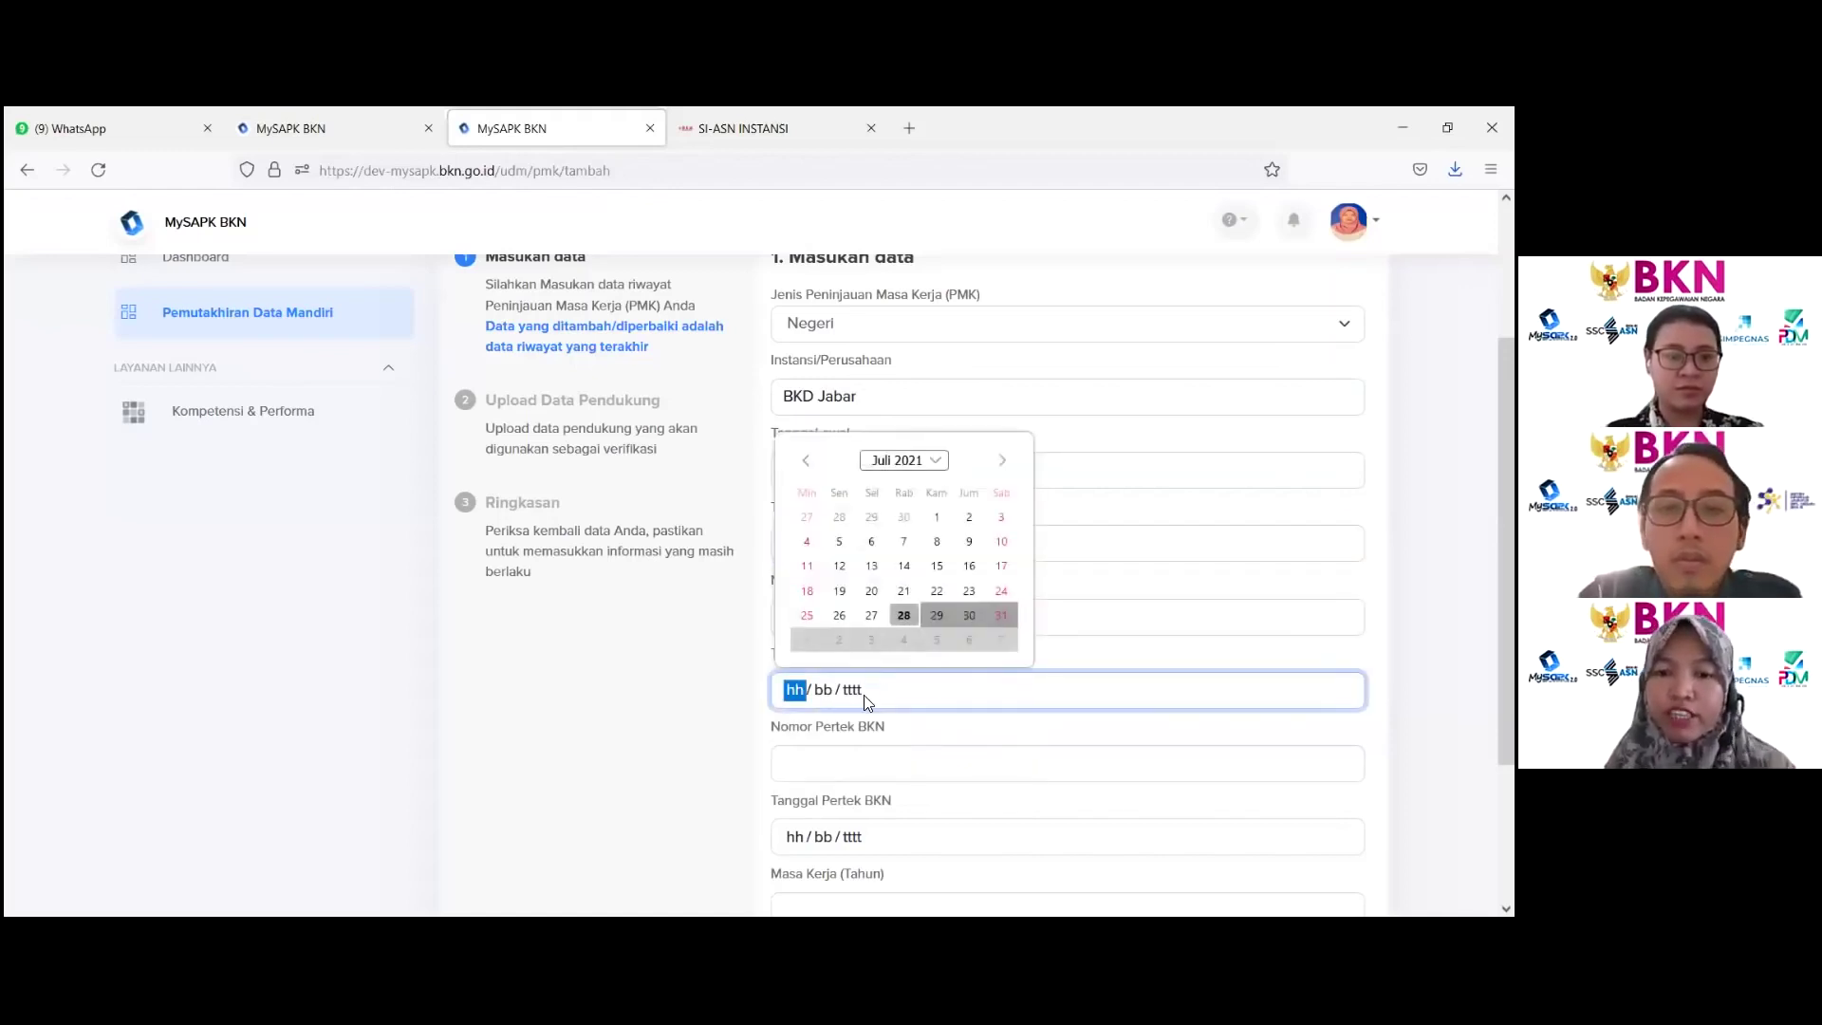
click(933, 520)
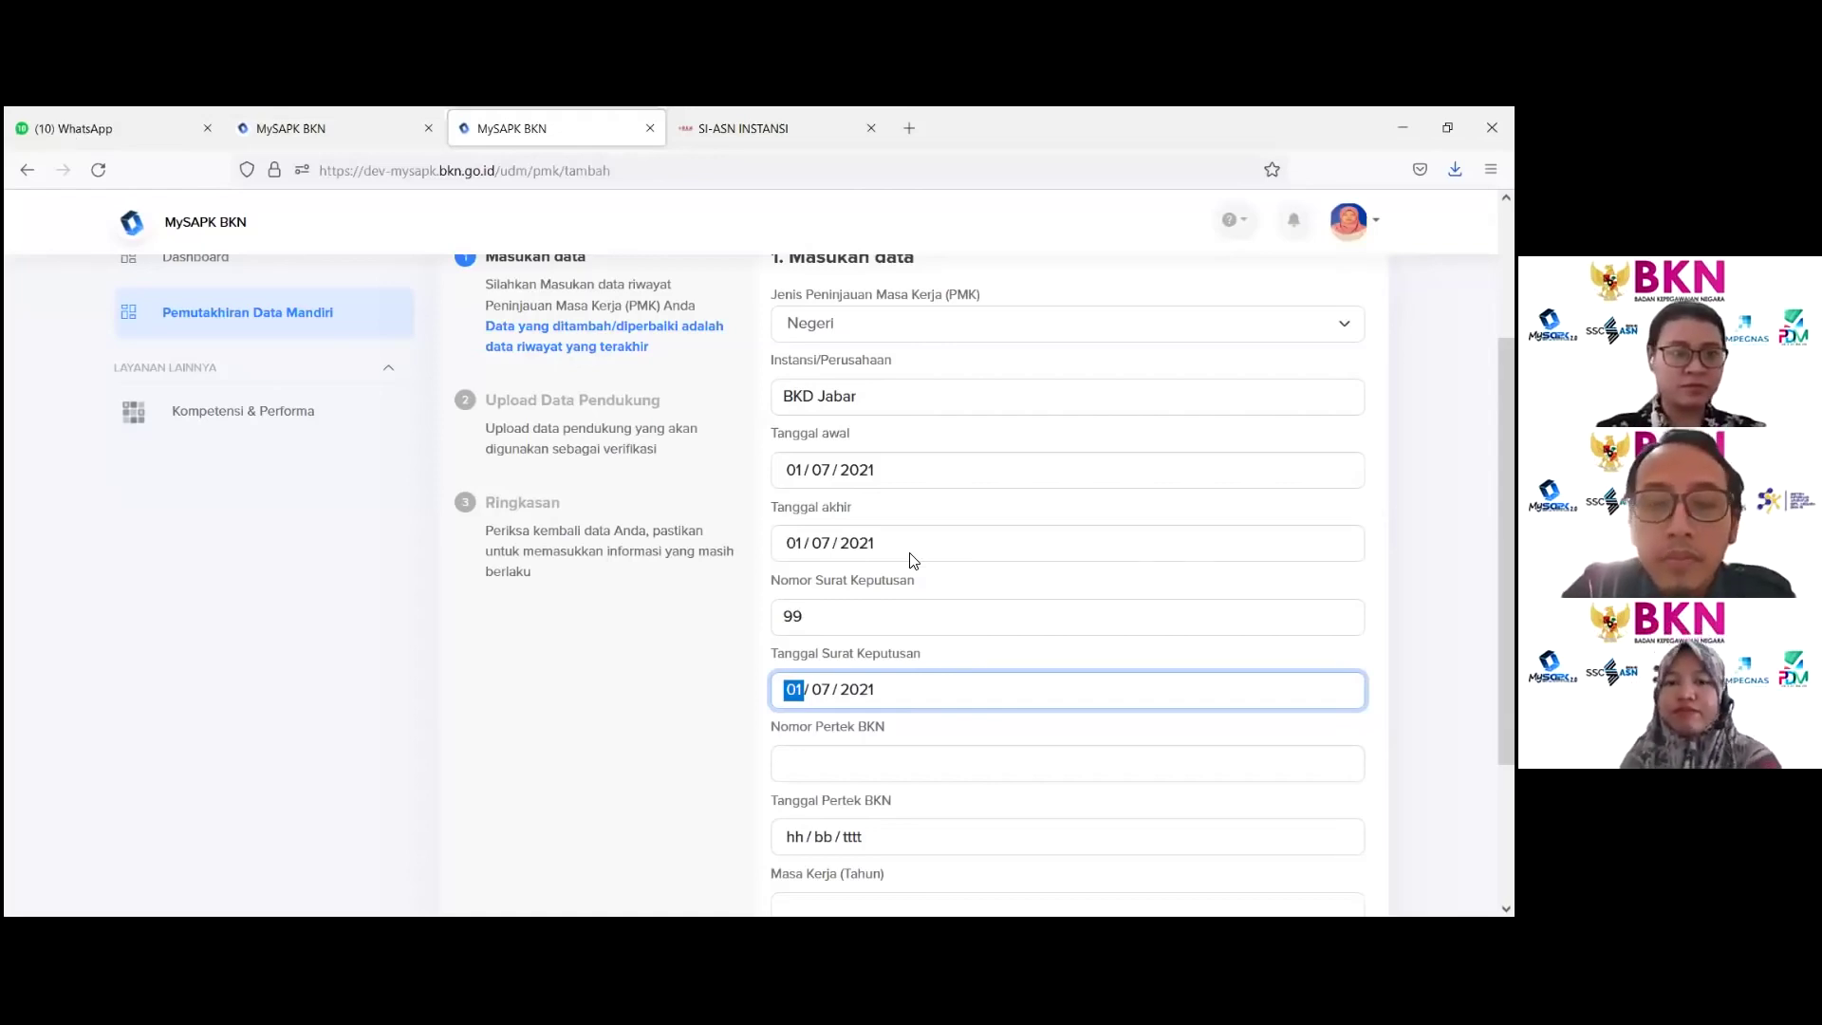
Step: Fill in the Pertek BKN number dated 07/07/2021 and service of 8 years 0 months, then continue
scroll(866, 699, down, 2)
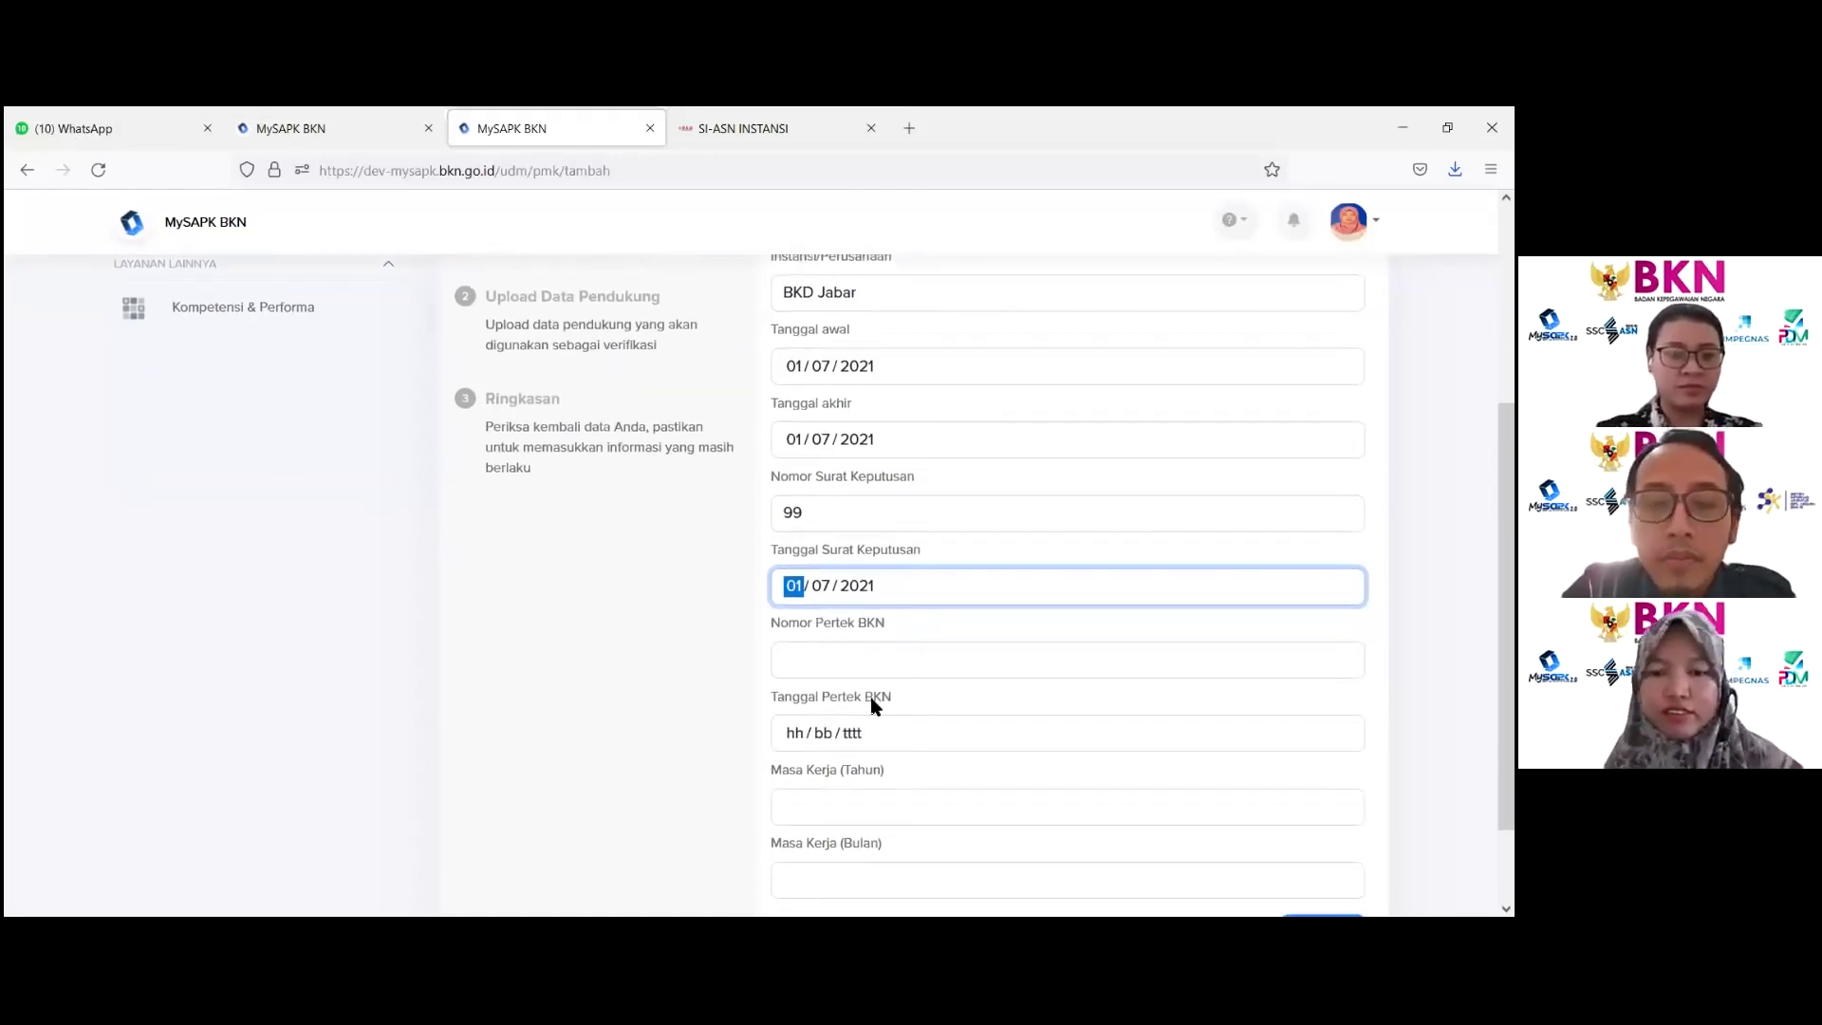
click(852, 656)
text(99)
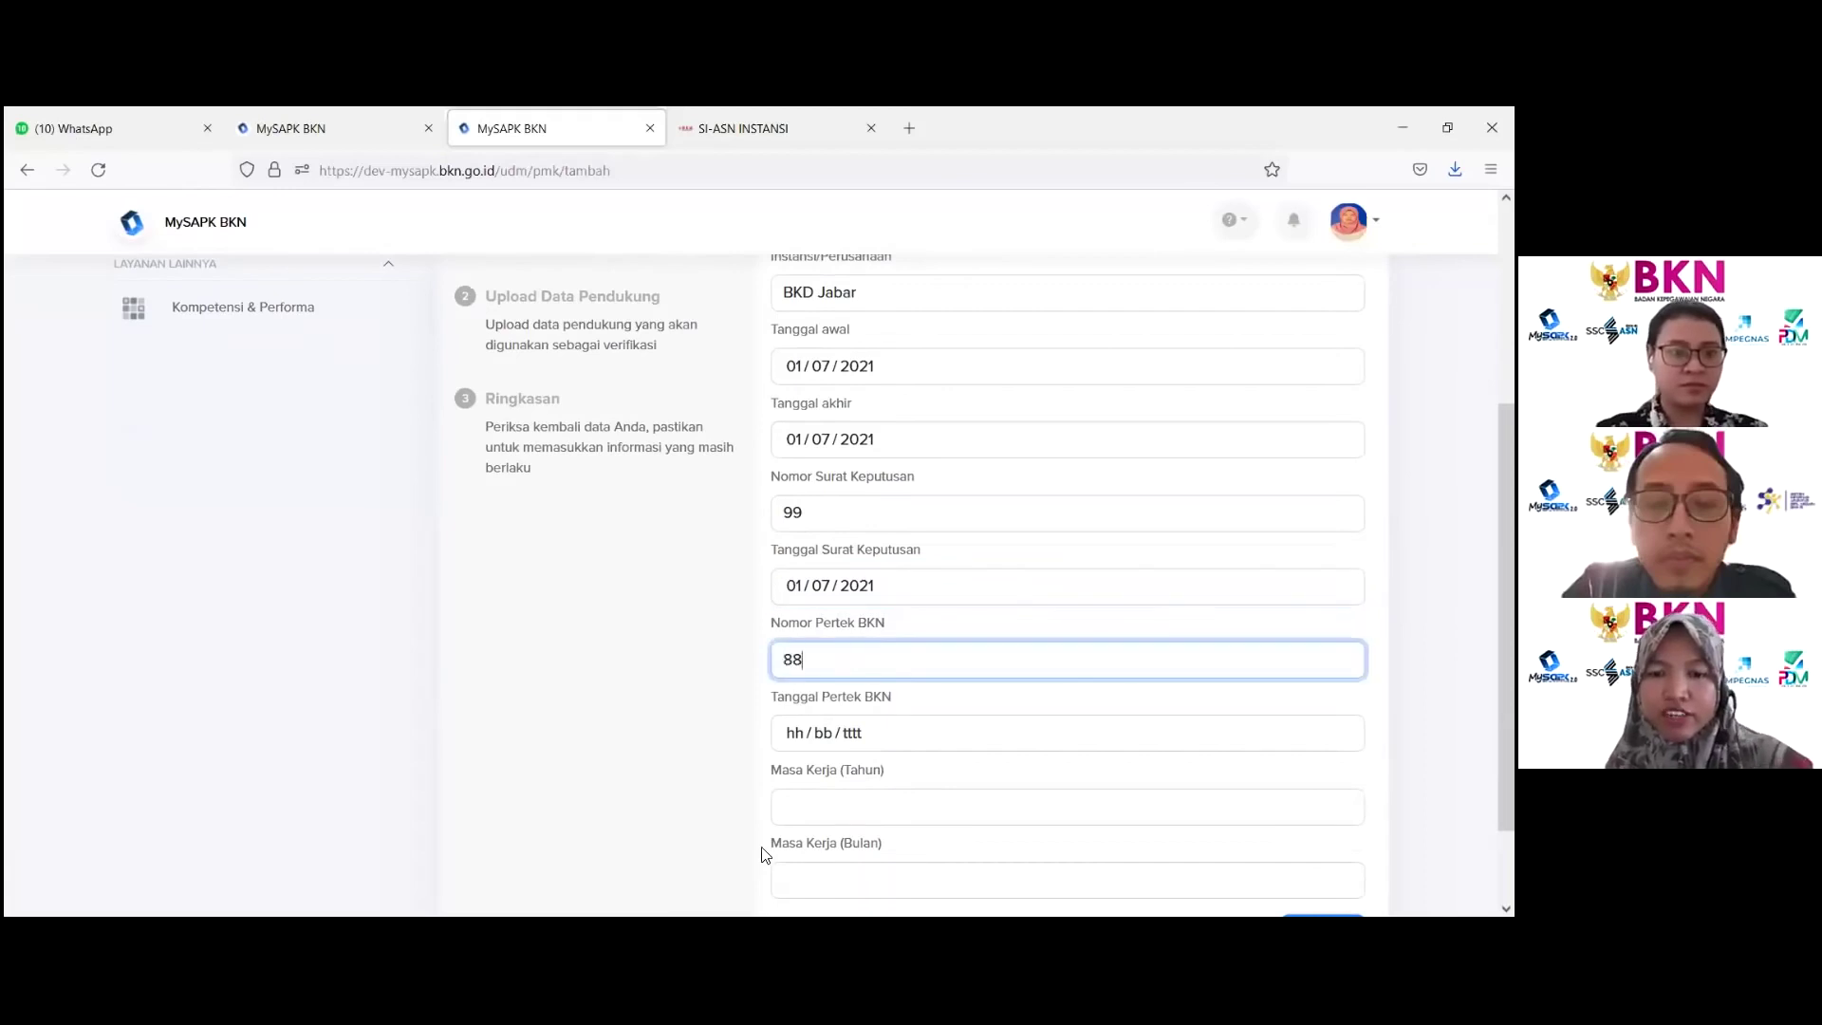
click(789, 745)
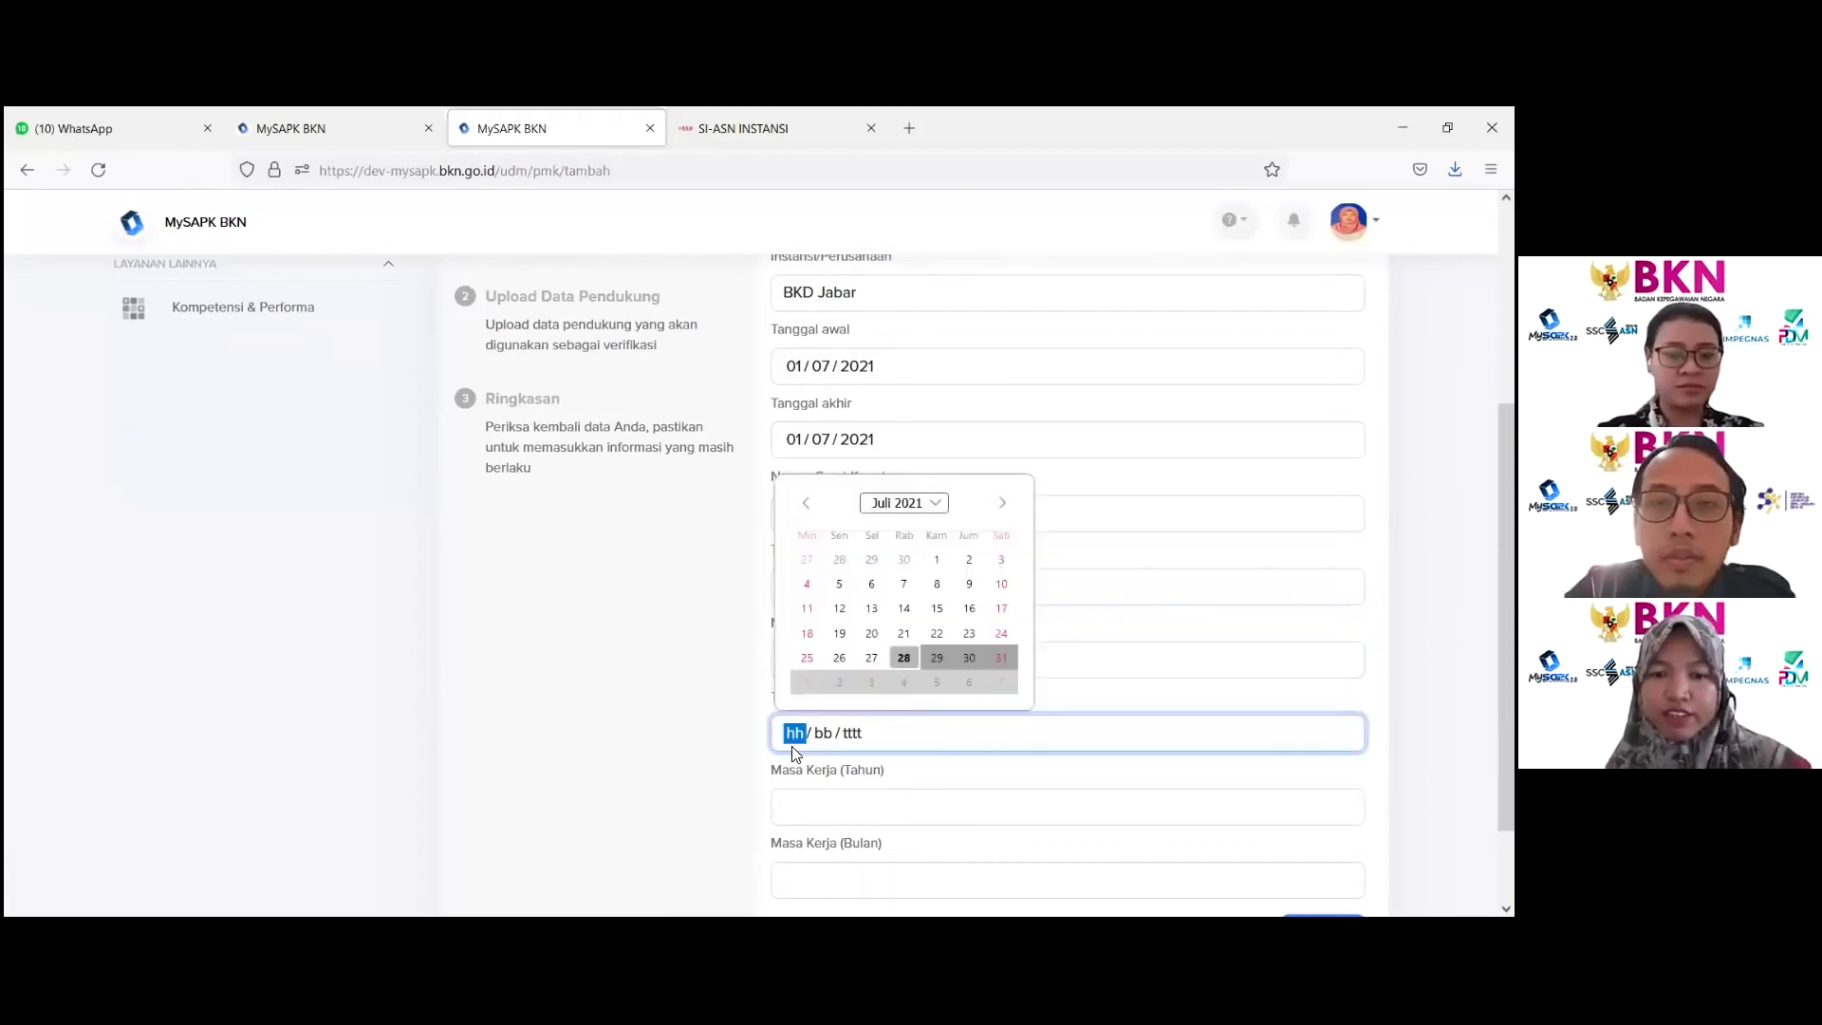
click(904, 583)
click(854, 806)
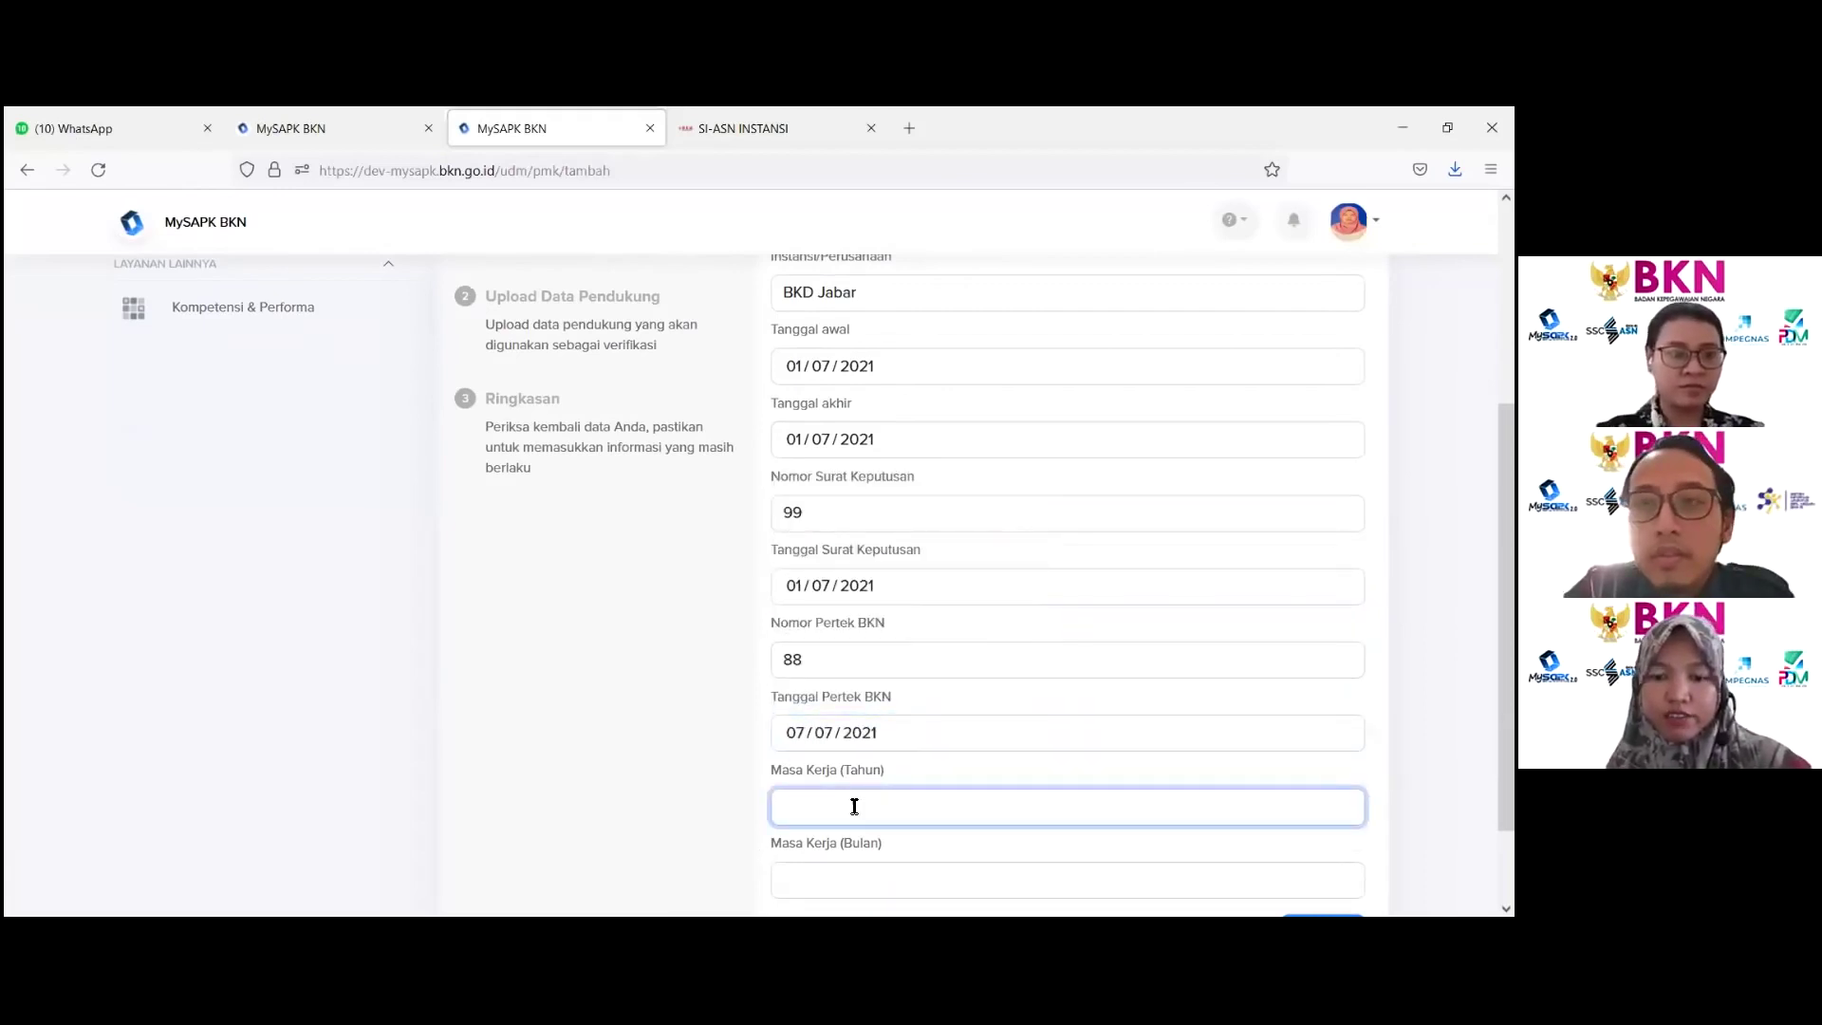
text(8)
click(843, 873)
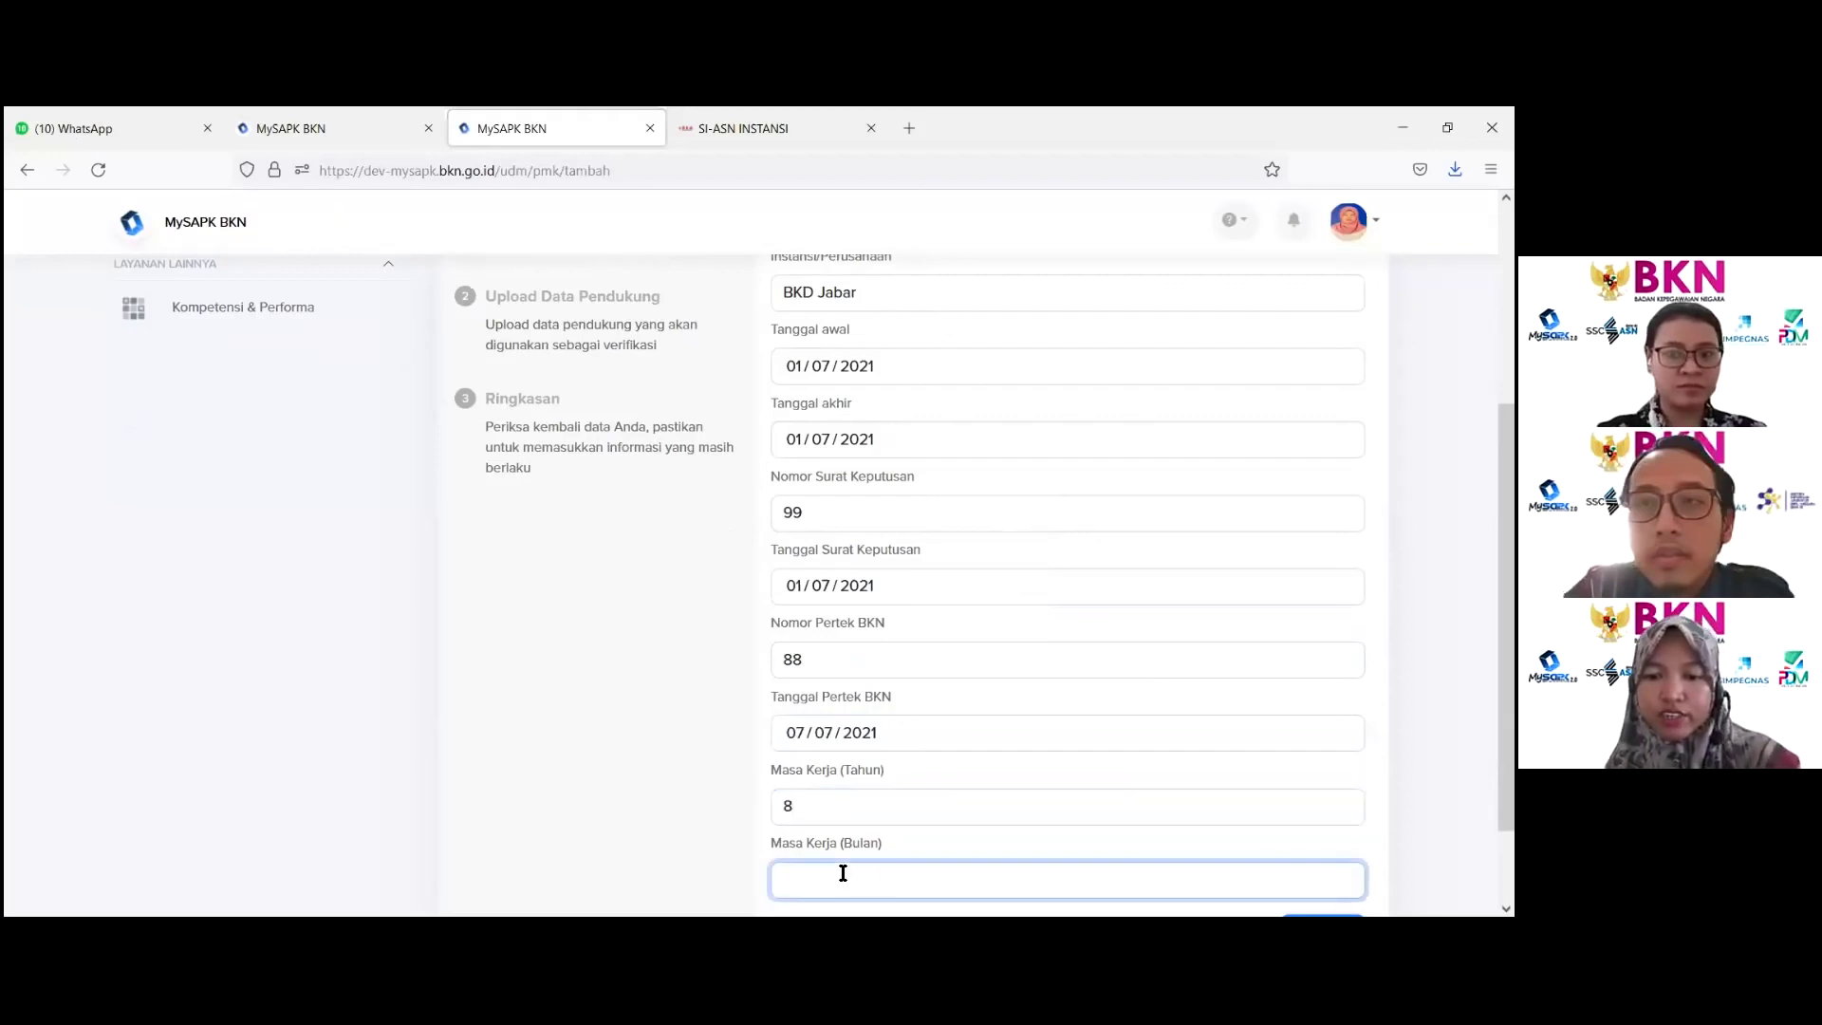
text(0)
scroll(843, 873, down, 2)
key(Tab)
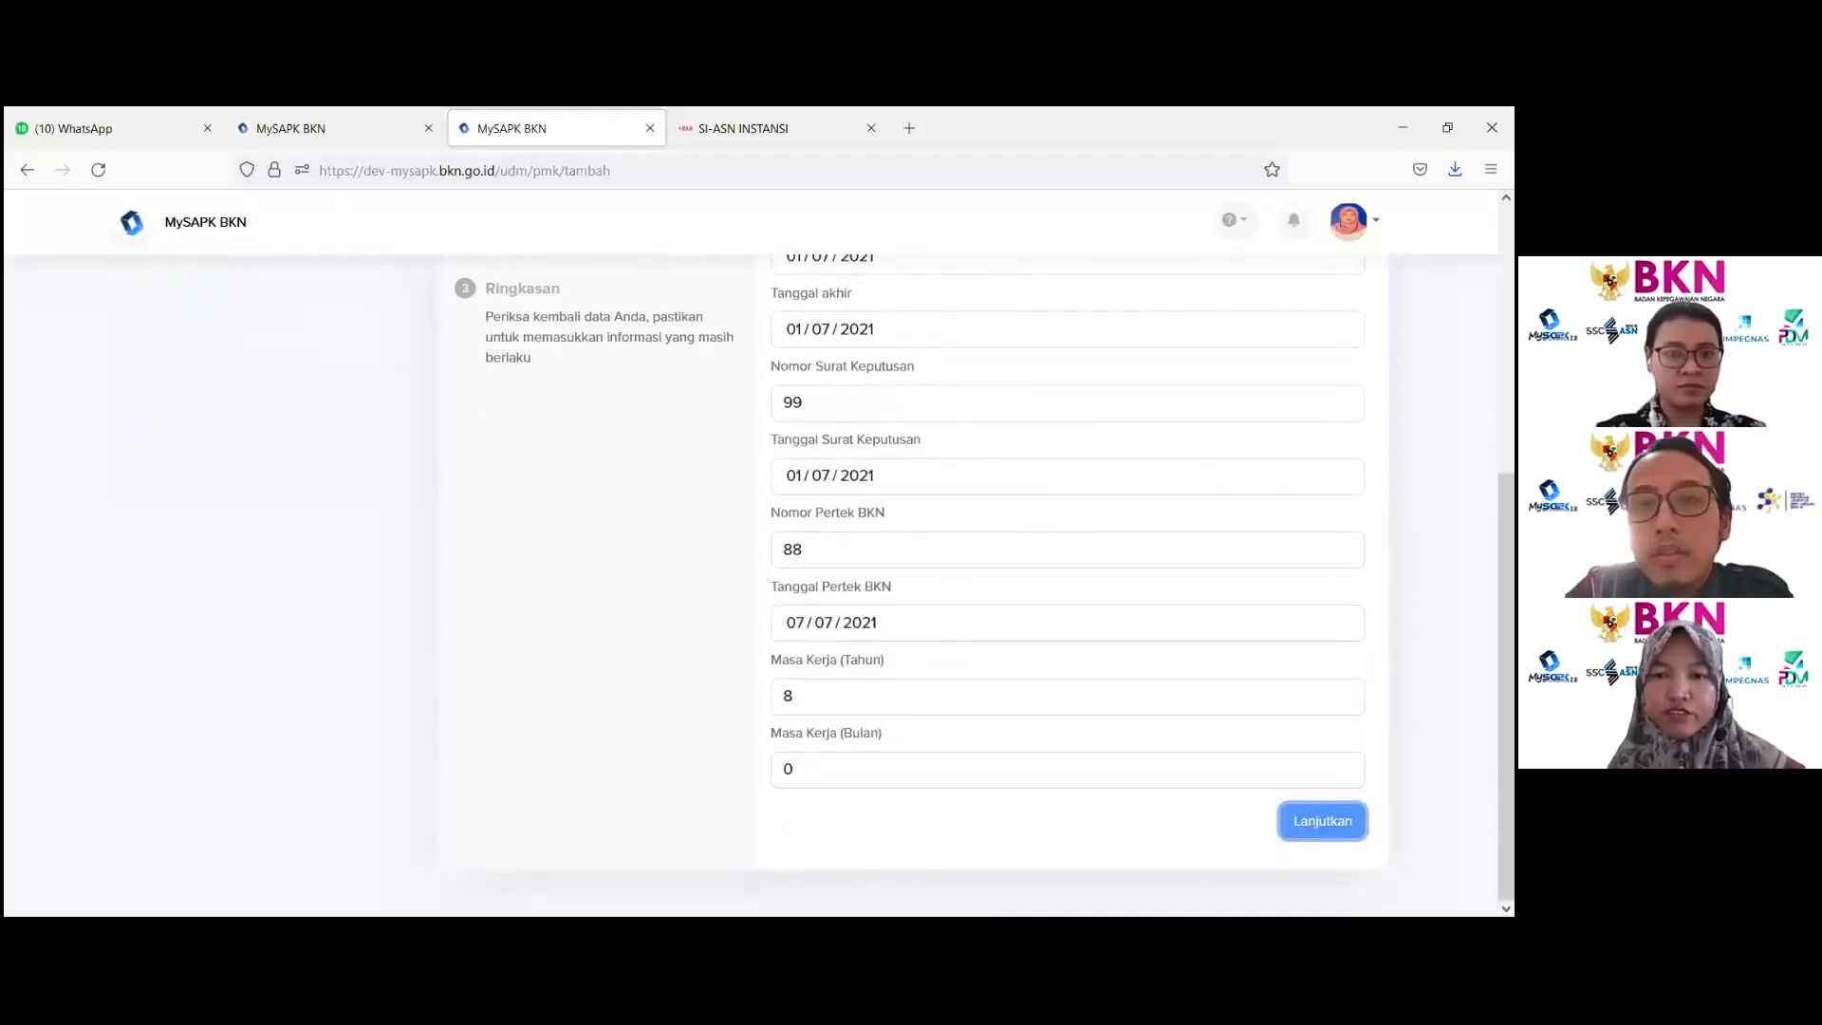
key(Return)
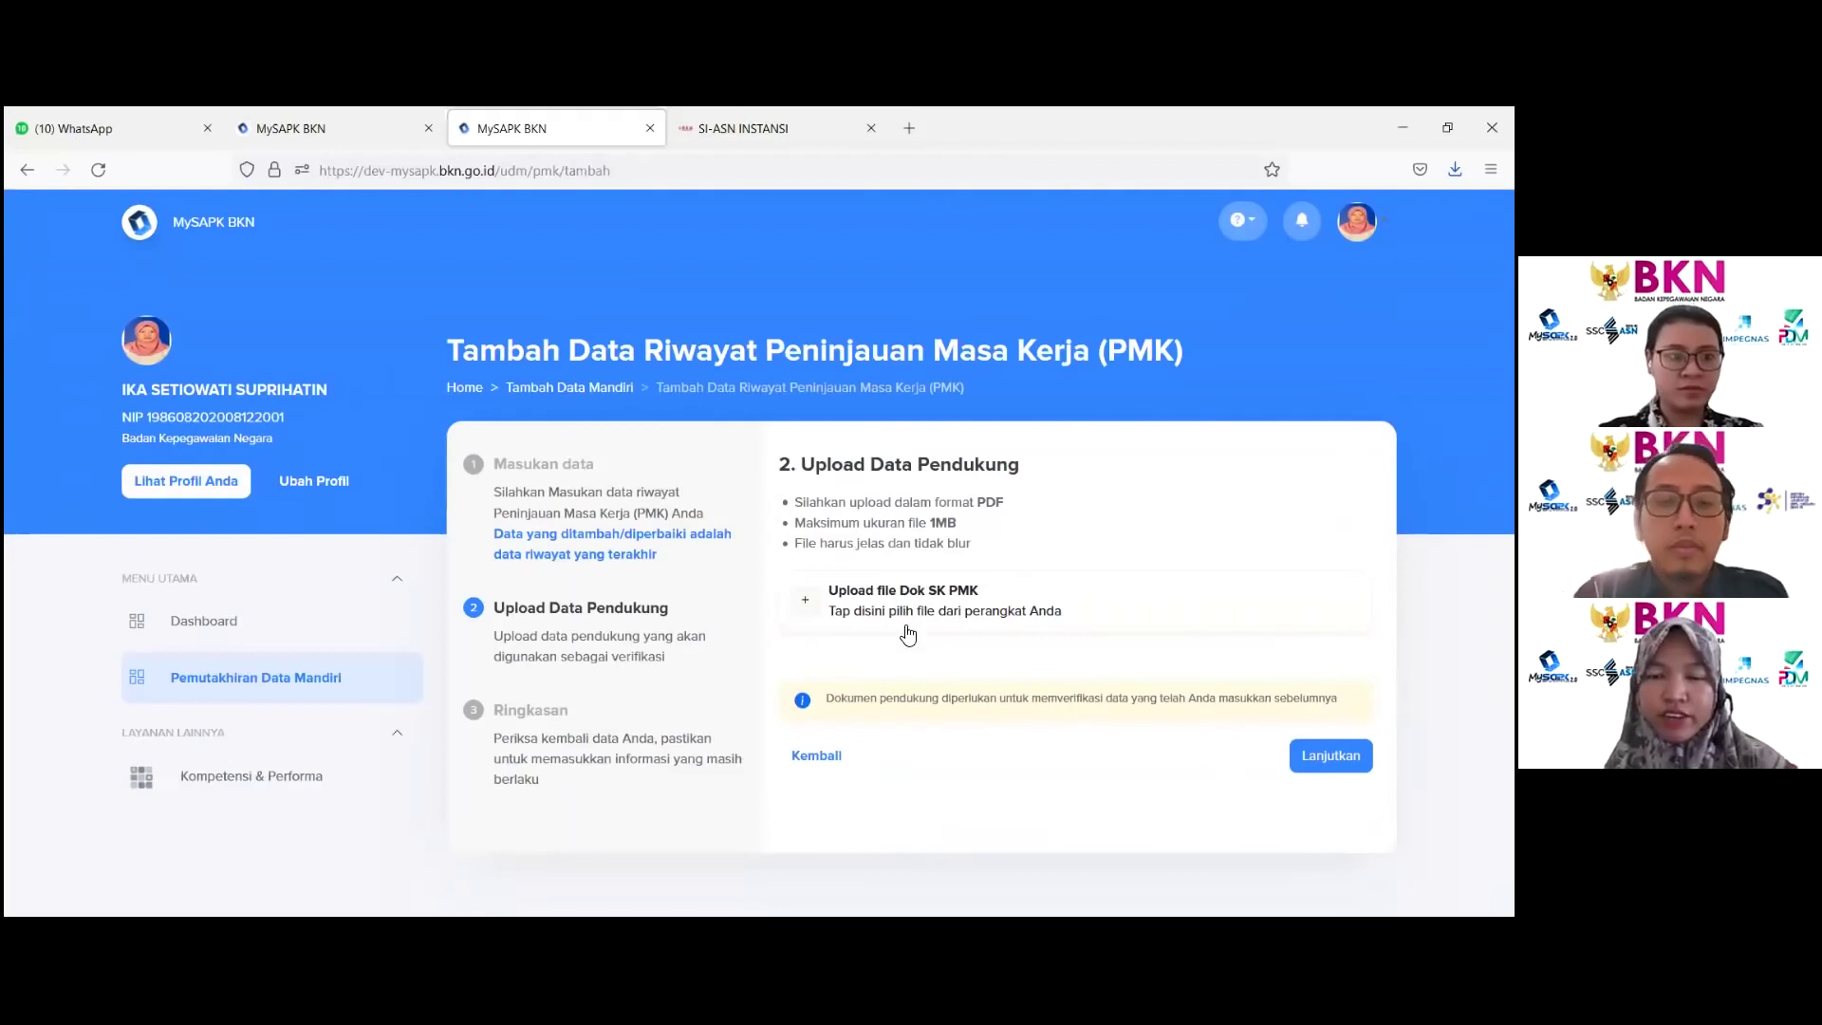
Step: Upload Dok SK PMK.pdf as the SK PMK supporting document
click(897, 598)
scroll(469, 408, down, 2)
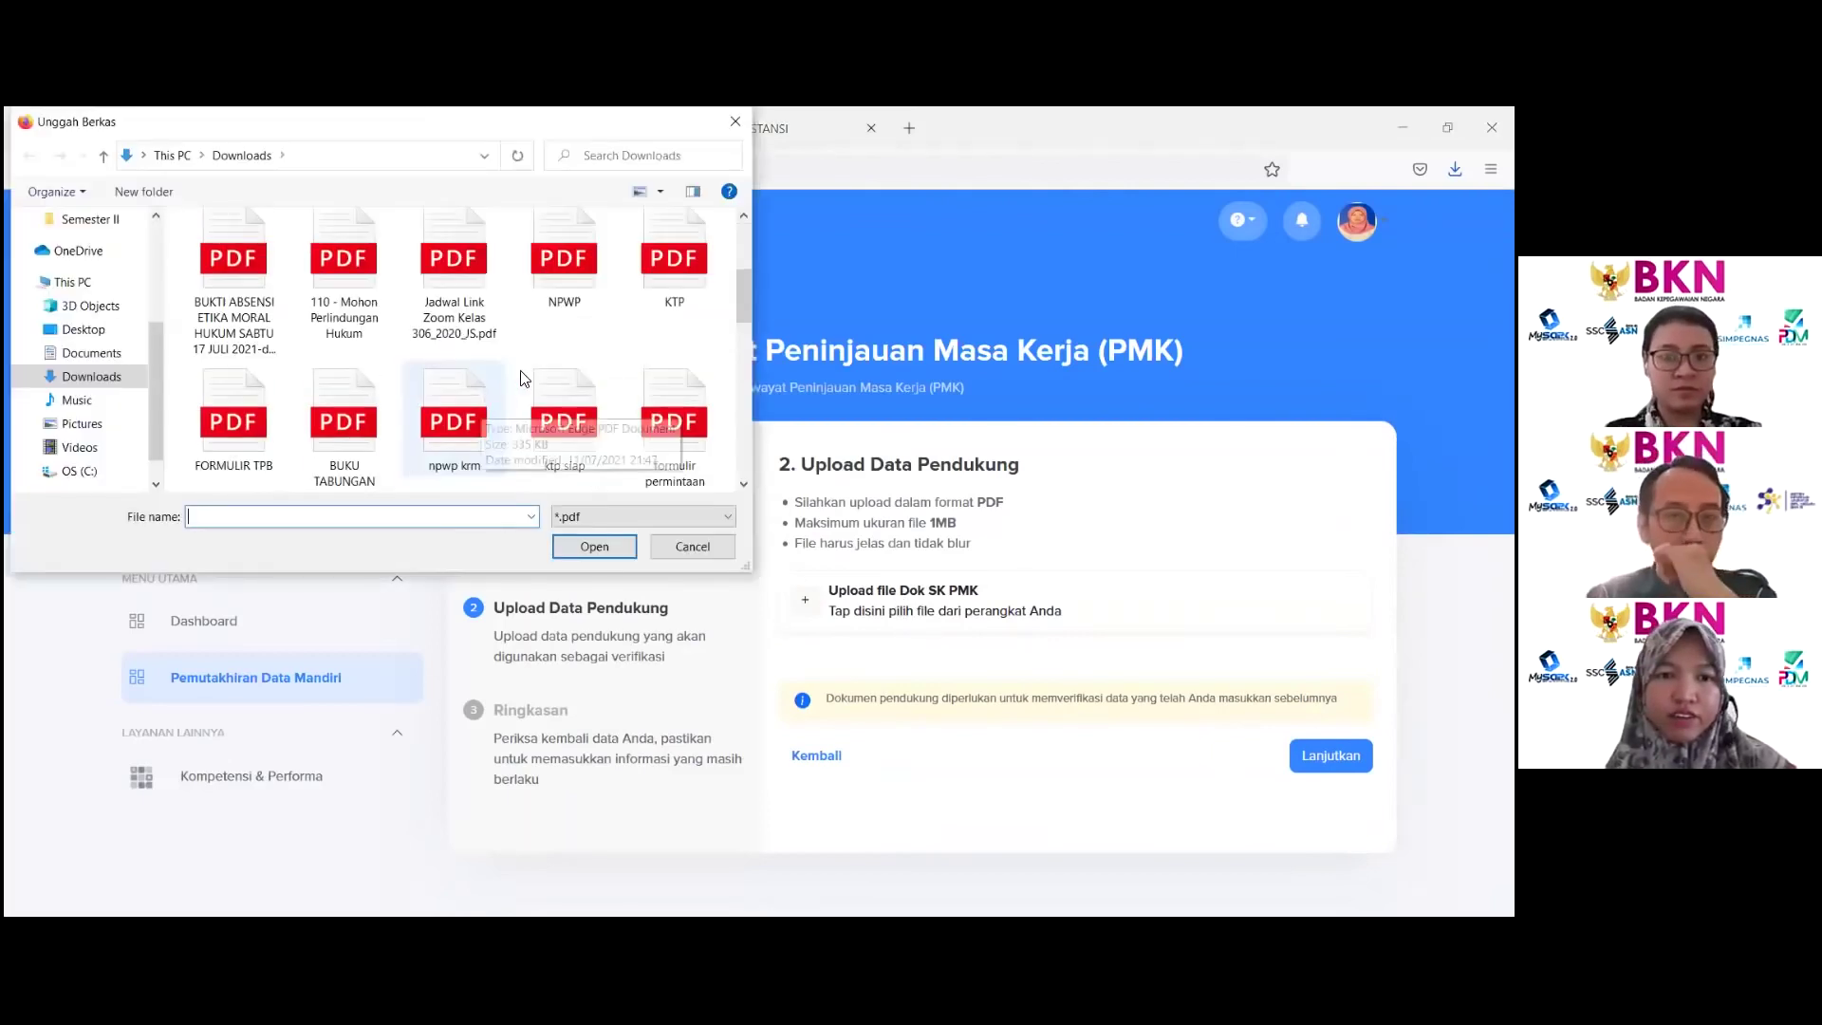
click(551, 276)
click(616, 548)
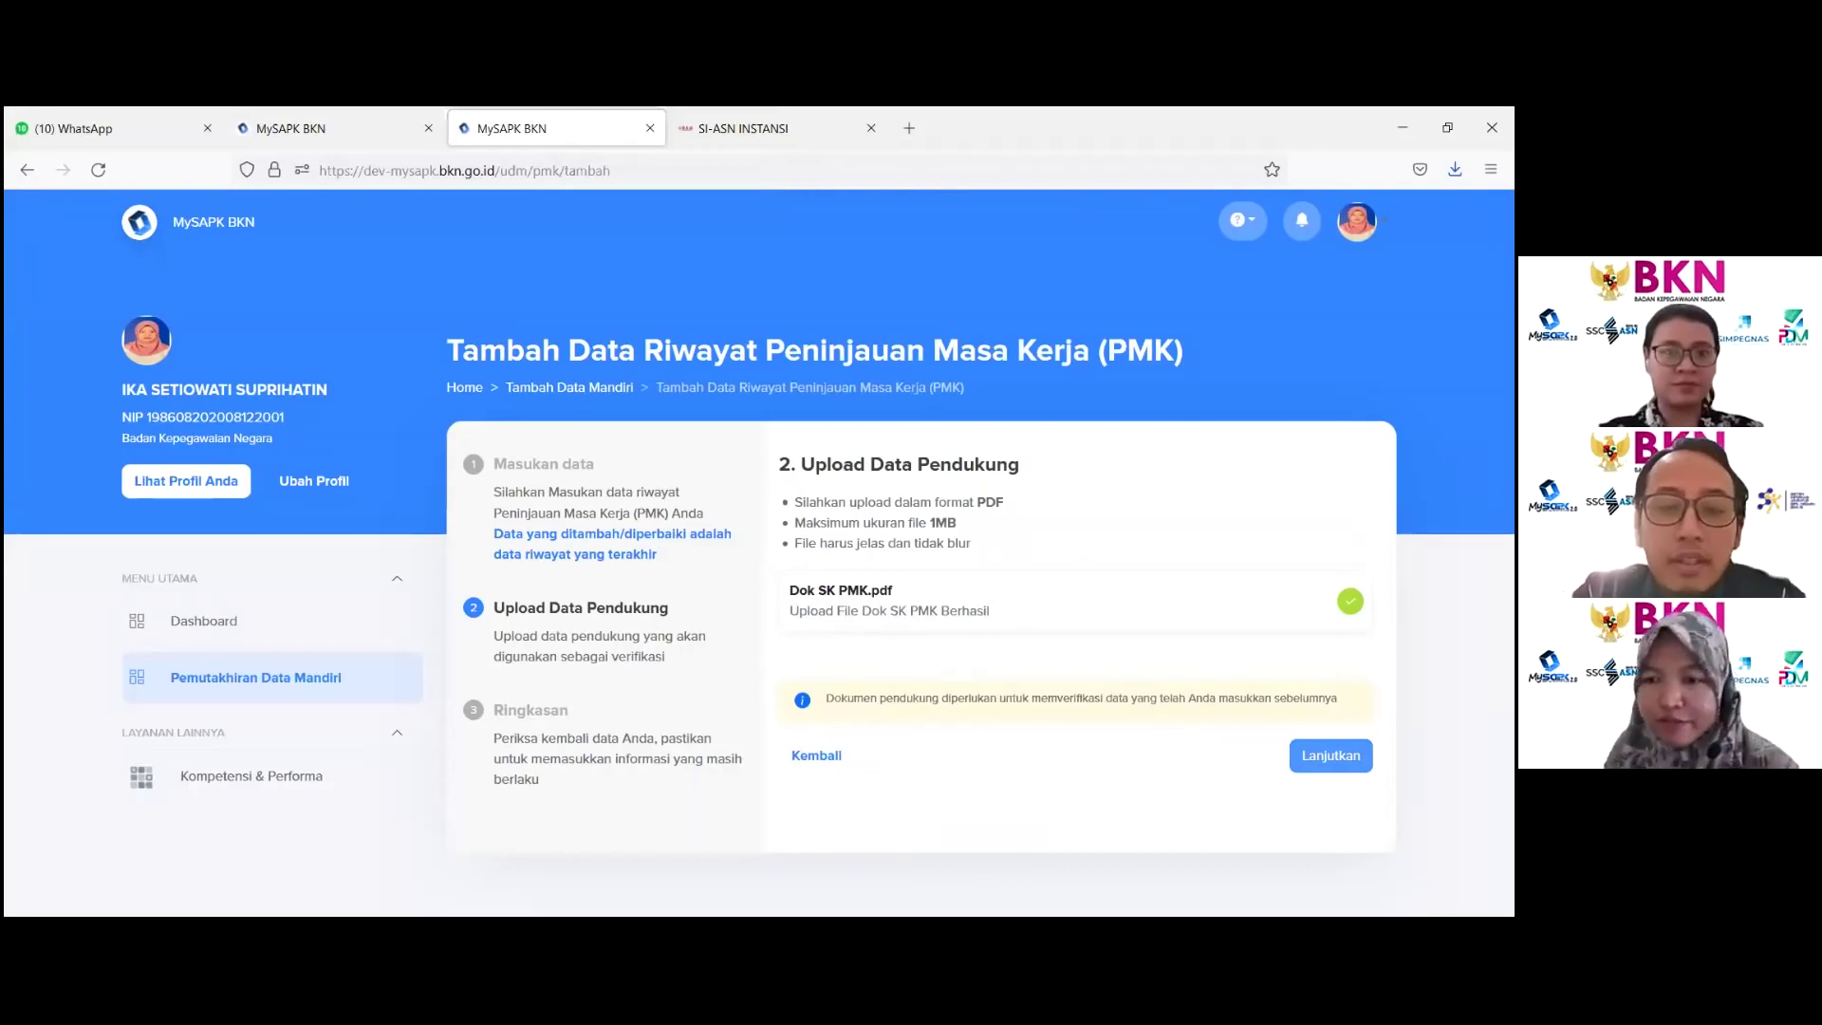
Step: Affirm the summary data, submit the PMK record, and return to the history categories
click(1330, 755)
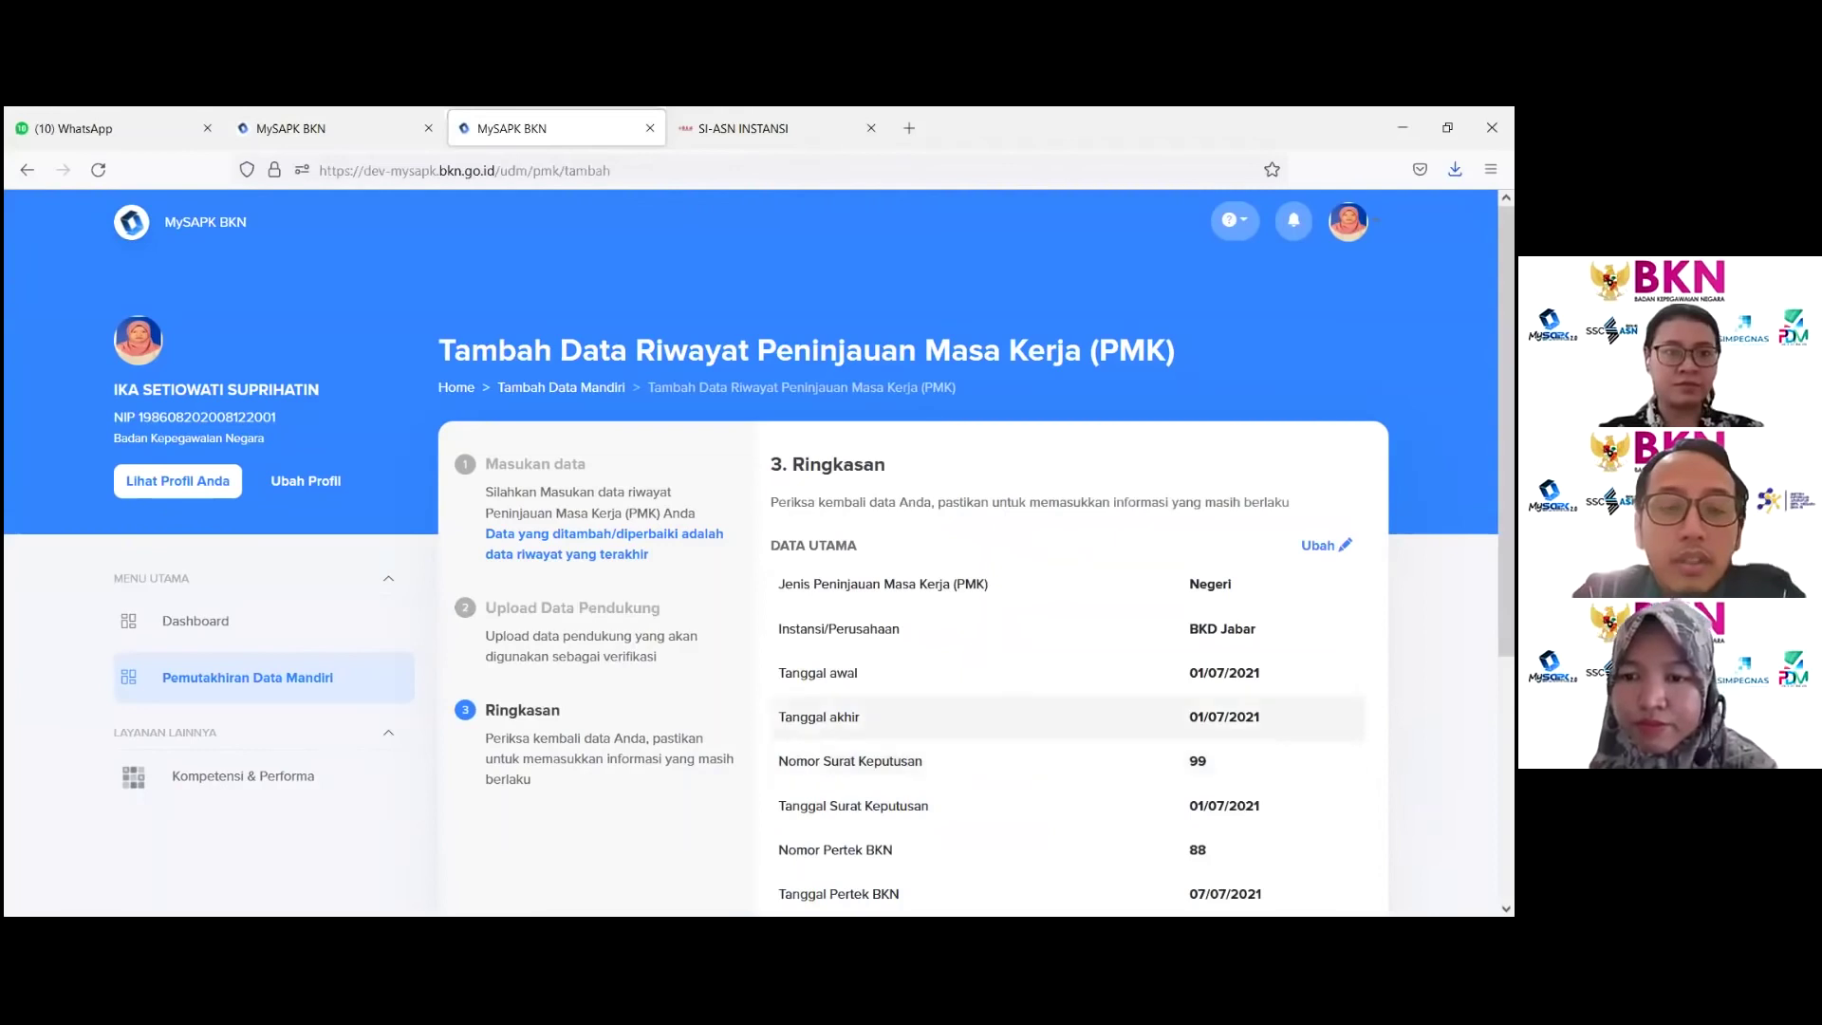
scroll(1221, 695, down, 5)
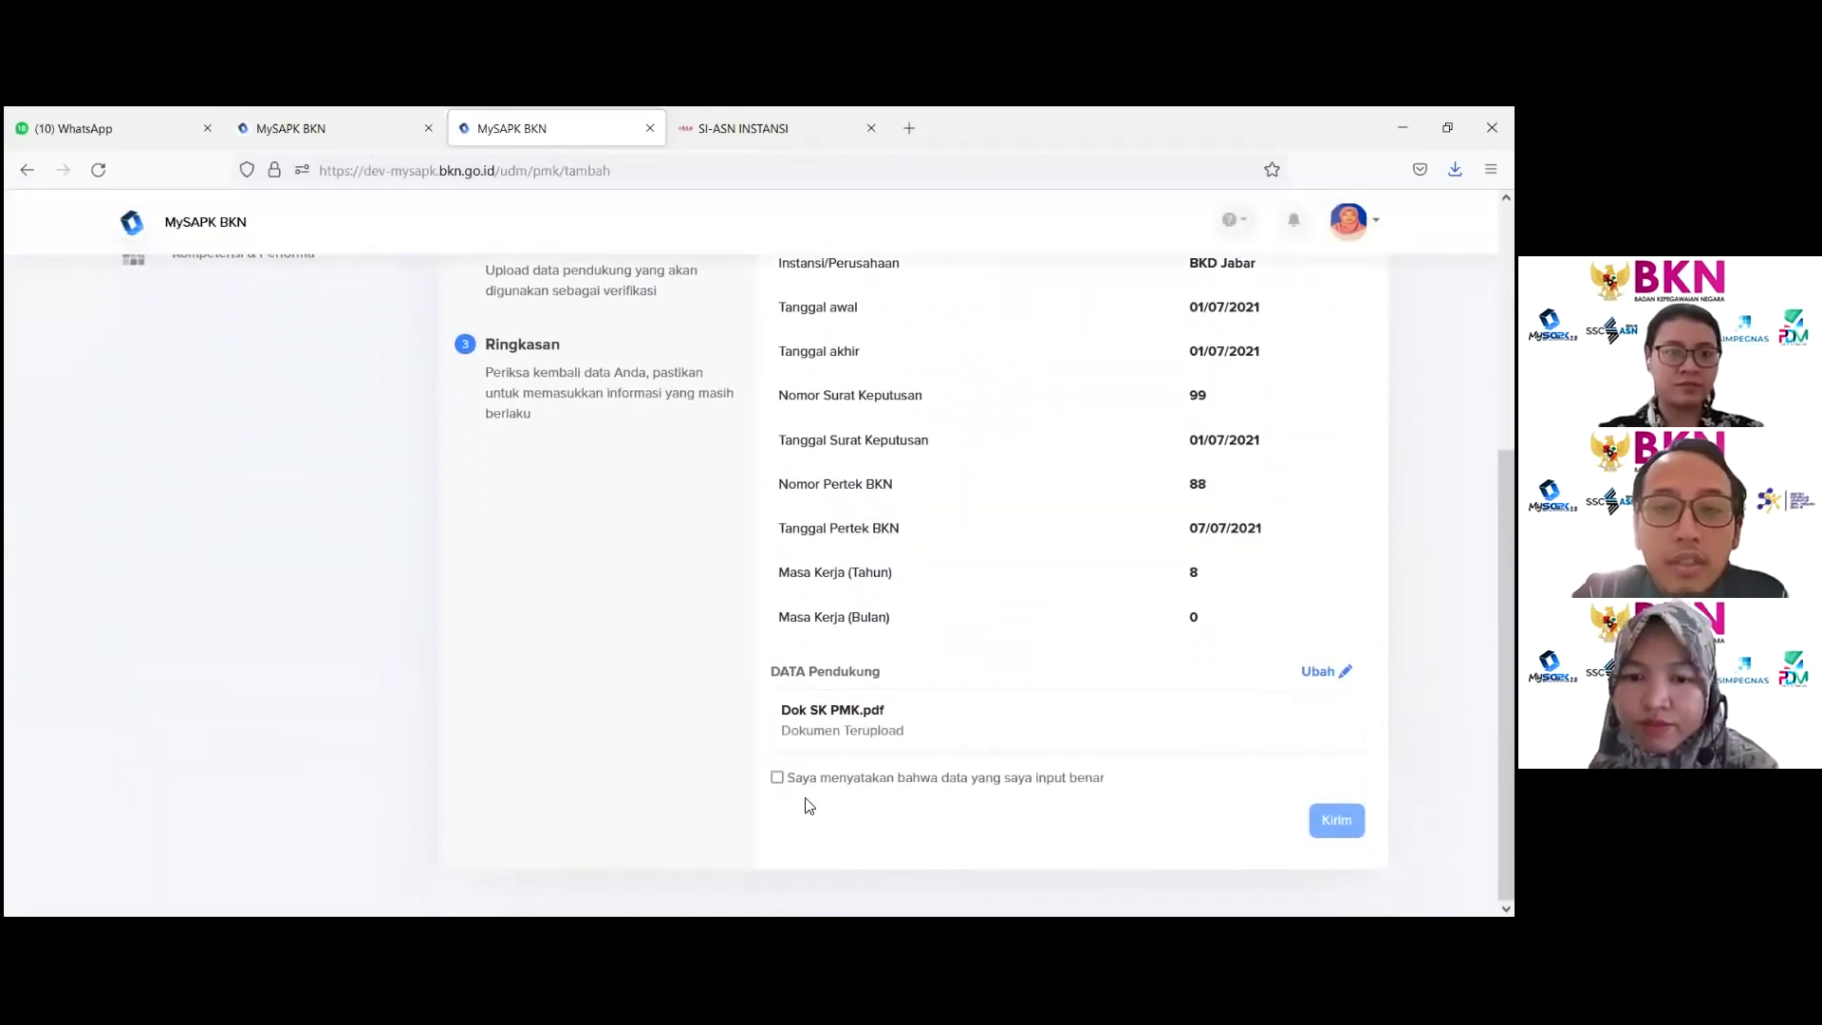
scroll(951, 651, up, 1)
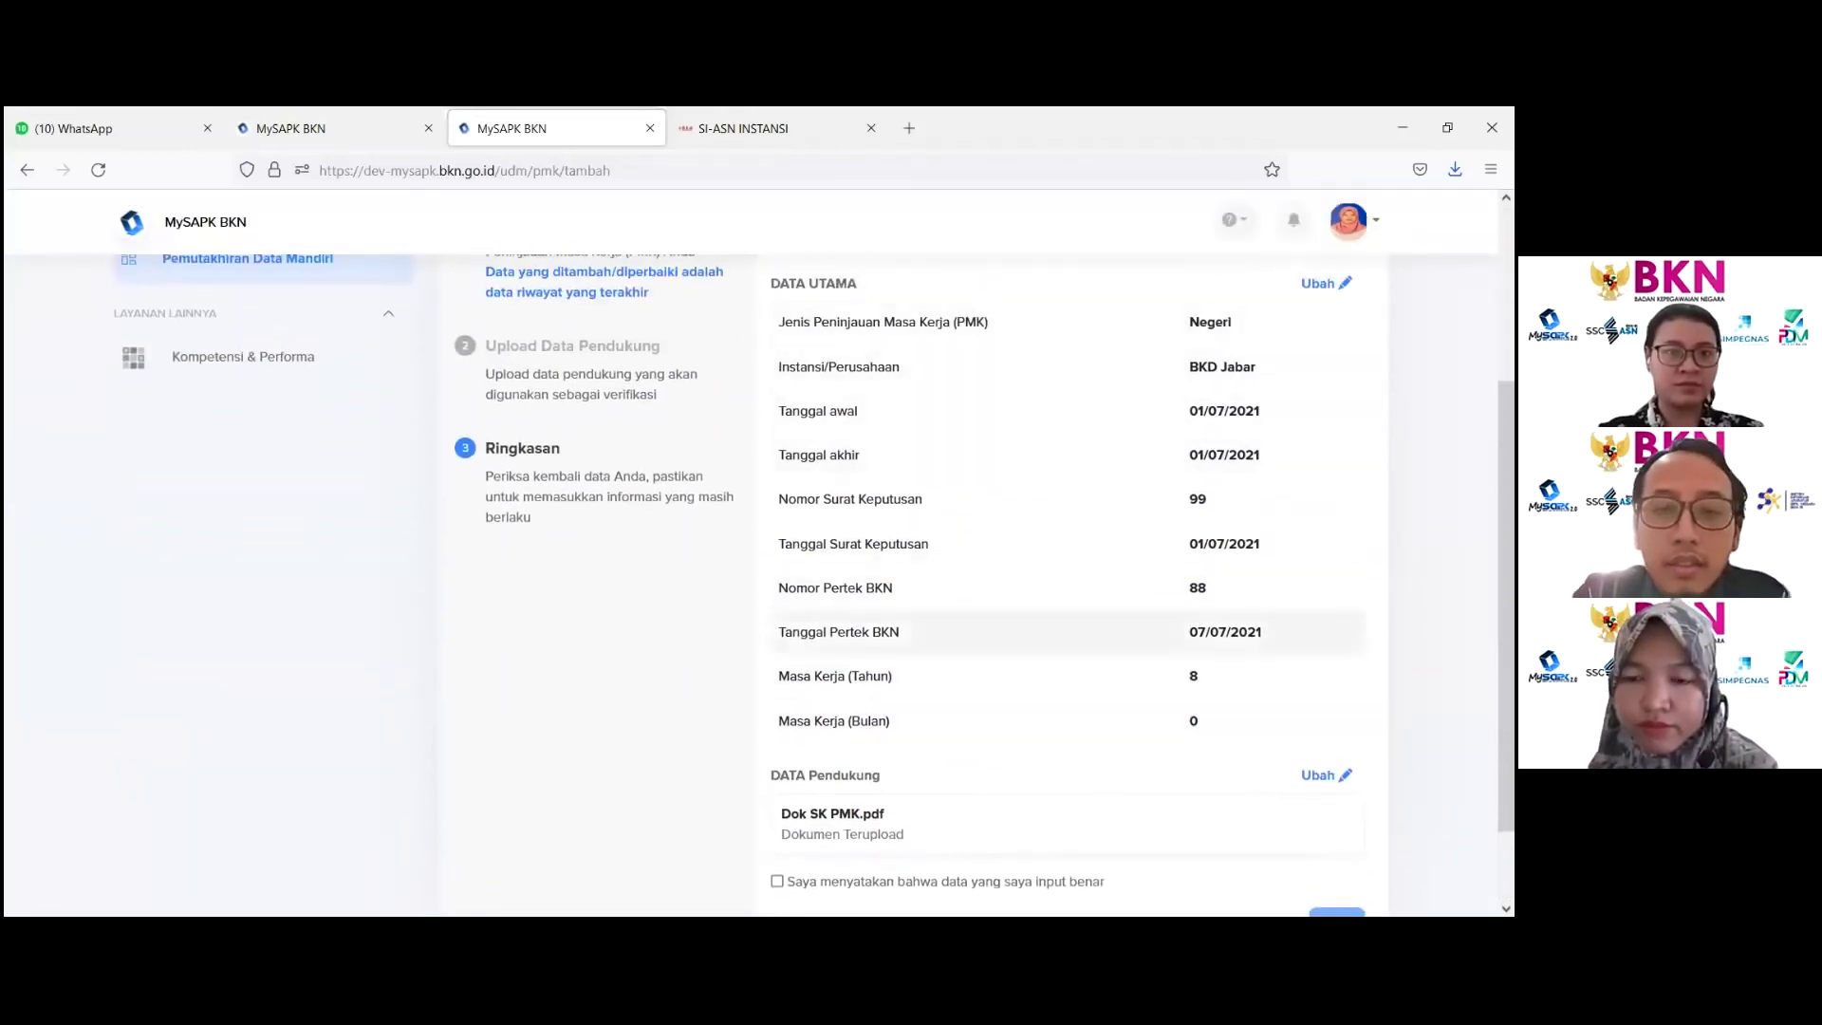
click(776, 882)
scroll(1069, 772, down, 1)
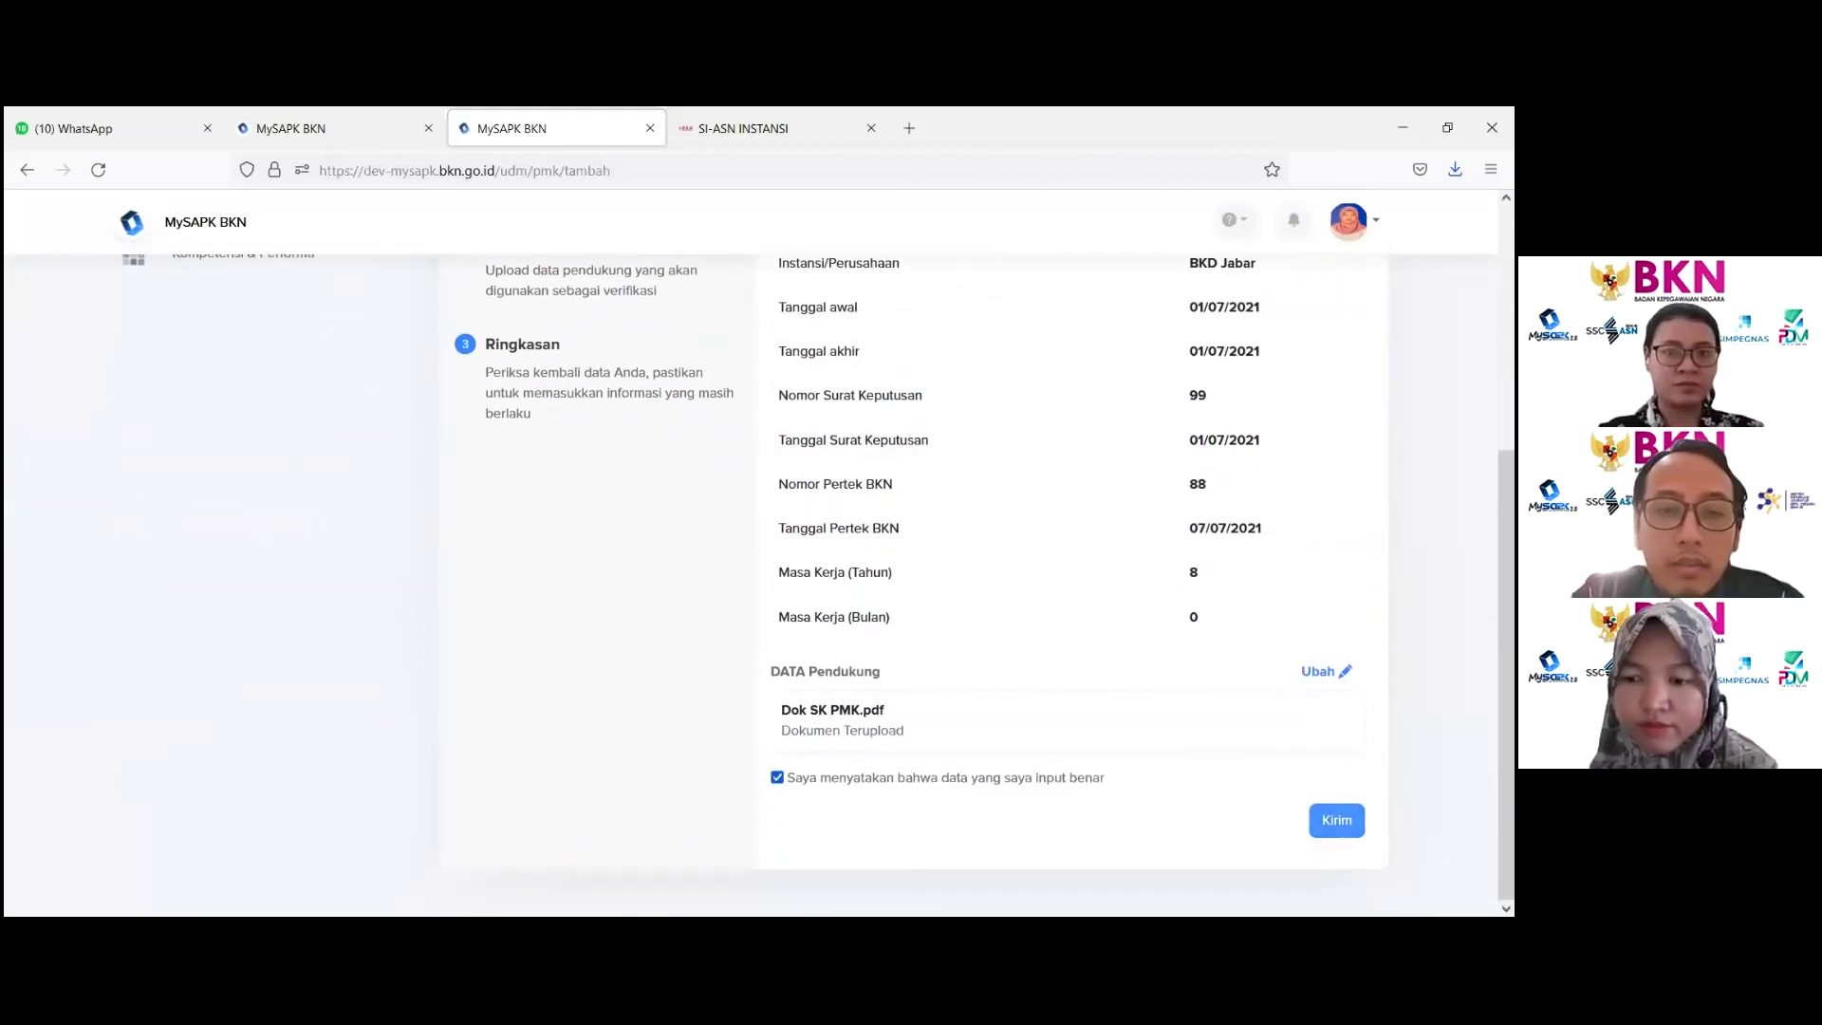
click(1336, 820)
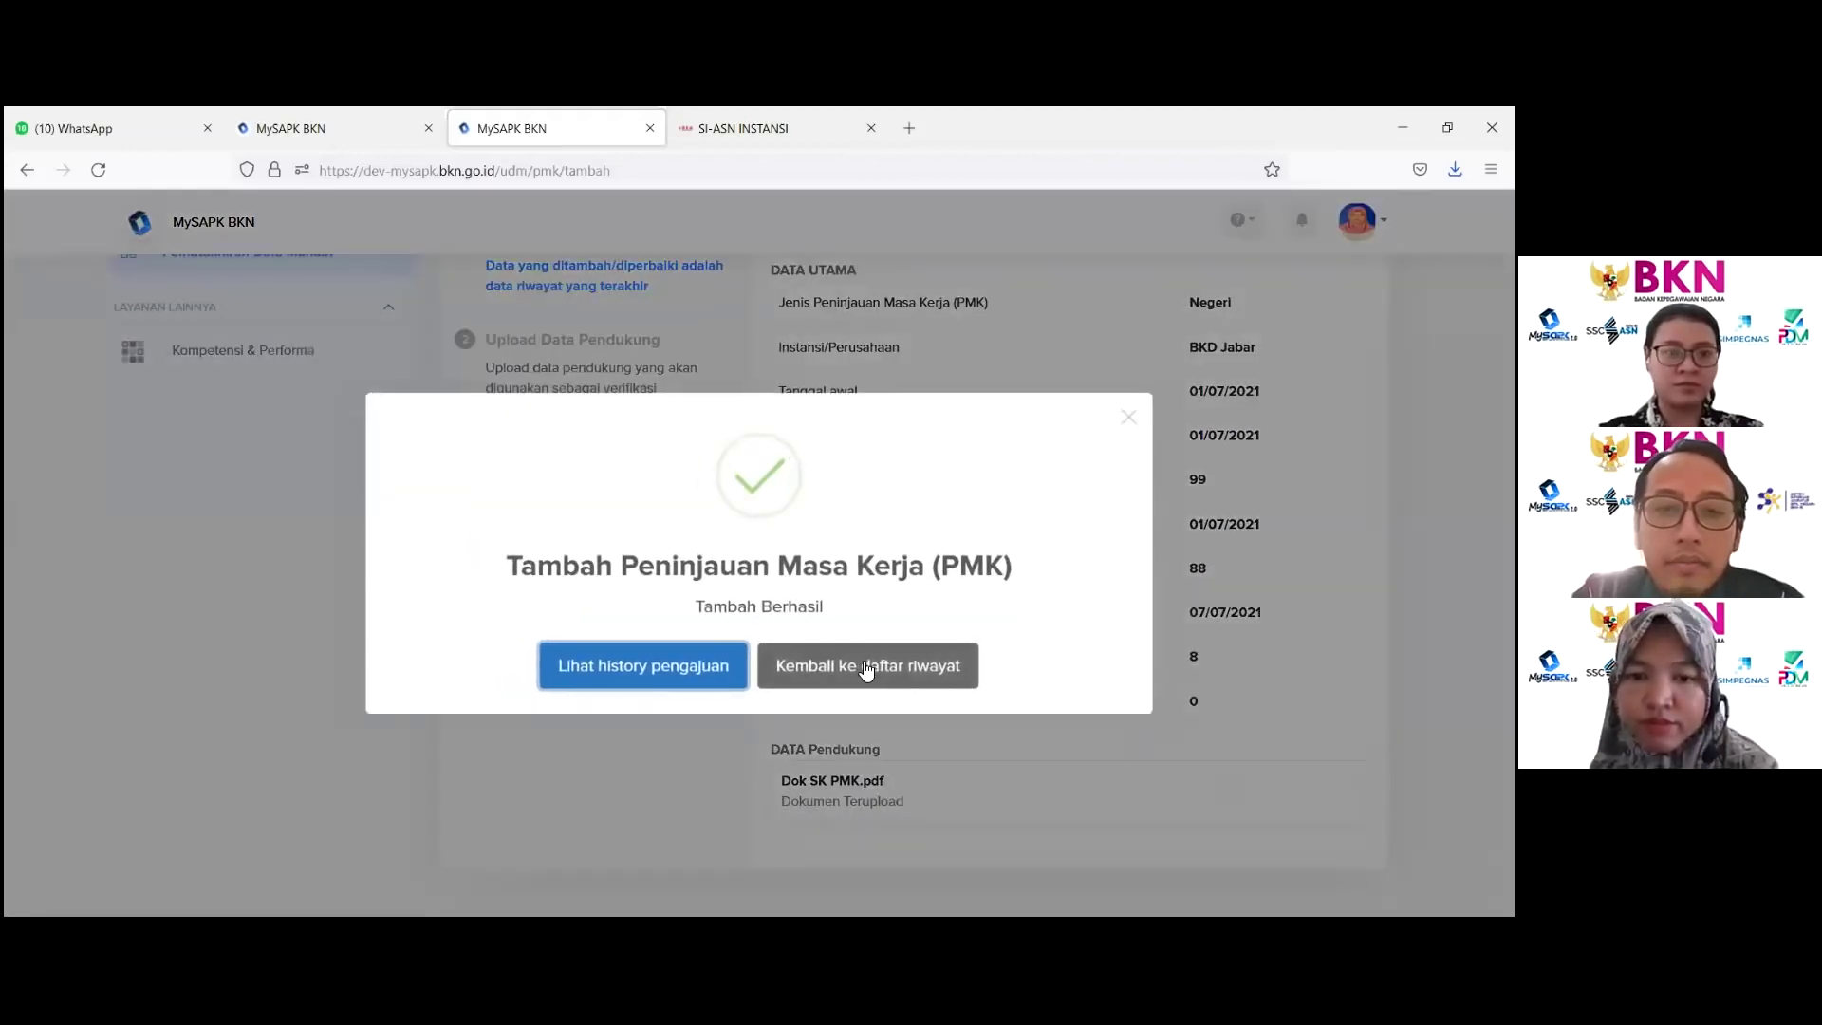
click(866, 667)
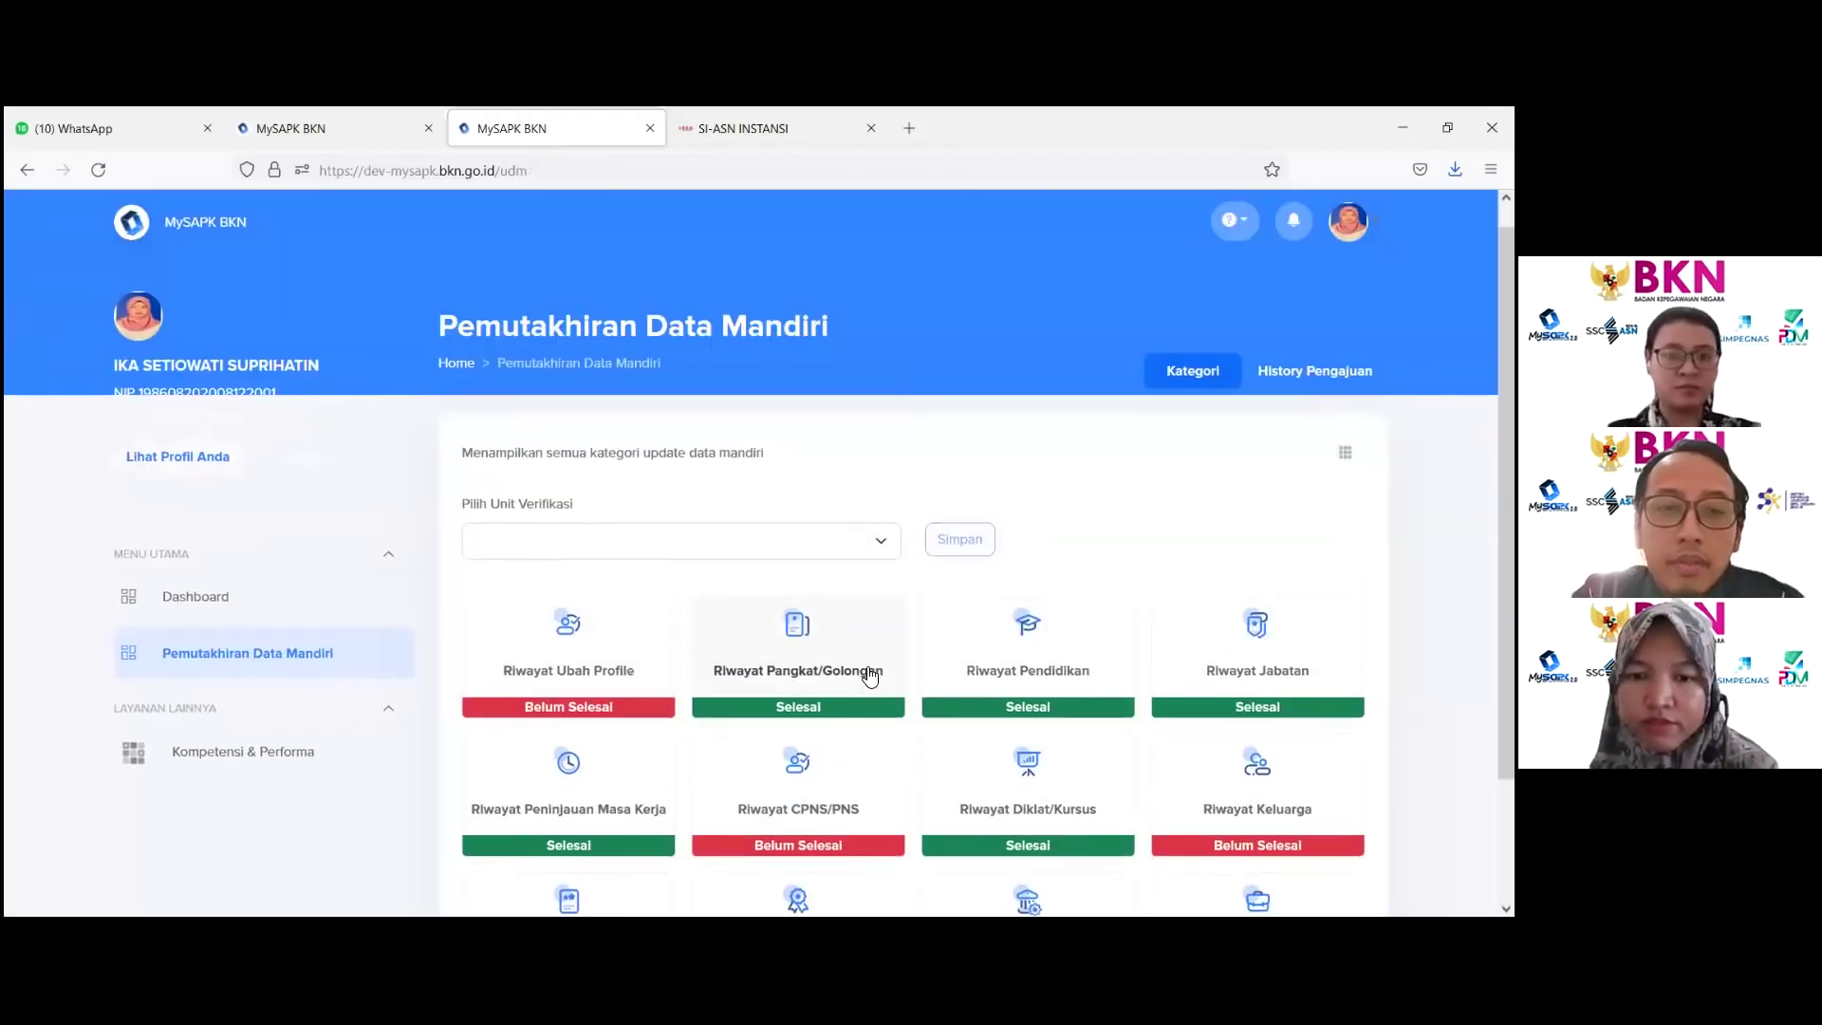
Step: Check the PMK records, then review the PMK submission's details in History Pengajuan
click(592, 809)
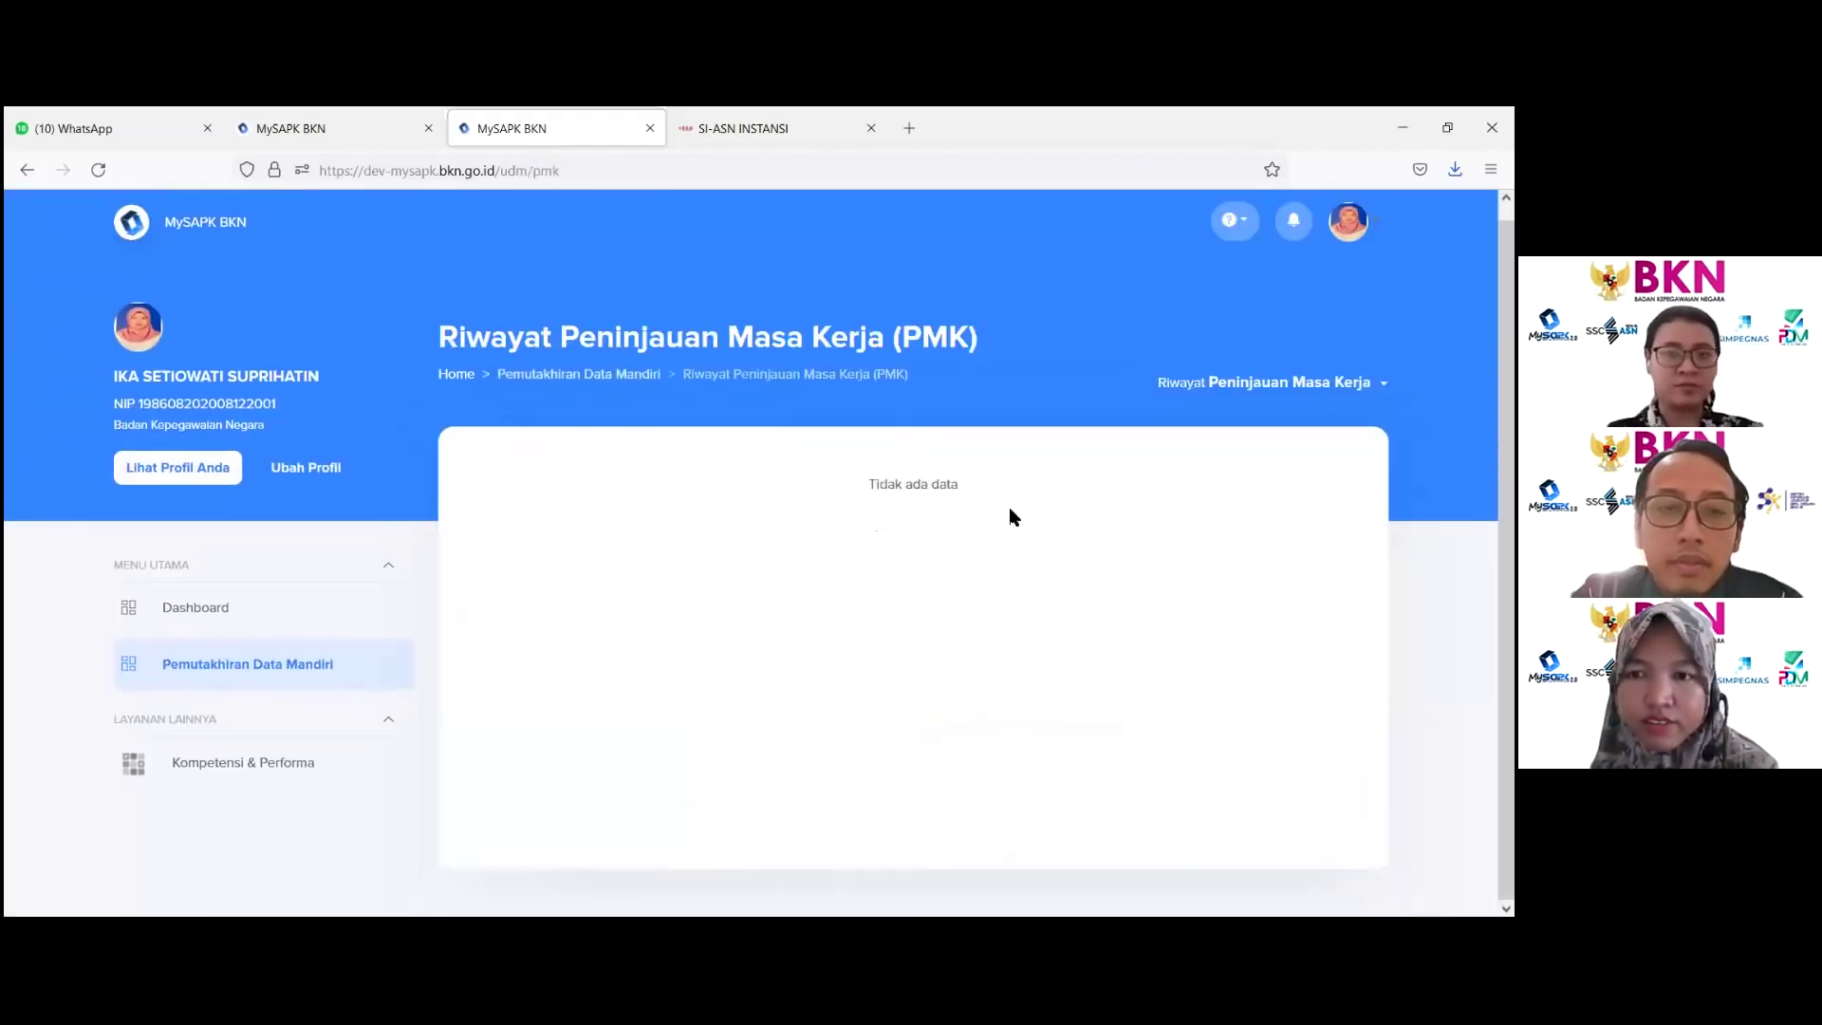
click(567, 379)
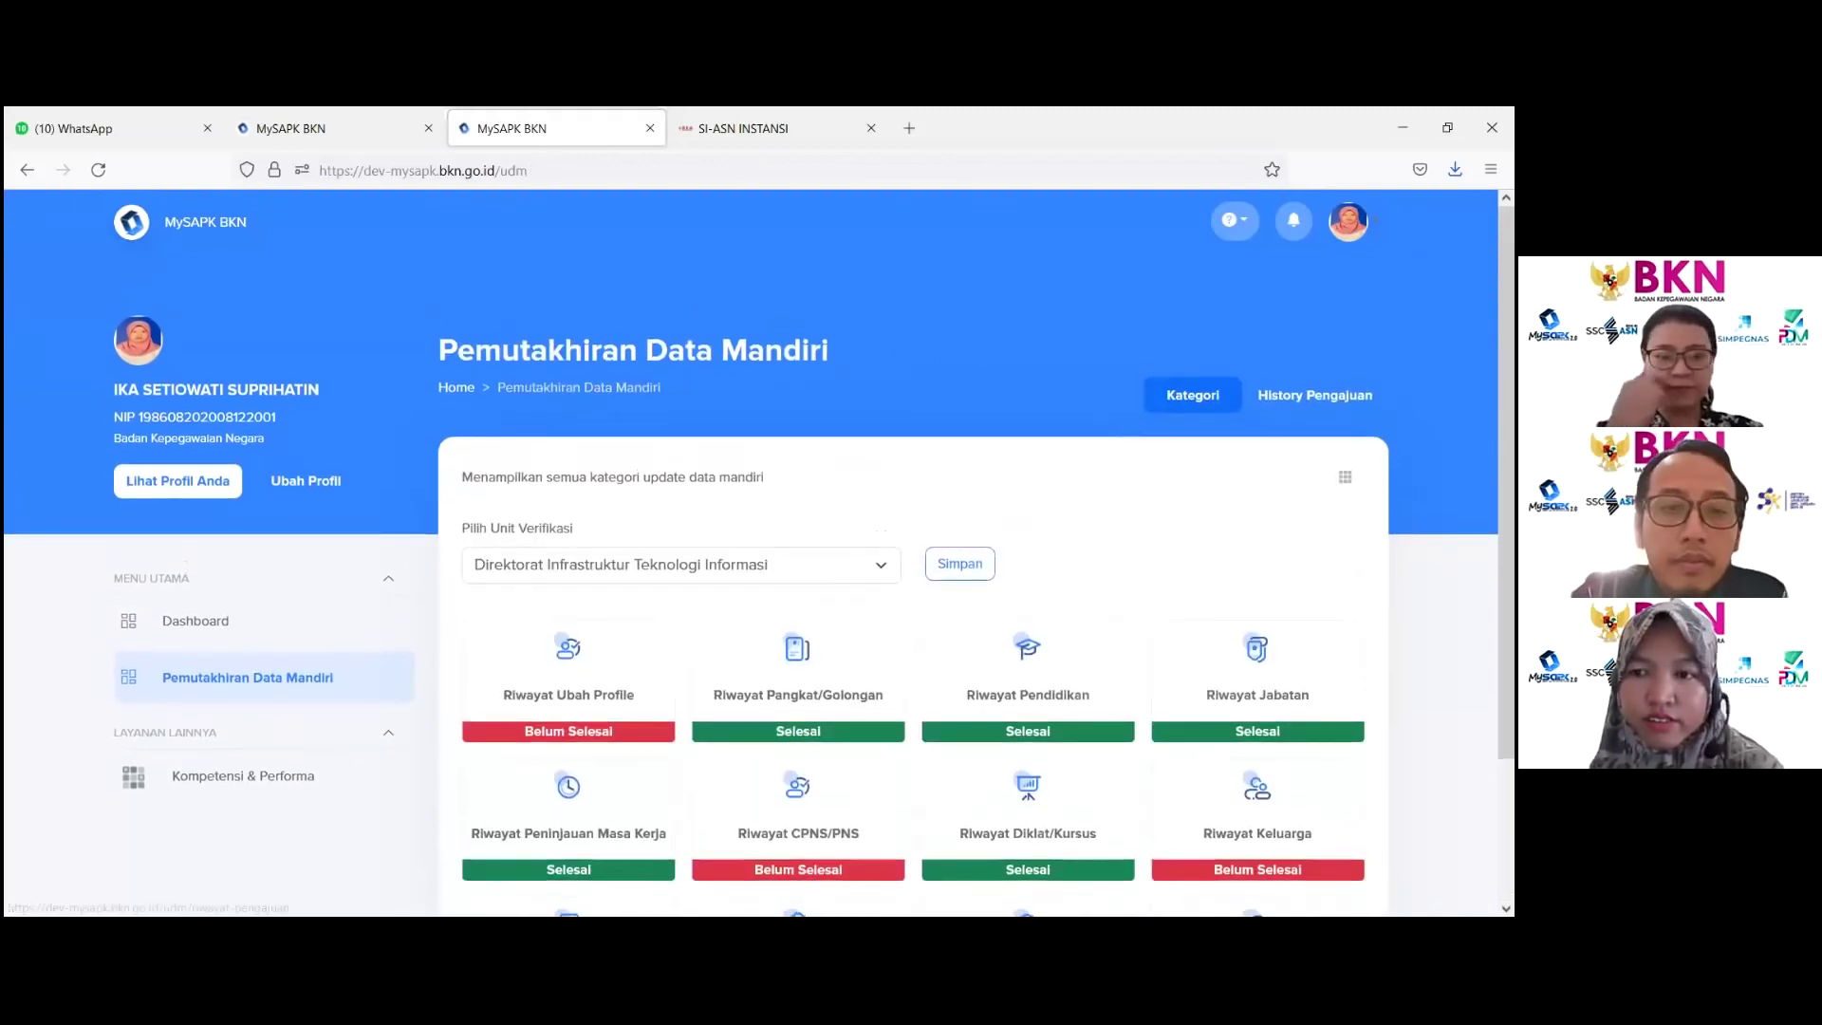
click(1315, 394)
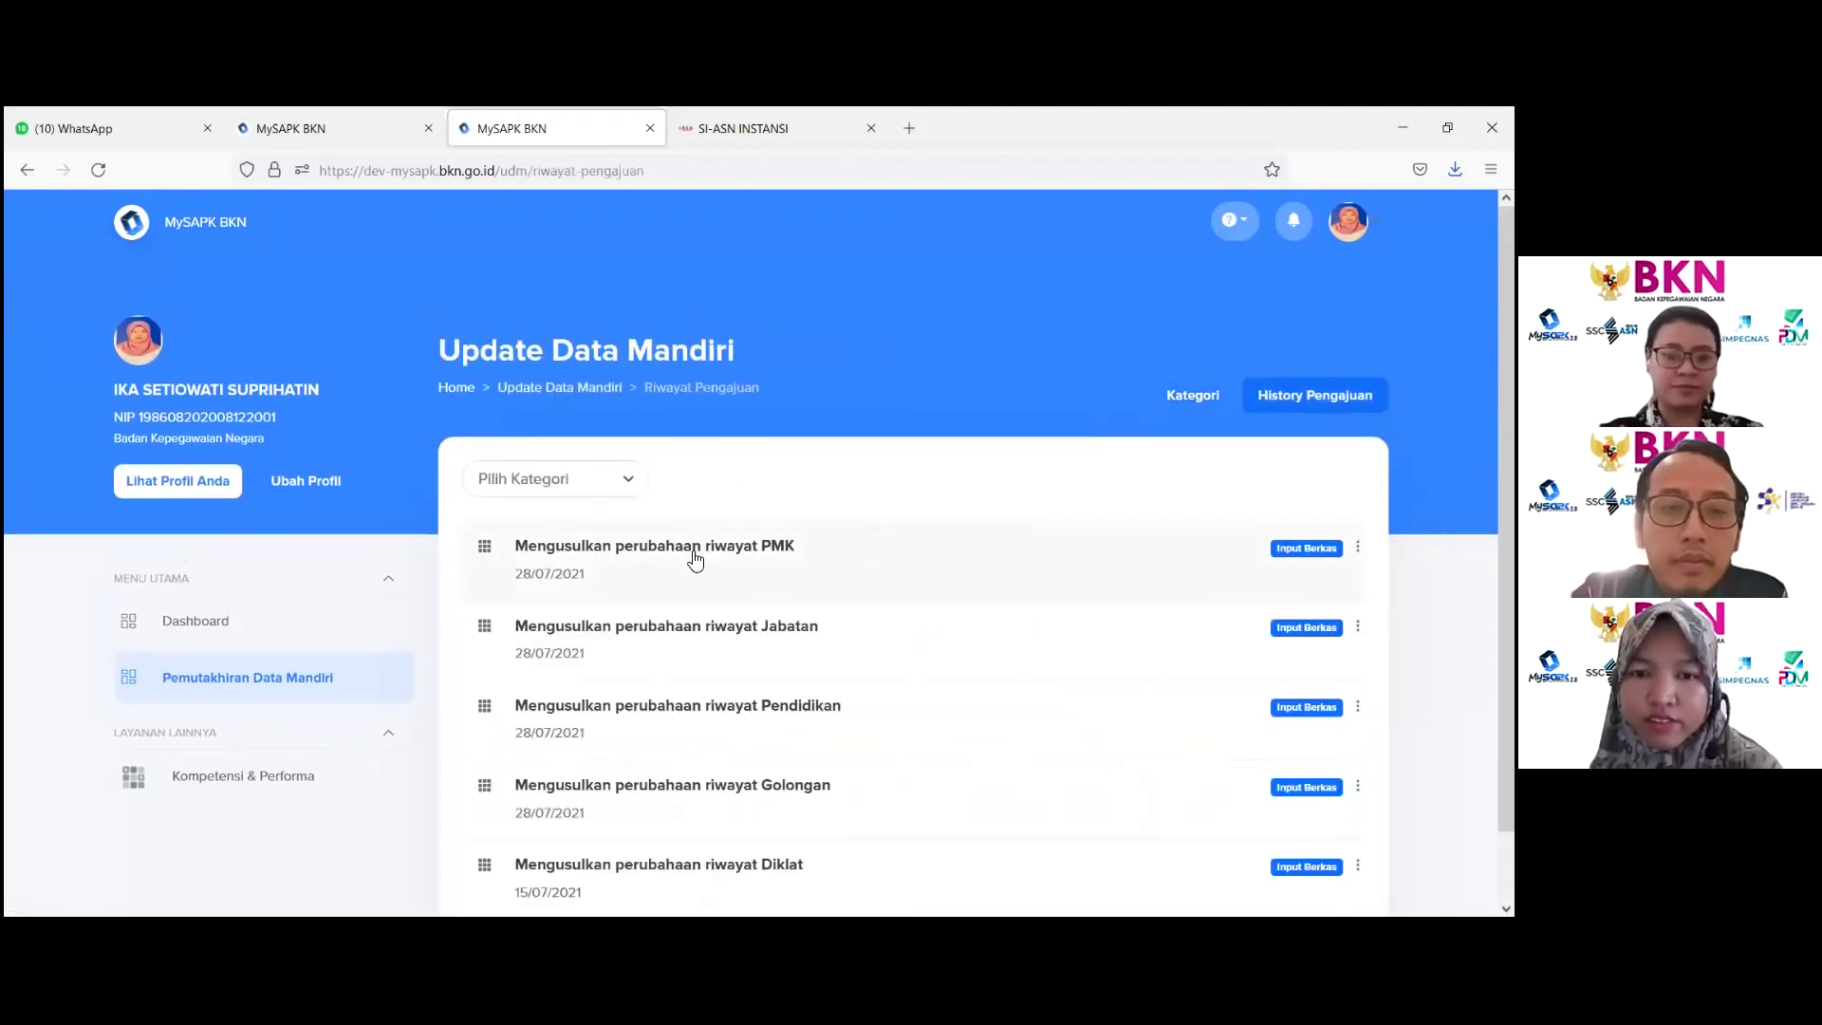
click(693, 558)
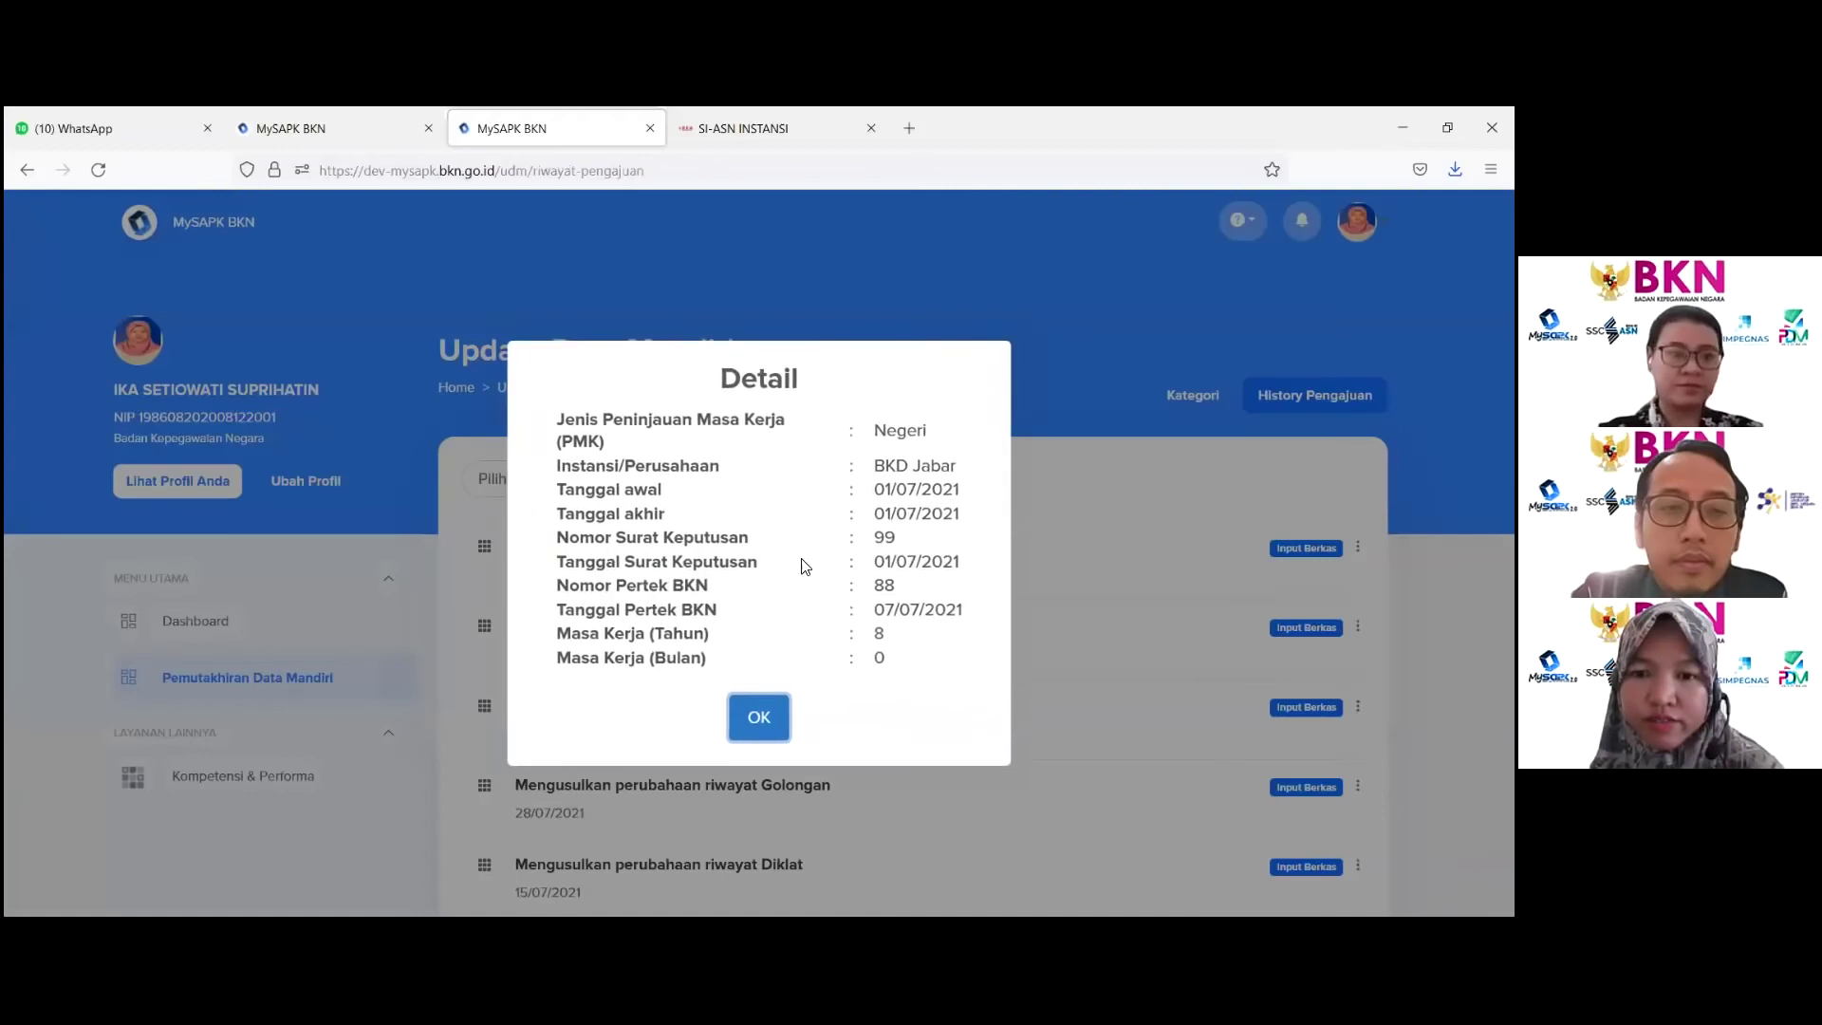
click(766, 712)
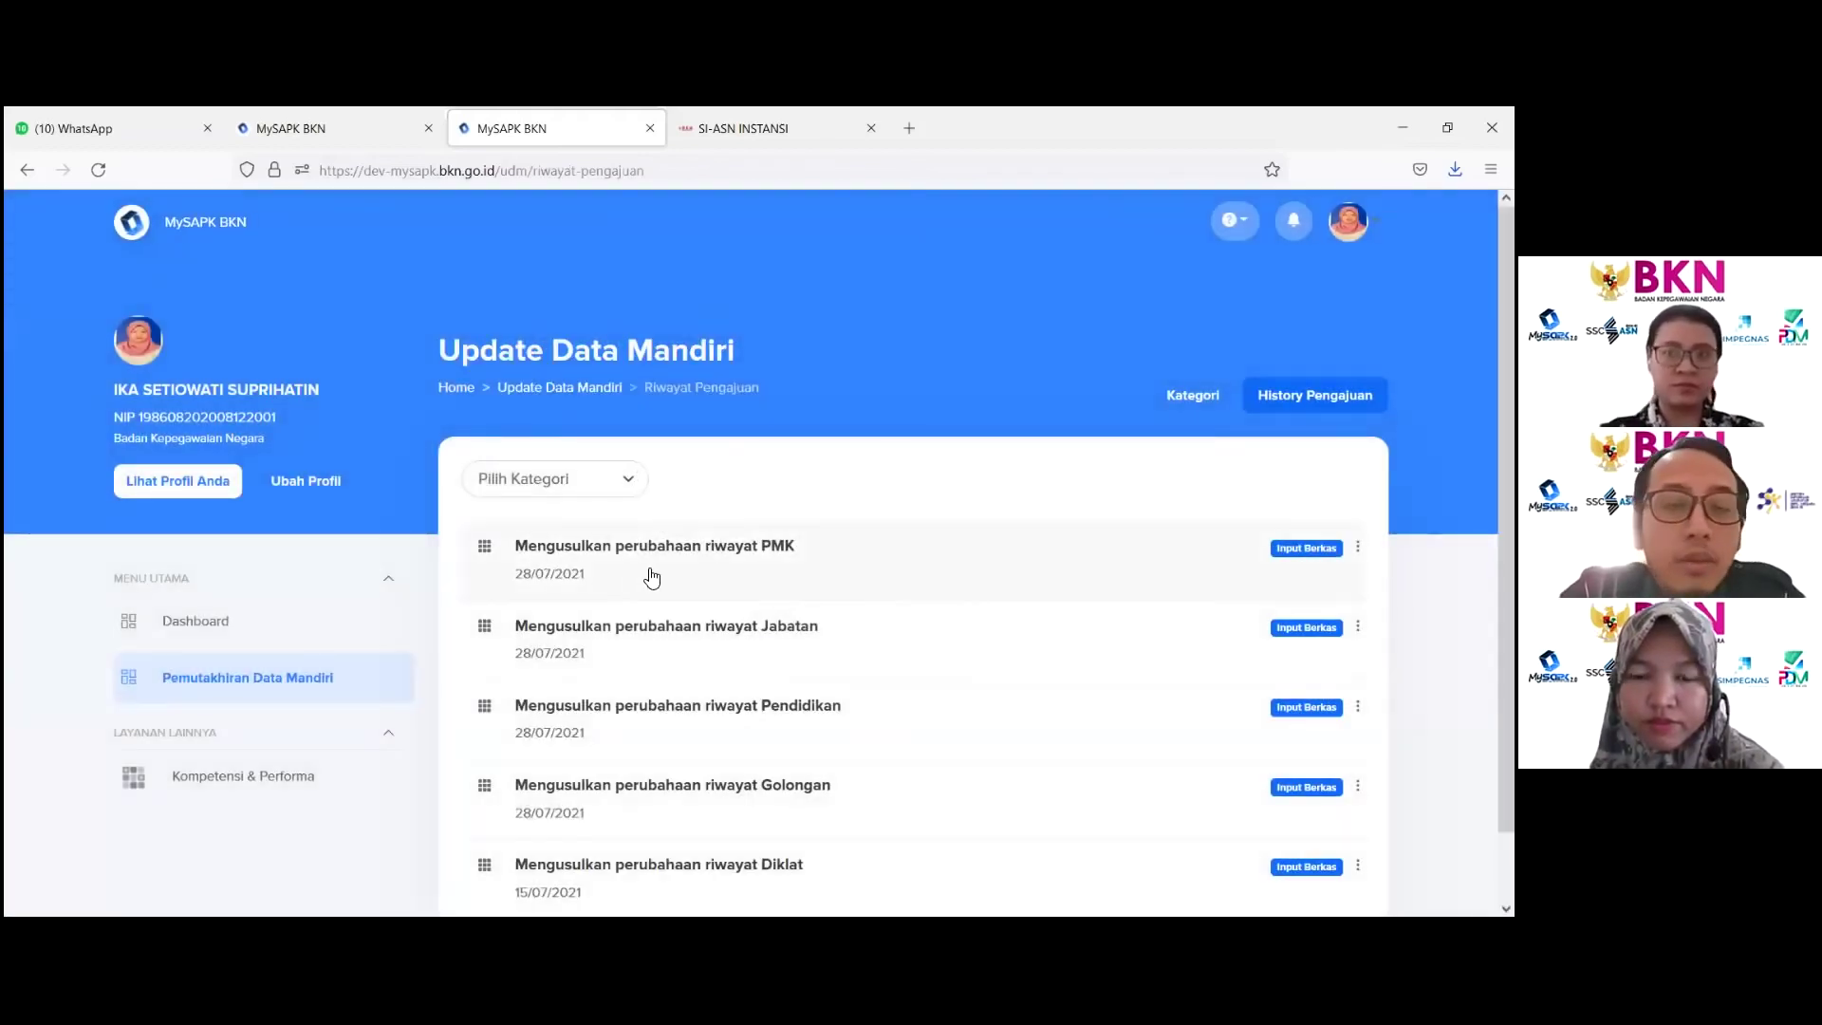
click(644, 565)
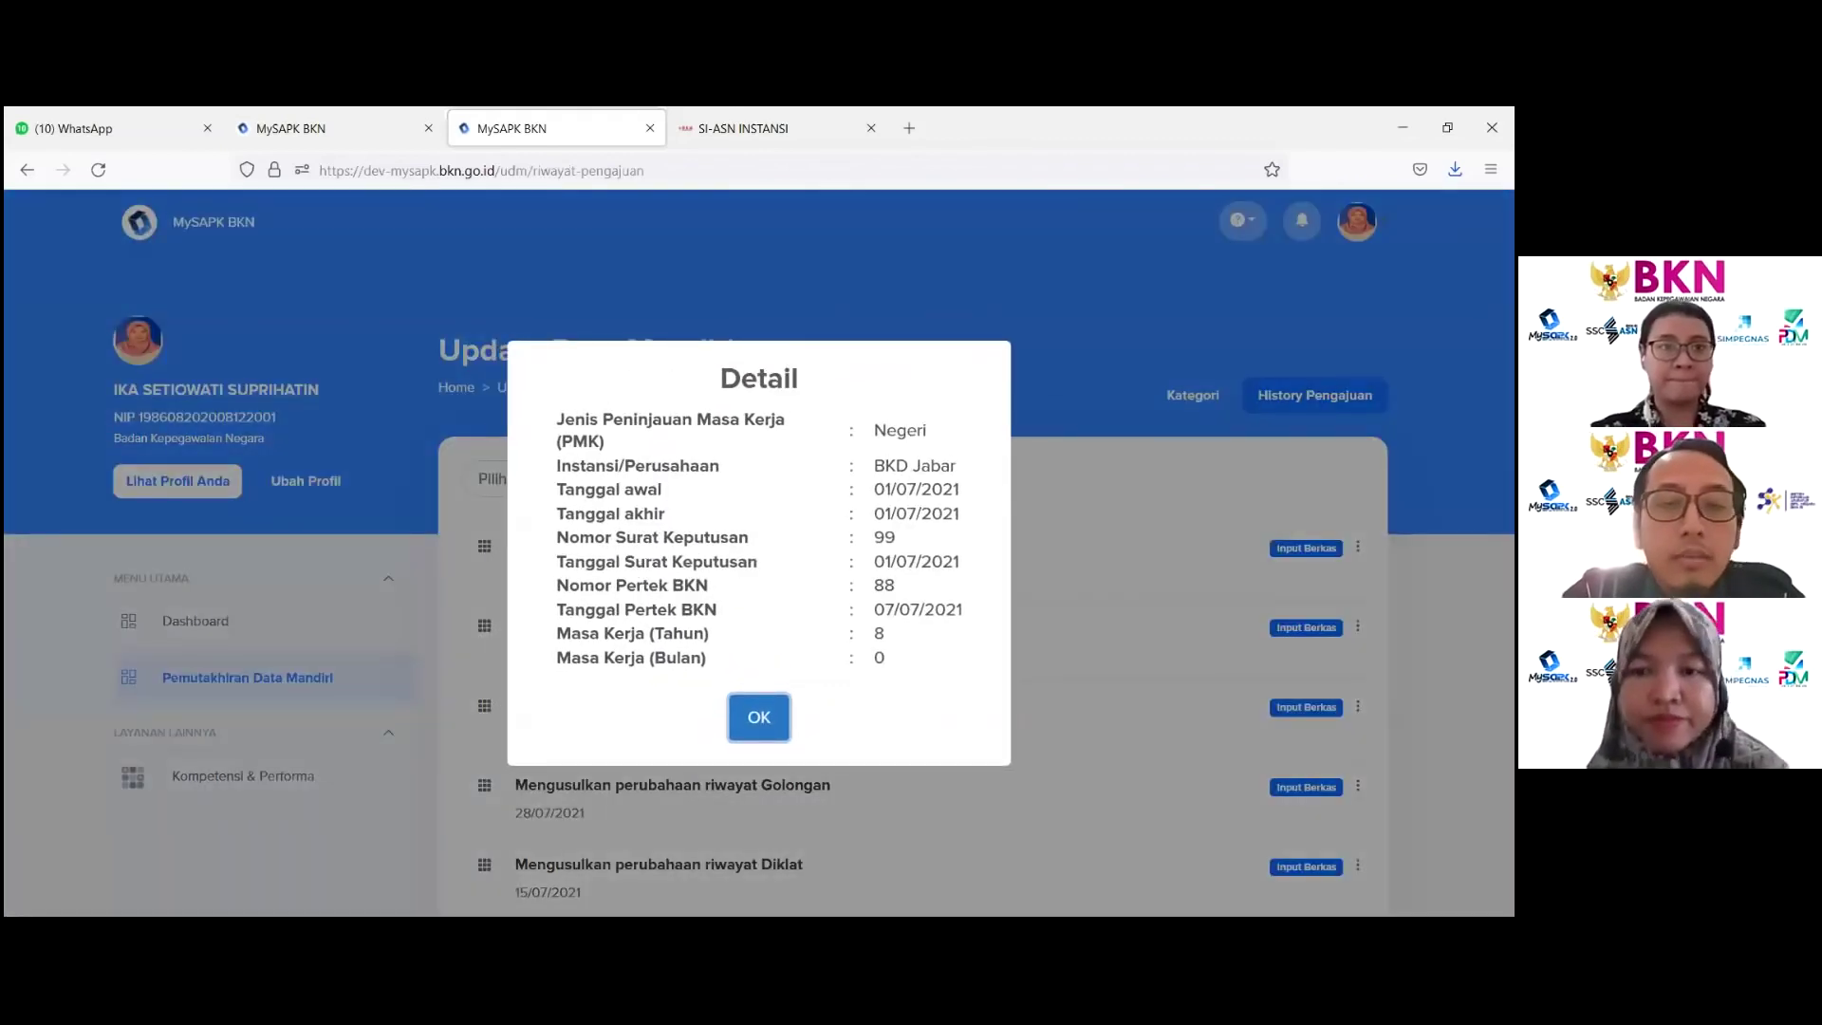
click(756, 721)
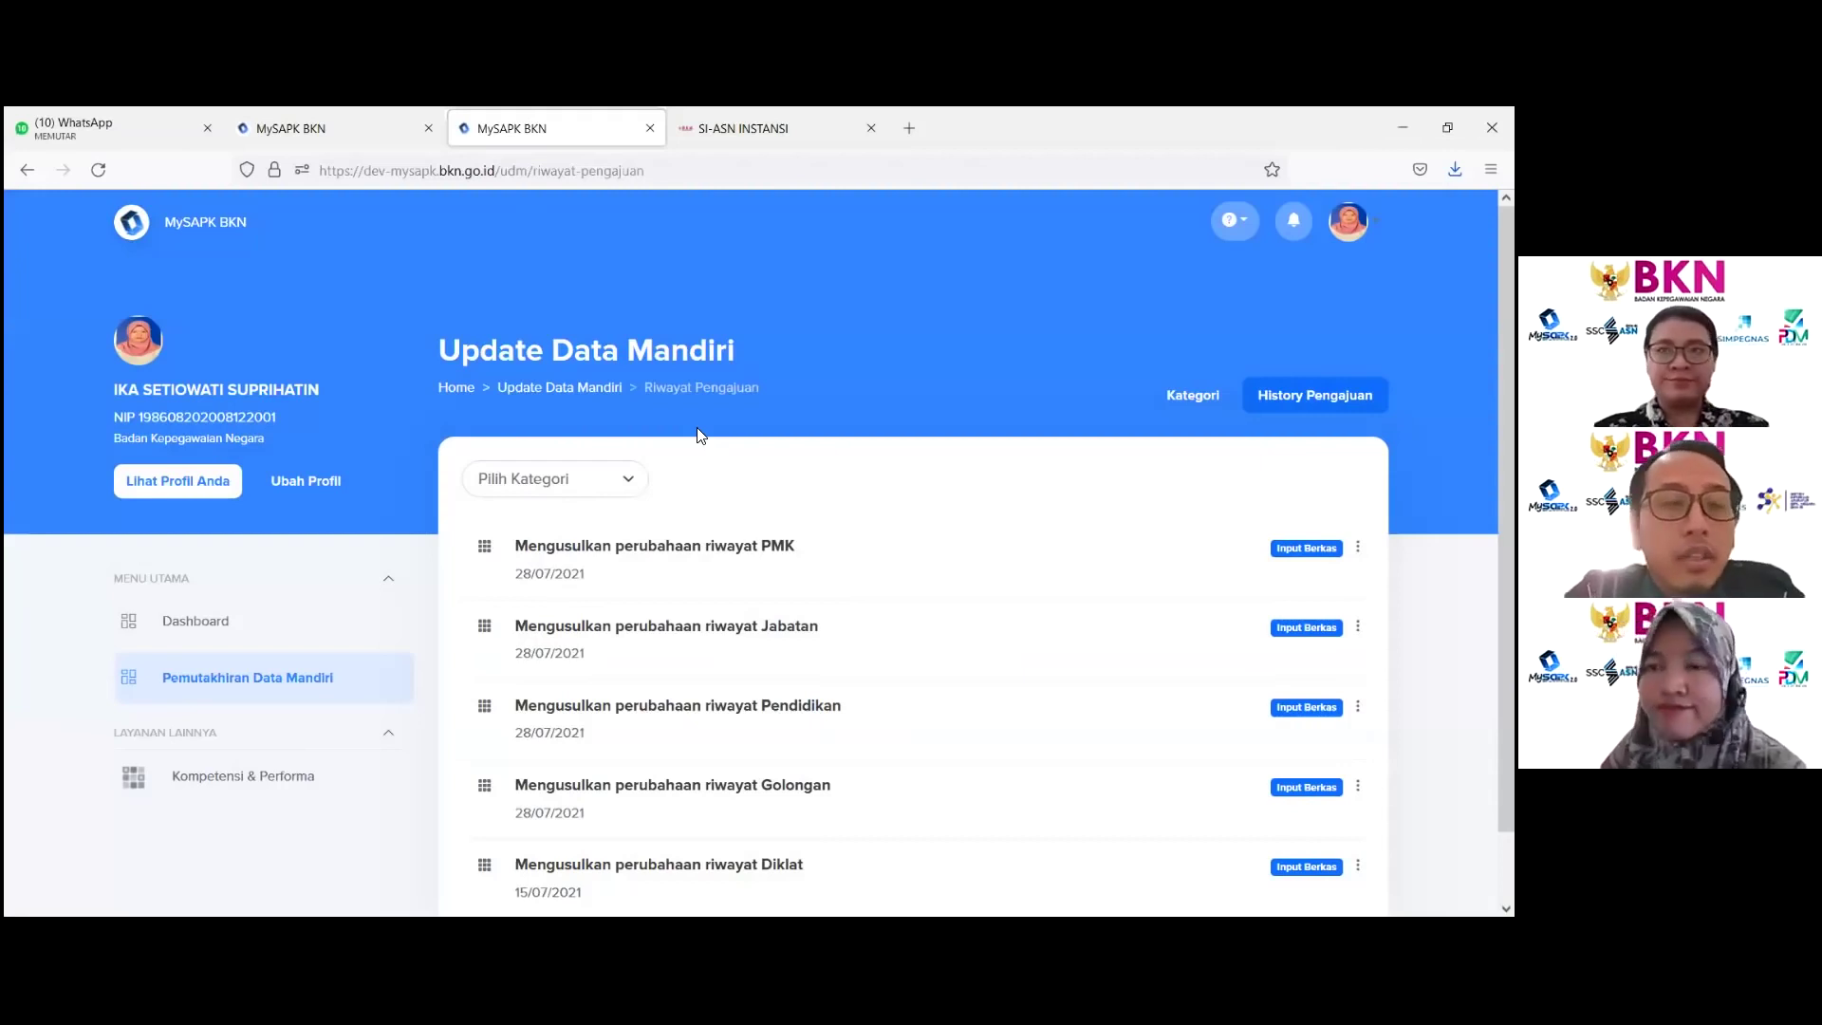
Step: Return to Pemutakhiran Data Mandiri and open the Riwayat CPNS/PNS records
click(543, 393)
scroll(571, 397, down, 2)
click(803, 716)
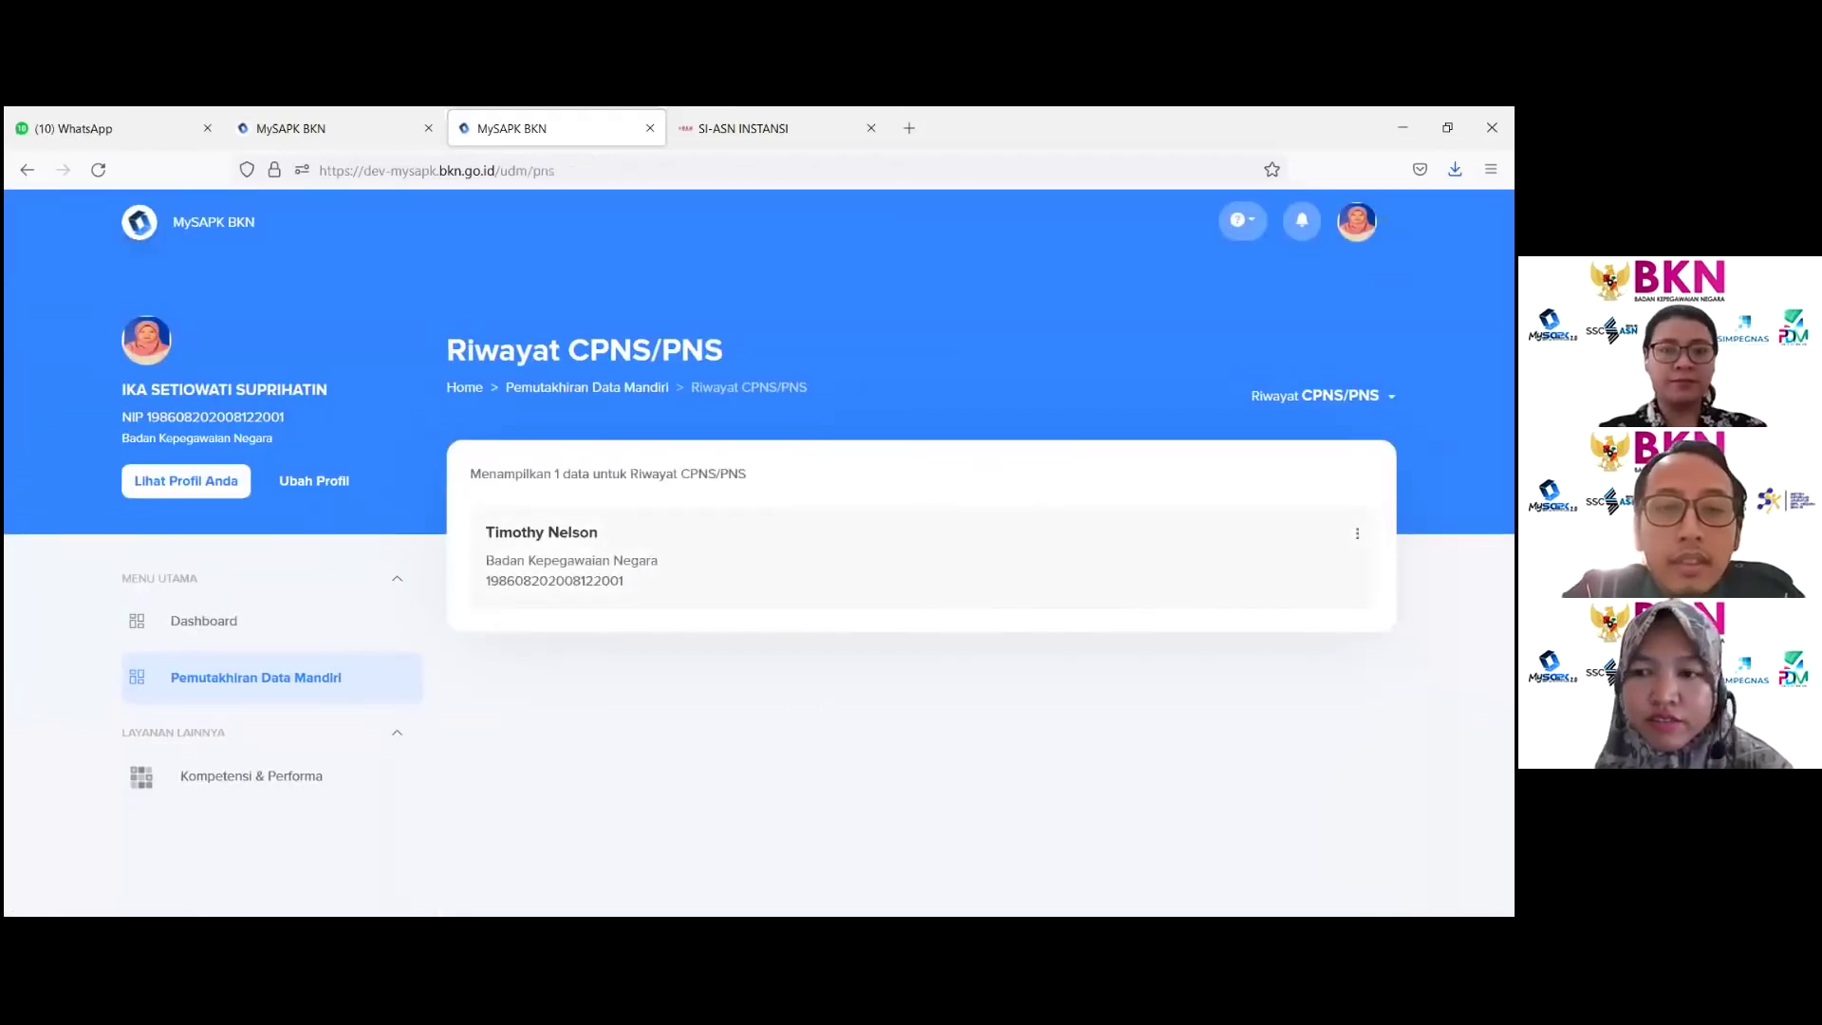
Step: Open the CPNS/PNS record for editing via Ubah Data
click(1357, 534)
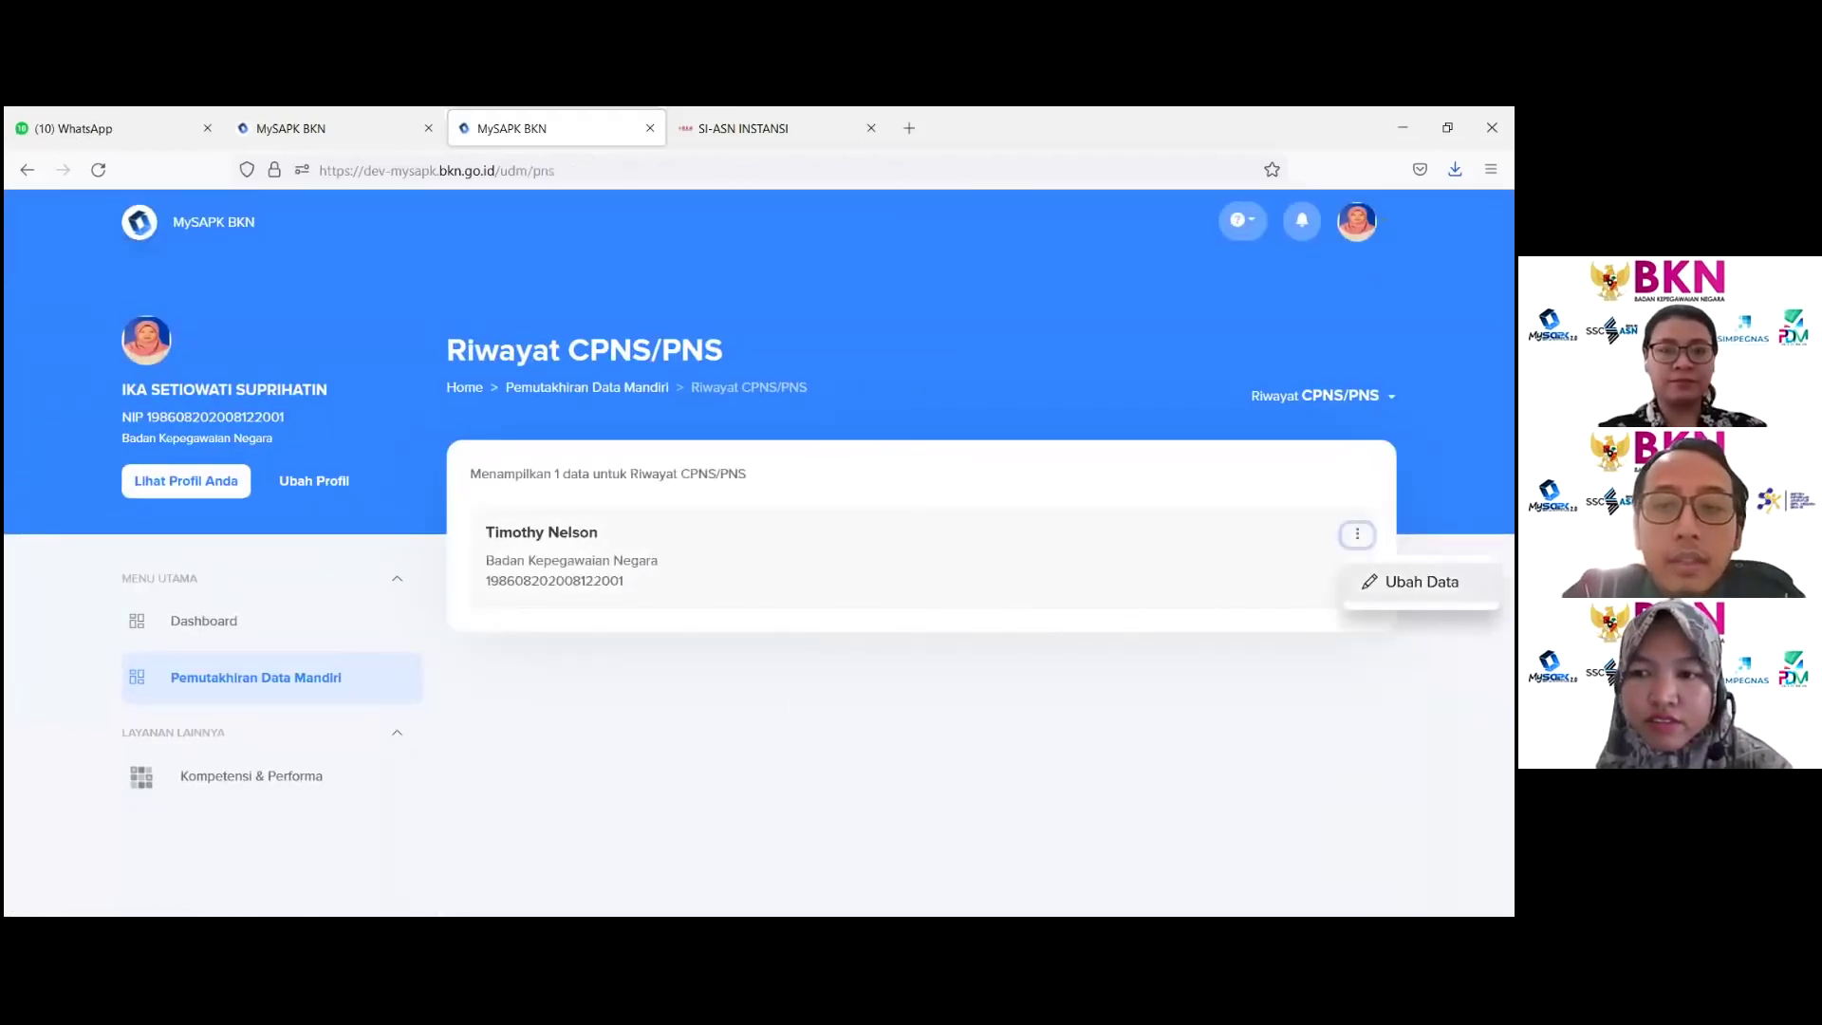
click(1420, 582)
scroll(873, 654, down, 1)
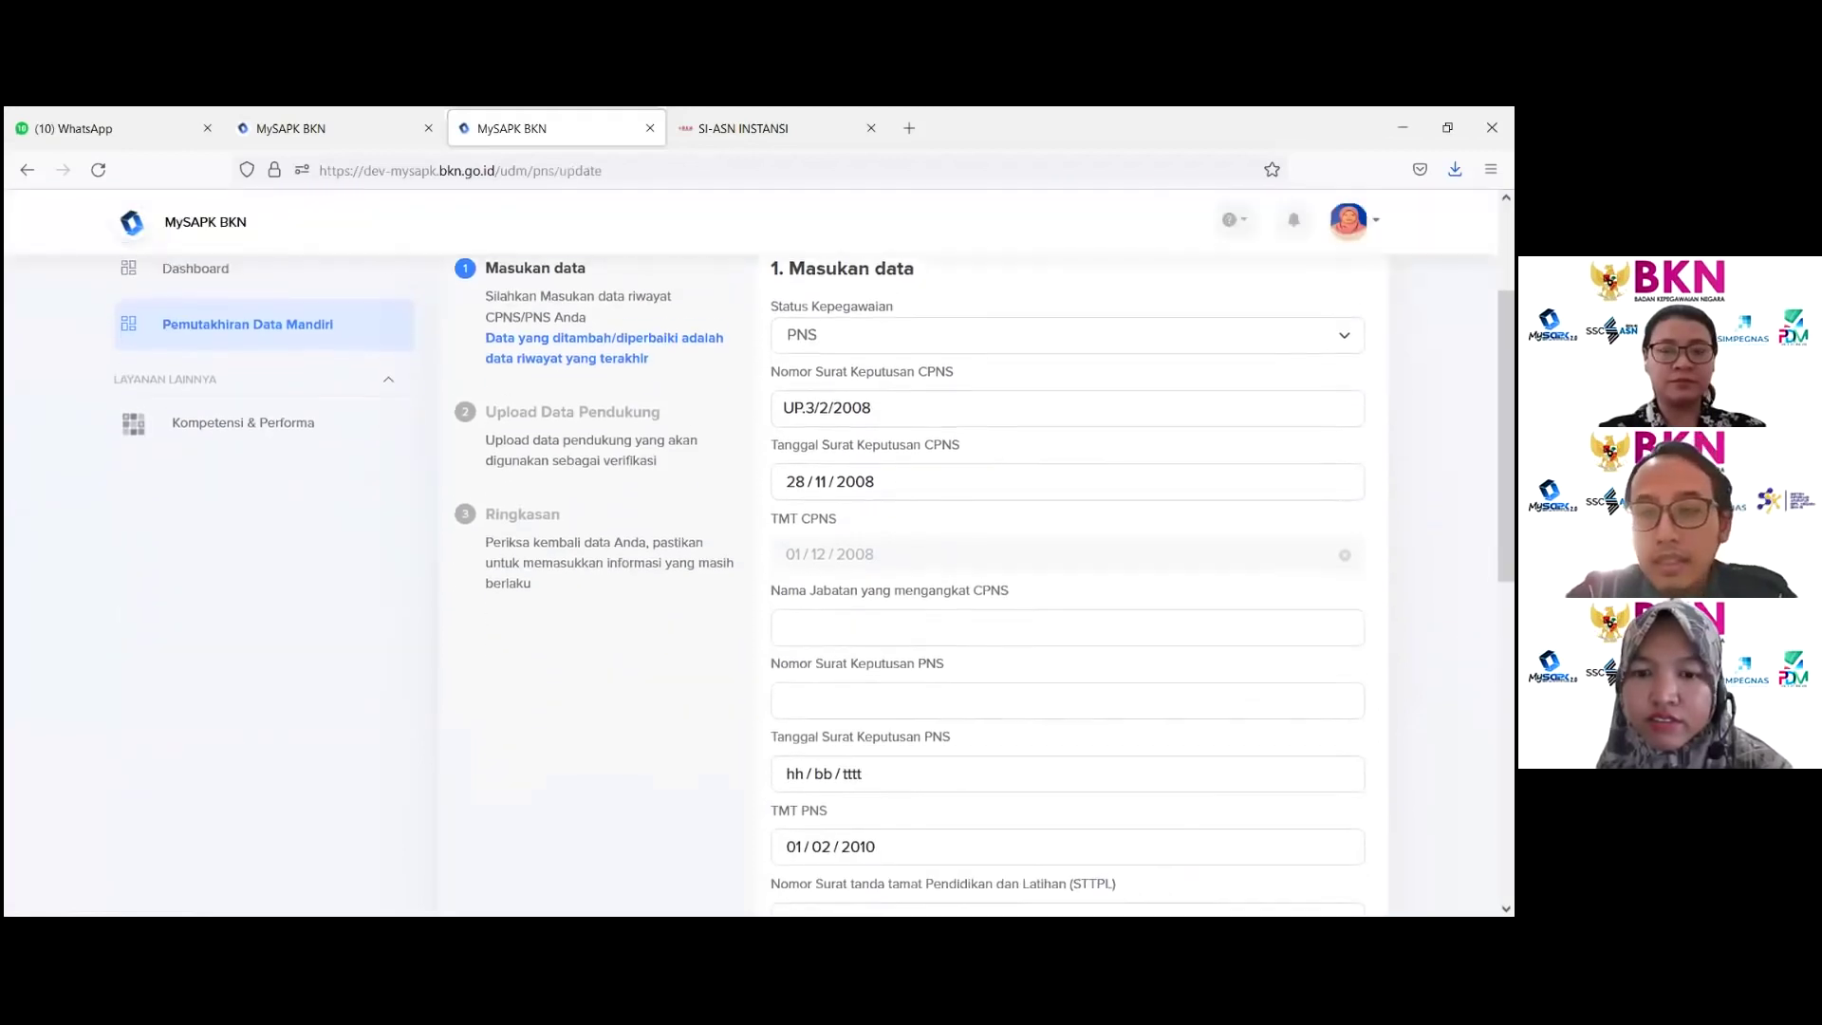
Step: Enter appointing official Kepala Biro Kepegawaian, the PNS decree number, and a July 2021 decree date
click(835, 615)
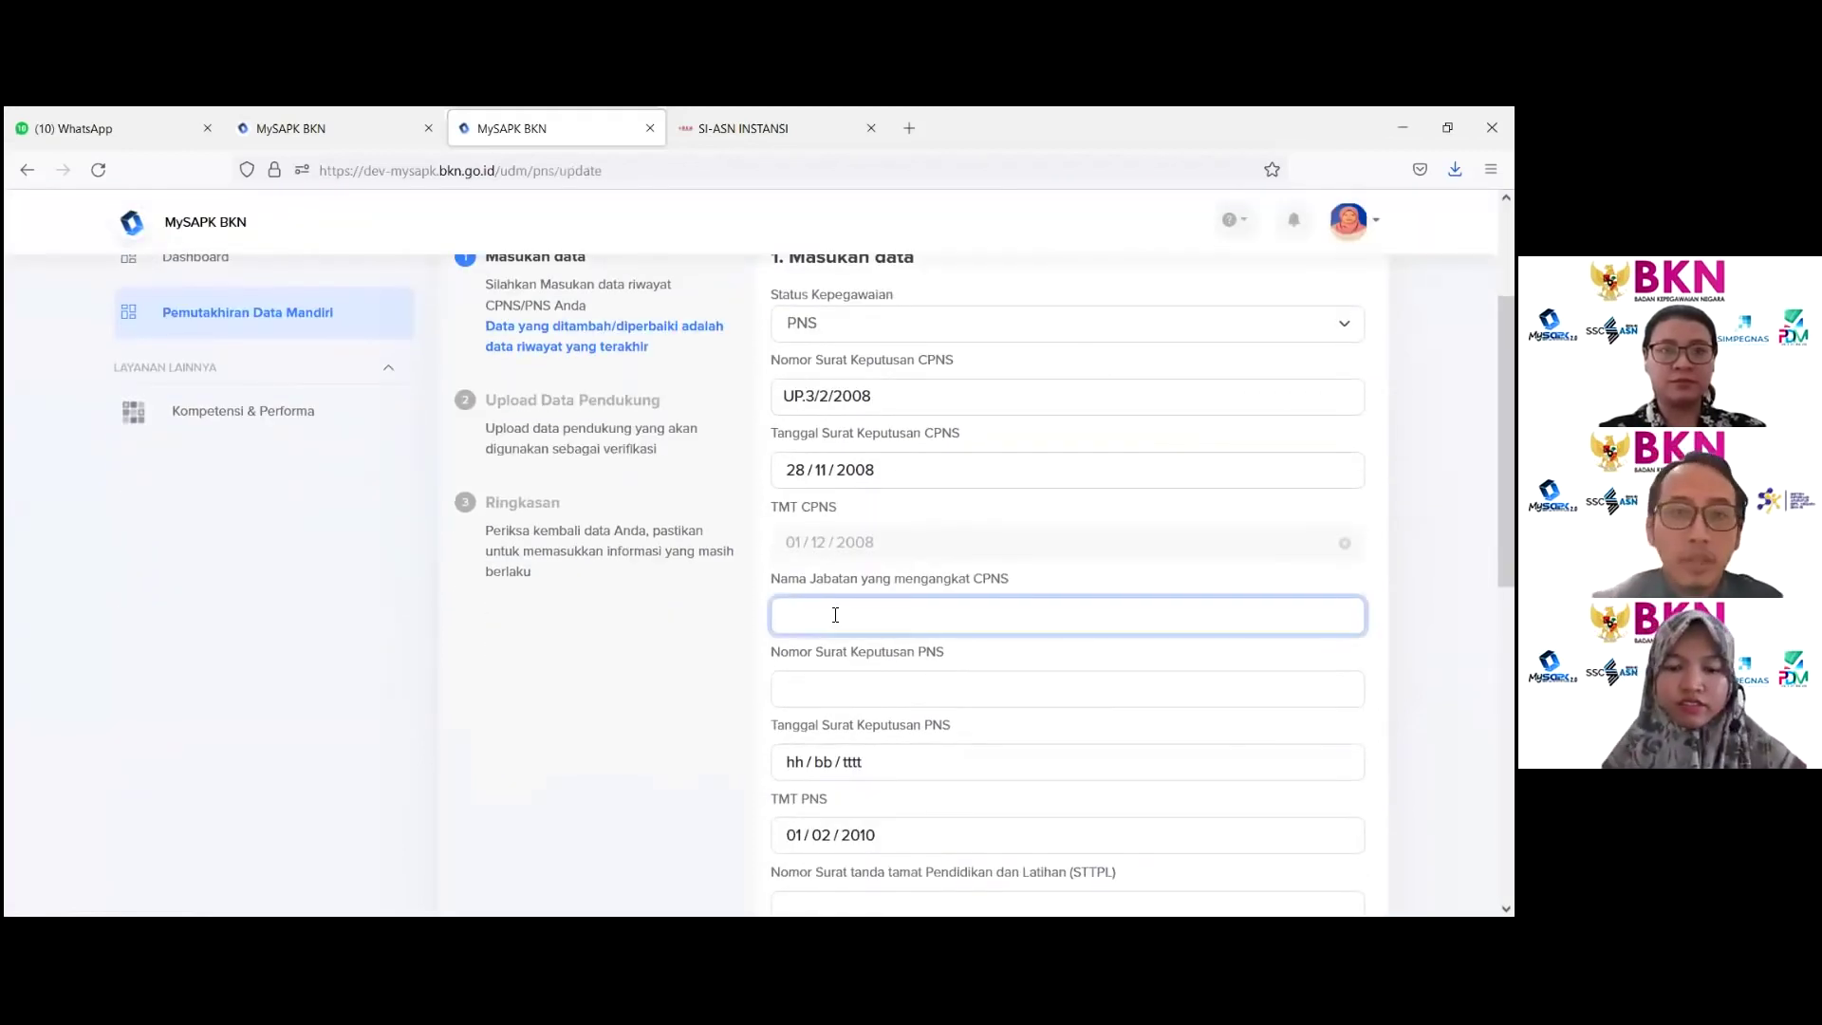
text(Kepala Bi)
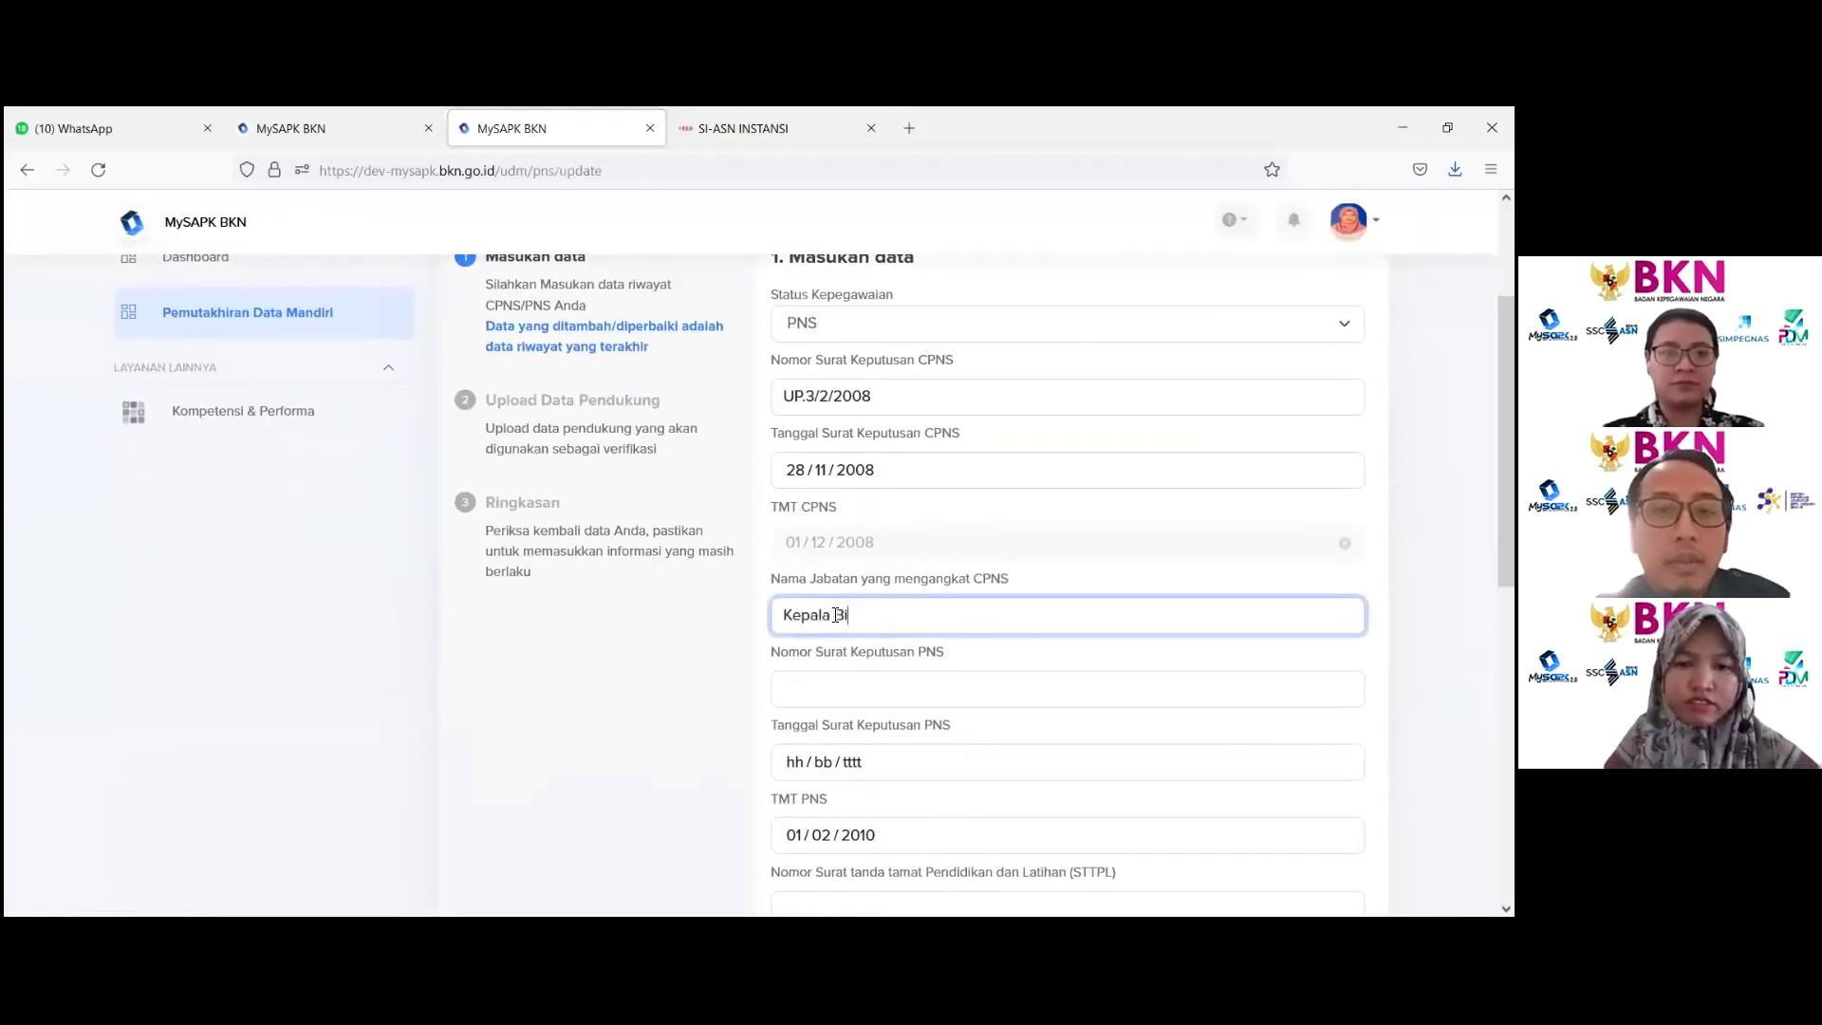
text(ro Kepegawaia)
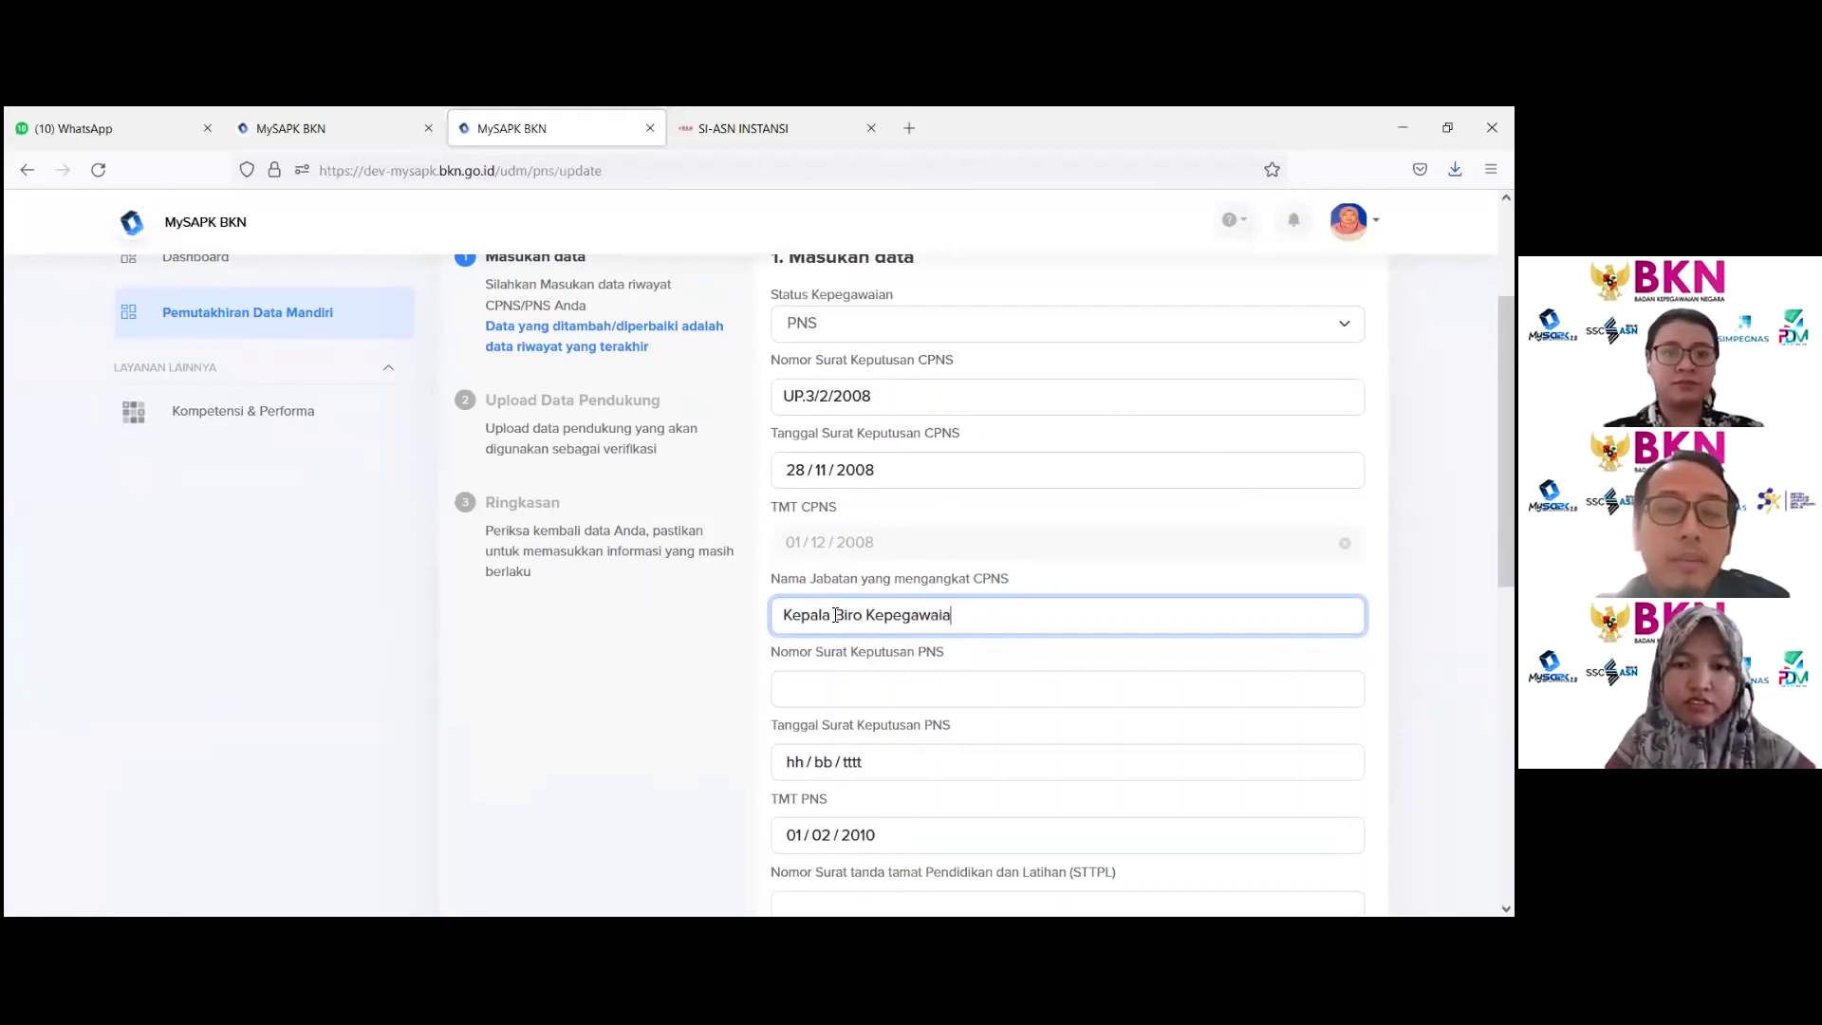
text(n)
click(831, 686)
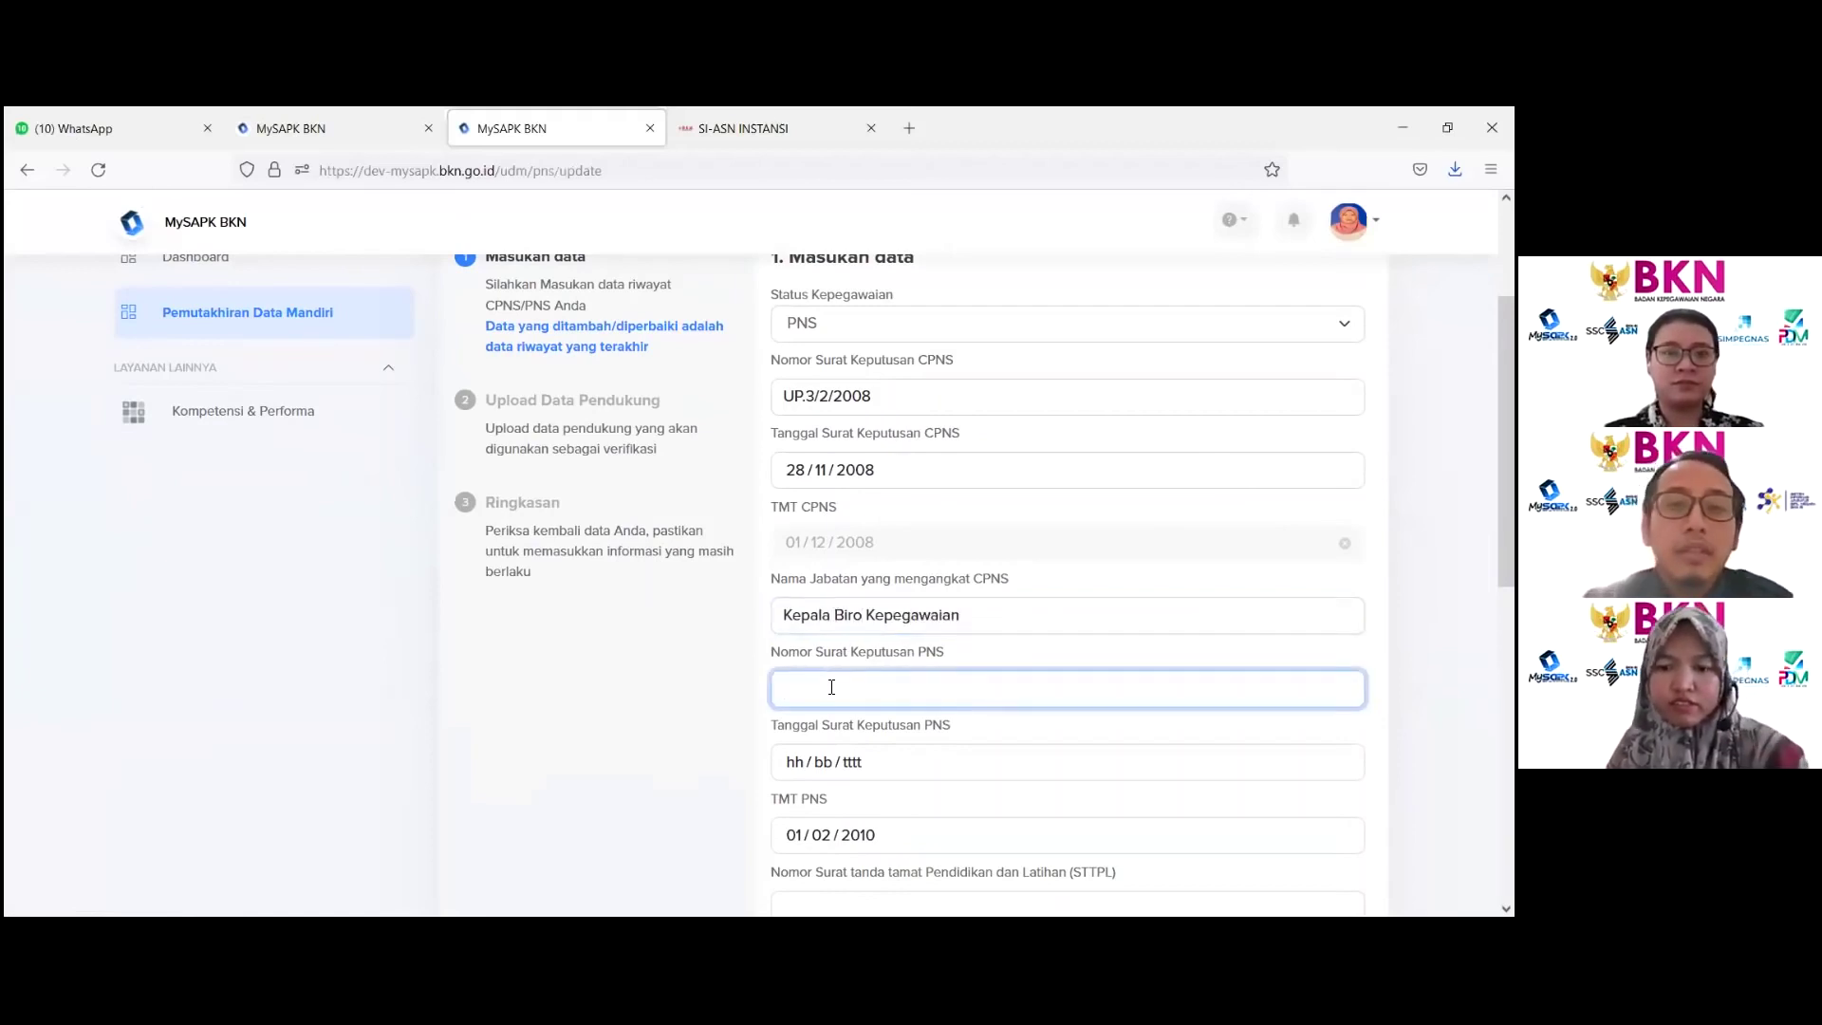
text(90)
click(822, 761)
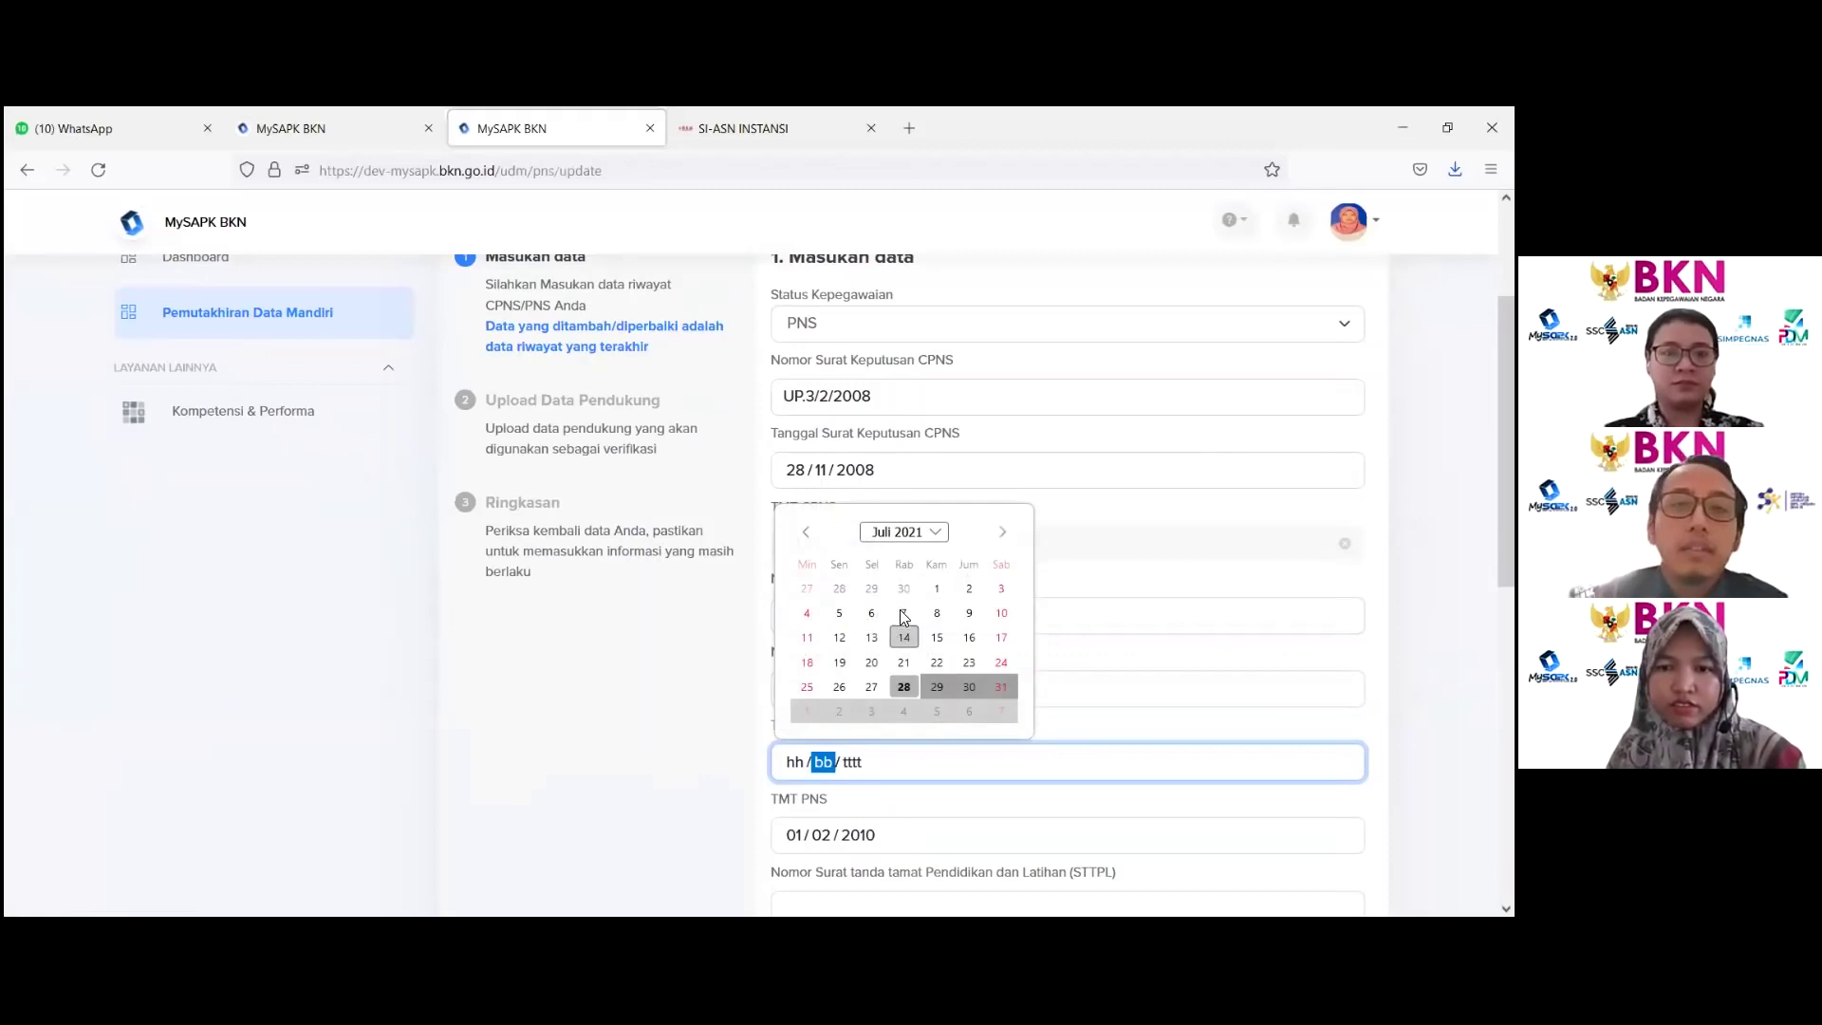
click(902, 612)
scroll(892, 541, up, 3)
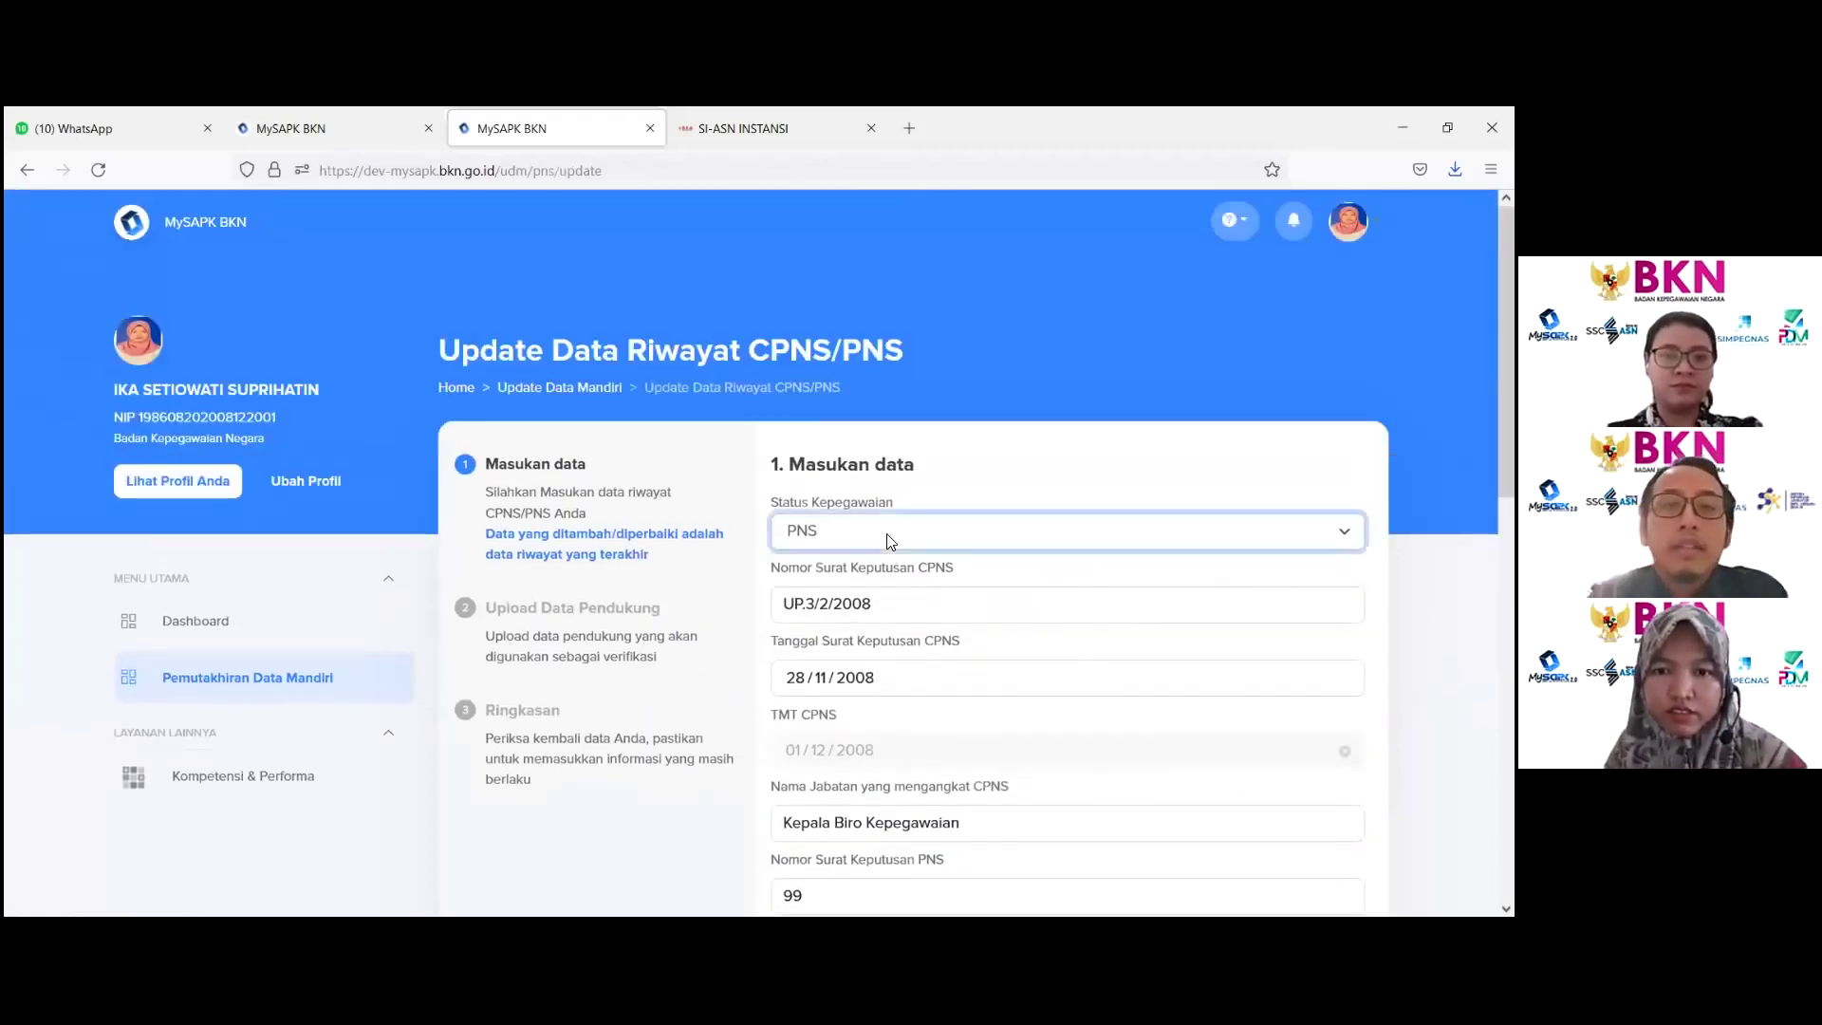
click(890, 540)
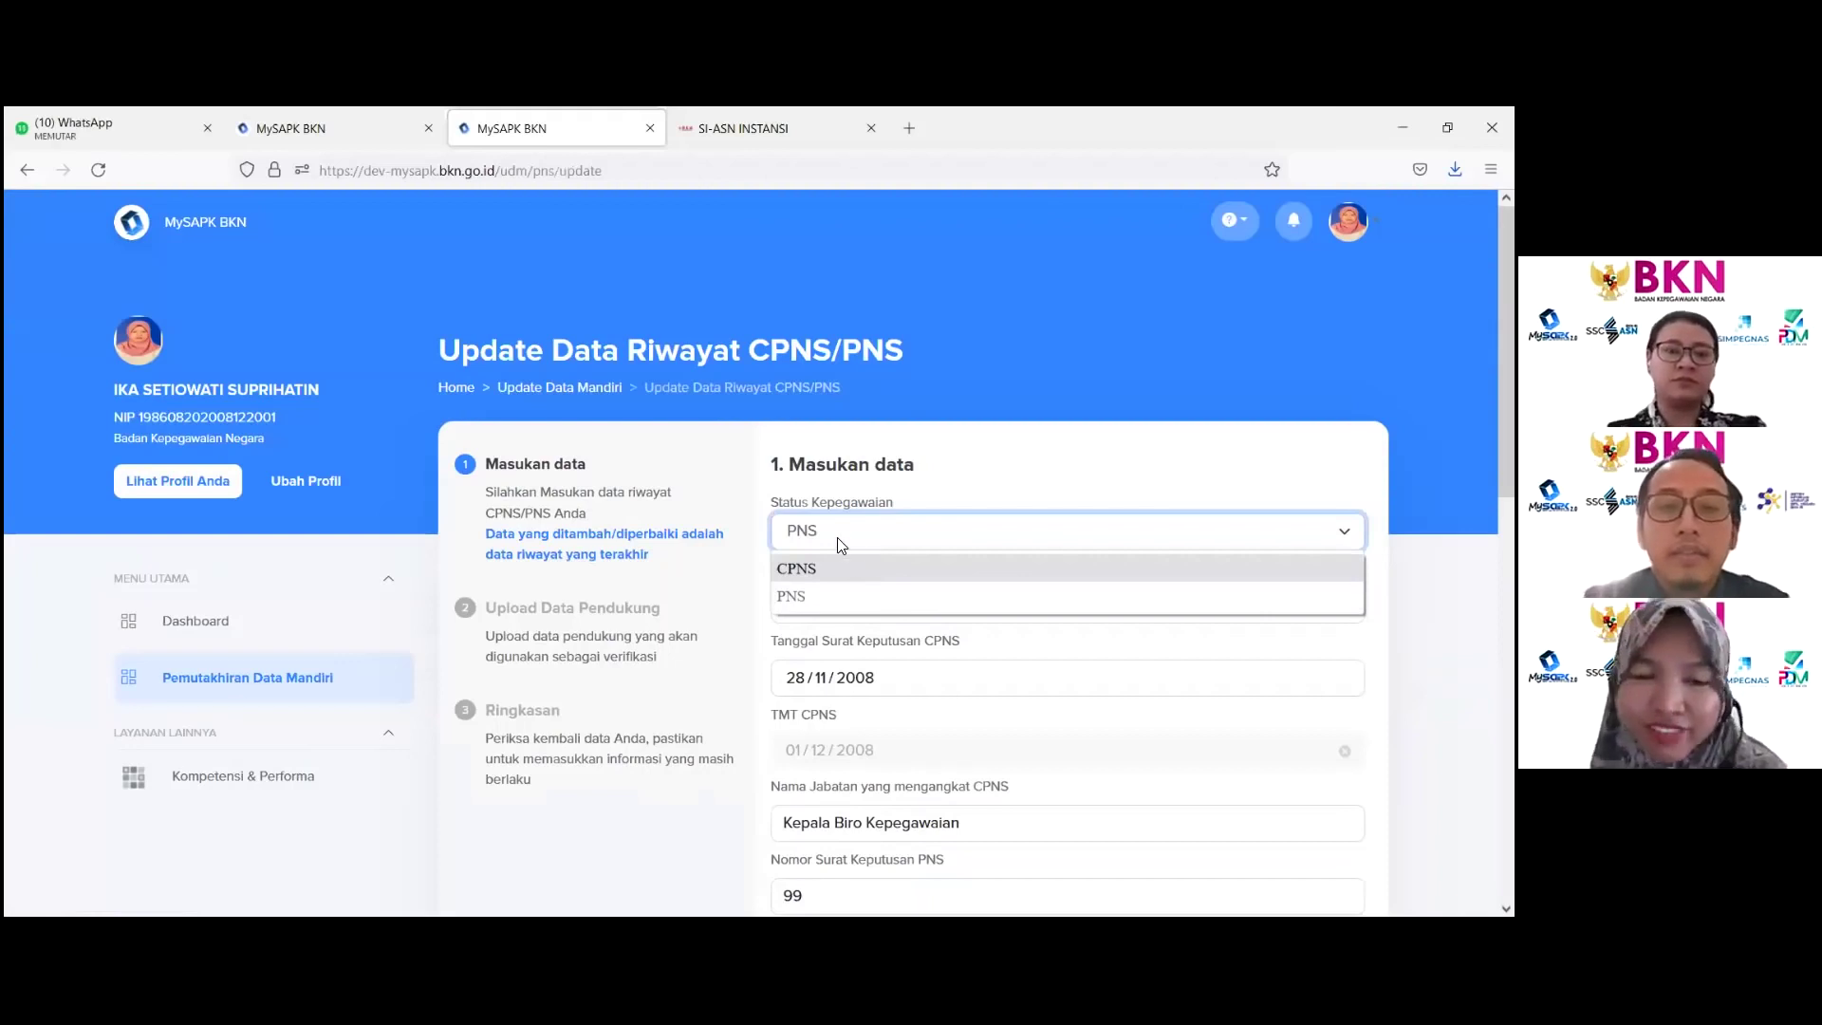
click(803, 595)
scroll(800, 595, down, 2)
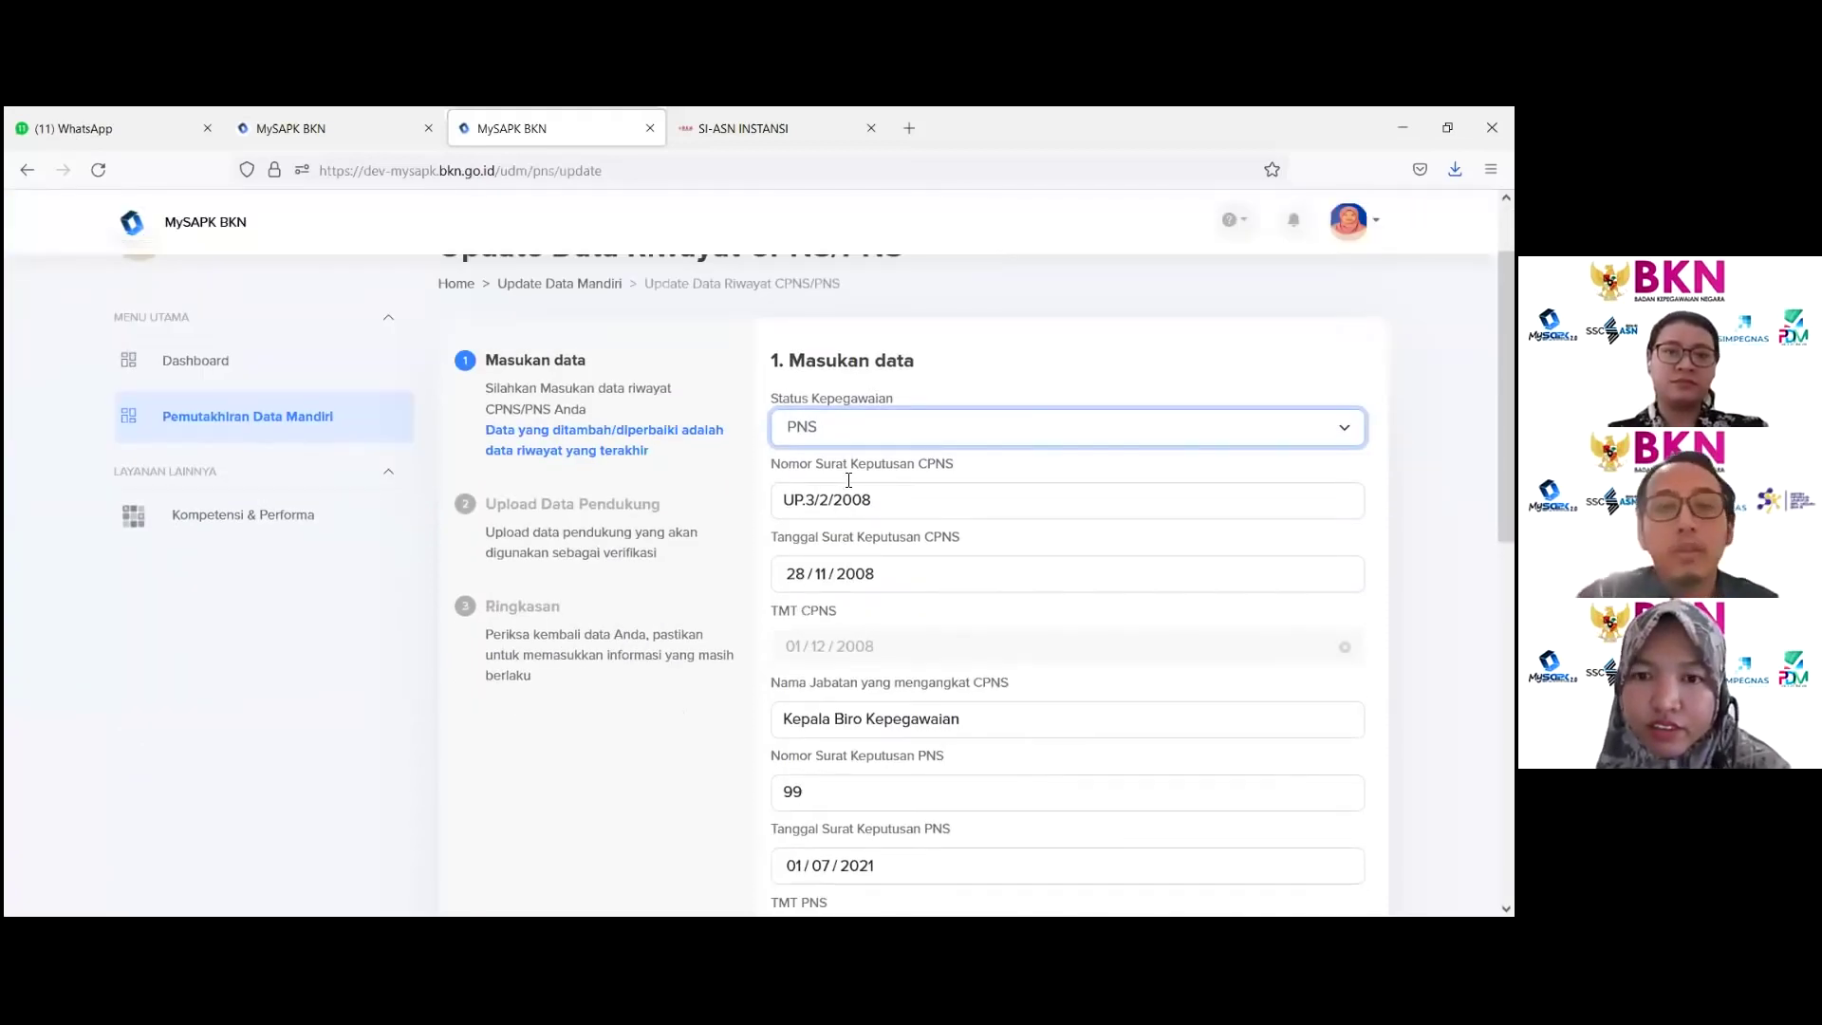
click(887, 432)
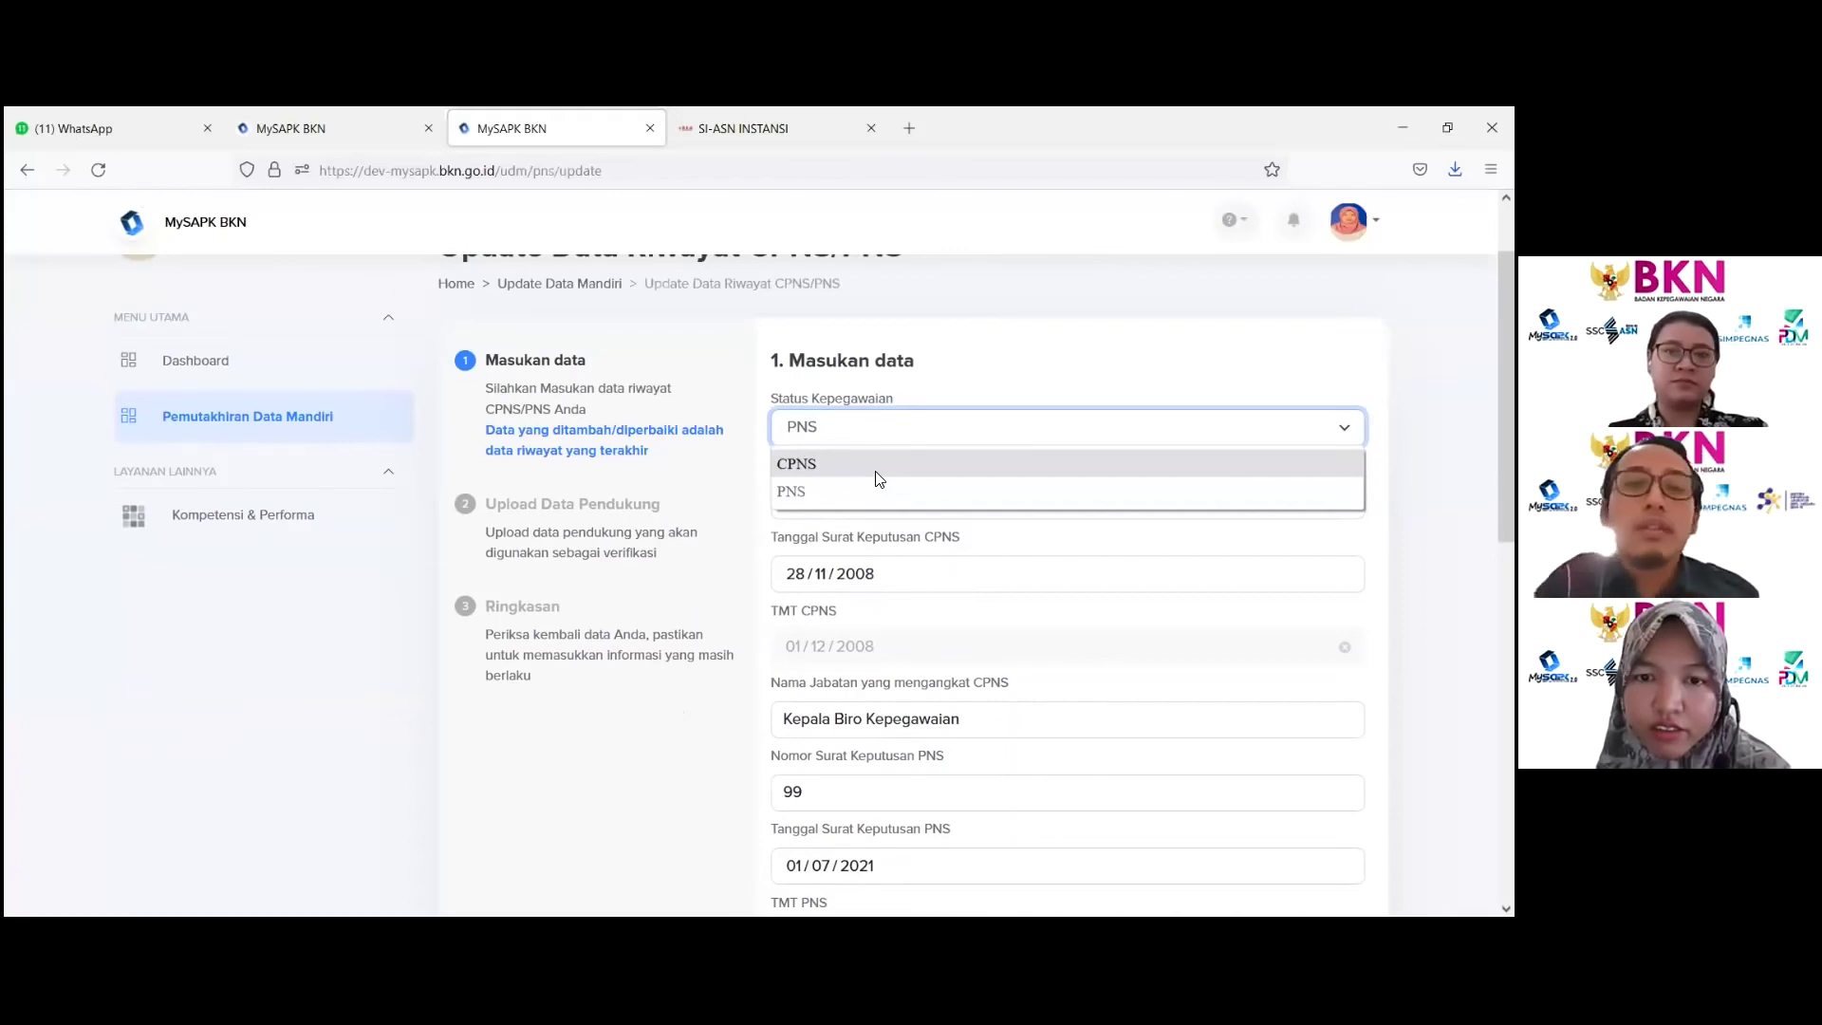
click(879, 465)
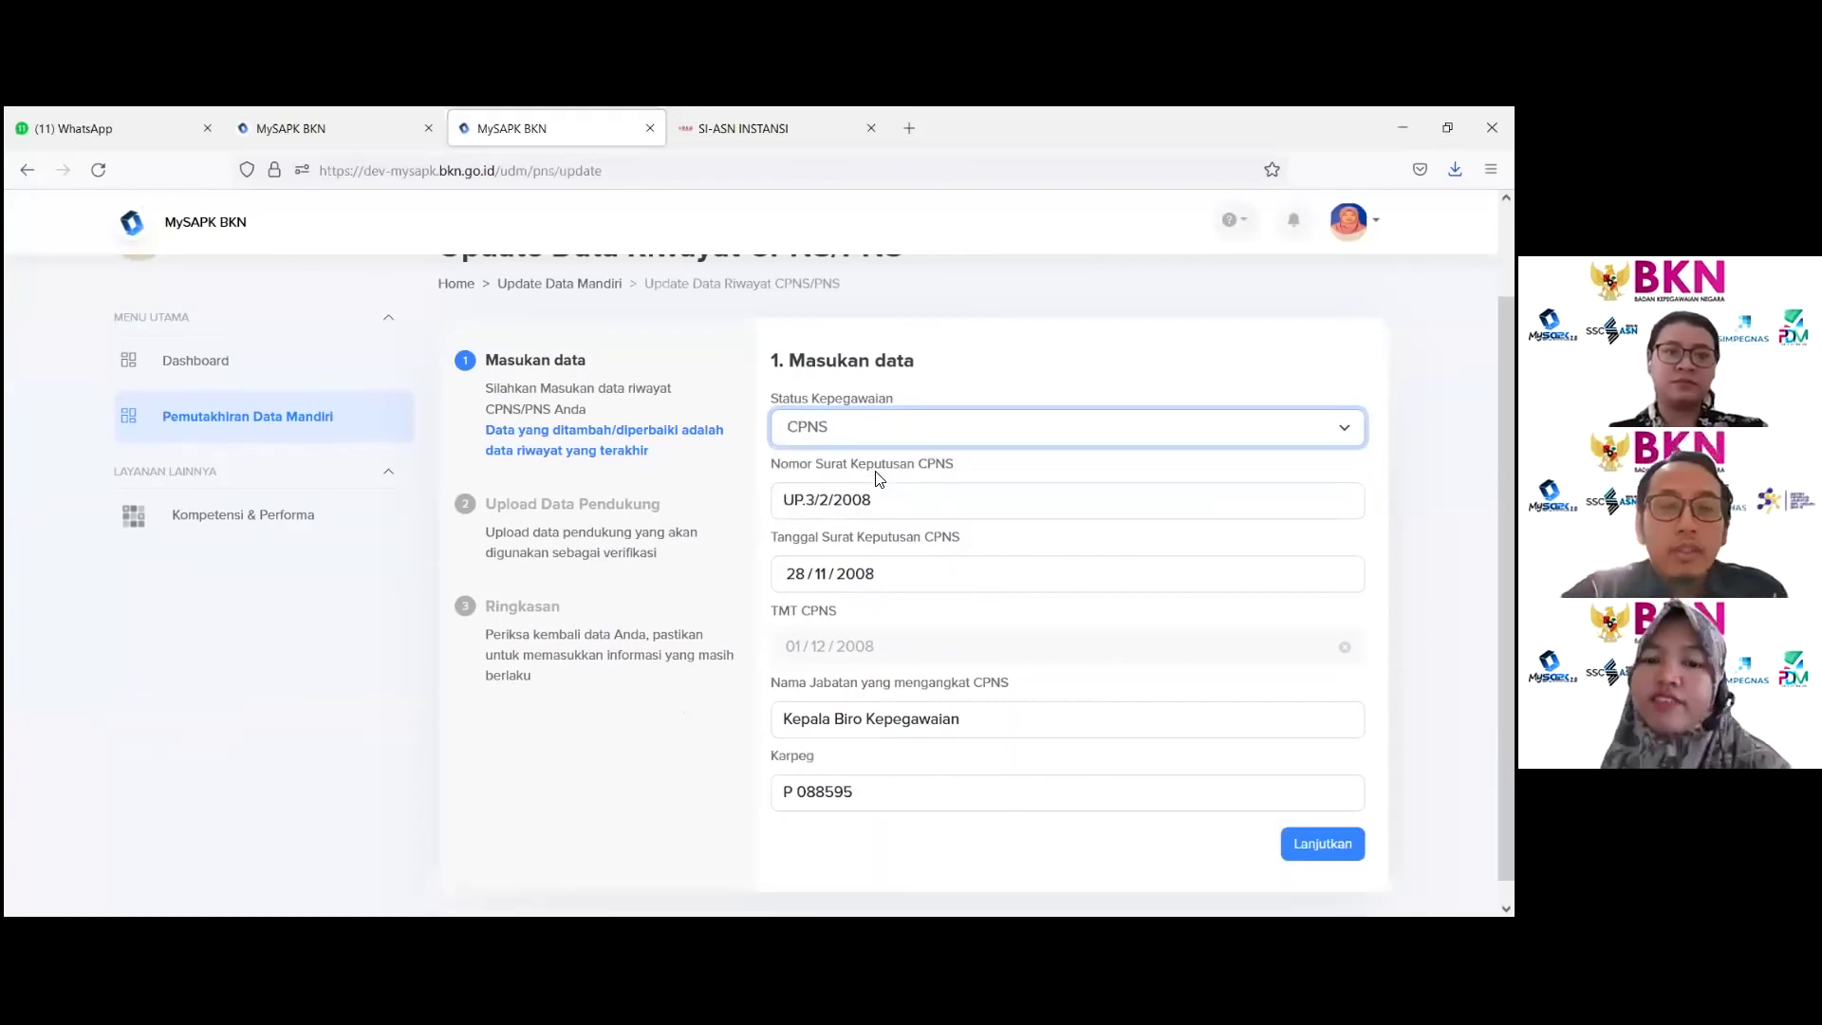
scroll(816, 569, down, 1)
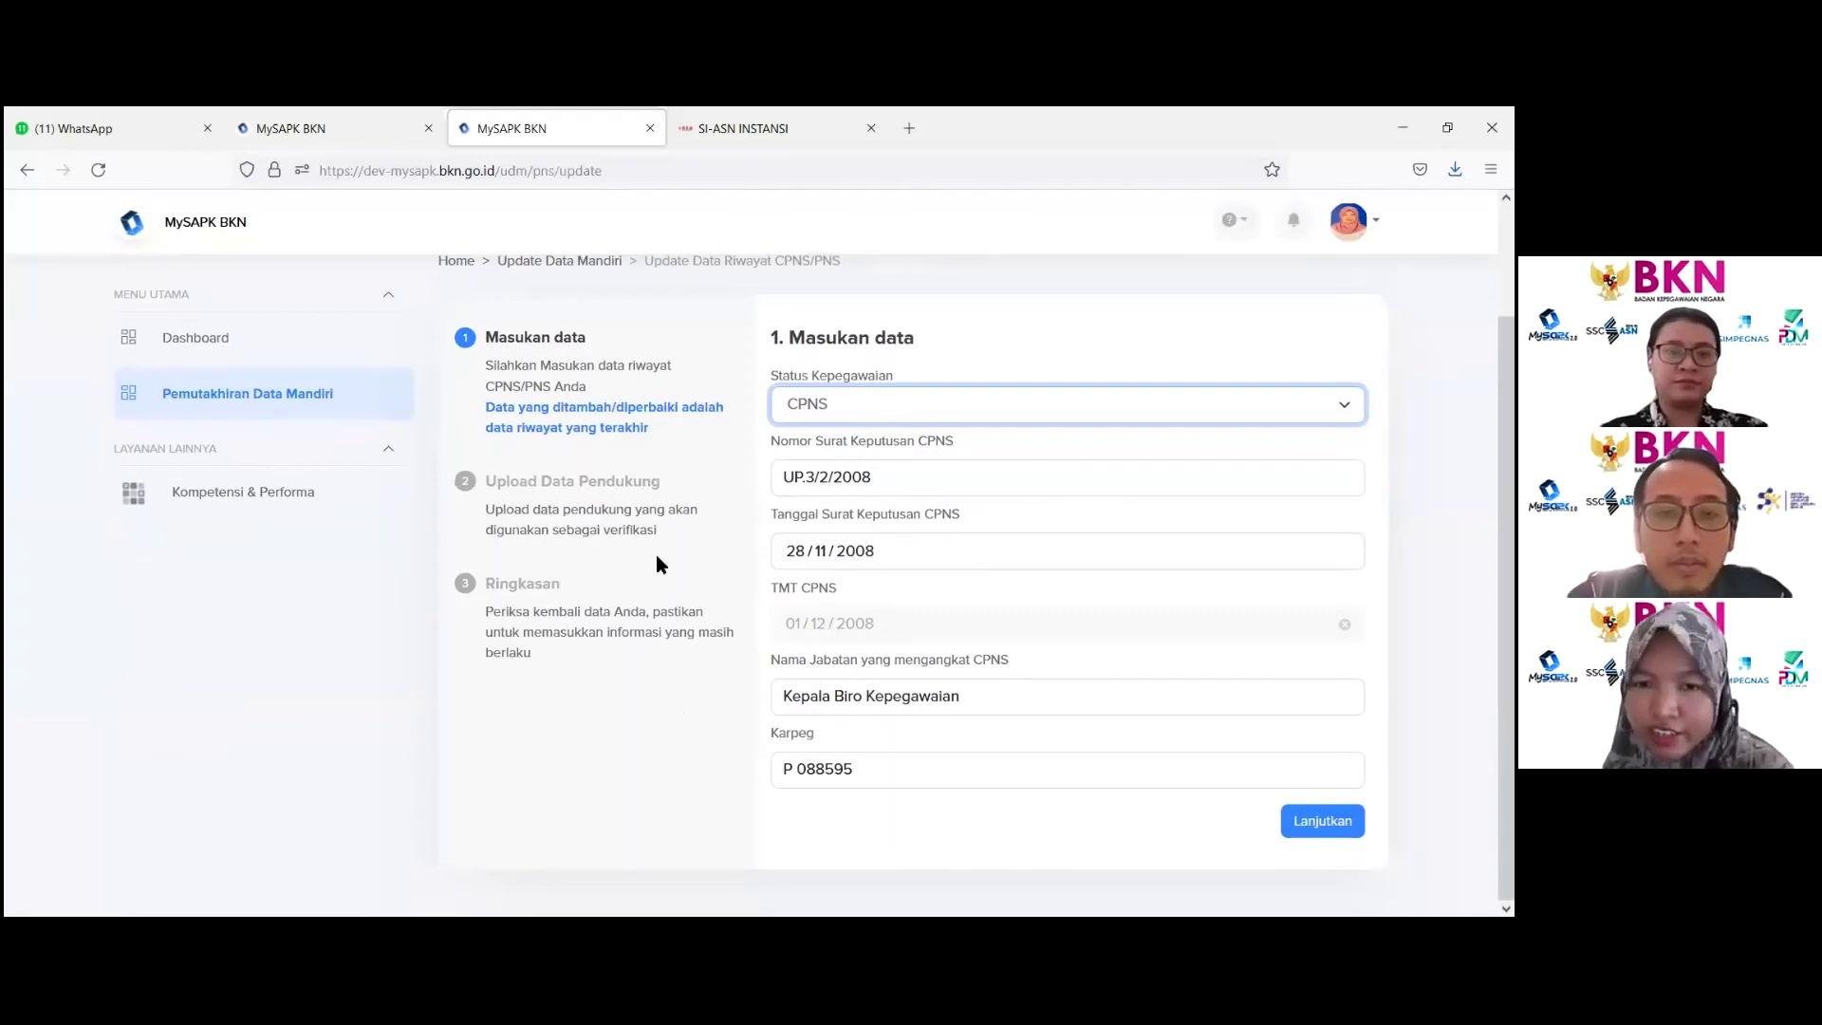
click(855, 421)
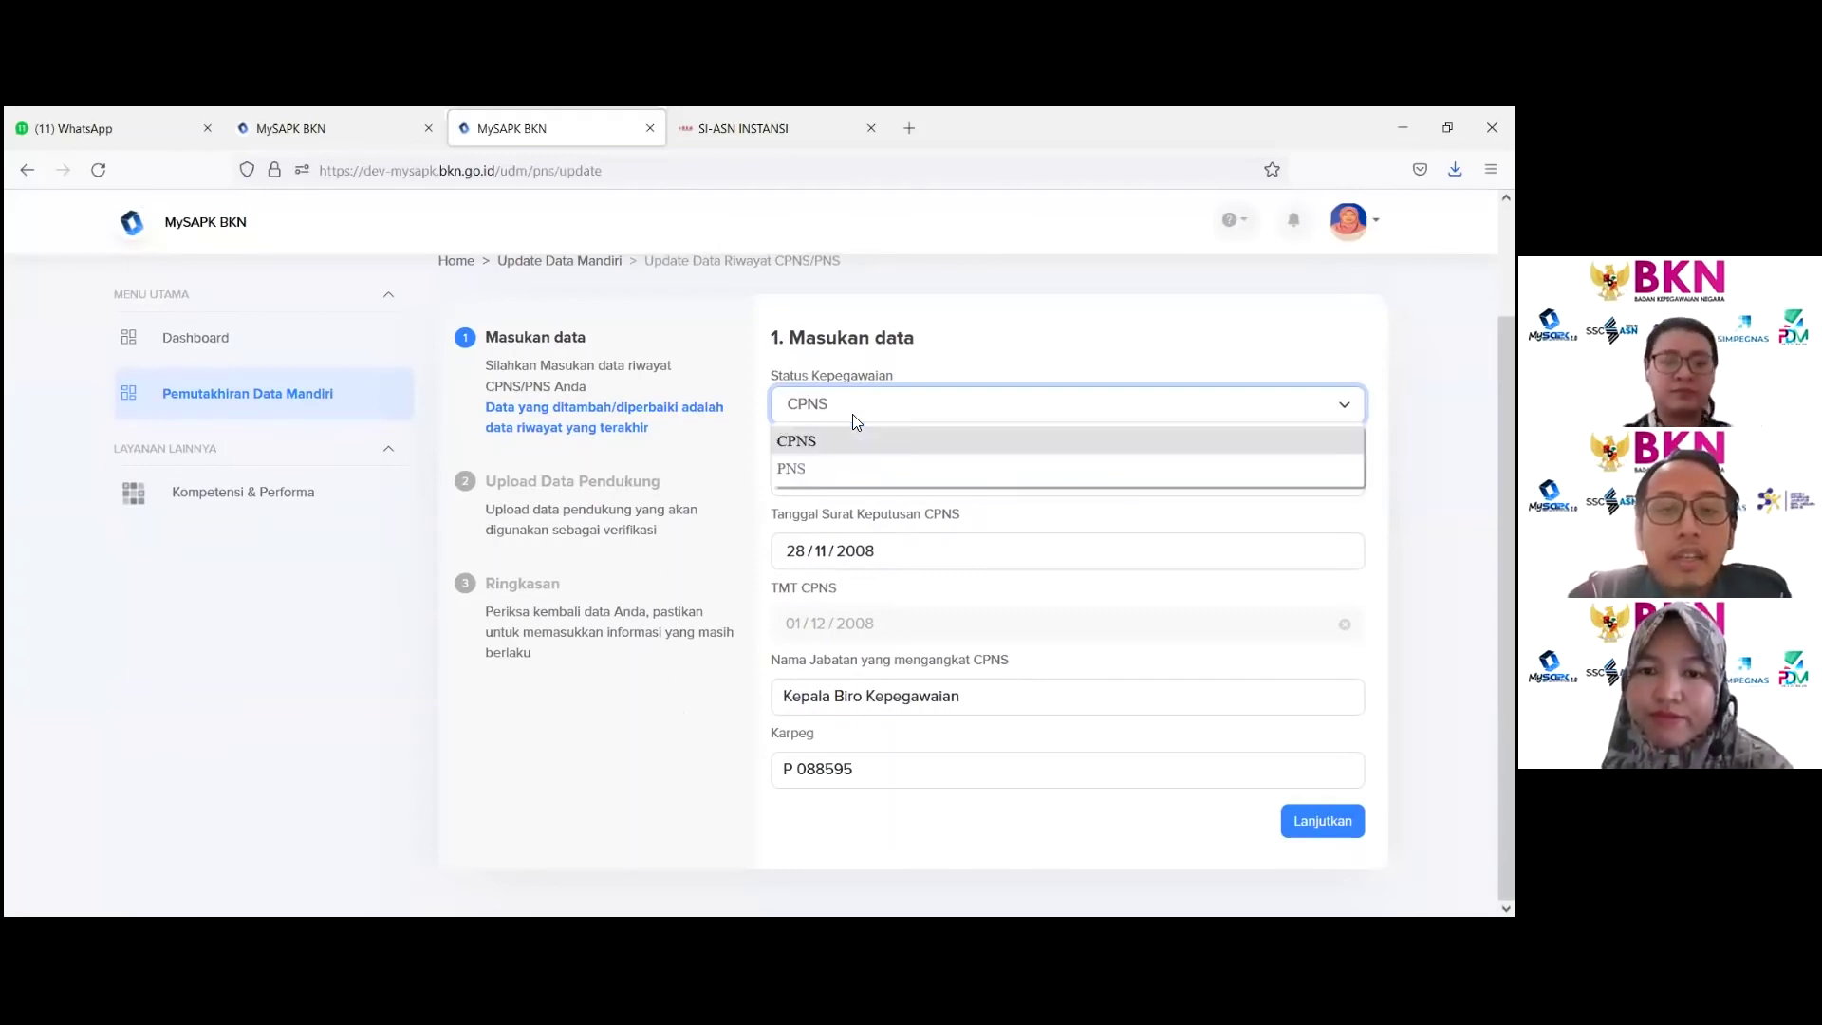
click(854, 417)
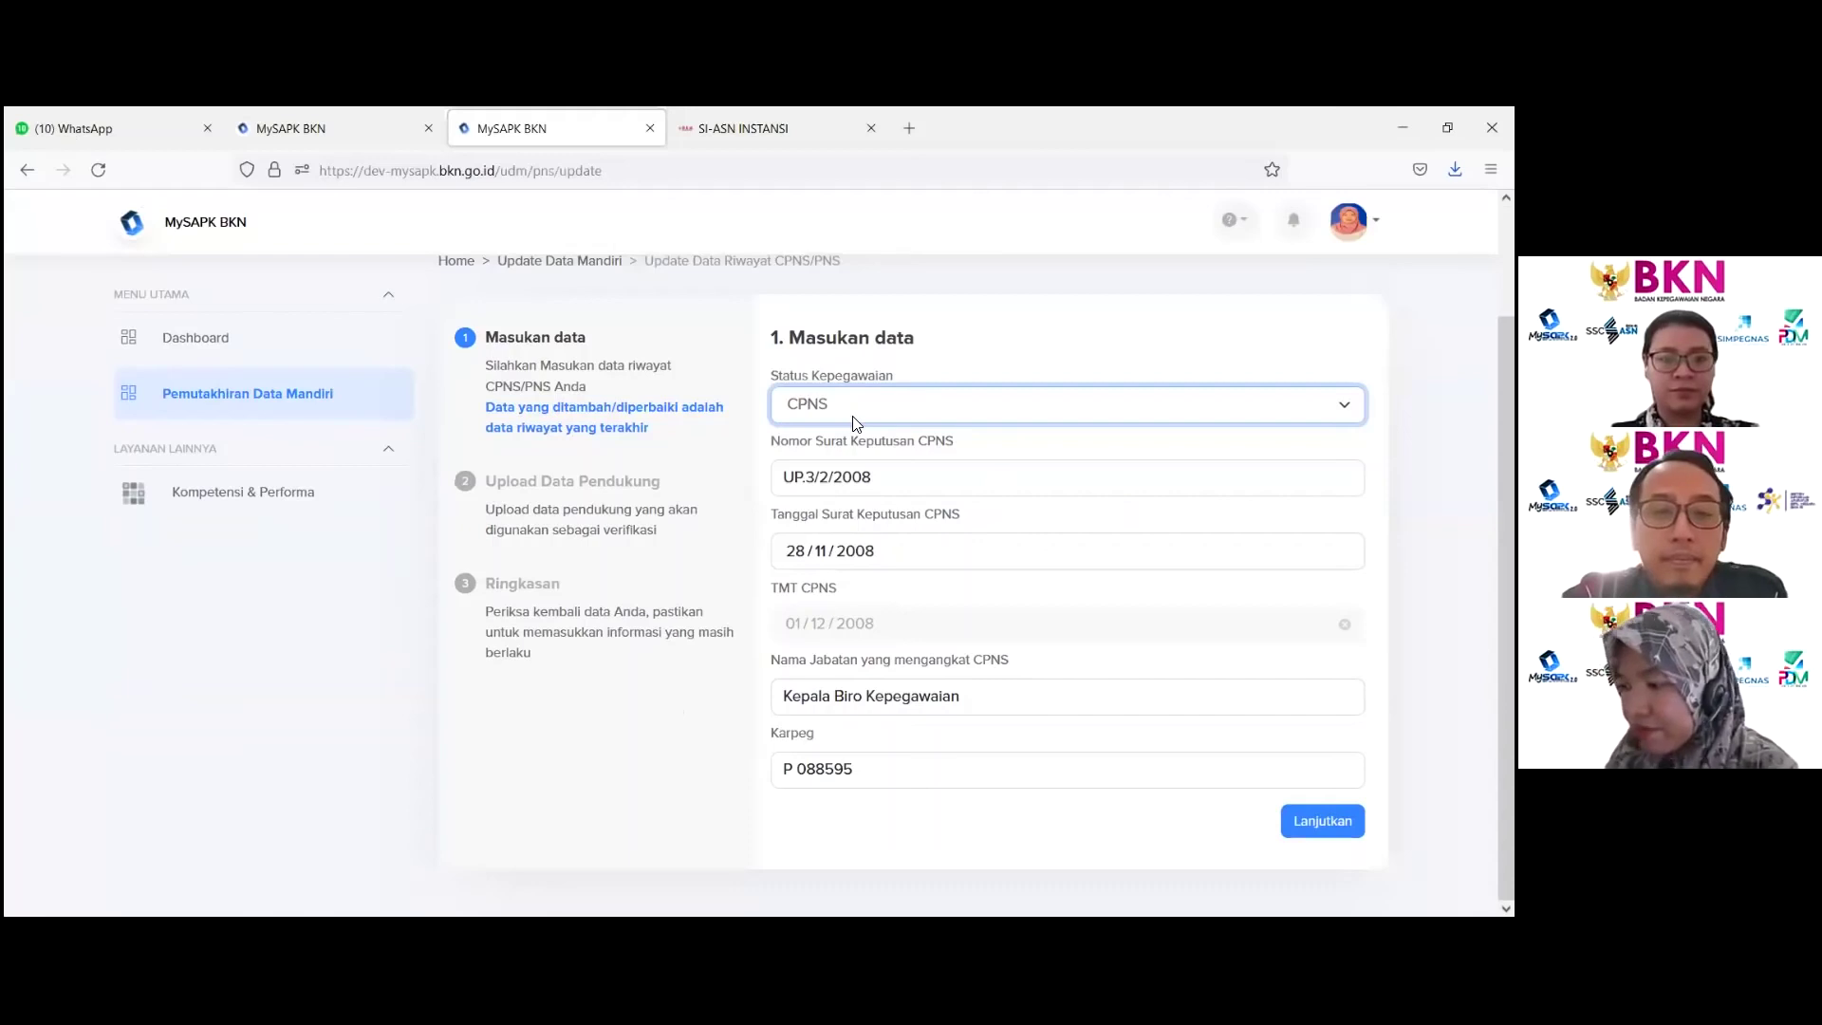
click(918, 416)
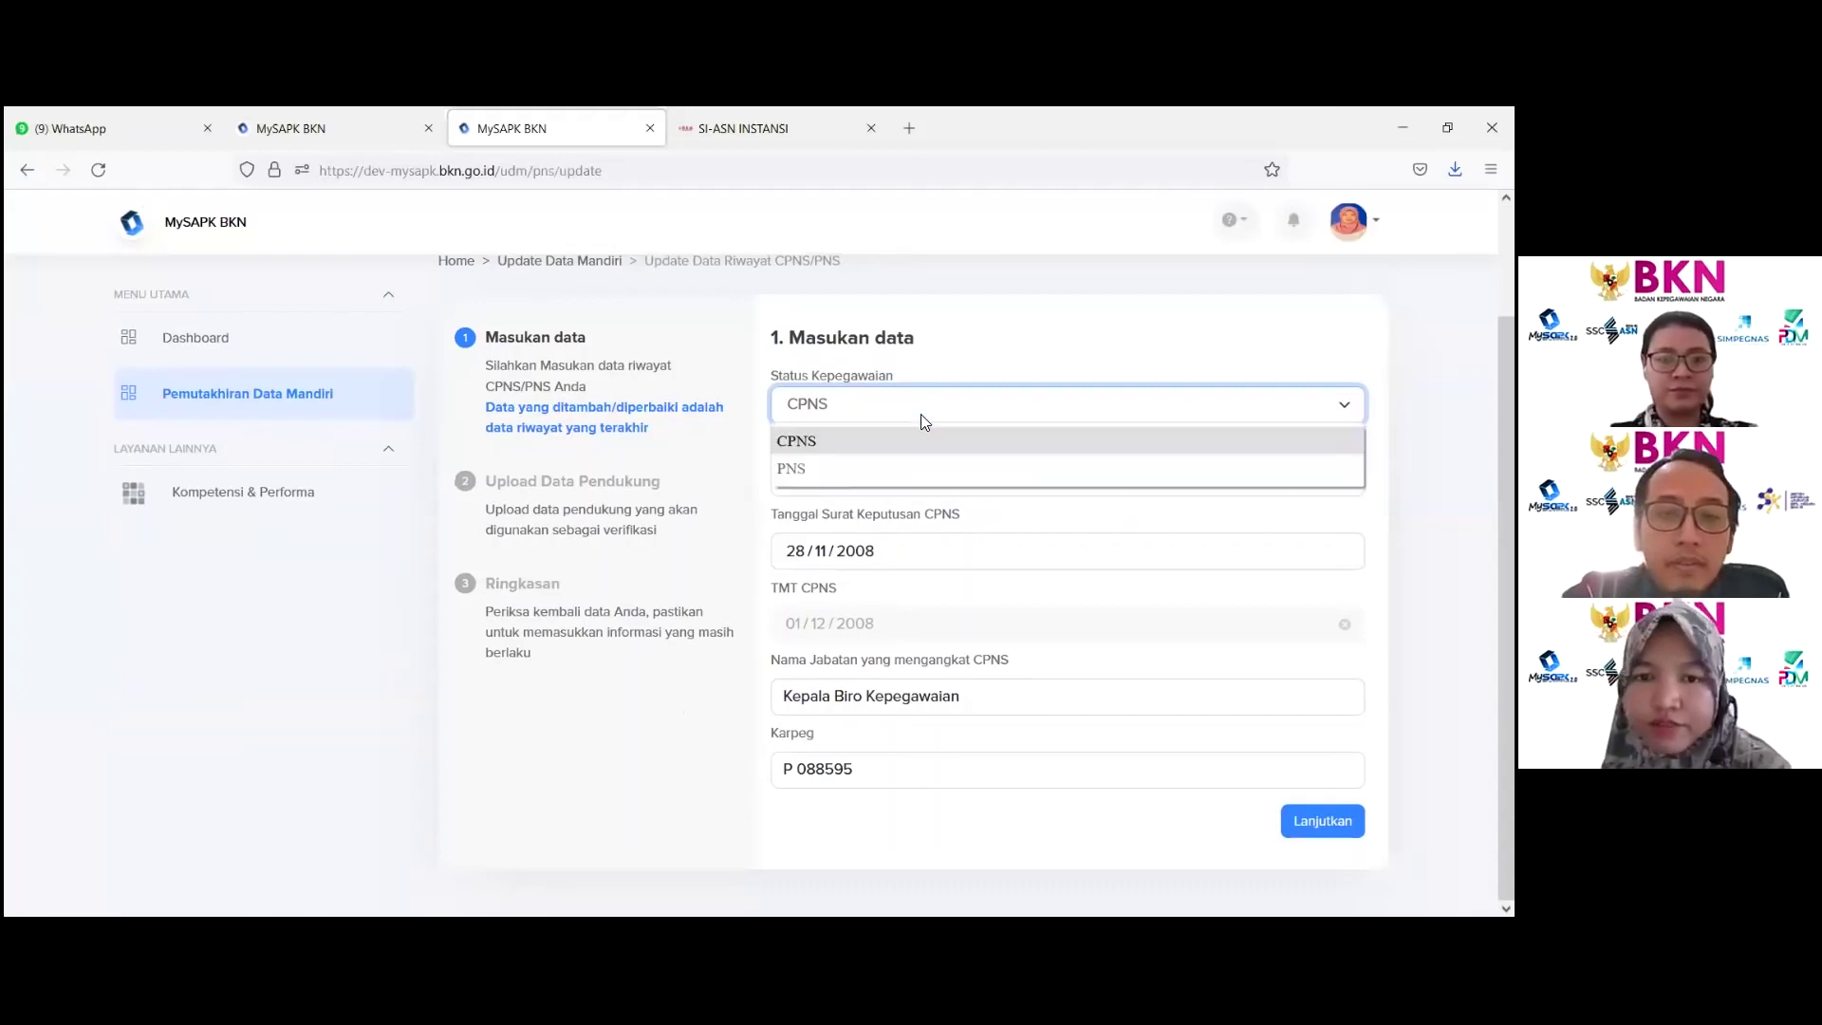
click(911, 468)
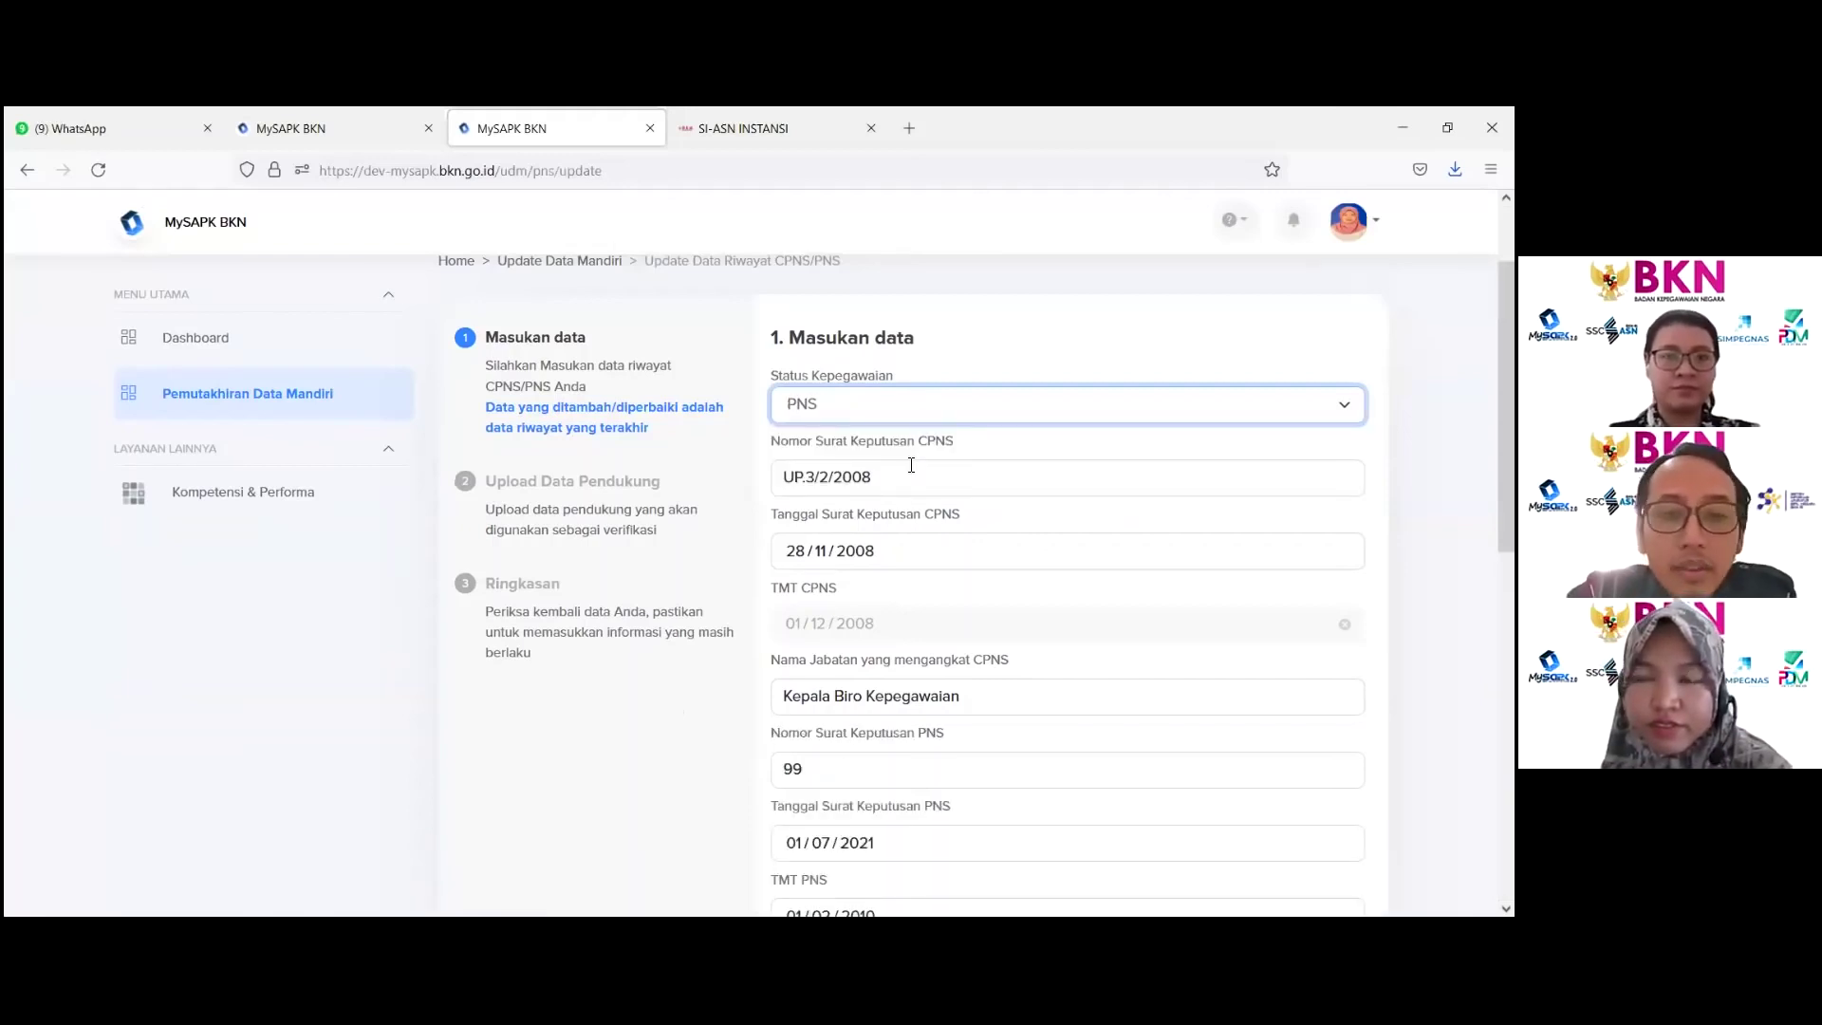
scroll(911, 465, down, 3)
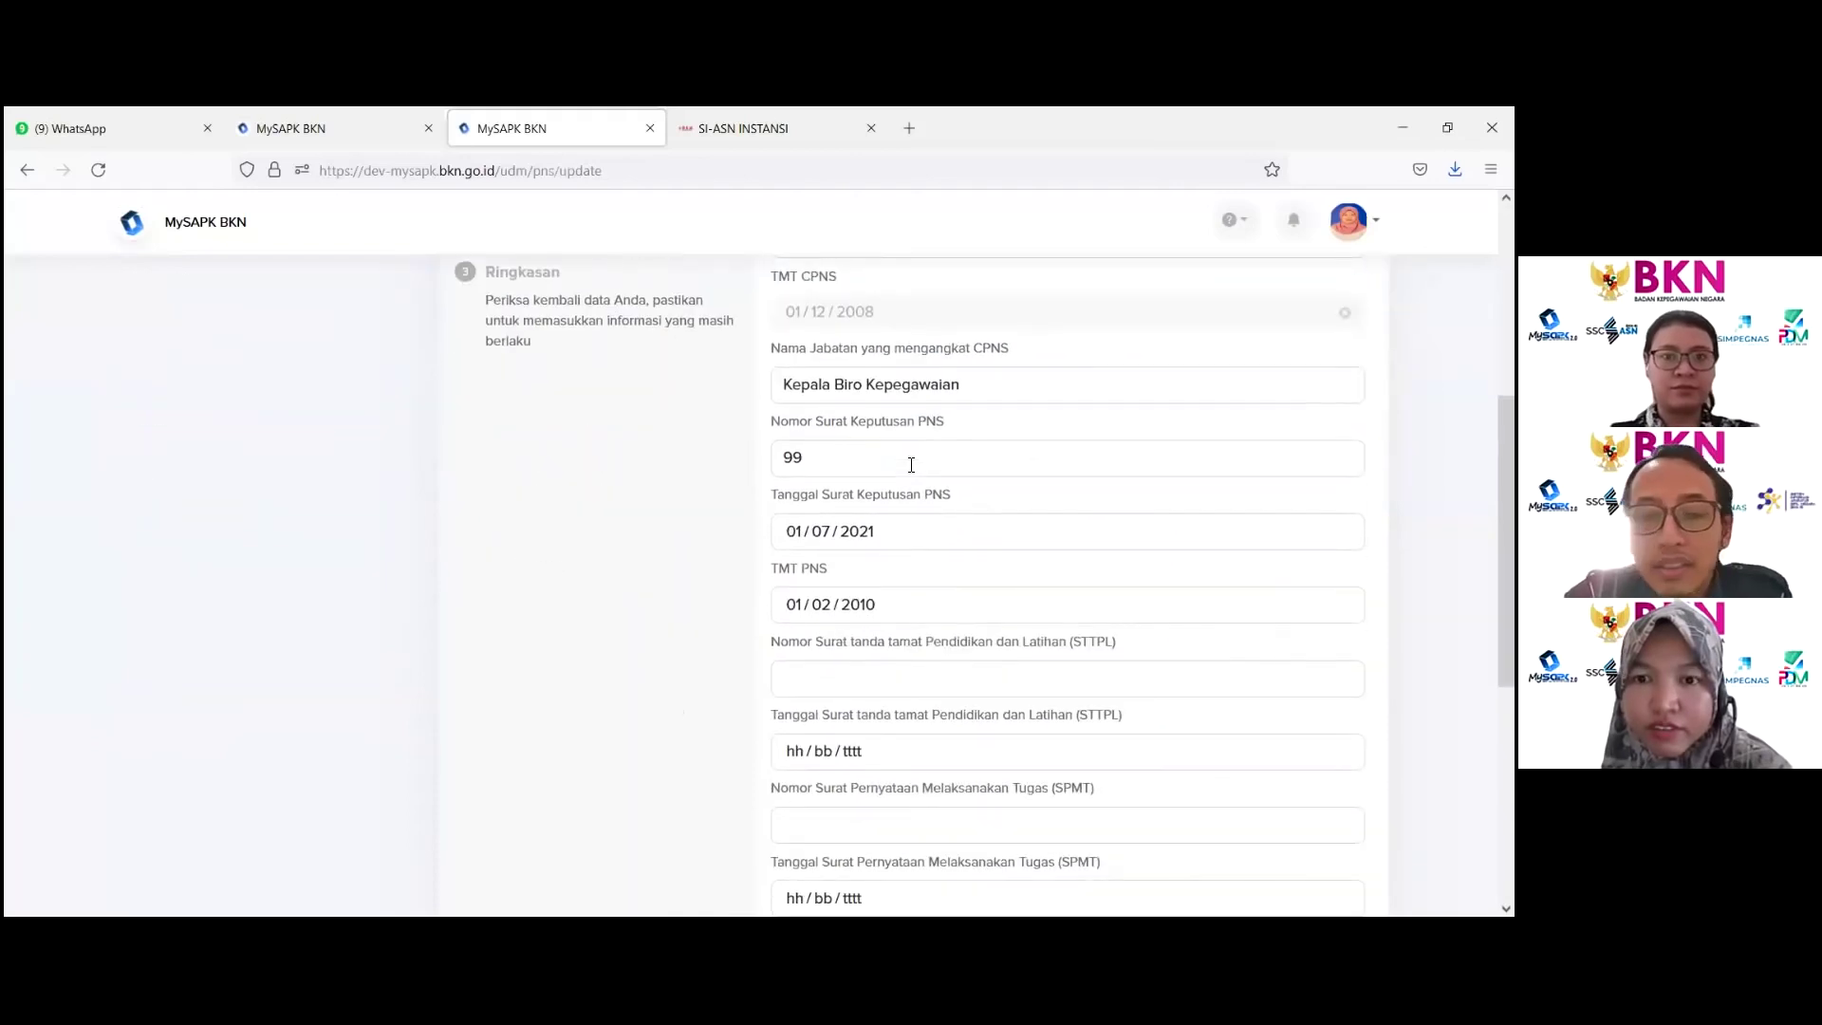
scroll(911, 465, up, 2)
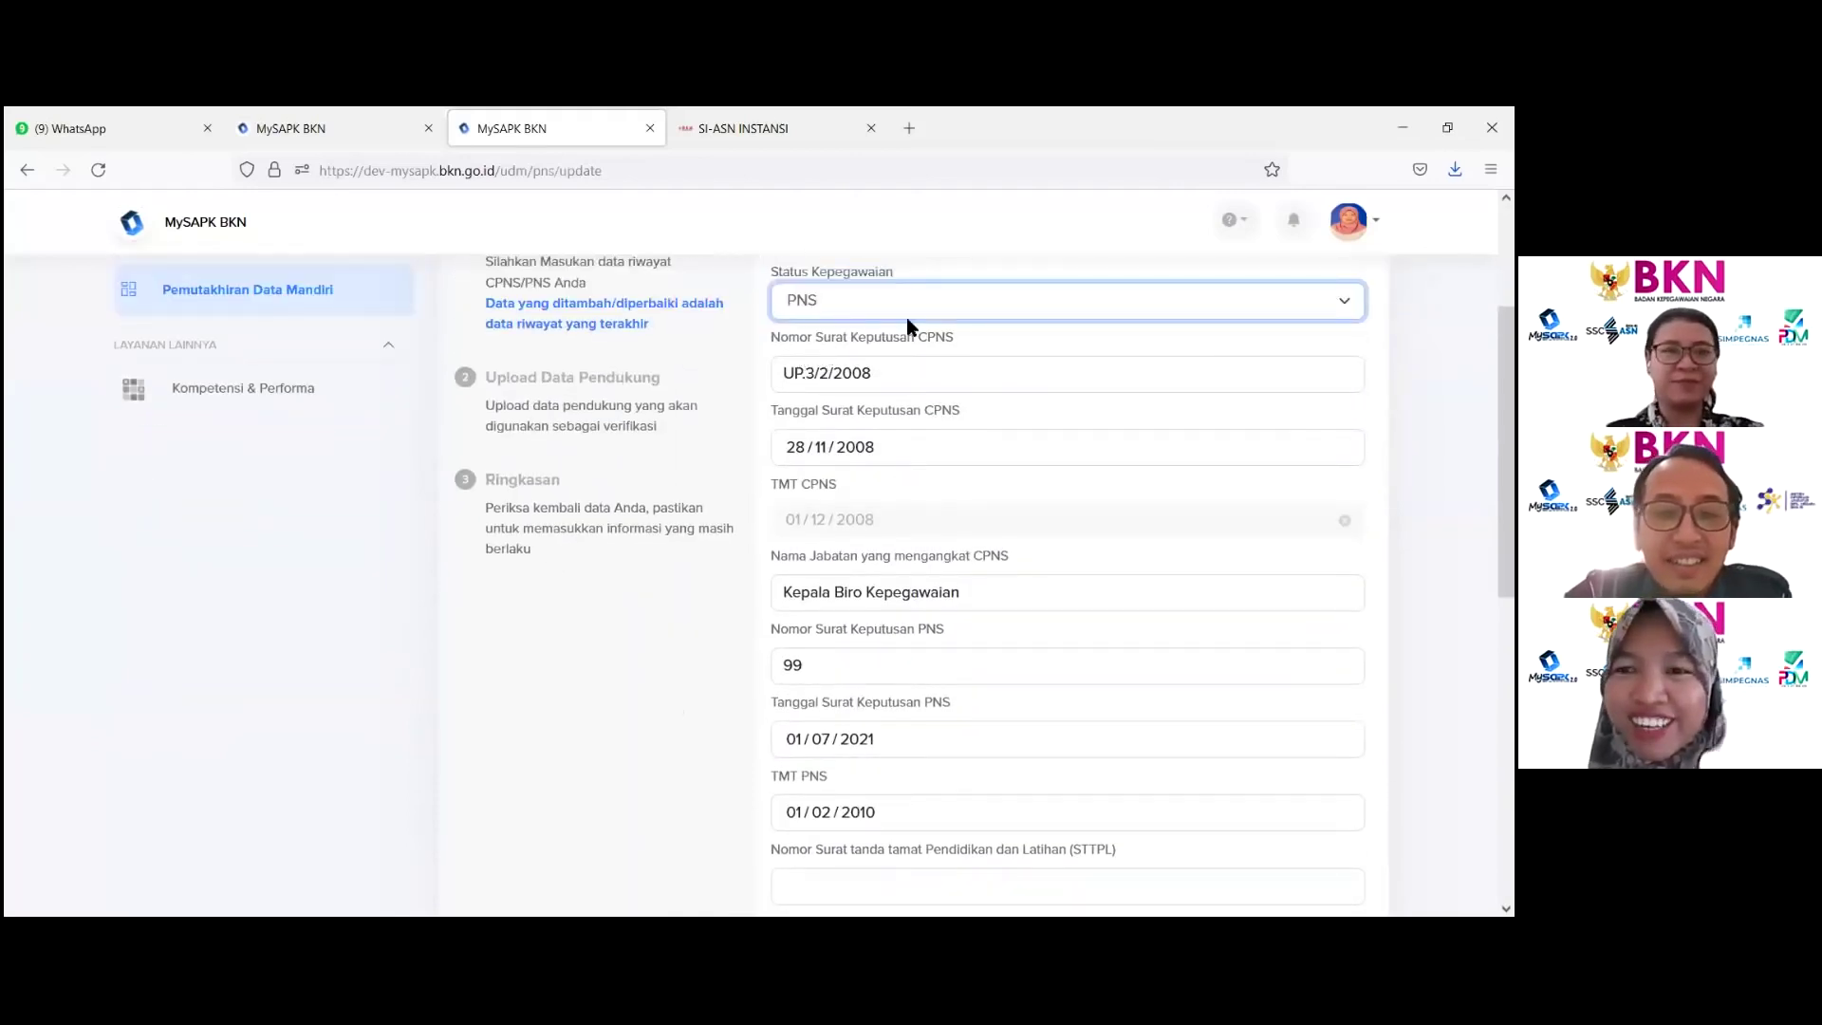
Step: Review the form and highlight the PNS decree number 99
scroll(867, 340, down, 2)
scroll(867, 341, up, 2)
scroll(868, 341, down, 6)
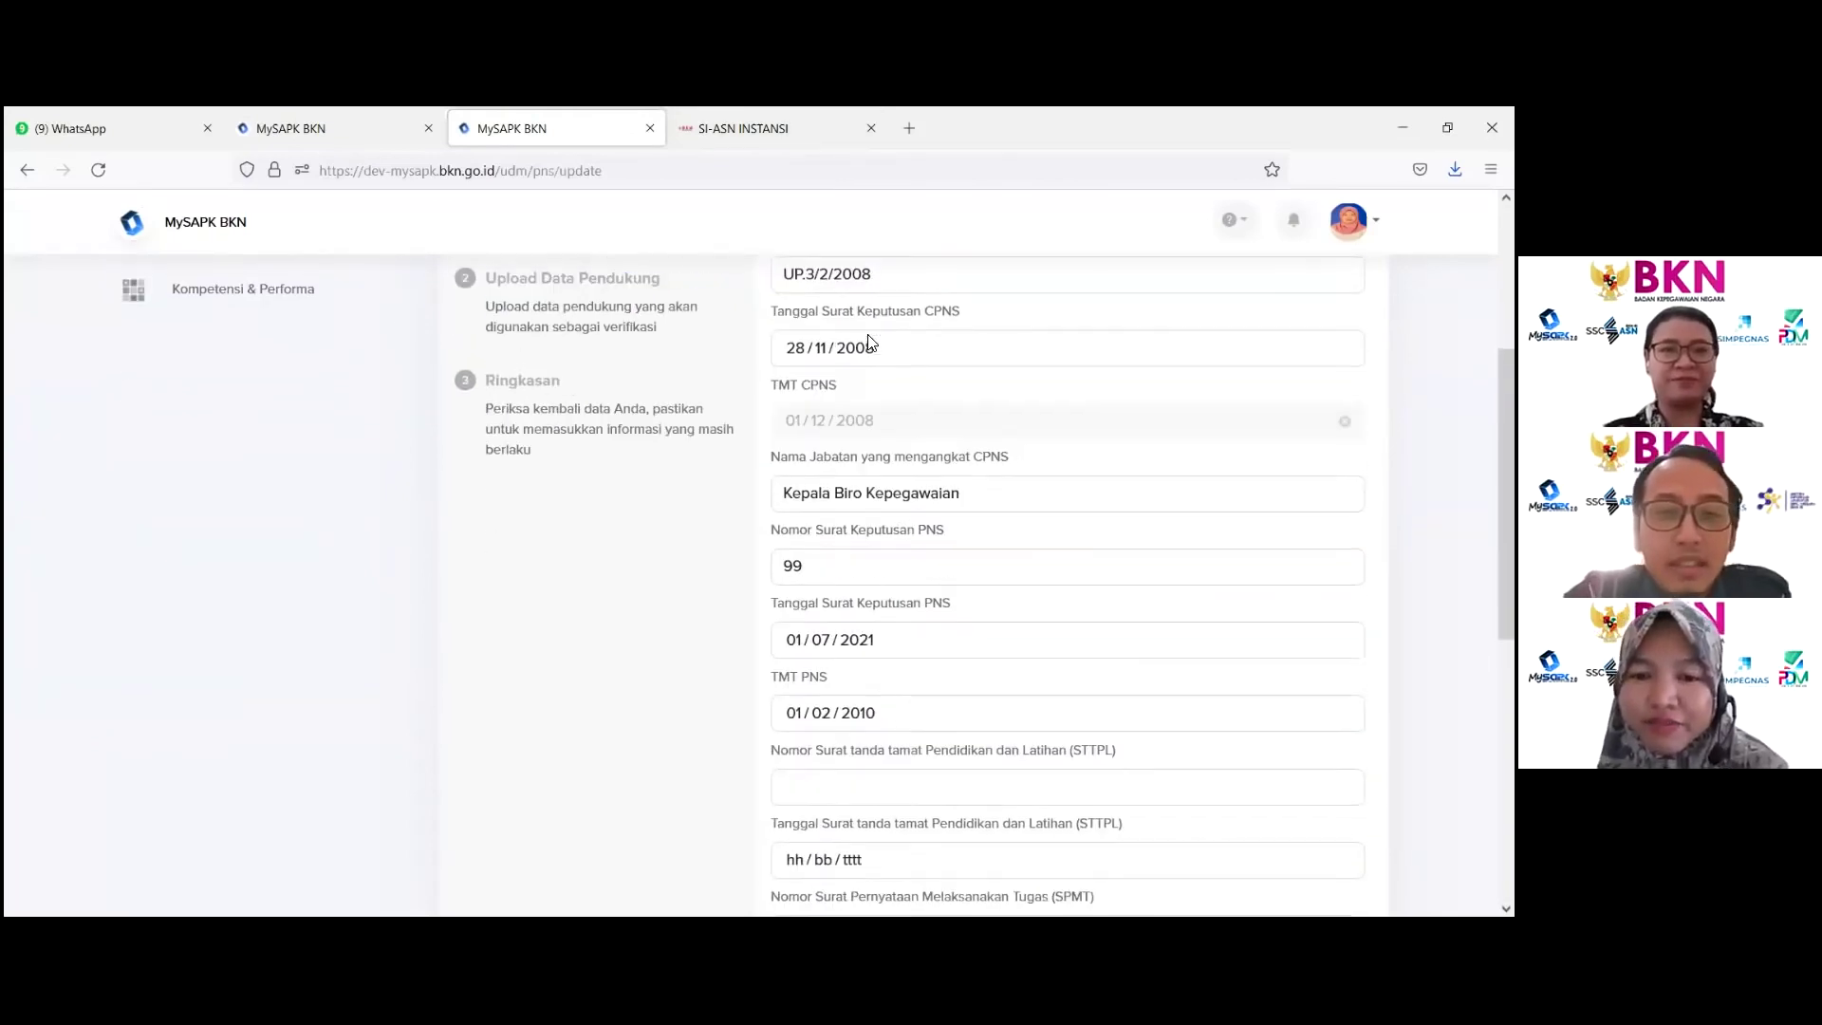
scroll(829, 408, up, 5)
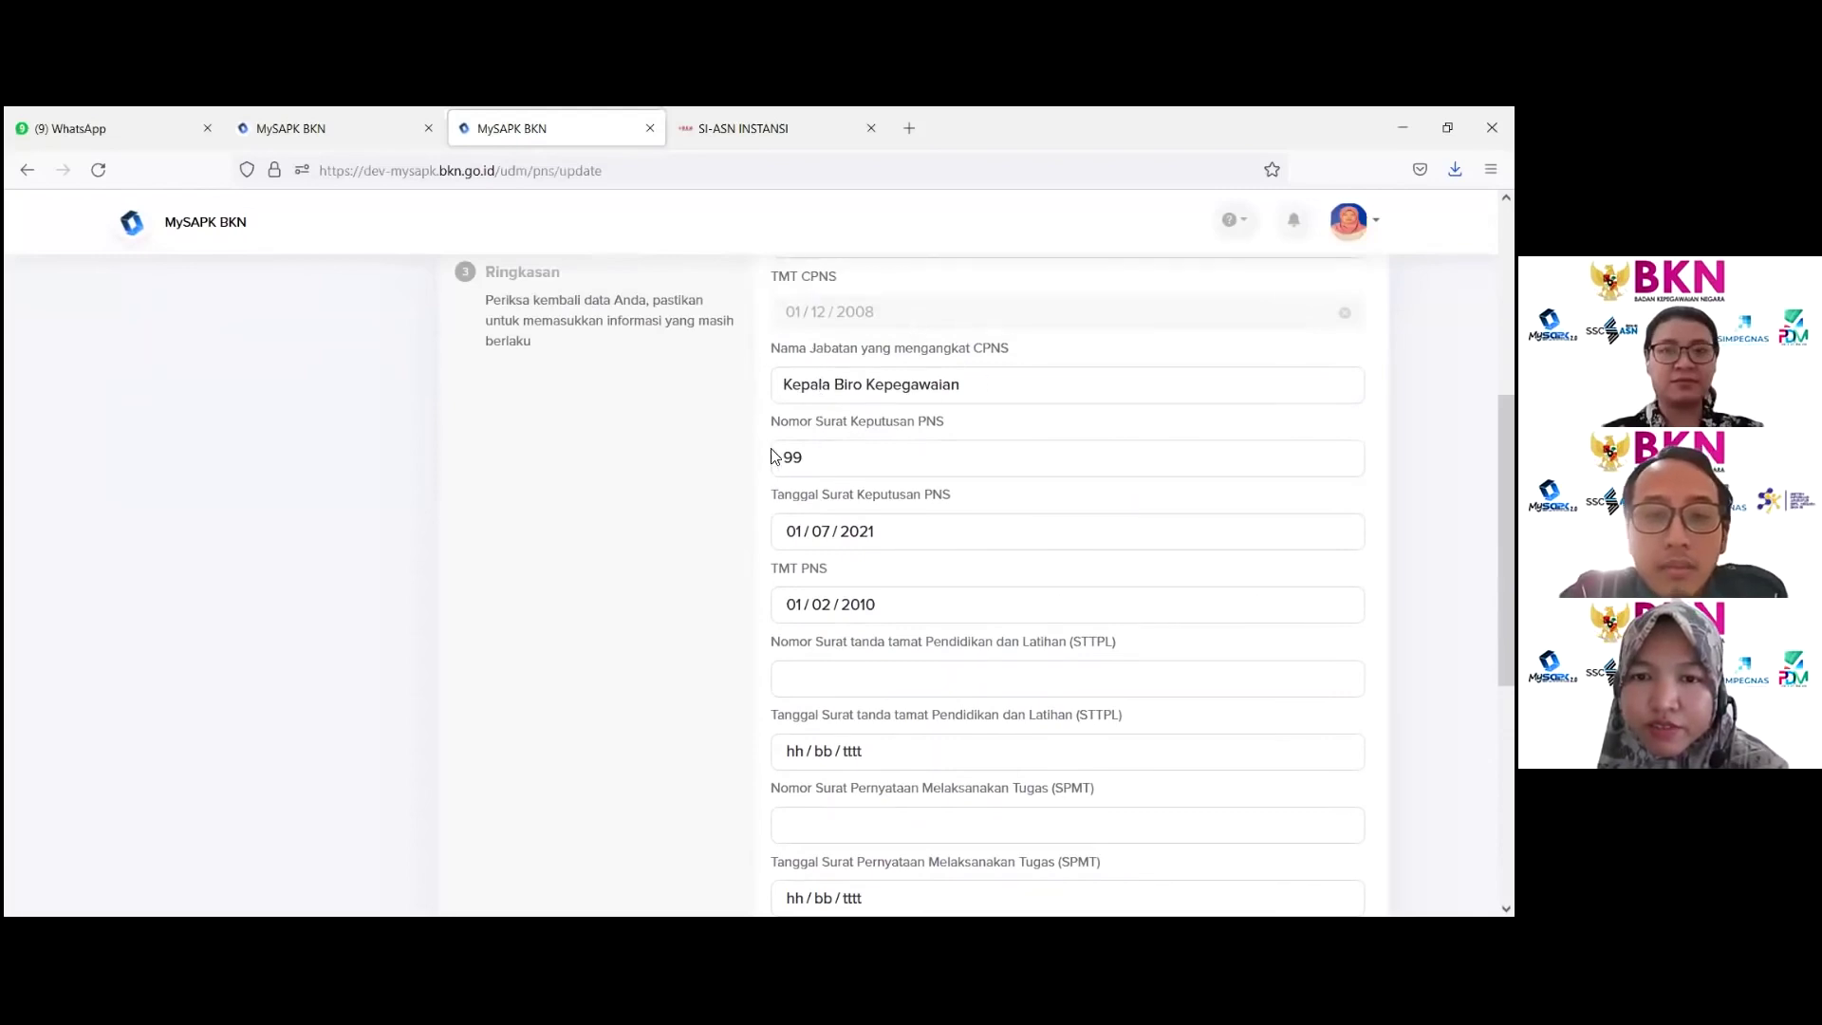
drag(807, 458, 732, 472)
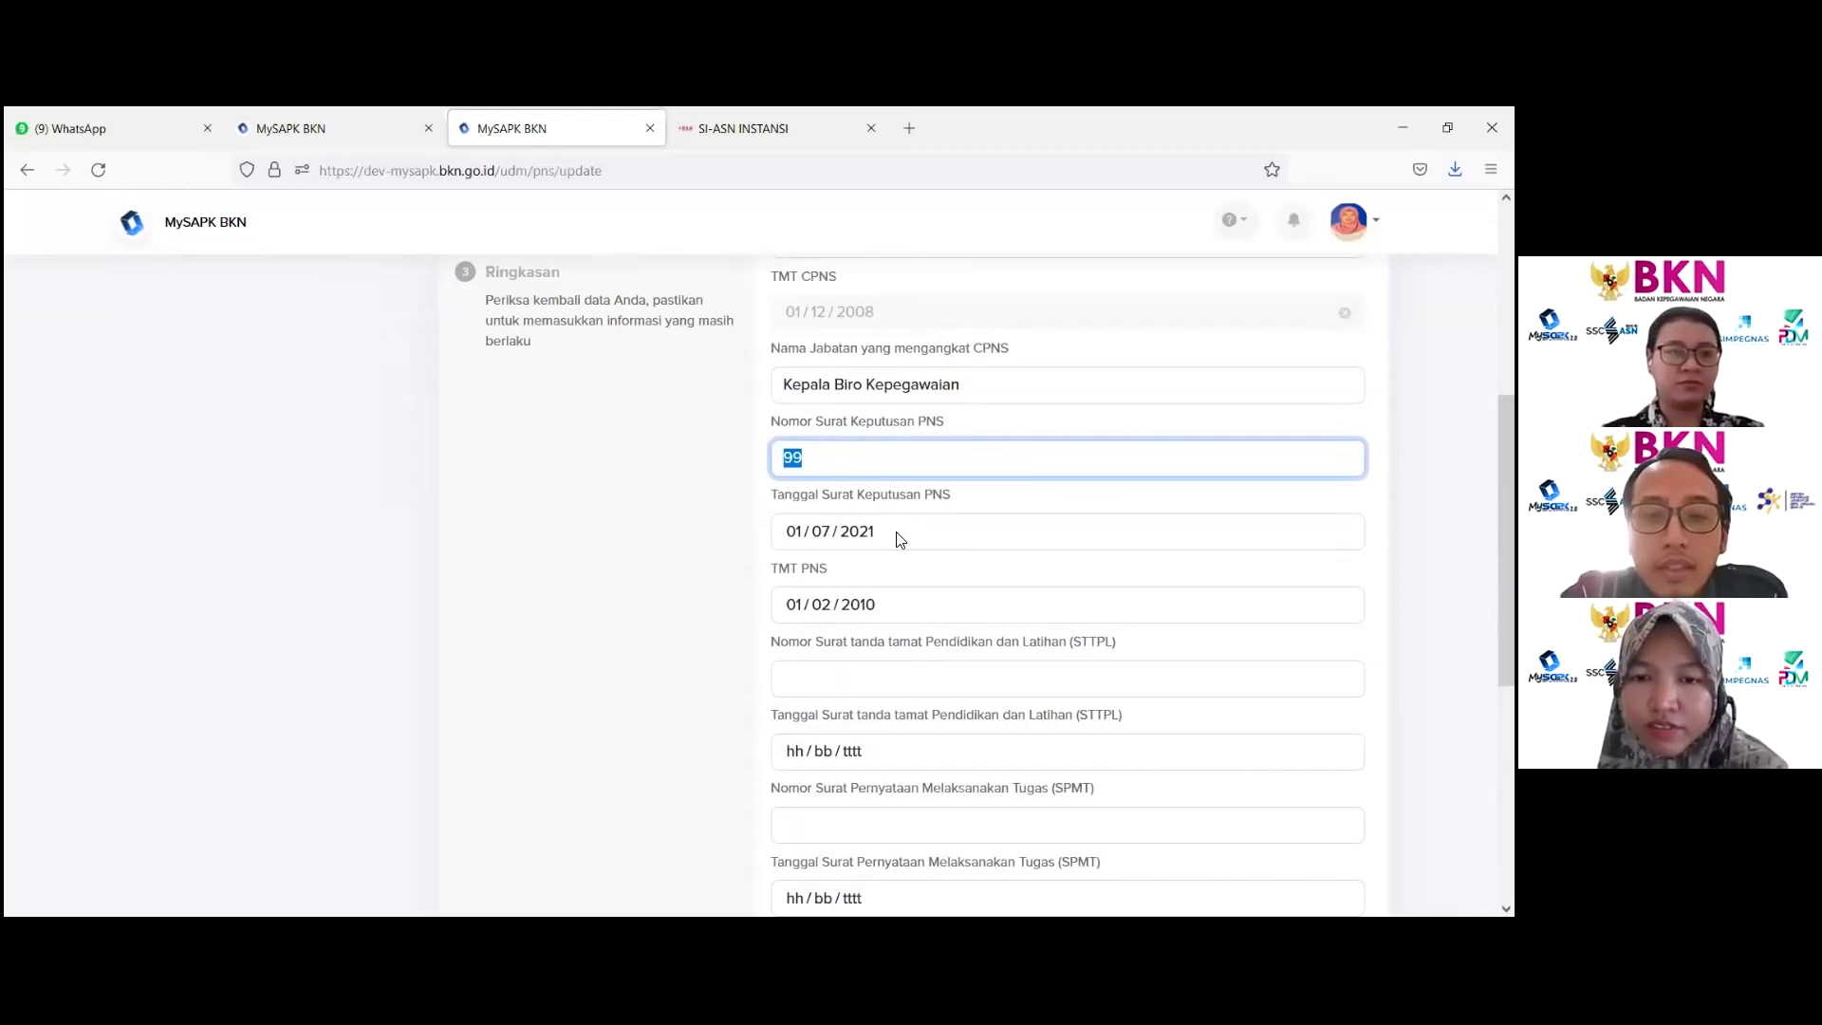
scroll(825, 427, down, 2)
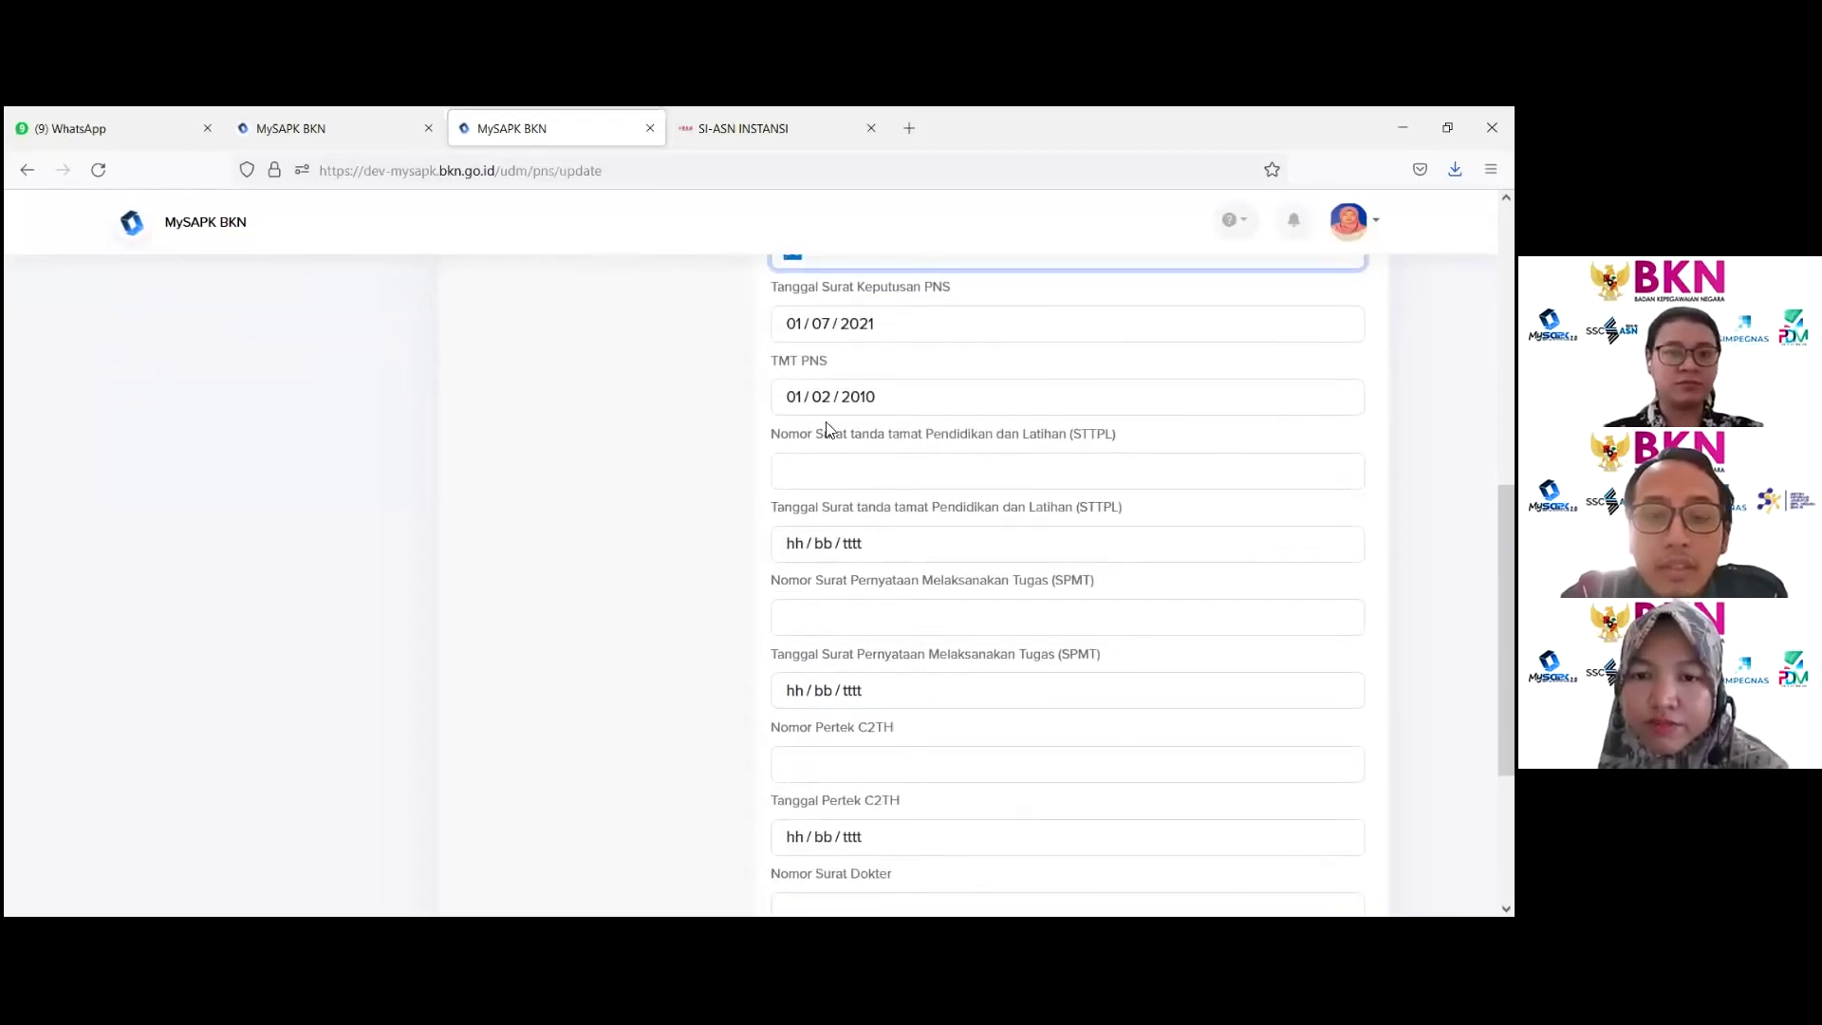
Step: Enter STTPL certificate number 99 with STTPL date 7 July 2021
click(804, 467)
text(99)
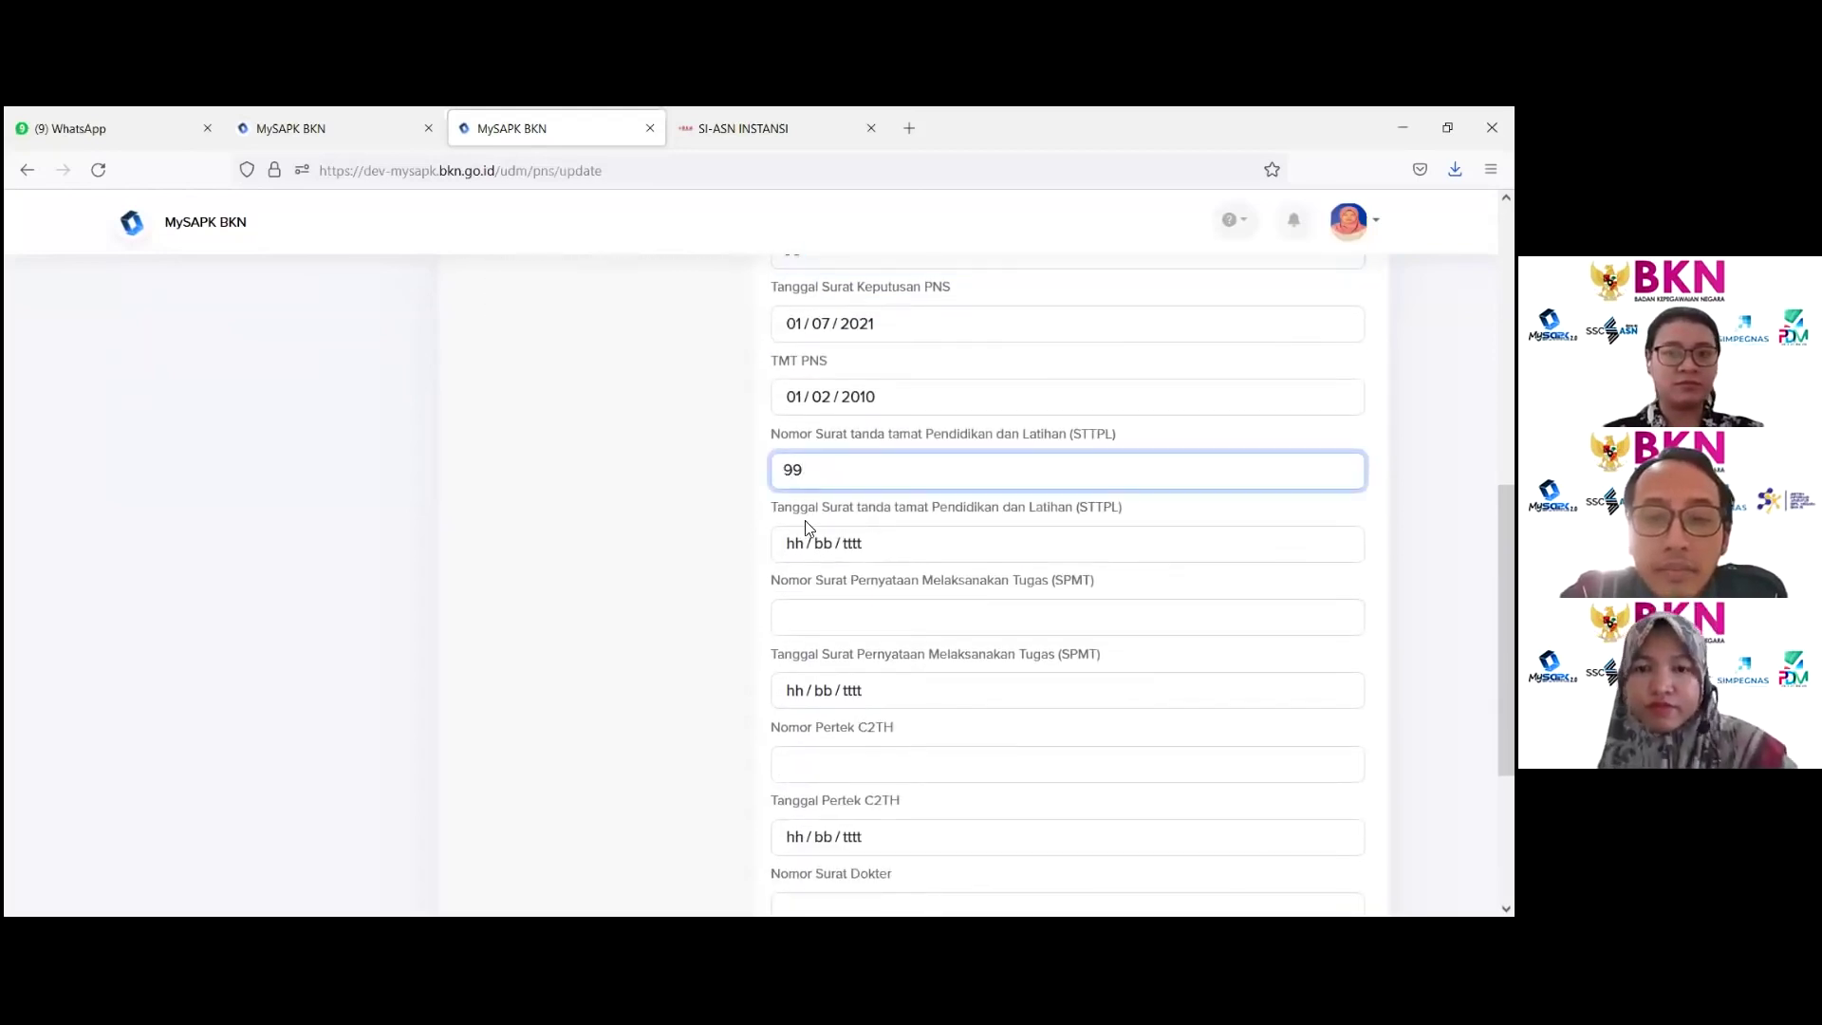
click(818, 545)
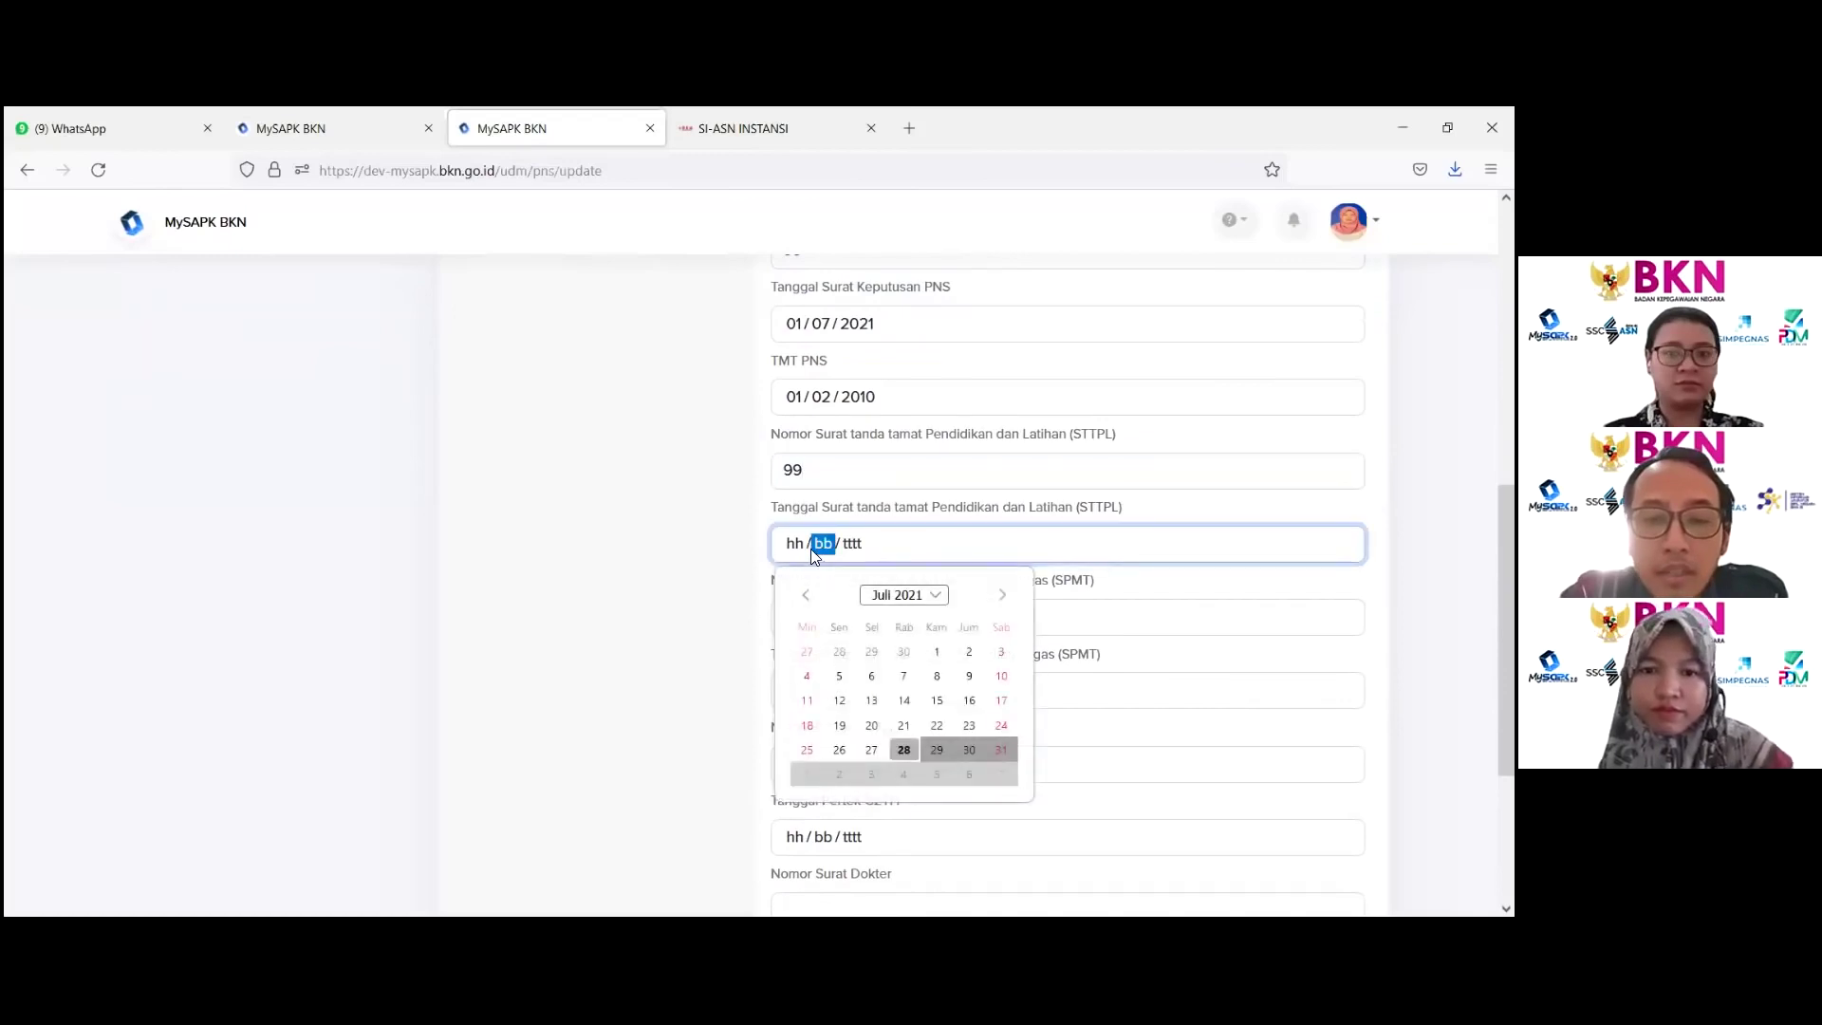
click(904, 676)
click(770, 626)
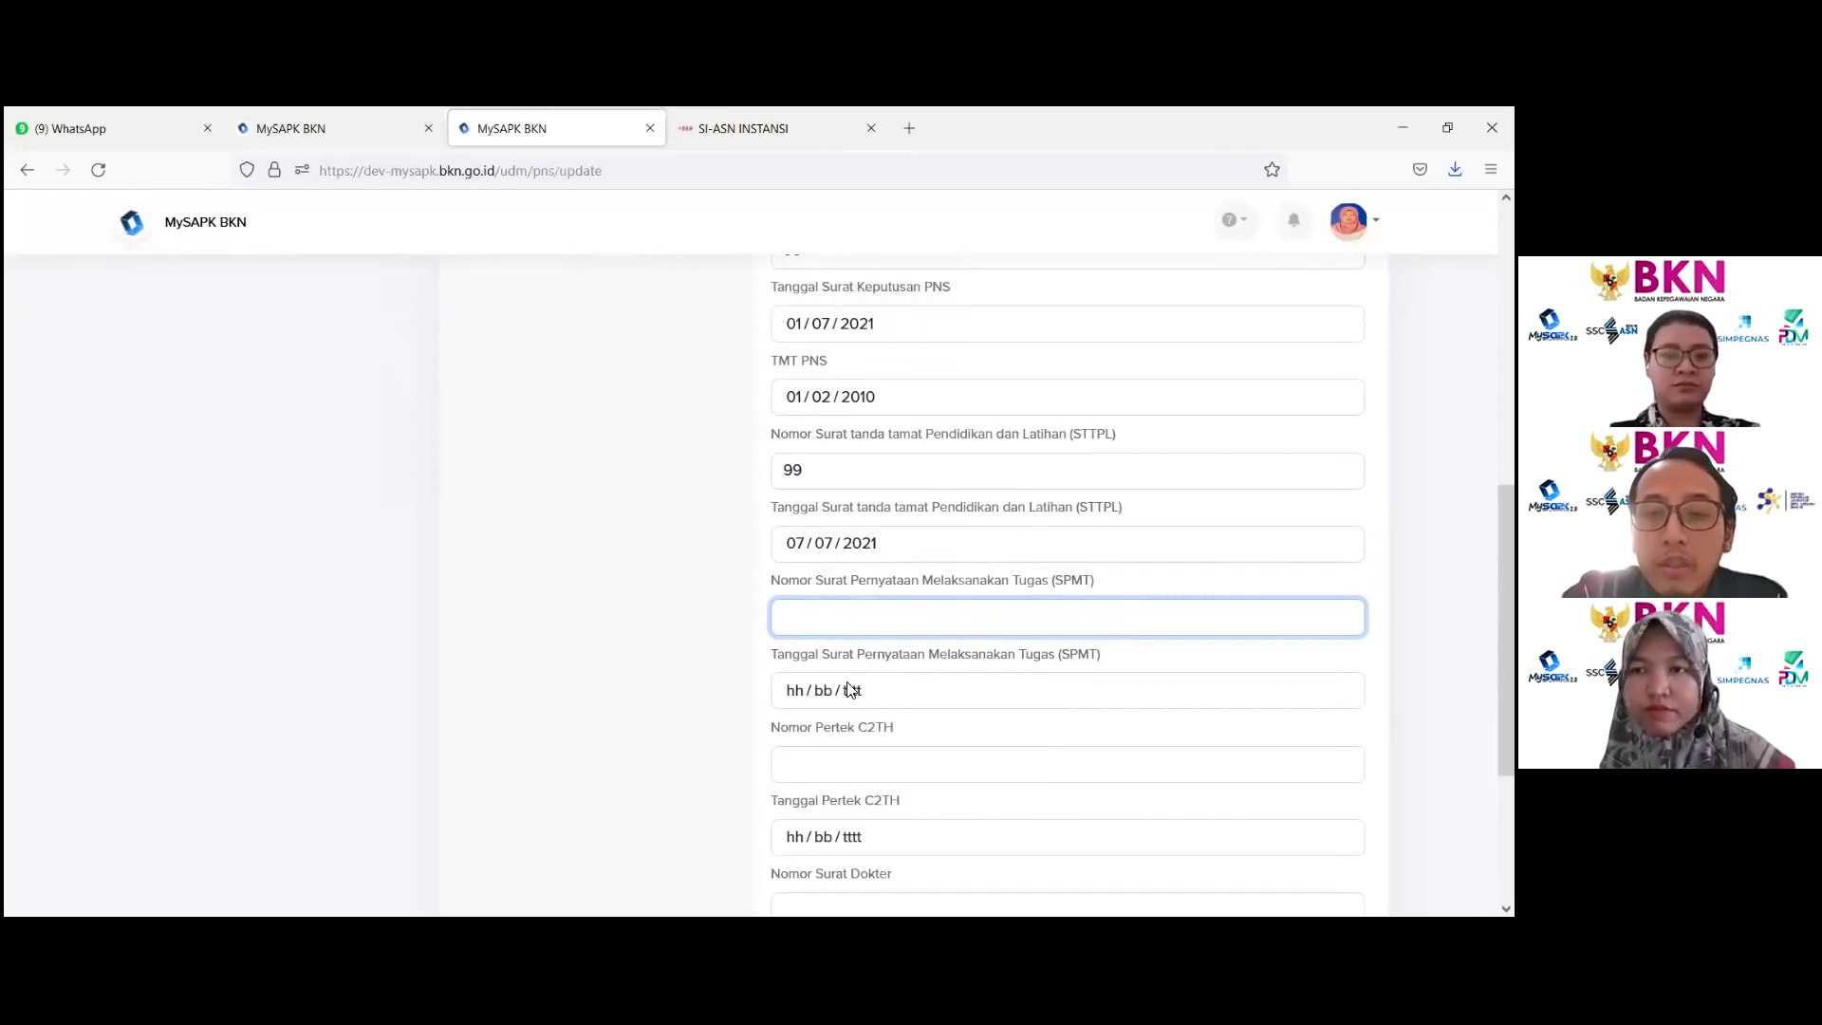
Step: Highlight the Nomor Pertek C2TH field label on the form
scroll(851, 673, down, 3)
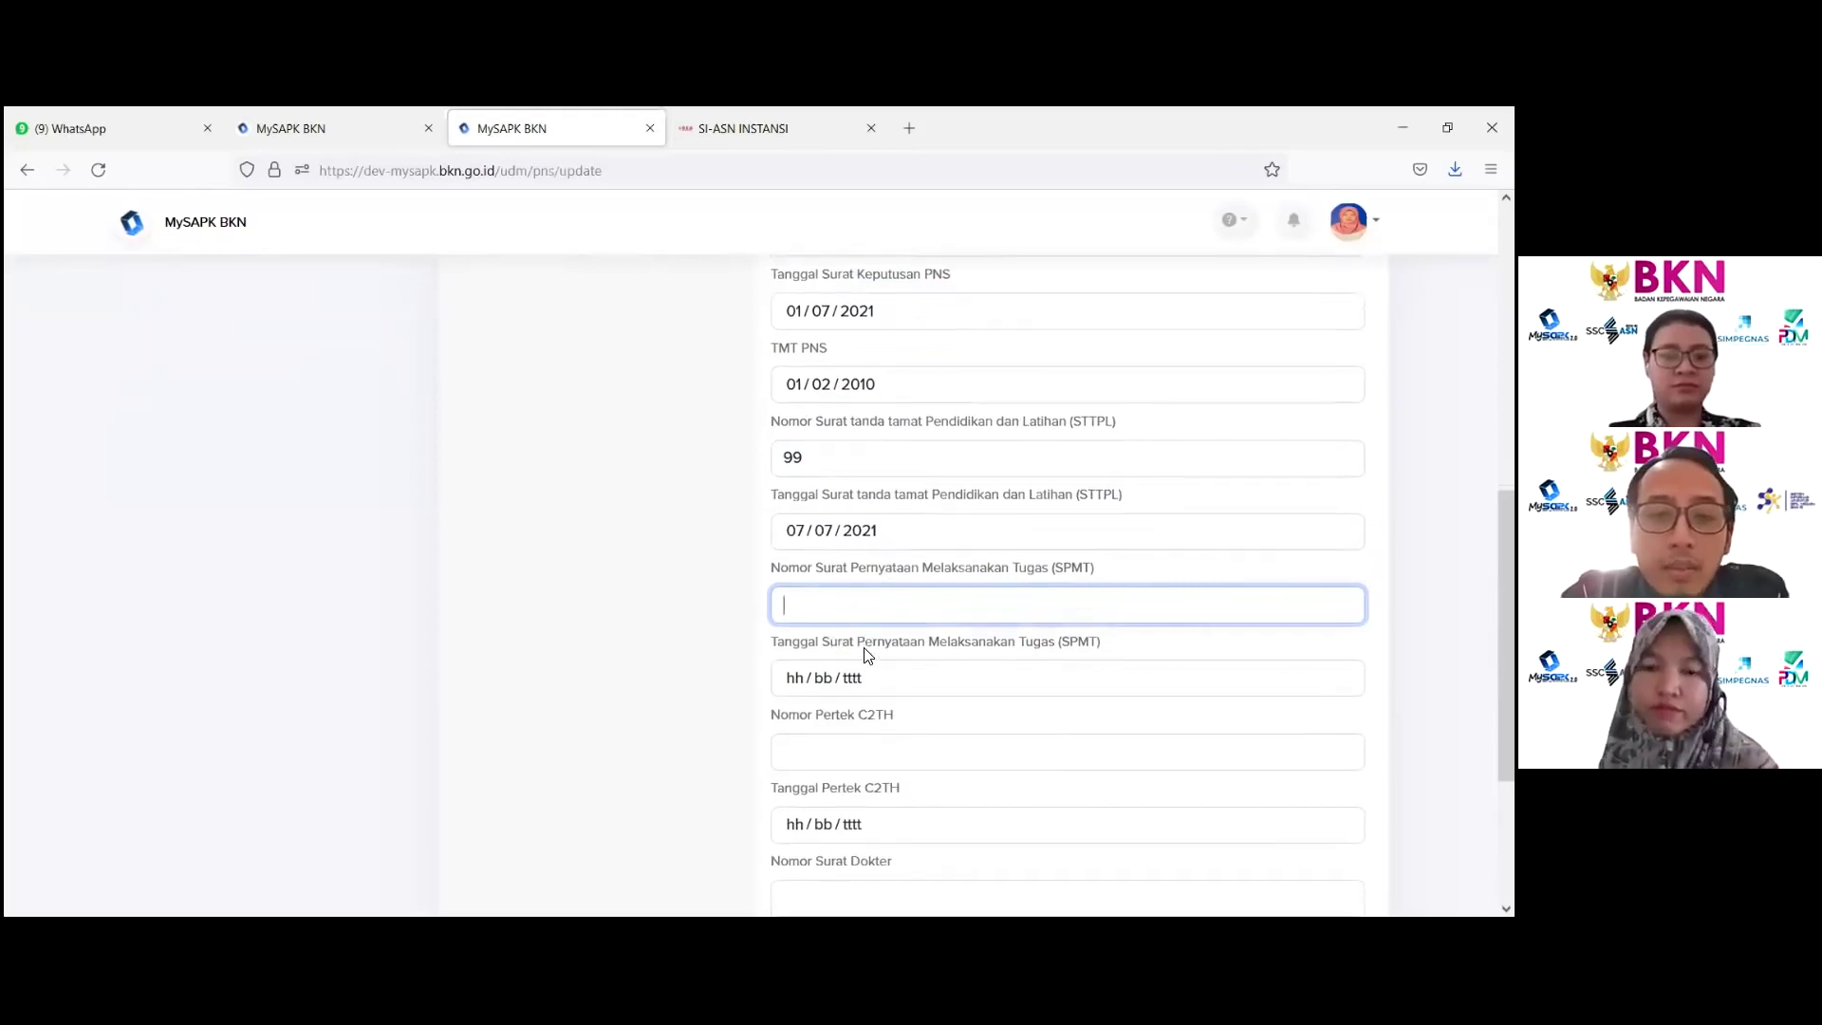
scroll(863, 638, up, 2)
drag(797, 653, 876, 672)
click(880, 662)
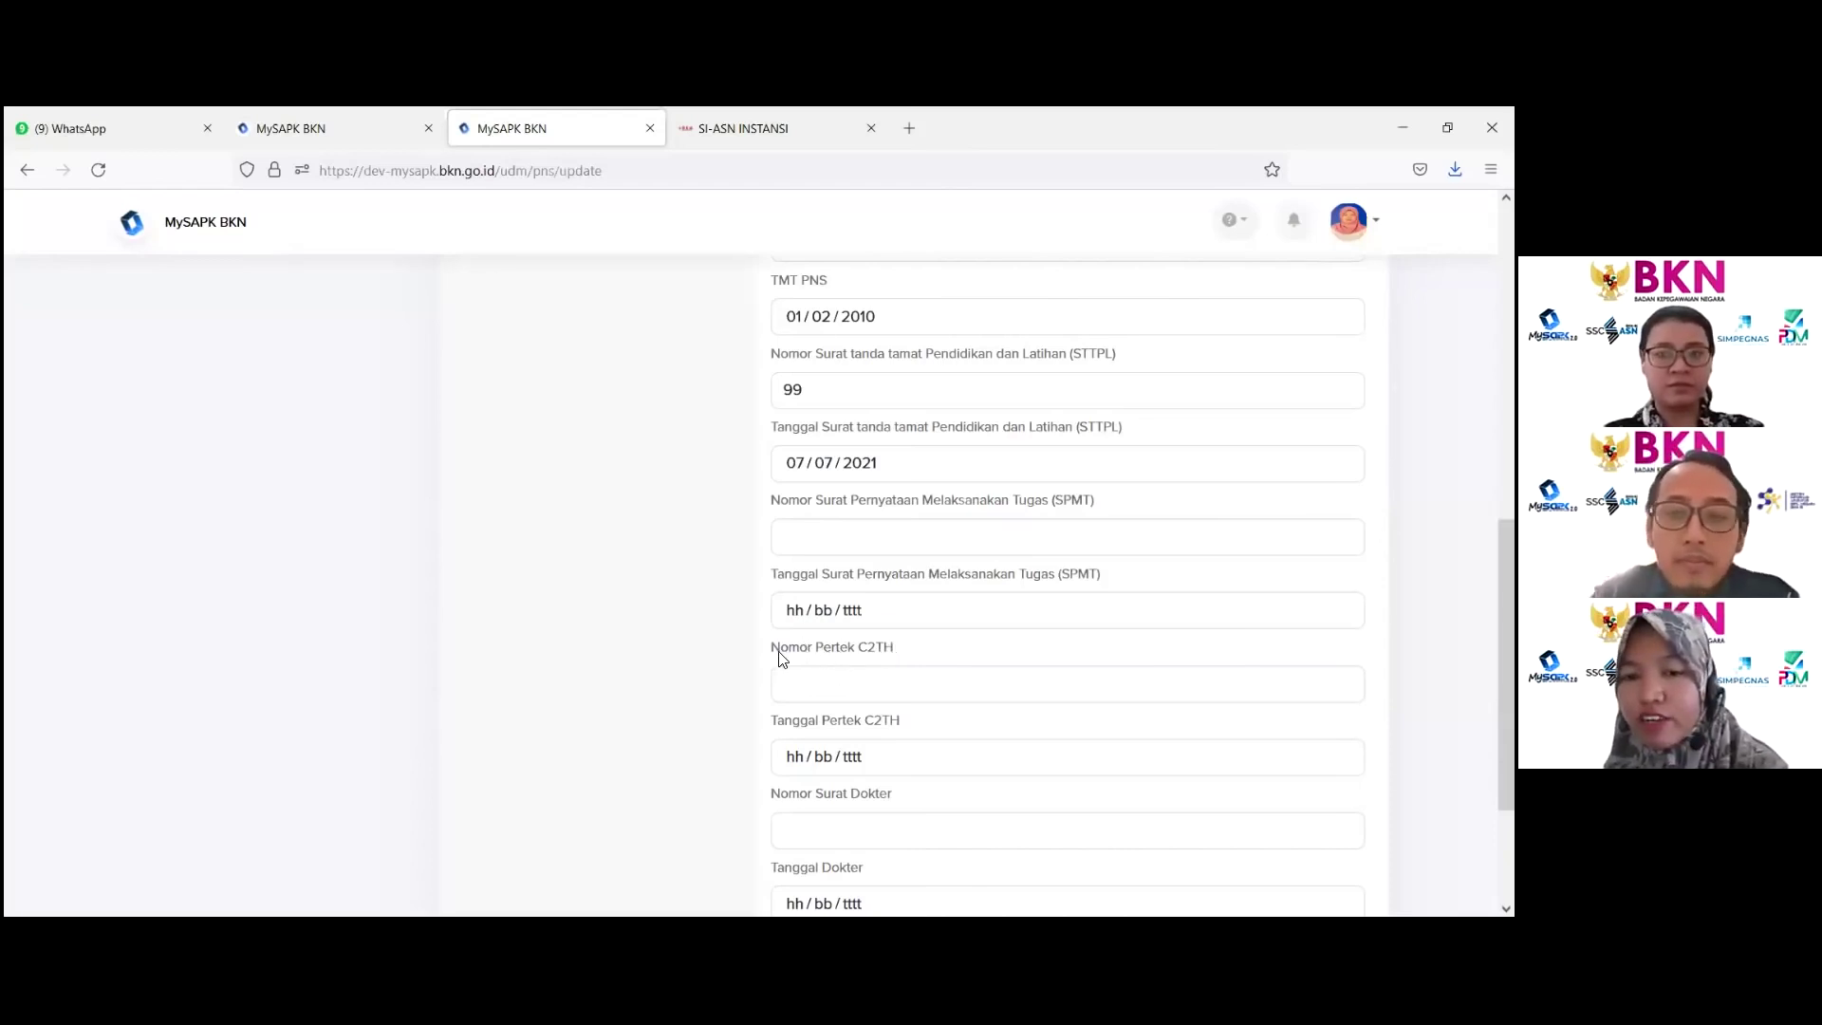
drag(774, 653, 899, 652)
scroll(945, 655, down, 2)
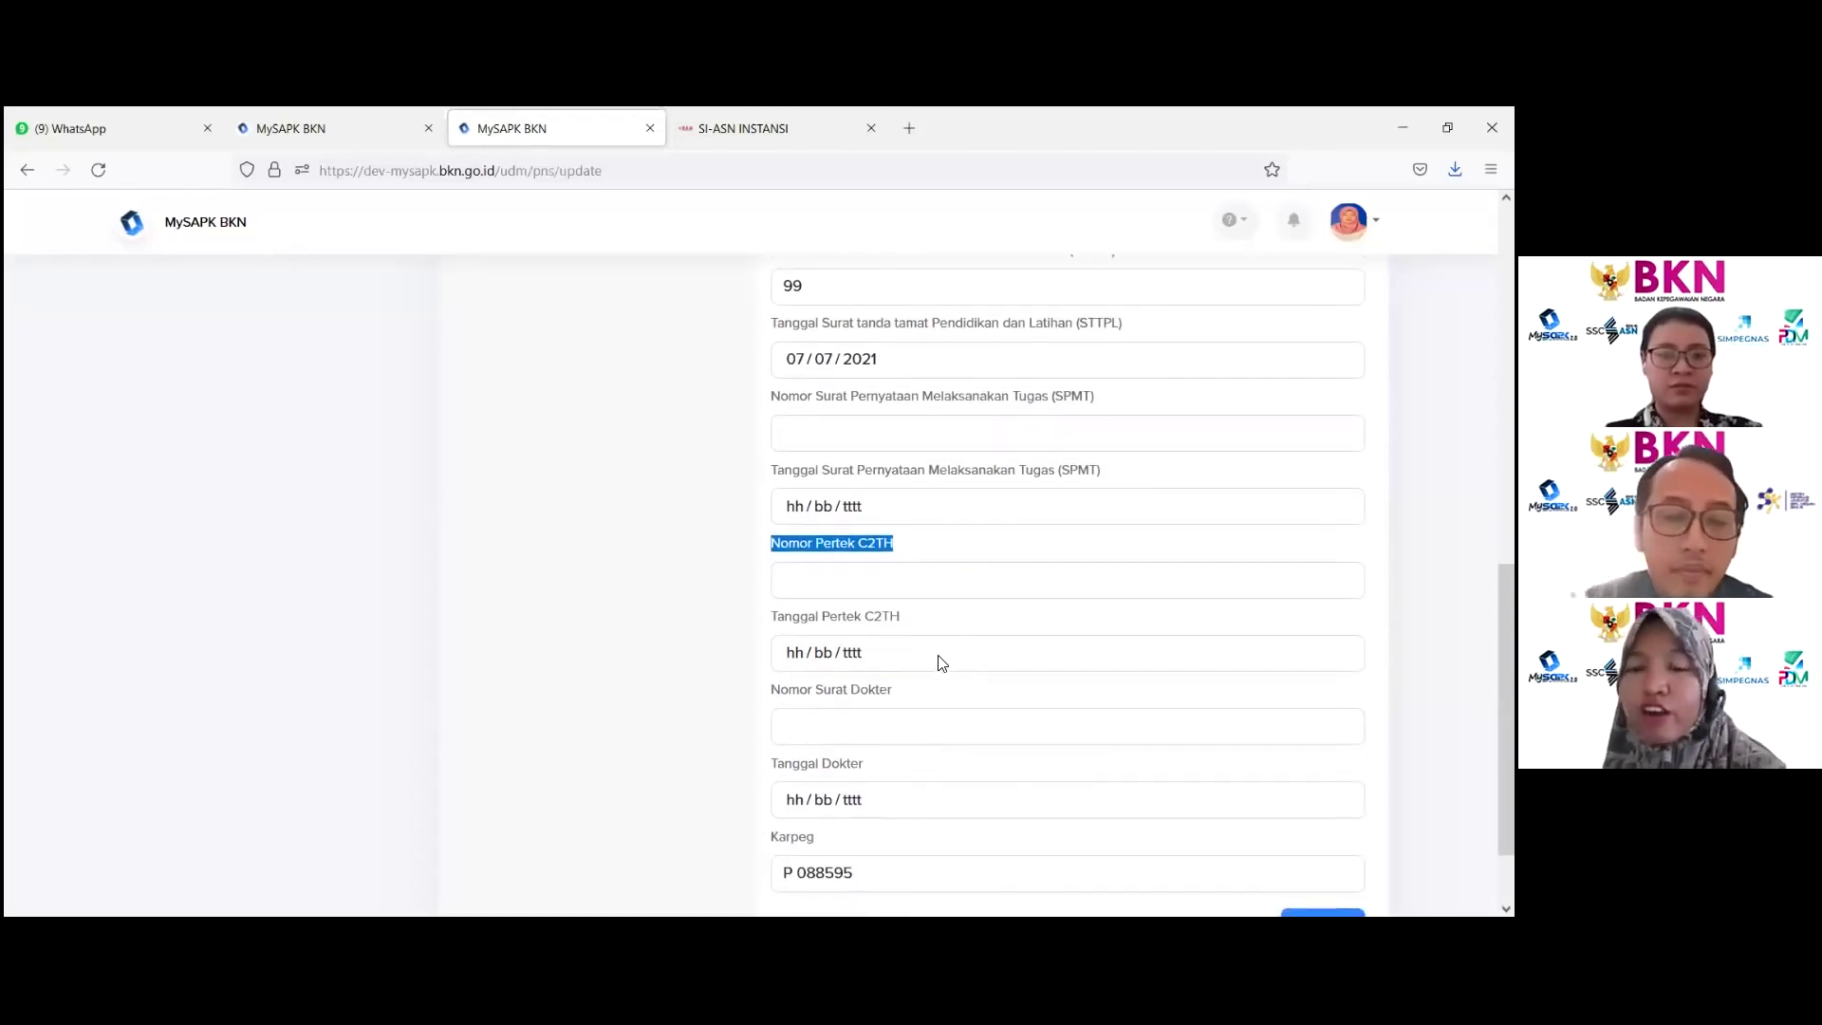
Step: Enter doctor's letter number 99 dated 1 July 2021, then tab past the Karpeg field
scroll(846, 560, down, 2)
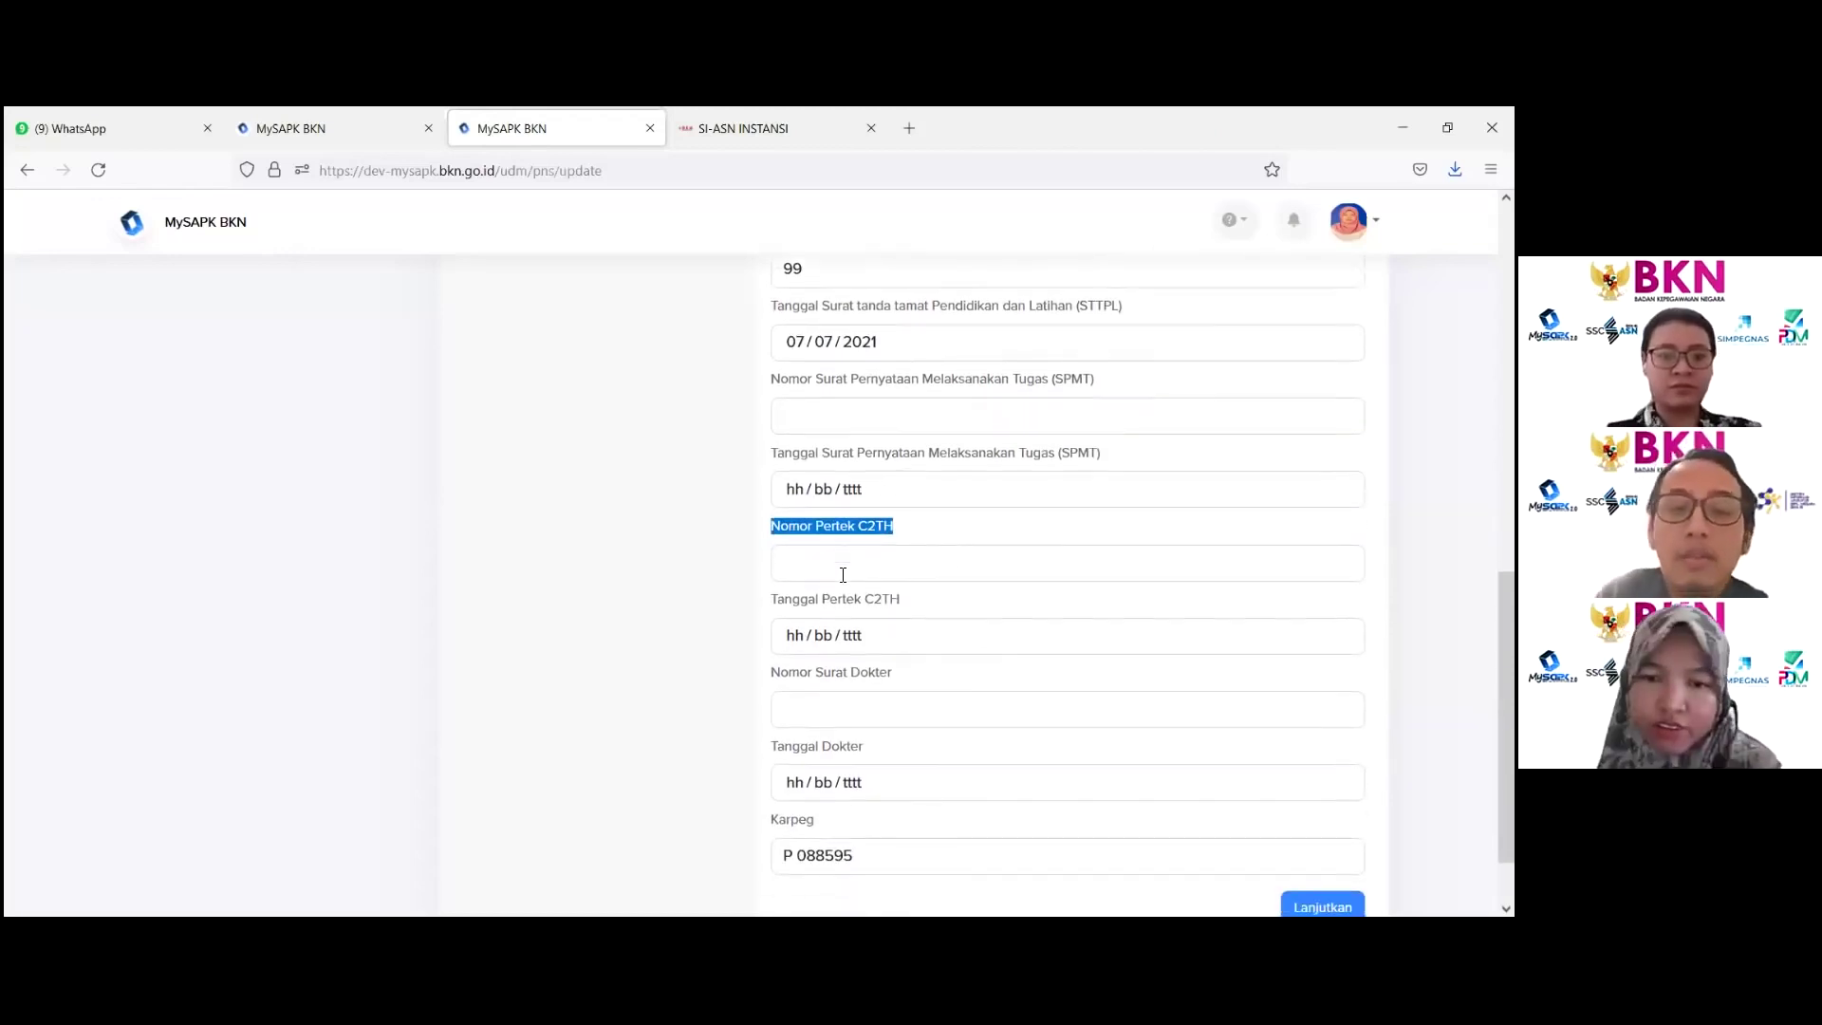
click(844, 623)
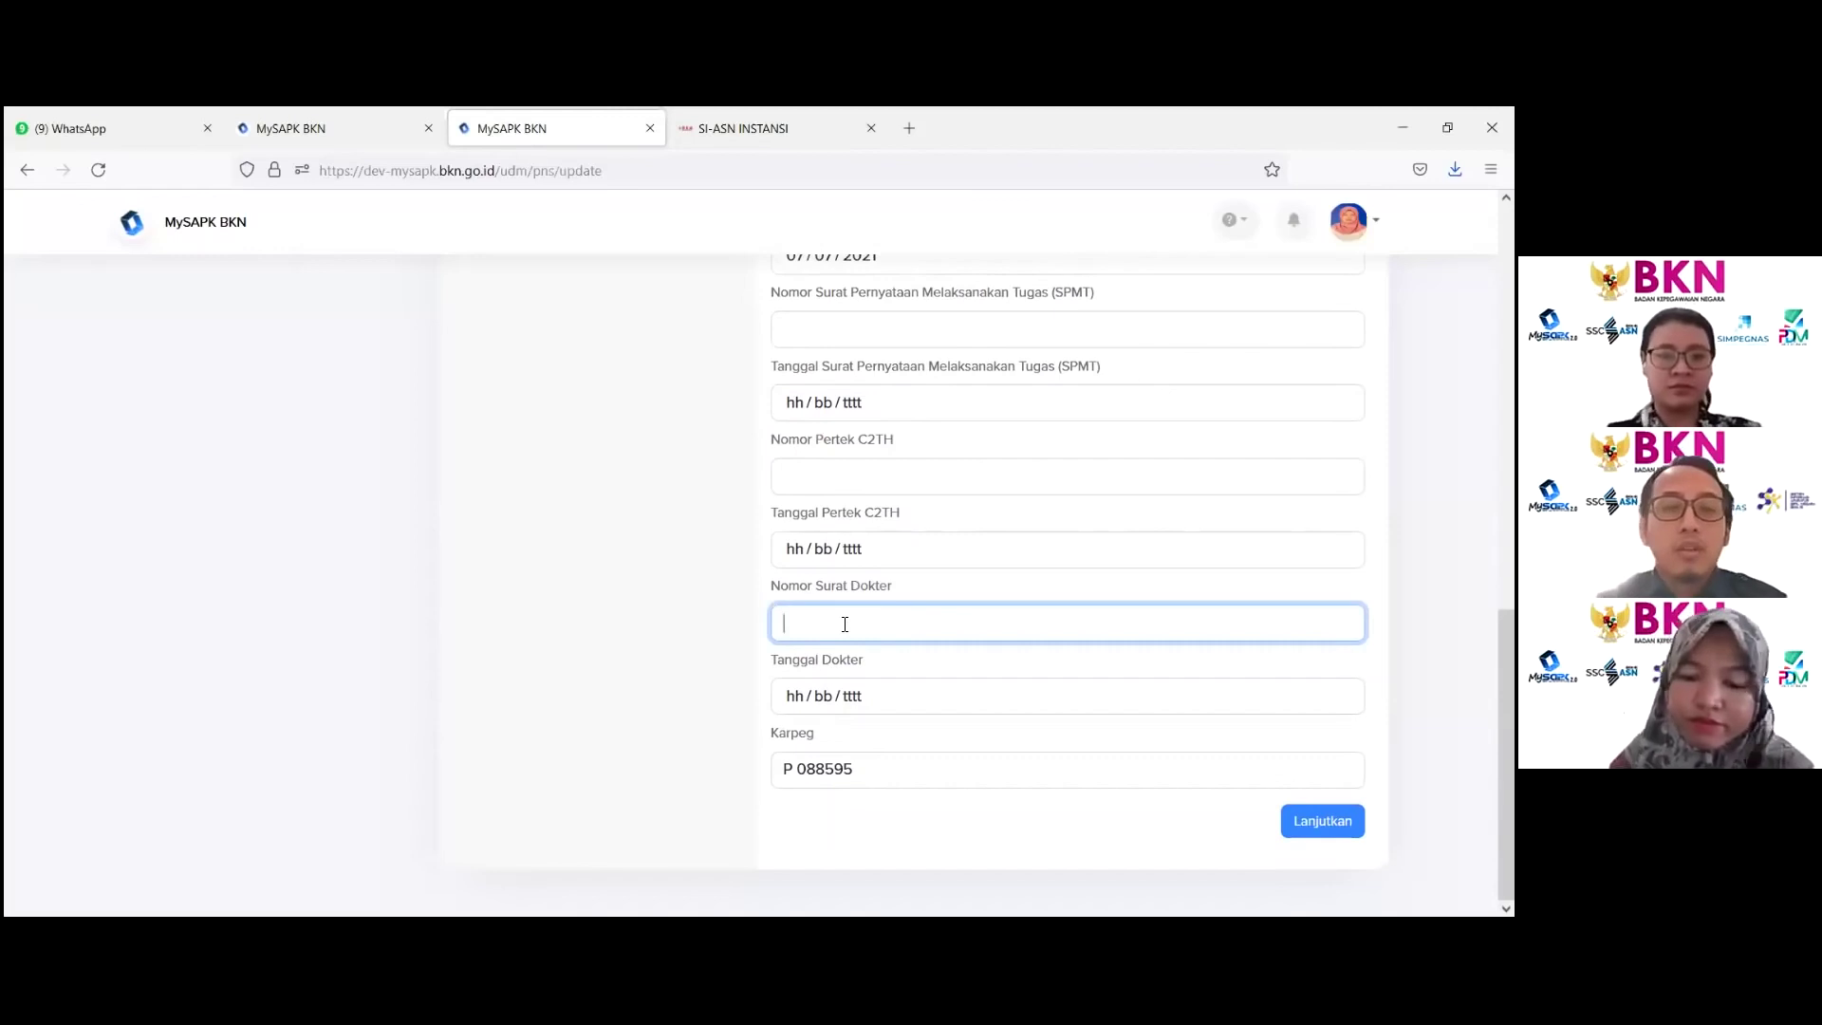
text(99)
click(885, 700)
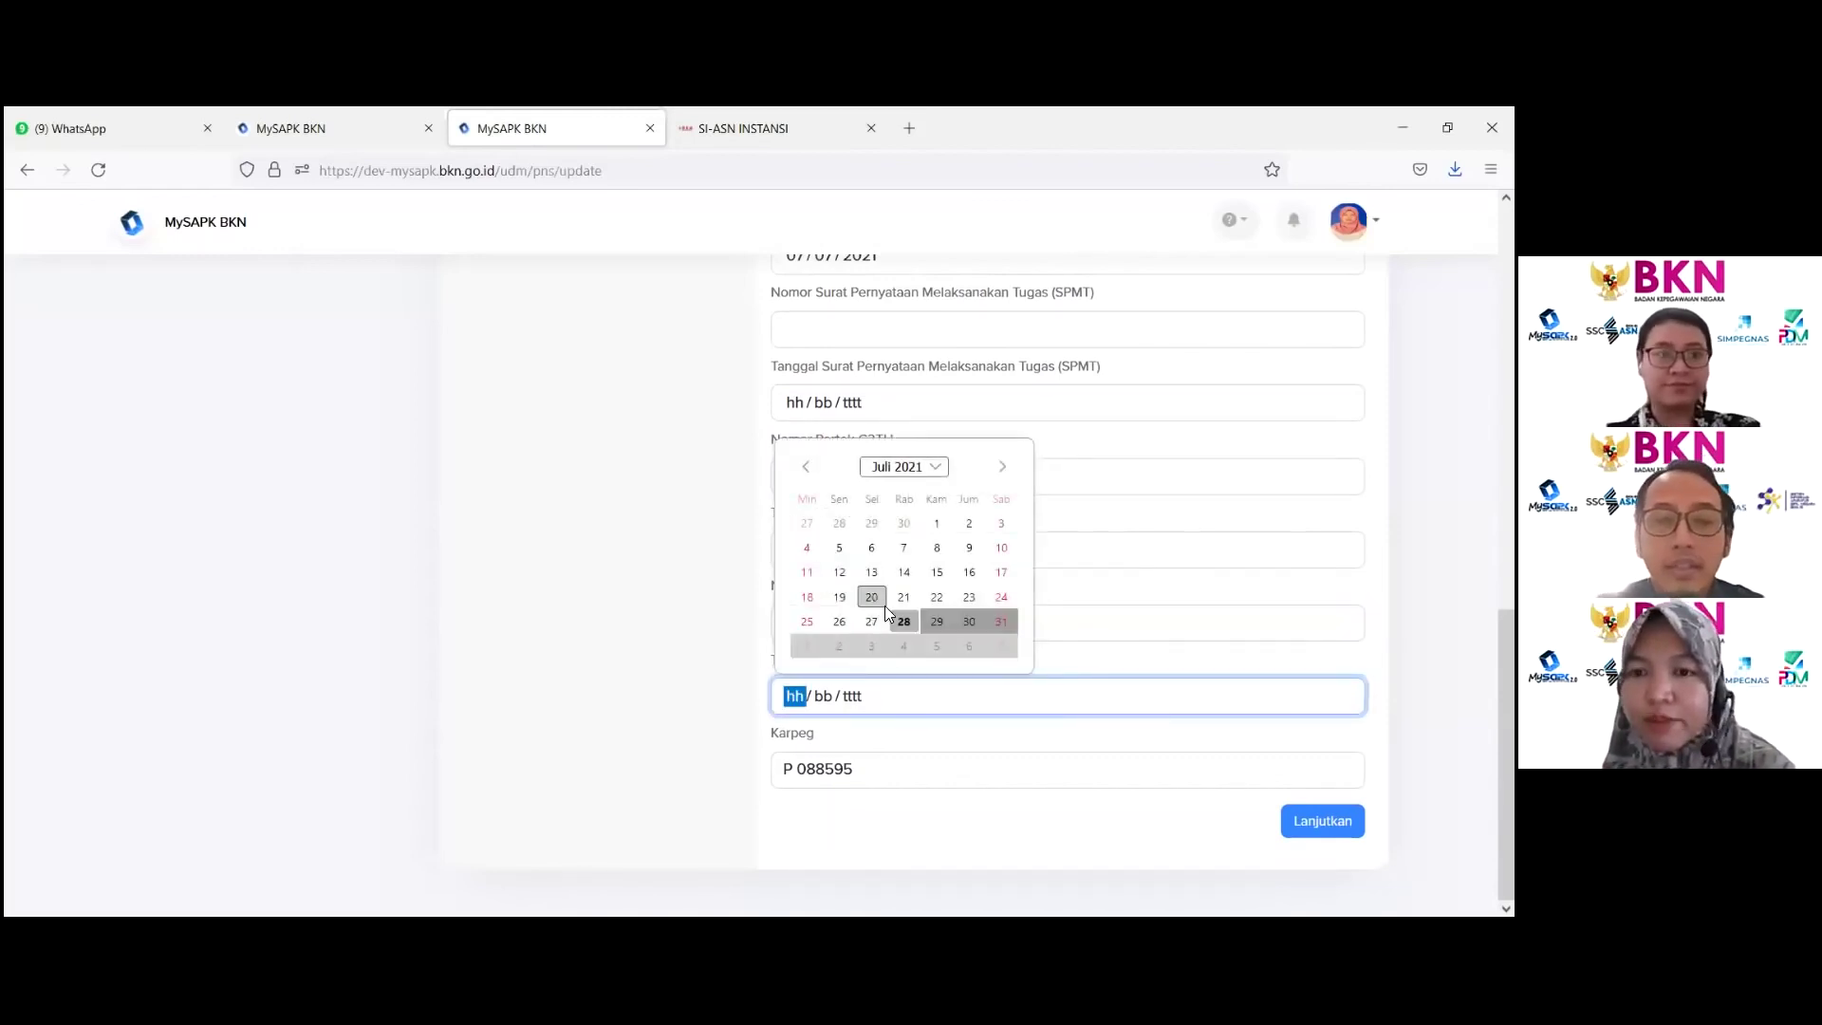
click(932, 523)
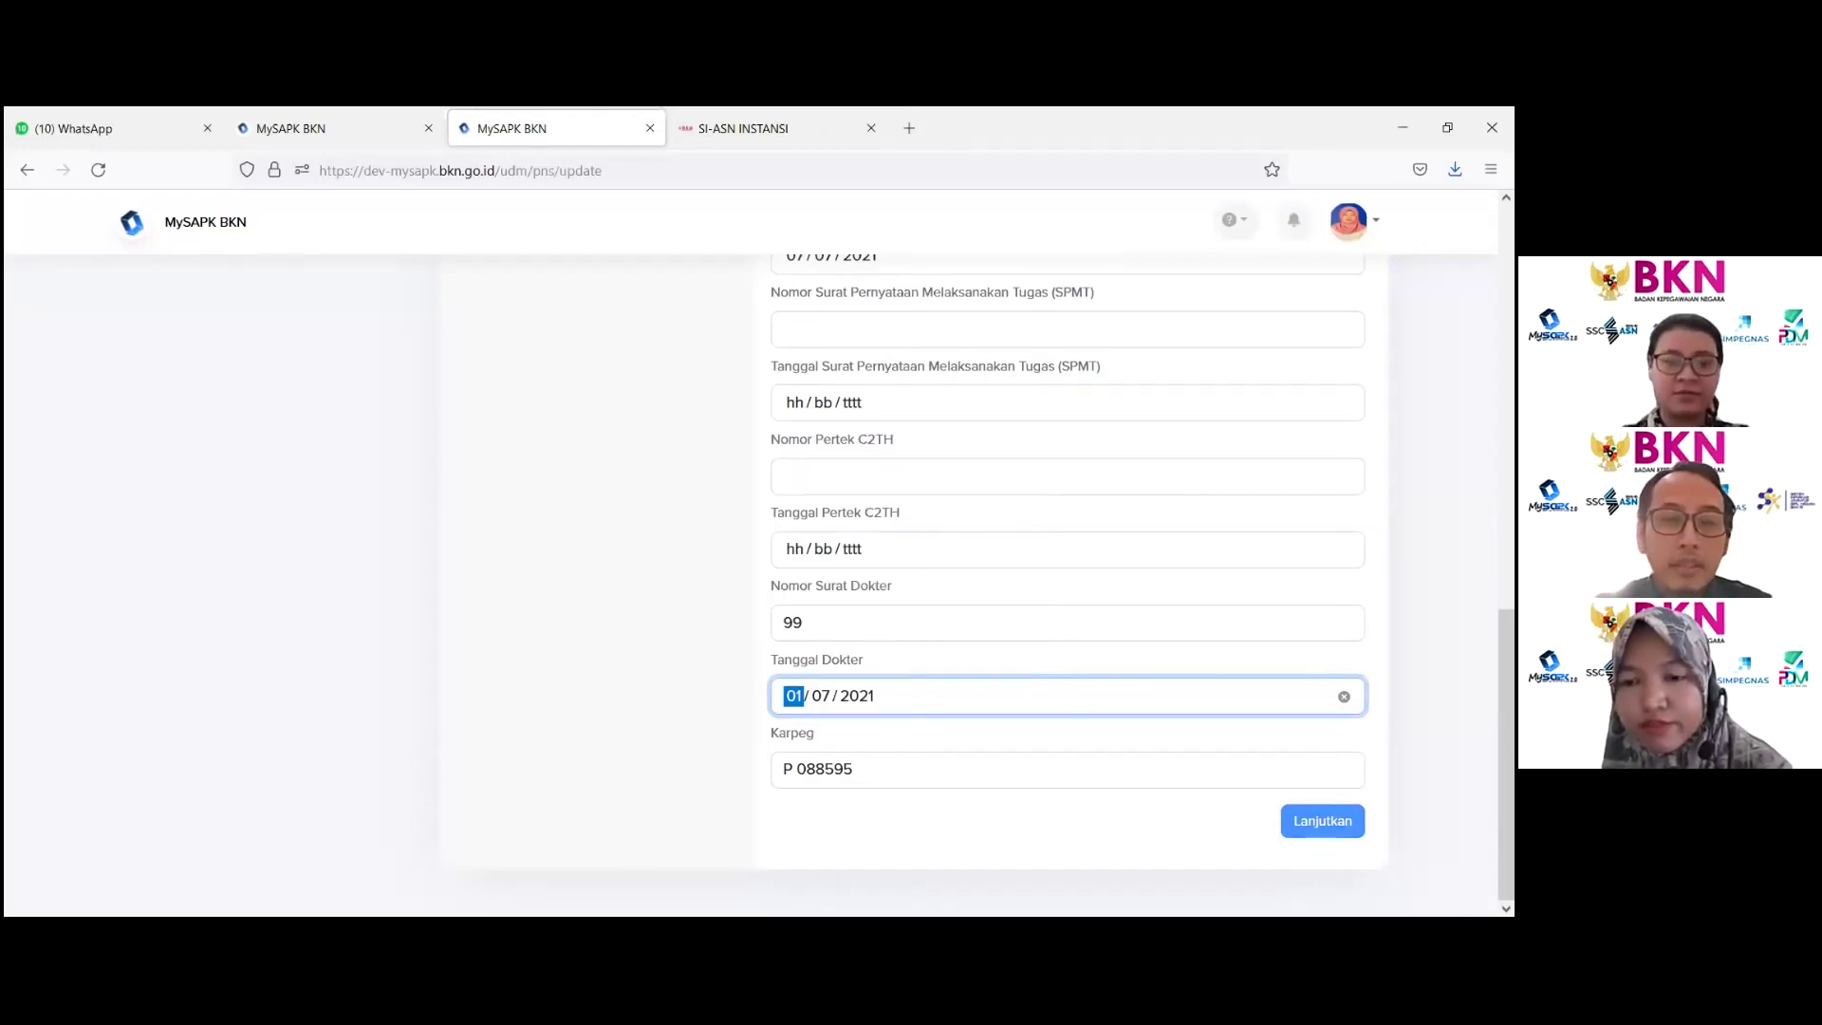
click(814, 767)
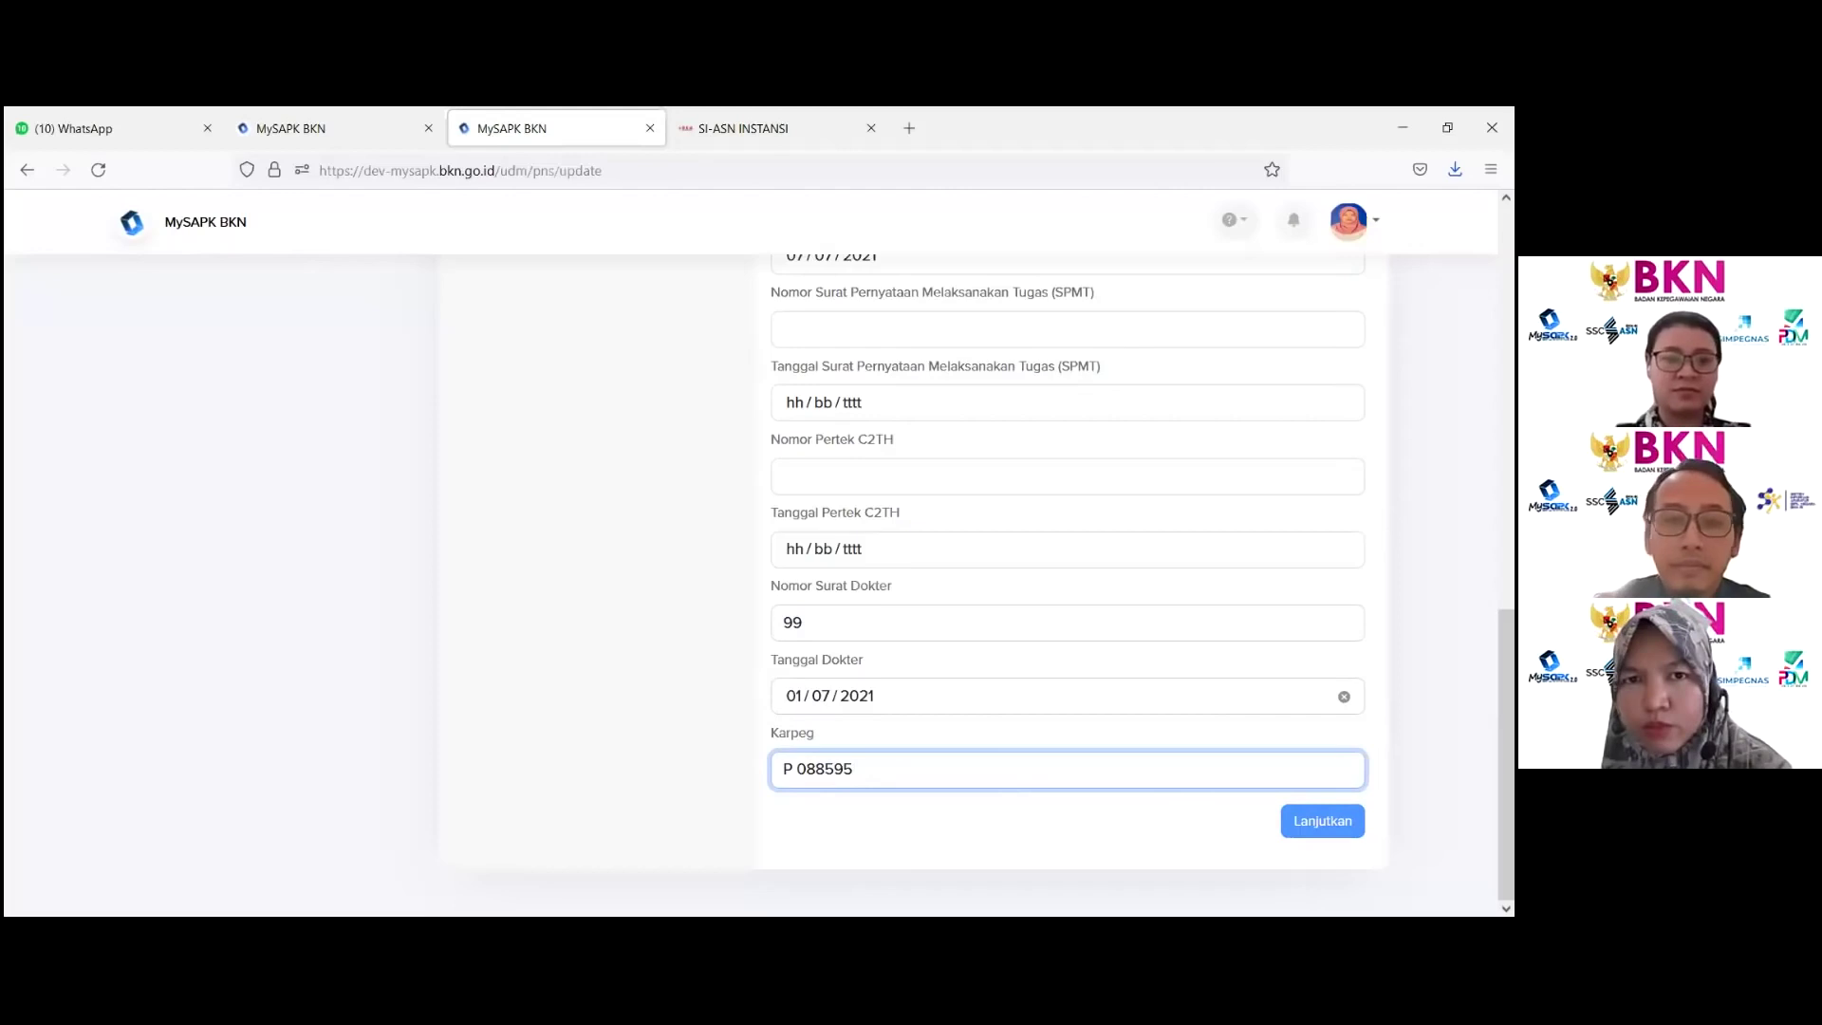
key(Tab)
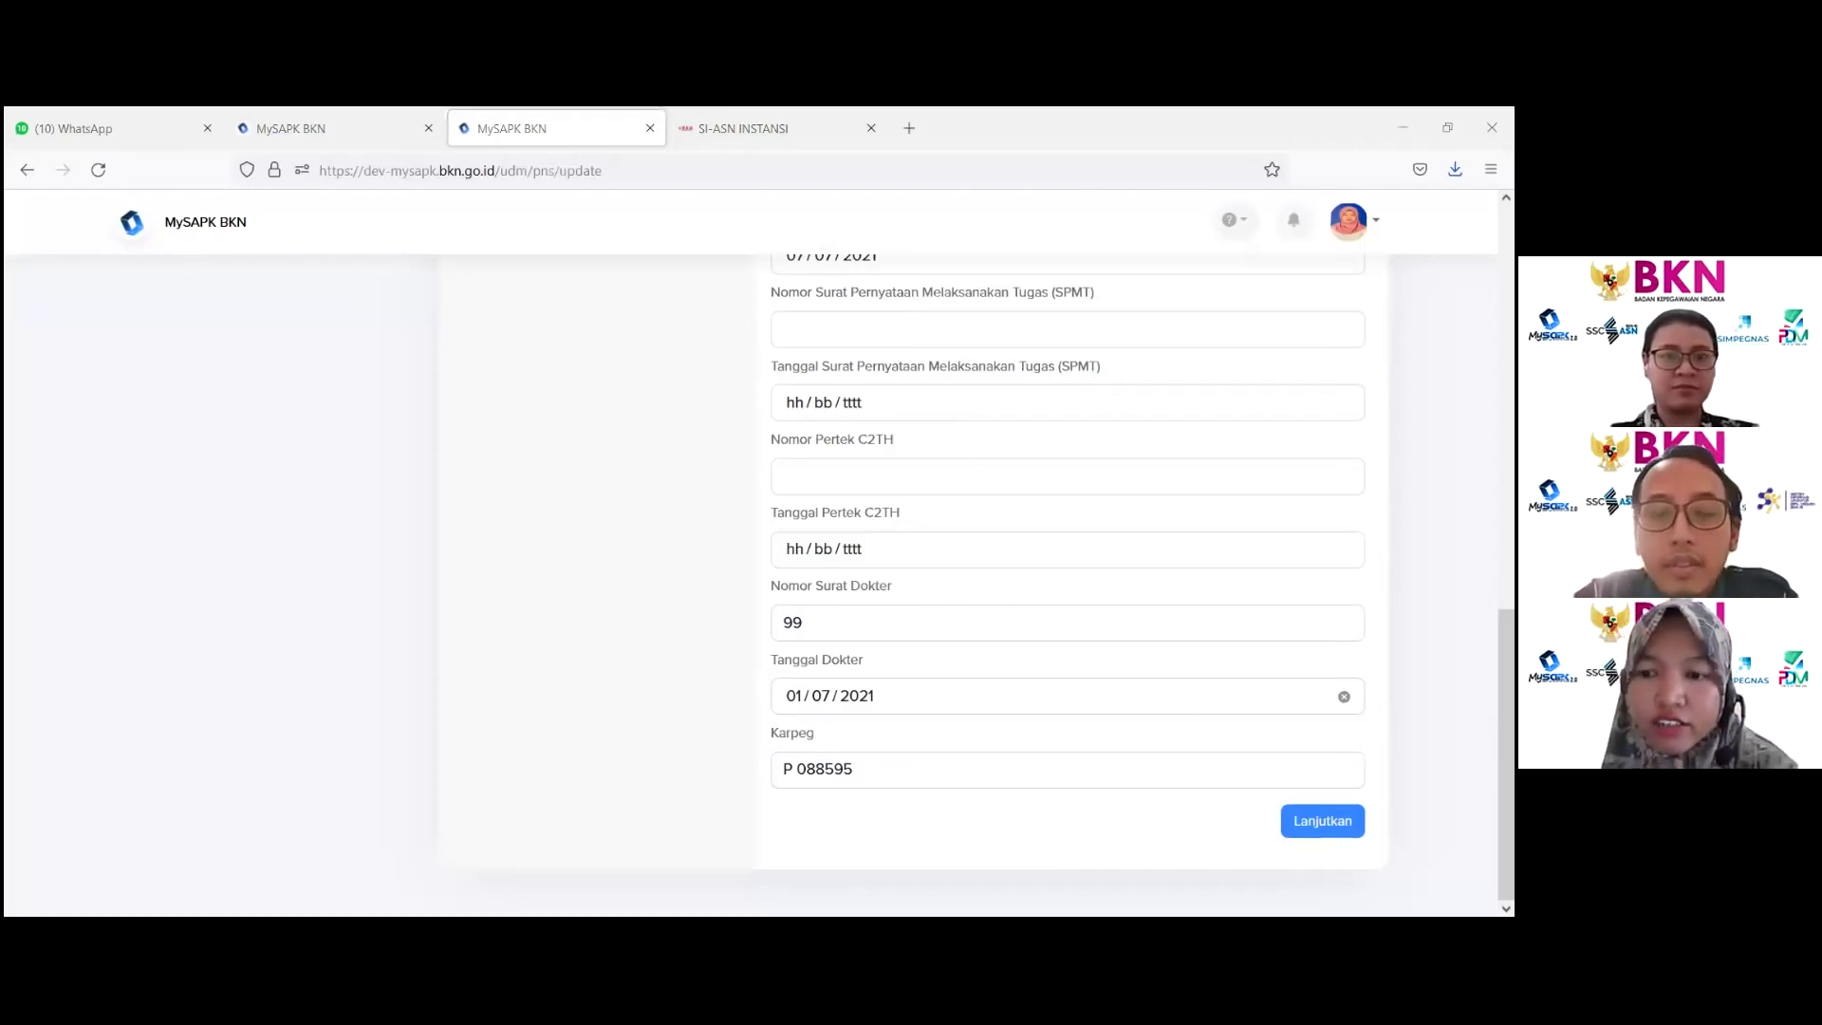
Step: Continue to the Upload Data Pendukung step, dismissing the error alert with Oke
click(1323, 821)
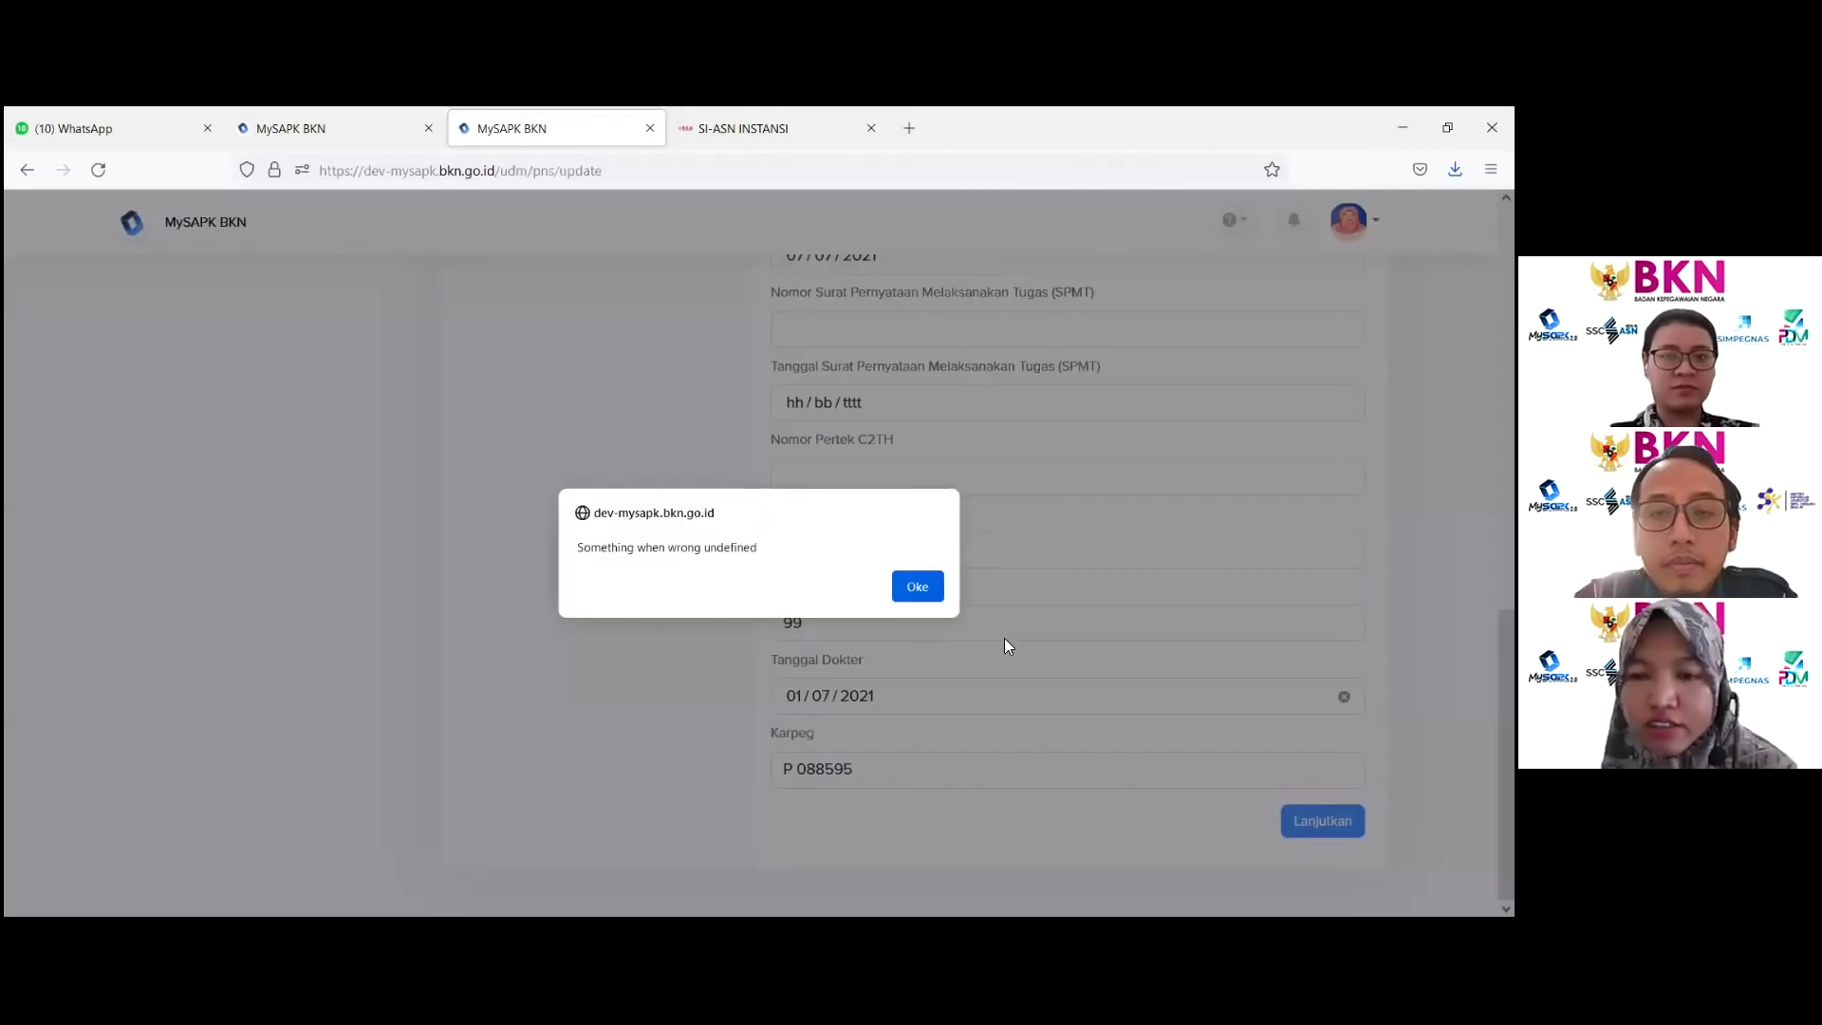
click(917, 586)
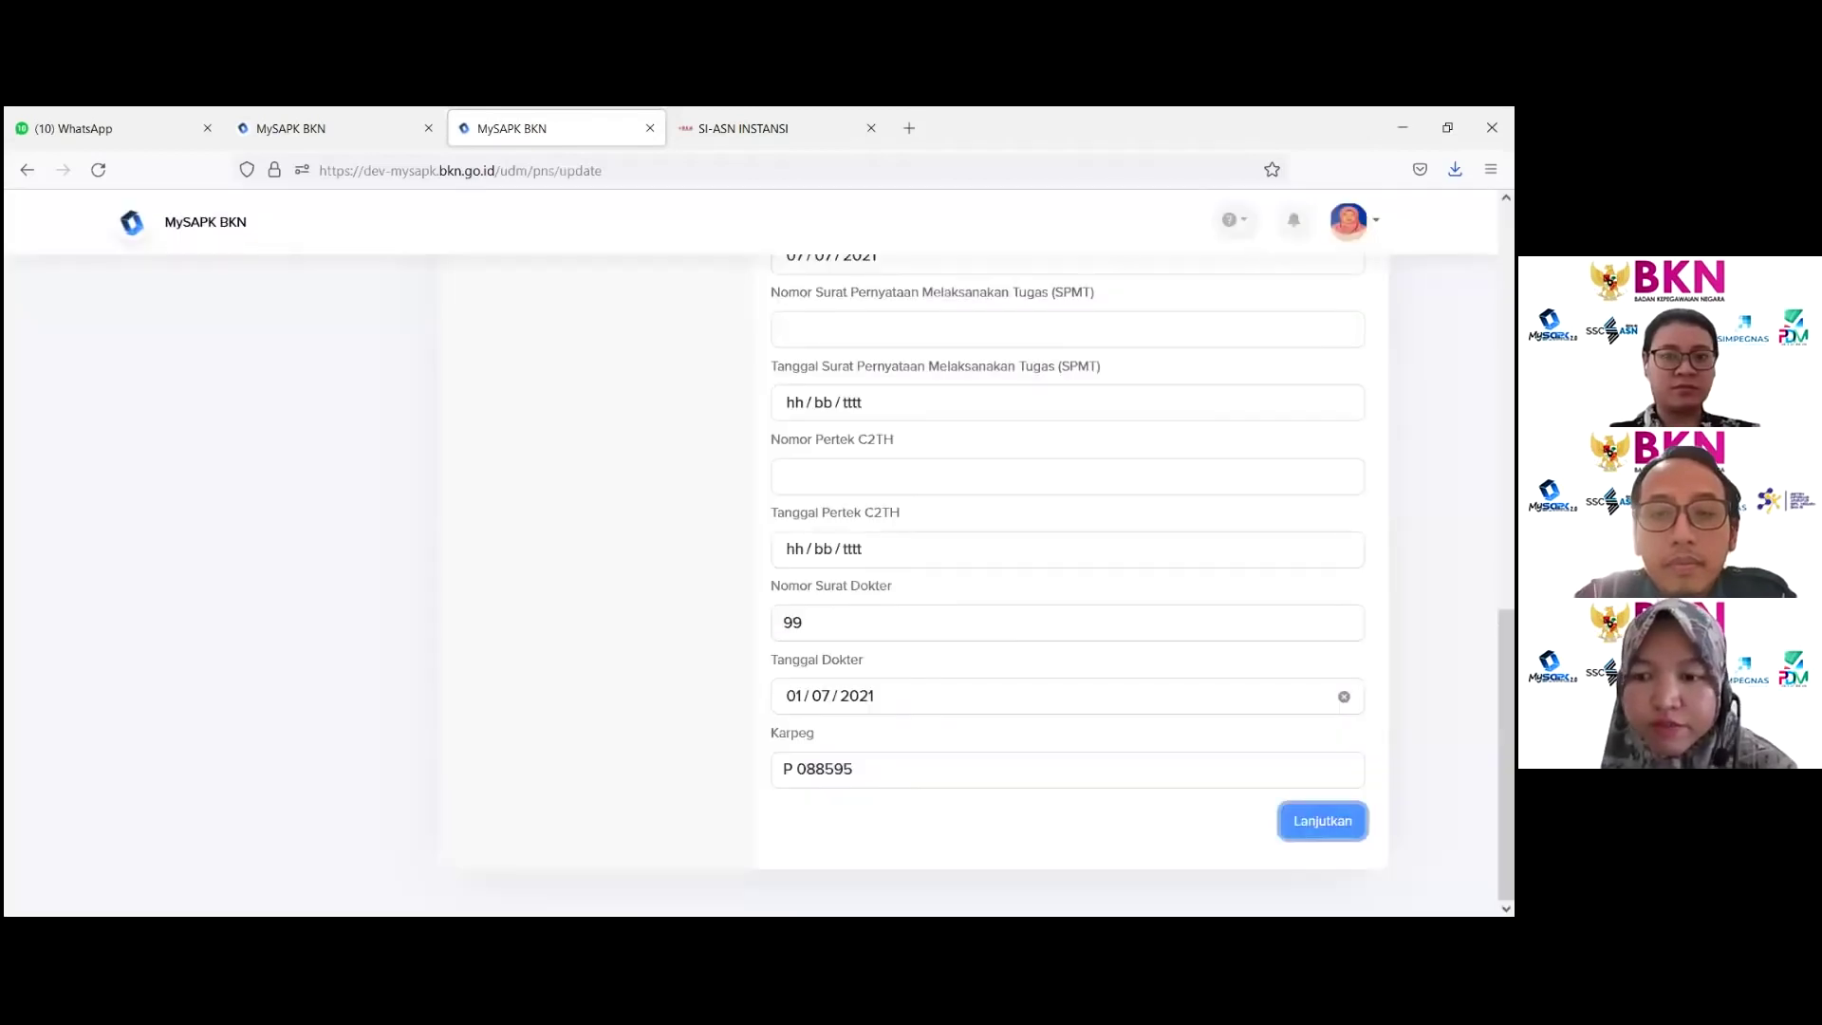
click(1322, 820)
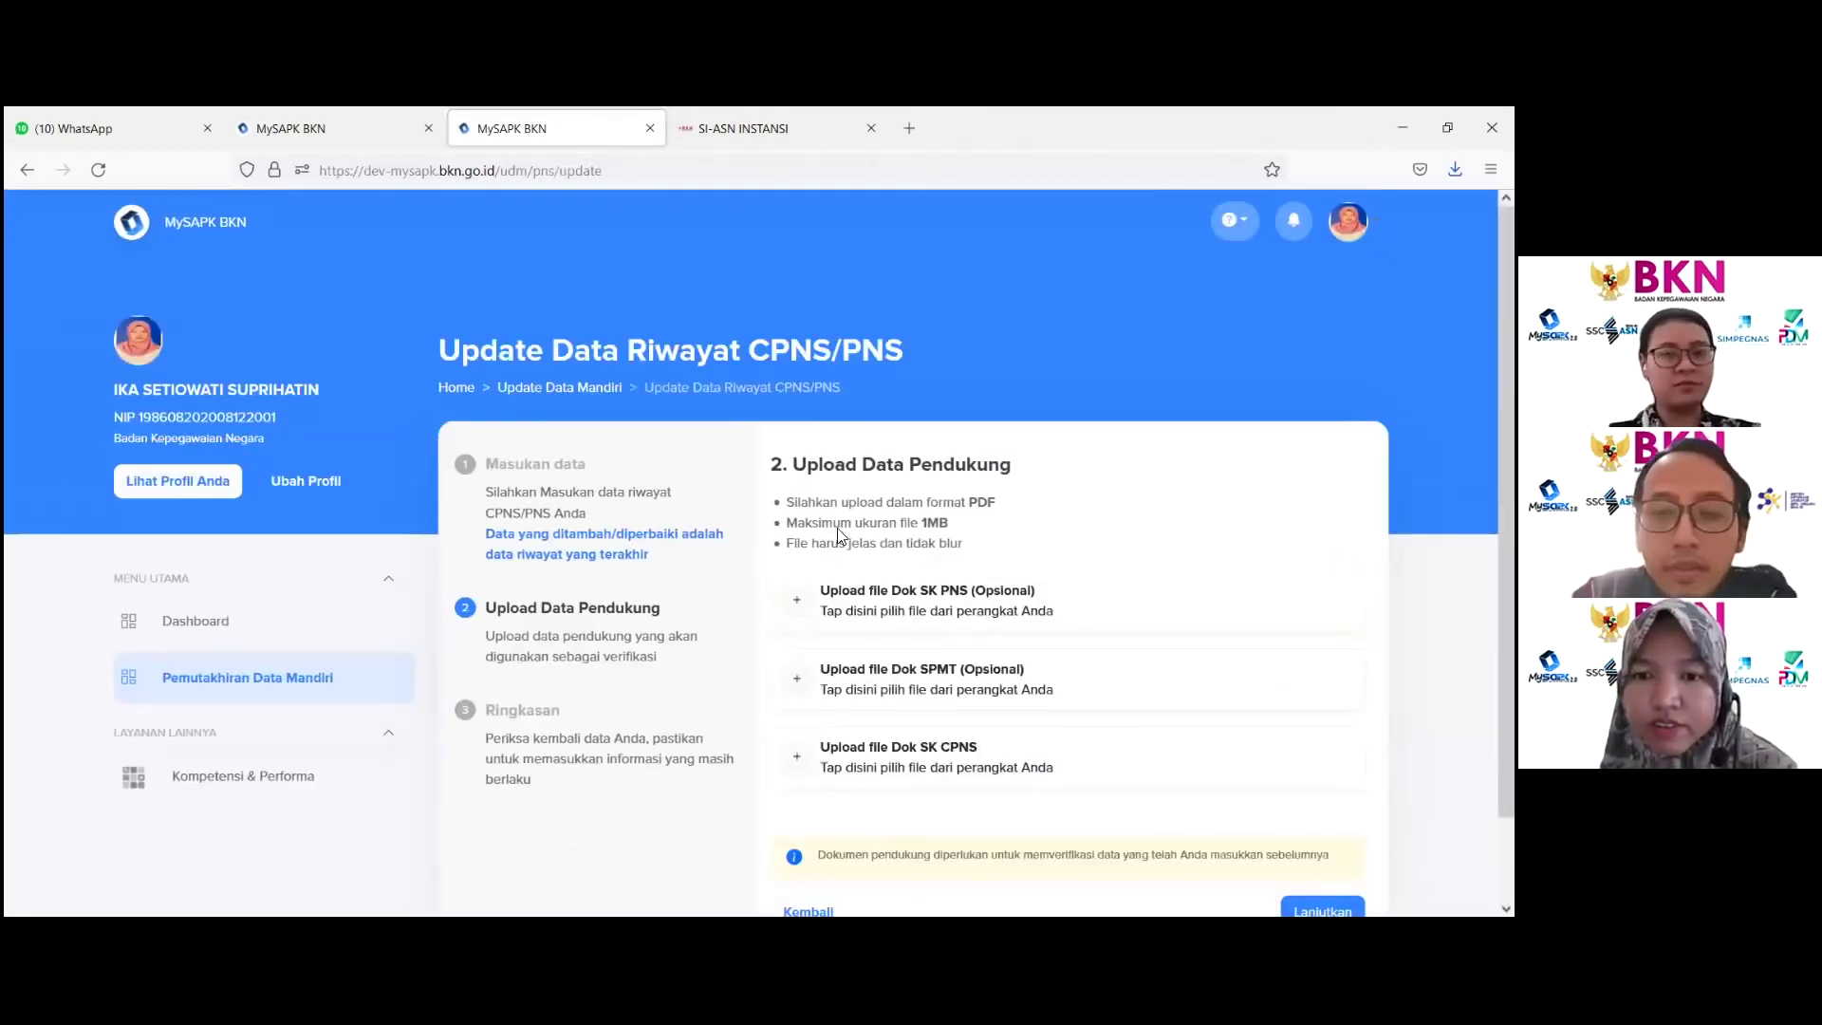
Step: Upload the NPWP PDF from Downloads as the Dok SK CPNS document
click(985, 767)
scroll(342, 418, down, 3)
click(561, 281)
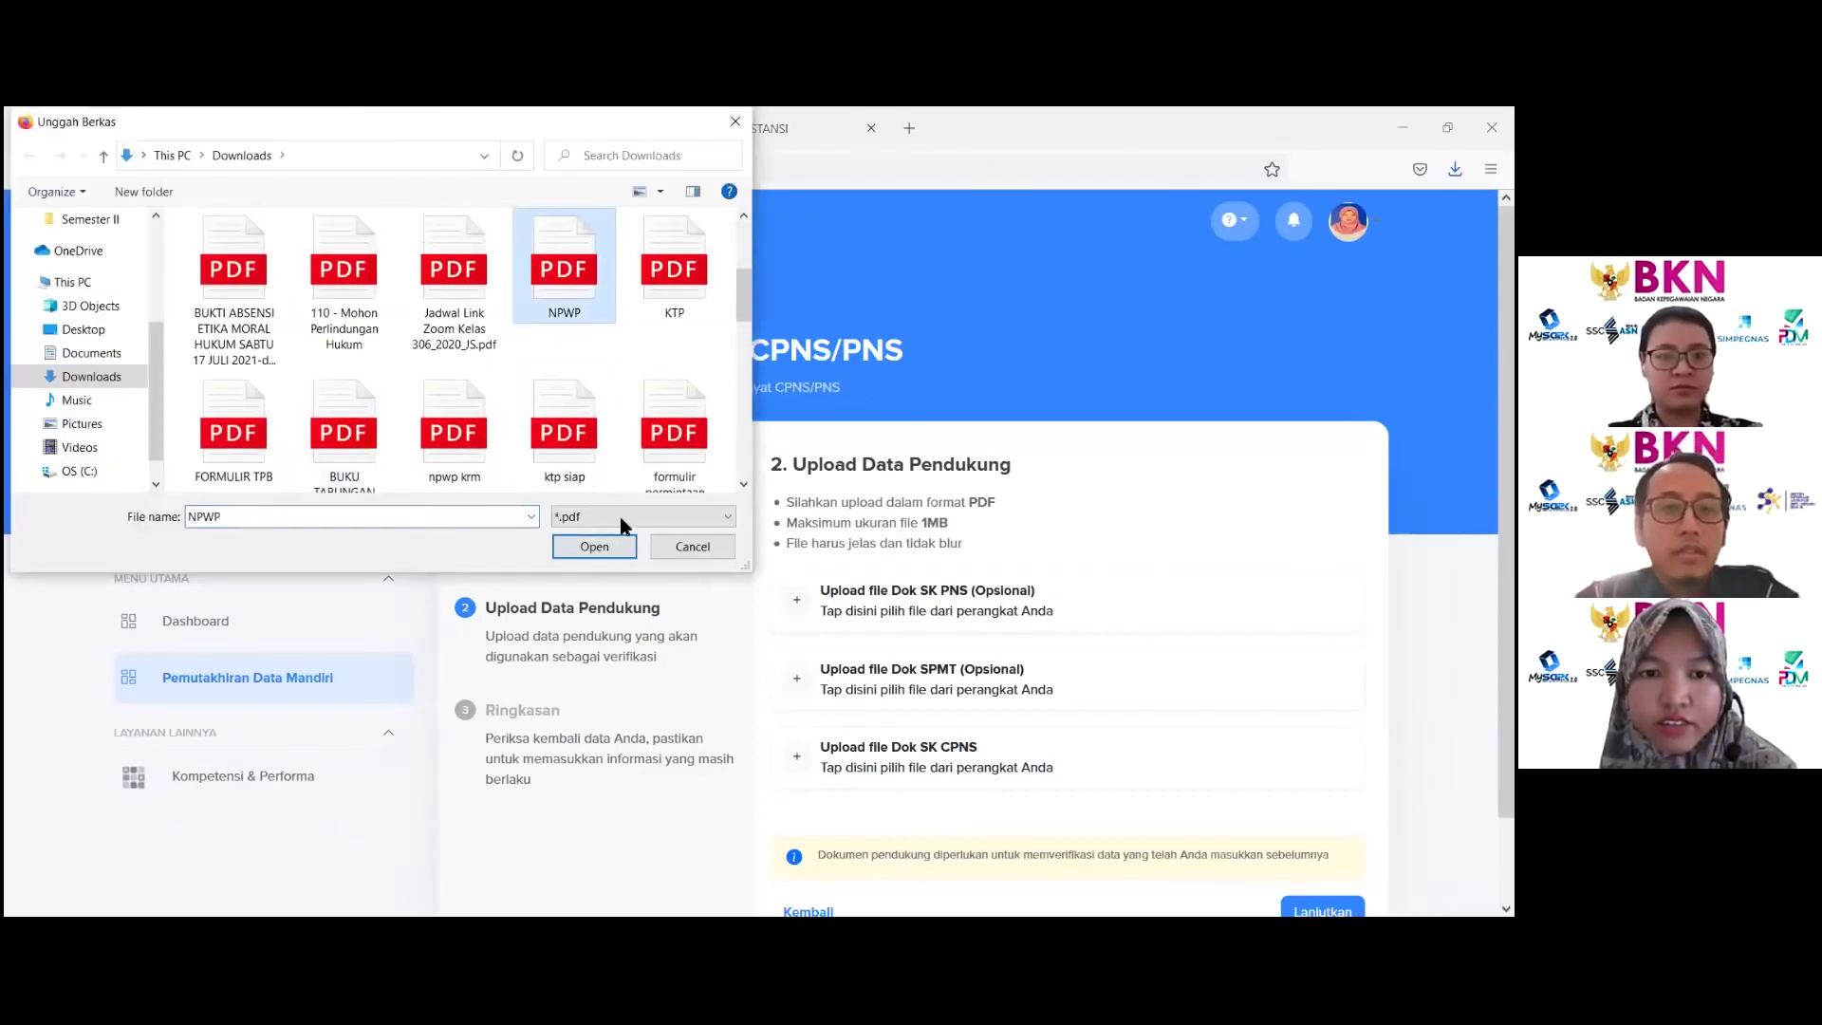
click(594, 546)
scroll(1053, 741, down, 1)
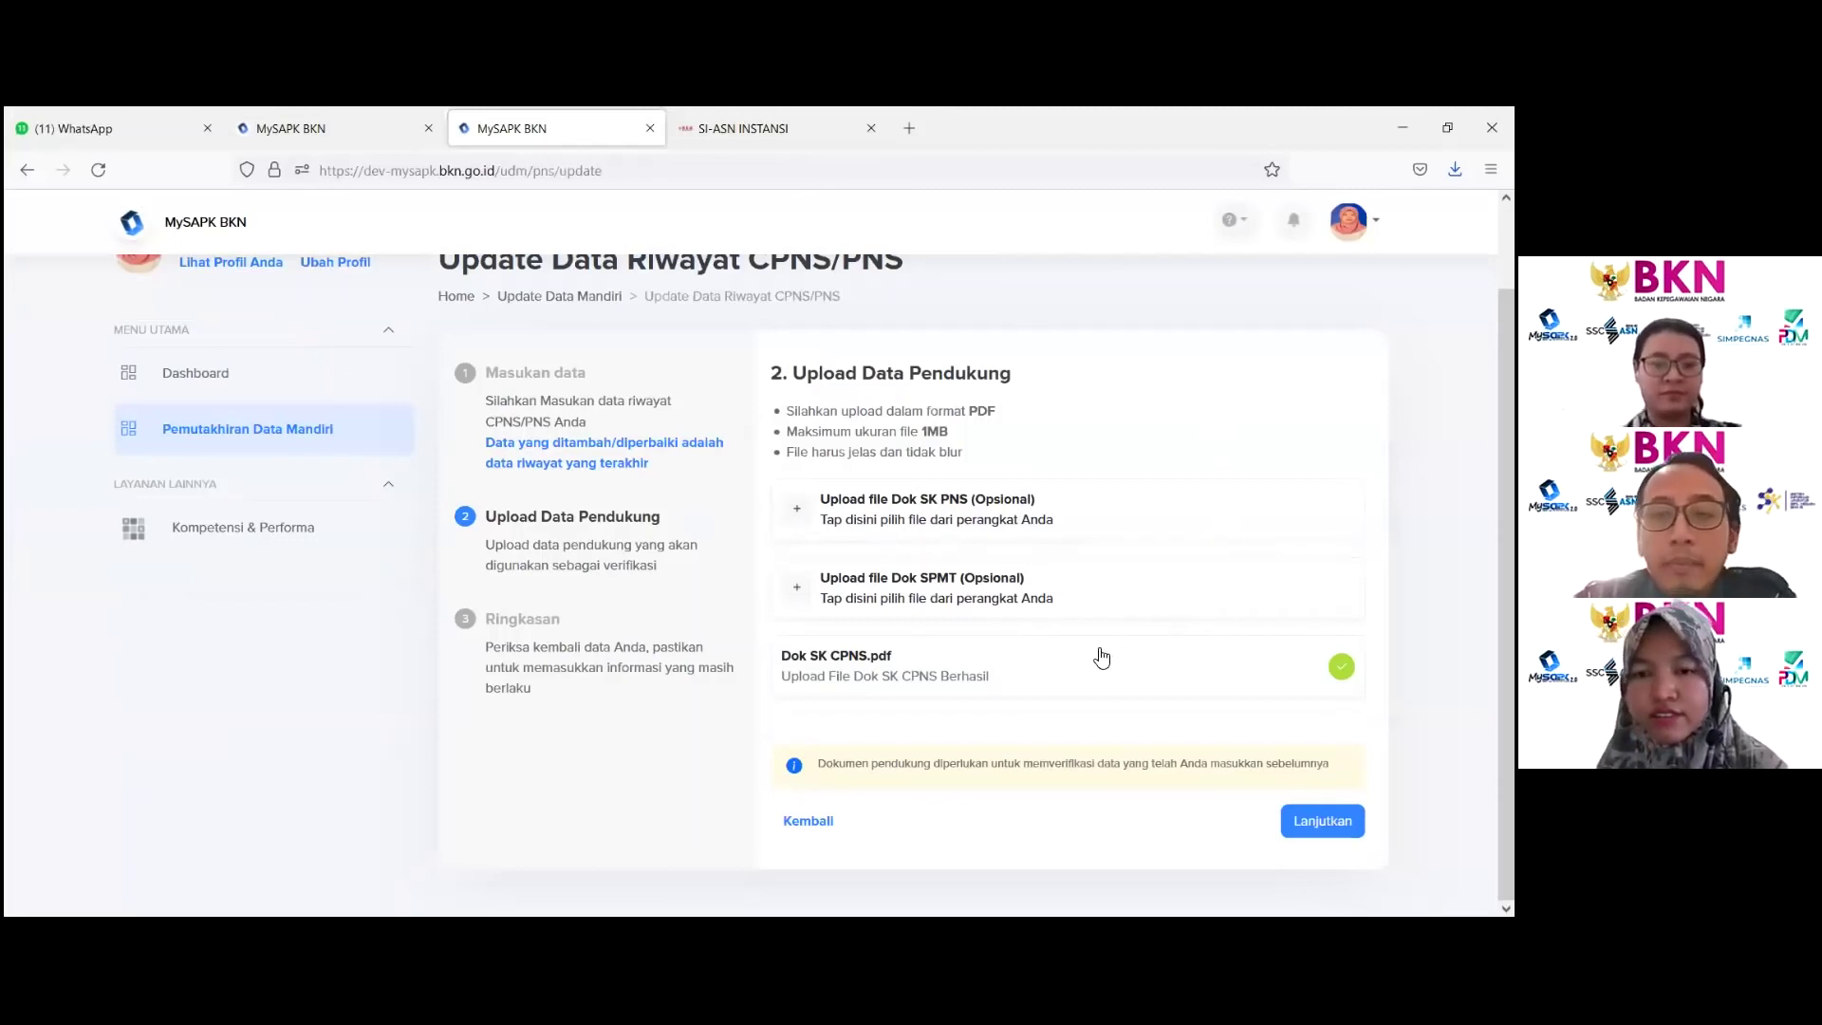
Step: Confirm the data summary, submit it with Kirim, and return to the category list
click(1323, 821)
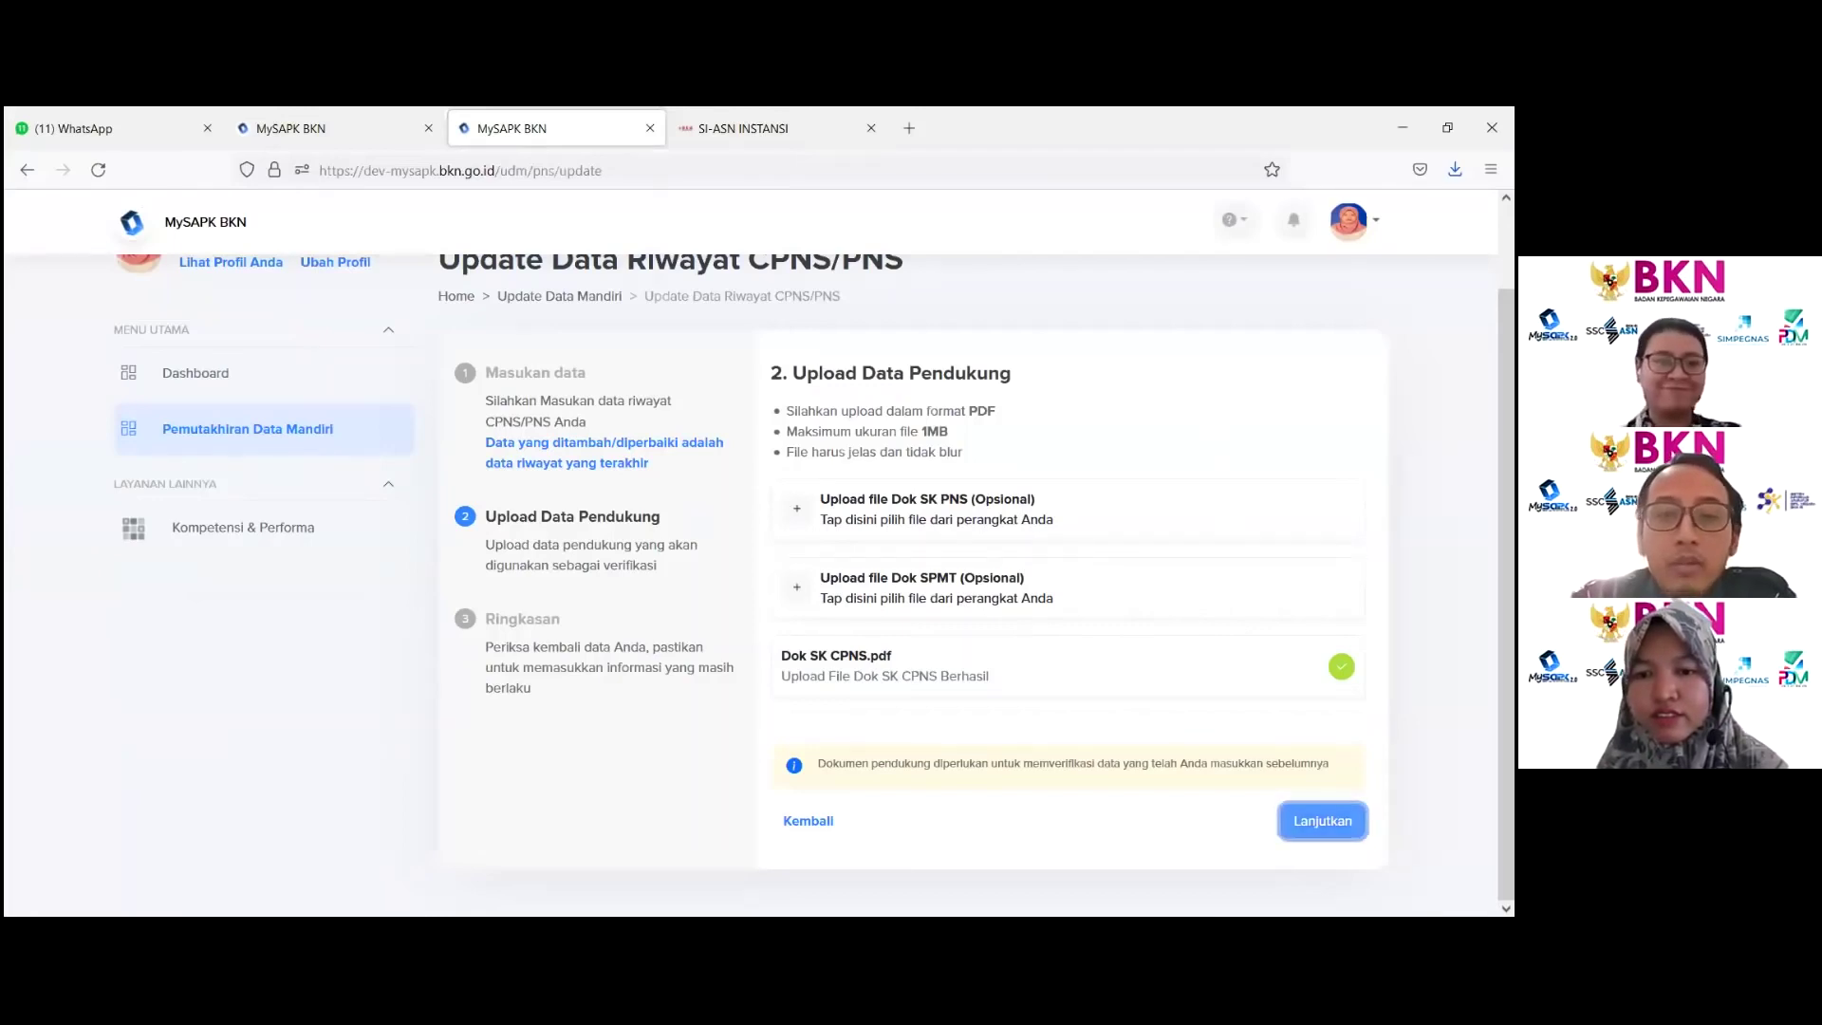
scroll(1158, 630, down, 5)
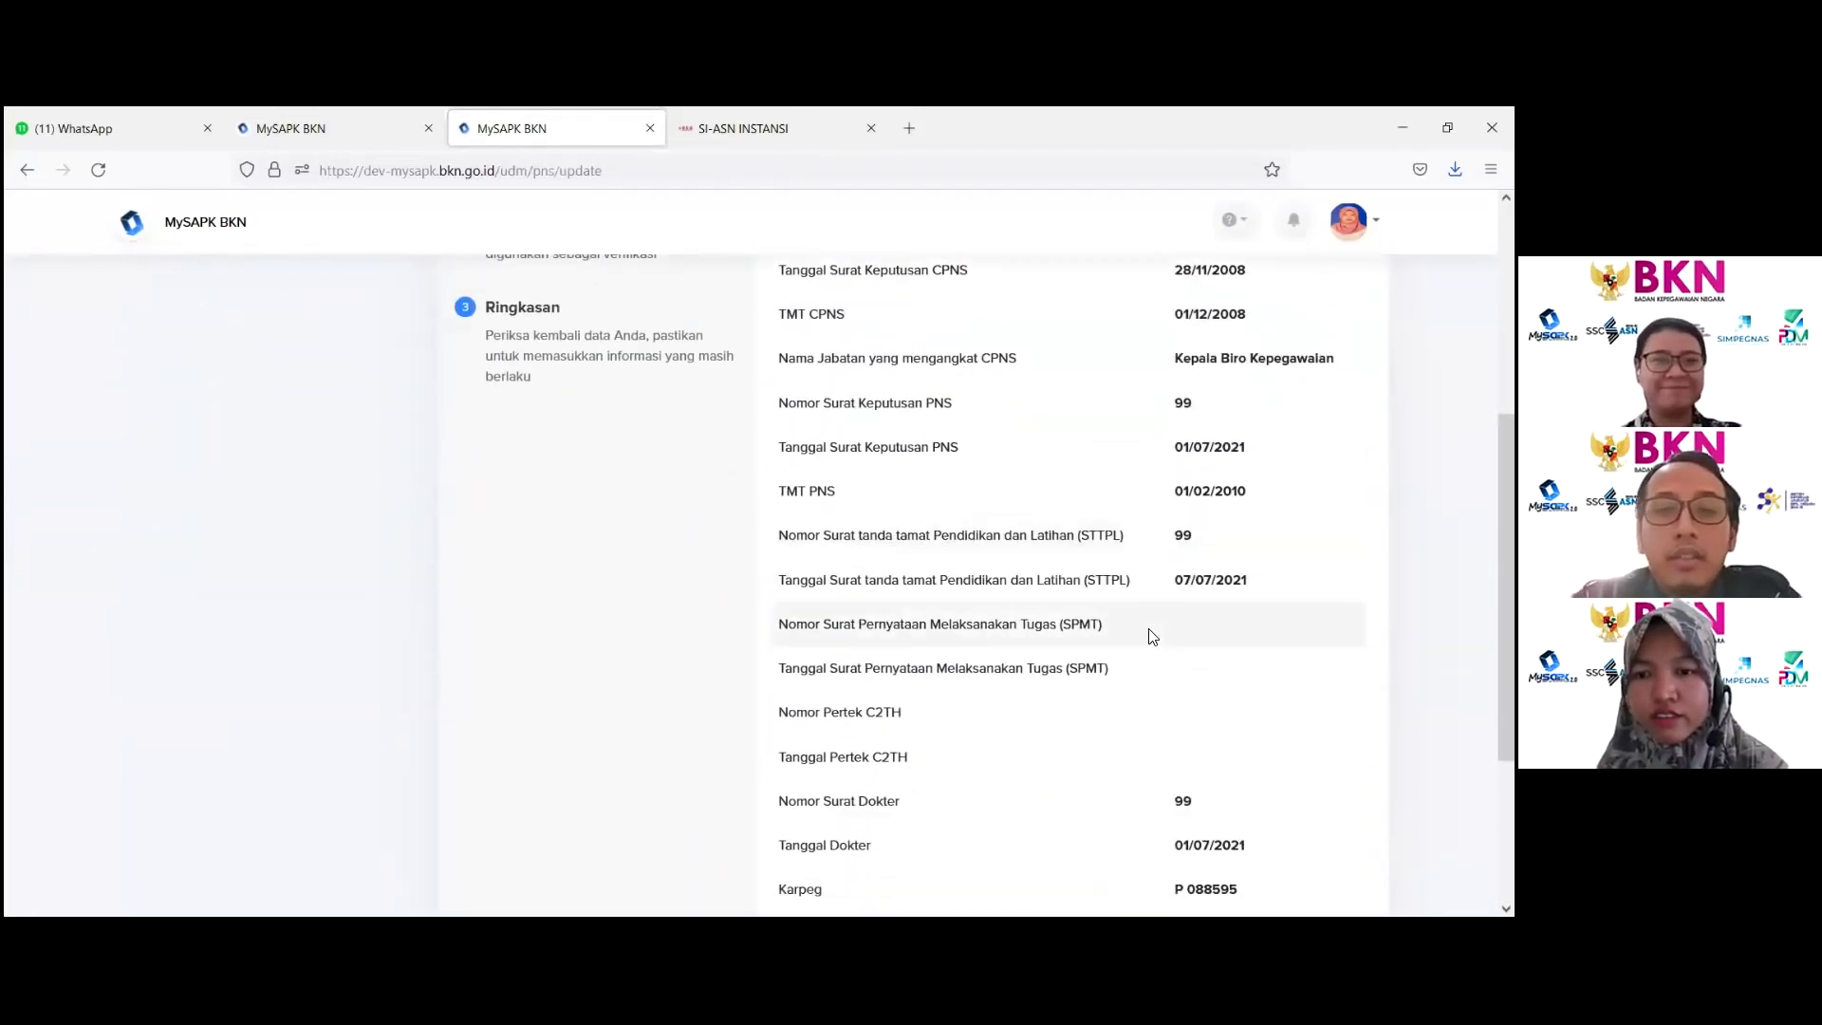
scroll(1152, 635, down, 1)
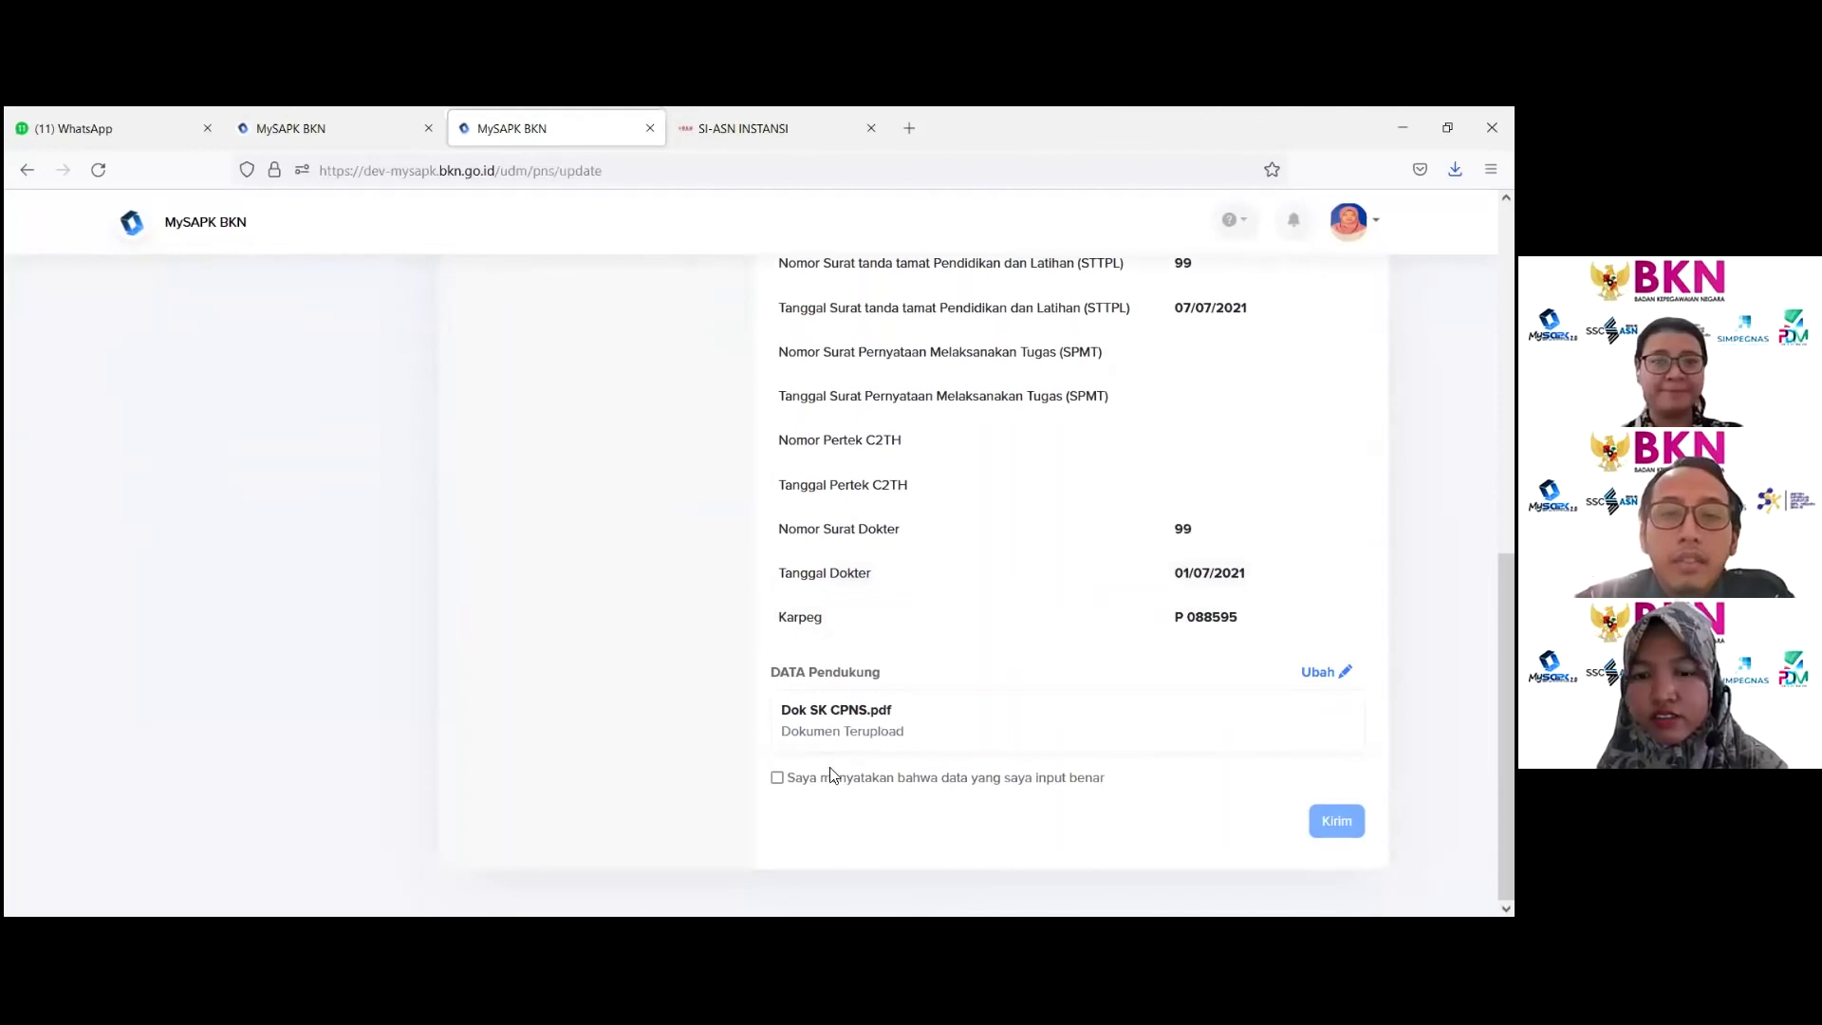
click(777, 778)
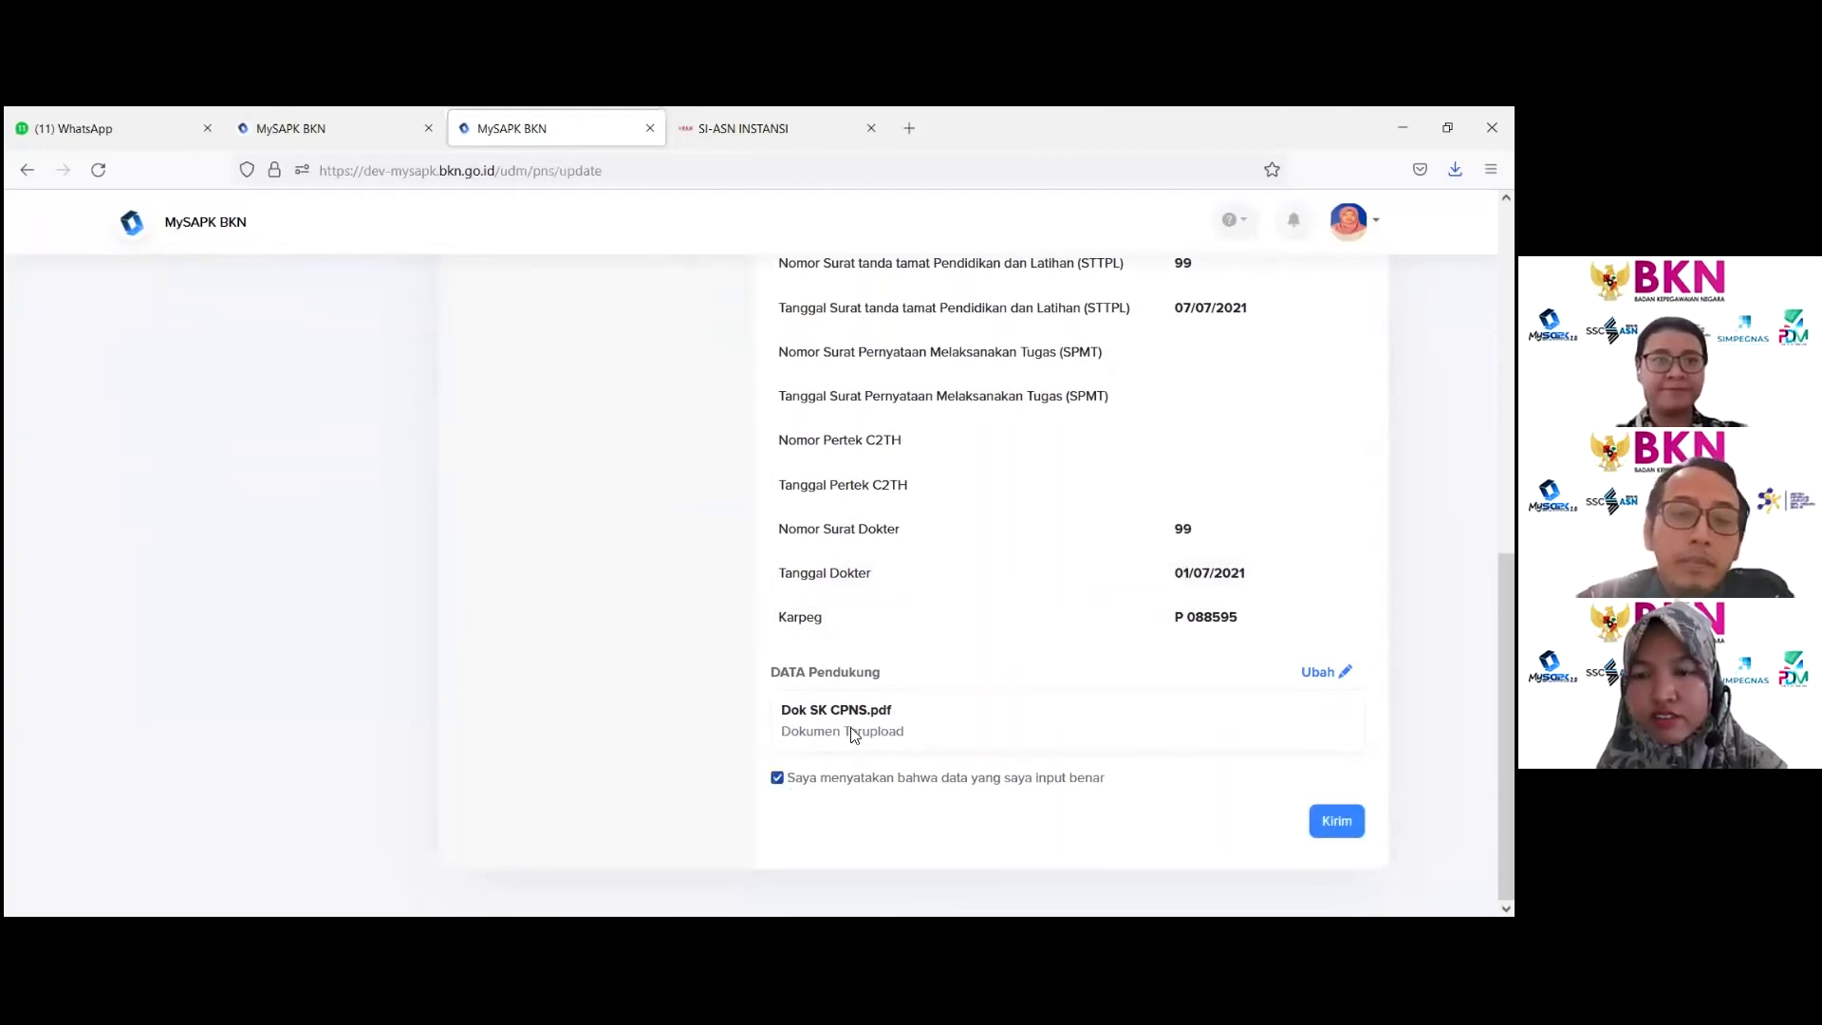
click(1337, 821)
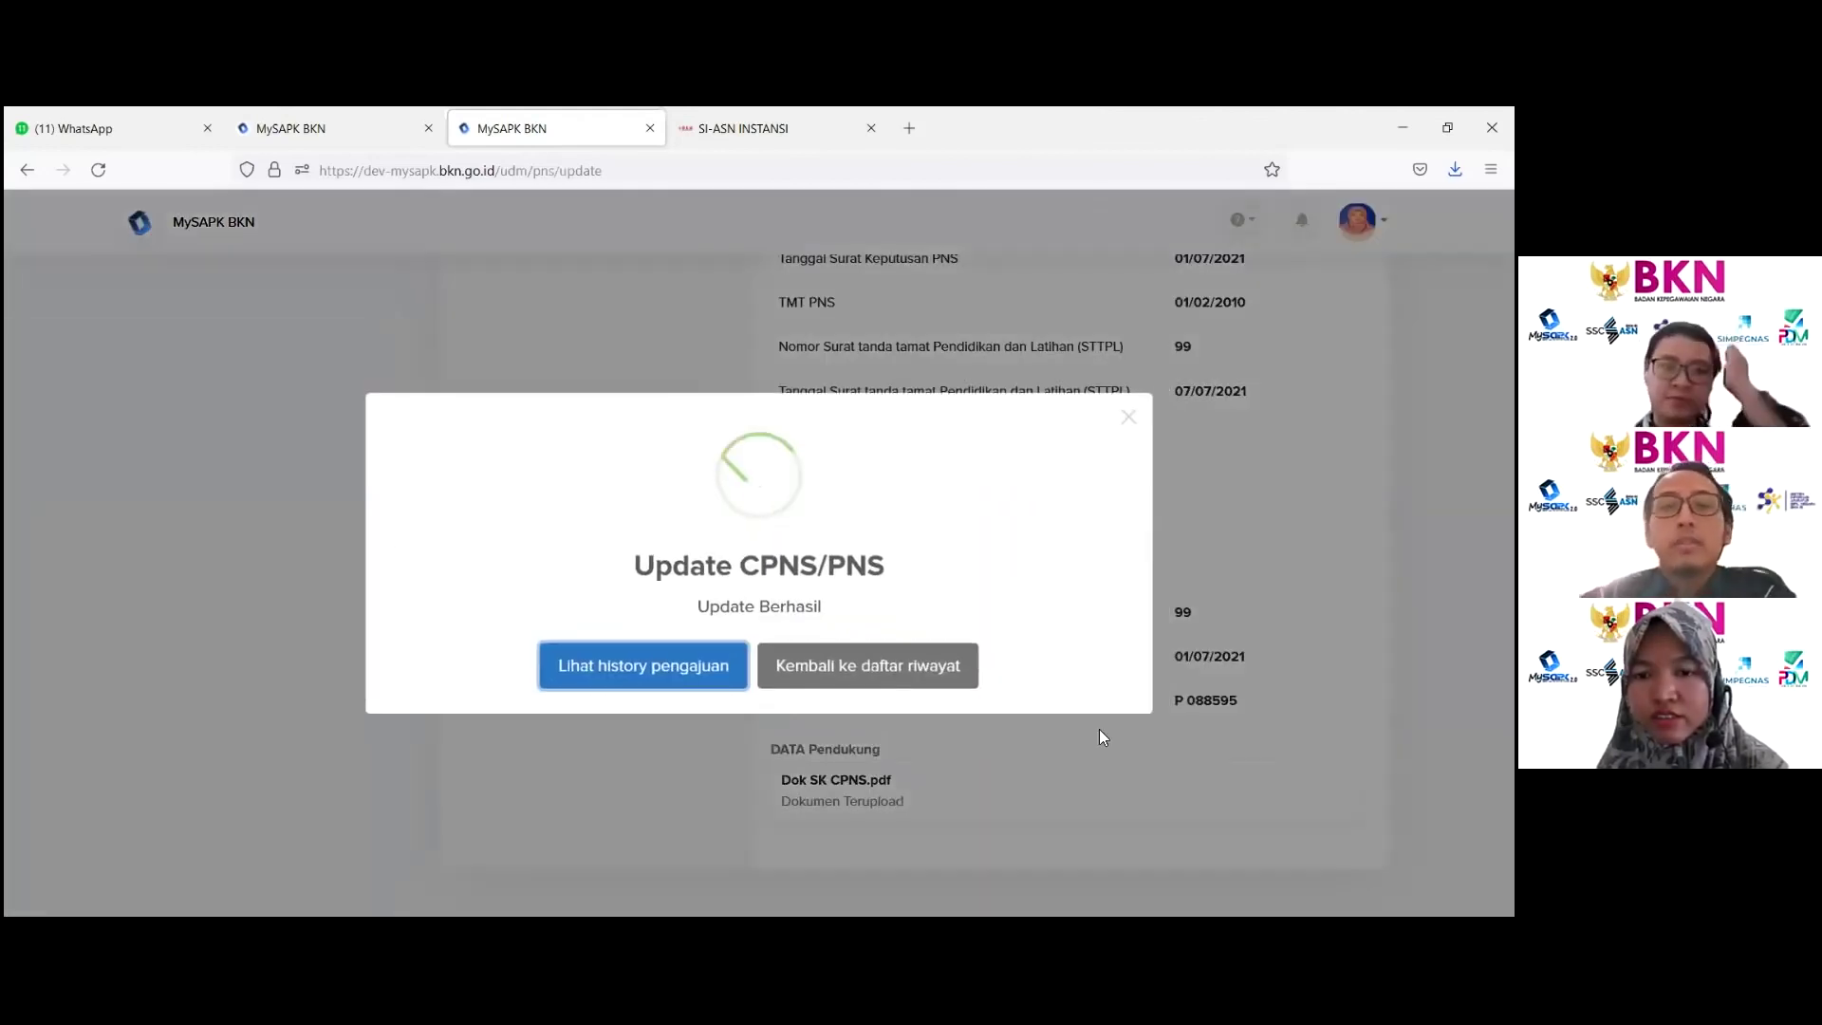
click(877, 670)
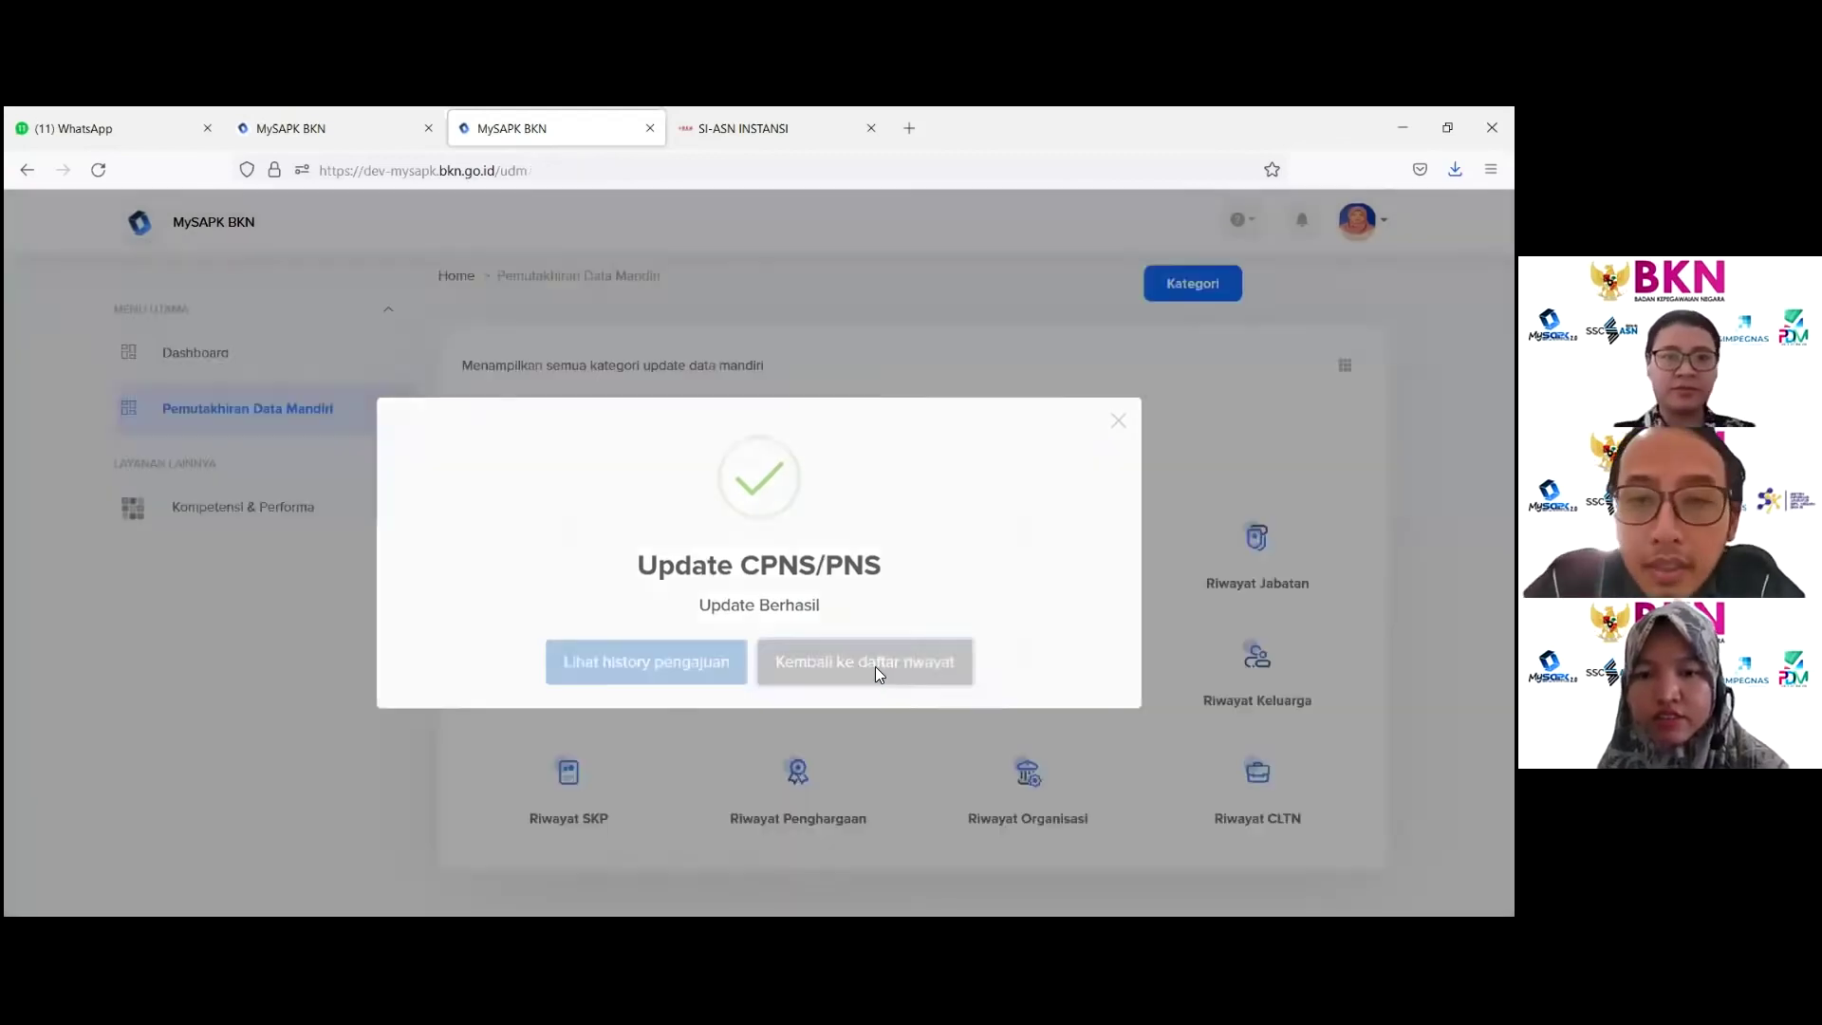
scroll(877, 668, down, 2)
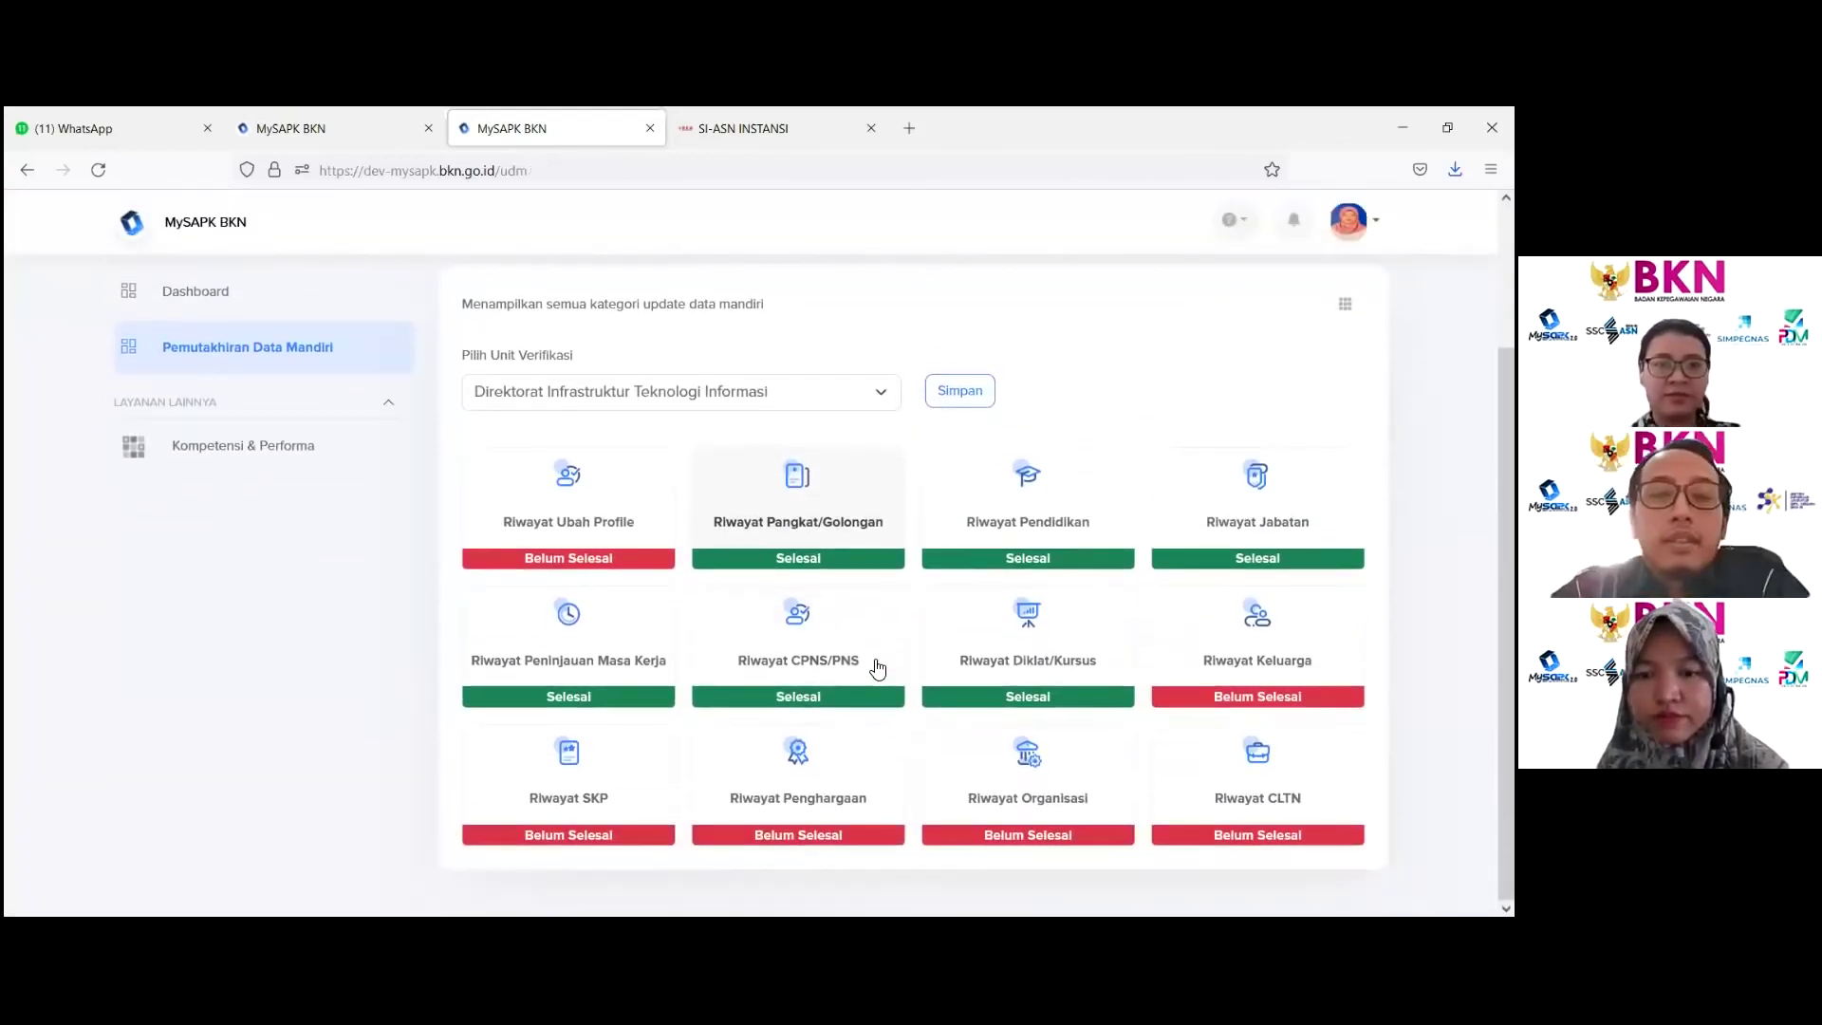
Step: Open the Riwayat Diklat/Kursus card
click(1041, 645)
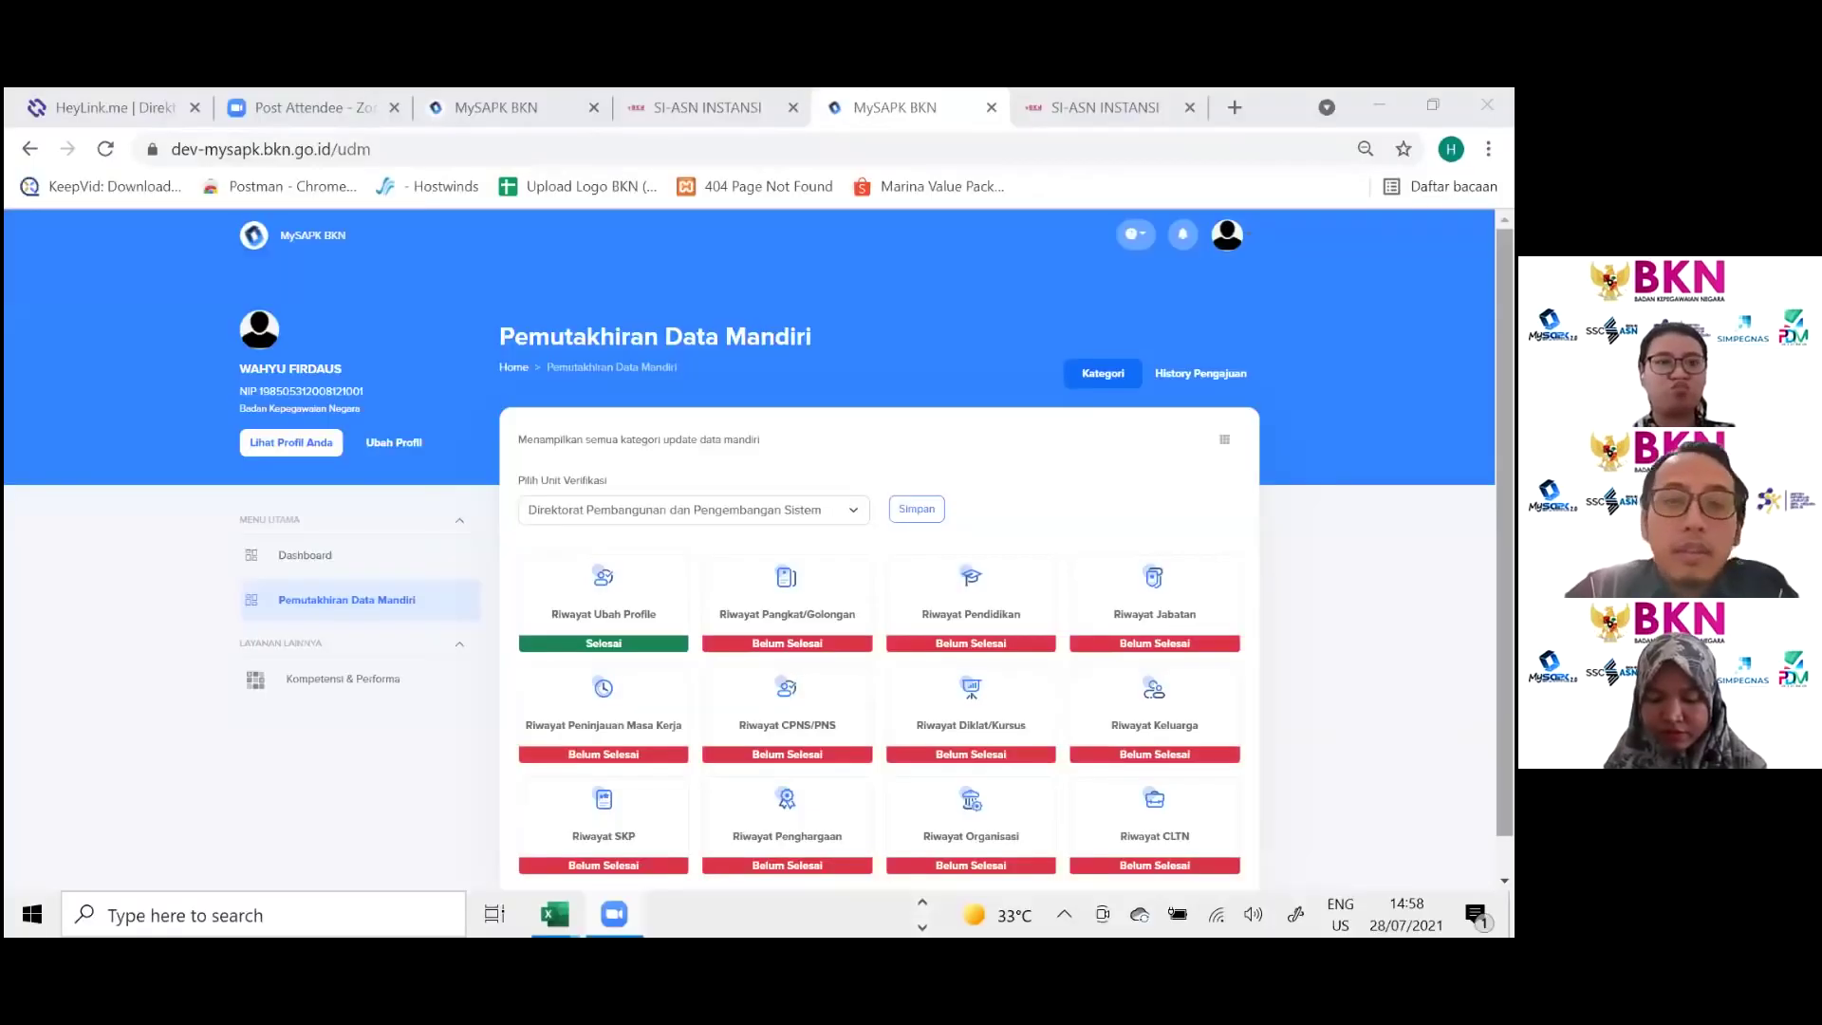
Step: Open a Riwayat Diklat entry and set Jenis Diklat to Diklat Struktural
scroll(971, 683, down, 1)
click(972, 681)
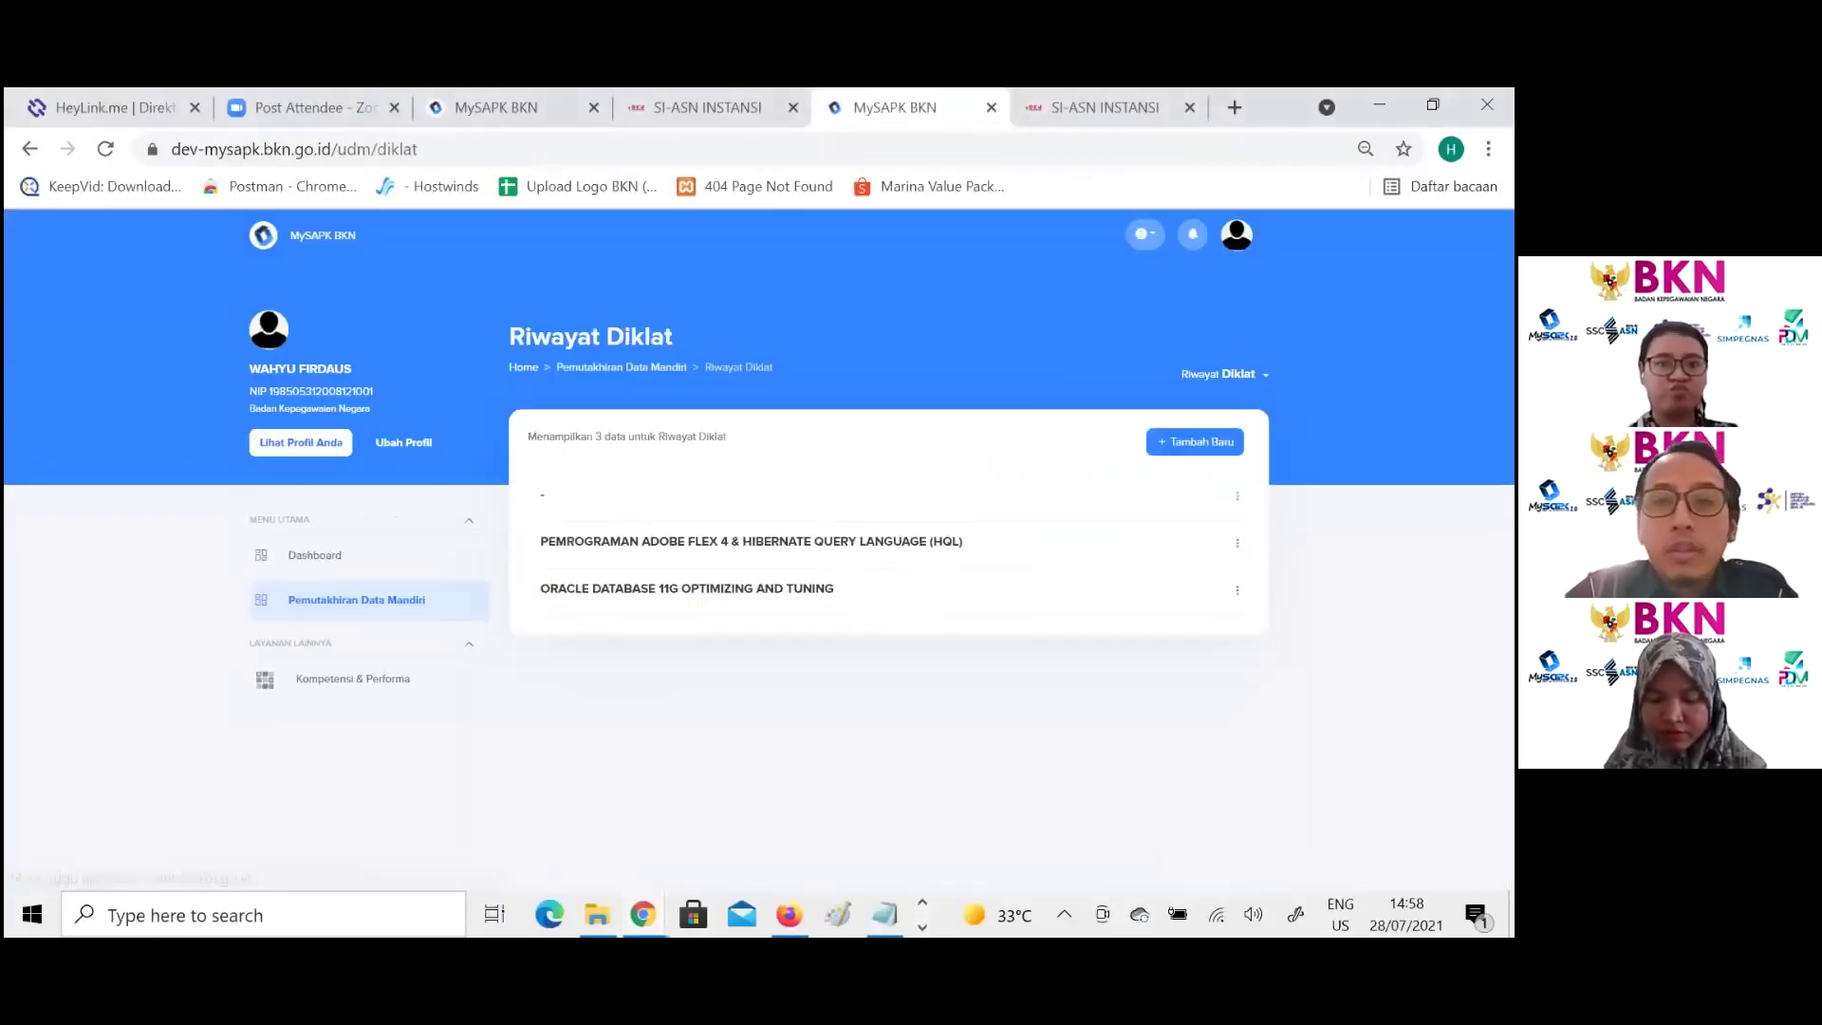
click(846, 550)
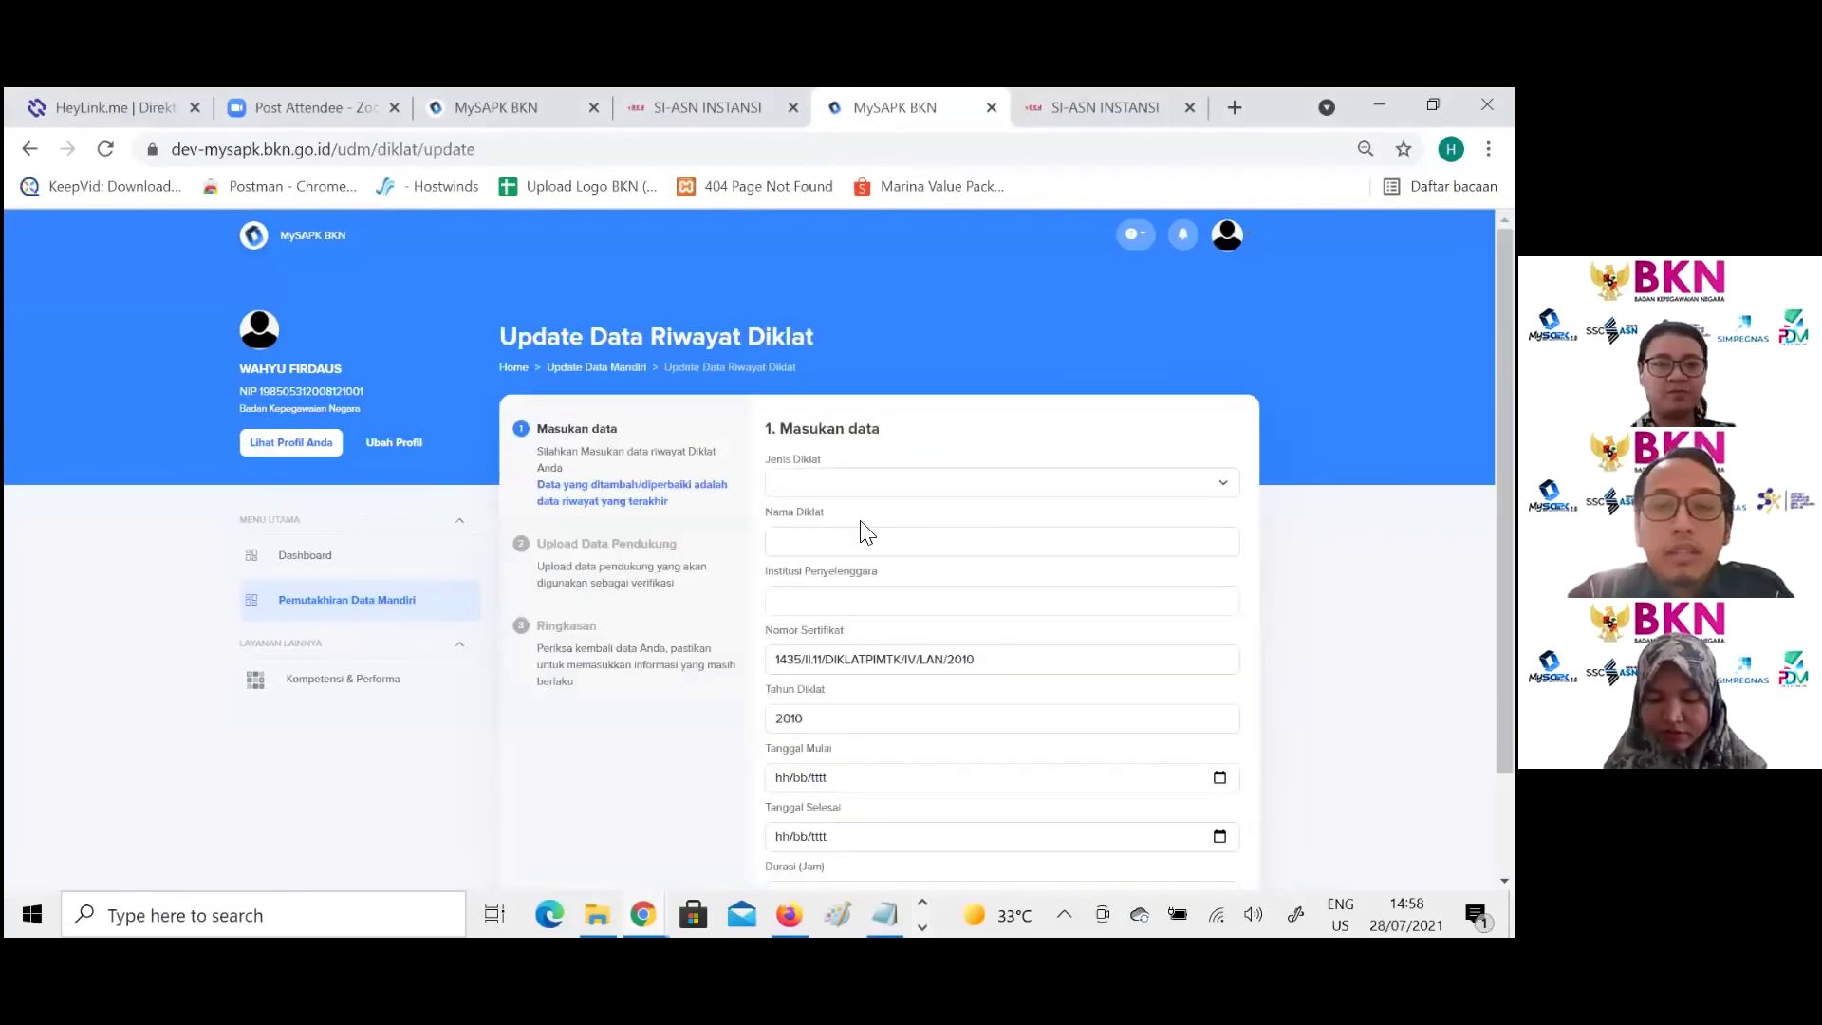
click(934, 486)
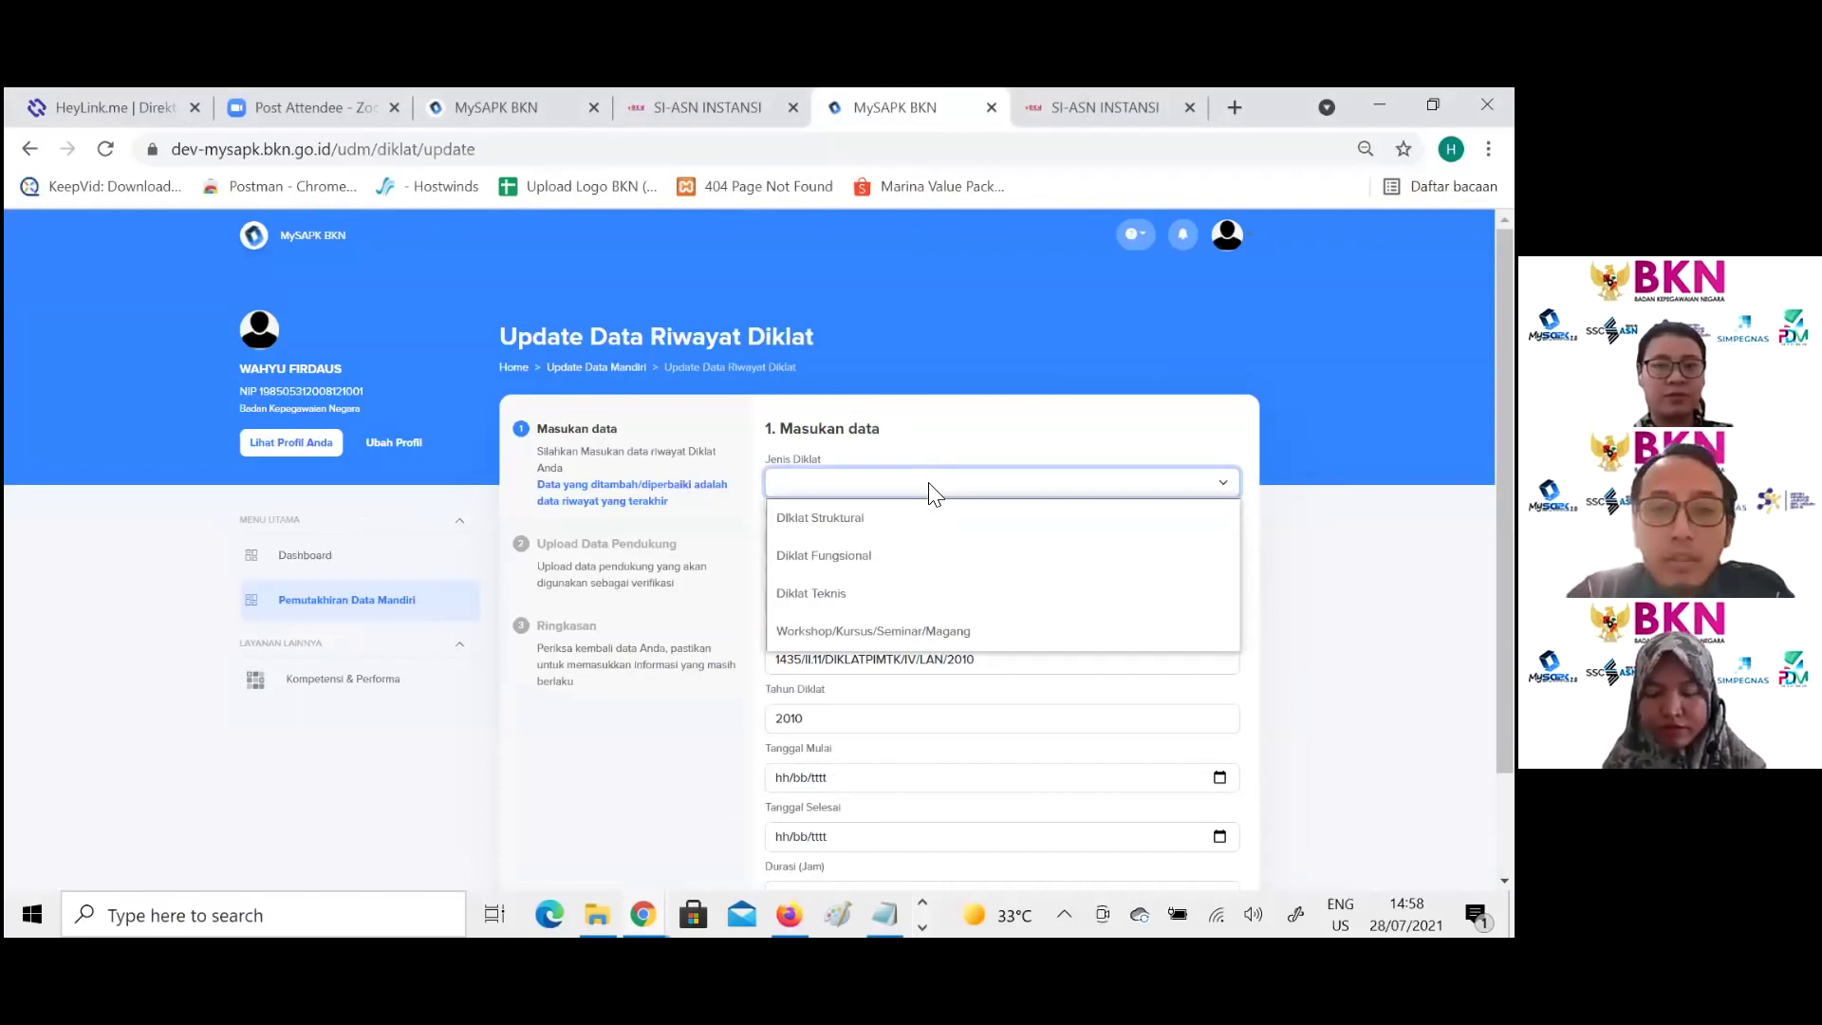
click(929, 517)
Step: Choose SEPADYA/SPAMA/DIKLAT PIM TK. III as Nama Diklat and start filling the start date
click(928, 536)
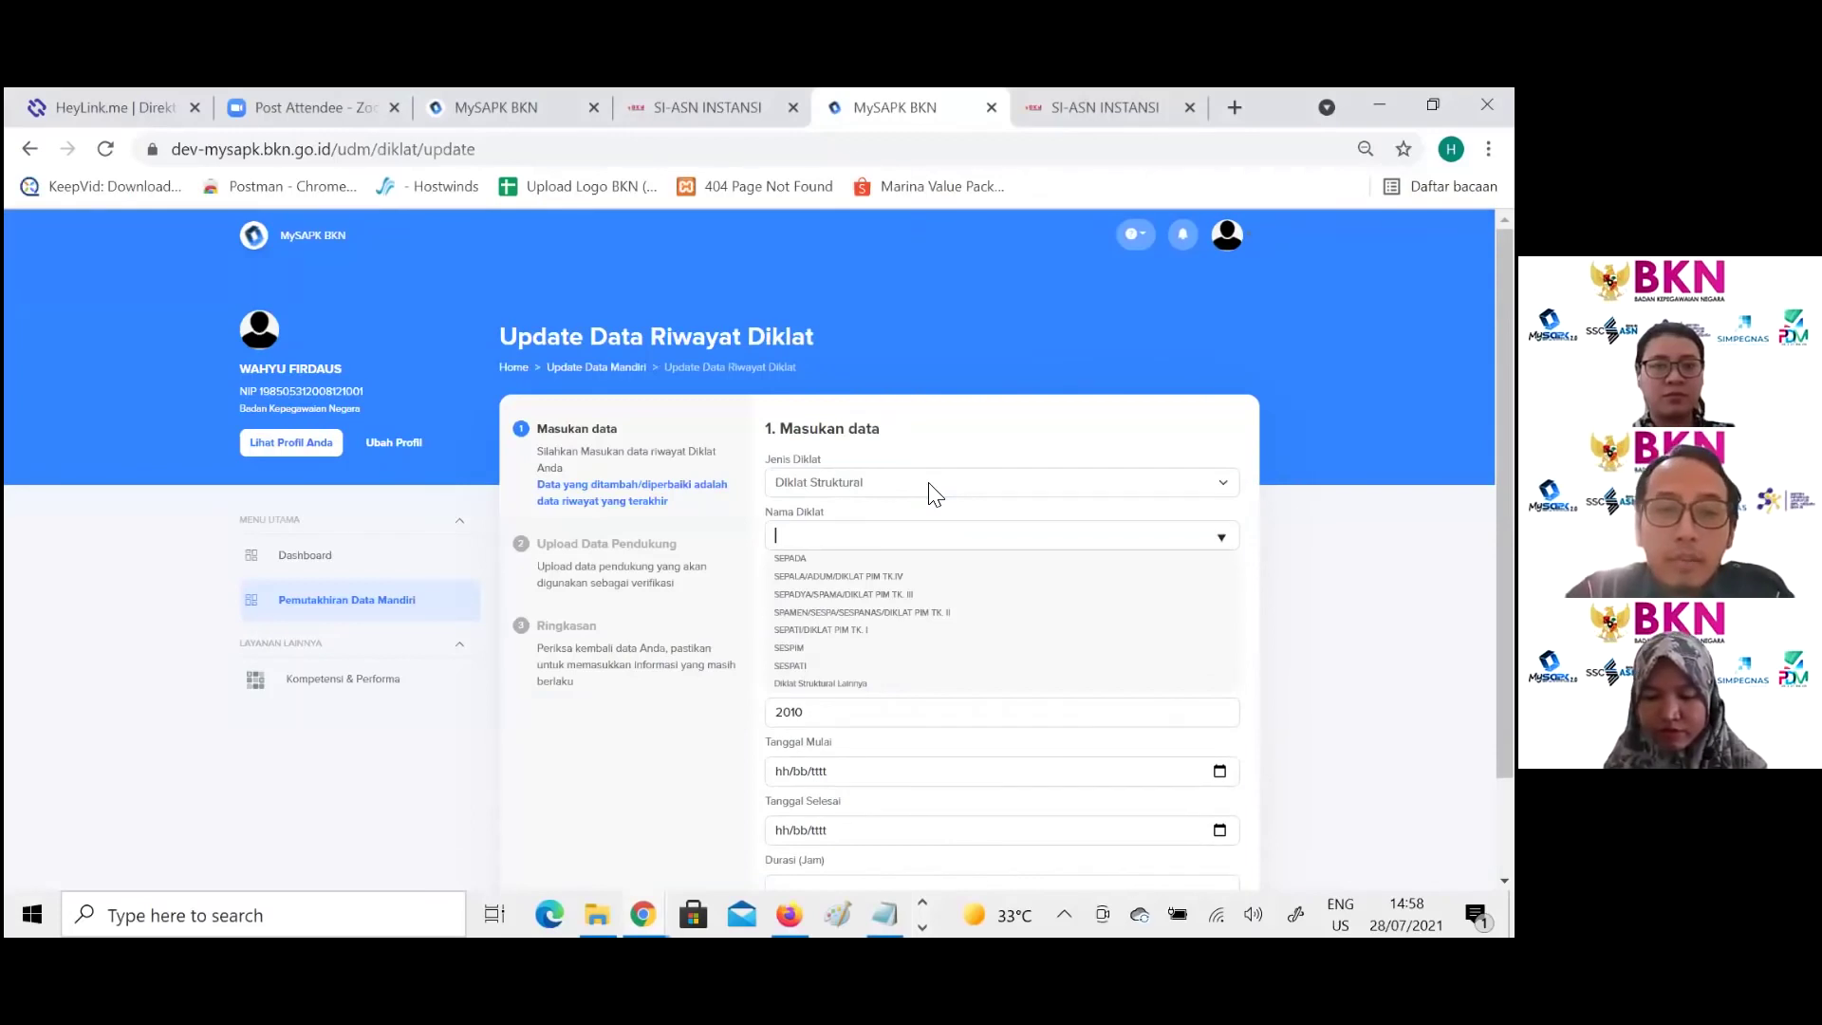
text(dd)
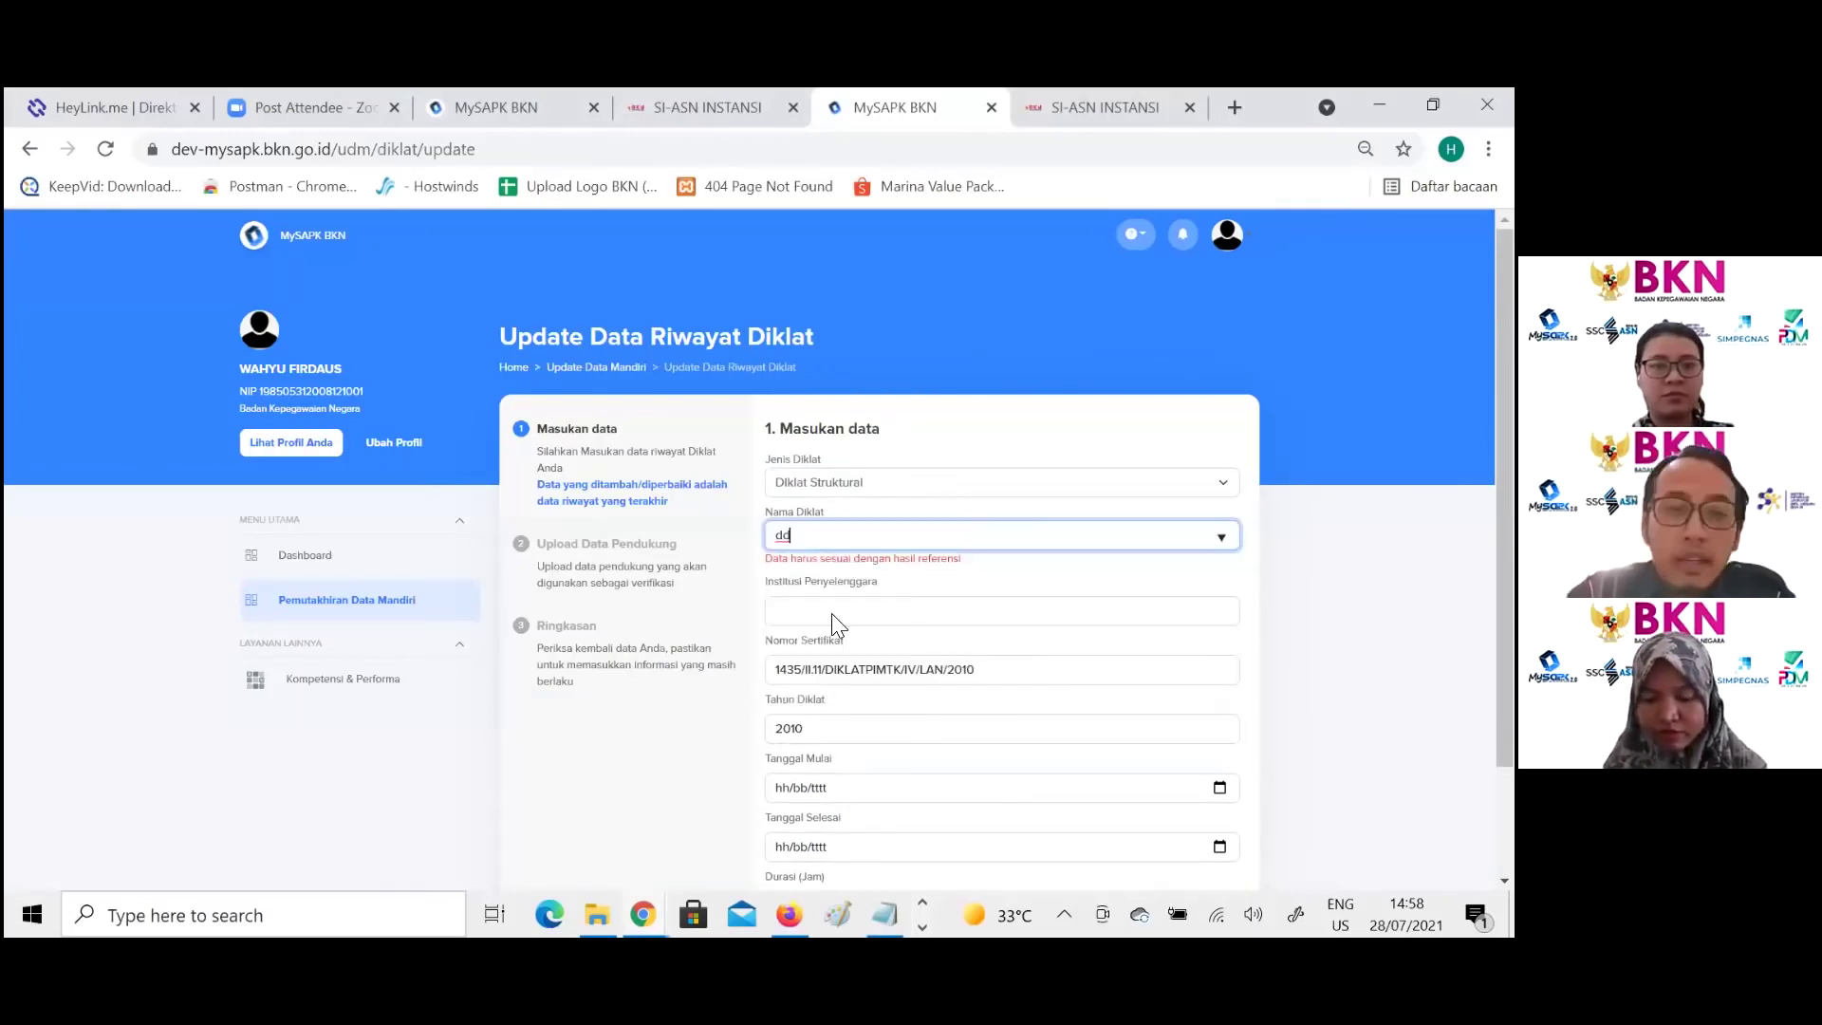
click(832, 615)
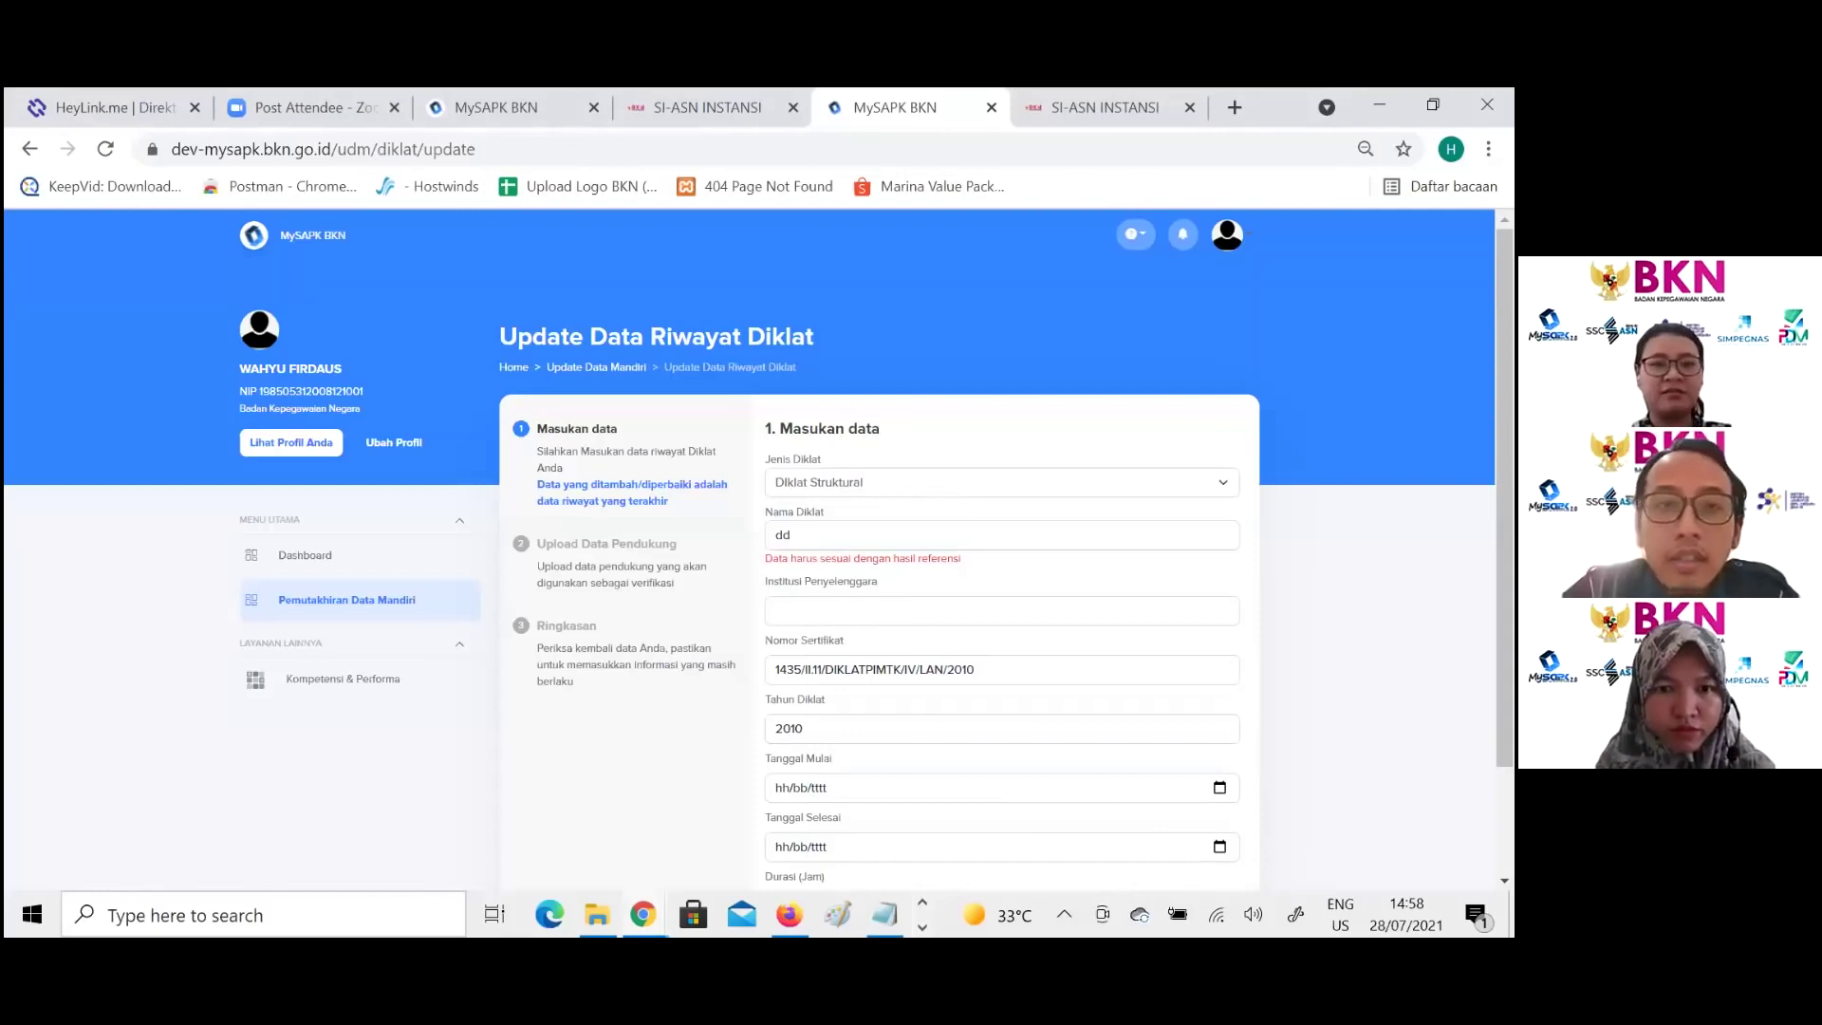
scroll(831, 619, down, 2)
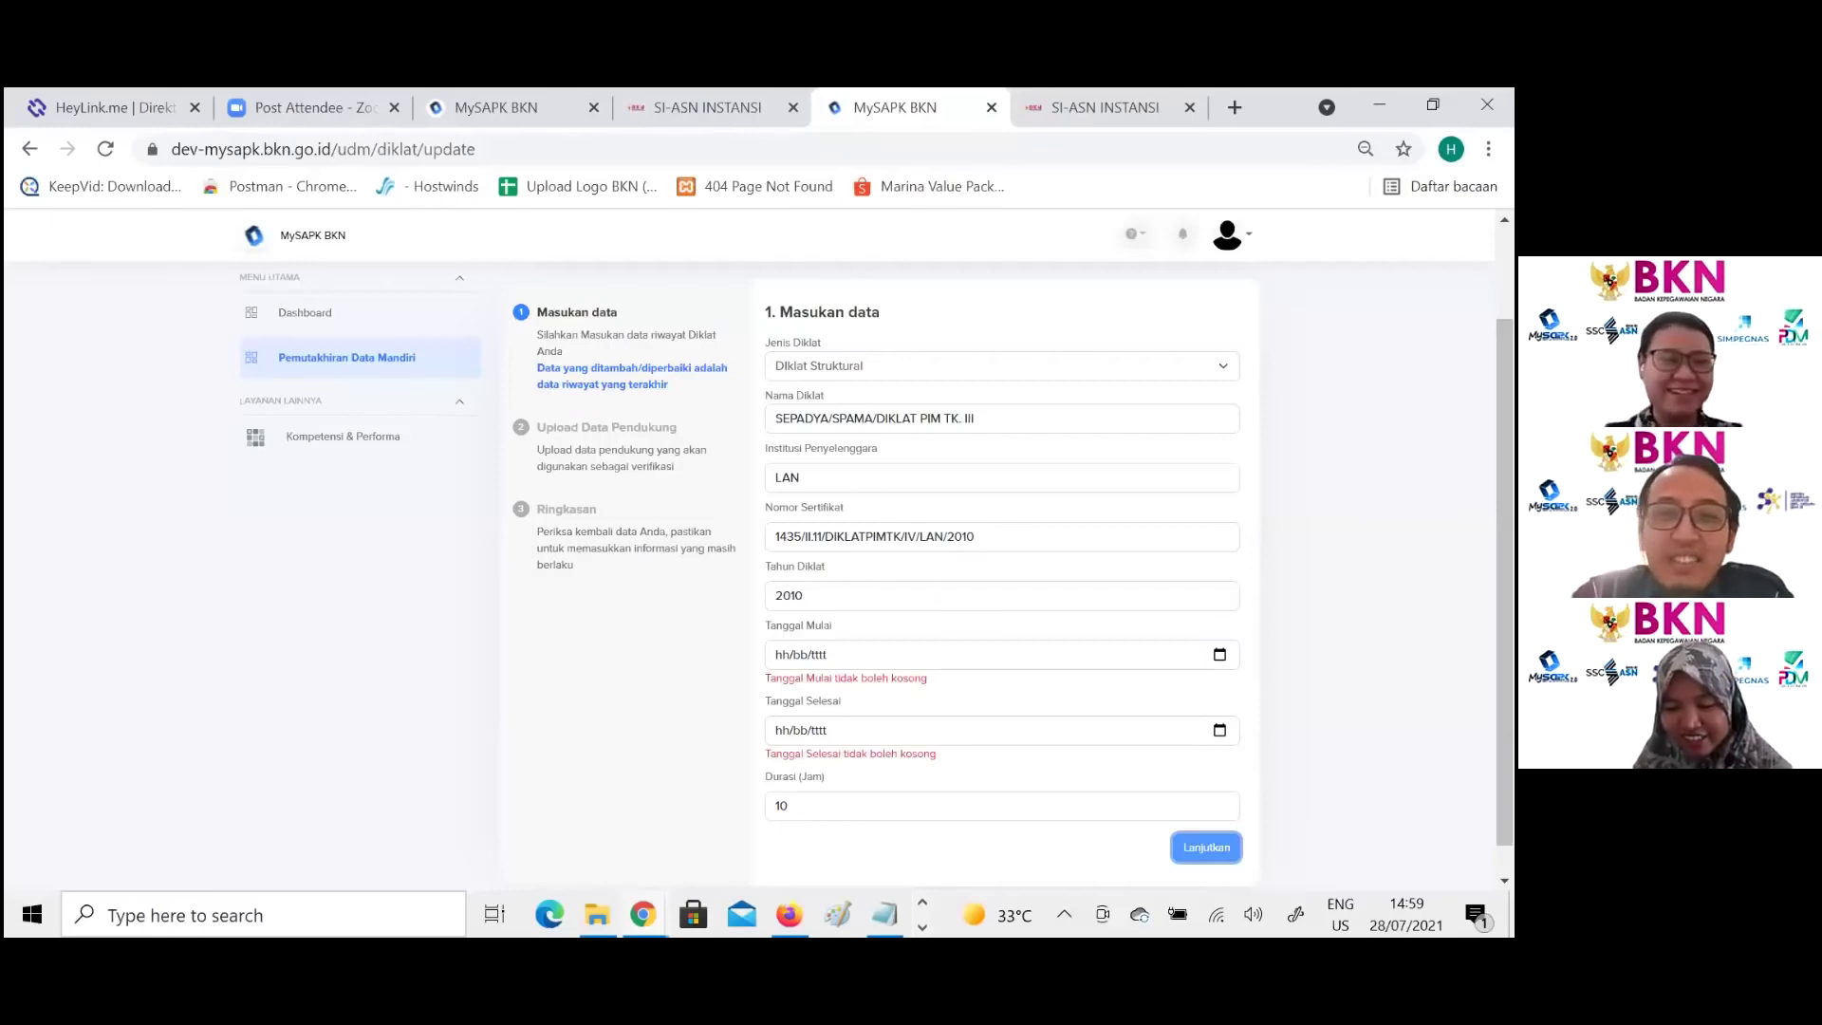
click(782, 655)
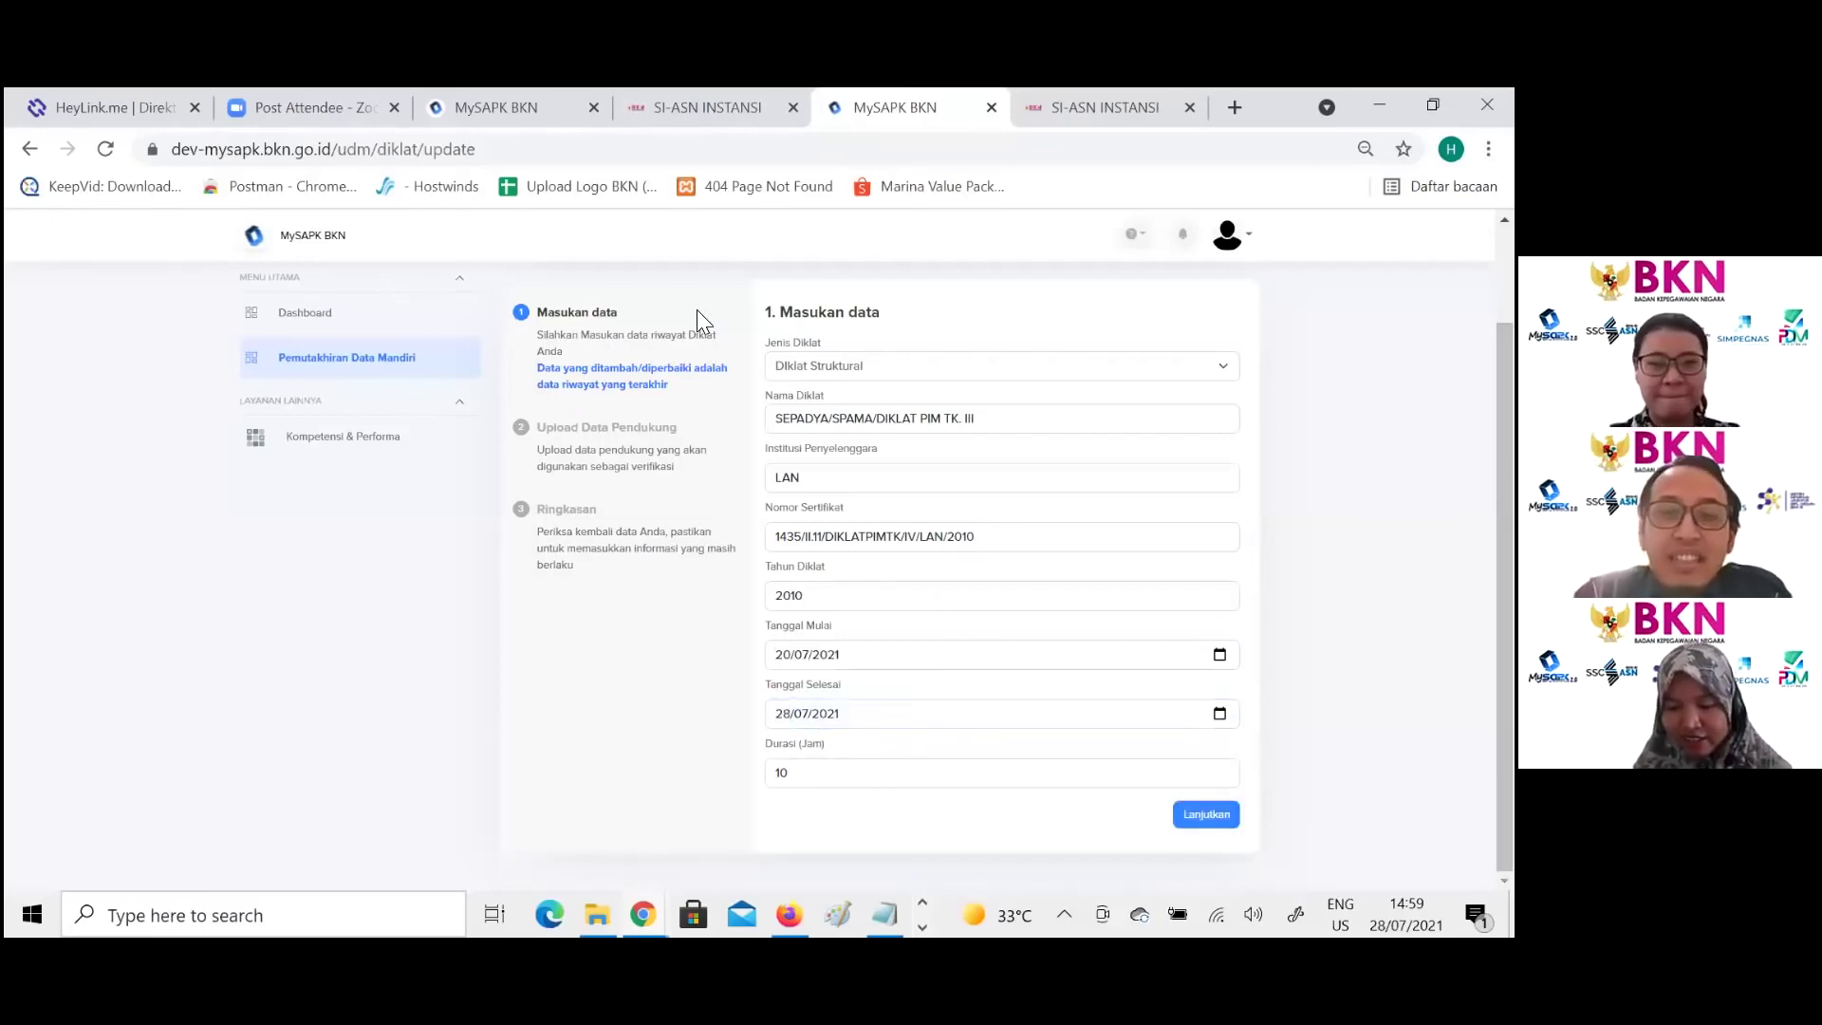
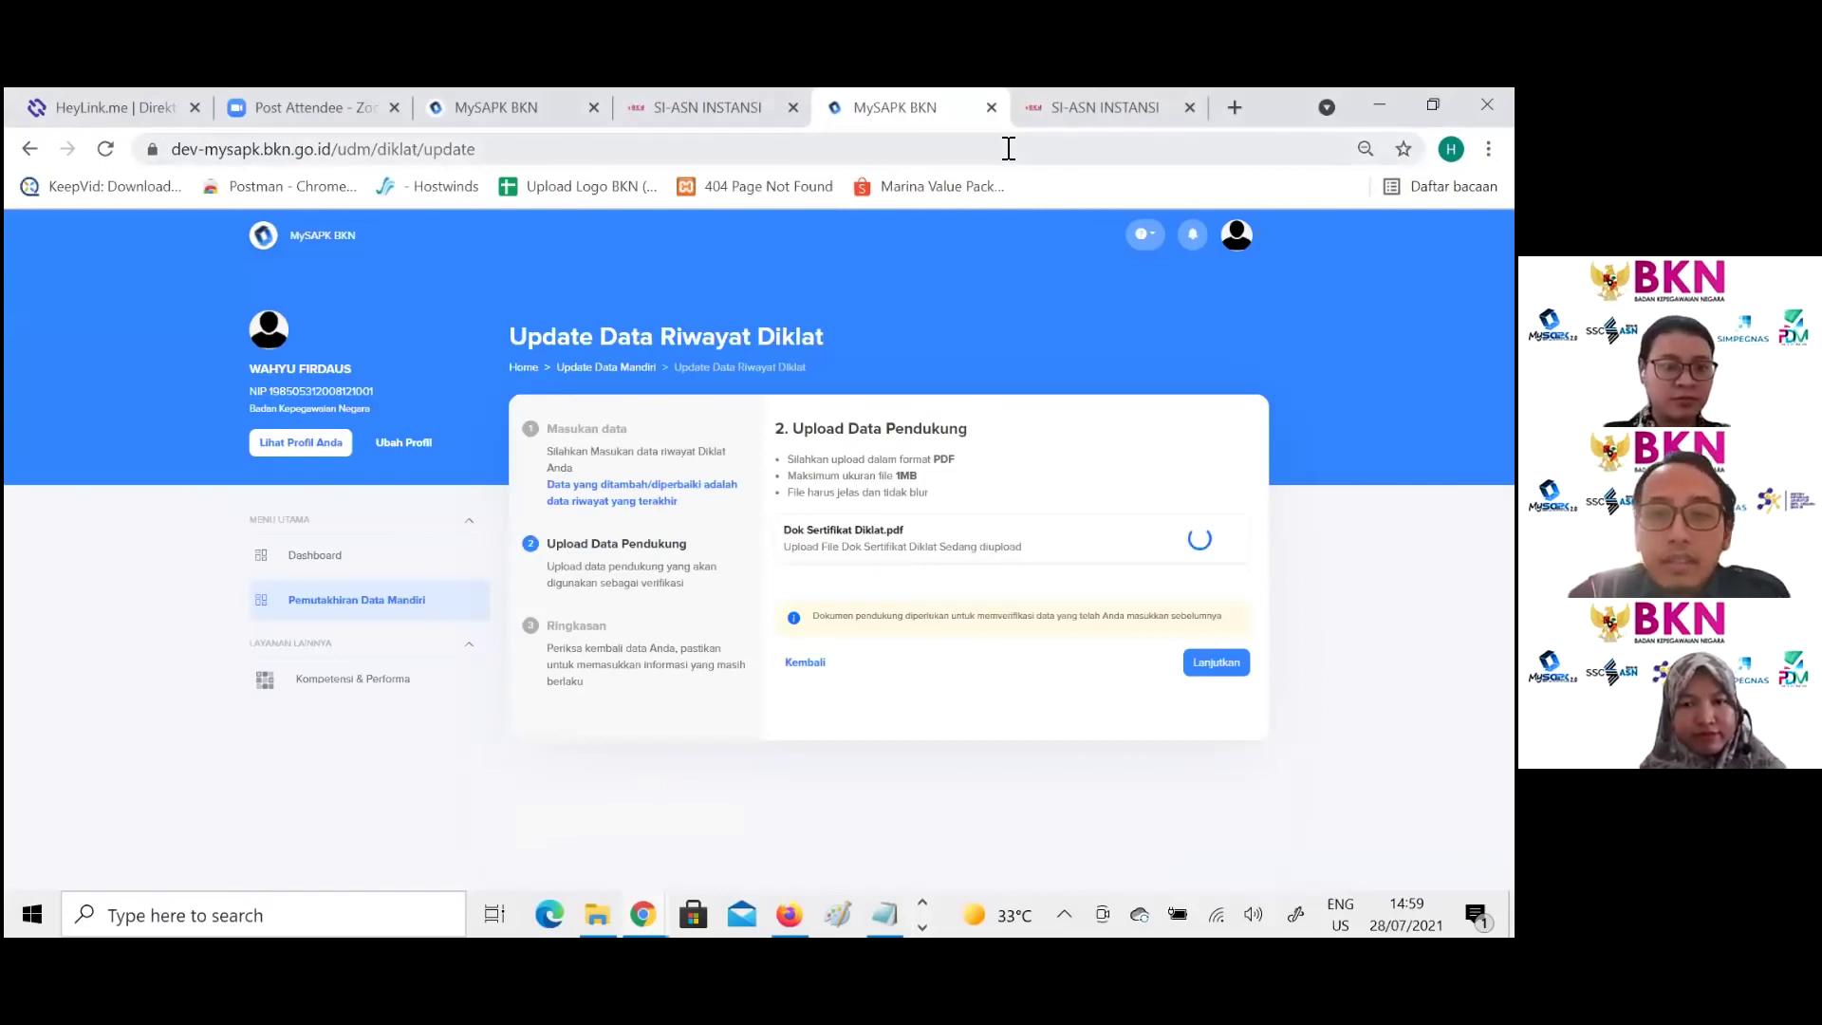
Step: Leave the Diklat upload step and return to the Pemutakhiran Data Mandiri overview
click(823, 649)
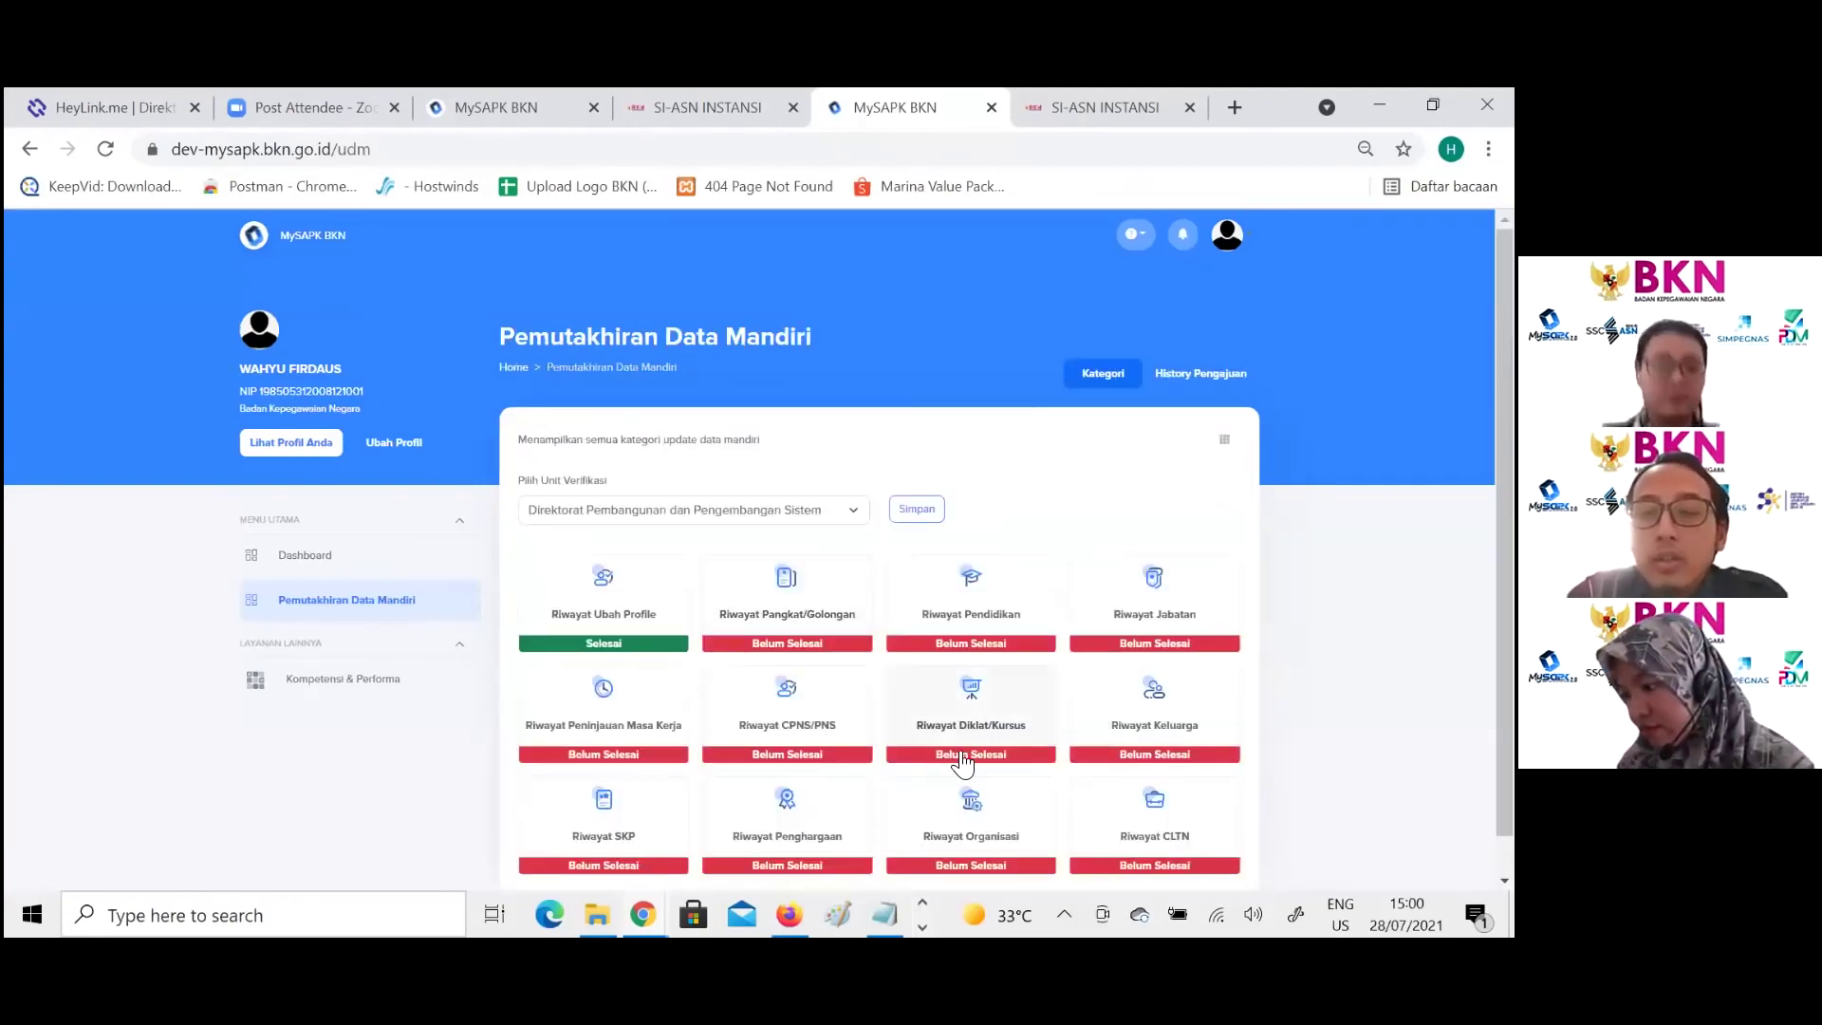
Step: Open Riwayat Keluarga and review its Pasangan and Anak lists
click(1175, 718)
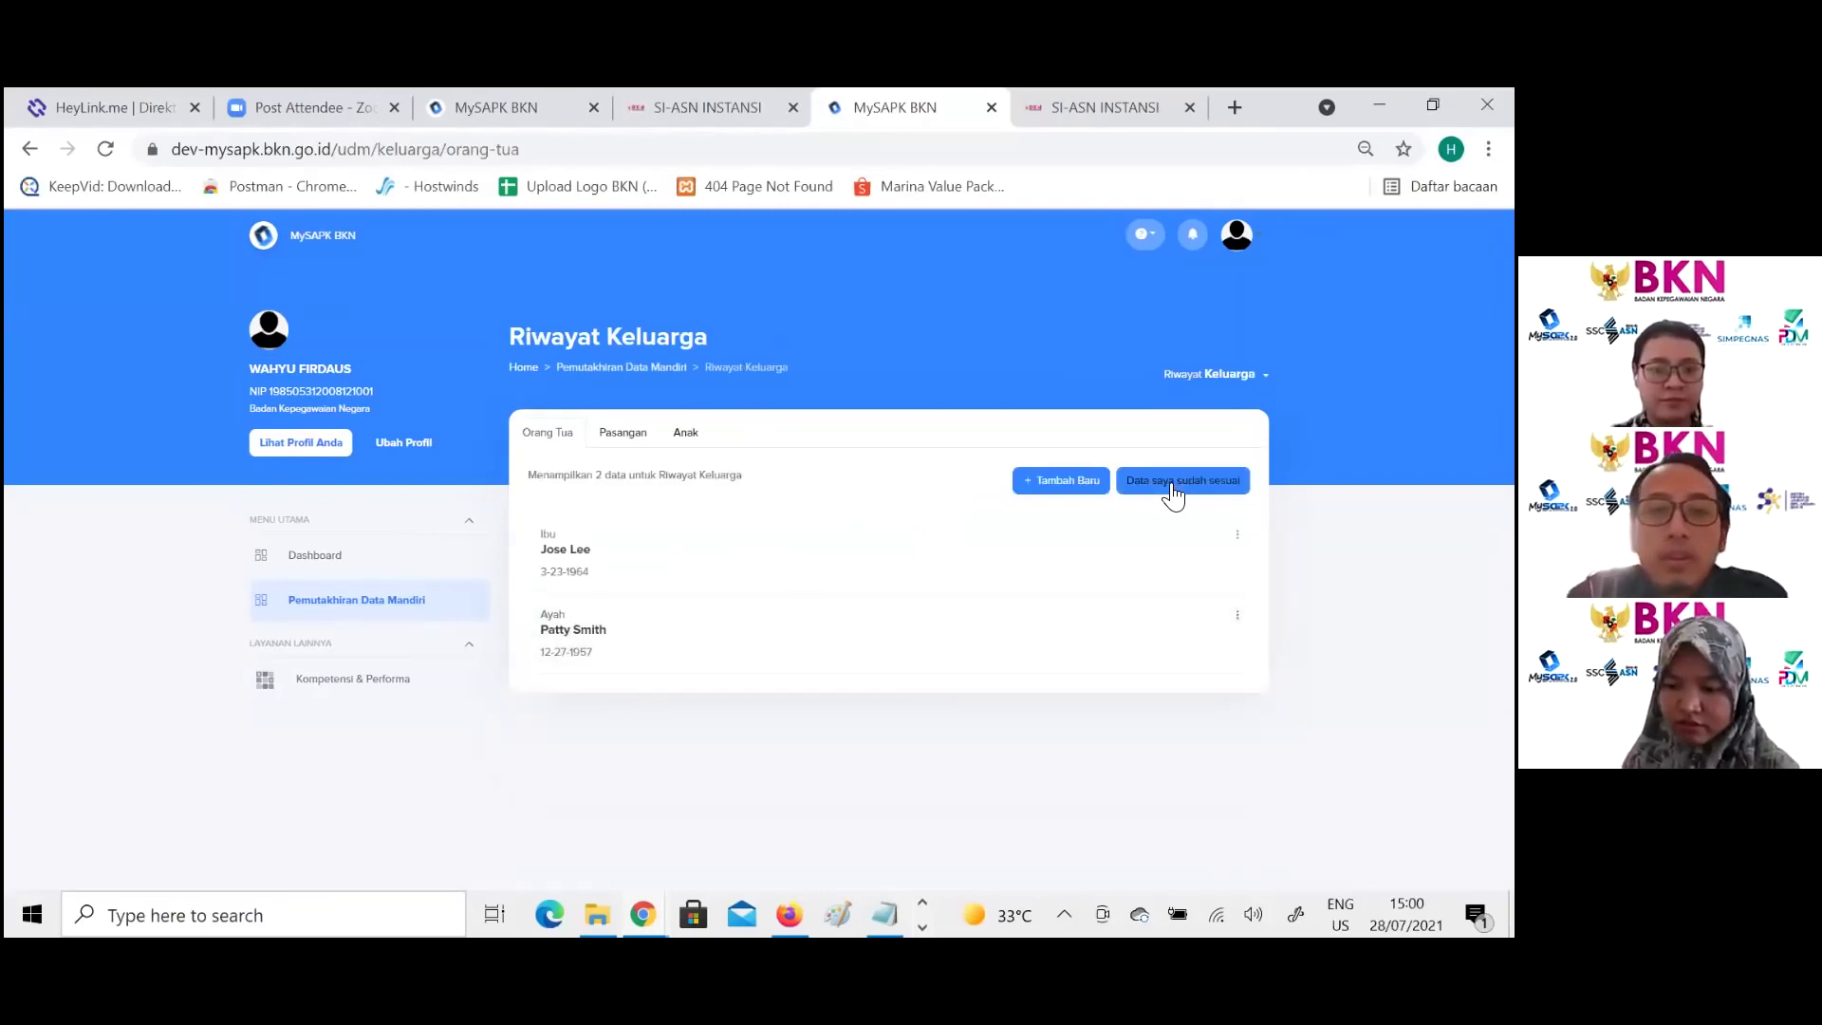
click(618, 444)
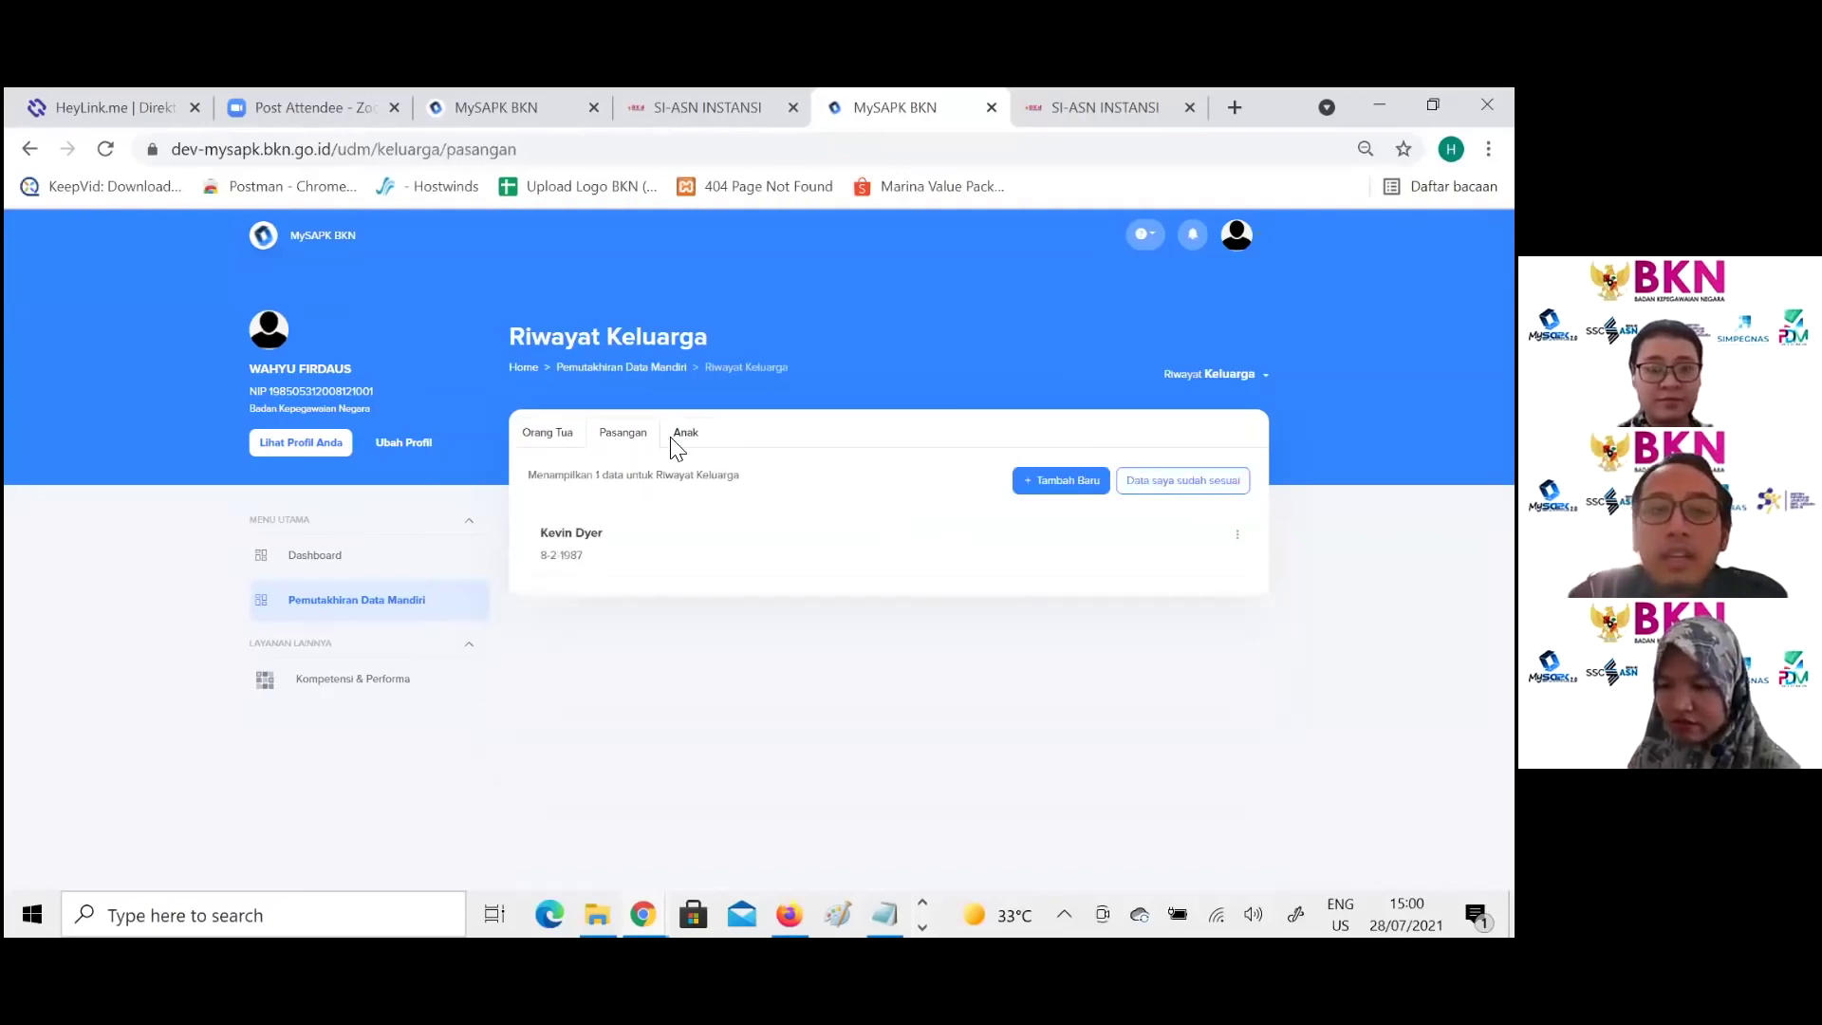
click(674, 444)
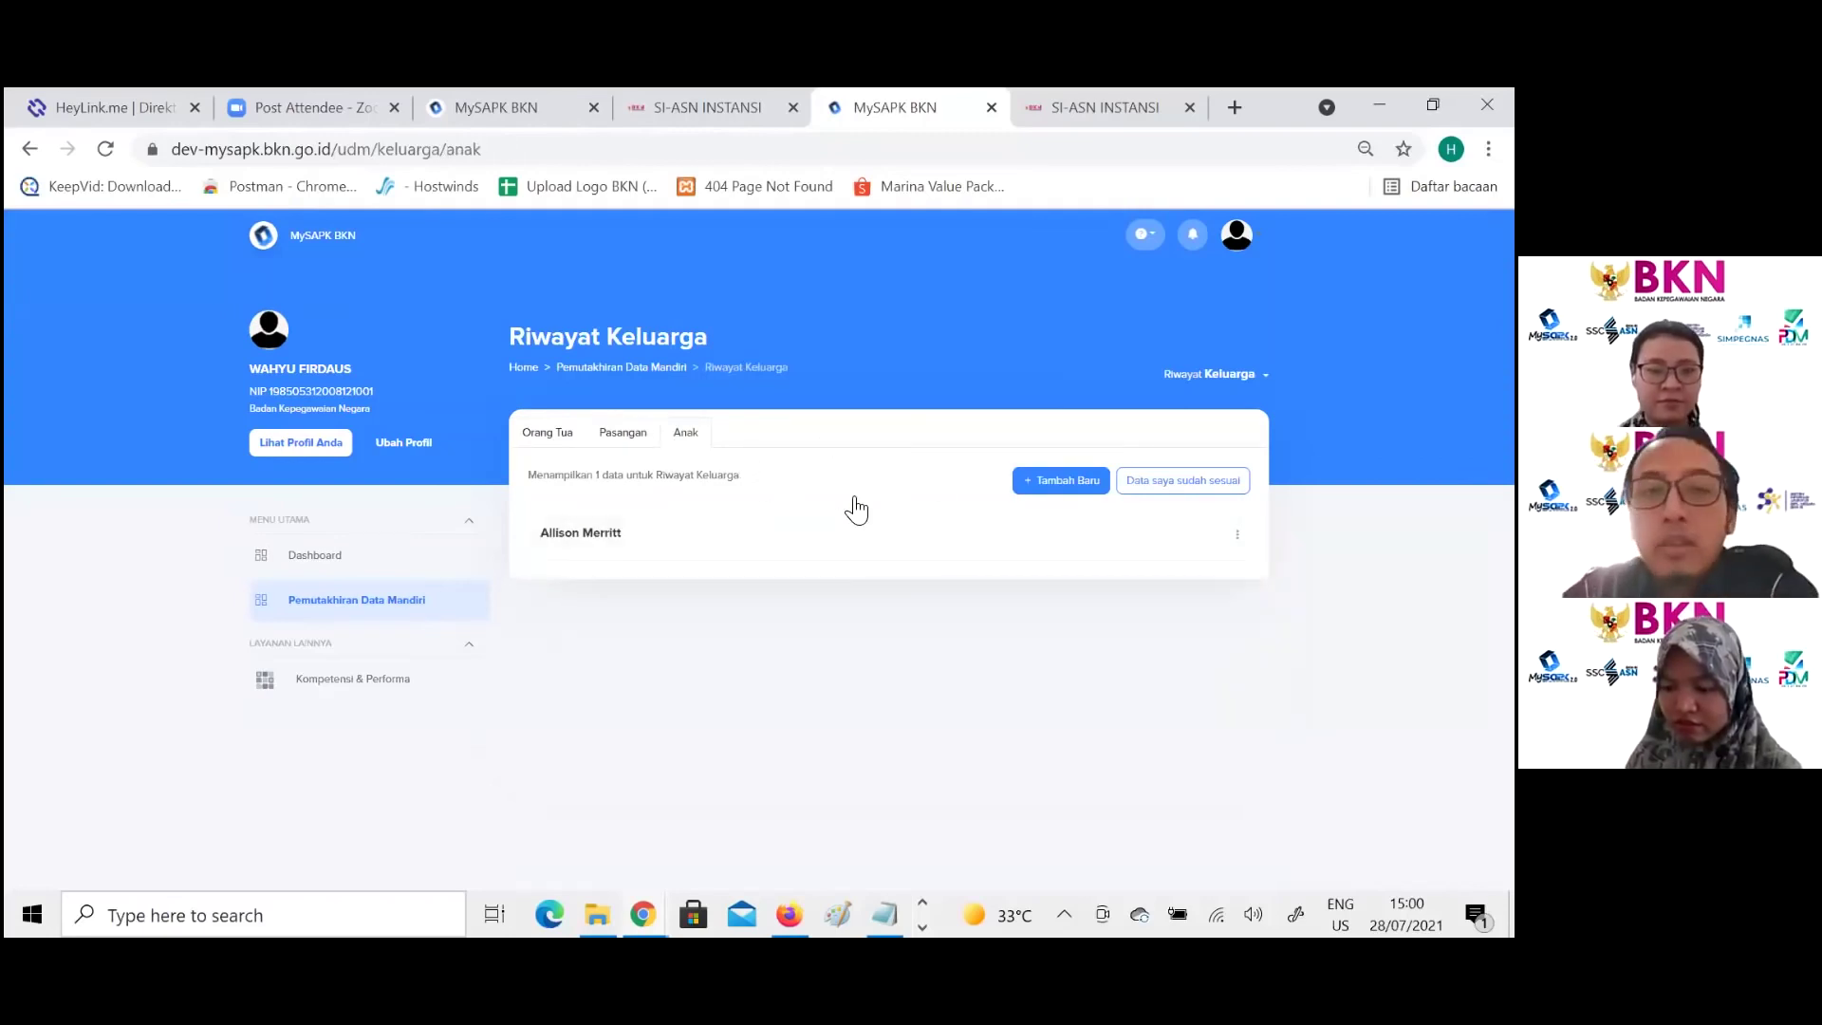
Step: Declare the Riwayat Keluarga data correct with 'Data saya sudah sesuai' and scroll the page
click(1185, 492)
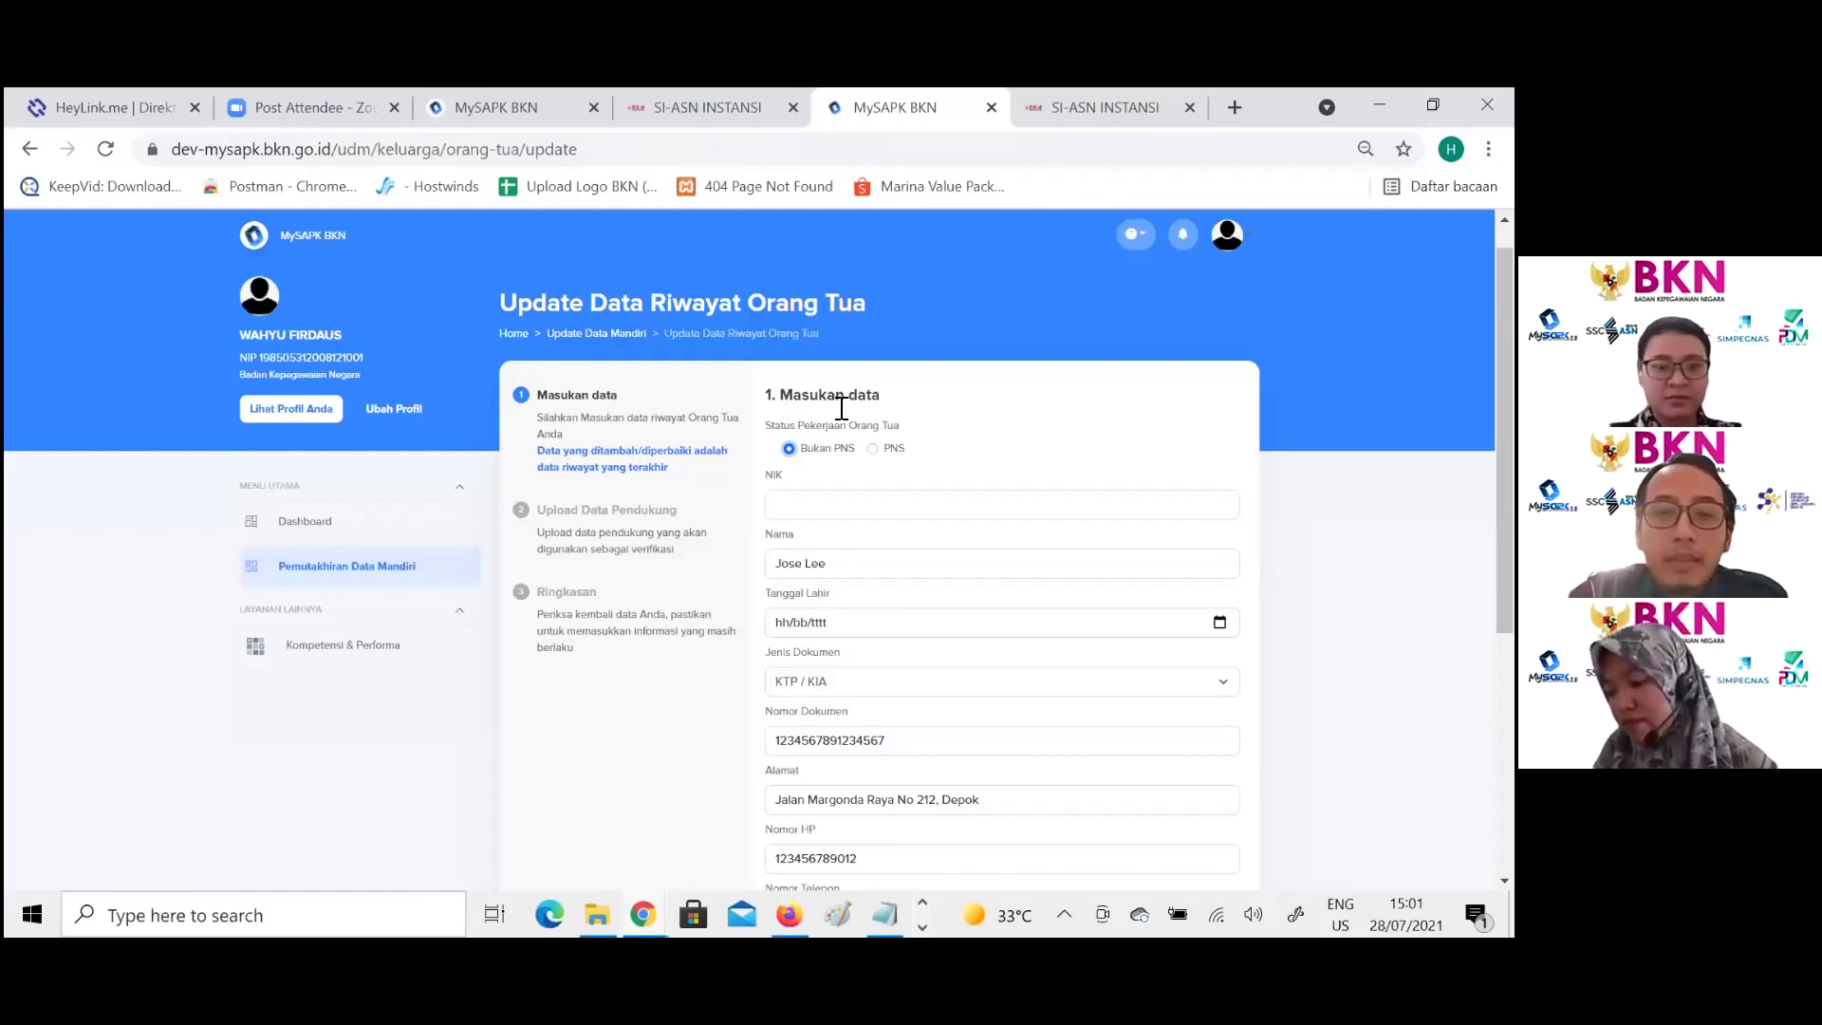
scroll(1169, 705, down, 1)
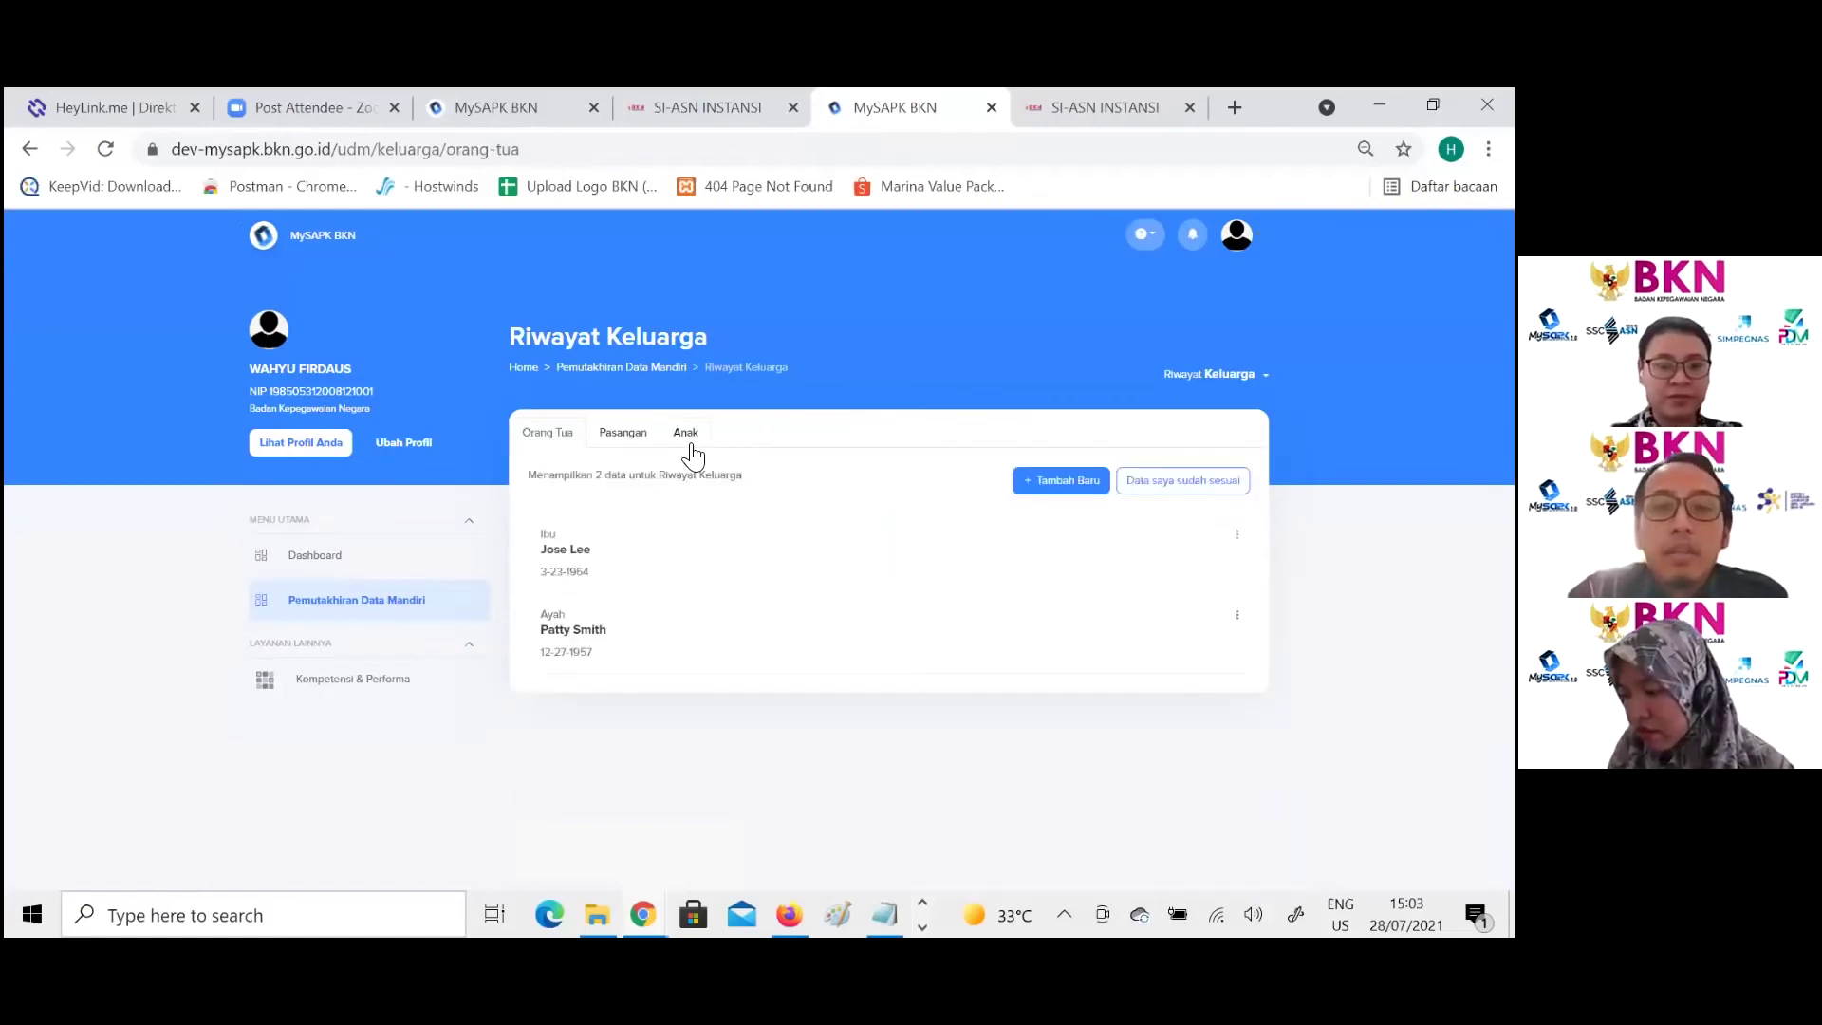
Step: Start a new Anak record and choose the spouse as the child's parent in Orang Tua
click(691, 446)
click(1064, 482)
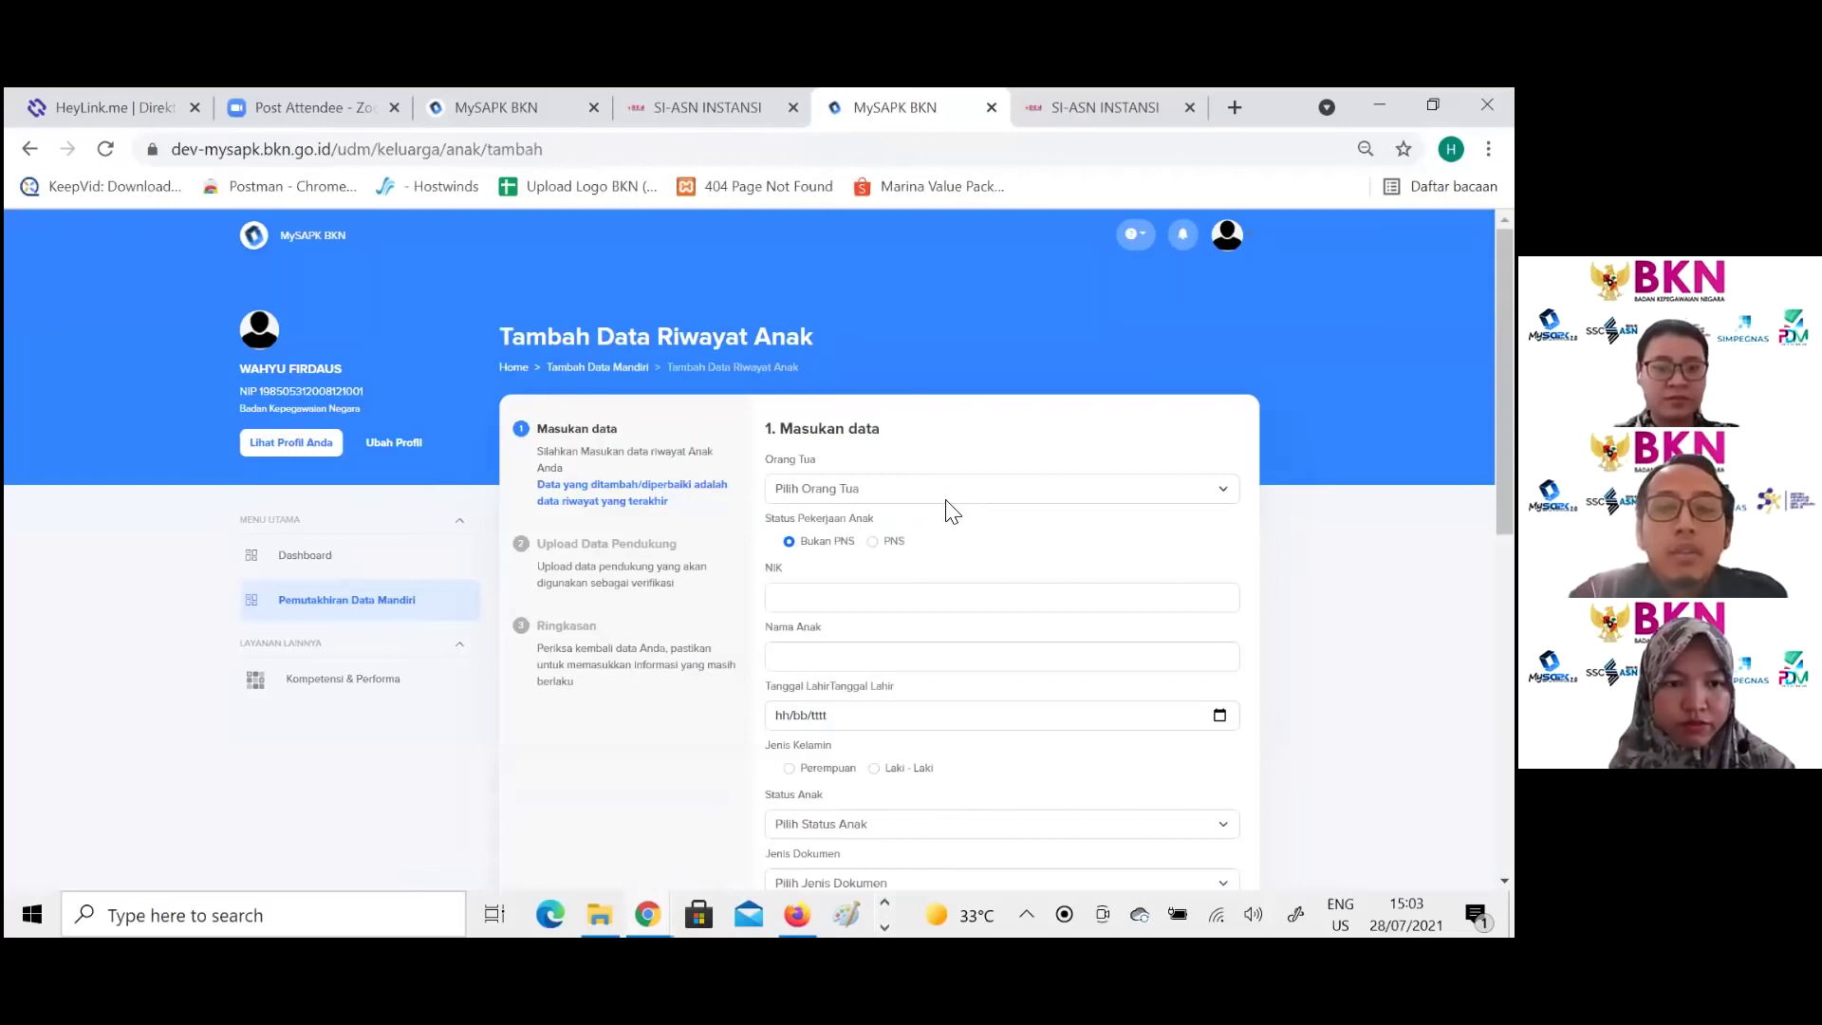
click(939, 488)
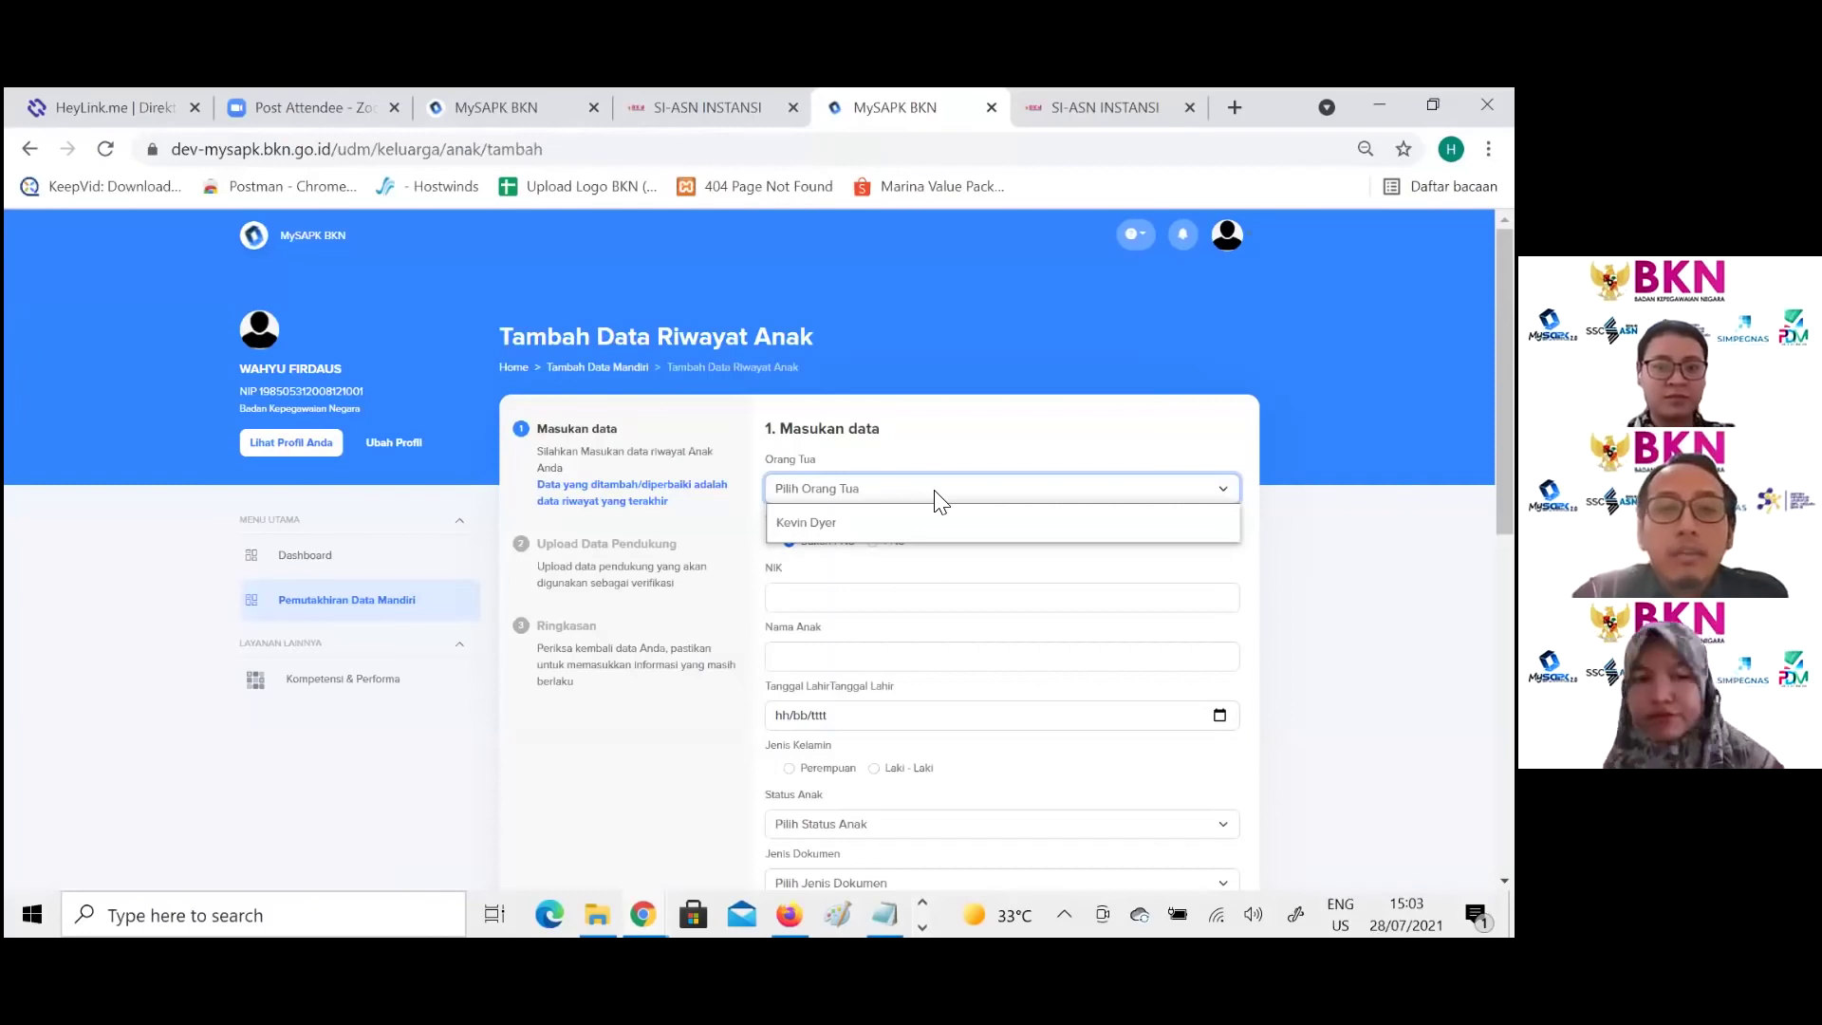
click(897, 446)
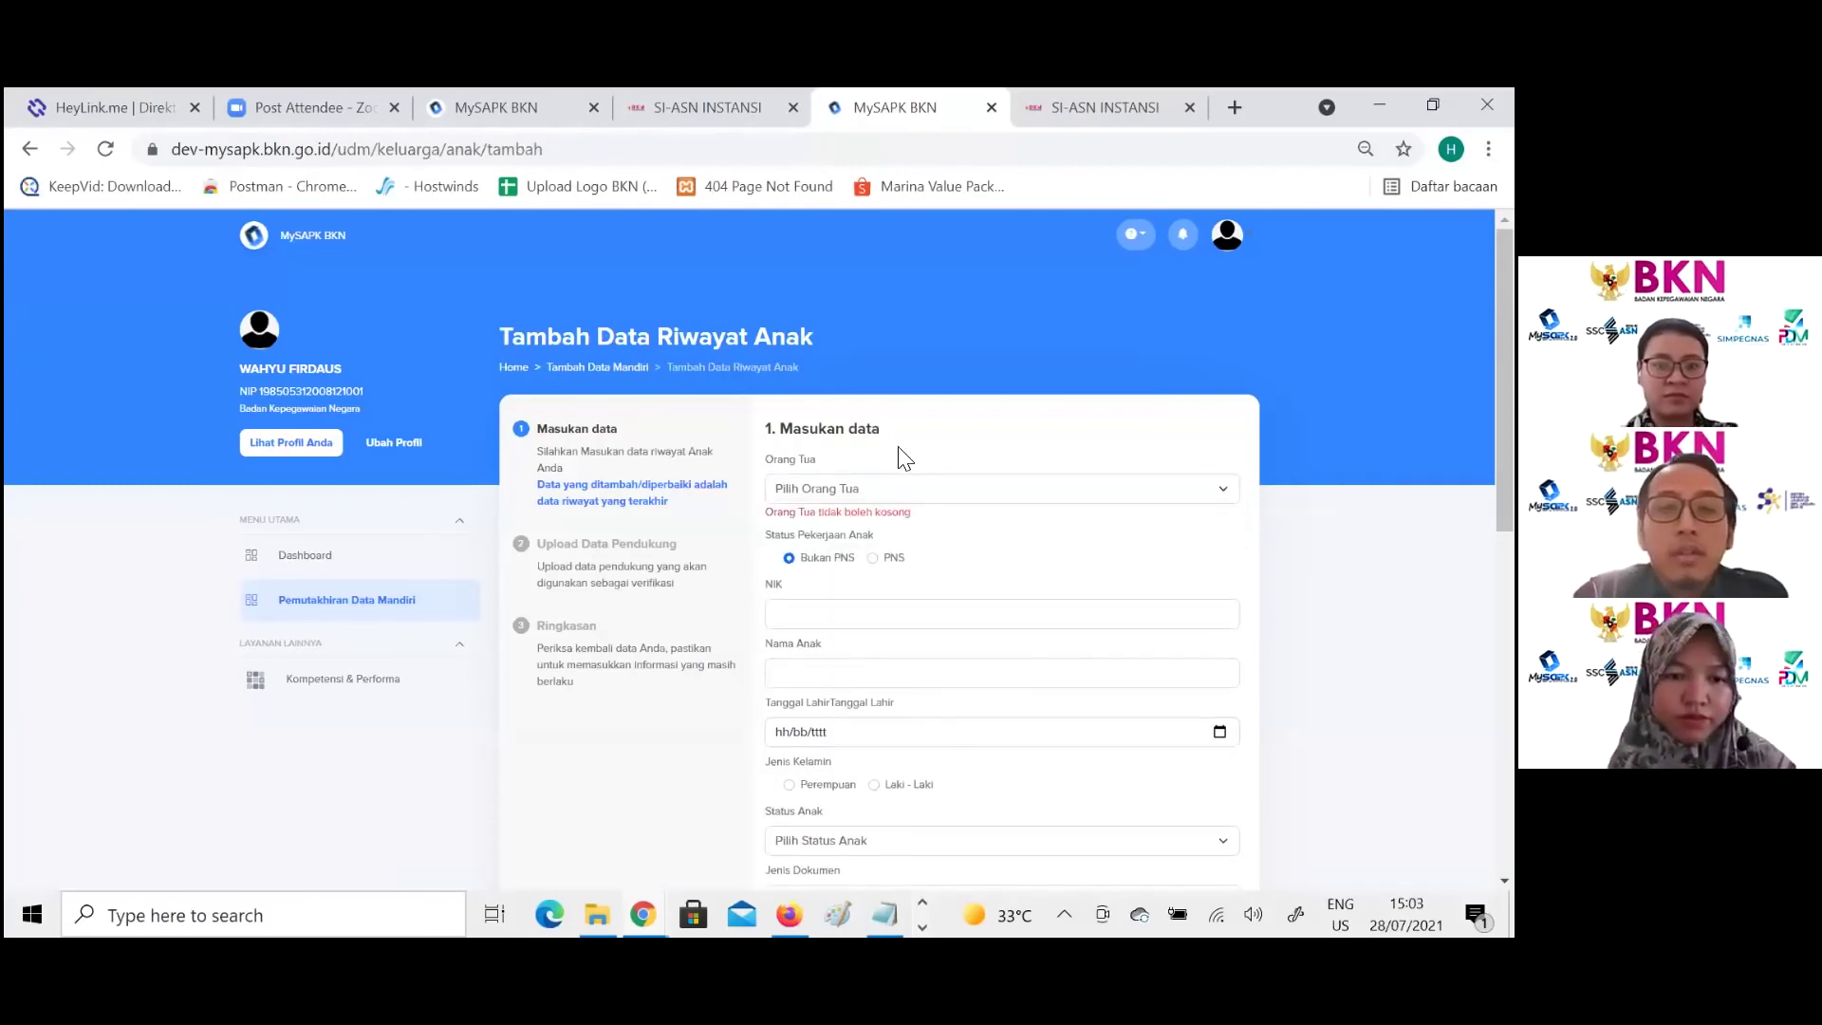
click(902, 488)
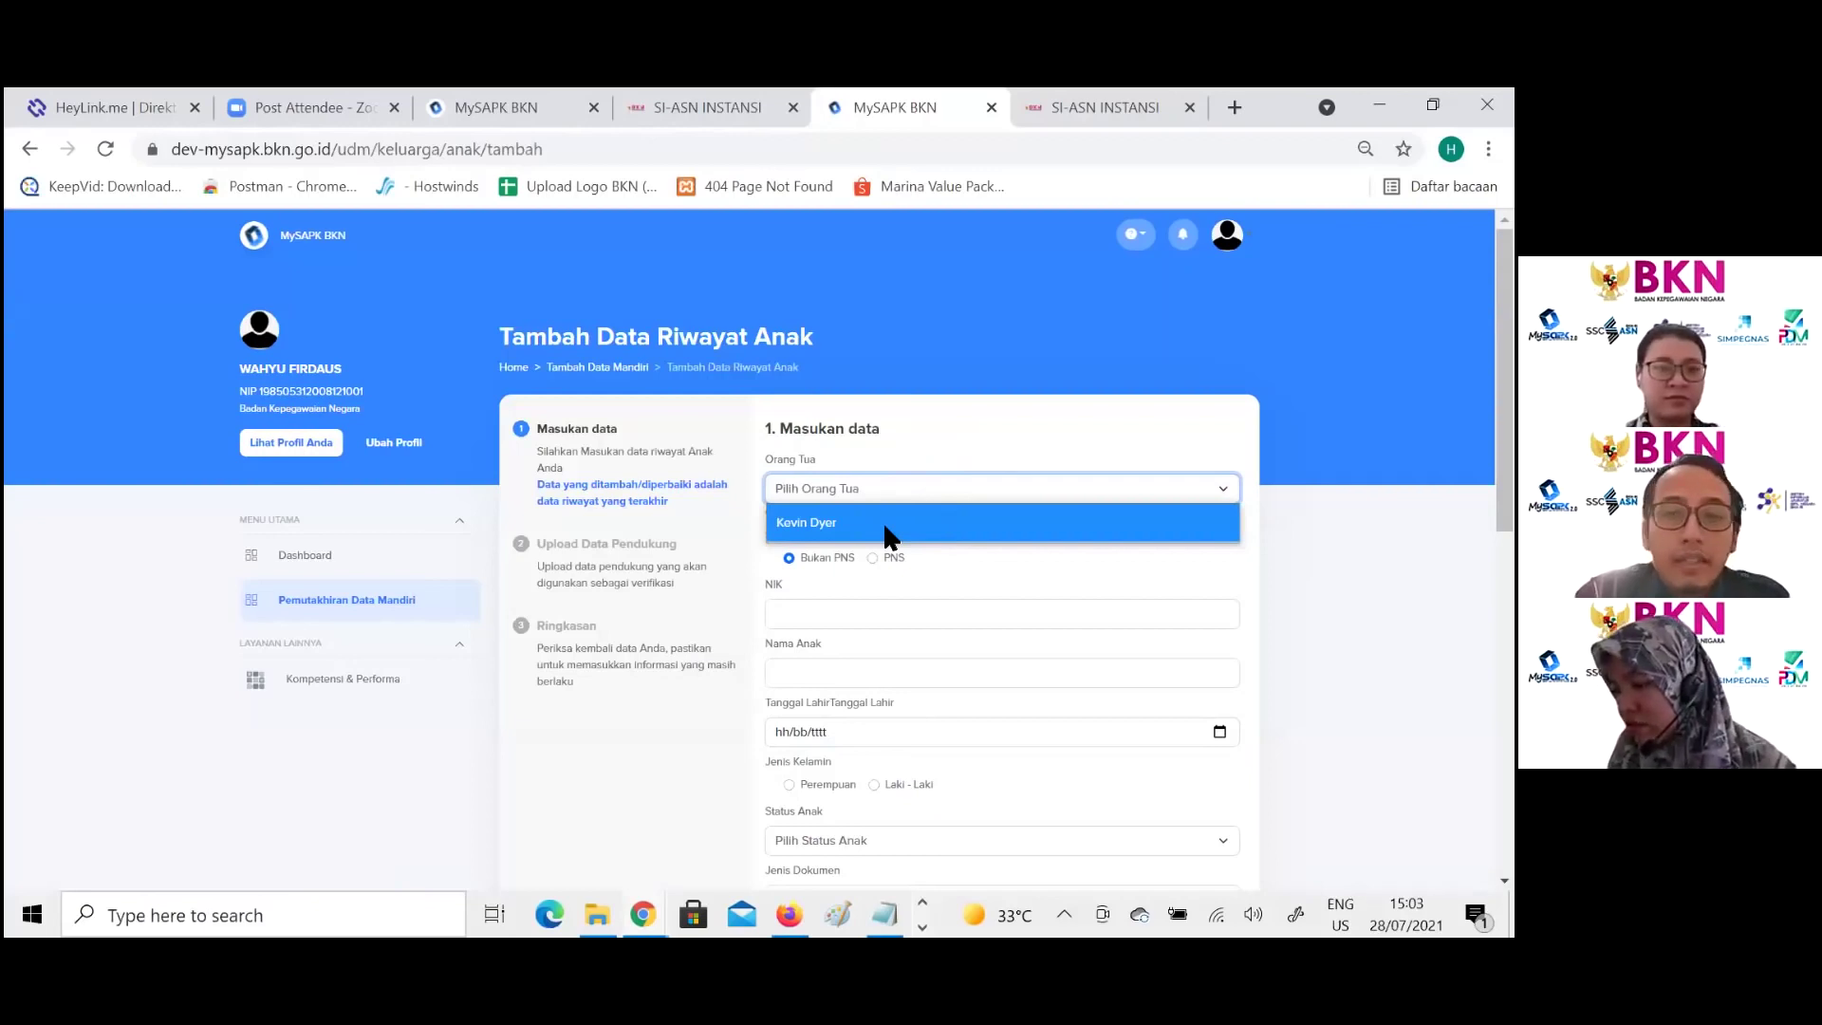
click(886, 527)
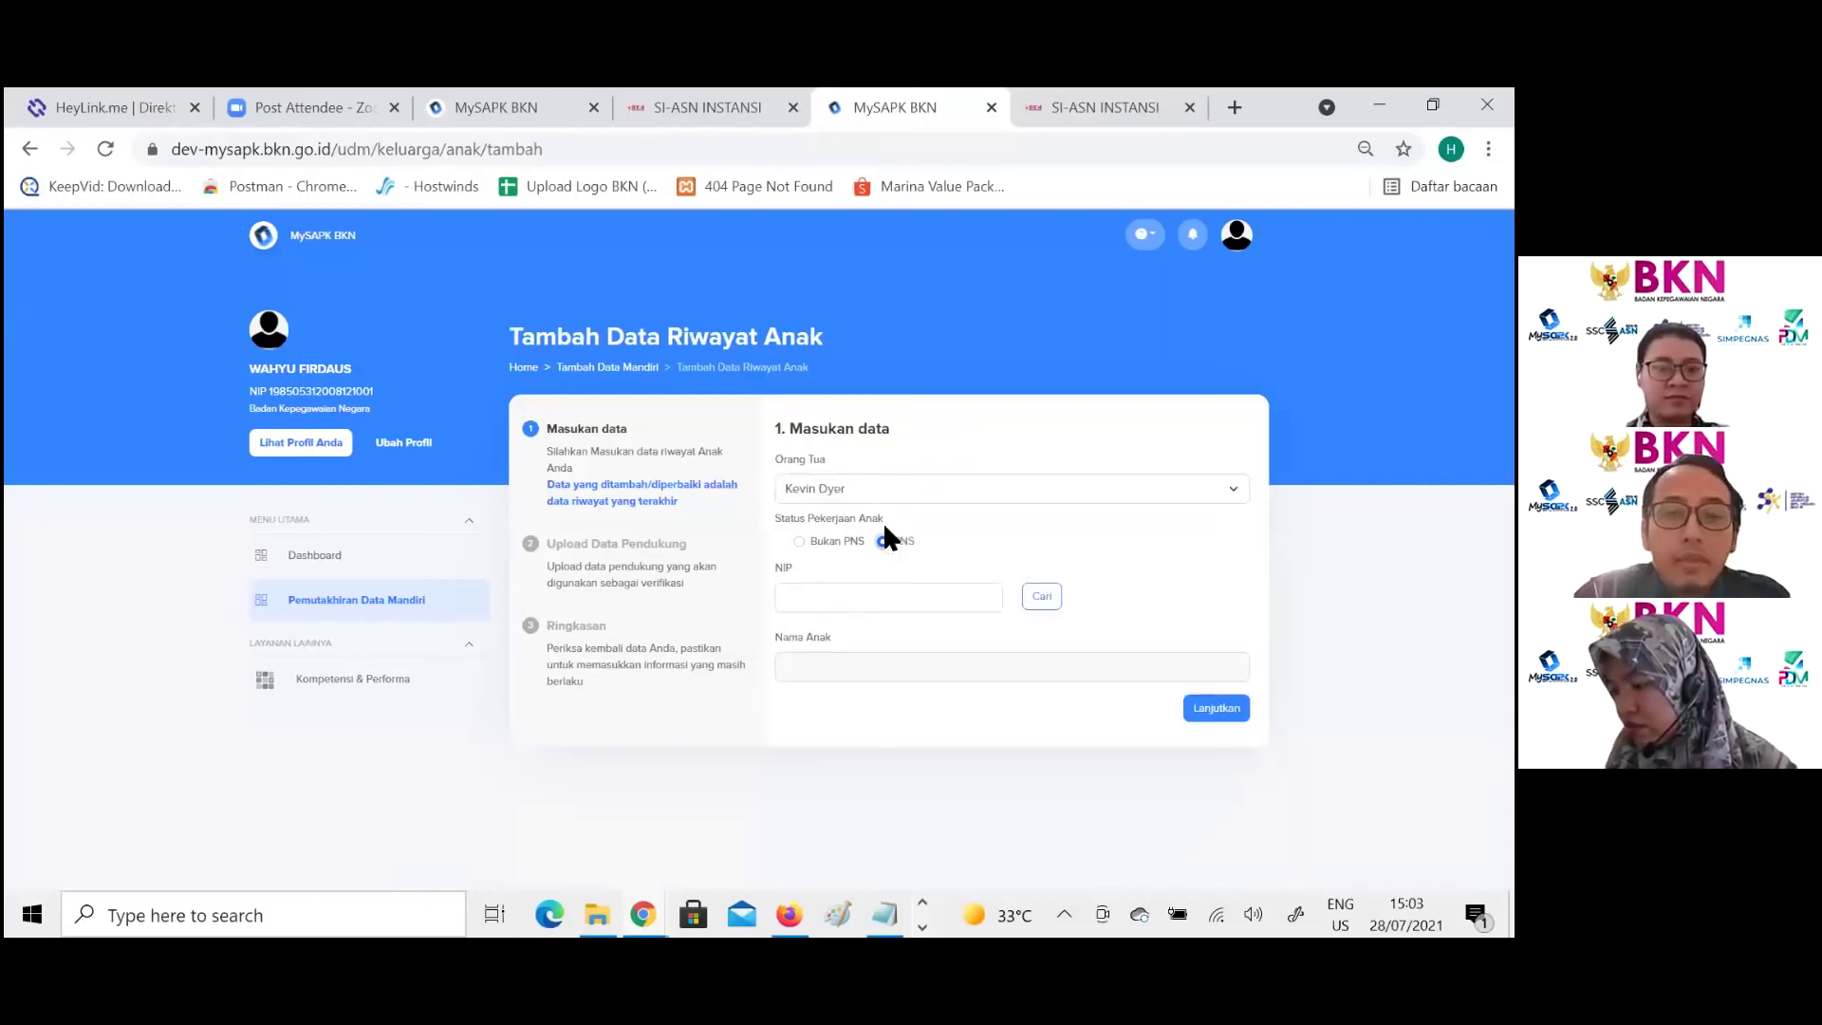
scroll(886, 569, down, 10)
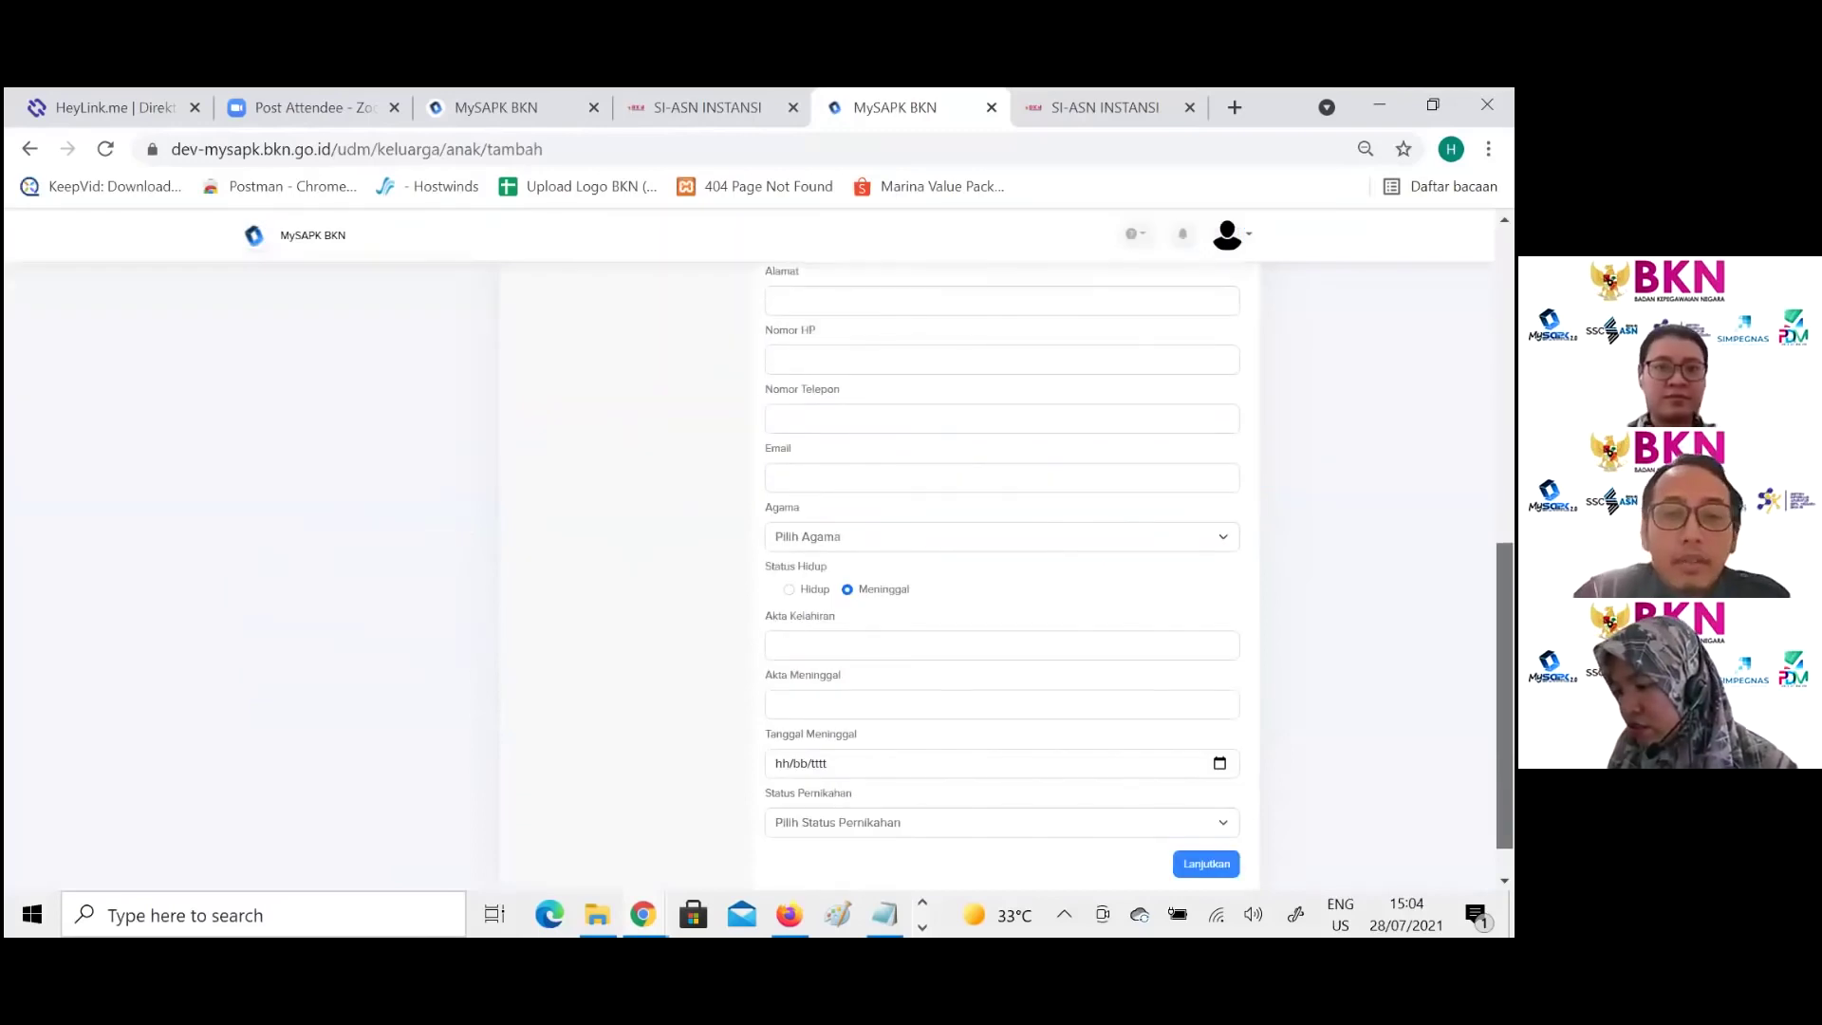
scroll(1002, 570, up, 5)
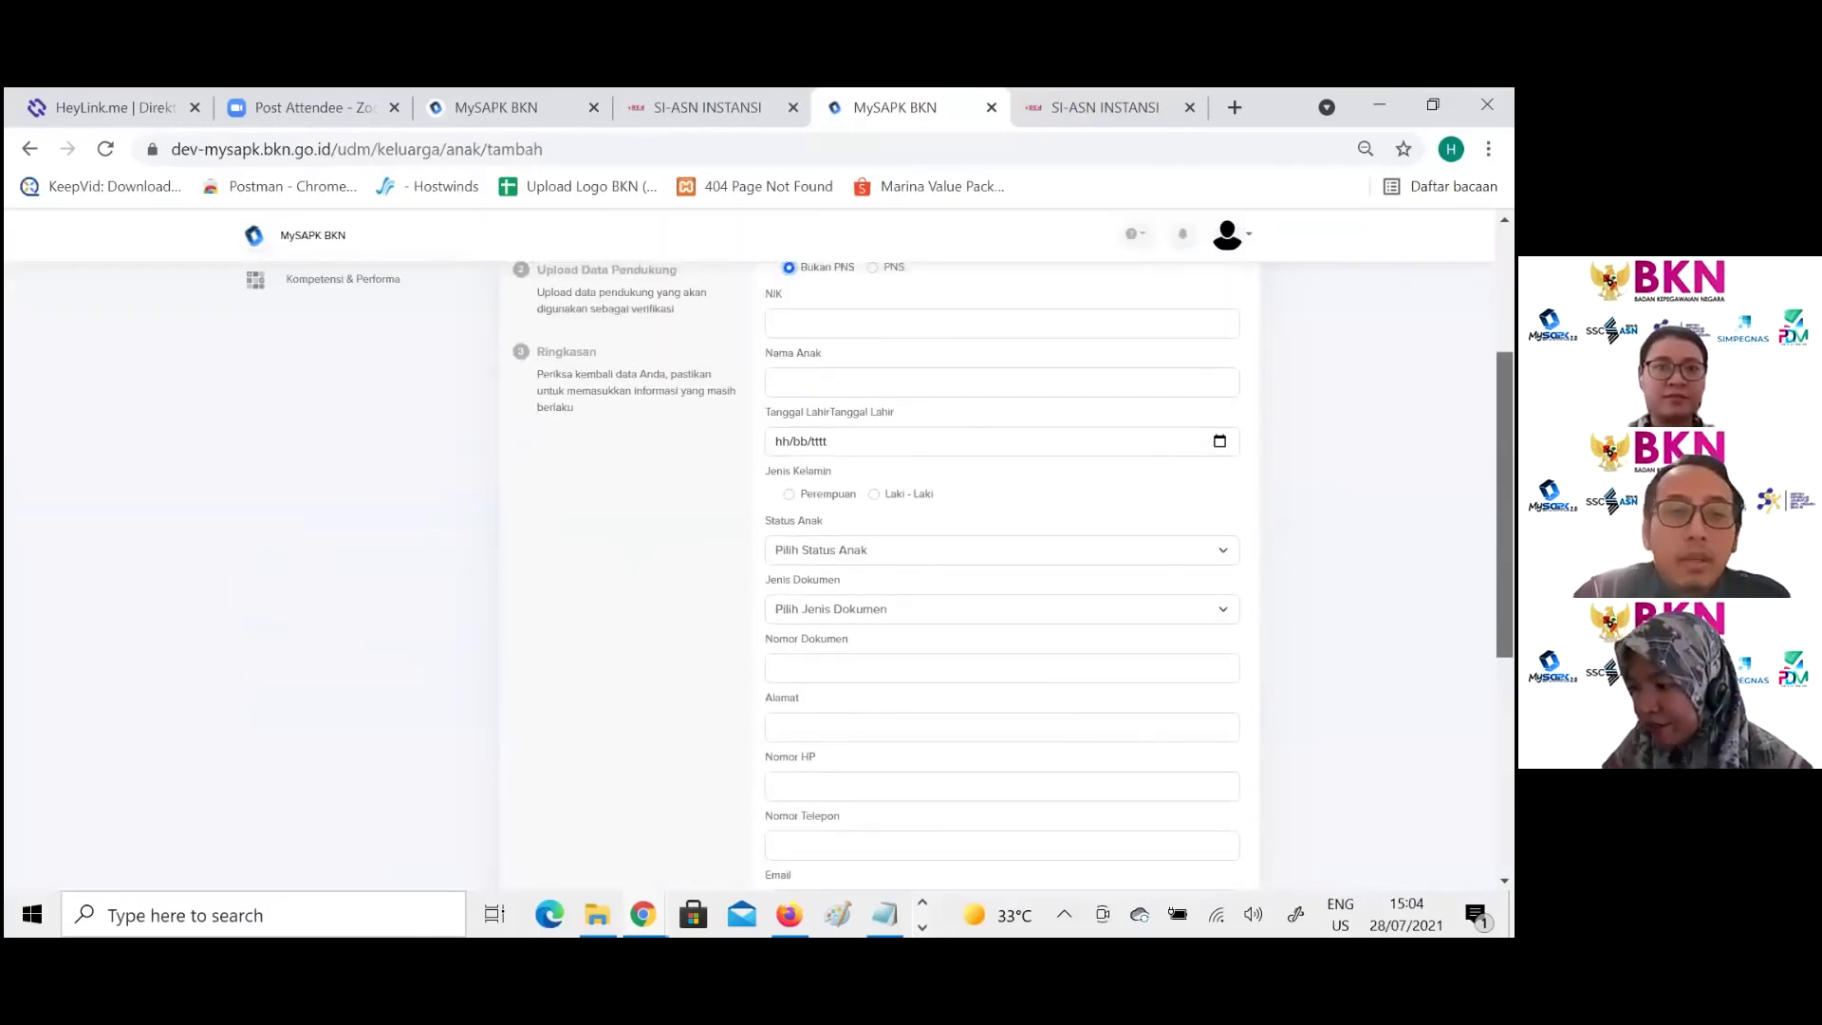
scroll(1002, 569, up, 2)
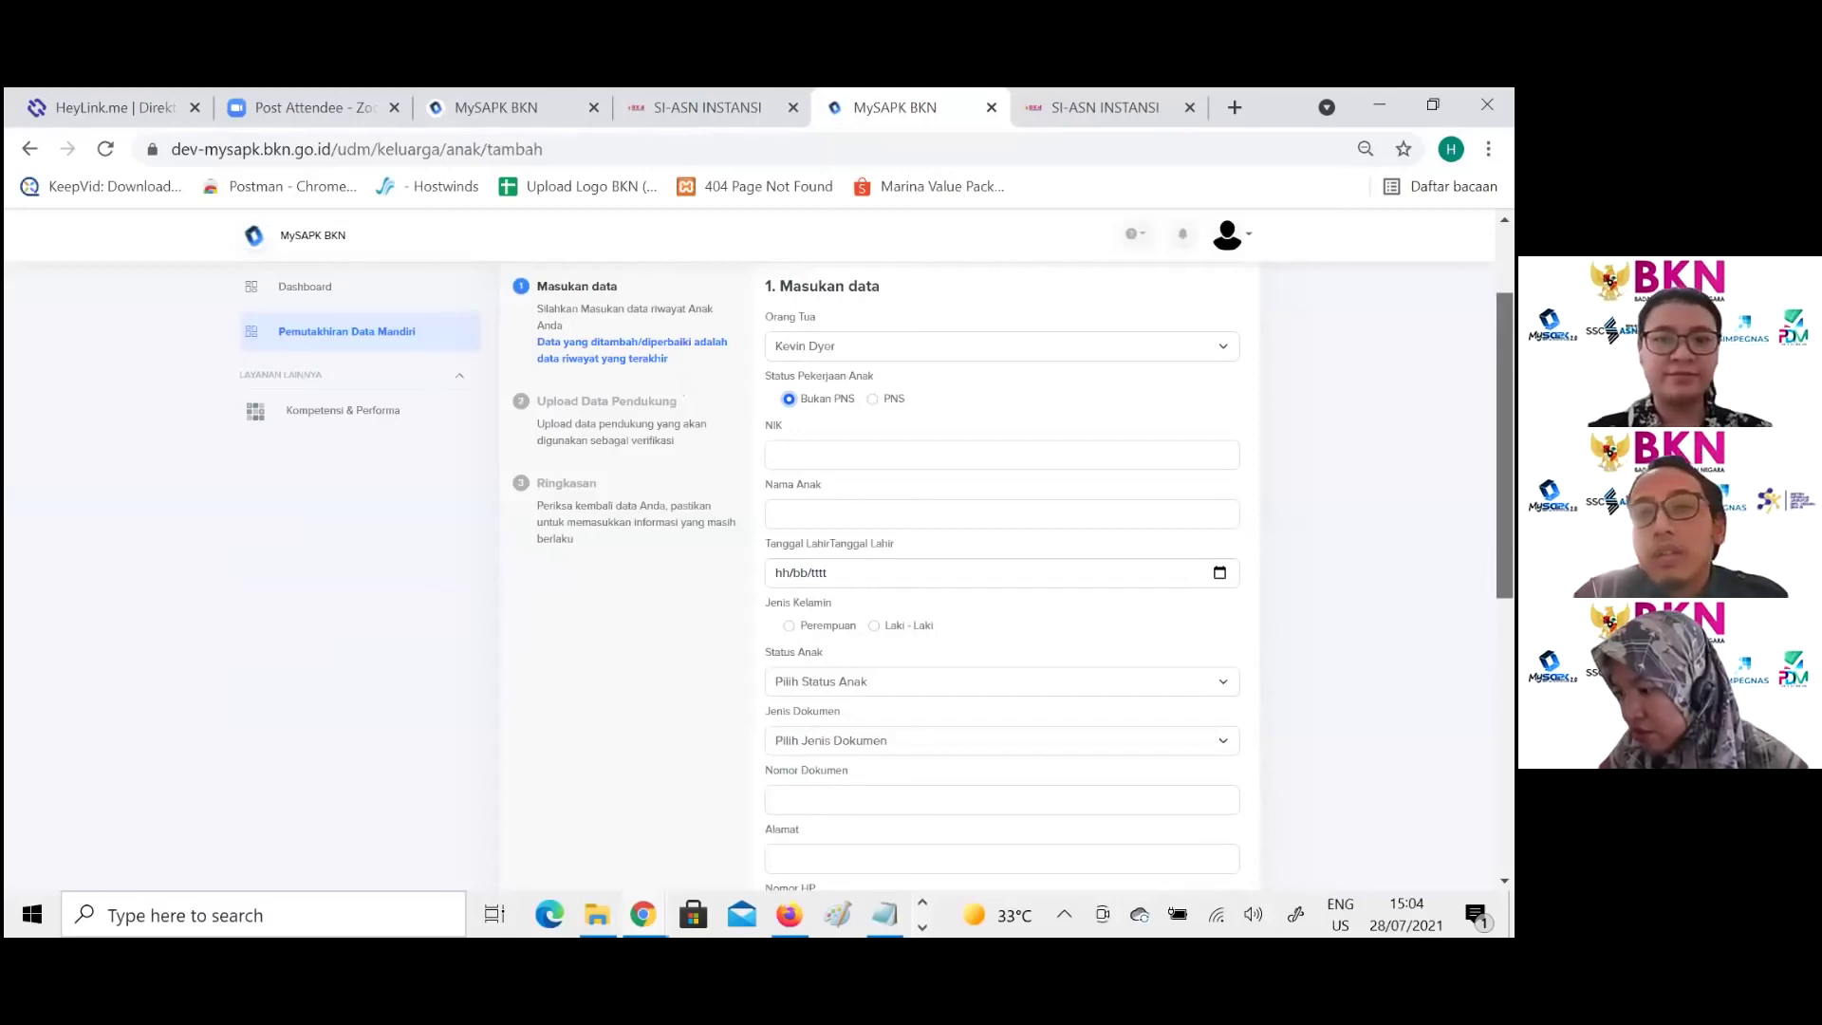
scroll(750, 569, up, 2)
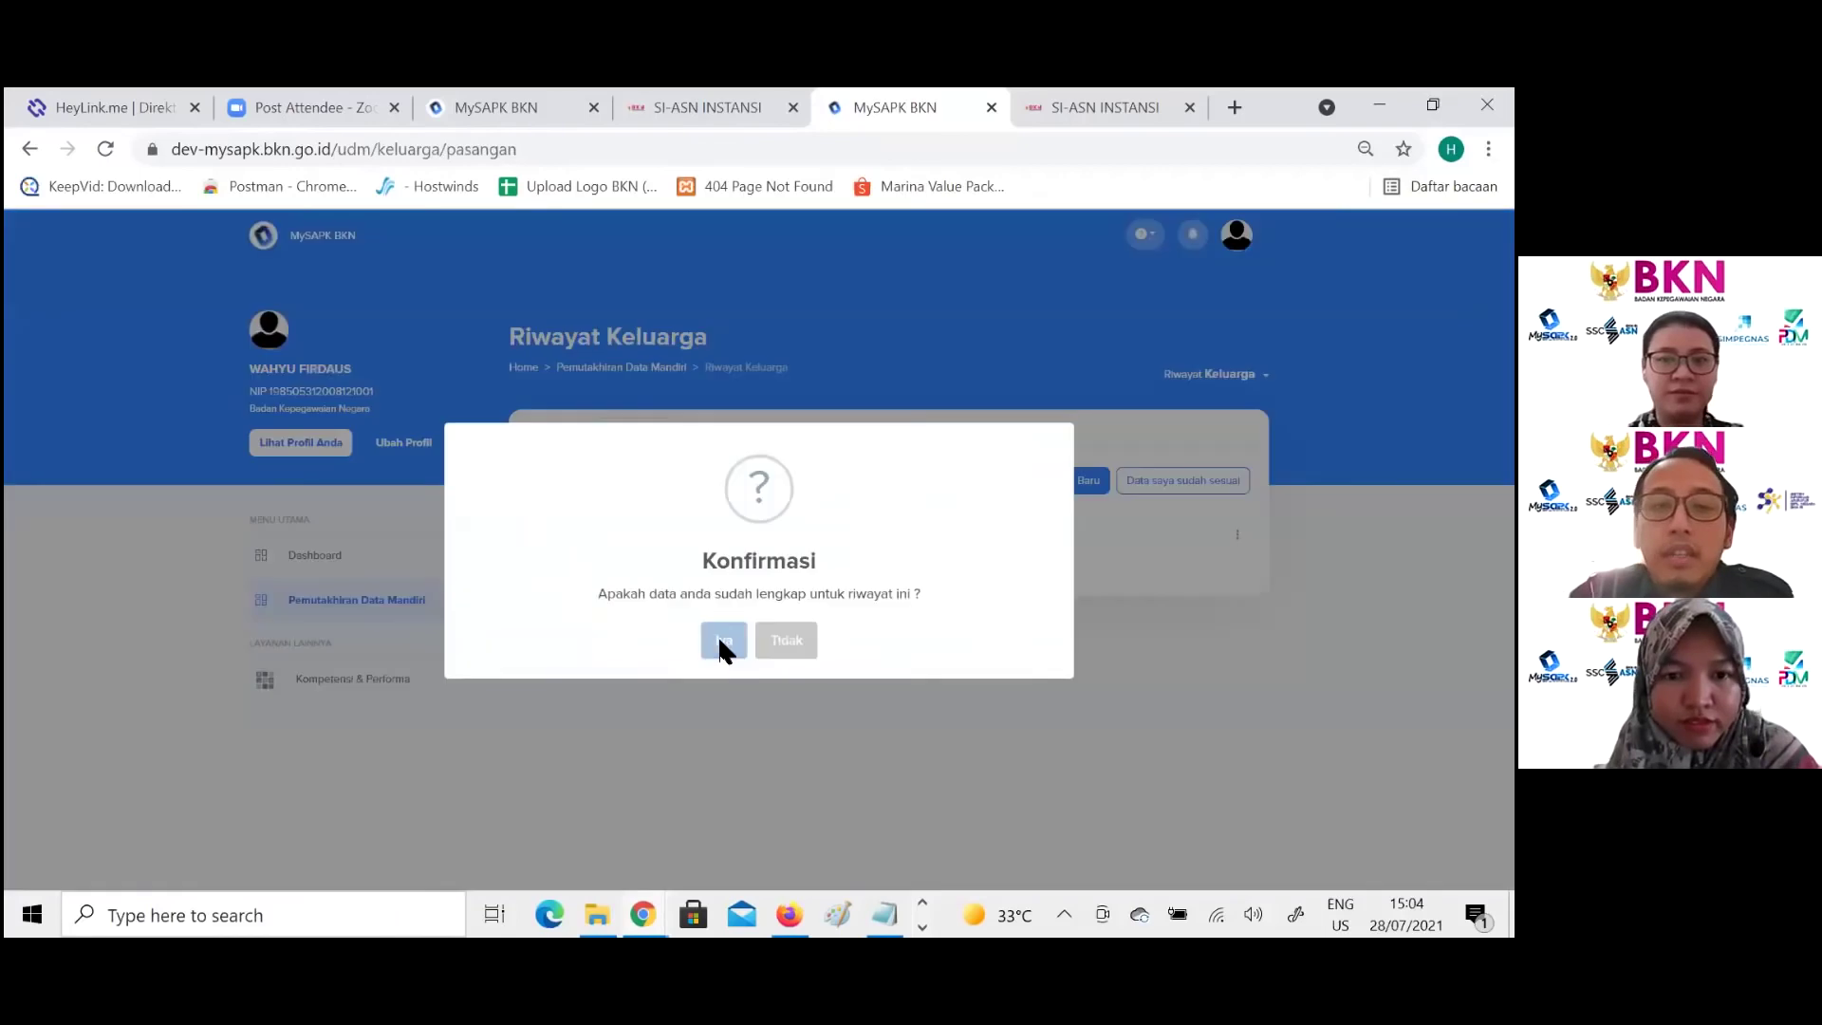
Step: Confirm the family data as complete with Iya, declaring it correct again and reconfirming
click(719, 643)
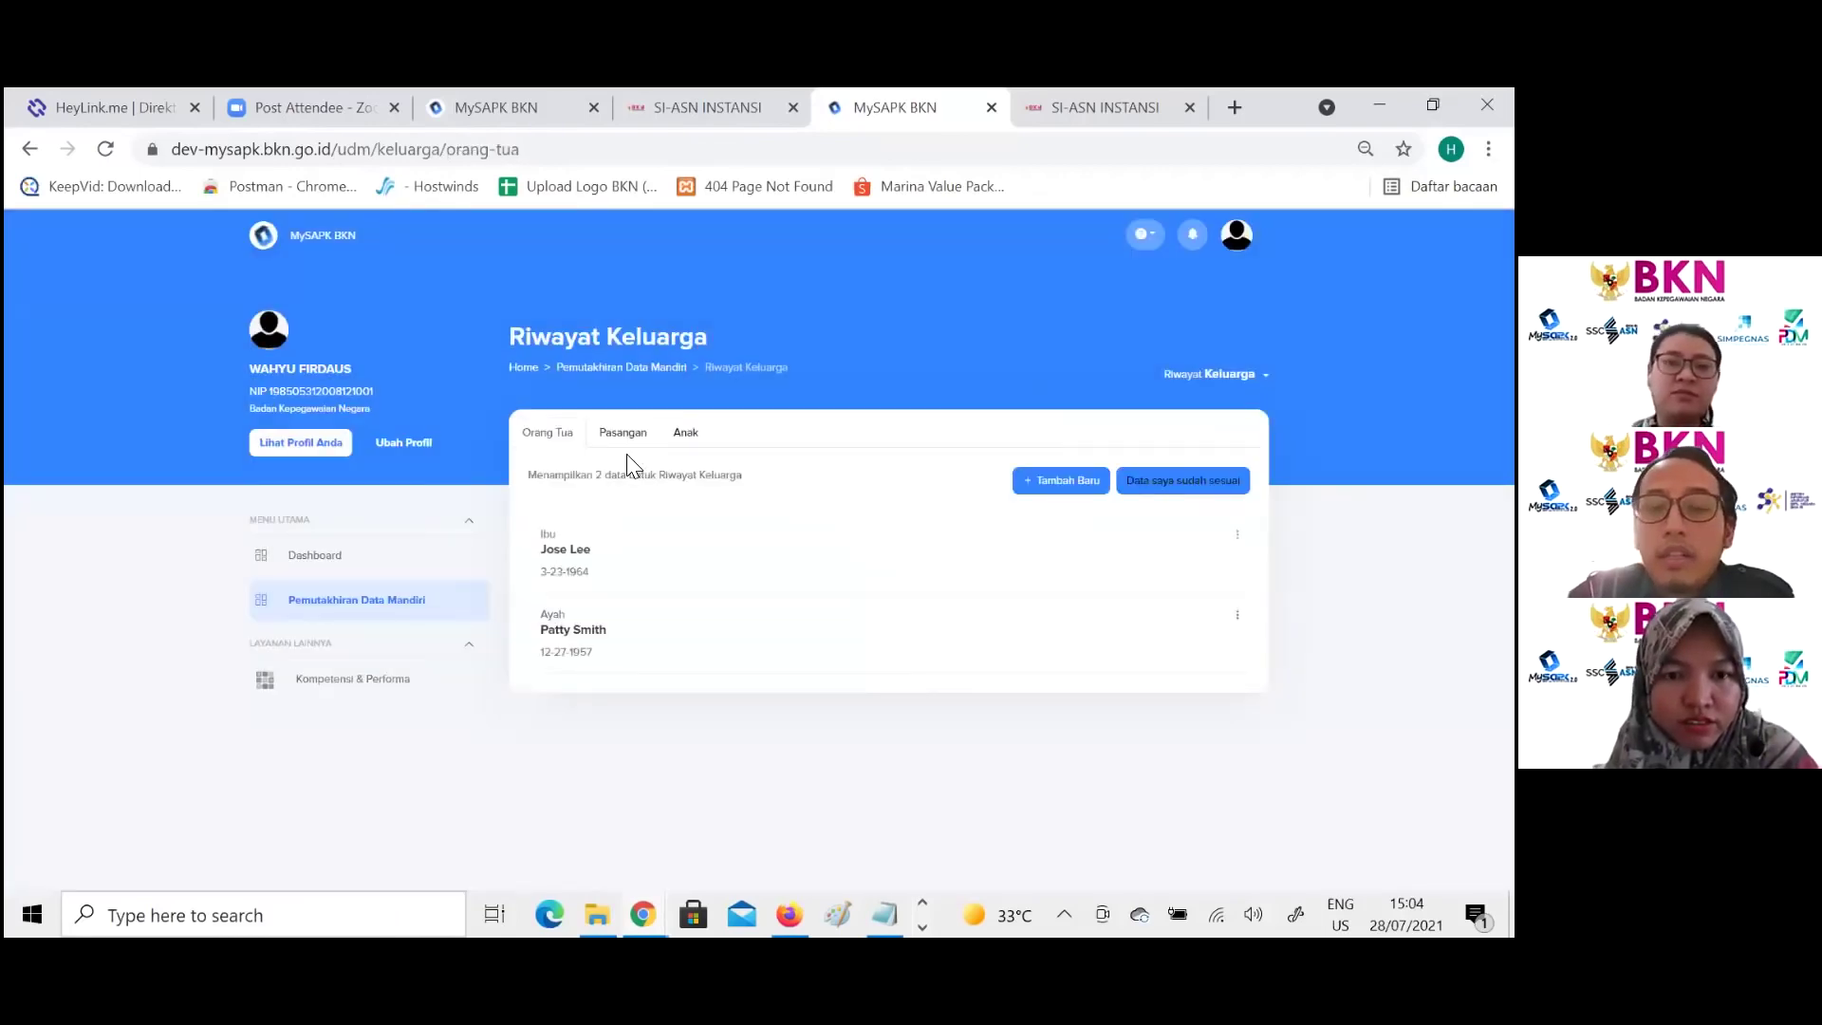
click(1183, 480)
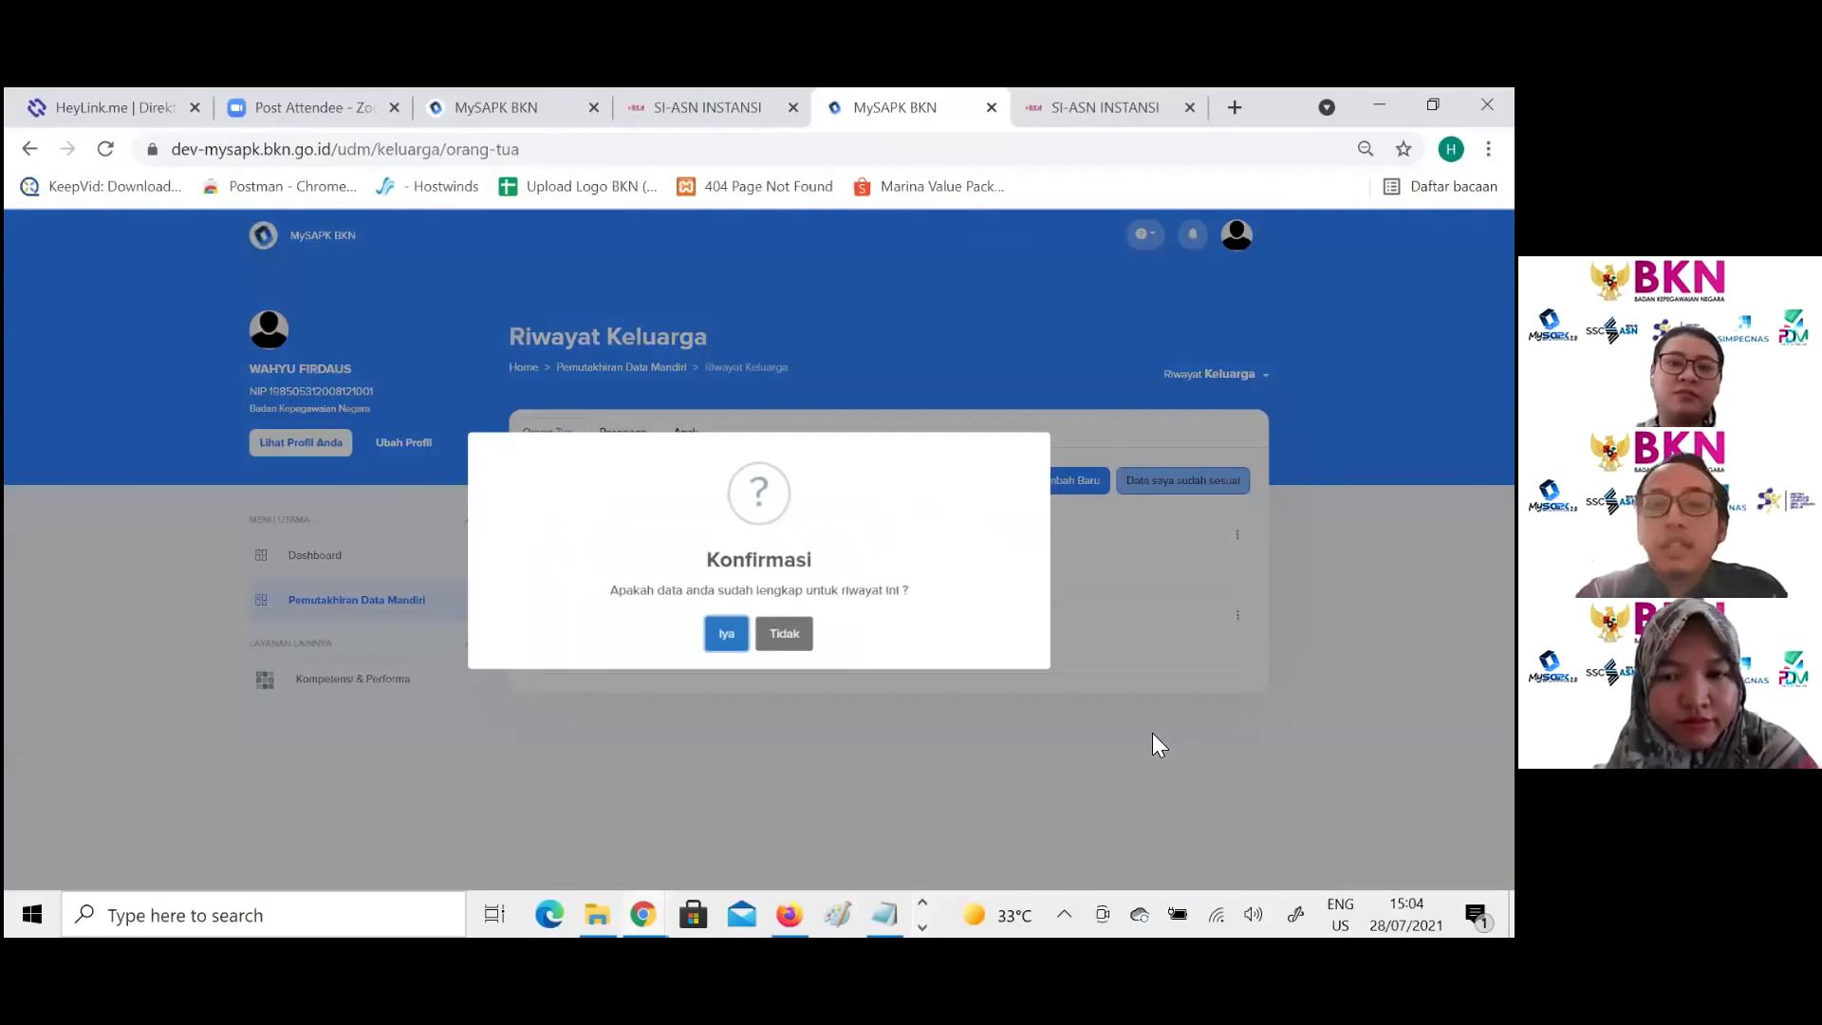
click(1152, 732)
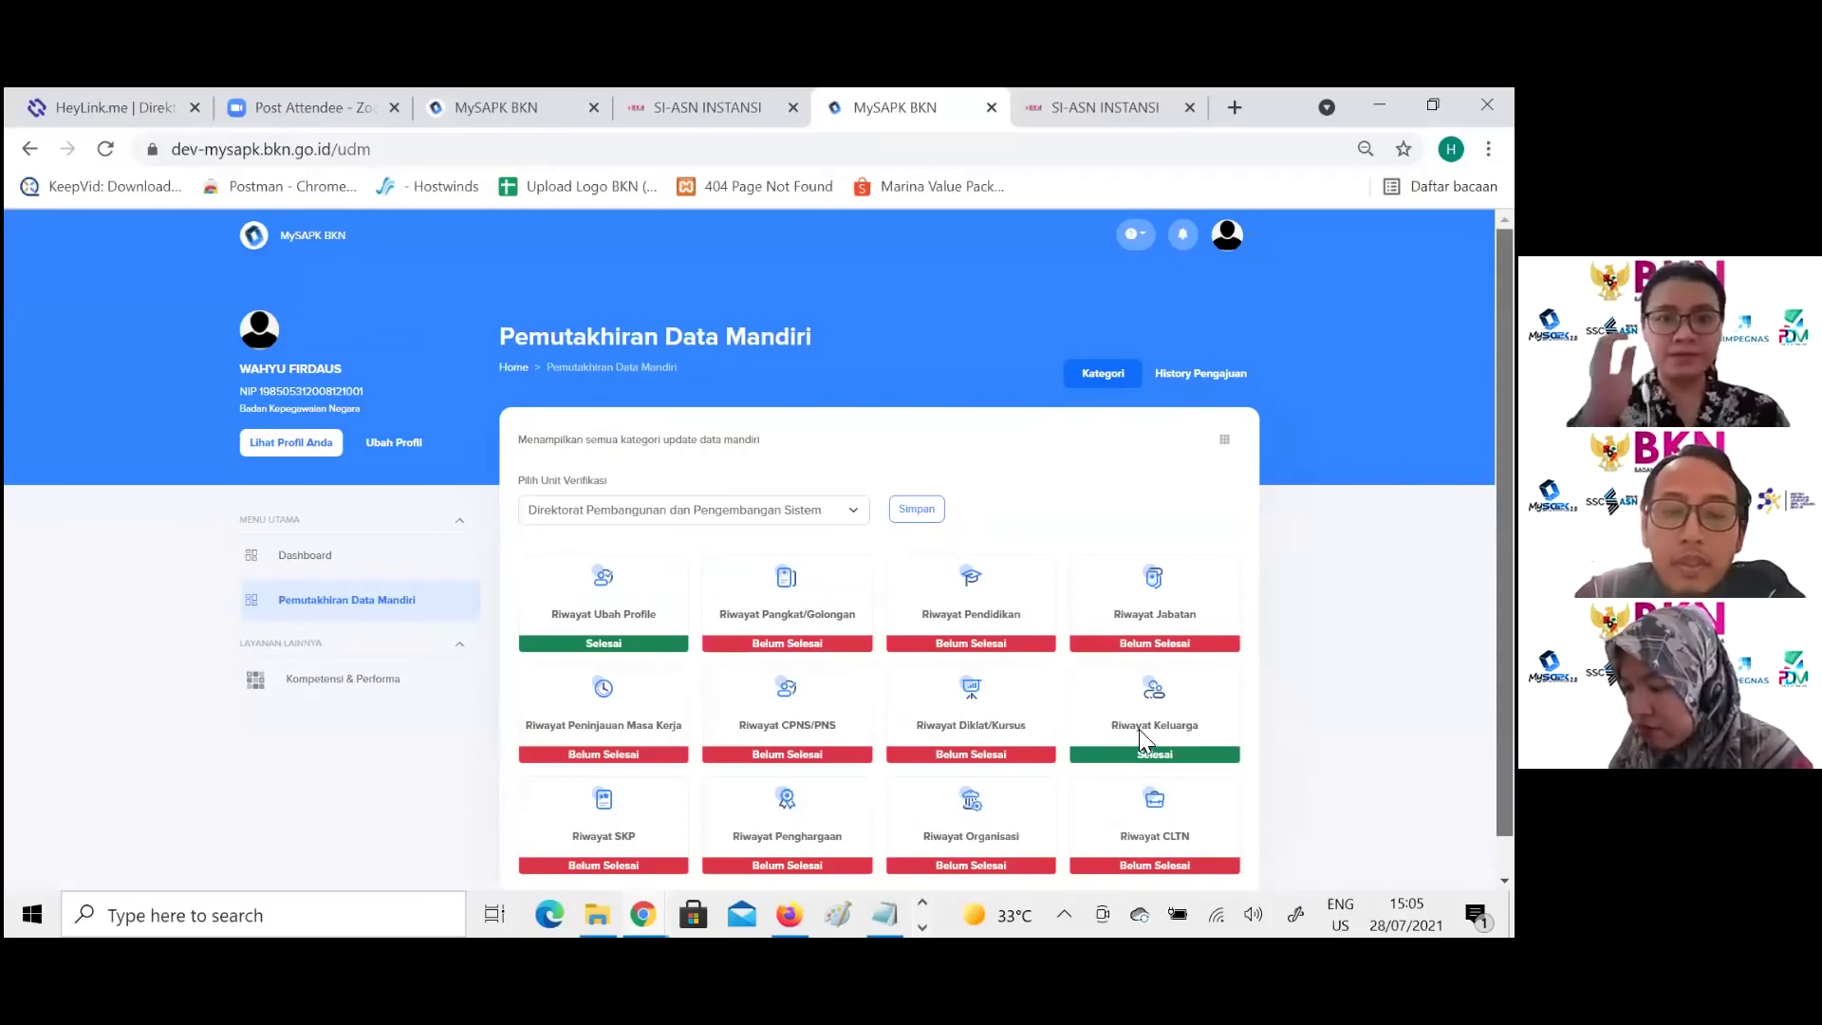
scroll(1139, 729, down, 1)
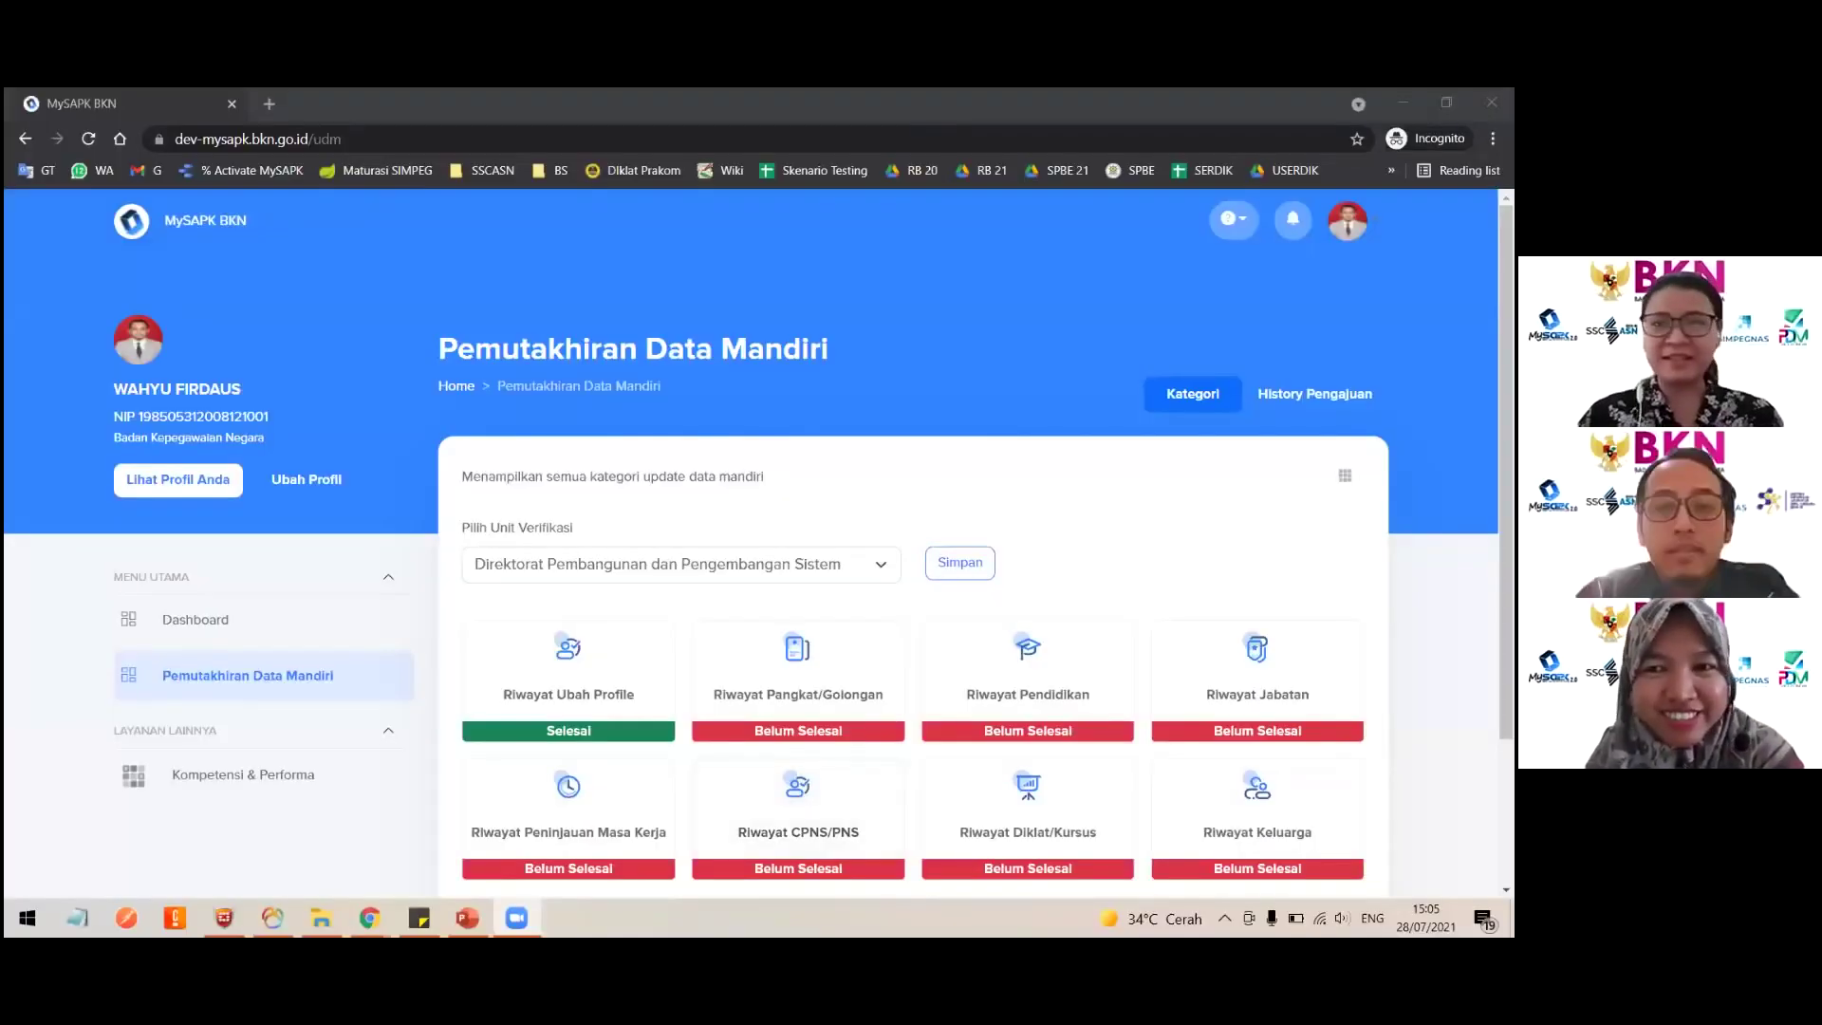
Step: Open Riwayat SKP and start a new SKP record with Tambah Baru
scroll(1091, 408, down, 2)
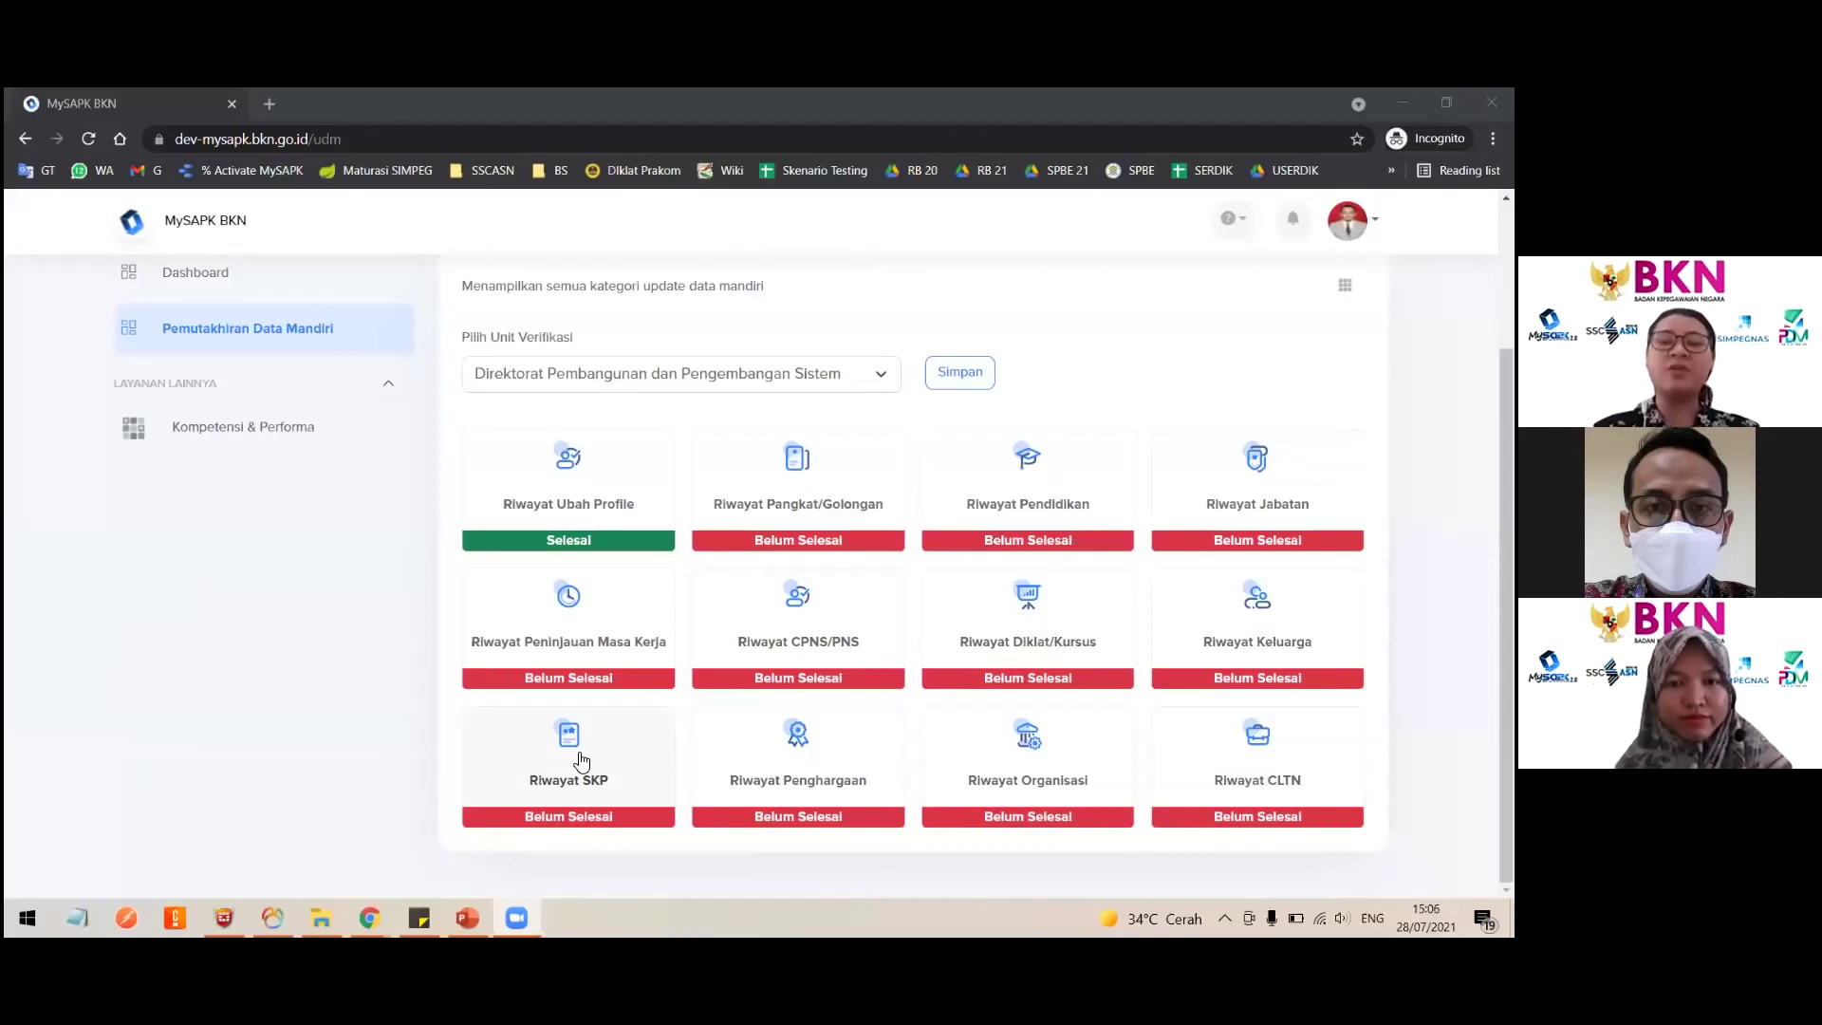
click(646, 767)
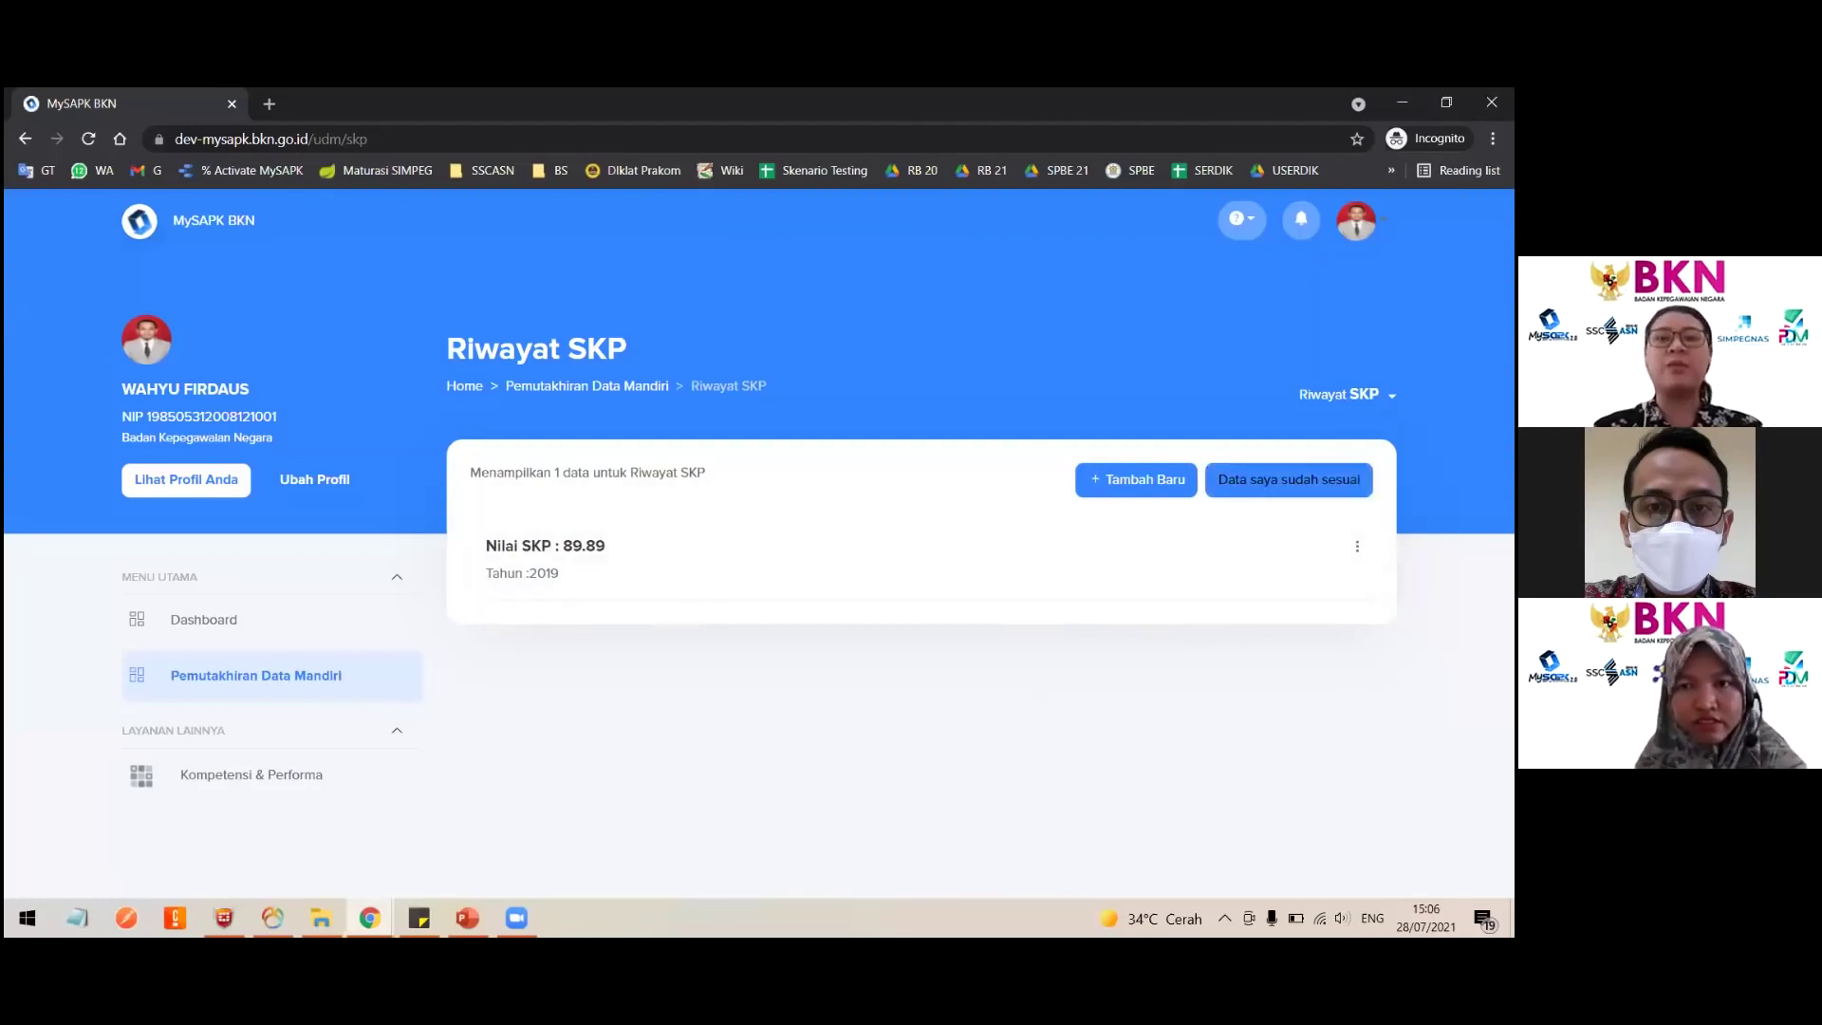
click(1137, 478)
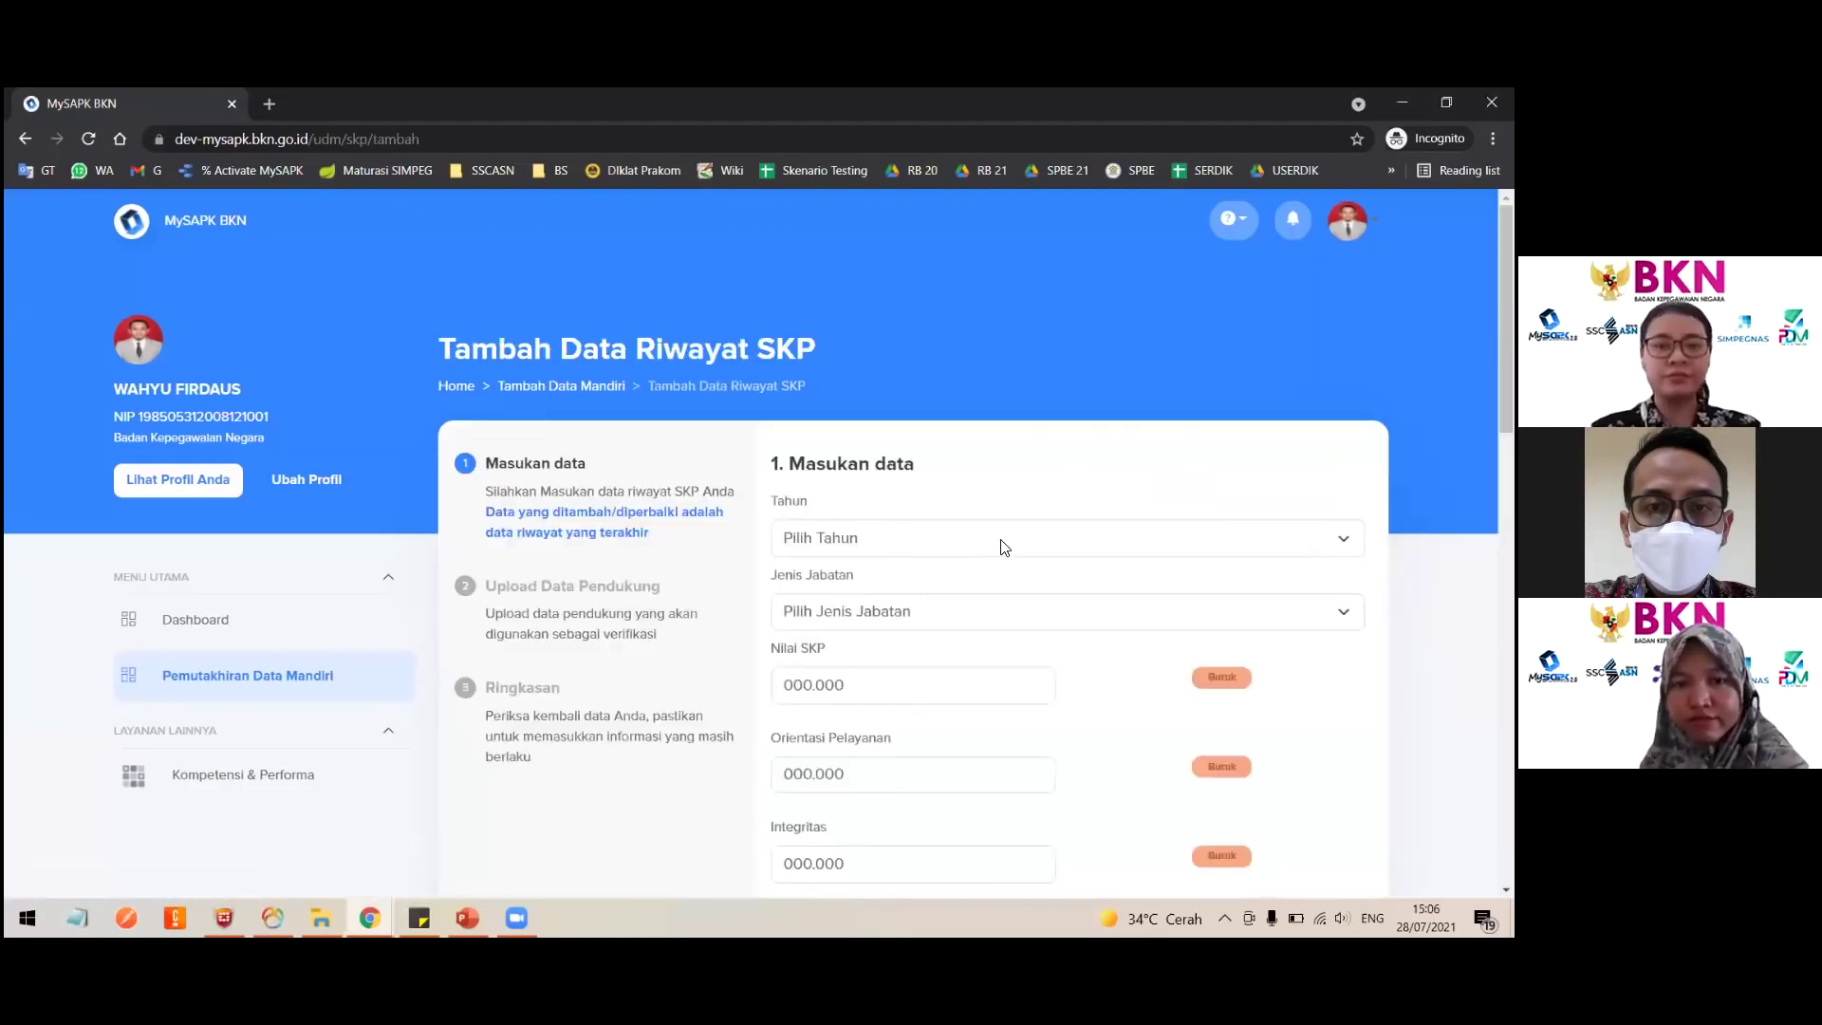
Step: Set the SKP year to 2020 and Jenis Jabatan to Jabatan Fungsional Tertentu
scroll(959, 560, down, 2)
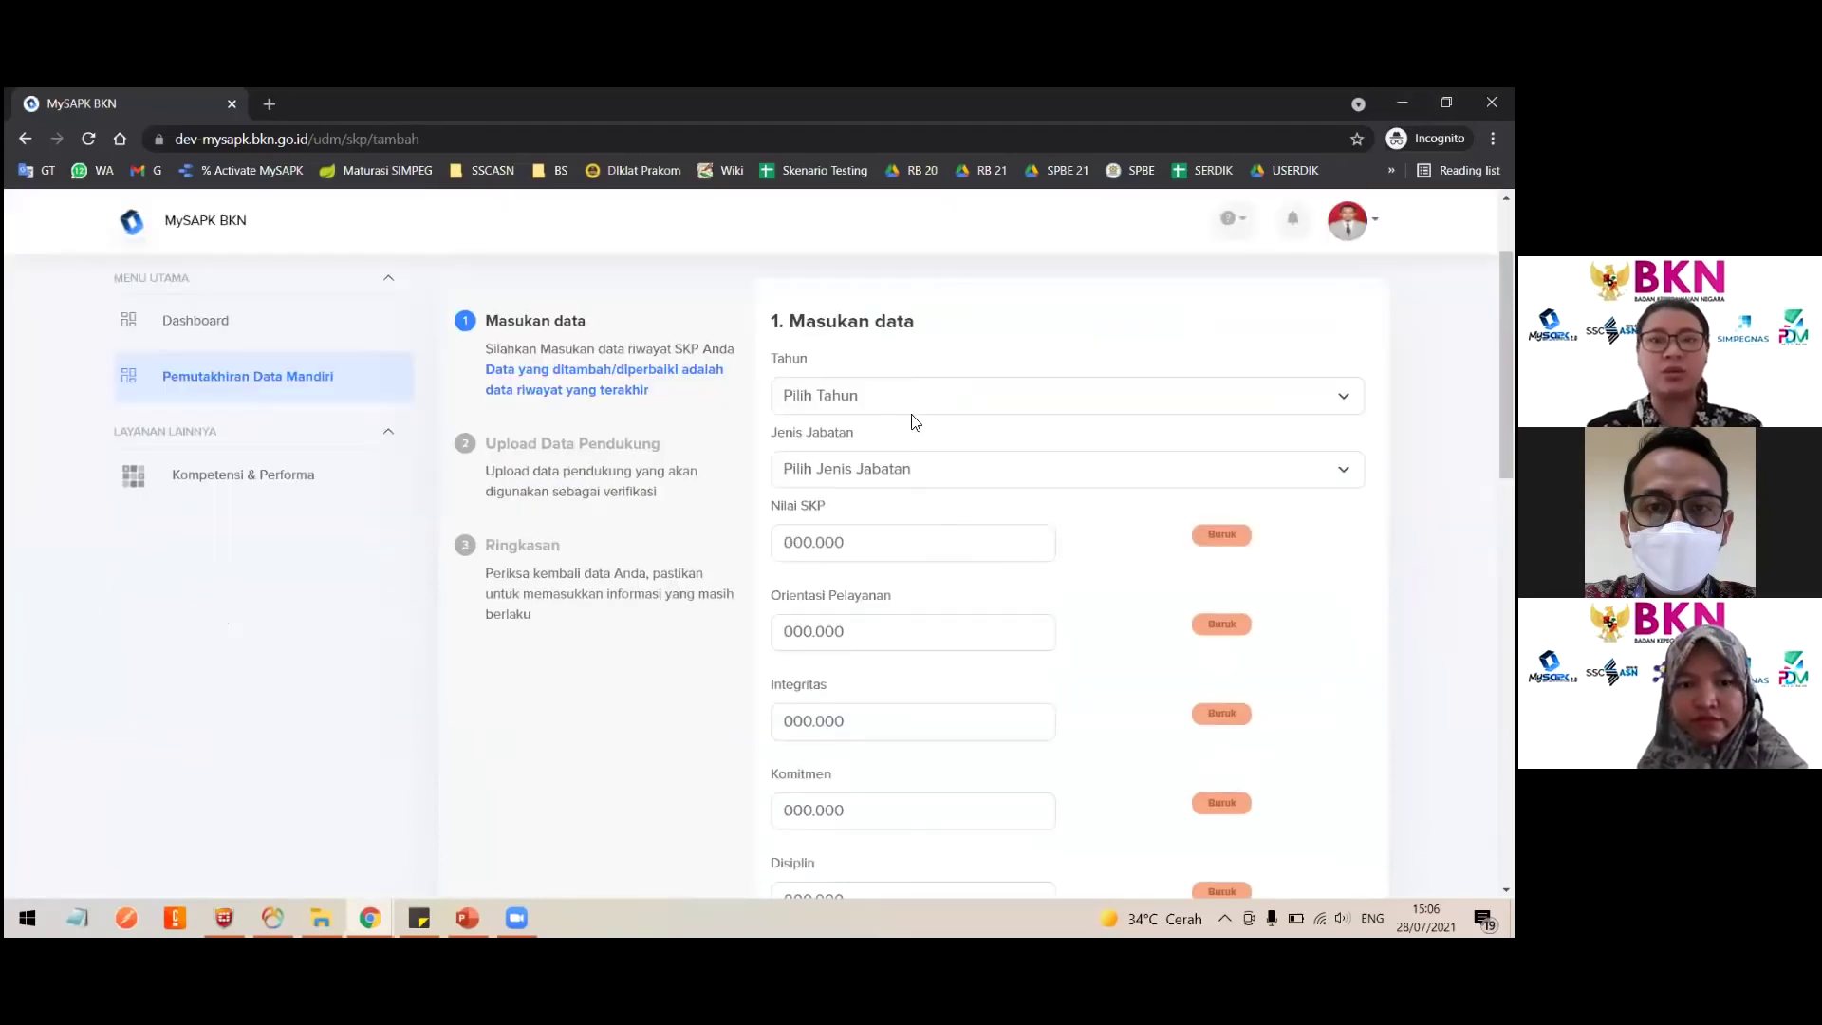
click(884, 399)
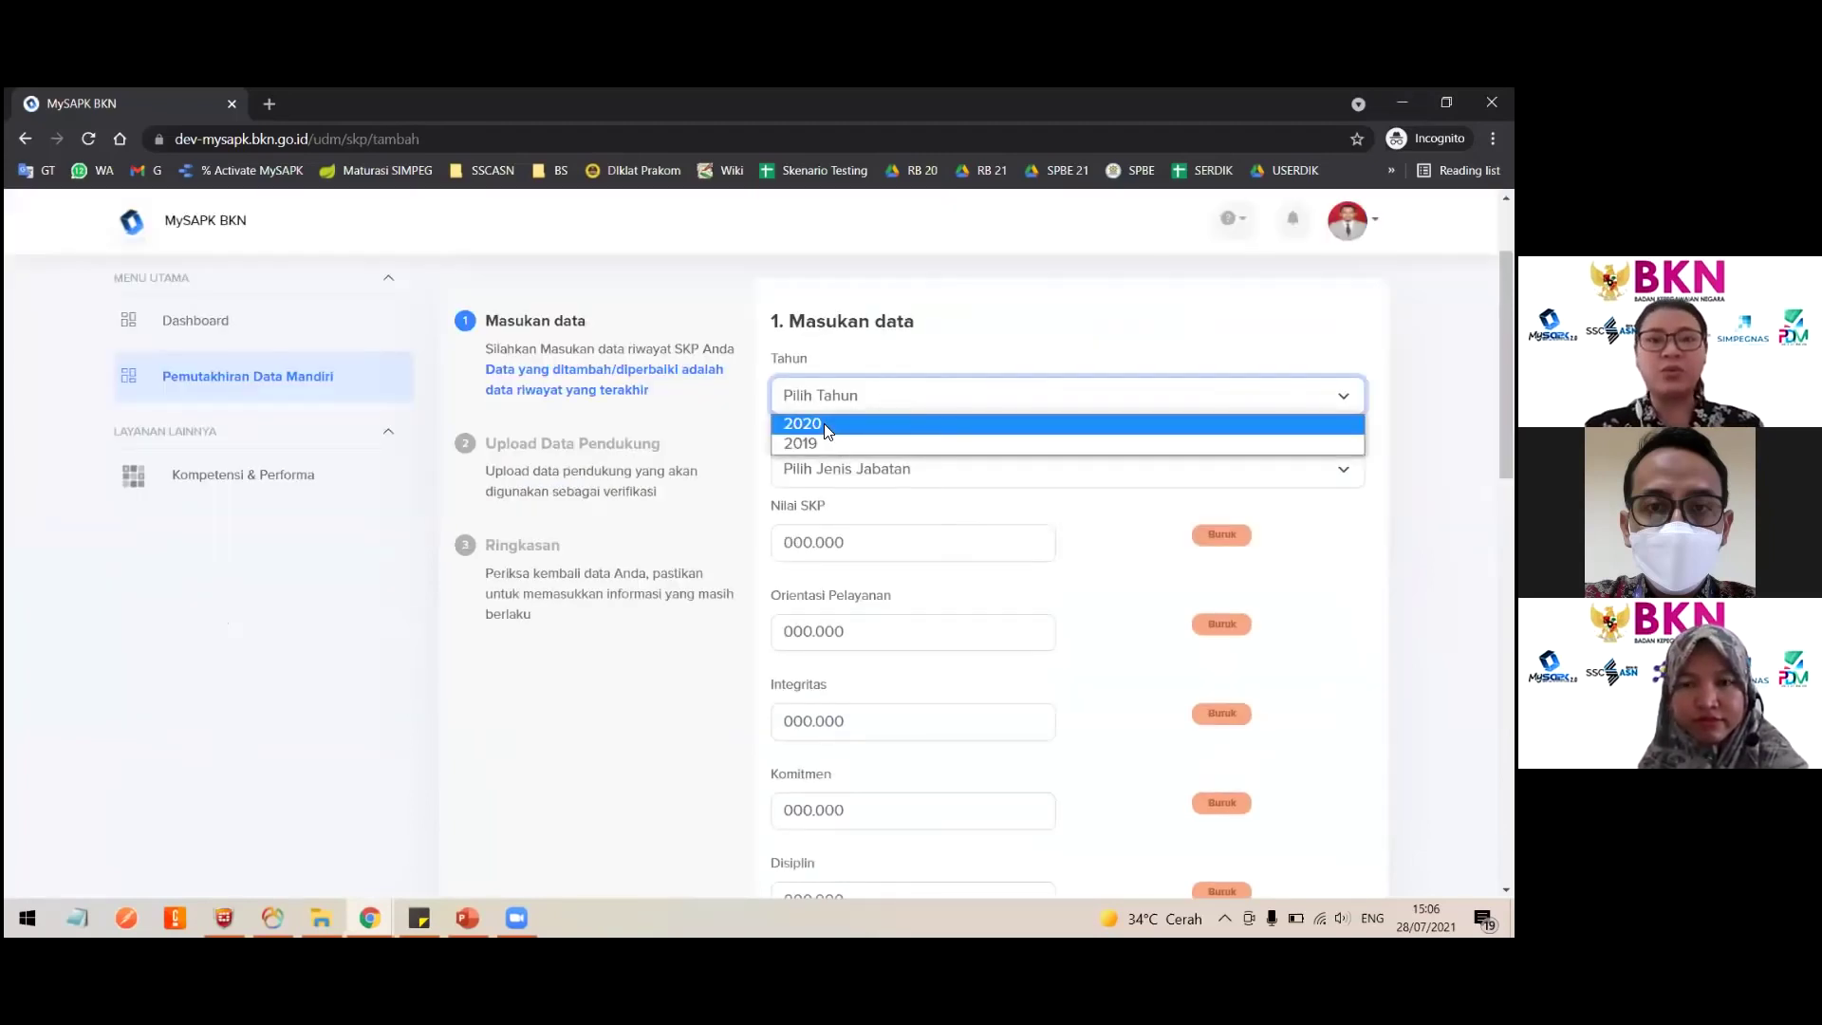
click(823, 424)
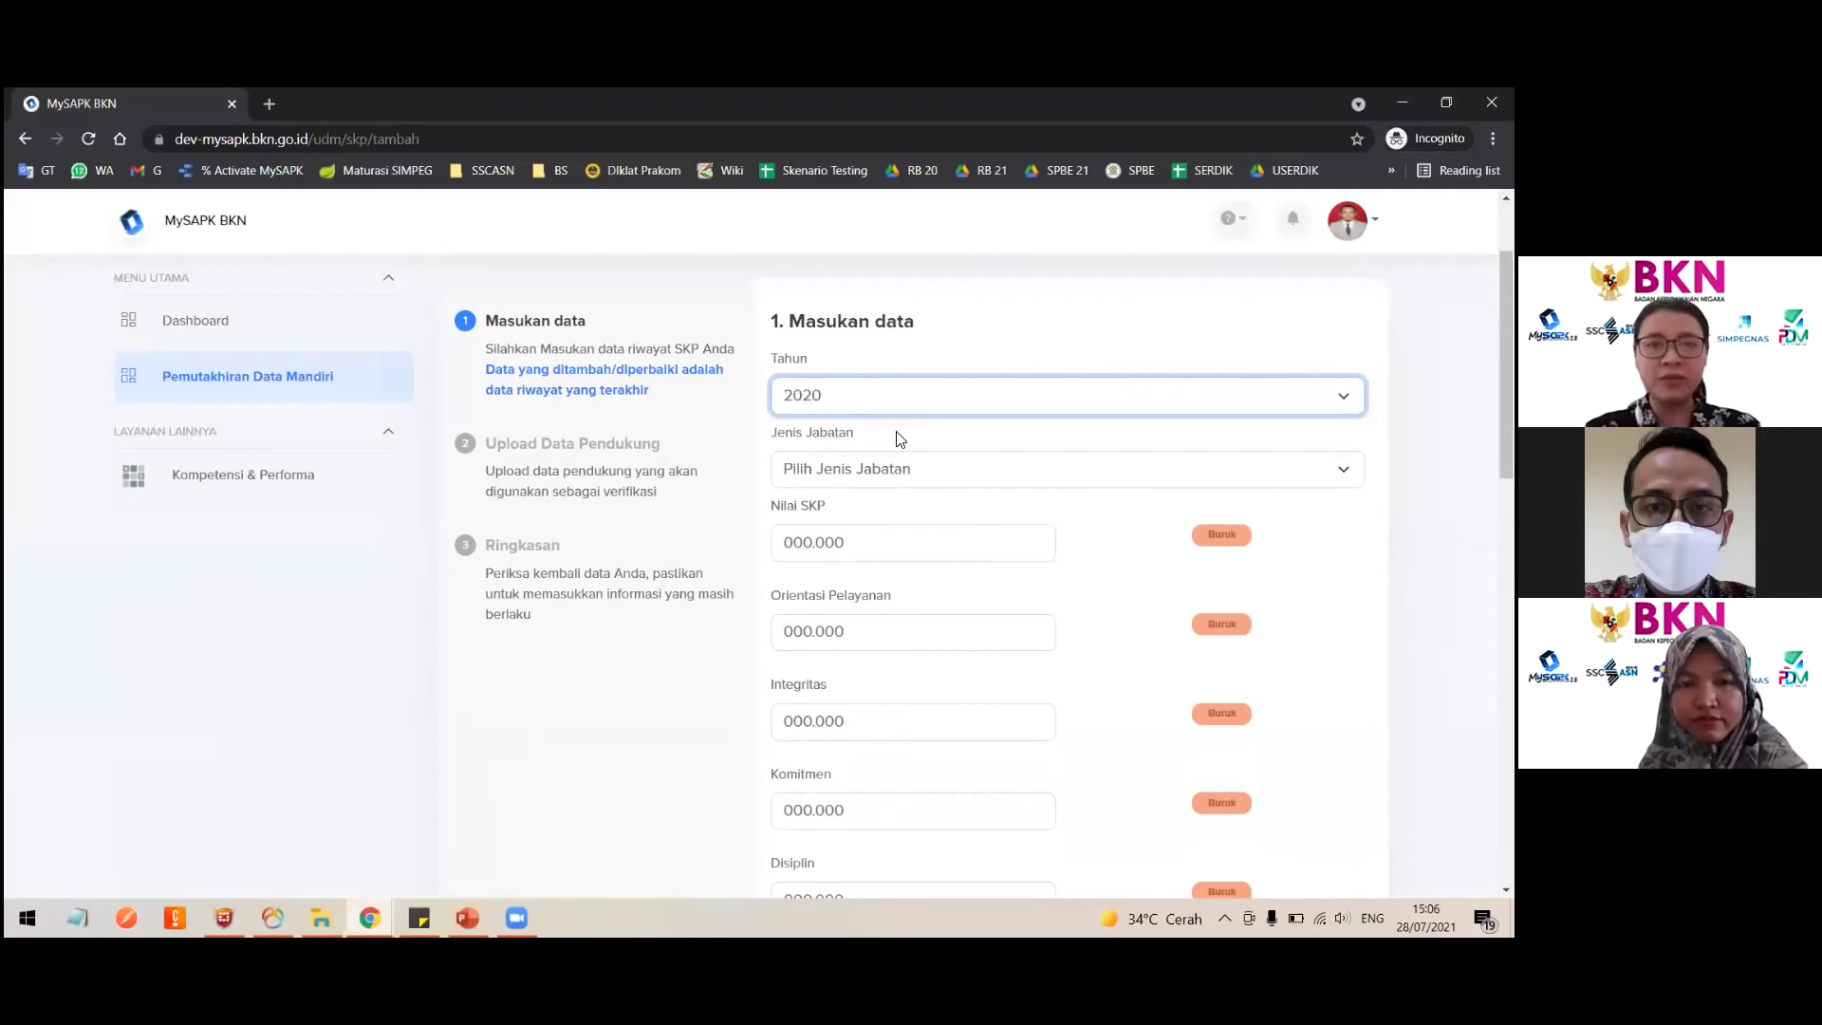
click(884, 467)
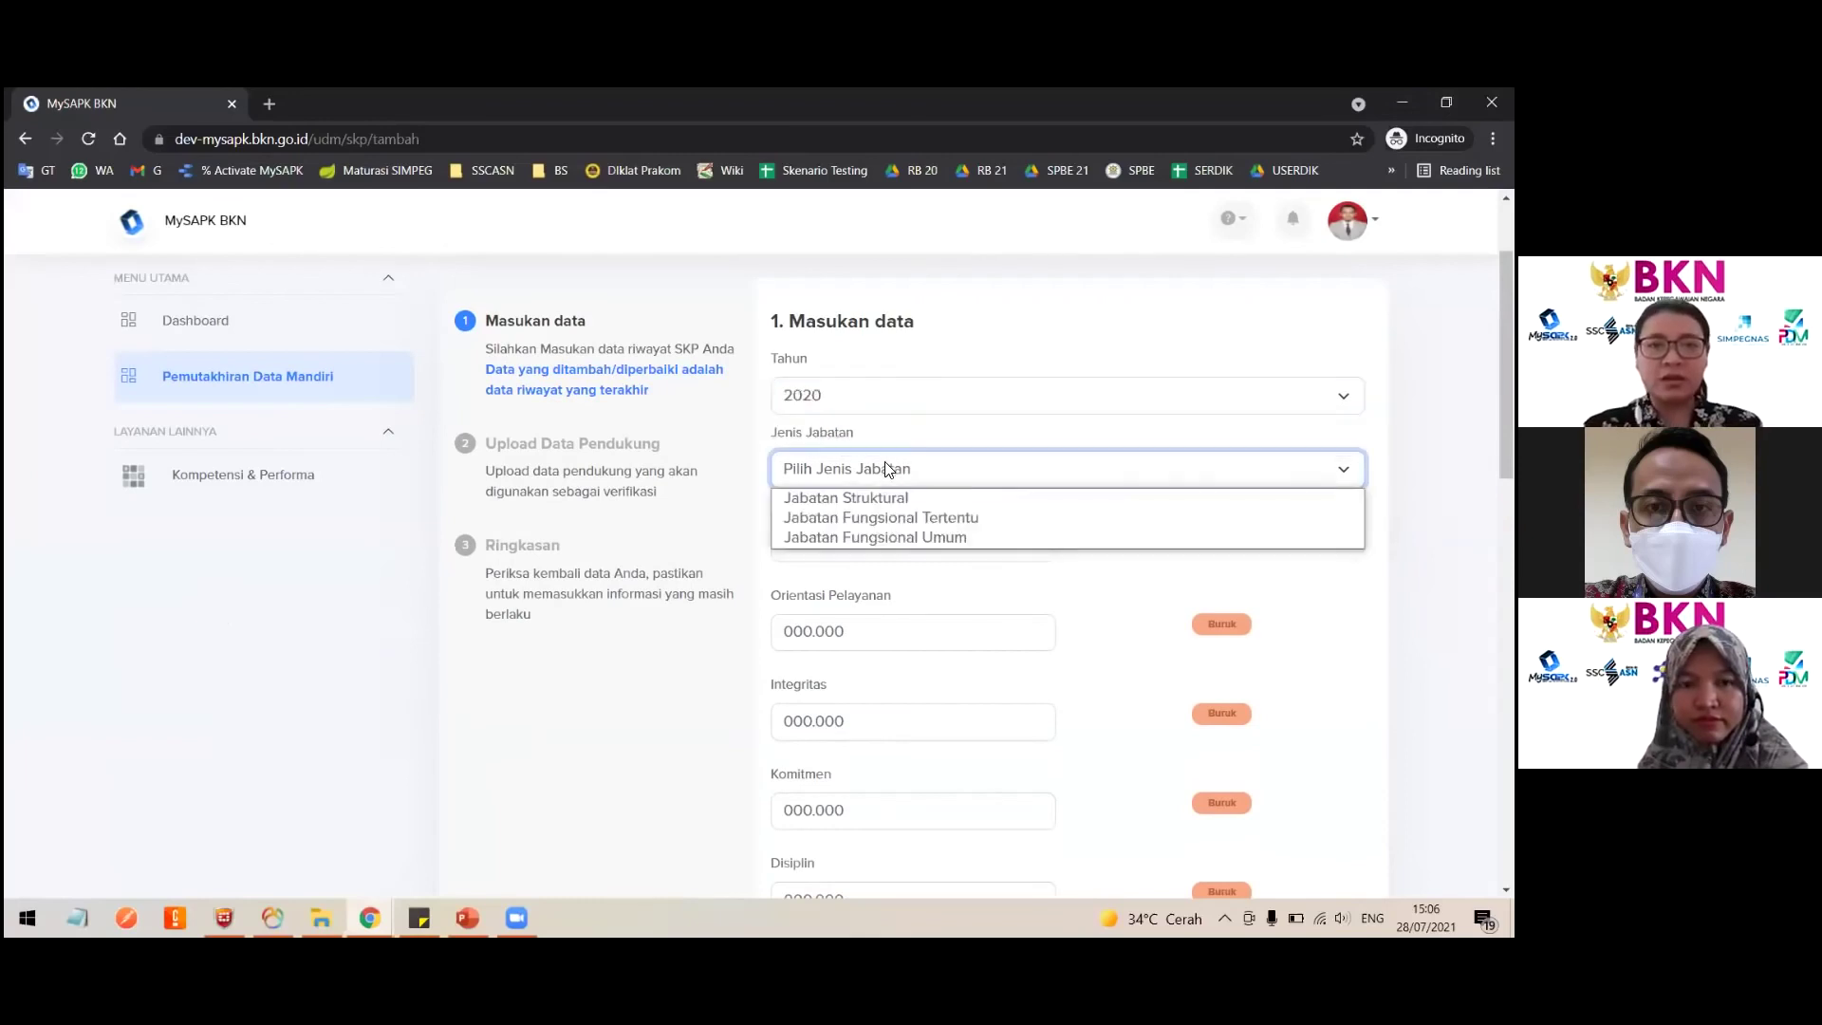
click(938, 517)
Step: Enter 90 for Nilai SKP, Orientasi Pelayanan and Integritas
click(854, 533)
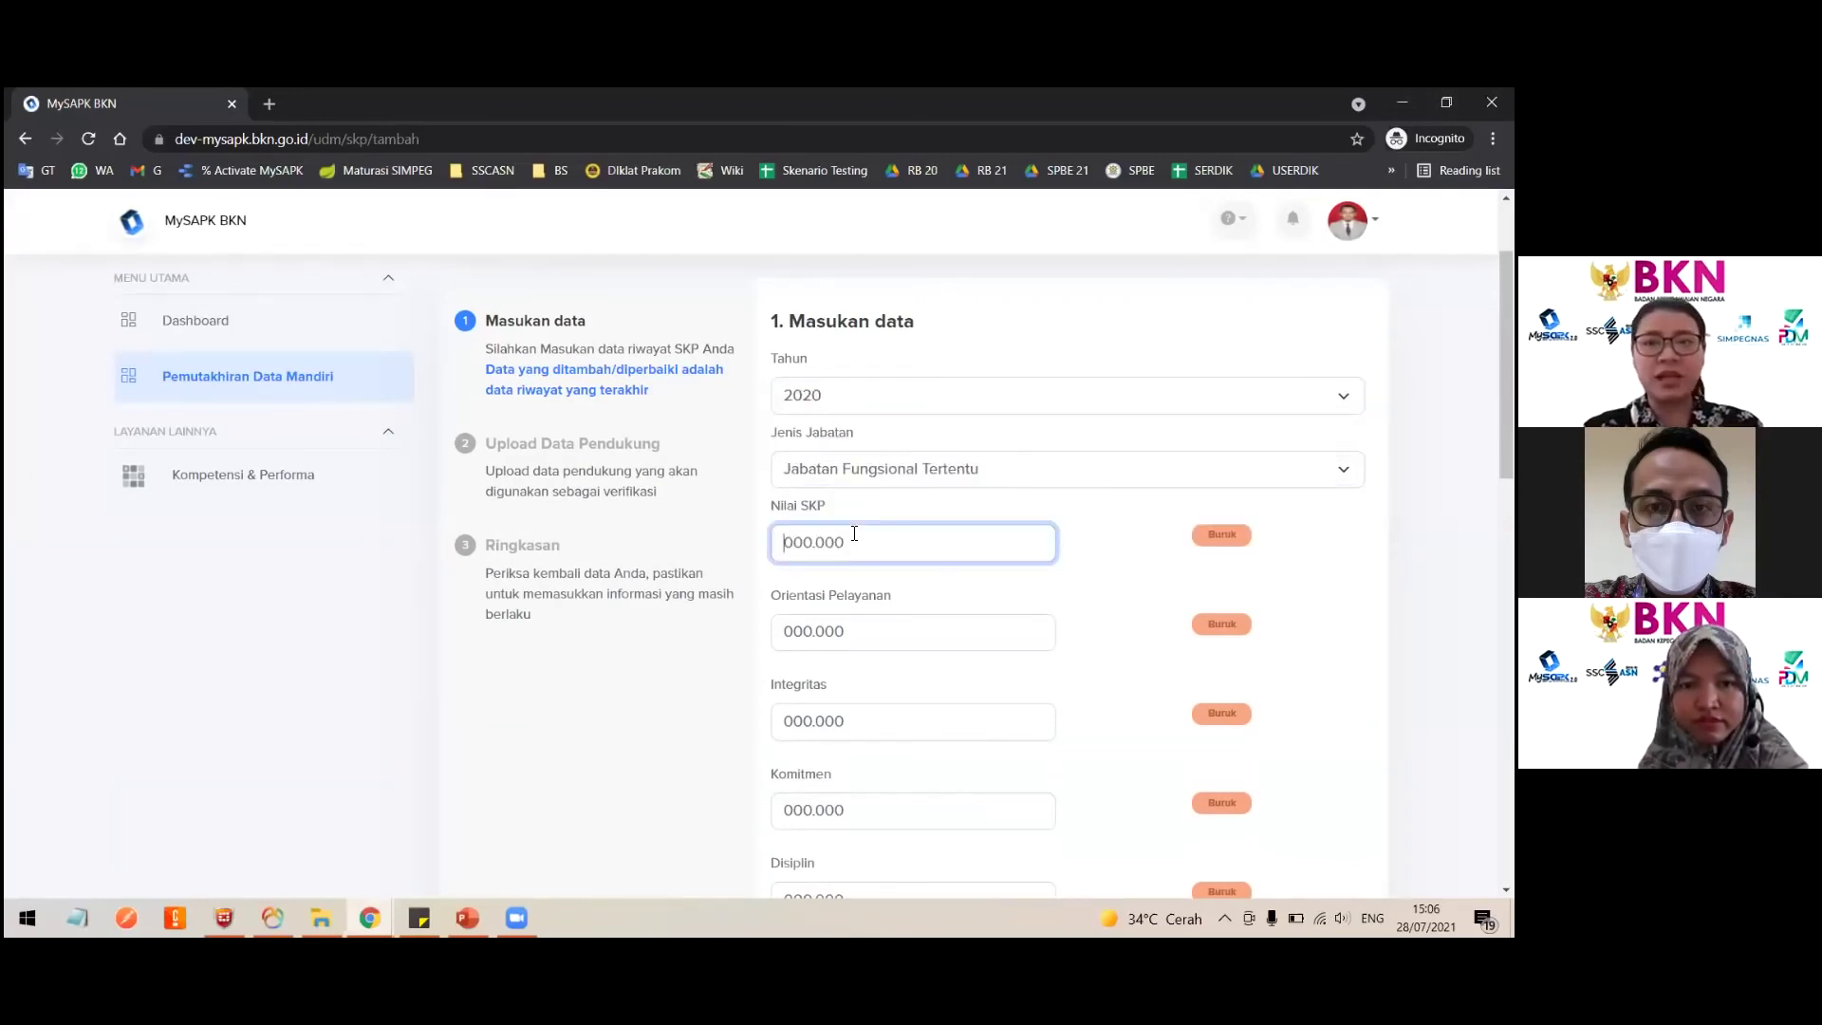
text(90)
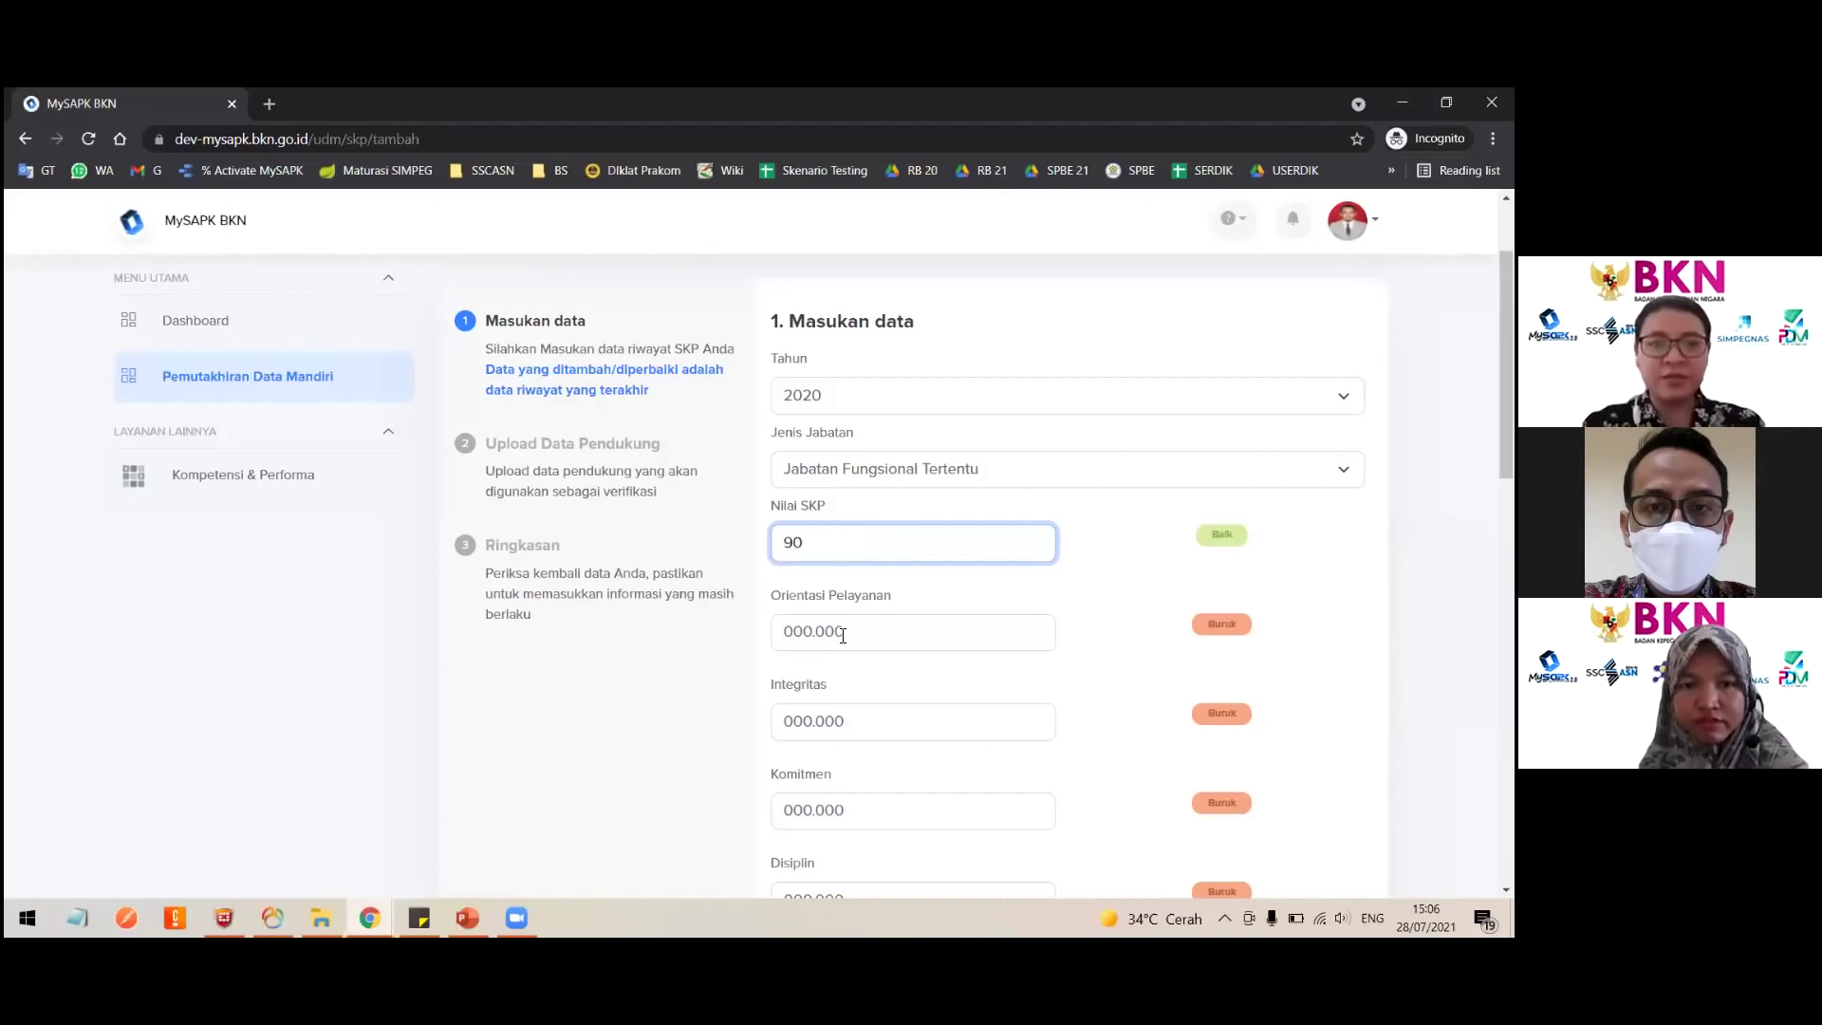
click(843, 634)
text(90)
key(Tab)
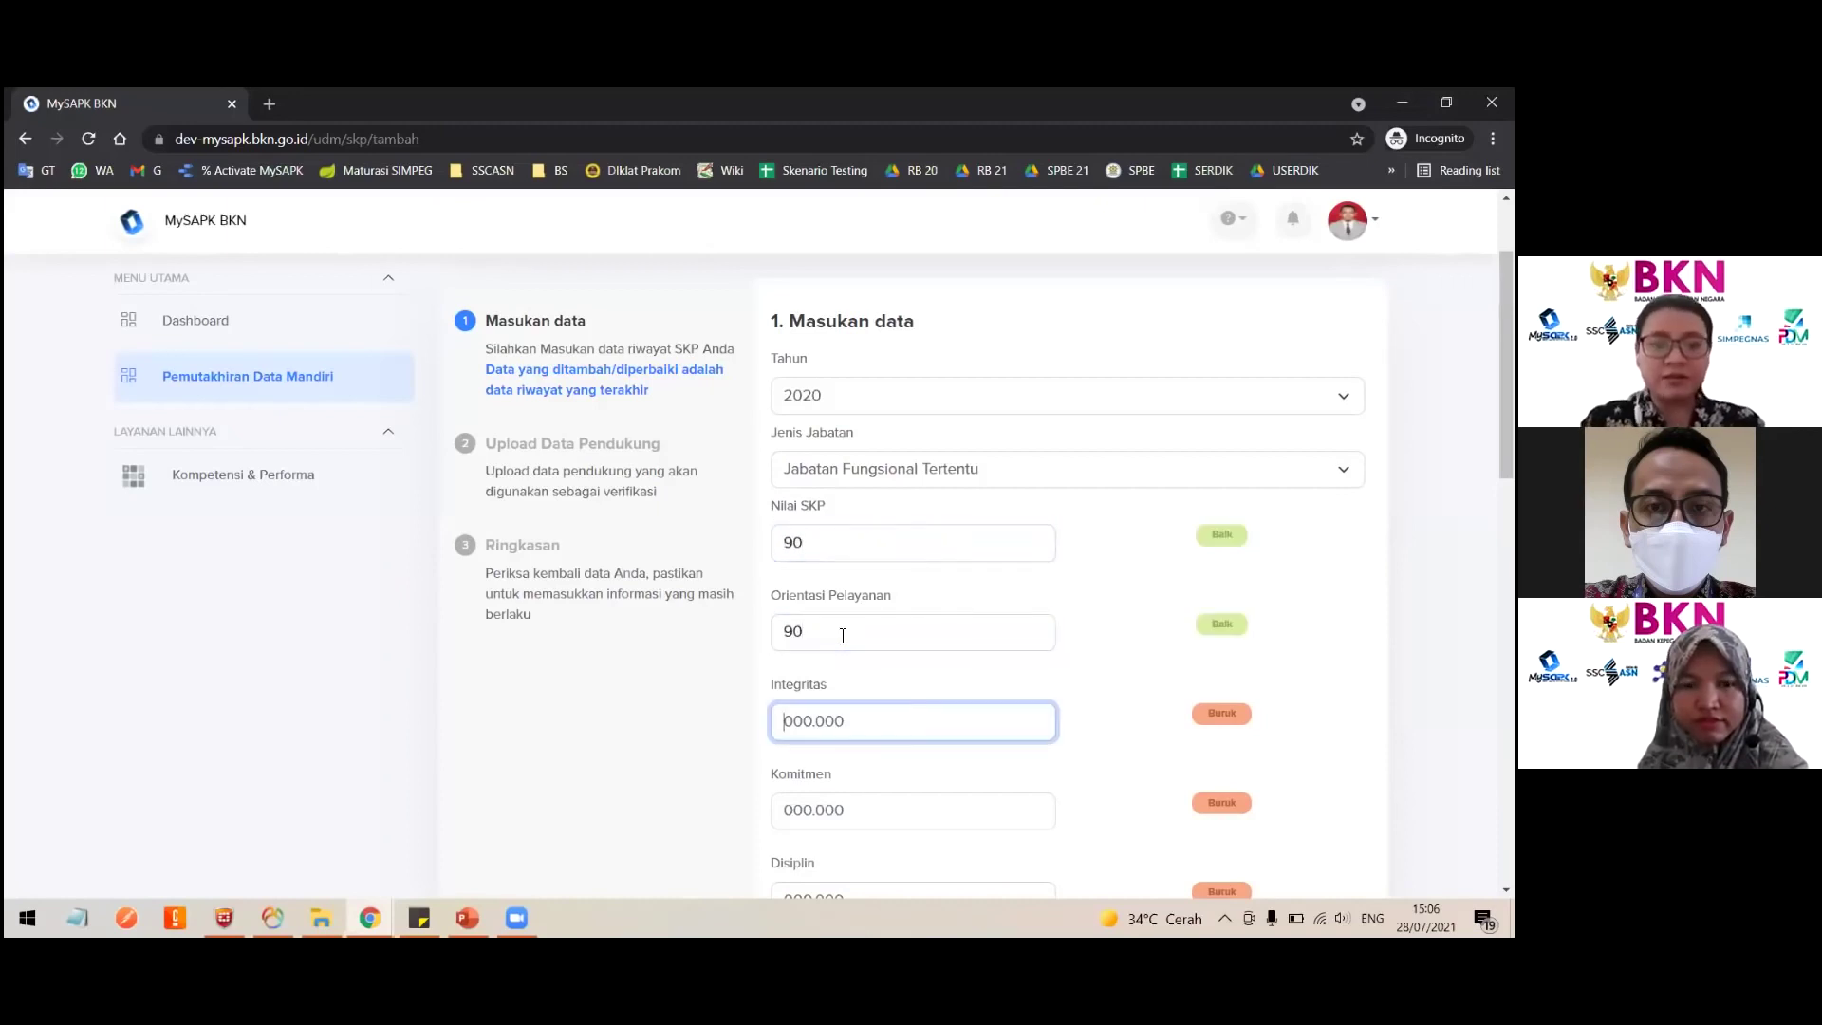
text(90)
Step: Enter 90 for Komitmen, Disiplin and Kerja sama
key(Tab)
text(90)
scroll(842, 588, down, 5)
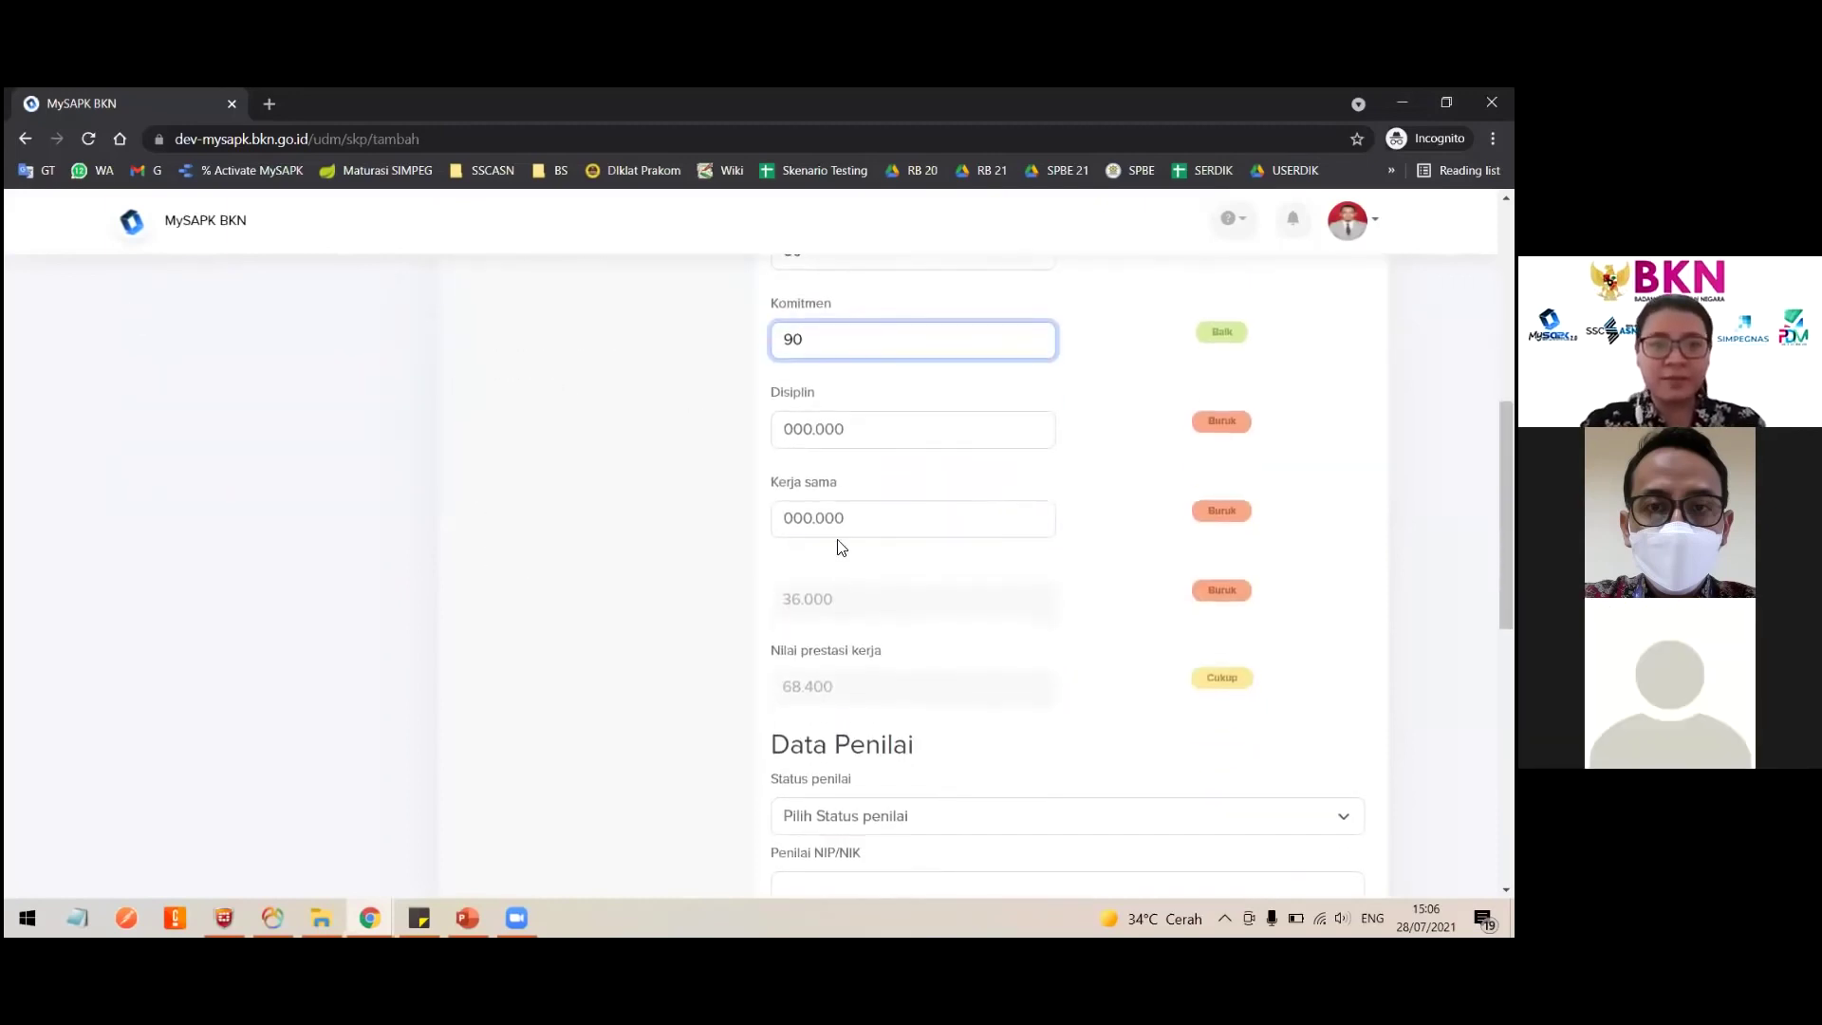
key(Tab)
text(90)
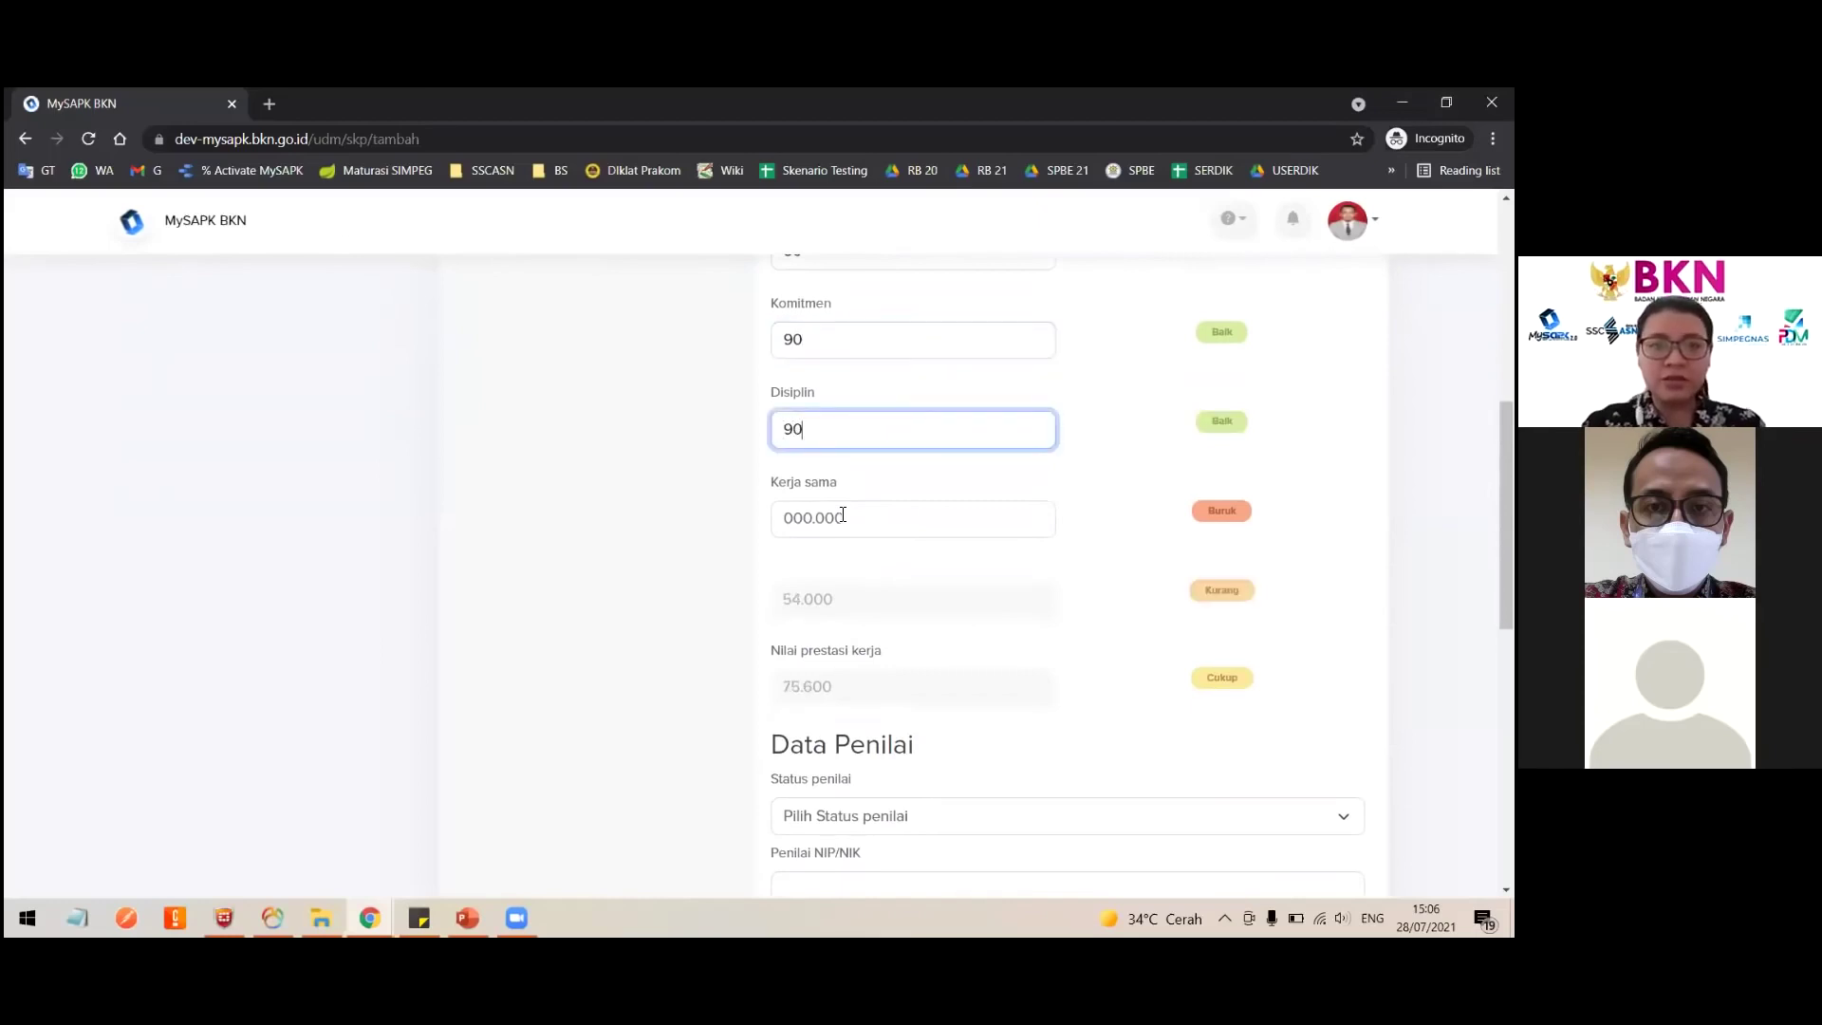
key(Tab)
text(9)
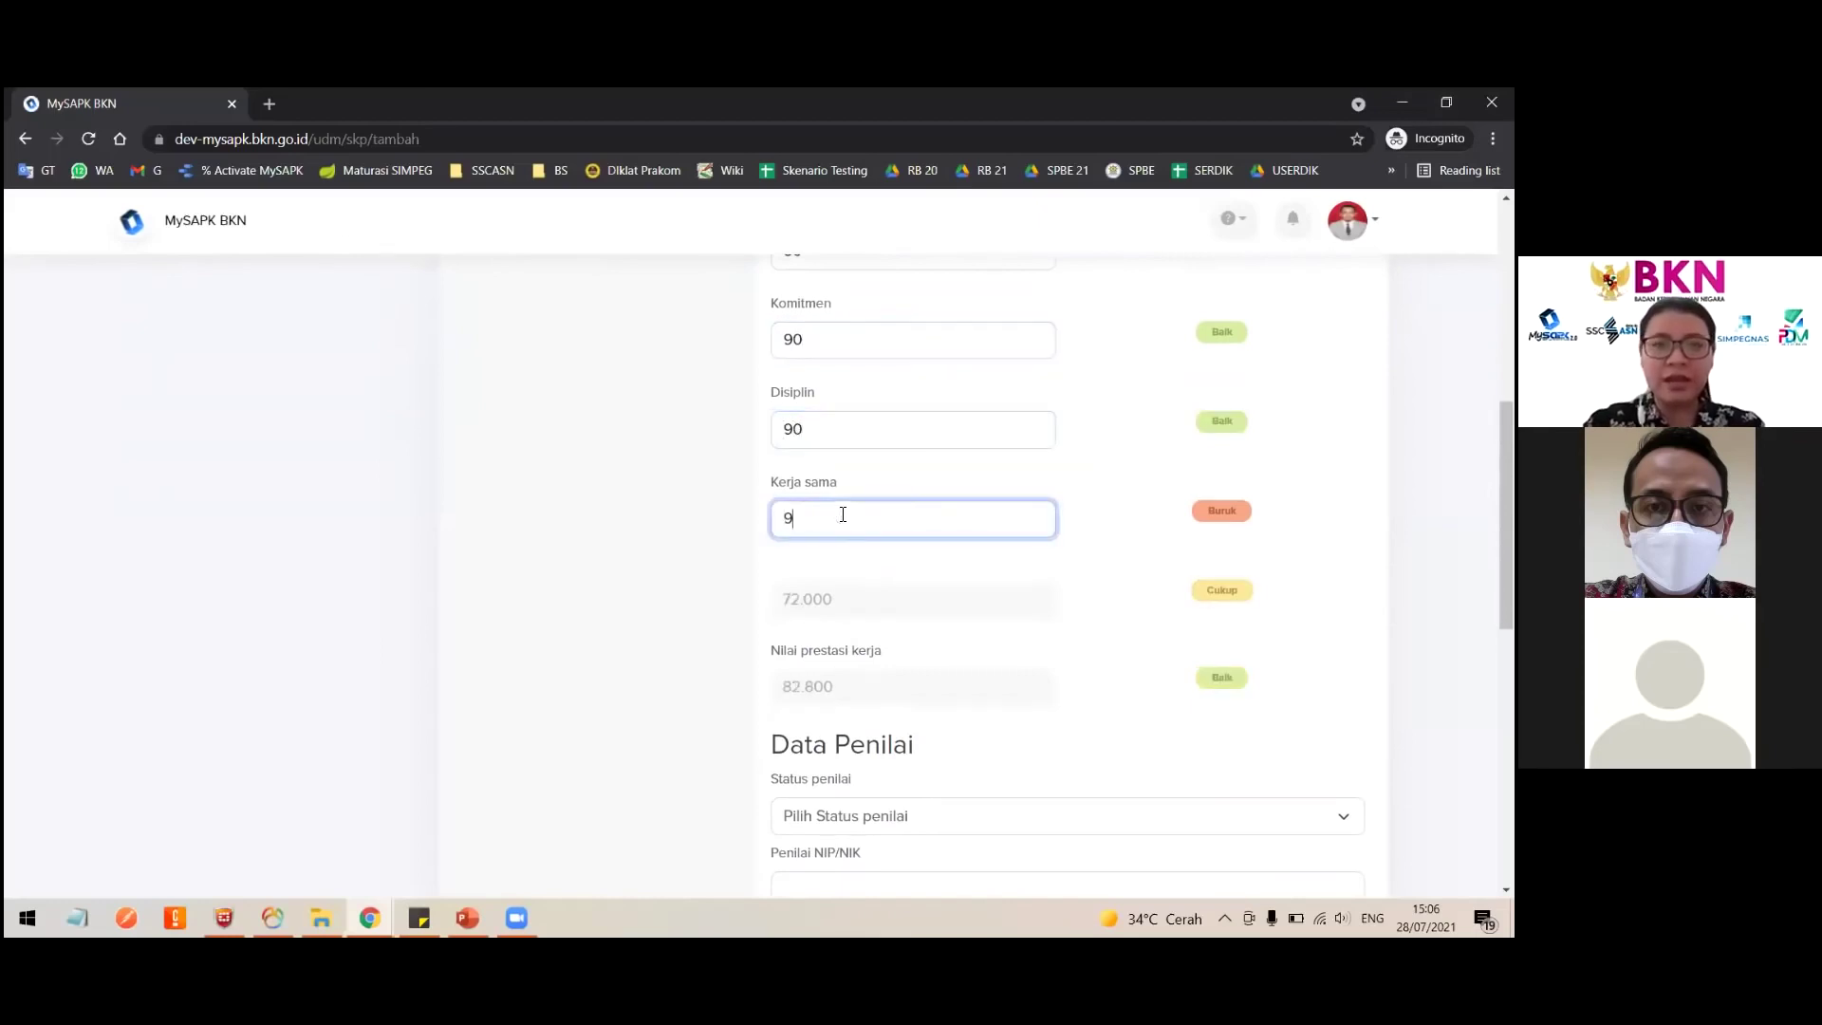
key(BackSpace)
text(90)
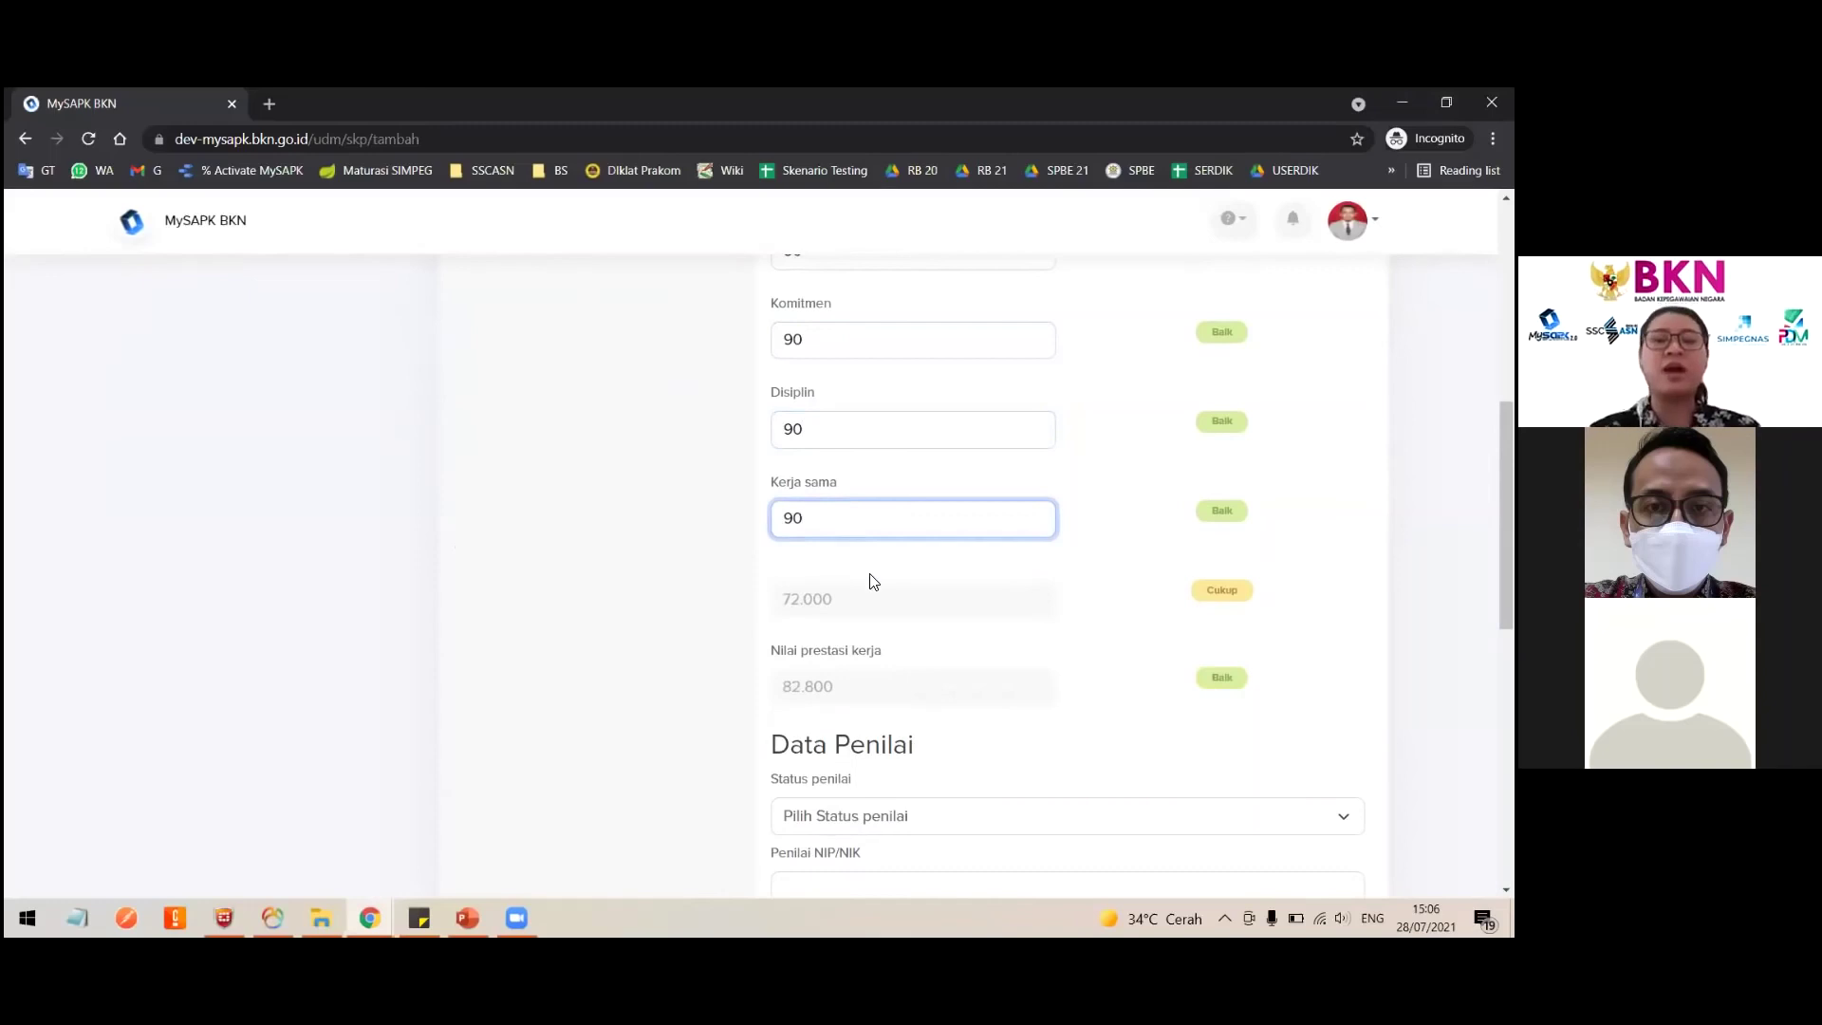
scroll(843, 514, up, 5)
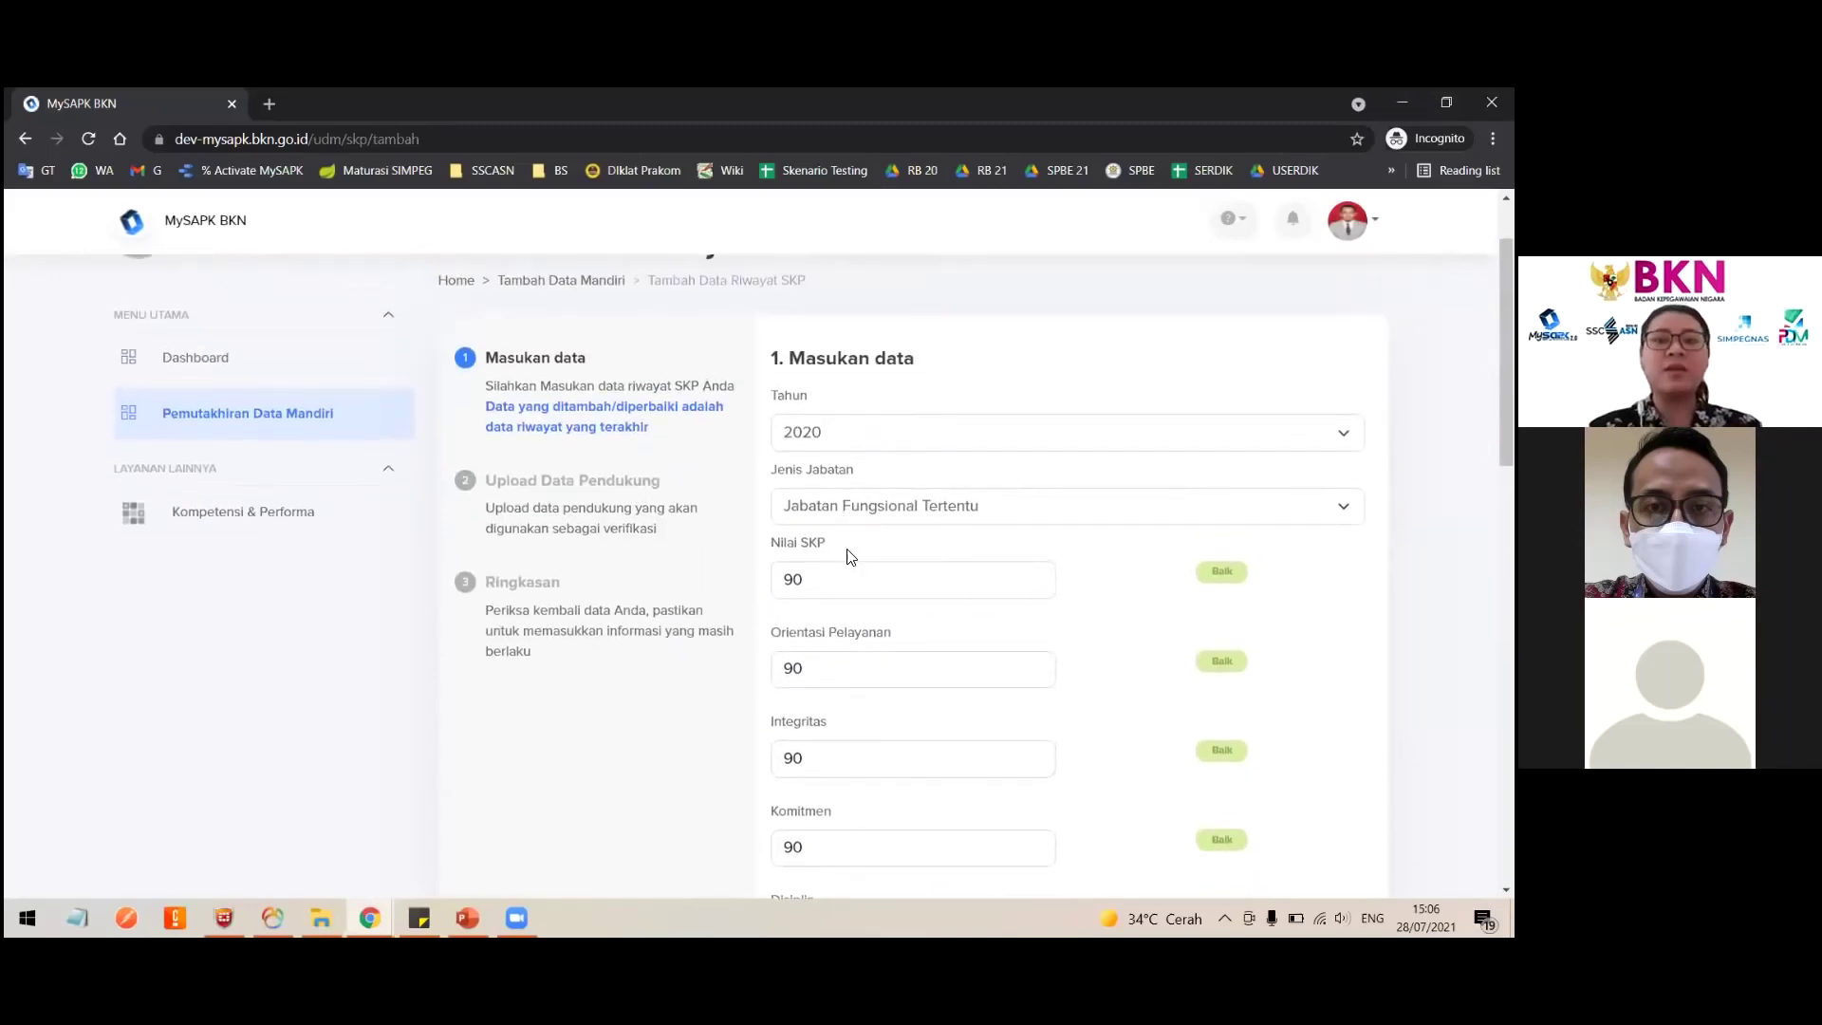
Step: Try Jabatan Struktural as Jenis Jabatan, then switch back to Jabatan Fungsional Tertentu
scroll(847, 550, down, 6)
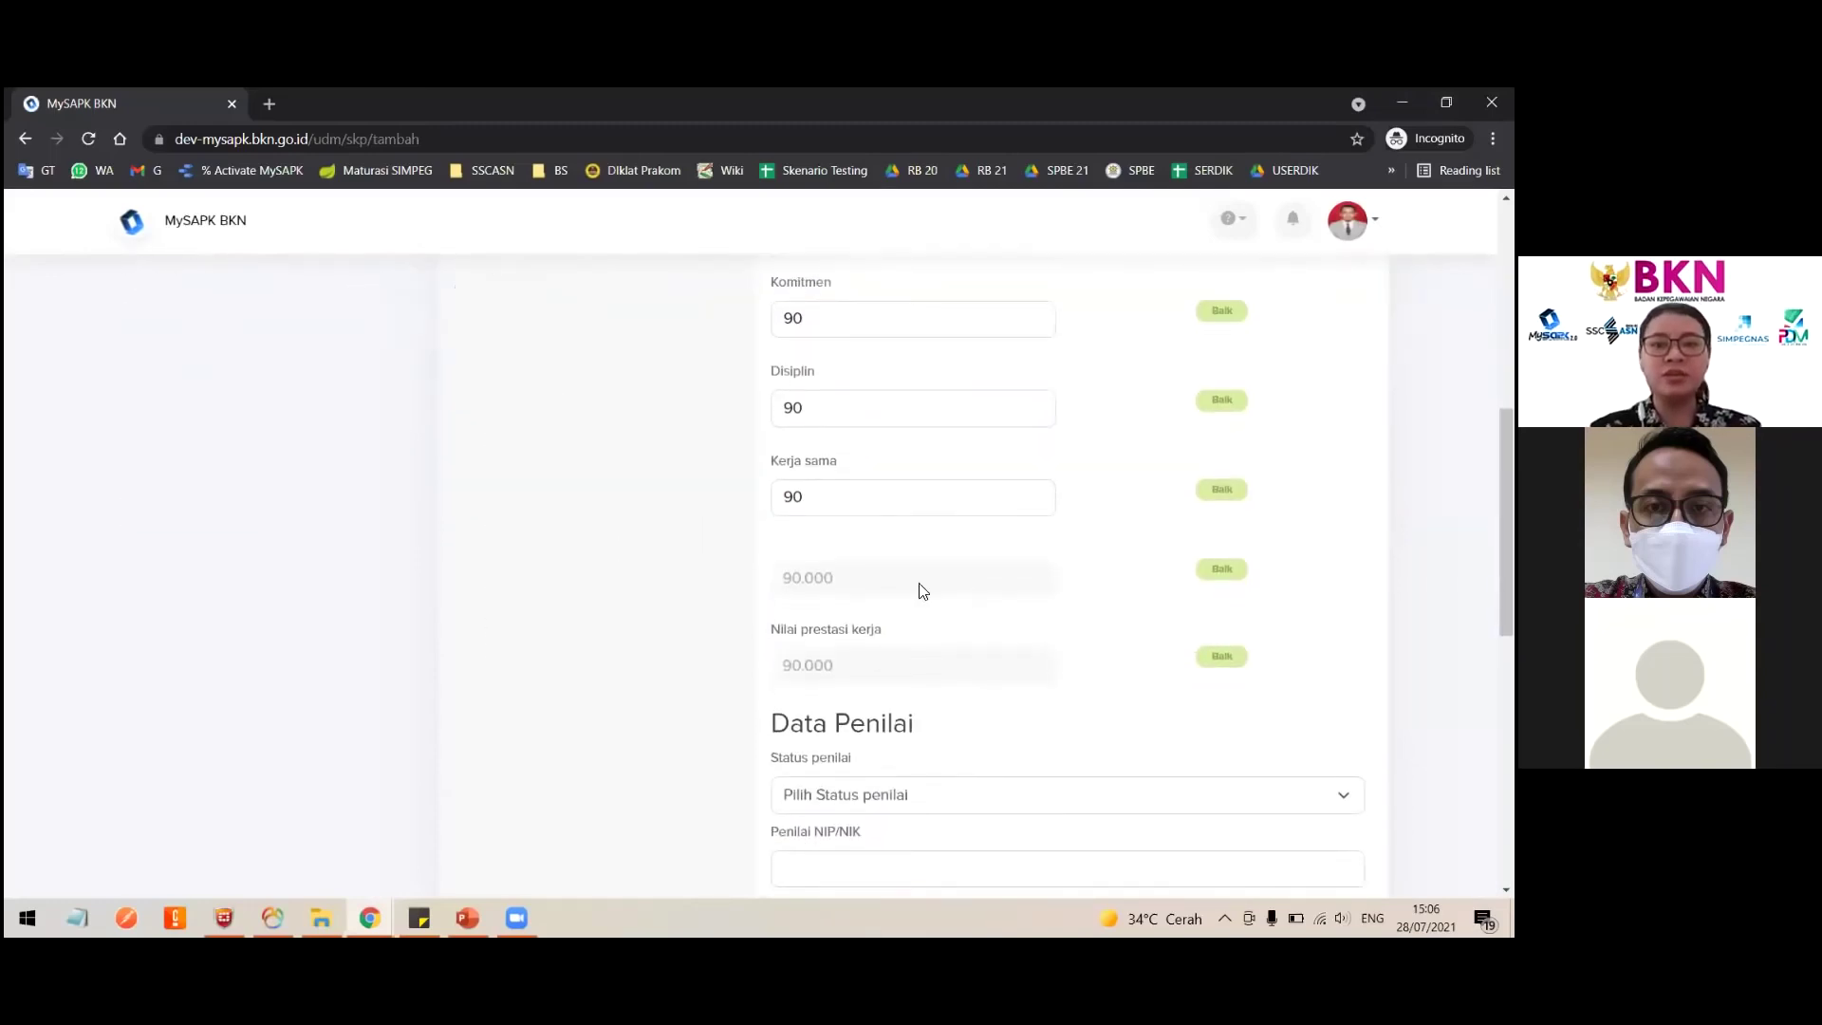
scroll(987, 527, up, 6)
click(909, 486)
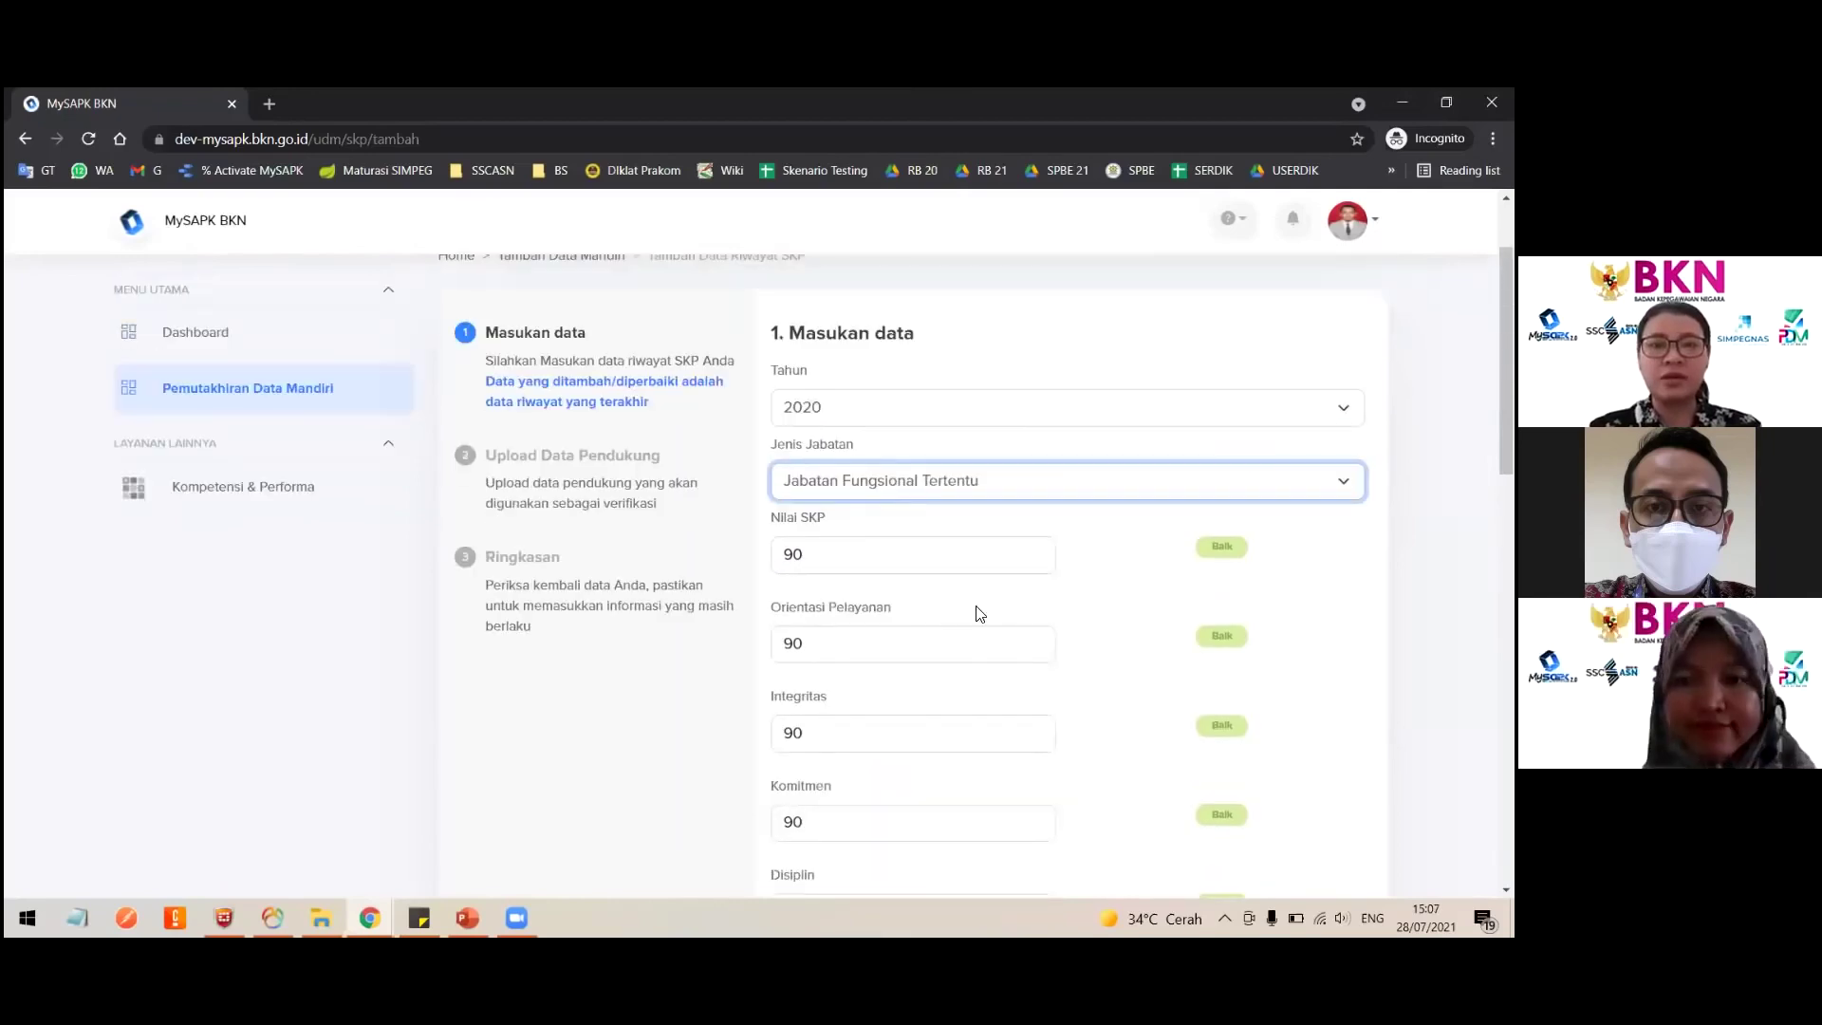
click(890, 511)
scroll(885, 557, down, 6)
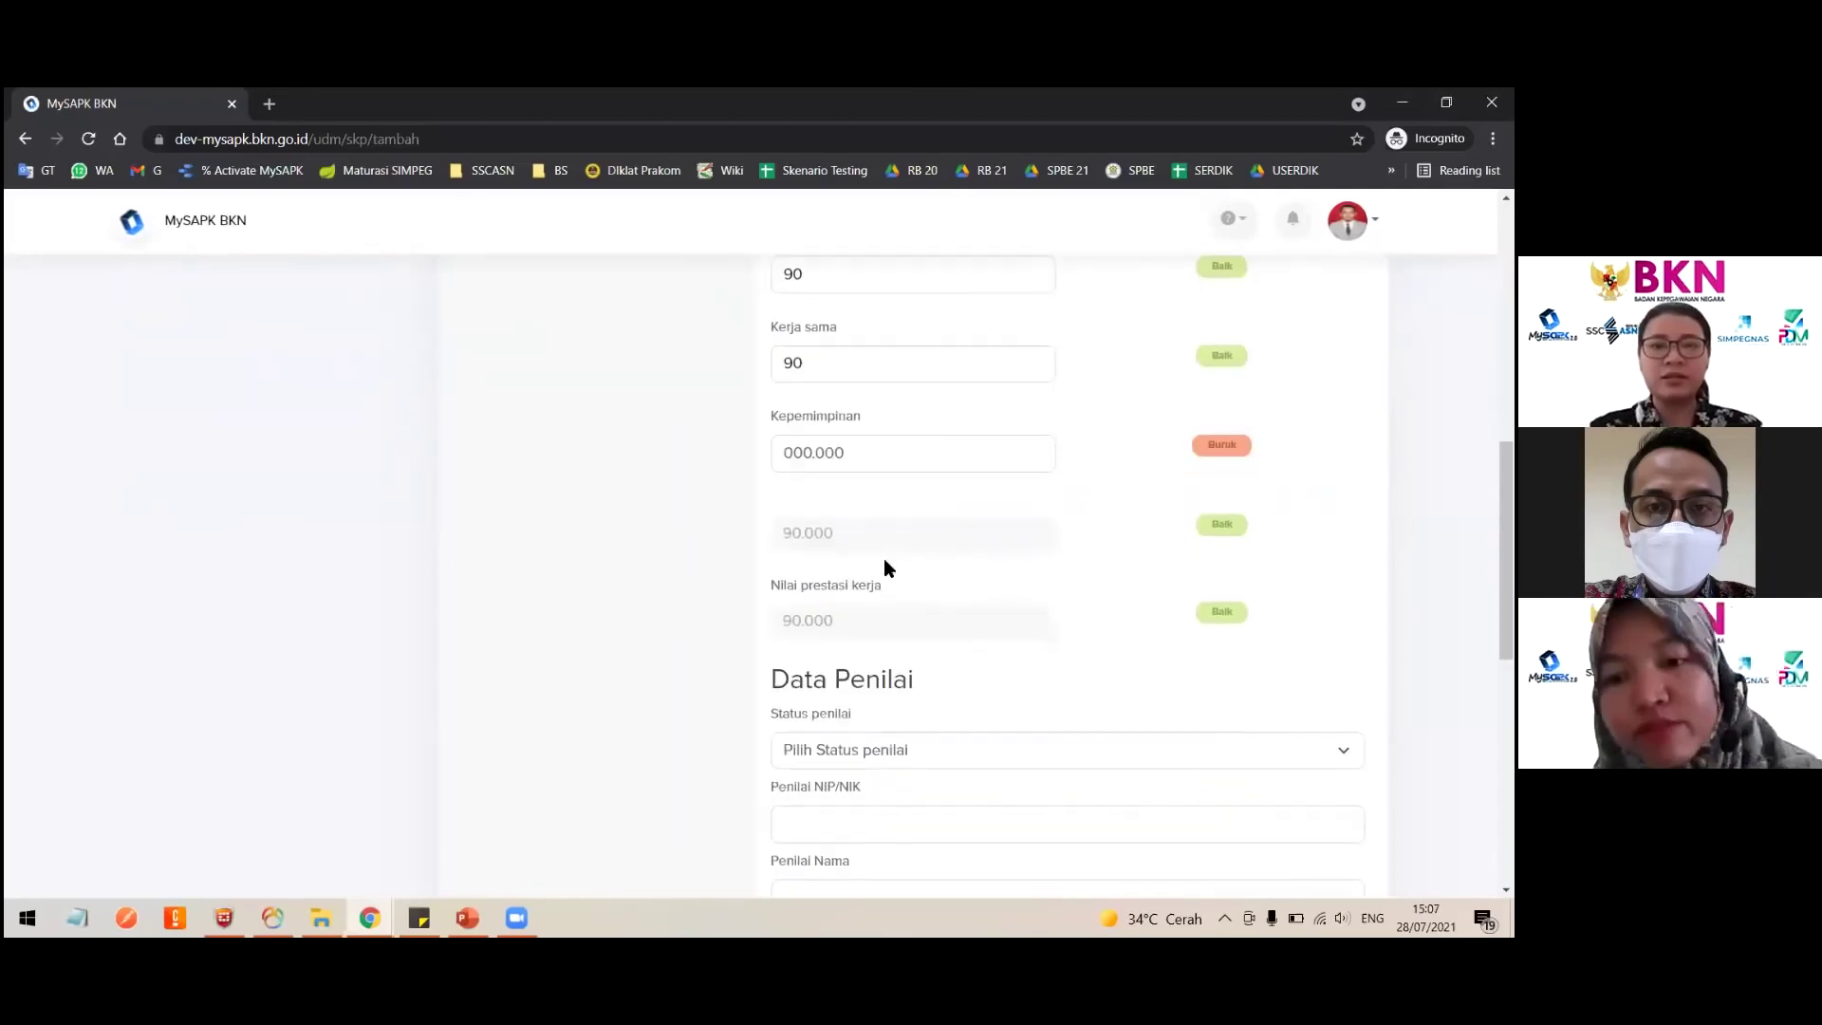
scroll(996, 510, up, 7)
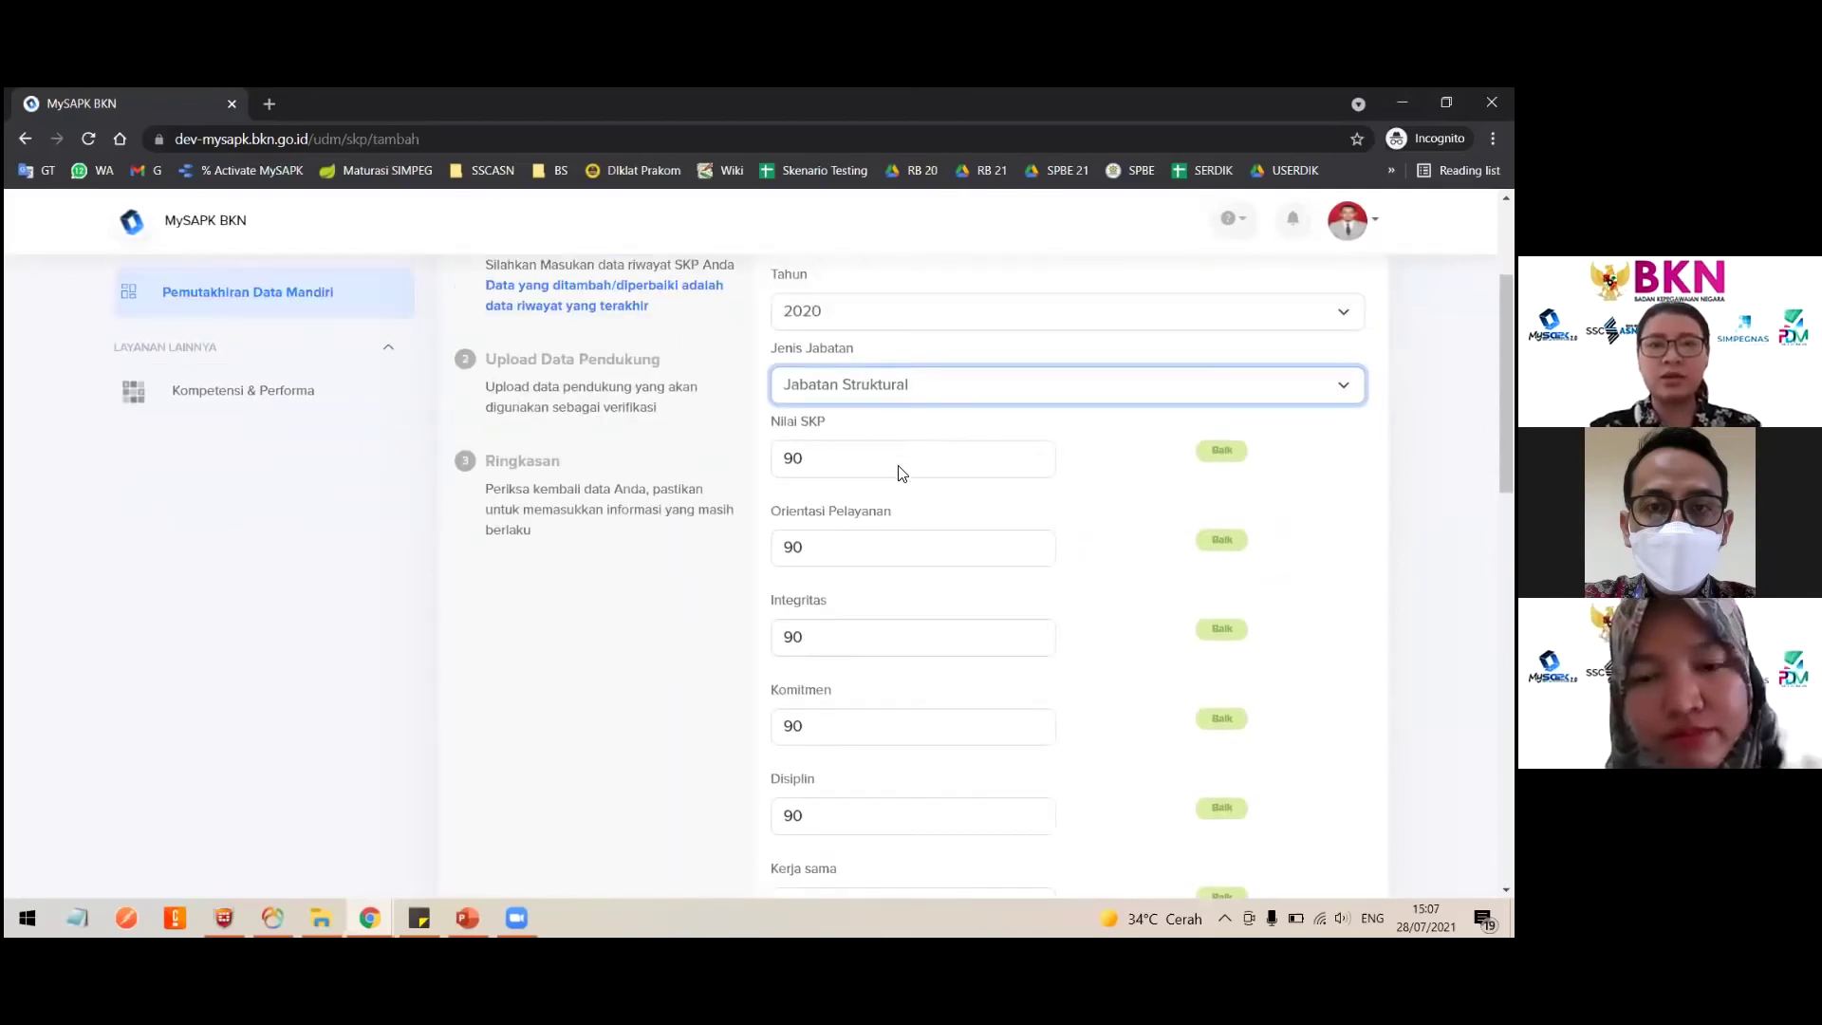
click(900, 430)
click(899, 471)
Step: Reselect Jabatan Fungsional Tertentu, leaving Nilai prestasi kerja at 90.000
scroll(949, 446, down, 5)
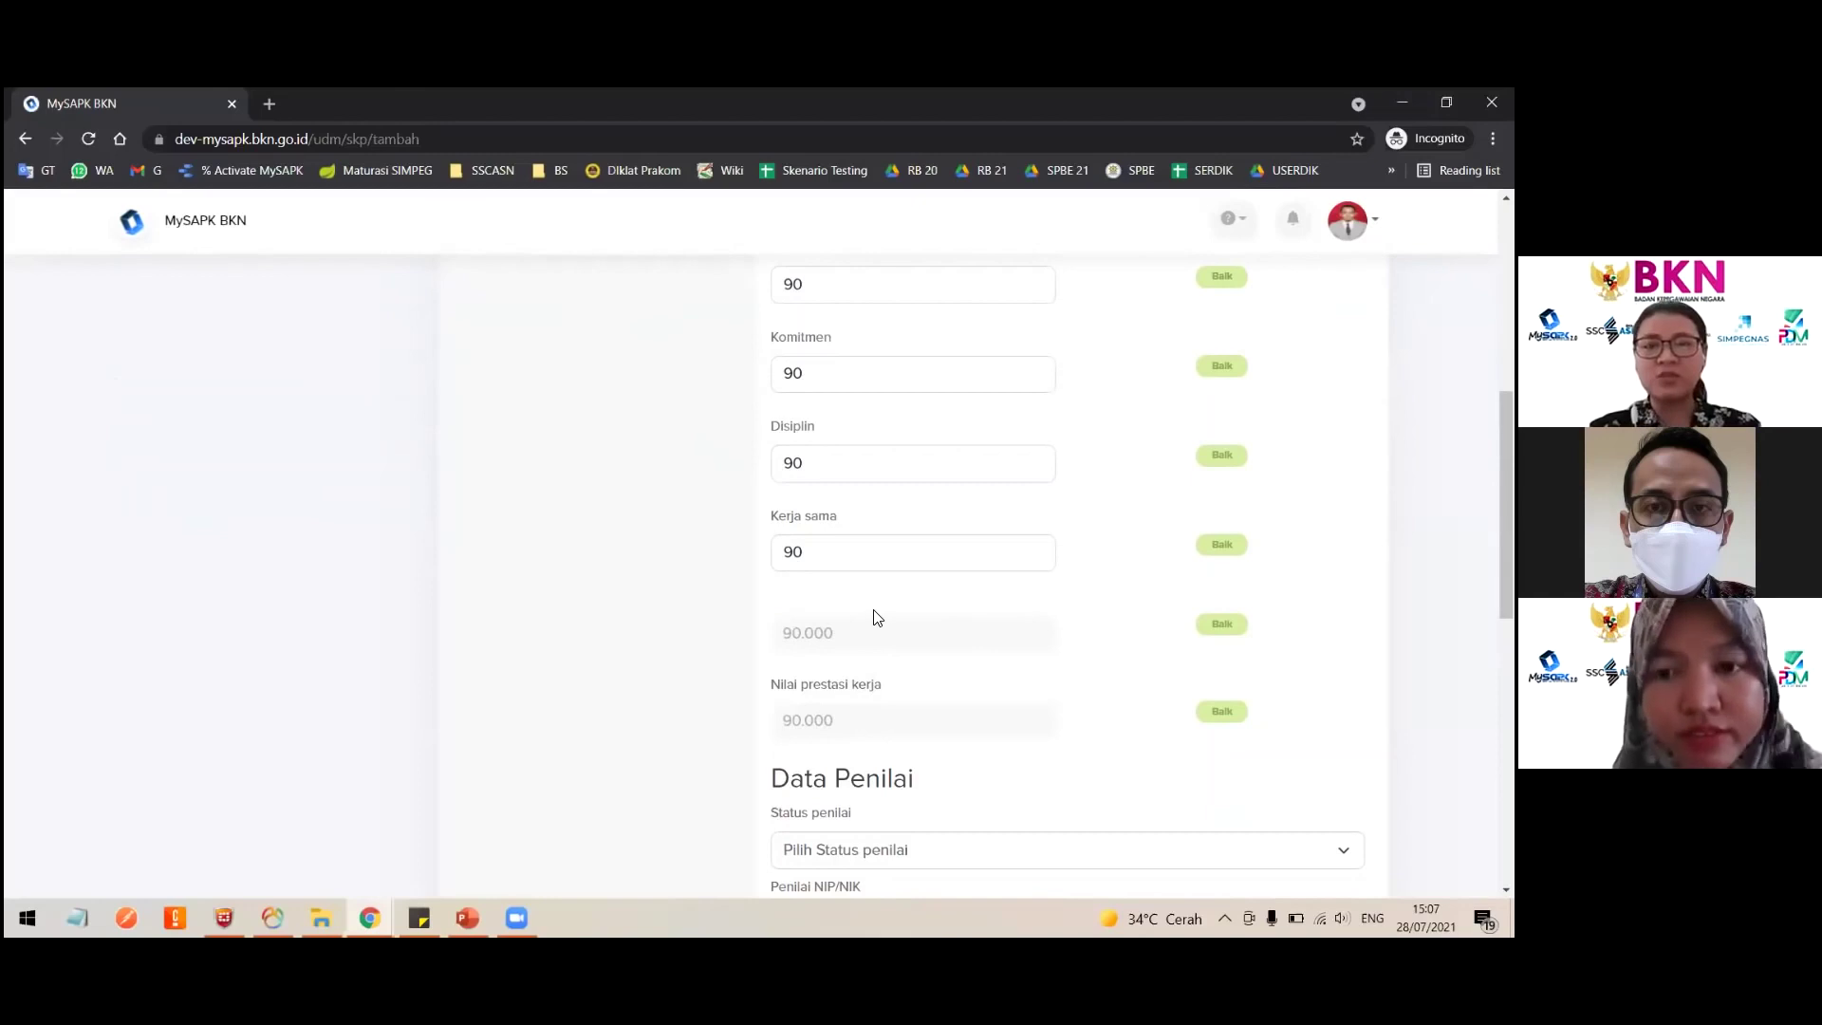
scroll(873, 617, up, 2)
scroll(874, 613, up, 5)
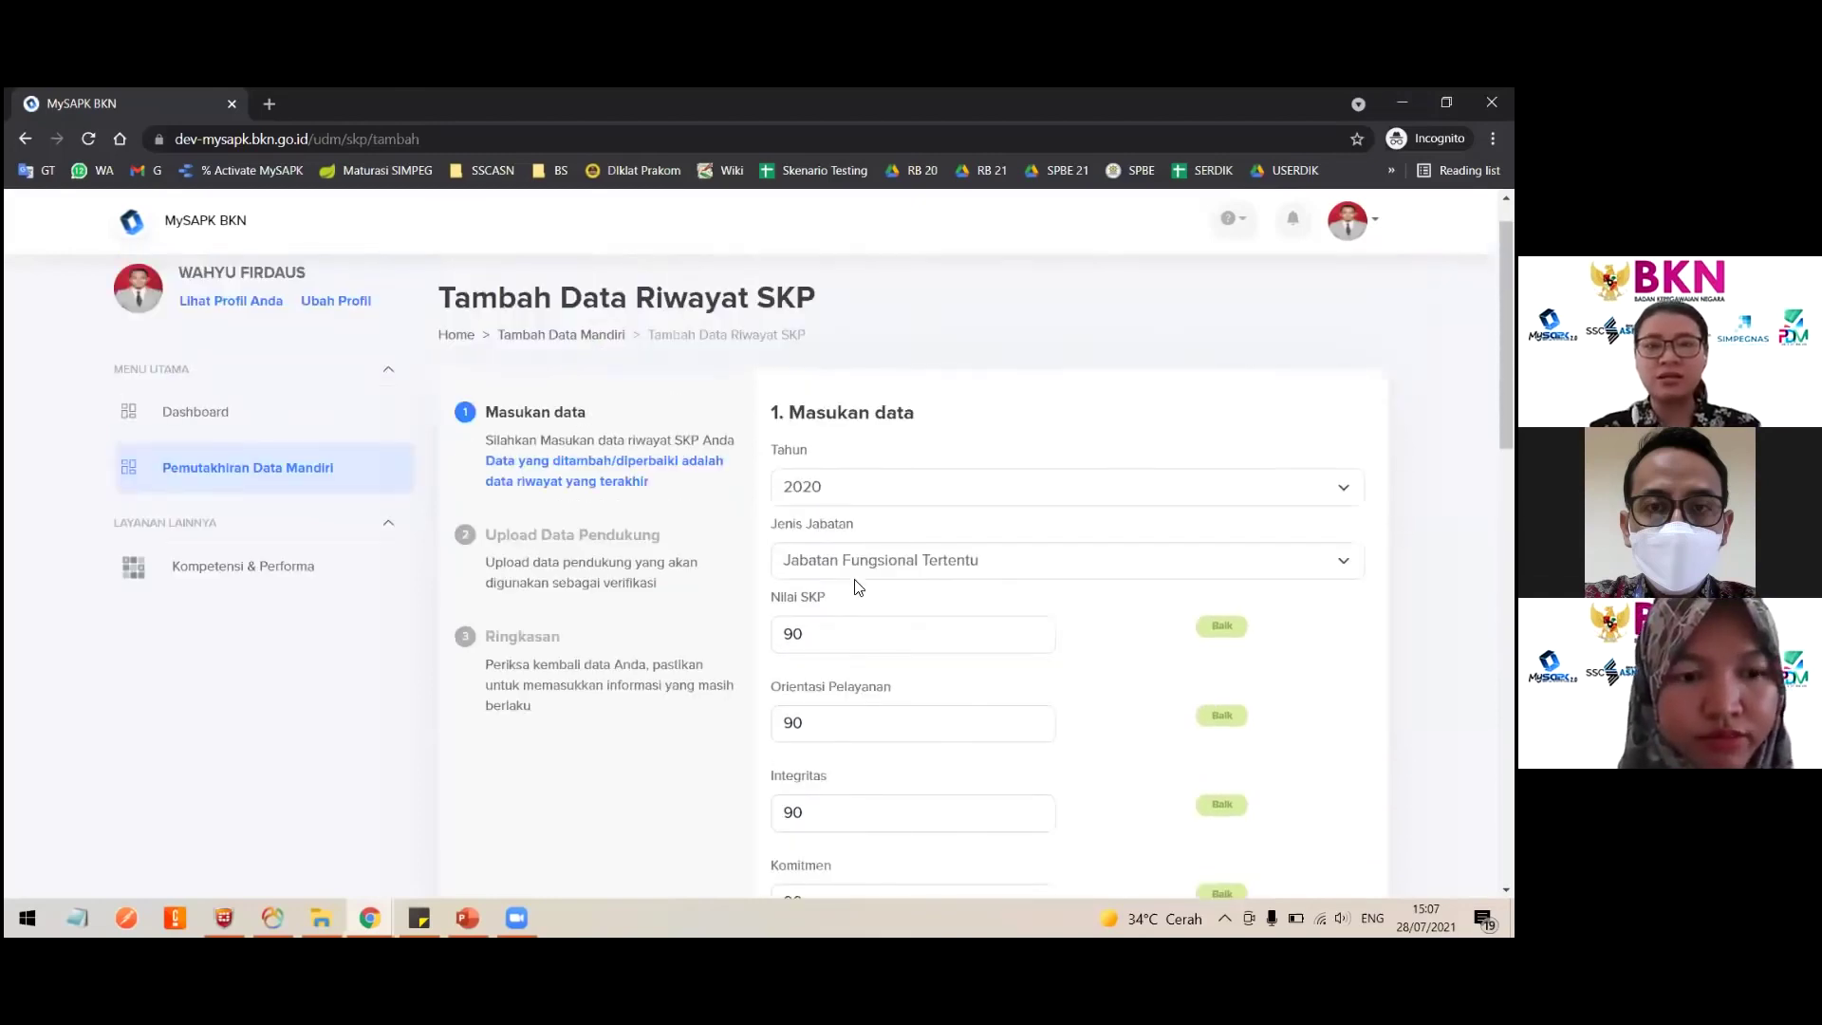
click(858, 587)
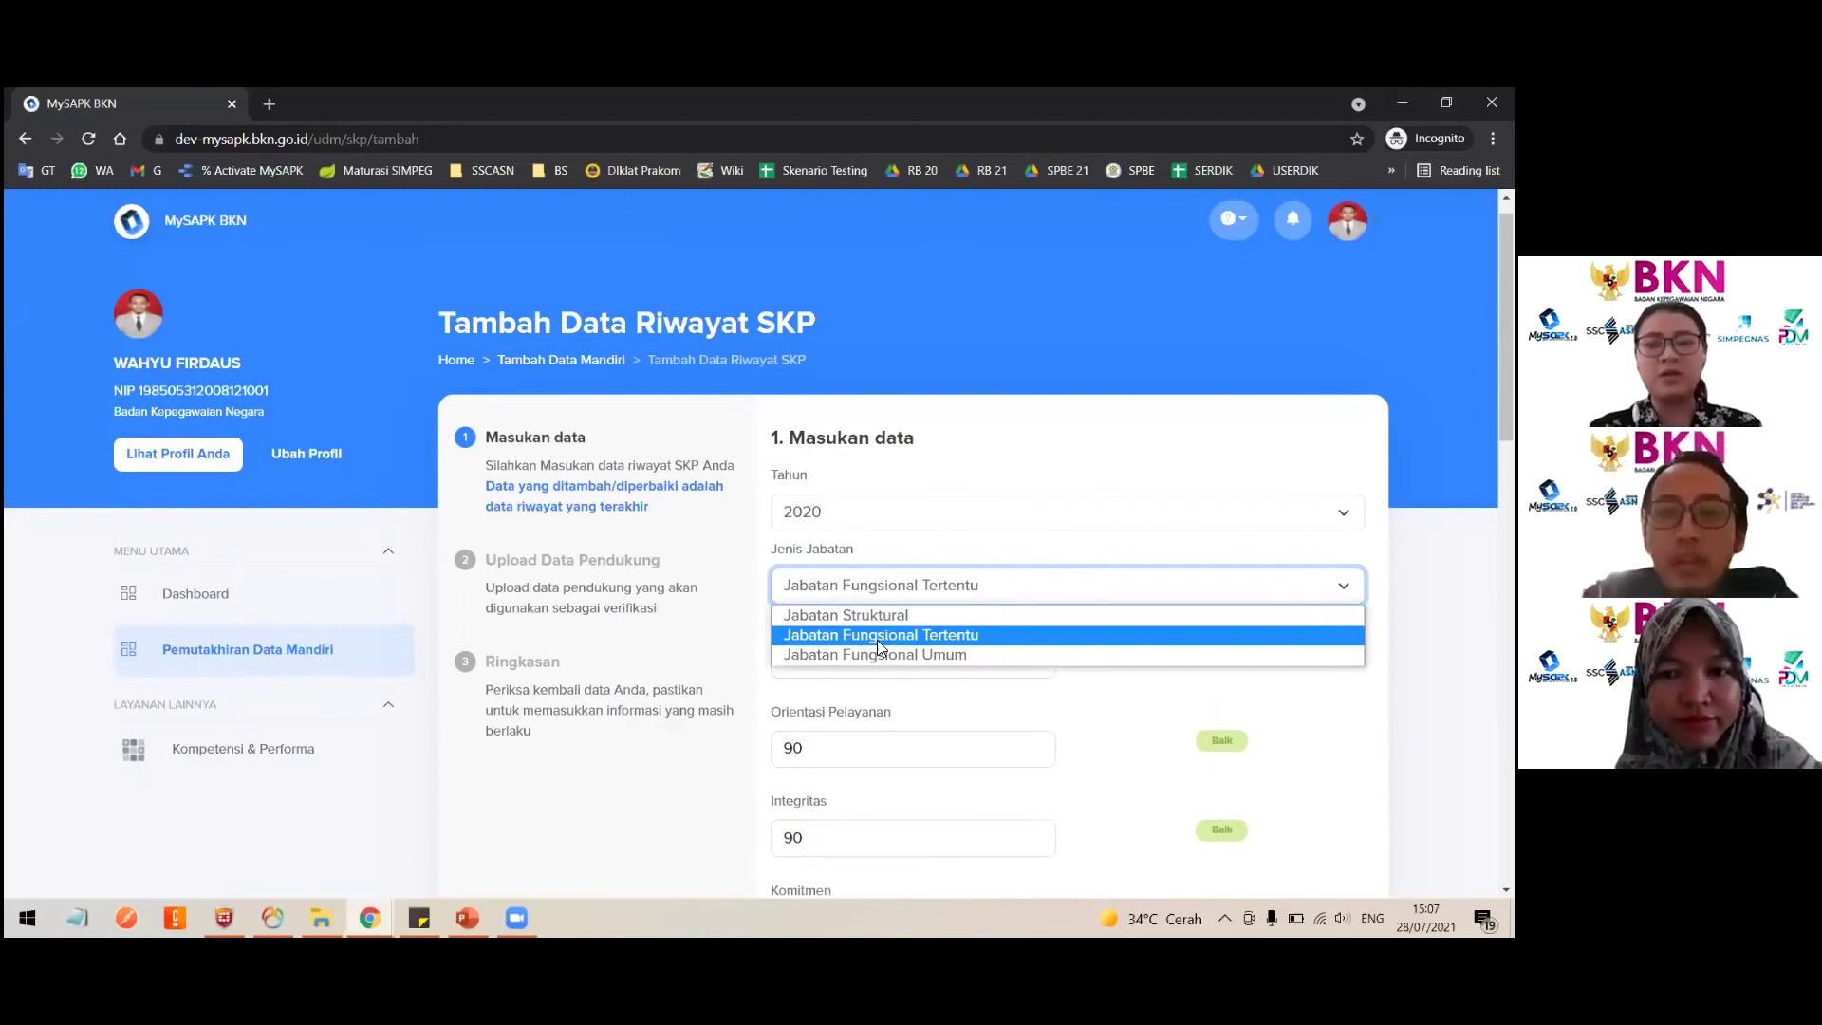
click(877, 636)
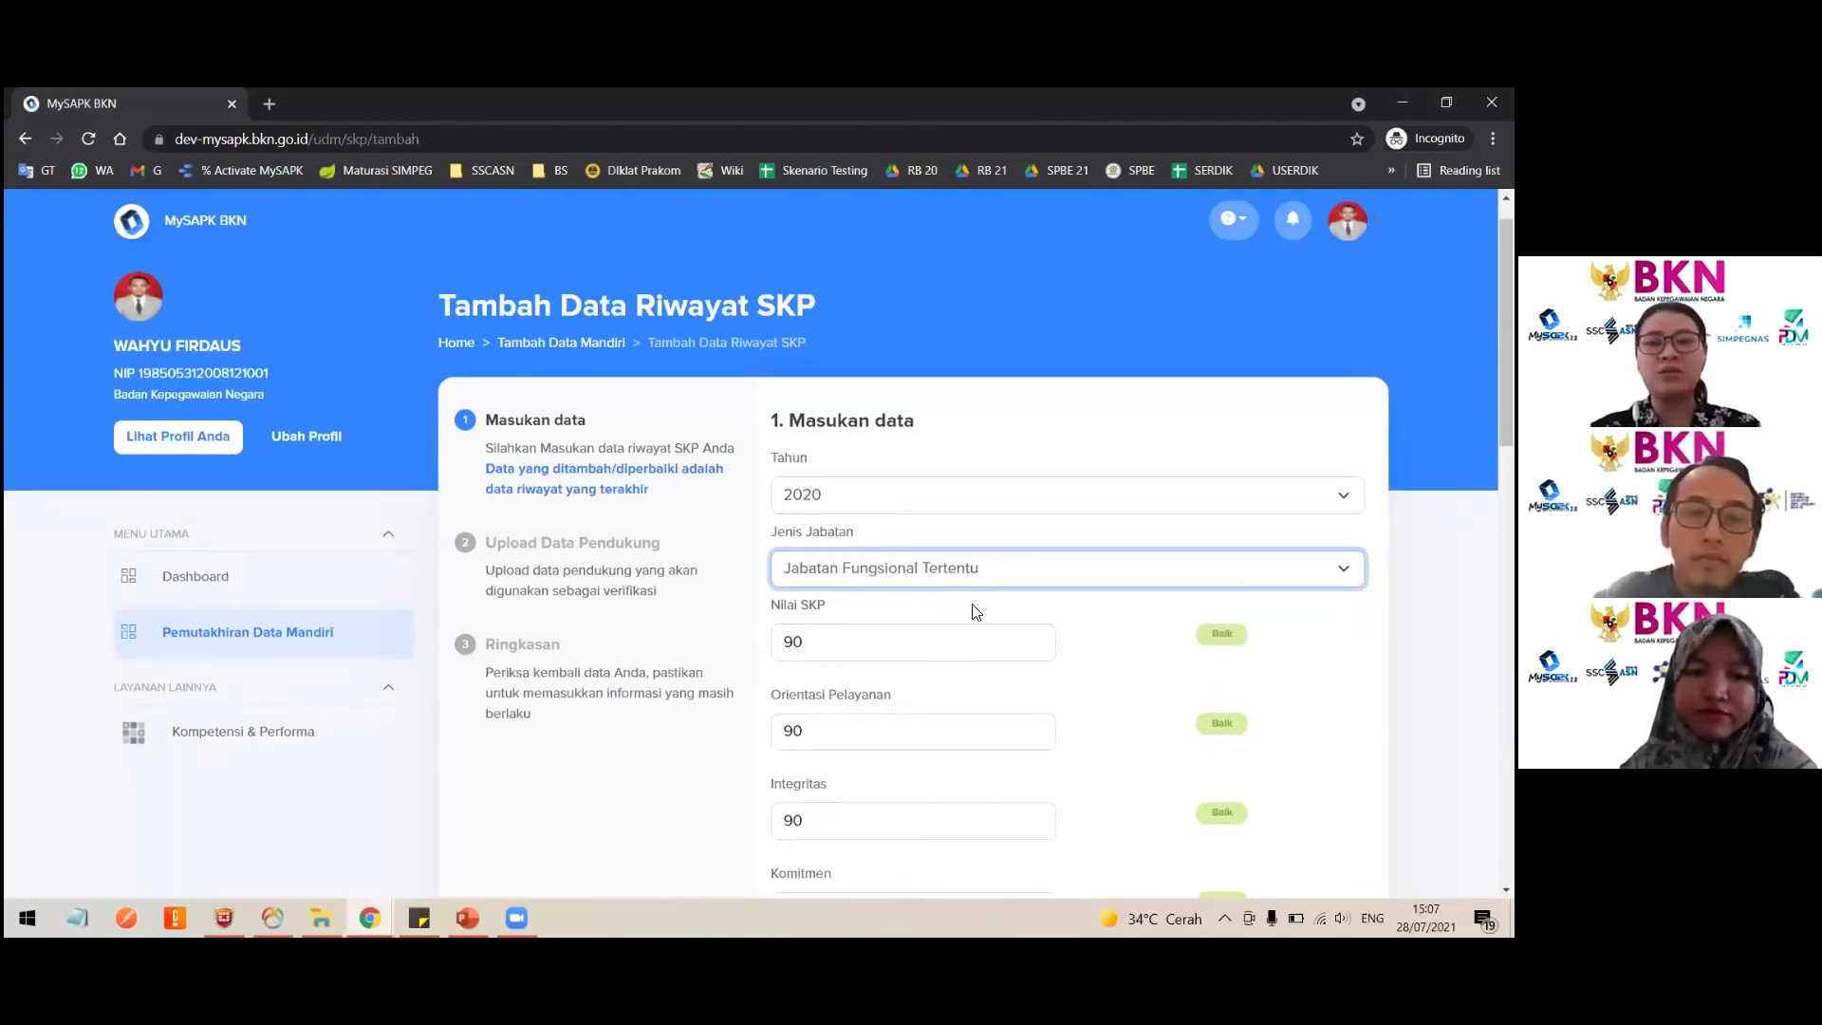
scroll(971, 611, down, 3)
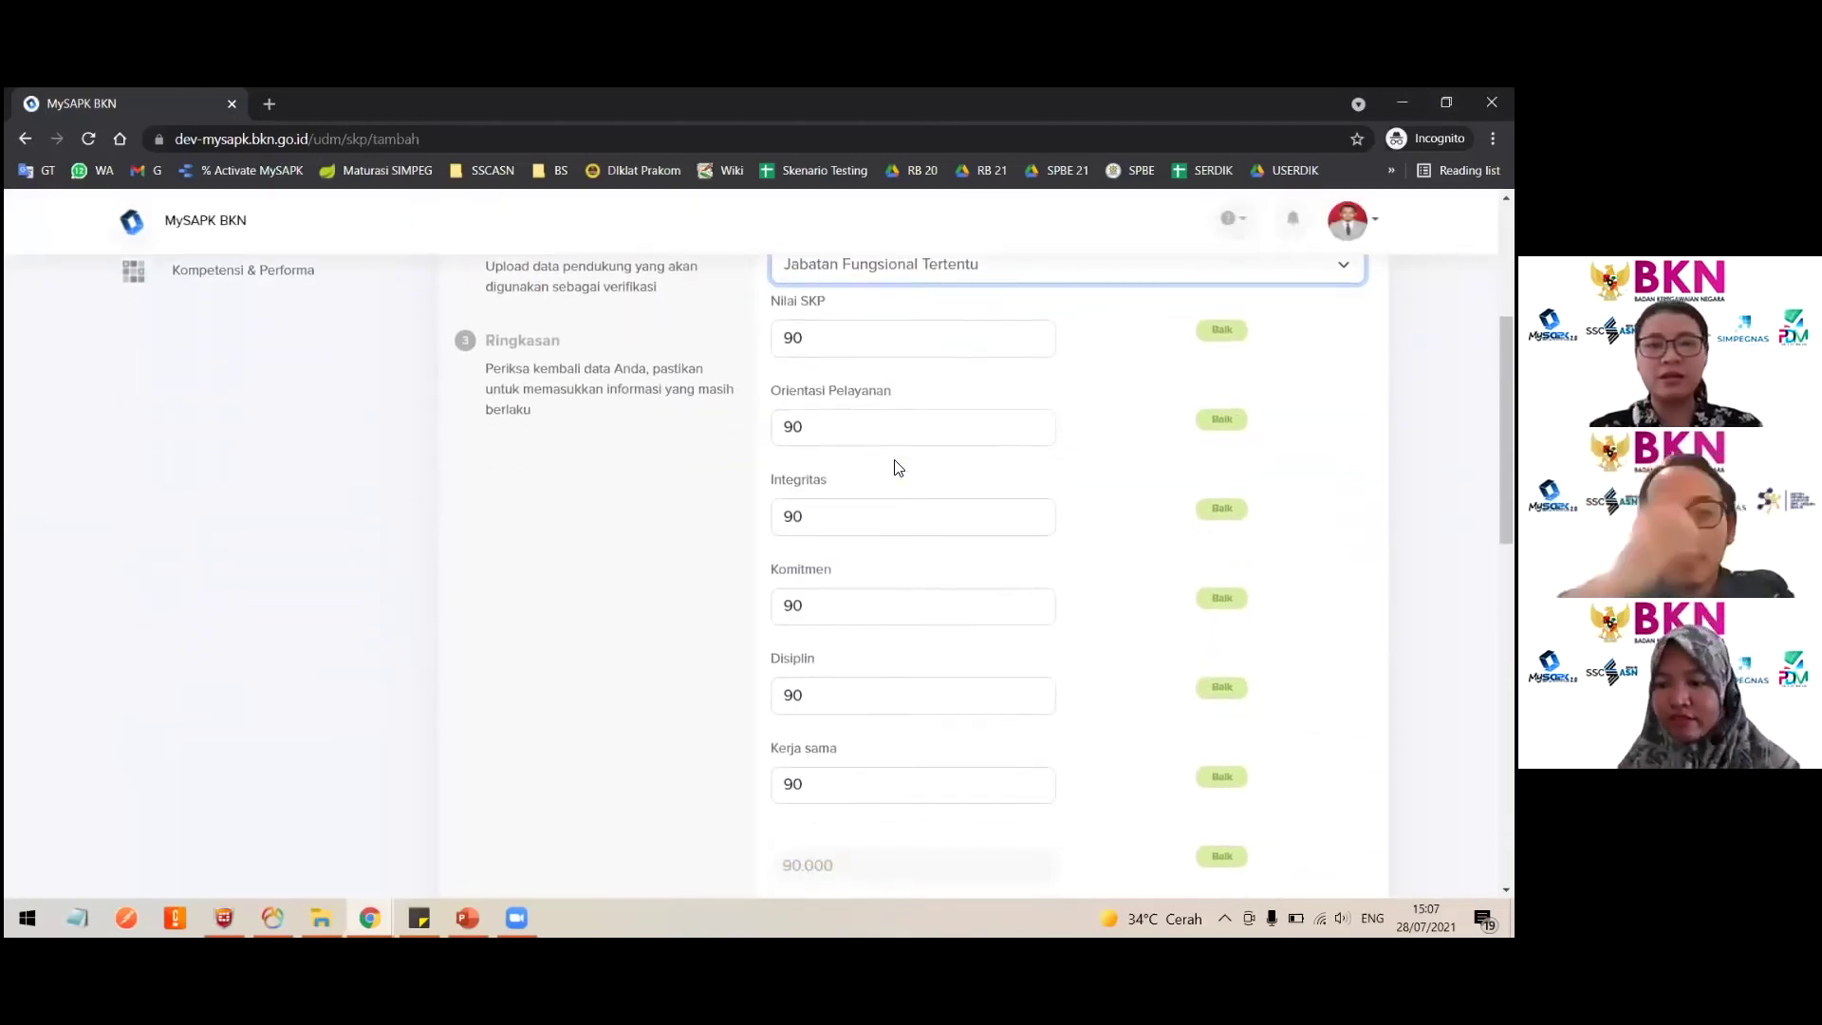
scroll(897, 467, down, 1)
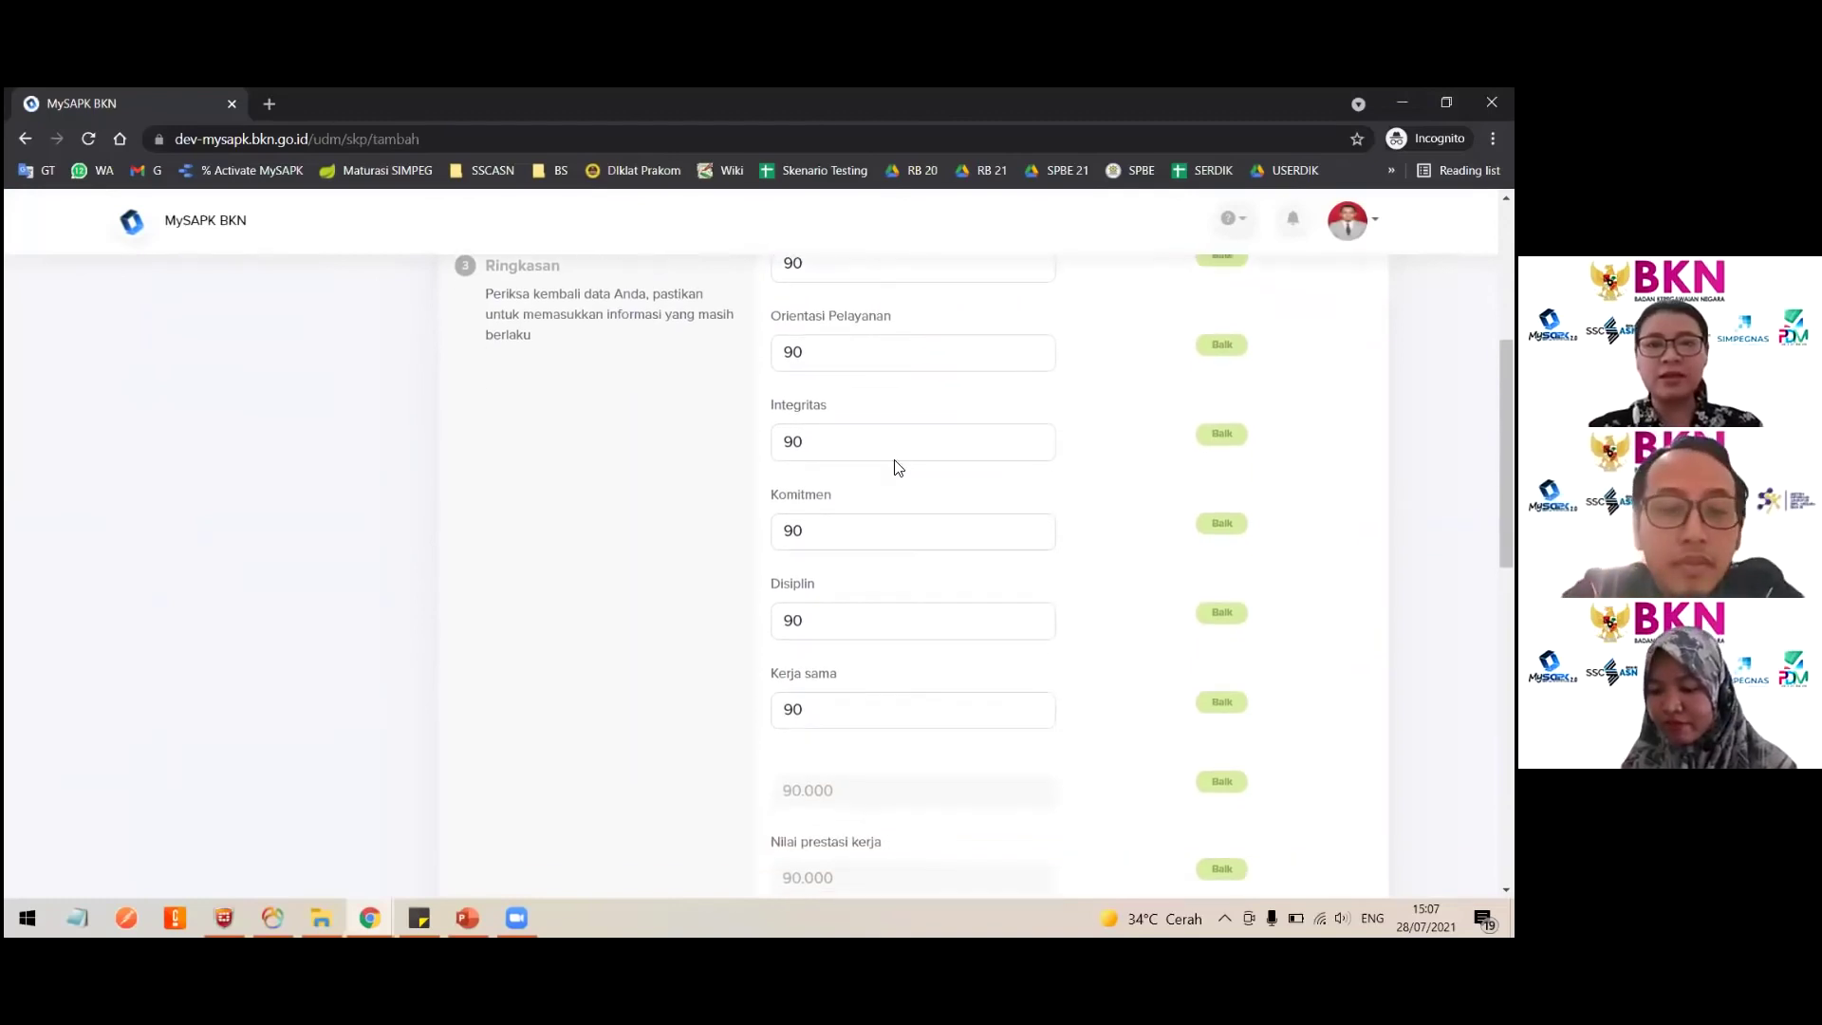
scroll(898, 467, down, 3)
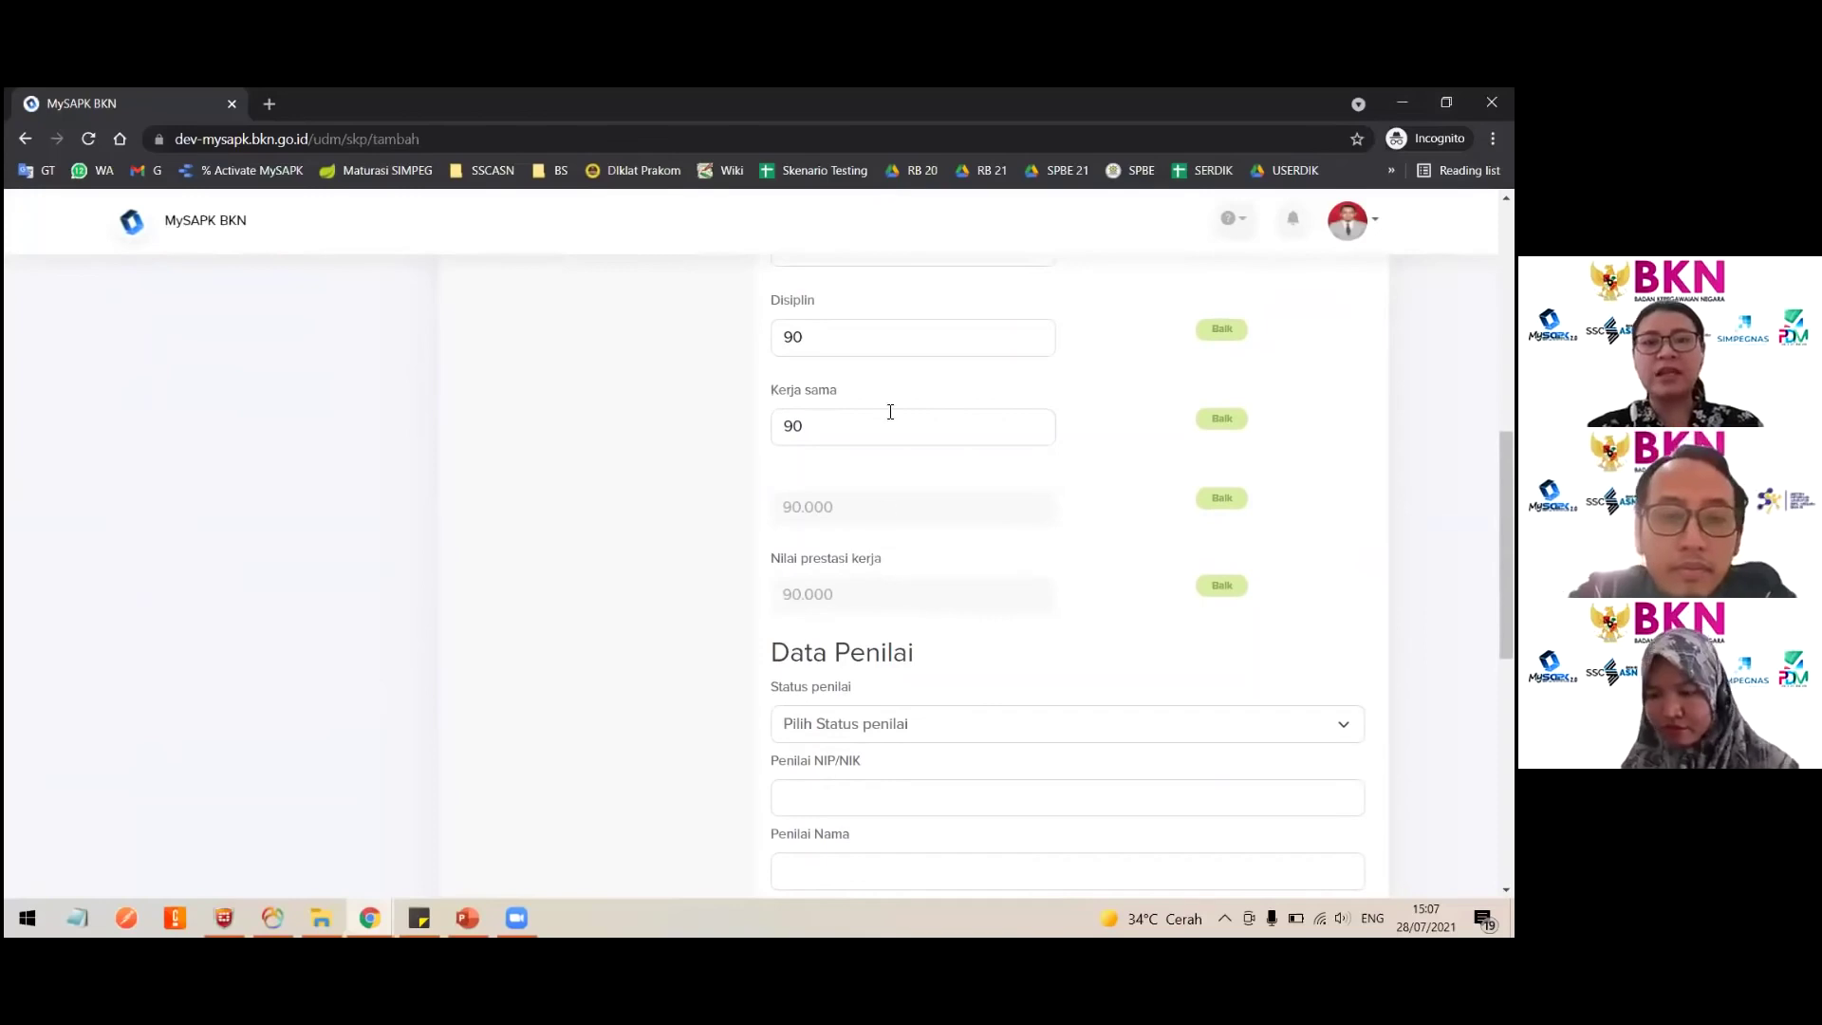
scroll(911, 566, down, 2)
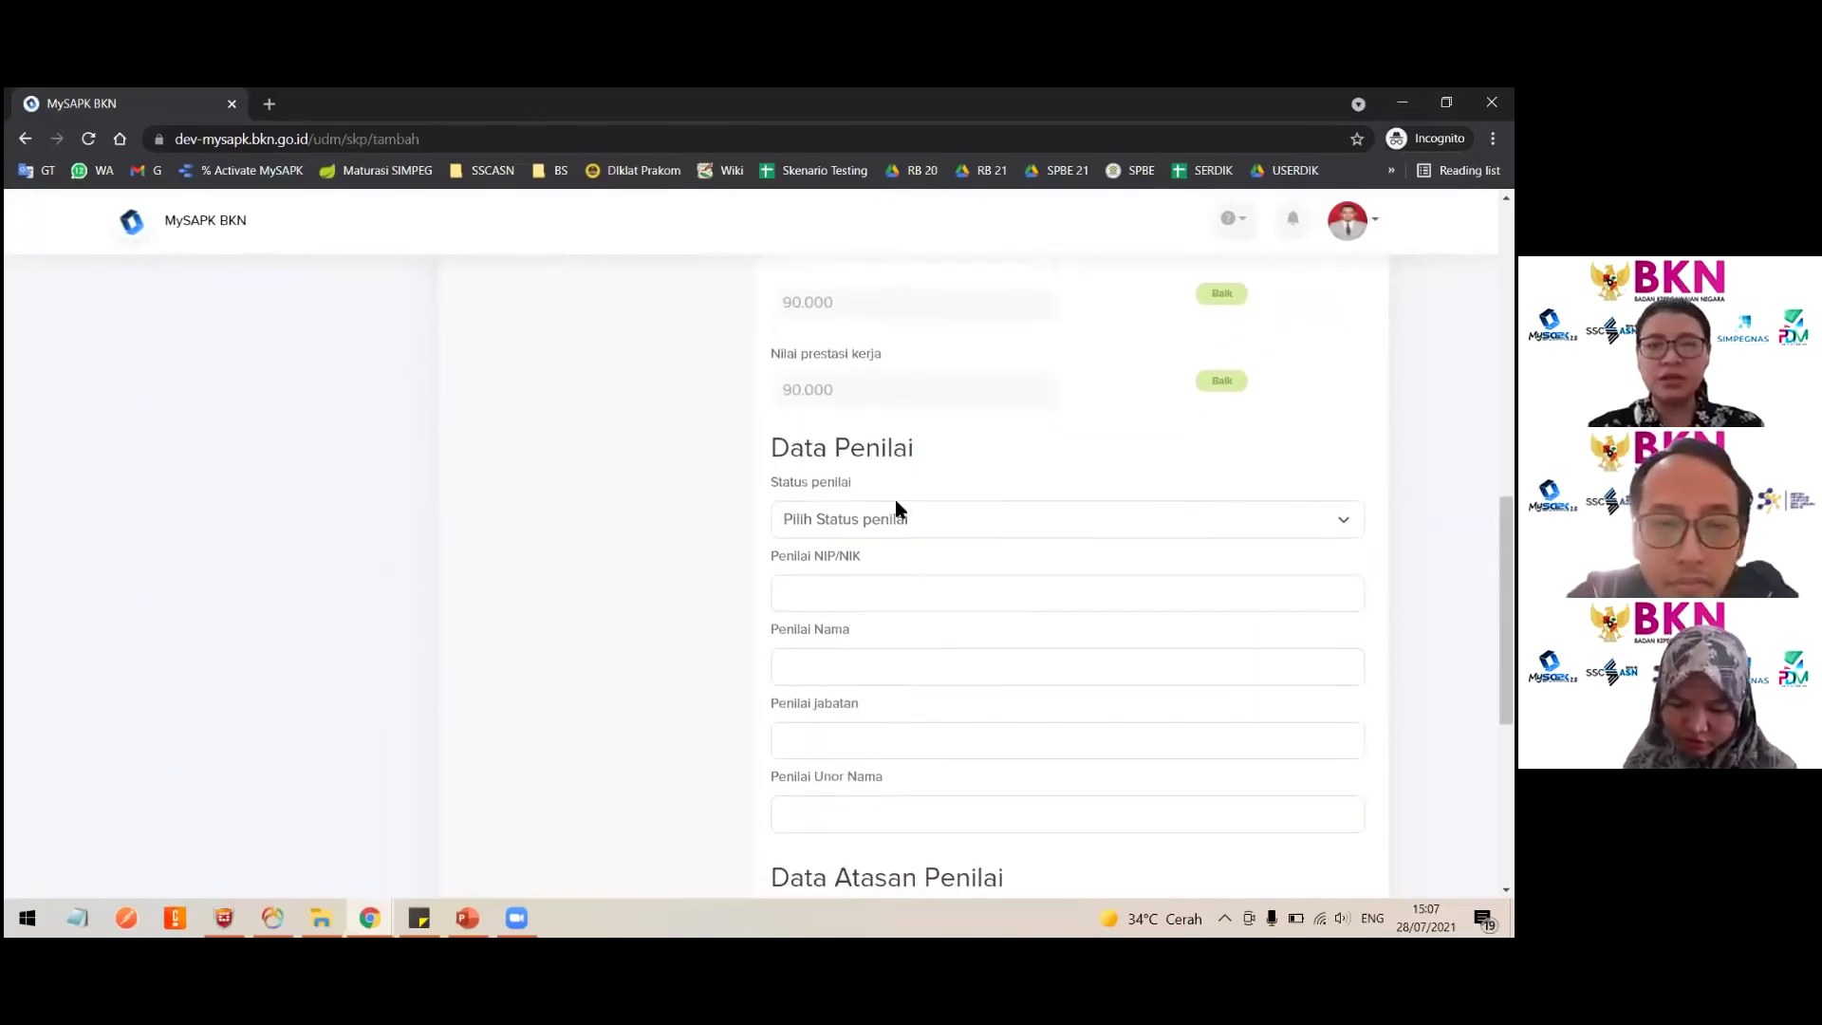
Step: Set Status penilai to PNS and go to the Penilai NIP/NIK field
click(897, 513)
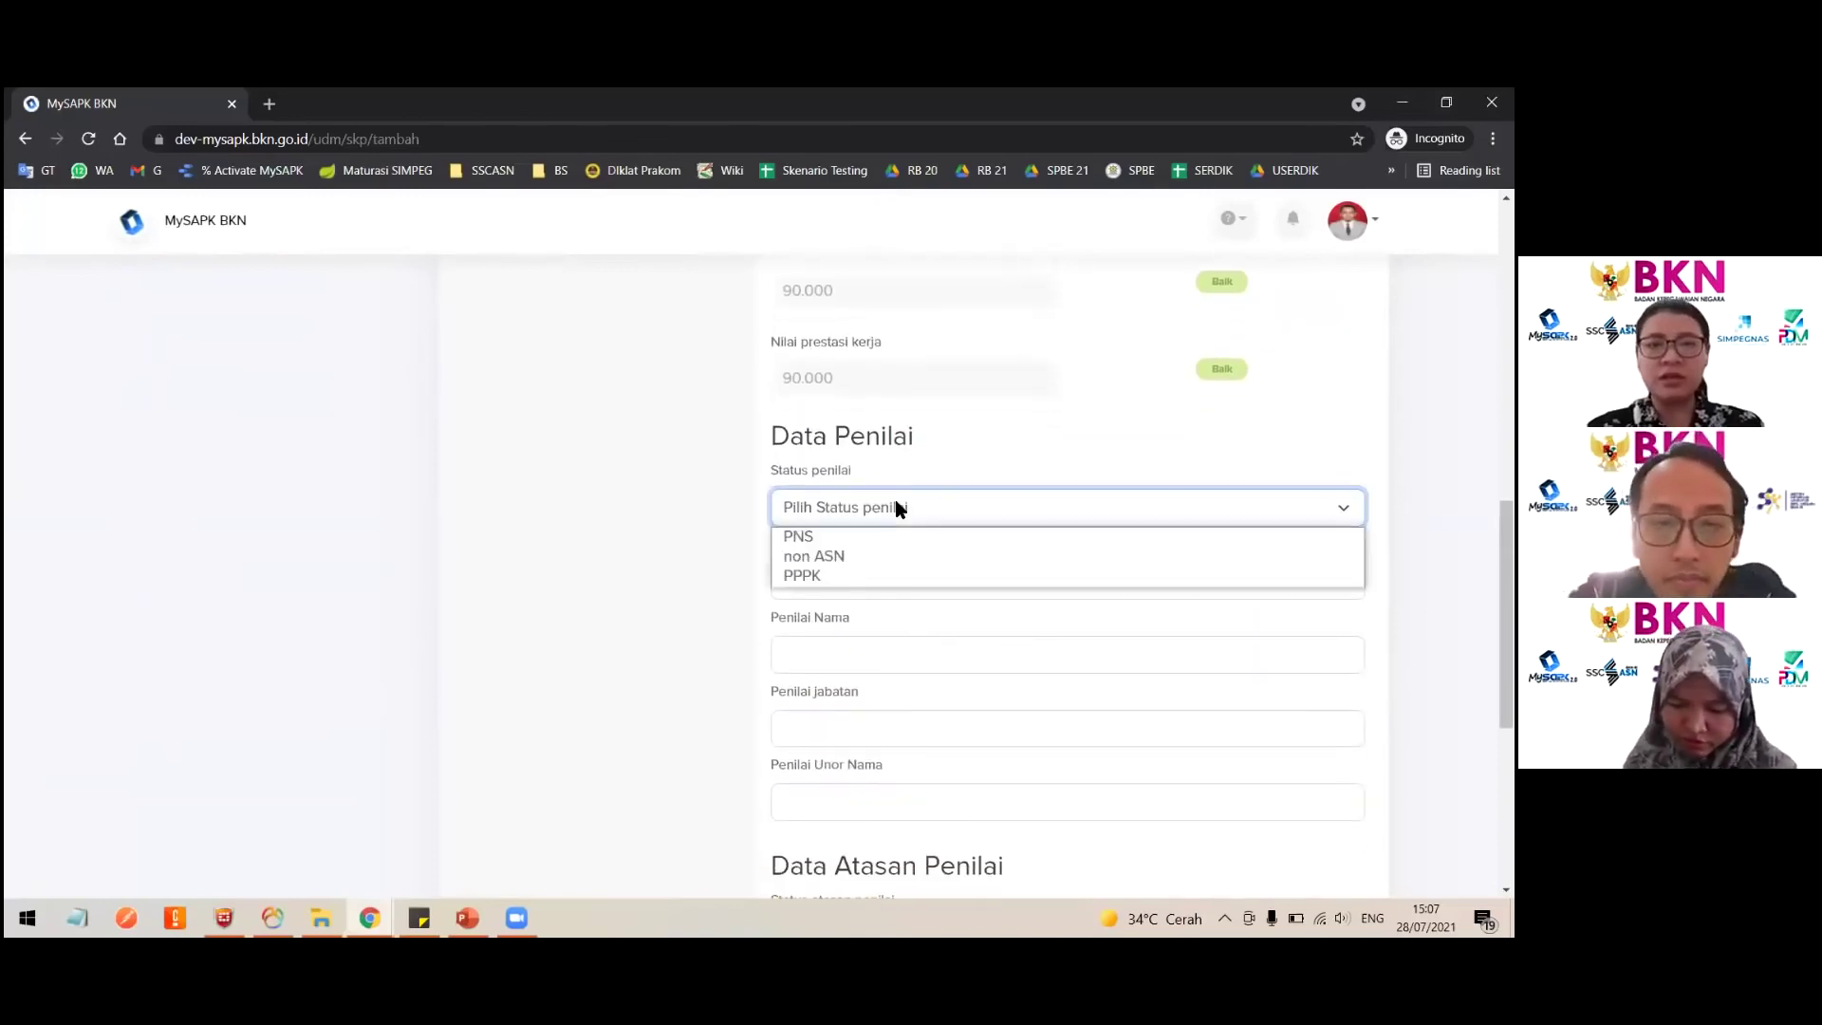
key(Down)
key(Down)
click(816, 537)
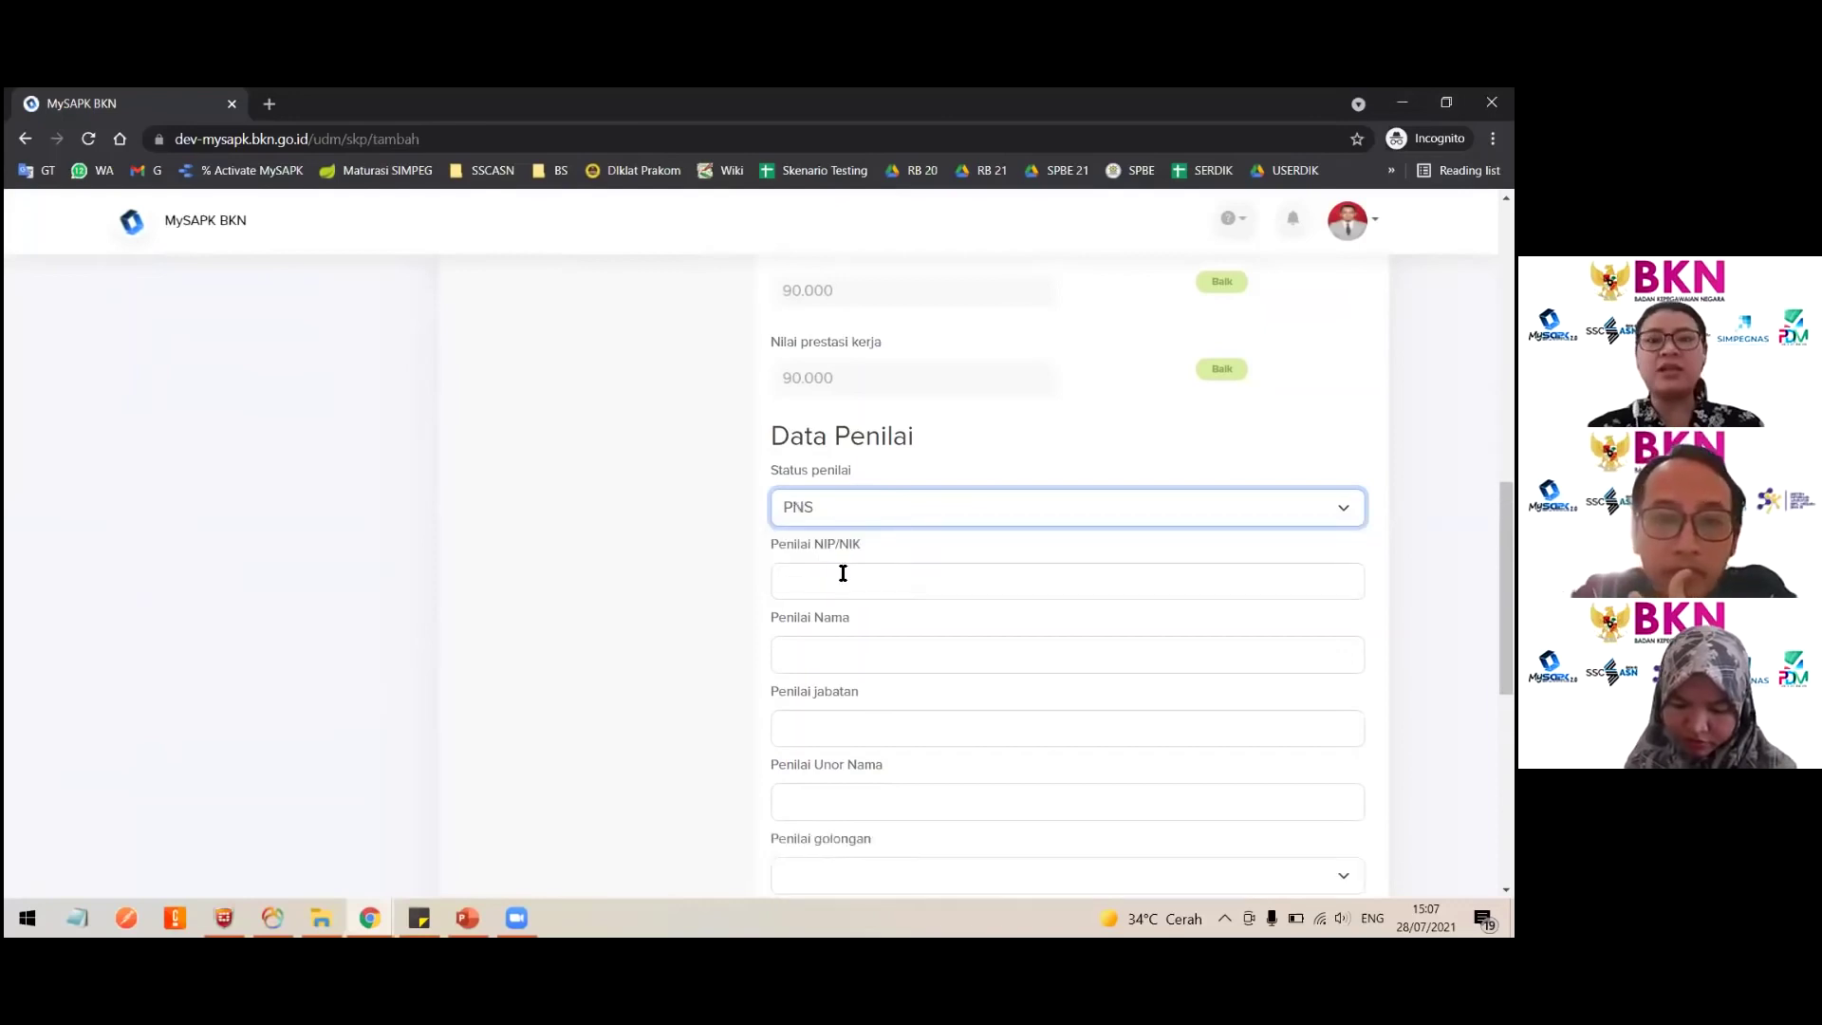
click(845, 573)
scroll(845, 573, down, 2)
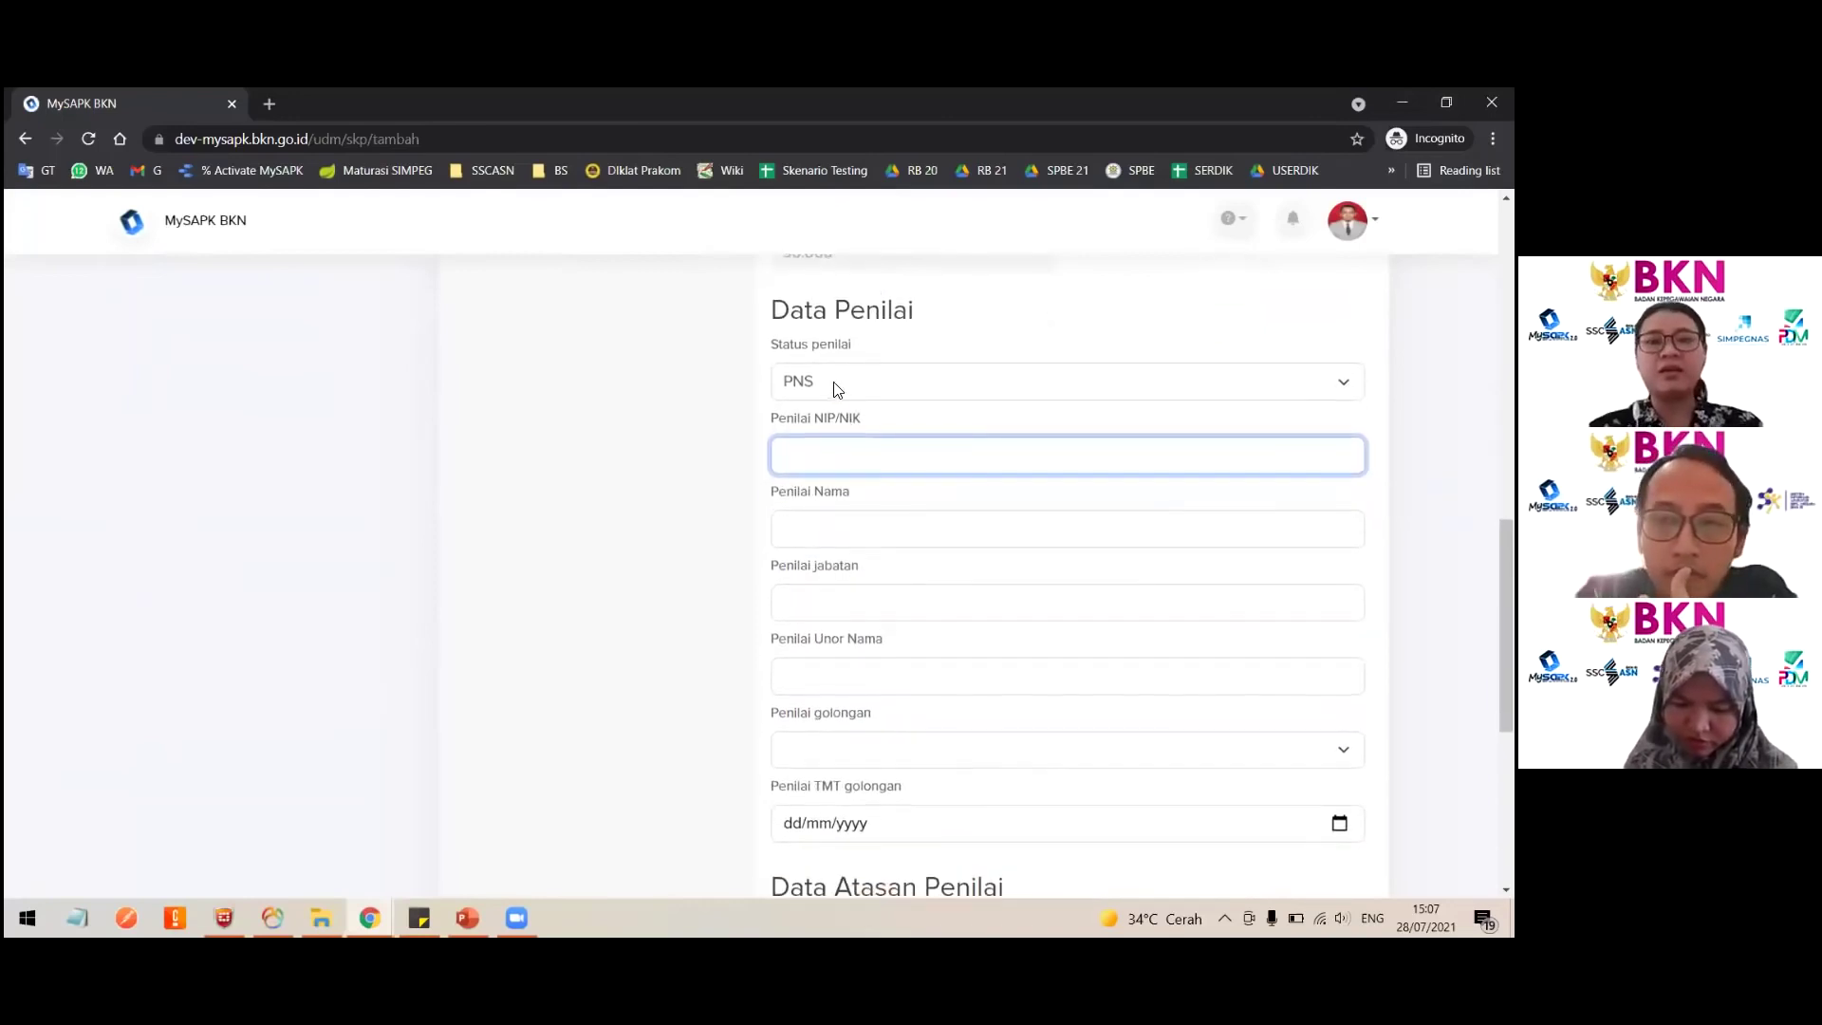
Step: Try non ASN and PPPK as Status penilai, then return it to PNS
click(839, 380)
click(882, 424)
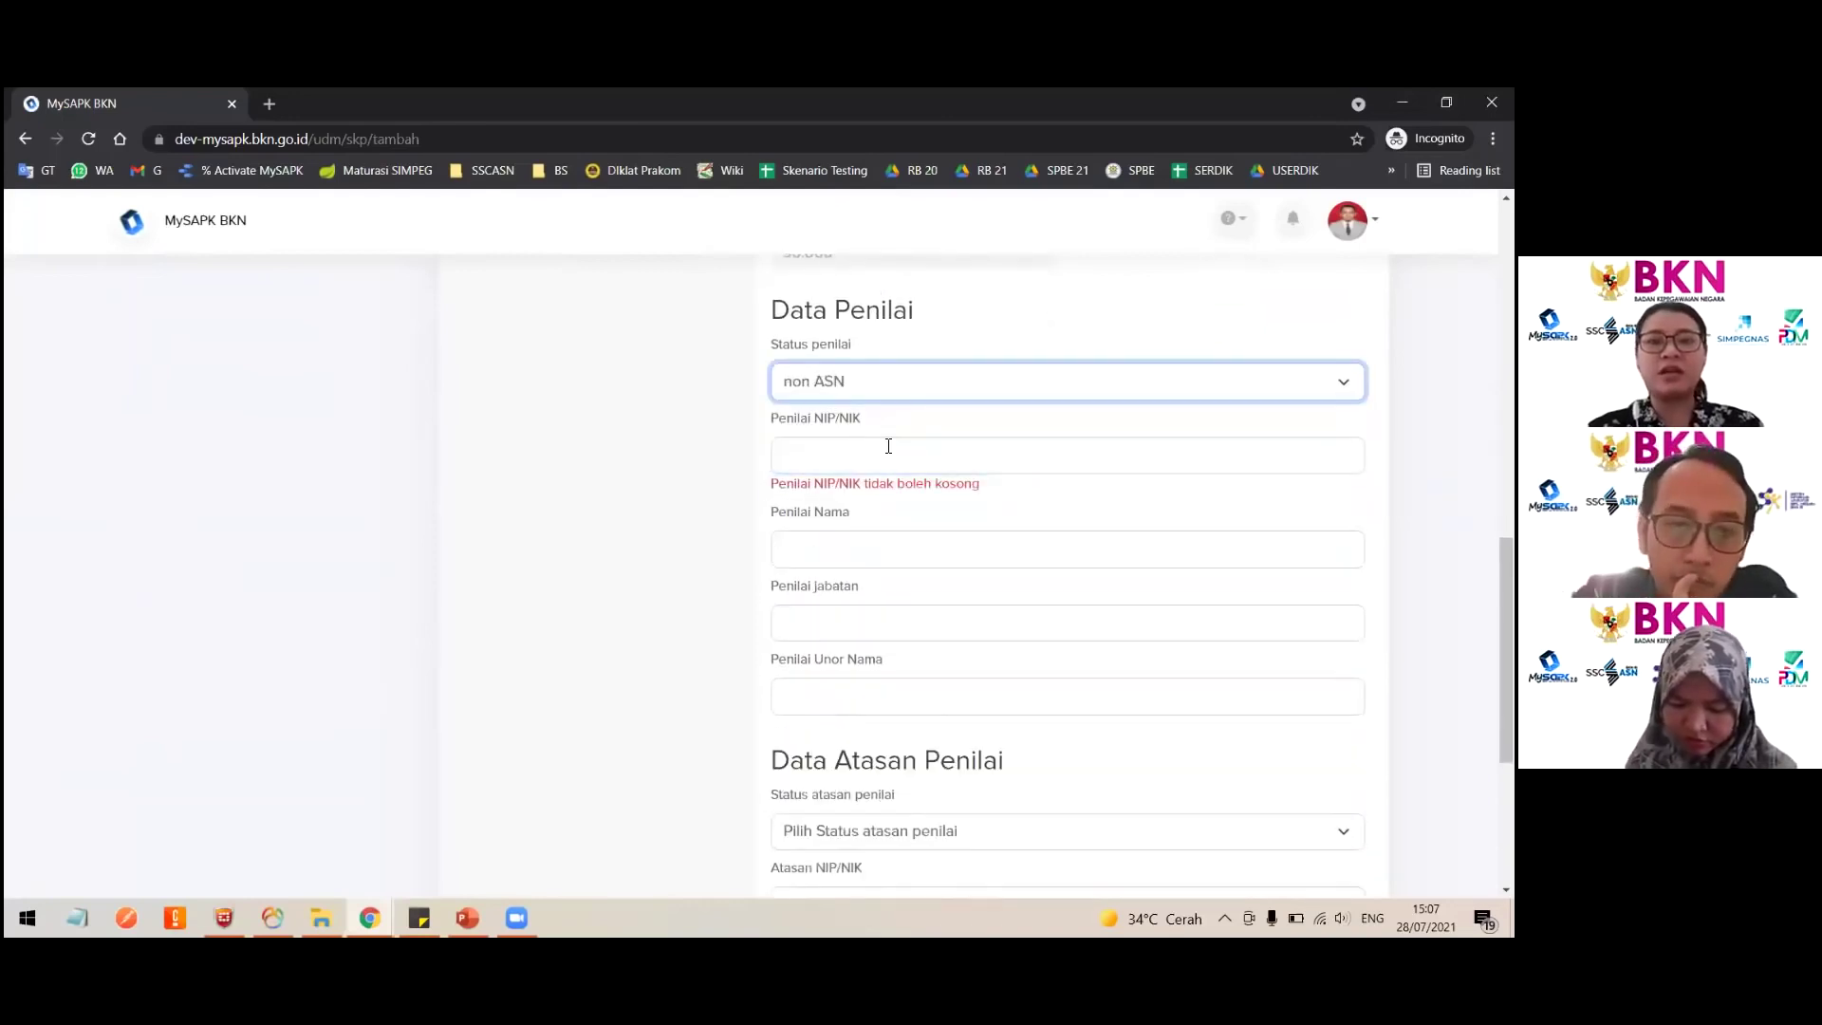
click(866, 395)
click(828, 442)
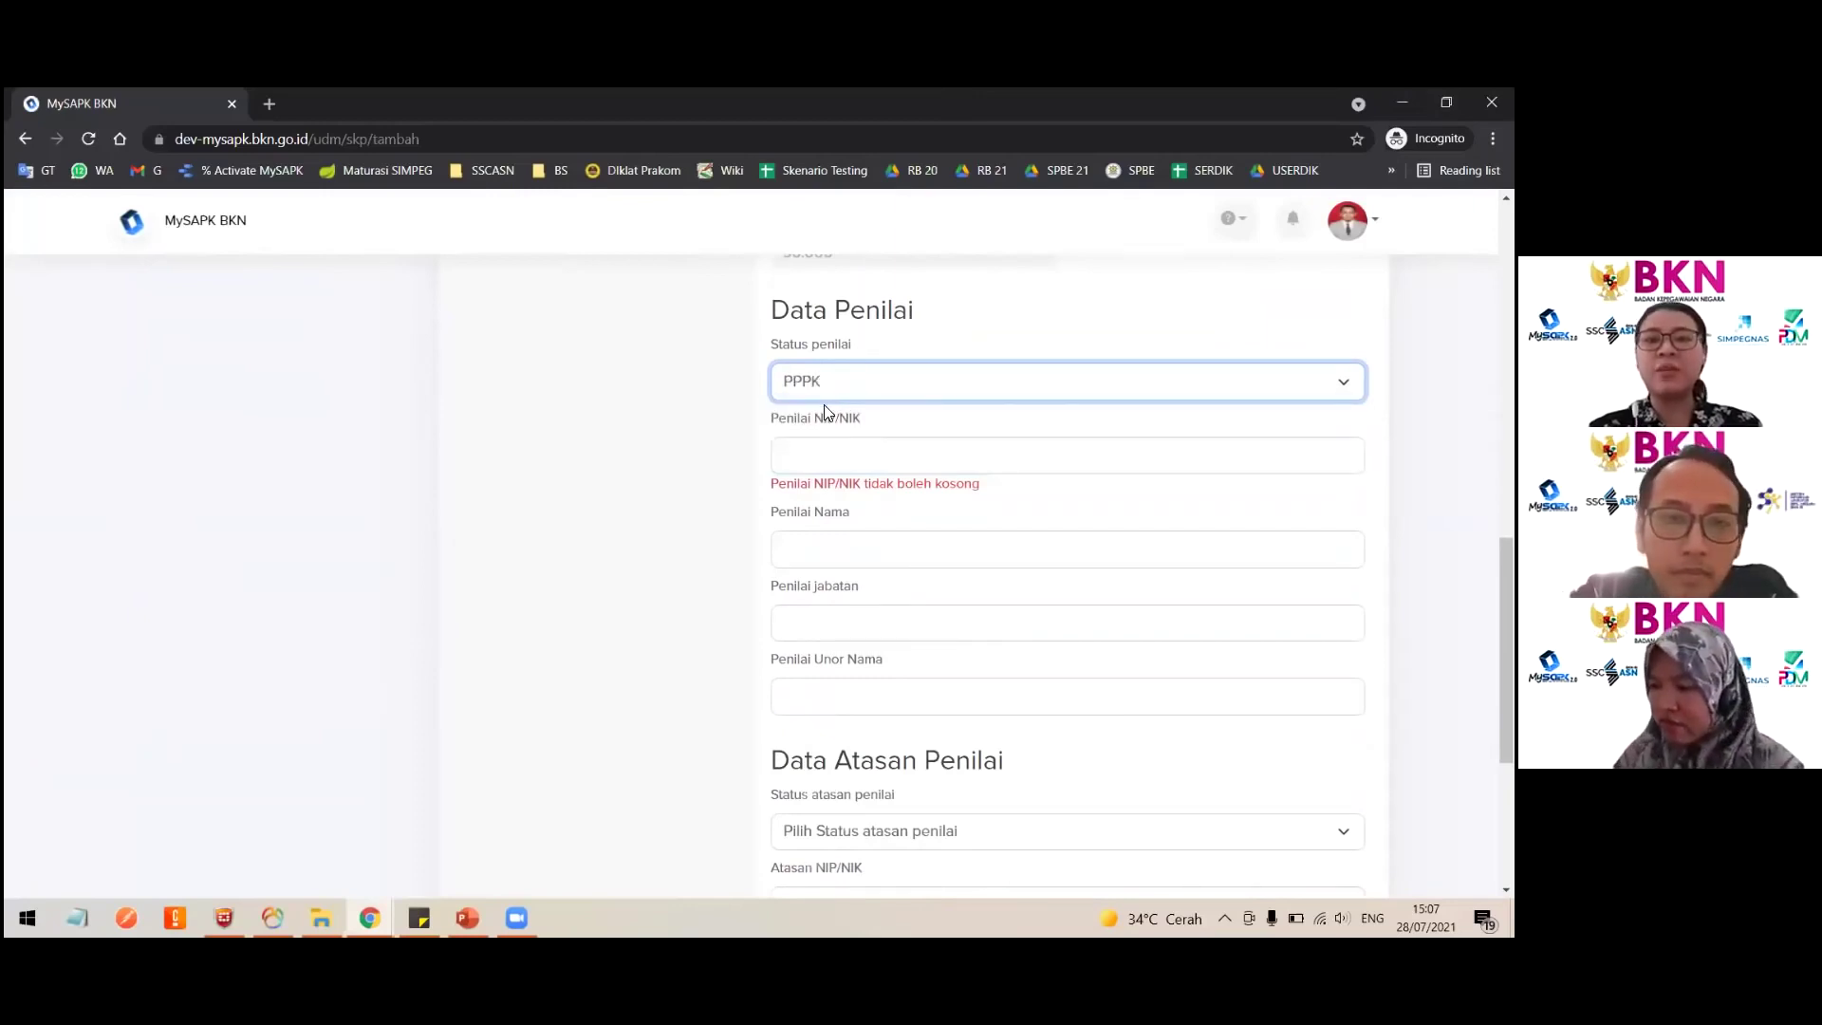
click(843, 379)
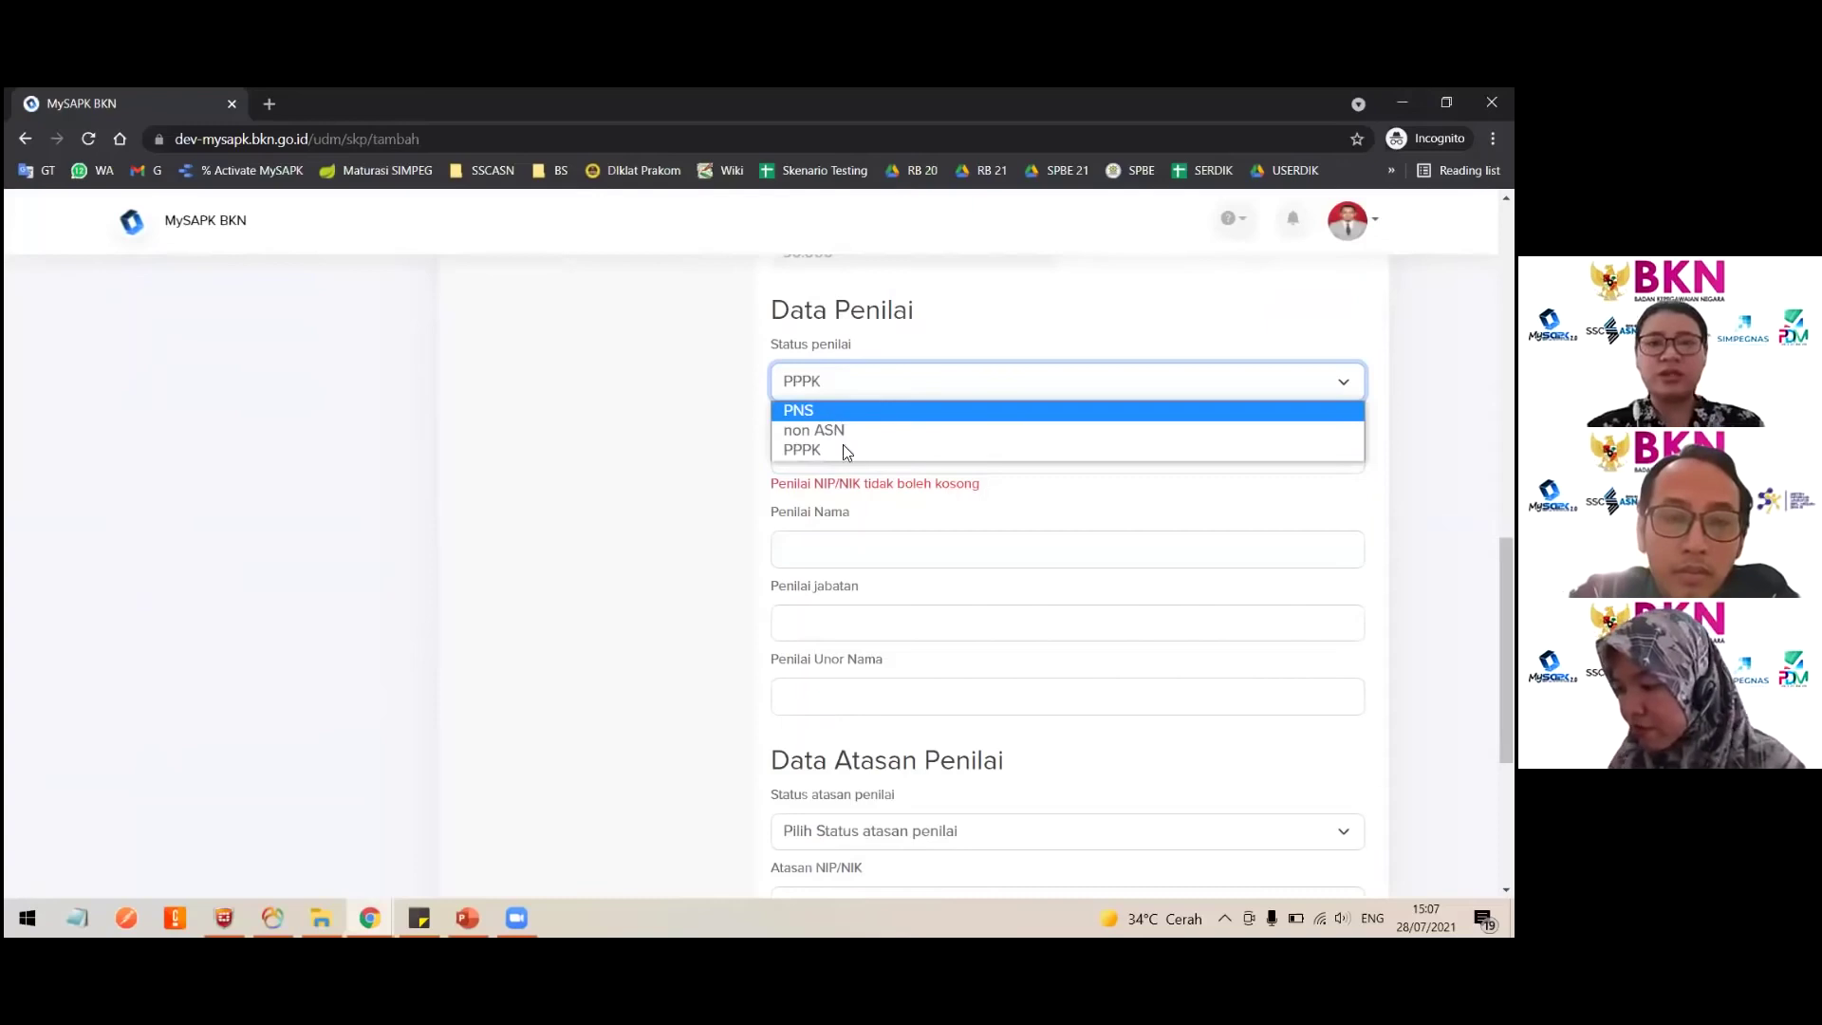
click(853, 410)
scroll(843, 435, down, 2)
scroll(978, 423, up, 1)
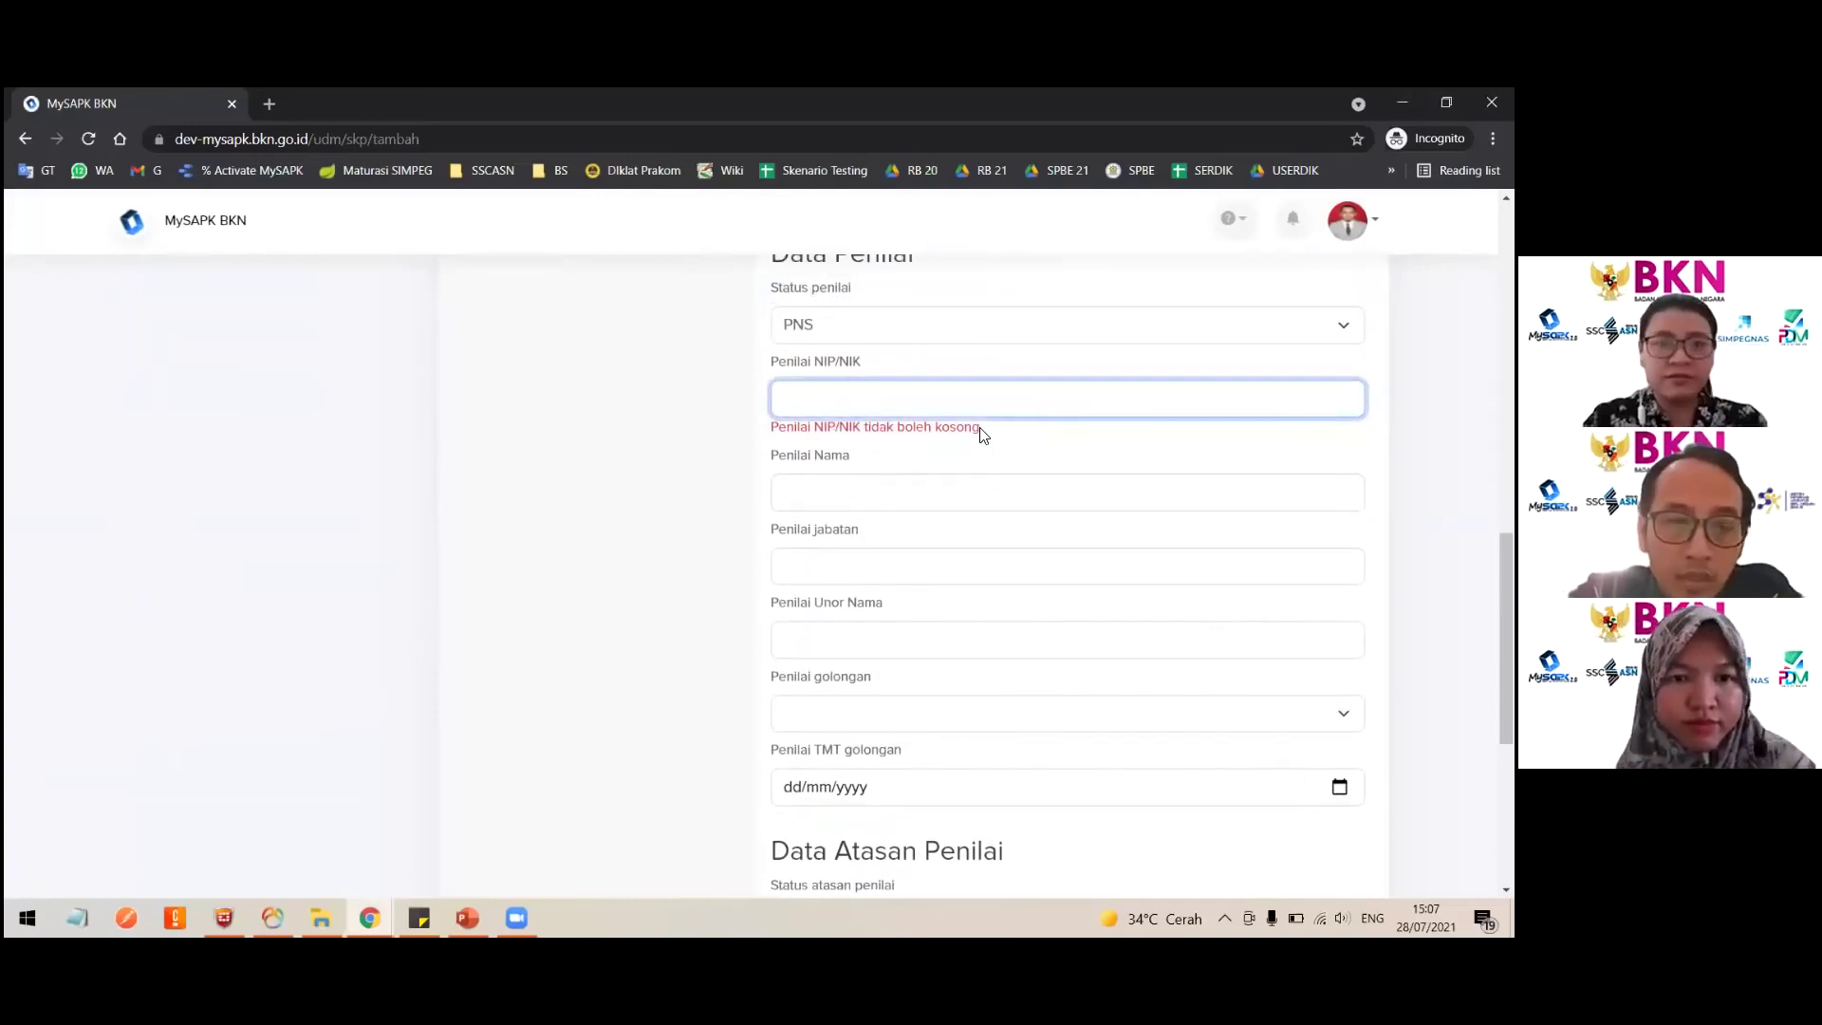
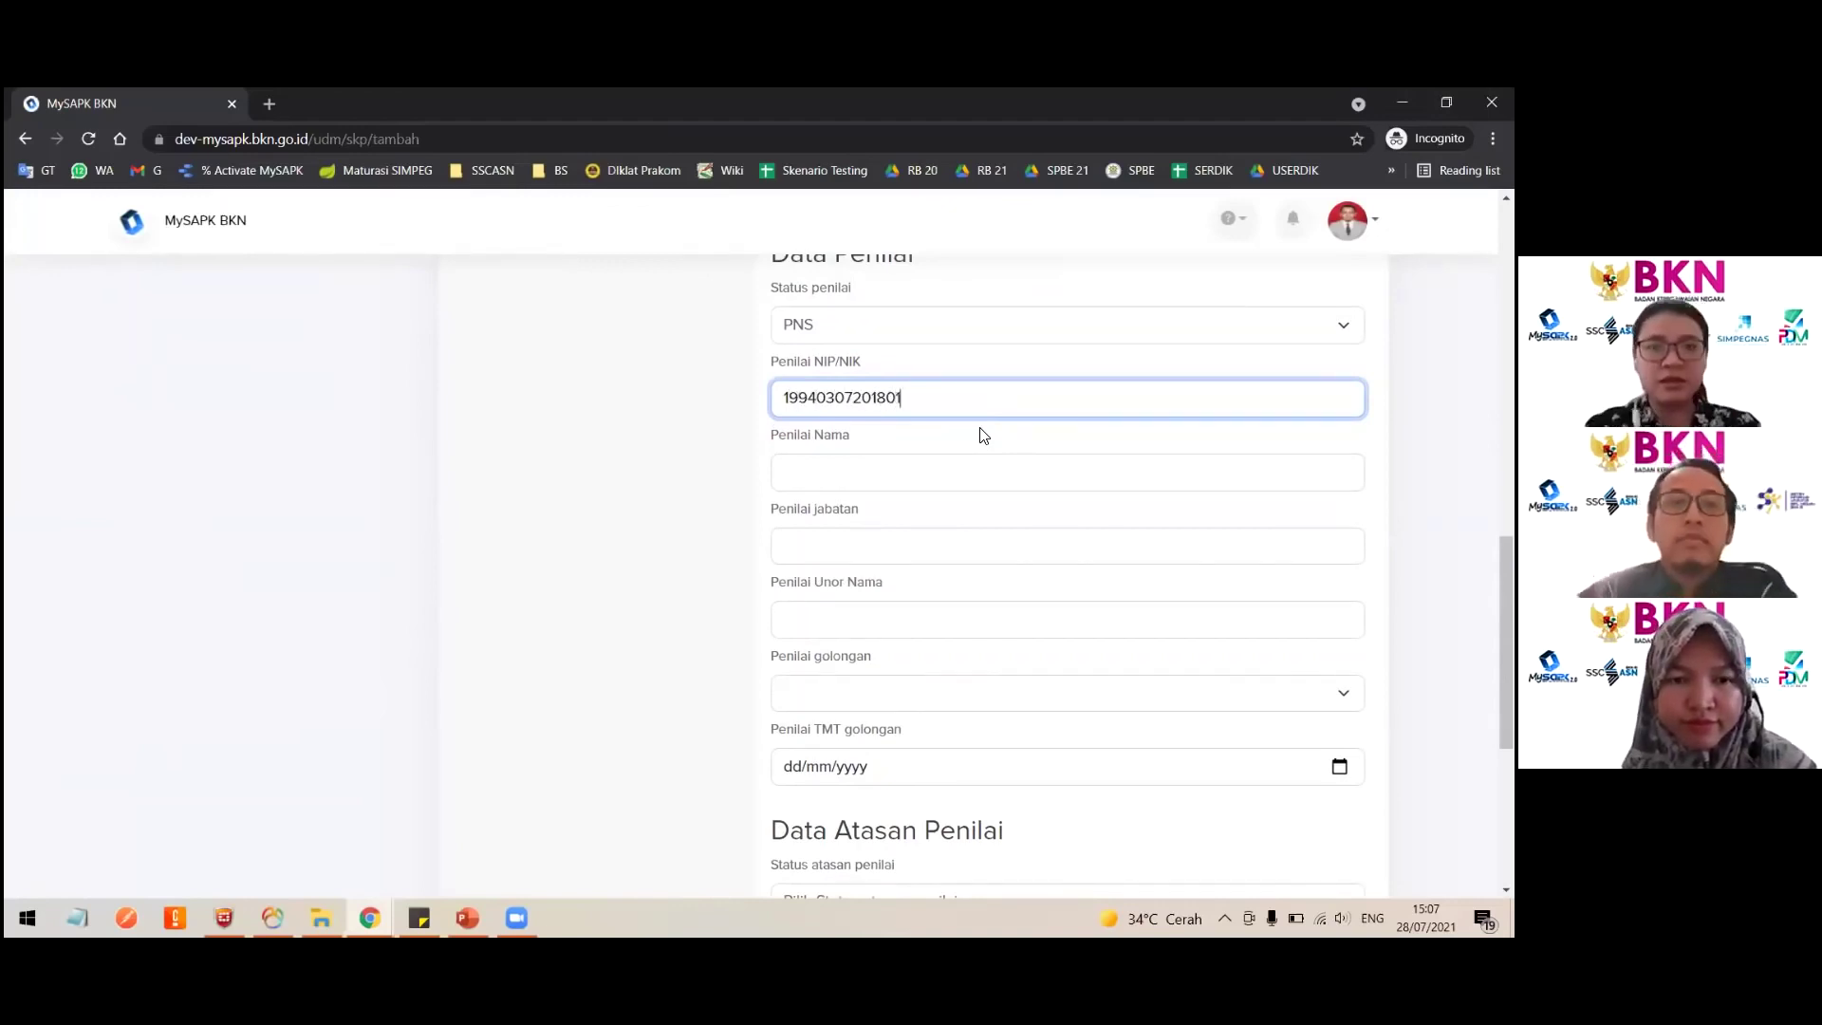
Step: Enter the assessor's NIP/NIK number and full name in Penilai Nama
key(ctrl+a)
key(ctrl+c)
click(907, 469)
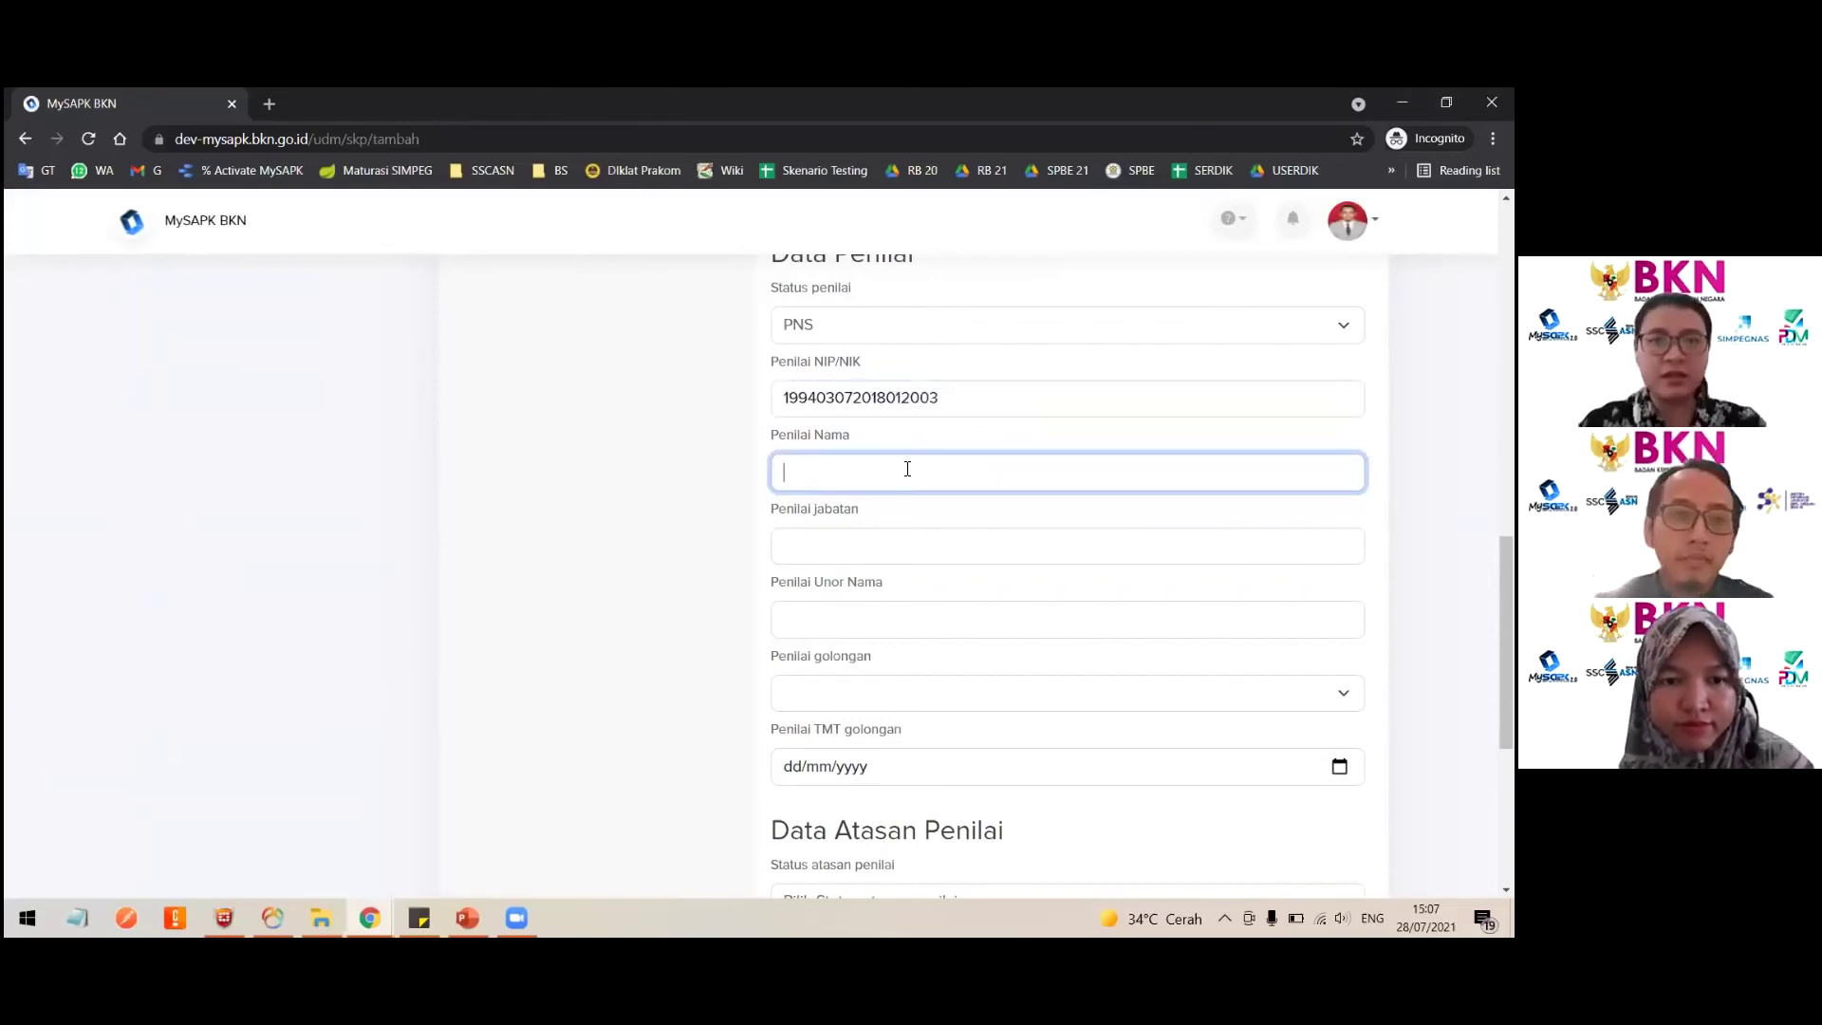
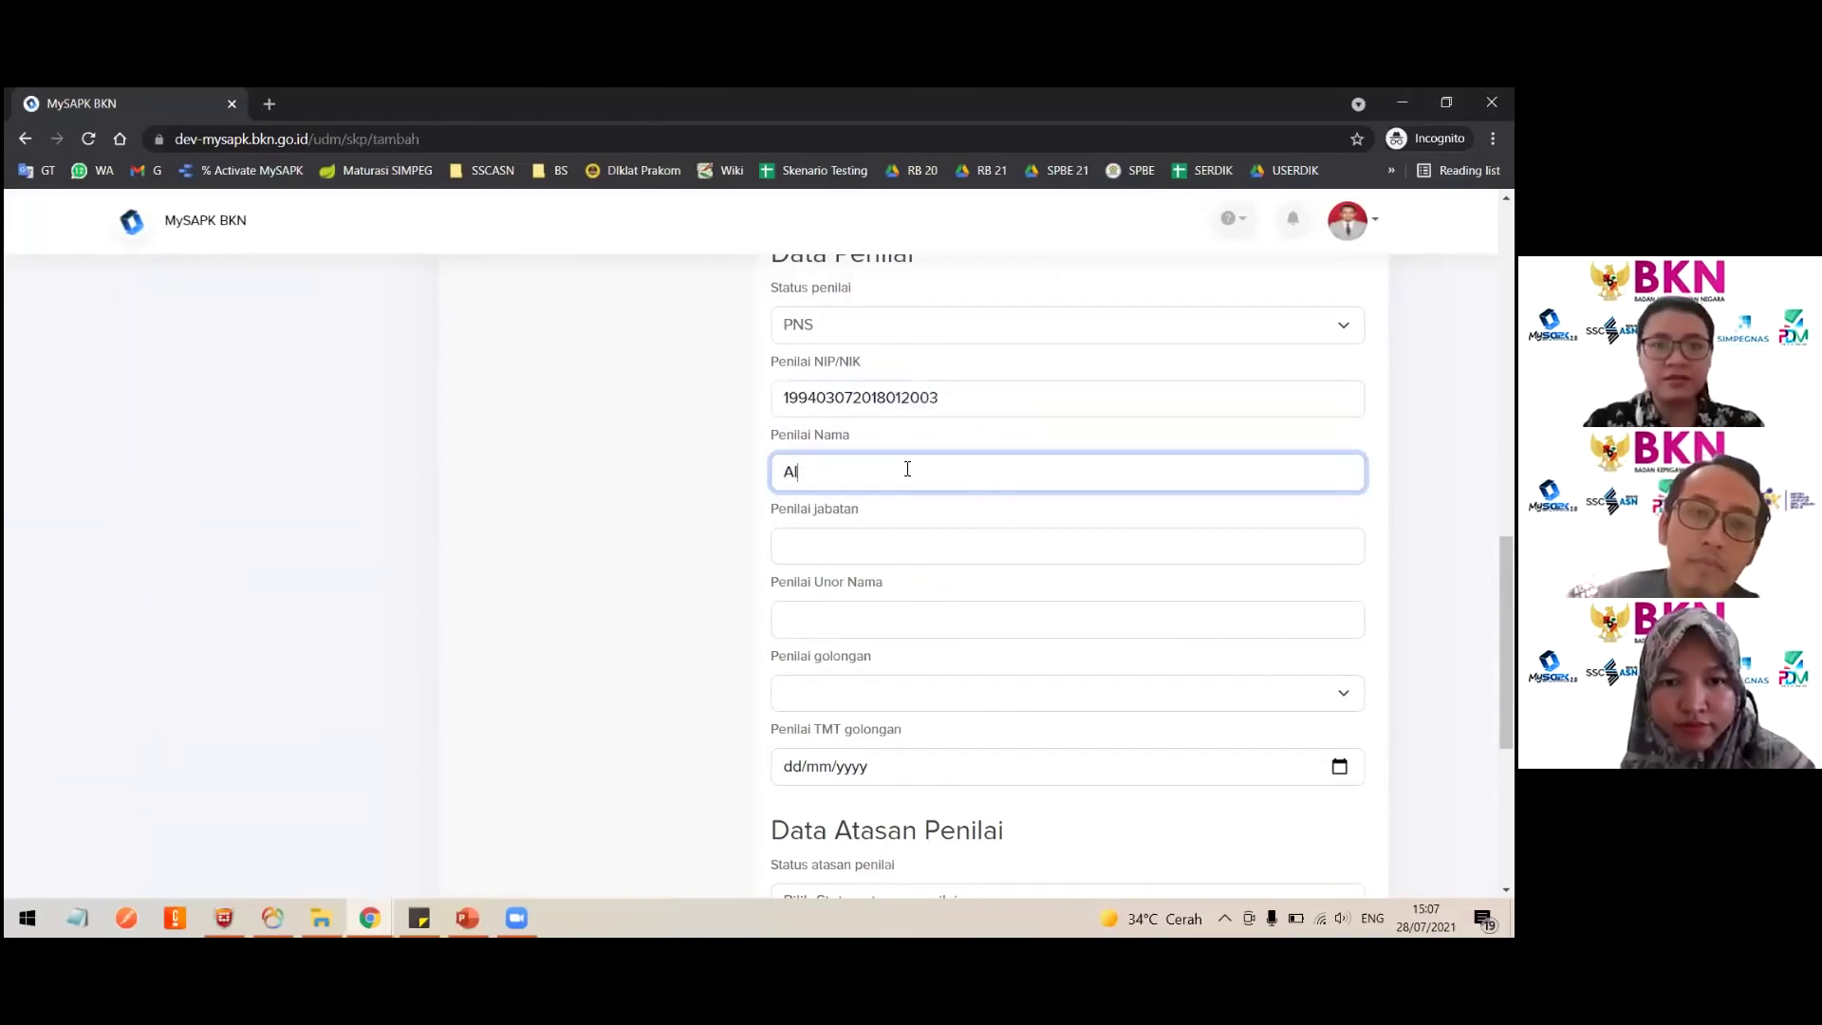
Step: Enter 'Pranata Komputer' as Penilai jabatan and 'Dit. PPSIASN' as Unor Nama
click(899, 549)
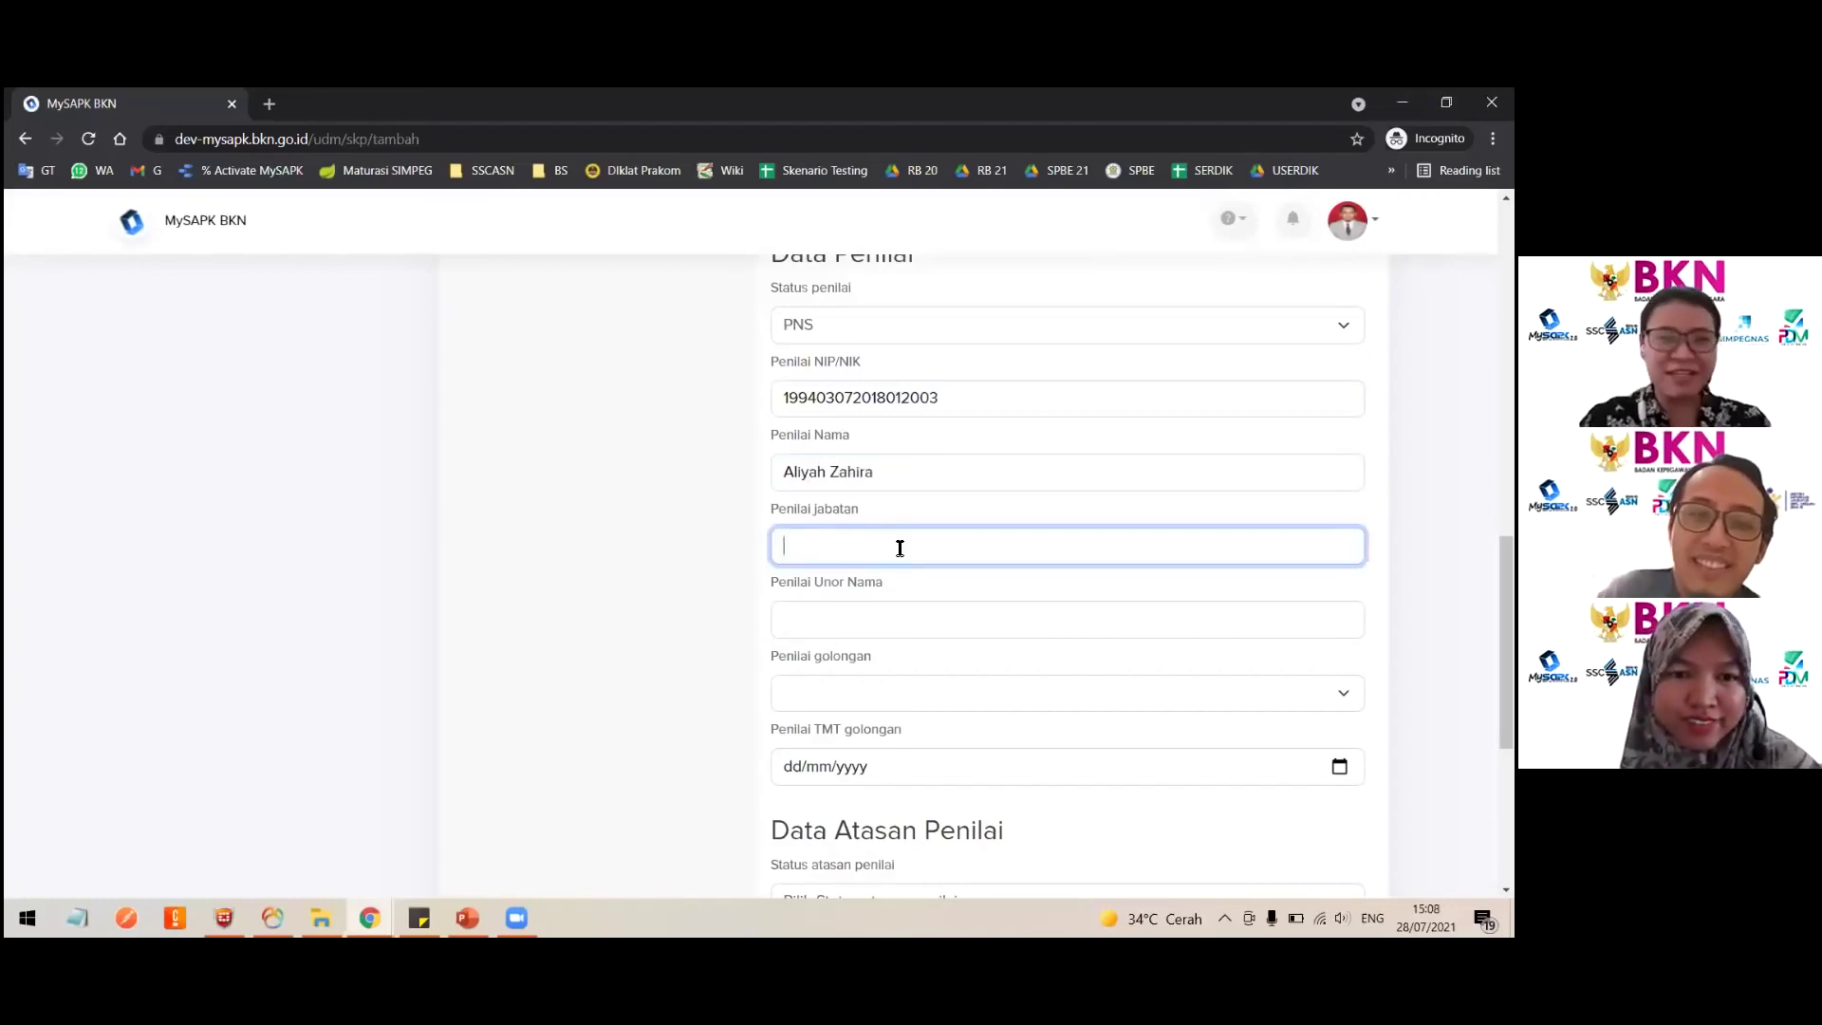
text(Prama)
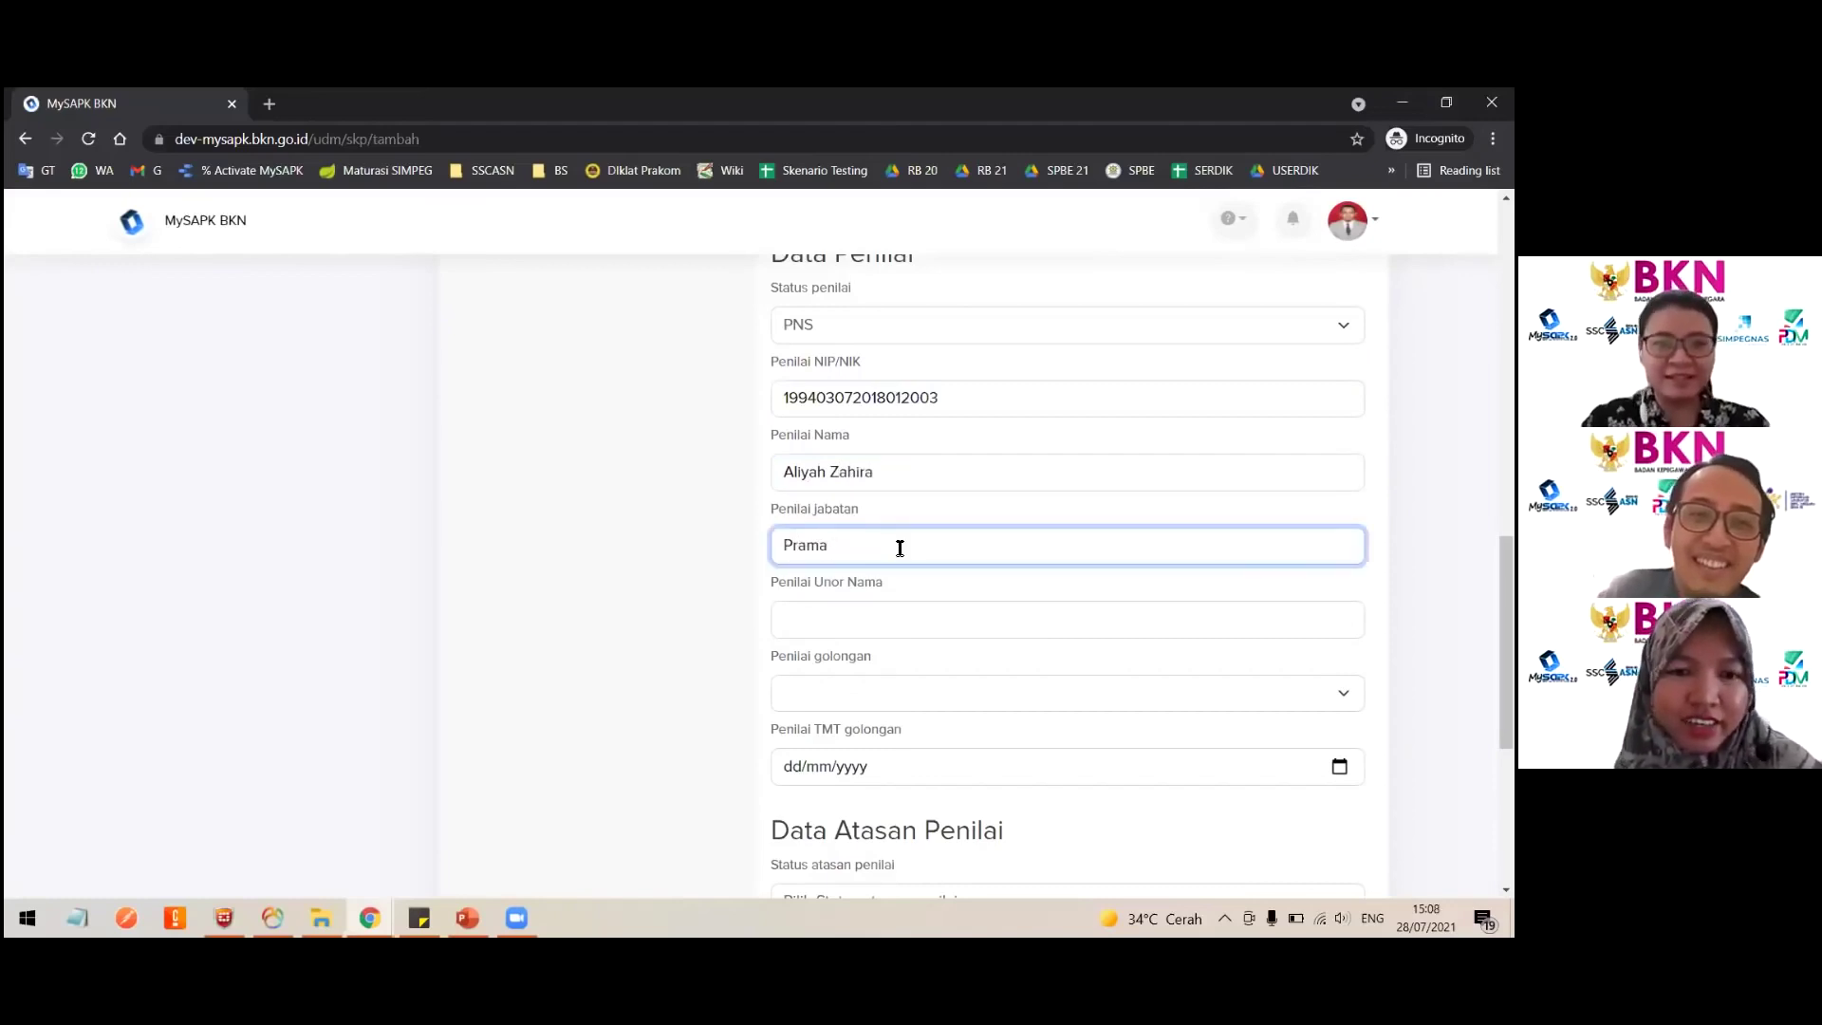
key(BackSpace)
key(BackSpace)
text(nata KOmp)
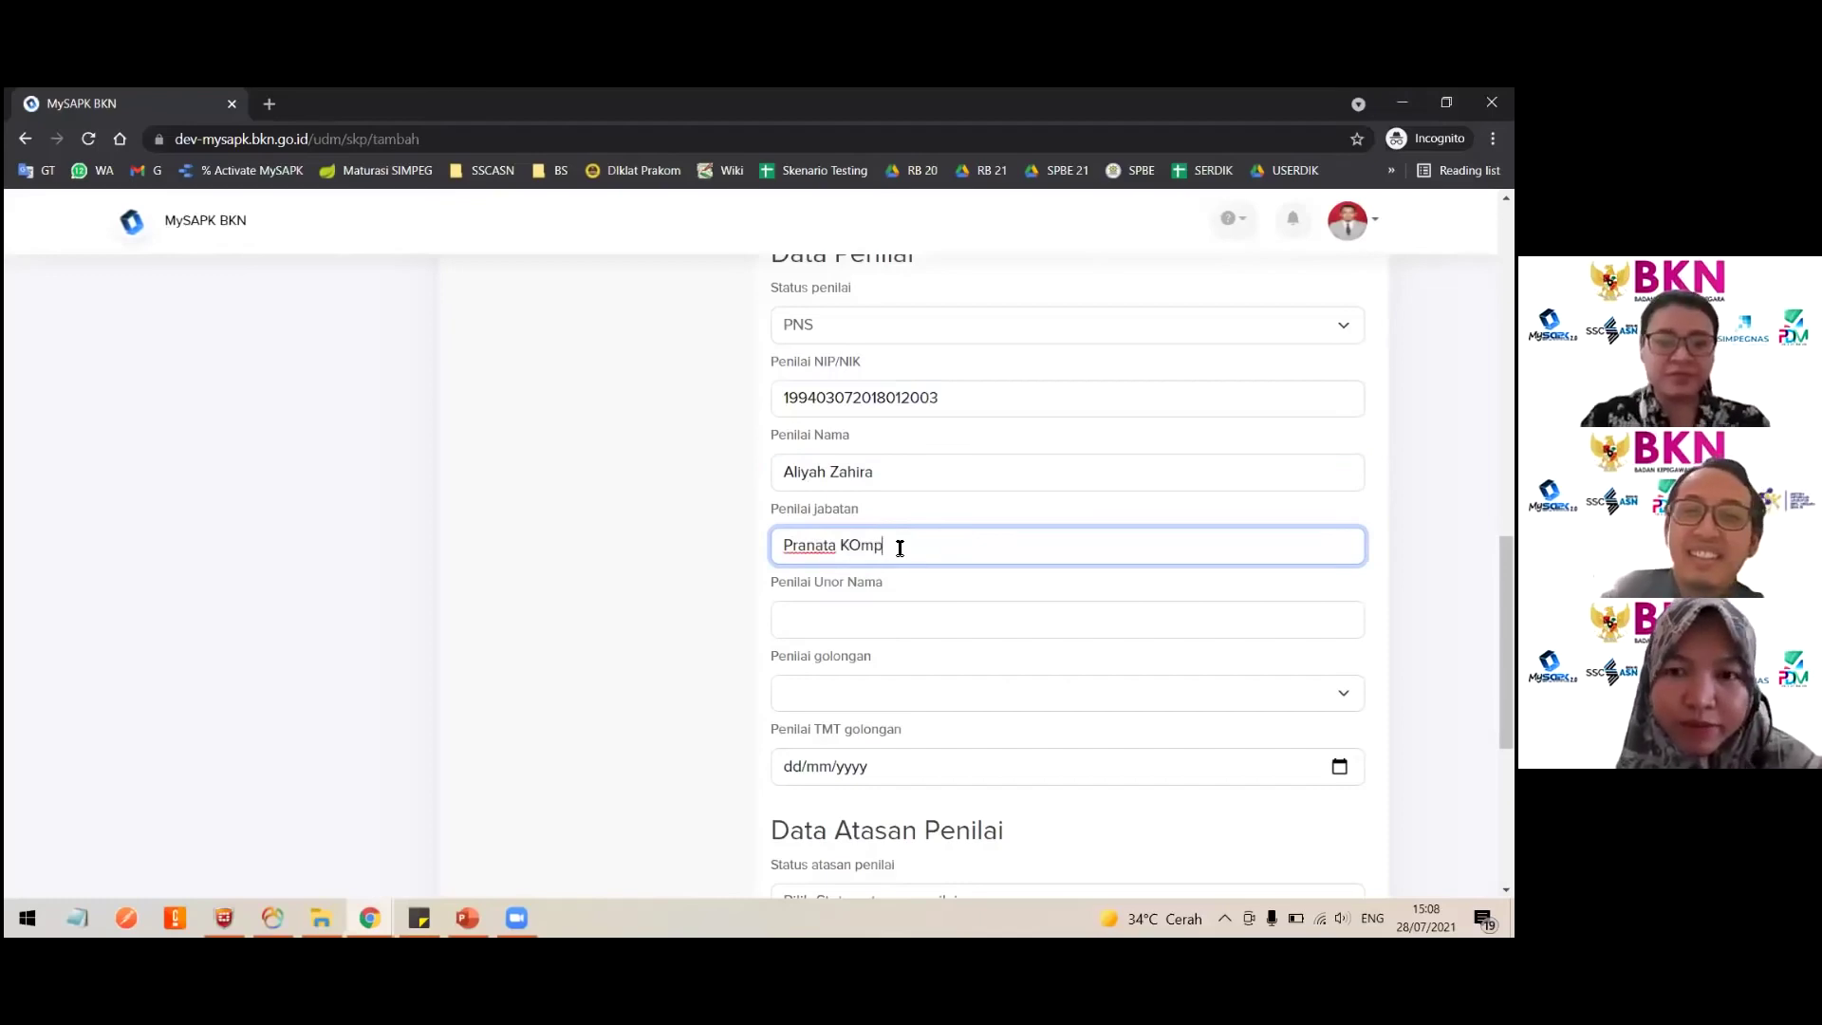
text(uter)
click(857, 546)
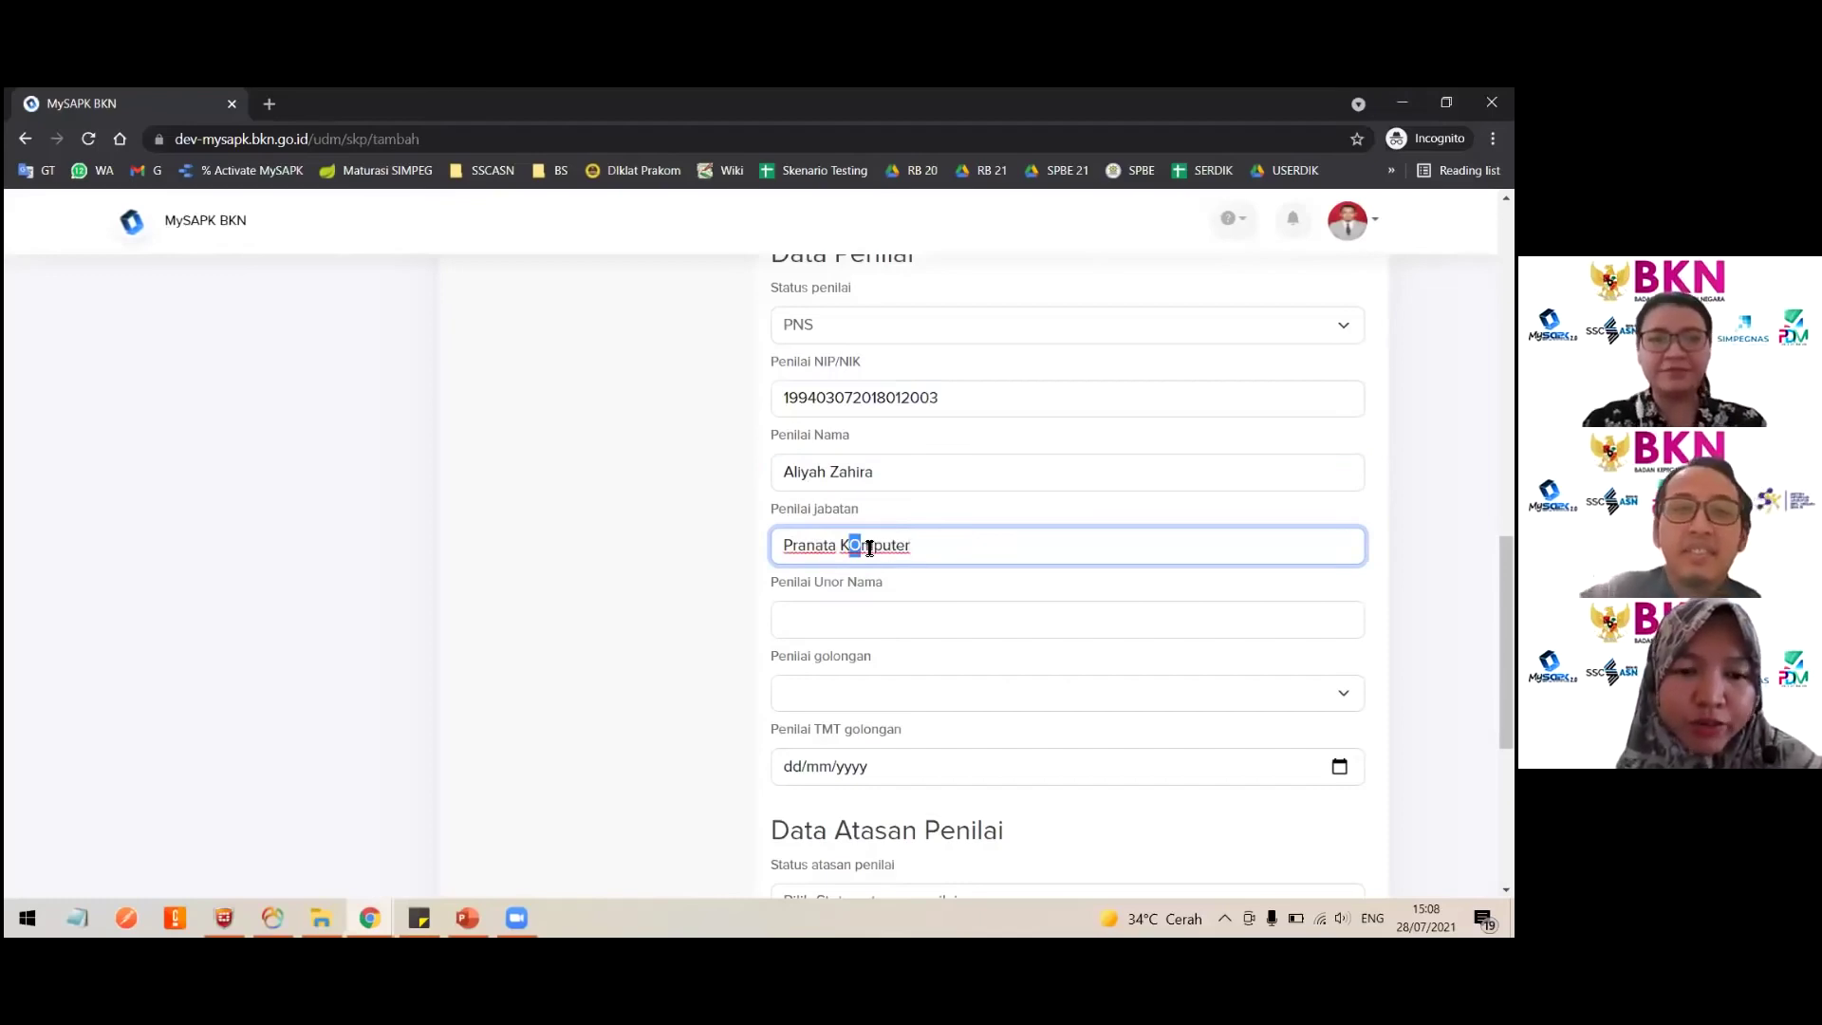
key(BackSpace)
text(o)
click(866, 623)
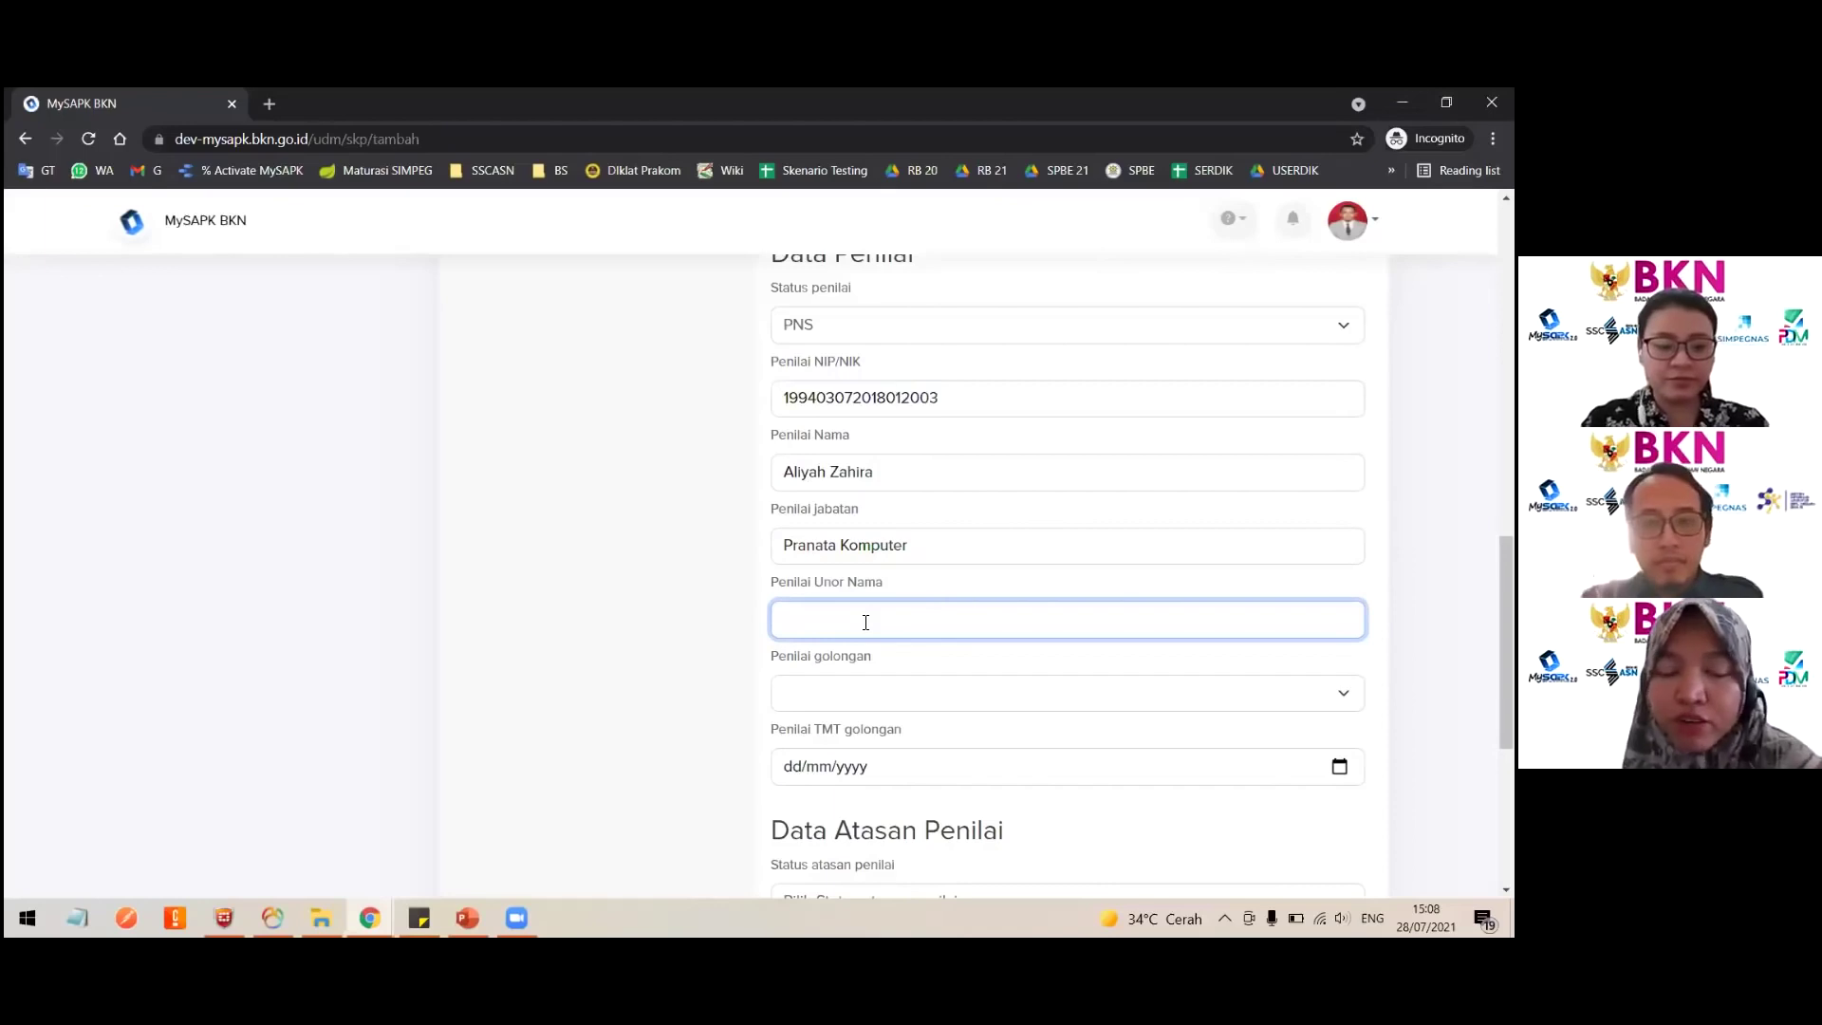
text(Dit. PPSIASN)
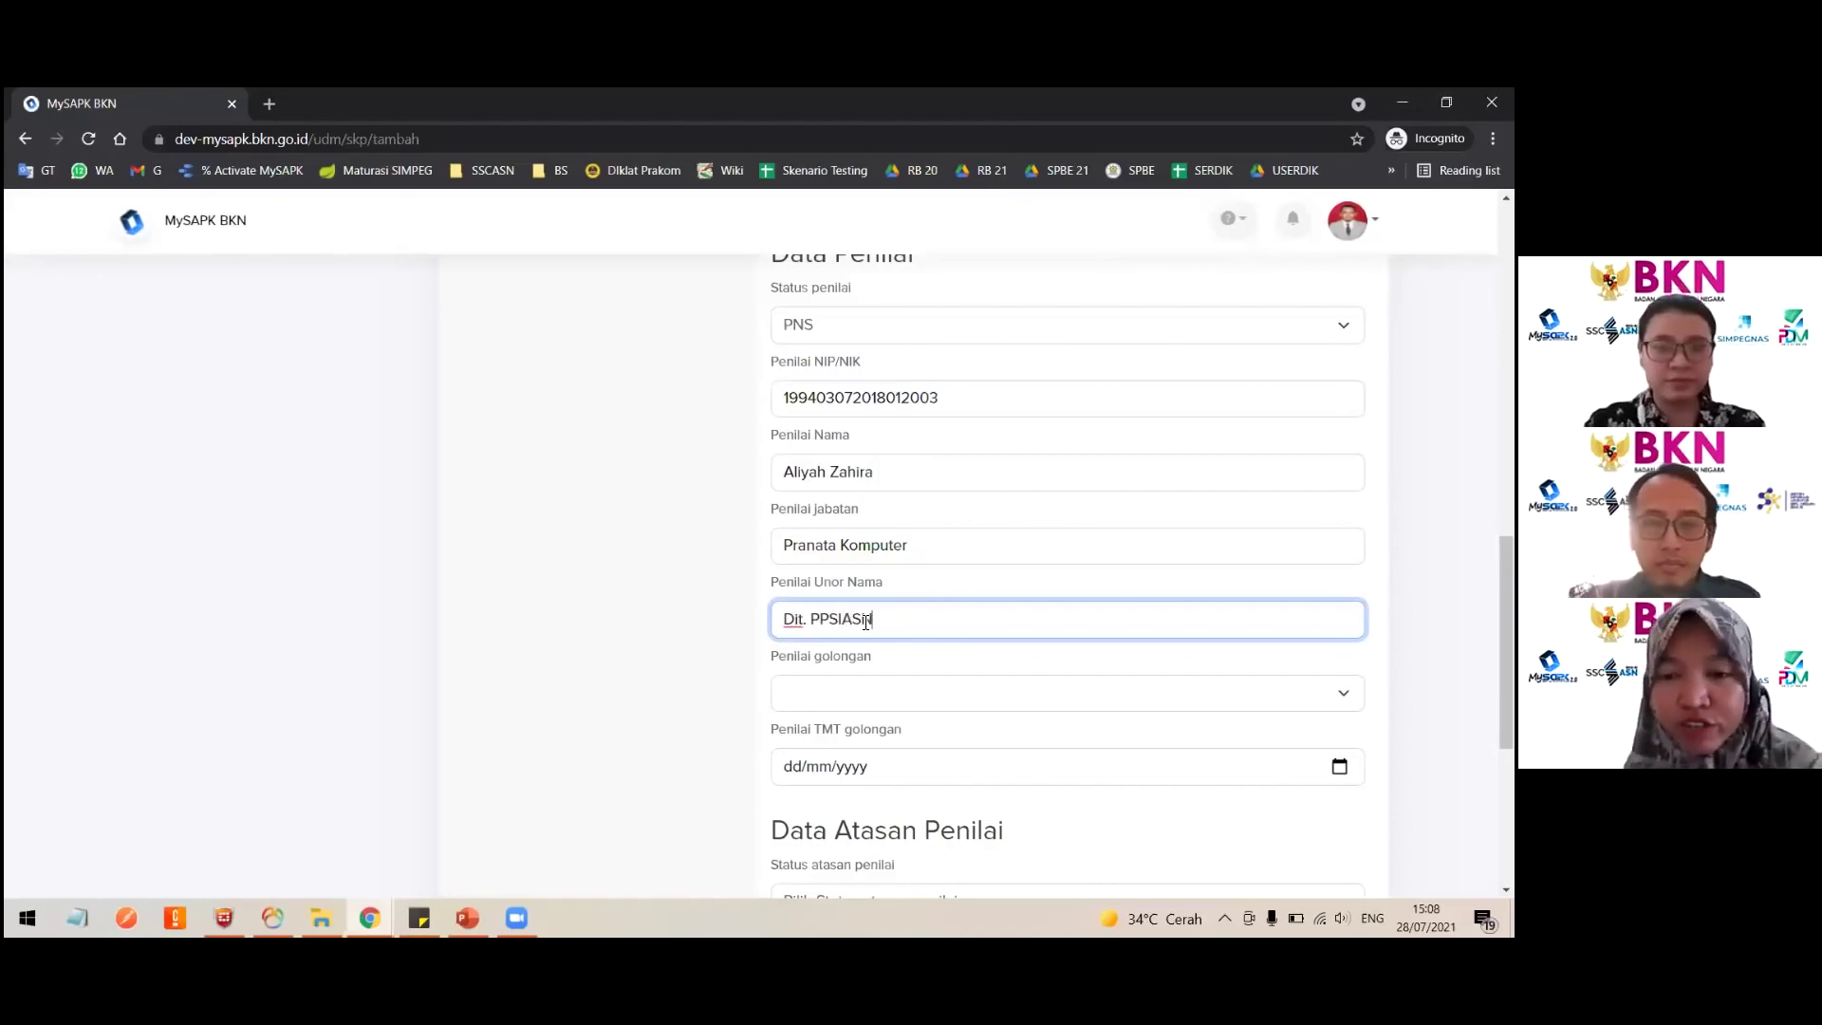
Step: Set the assessor's golongan to III/b and TMT golongan to 28/07/2021
scroll(801, 582, down, 1)
click(801, 577)
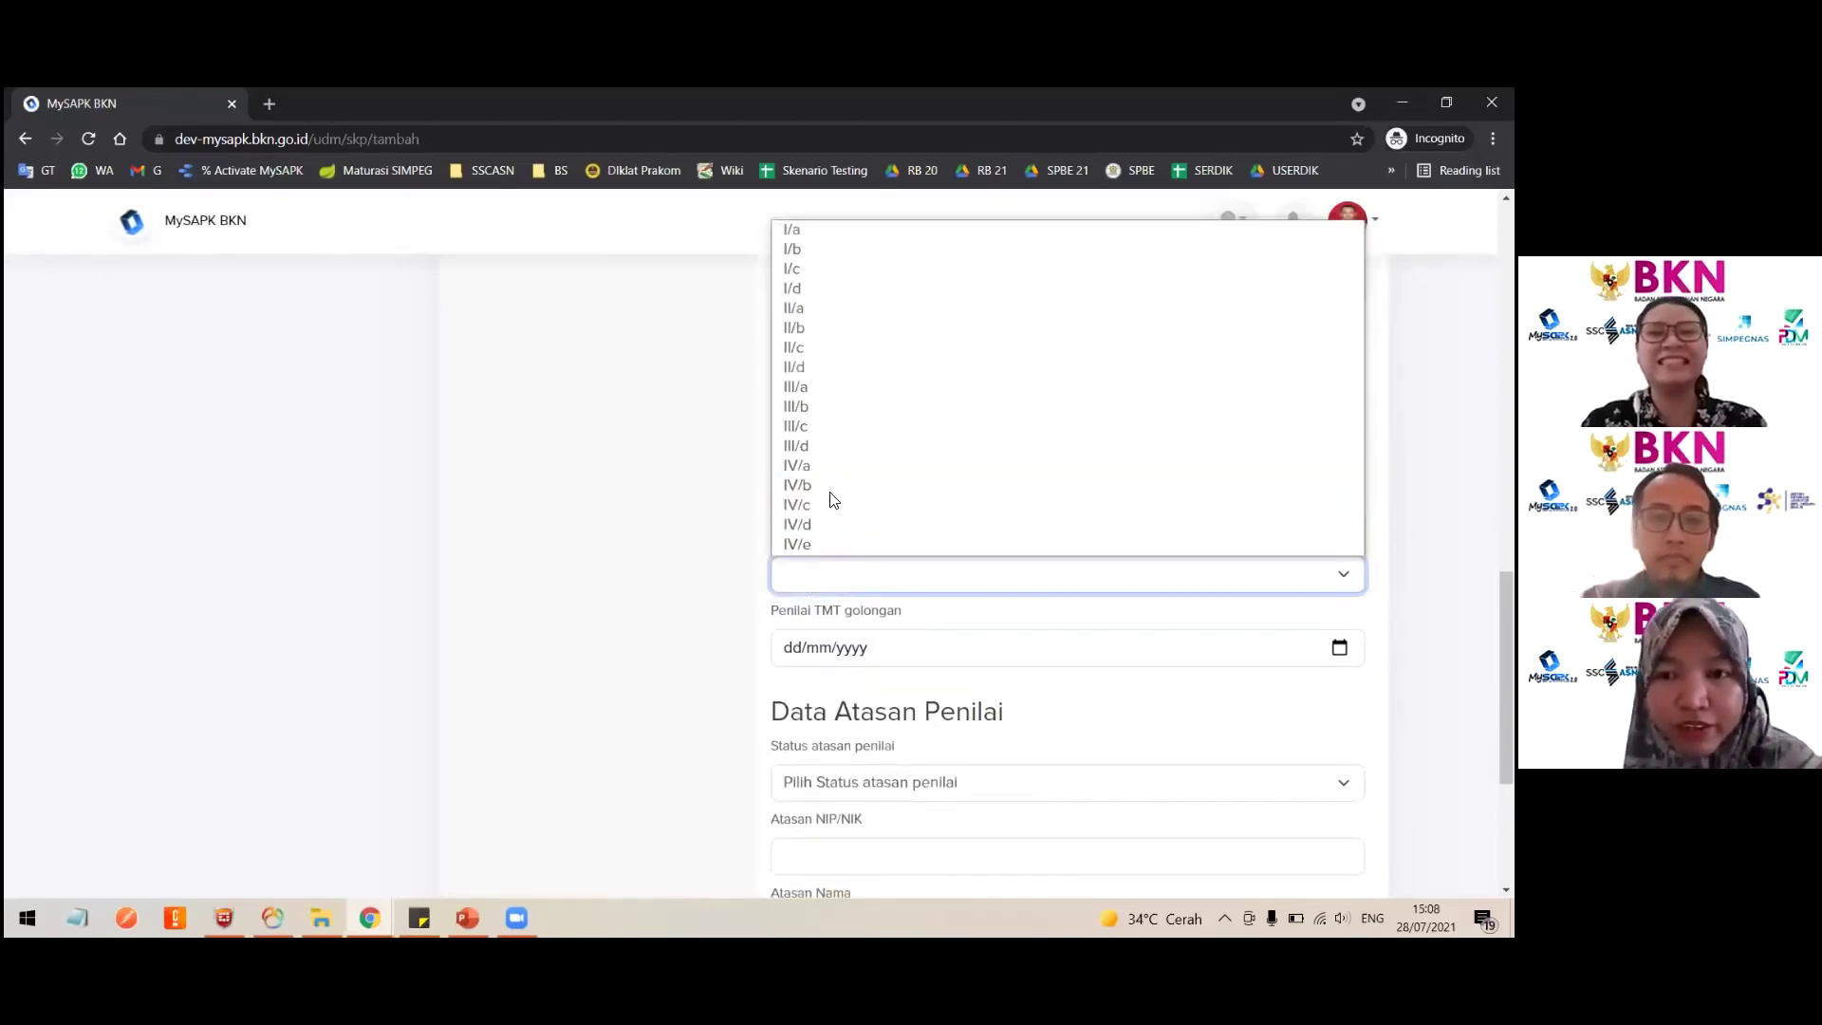
click(845, 405)
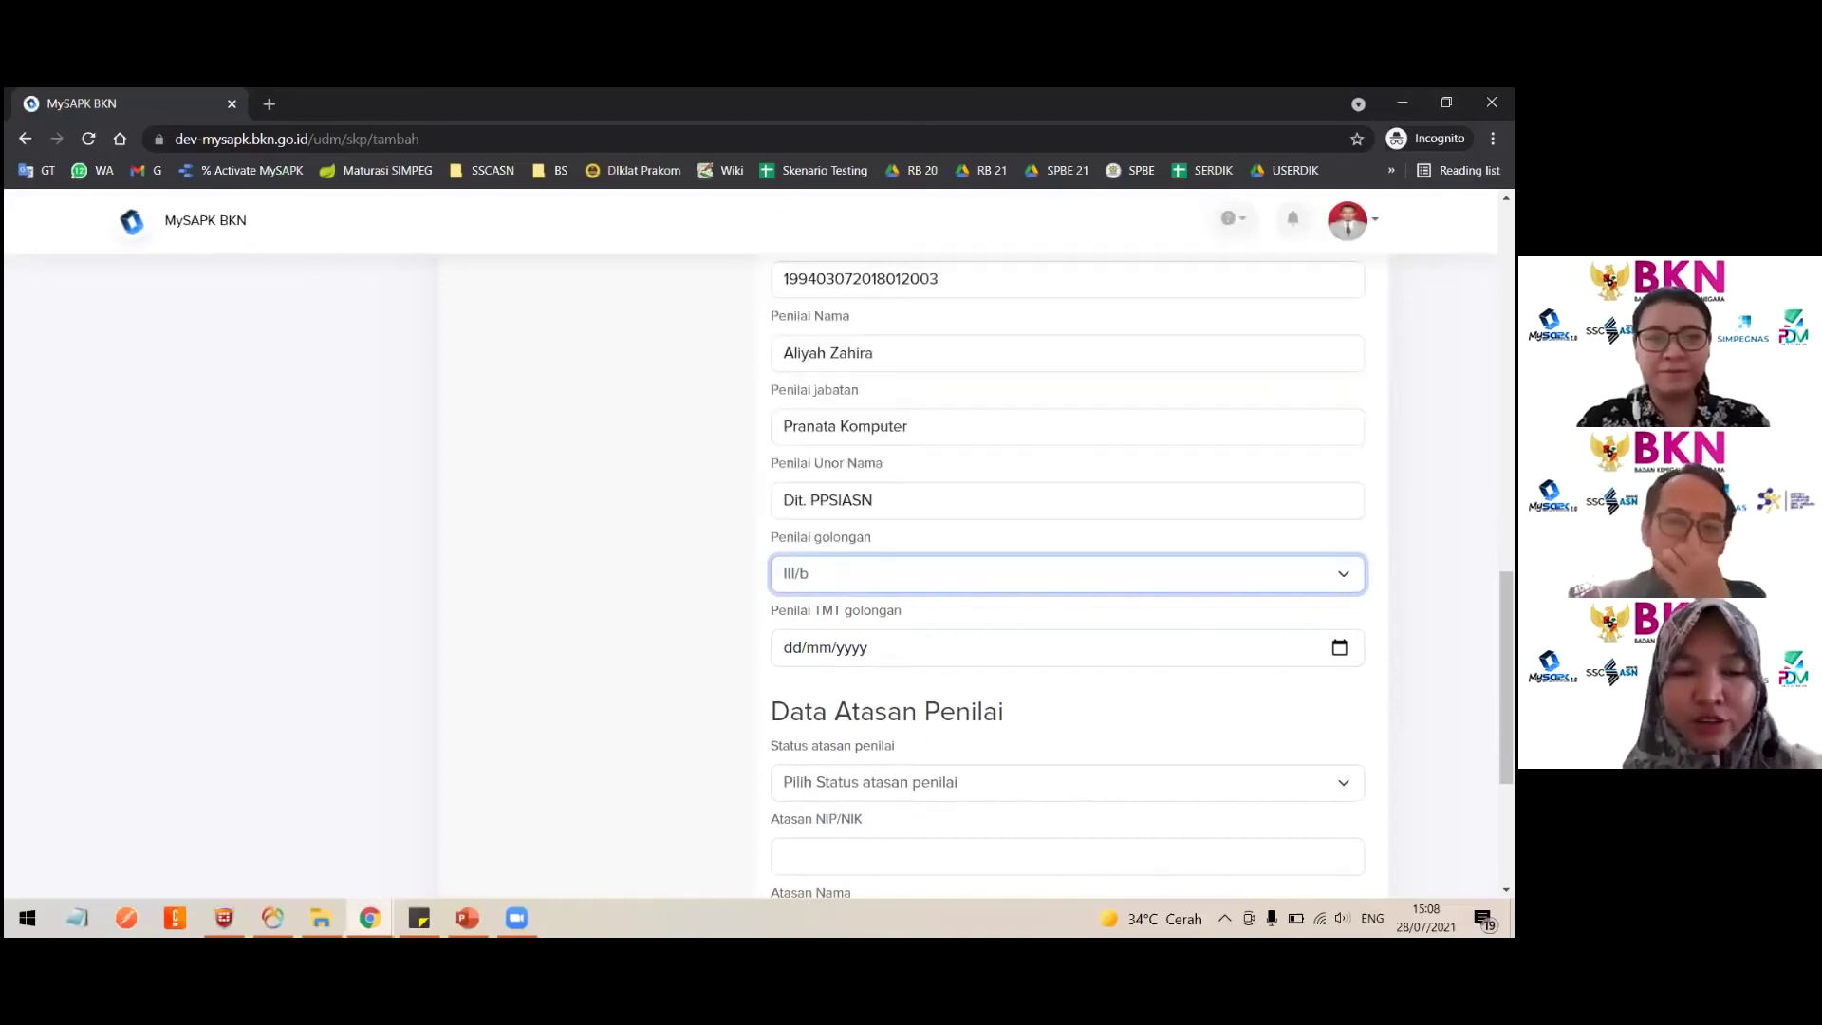
click(1339, 647)
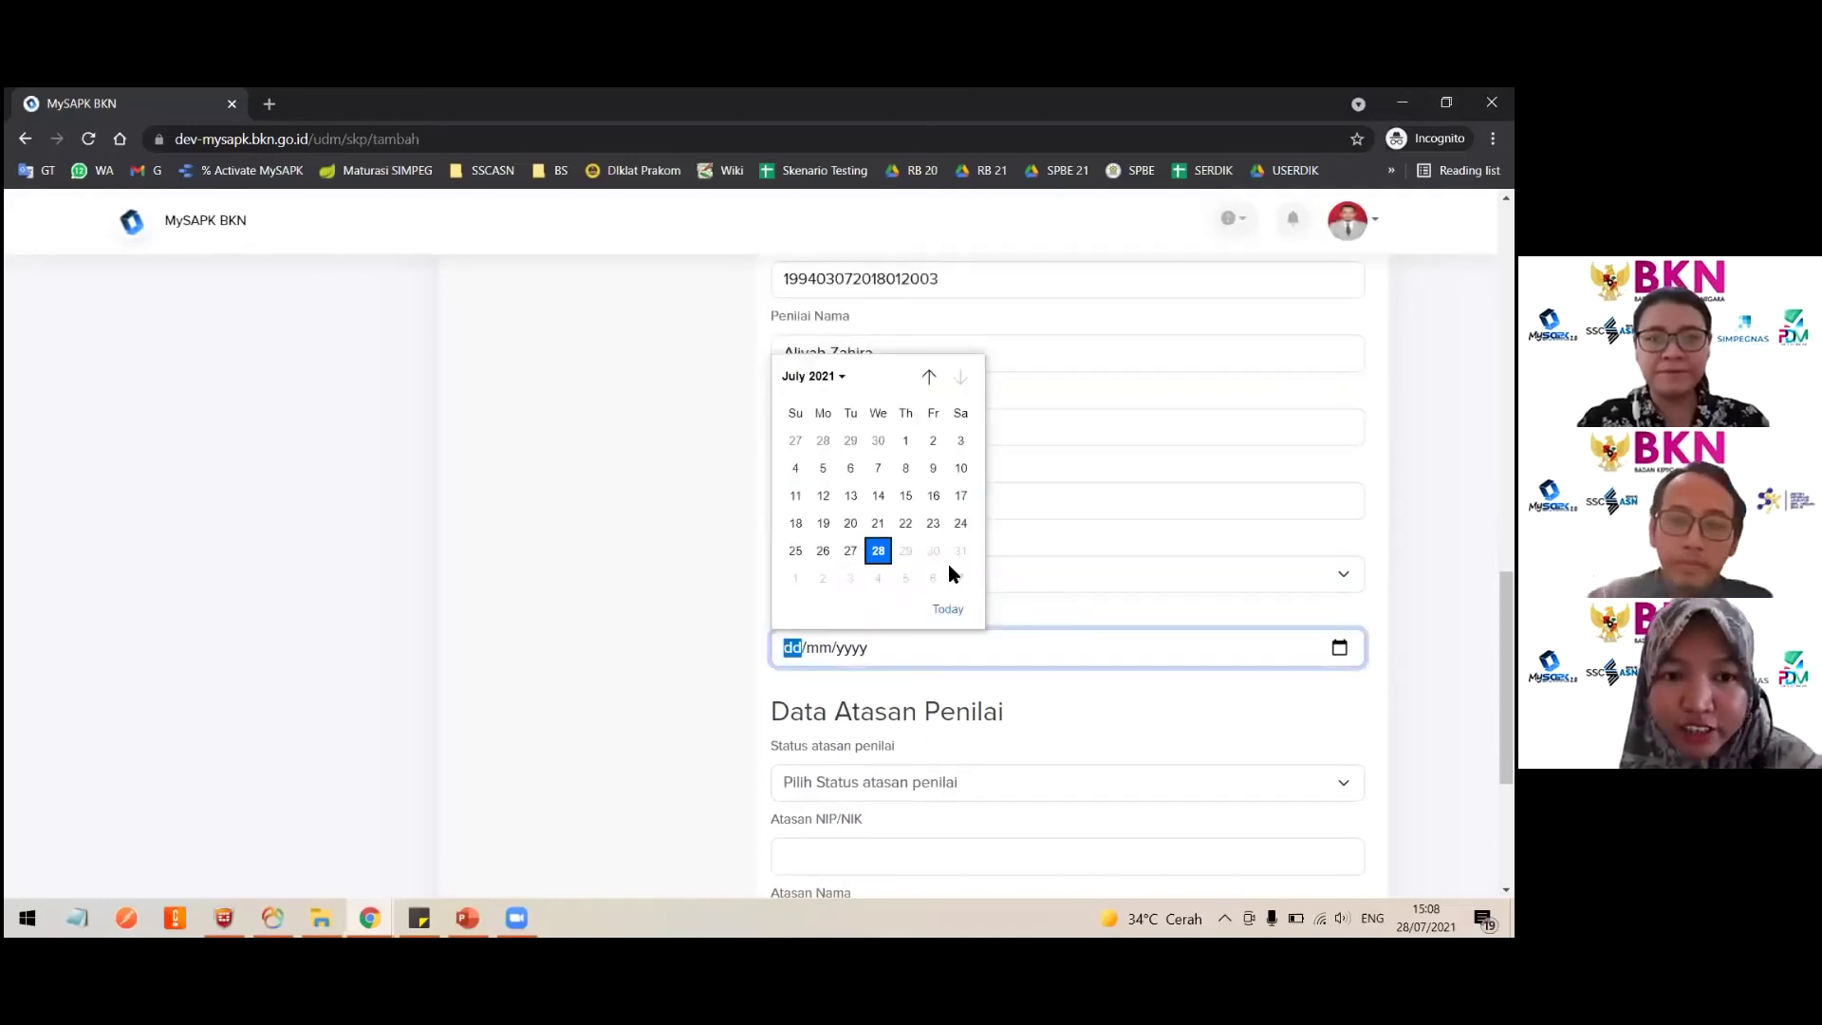
click(890, 560)
scroll(978, 658, down, 1)
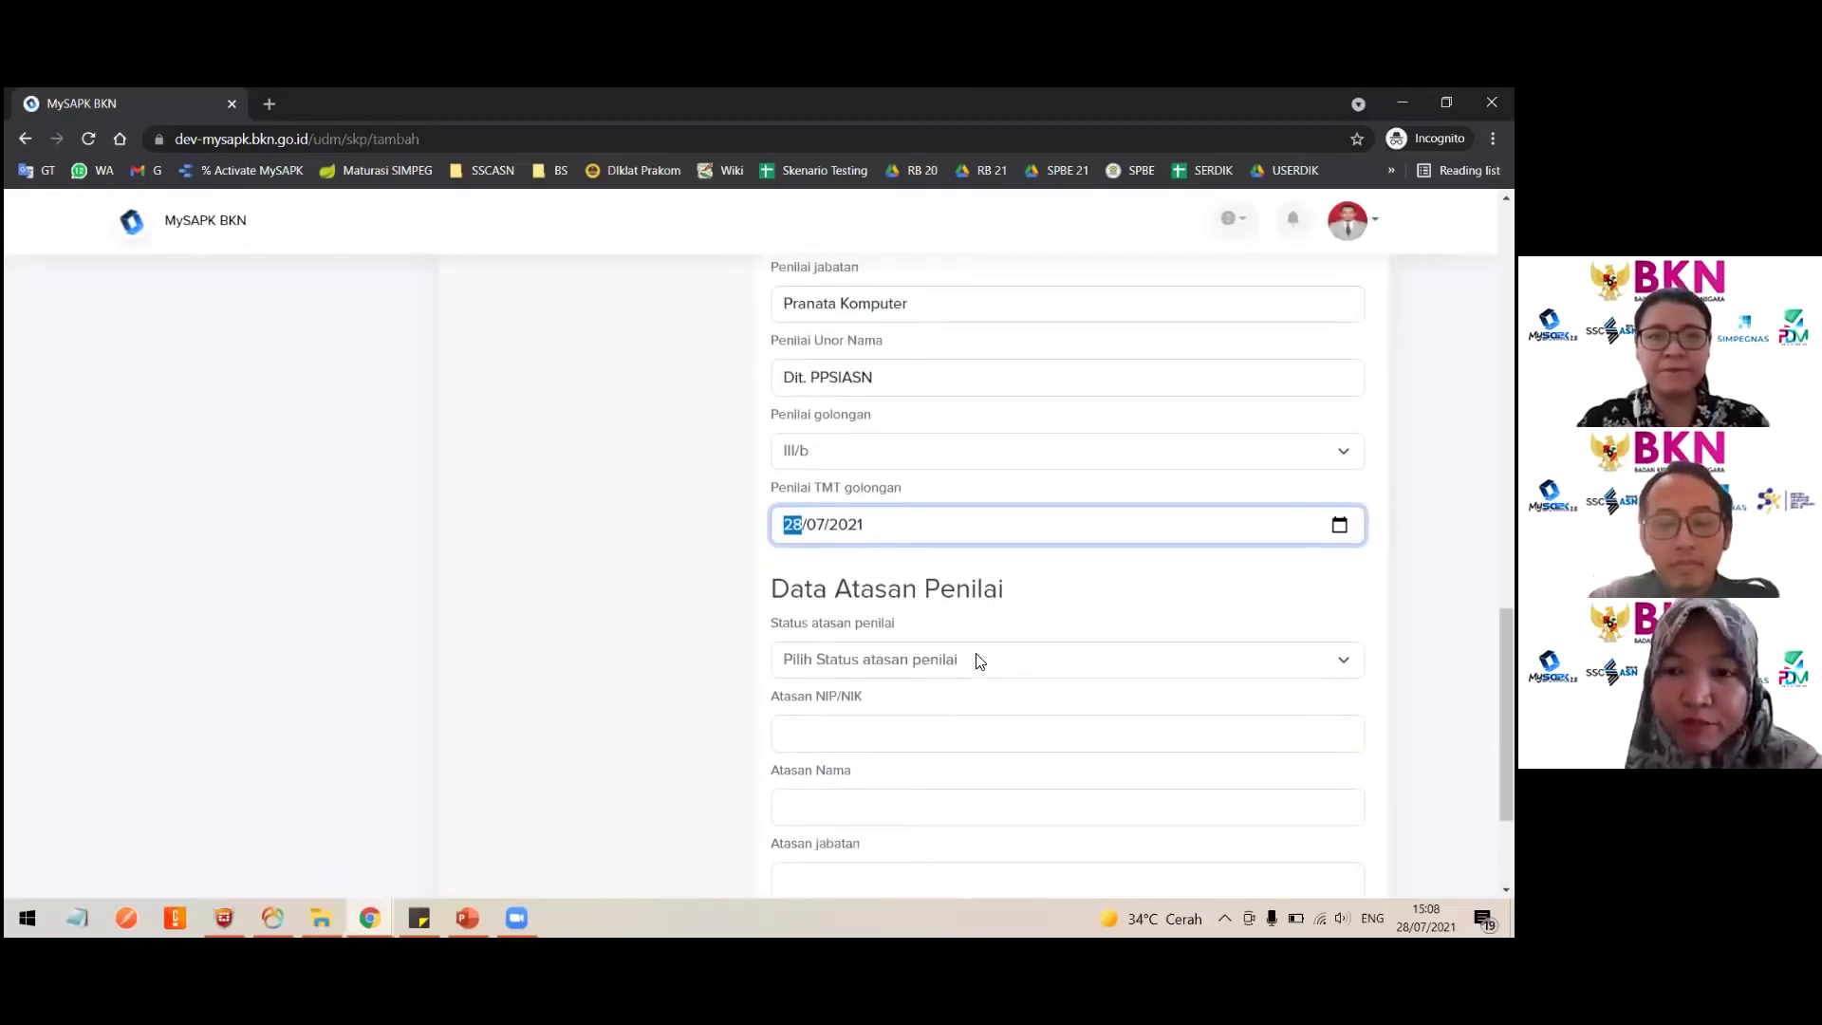
scroll(979, 660, up, 3)
scroll(980, 661, up, 1)
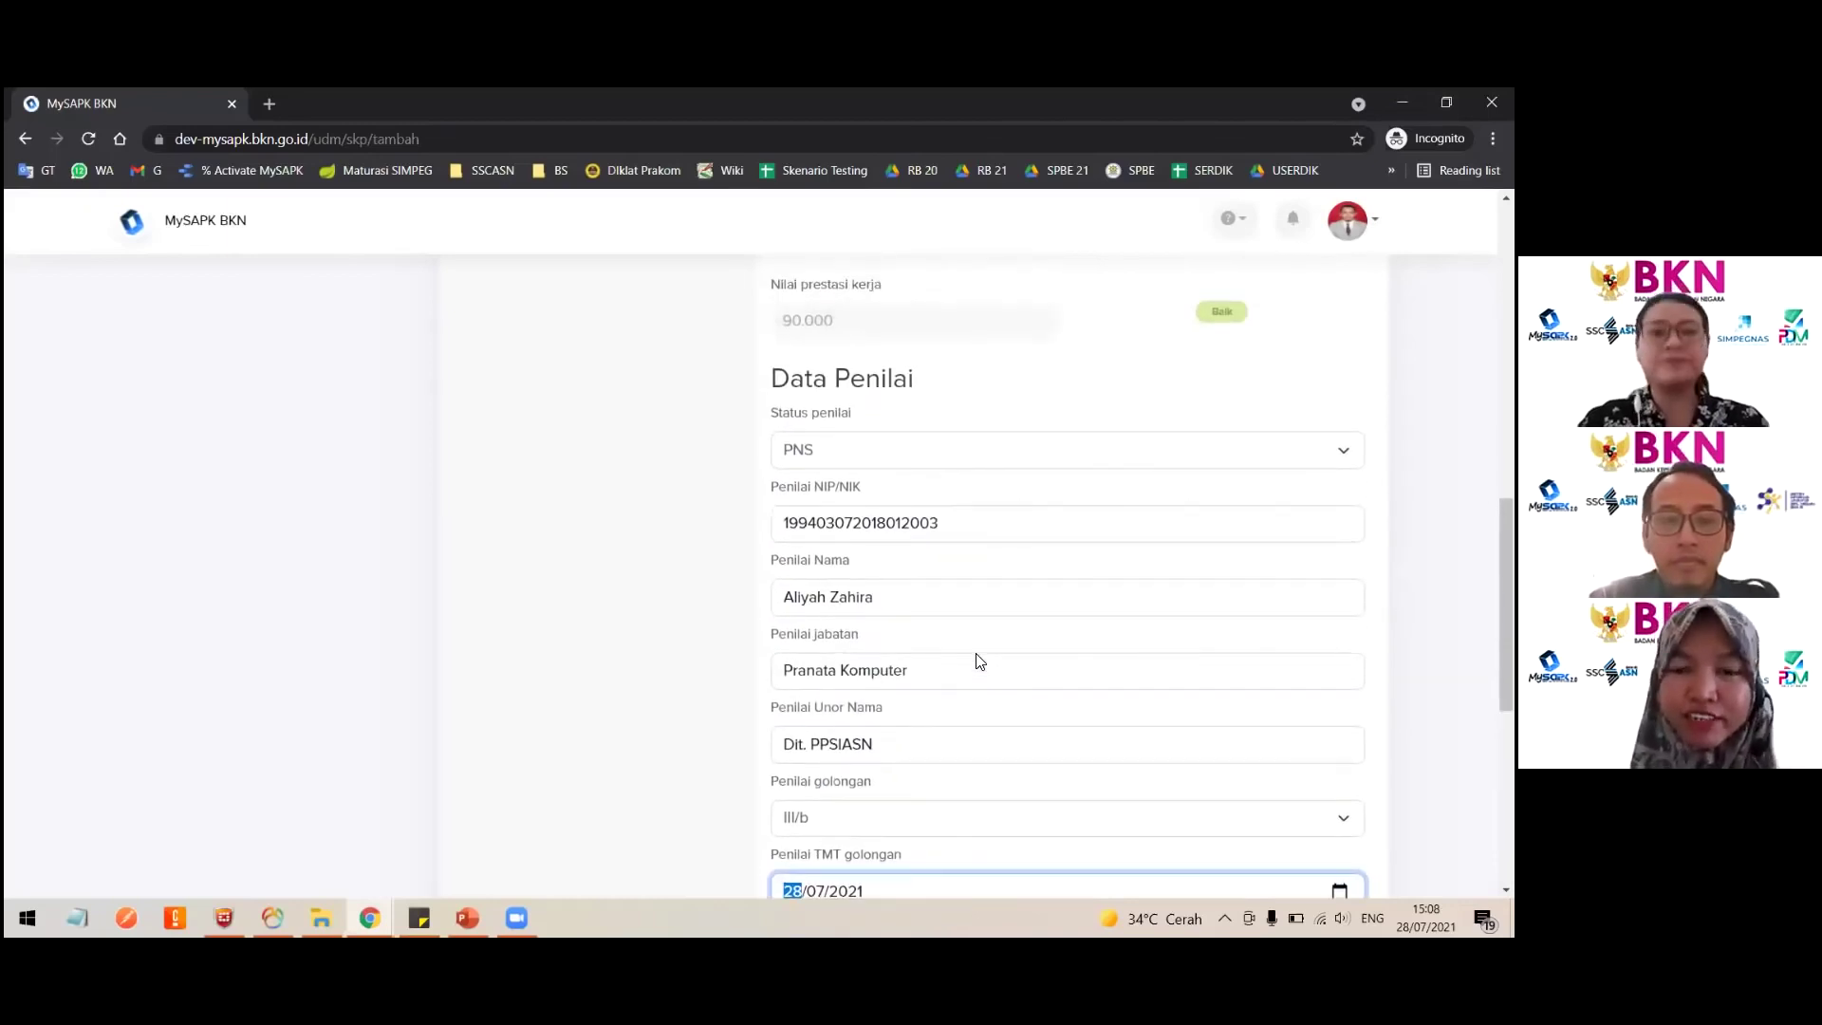
scroll(980, 661, down, 5)
Step: Set the supervisor's status to PNS, paste their ID number and enter their full name
click(859, 565)
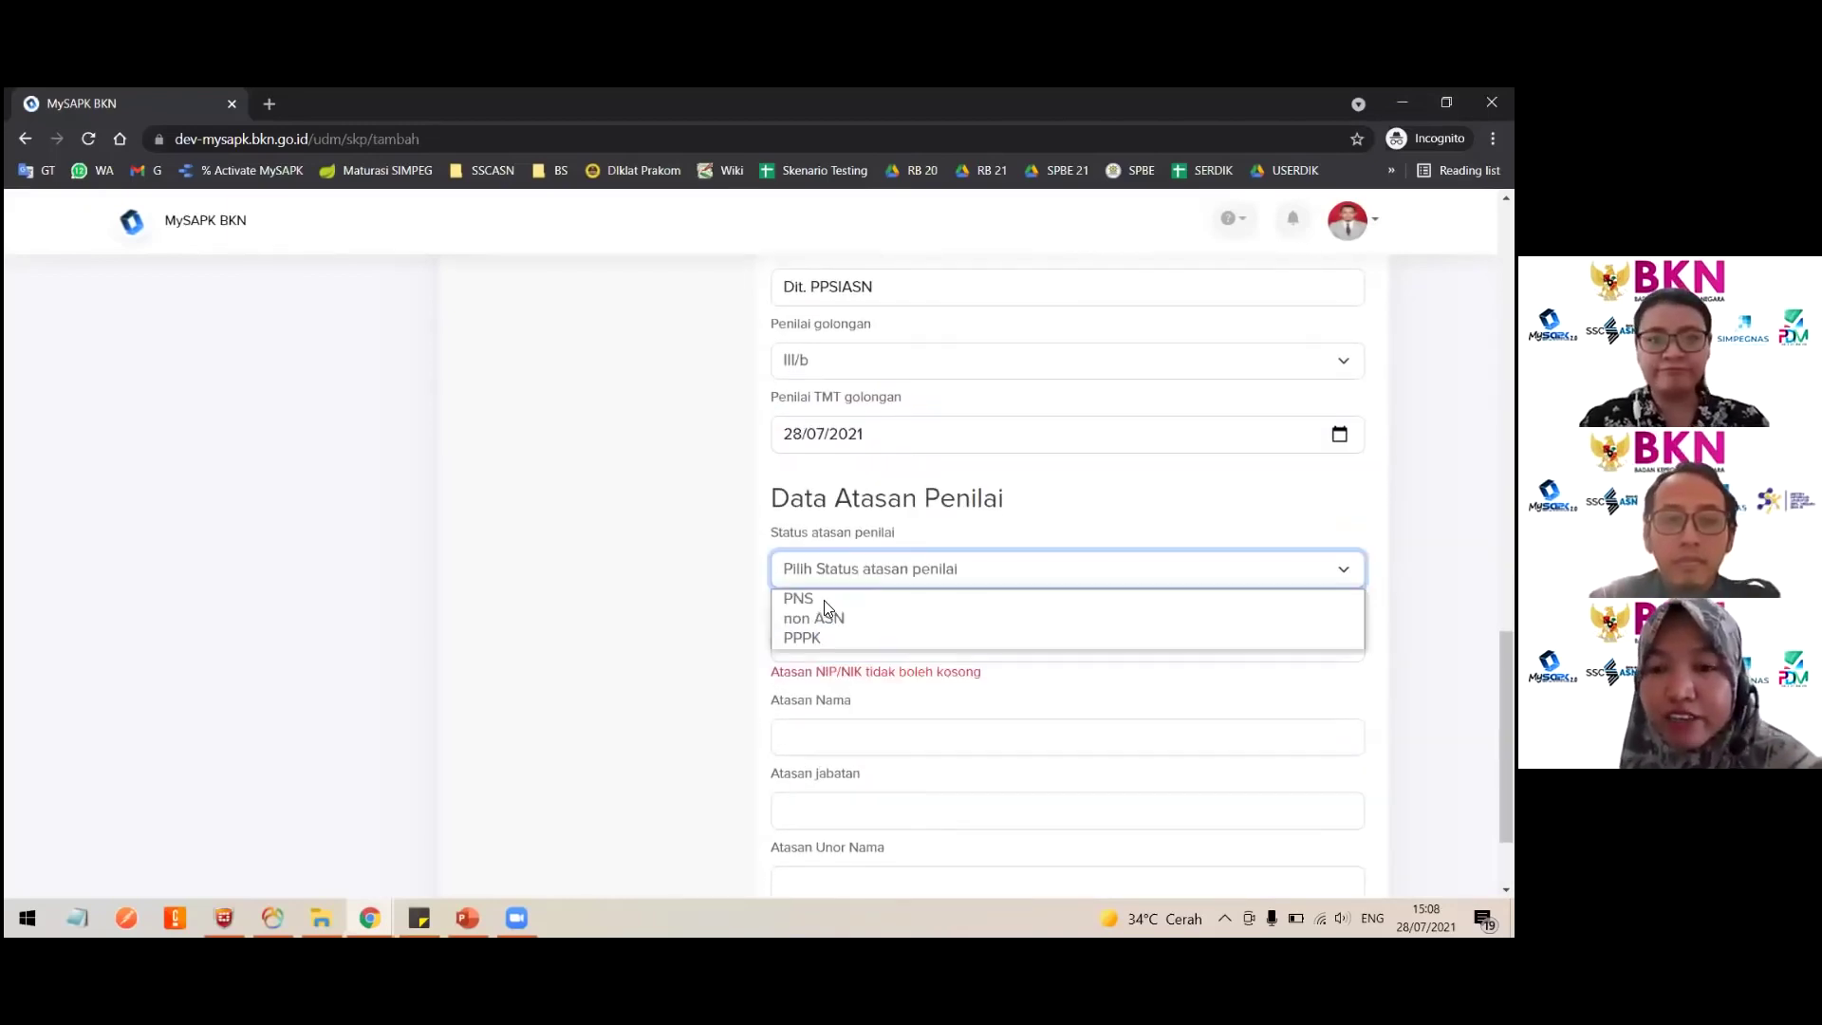
click(825, 598)
click(833, 638)
key(ctrl+v)
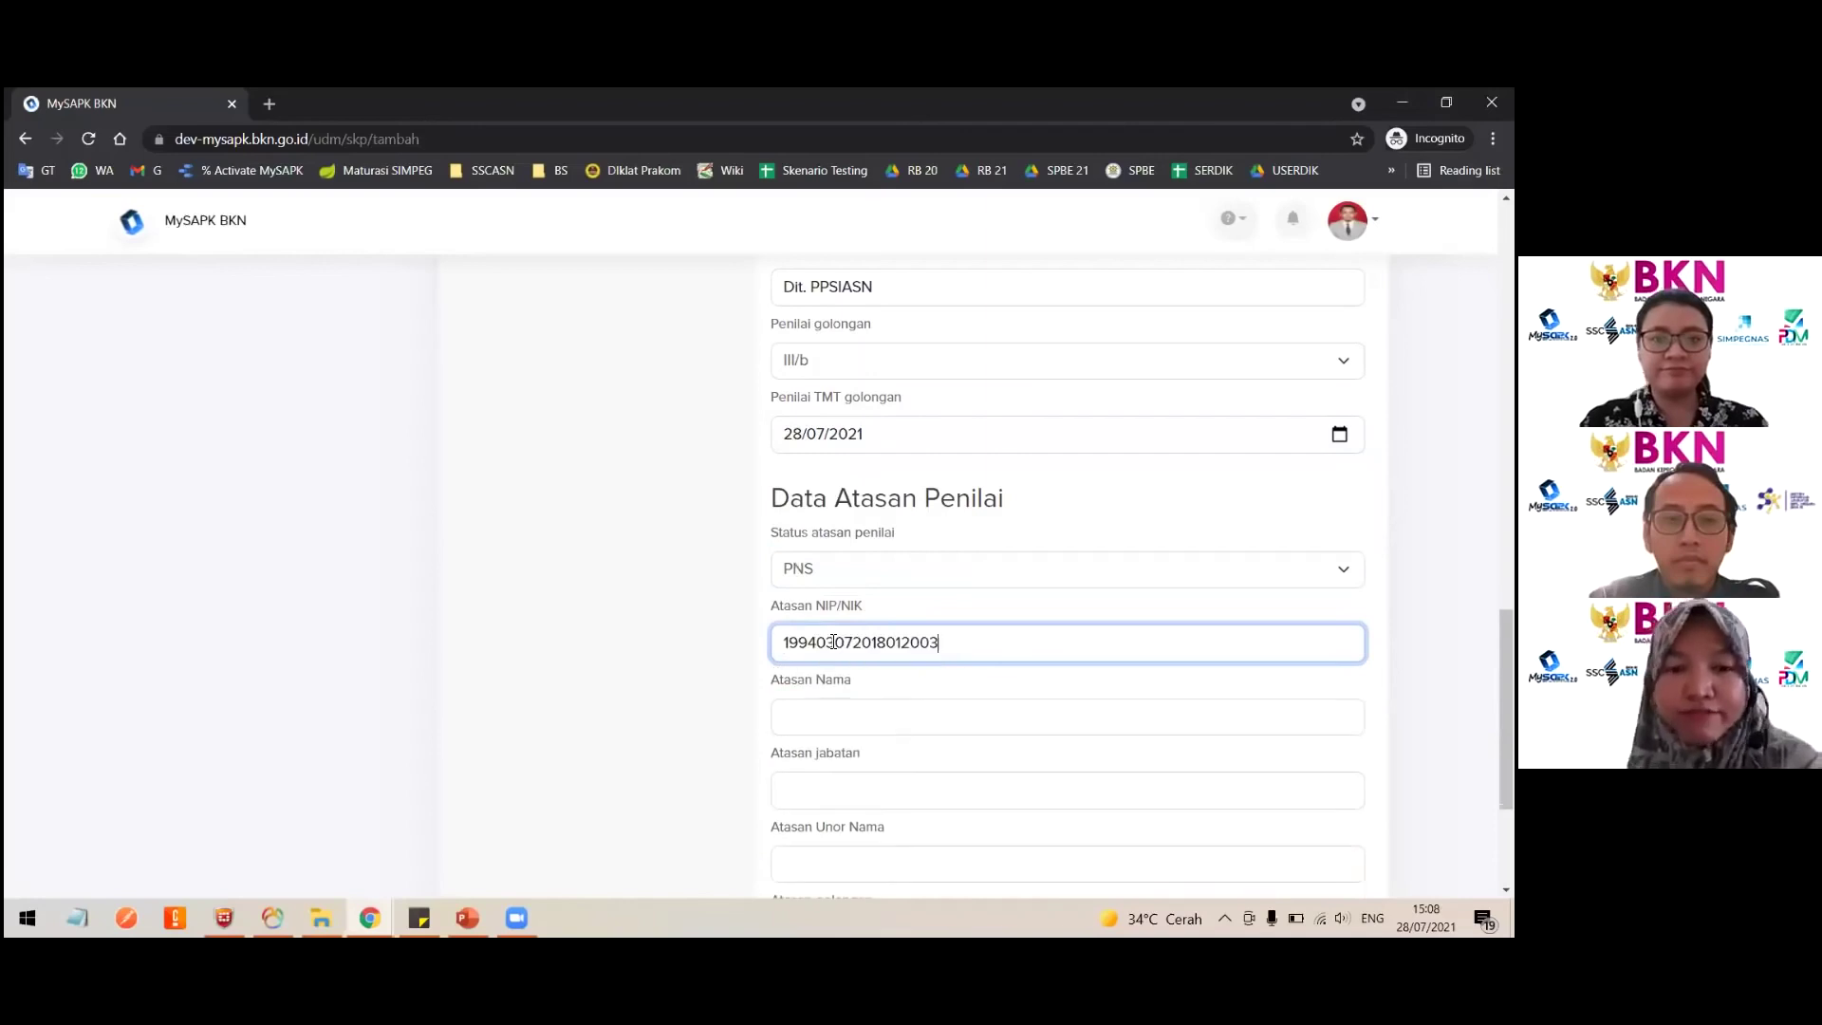
scroll(810, 641, down, 1)
click(810, 641)
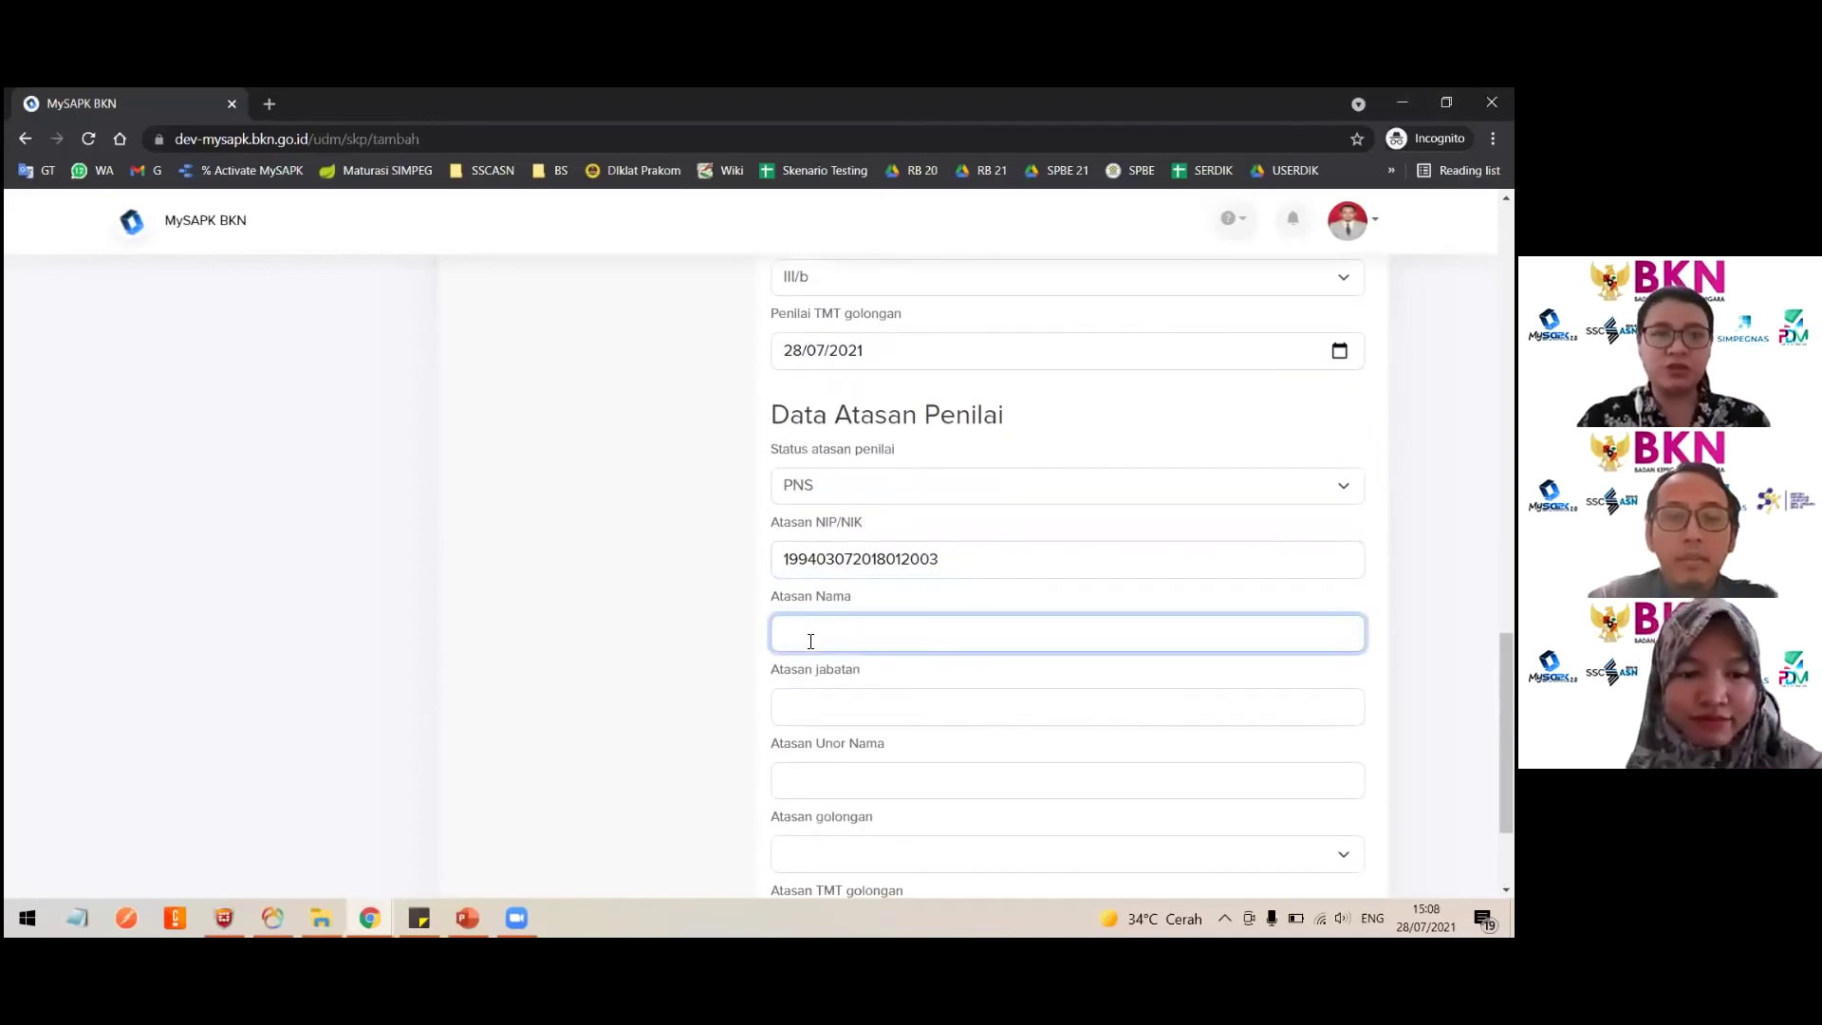
text(Aliyah)
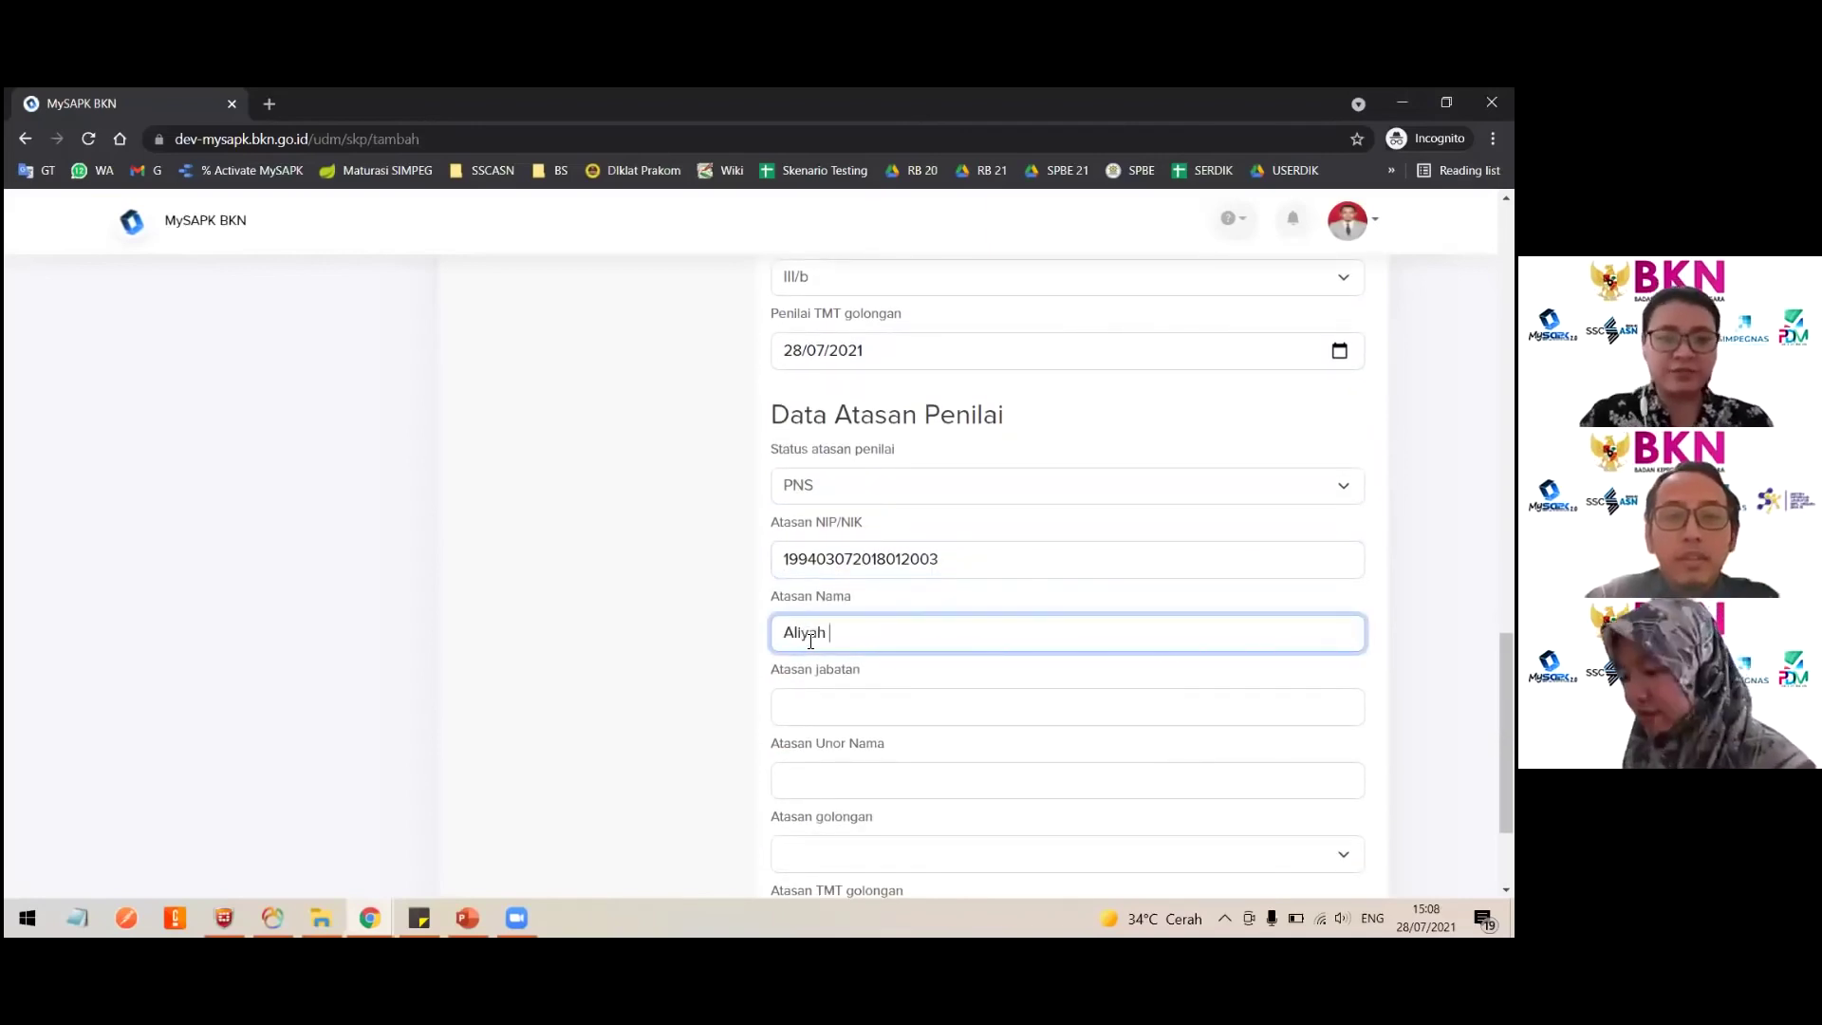
key(ctrl+a)
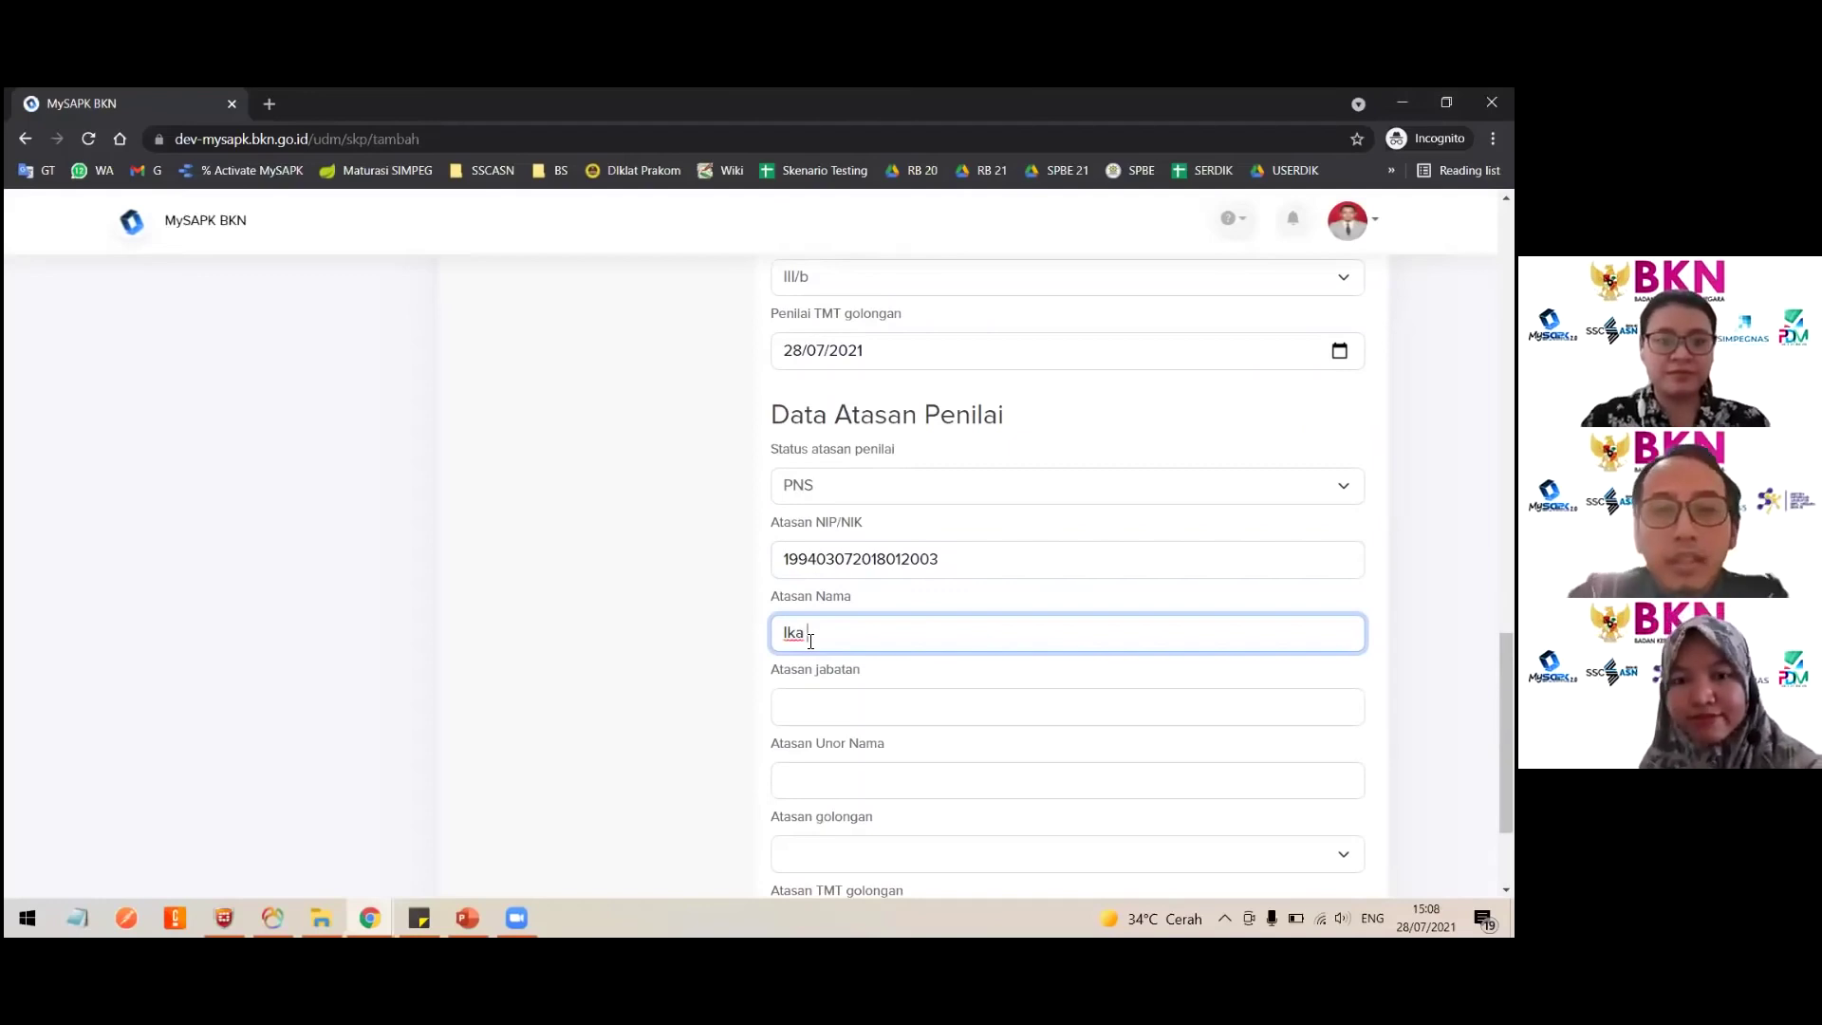
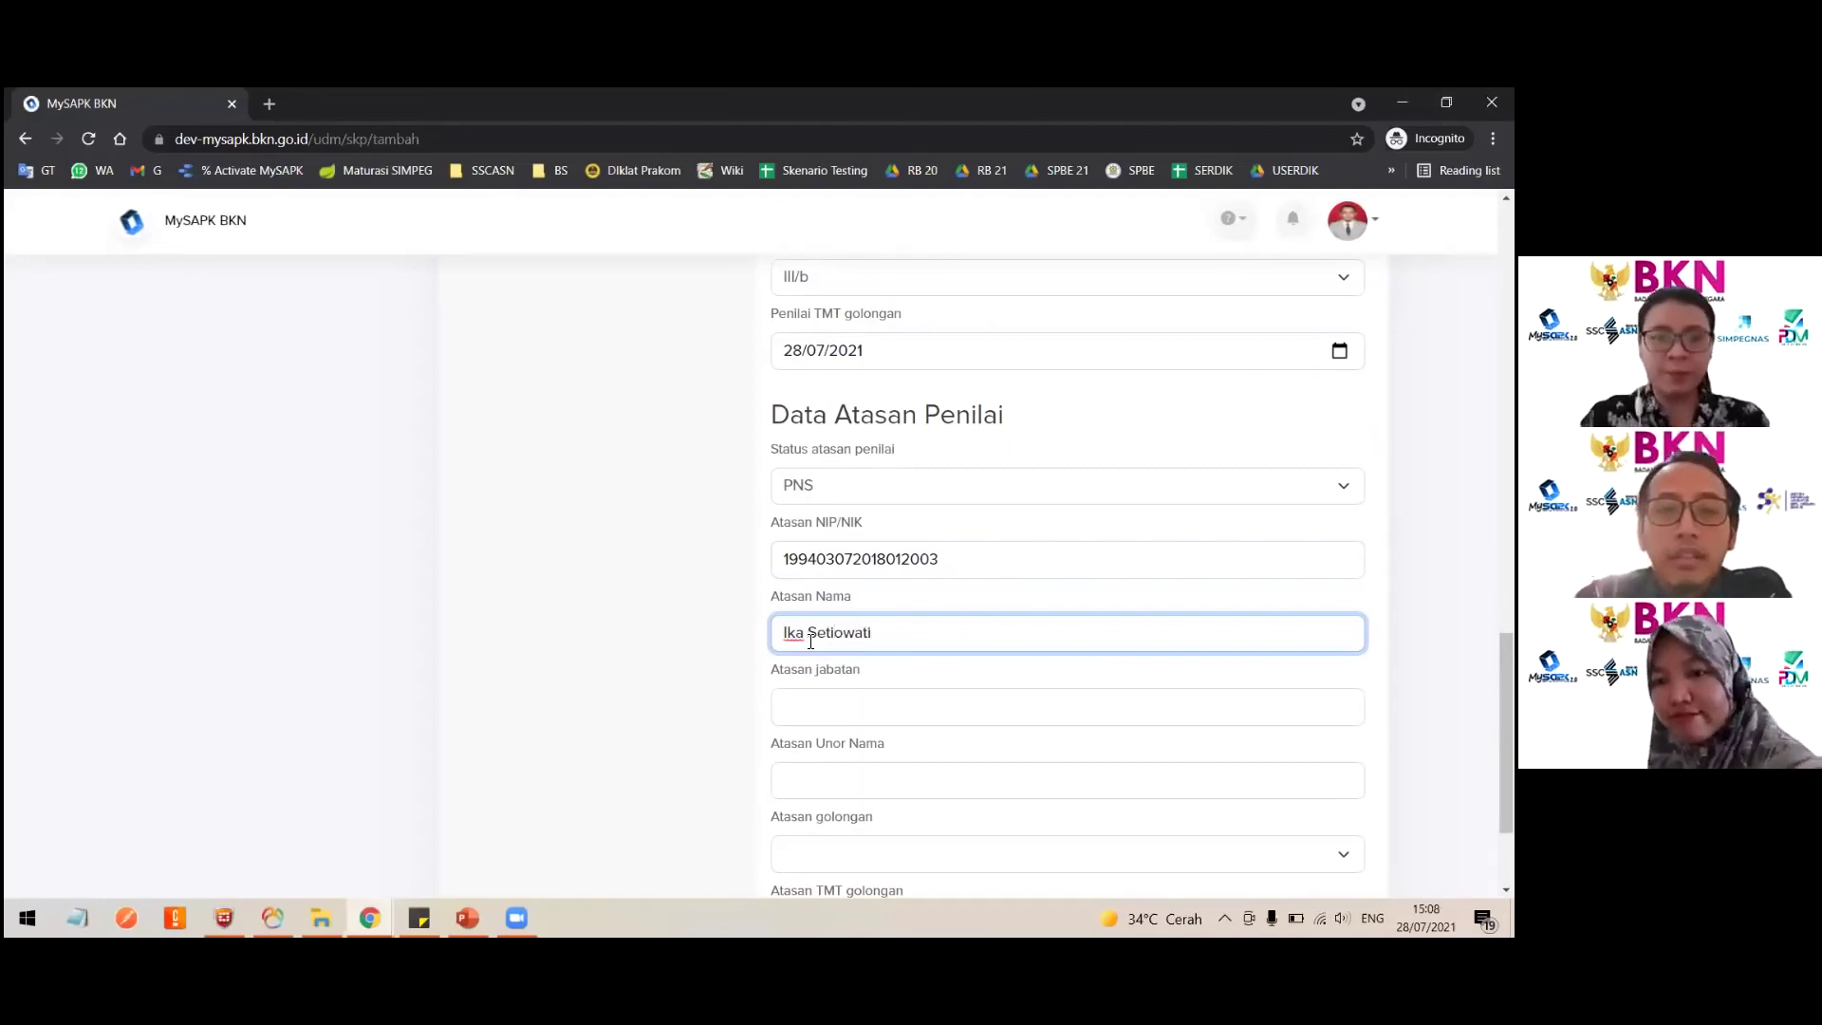
Step: Enter supervisor position Pranata Komputer, unit Dit. PPSIASN, rank III/c dated 28/07/2021
scroll(810, 627, down, 2)
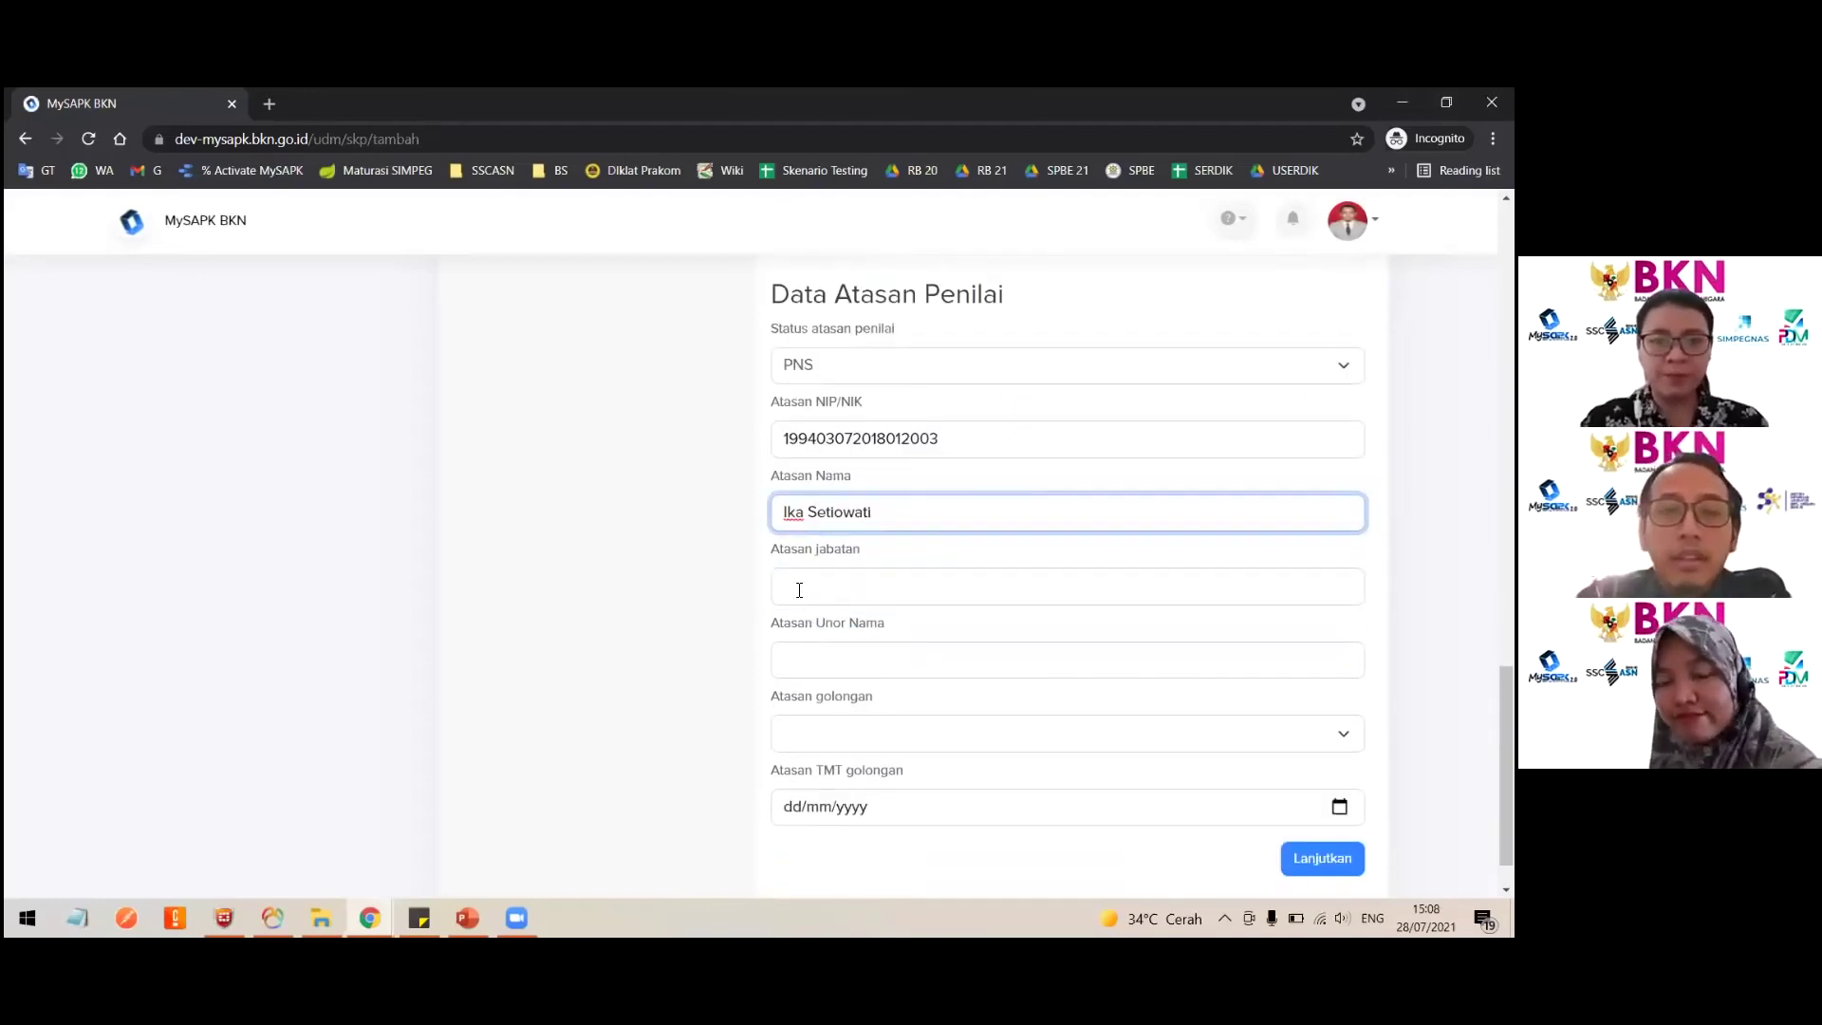
click(811, 578)
text(Pra)
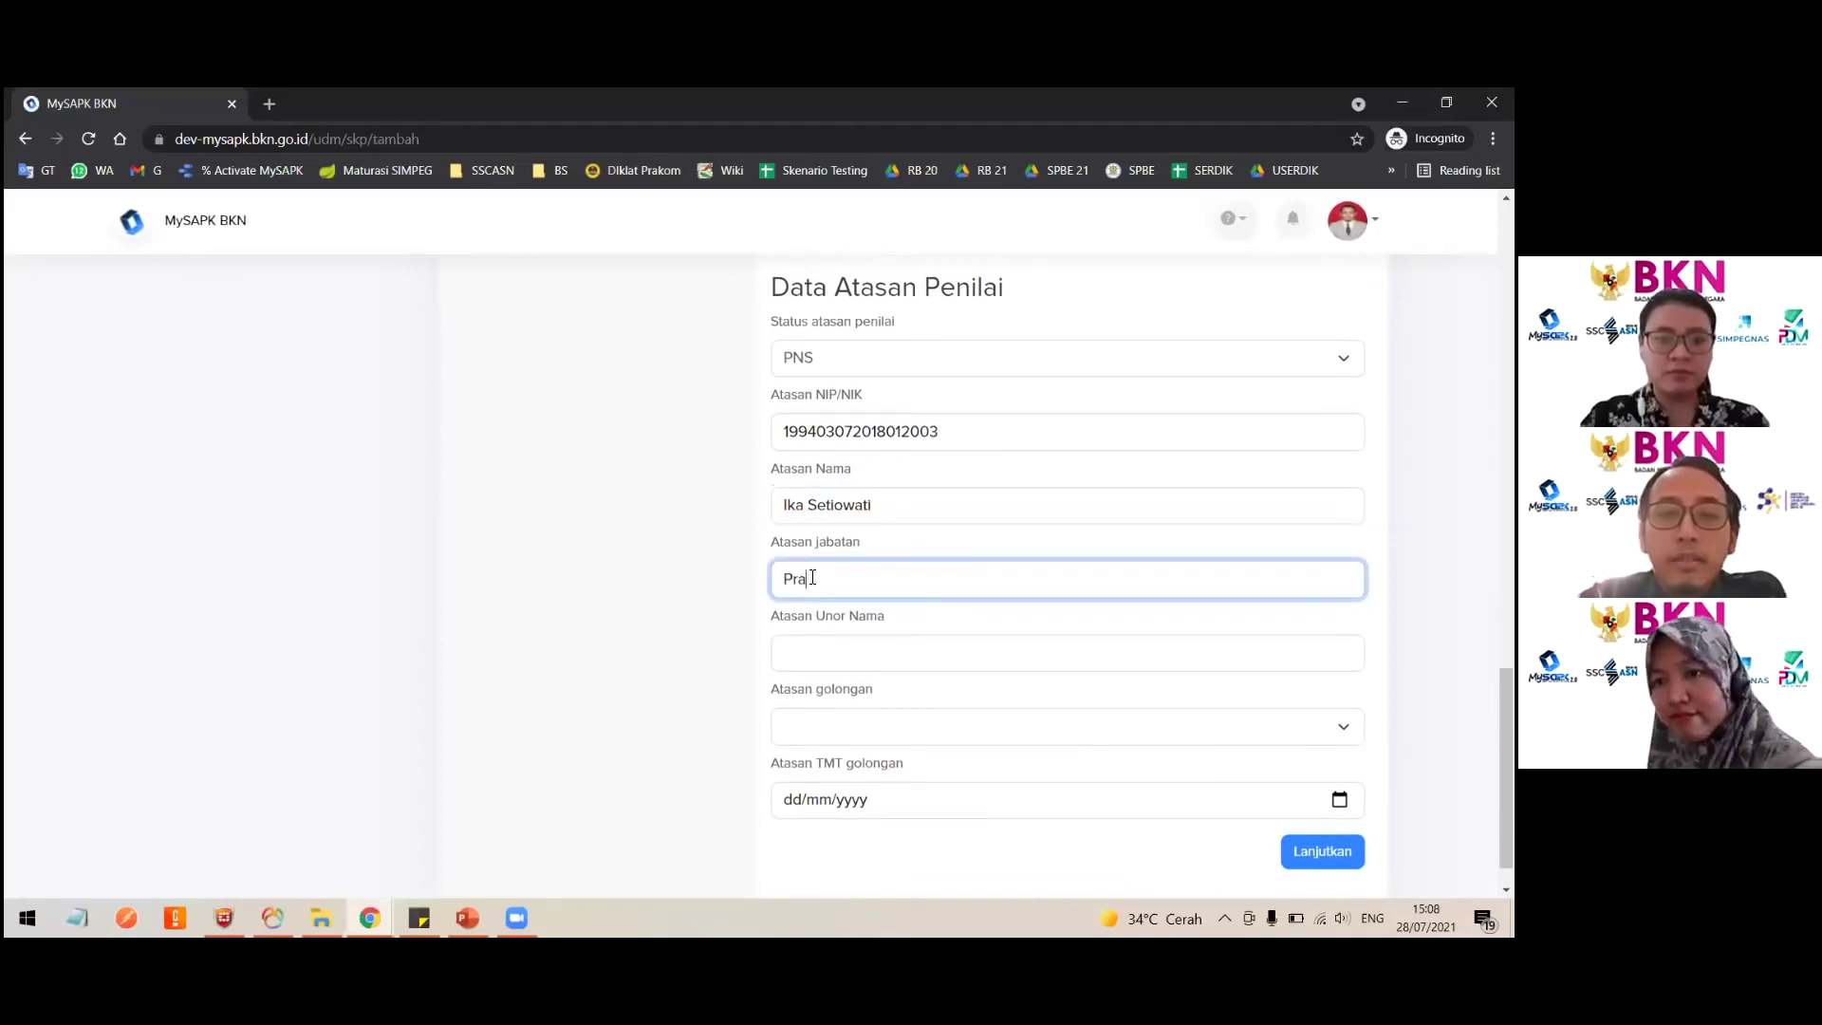
text(nata Komp)
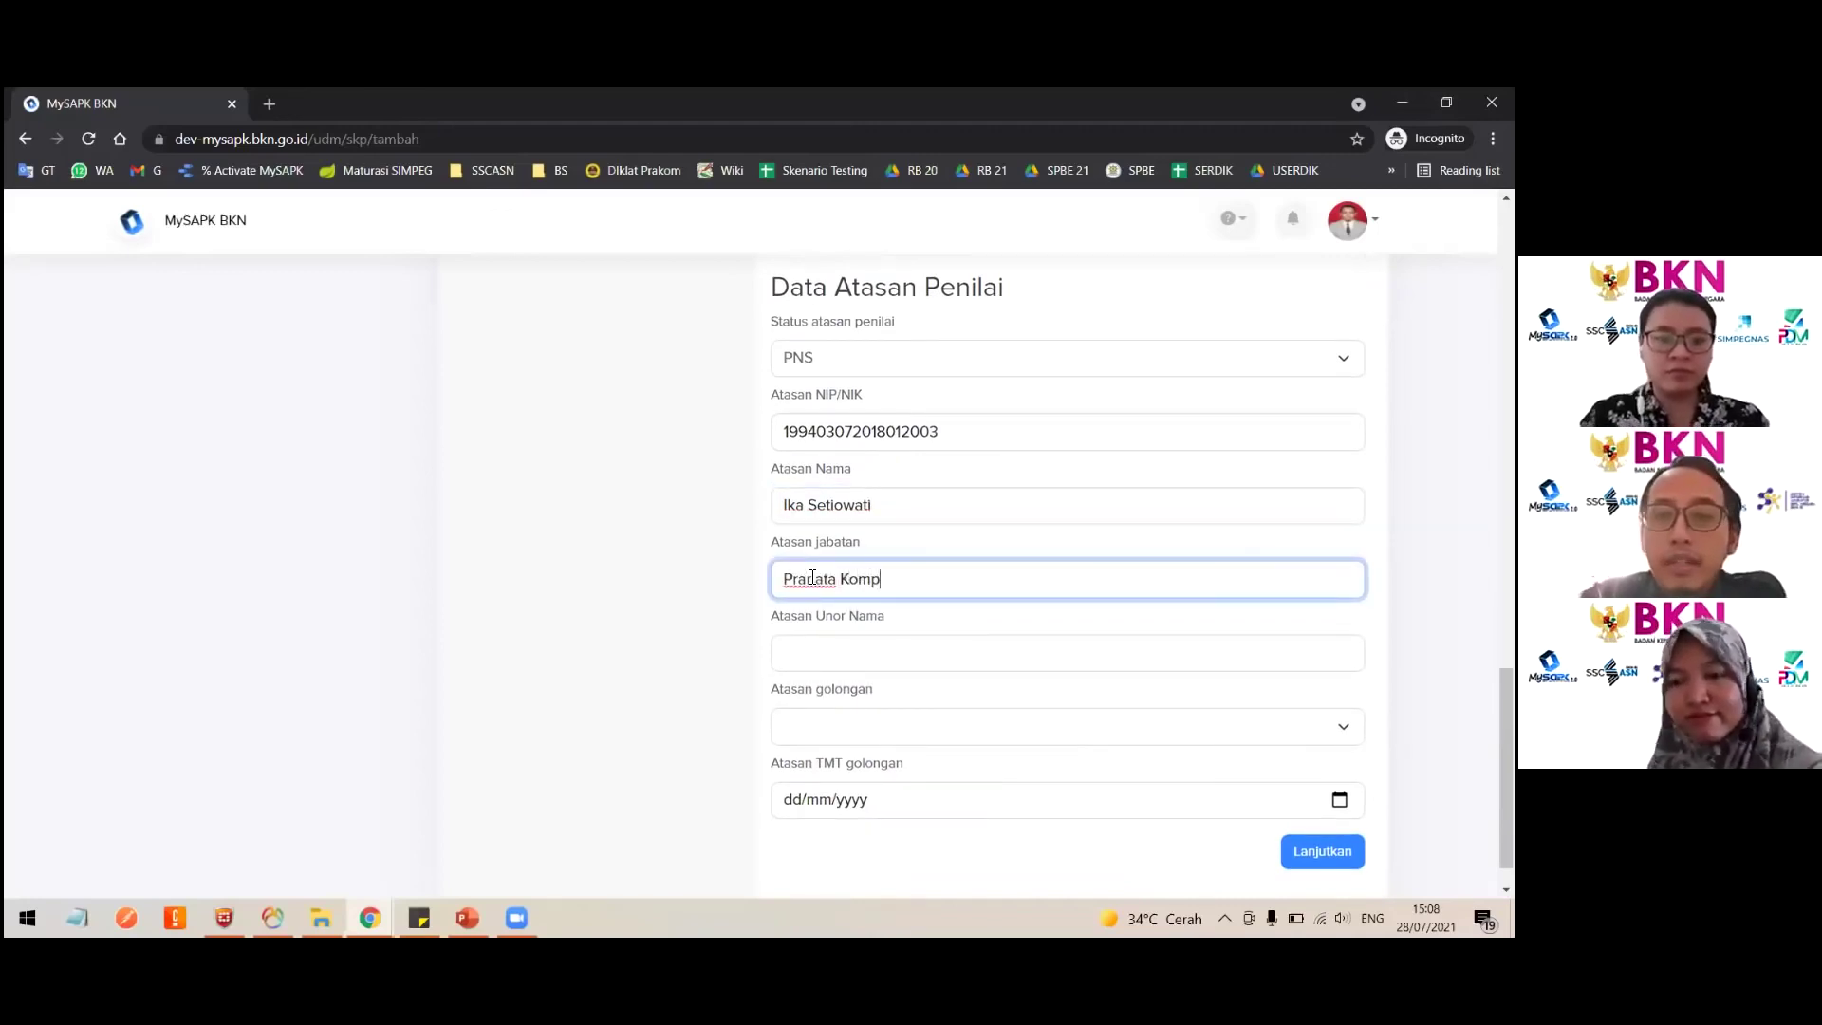
text(uter)
click(844, 665)
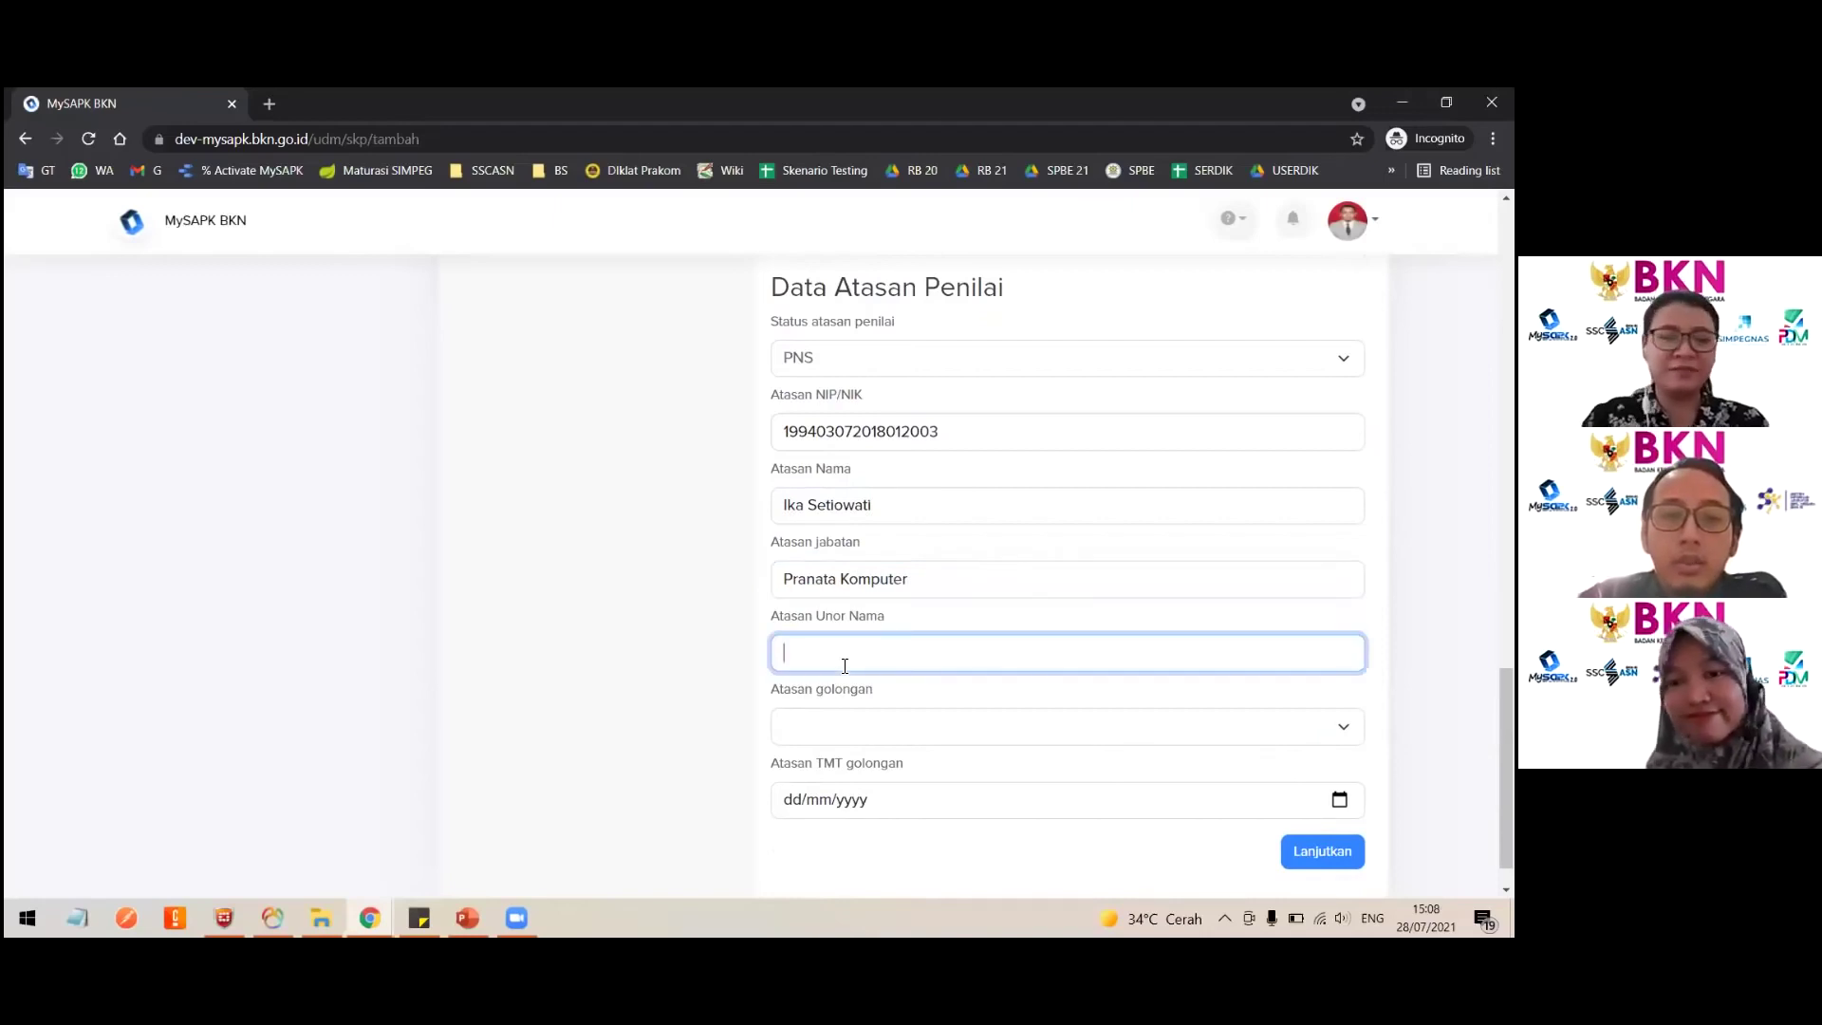
text(Dit. PPSIASN)
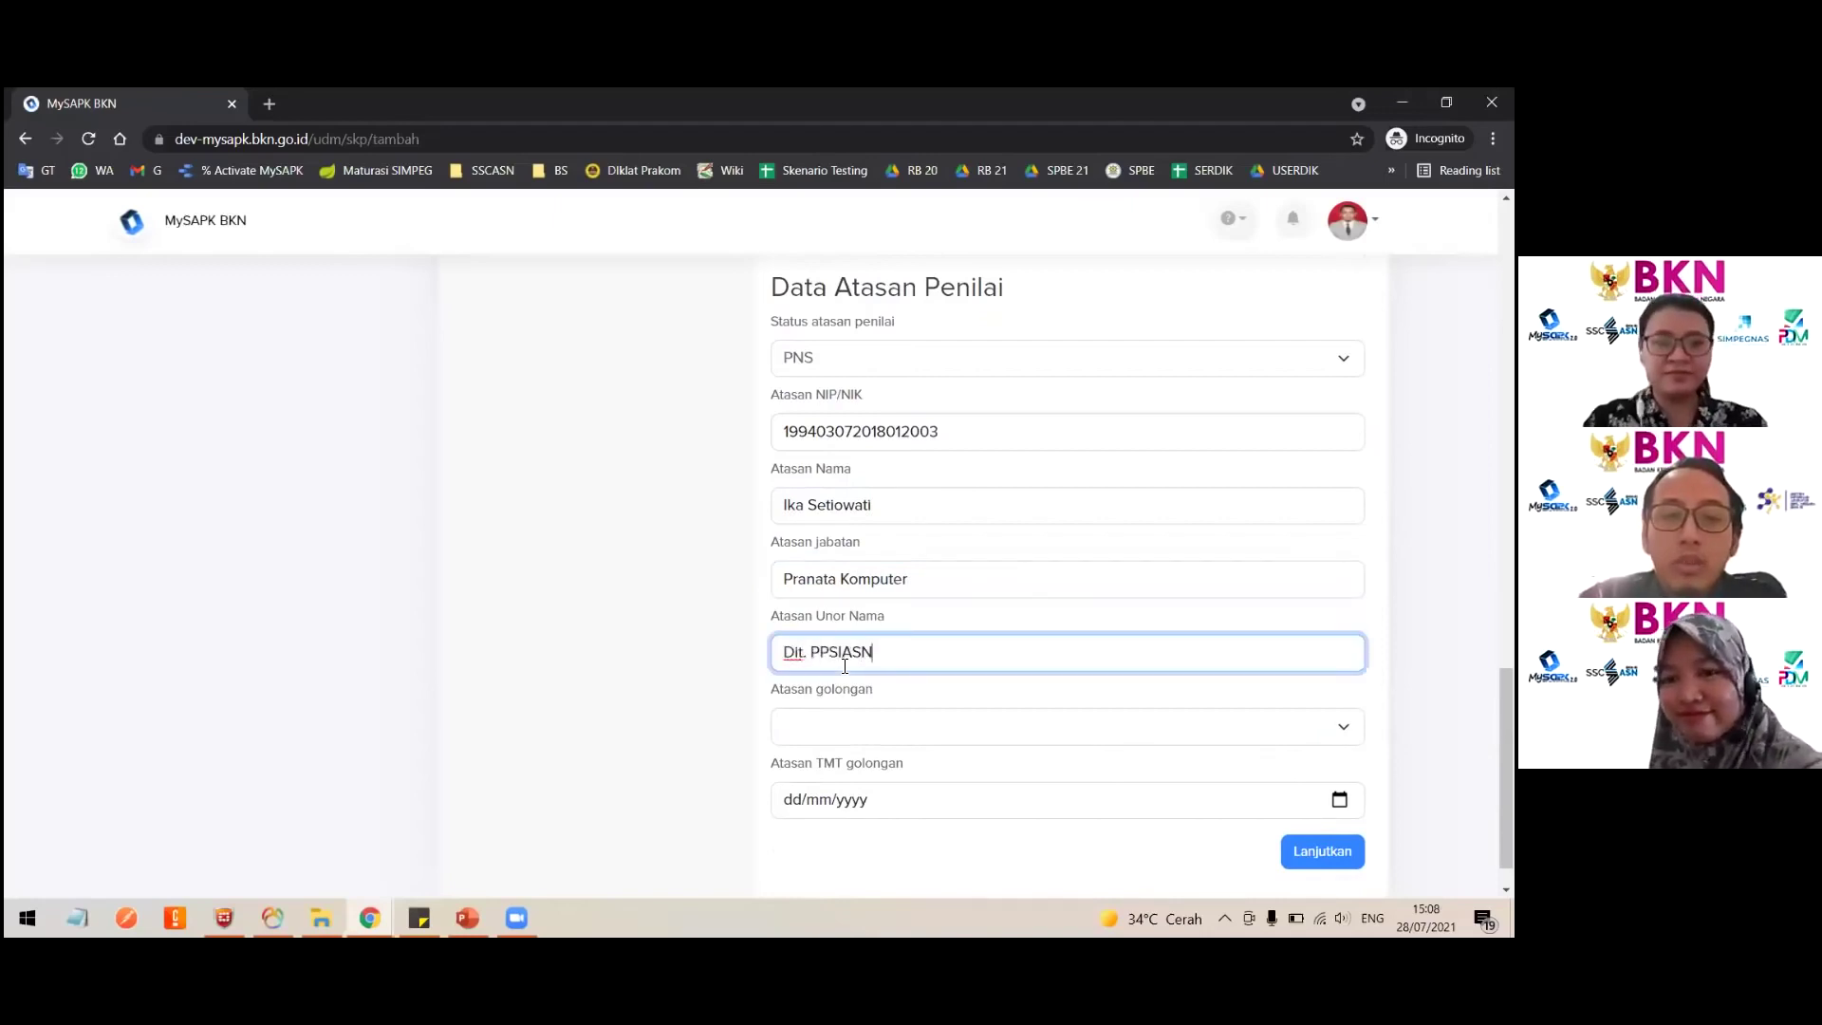
scroll(843, 665, down, 1)
scroll(843, 670, down, 1)
click(801, 681)
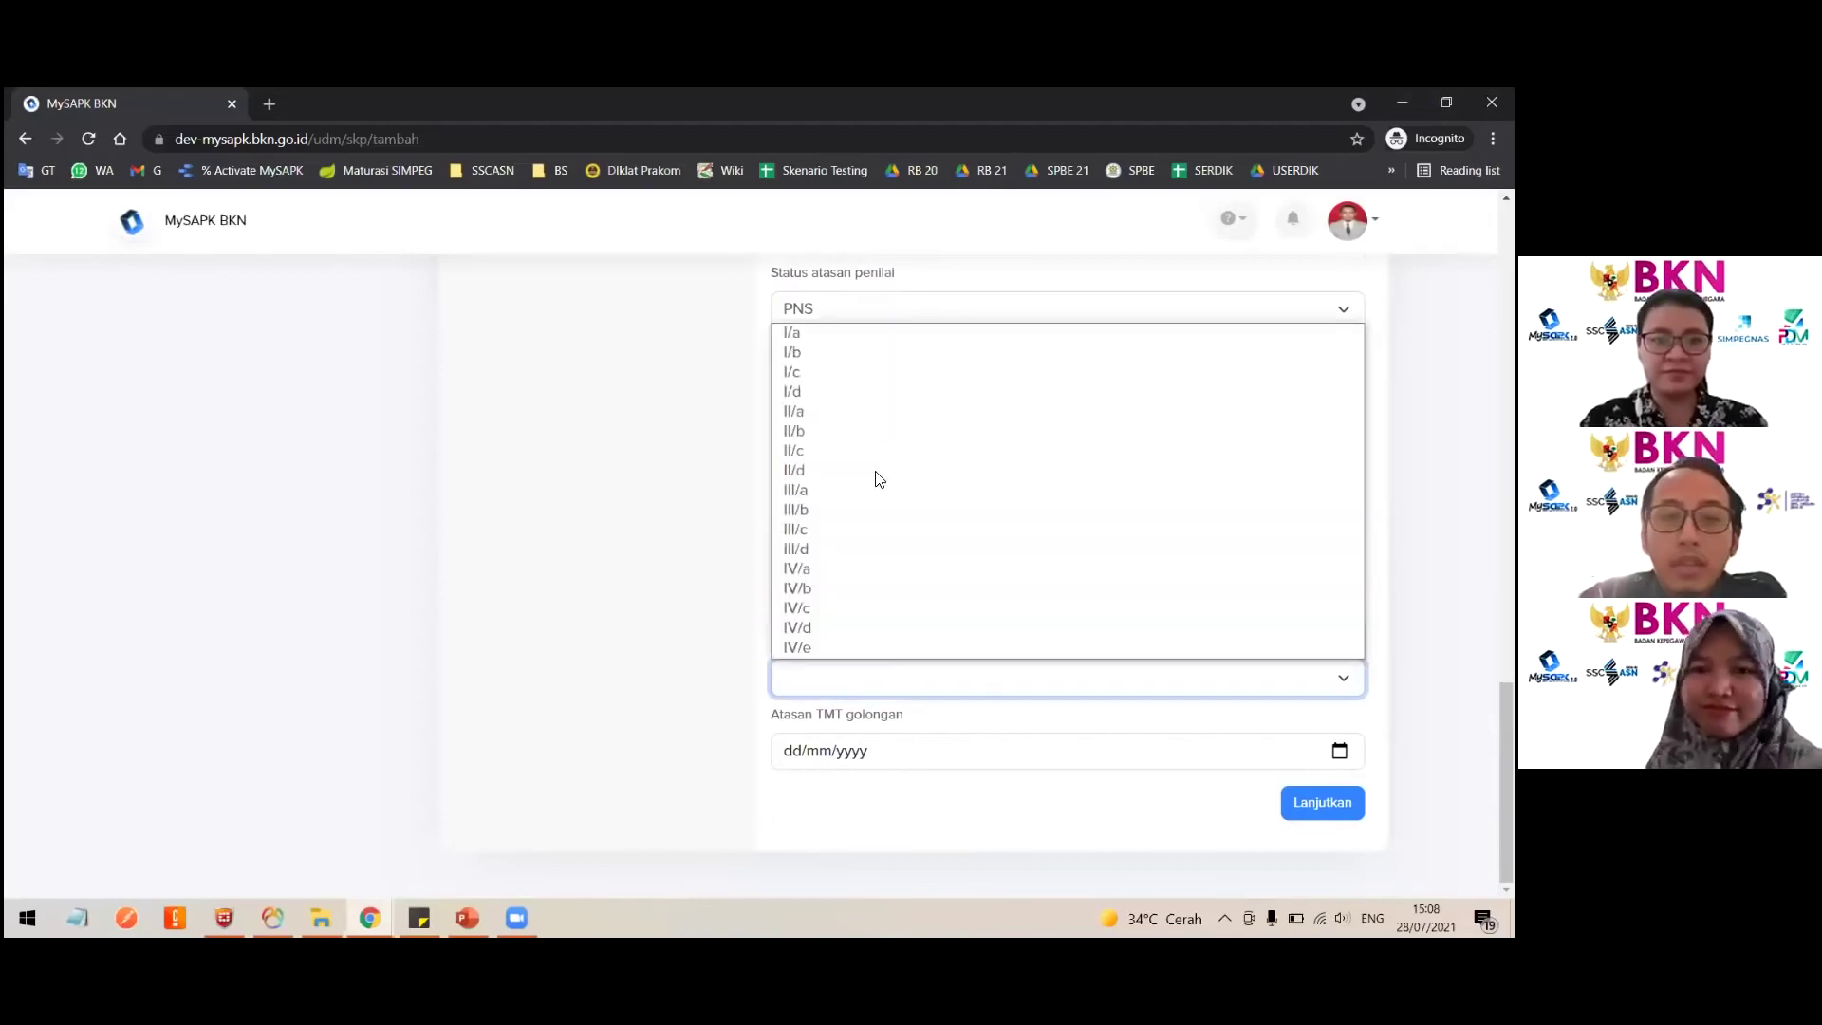
click(833, 530)
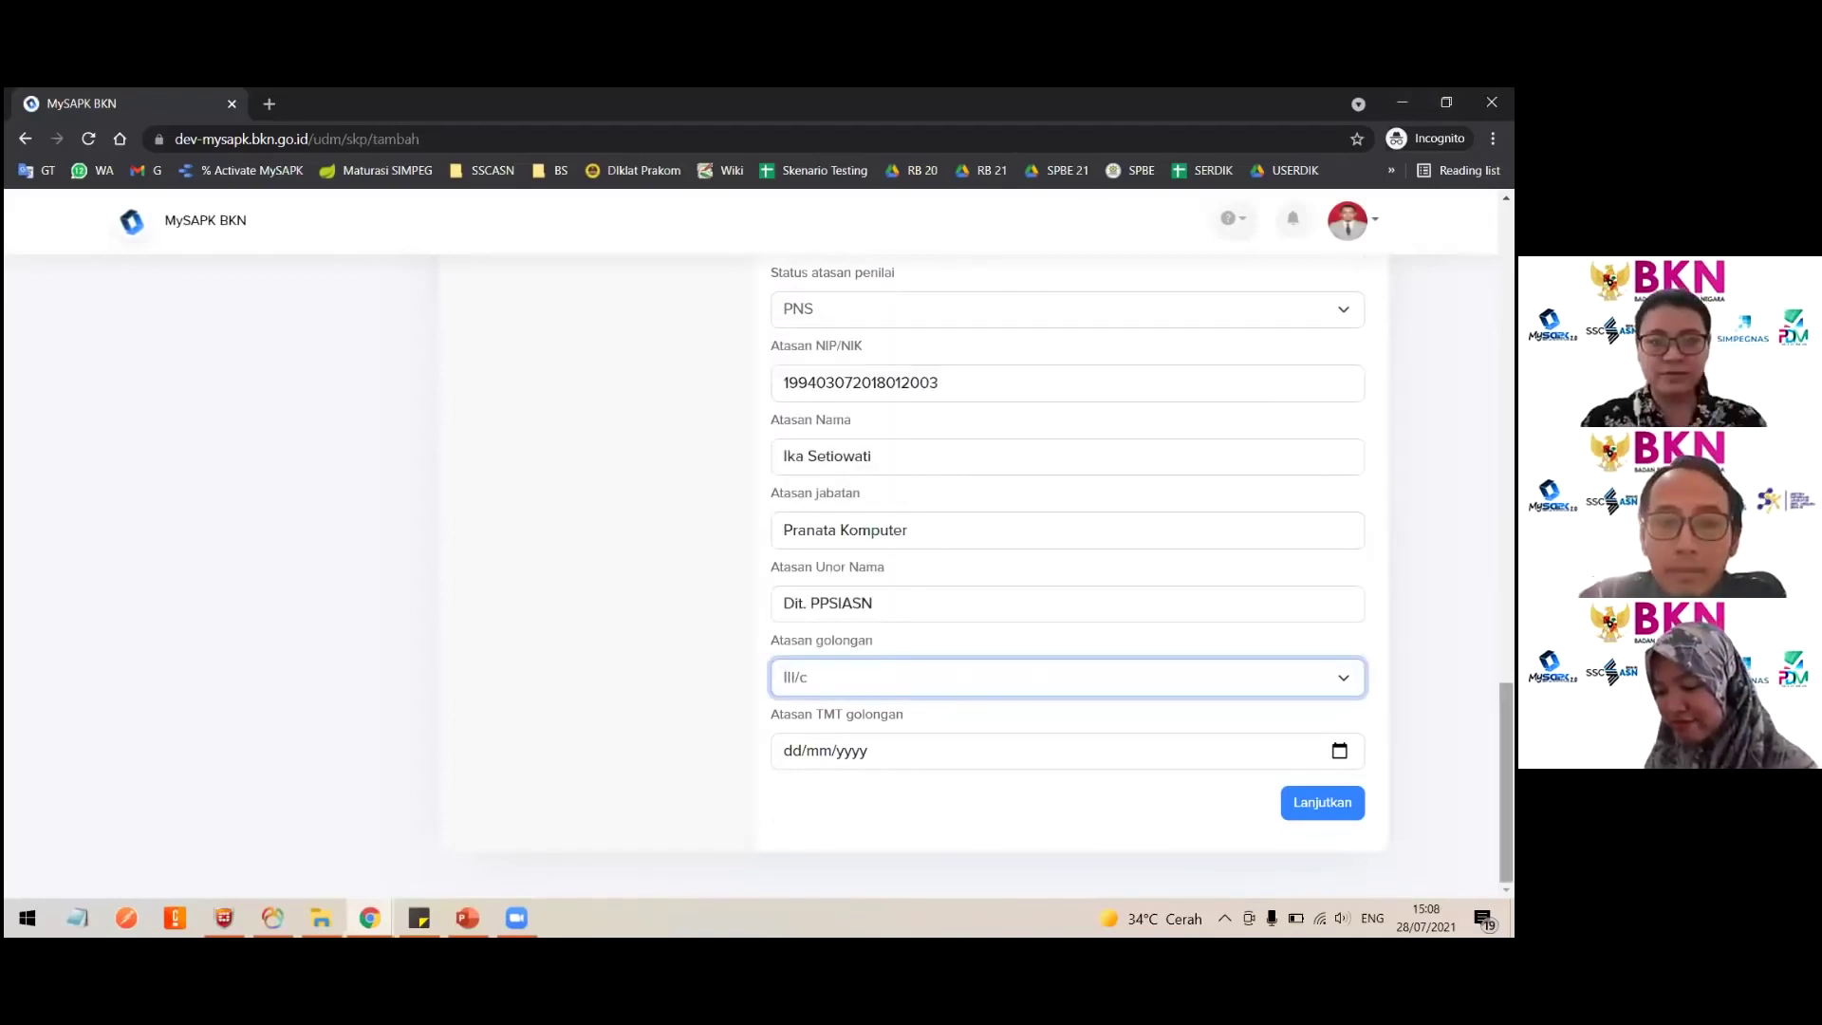
key(Tab)
key(space)
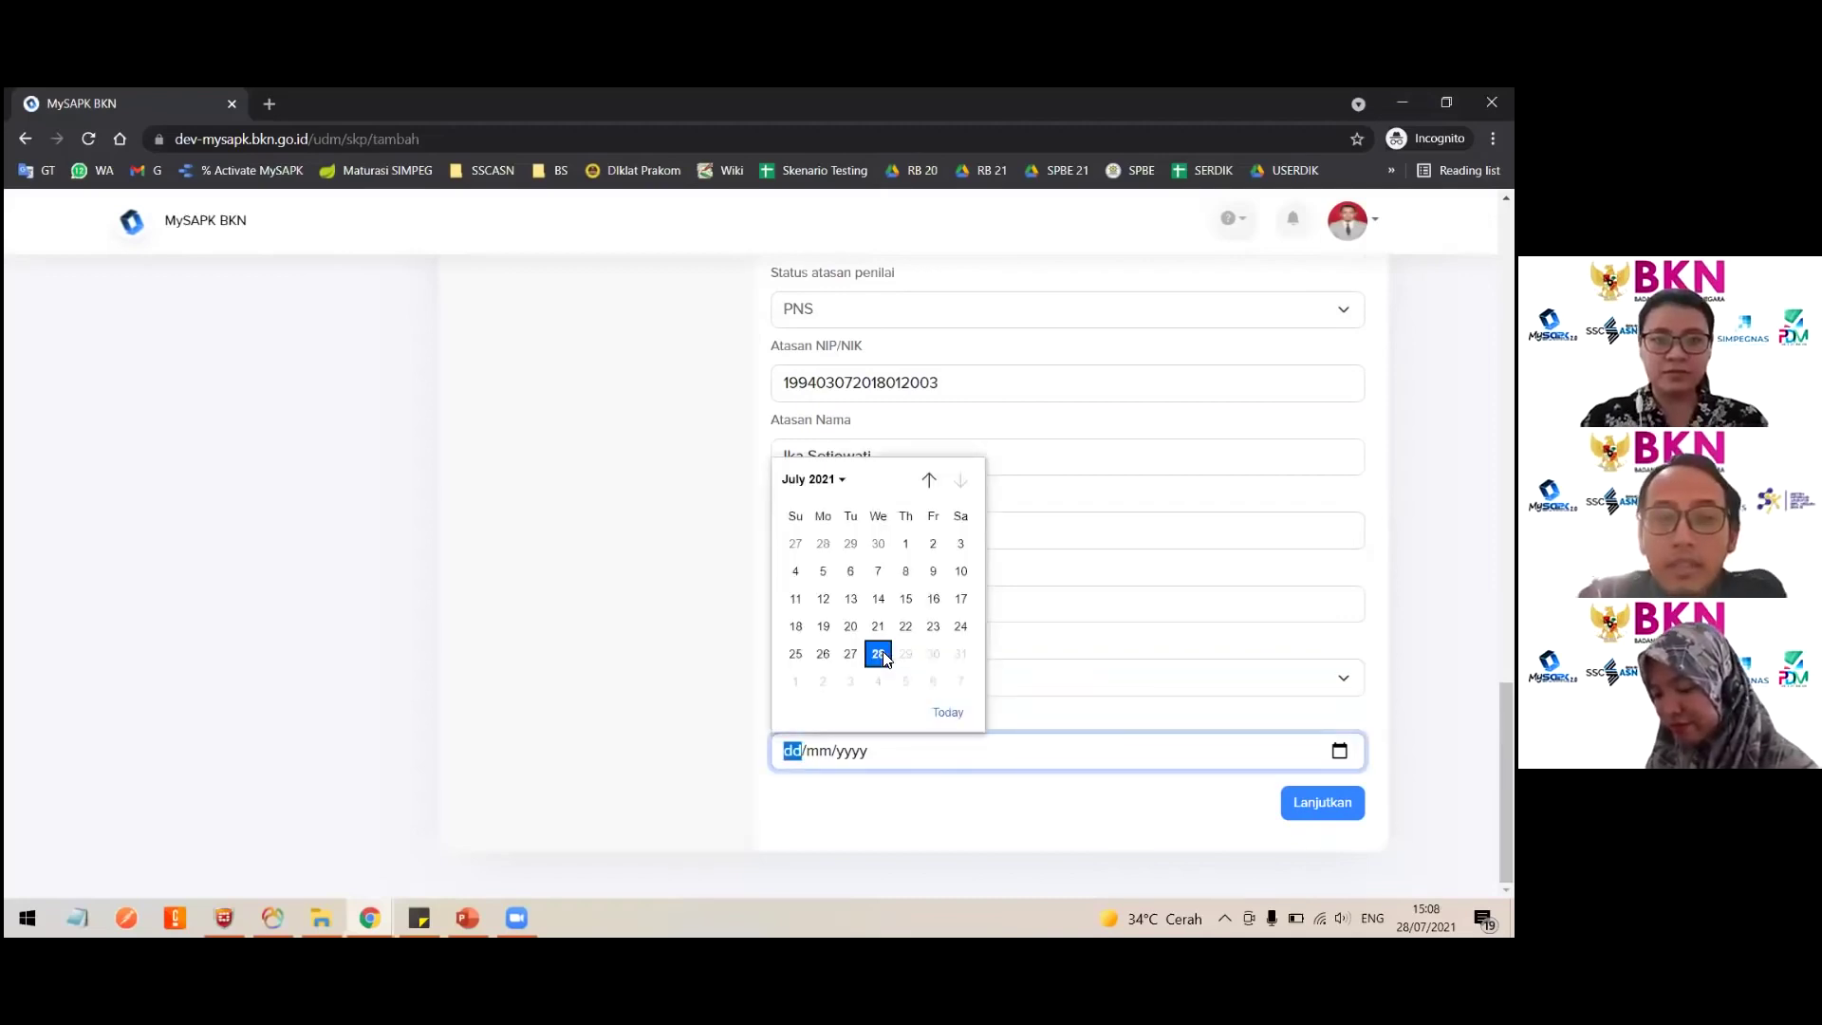
click(878, 653)
Step: Change the evaluator status from non ASN to PPPK and continue to Upload Data Pendukung
scroll(797, 483, up, 5)
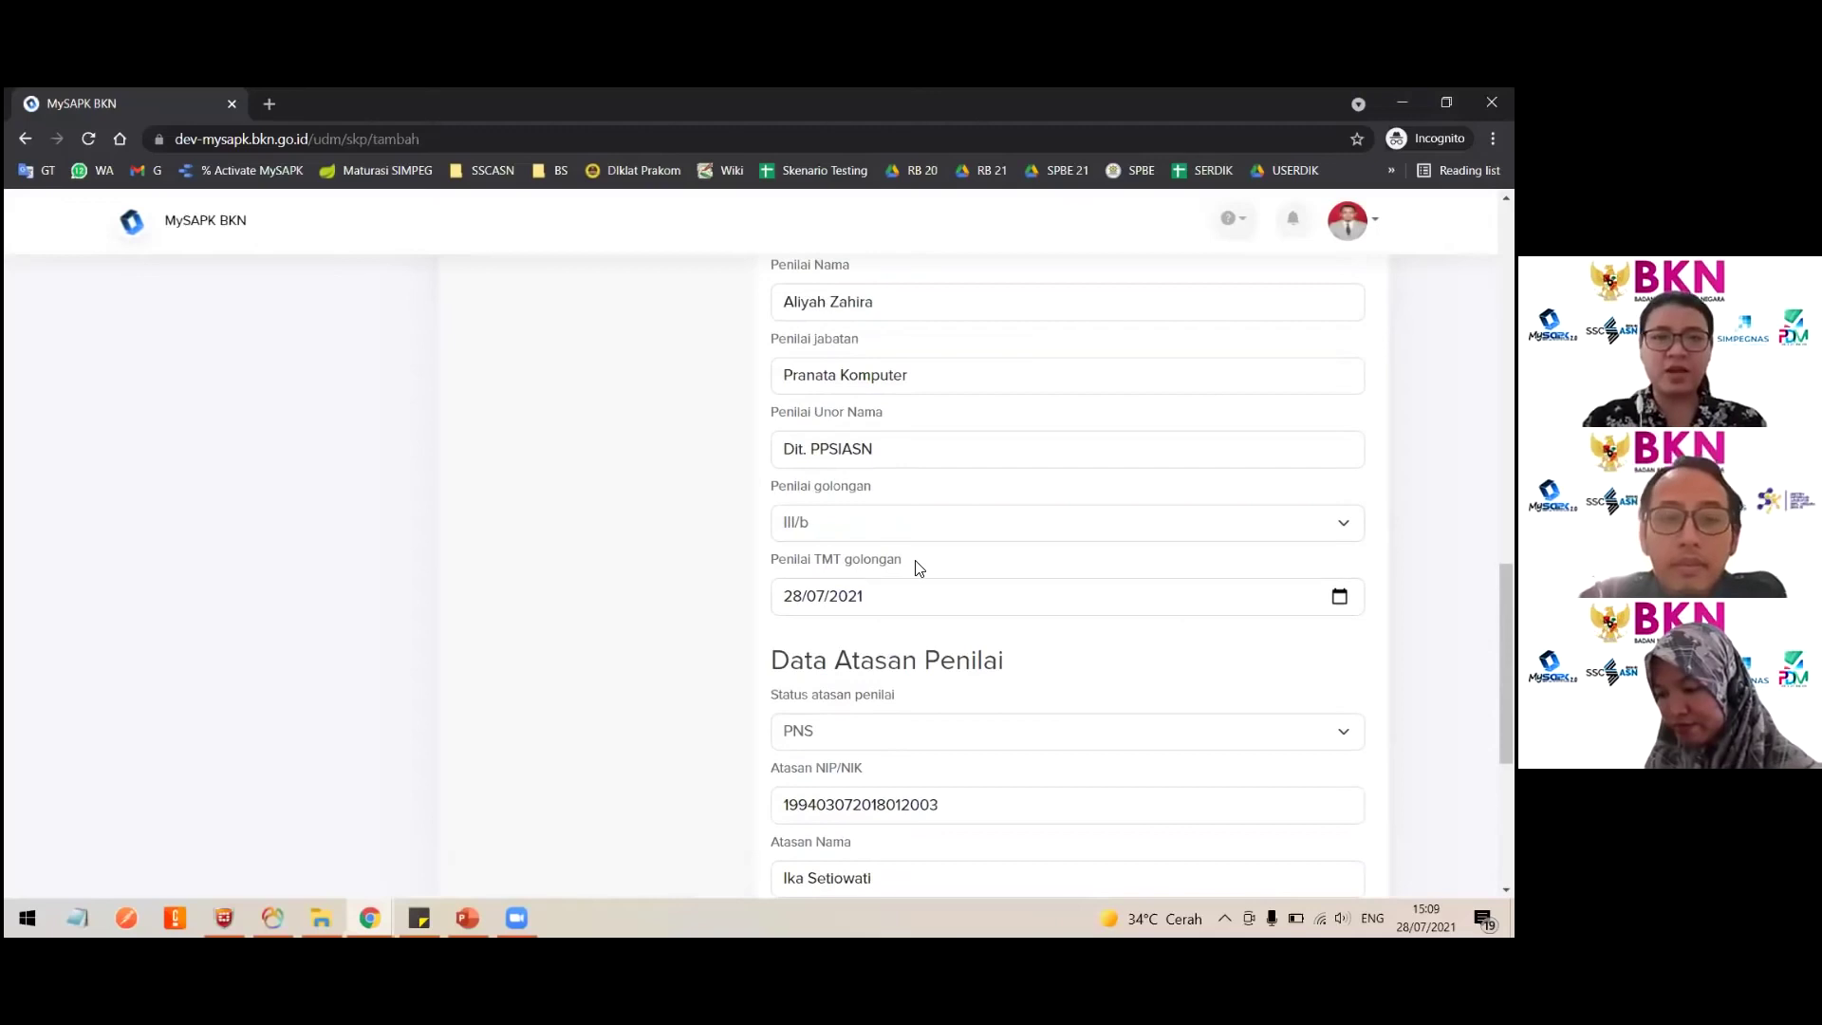
drag(919, 565, 713, 559)
scroll(713, 559, up, 3)
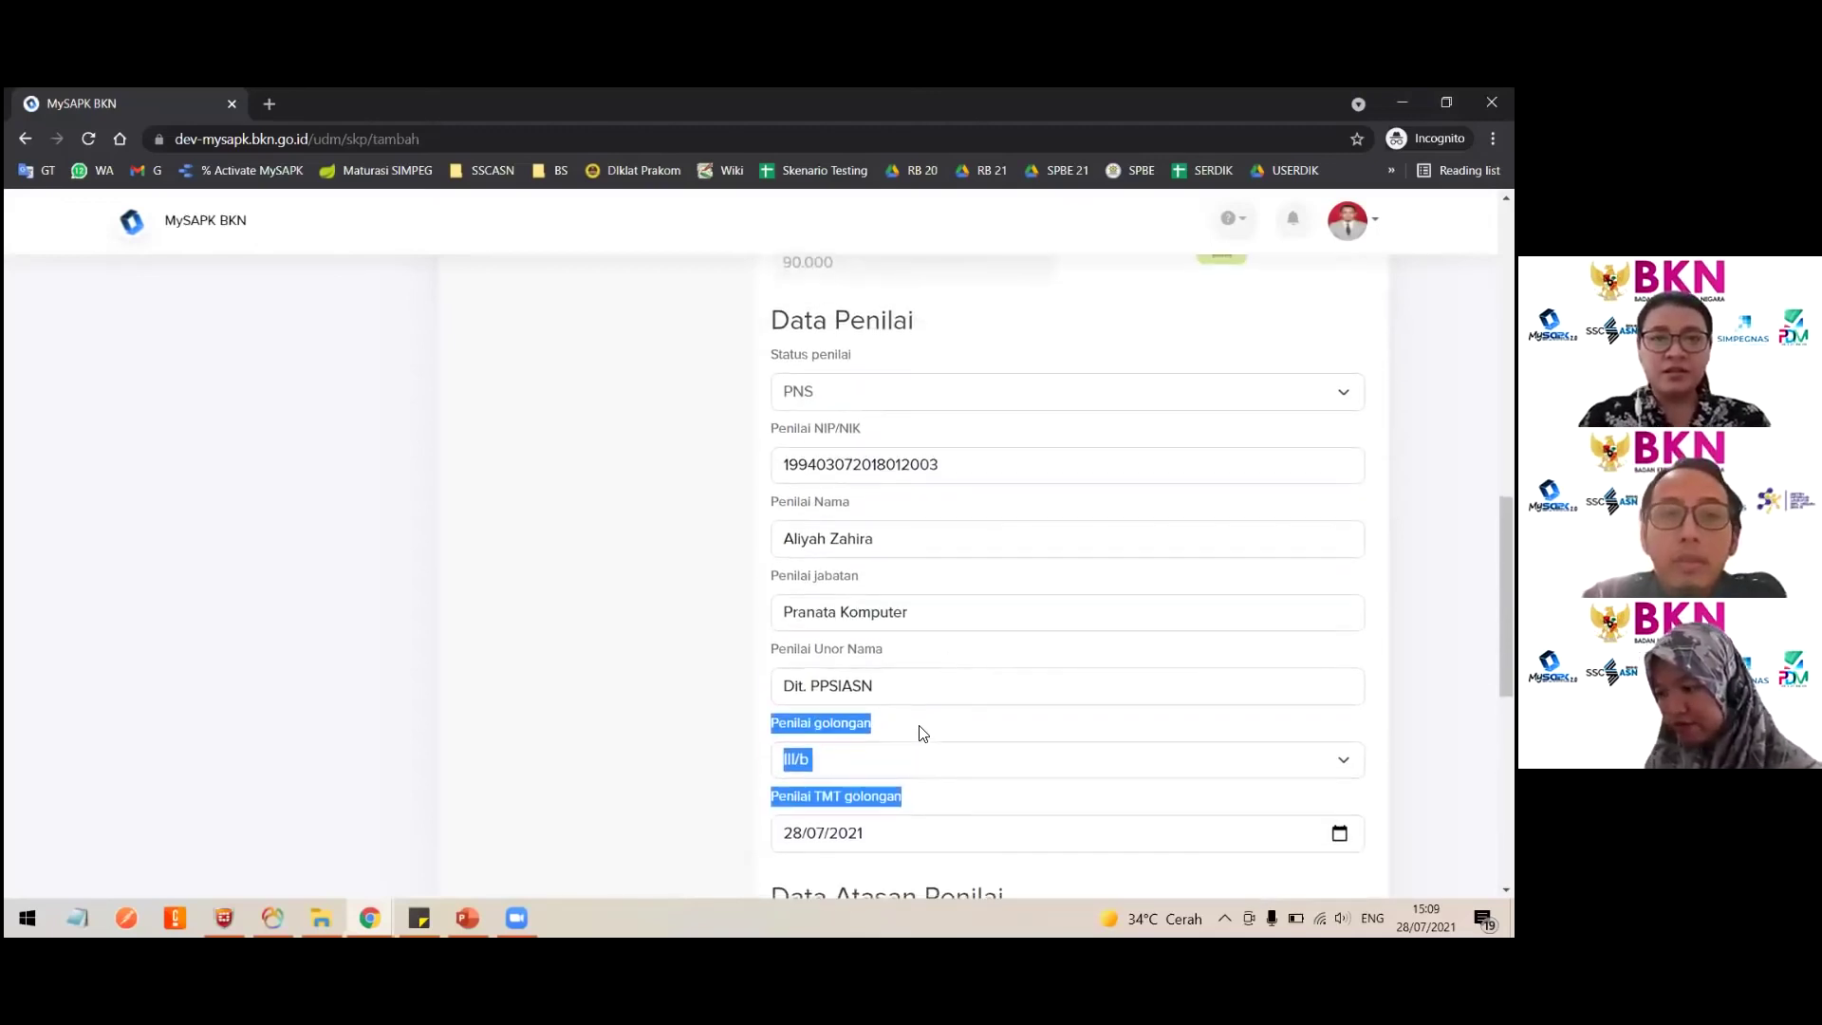
scroll(920, 733, down, 8)
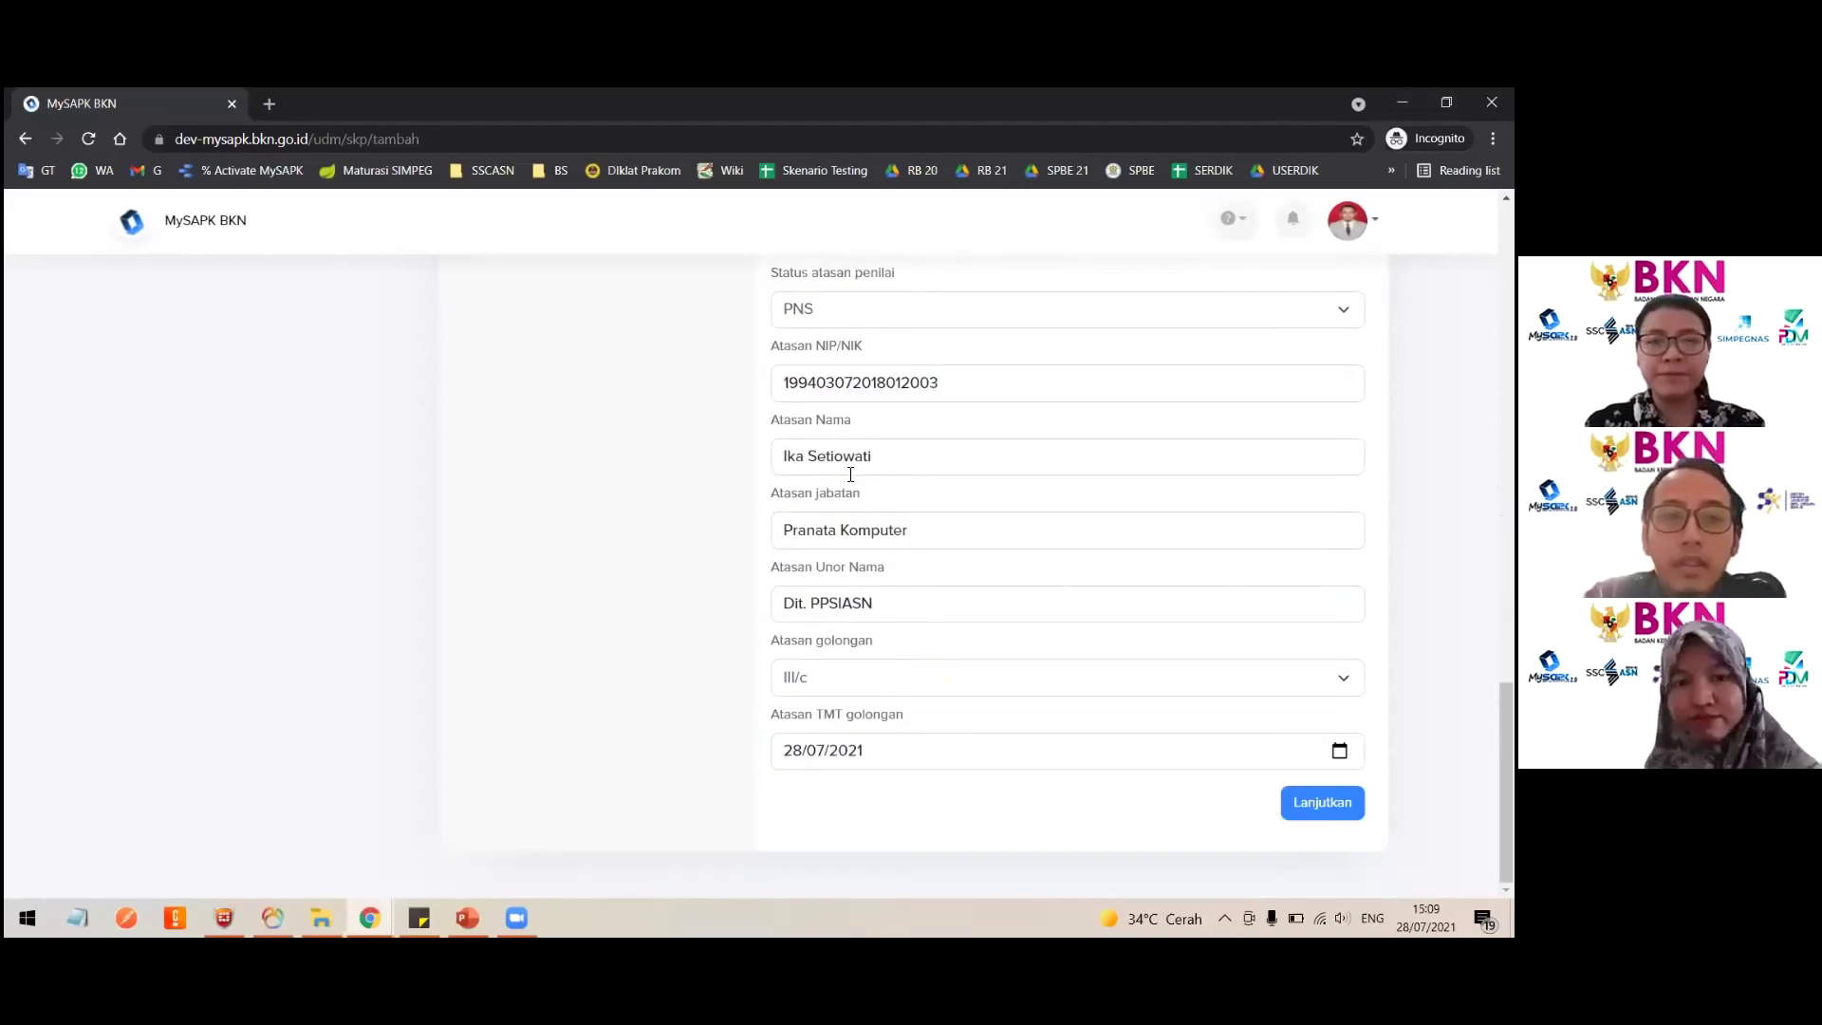
scroll(853, 527, up, 10)
click(854, 532)
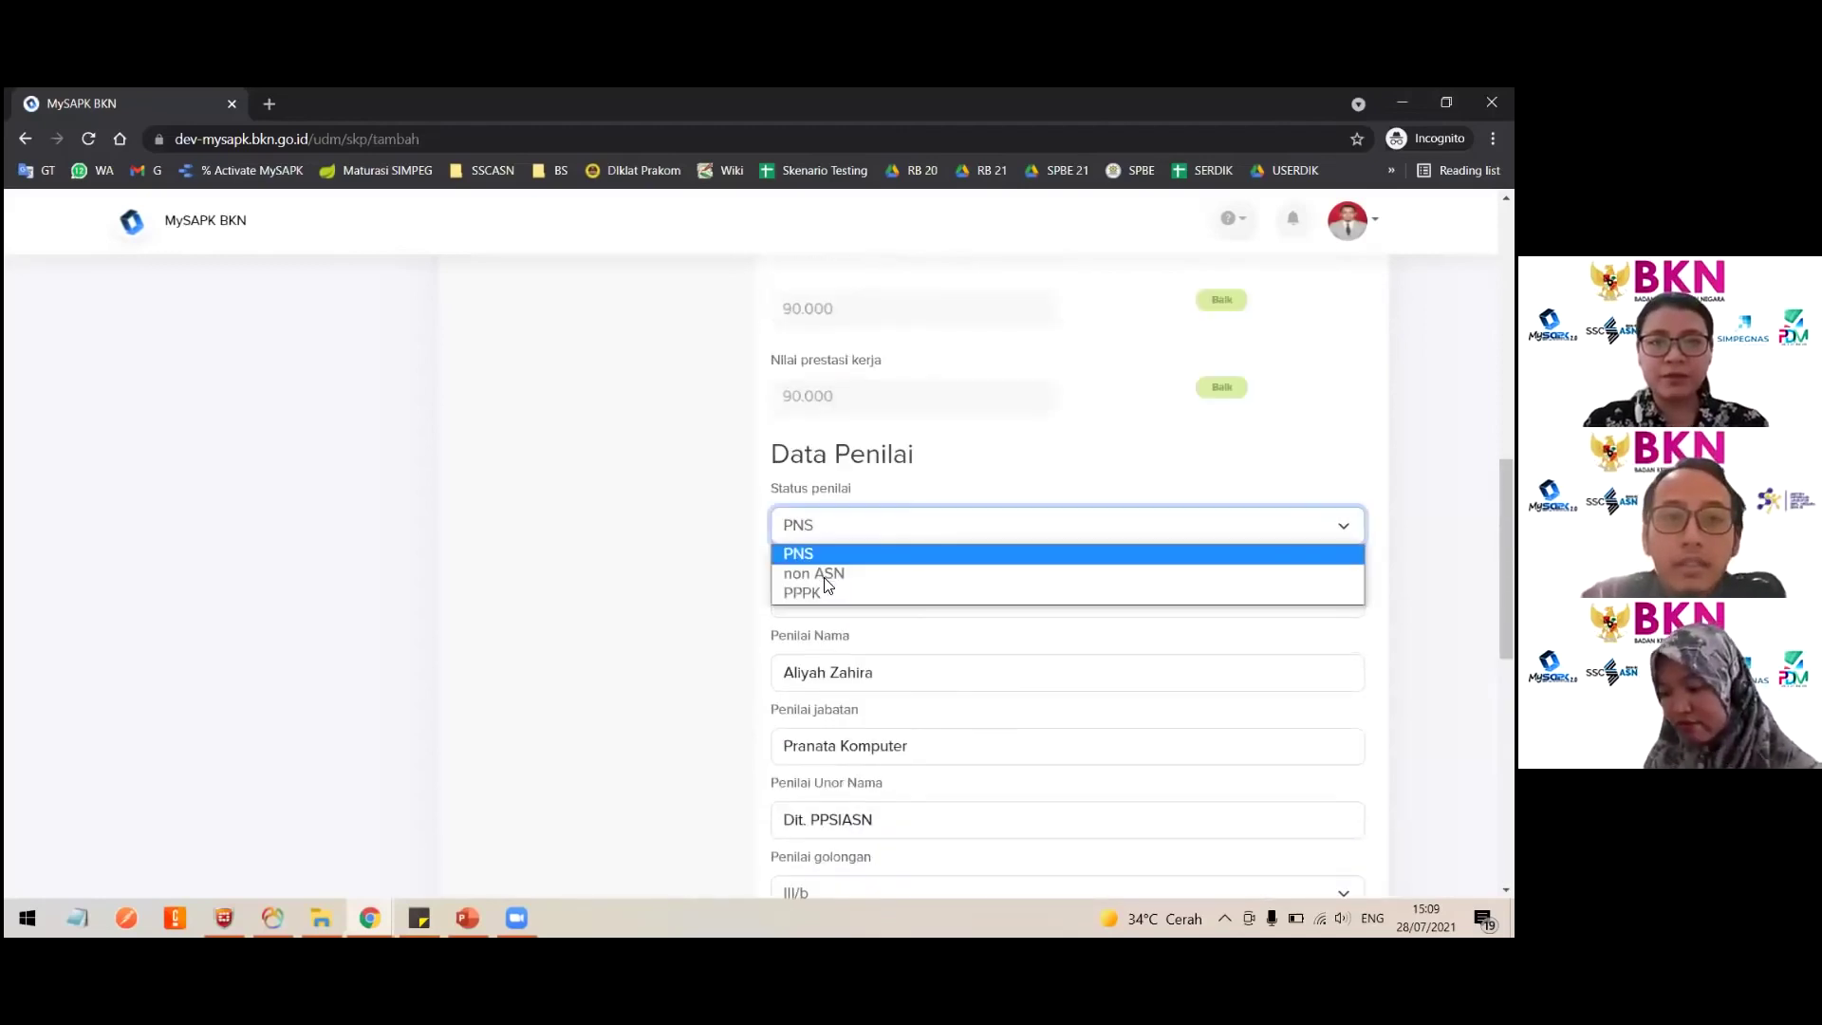
click(814, 573)
scroll(867, 626, down, 3)
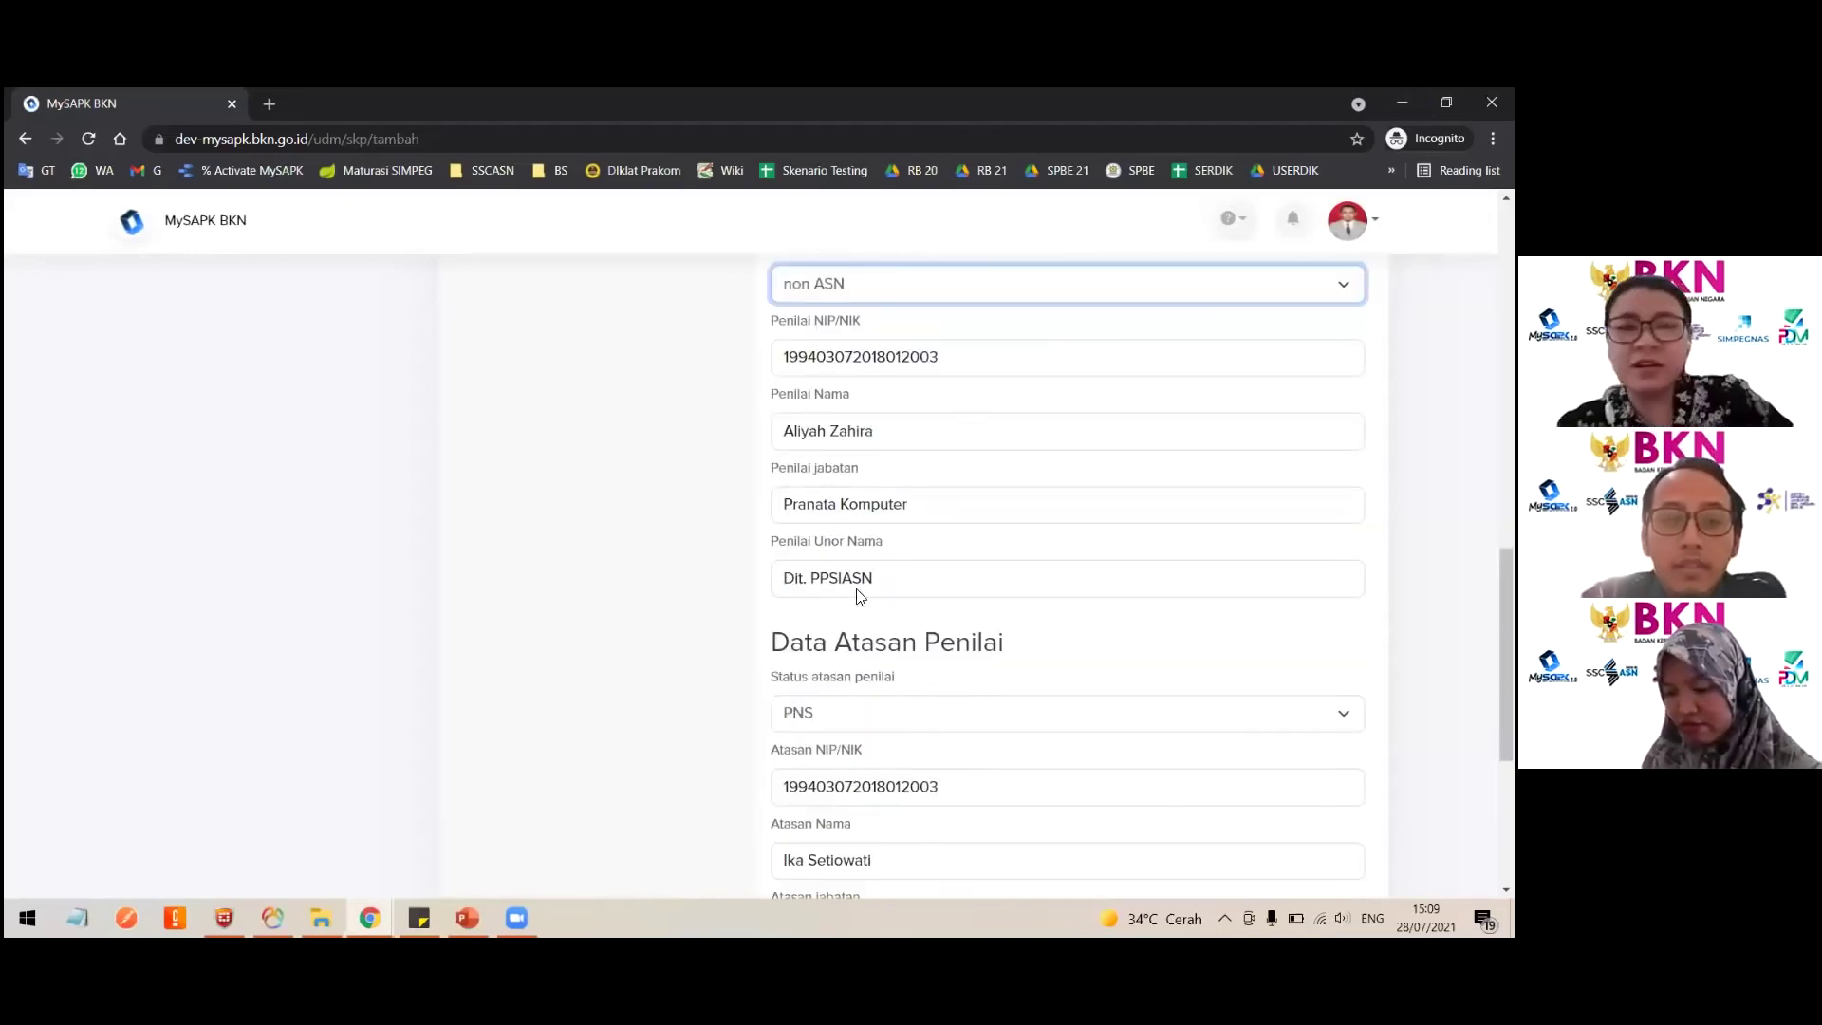
scroll(766, 613, down, 2)
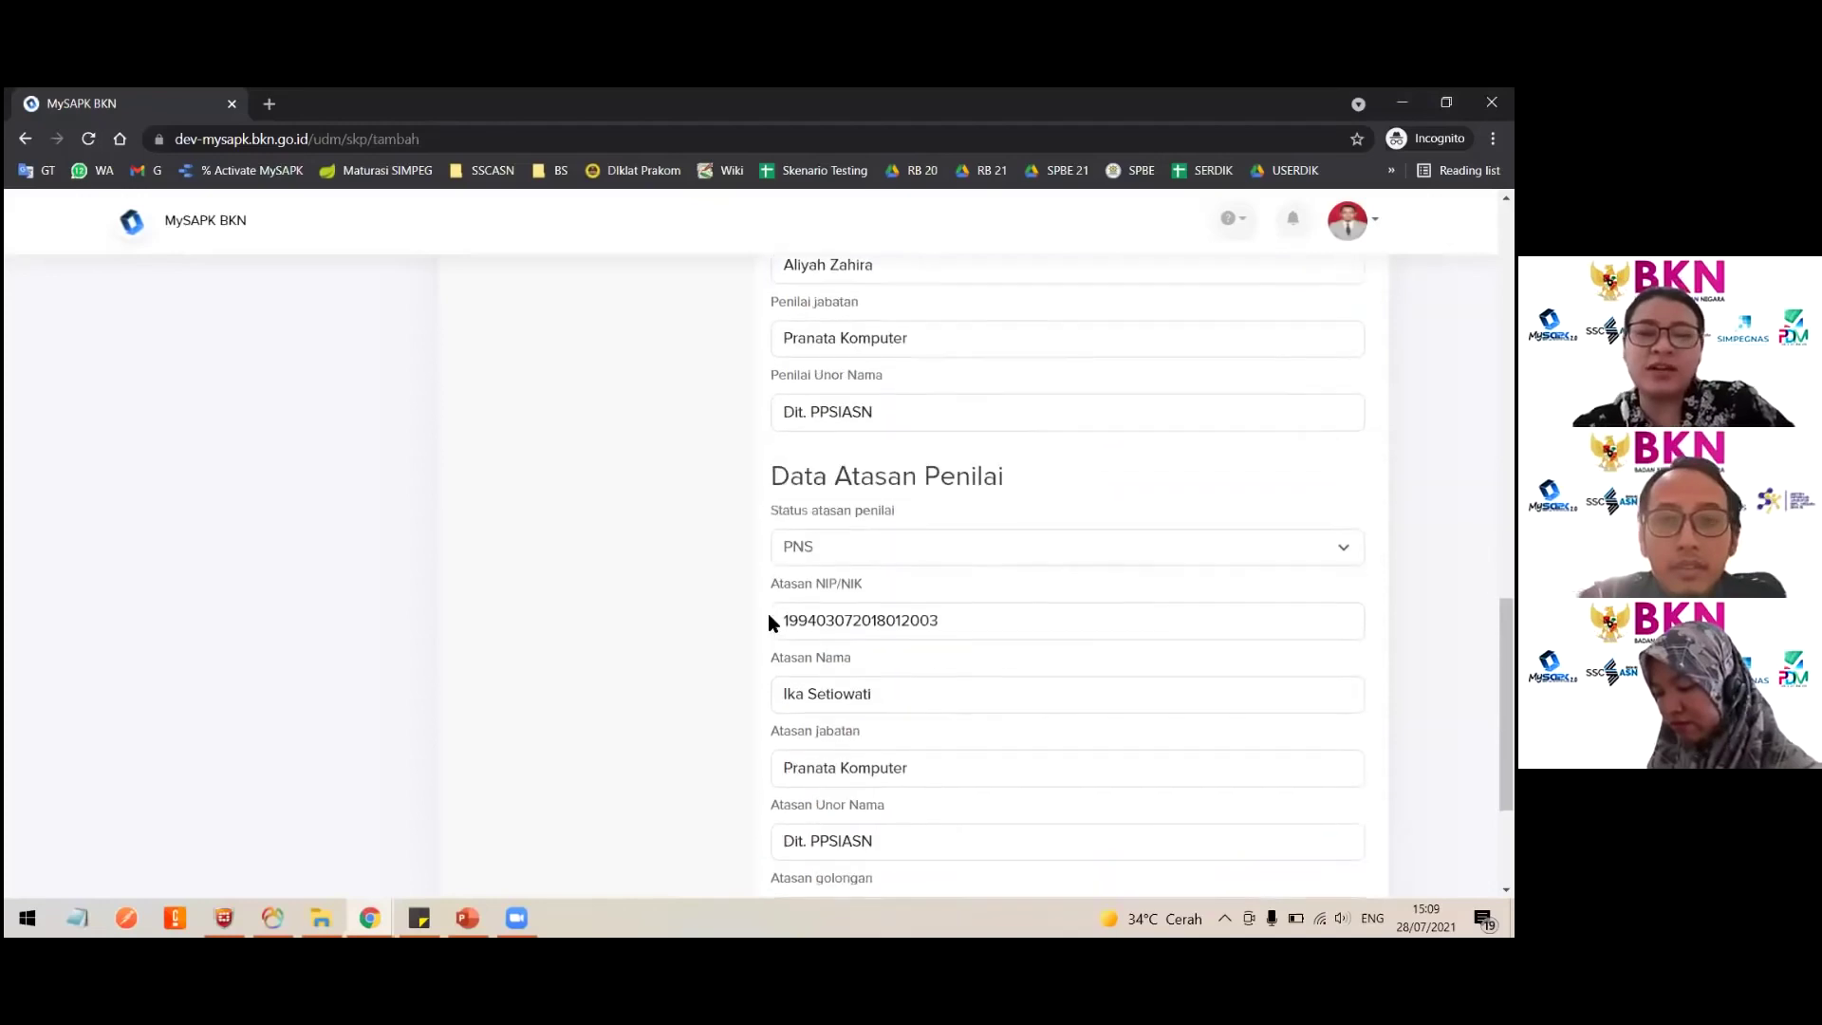
scroll(766, 613, down, 3)
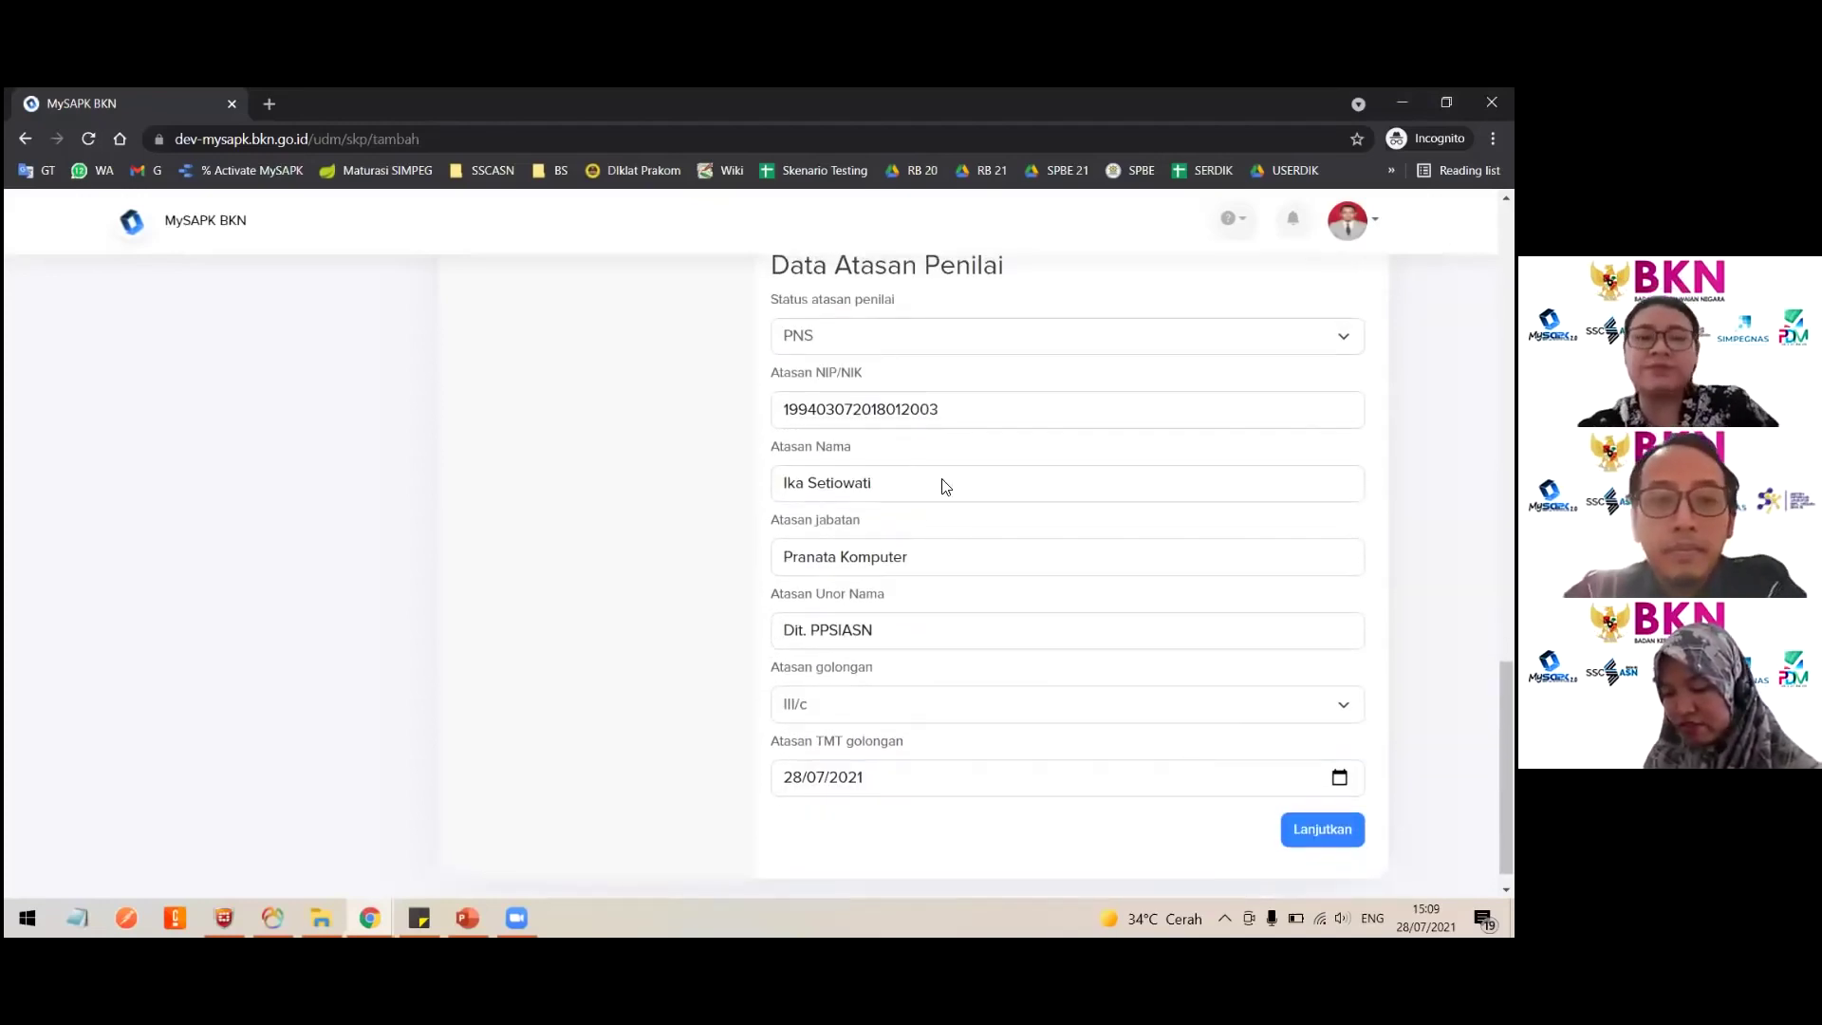
scroll(910, 389, up, 5)
click(838, 377)
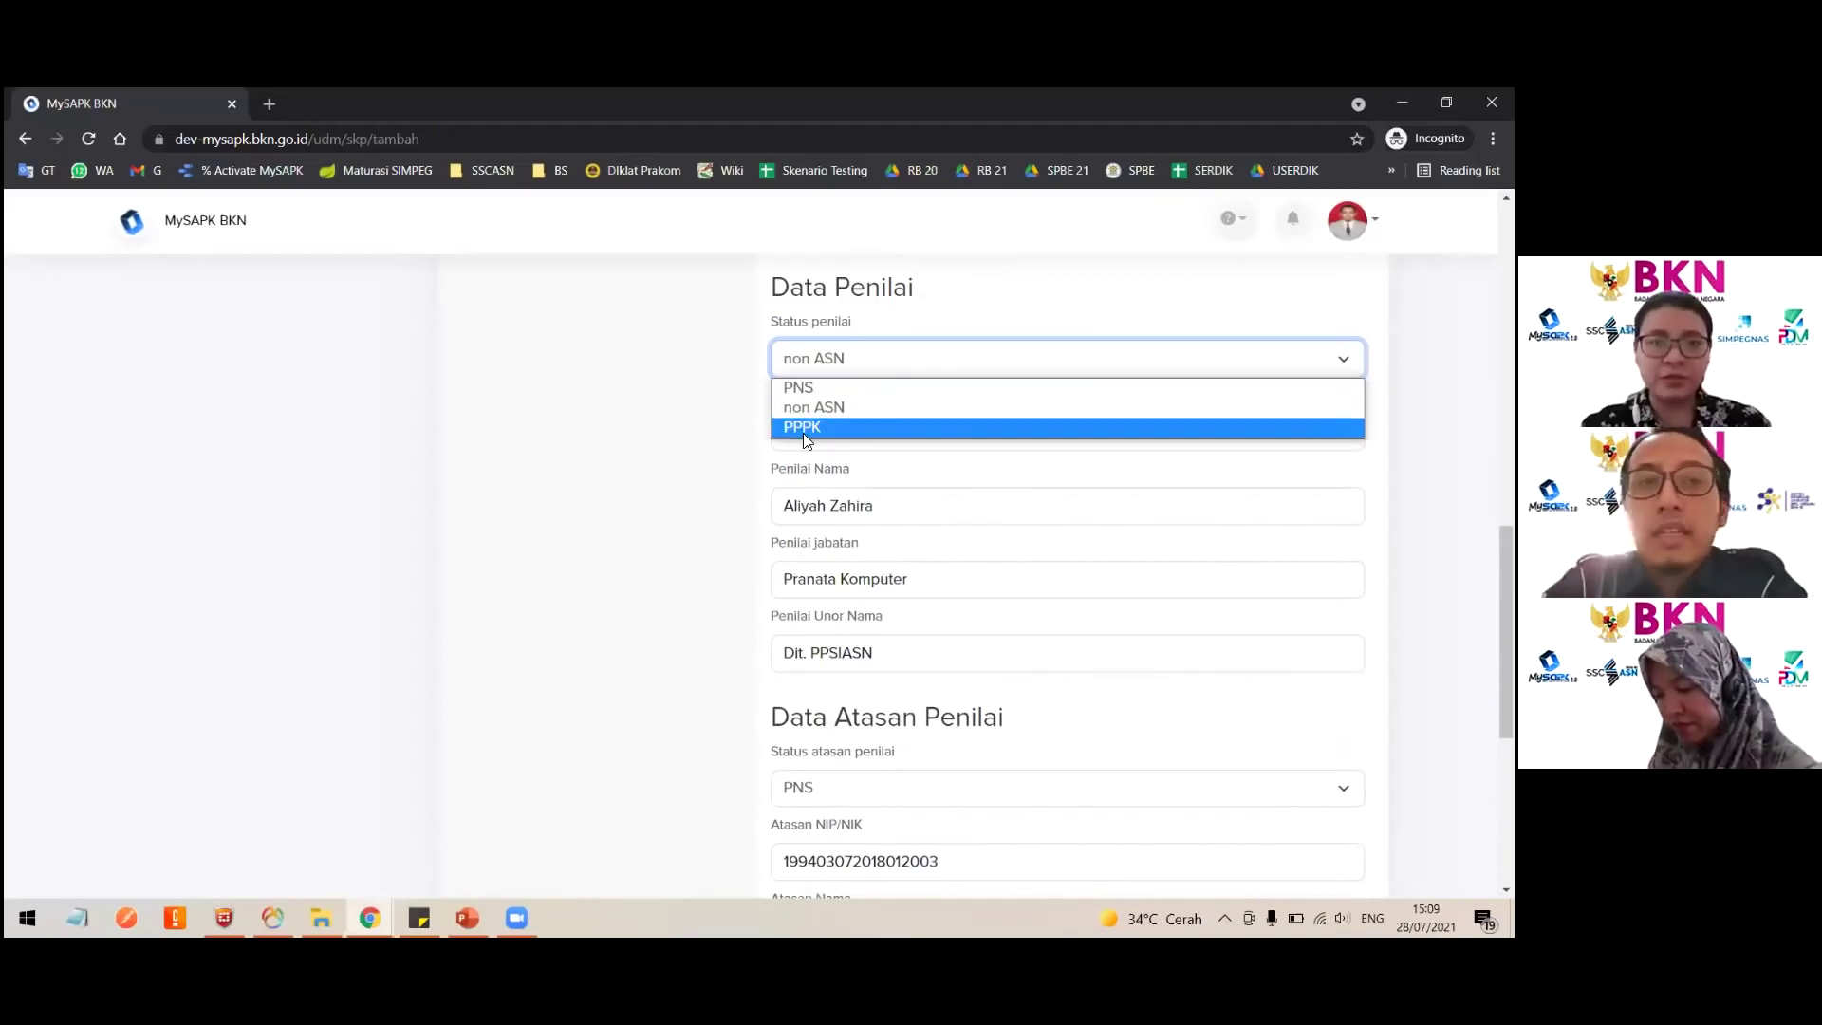
click(803, 427)
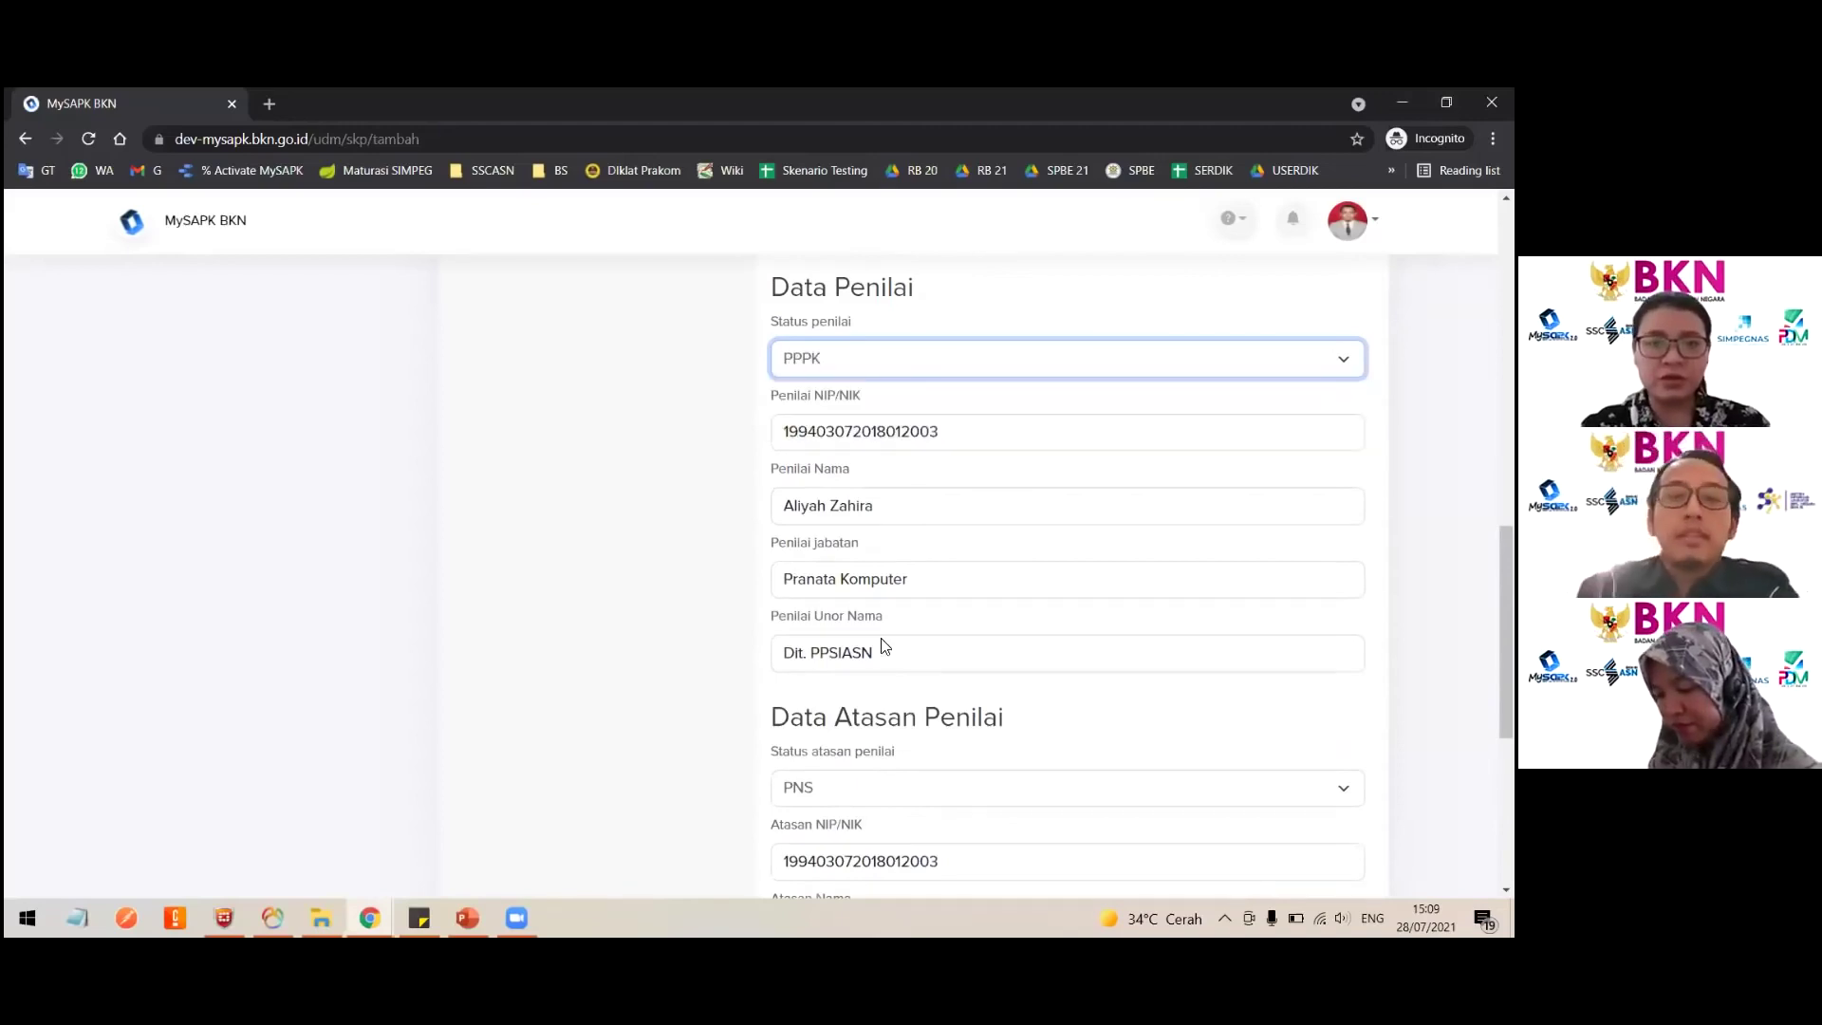
click(859, 357)
click(707, 579)
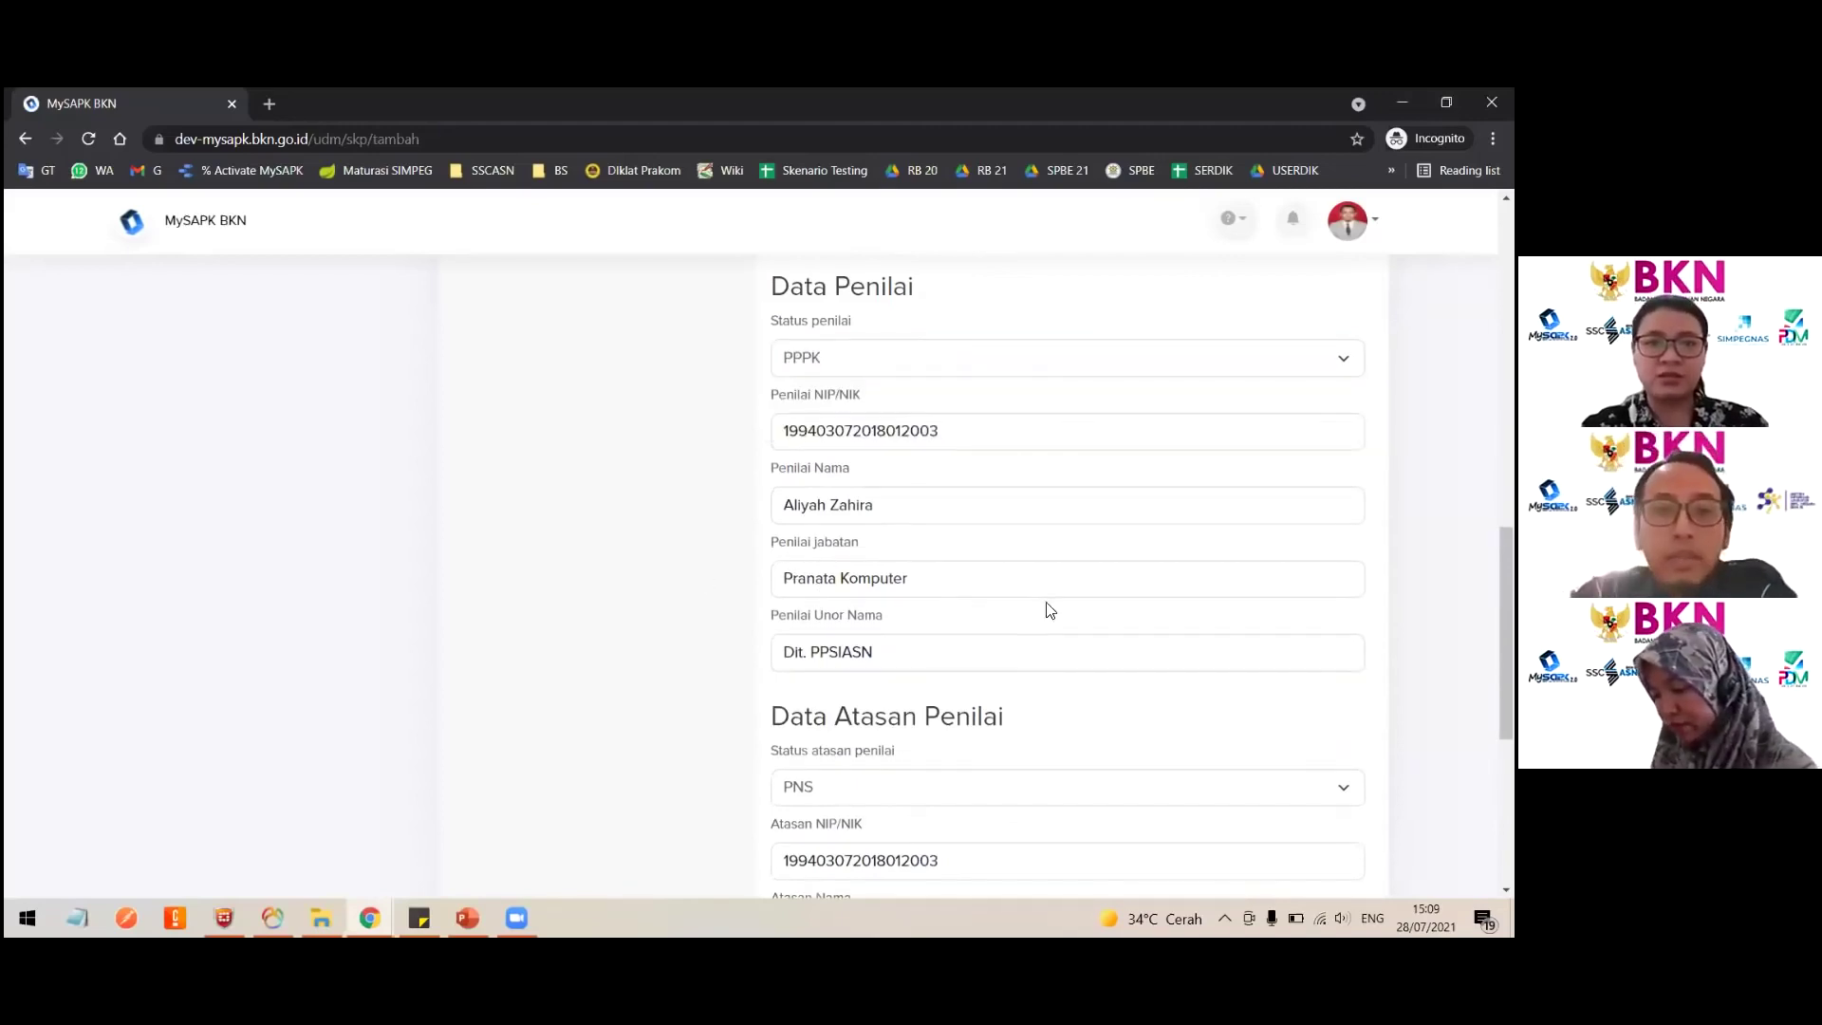
scroll(1049, 610, down, 5)
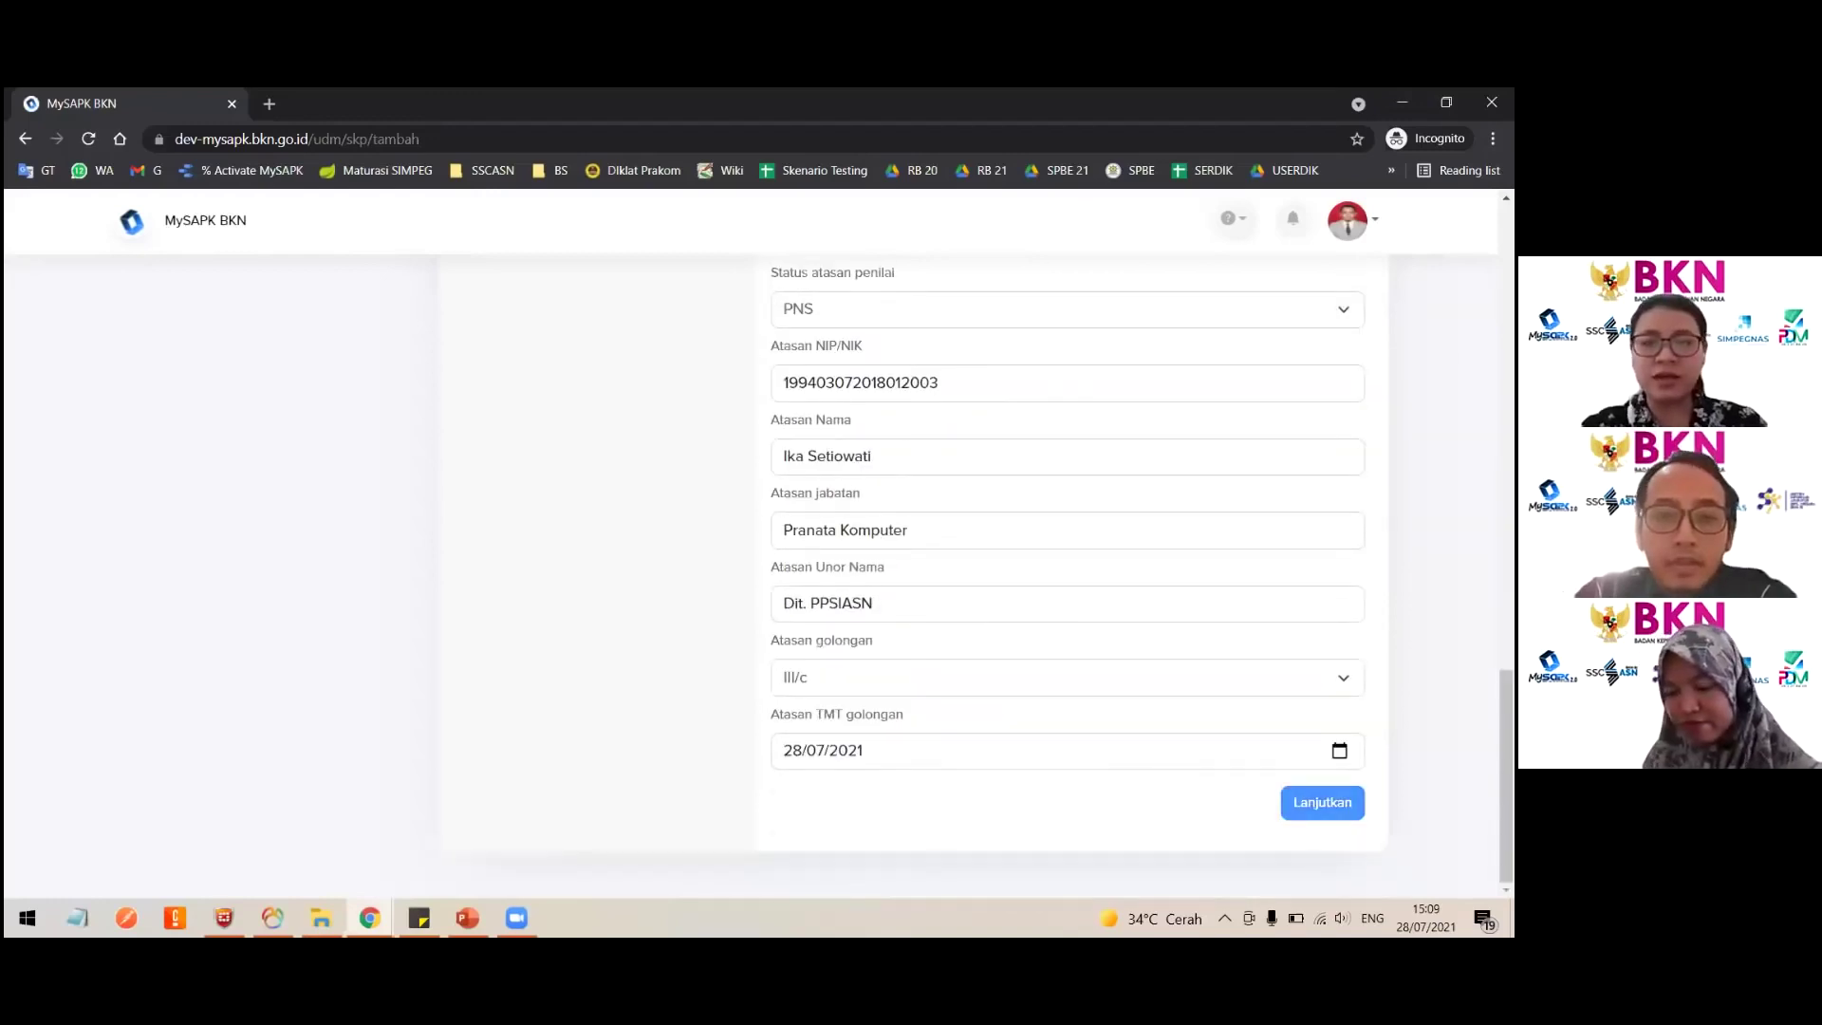
click(1322, 801)
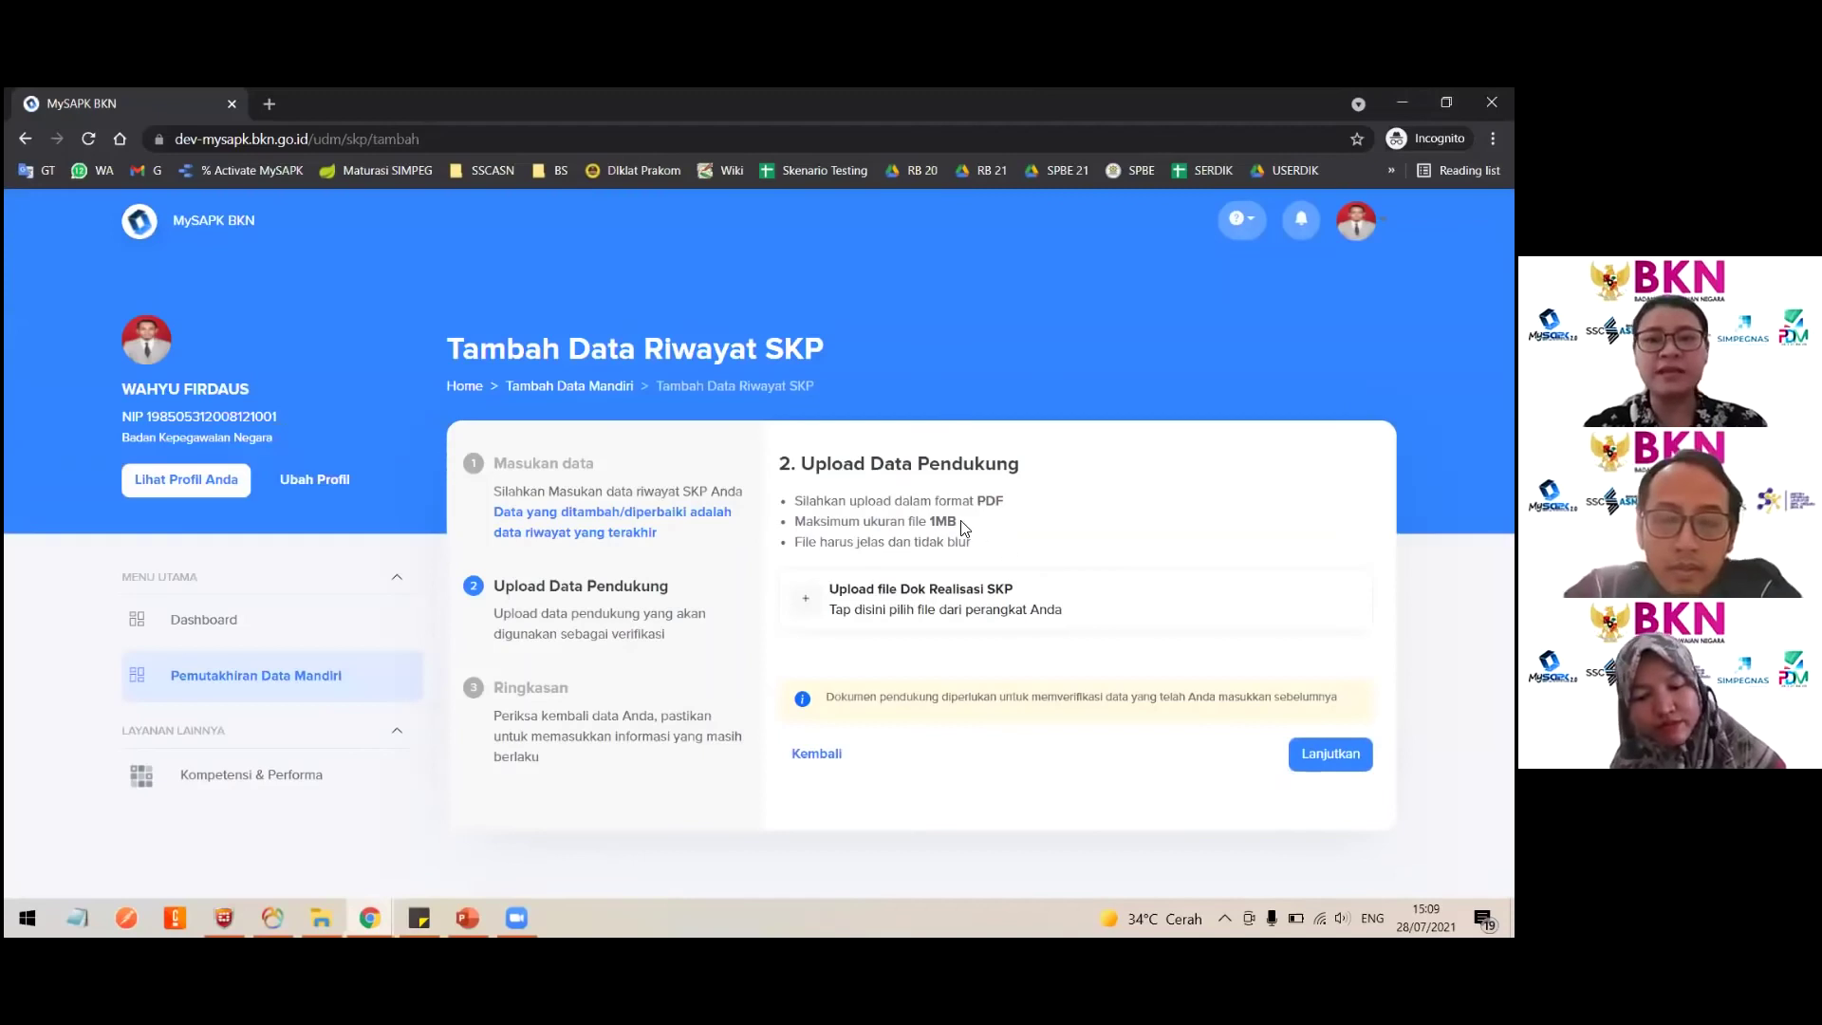
Step: Upload the Dok Realisasi SKP PDF (under 1MB) and review the Ringkasan summary
double_click(950, 521)
double_click(992, 500)
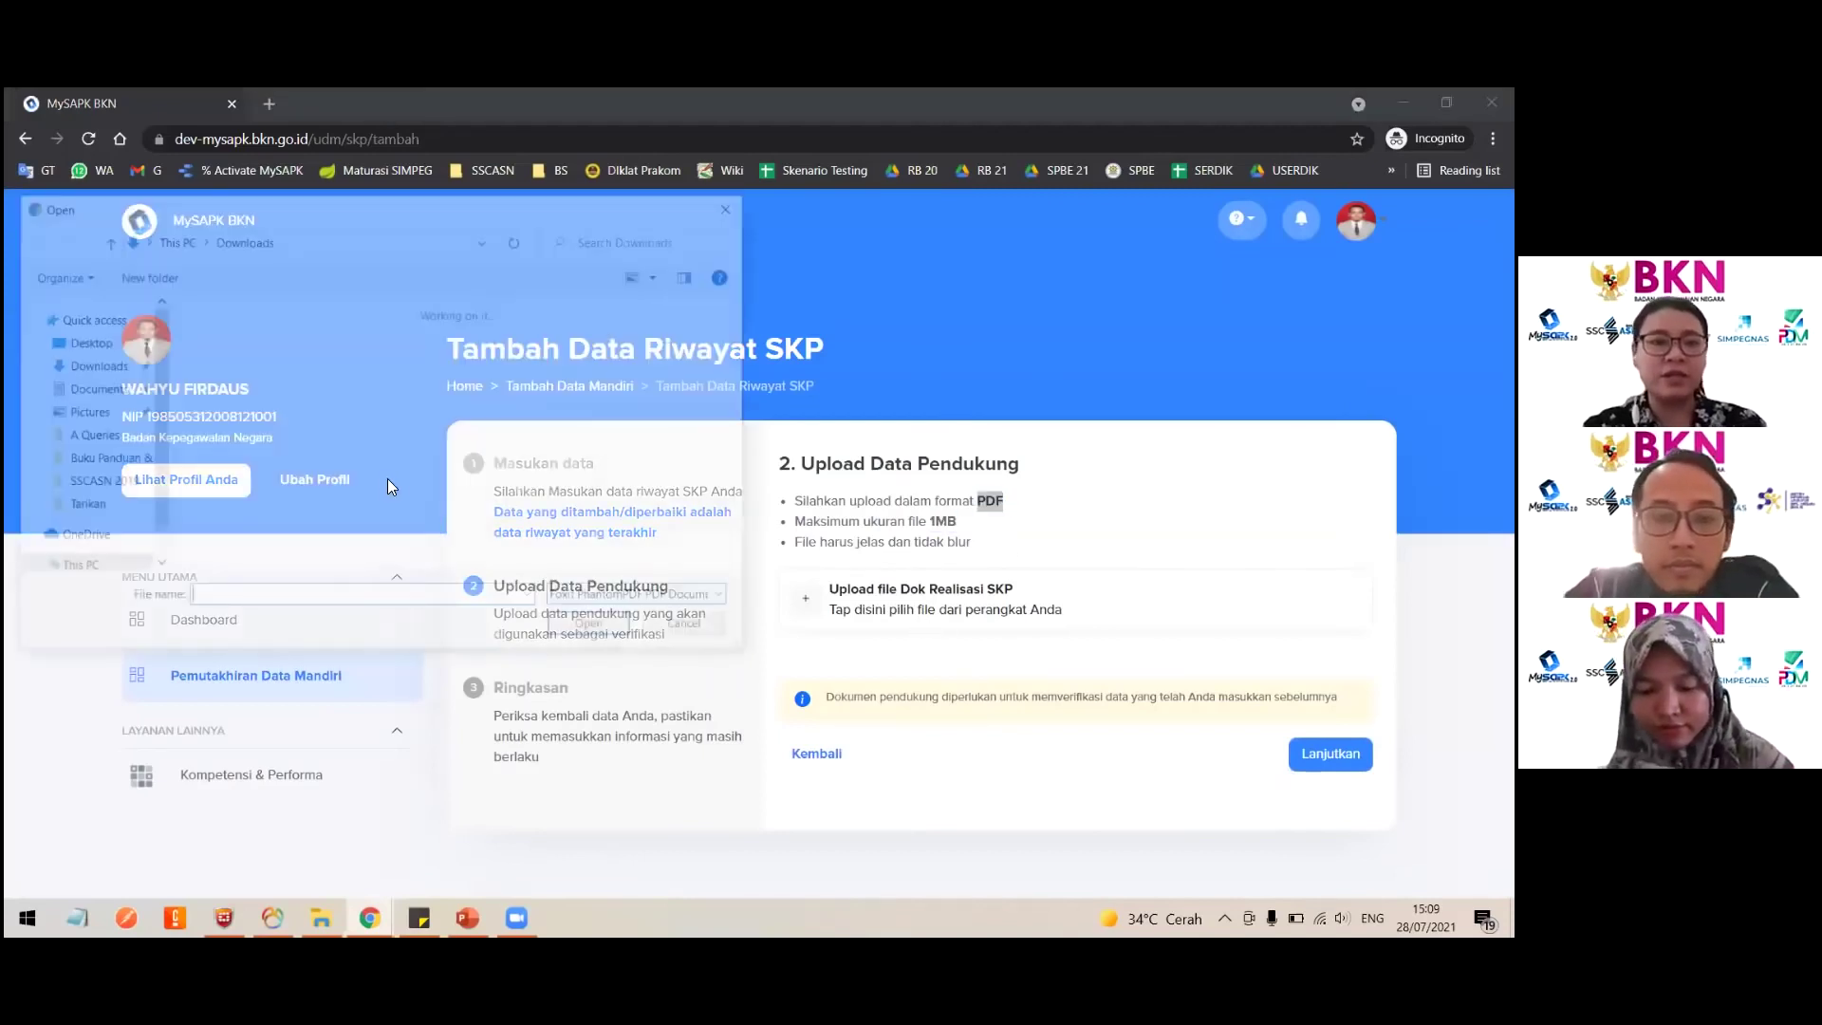
double_click(248, 446)
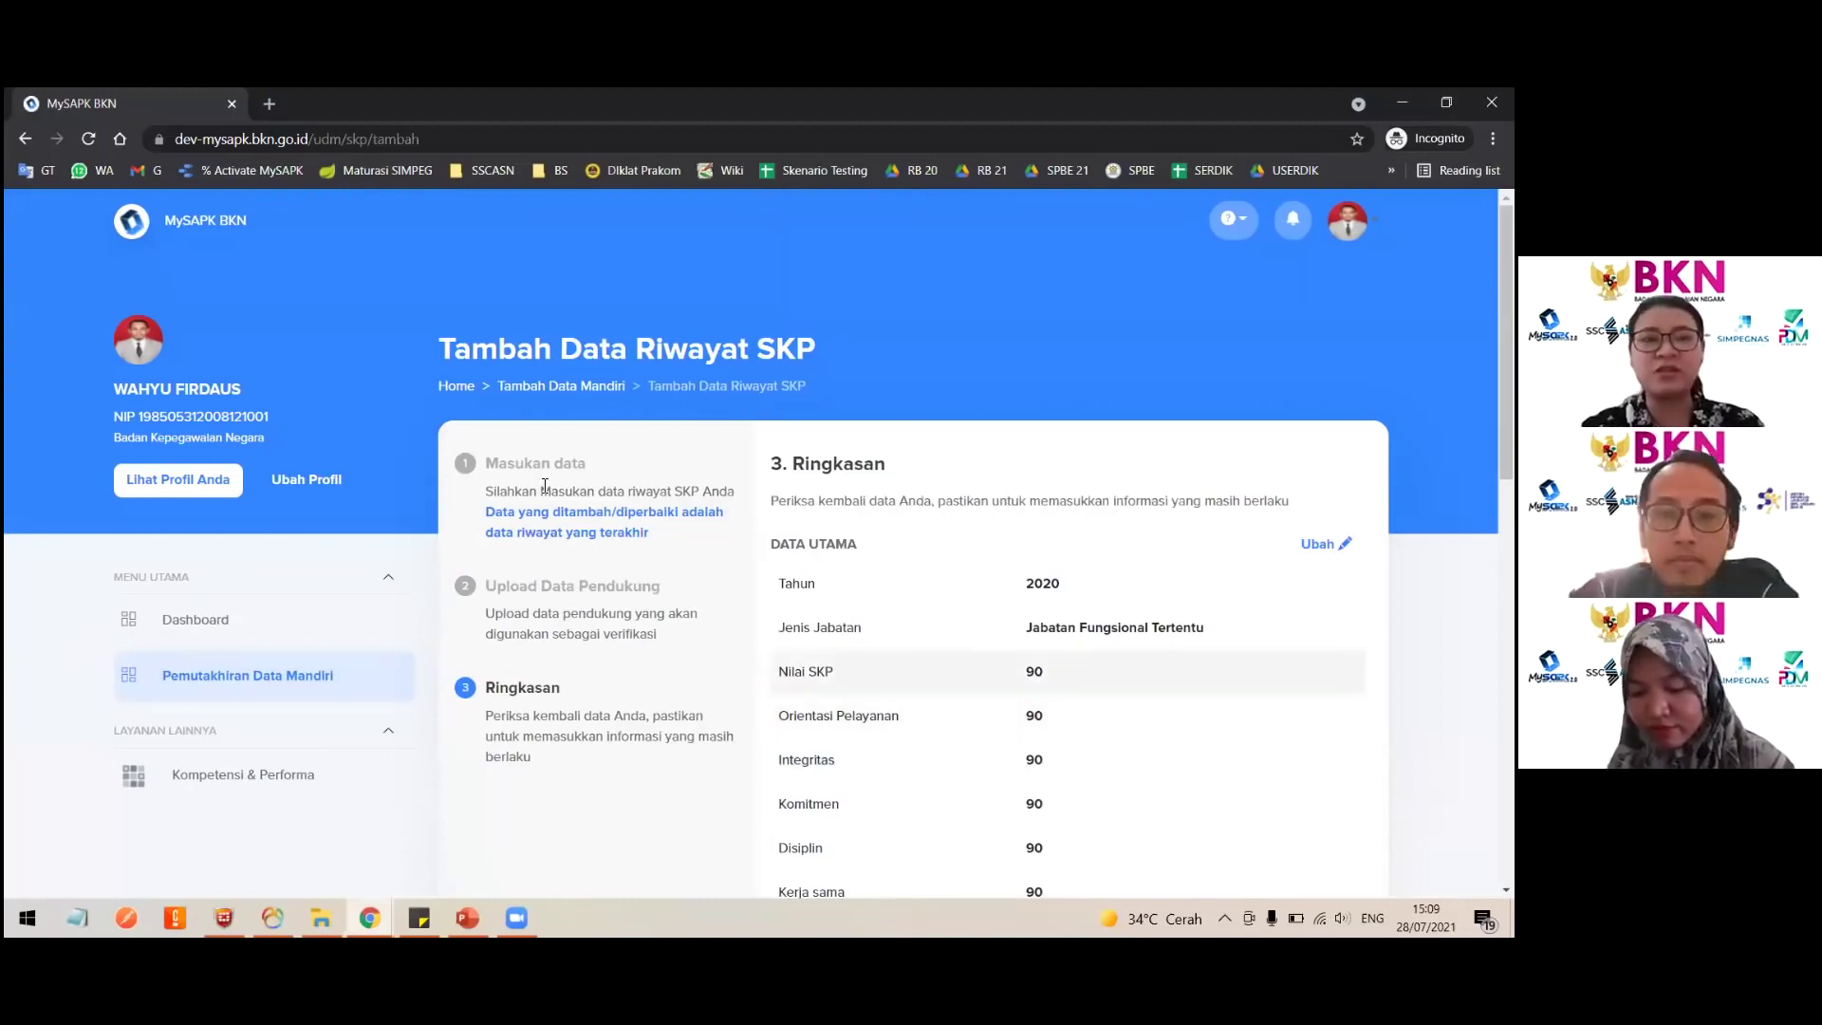
scroll(772, 457, down, 1)
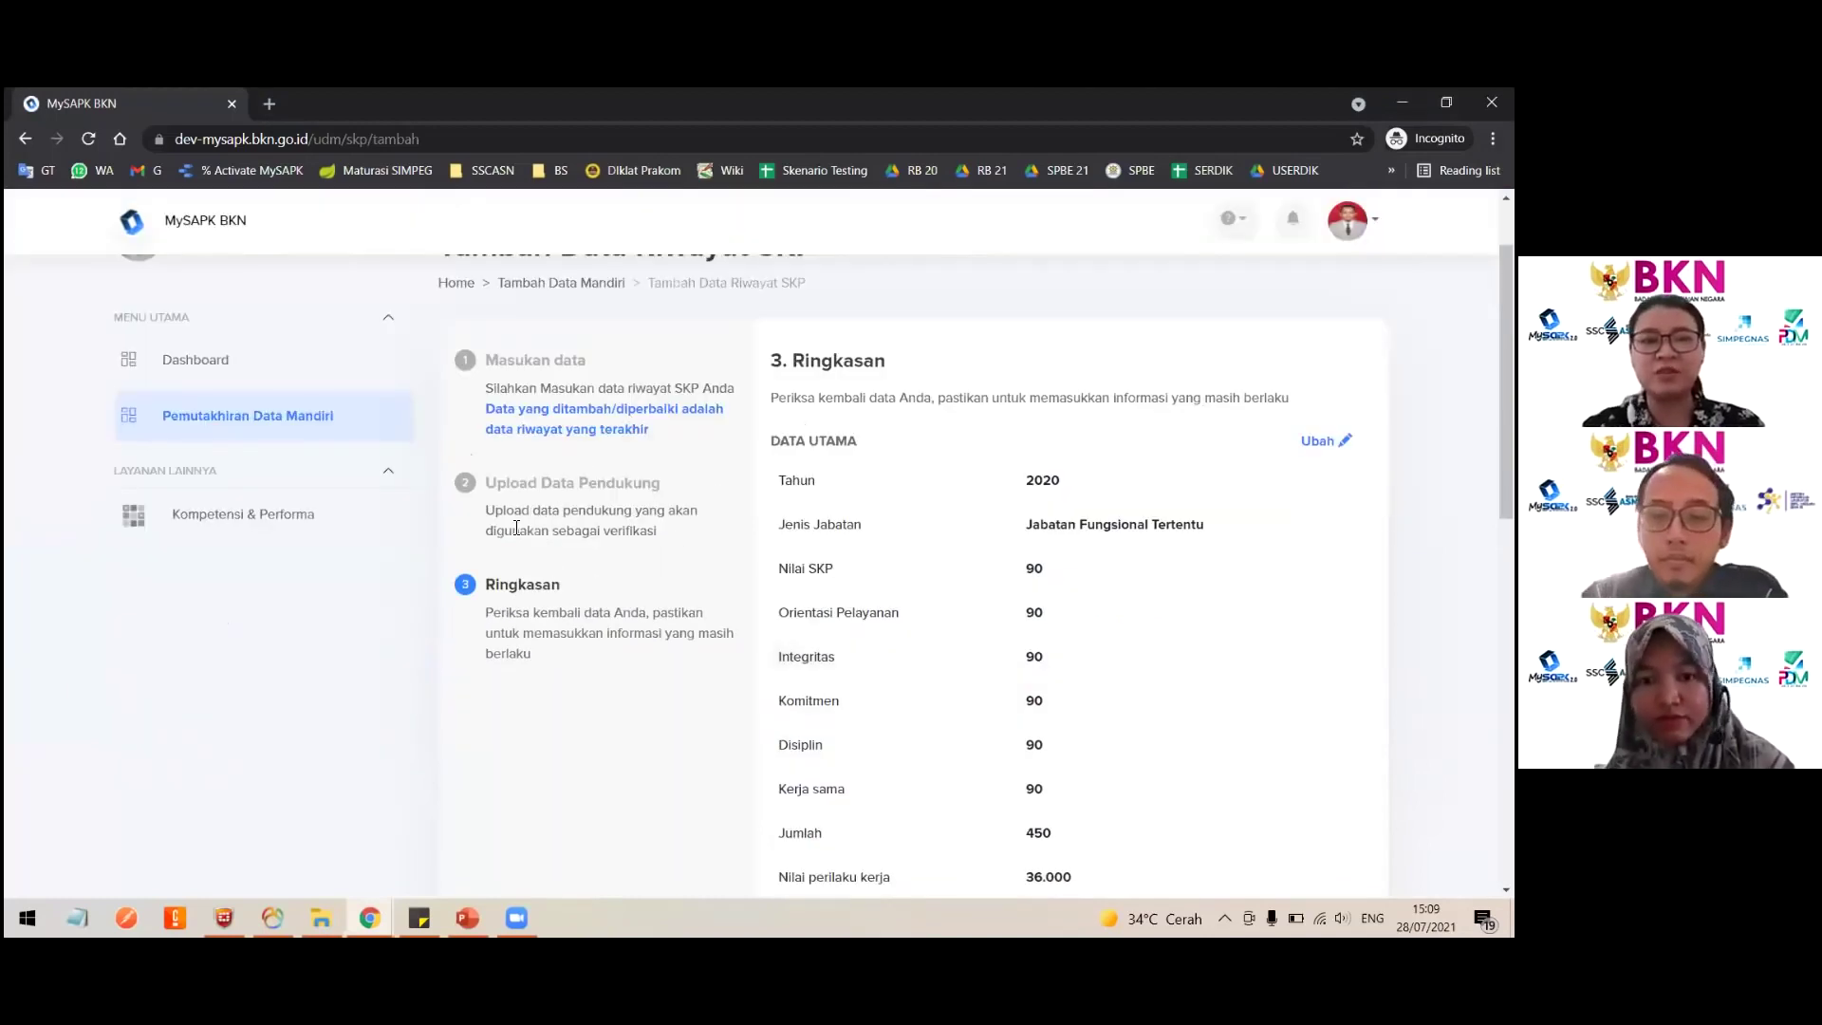
scroll(1136, 596, down, 1)
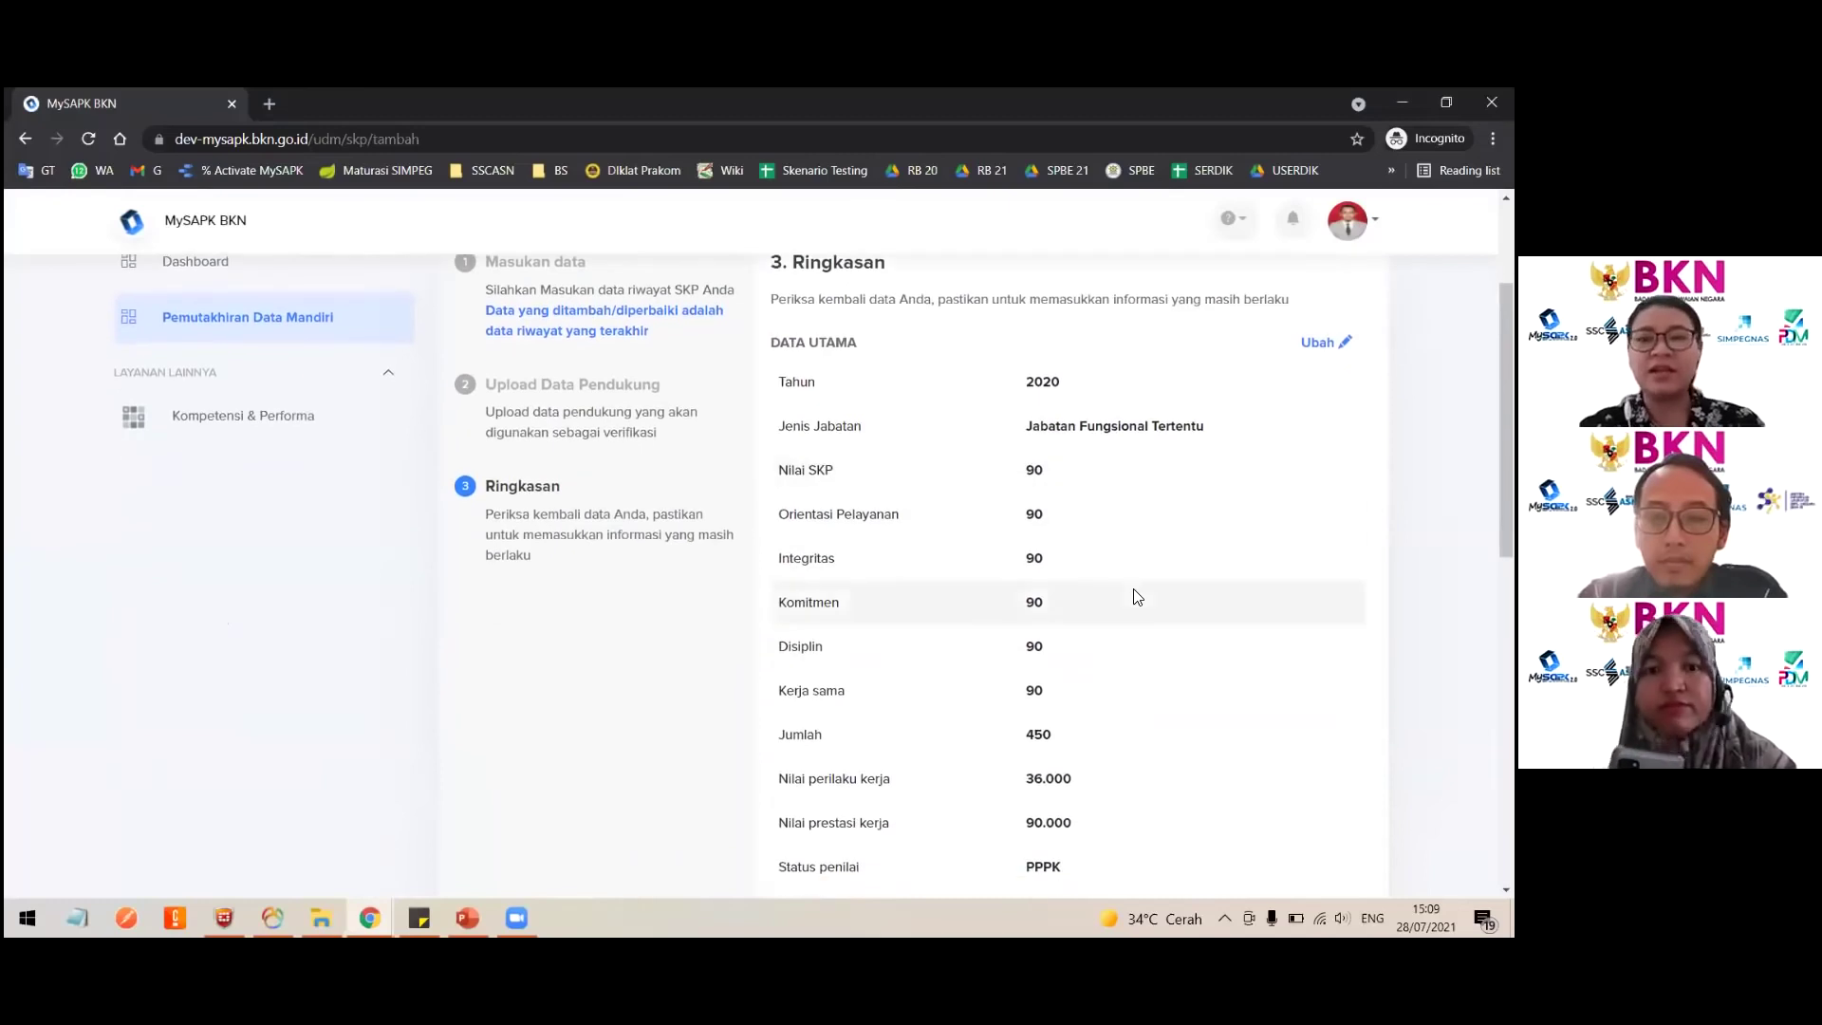
scroll(1053, 555, up, 1)
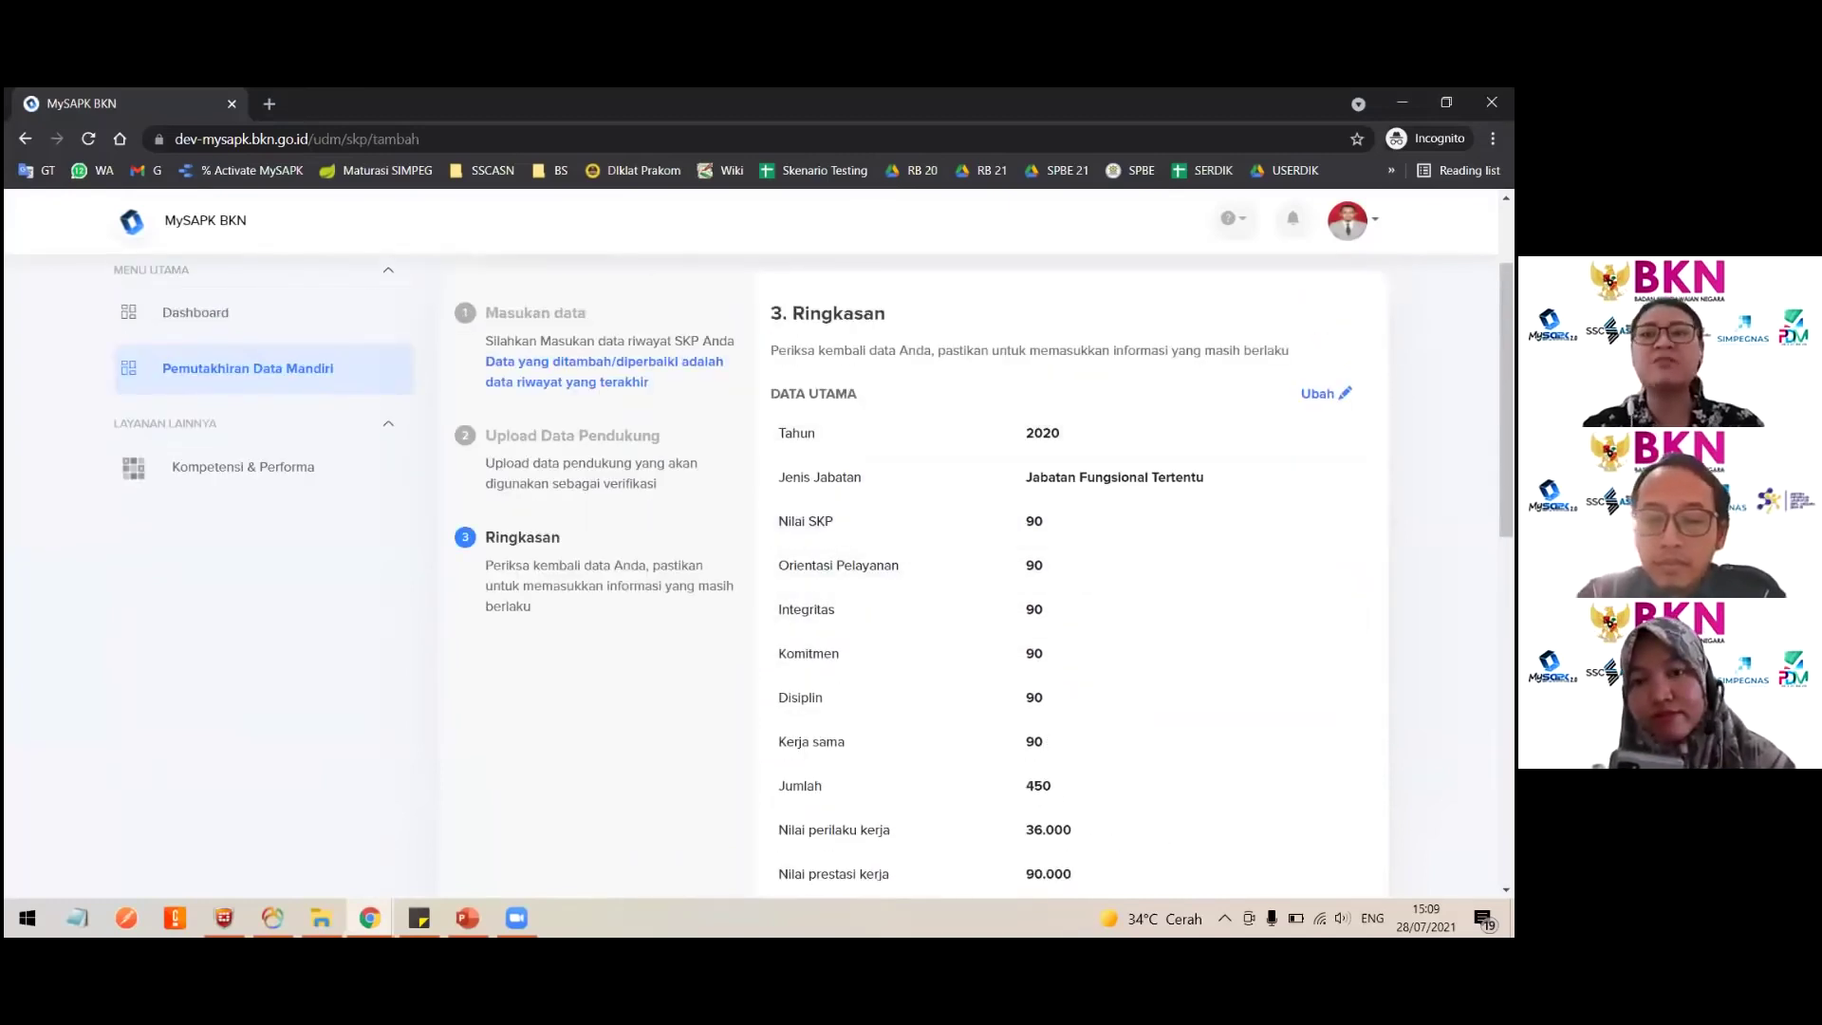
Step: Return to the editable SKP form and change Orientasi Pelayanan to 95
click(1322, 394)
click(841, 639)
key(BackSpace)
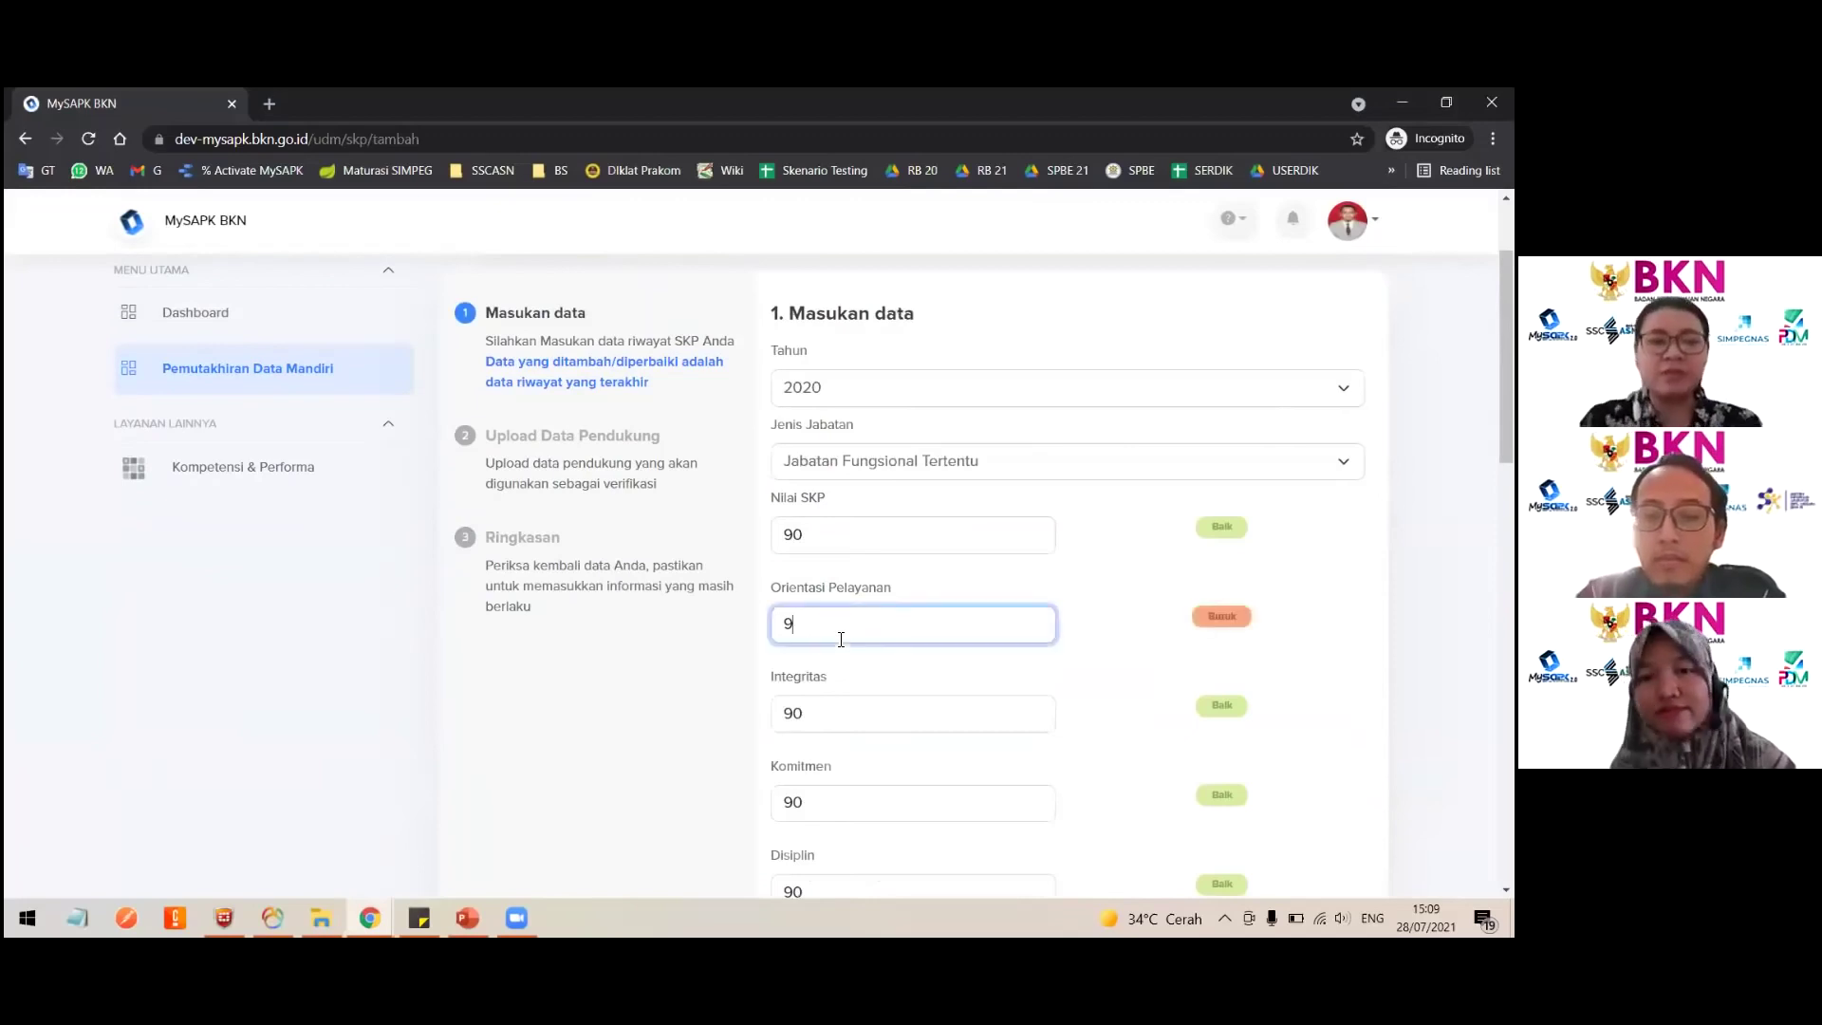
text(5)
scroll(835, 638, down, 2)
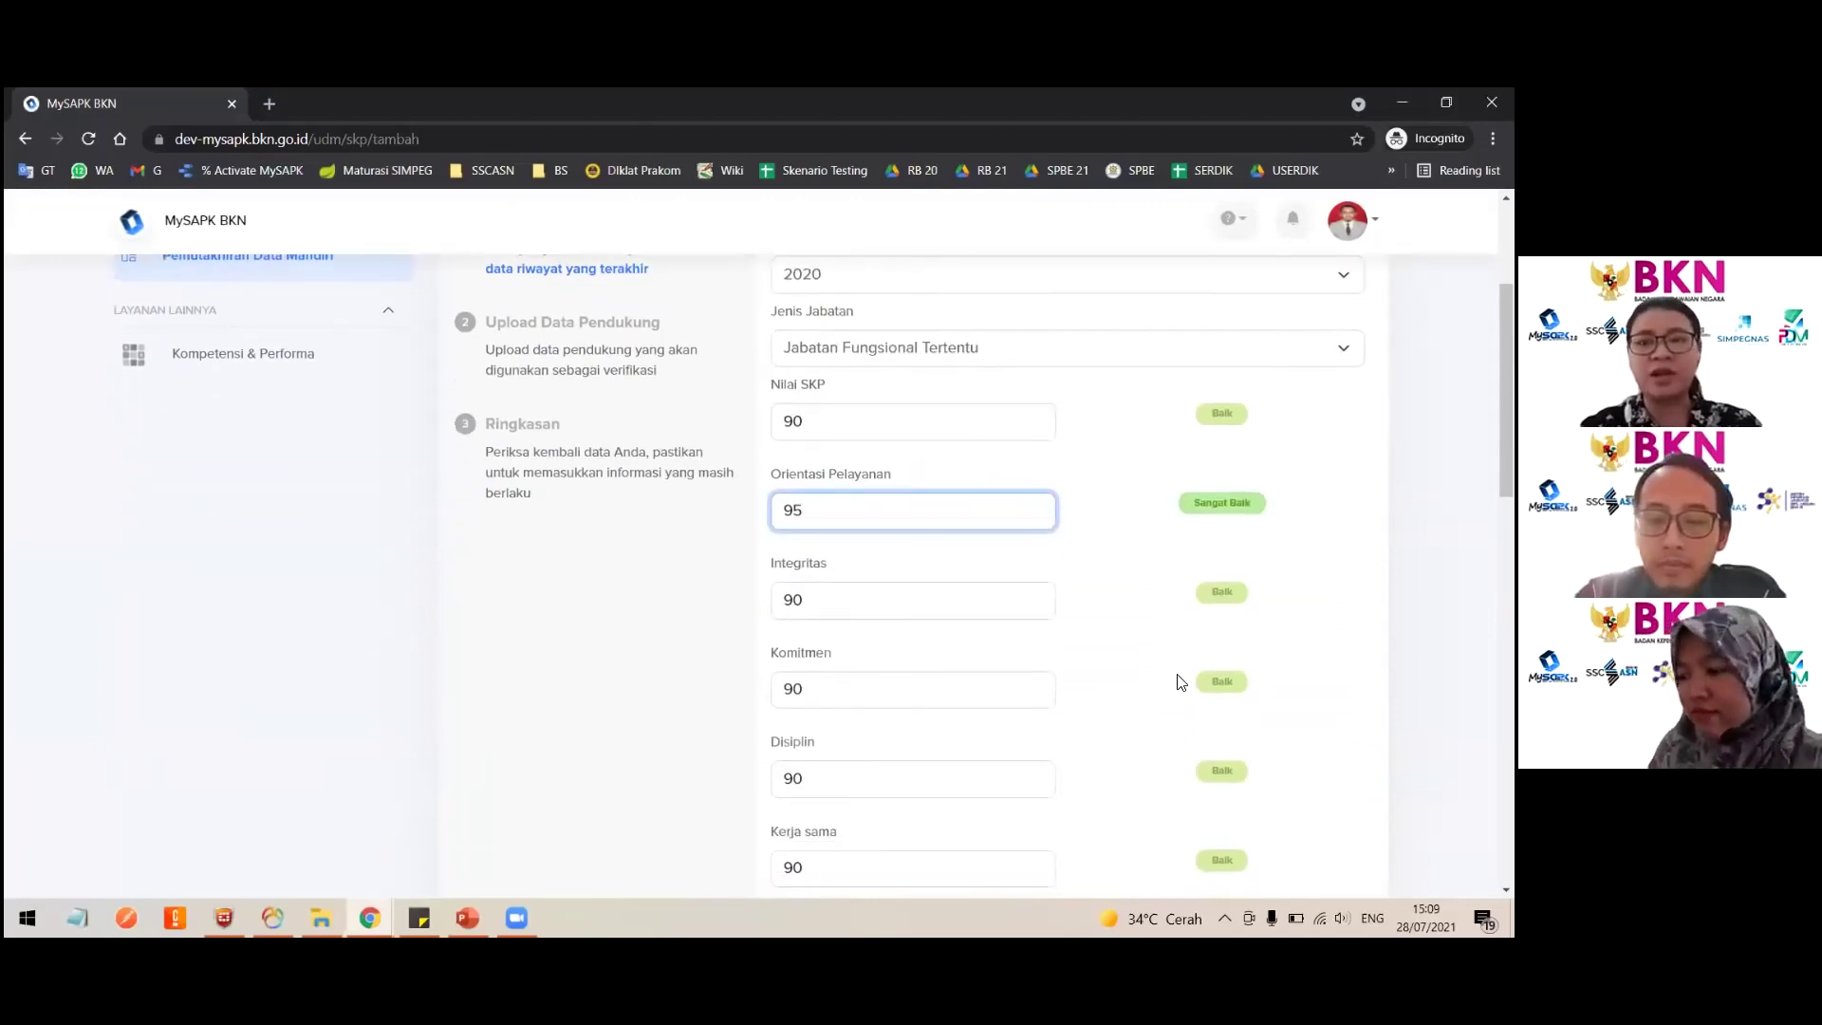
scroll(1180, 665, down, 4)
scroll(1195, 607, up, 5)
scroll(1215, 455, down, 1)
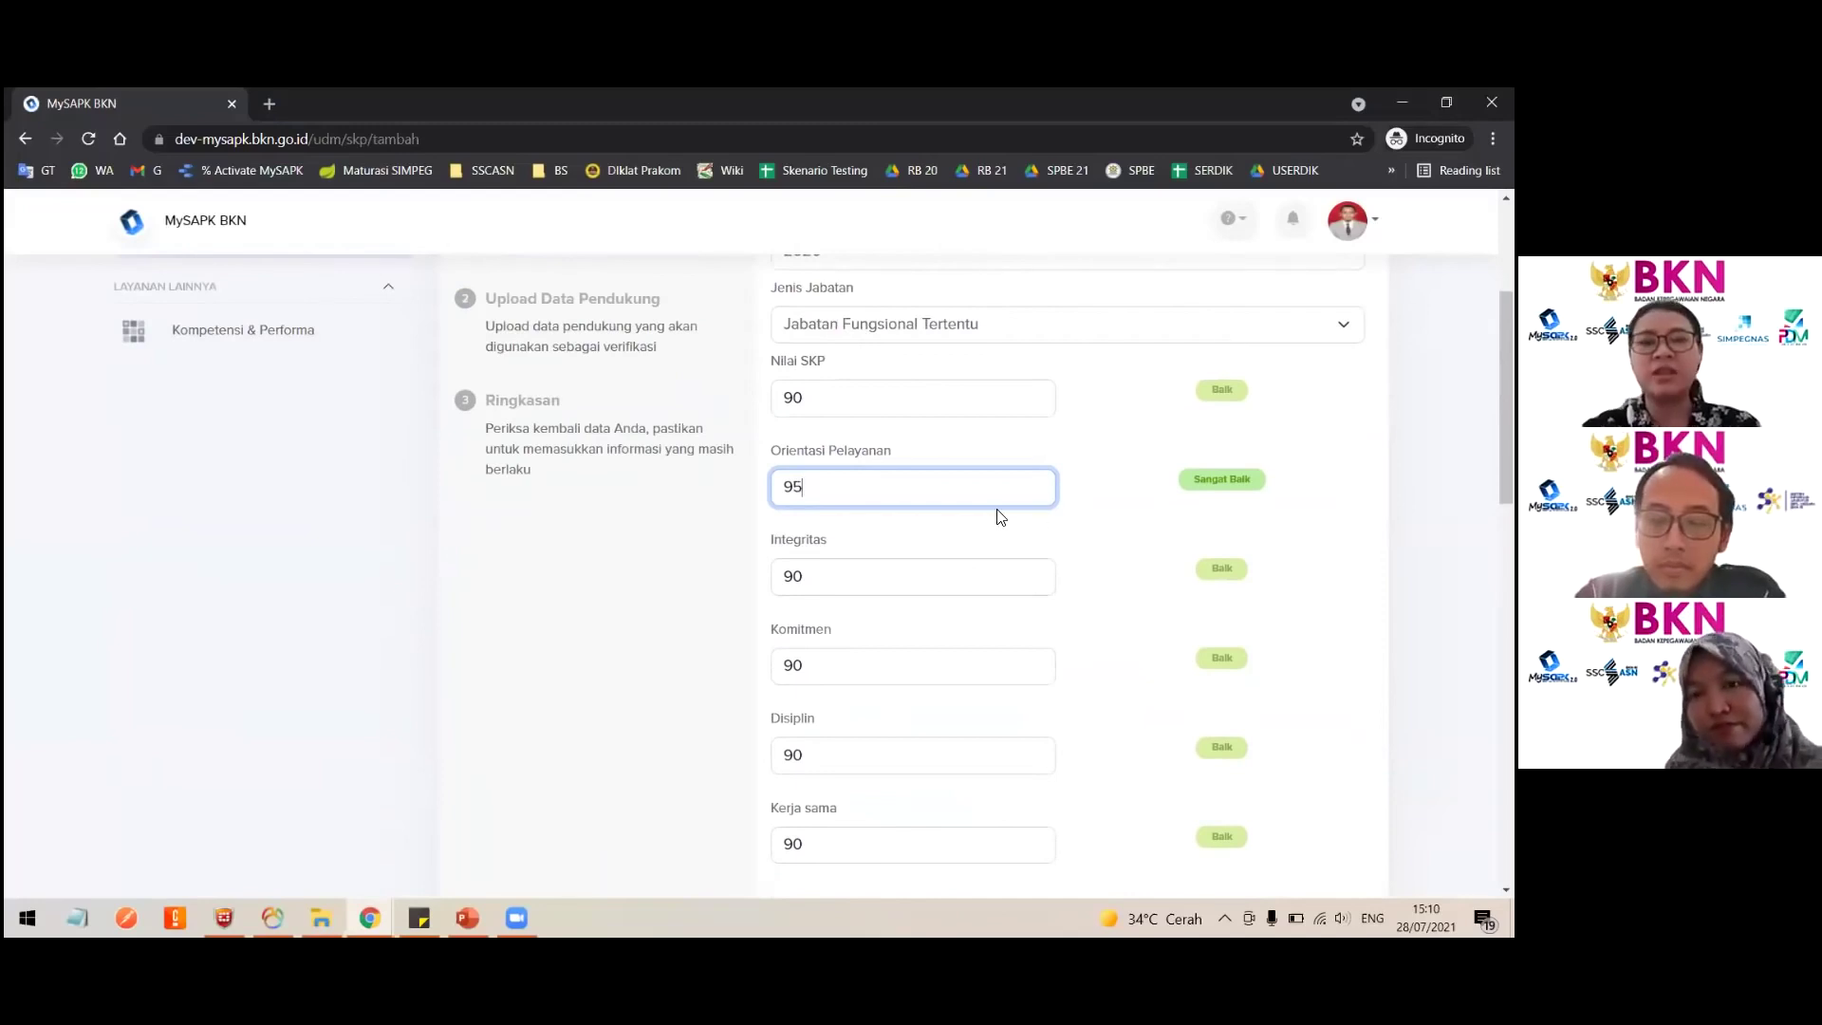
Step: Change Integritas to 70 and Komitmen to 50
click(877, 567)
key(BackSpace)
key(BackSpace)
text(80)
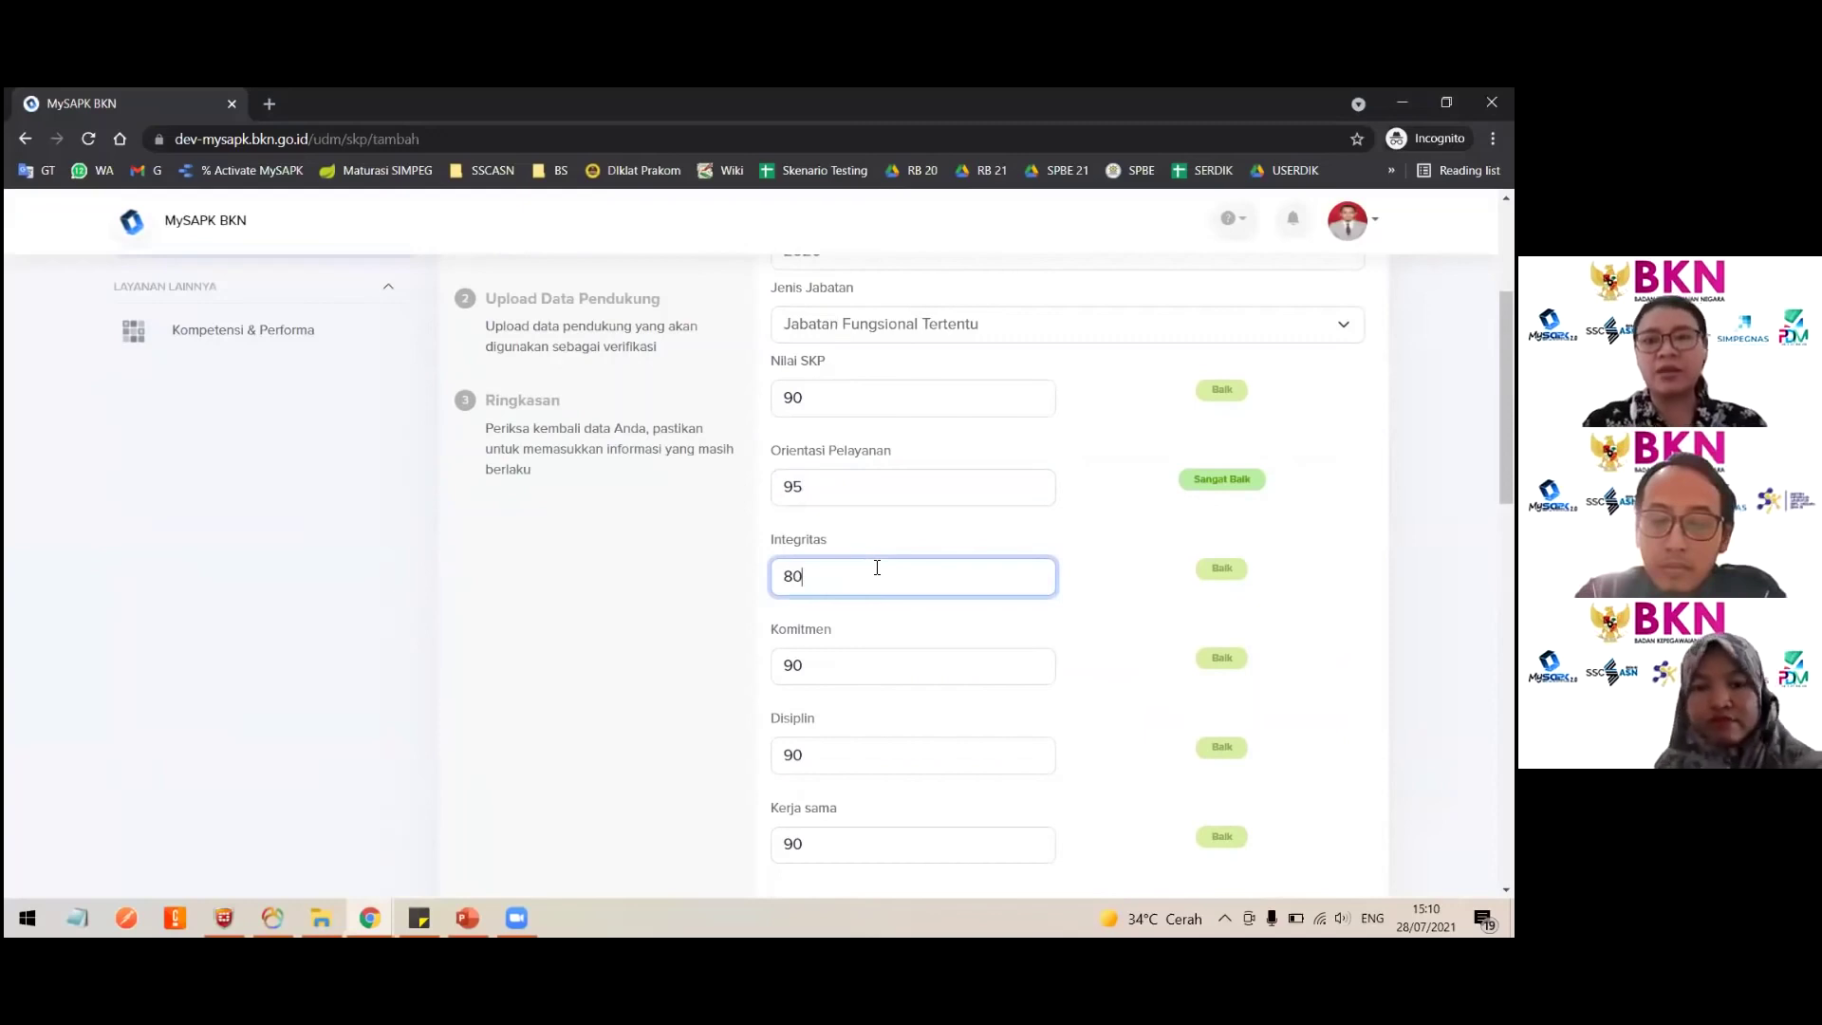
key(BackSpace)
key(BackSpace)
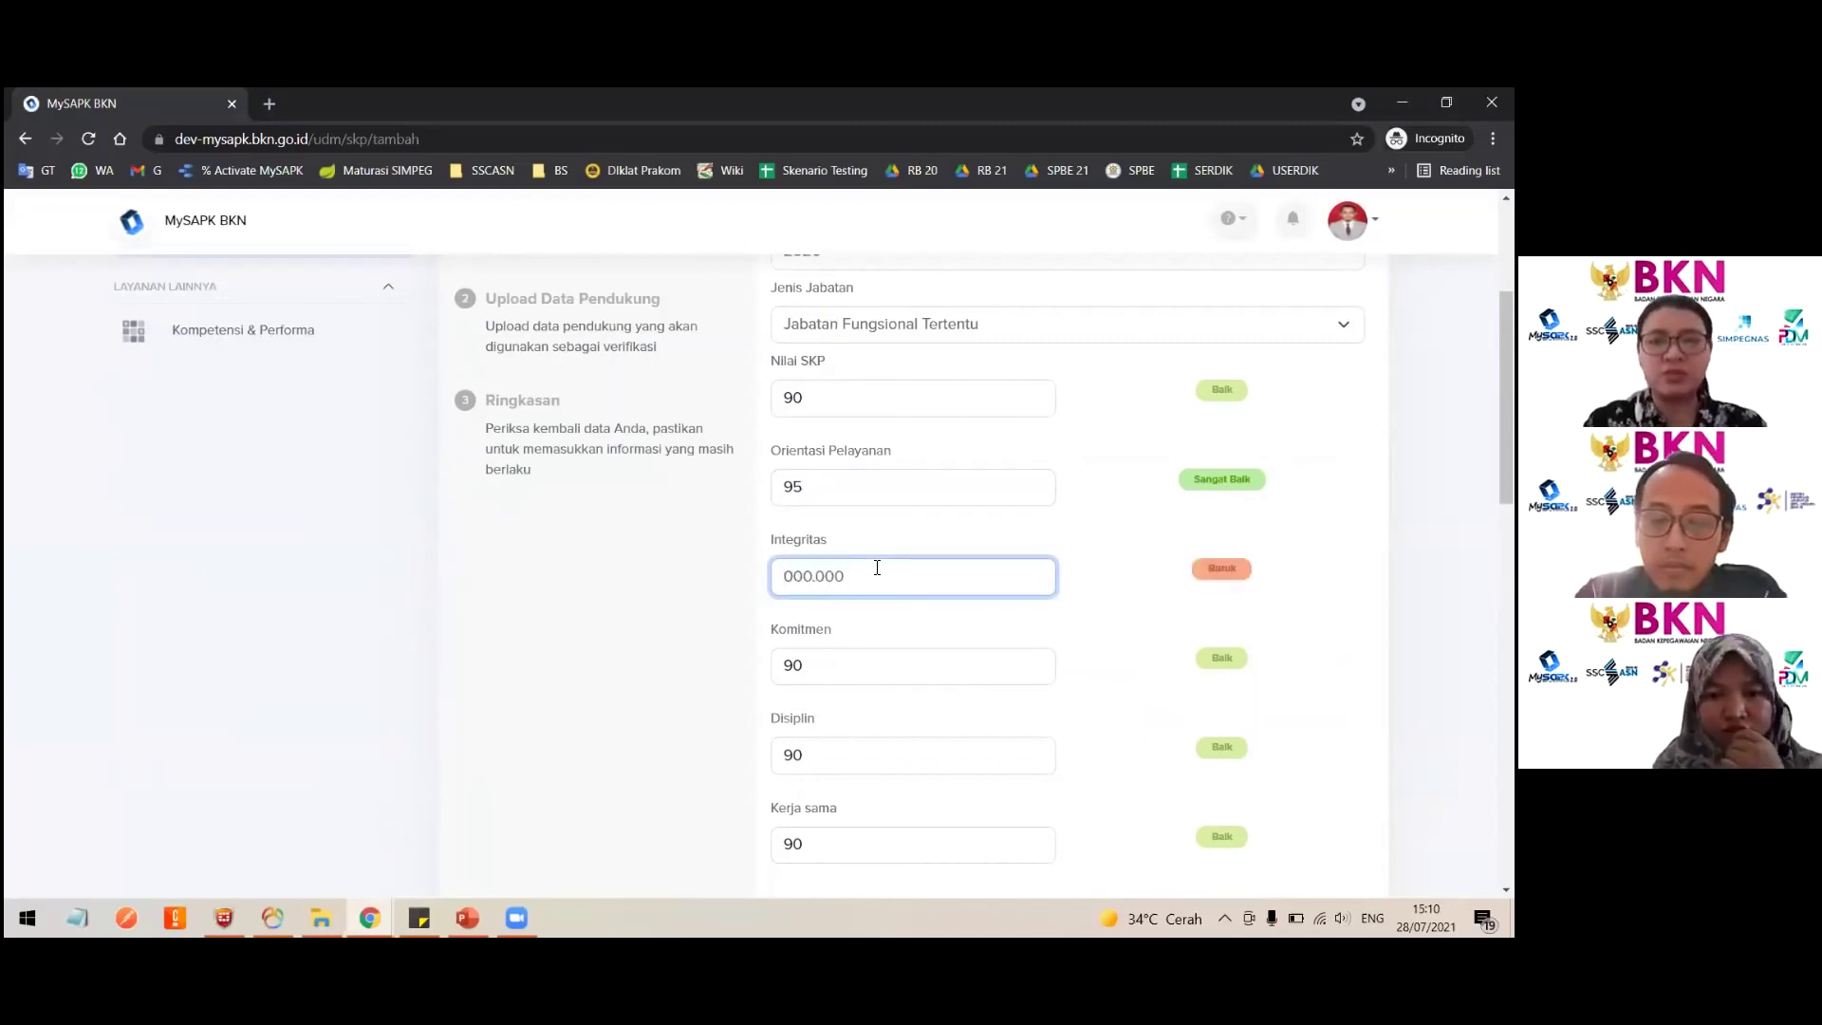
text(70)
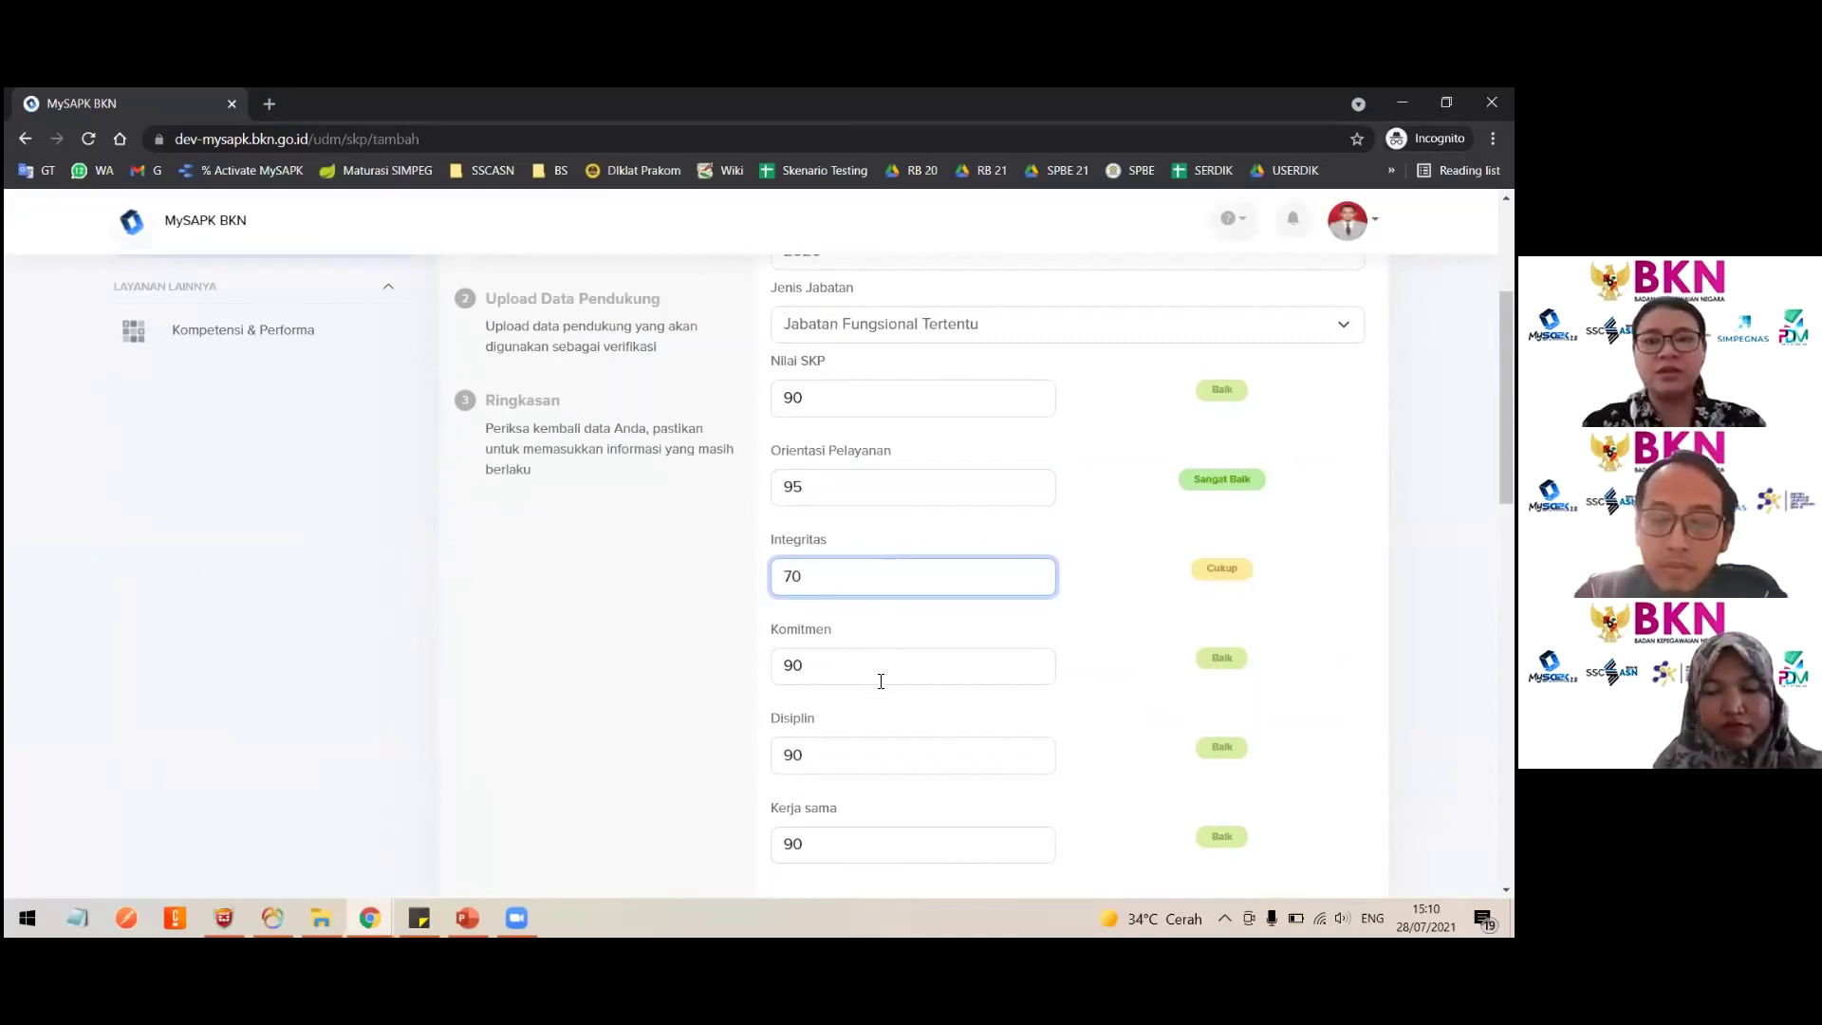
click(881, 680)
key(BackSpace)
key(BackSpace)
text(50)
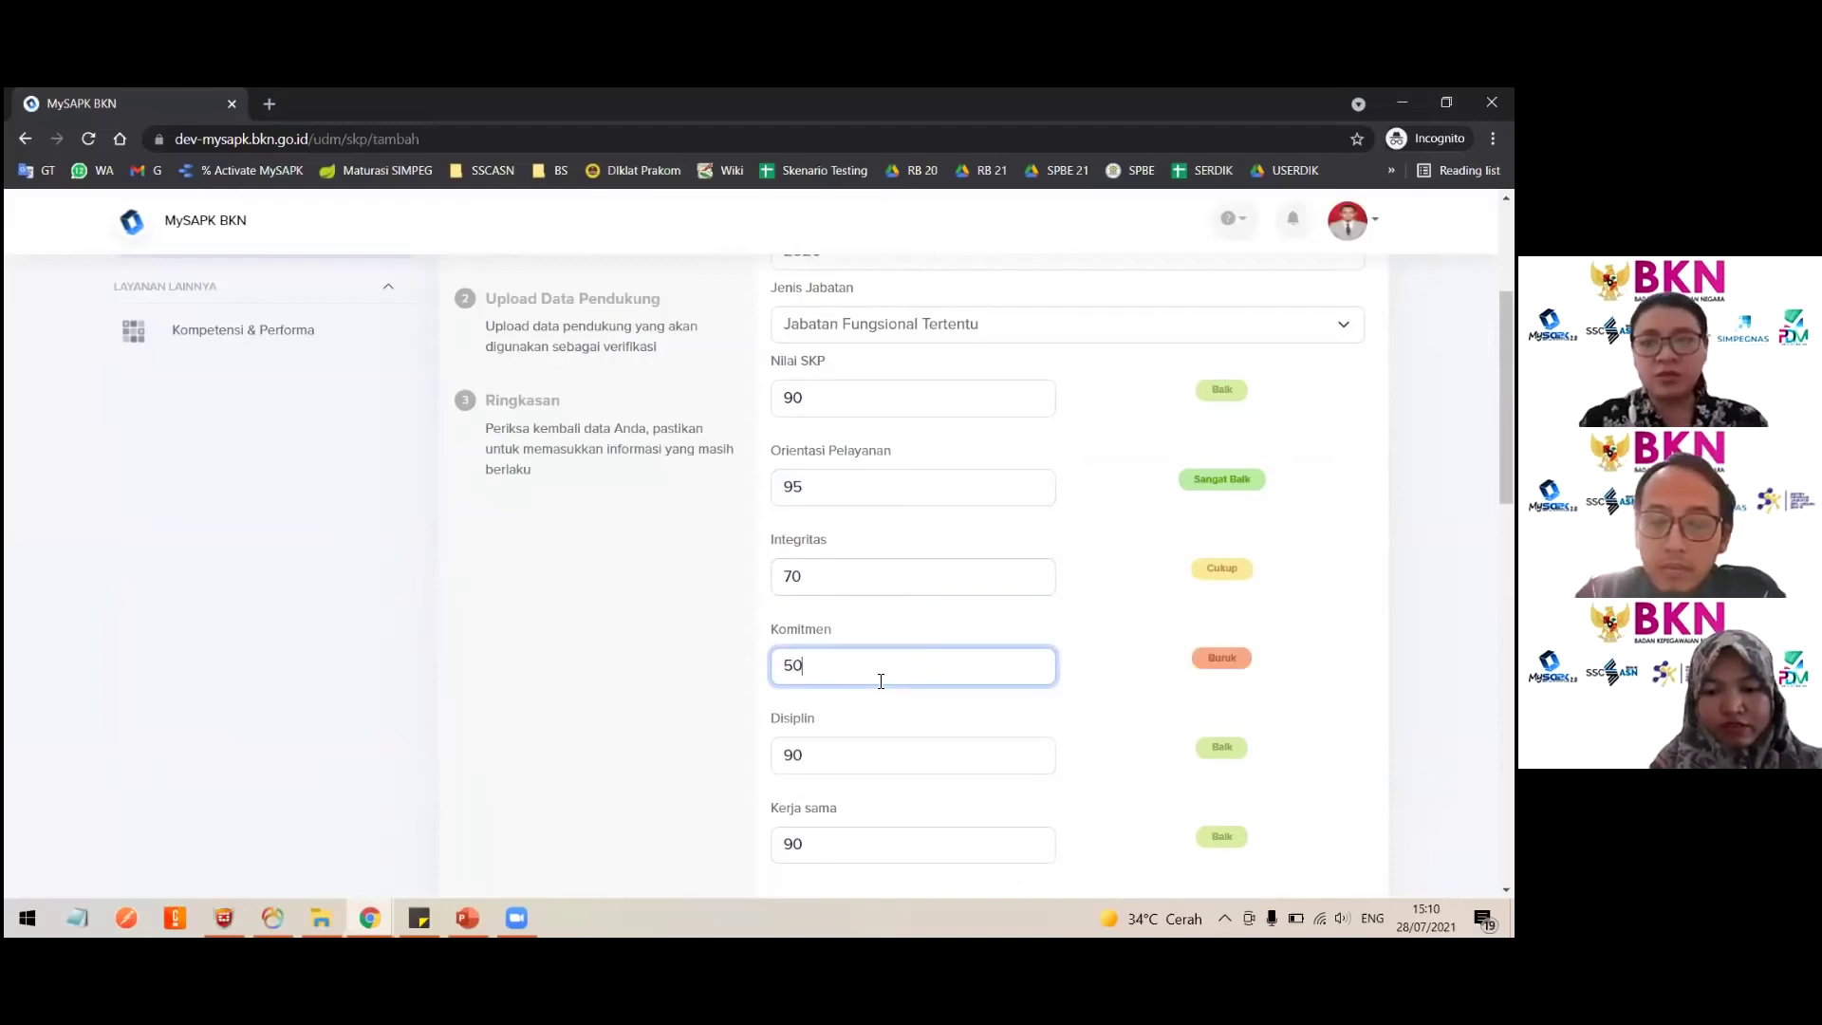
scroll(881, 680, down, 10)
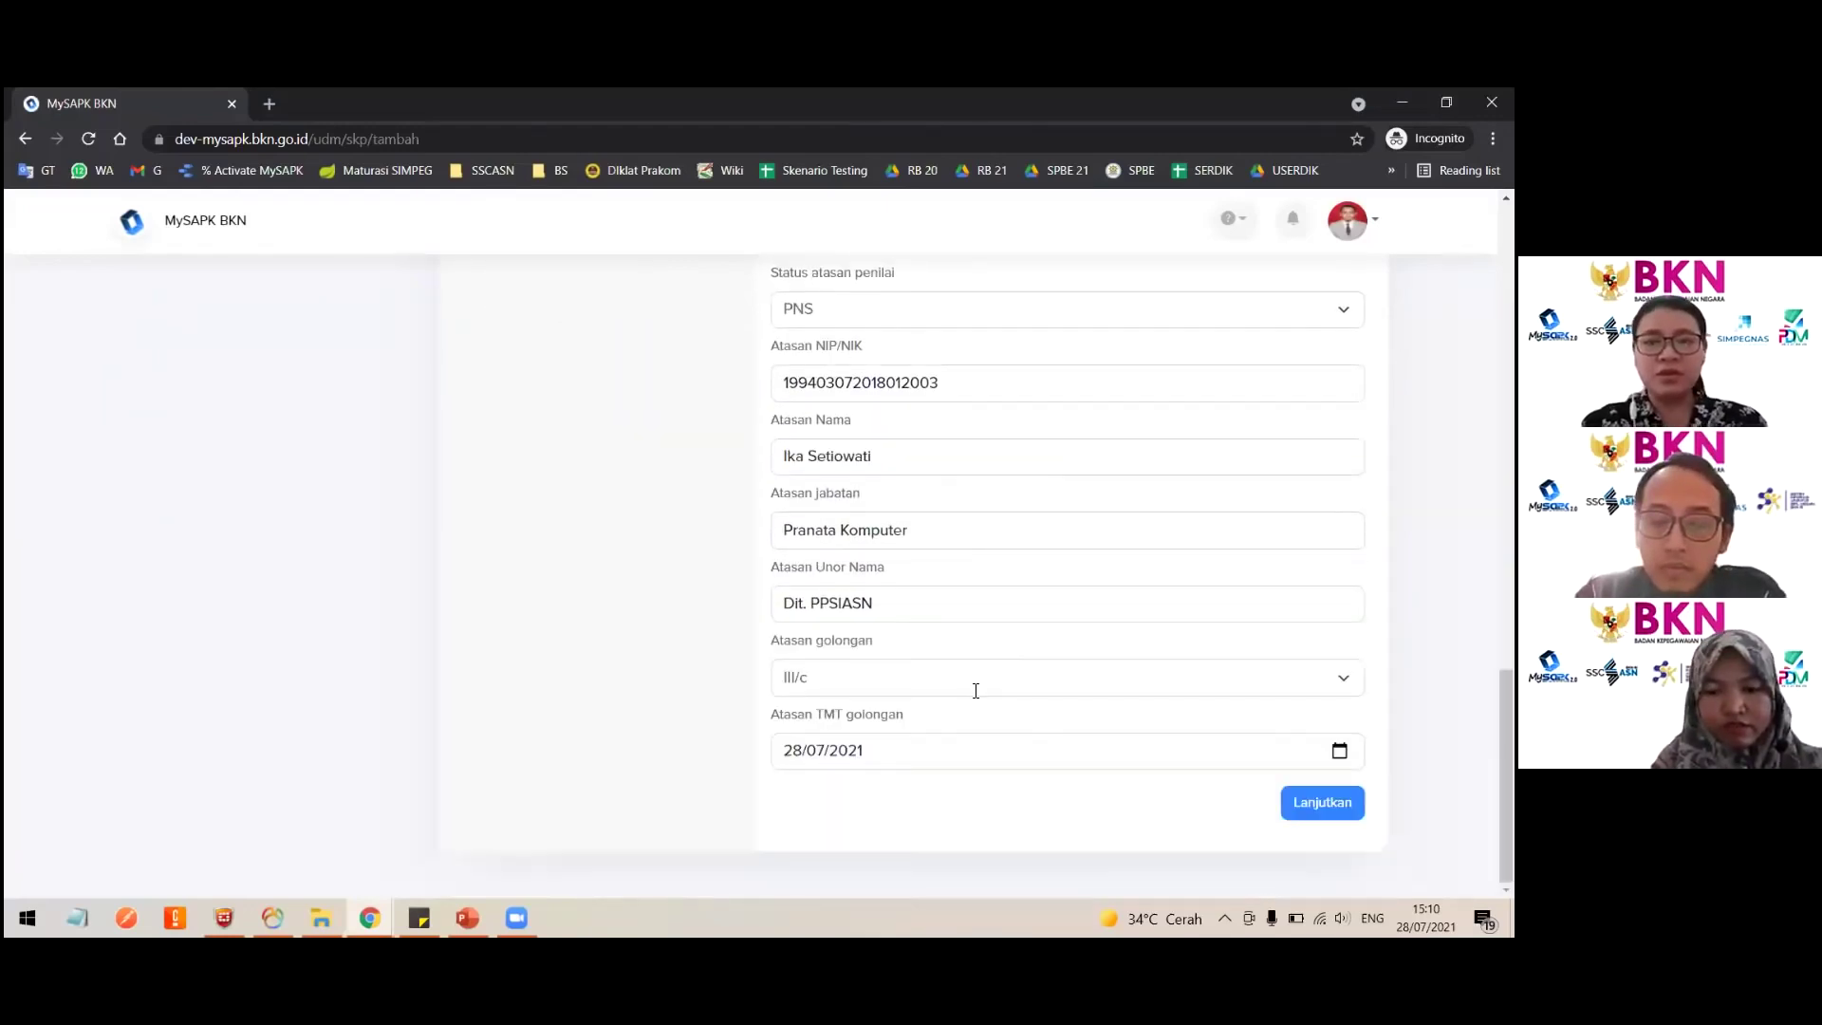
Step: Continue to the summary, affirm the data-correct declaration and submit the revised SKP with Kirim
click(1322, 802)
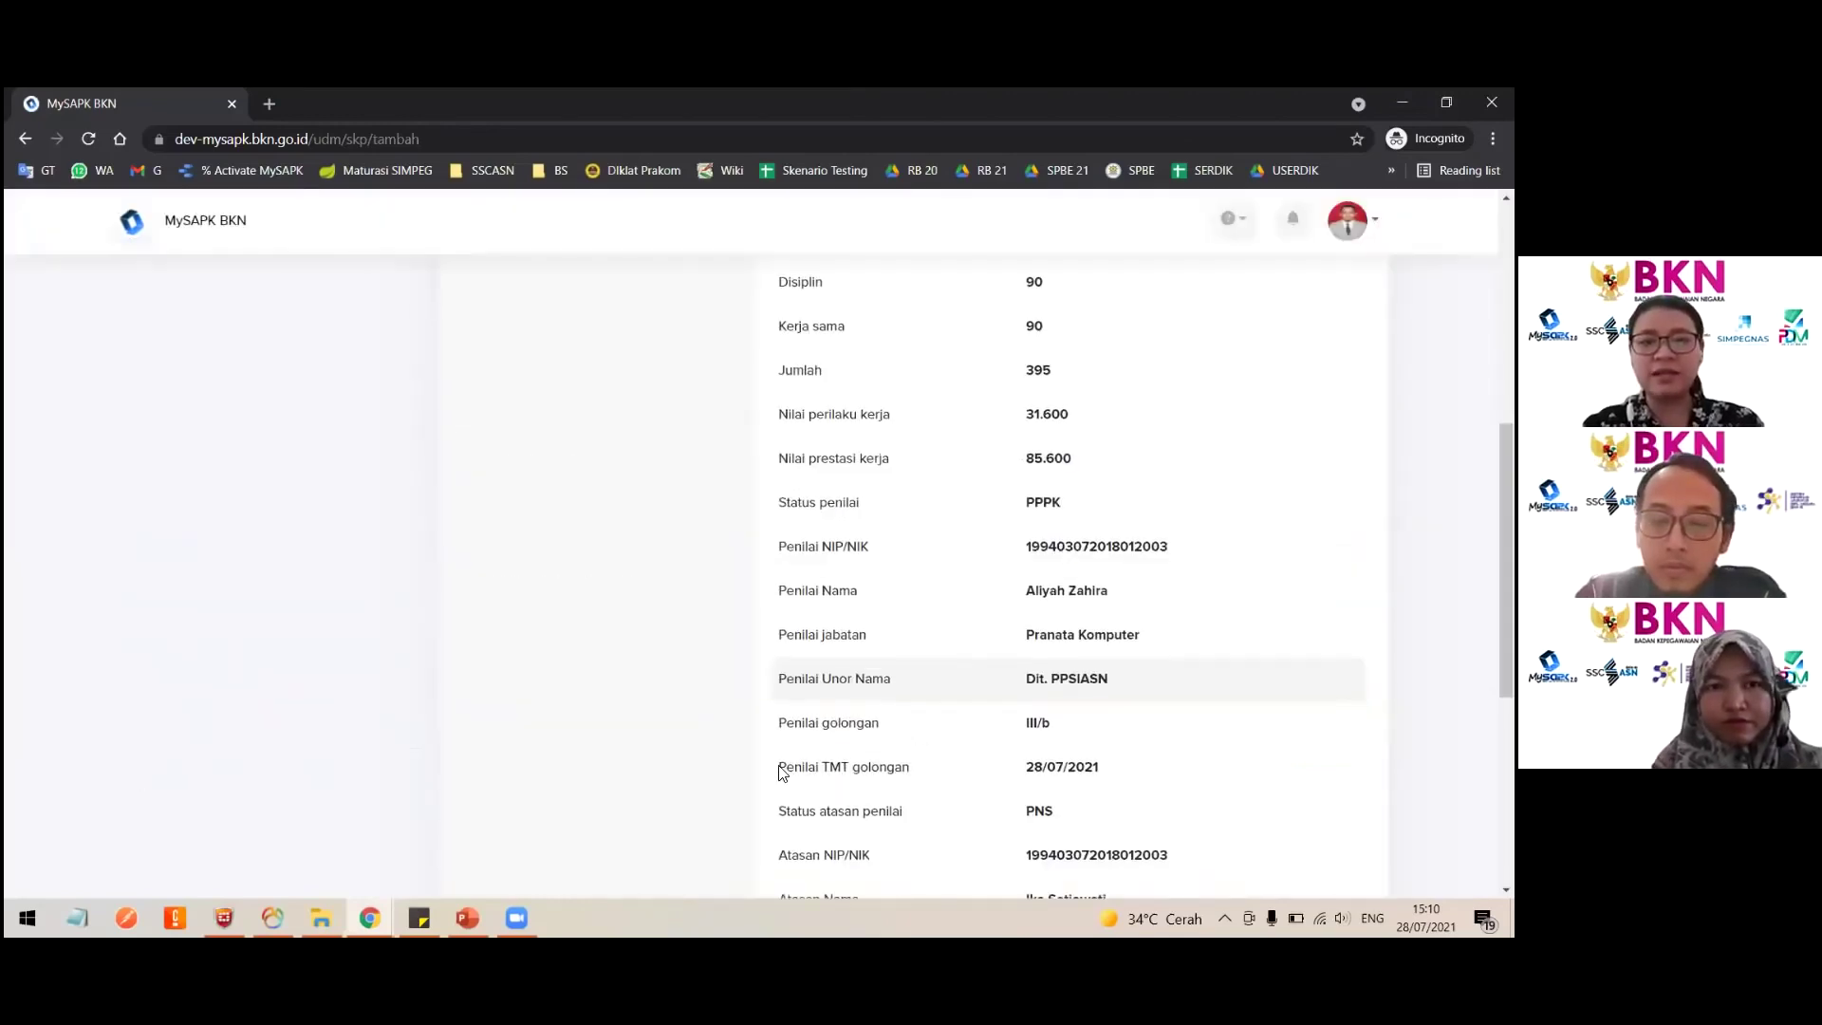
scroll(777, 764, down, 5)
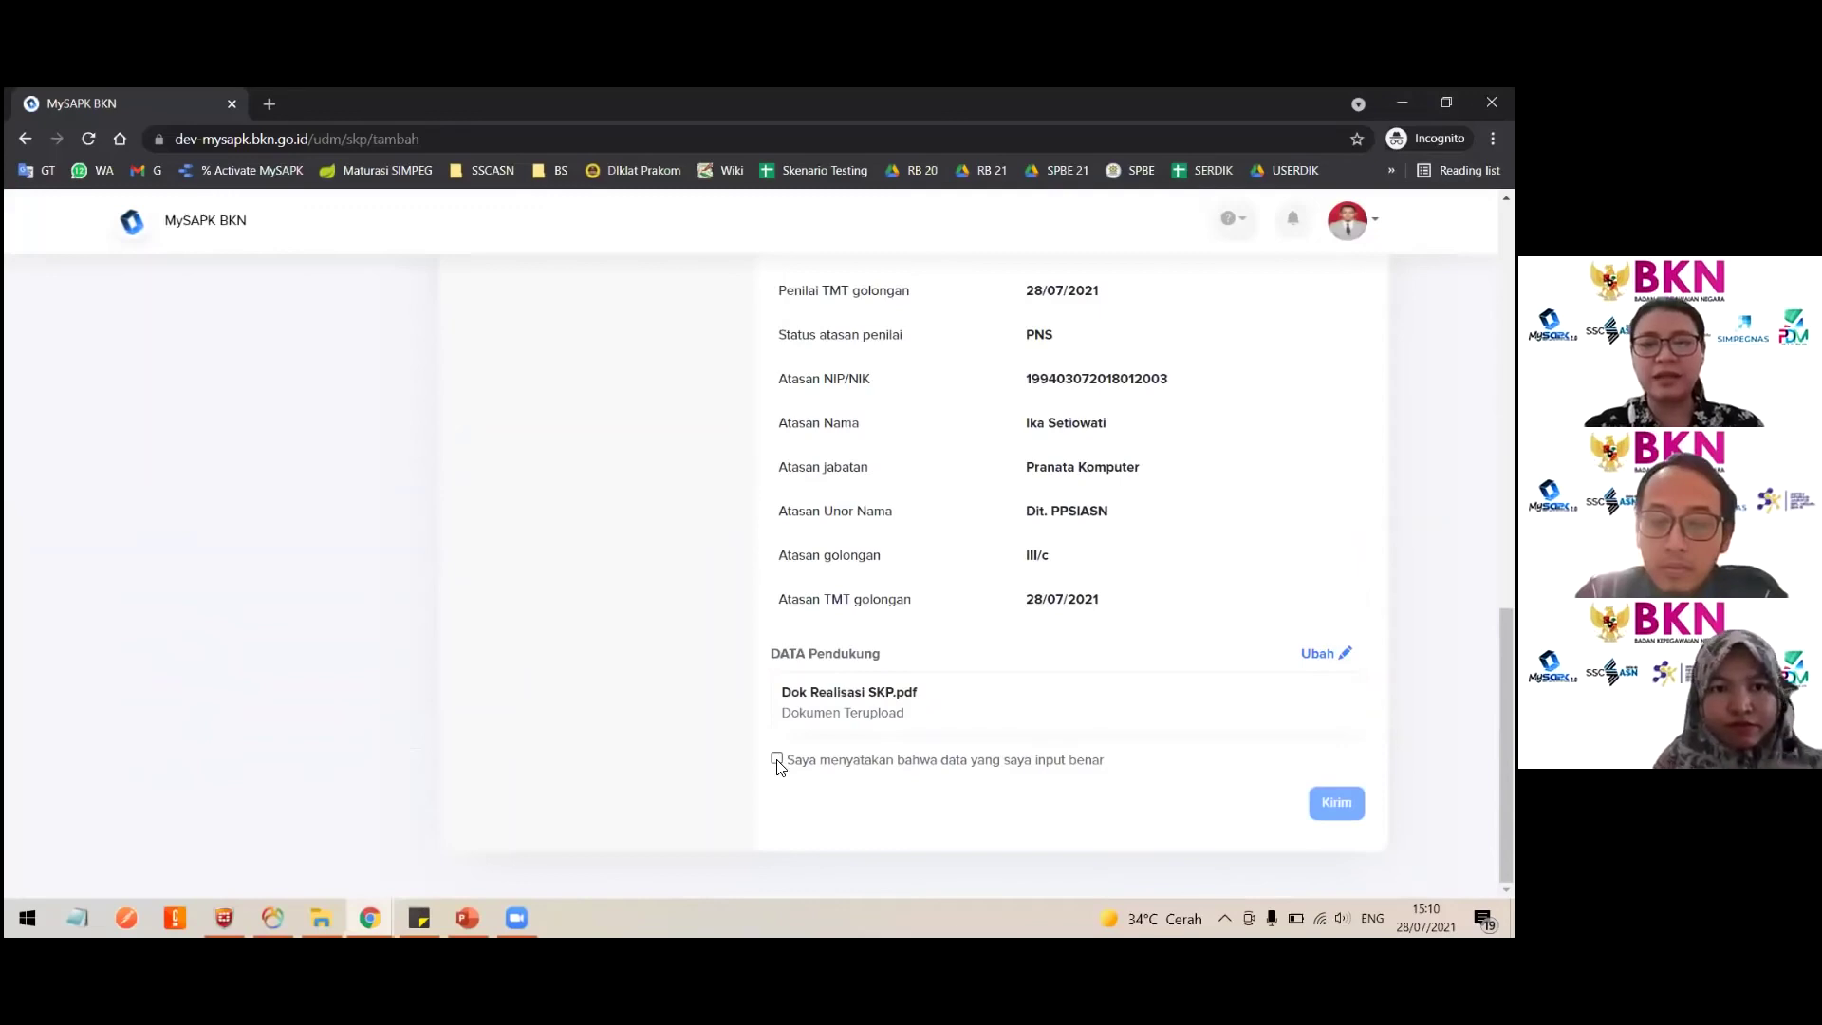
click(777, 759)
click(793, 760)
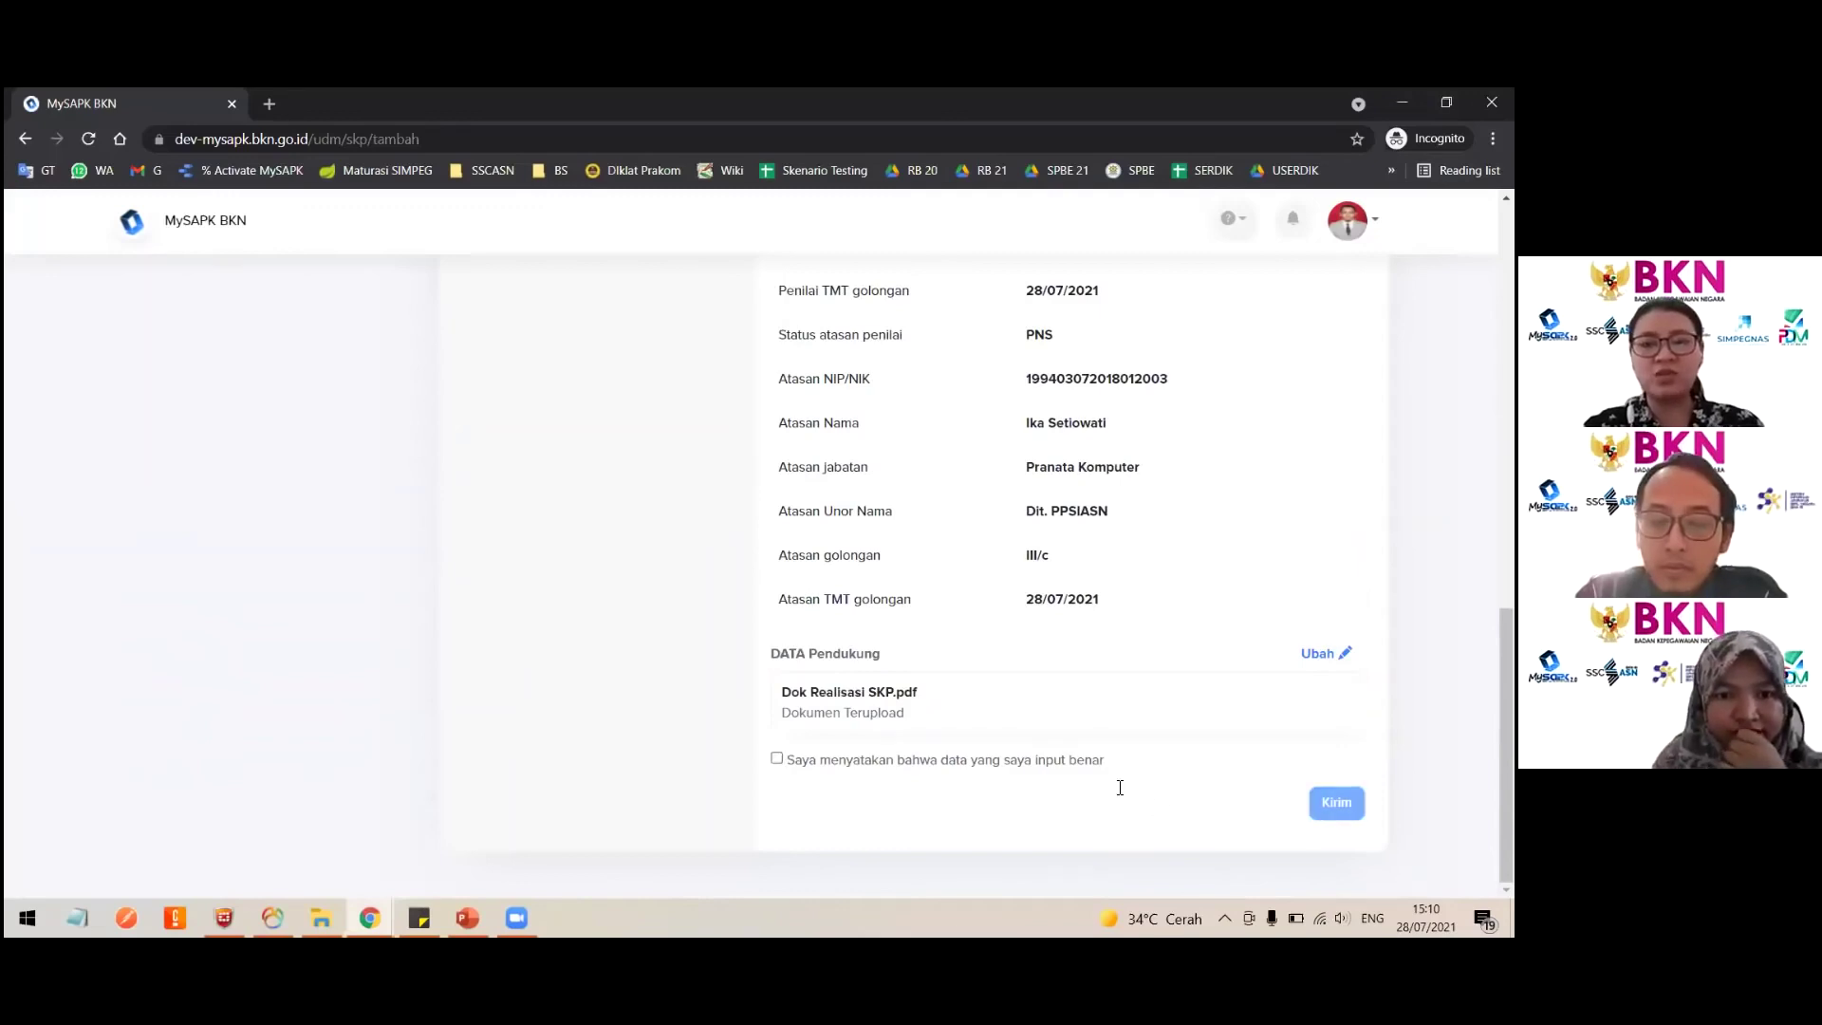
click(777, 759)
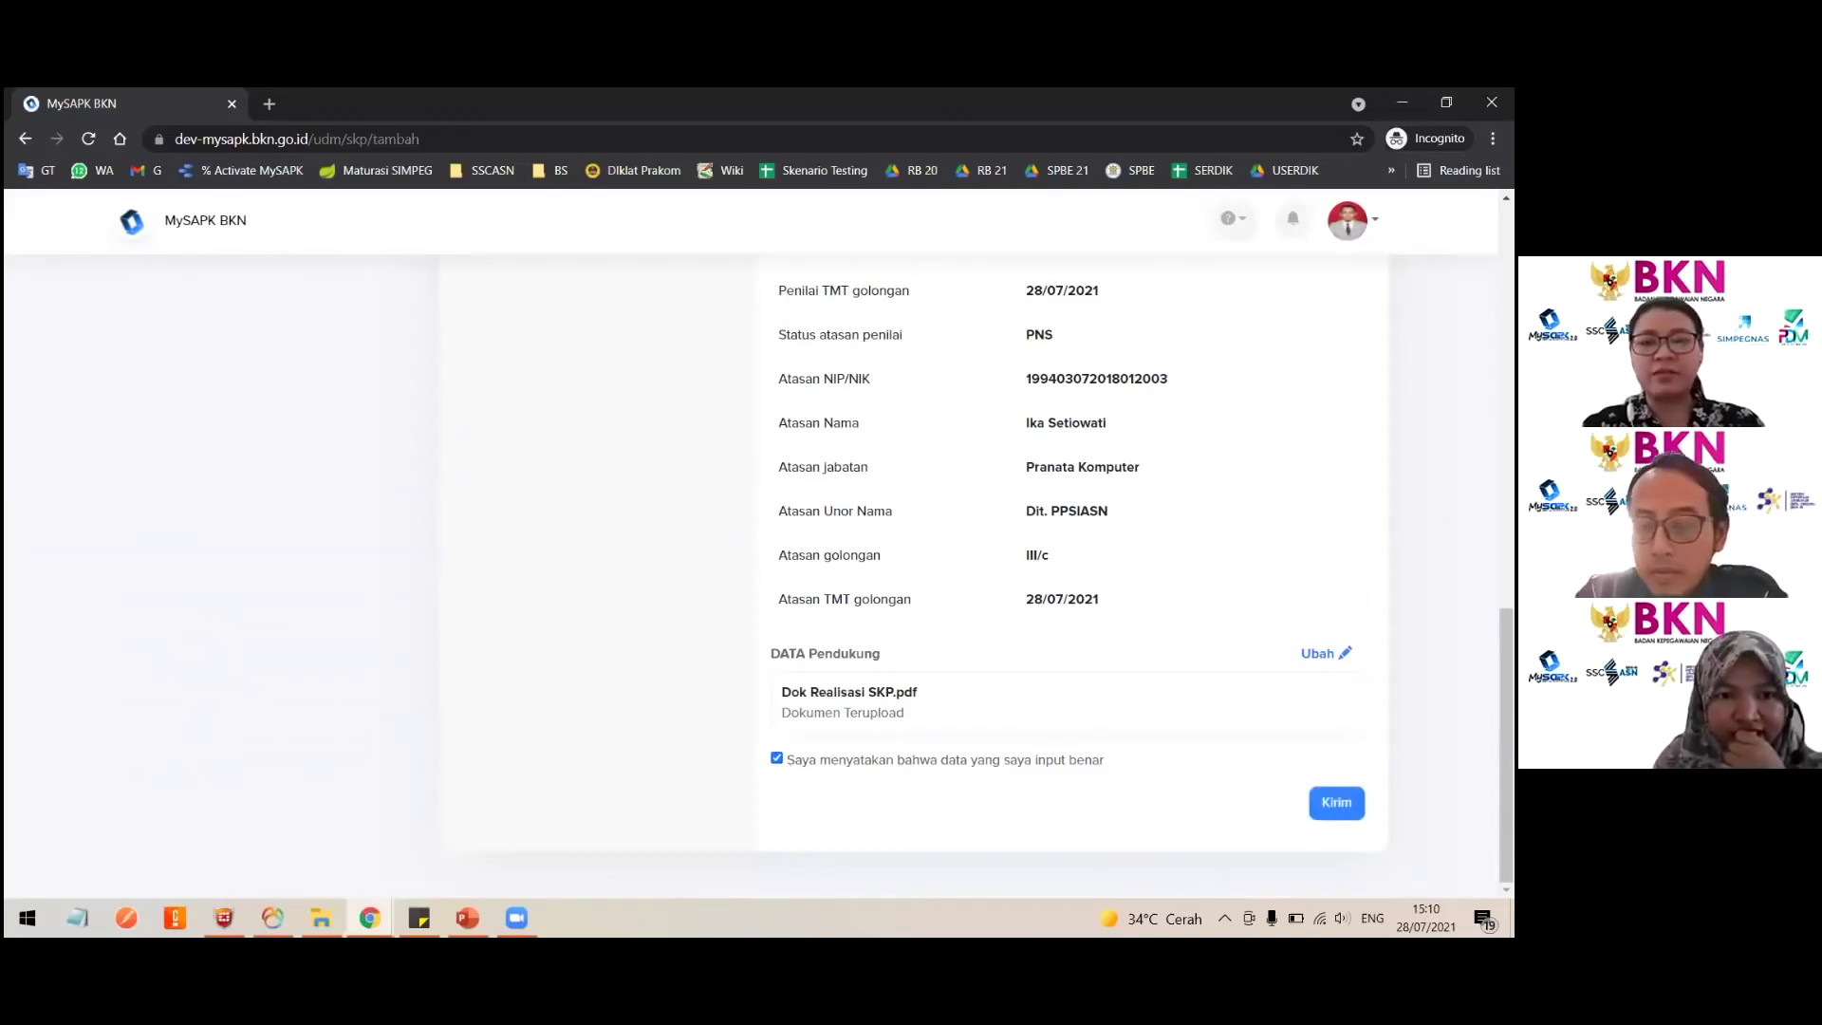
click(1336, 803)
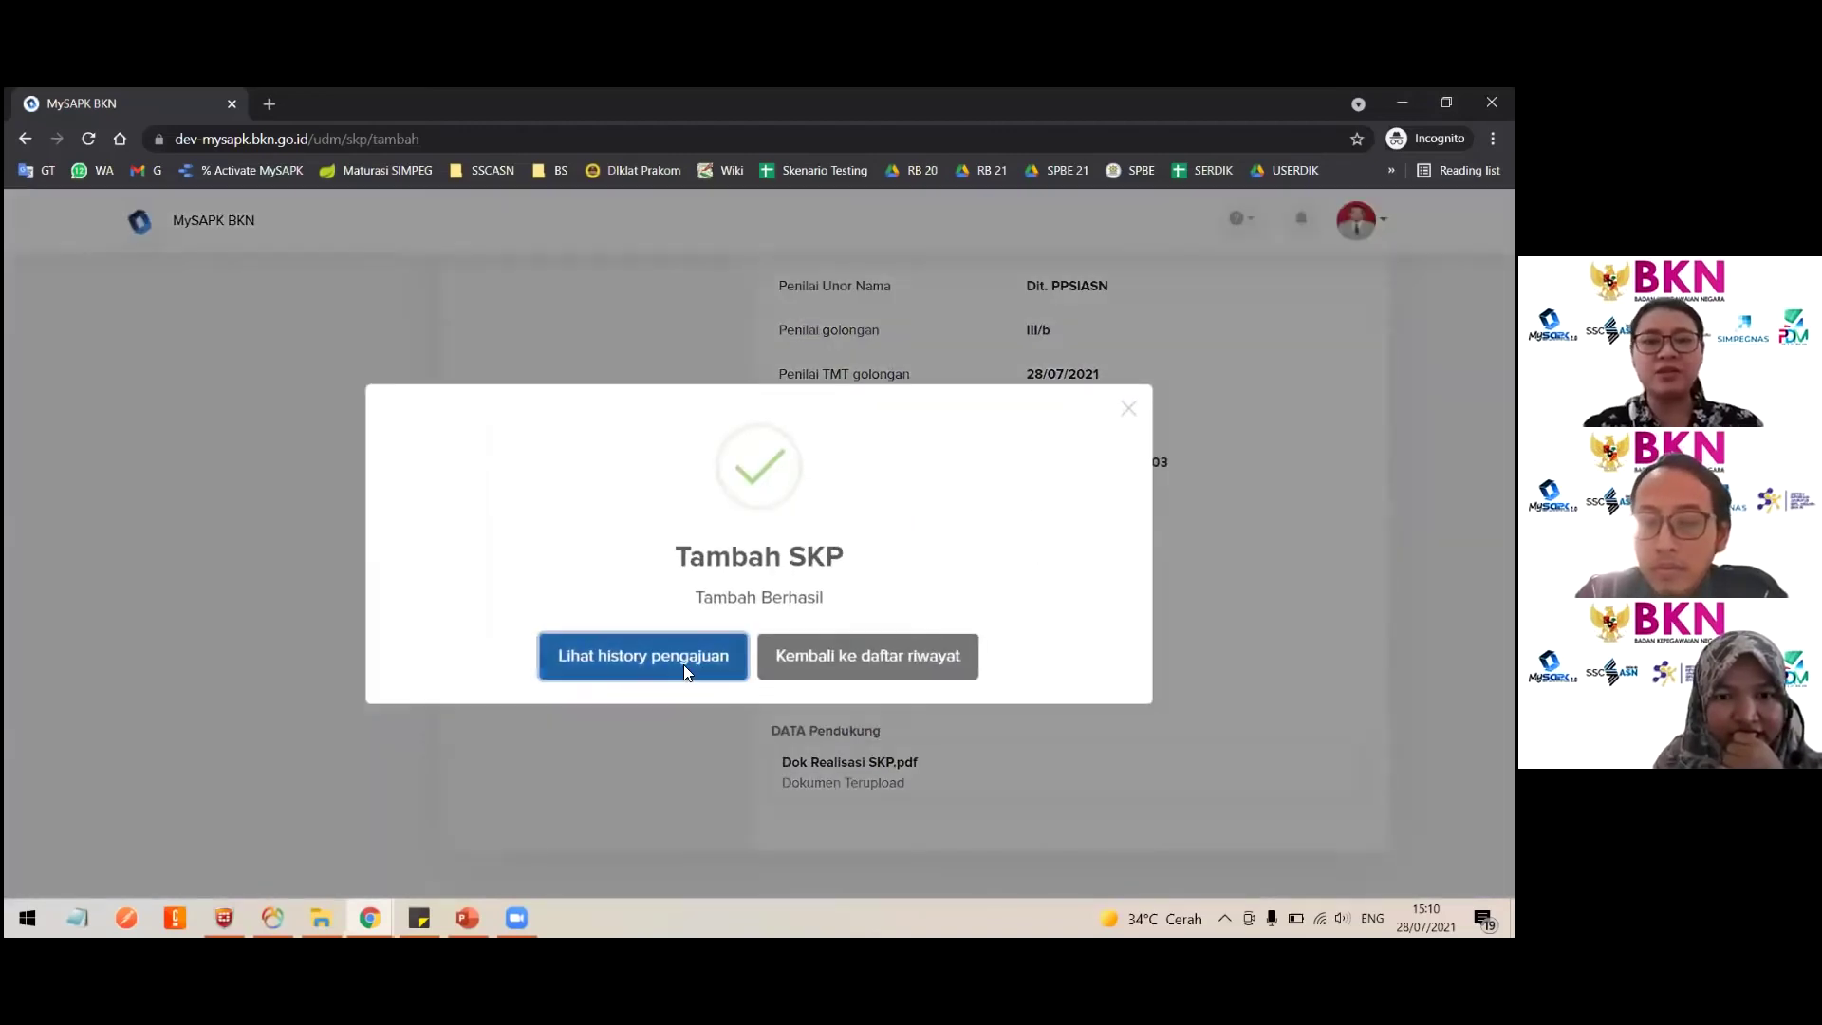
Step: Check the submission history, then reopen the Riwayat SKP records from the categories
click(683, 665)
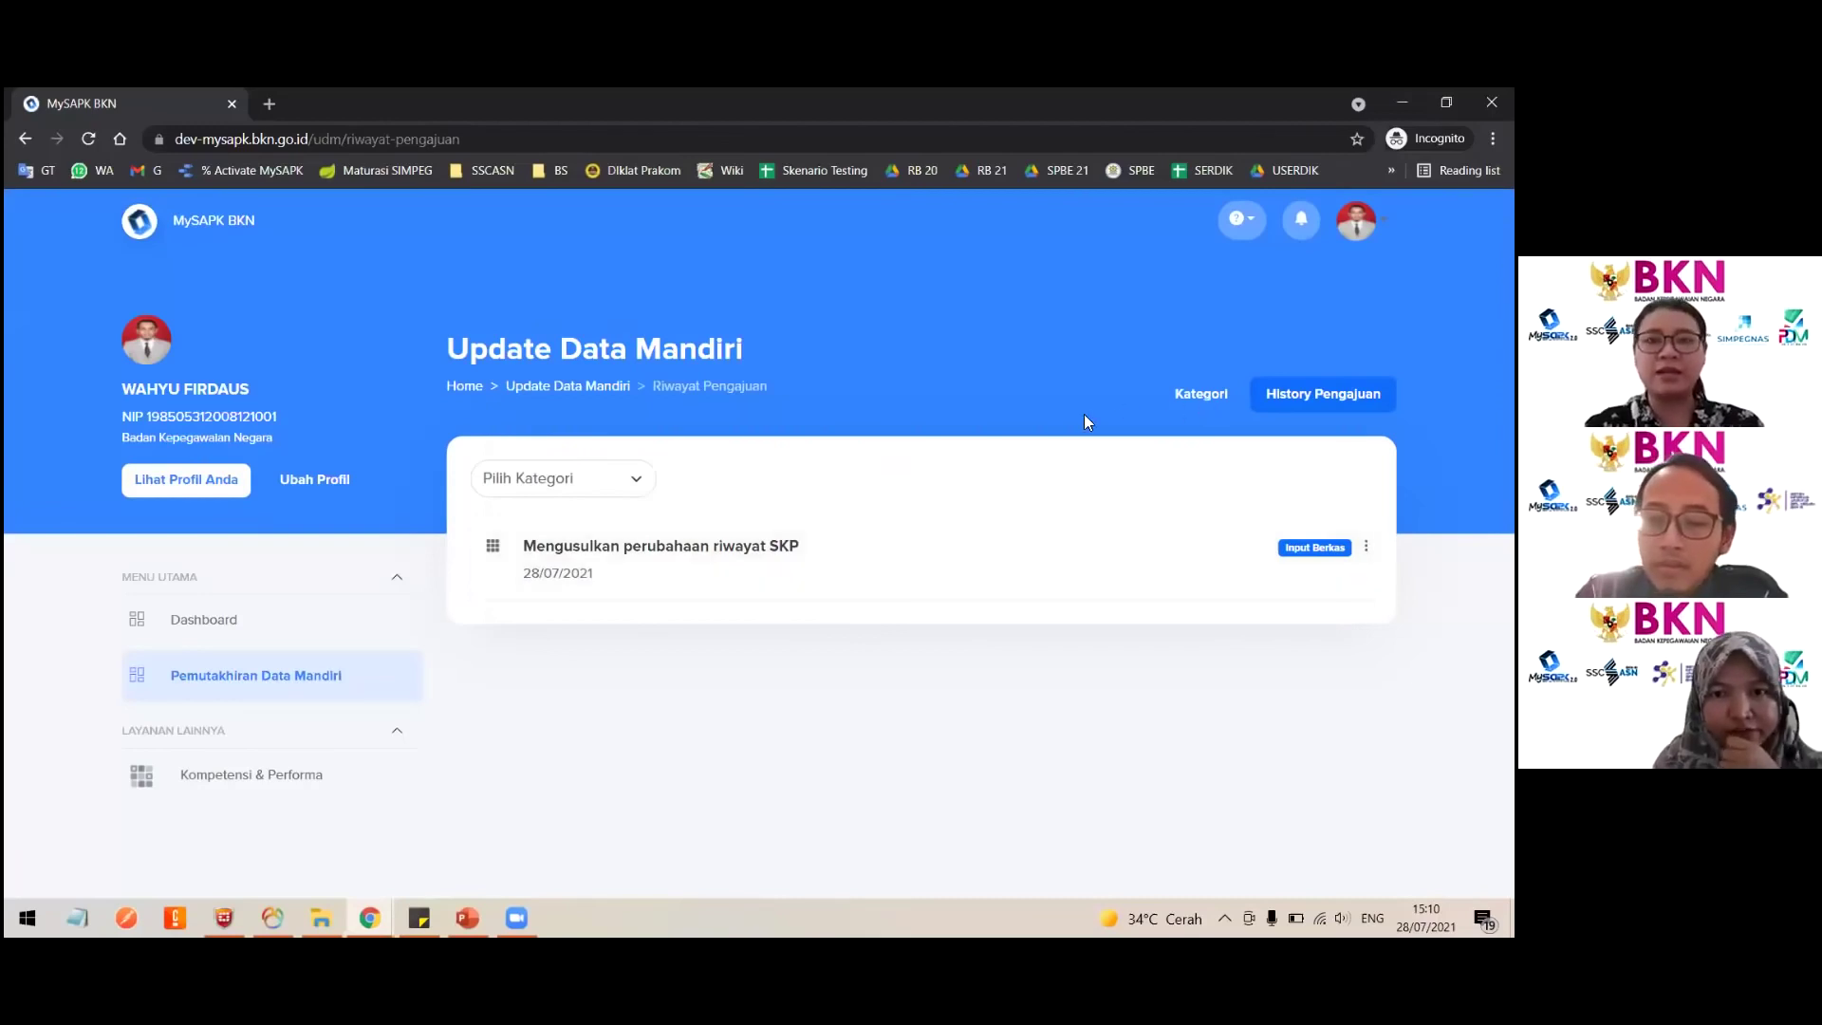
click(1195, 402)
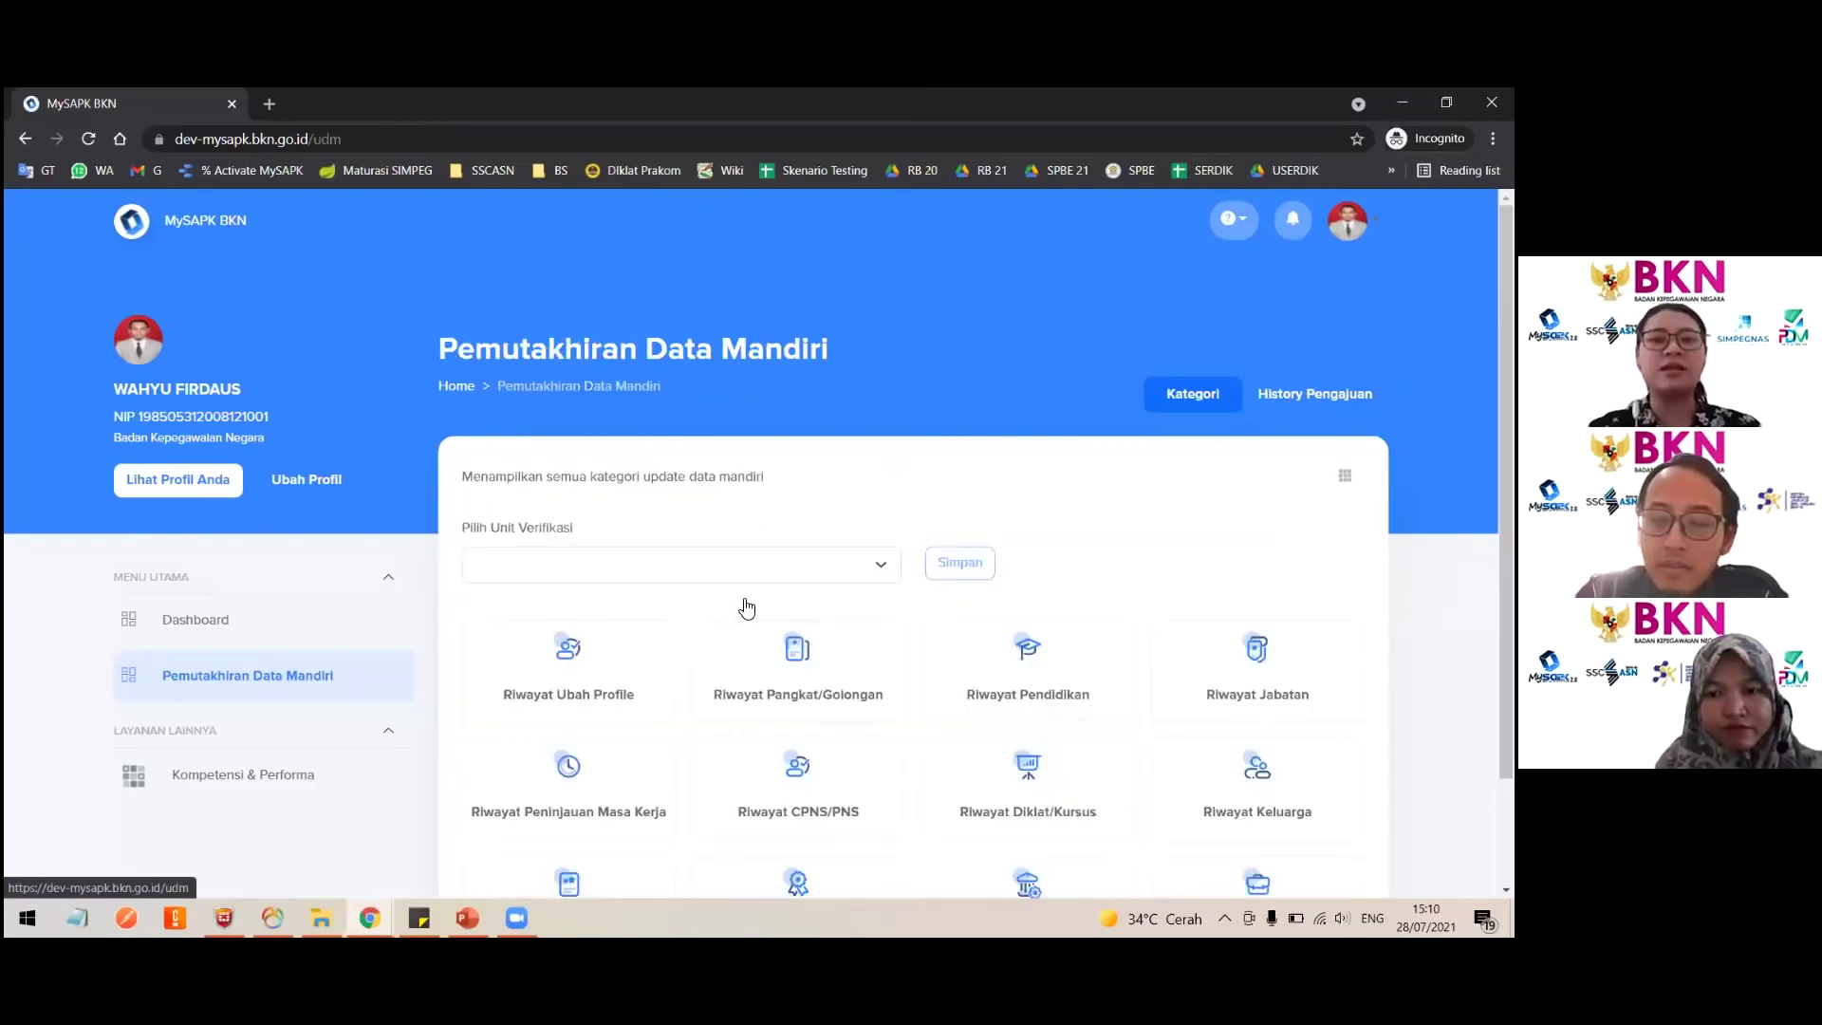
scroll(639, 764, down, 4)
click(634, 759)
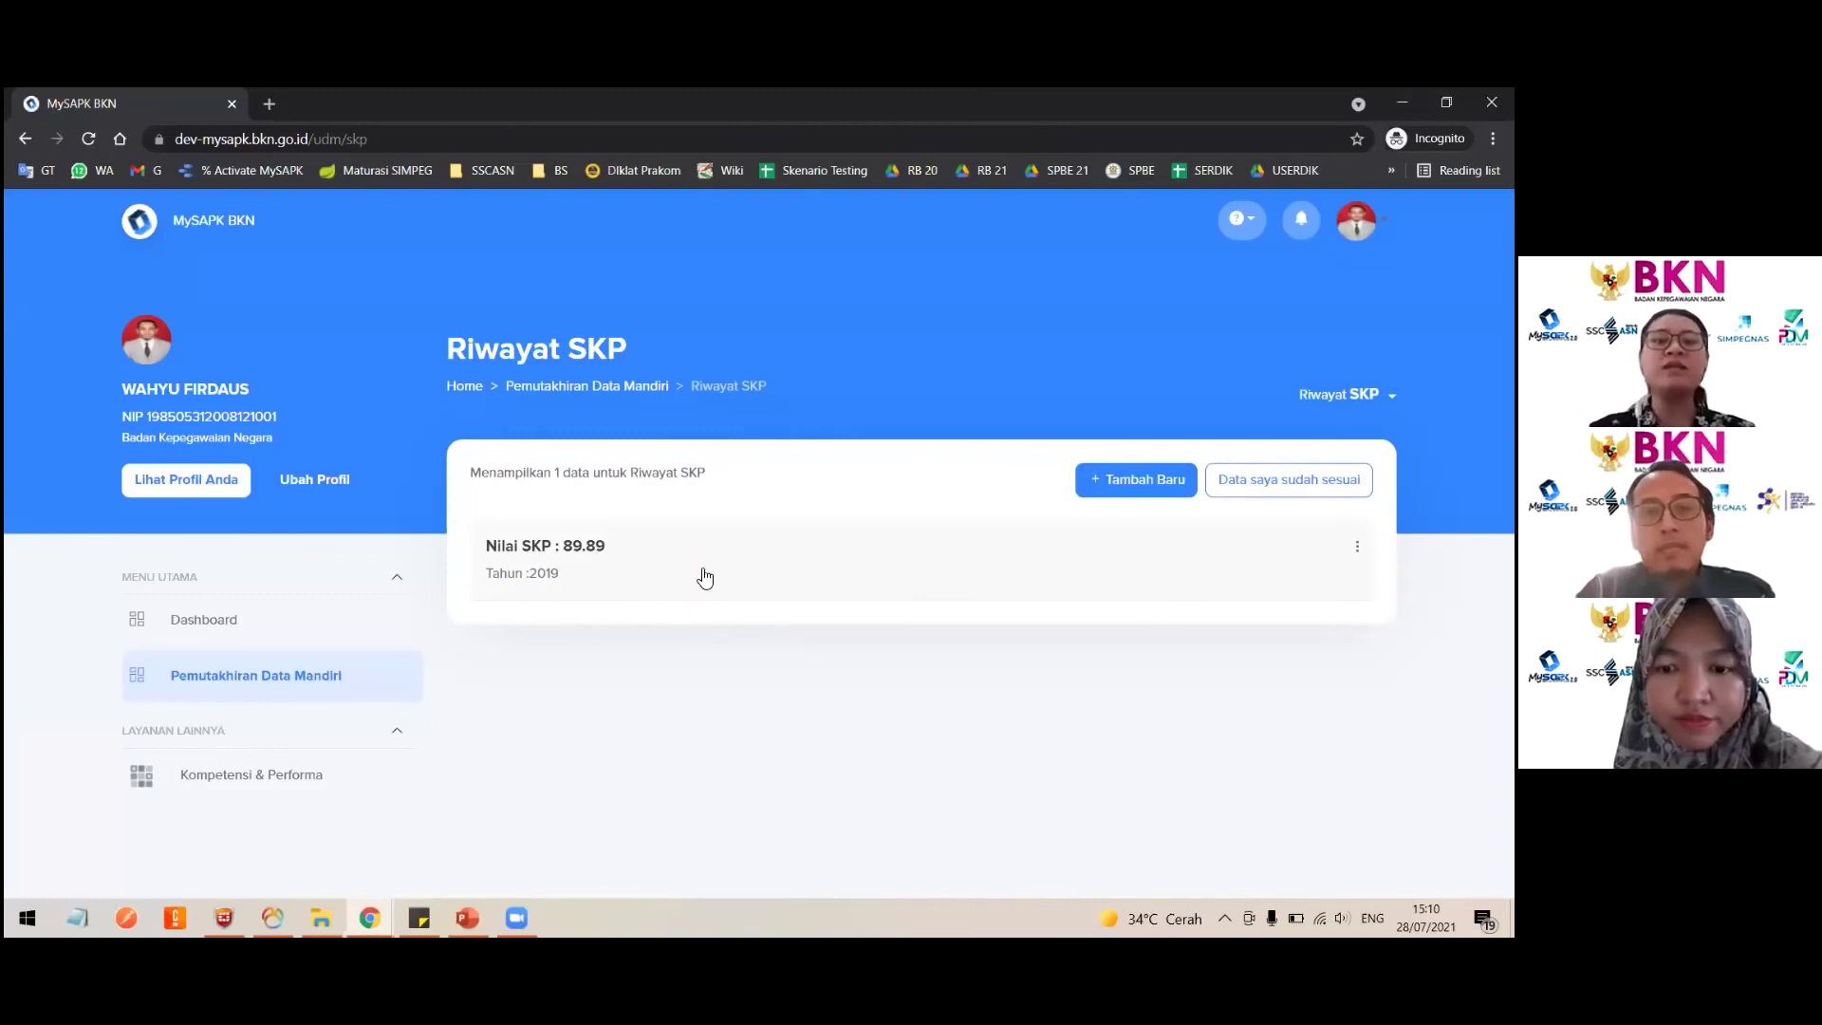
Step: Mark Riwayat SKP as 'Data saya sudah sesuai', confirm with Iya, and reopen it
click(297, 673)
scroll(689, 702, down, 3)
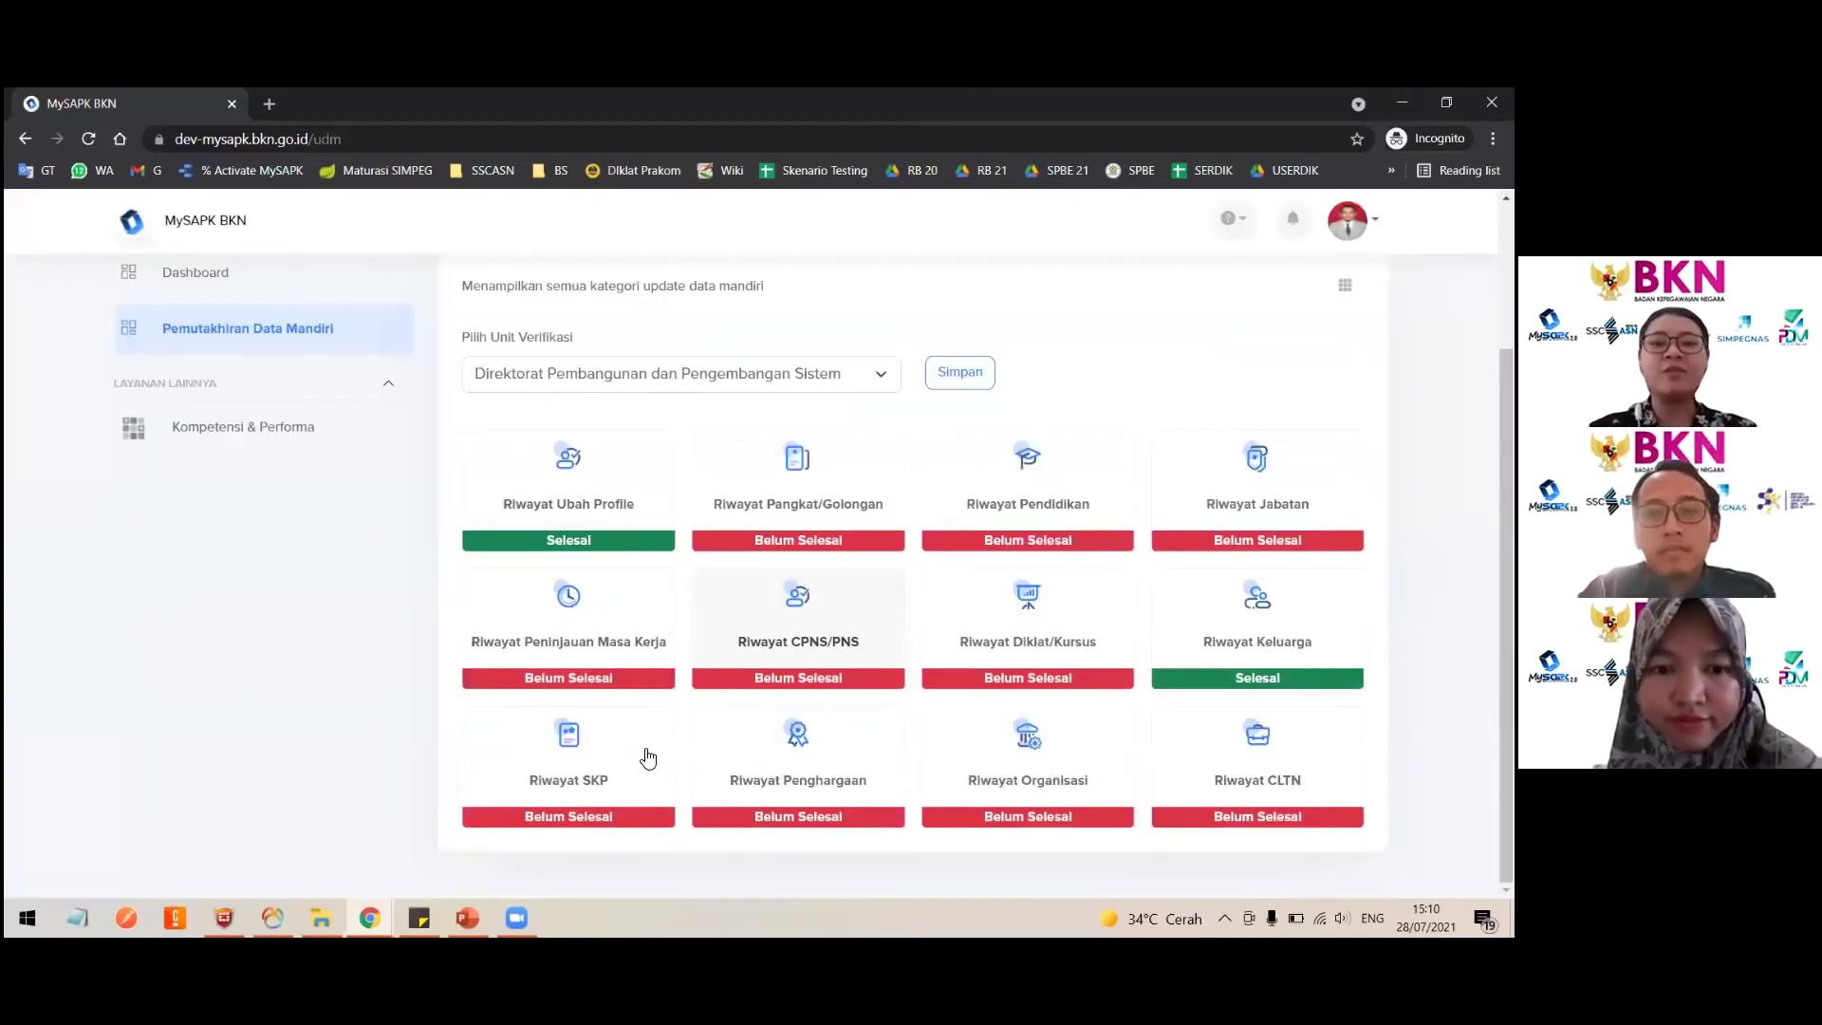
click(568, 759)
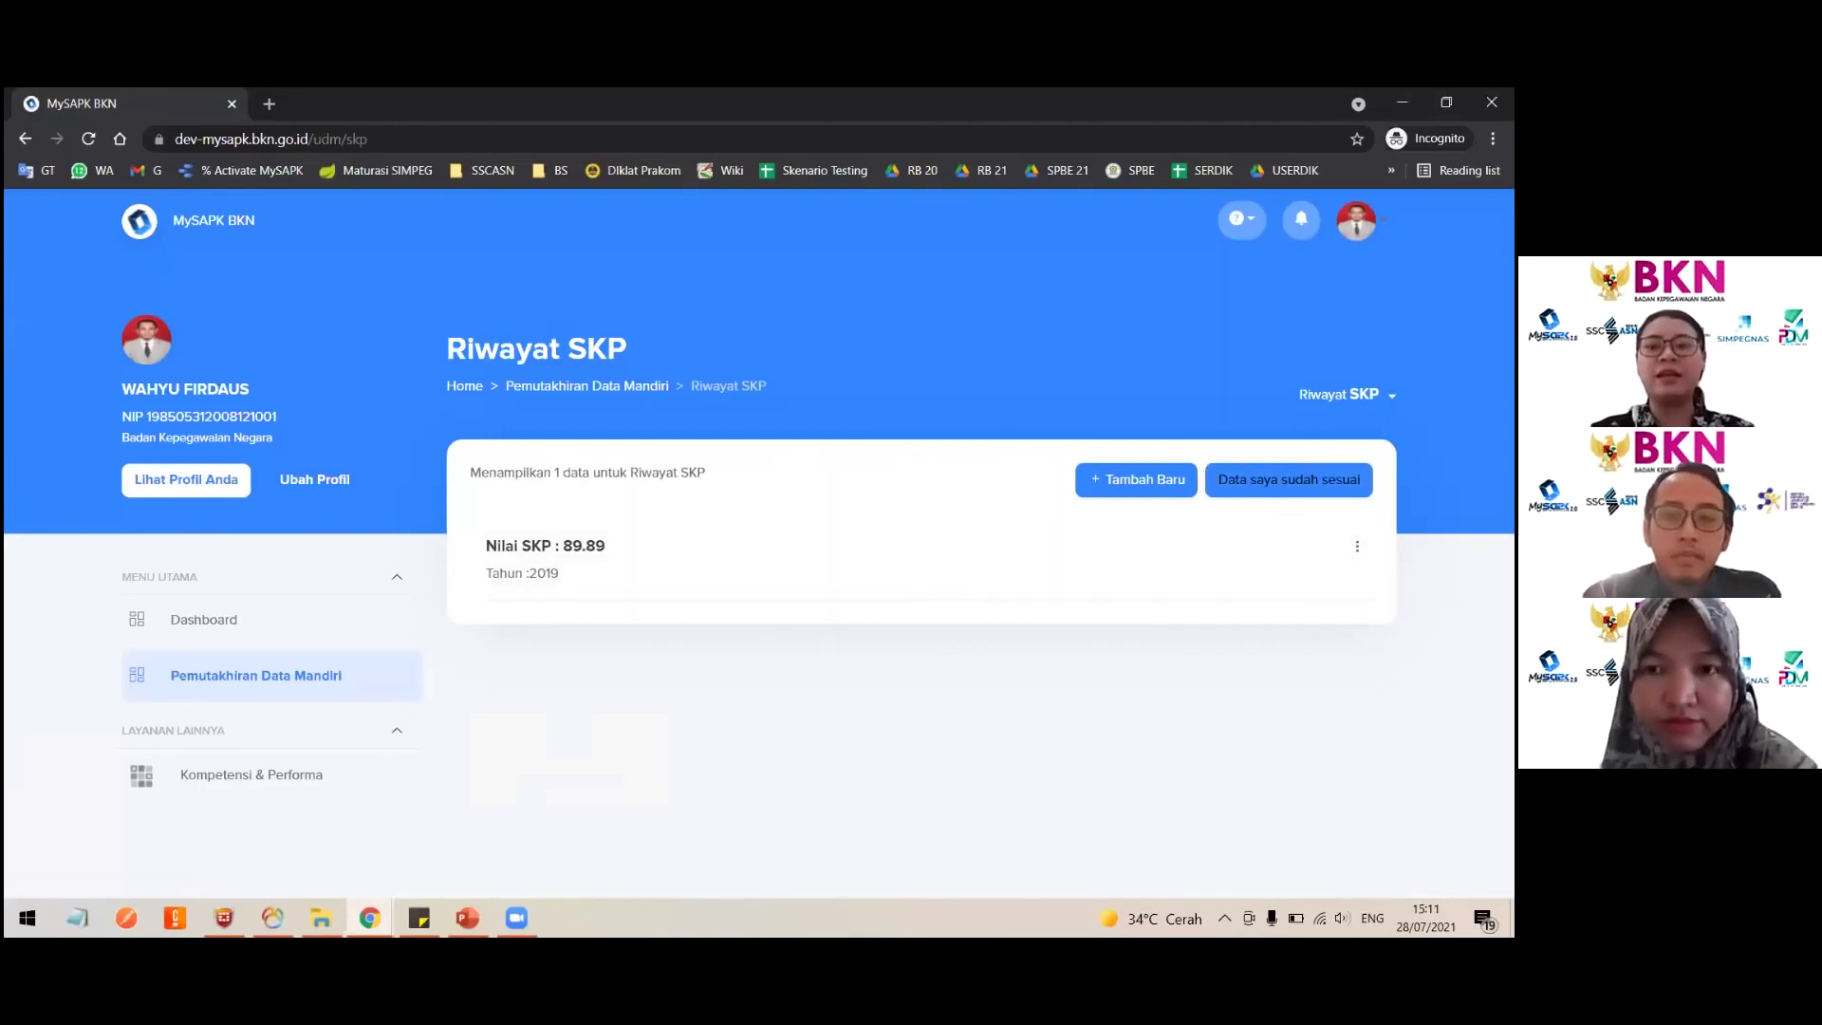
click(1288, 480)
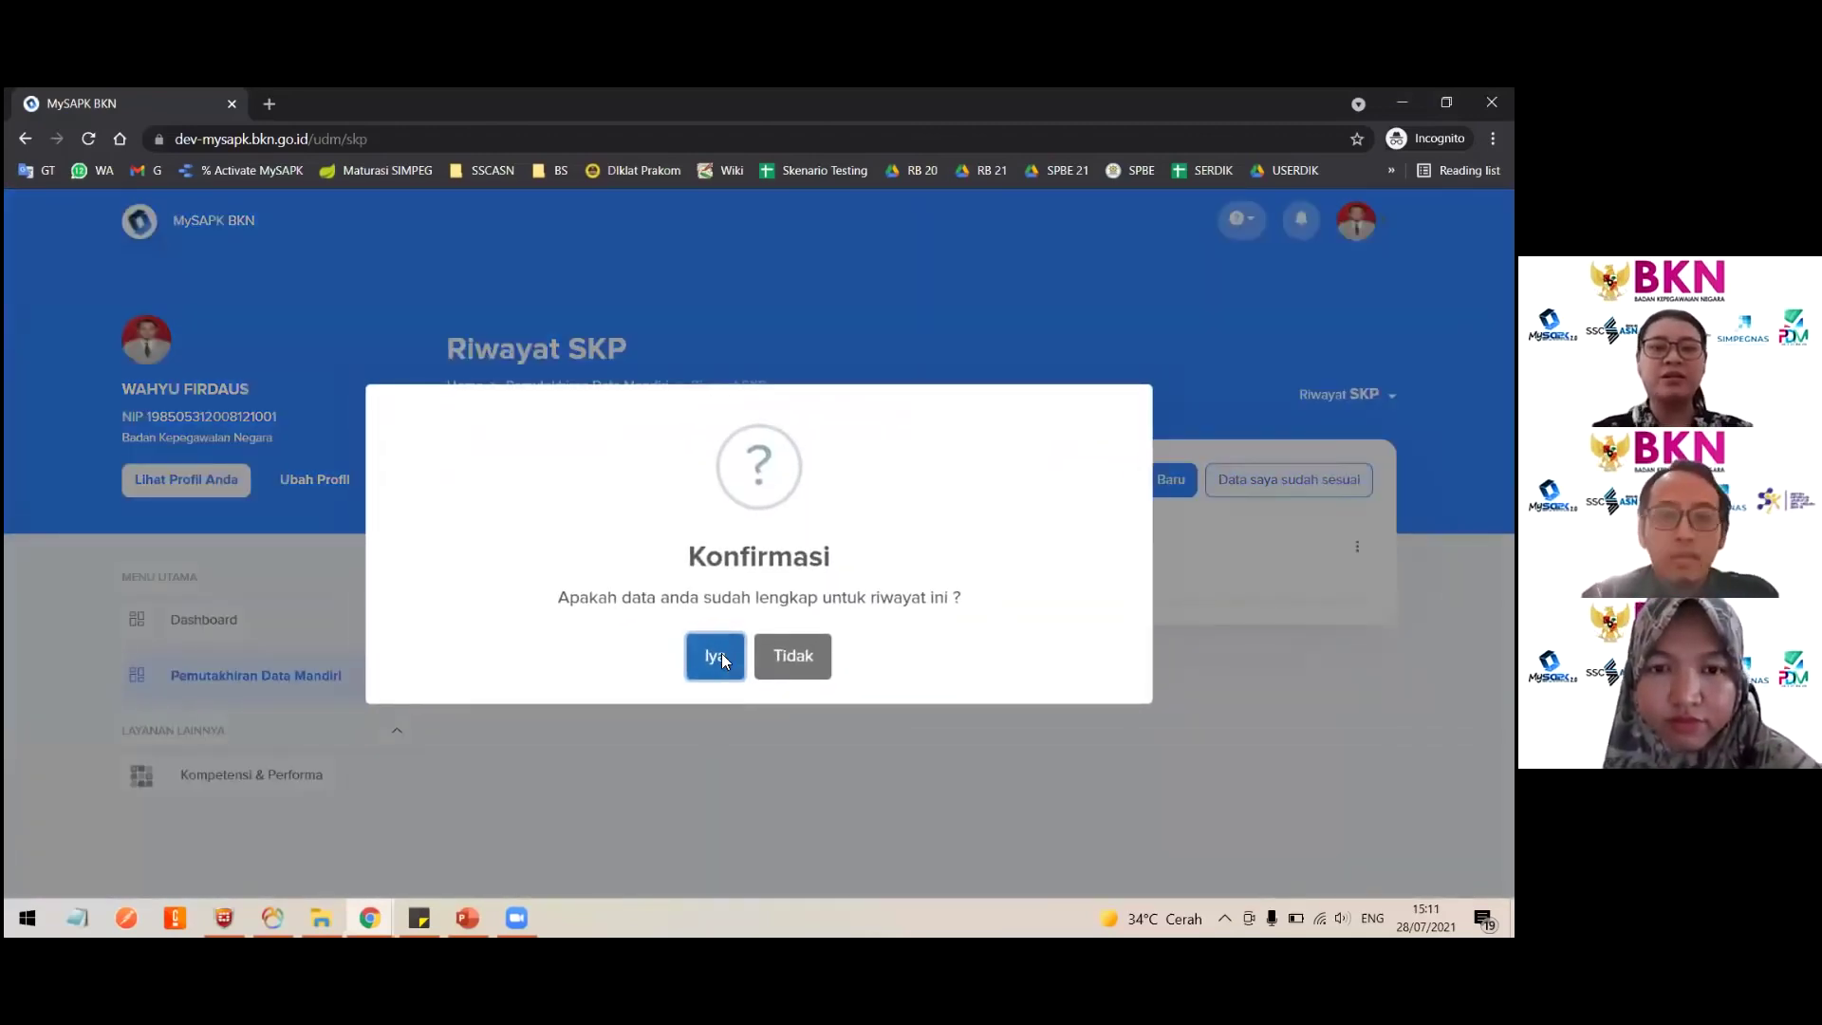
click(719, 656)
scroll(628, 802, down, 4)
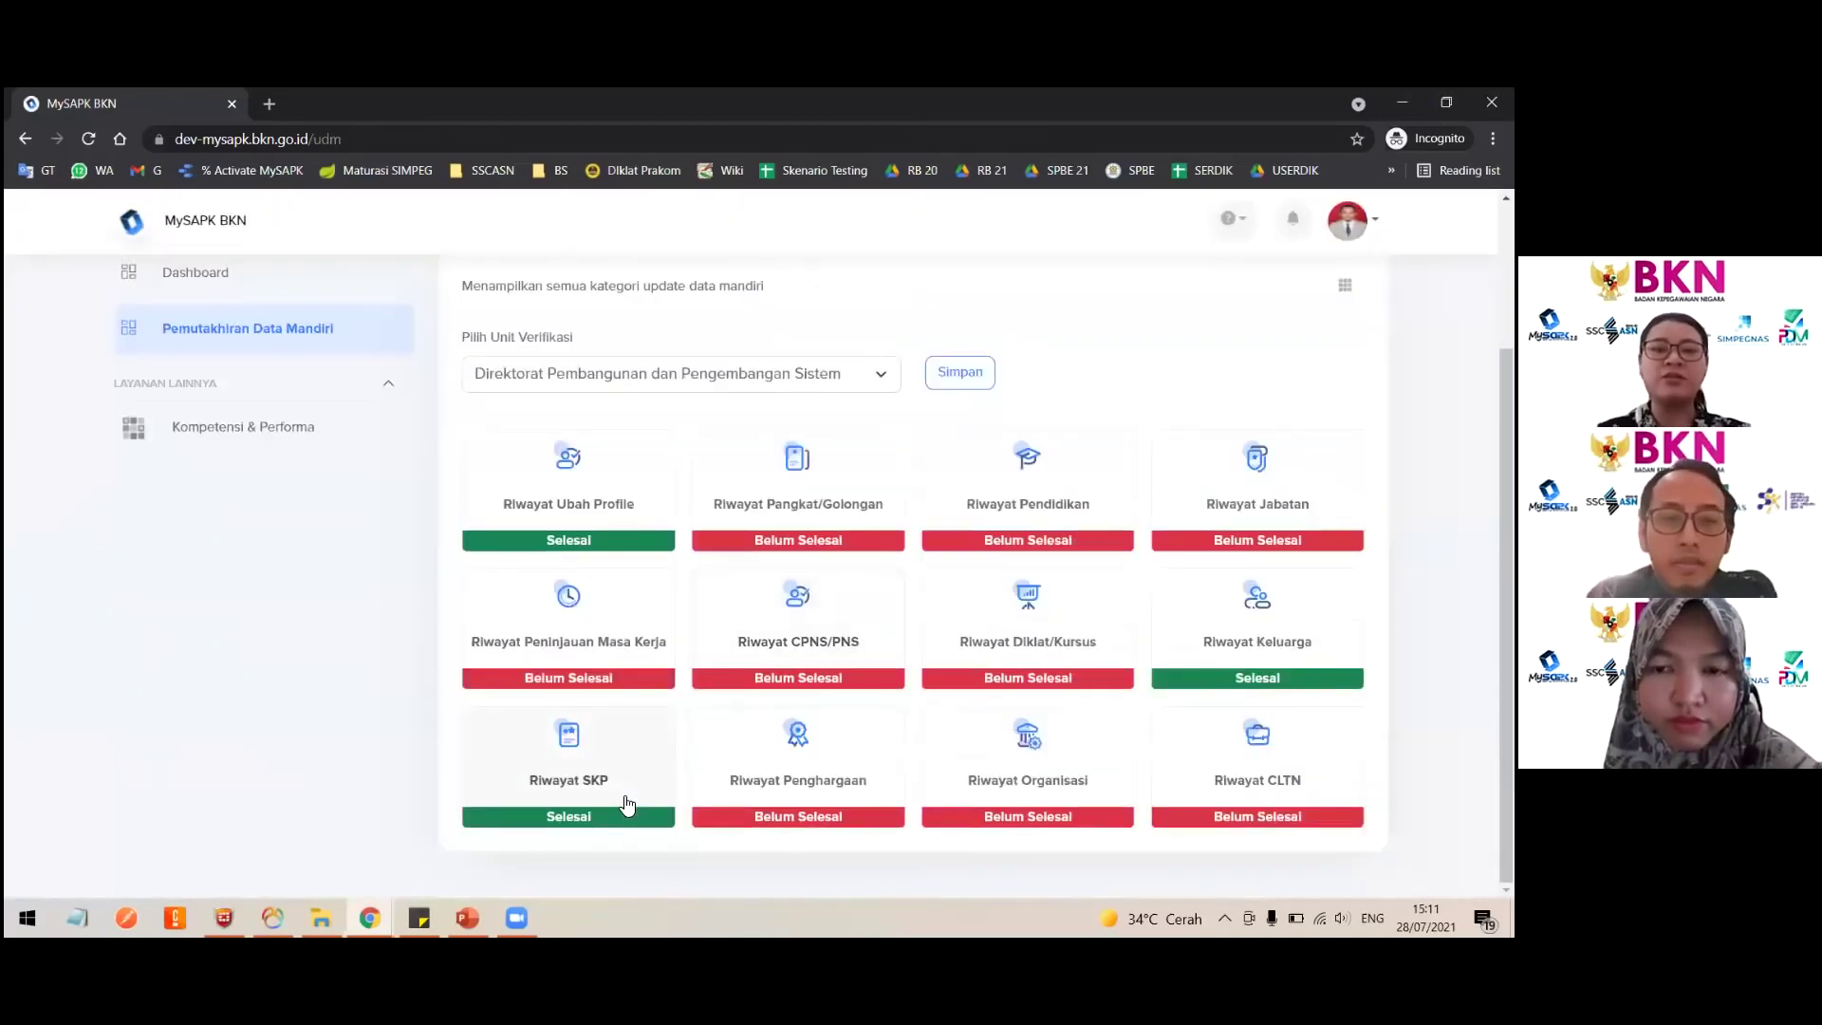
click(626, 805)
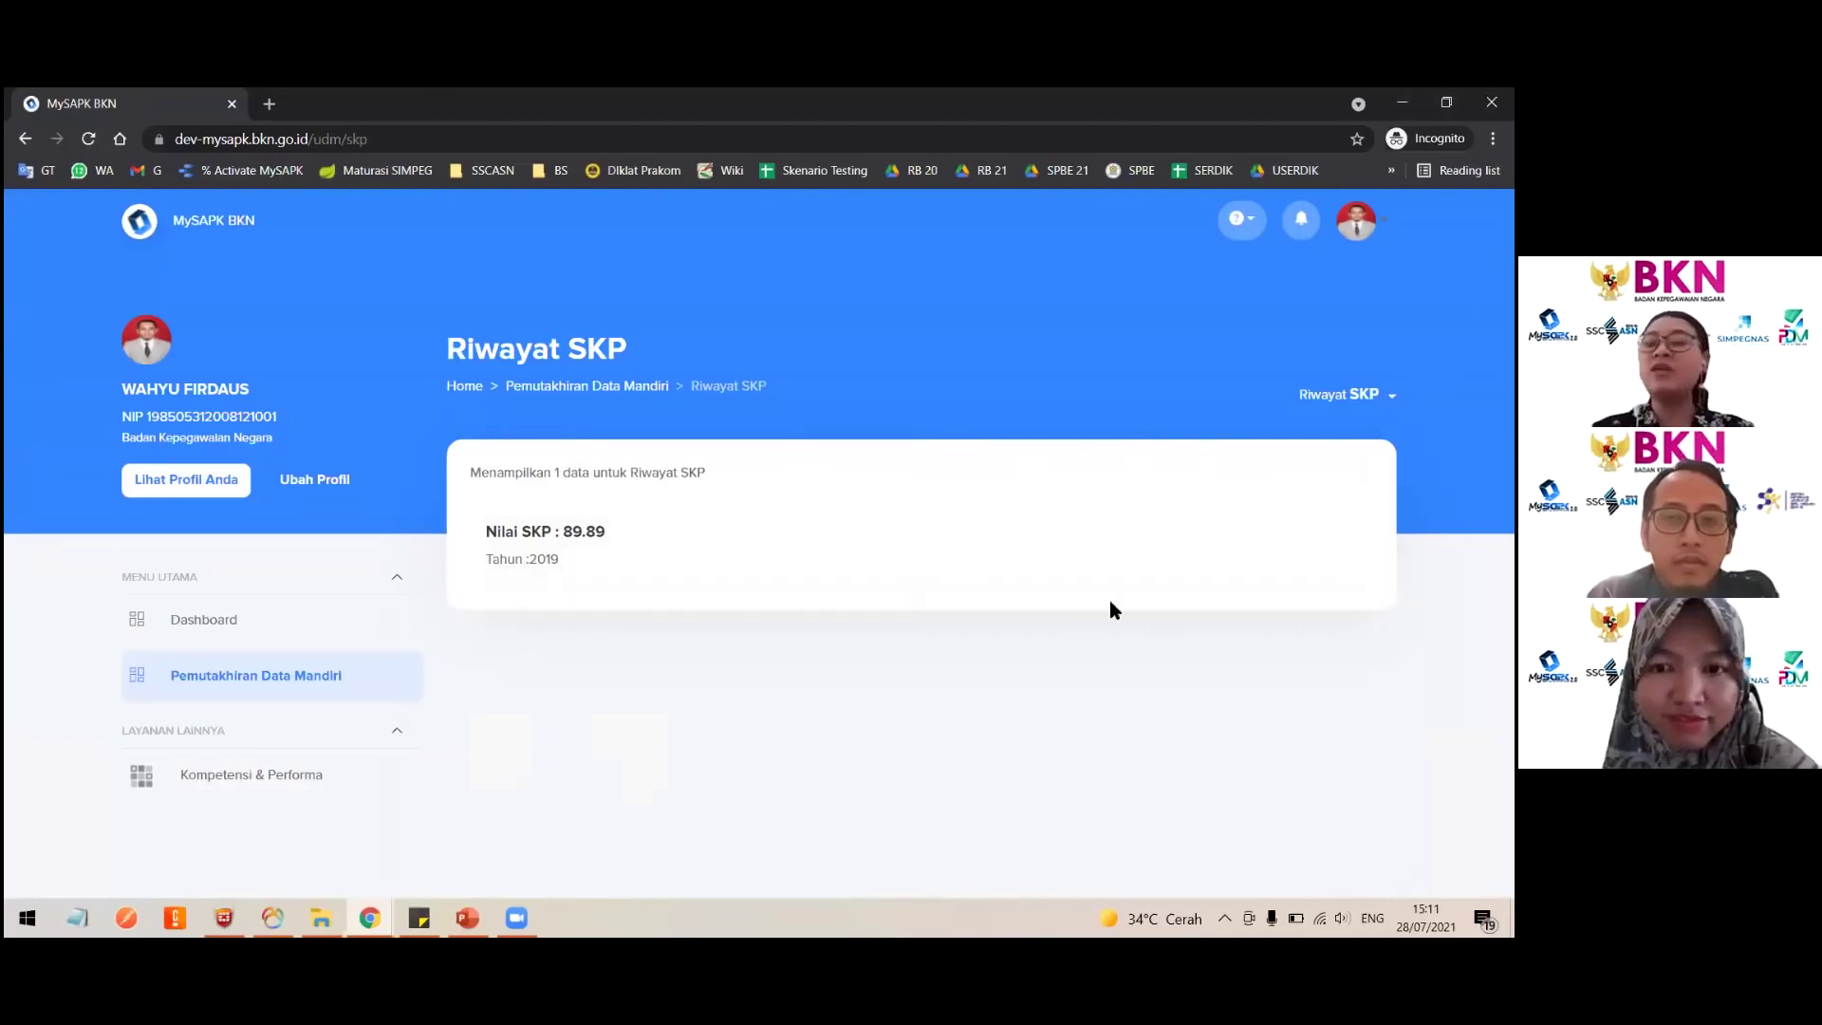
Step: View the 2019 Nilai SKP 89.89 record details, then return to the category overview
click(751, 537)
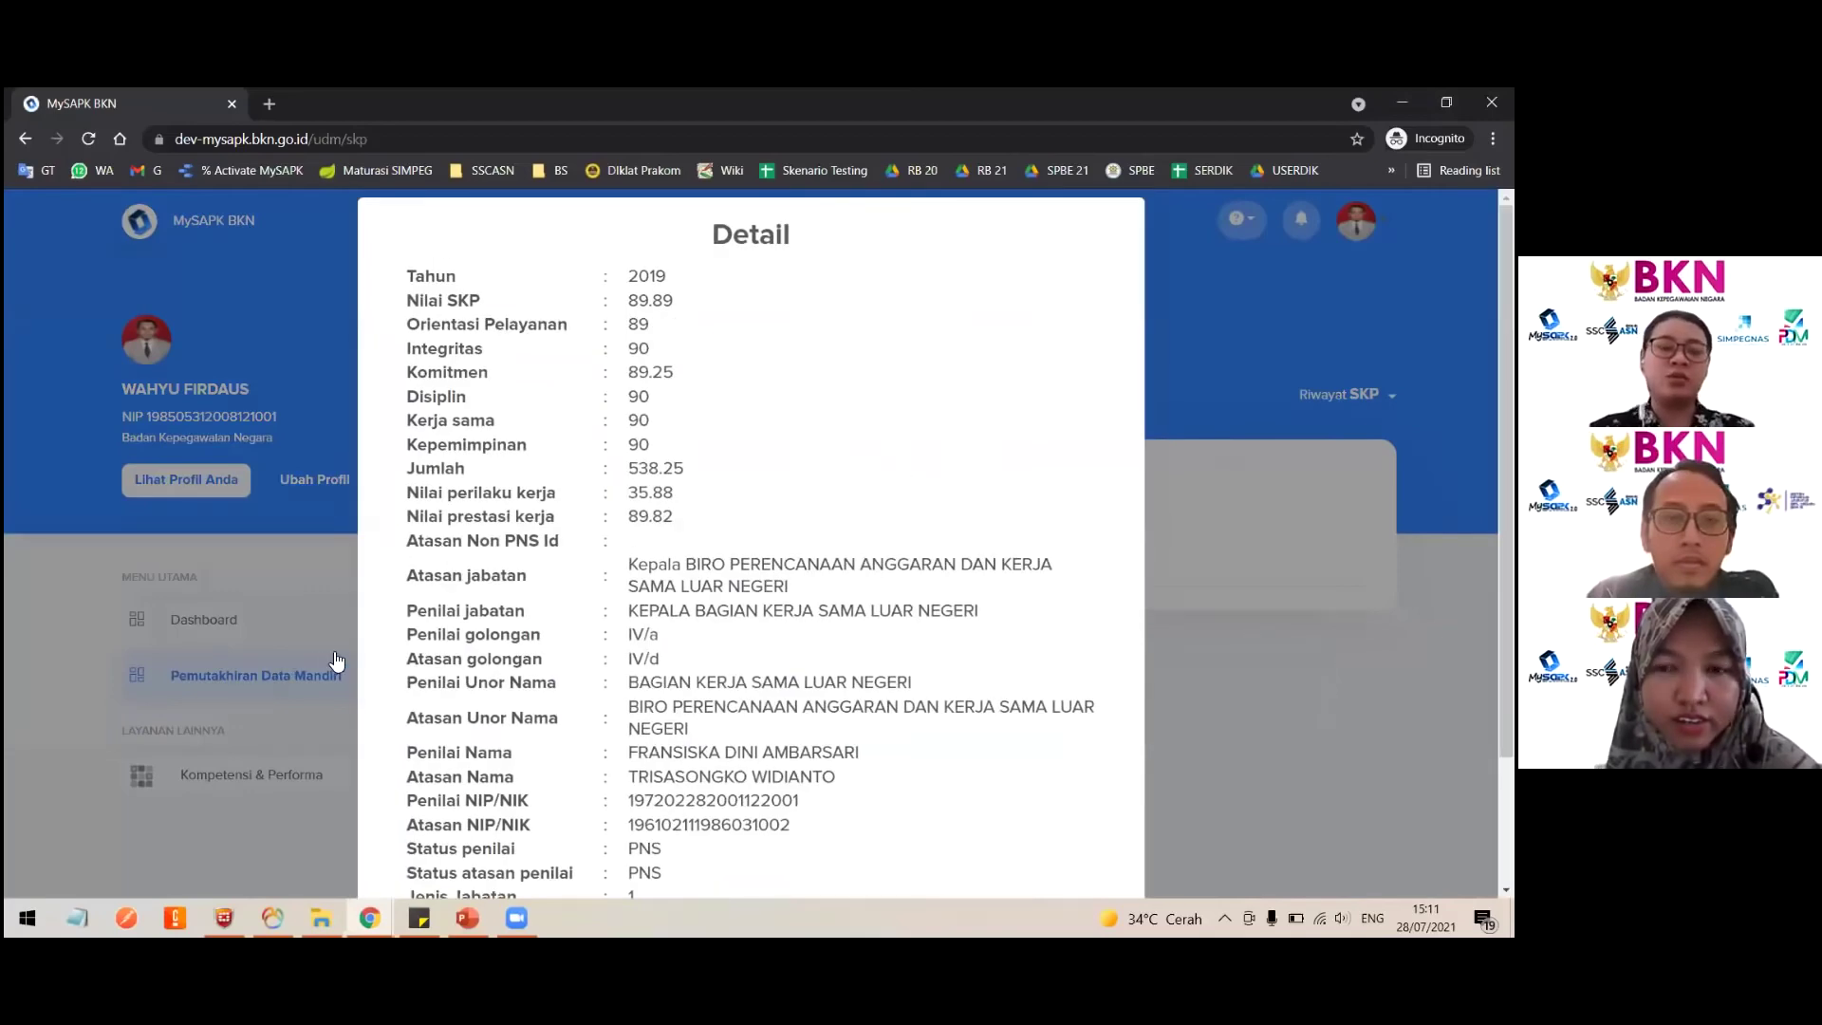
click(334, 657)
scroll(736, 650, down, 3)
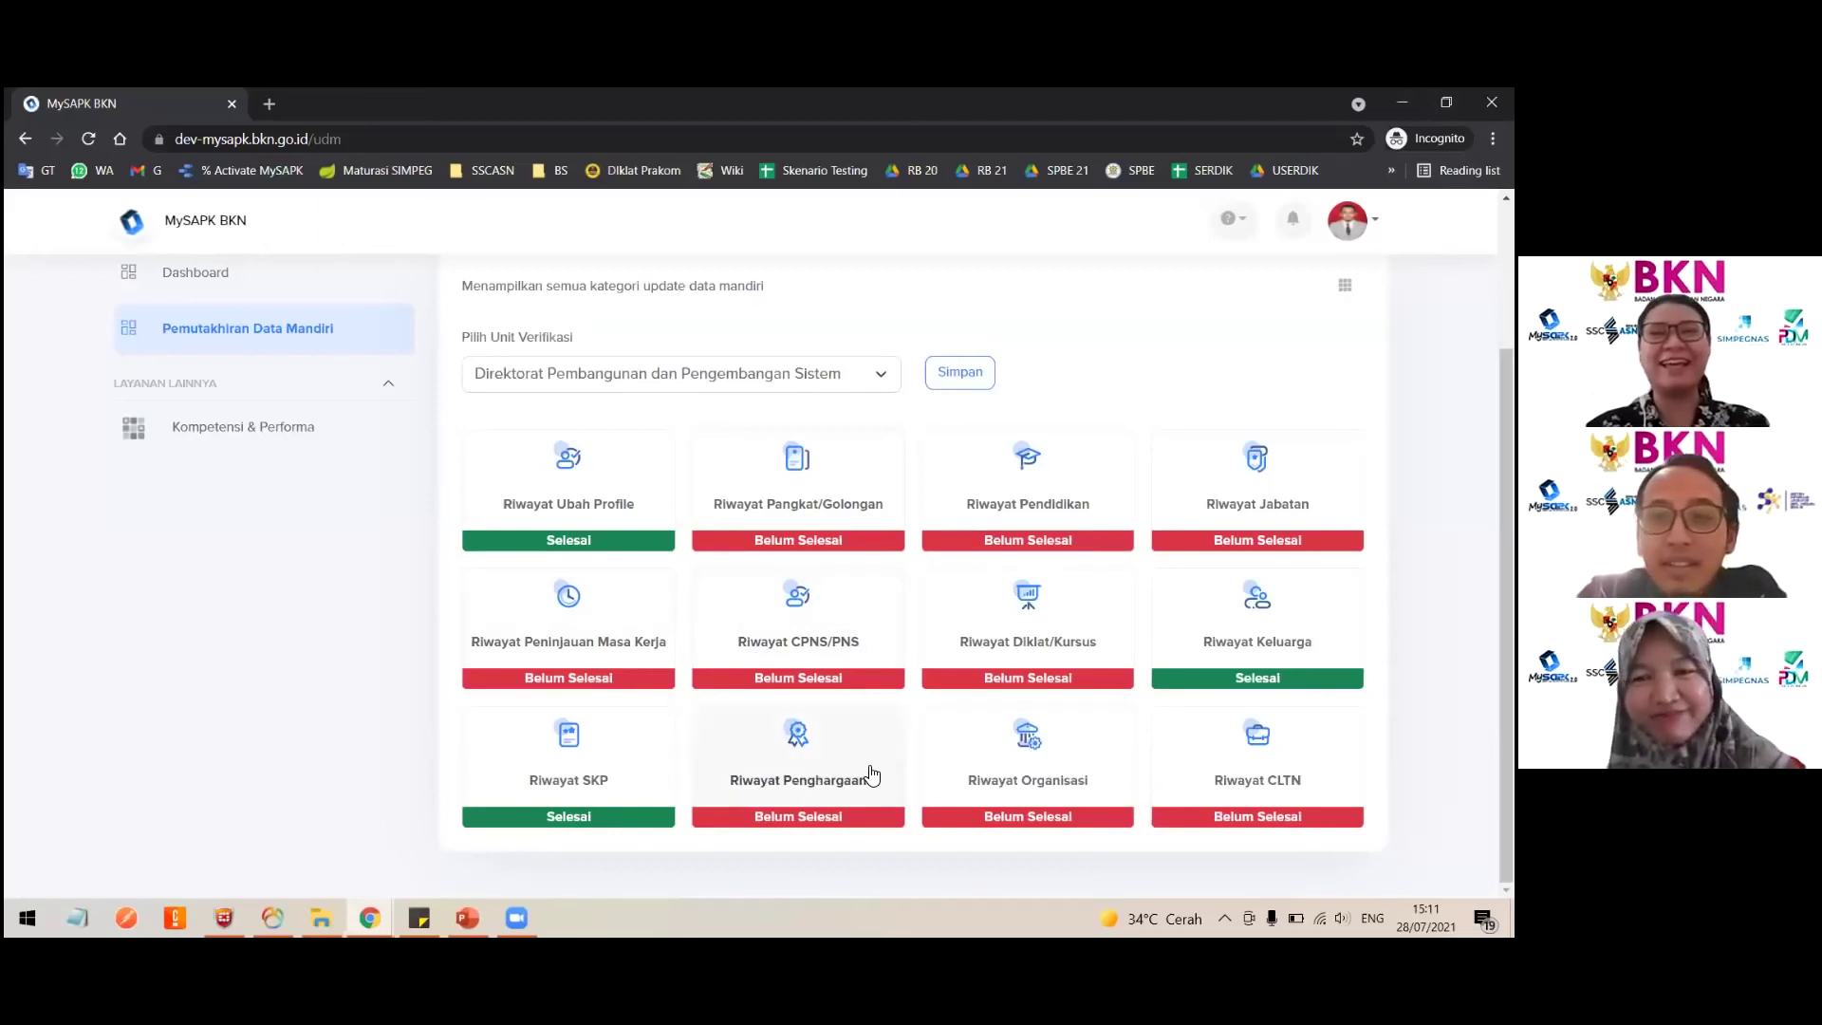
Step: Edit the KARYA SATYA 10 TAHUN award, setting its decree date to 28/07/2021
click(806, 754)
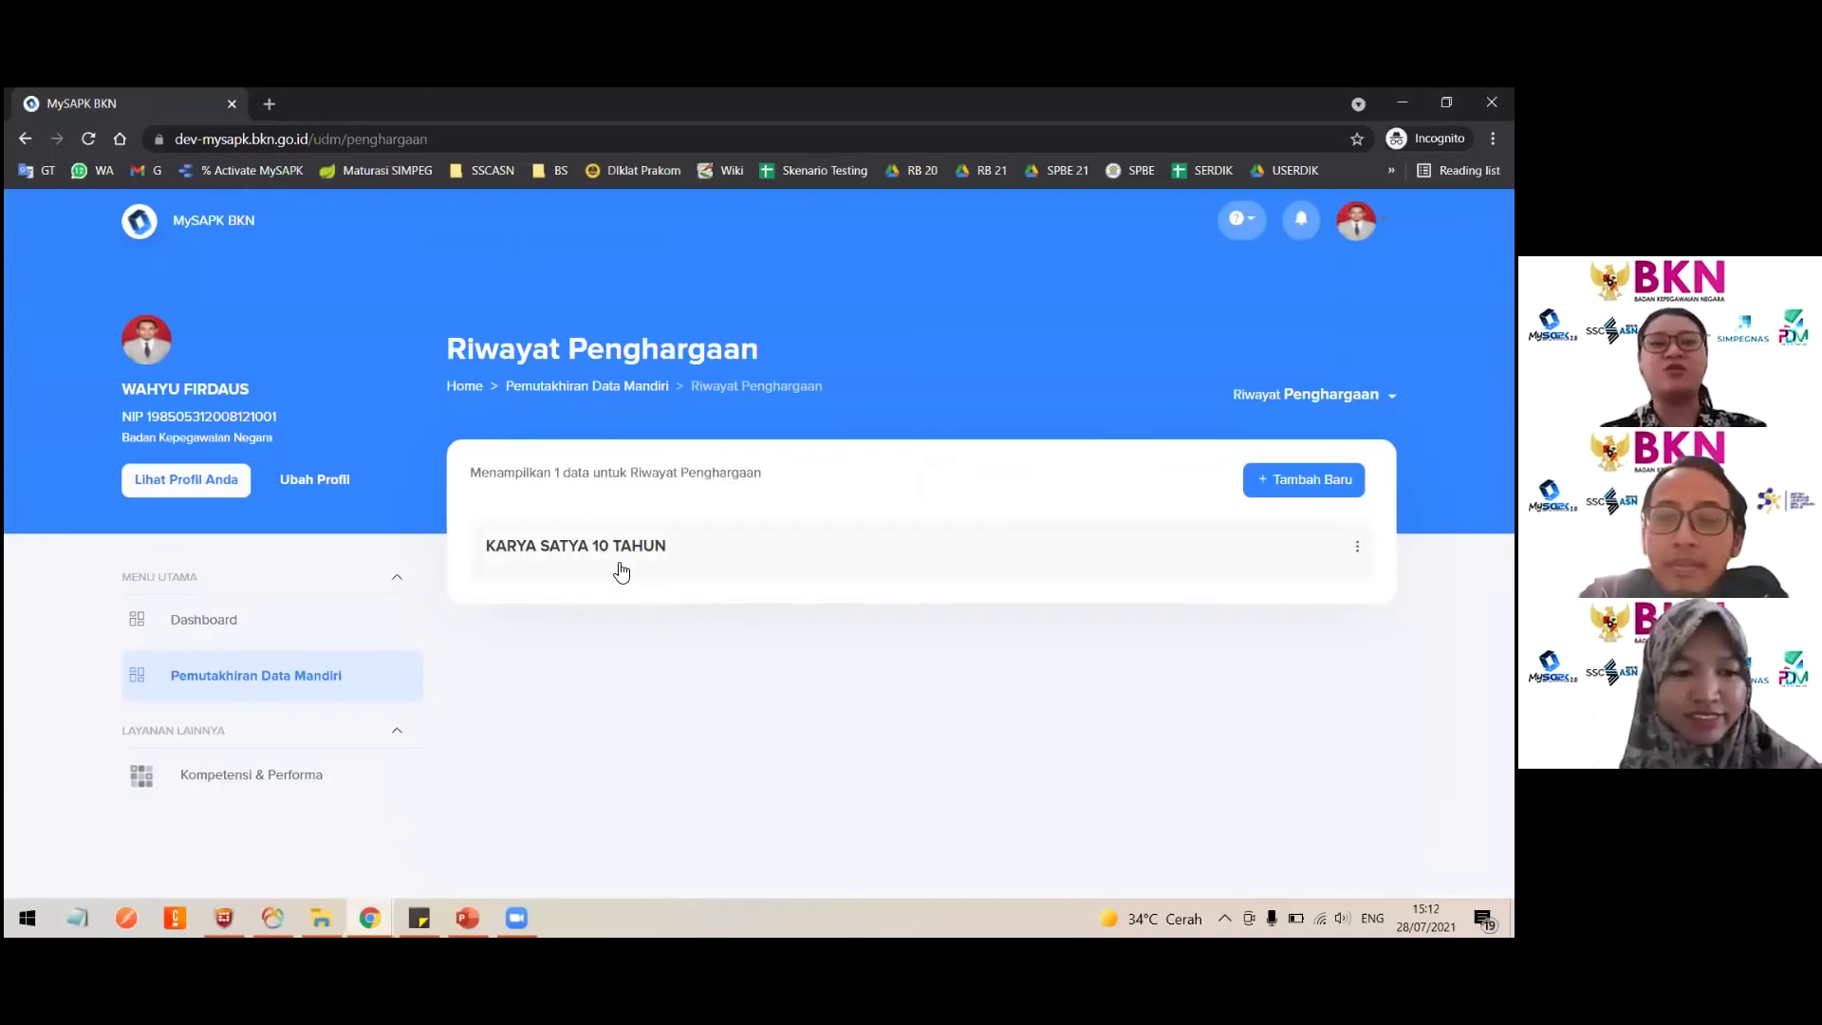
click(563, 555)
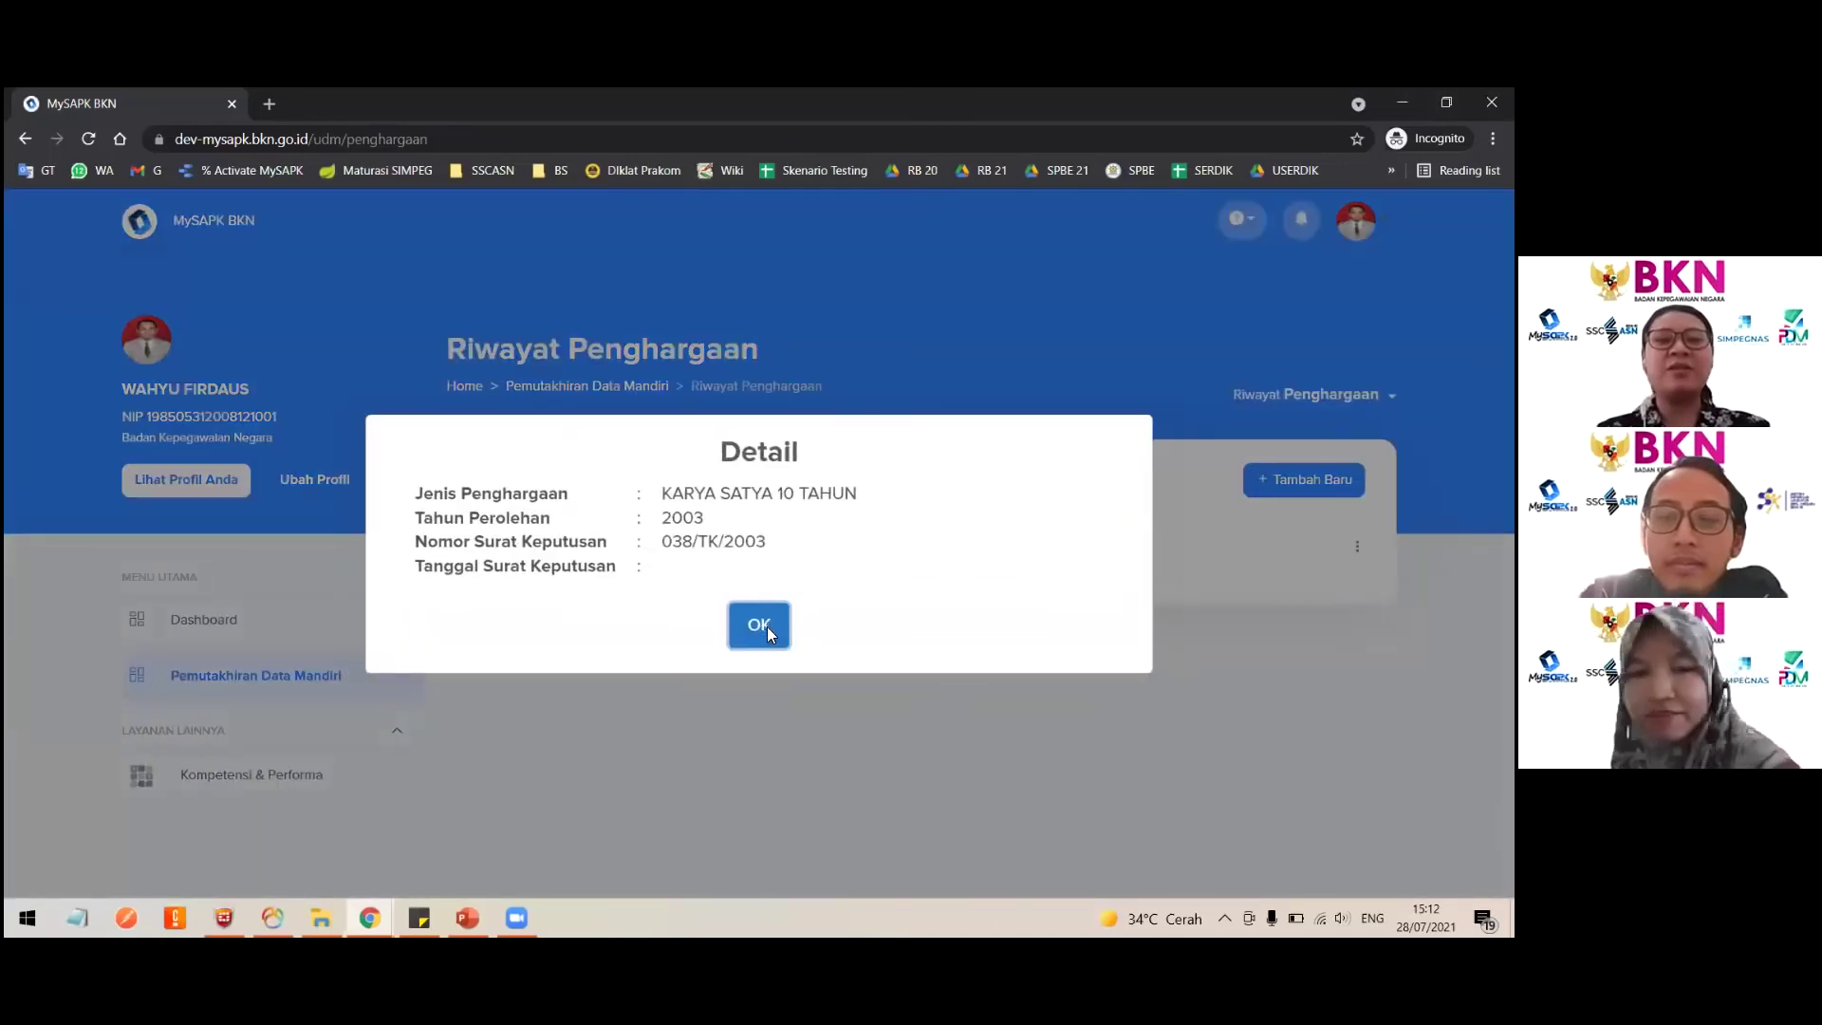
click(759, 626)
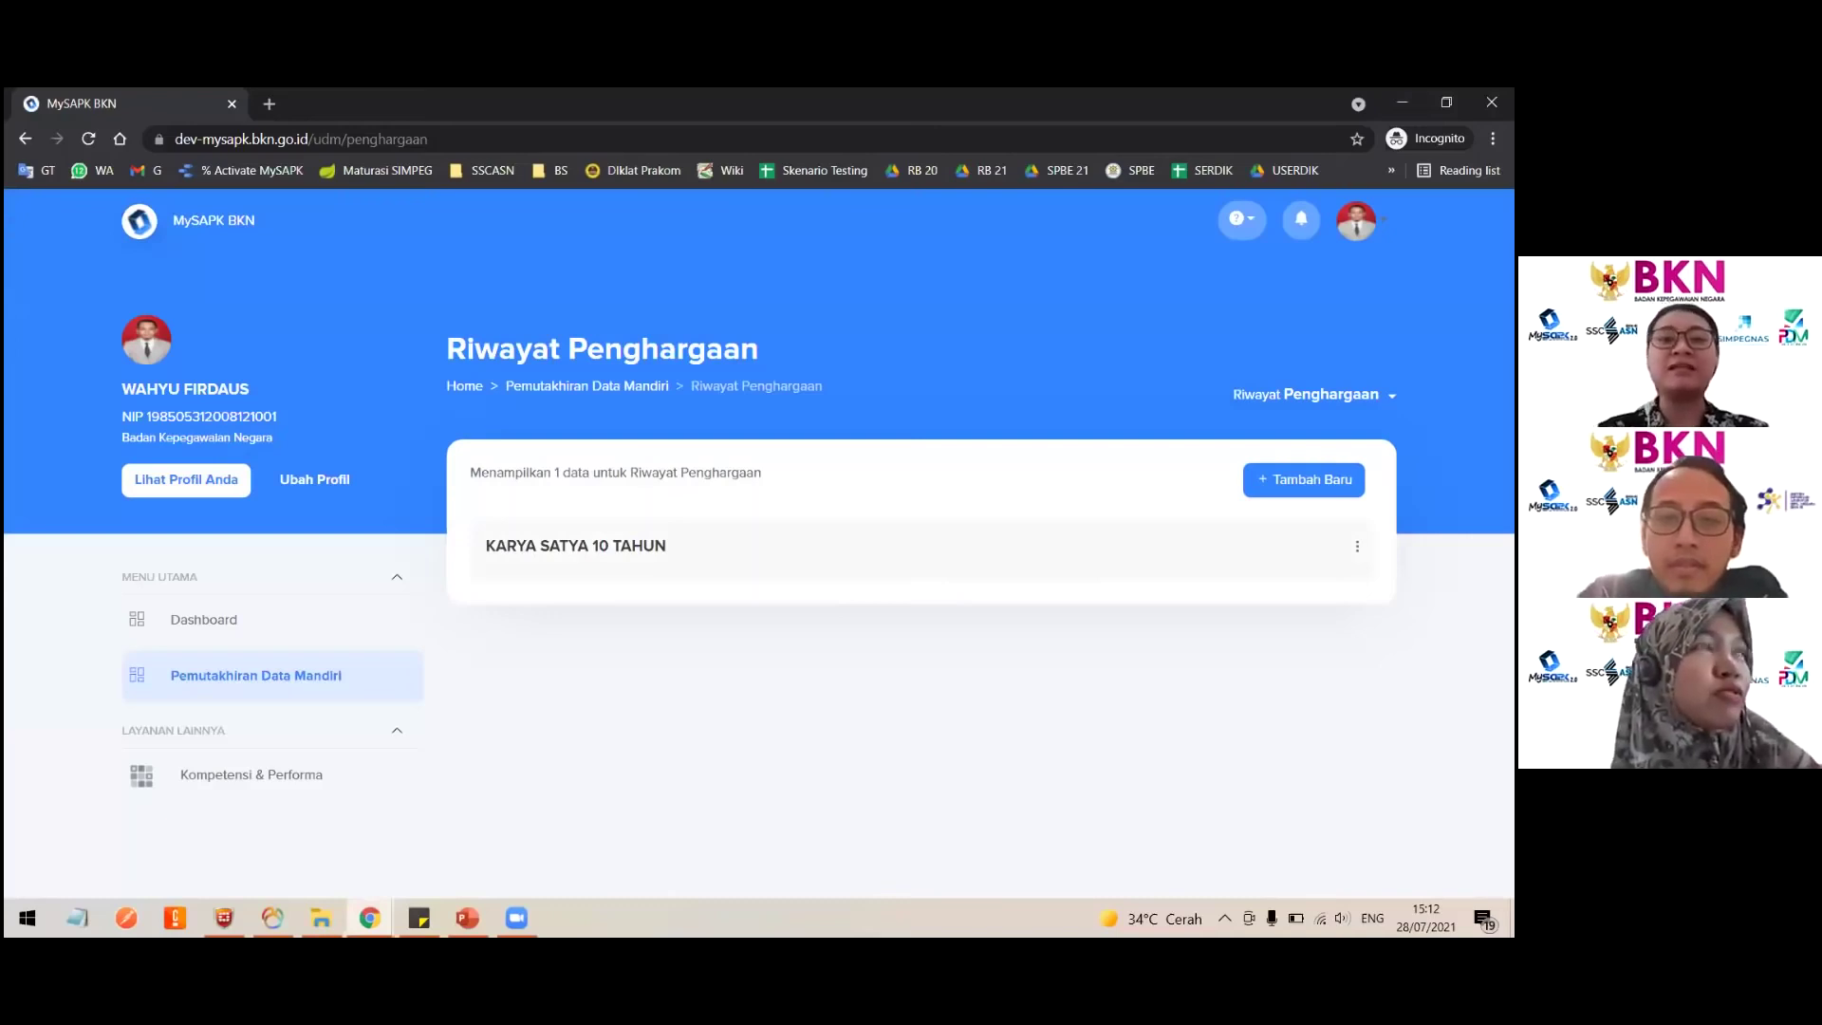
click(1356, 546)
click(1420, 595)
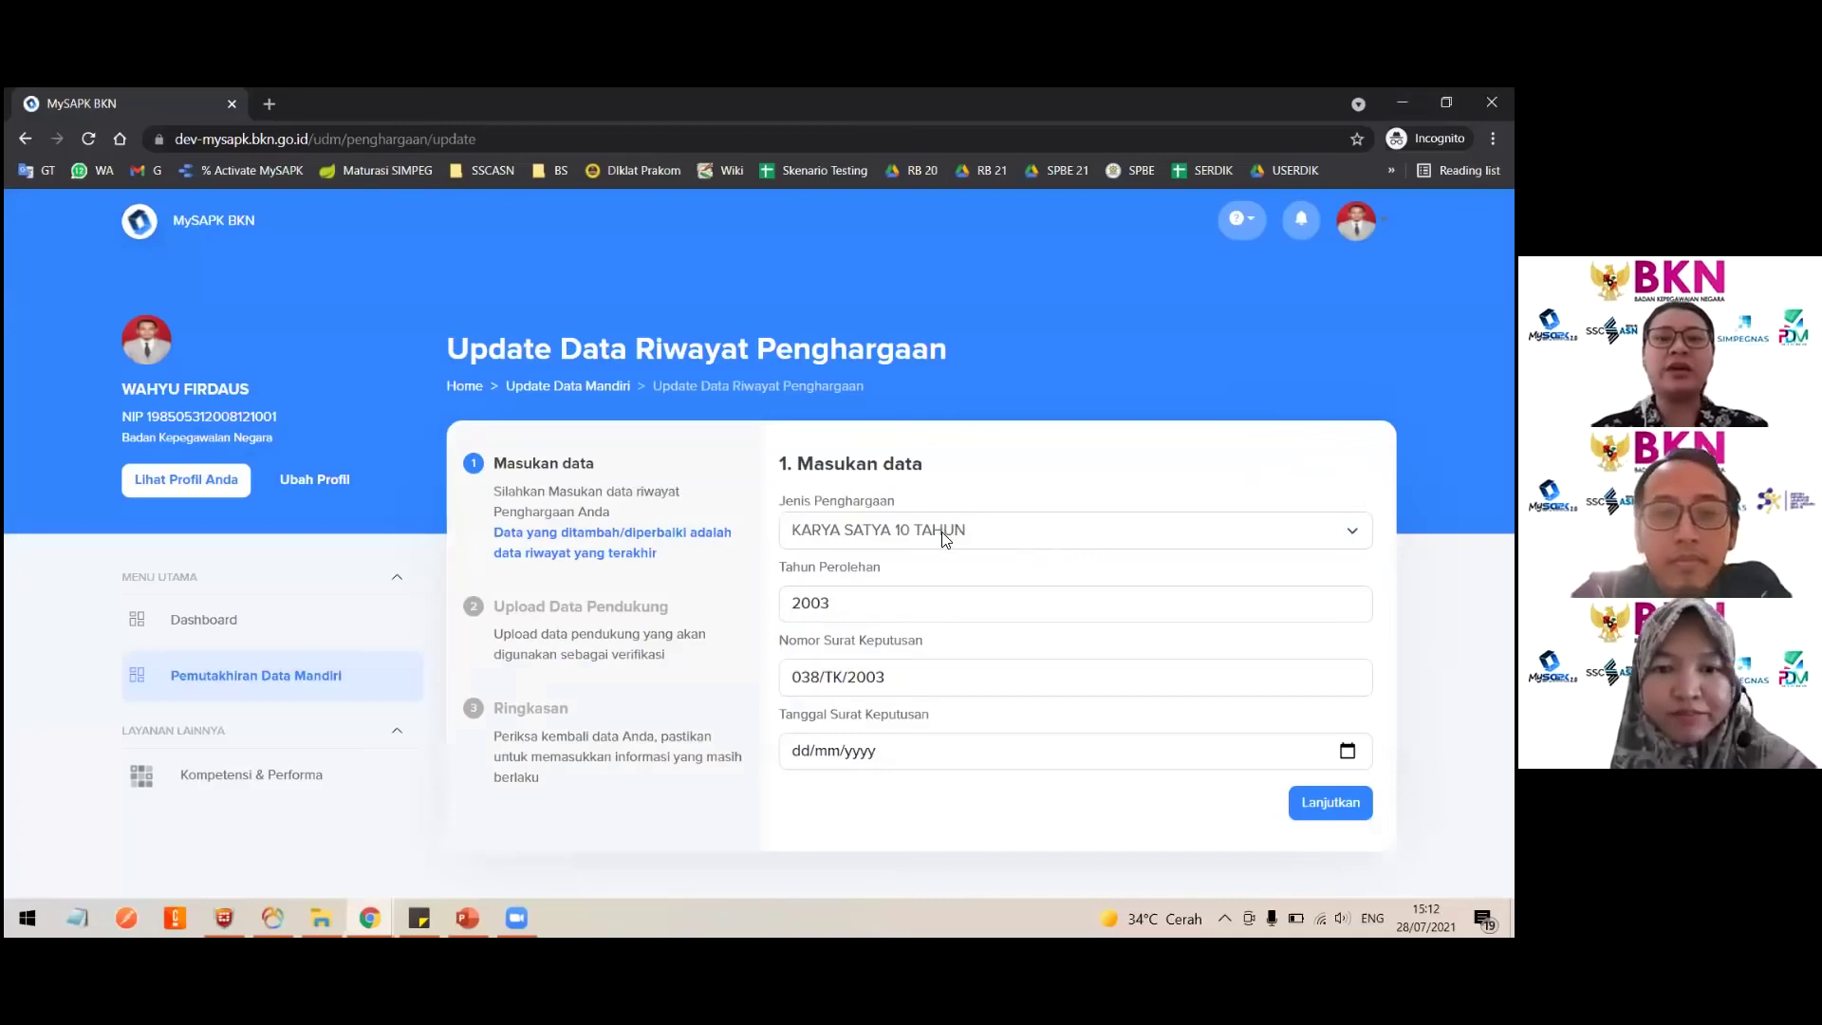
click(944, 539)
scroll(938, 510, down, 3)
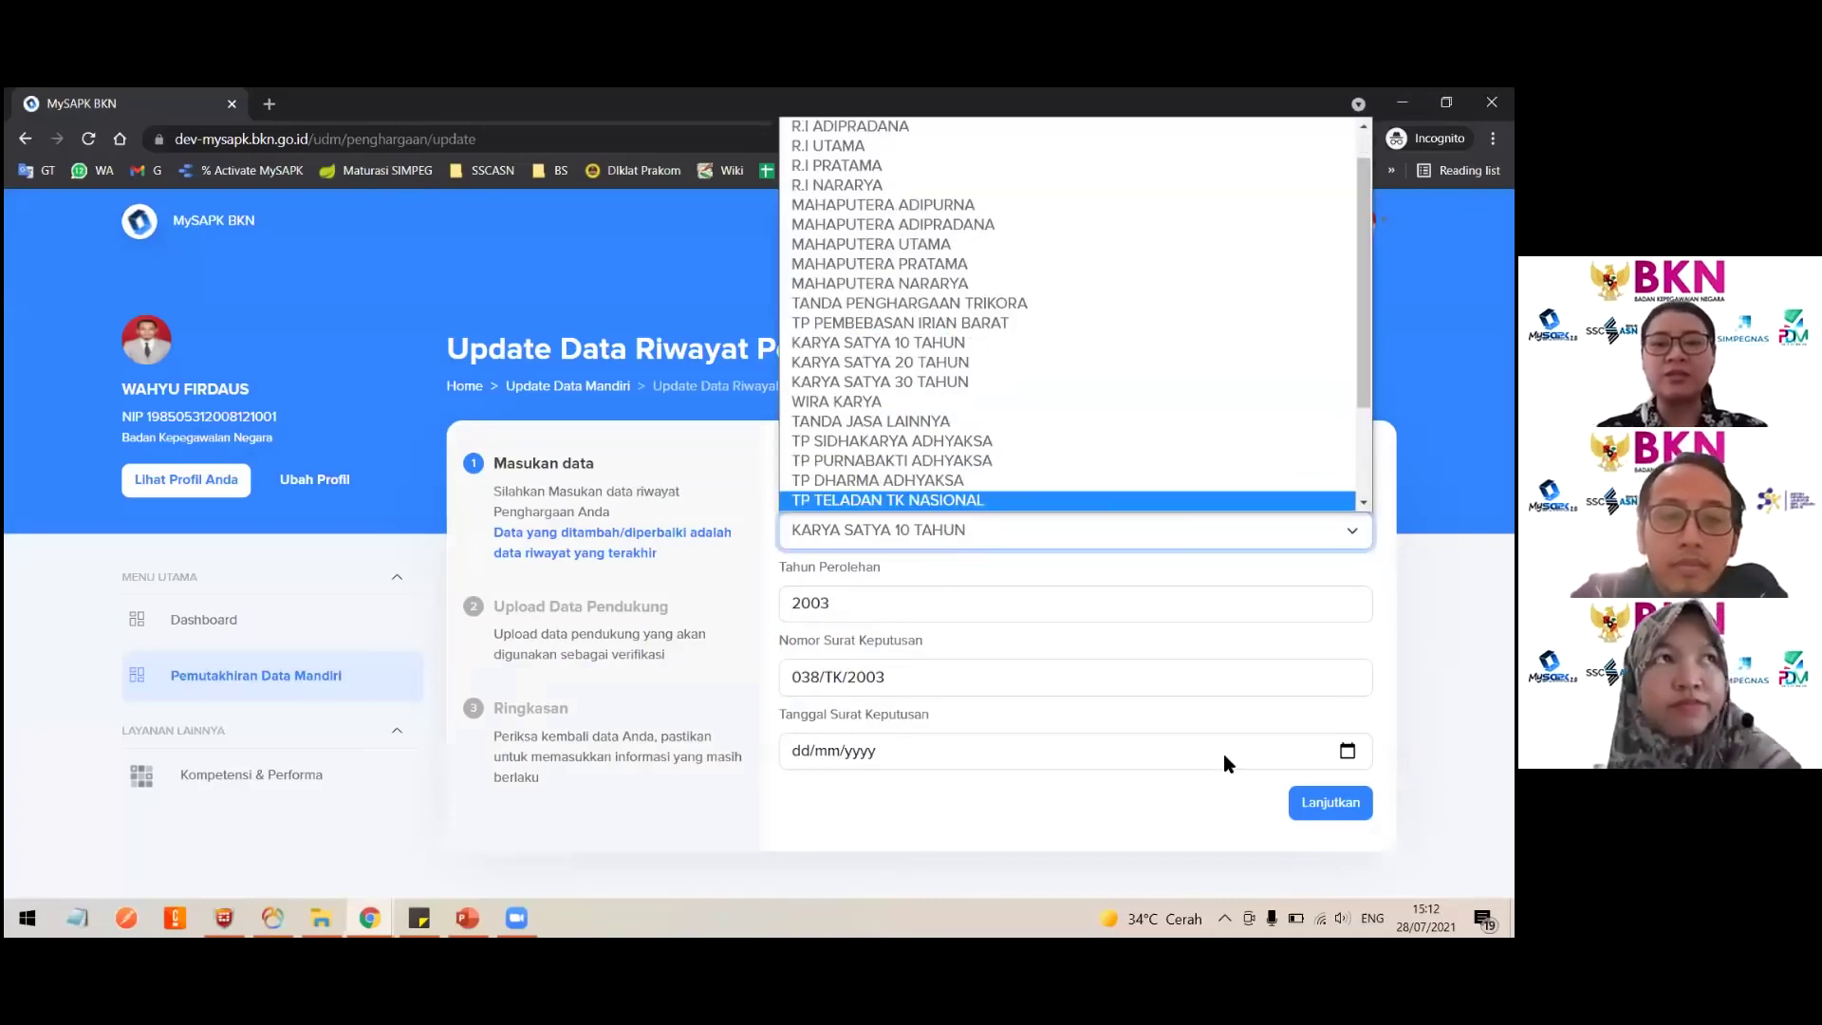
click(1348, 751)
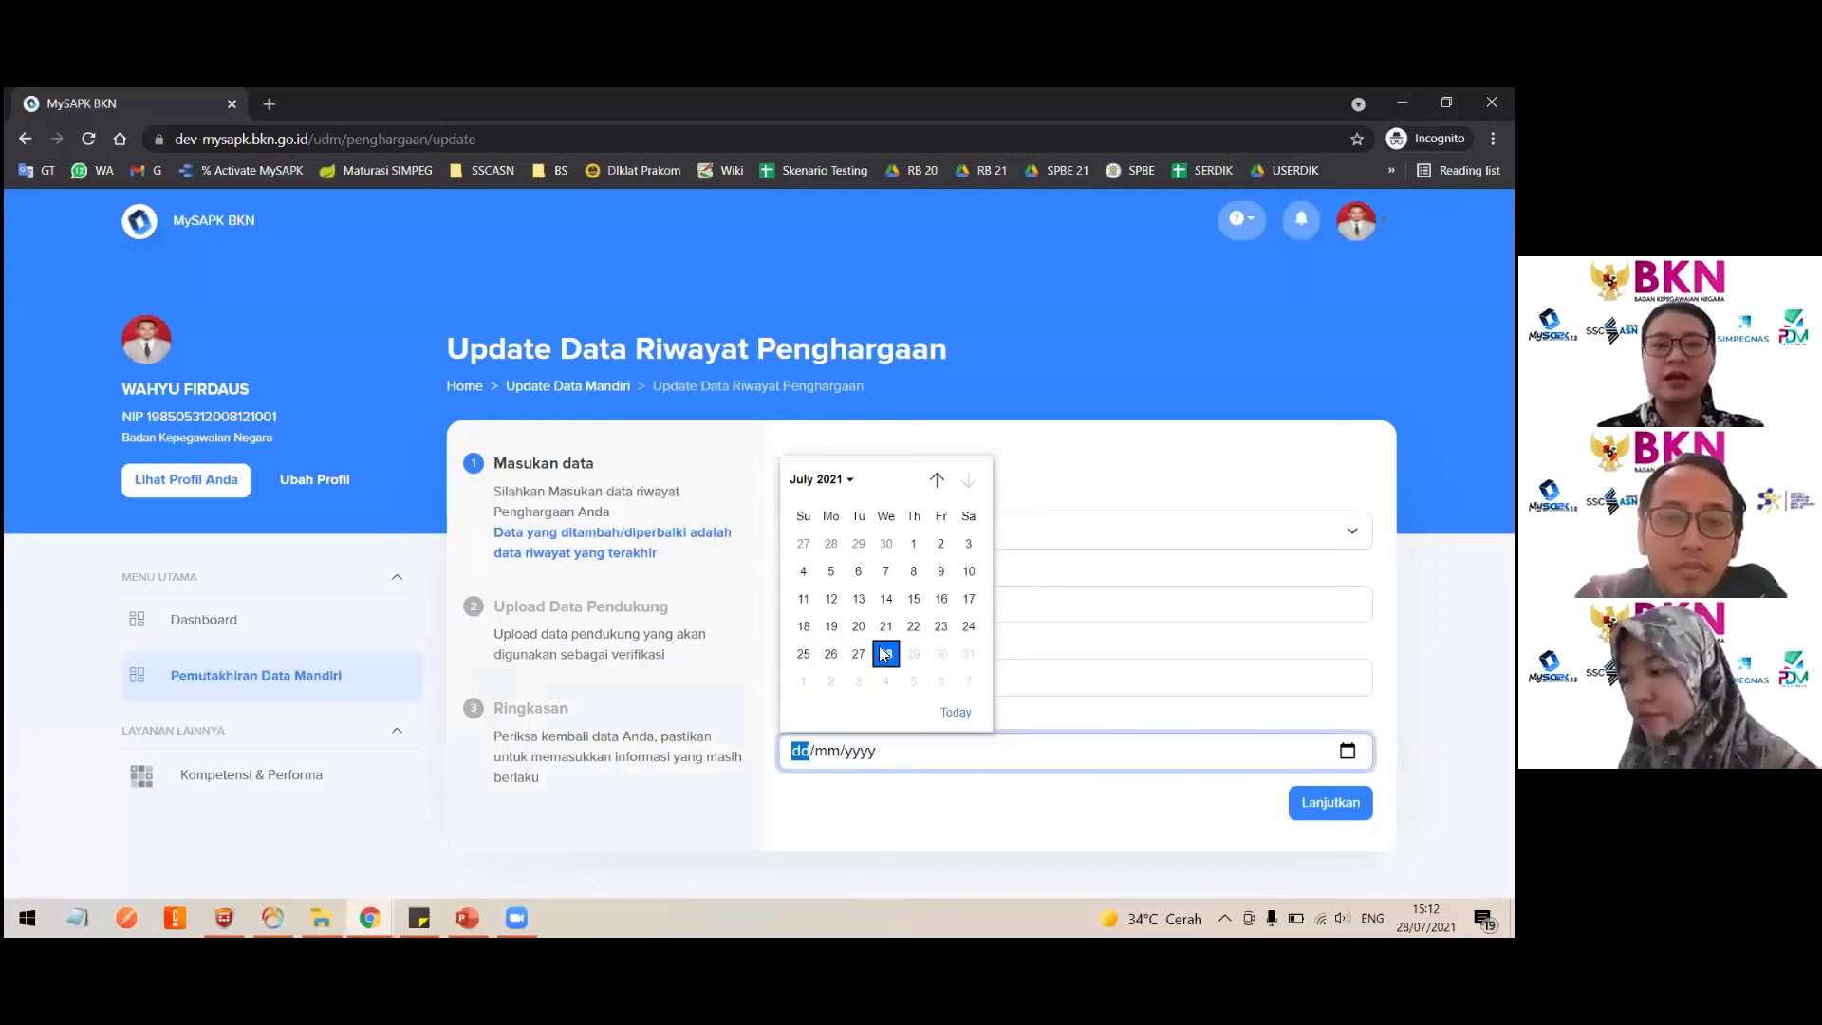
click(883, 652)
click(1330, 802)
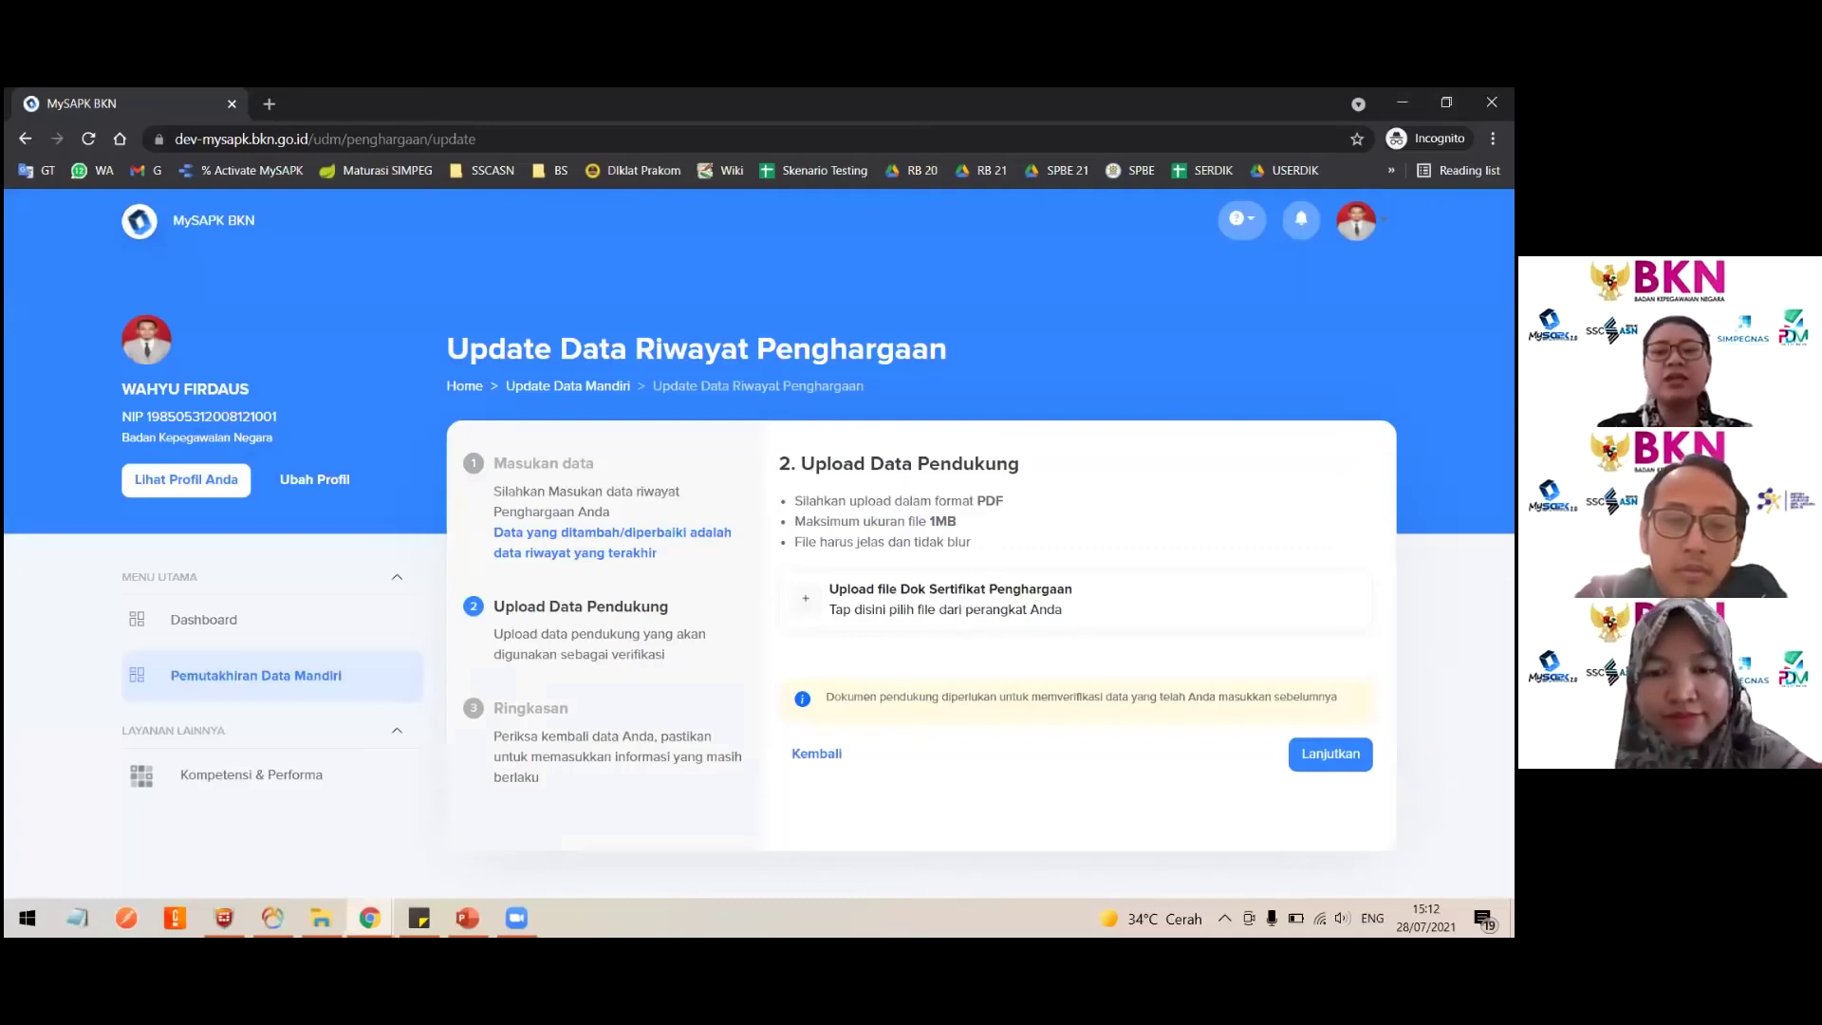
Step: Upload the certificate PDF and review the award's Ringkasan summary
click(895, 610)
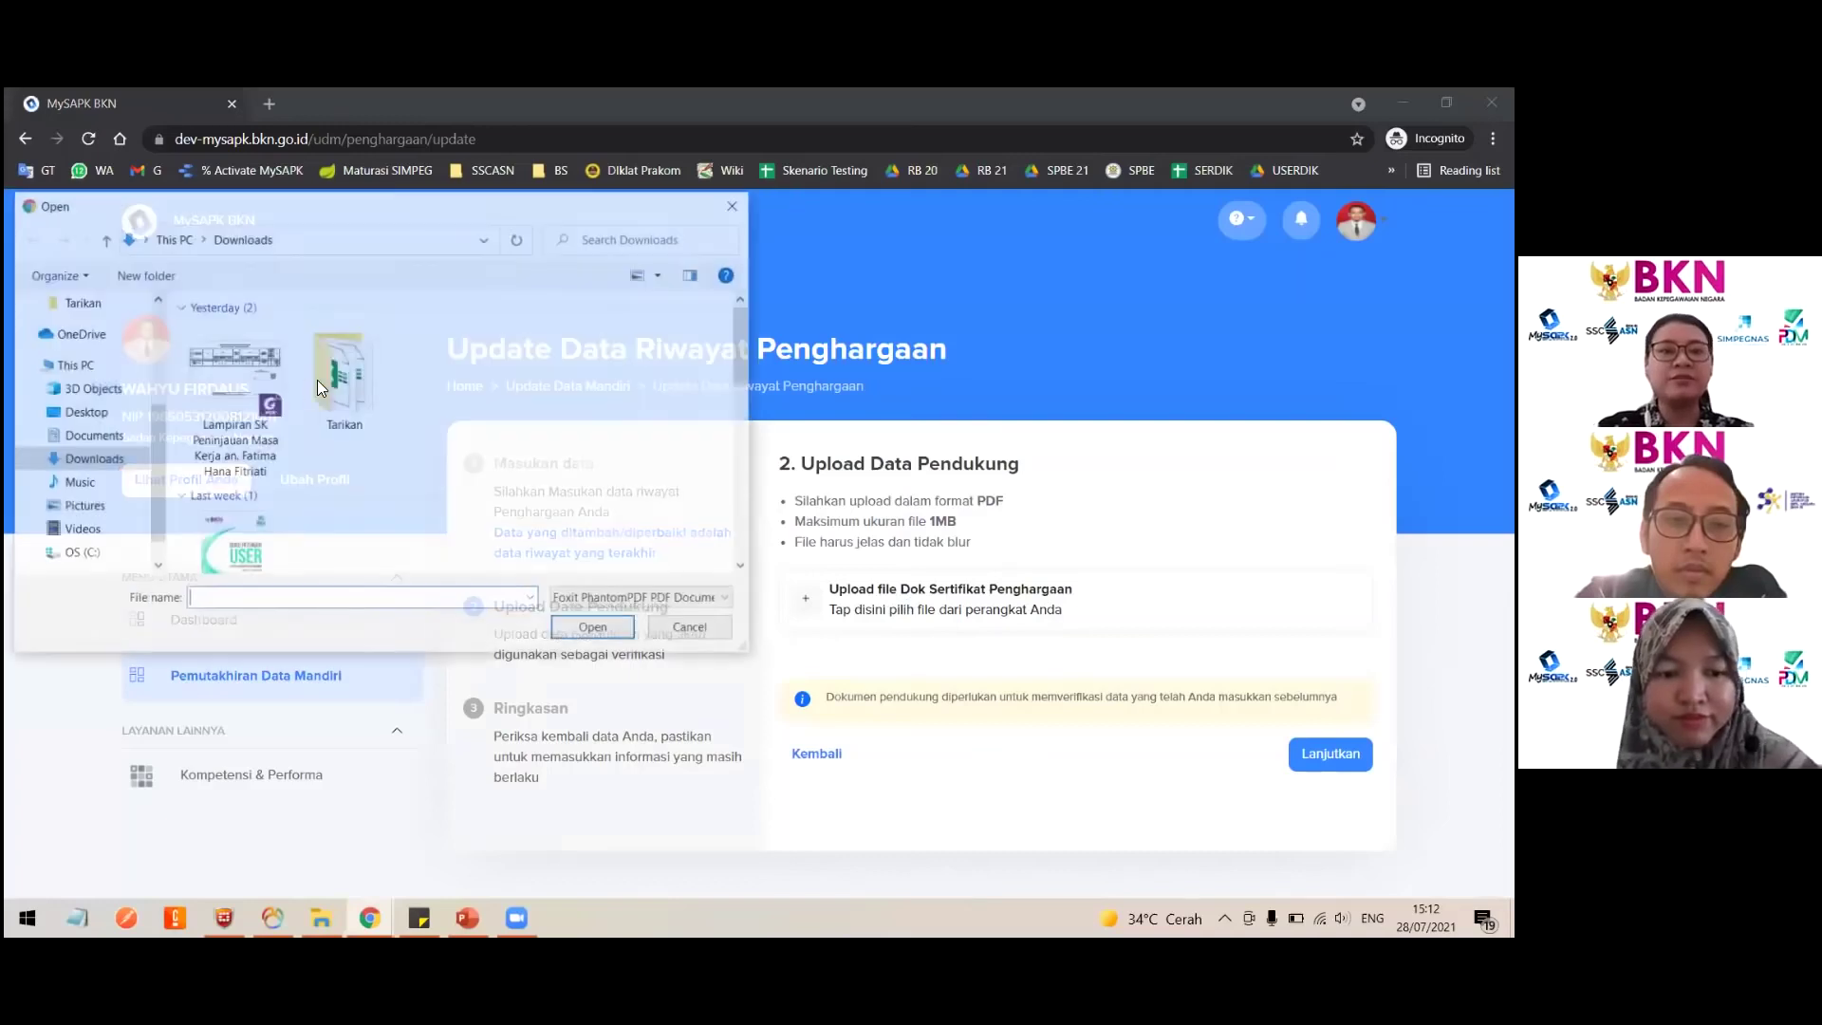
double_click(264, 399)
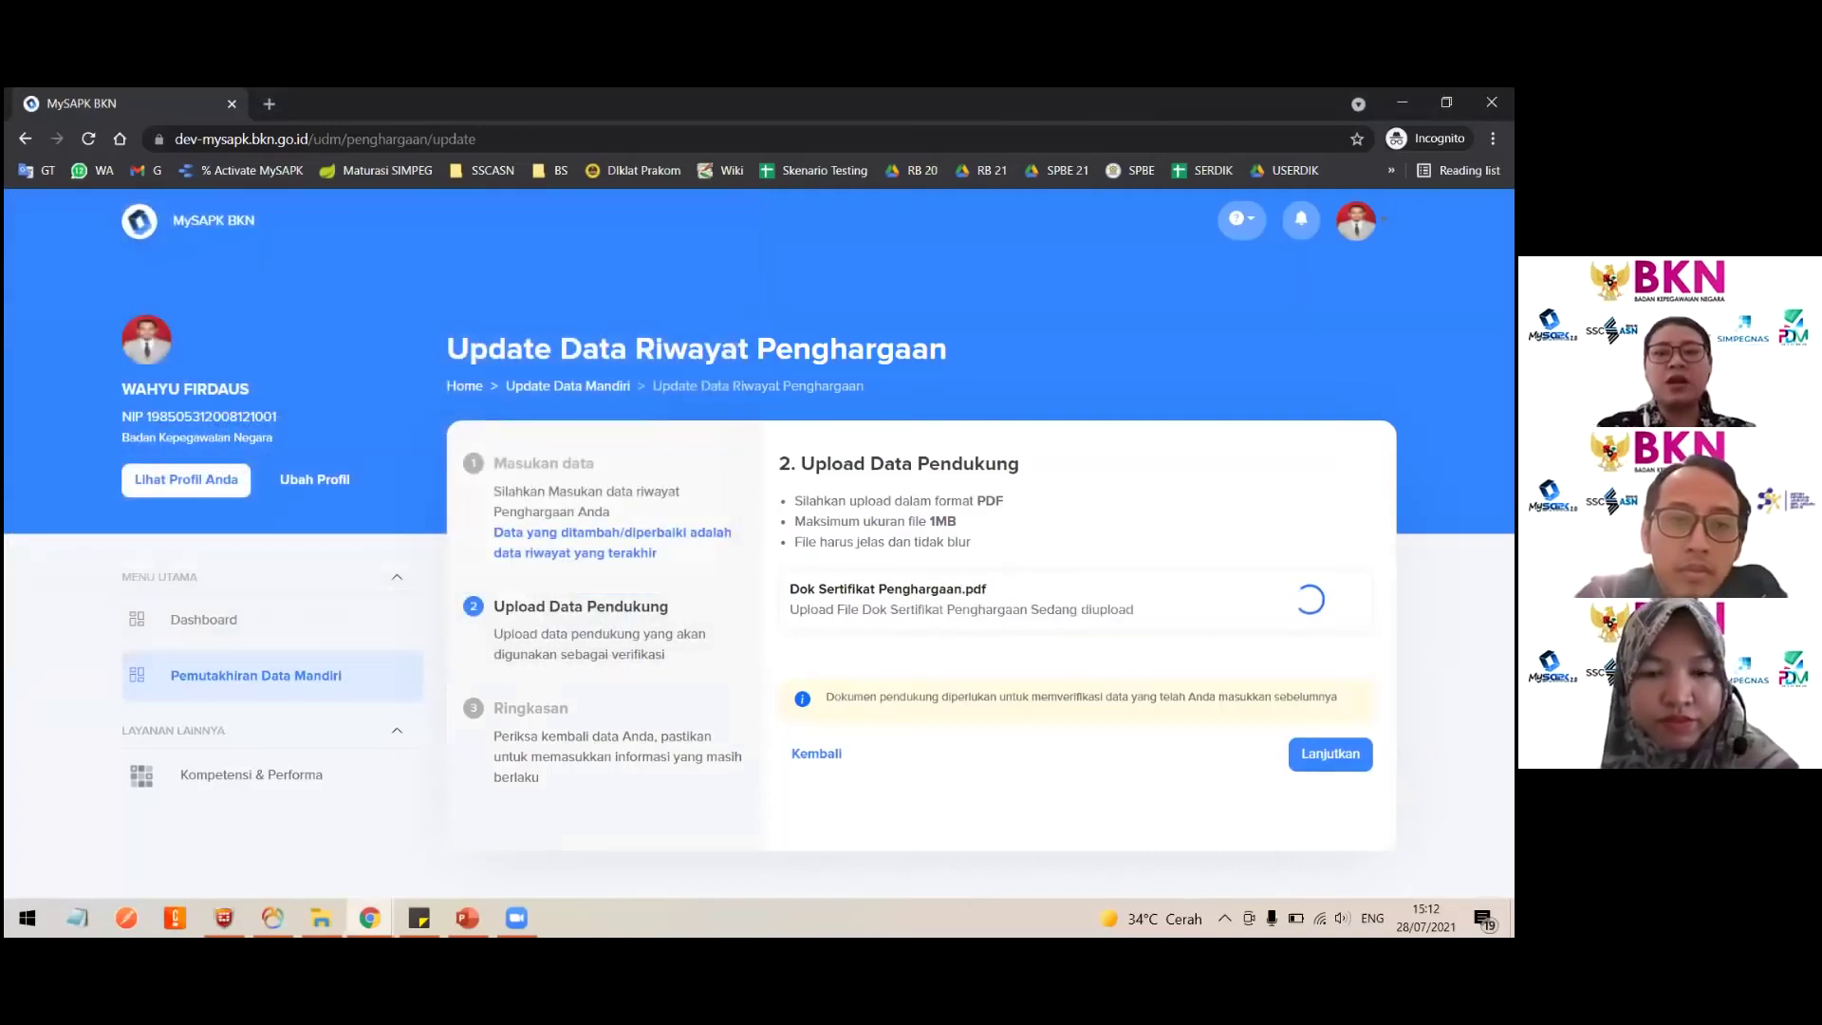
click(1330, 754)
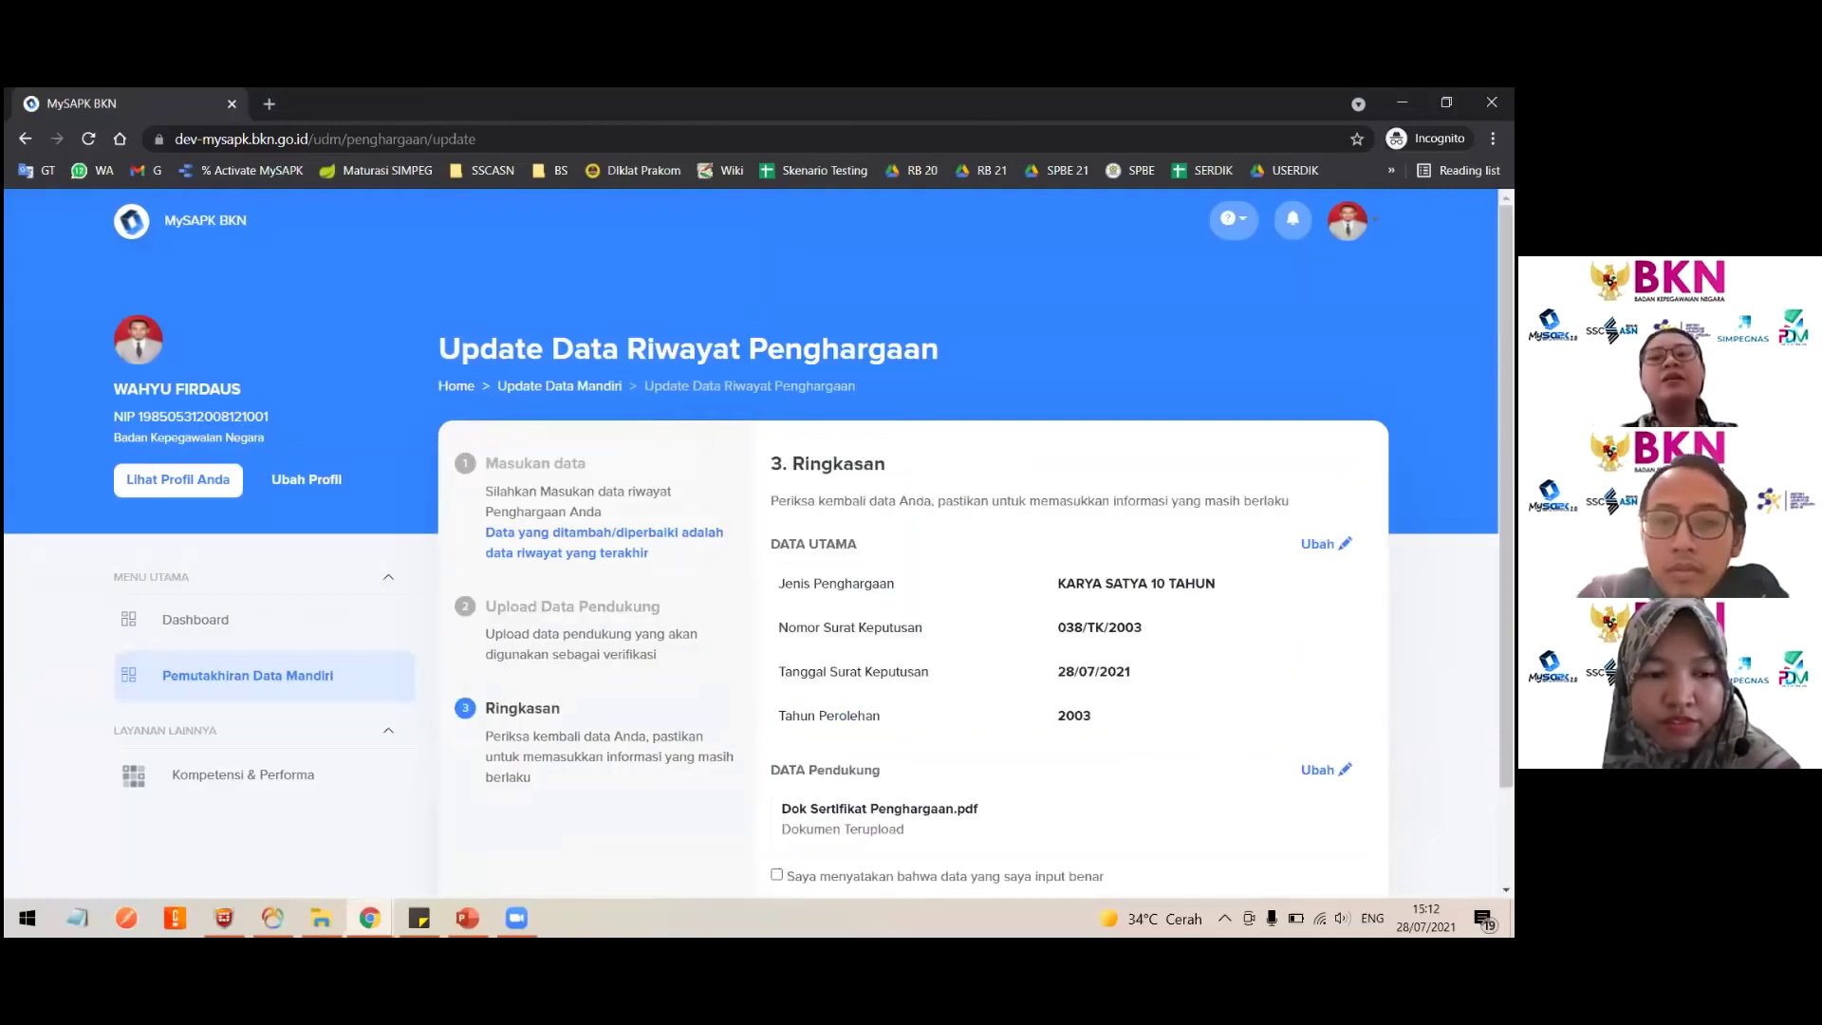
scroll(1167, 733, down, 1)
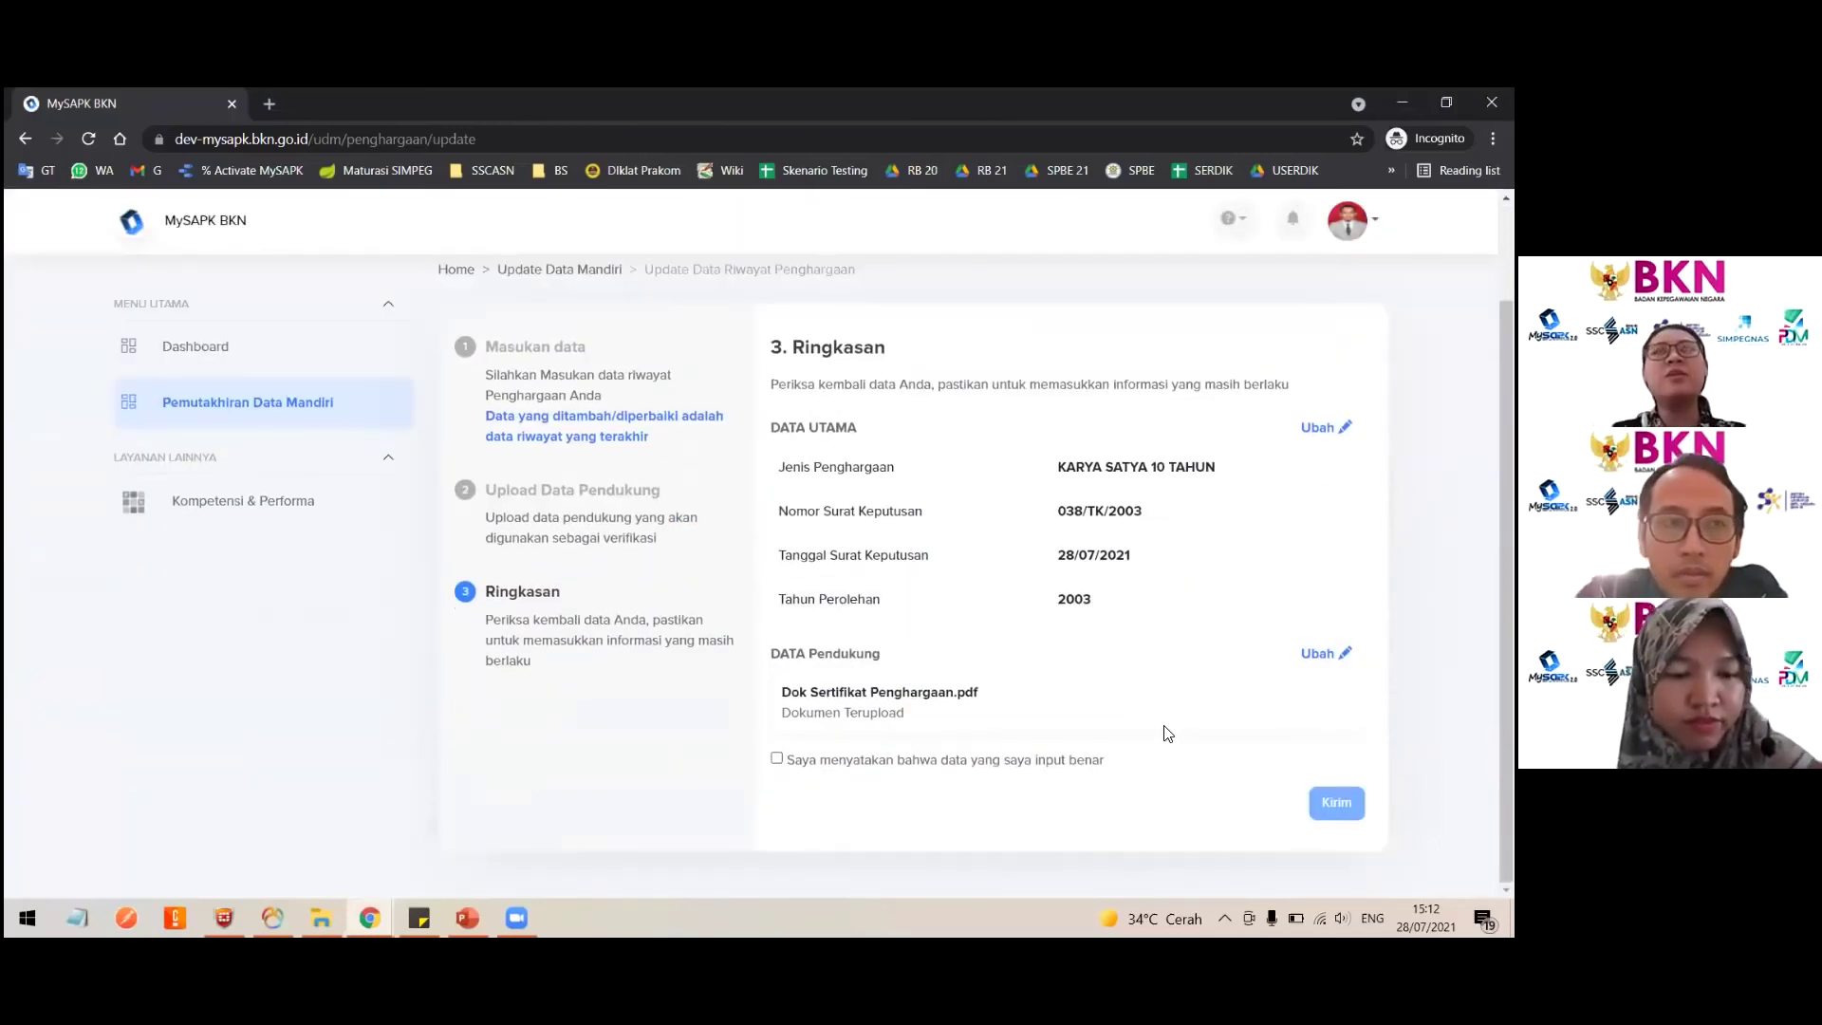
scroll(909, 650, up, 1)
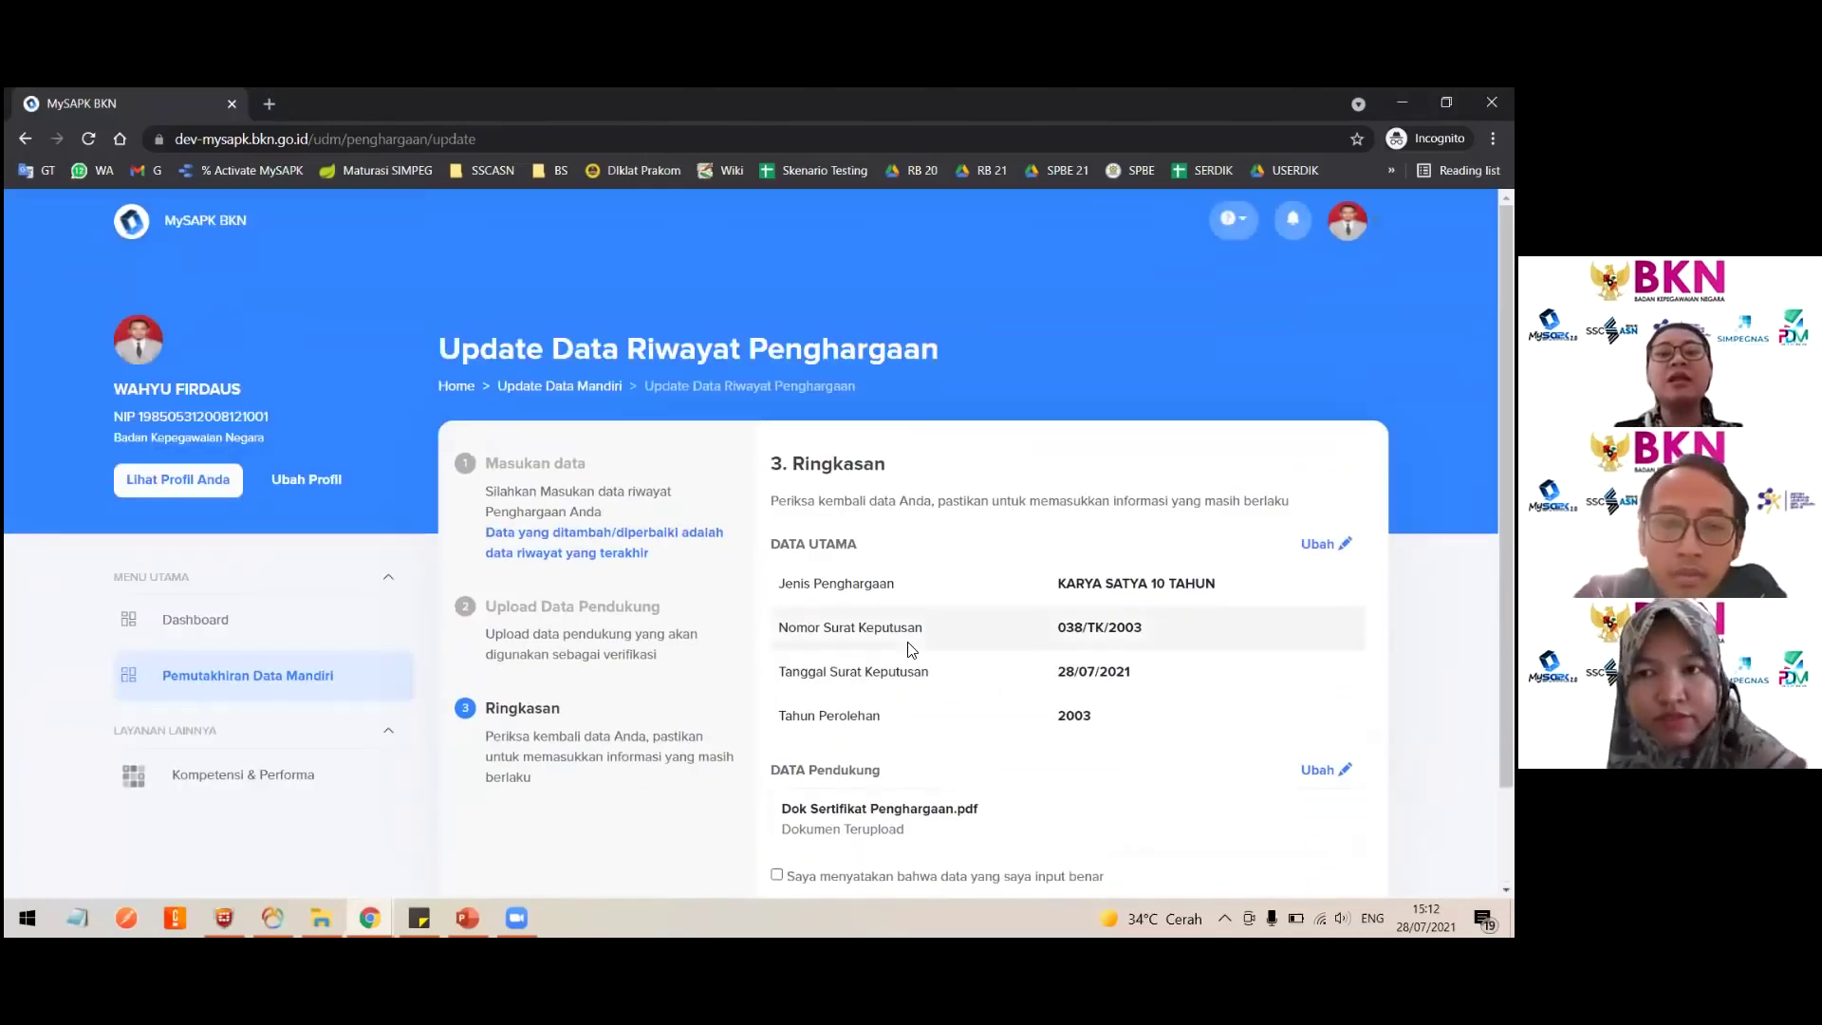
scroll(909, 649, down, 1)
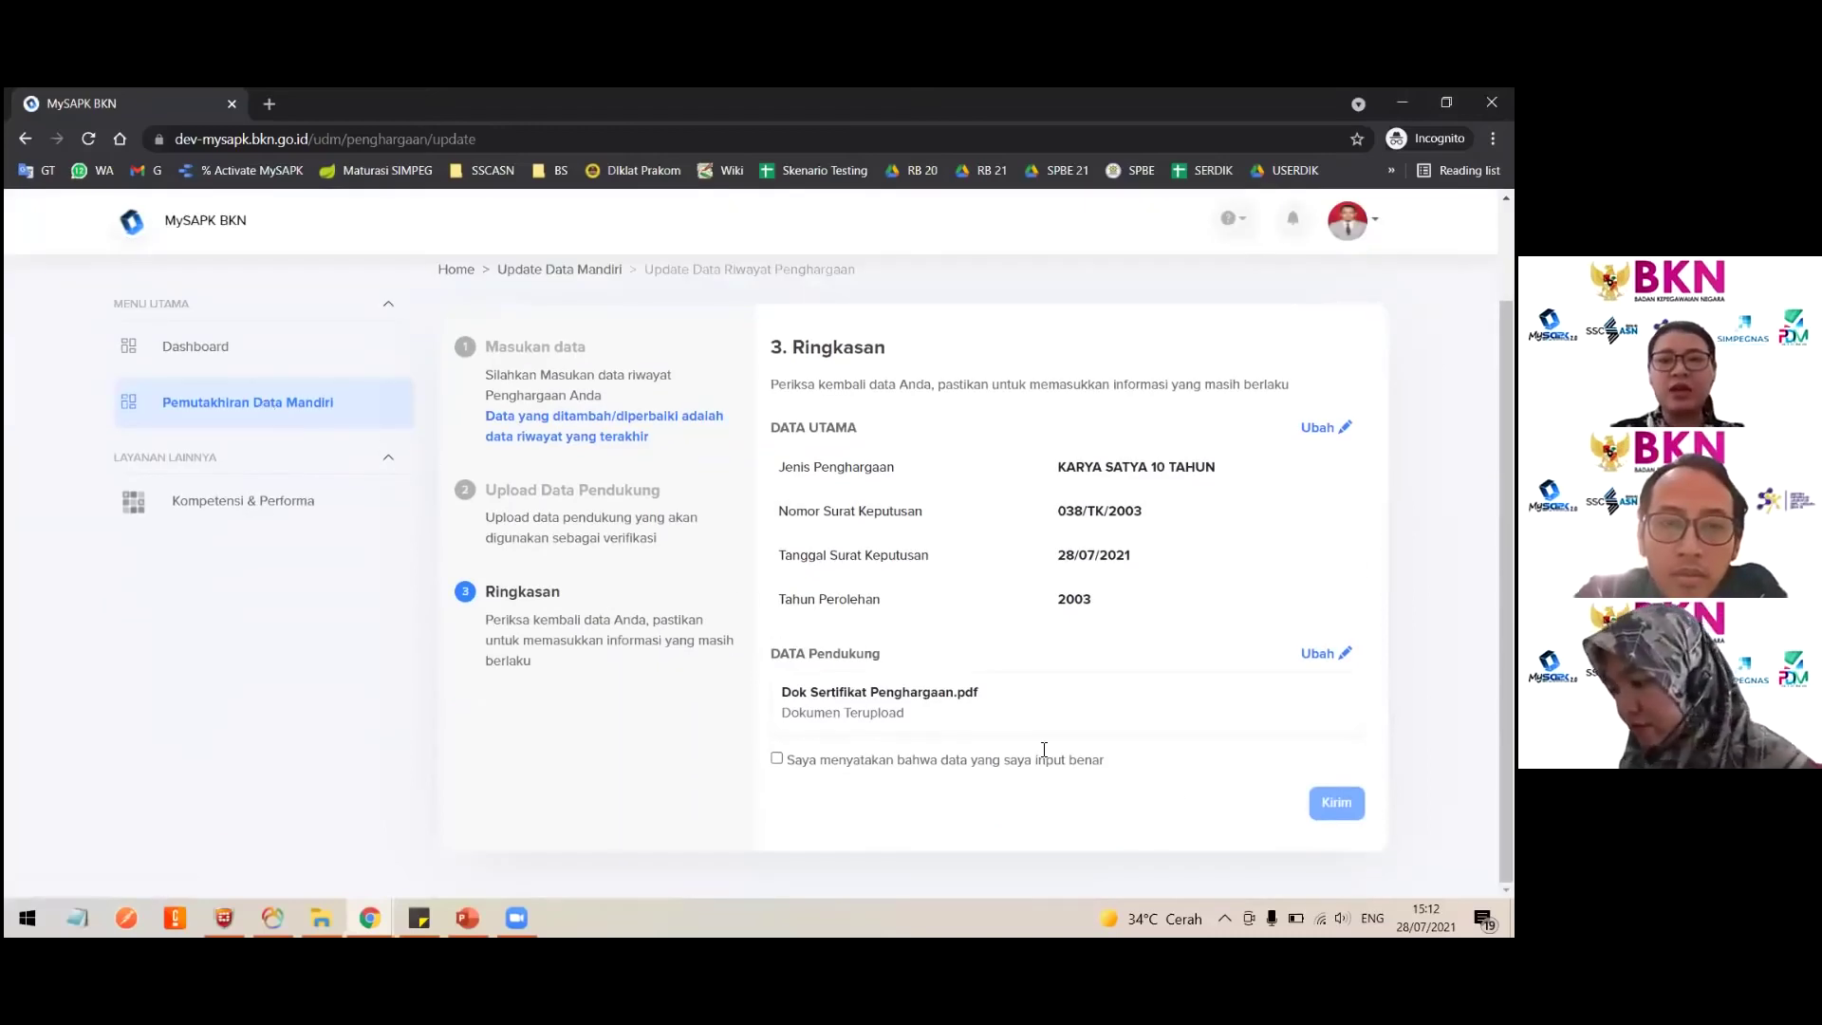
Step: Start a new award entry of type KARYA SATYA 20 TAHUN in Riwayat Penghargaan
click(220, 403)
scroll(1041, 747, down, 3)
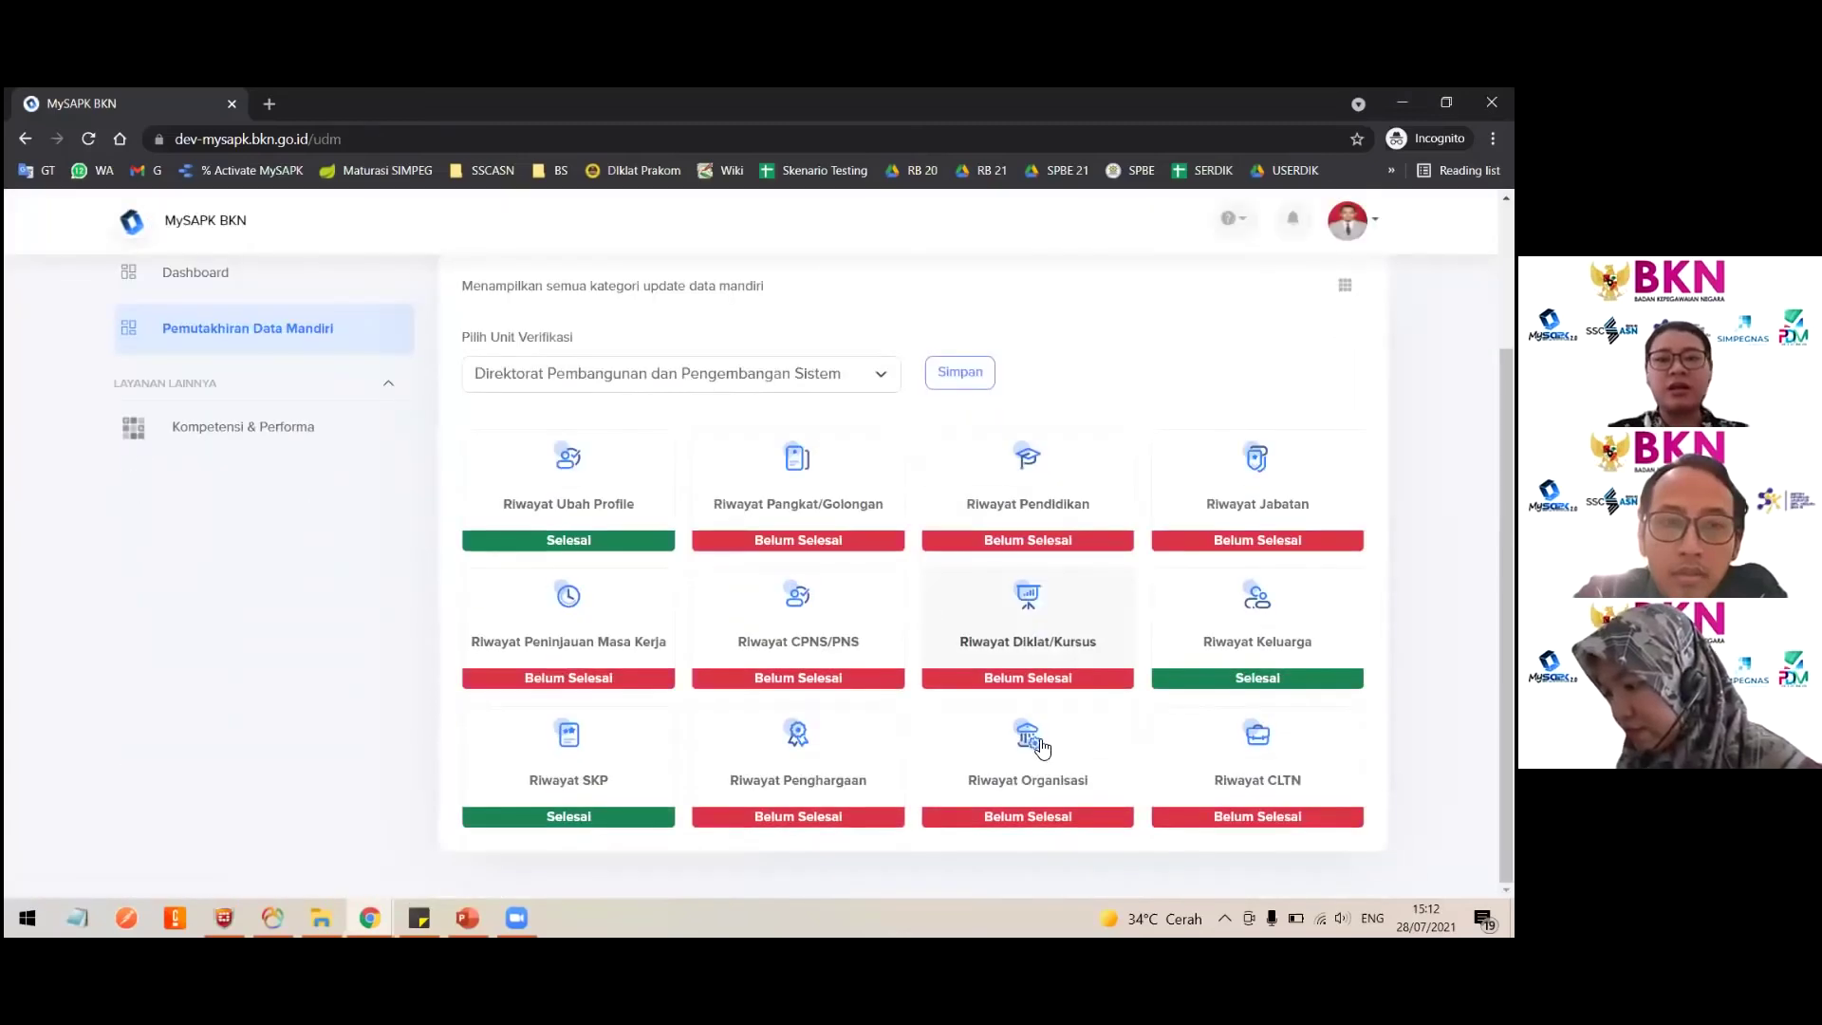
click(828, 779)
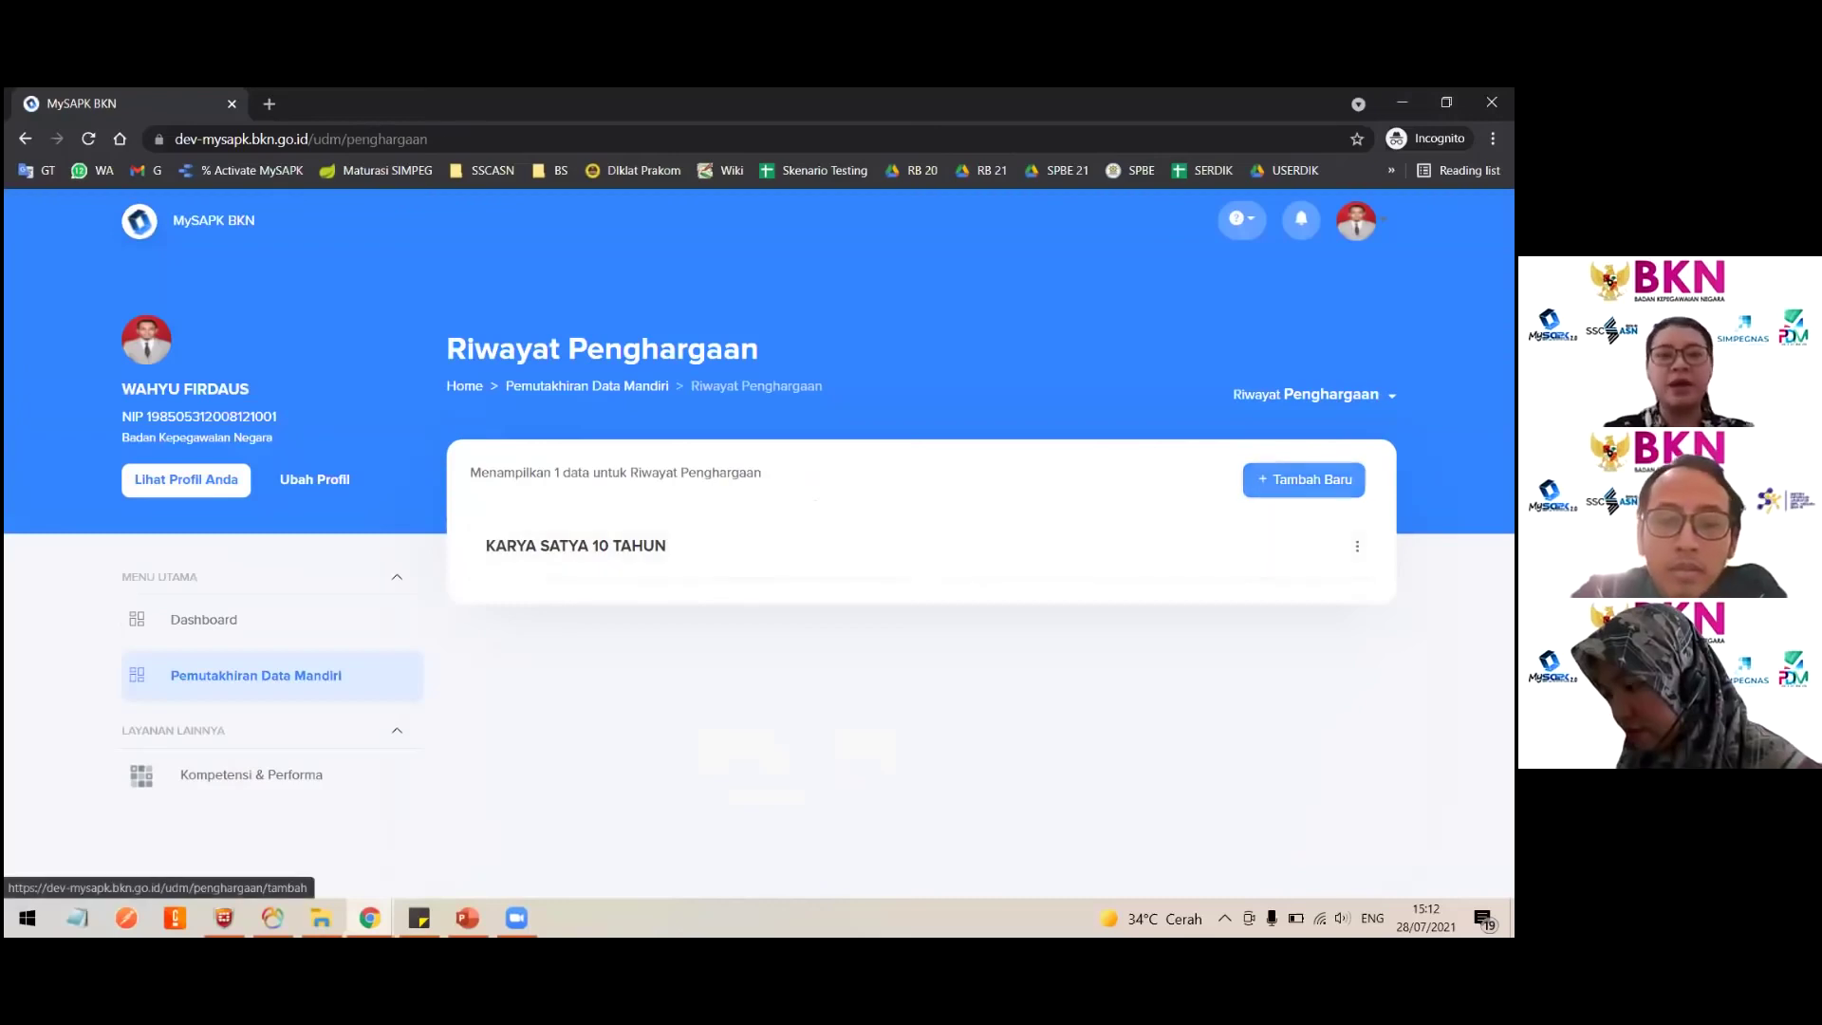
click(1304, 480)
click(802, 539)
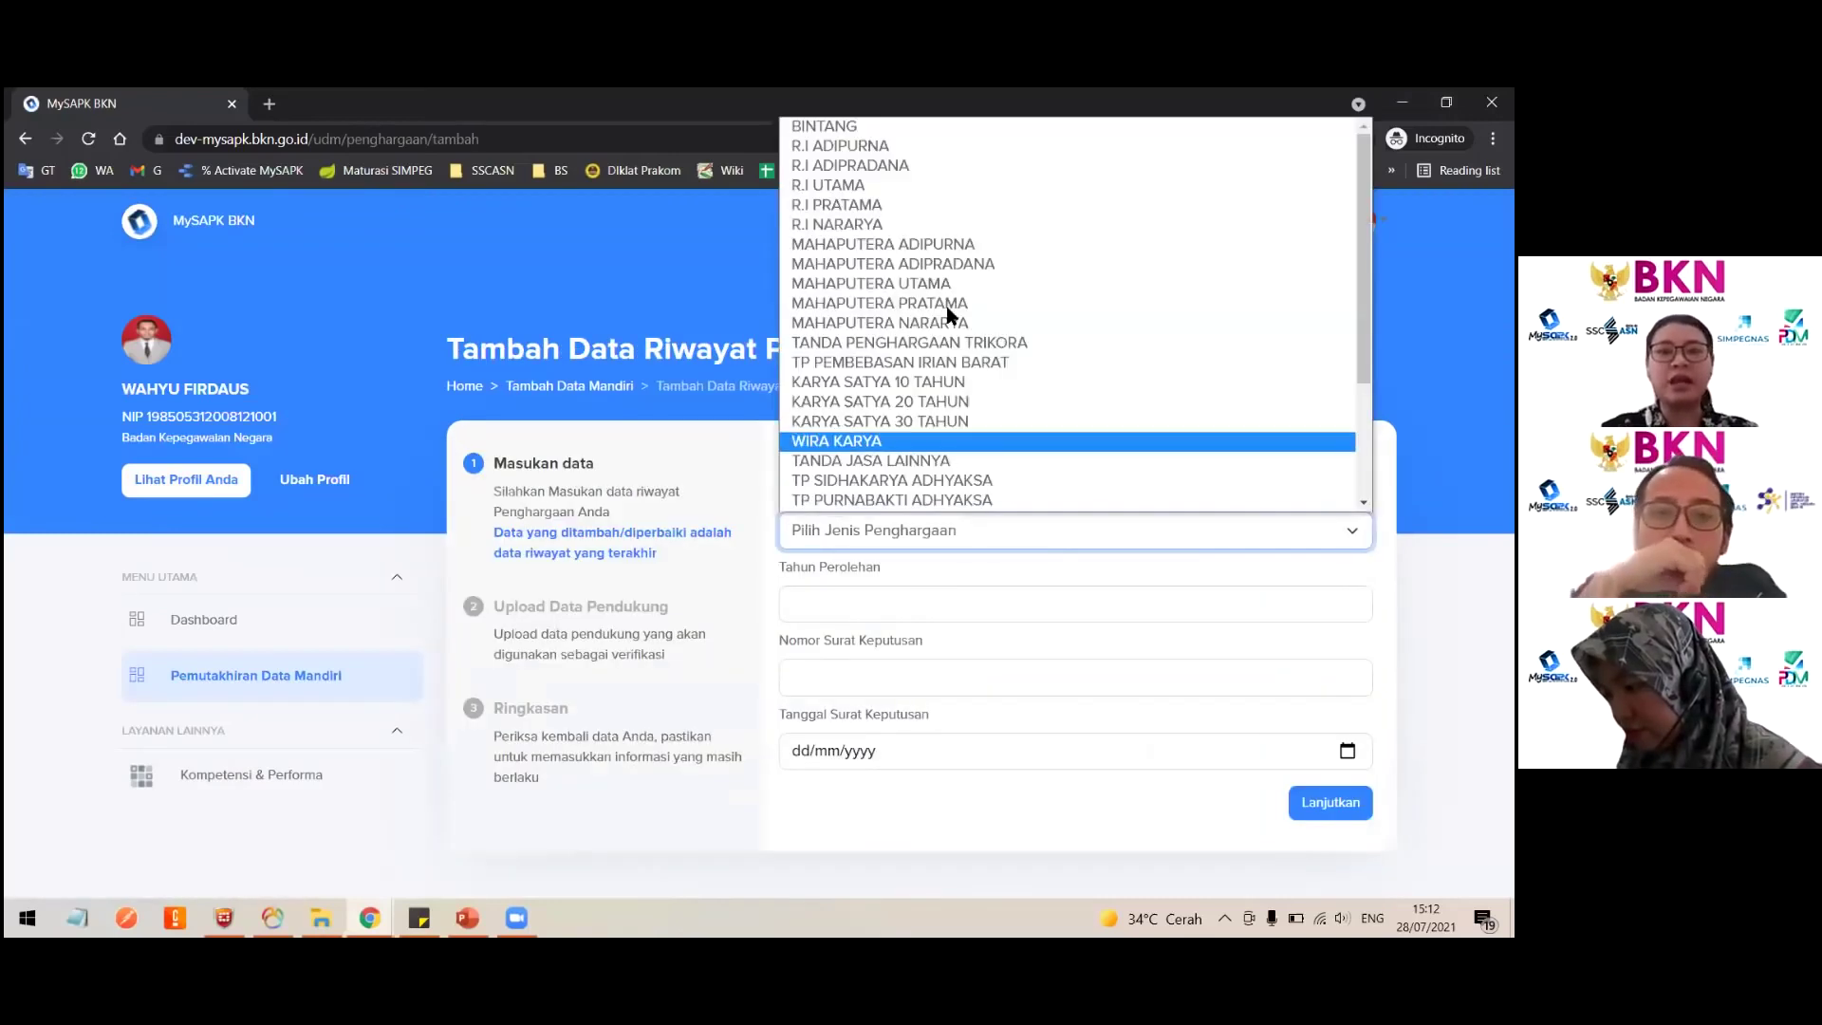
click(953, 401)
Step: Enter year 2021, decree number 'qwerty' and decree date 28/07/2021
click(894, 604)
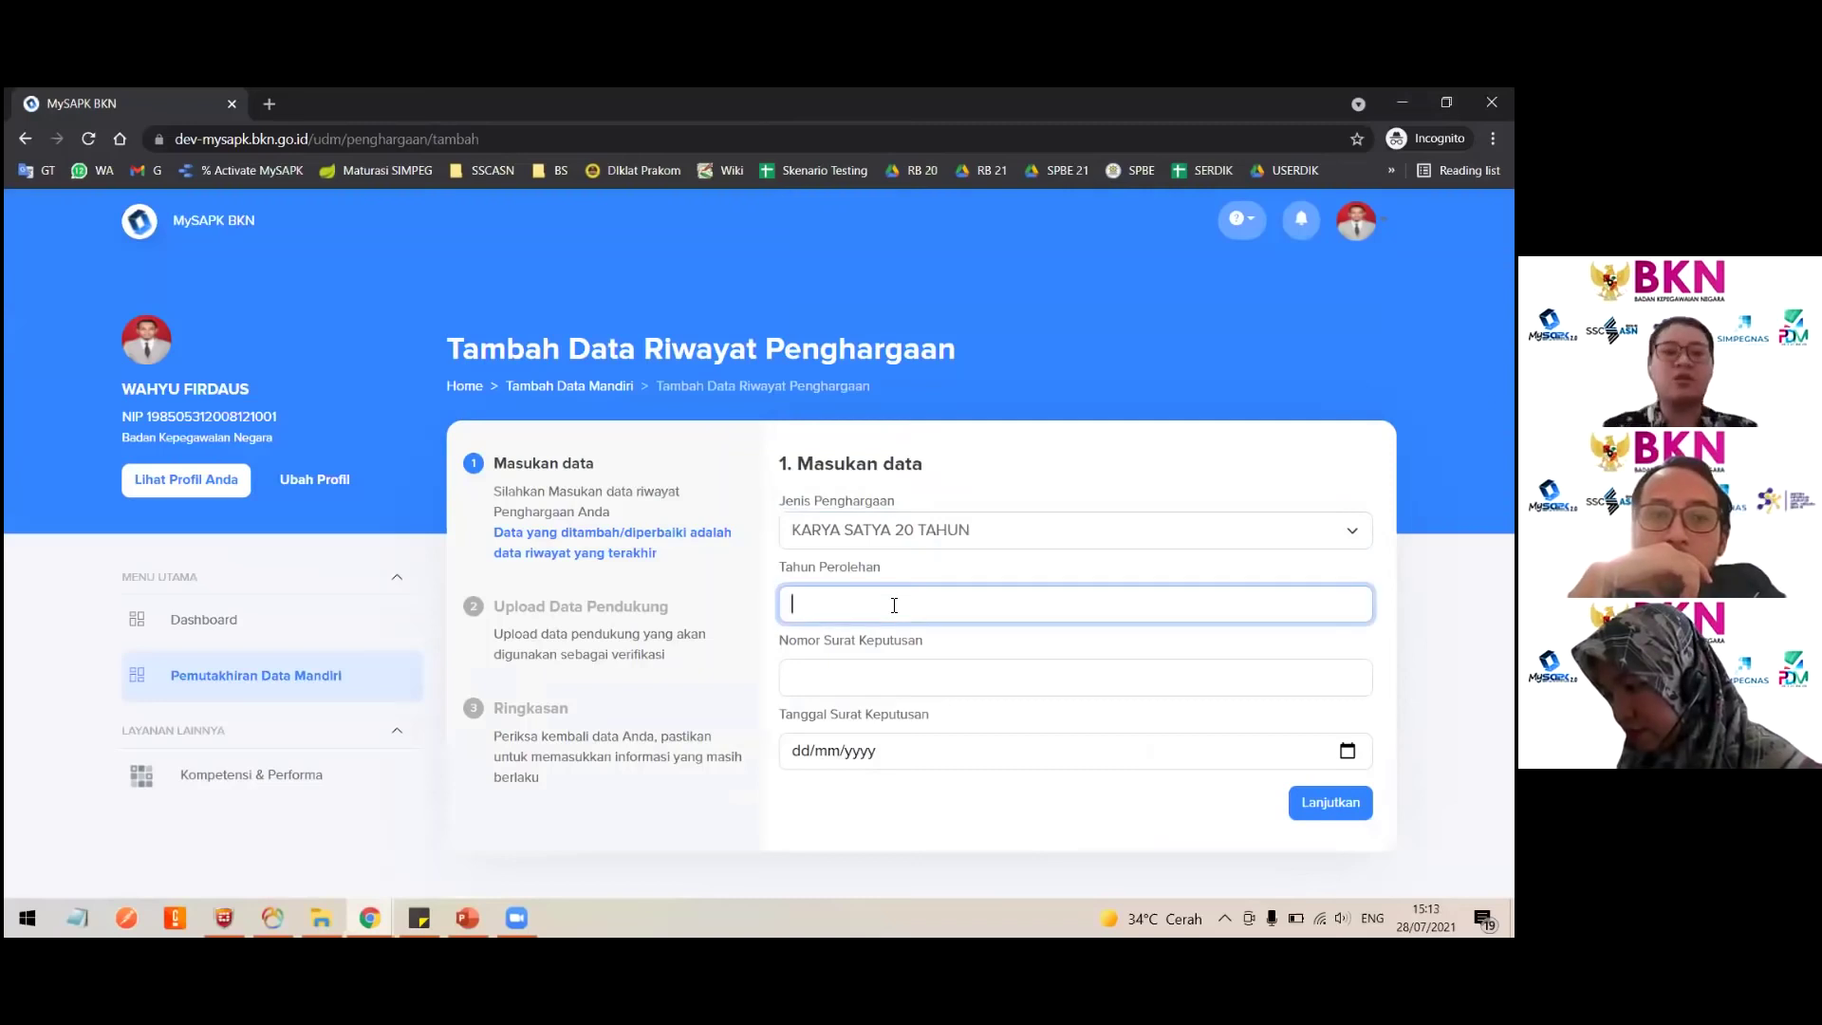
text(2021)
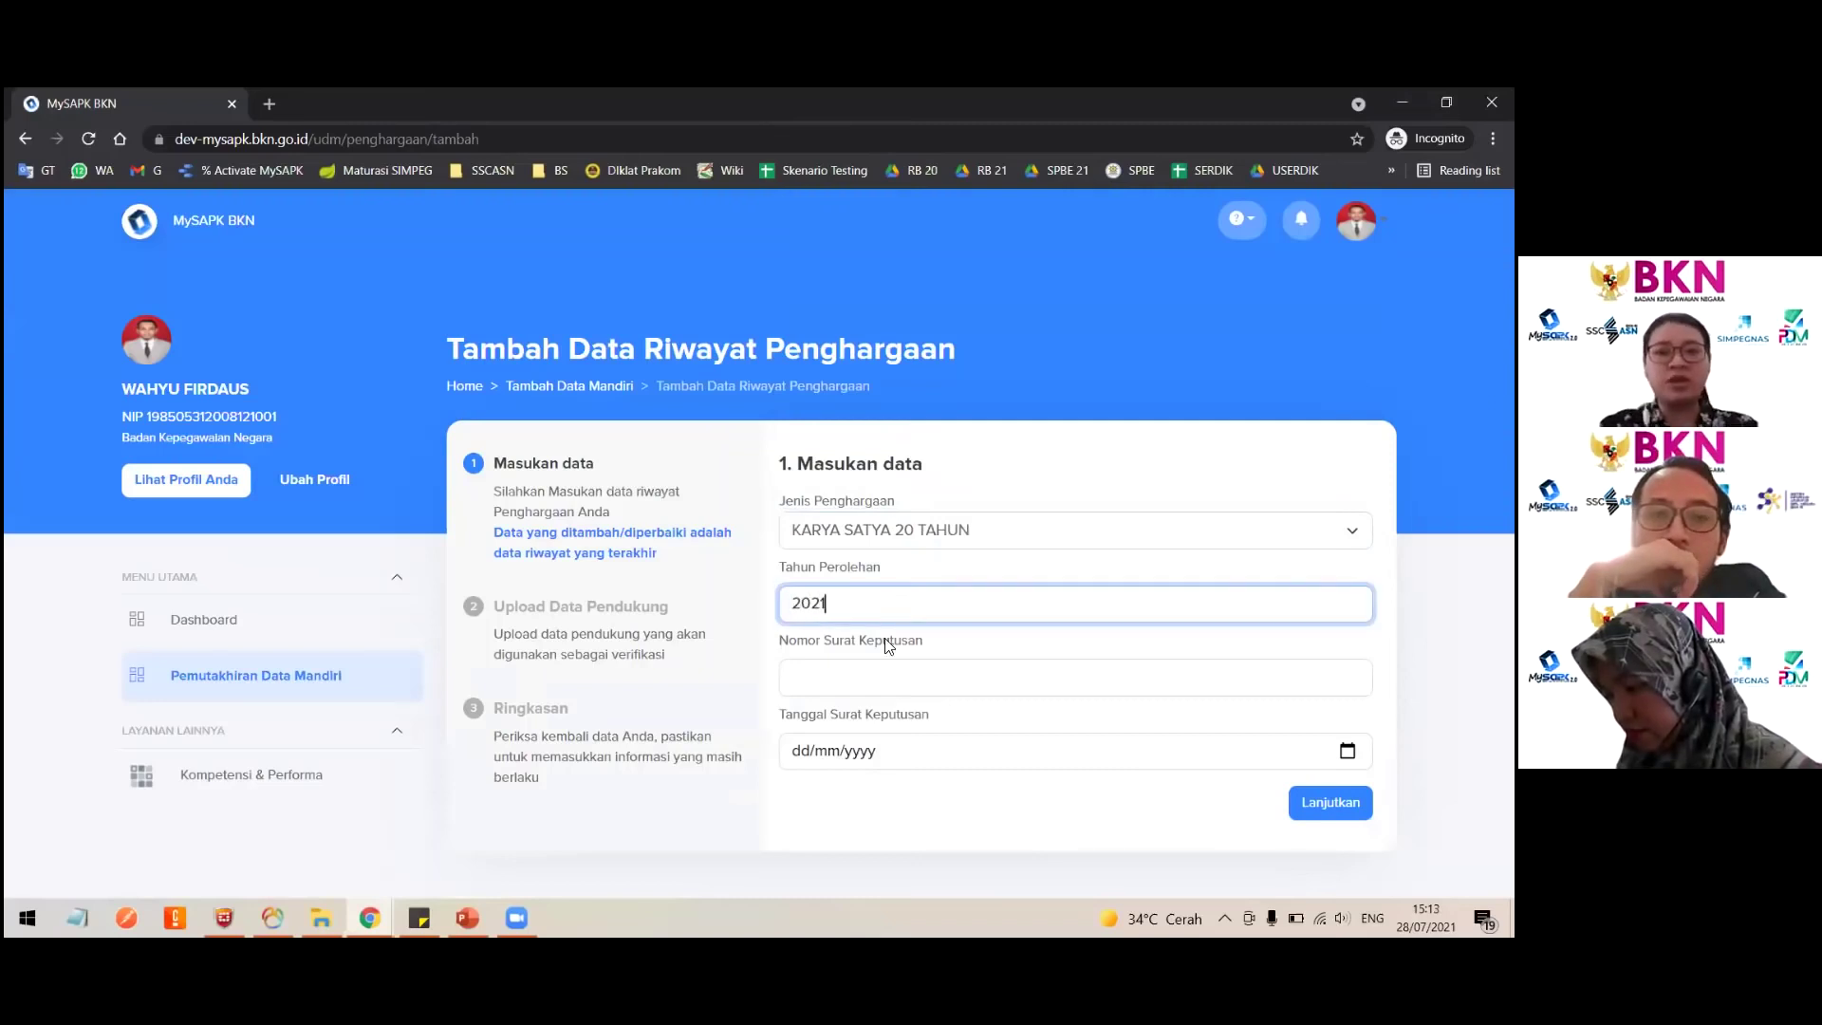
click(886, 670)
text(qwerty)
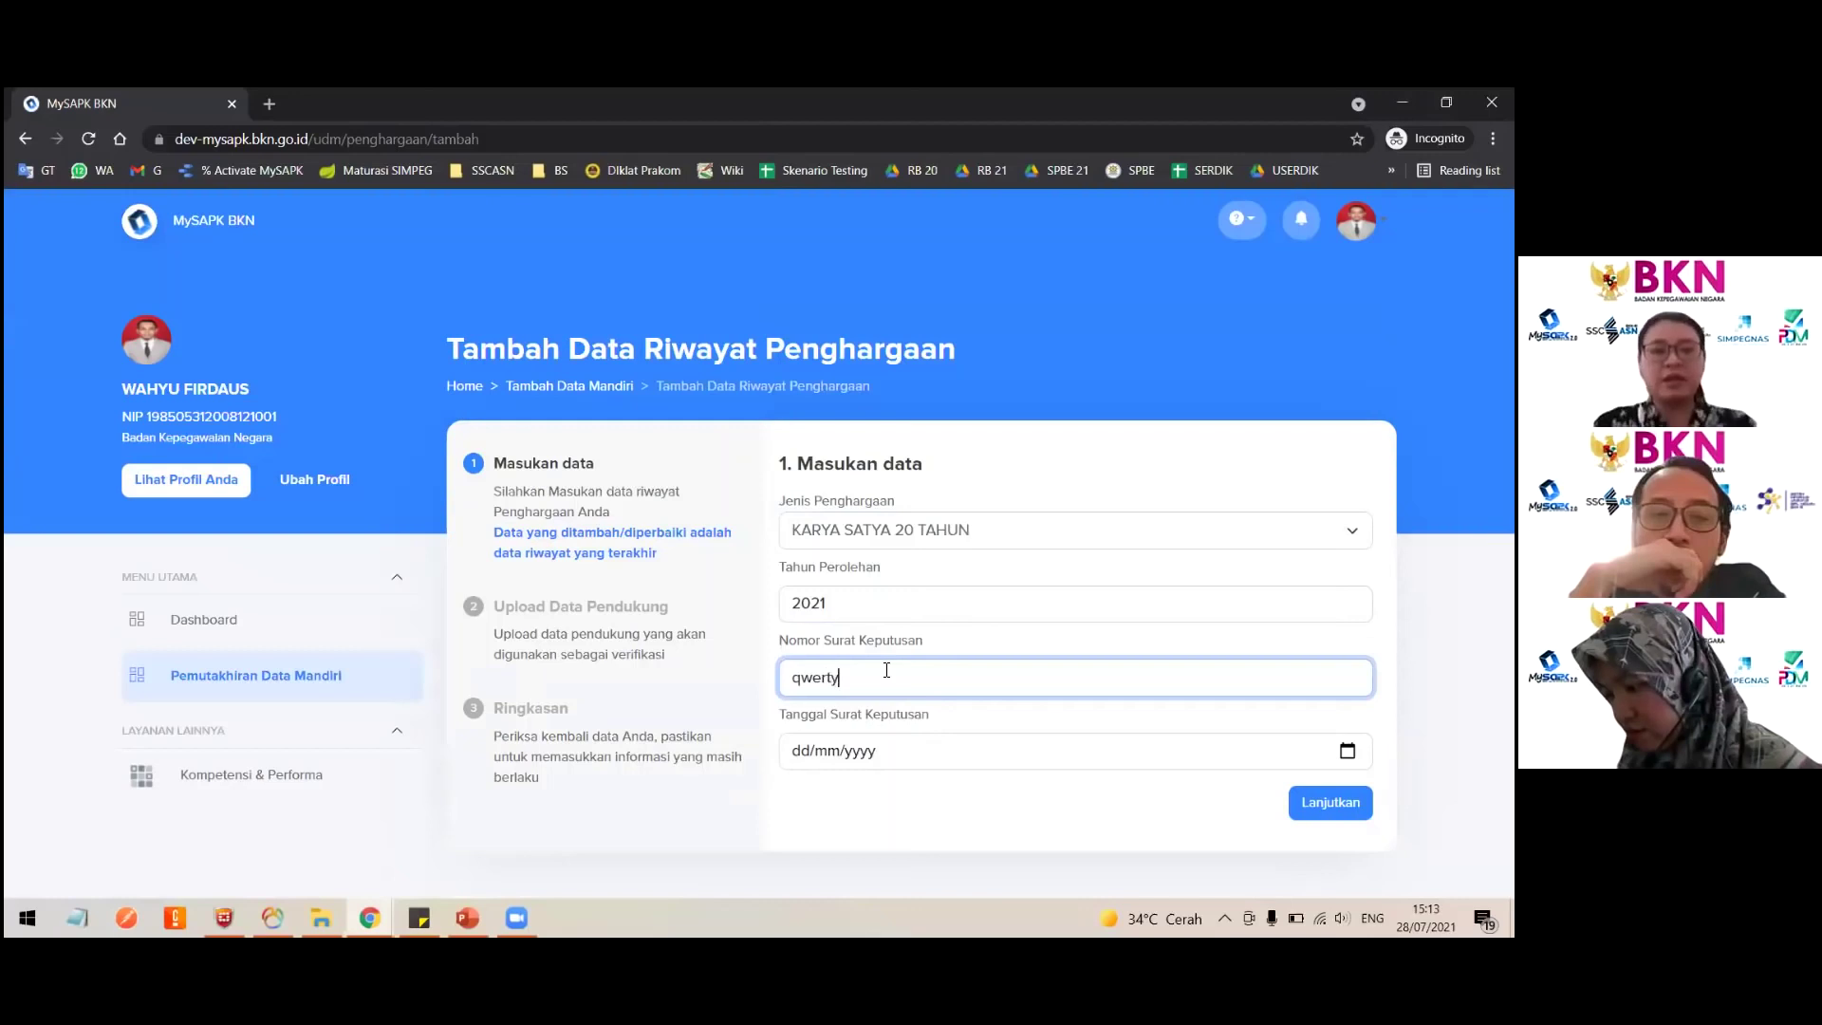
key(Tab)
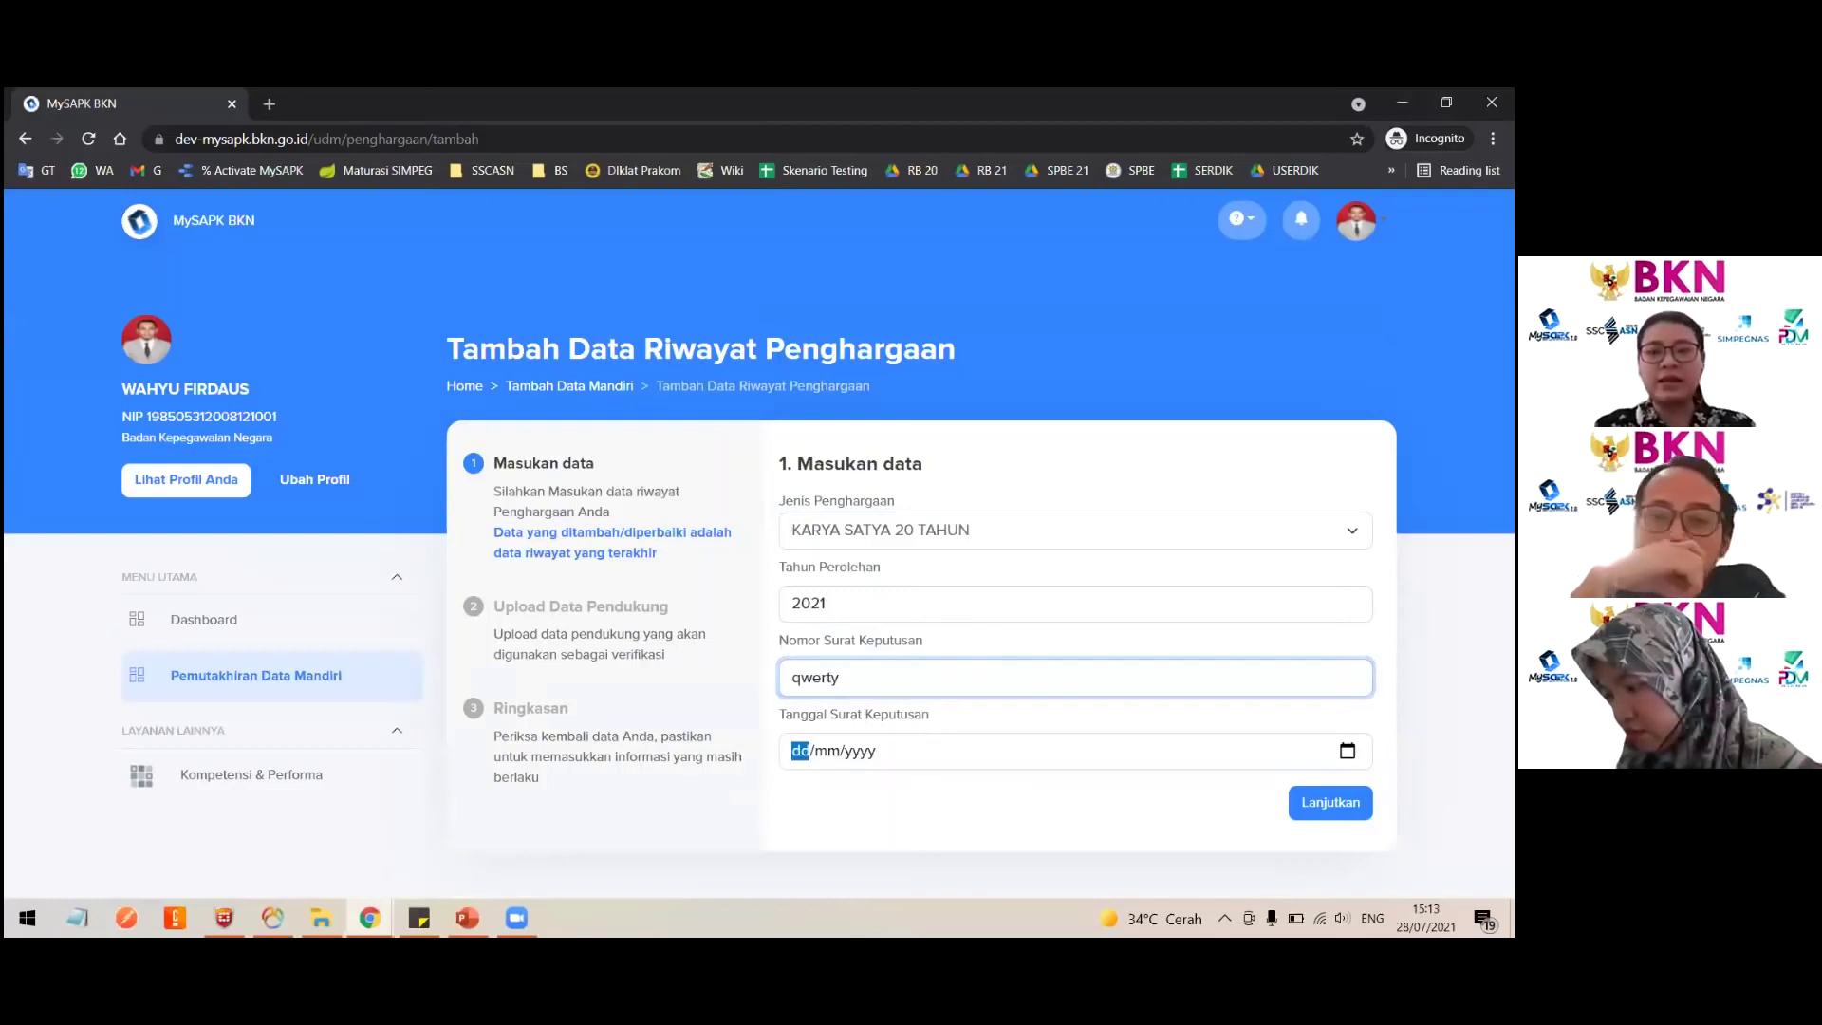
click(1348, 751)
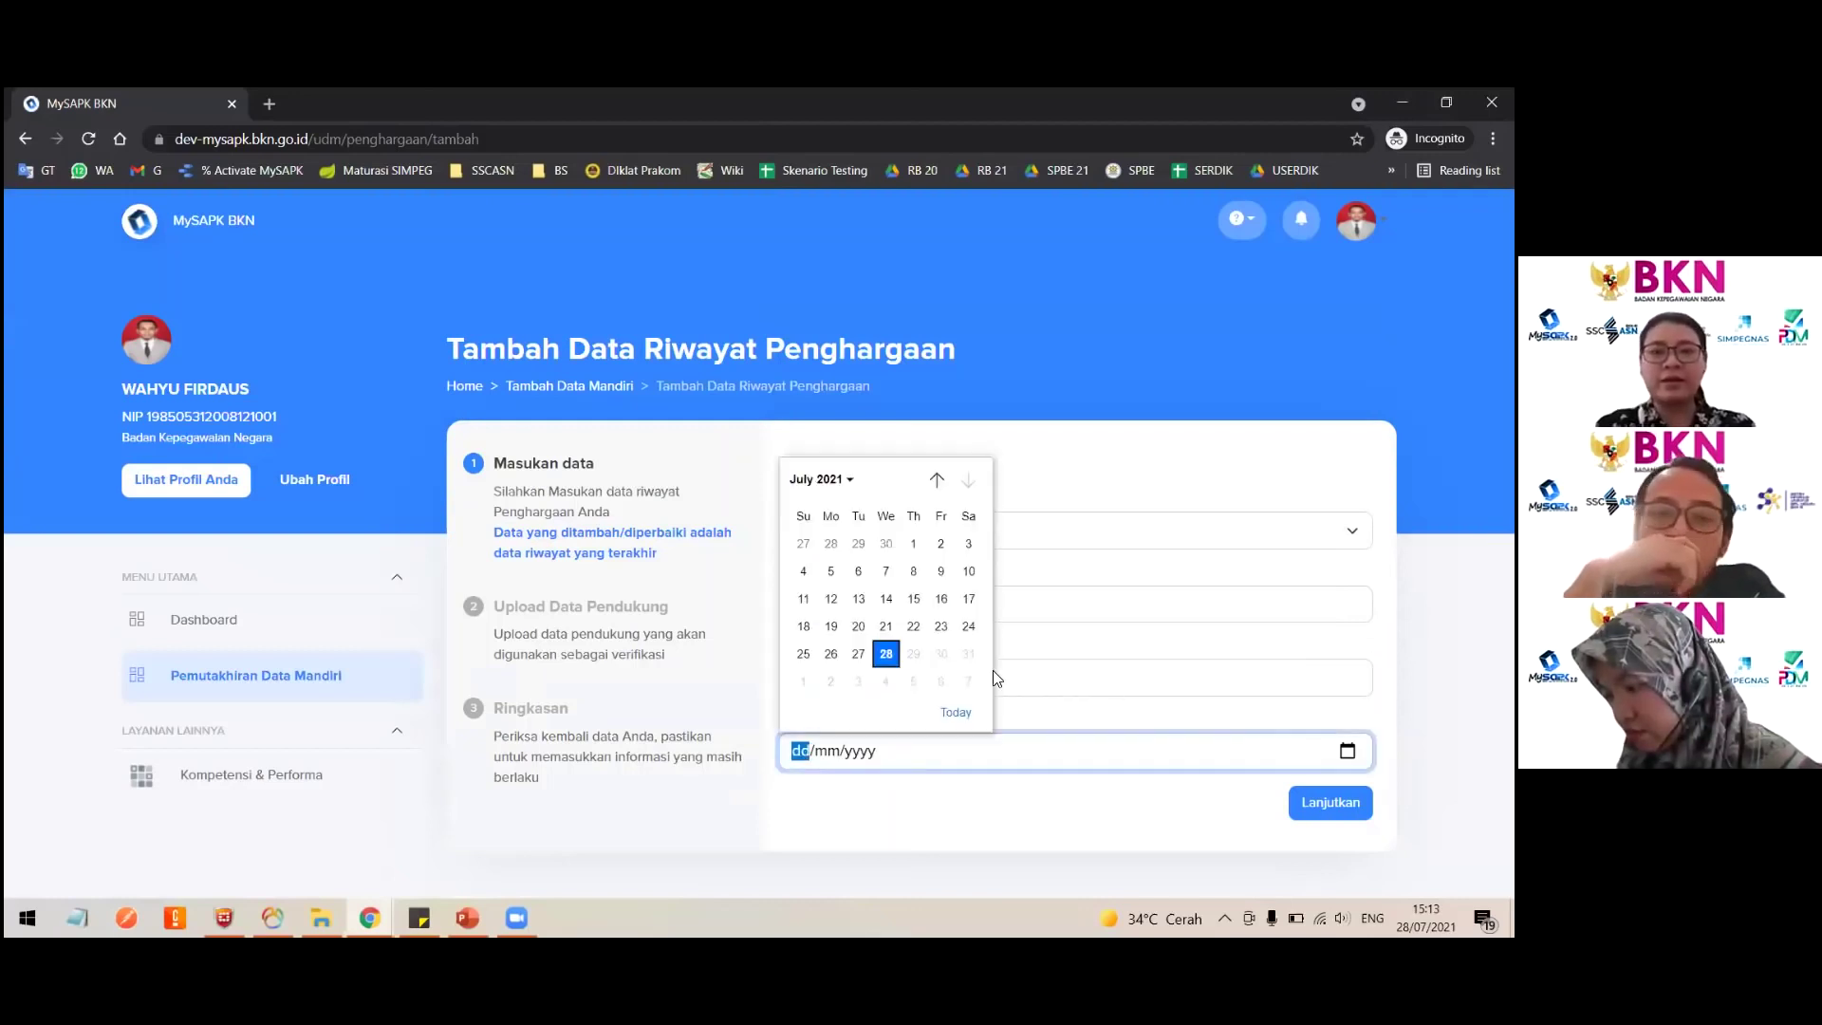
click(886, 653)
click(1330, 802)
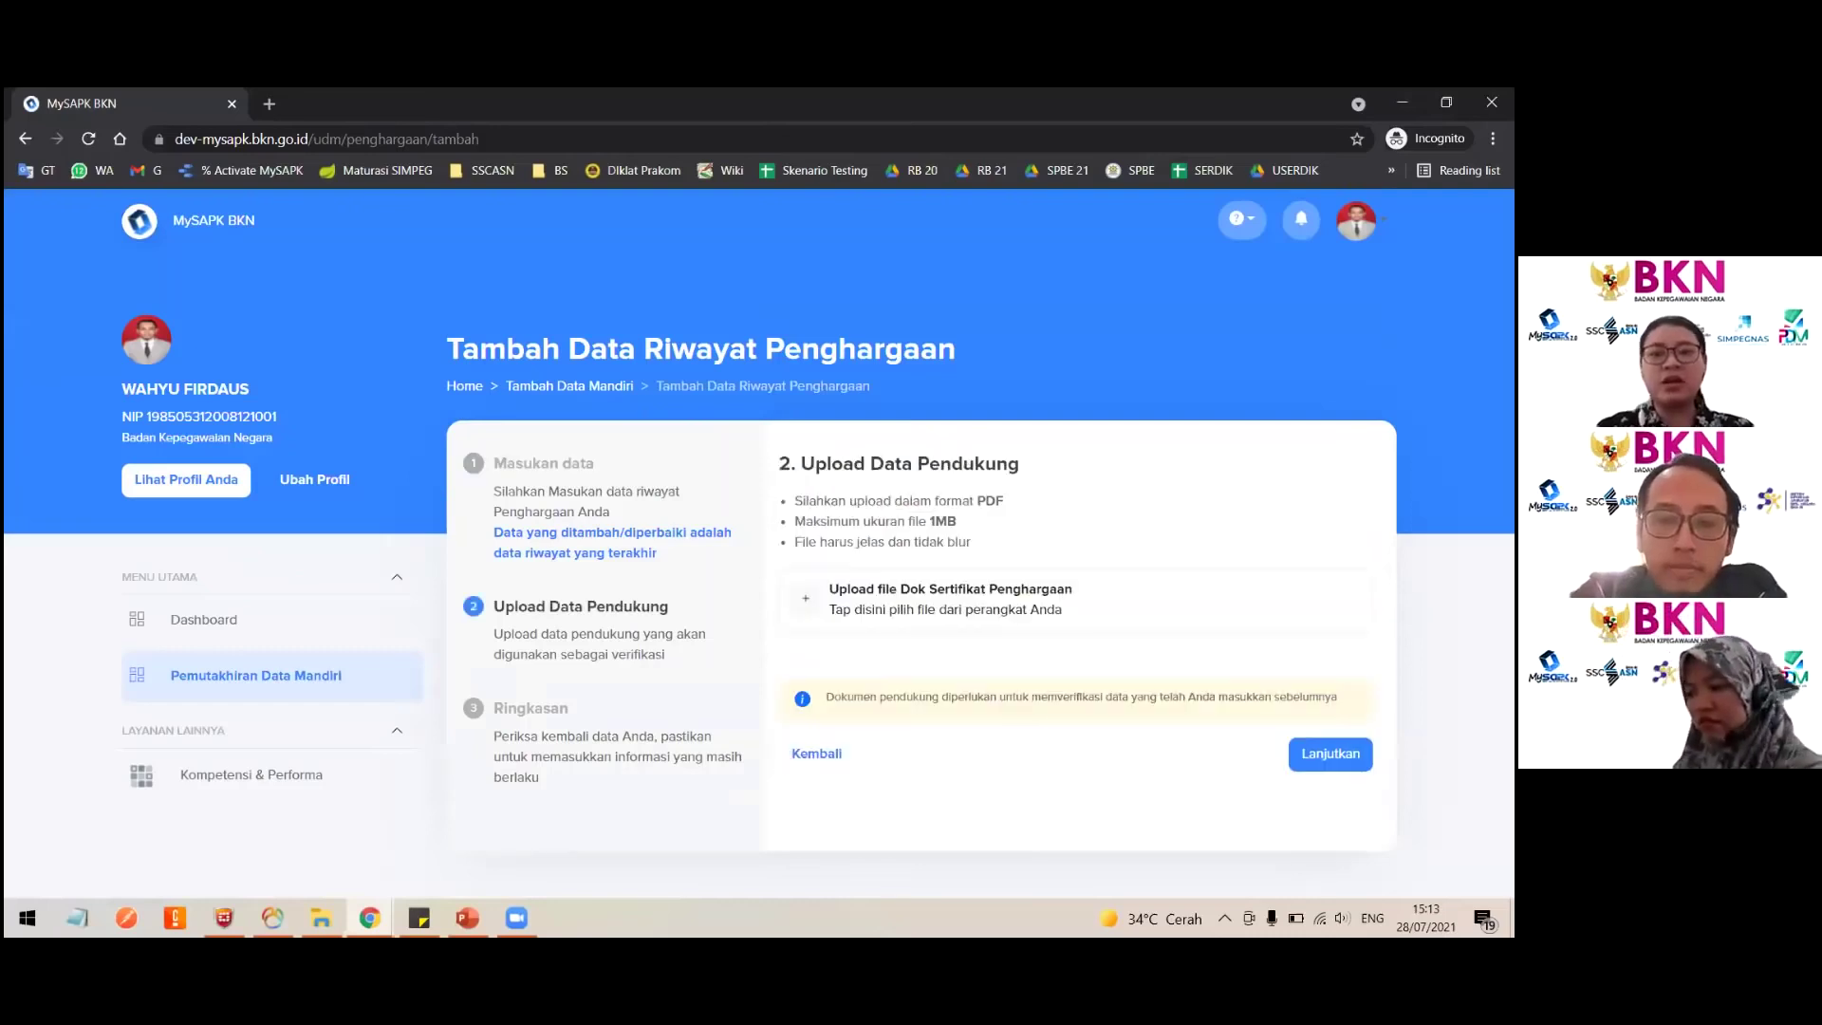
Step: Upload the certificate PDF, affirm the data declaration and submit the award
click(927, 603)
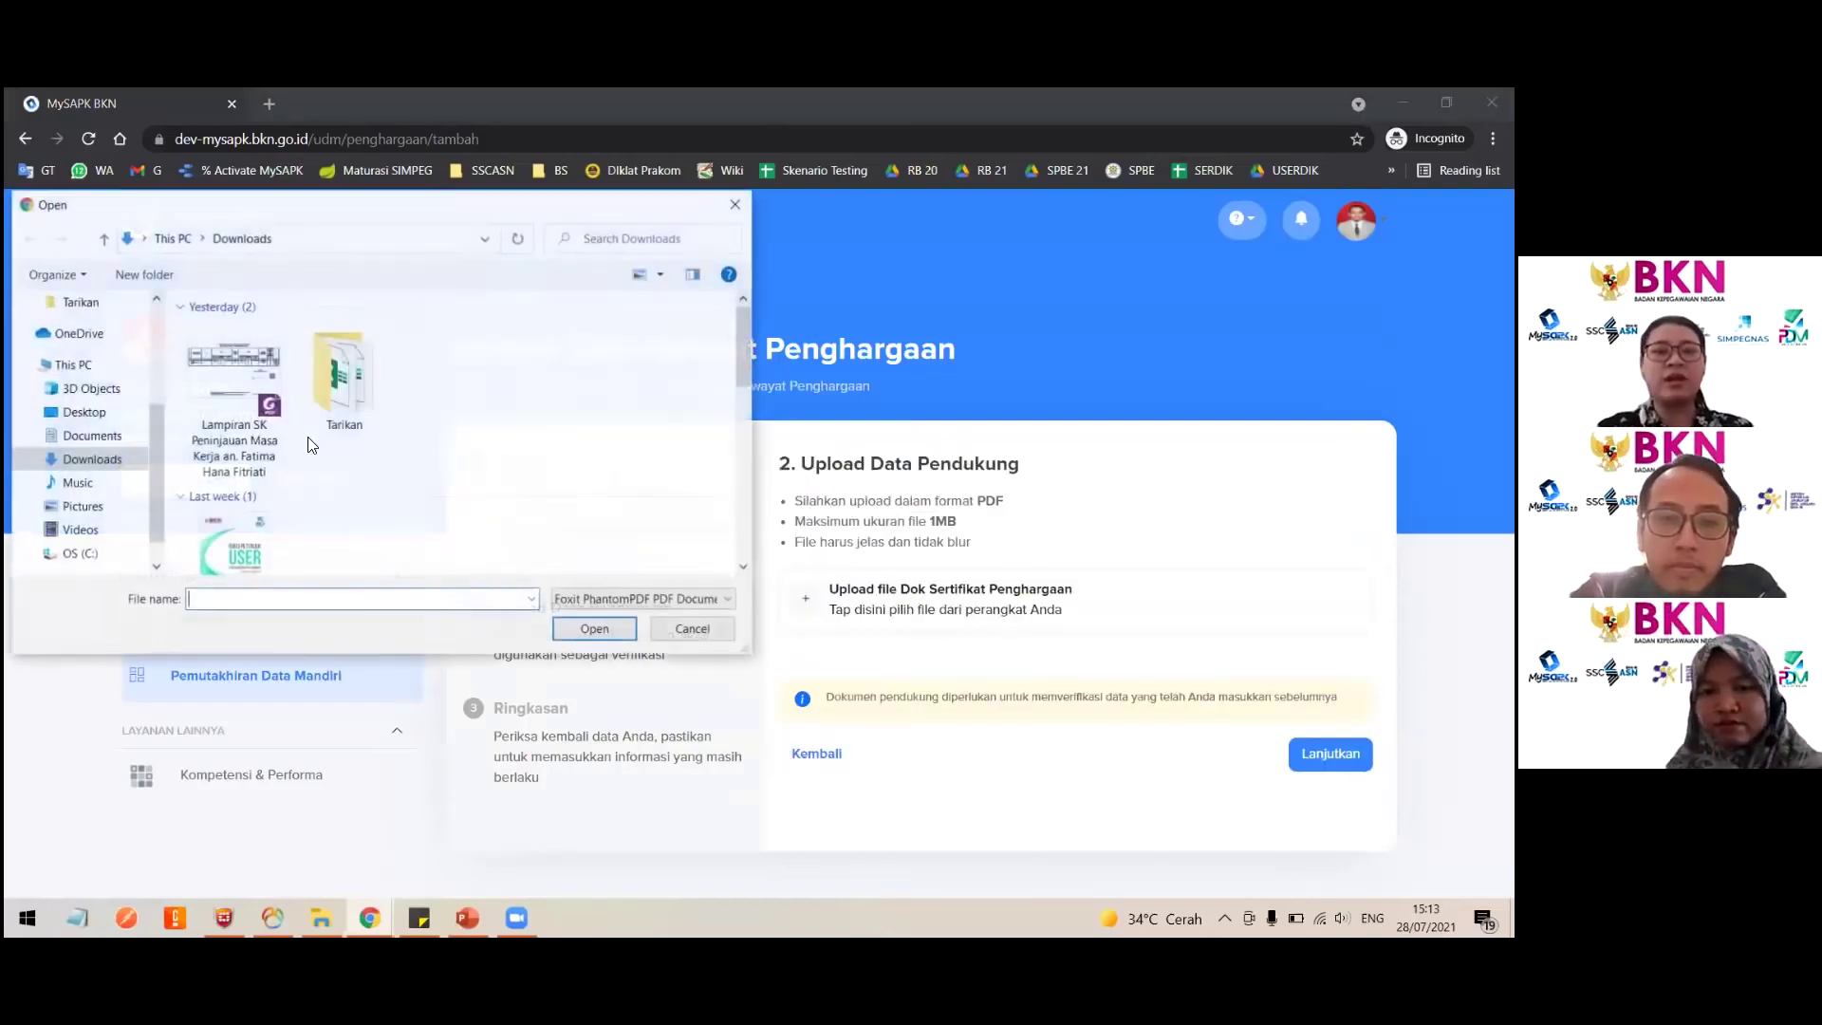
double_click(235, 399)
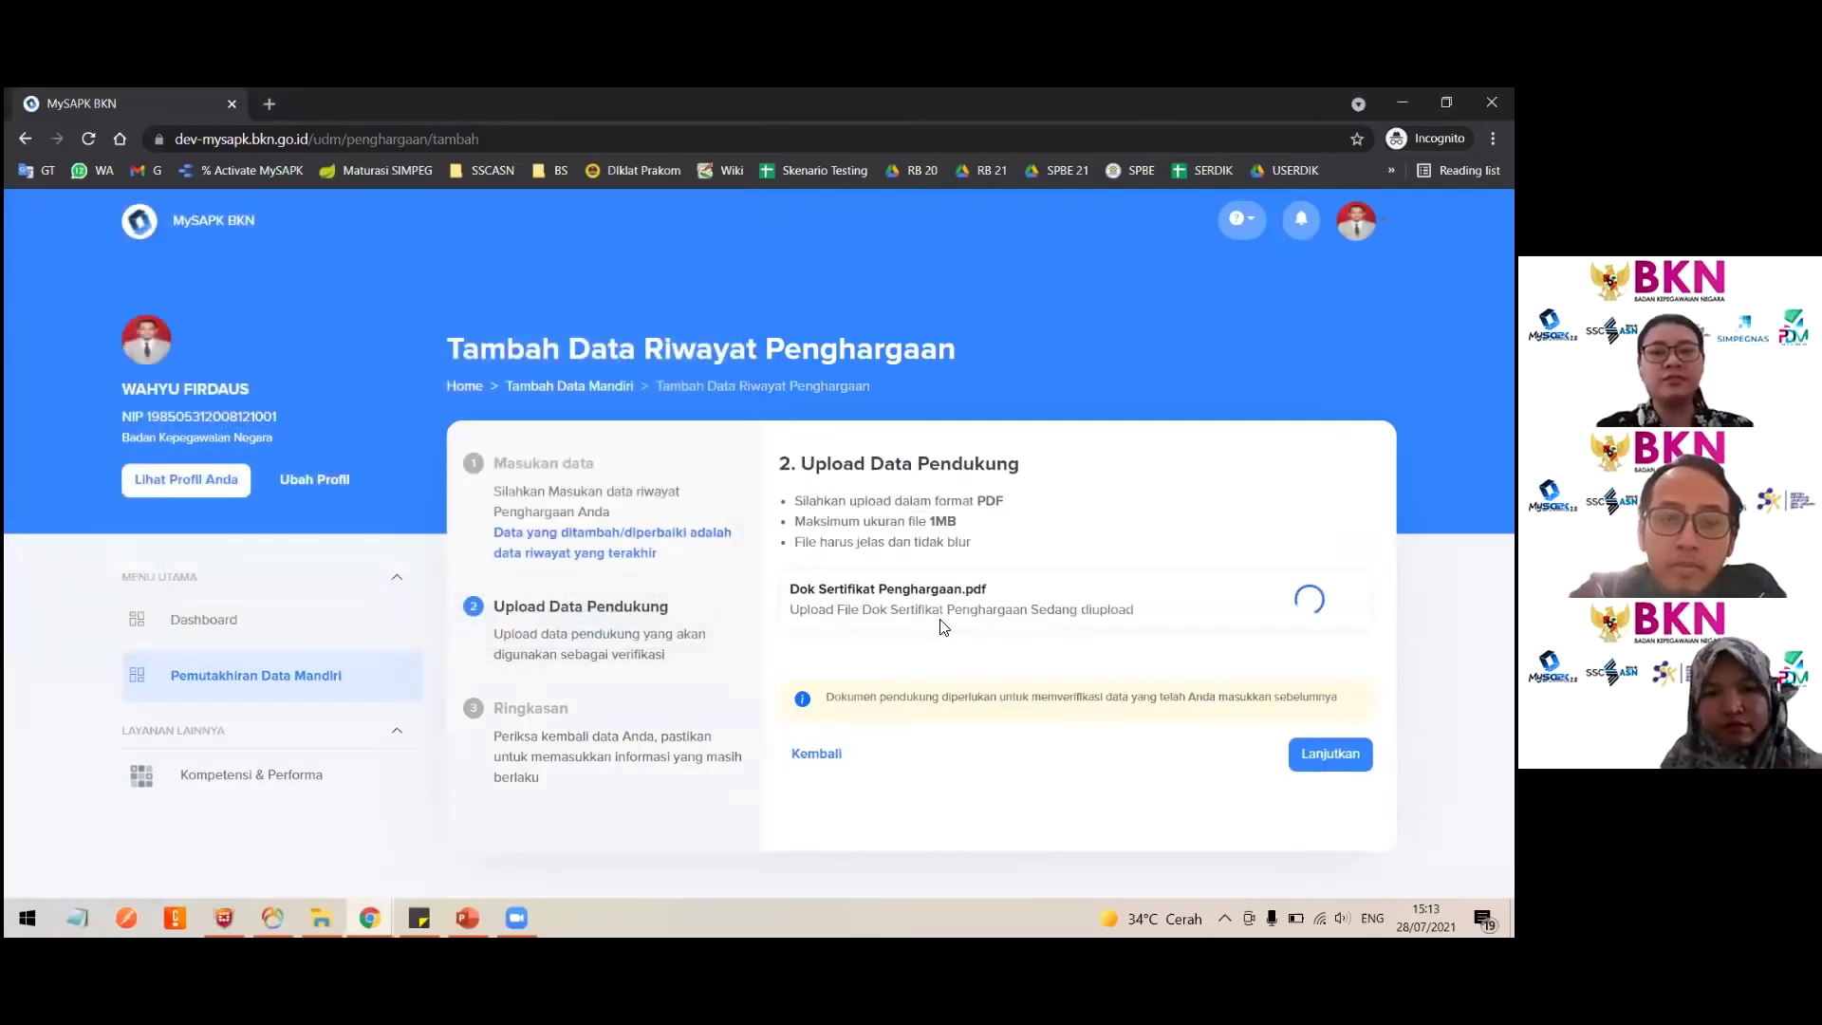
click(1330, 753)
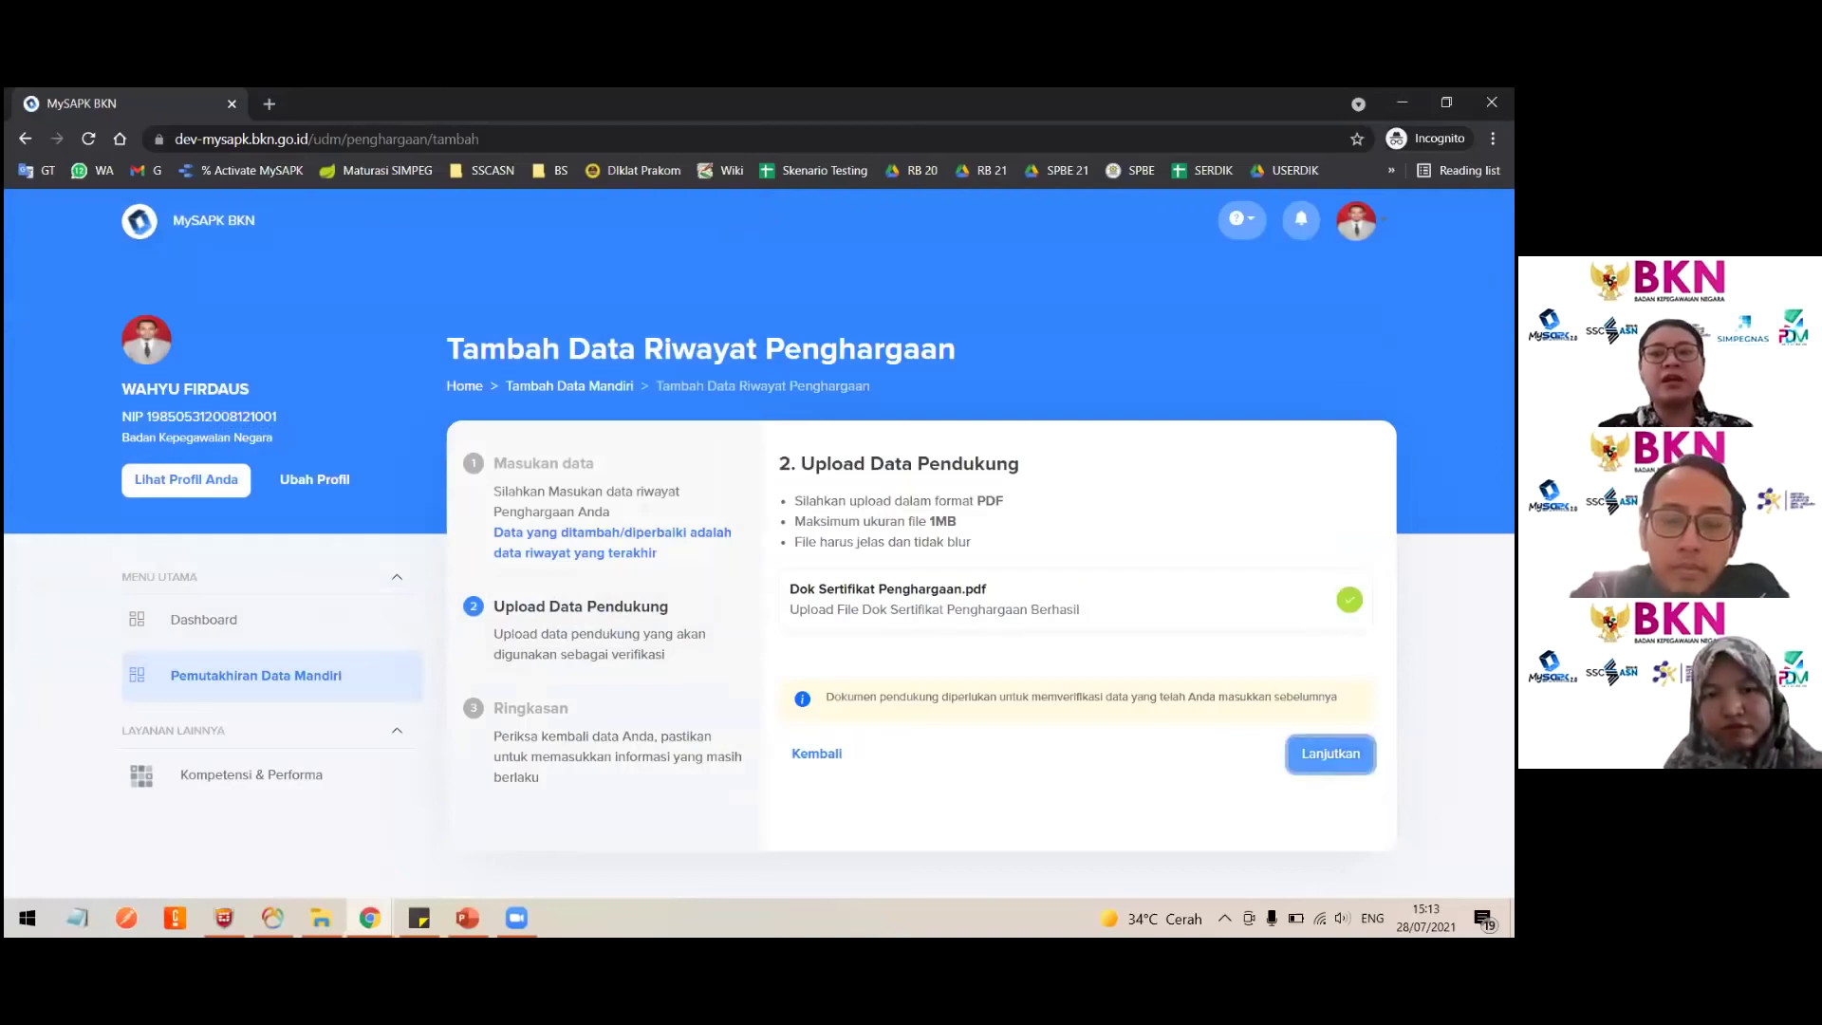
scroll(794, 765, down, 2)
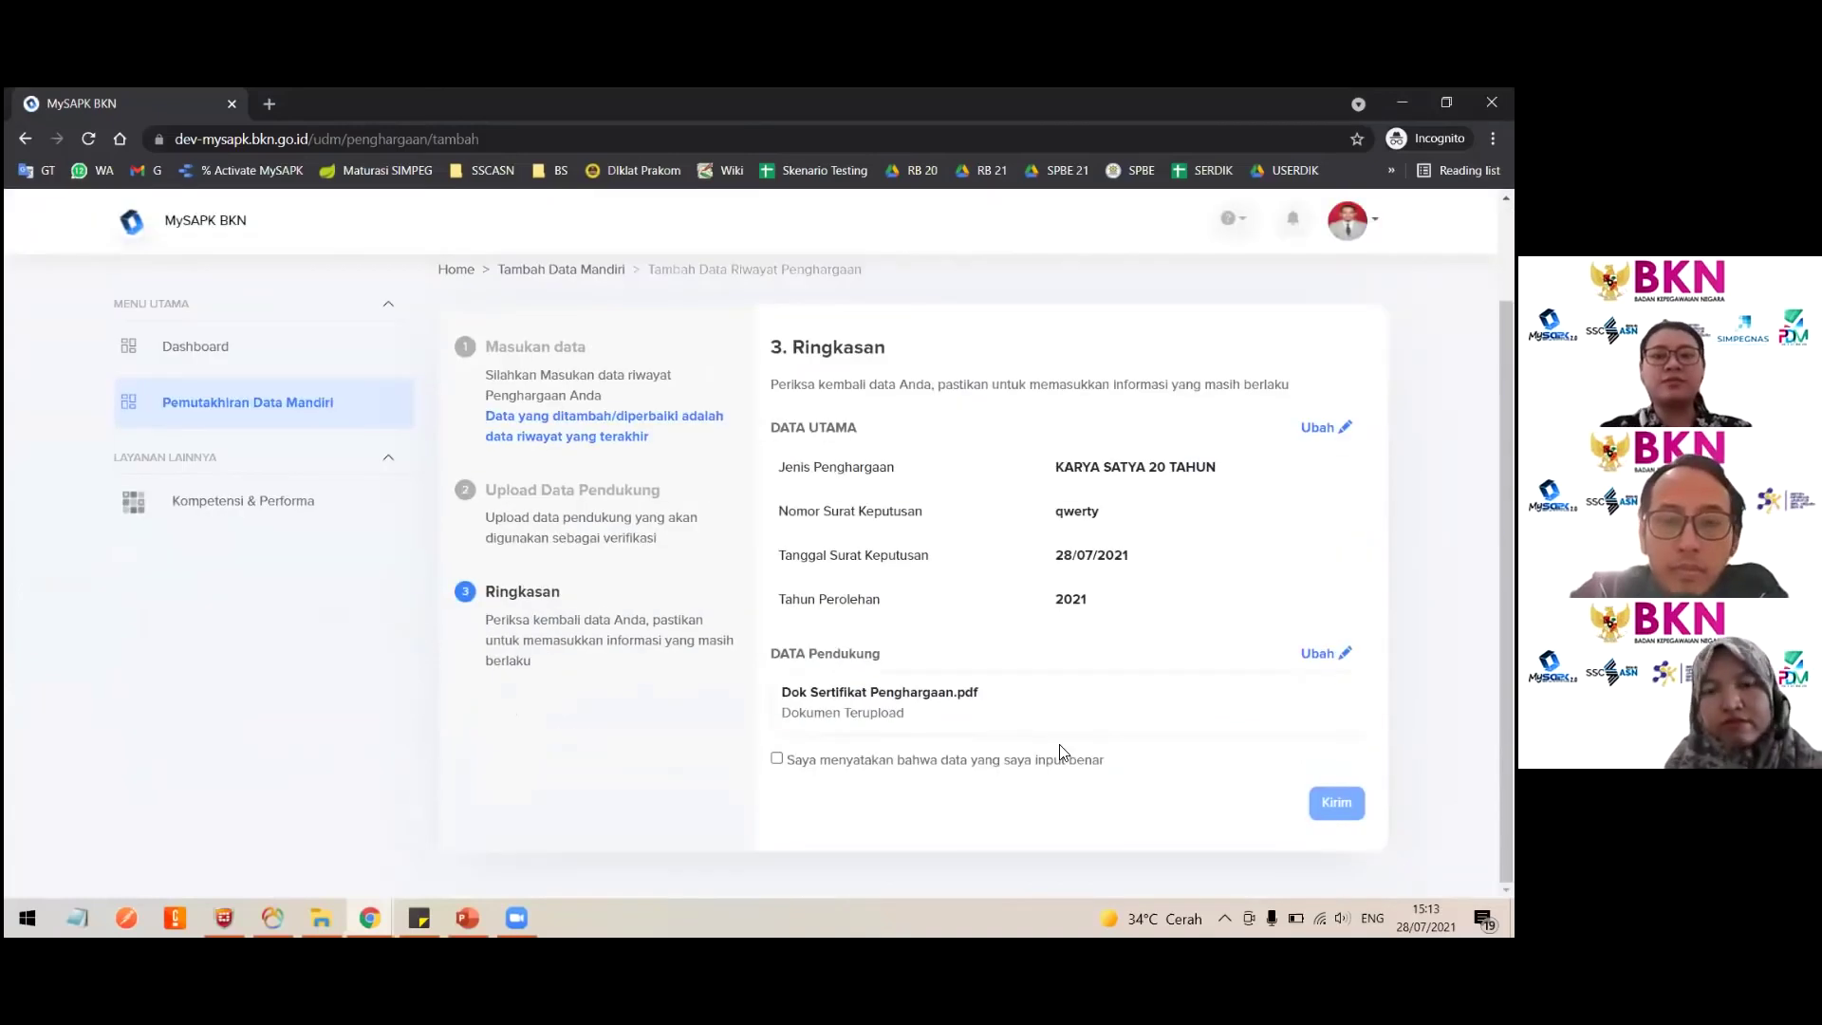
click(777, 758)
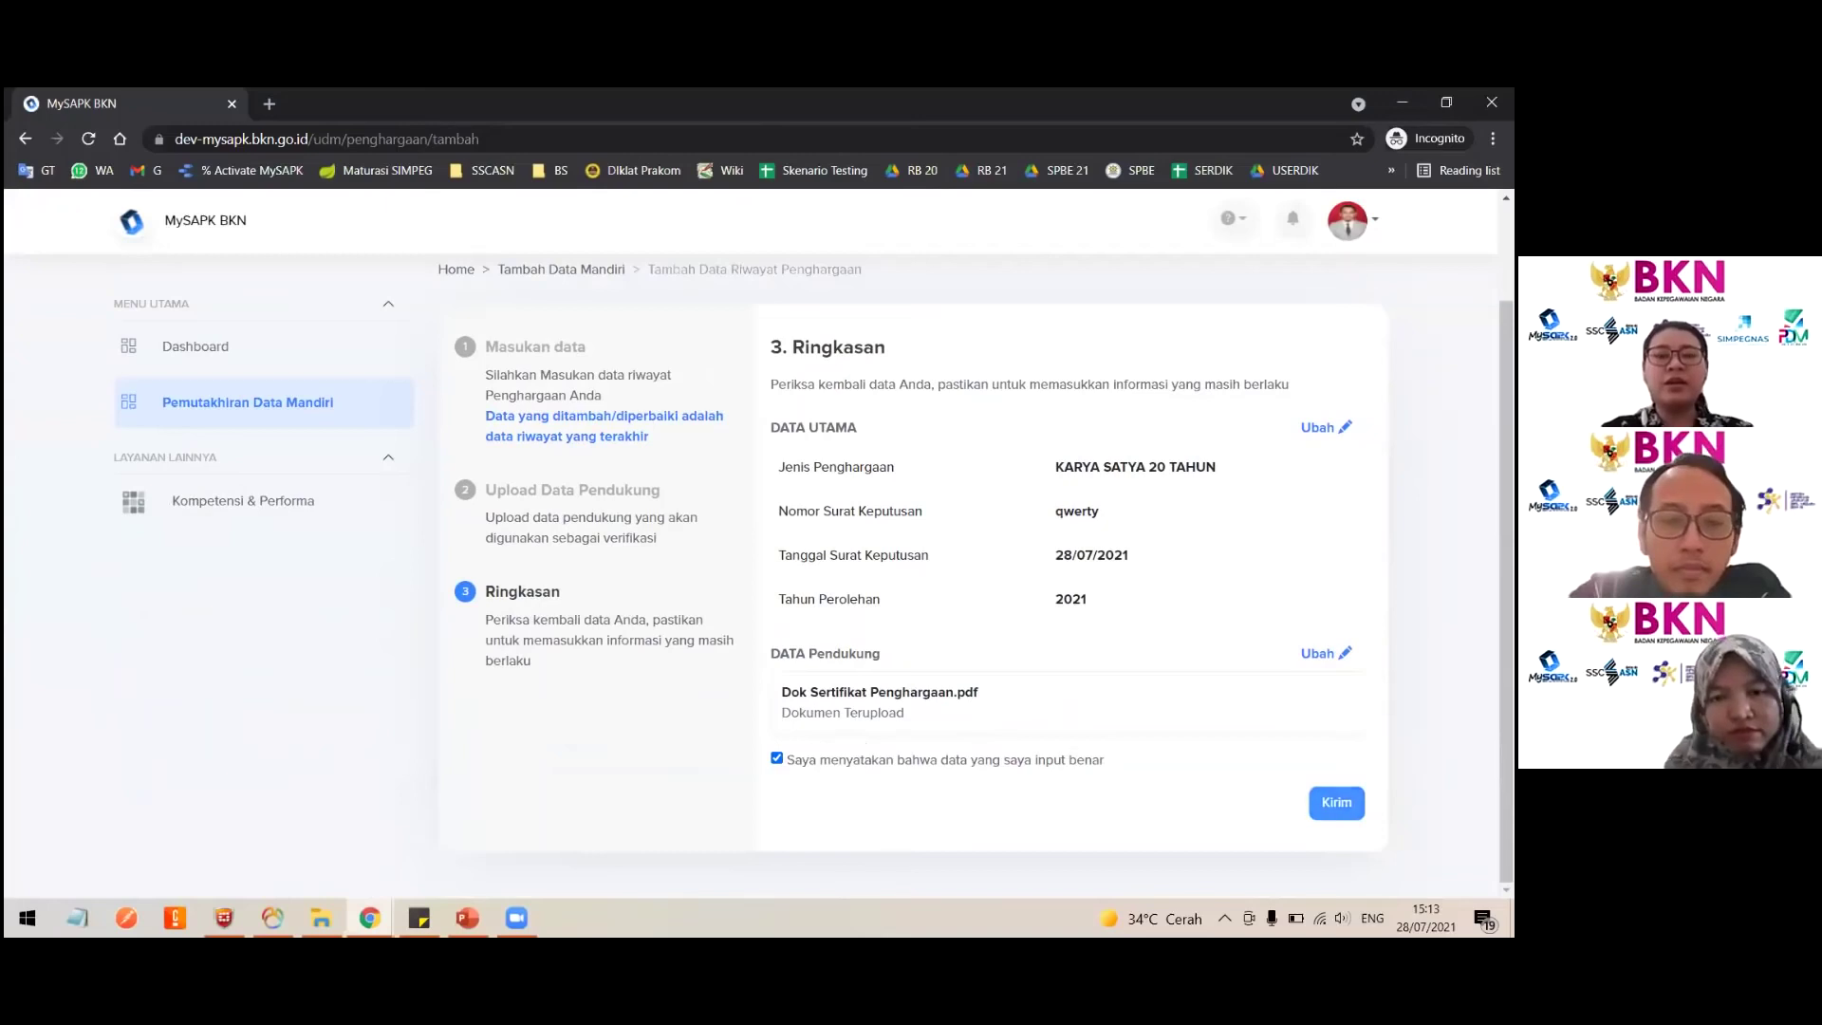
click(1336, 803)
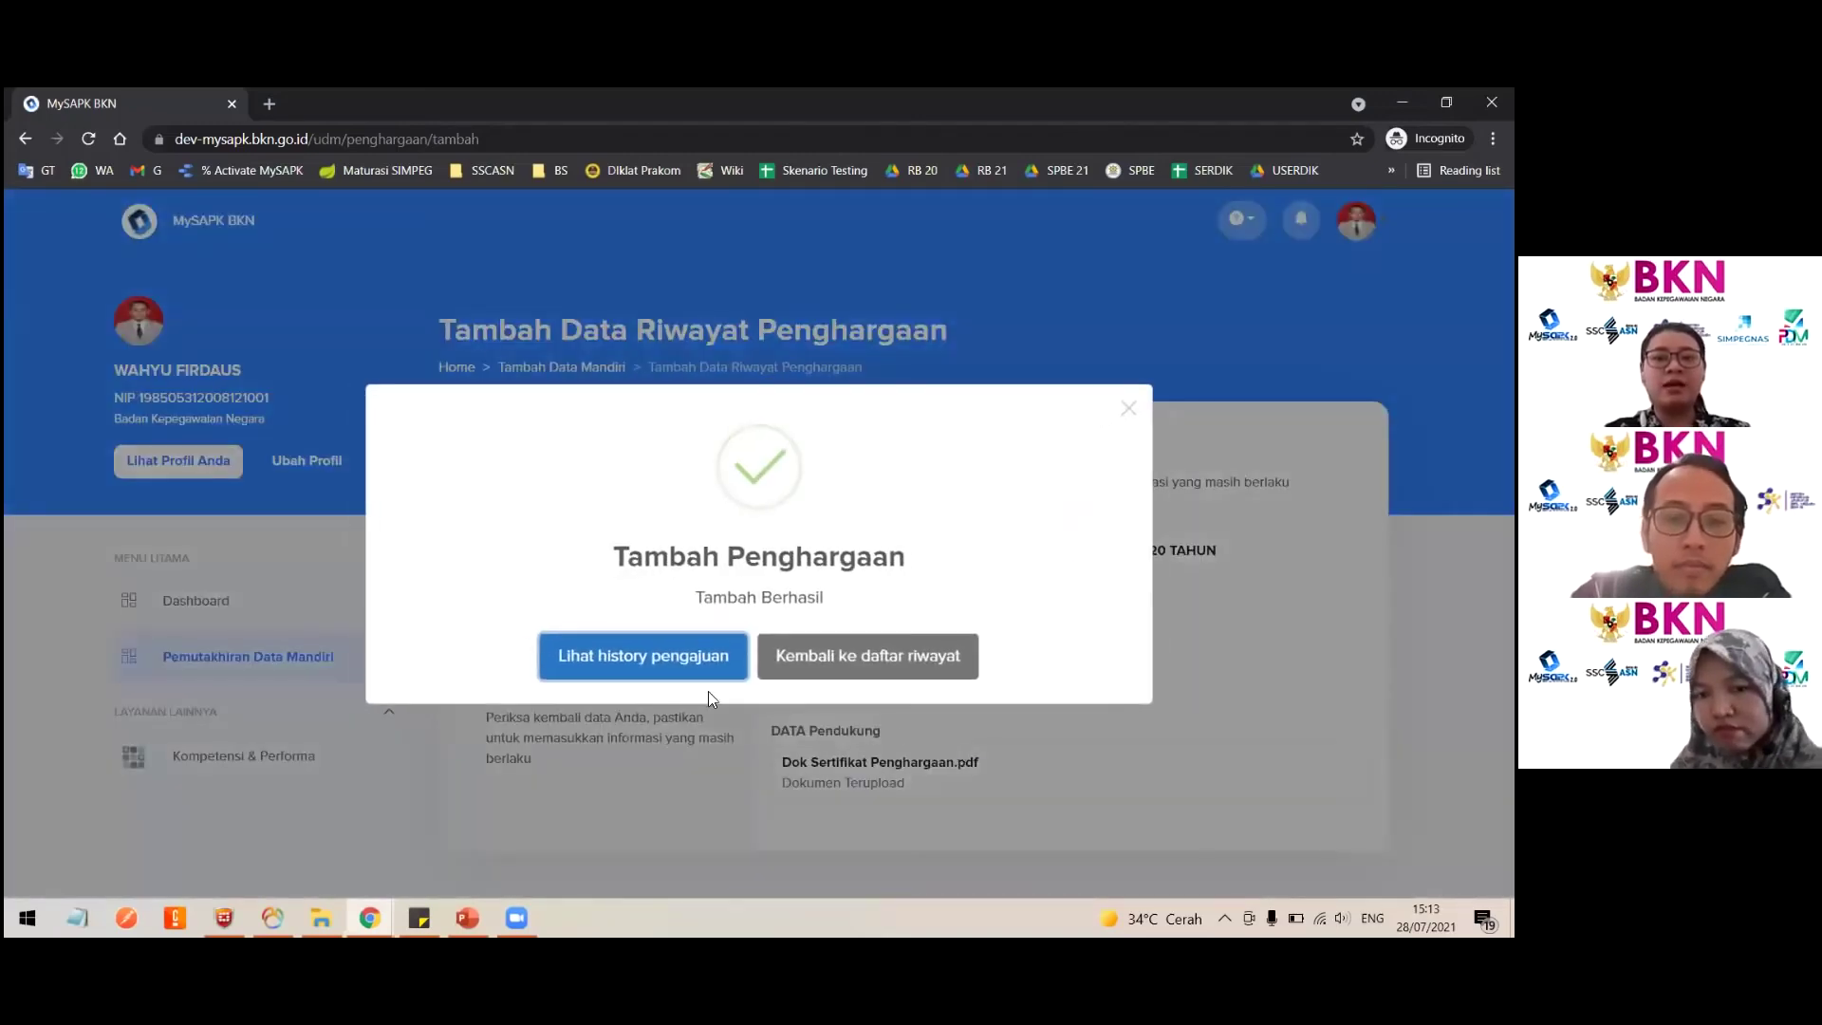
Step: Check the submission history and Riwayat Penghargaan records, then return to the category overview
click(638, 664)
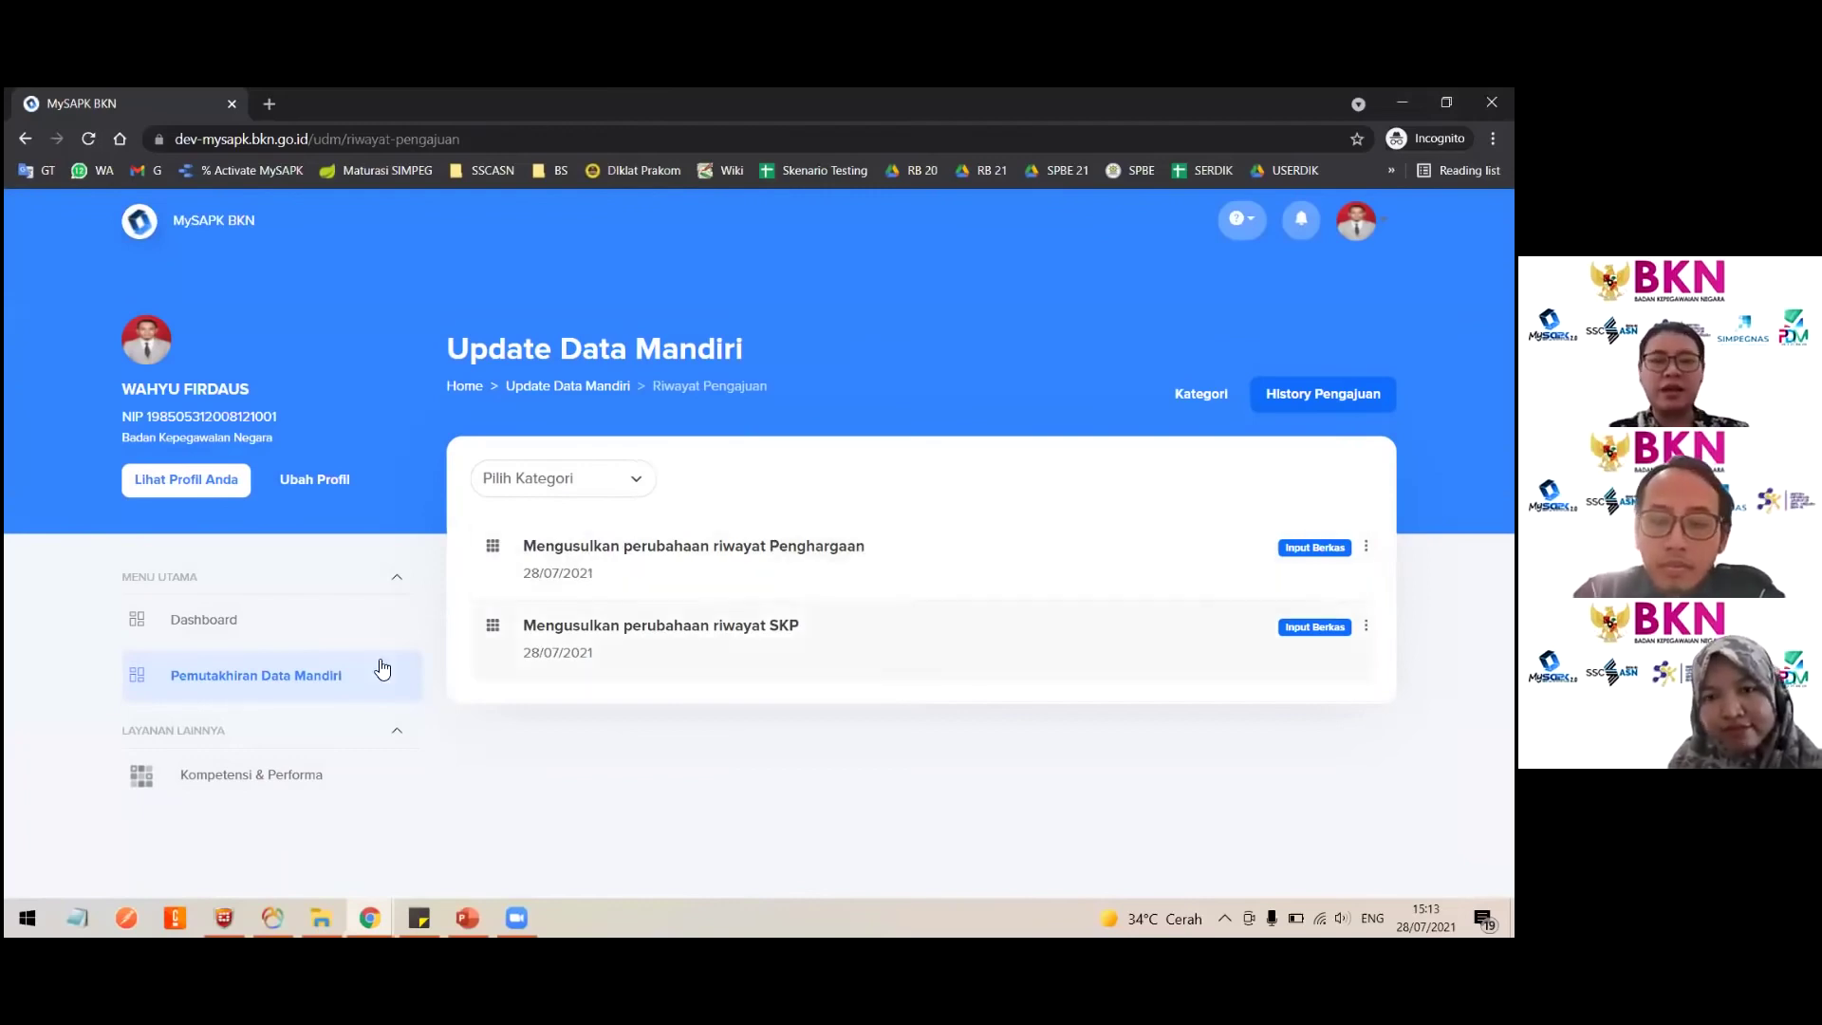
click(286, 698)
scroll(932, 724, down, 4)
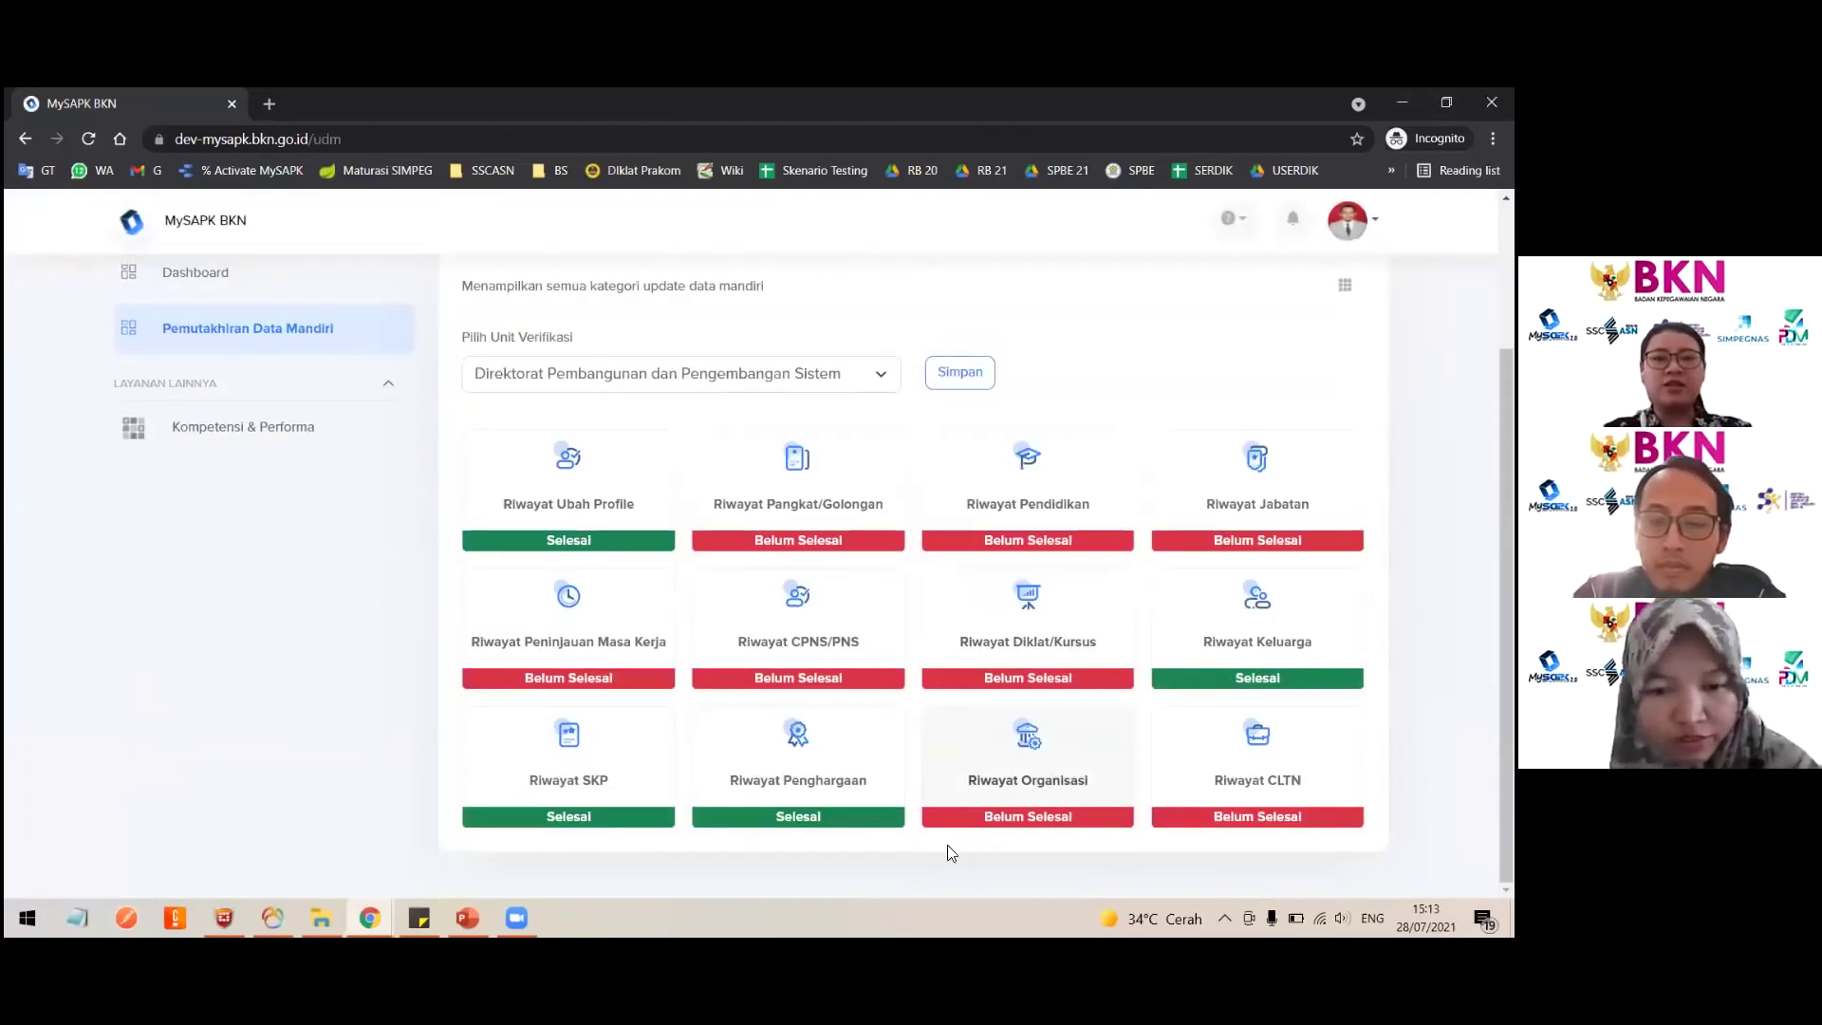
click(824, 797)
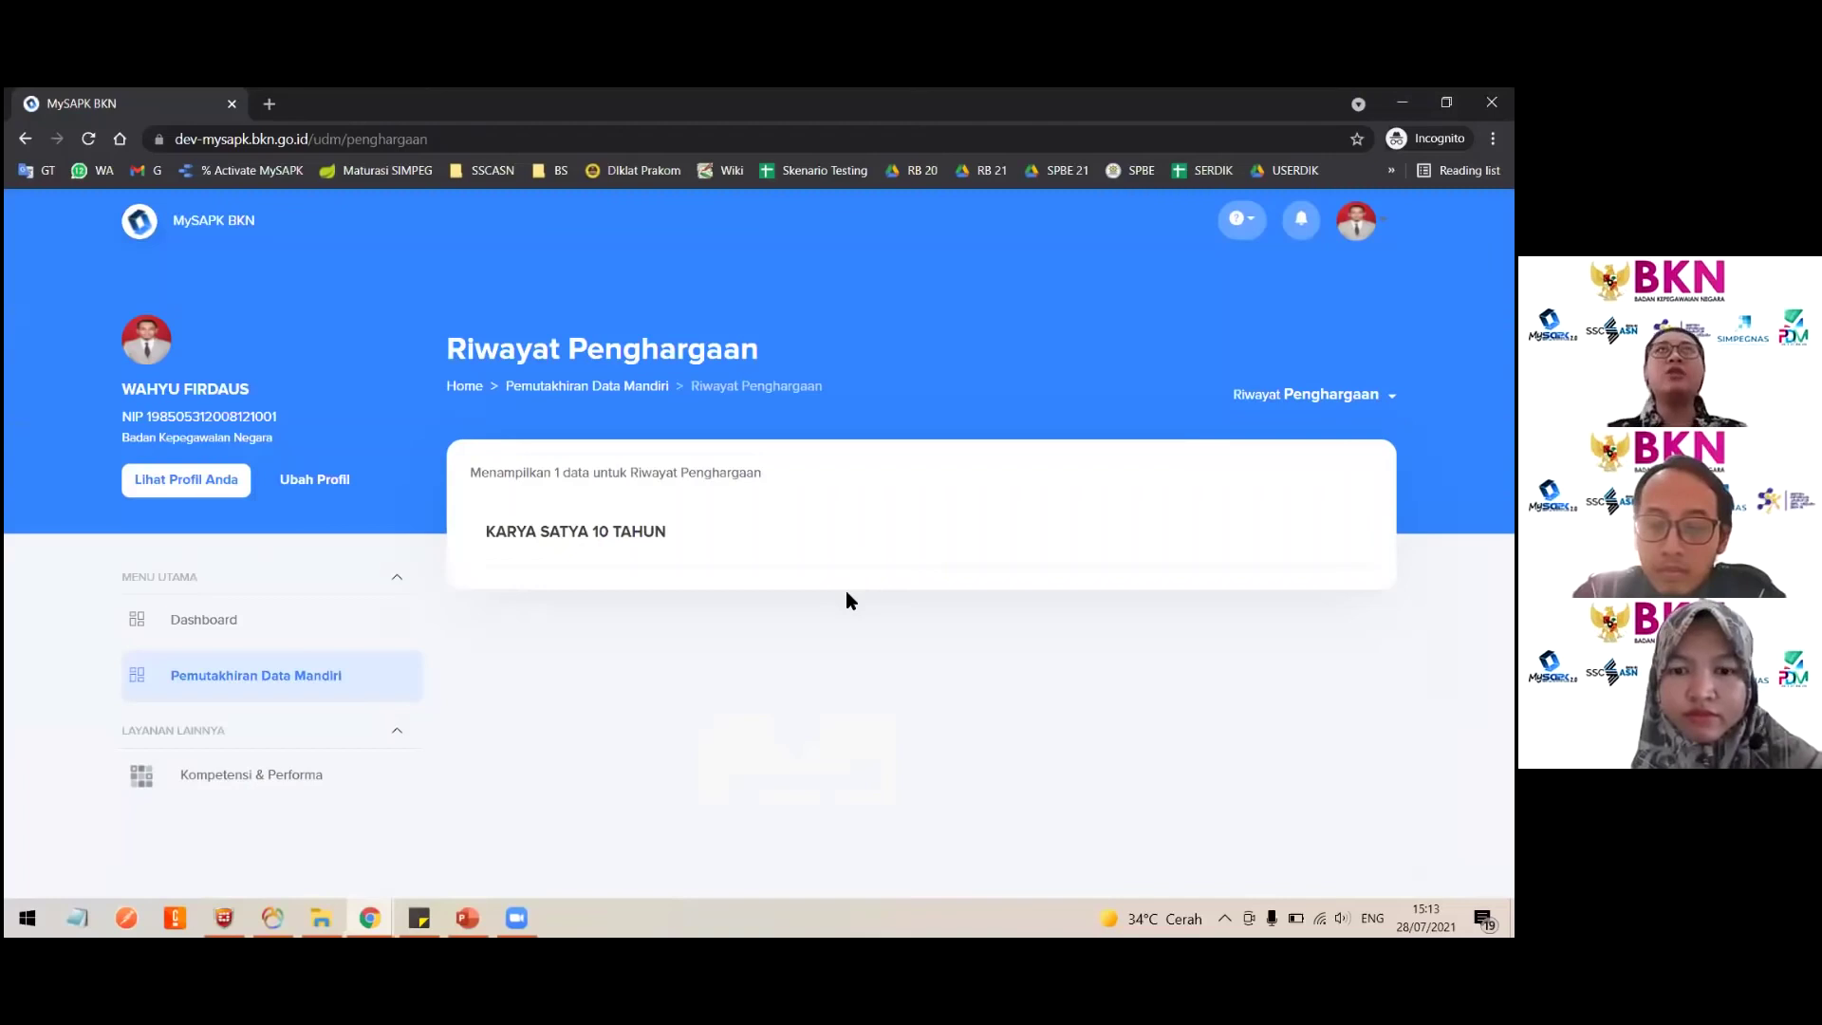
click(184, 694)
scroll(908, 702, down, 2)
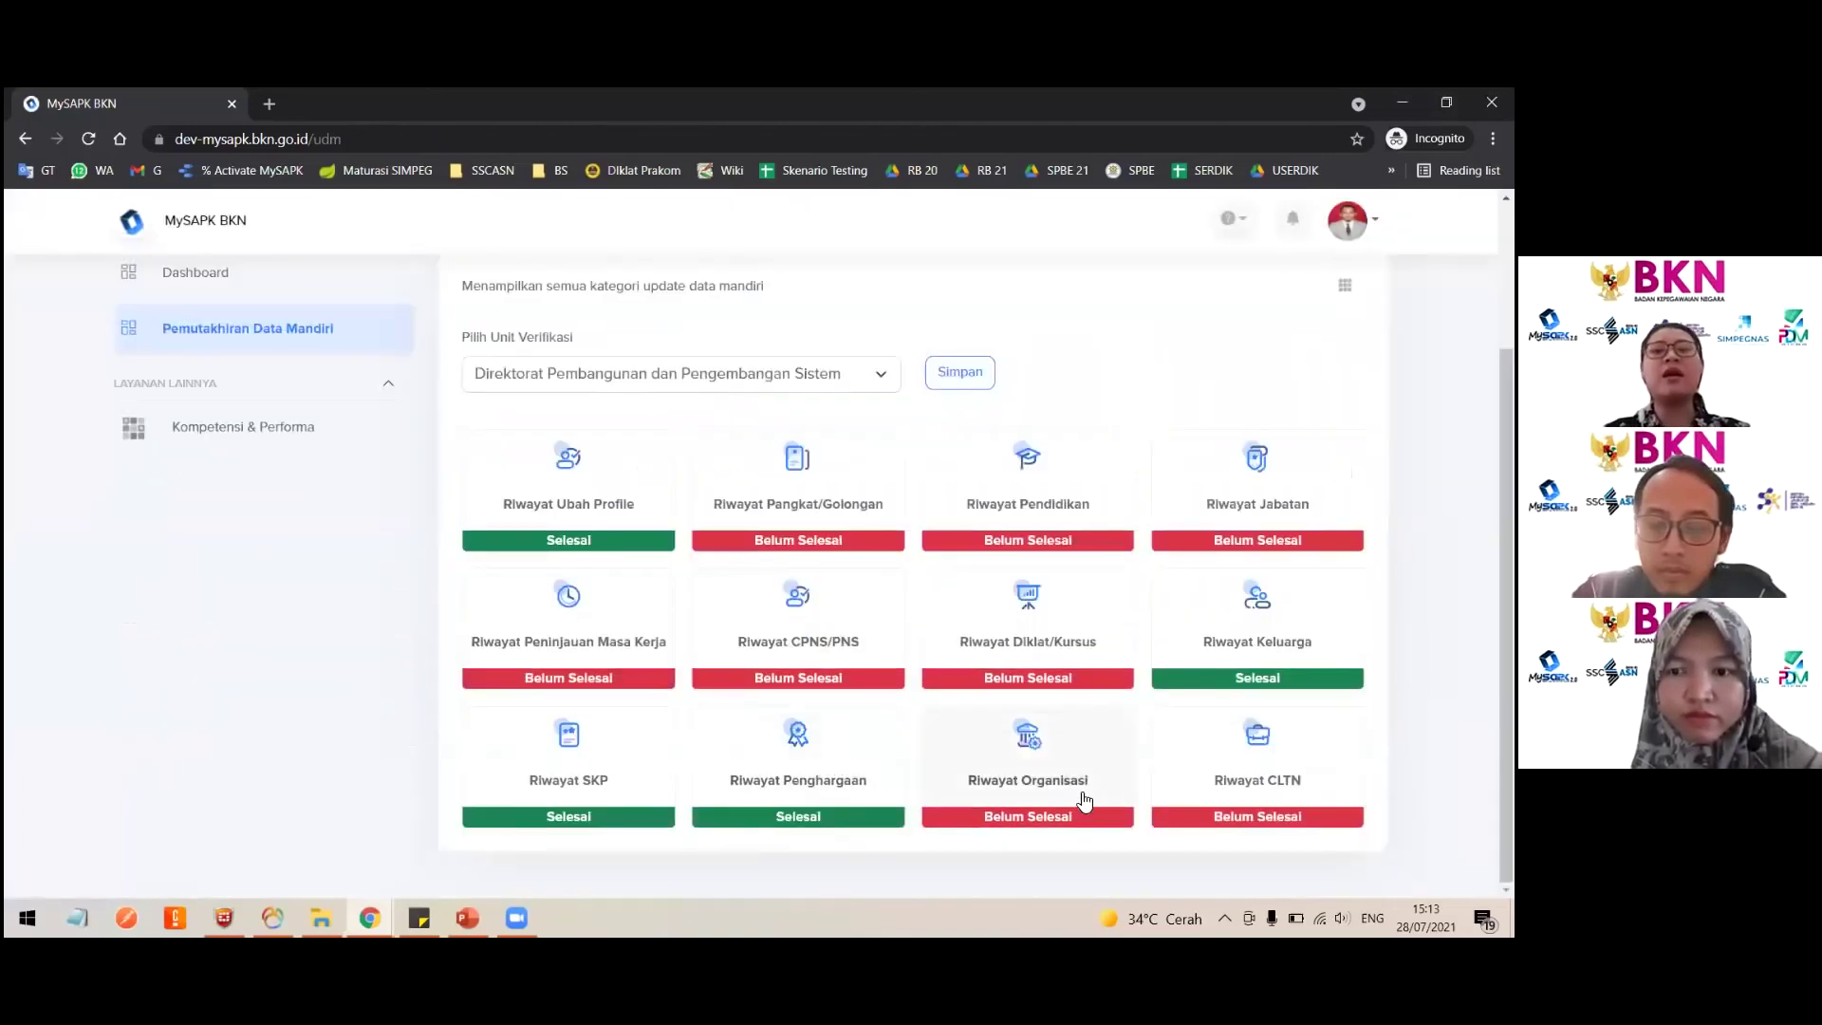
Step: Open Riwayat Organisasi, review the karang taruna entry's details, and show its options menu
click(1081, 791)
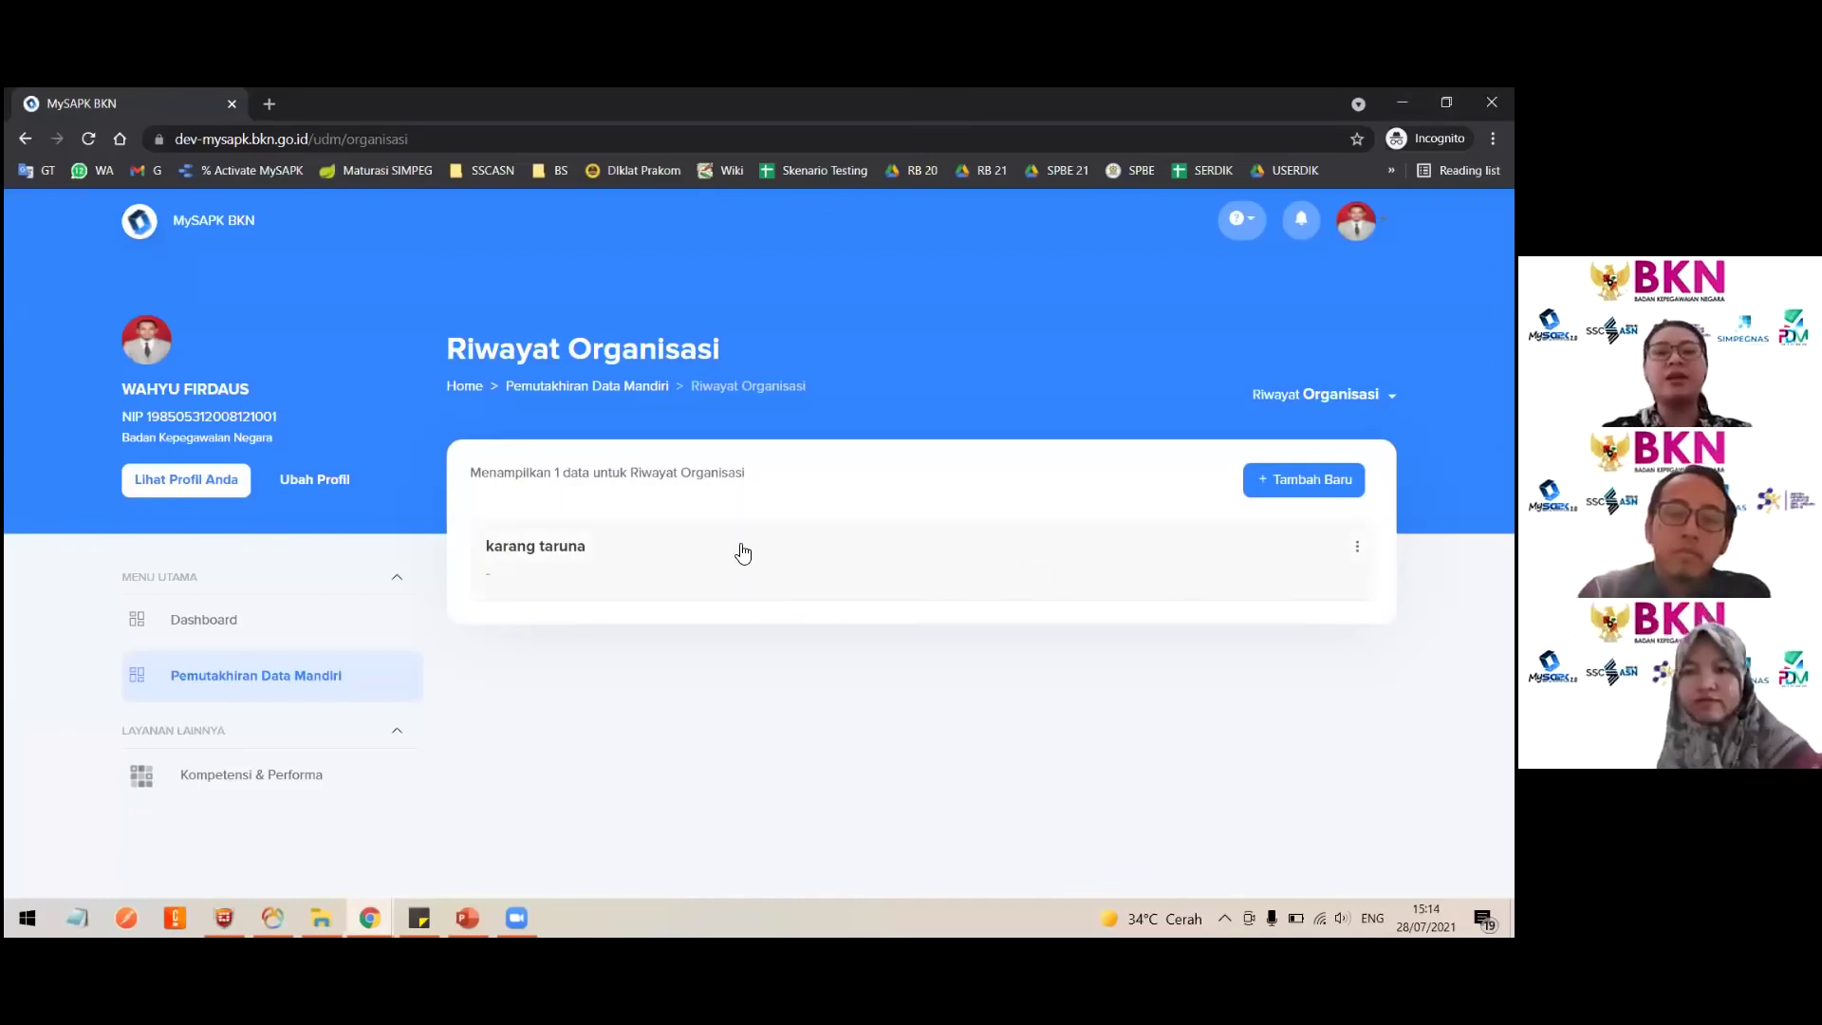
click(551, 549)
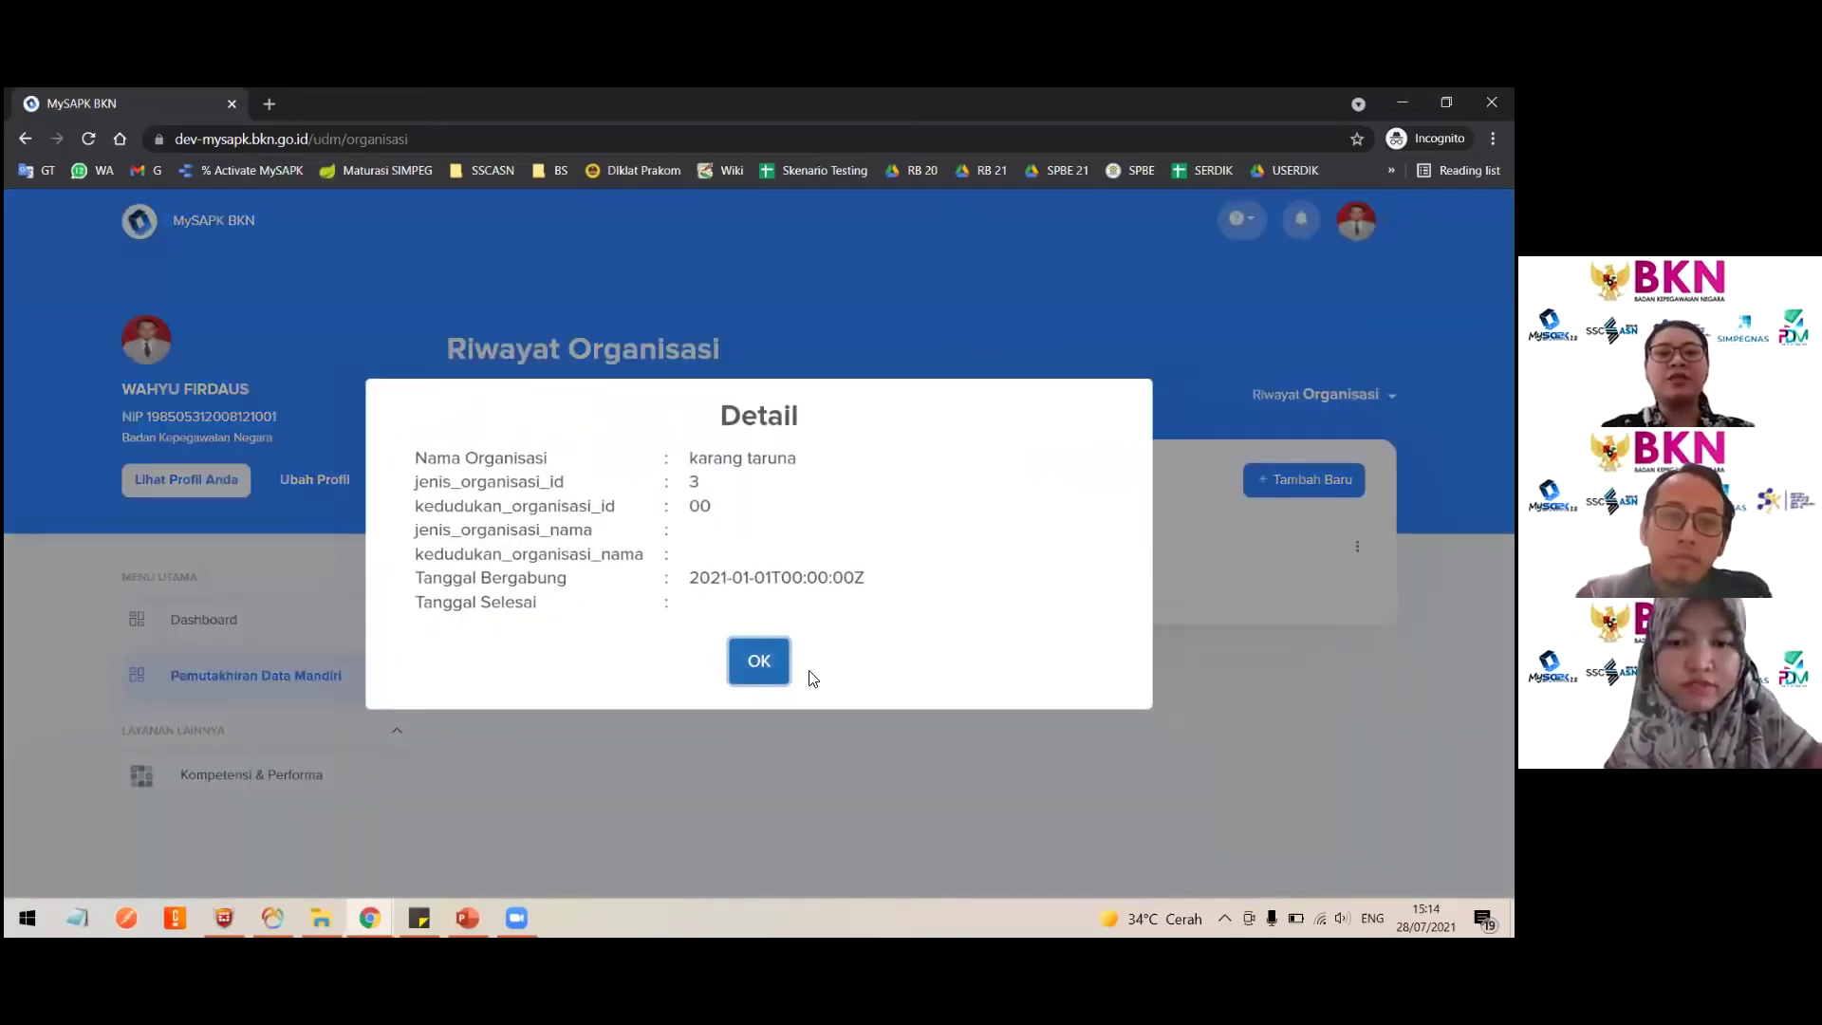
click(765, 647)
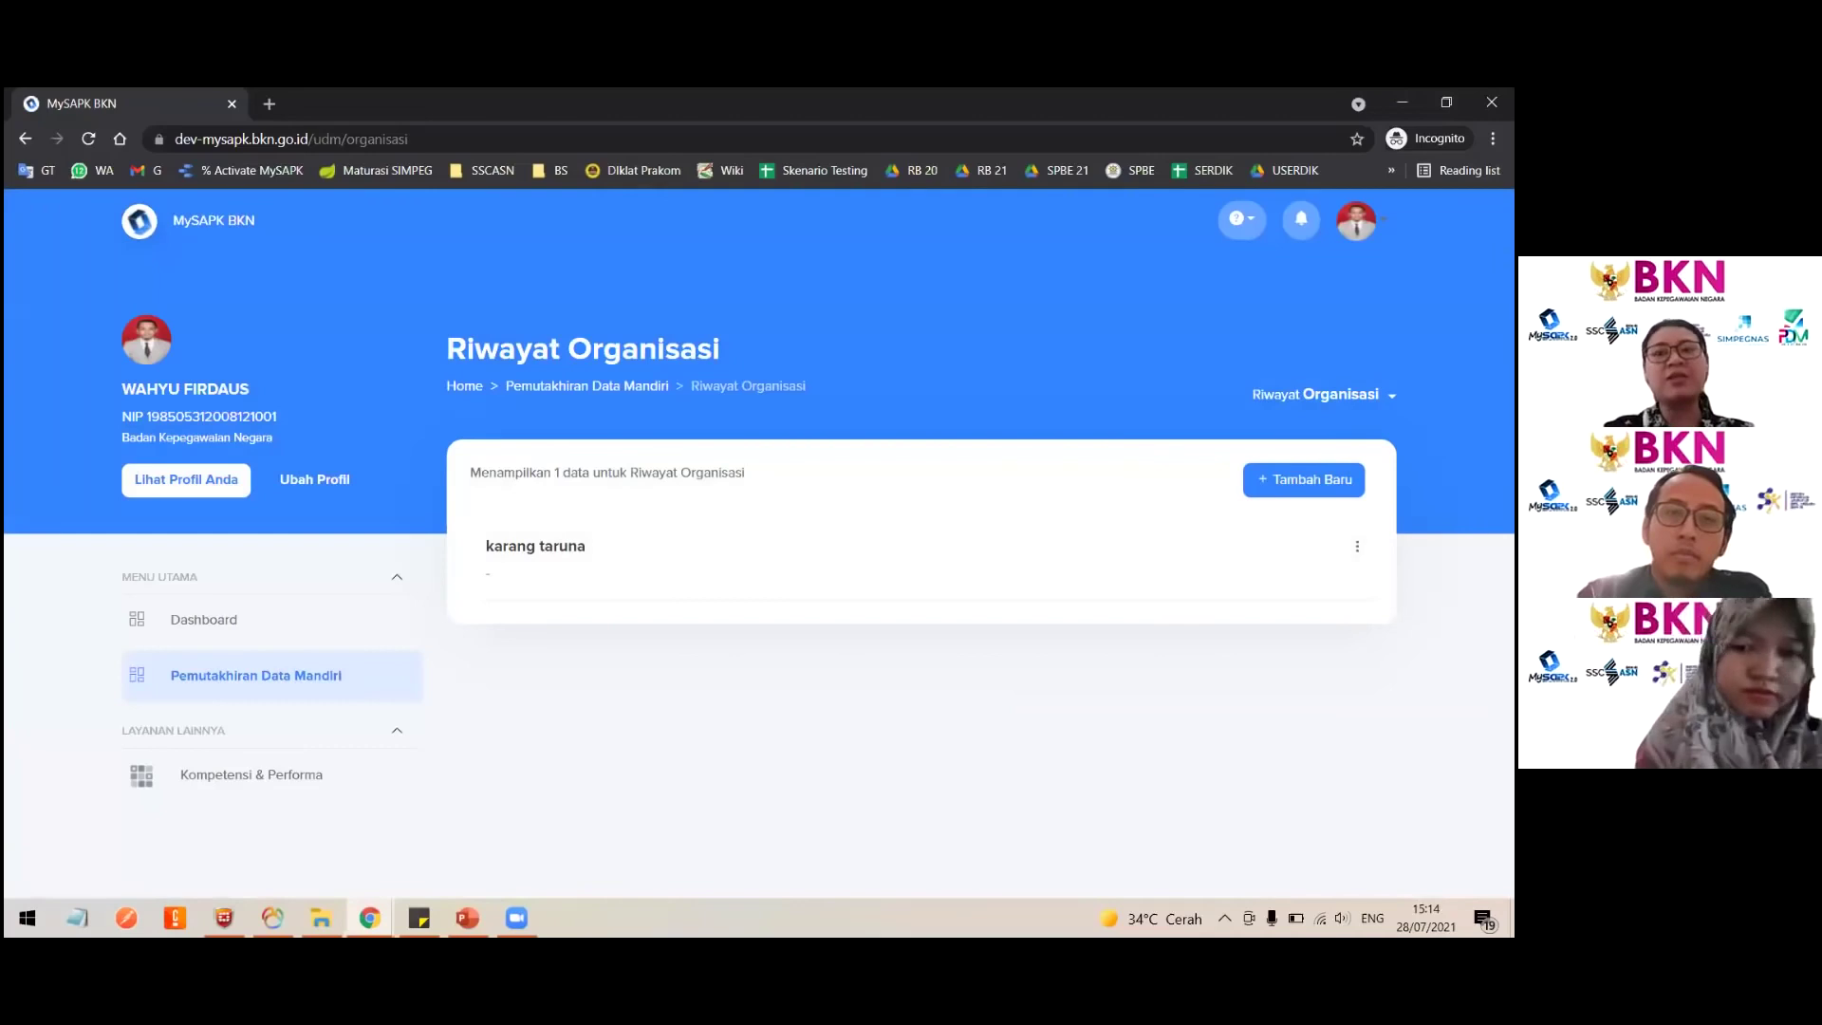
click(1357, 547)
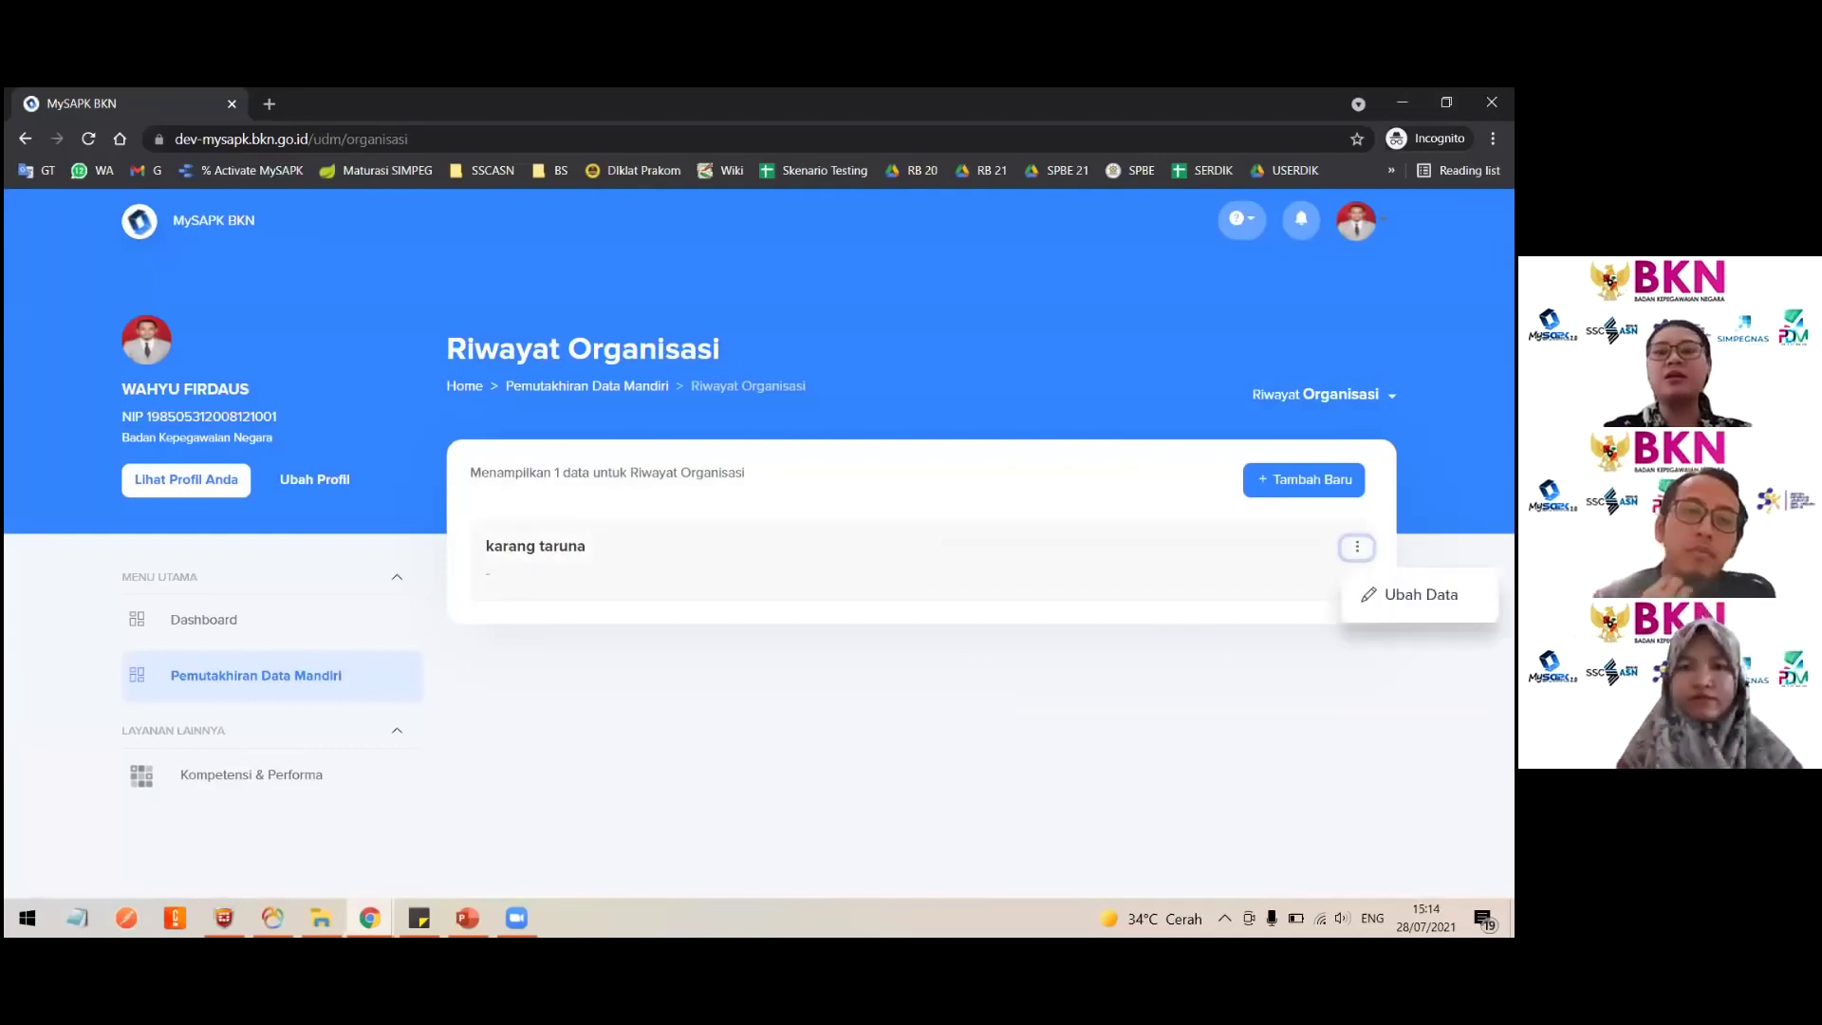
Step: Edit the entry, capitalising the name to 'Karang Taruna' and setting the position to Ketua
click(1420, 594)
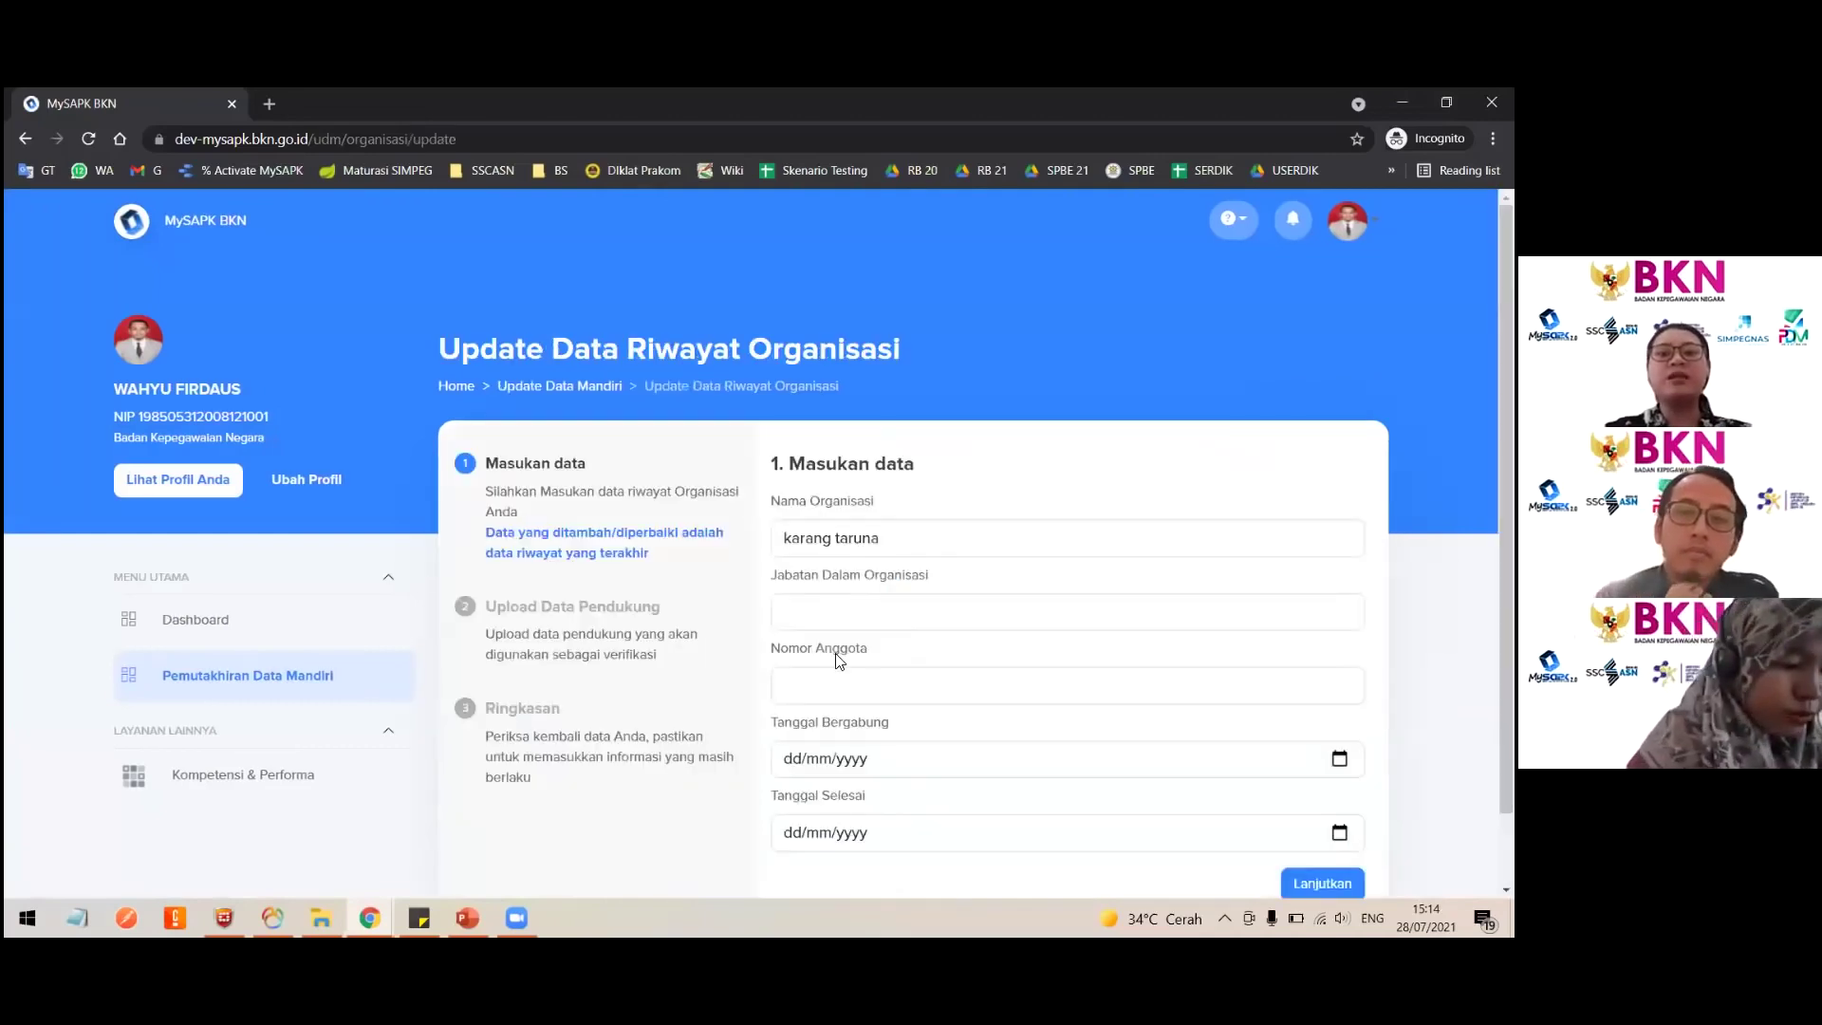
click(805, 537)
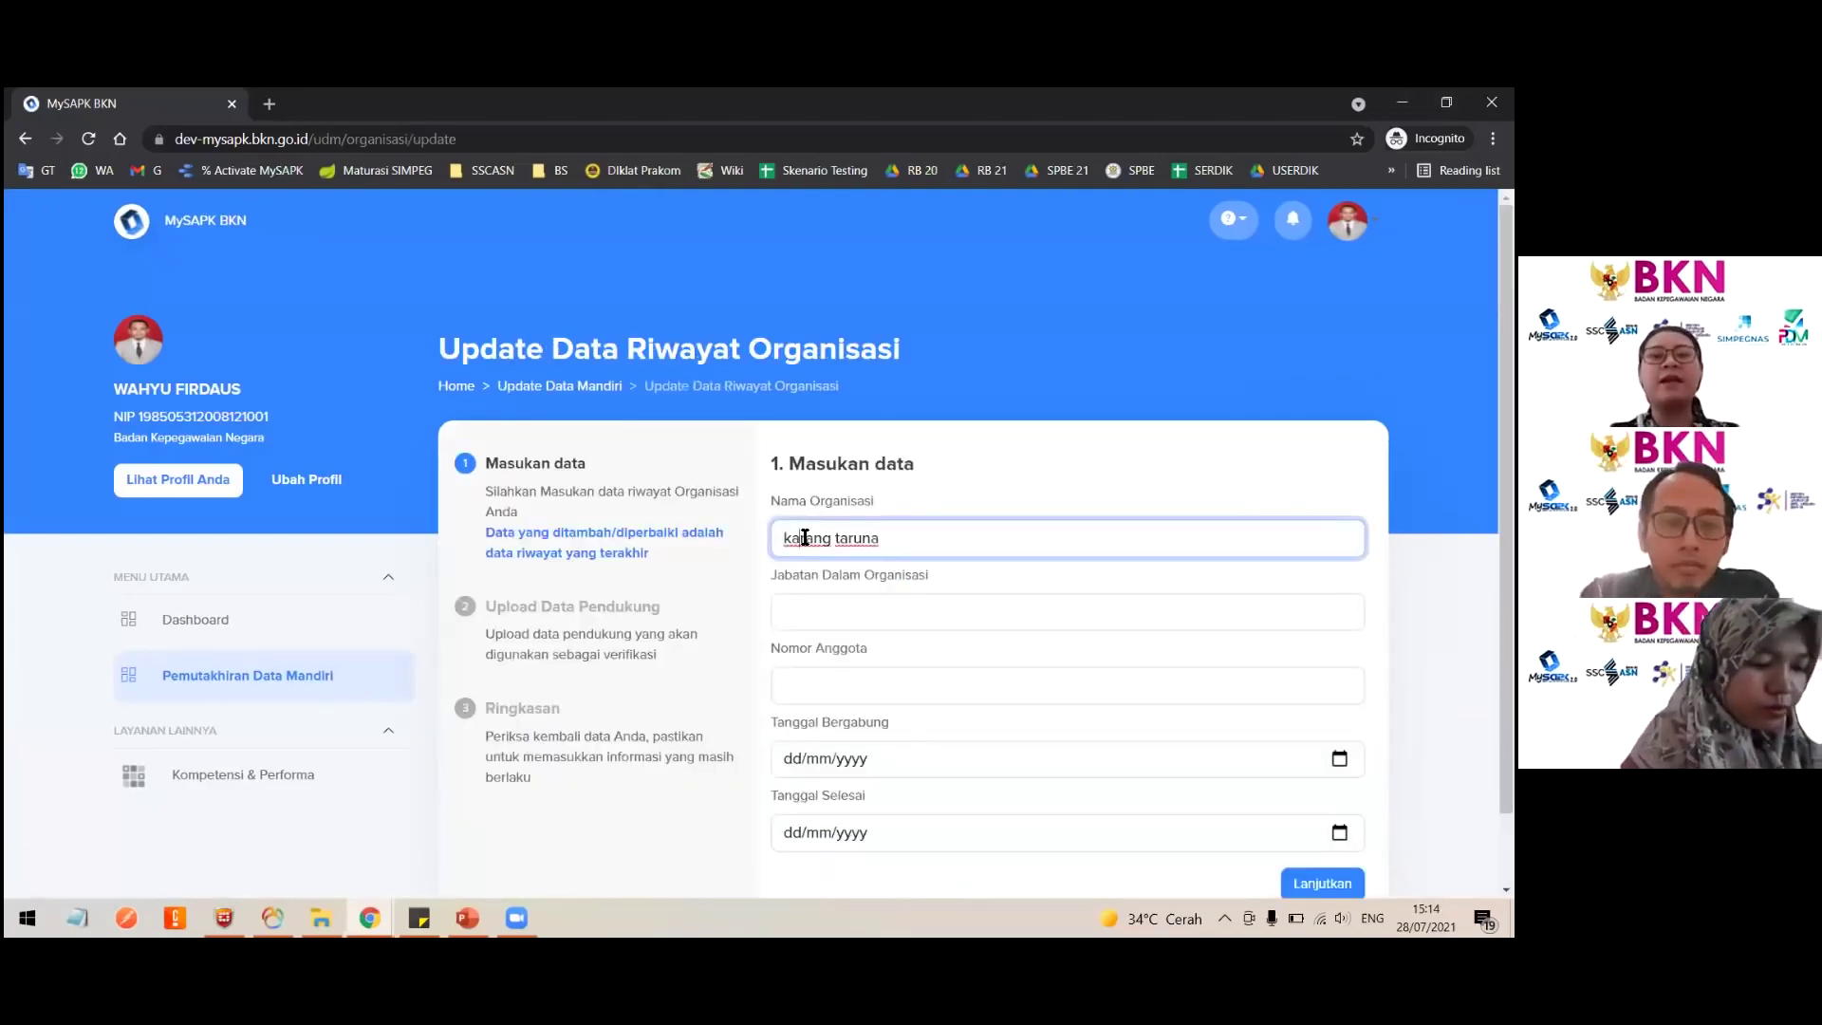
key(shift+Right)
text(K)
key(Right)
key(Right)
key(Right)
key(Right)
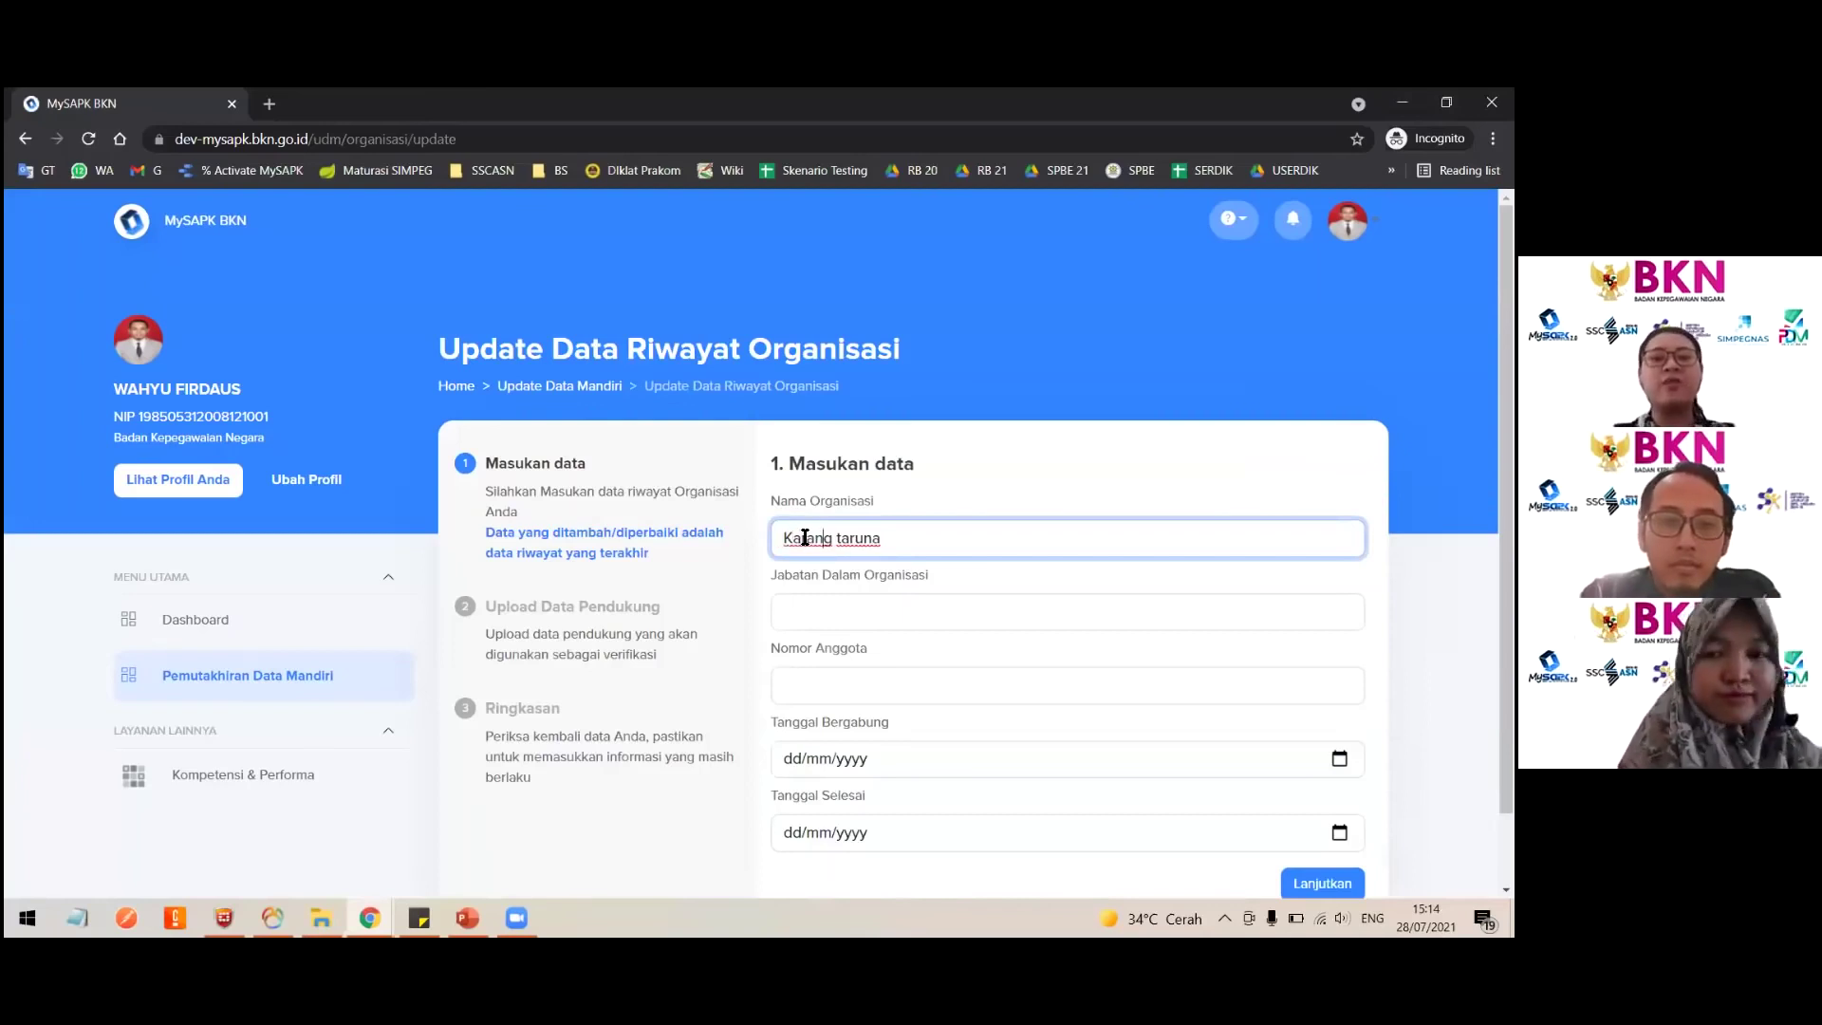
key(shift+Right)
text(T)
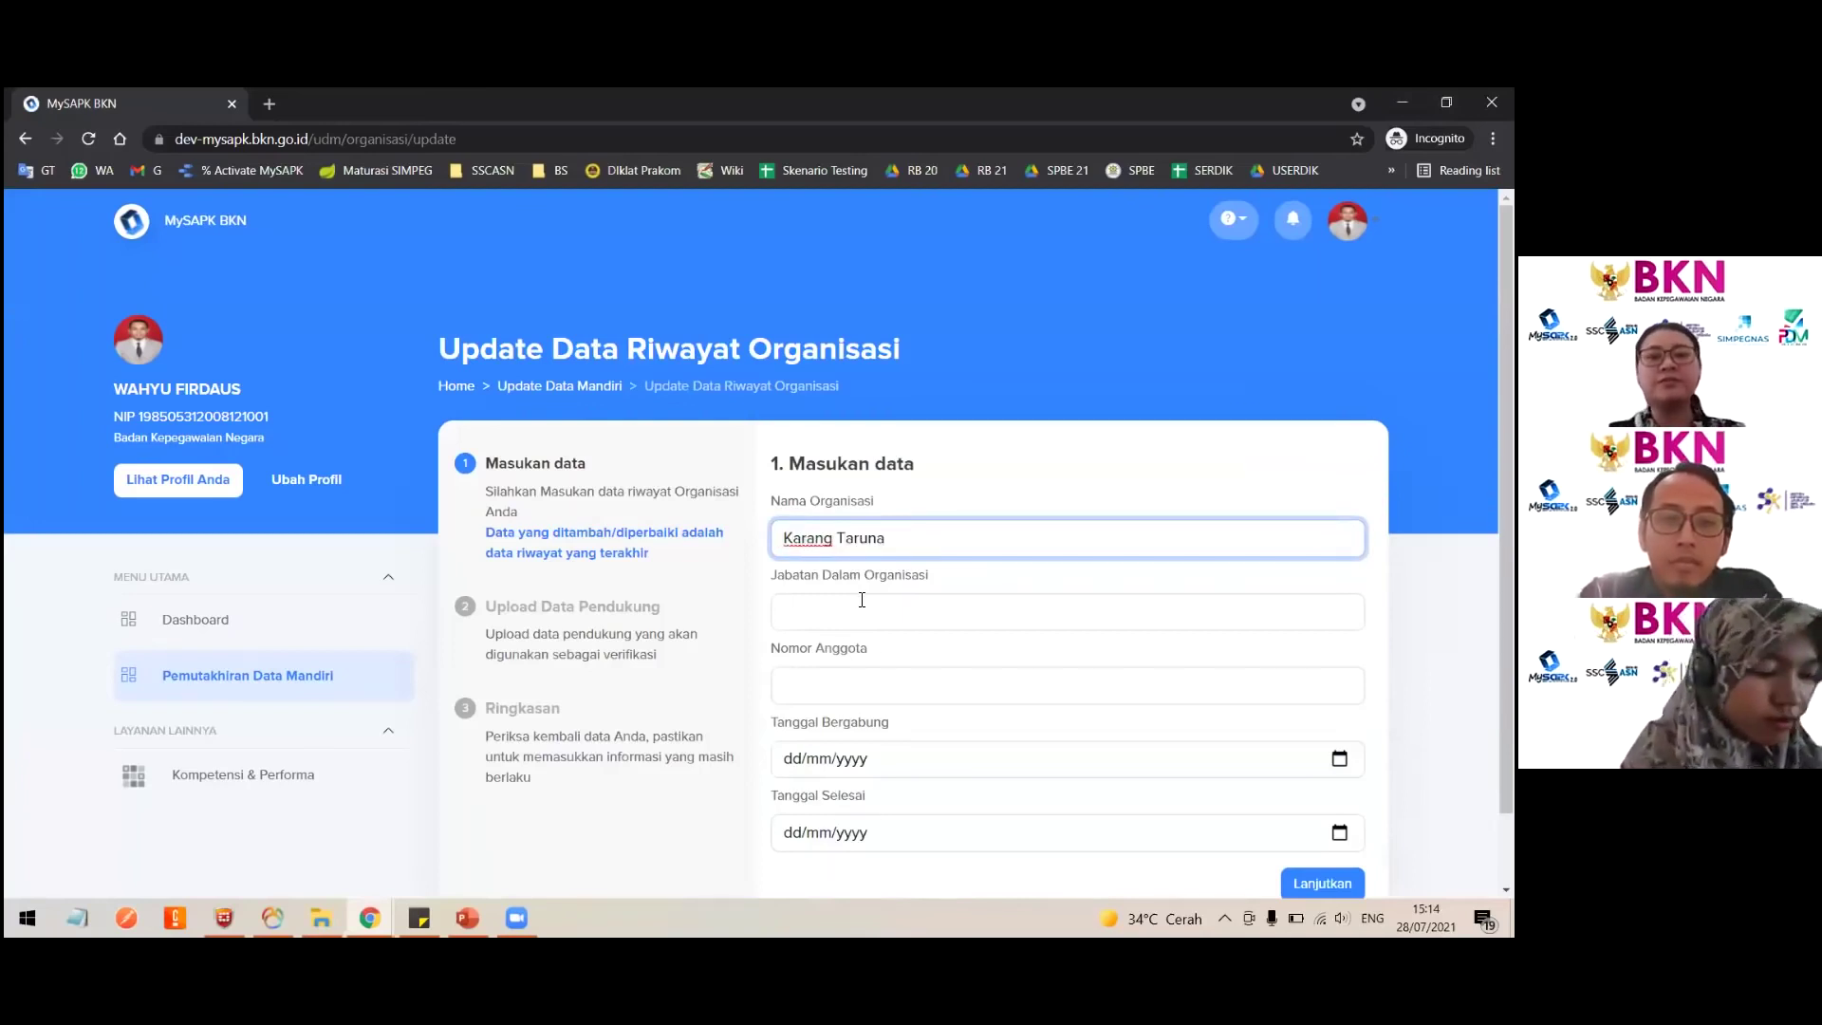
click(861, 599)
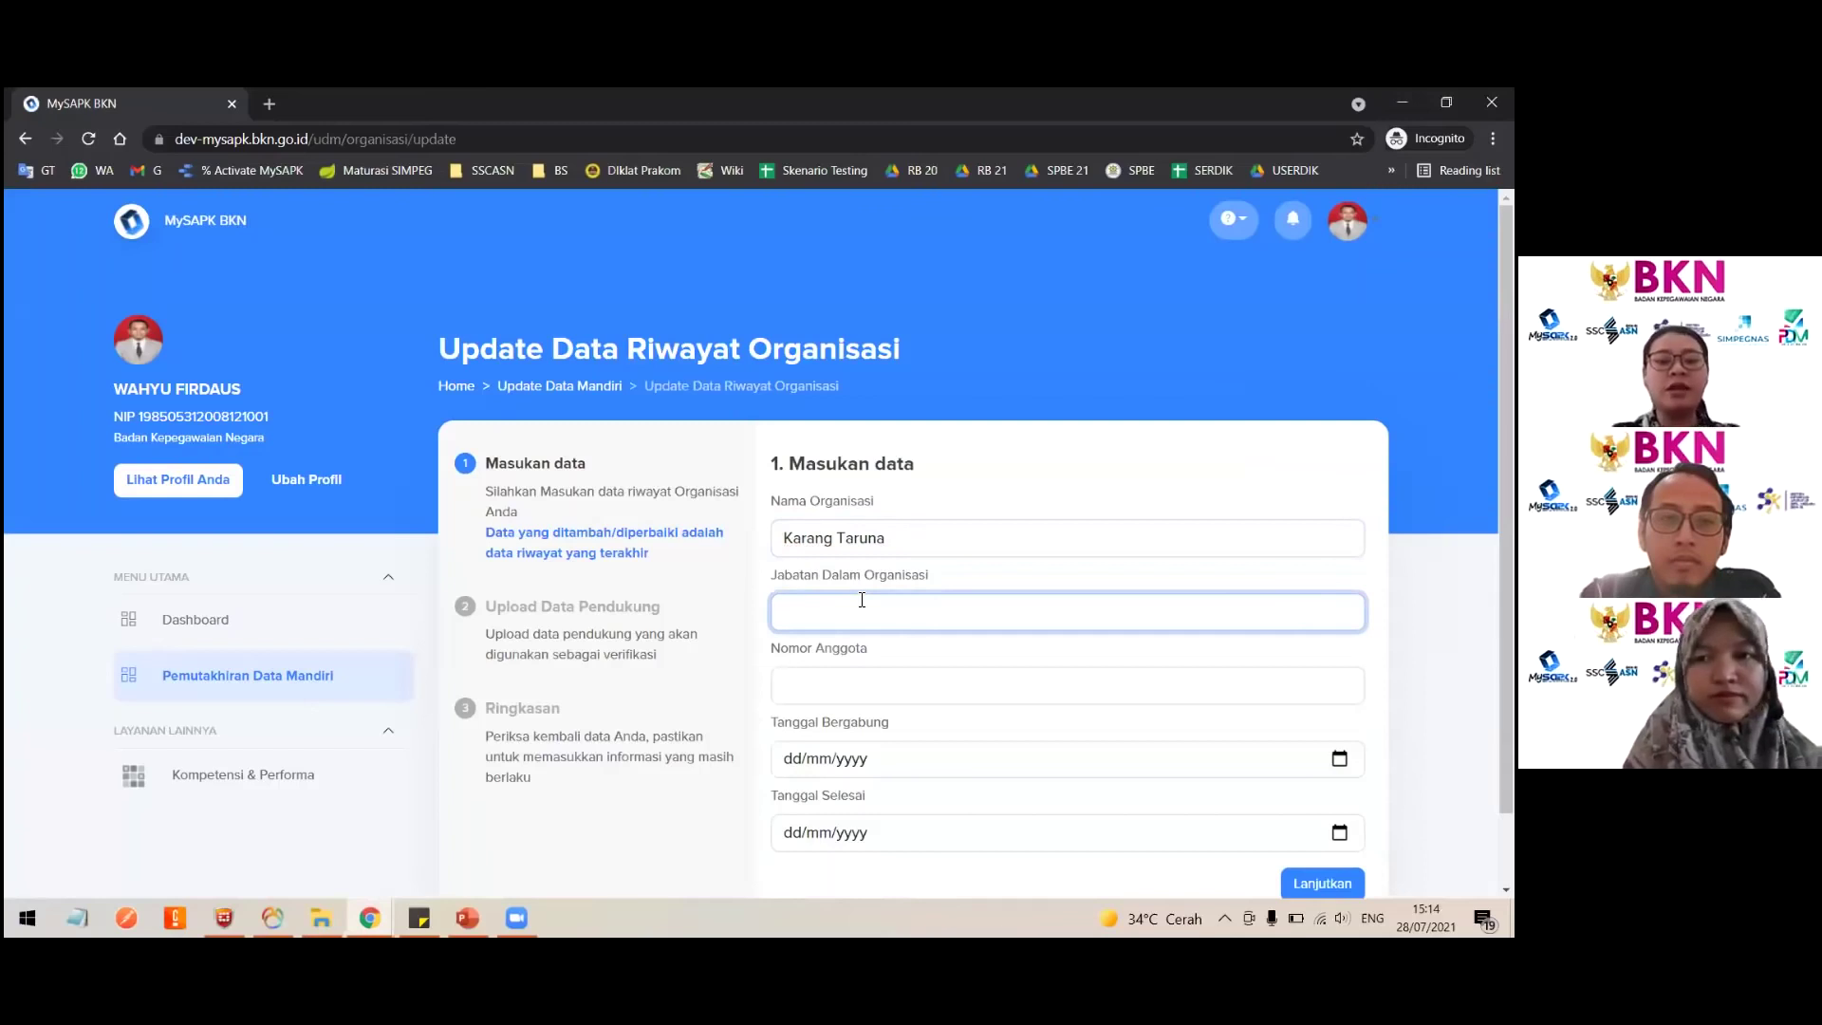
text(Ketua)
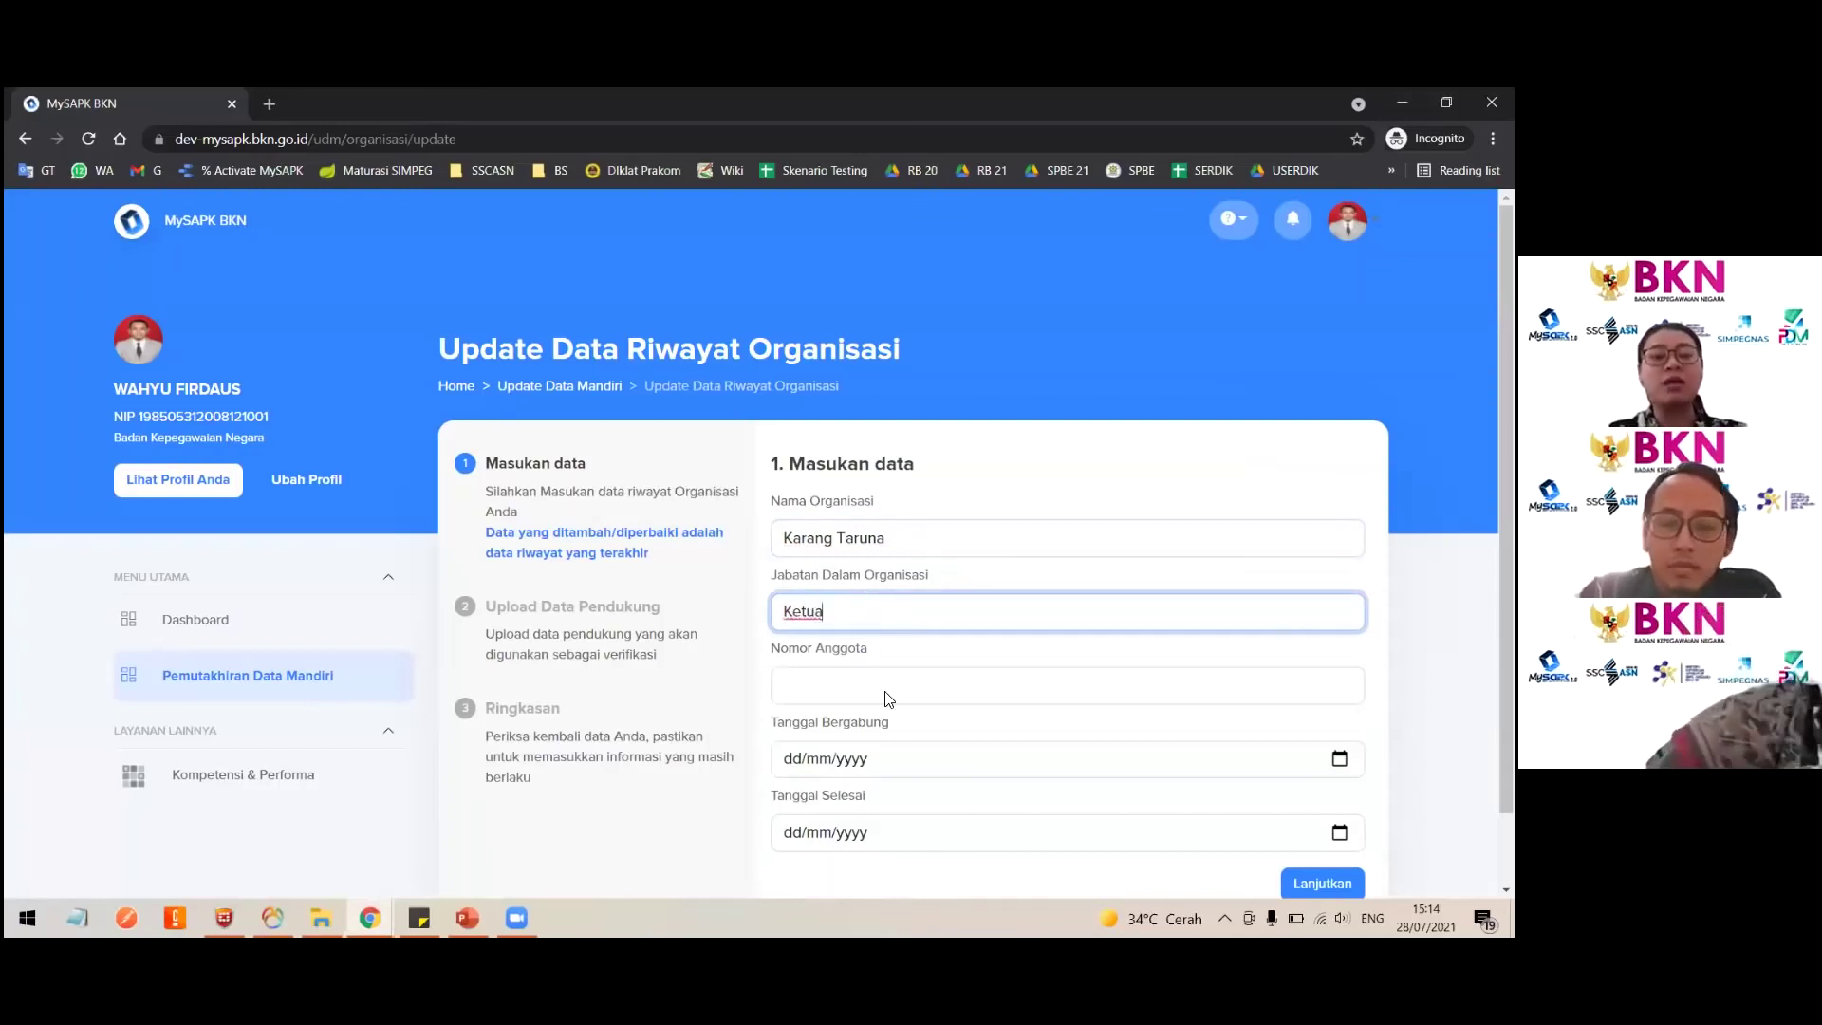
Step: Enter 0 as the Nomor Anggota
scroll(864, 645, down, 1)
click(863, 612)
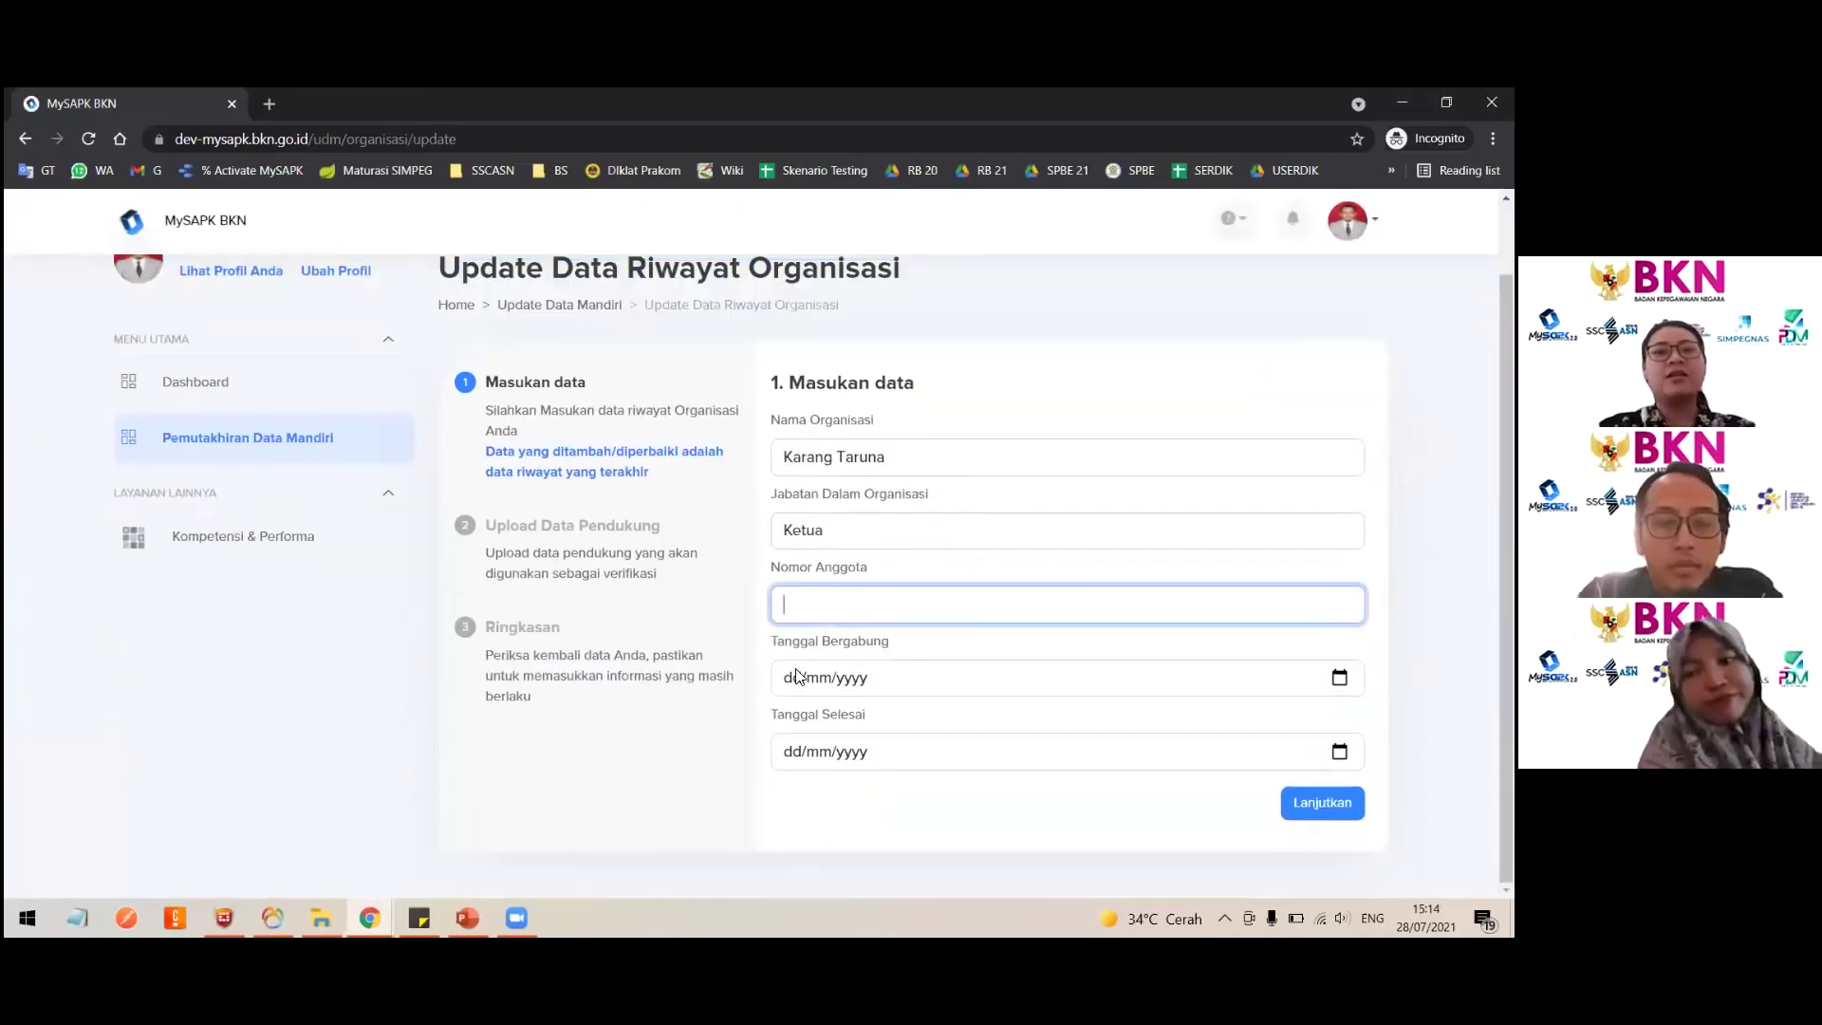
scroll(925, 676, up, 1)
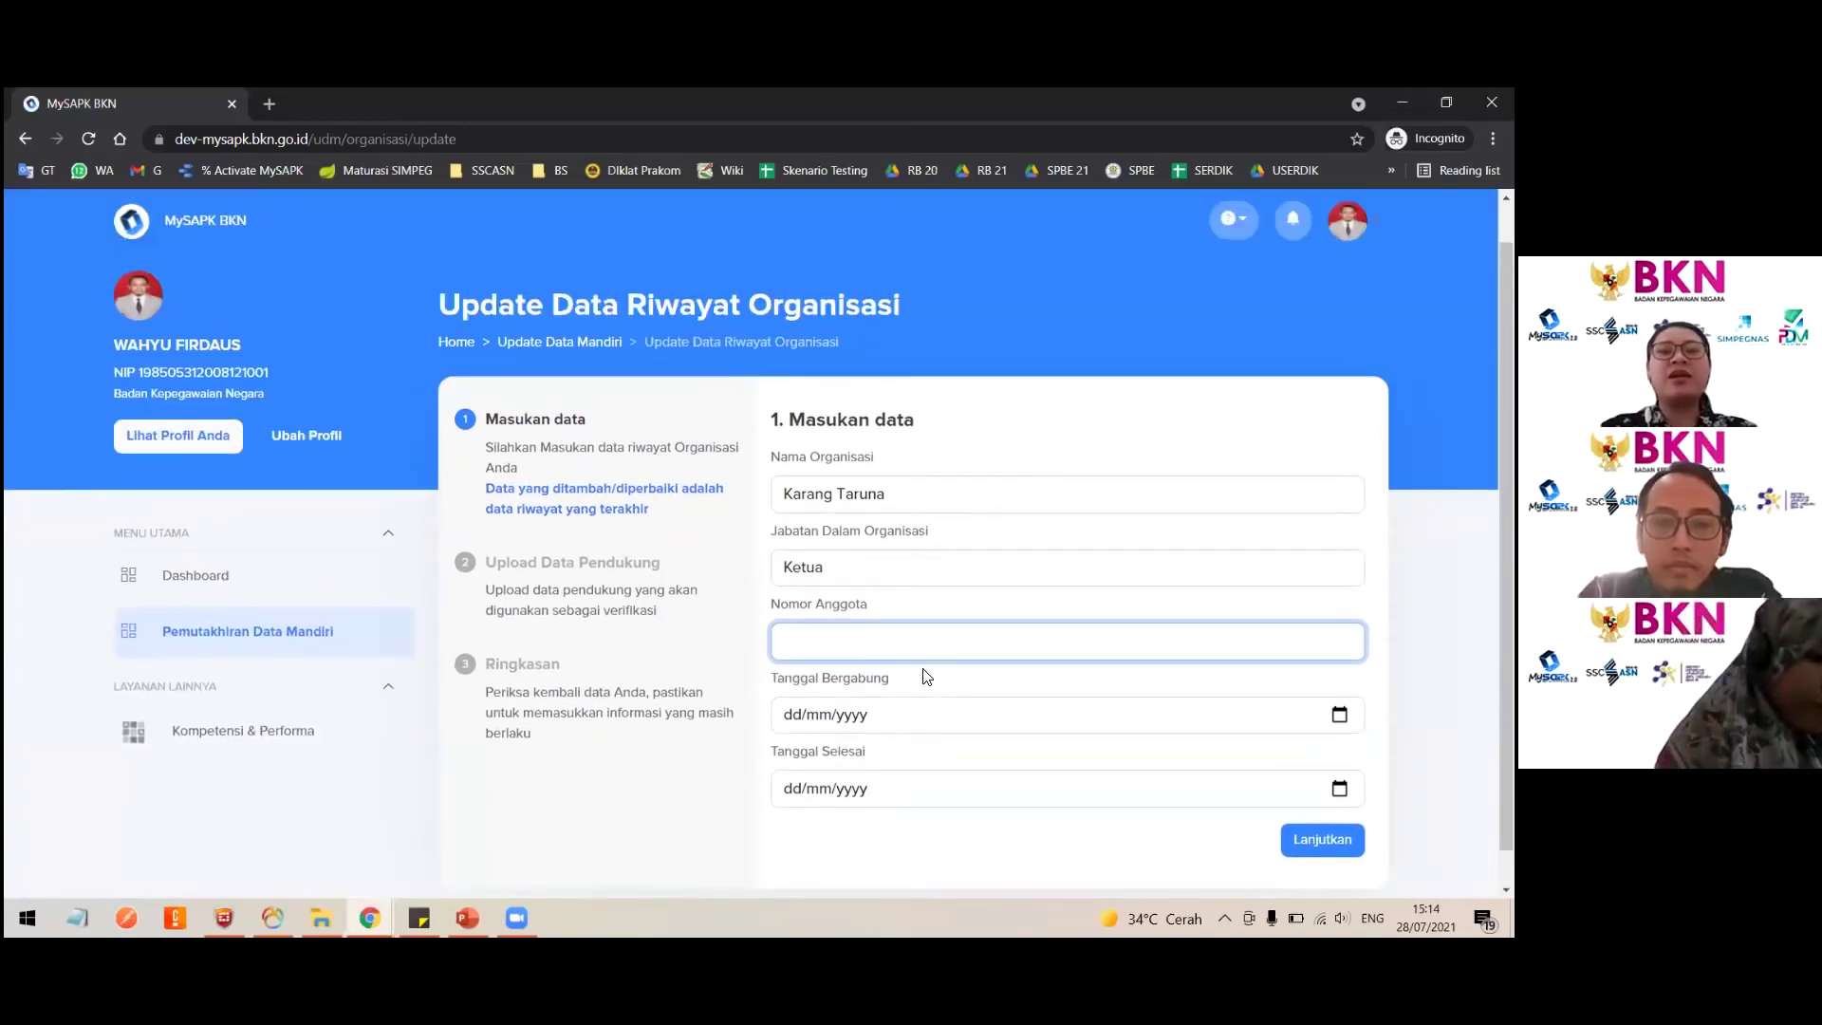
scroll(925, 675, down, 1)
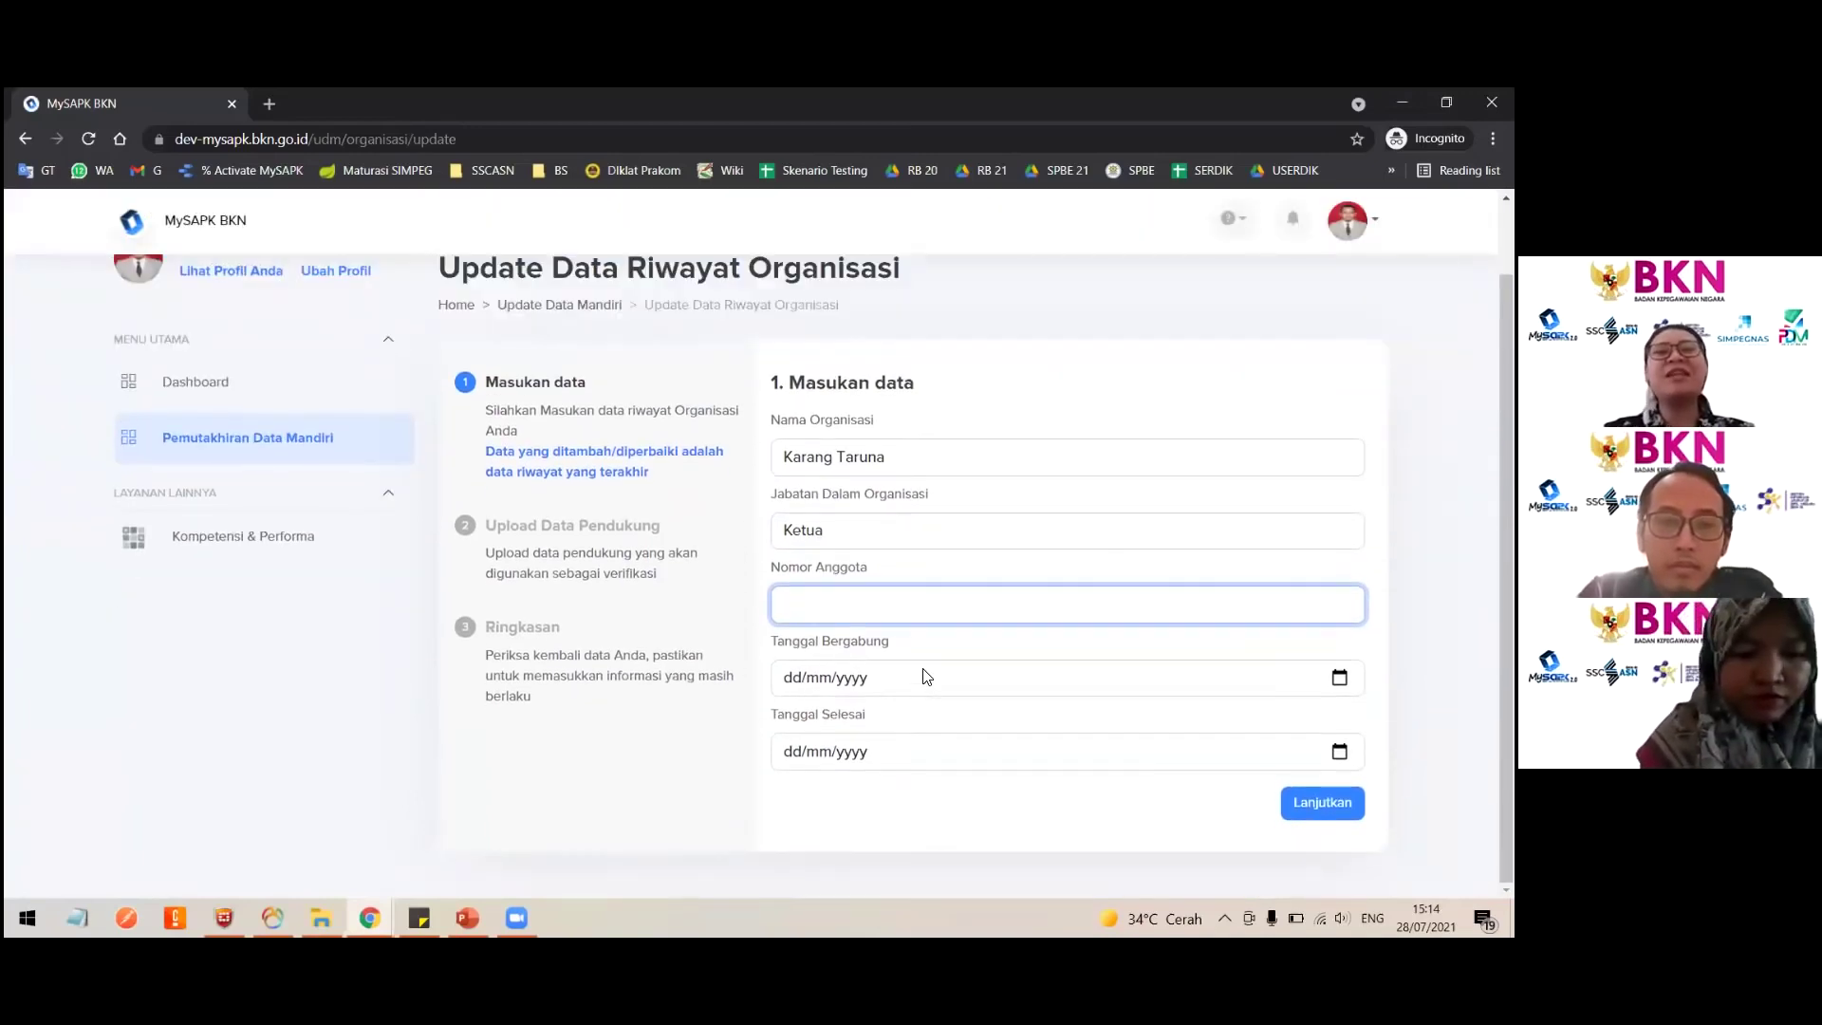
scroll(926, 675, up, 1)
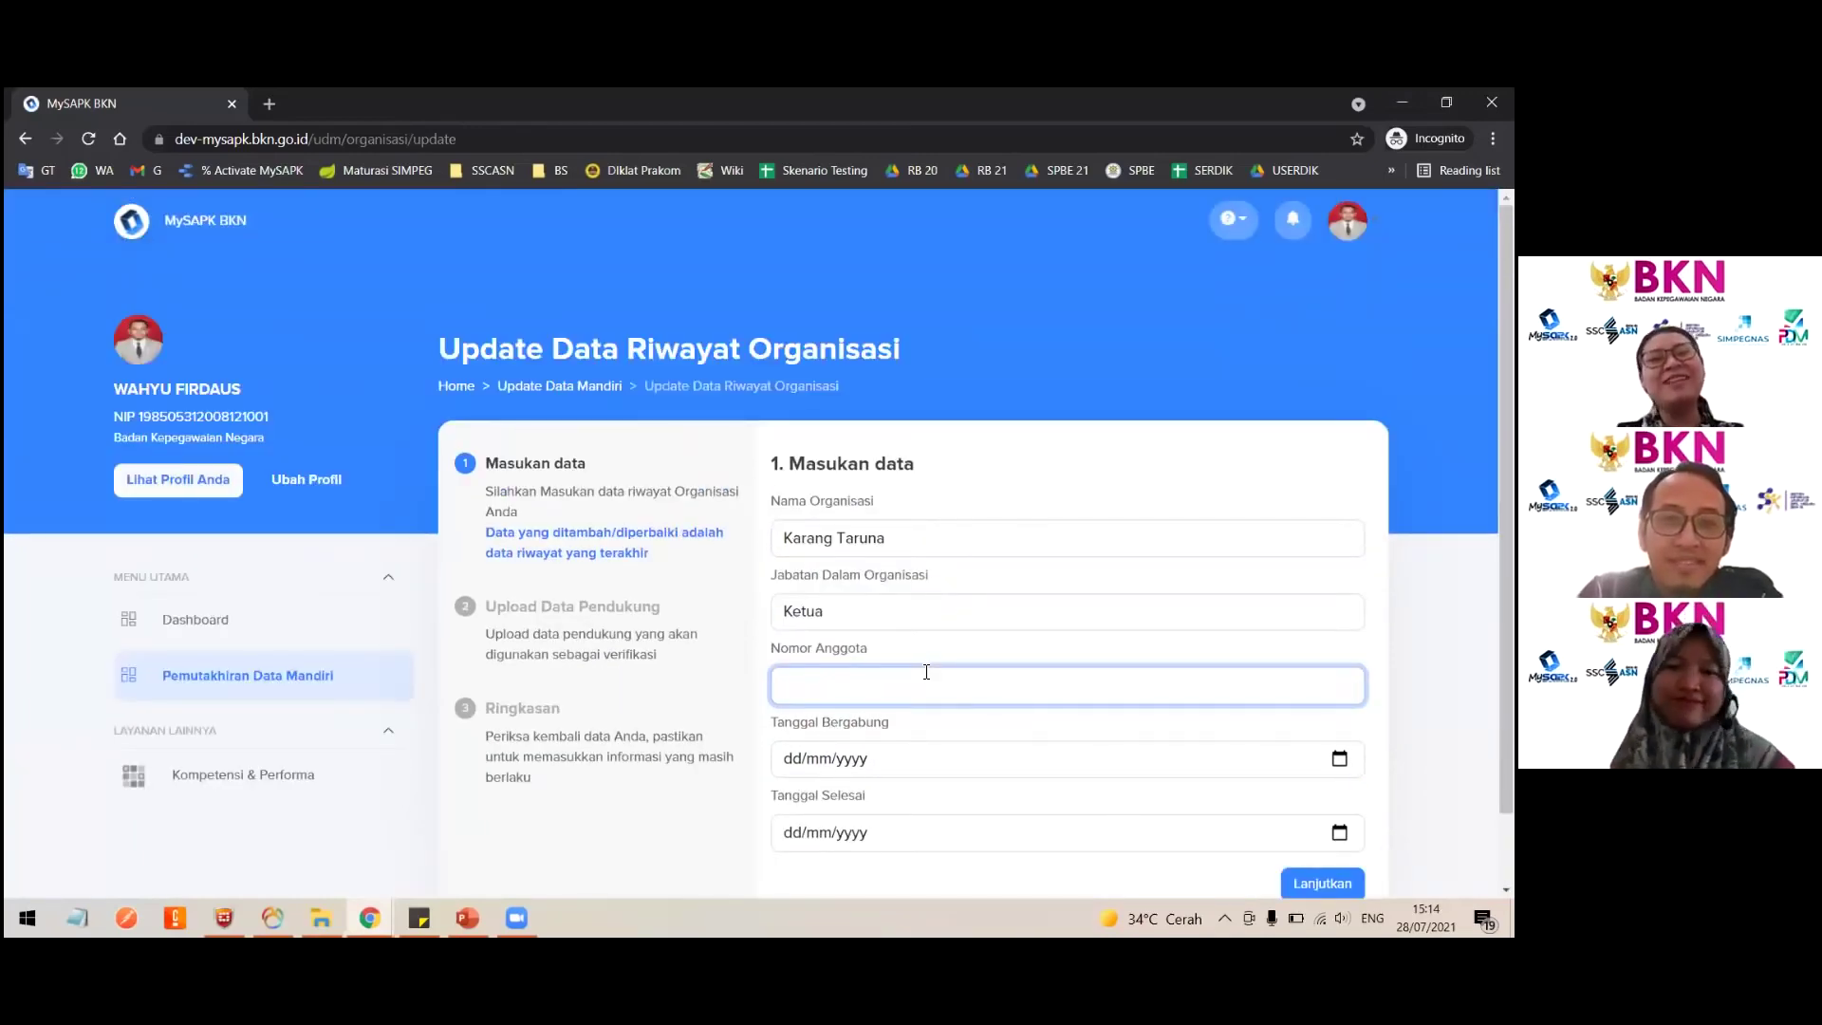
scroll(926, 674, down, 2)
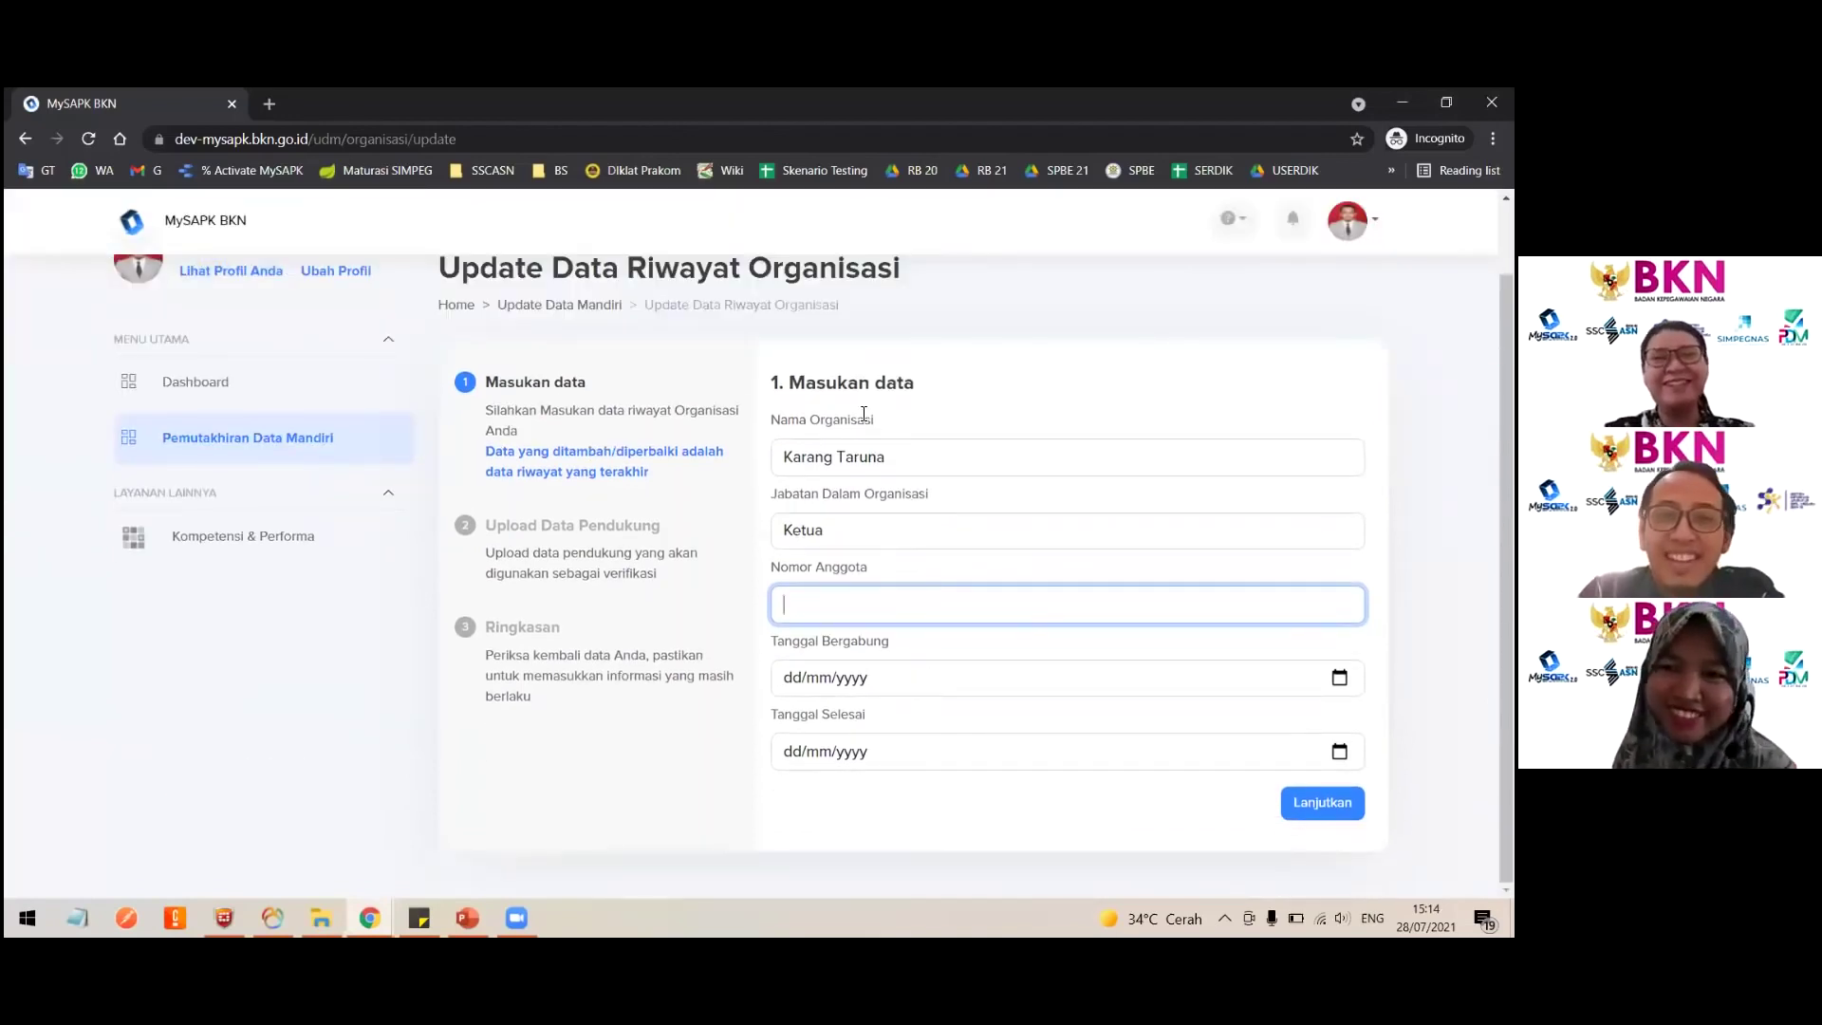
scroll(892, 294, up, 2)
double_click(866, 349)
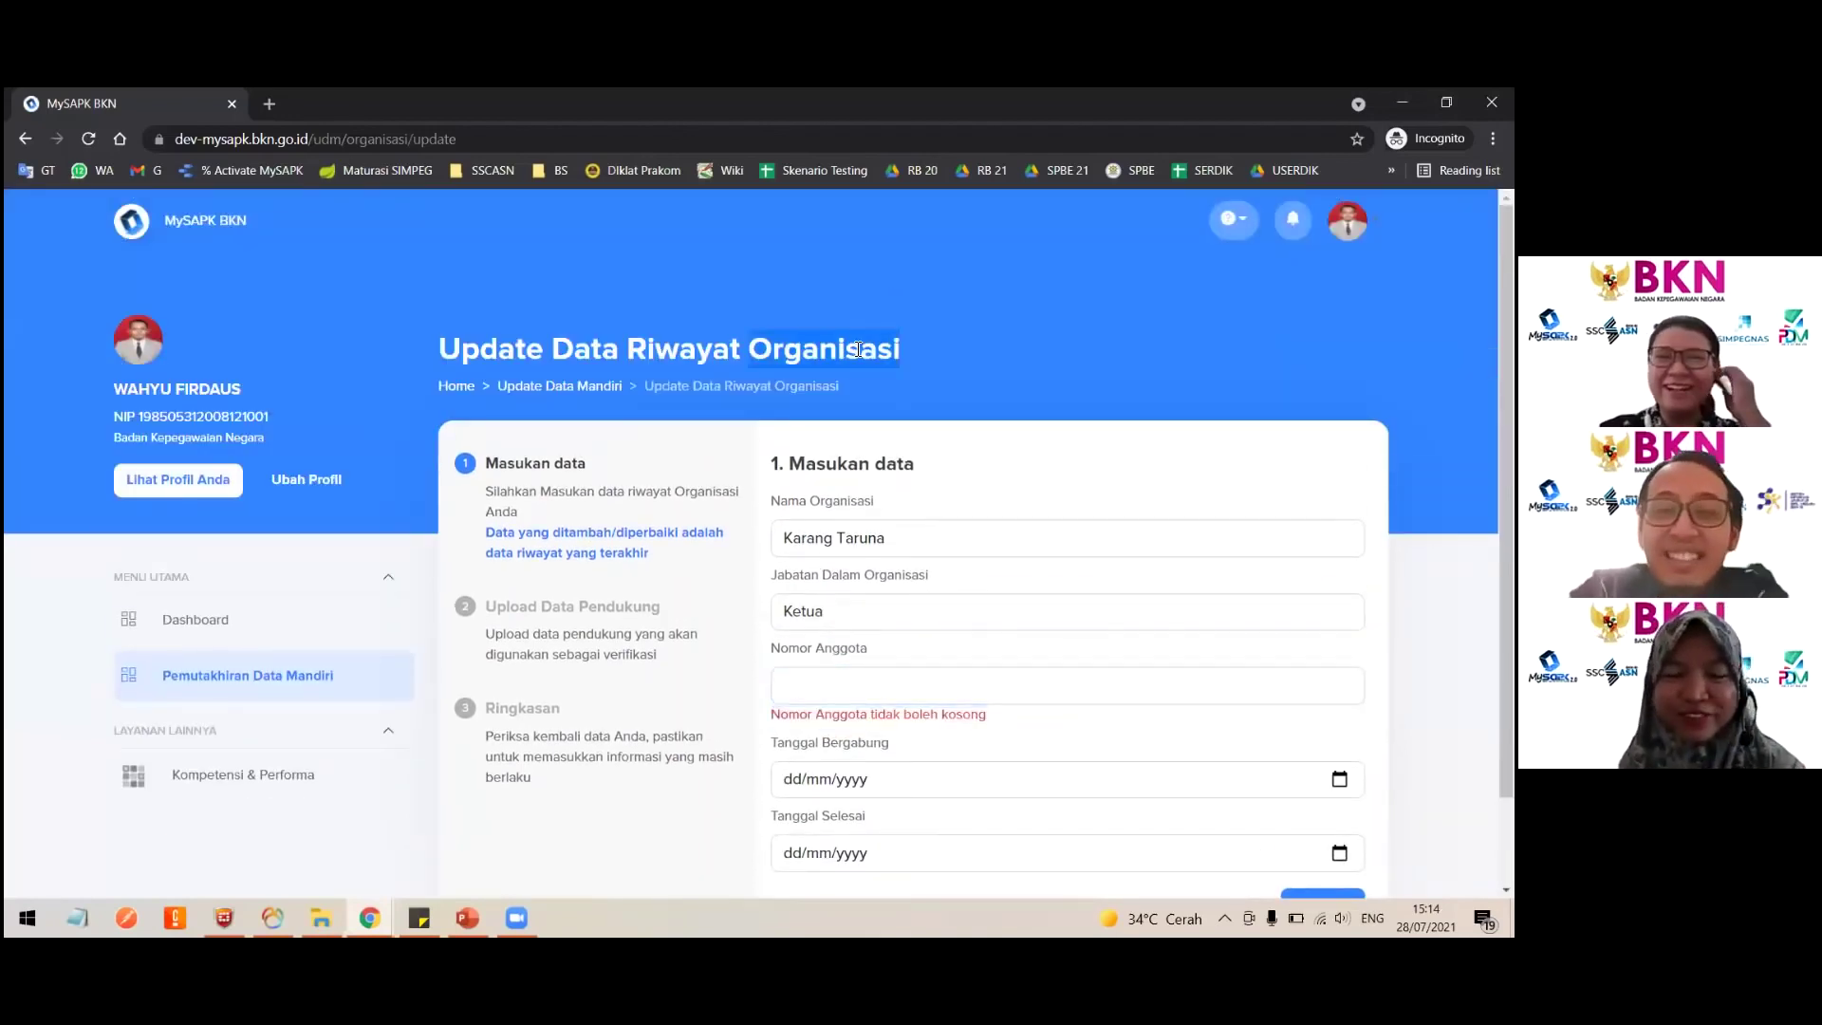
scroll(957, 579, down, 1)
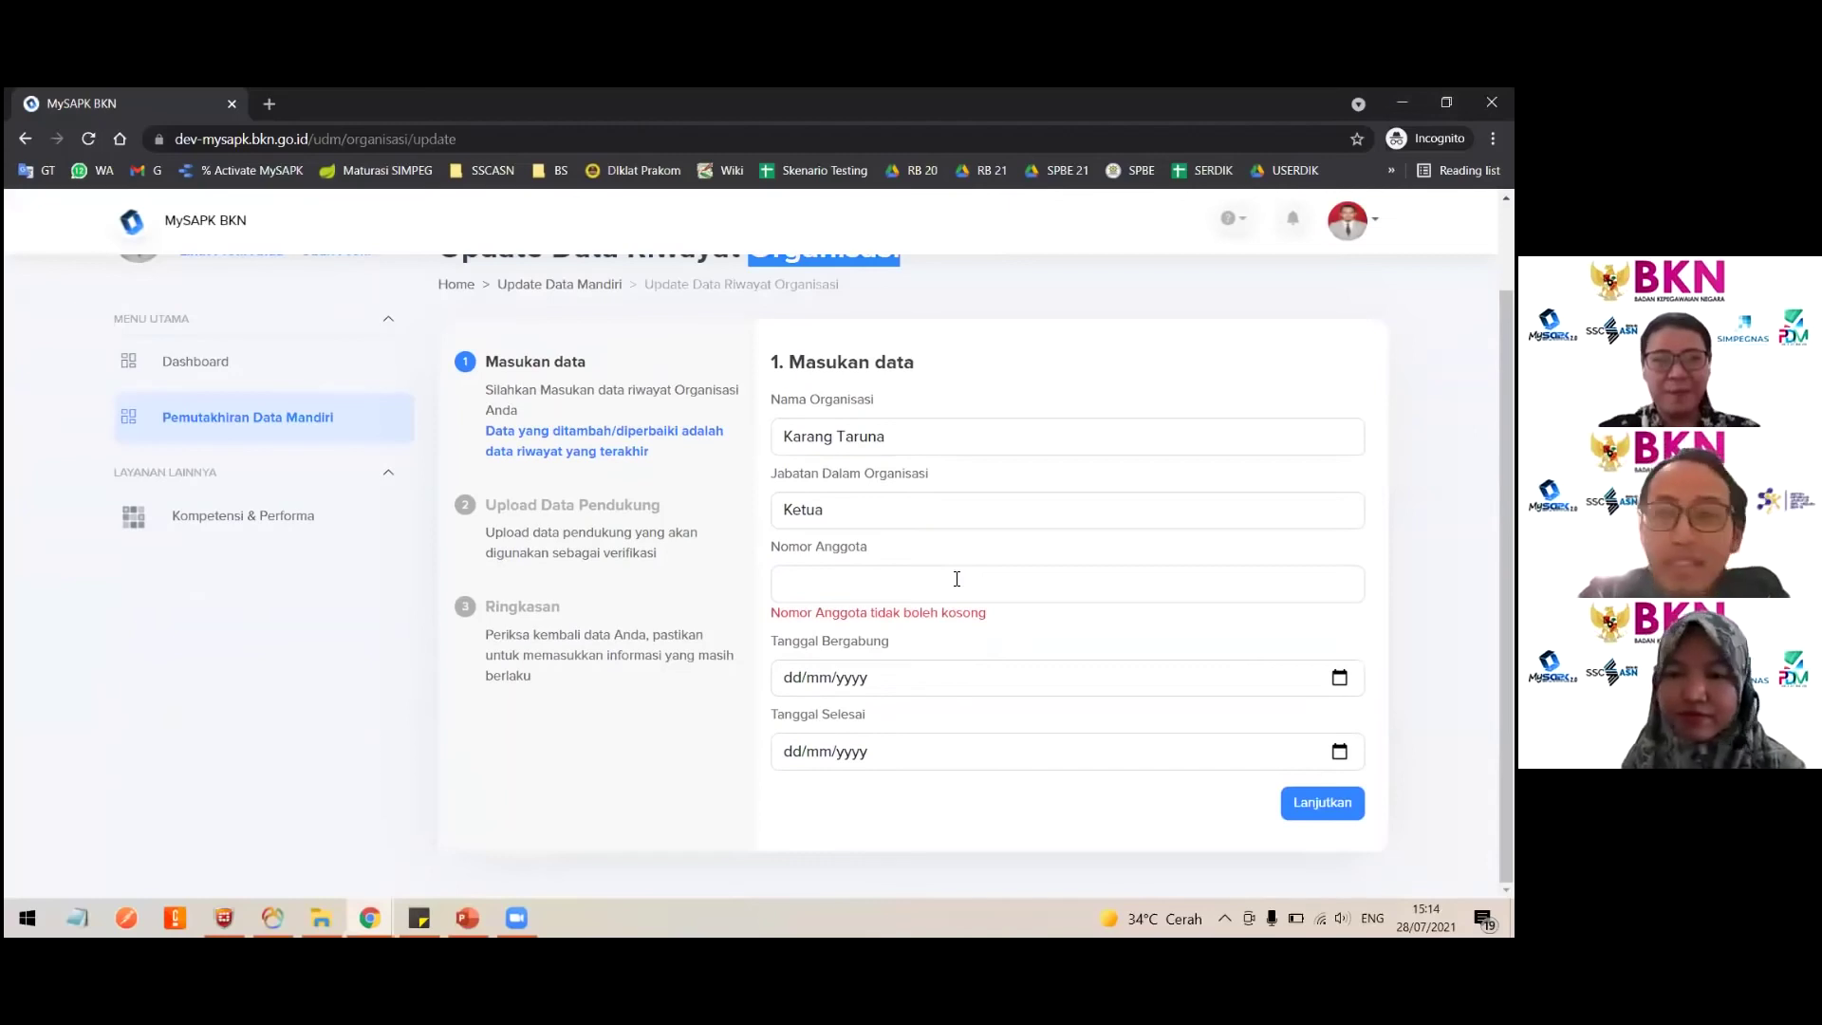
scroll(956, 578, up, 1)
click(989, 374)
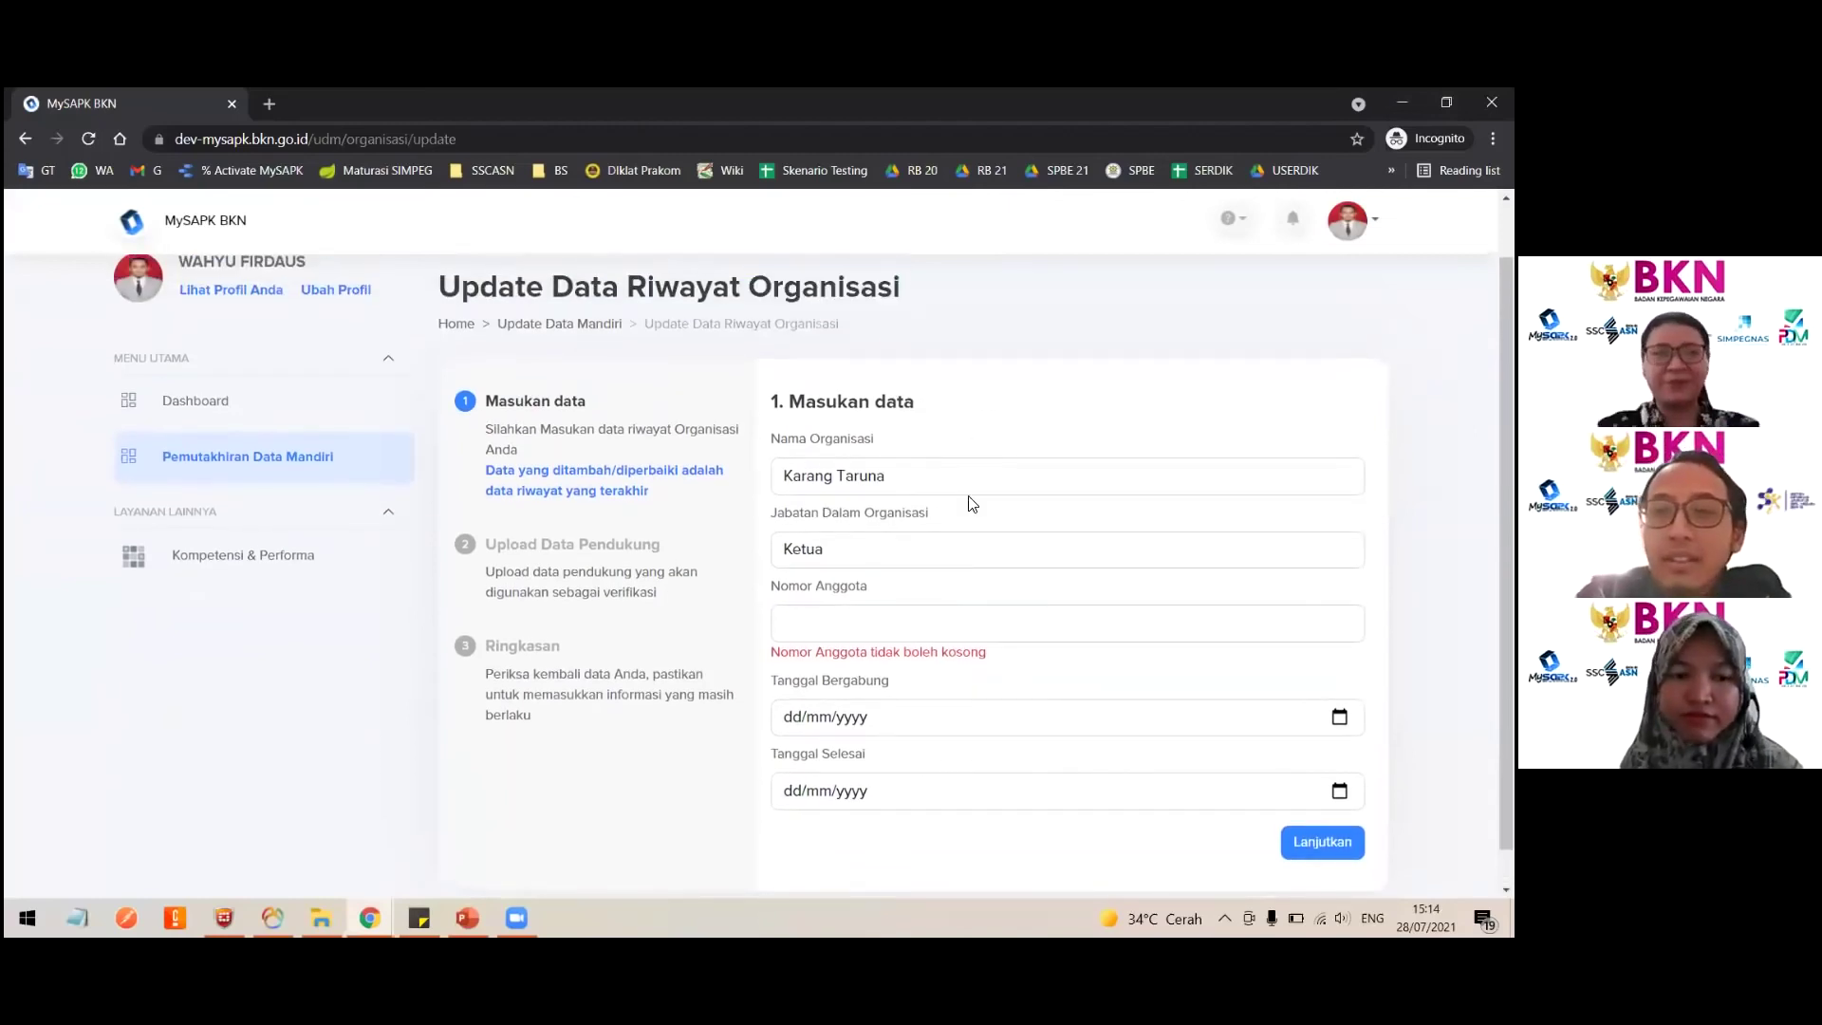
scroll(972, 502, down, 1)
click(882, 588)
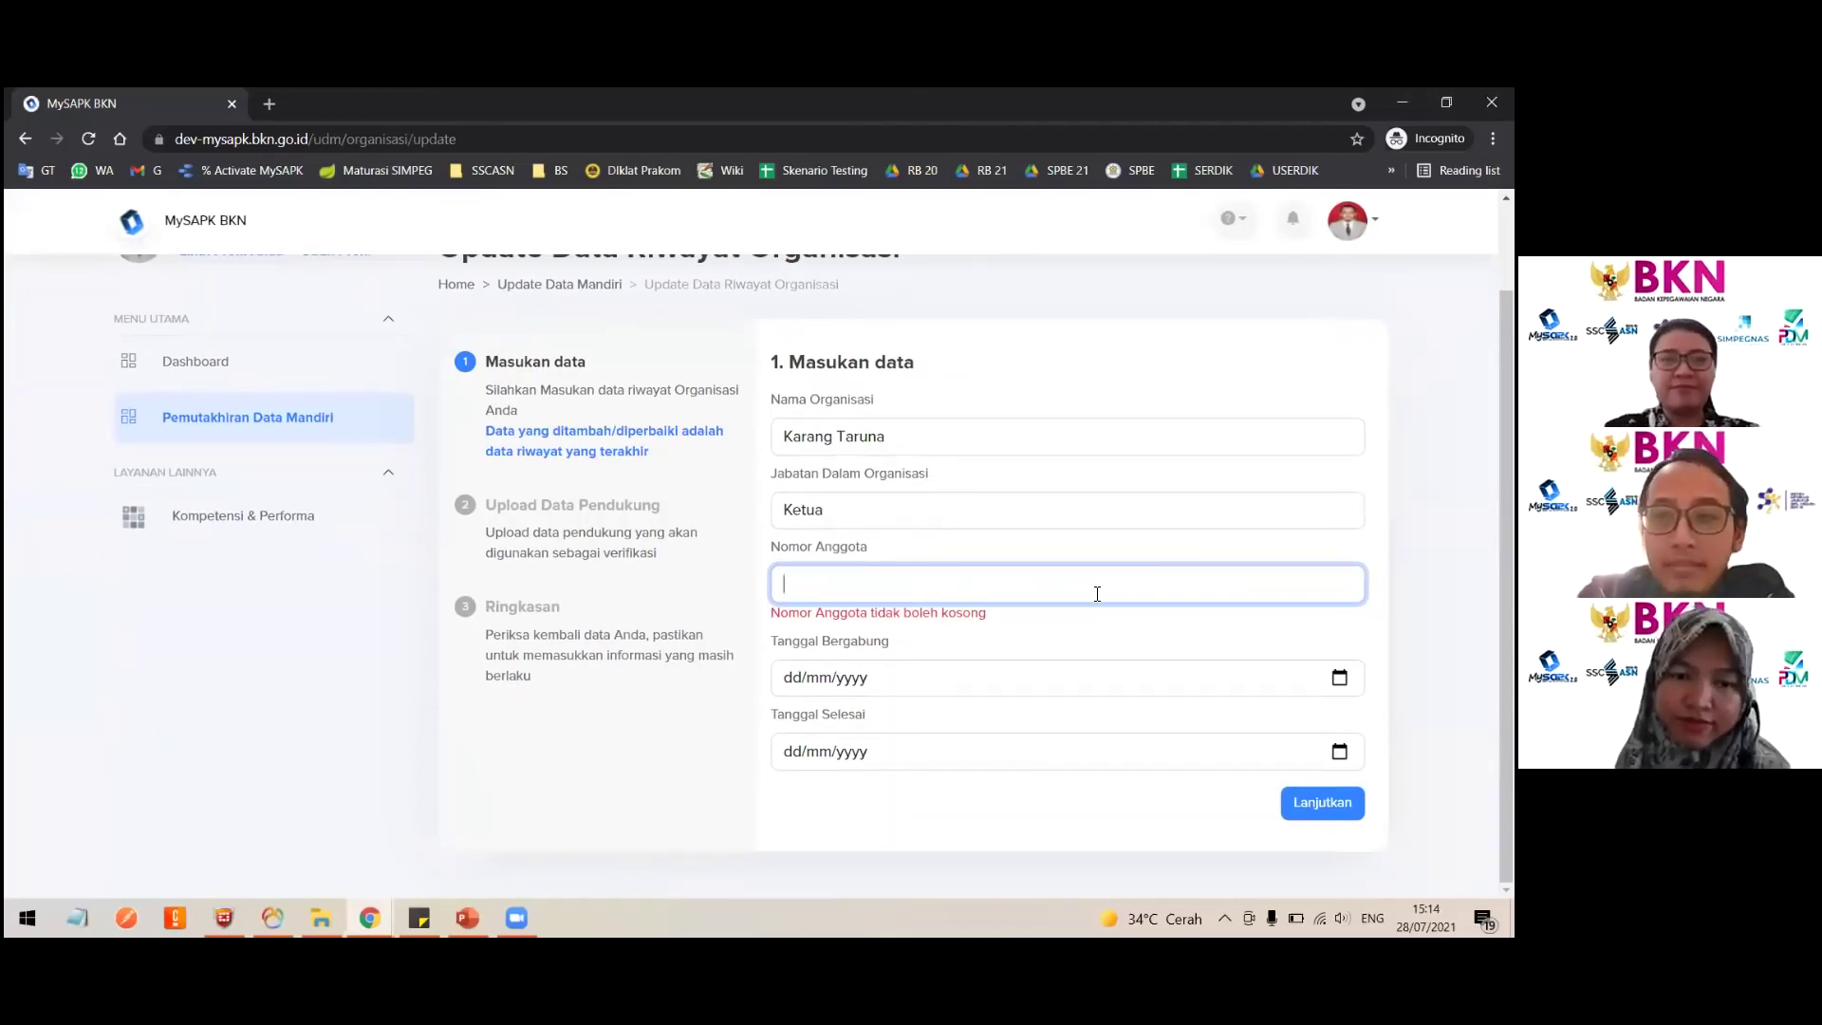
text(0)
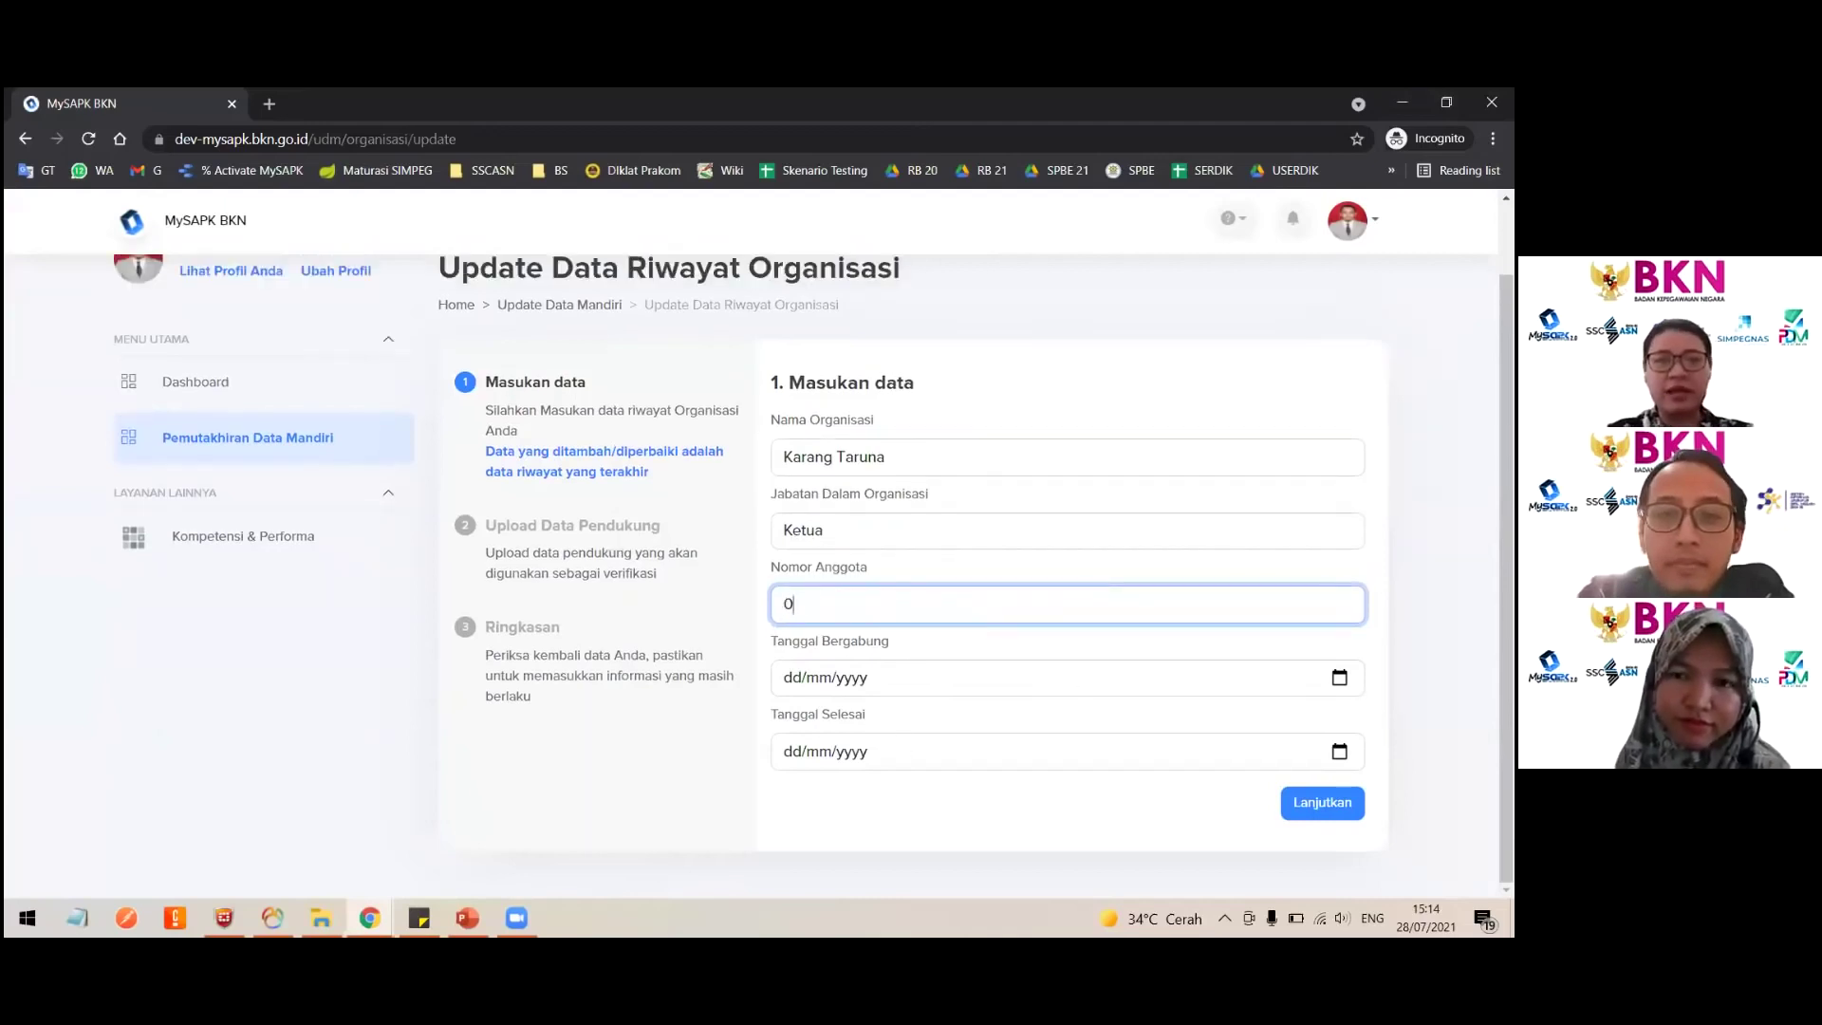
Step: Set joining date 27/07/2021 and end date 28/07/2021, then continue to the upload step
click(1339, 677)
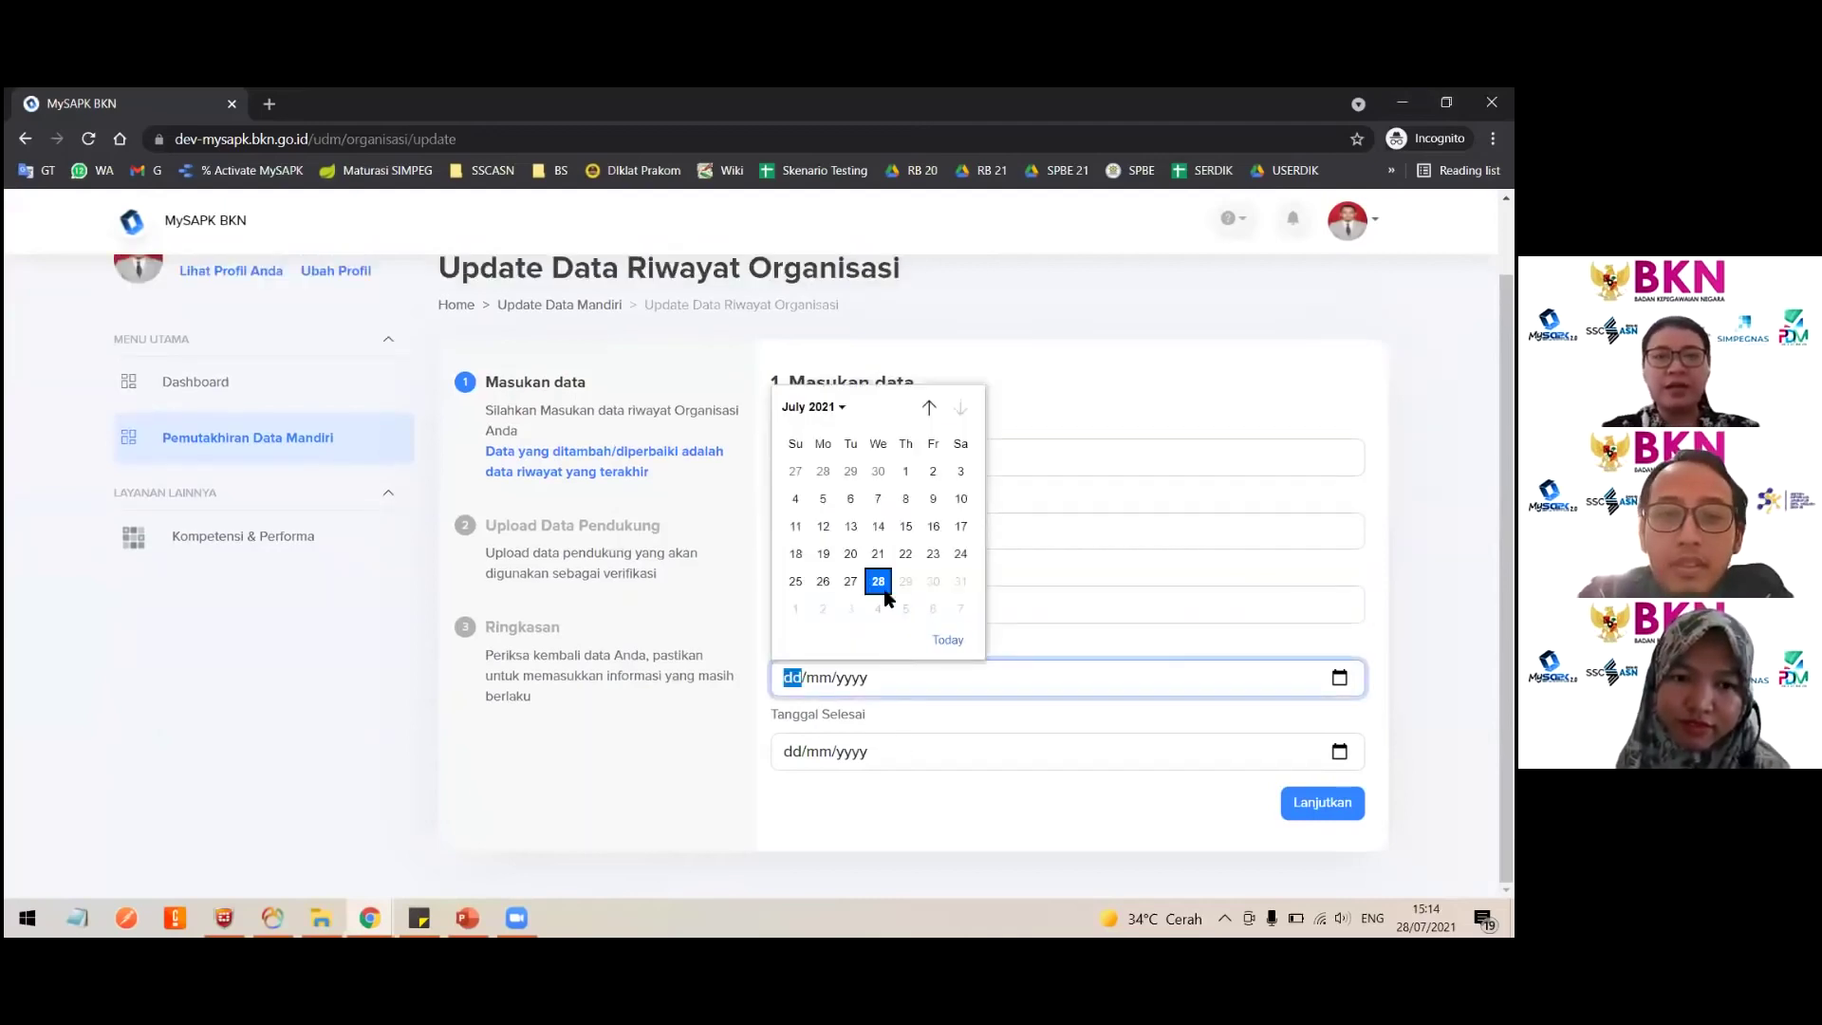
click(877, 581)
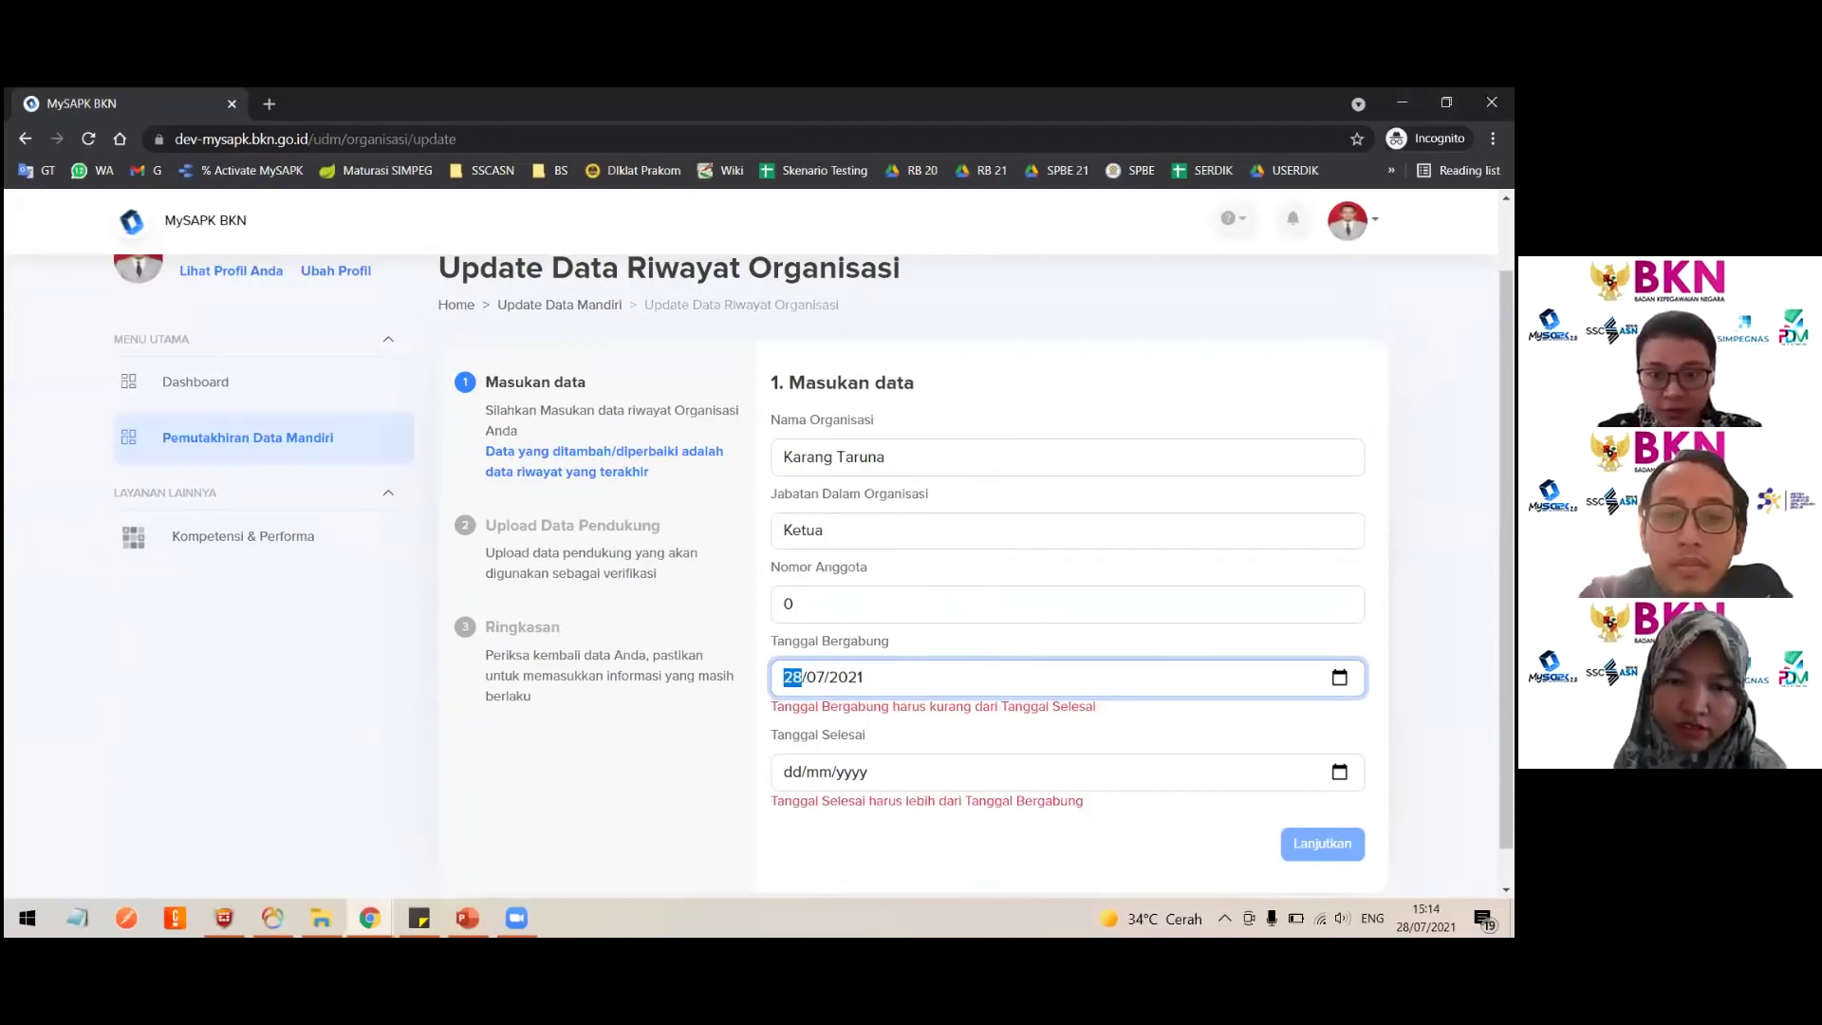
key(alt+Down)
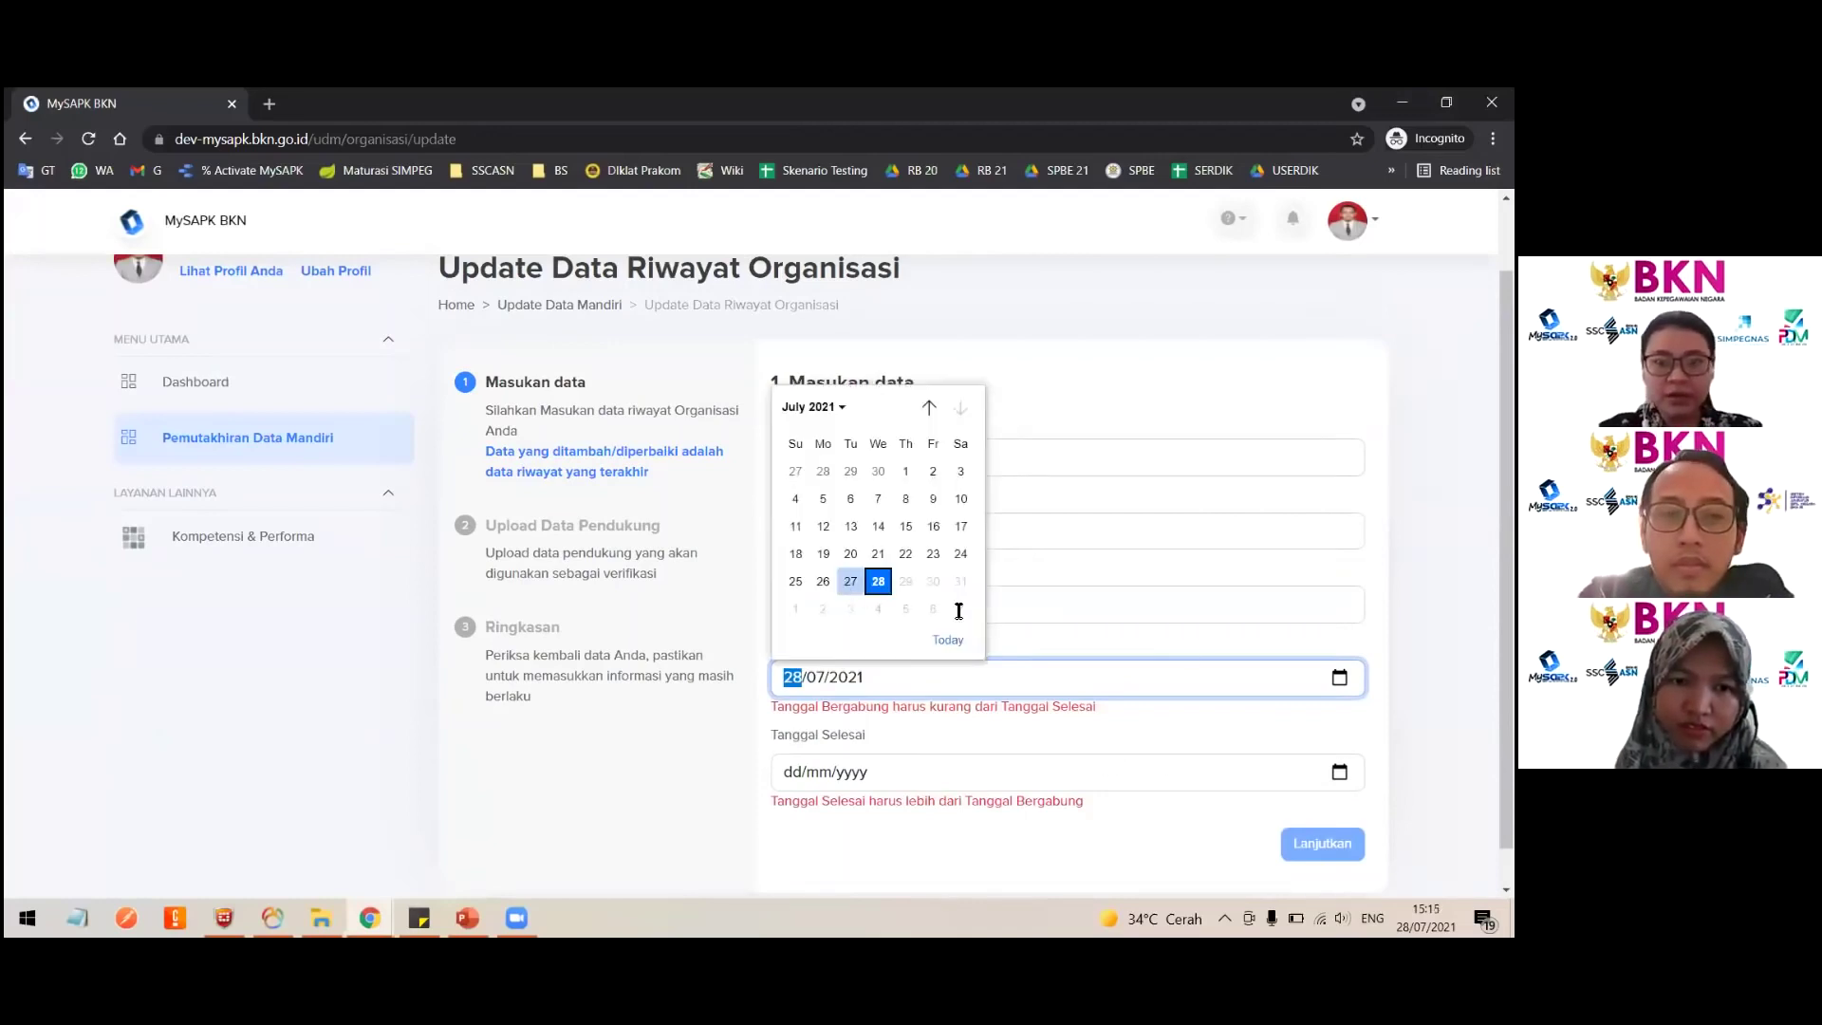
click(850, 581)
click(792, 772)
key(alt+Down)
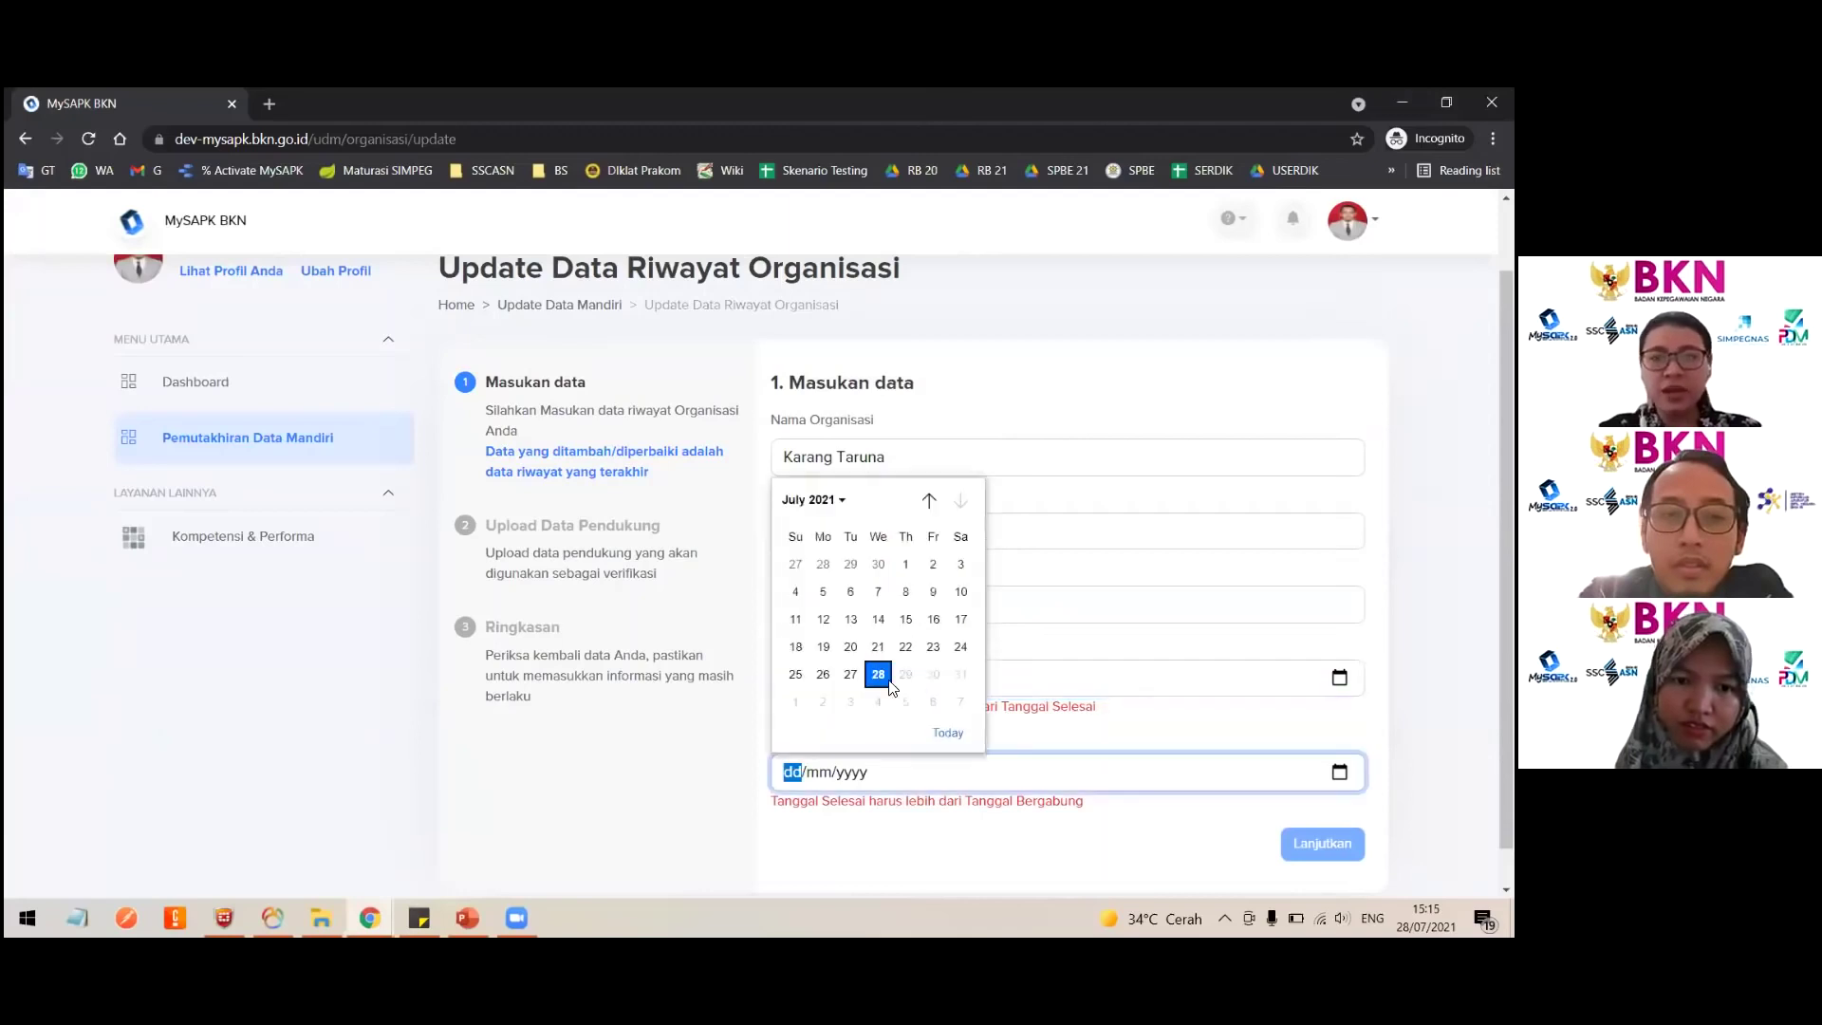
click(888, 676)
click(1322, 802)
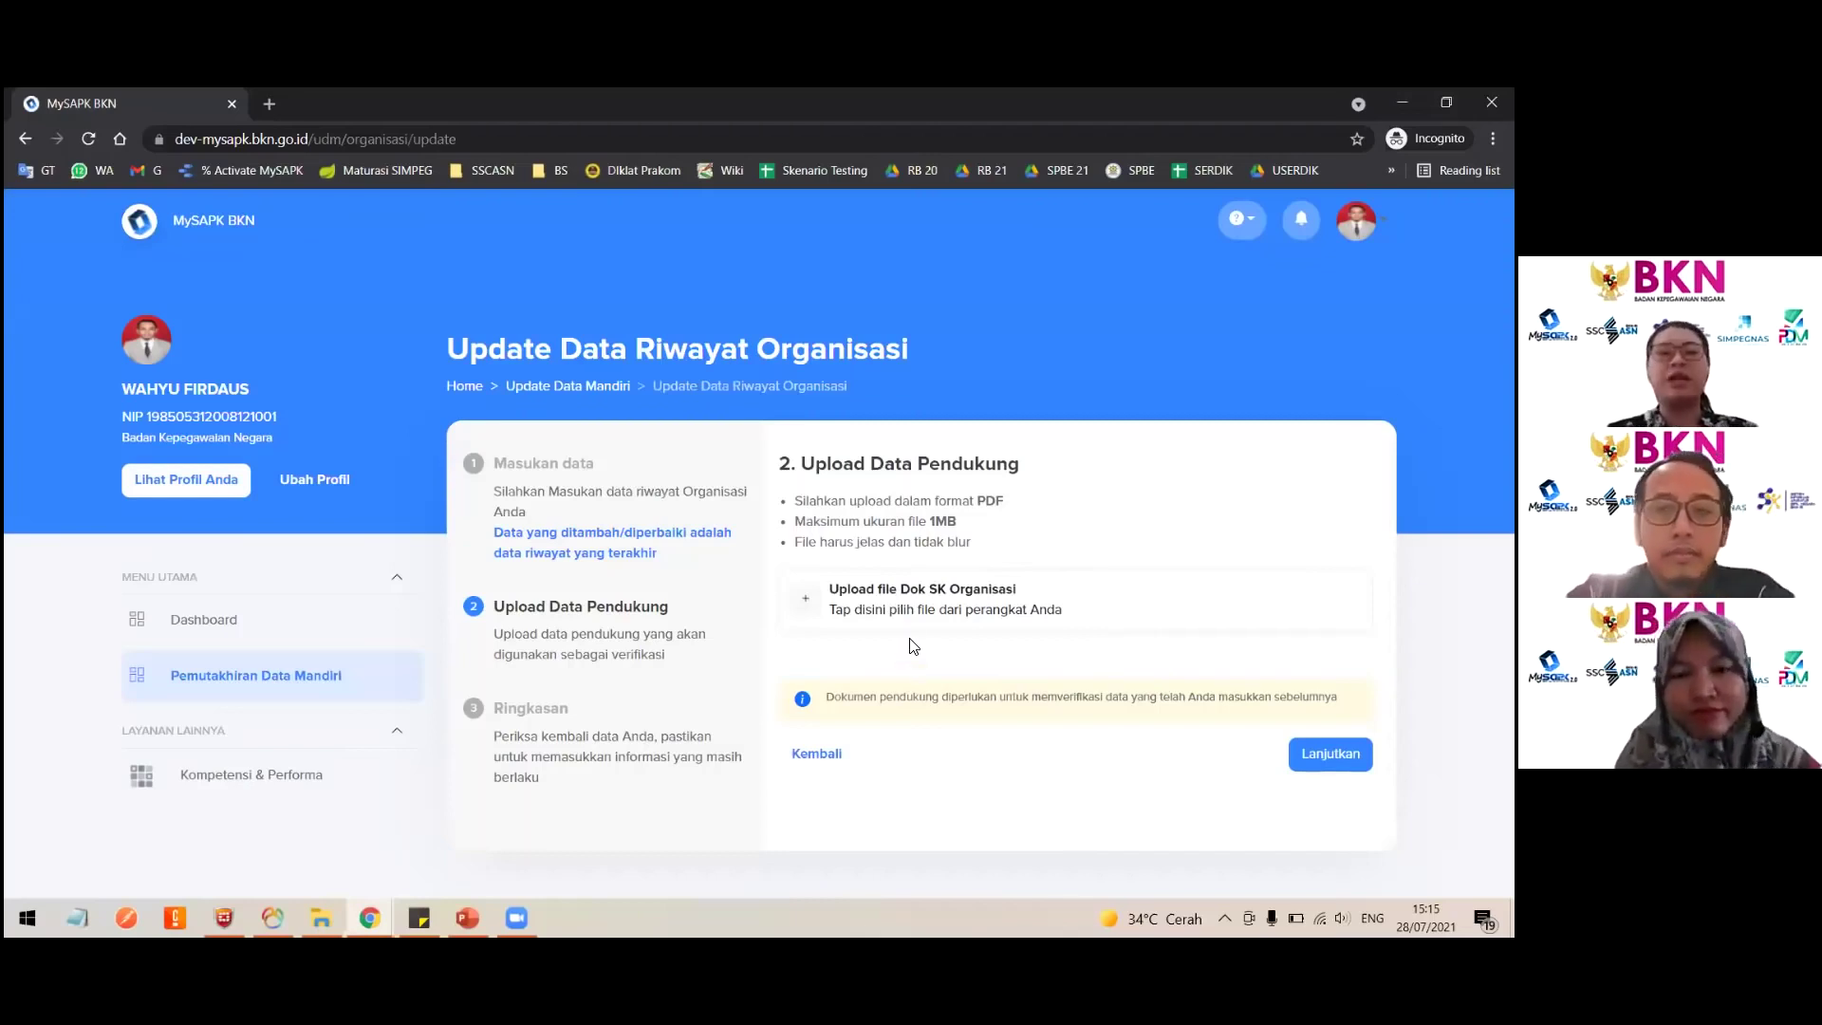
Step: Upload Dok SK Organisasi.pdf from Downloads and continue to the review summary
click(901, 605)
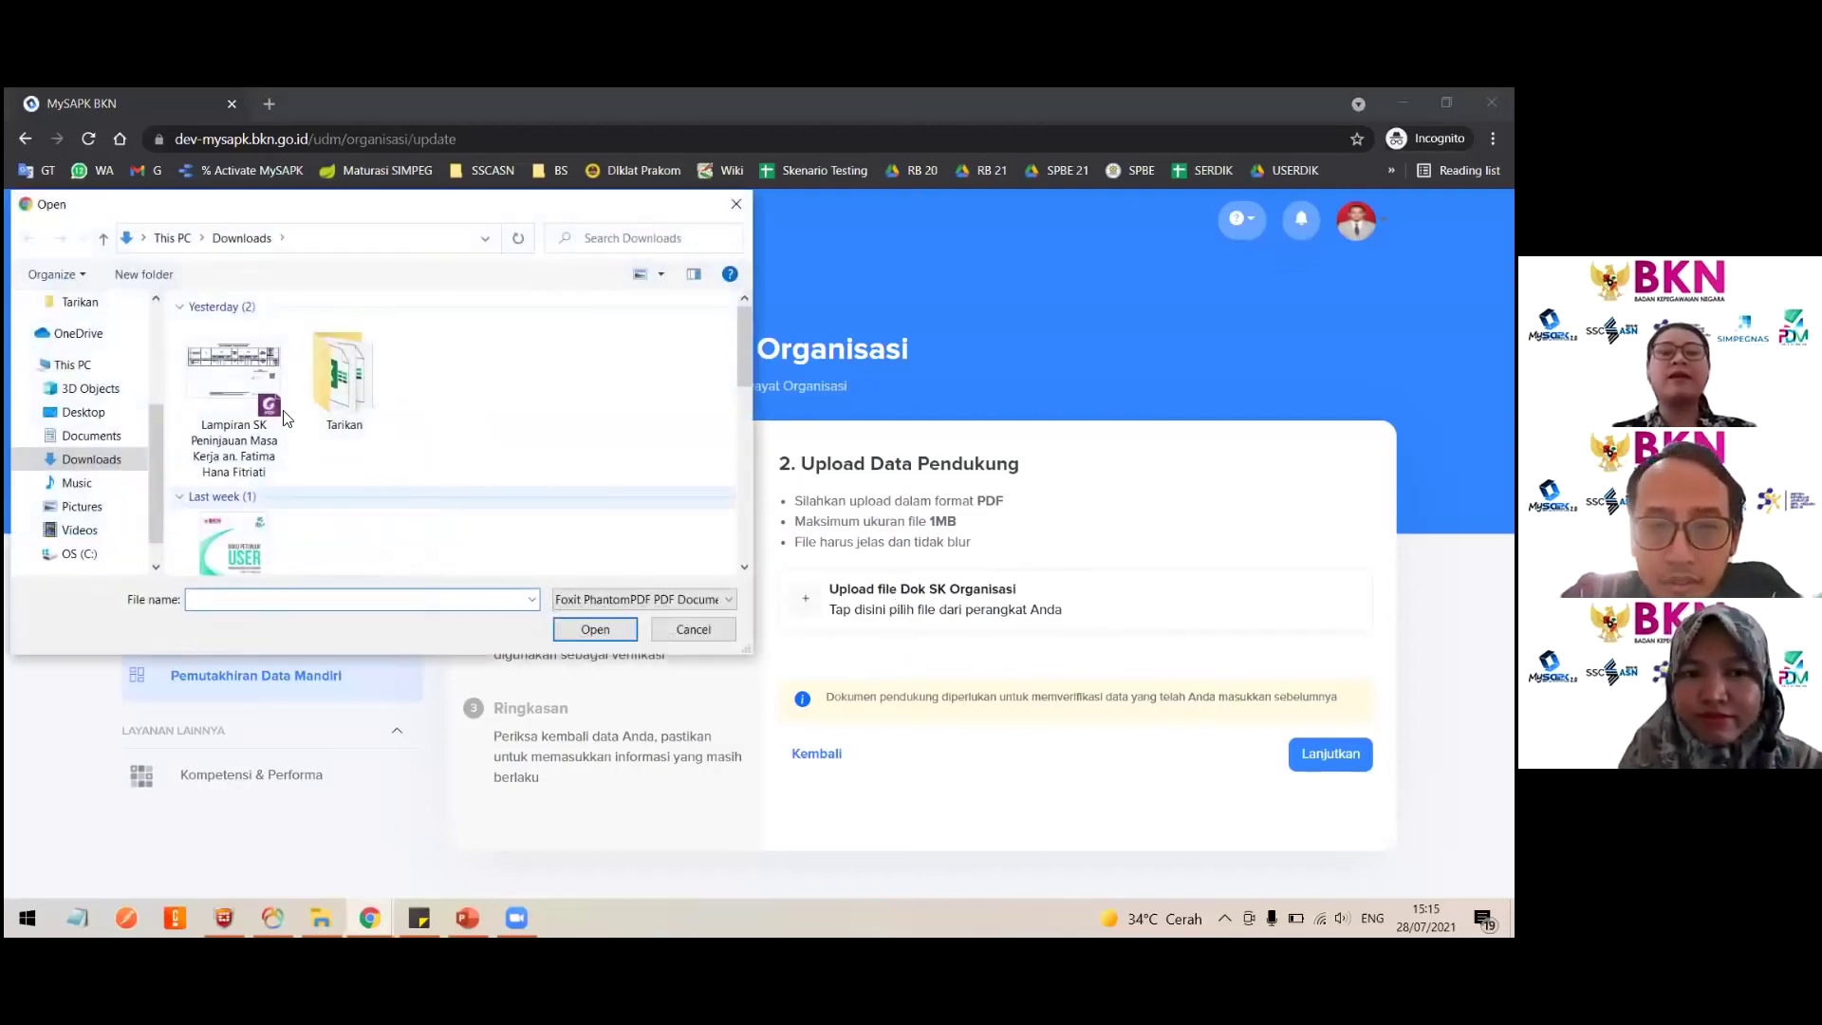
double_click(252, 397)
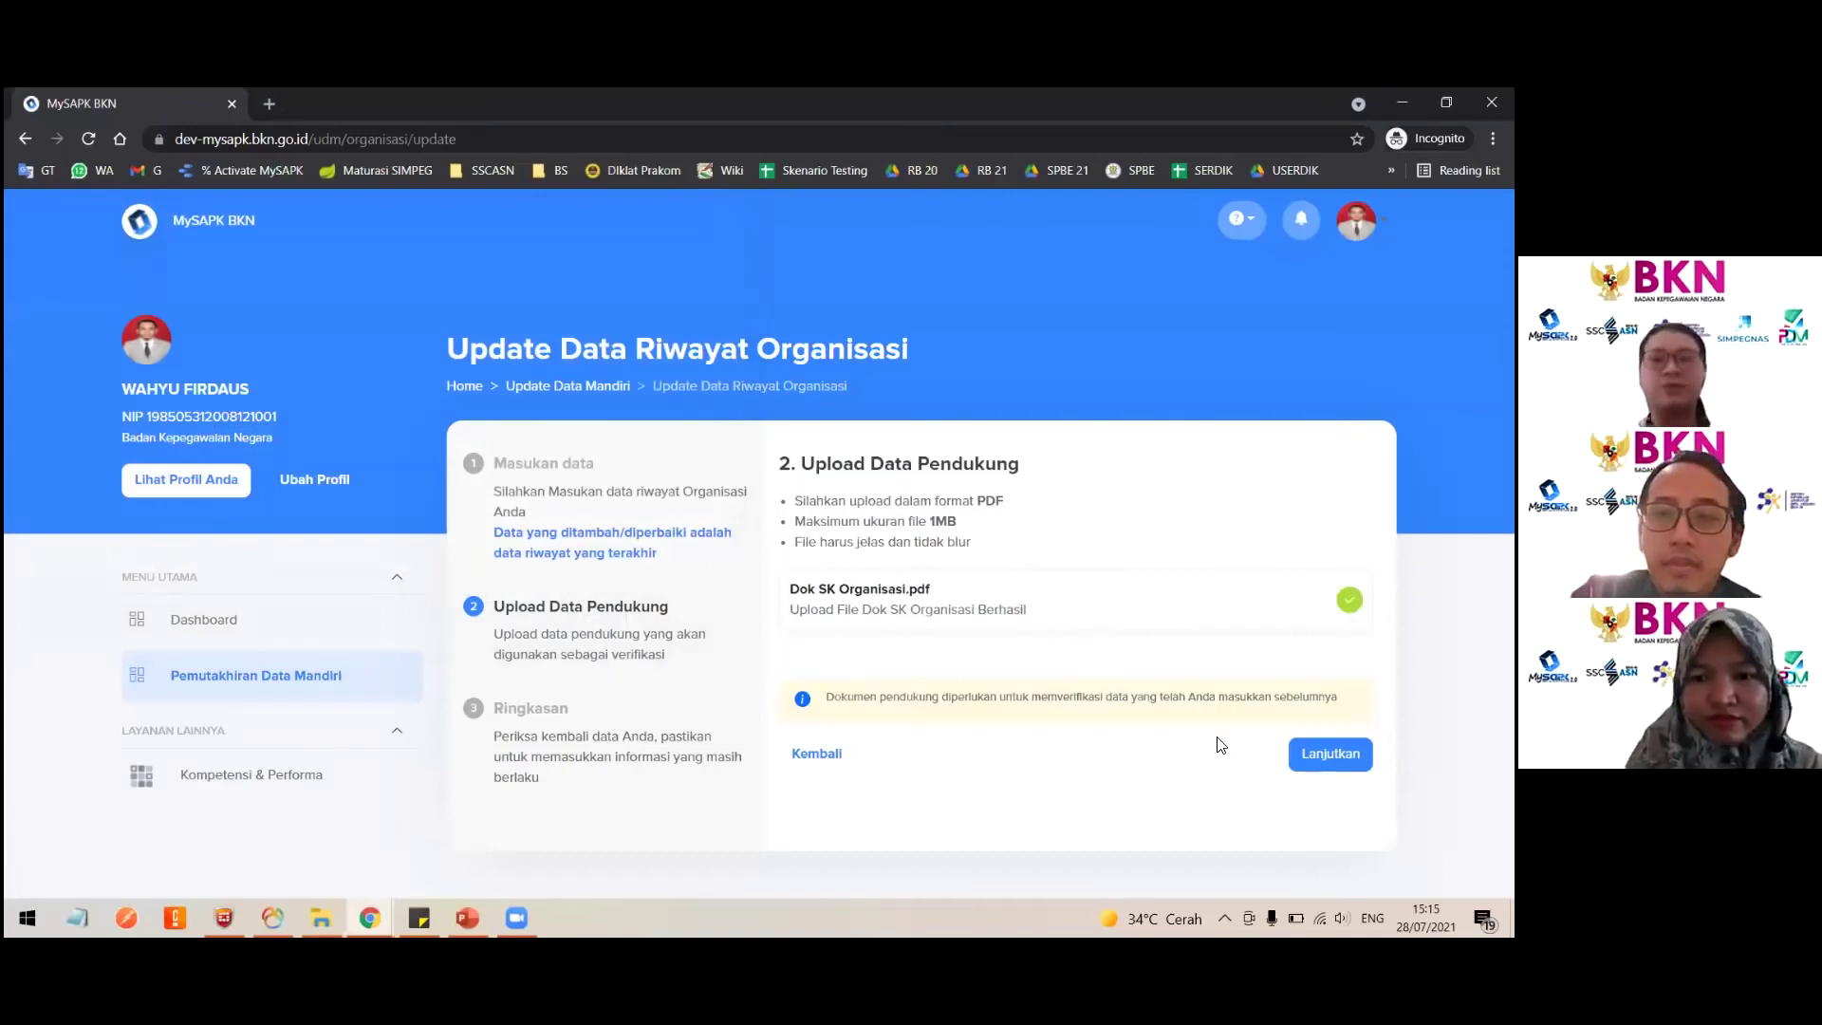
click(1330, 753)
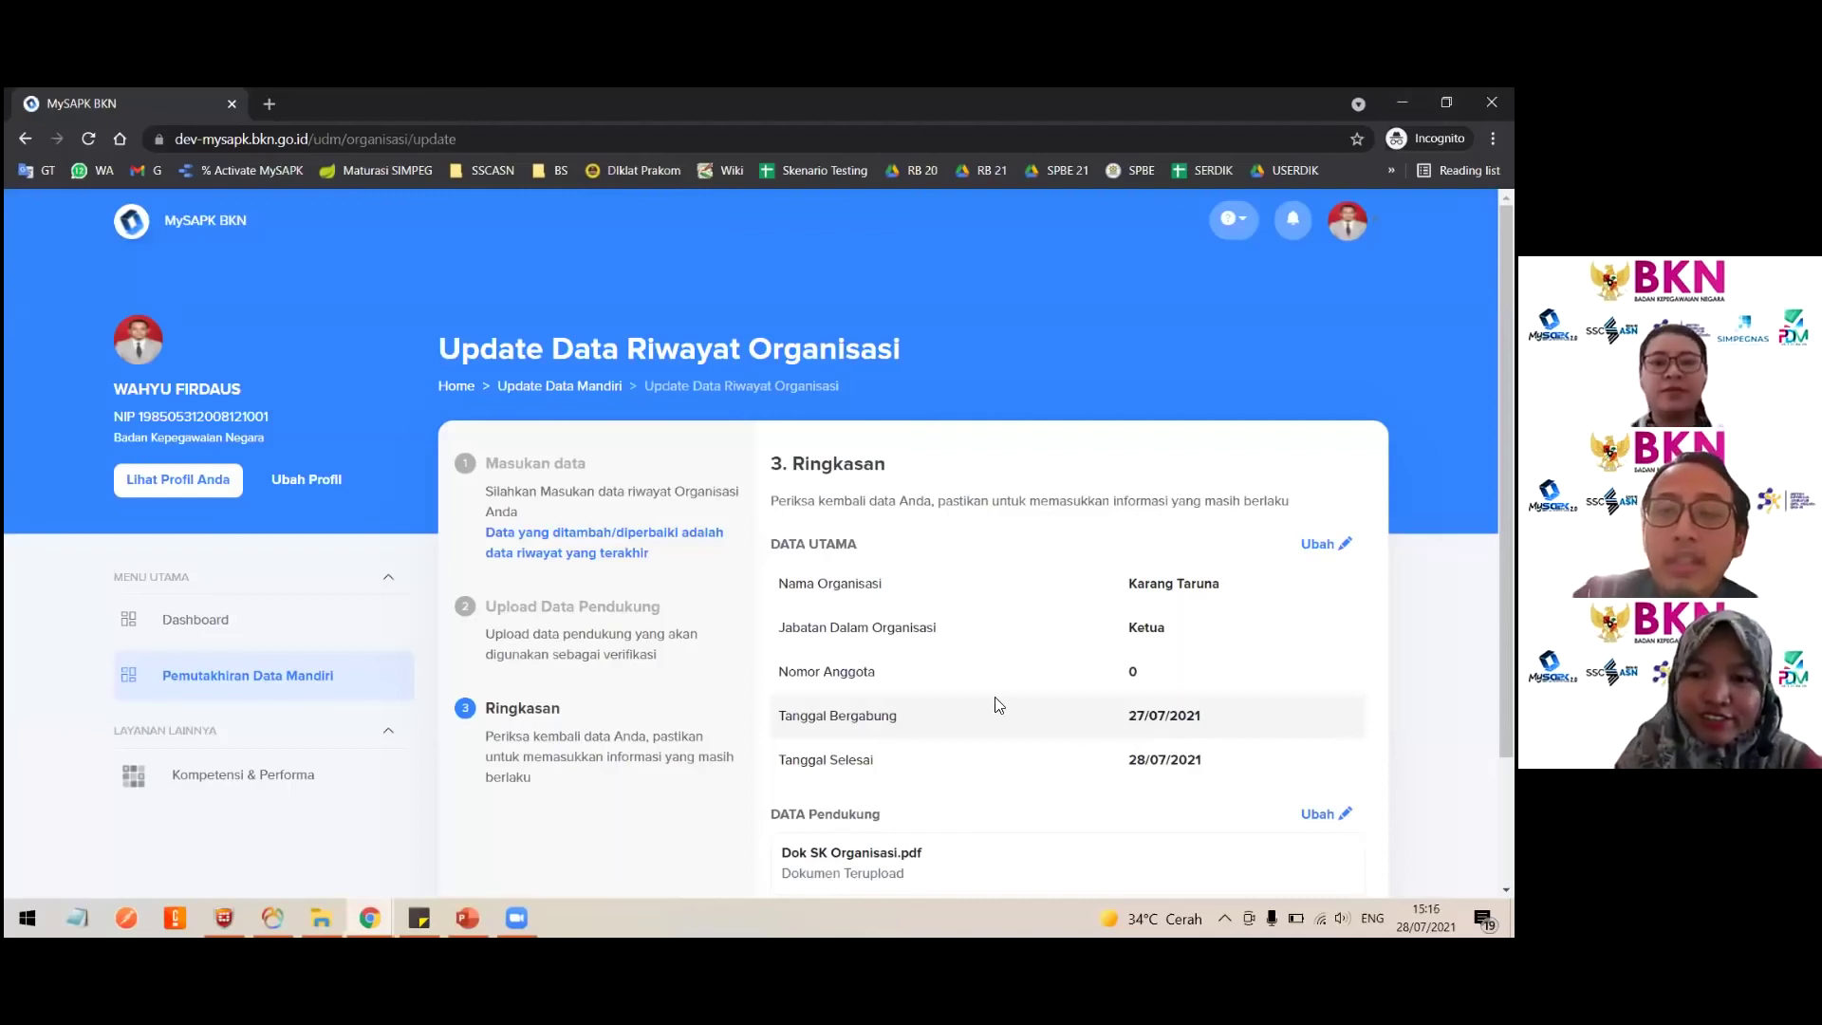
scroll(996, 704, down, 1)
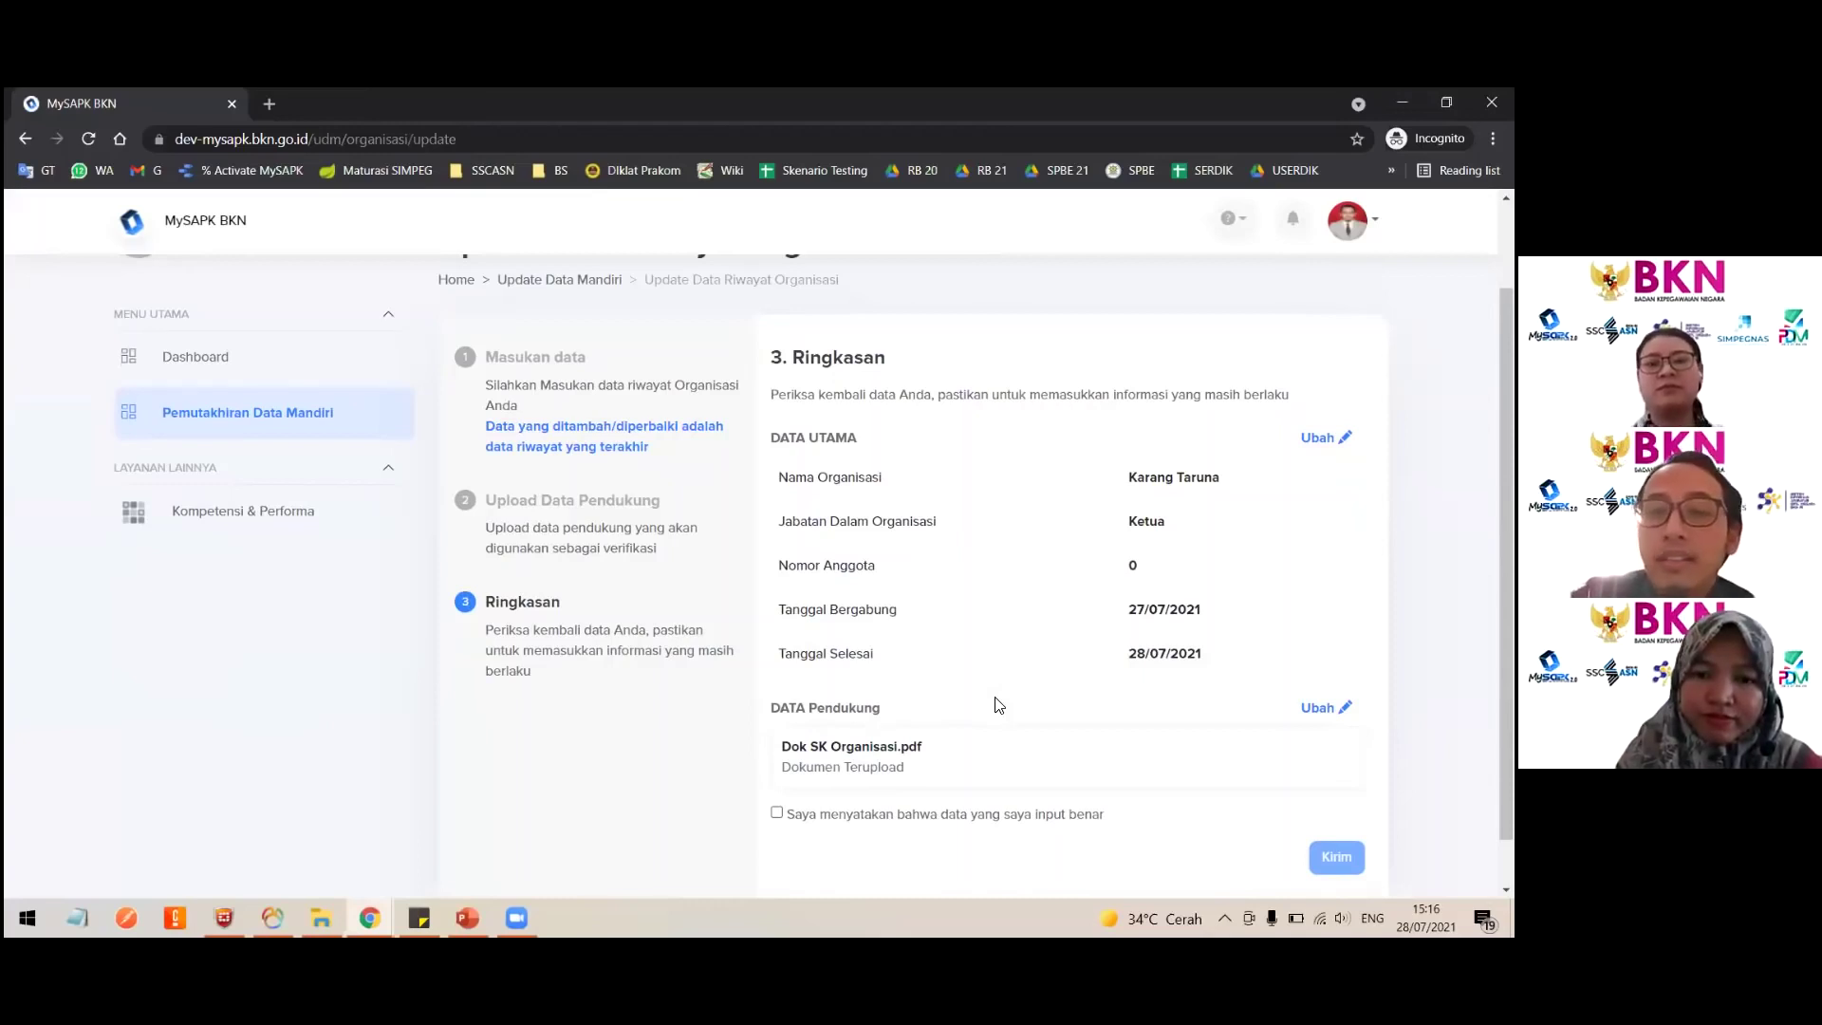
scroll(942, 750, down, 1)
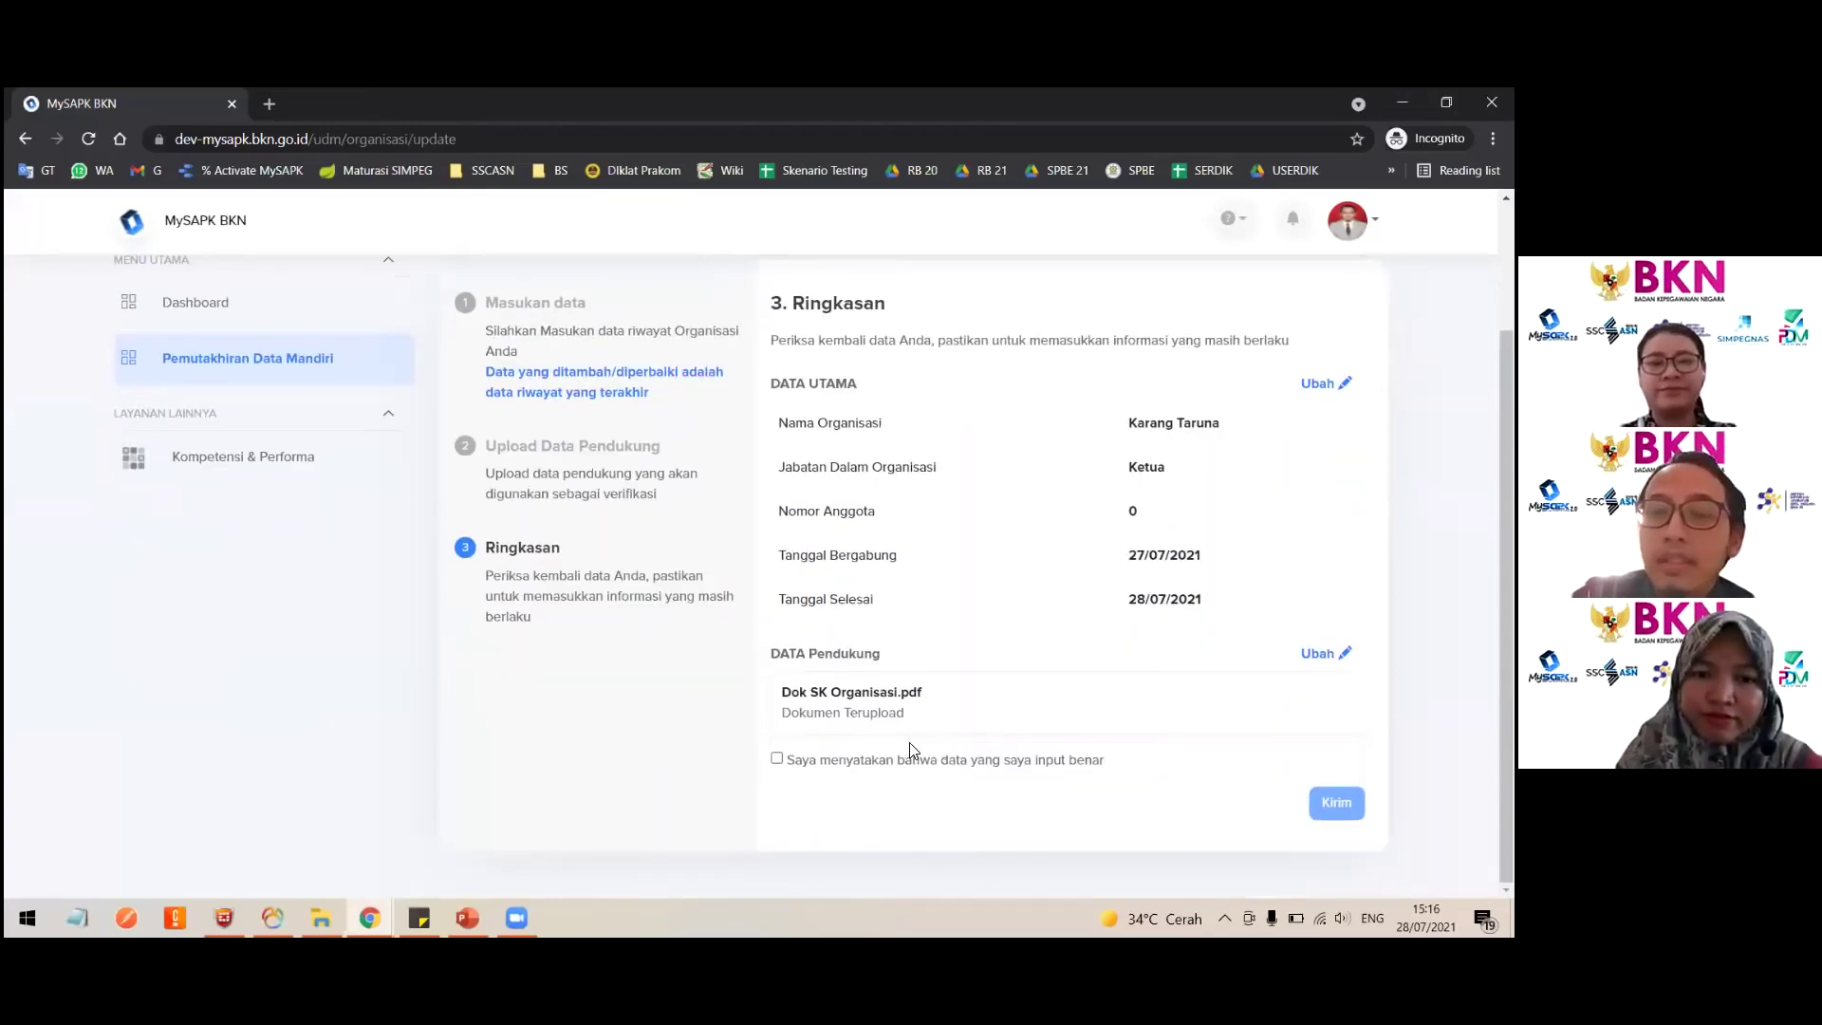
click(777, 759)
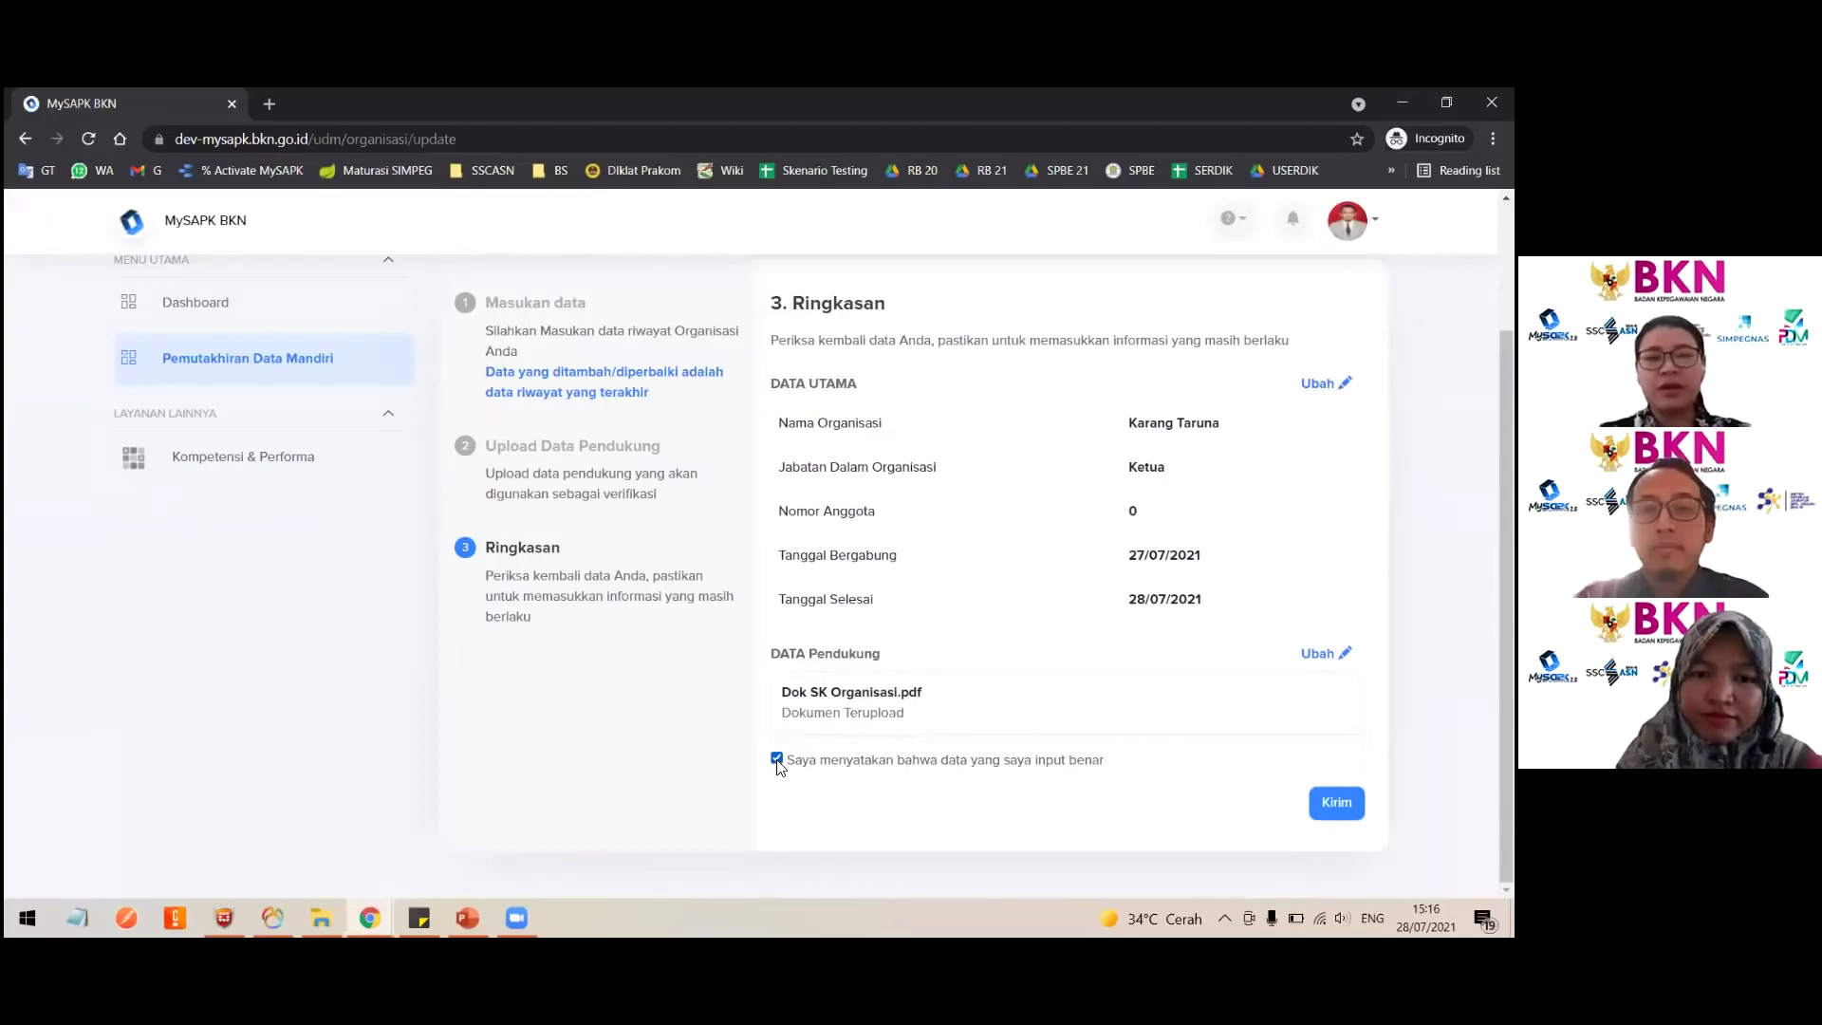
click(777, 759)
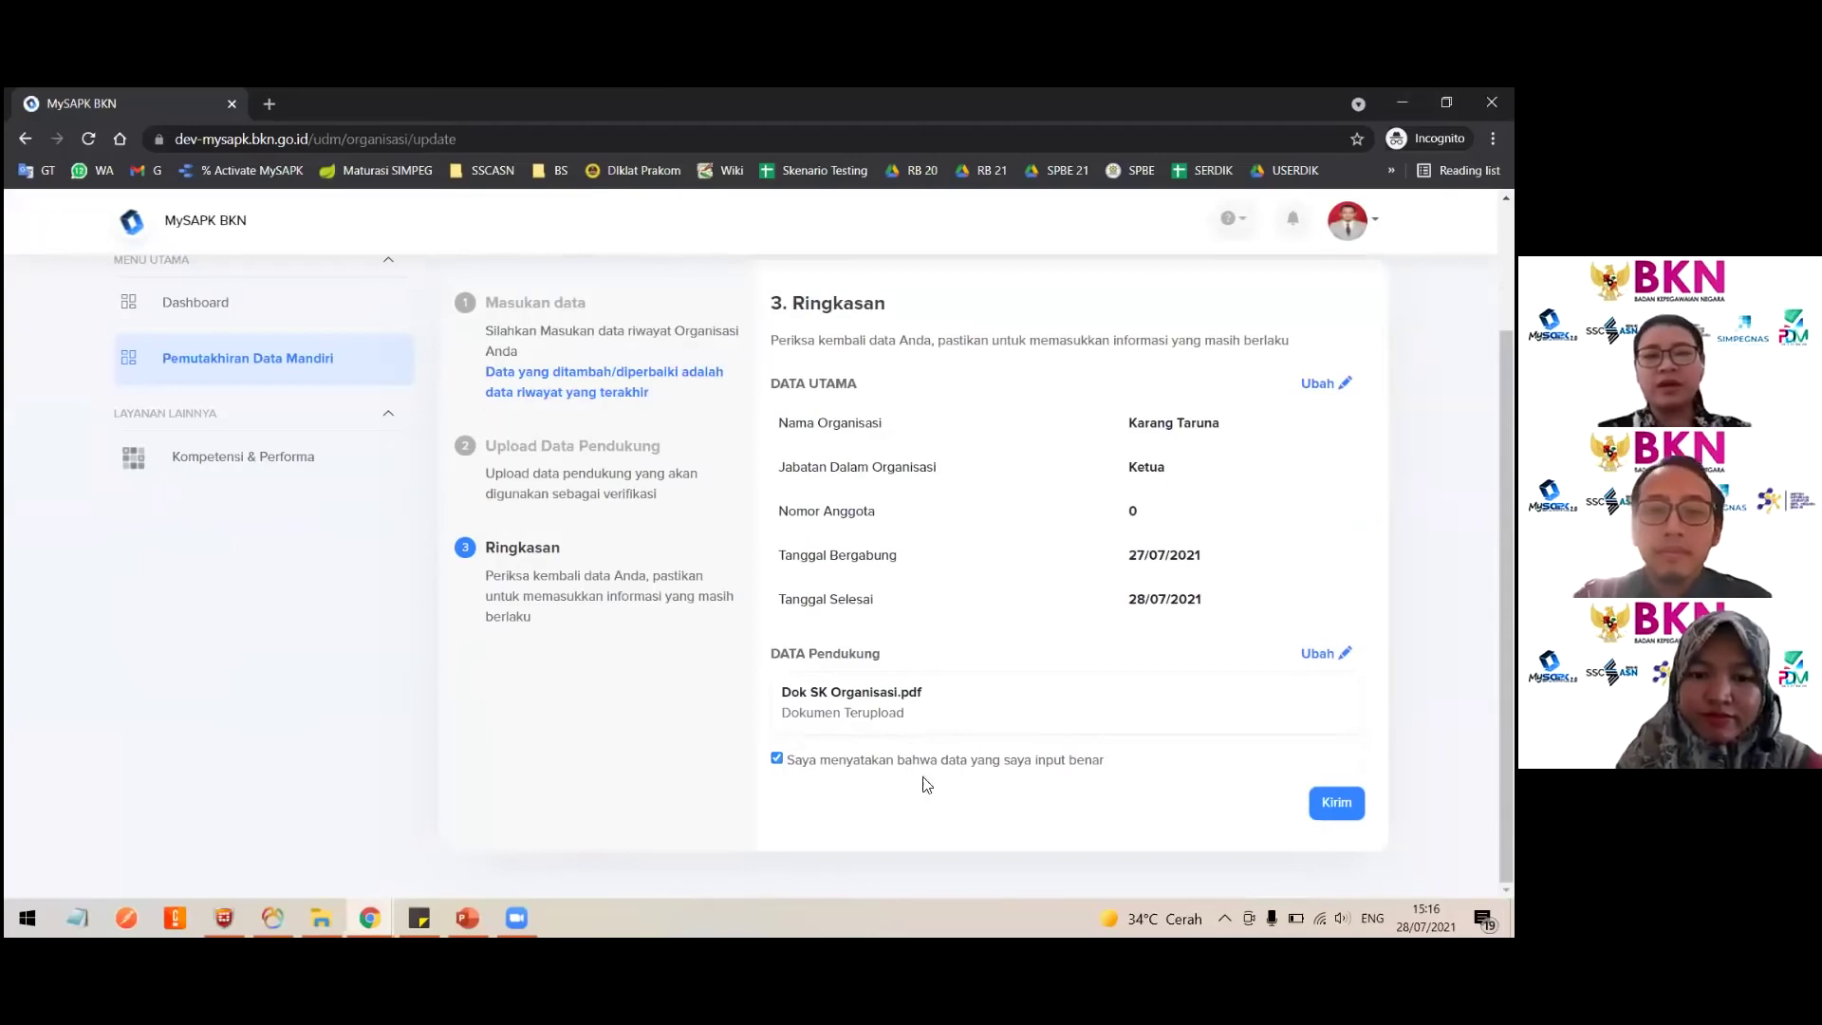
click(314, 374)
Step: Revisit the Riwayat Organisasi list, then return to the Pemutakhiran Data Mandiri categories
click(1038, 773)
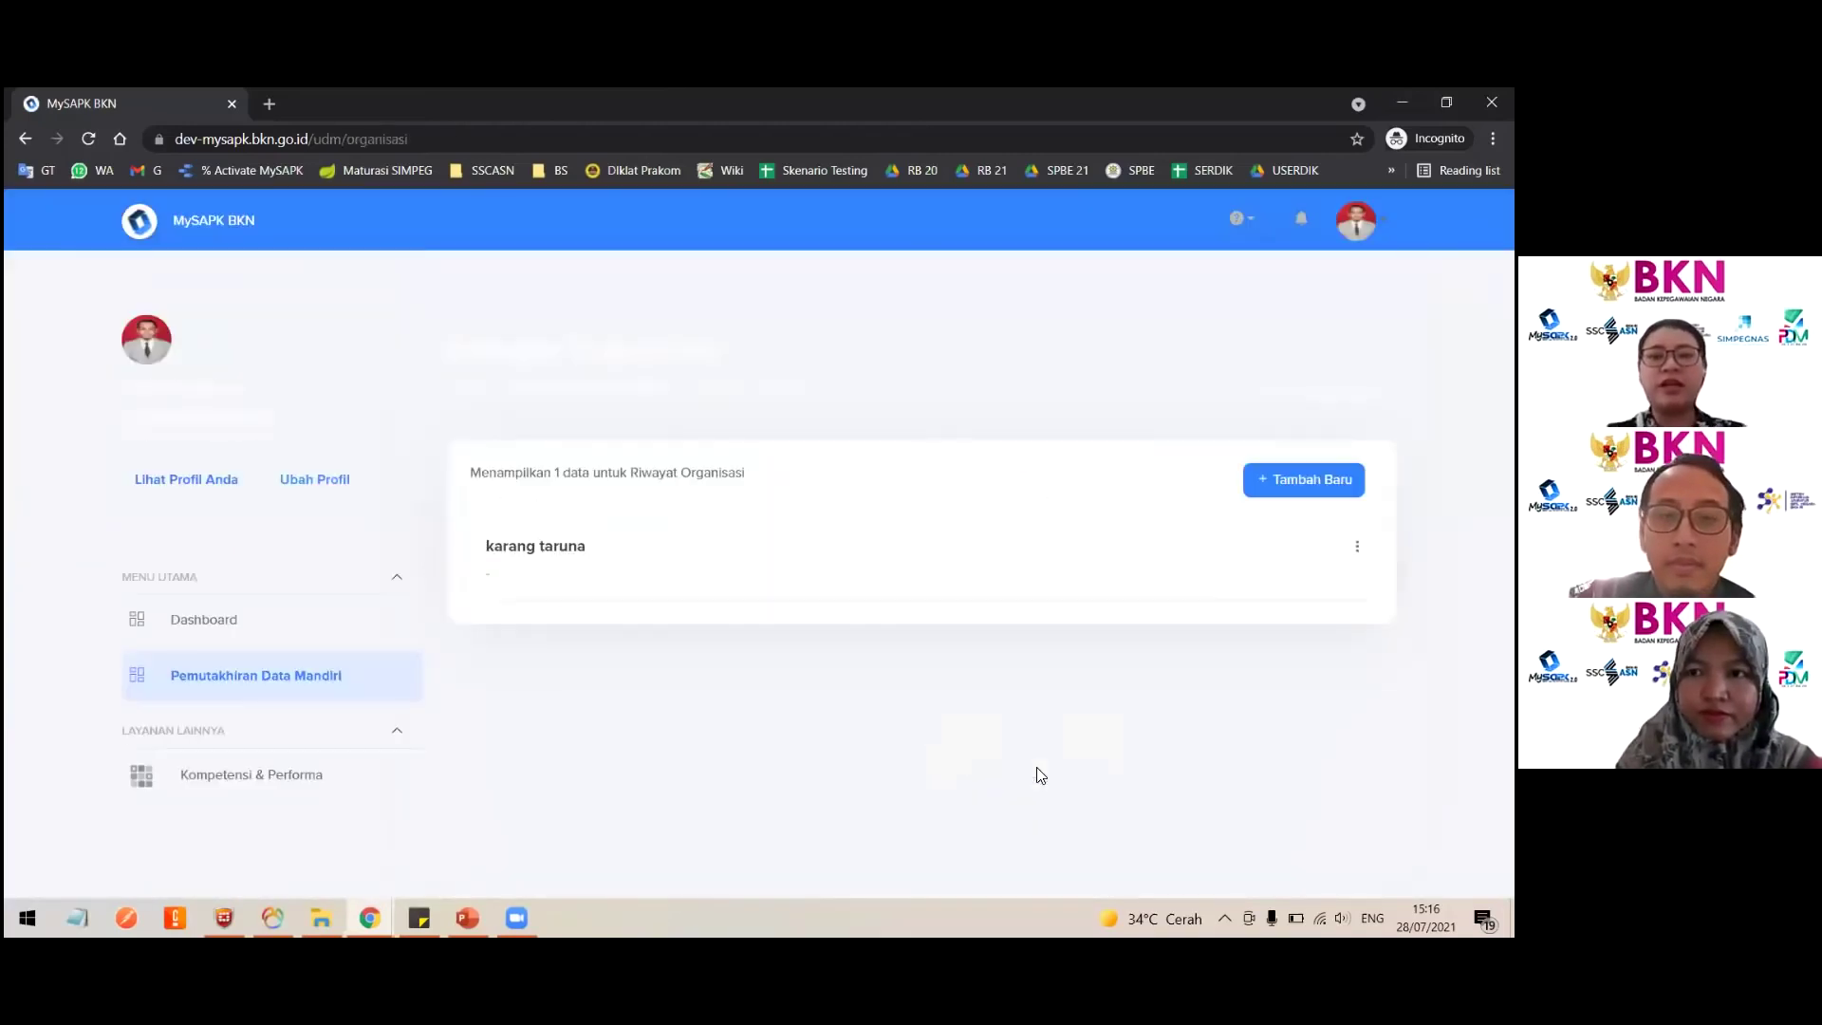
click(1304, 480)
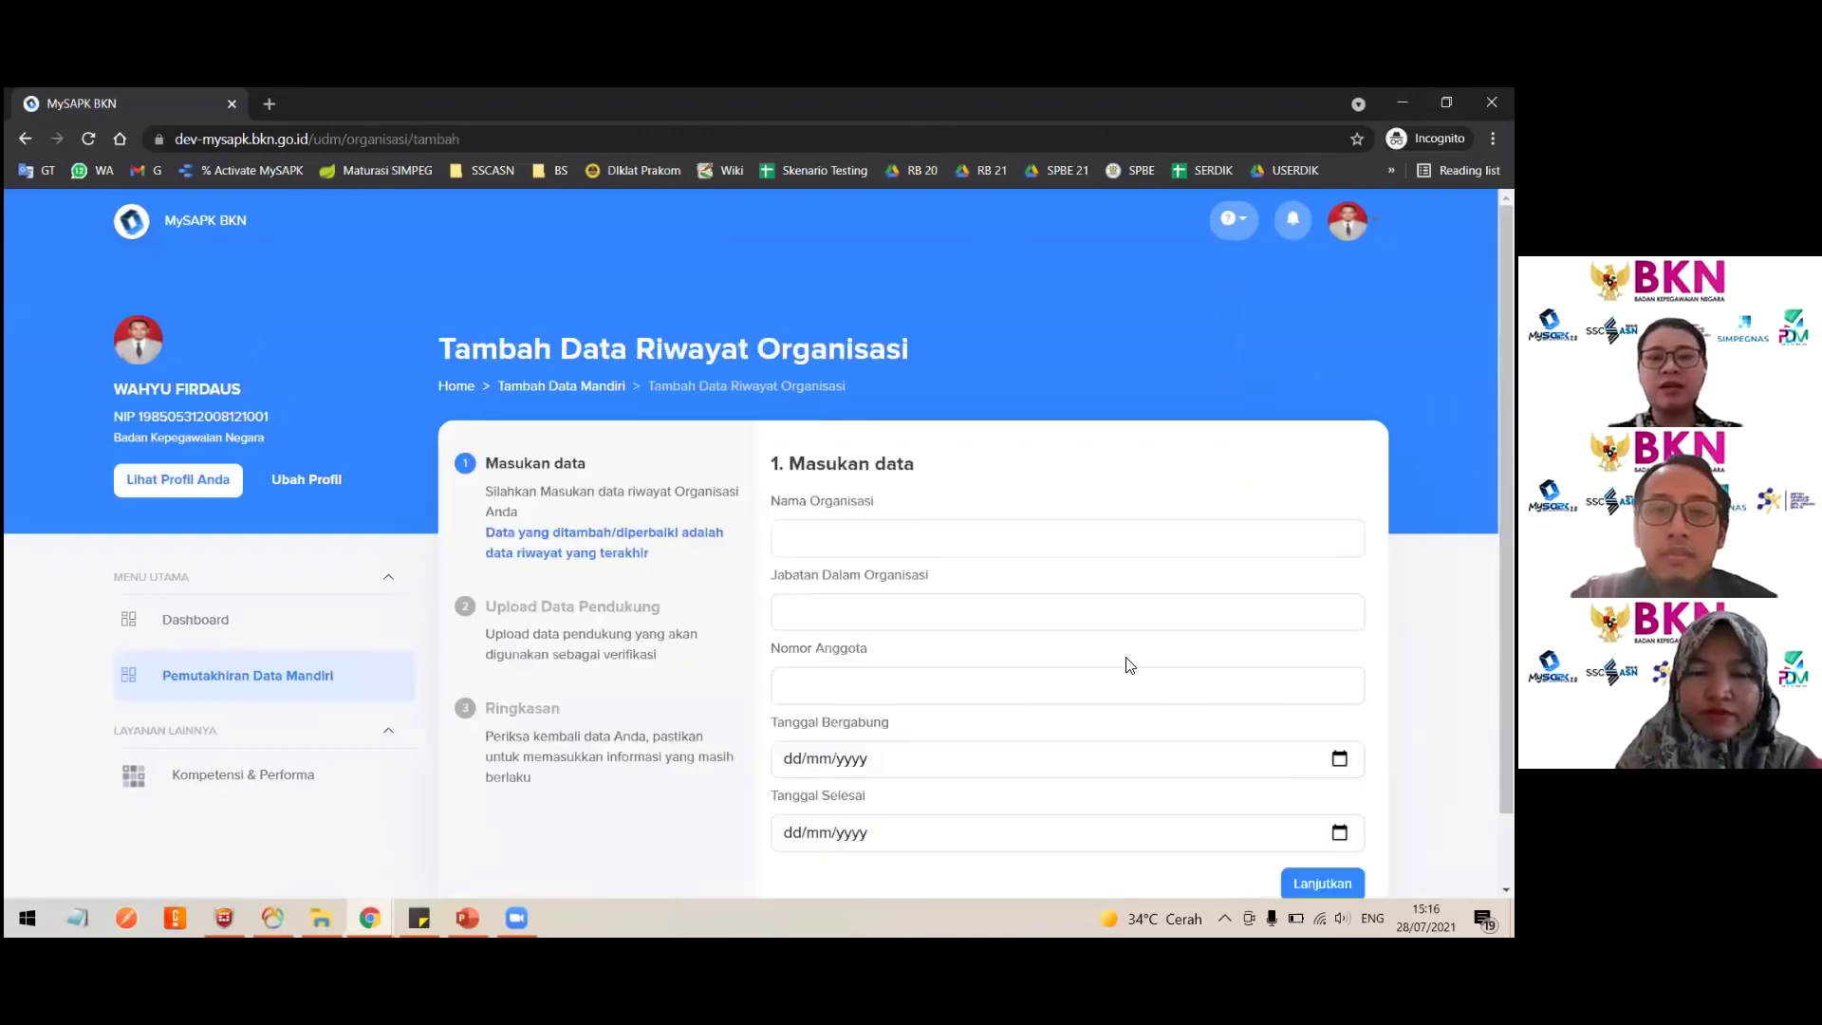
scroll(1129, 665, down, 1)
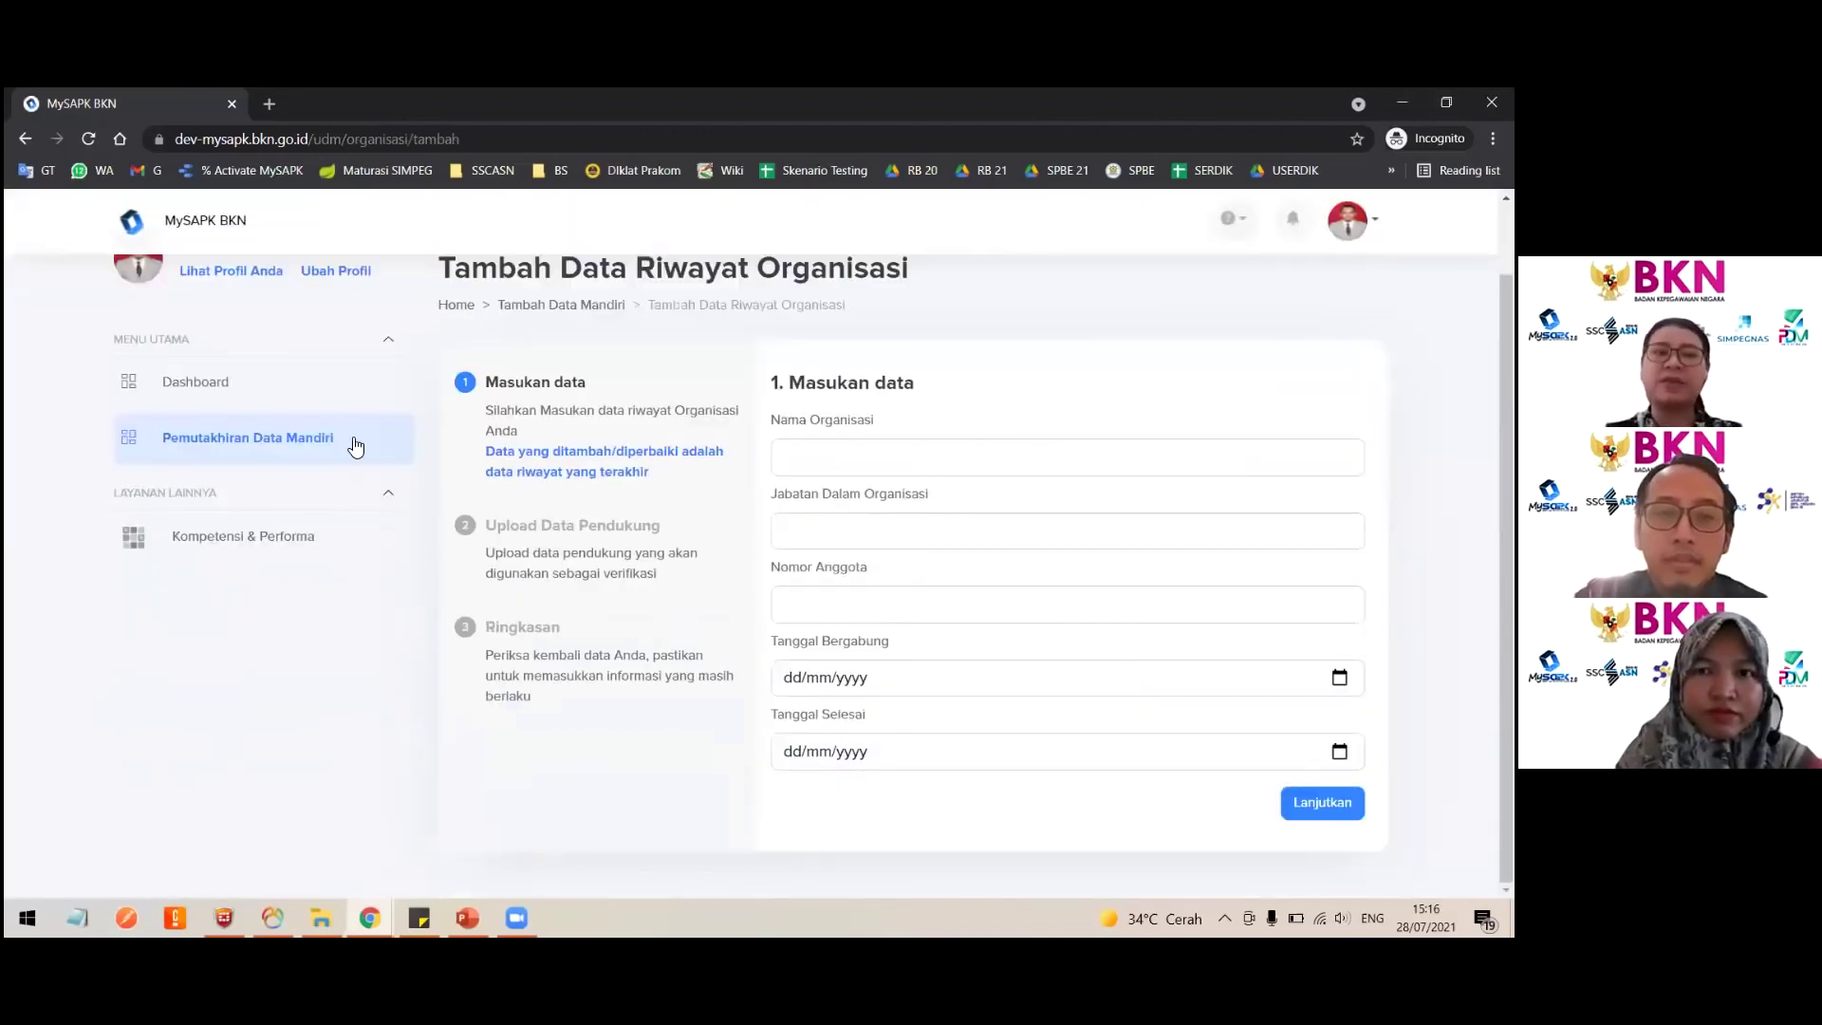
click(310, 441)
scroll(948, 651, down, 2)
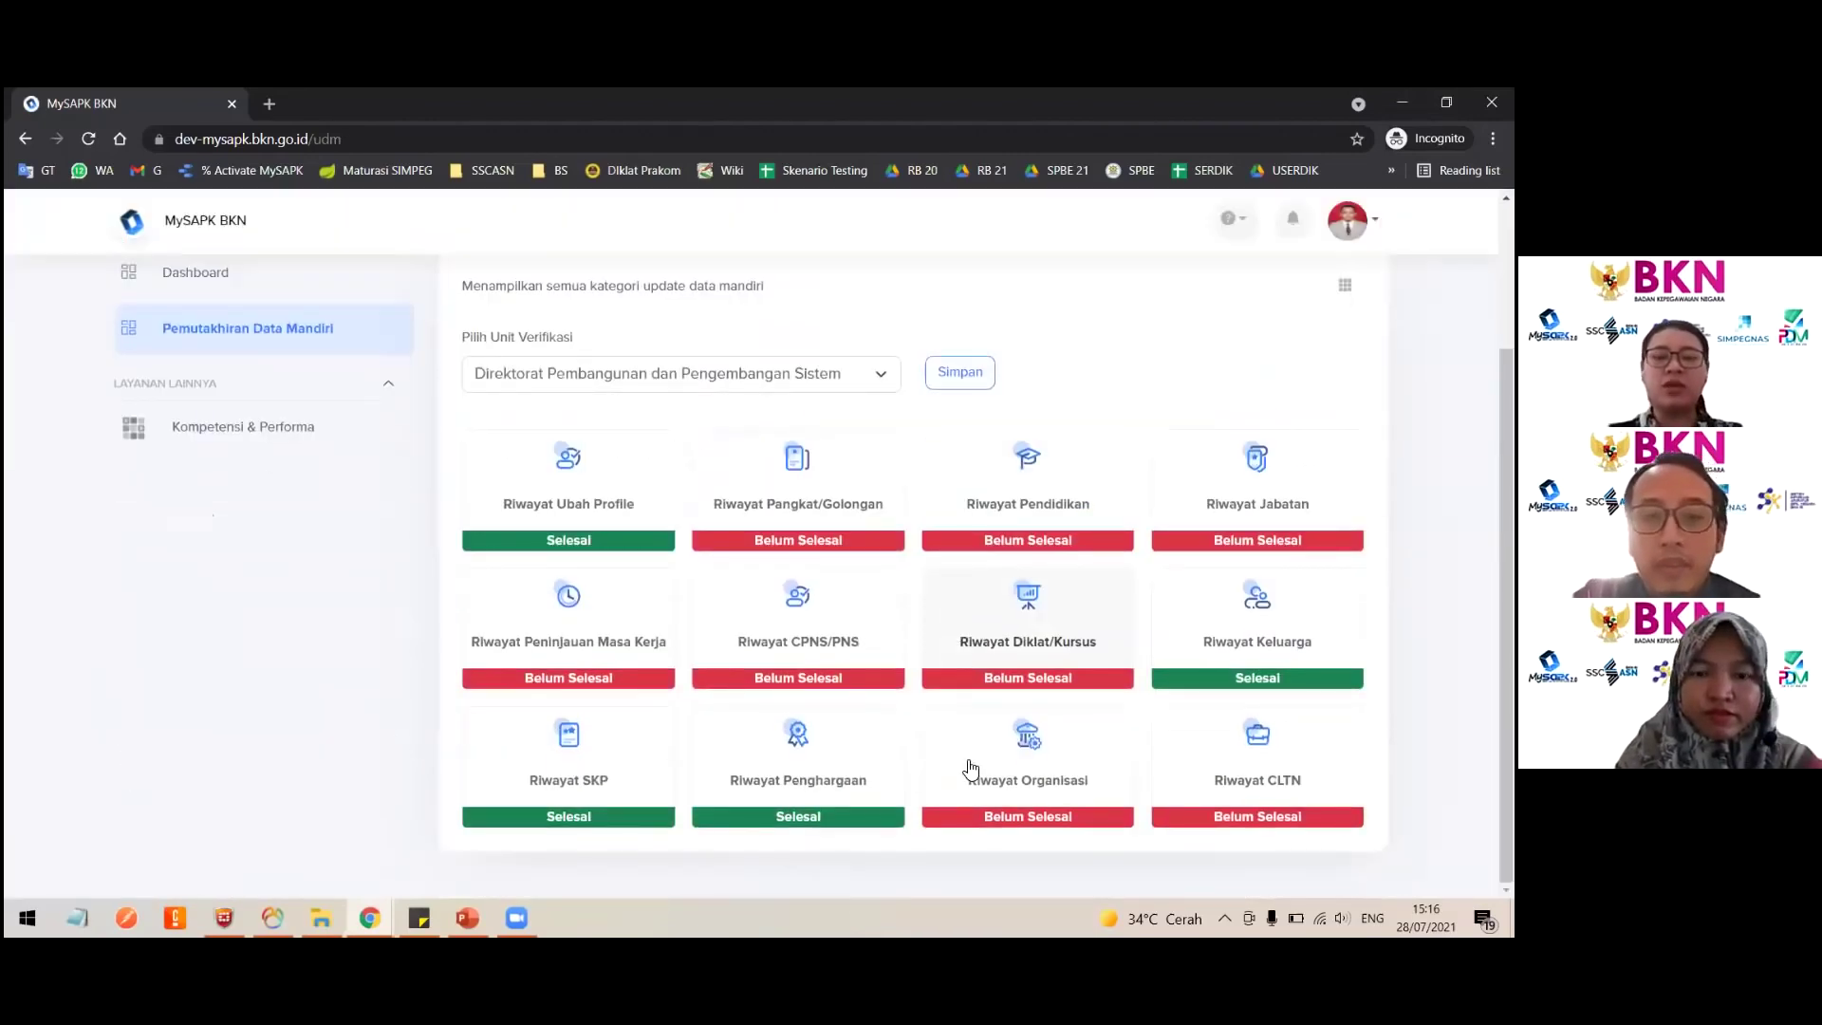
click(958, 750)
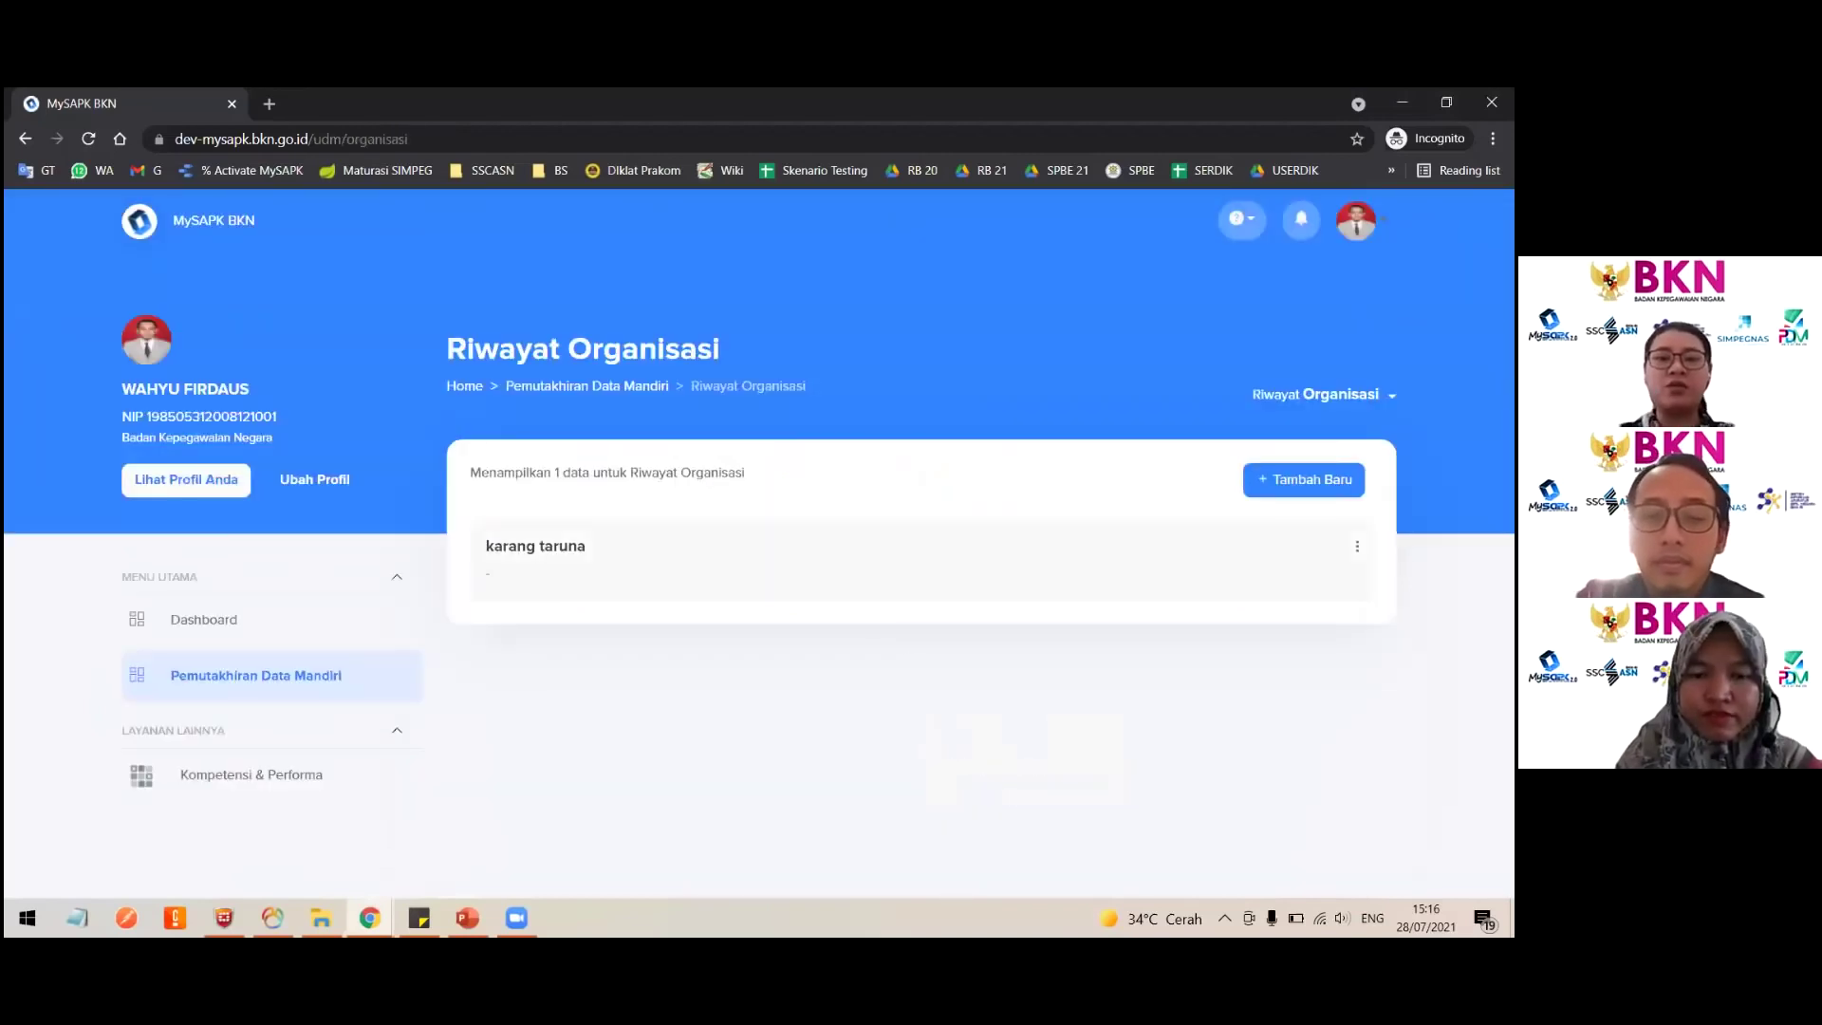
click(366, 661)
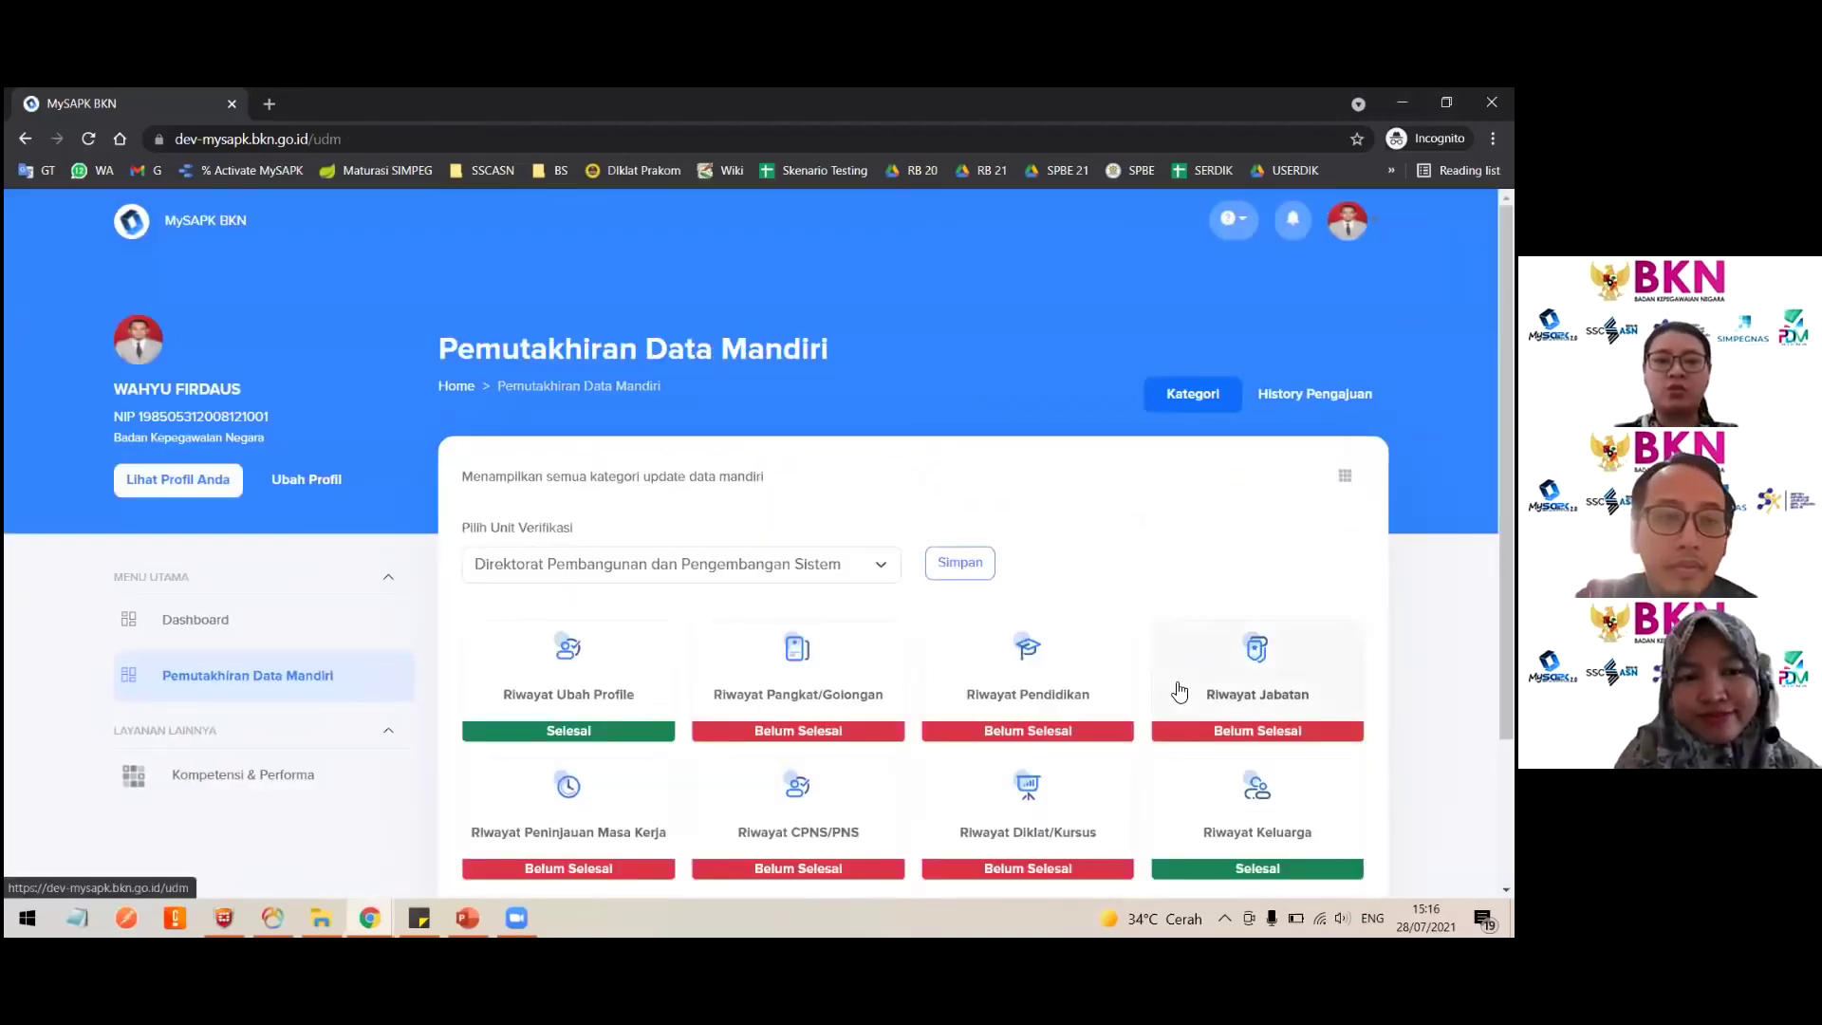
scroll(1180, 690, down, 2)
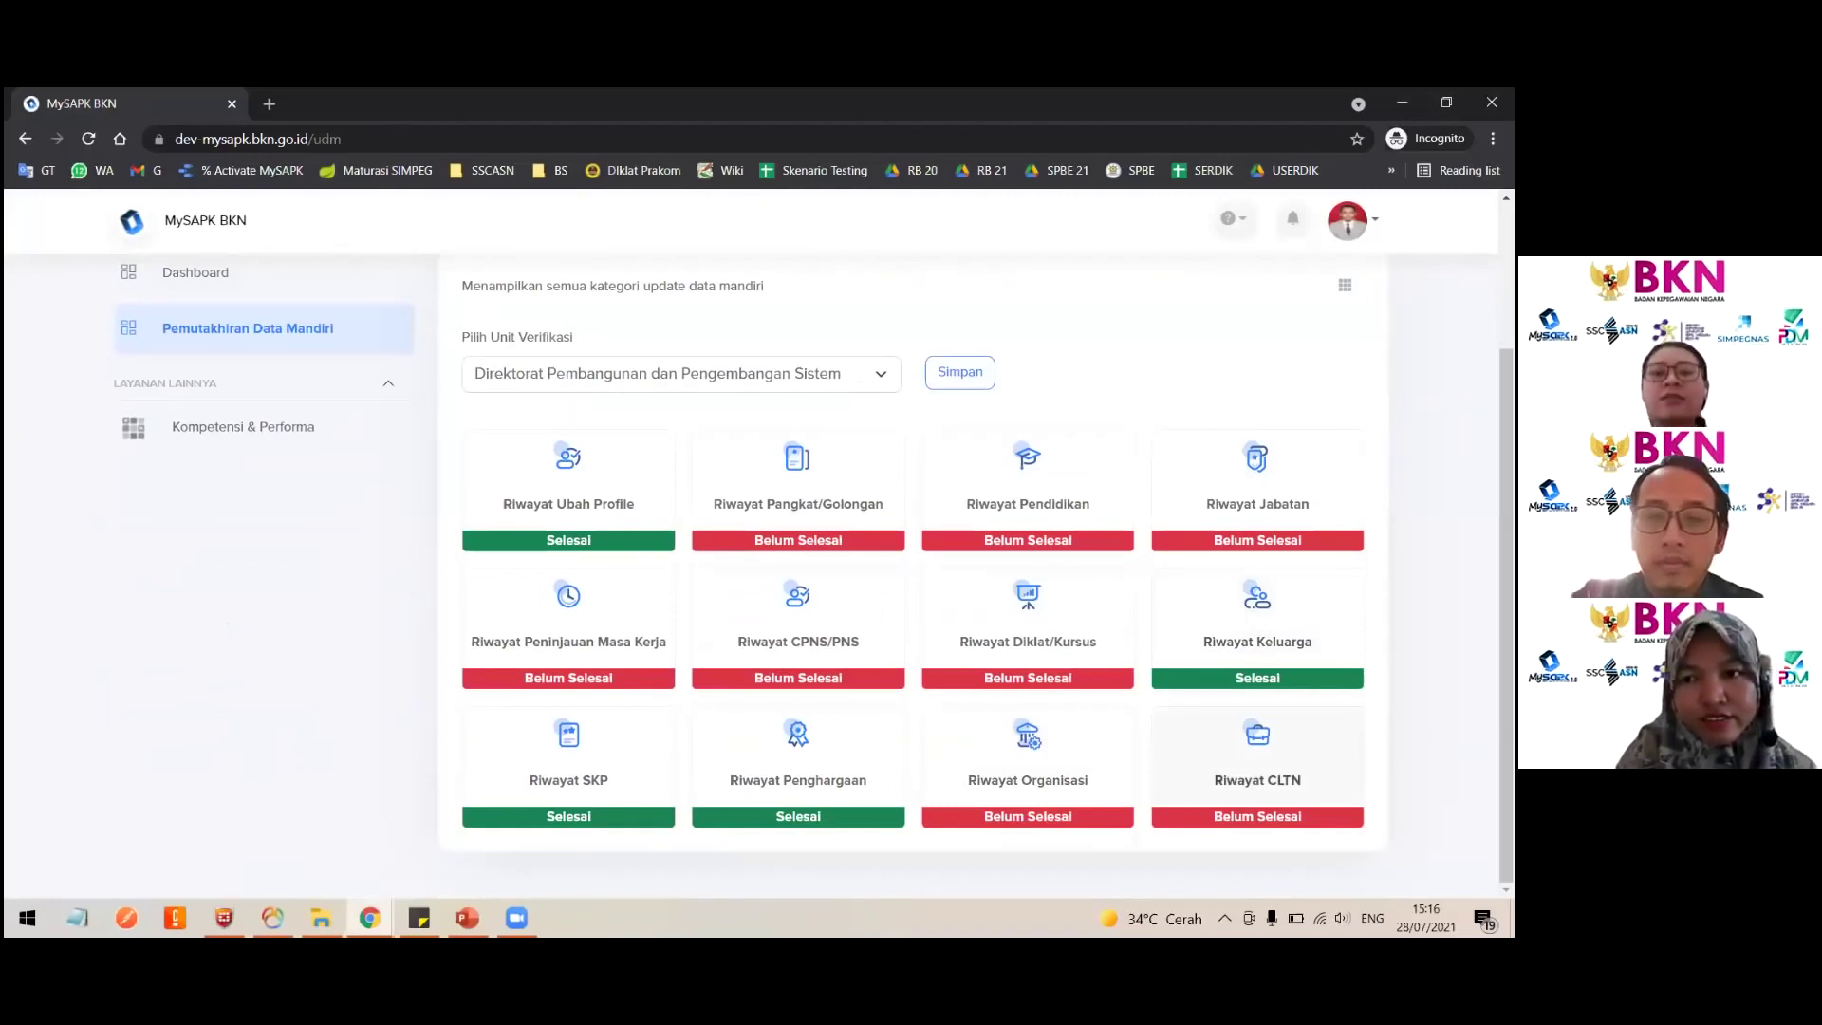
Step: Open Riwayat CLTN, review the Penetapan CLTN record's details, and begin a new CLTN entry
click(1257, 759)
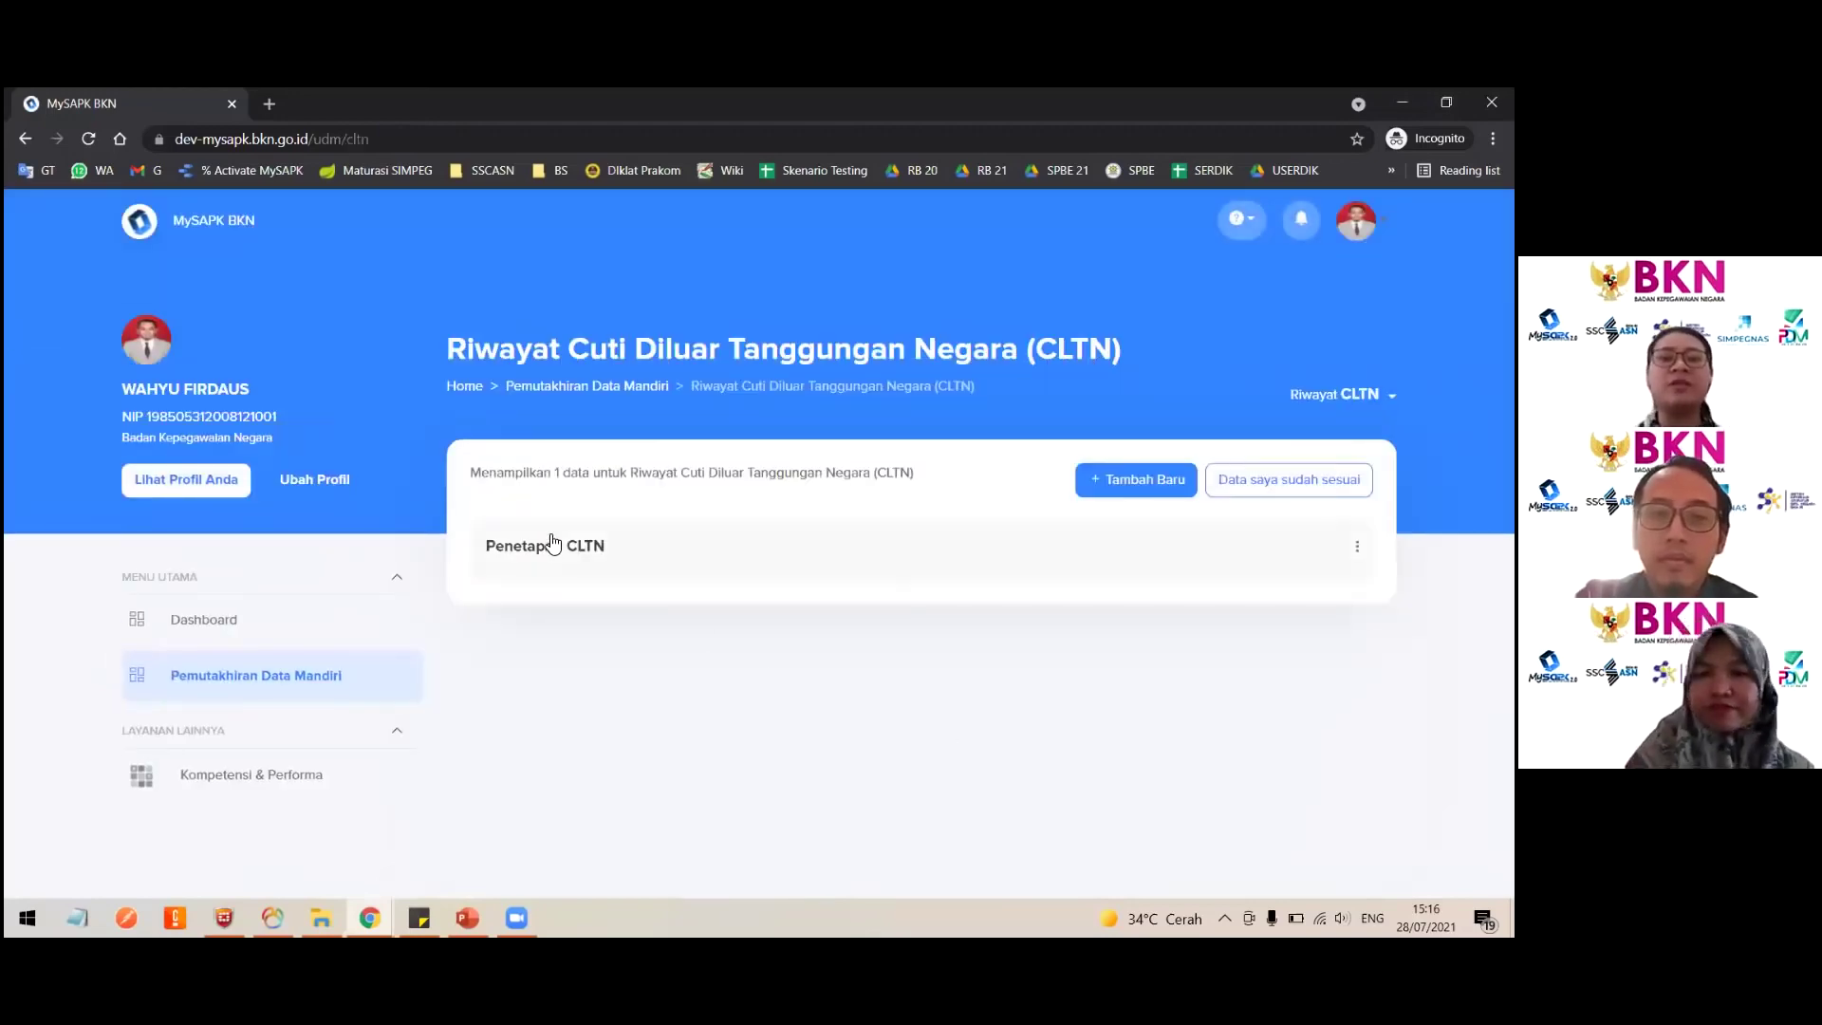
click(622, 547)
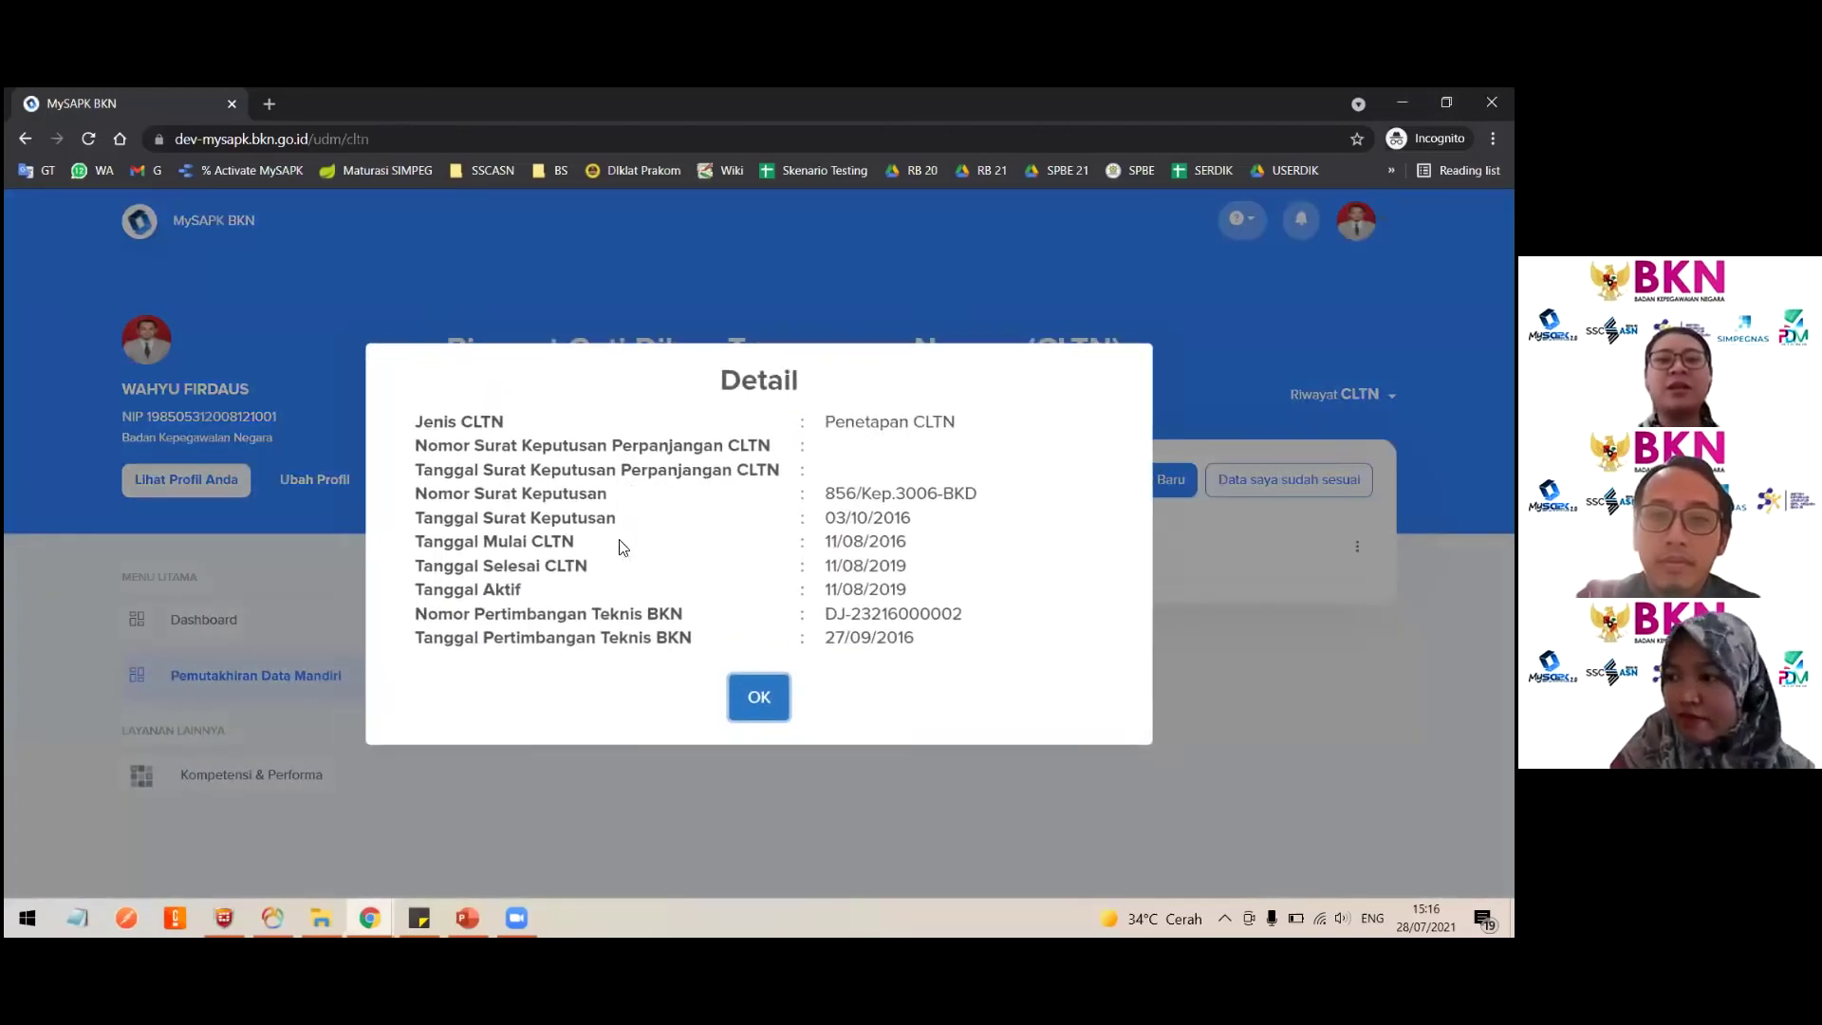
click(757, 694)
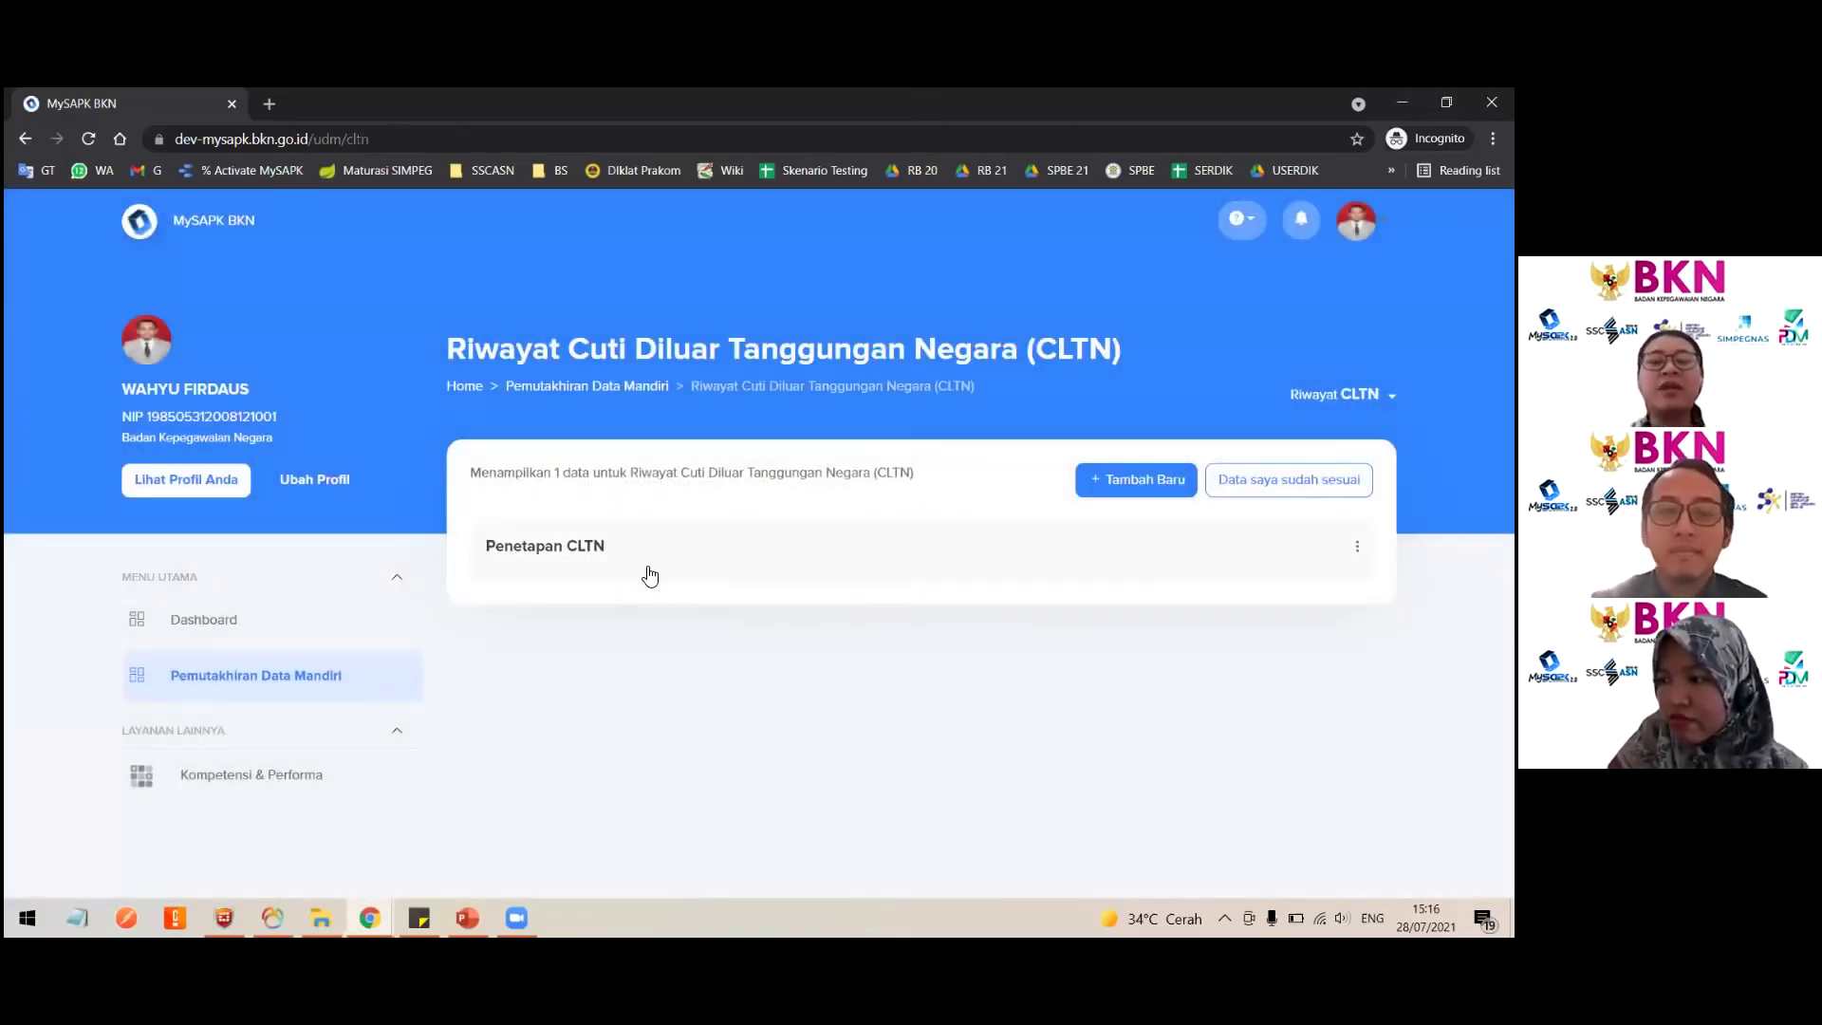
click(1129, 482)
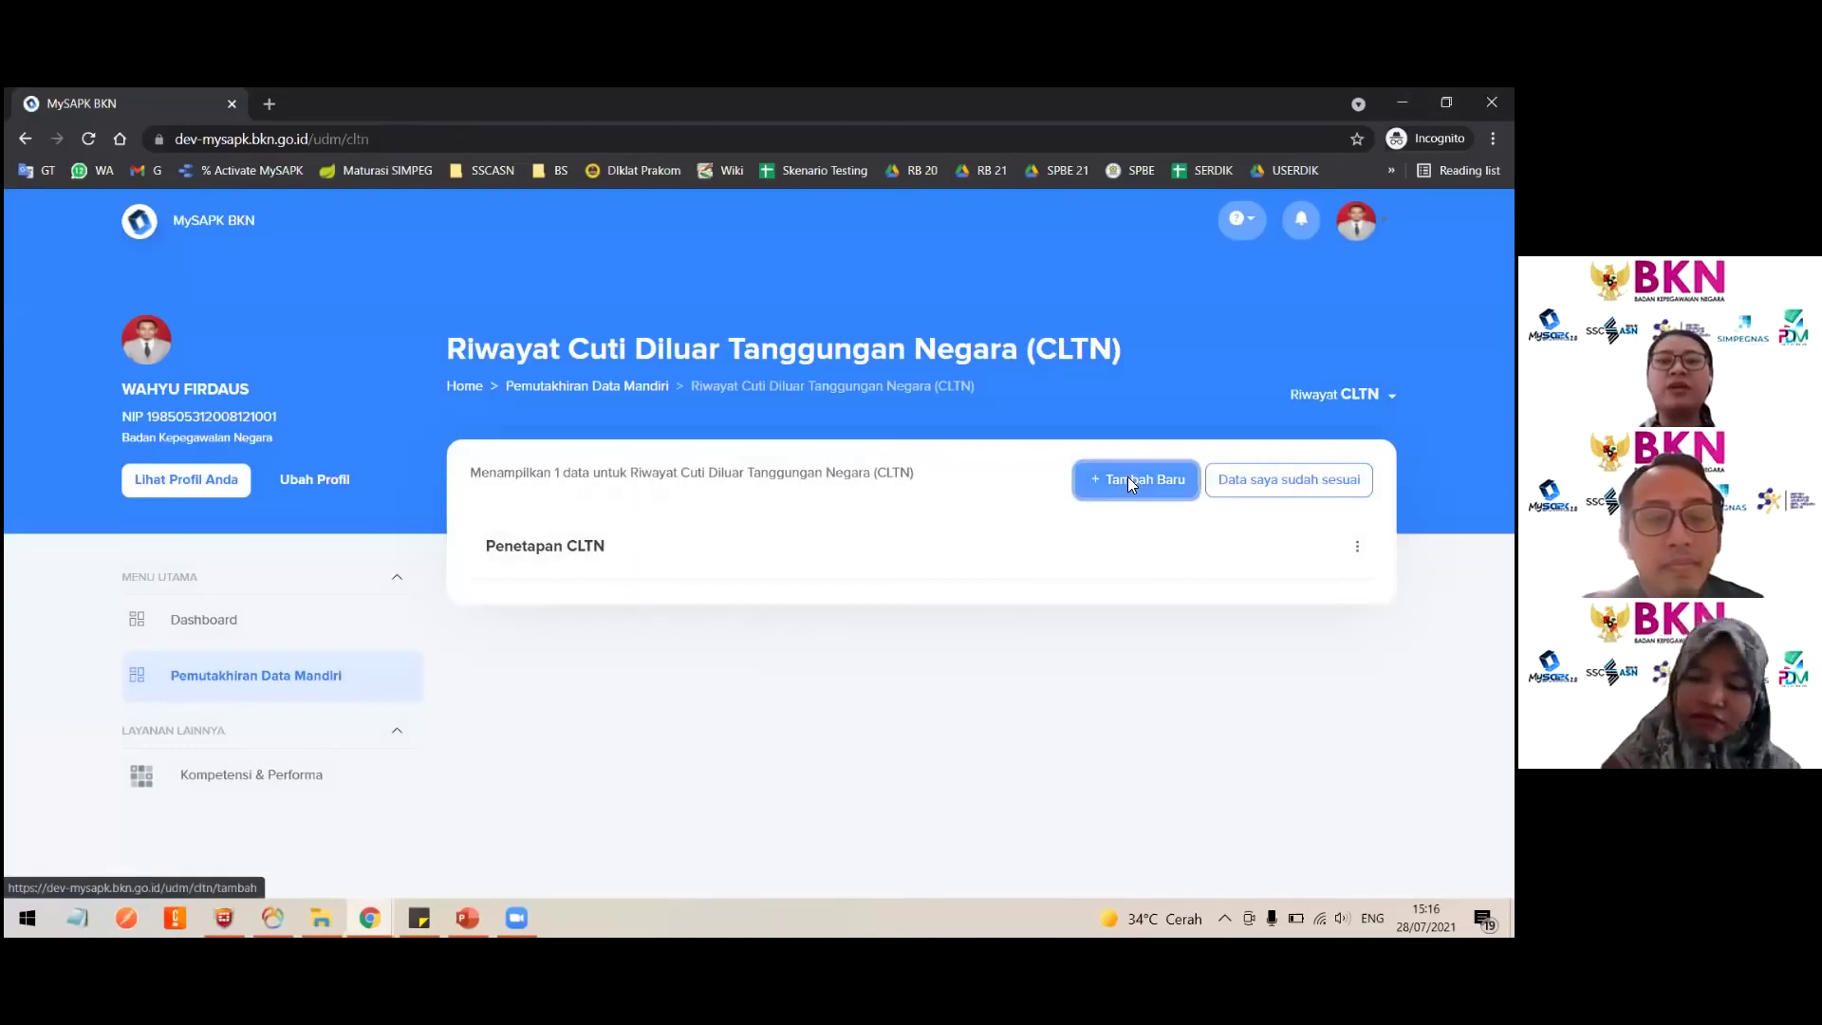
Step: Set the Jenis CLTN to Pengaktifan Kembali dari CLTN after briefly trying Penetapan CLTN
click(1009, 534)
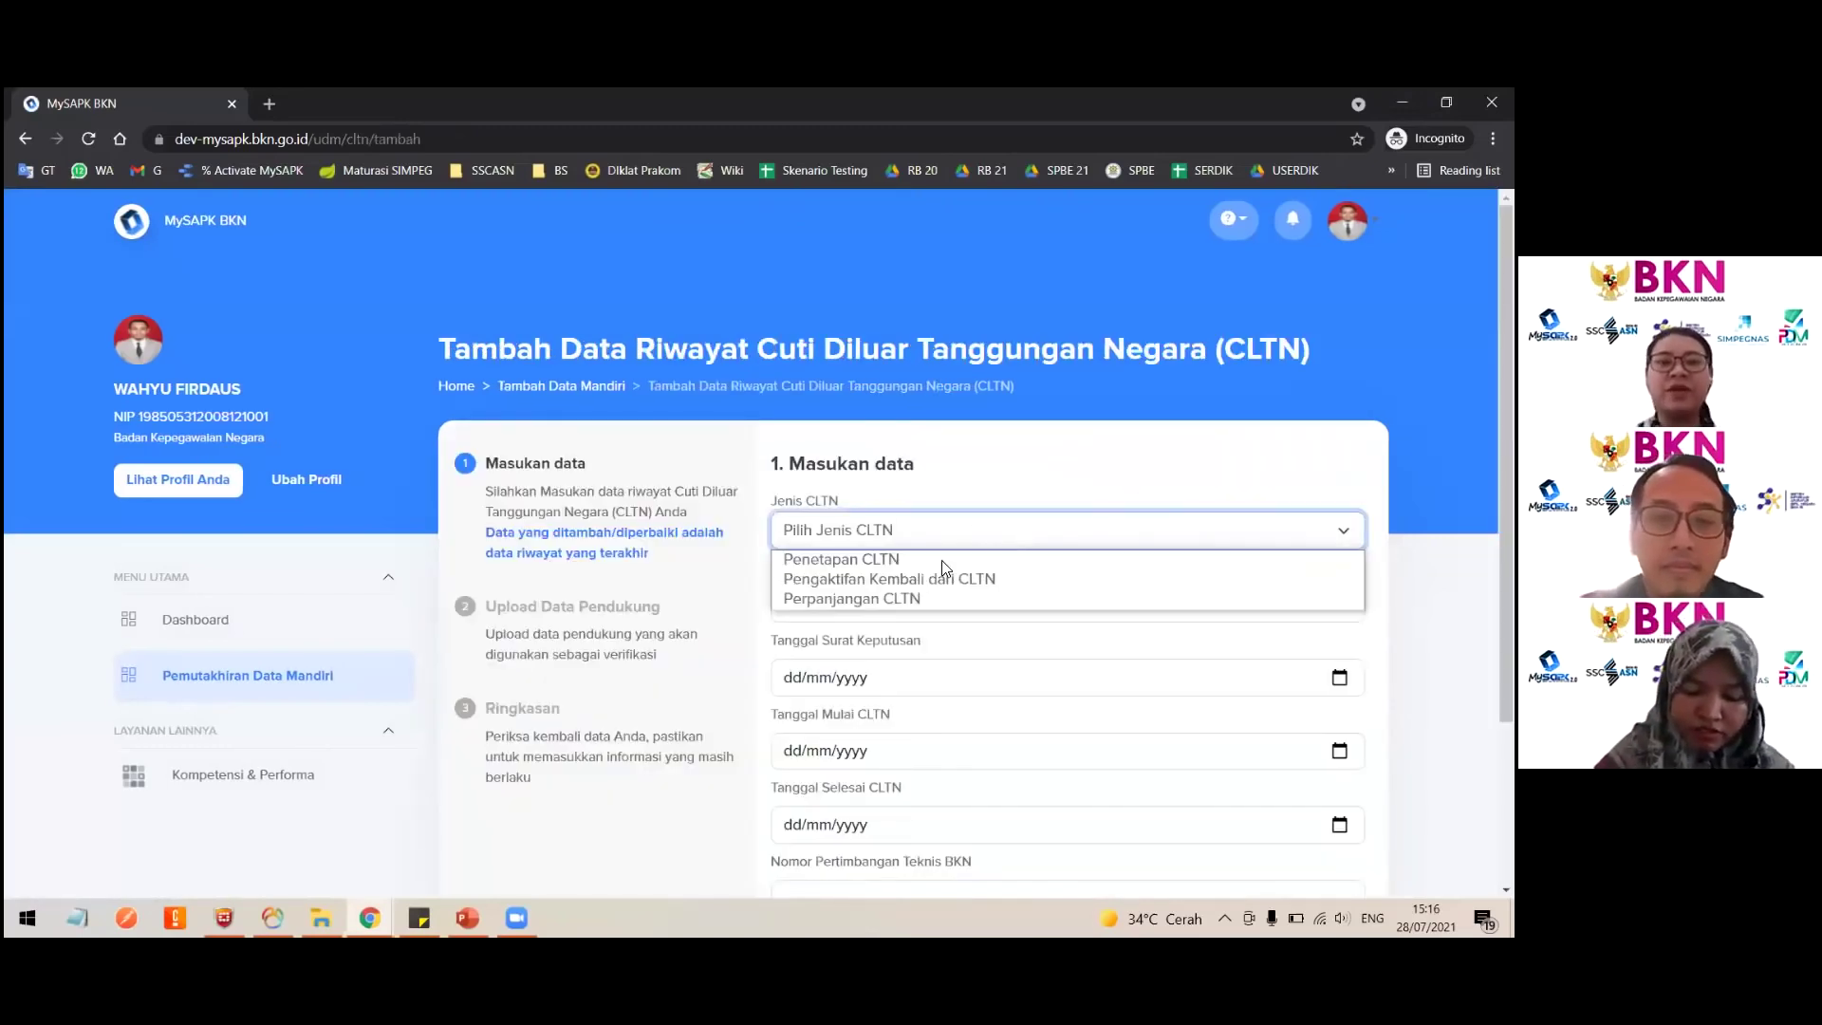
click(888, 579)
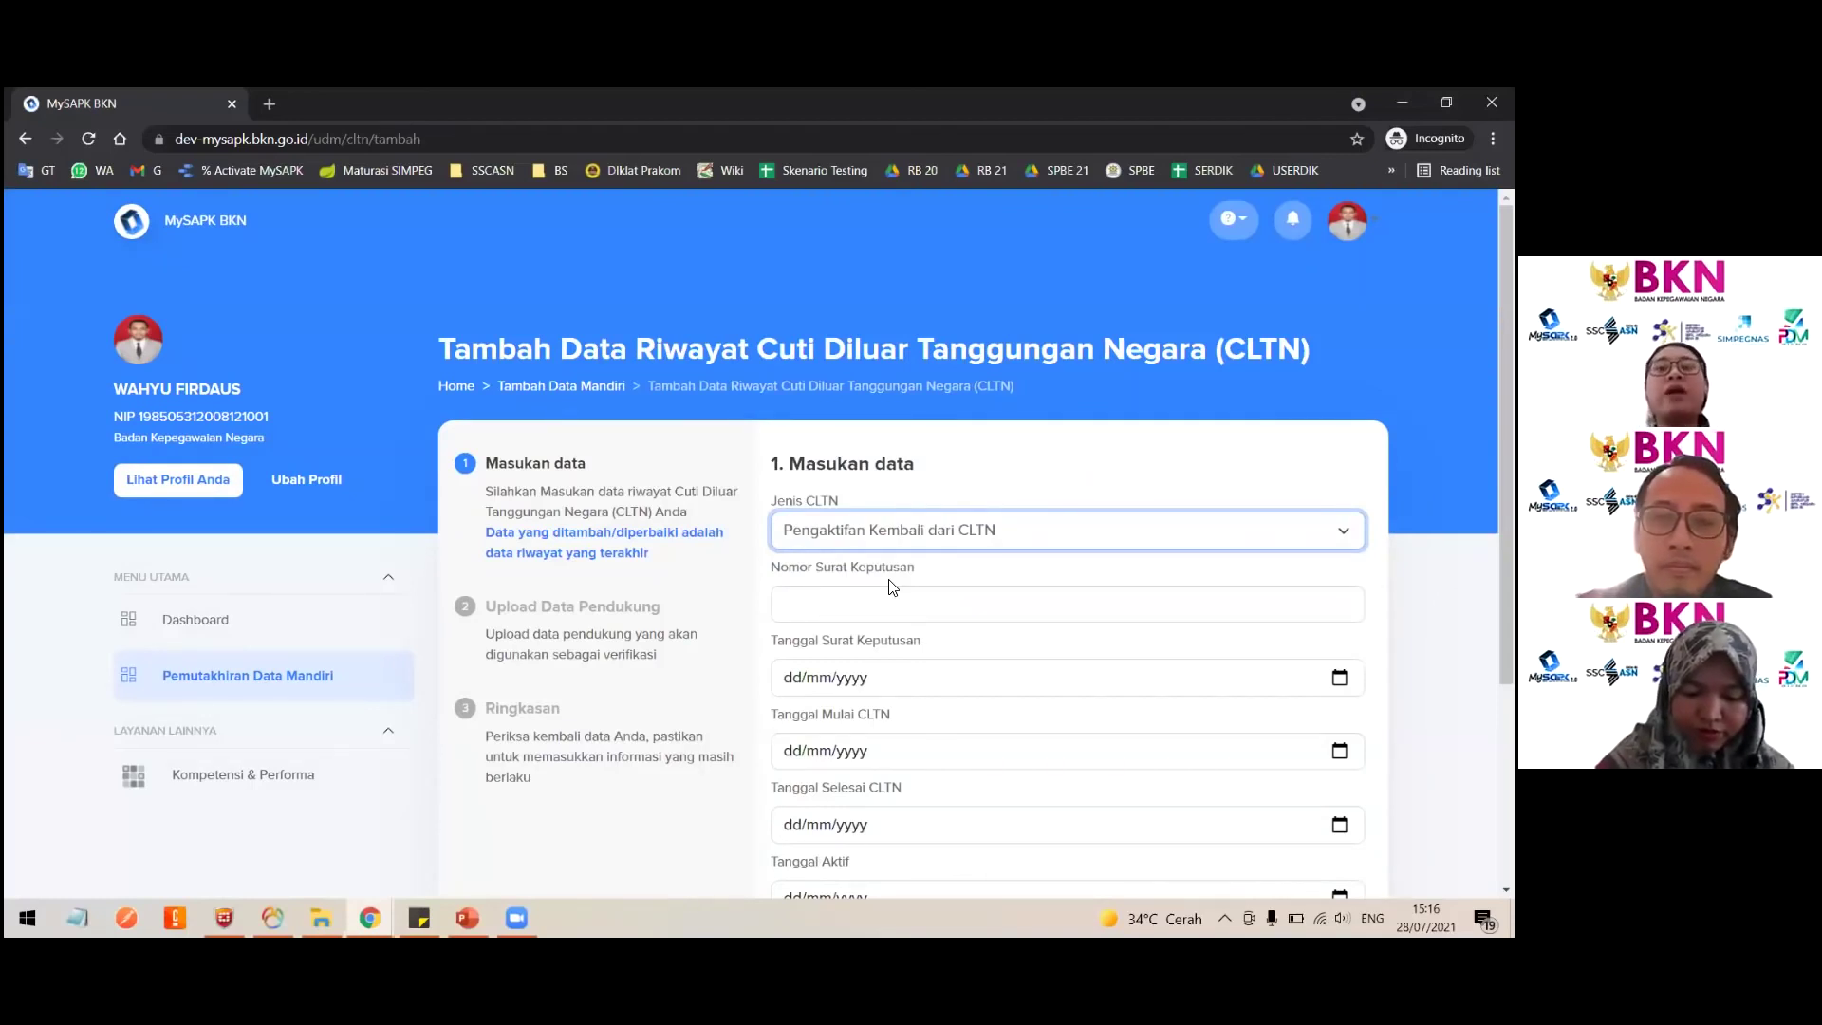
click(864, 539)
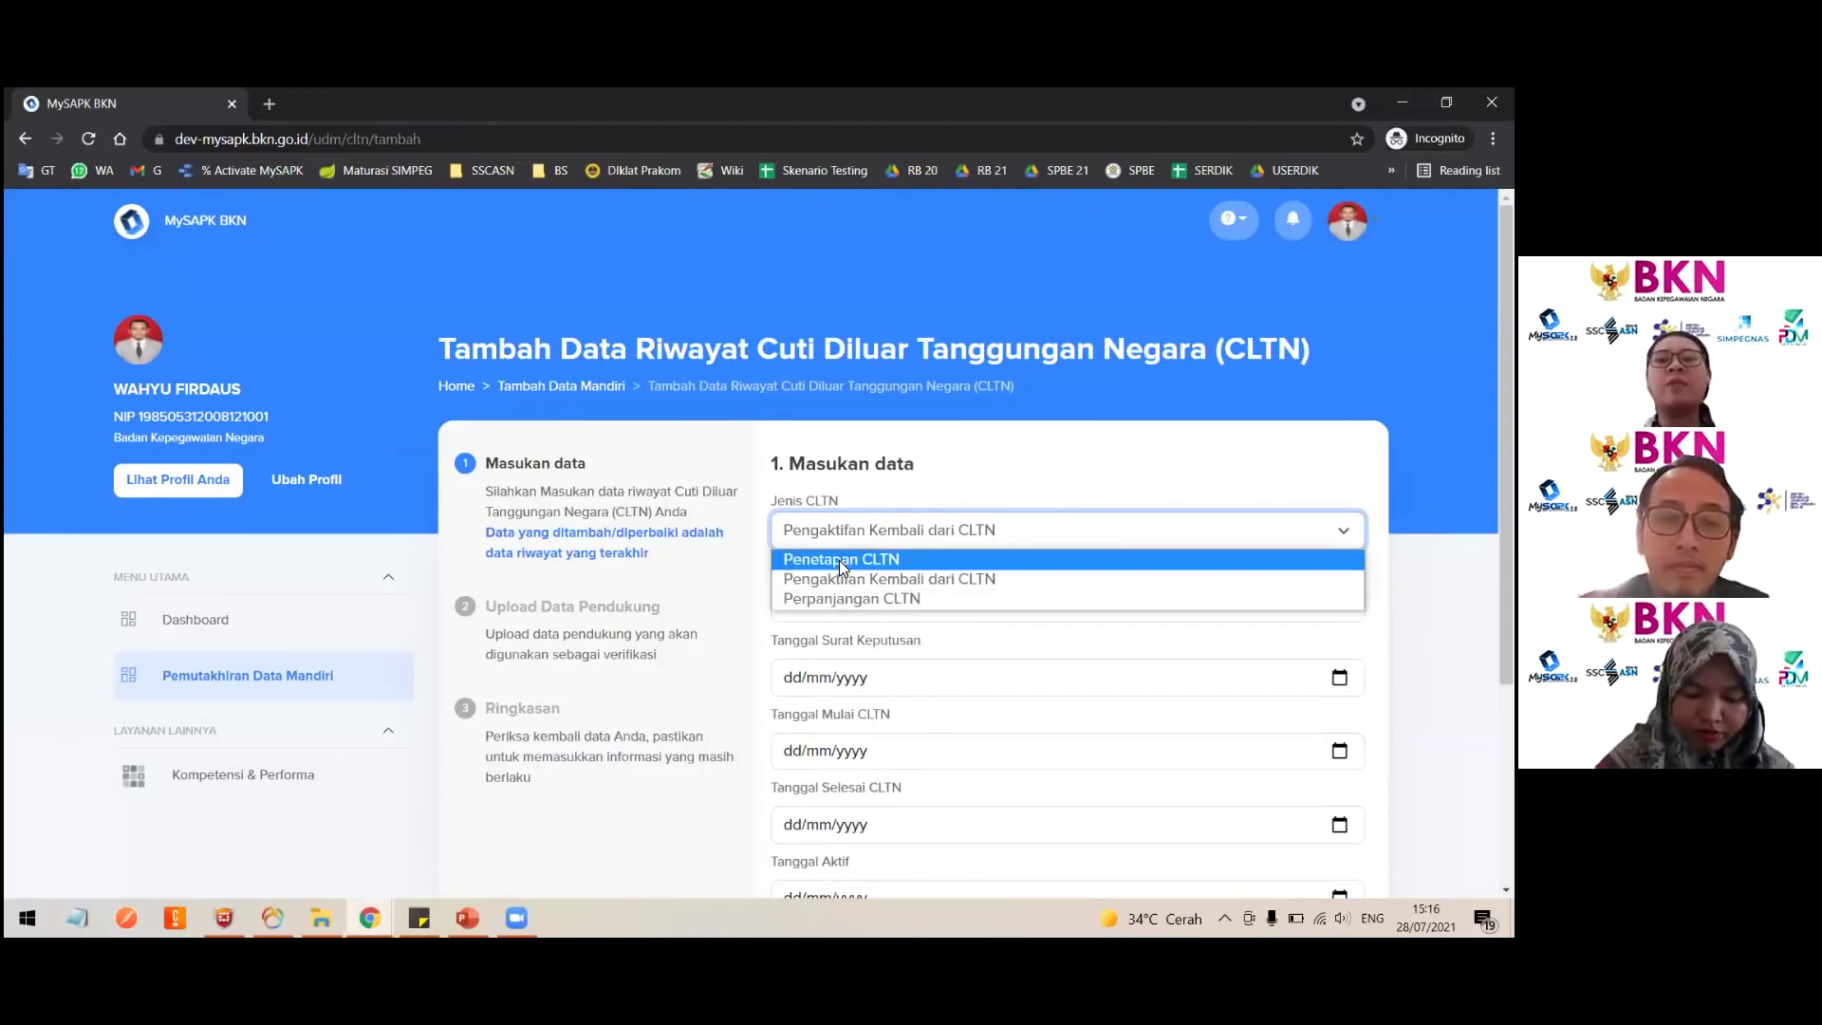
click(839, 559)
scroll(1034, 807, down, 3)
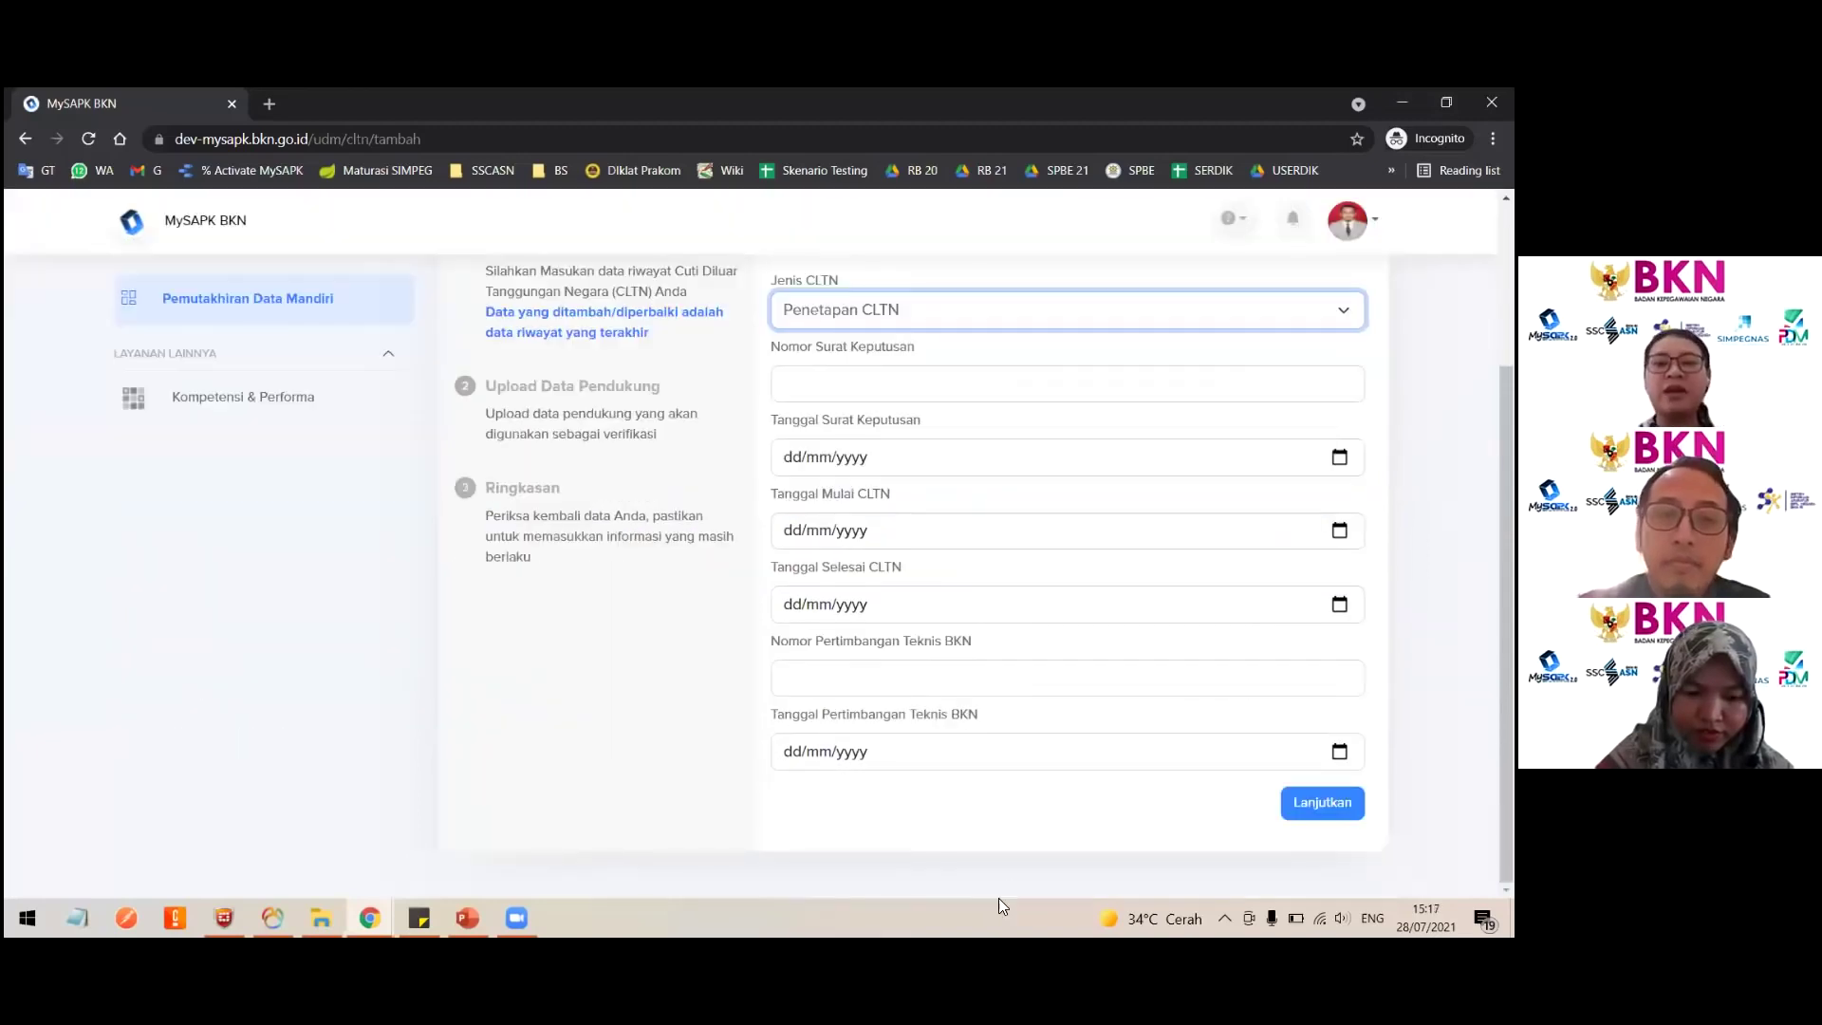
scroll(888, 447, up, 2)
click(875, 463)
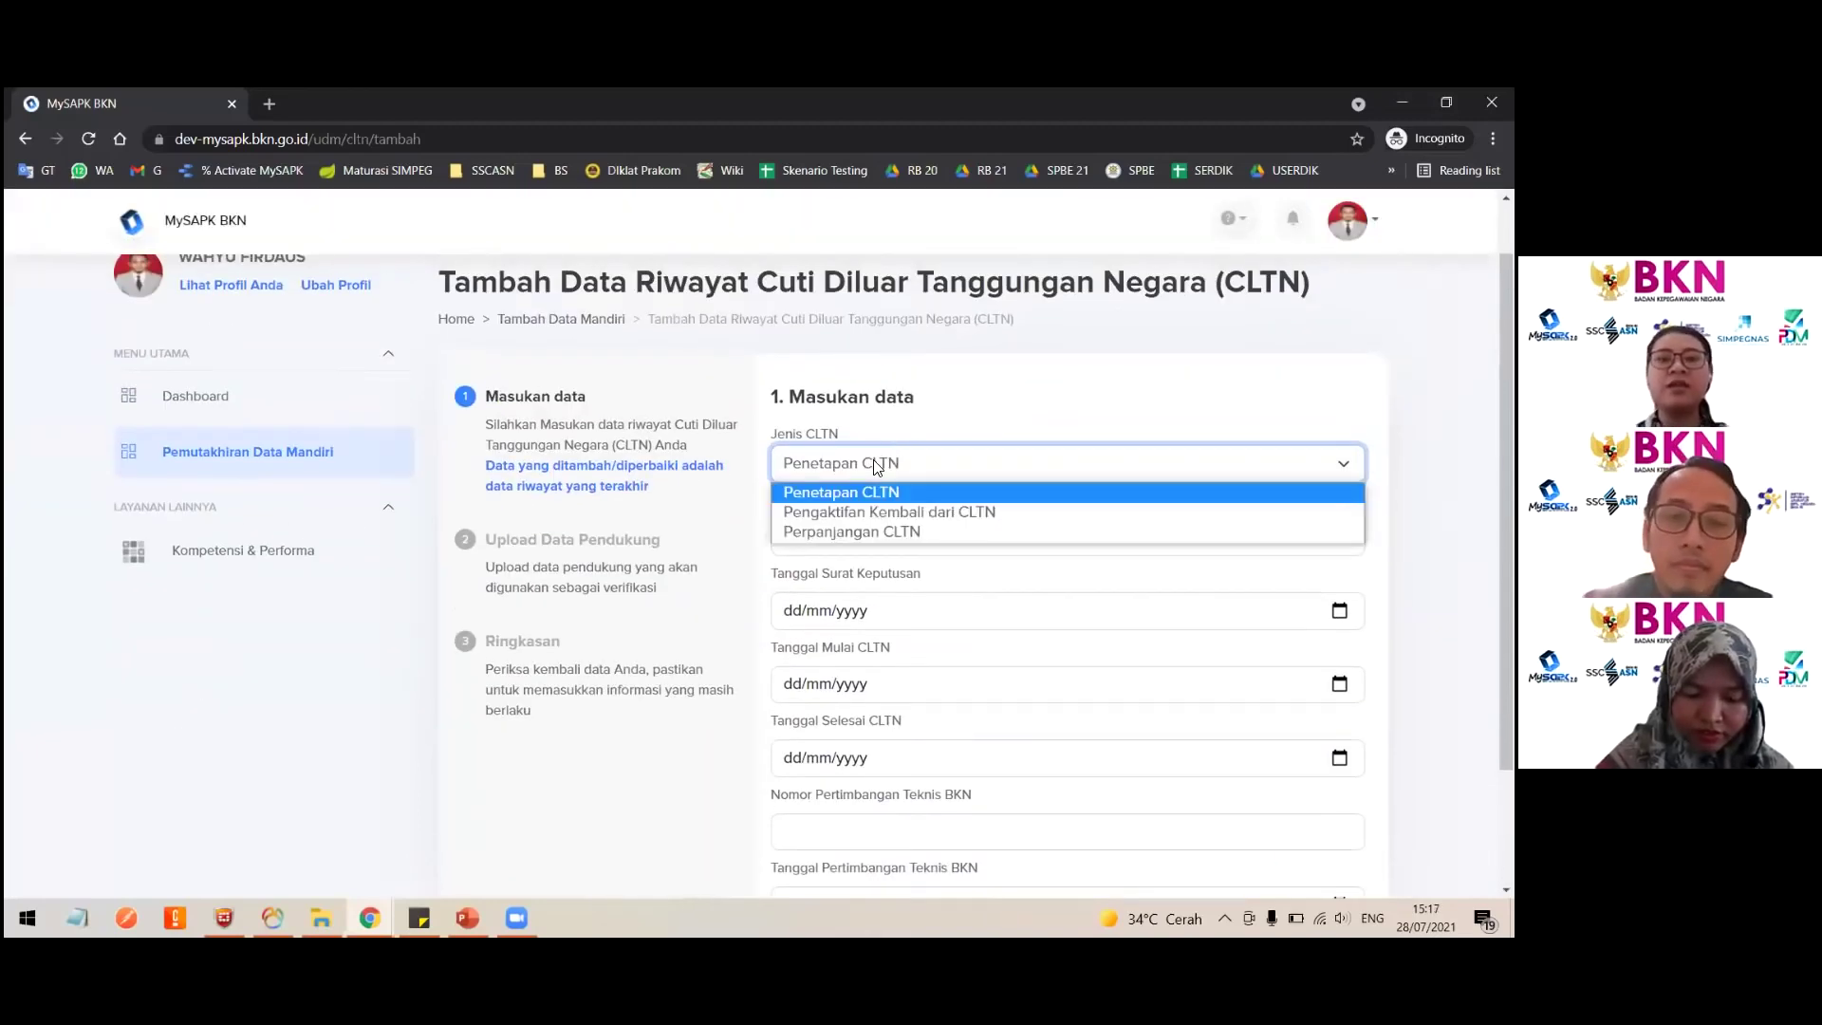
click(873, 509)
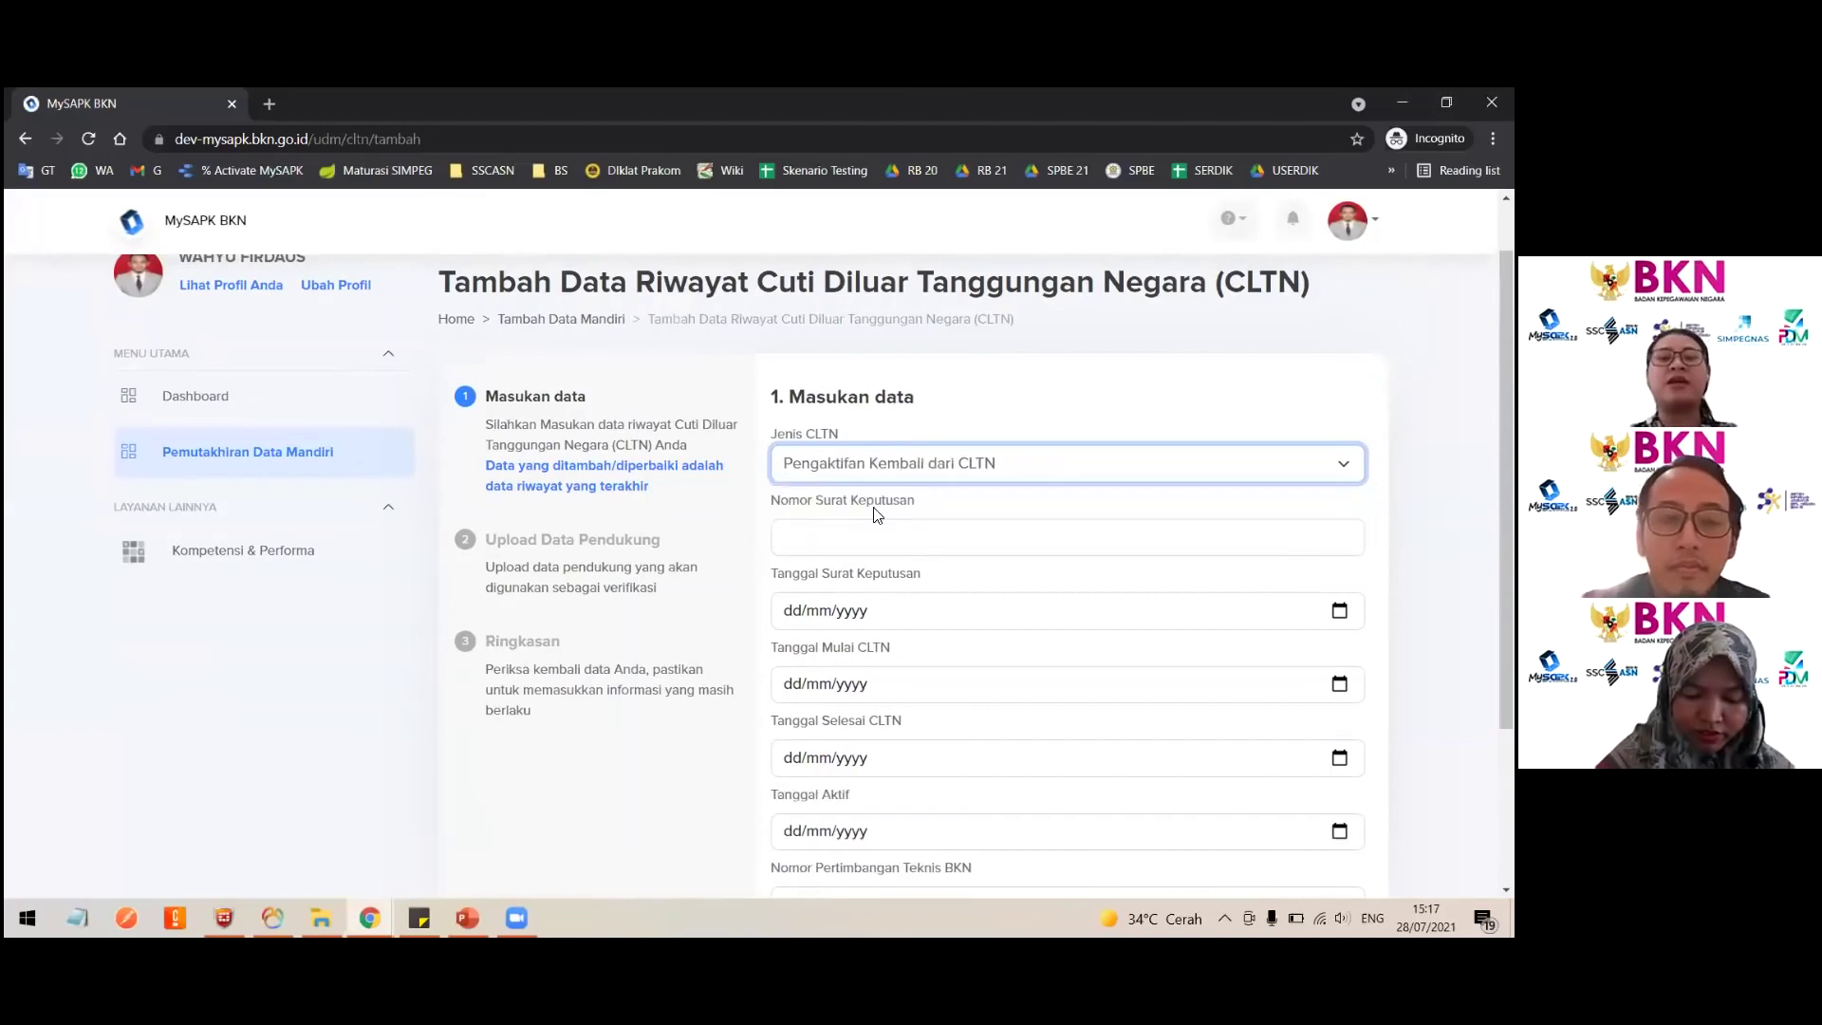
click(839, 459)
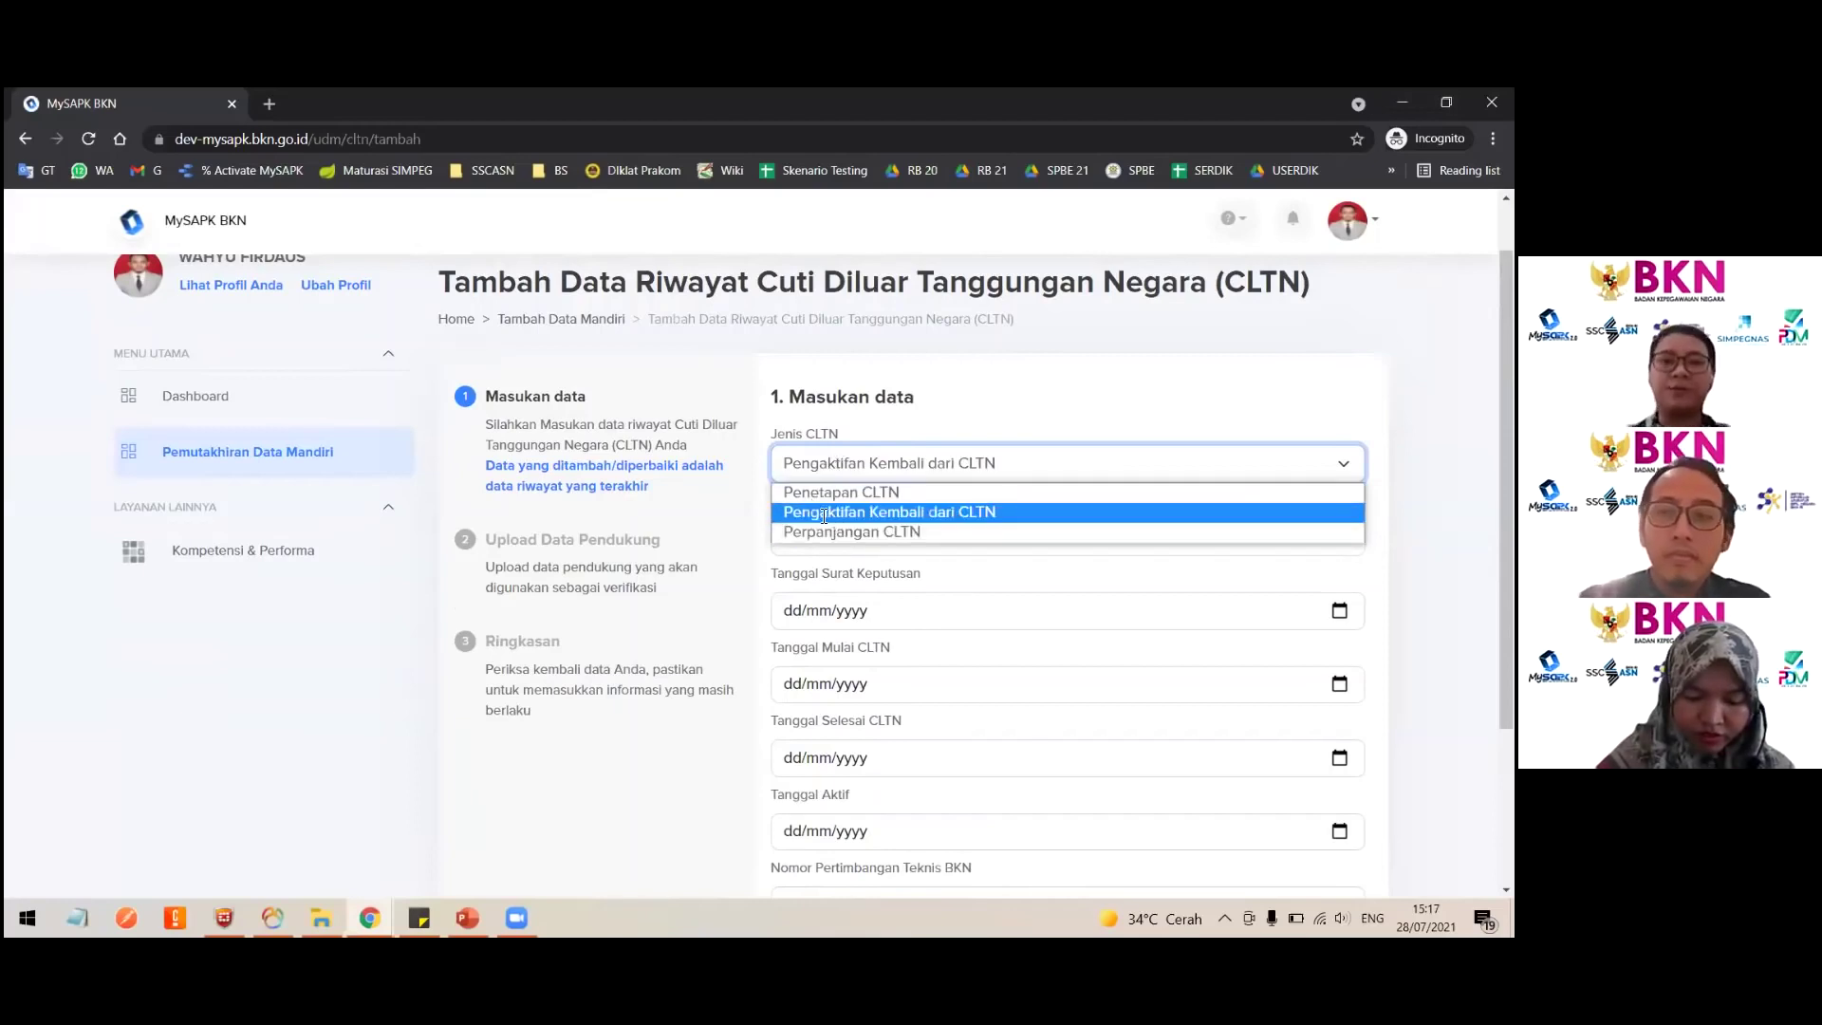
click(833, 513)
click(893, 572)
click(866, 462)
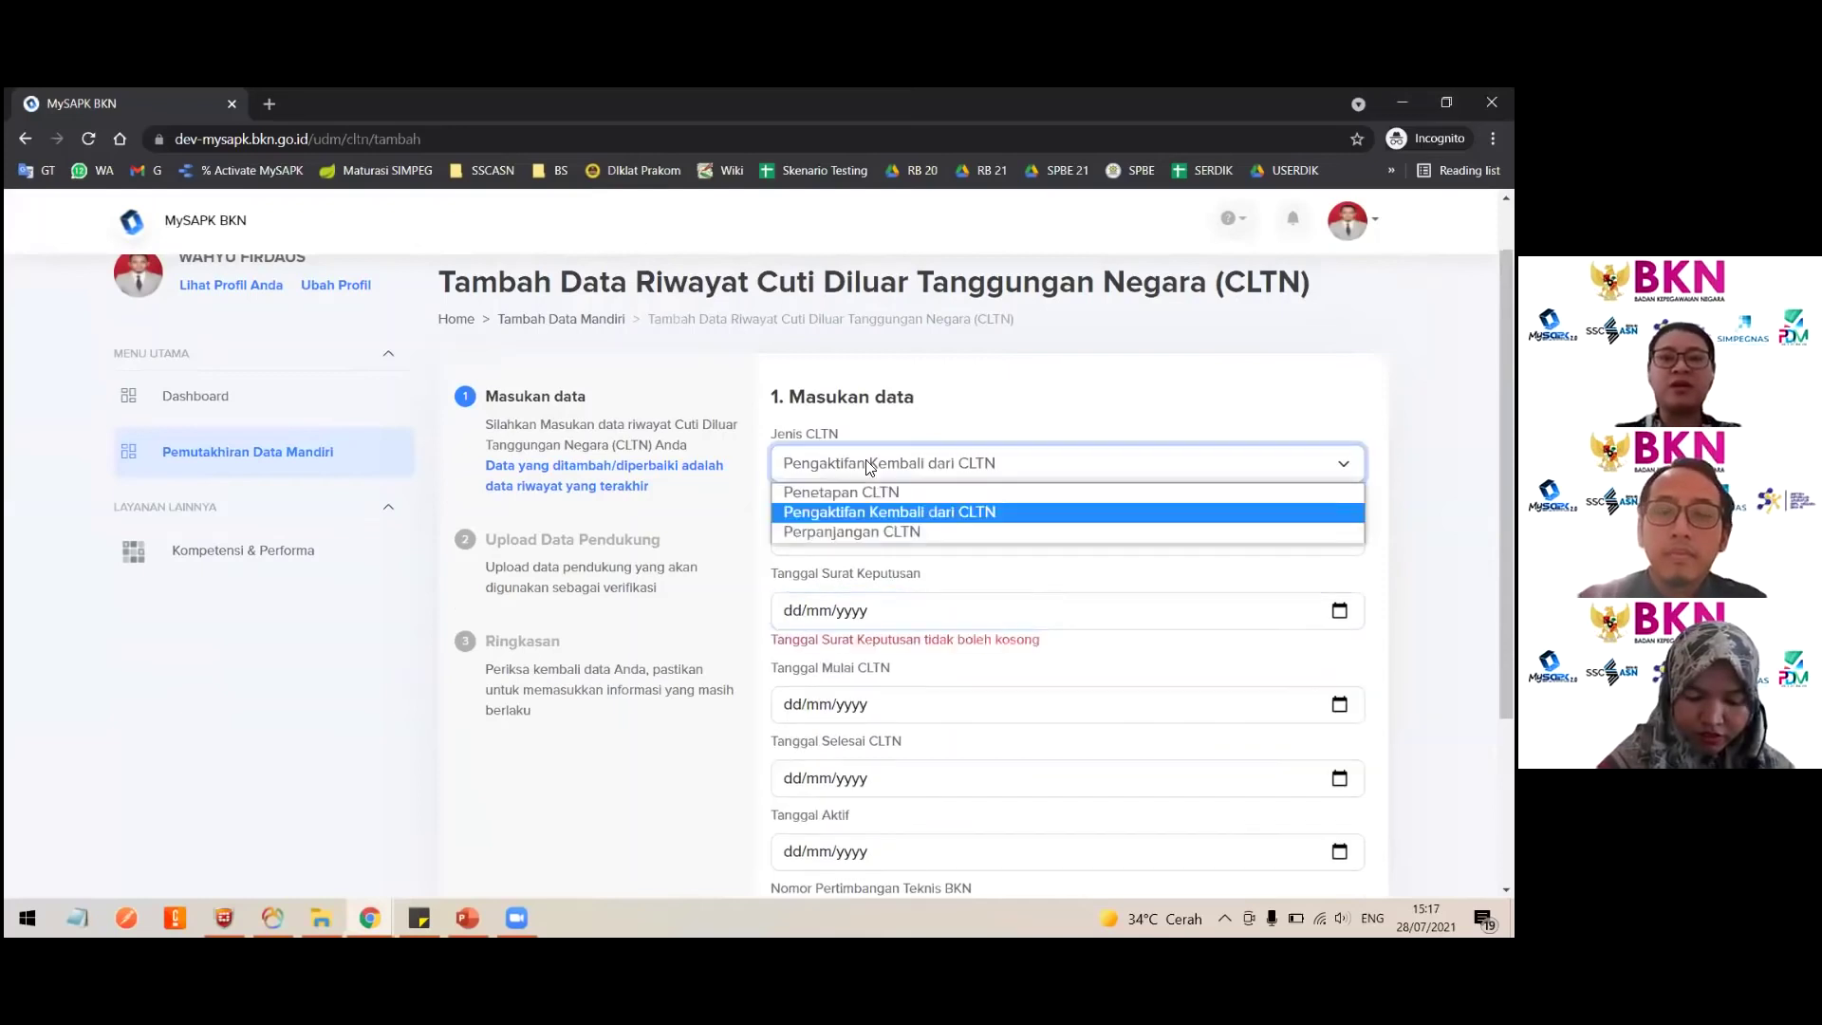
click(832, 513)
Step: Enter Nomor Surat Keputusan 1234 with decision date 28/07/2021
click(817, 538)
text(1234)
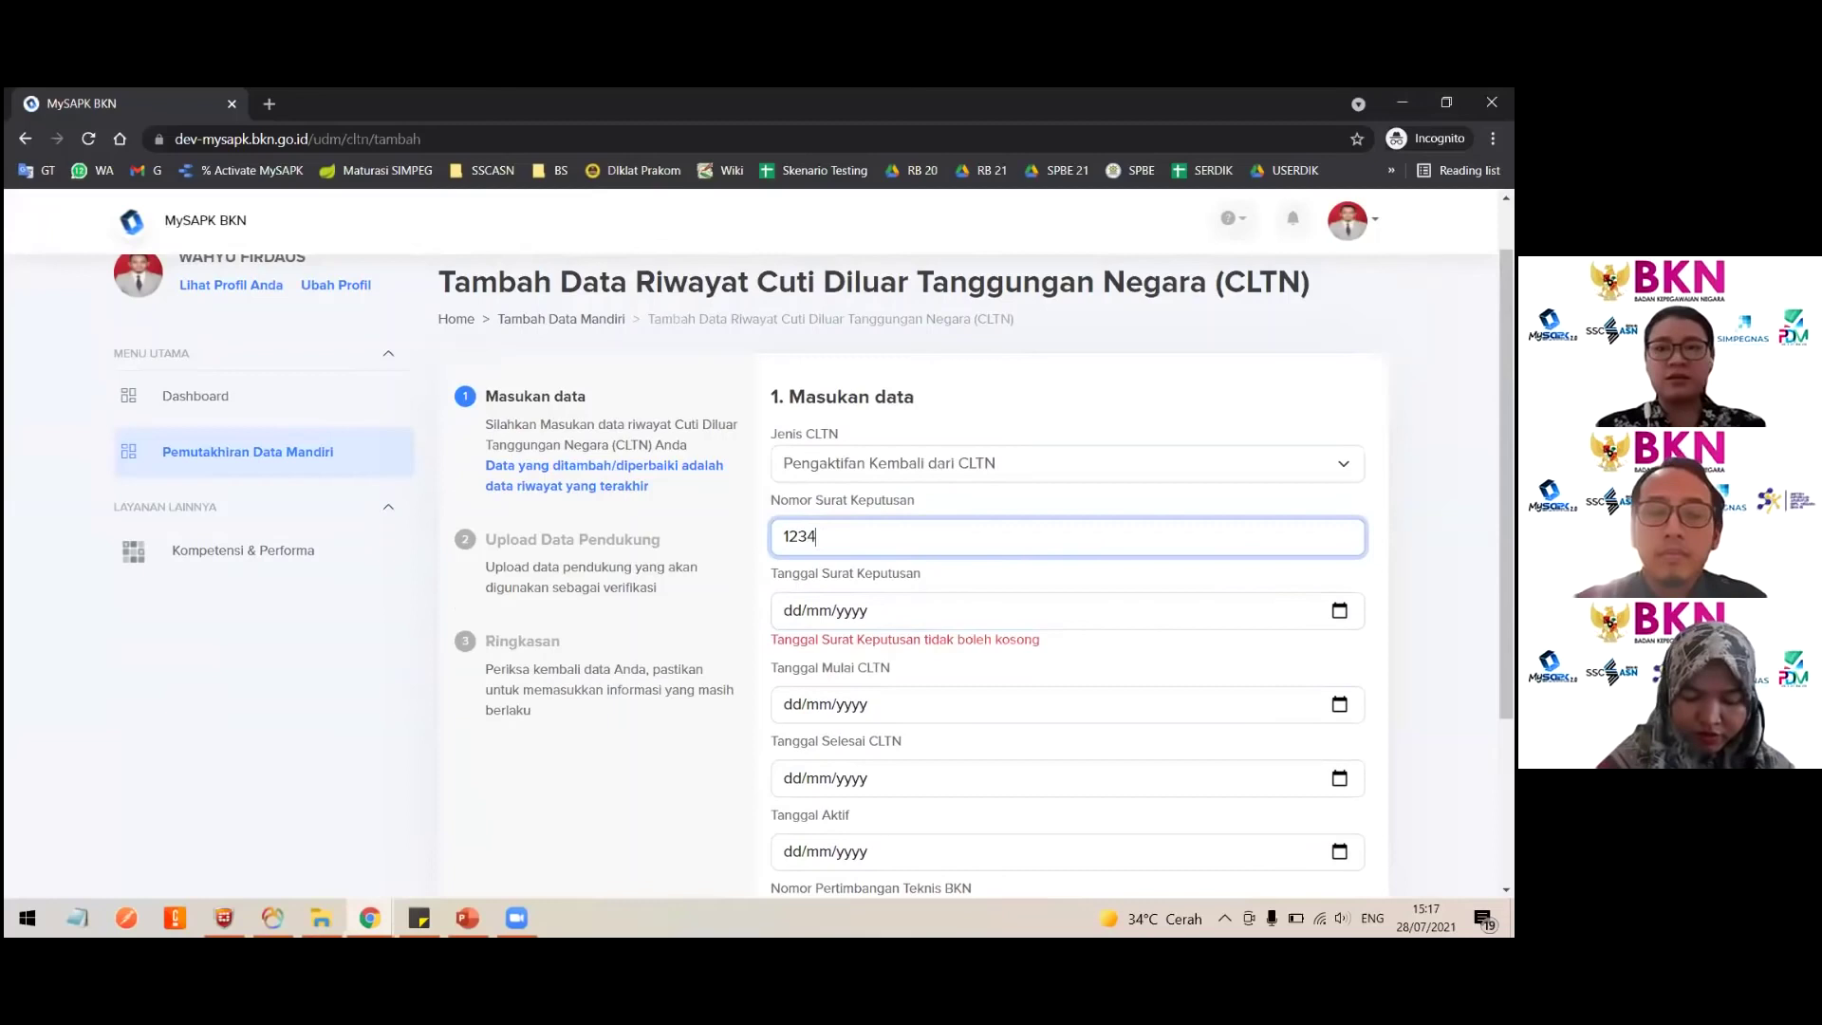
click(1159, 610)
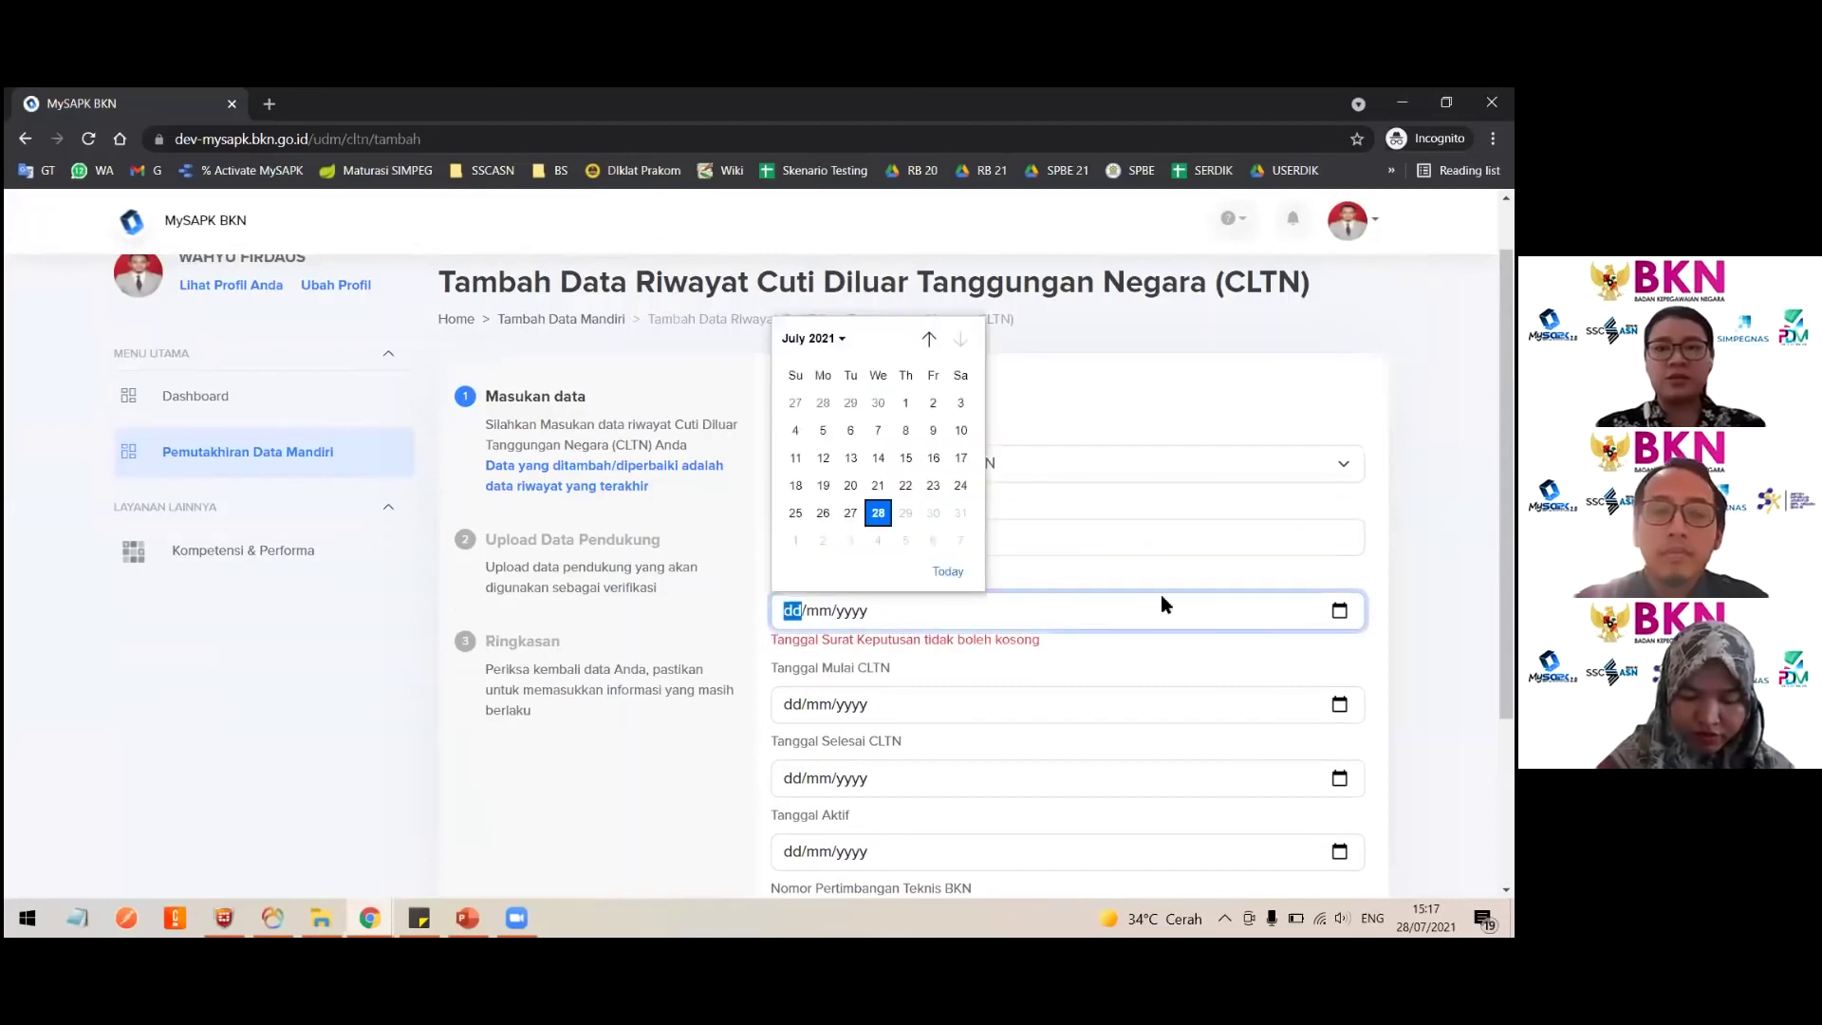
click(892, 513)
Step: Compare the Penetapan CLTN form fields, then switch back to Pengaktifan Kembali dari CLTN
scroll(1019, 543, down, 1)
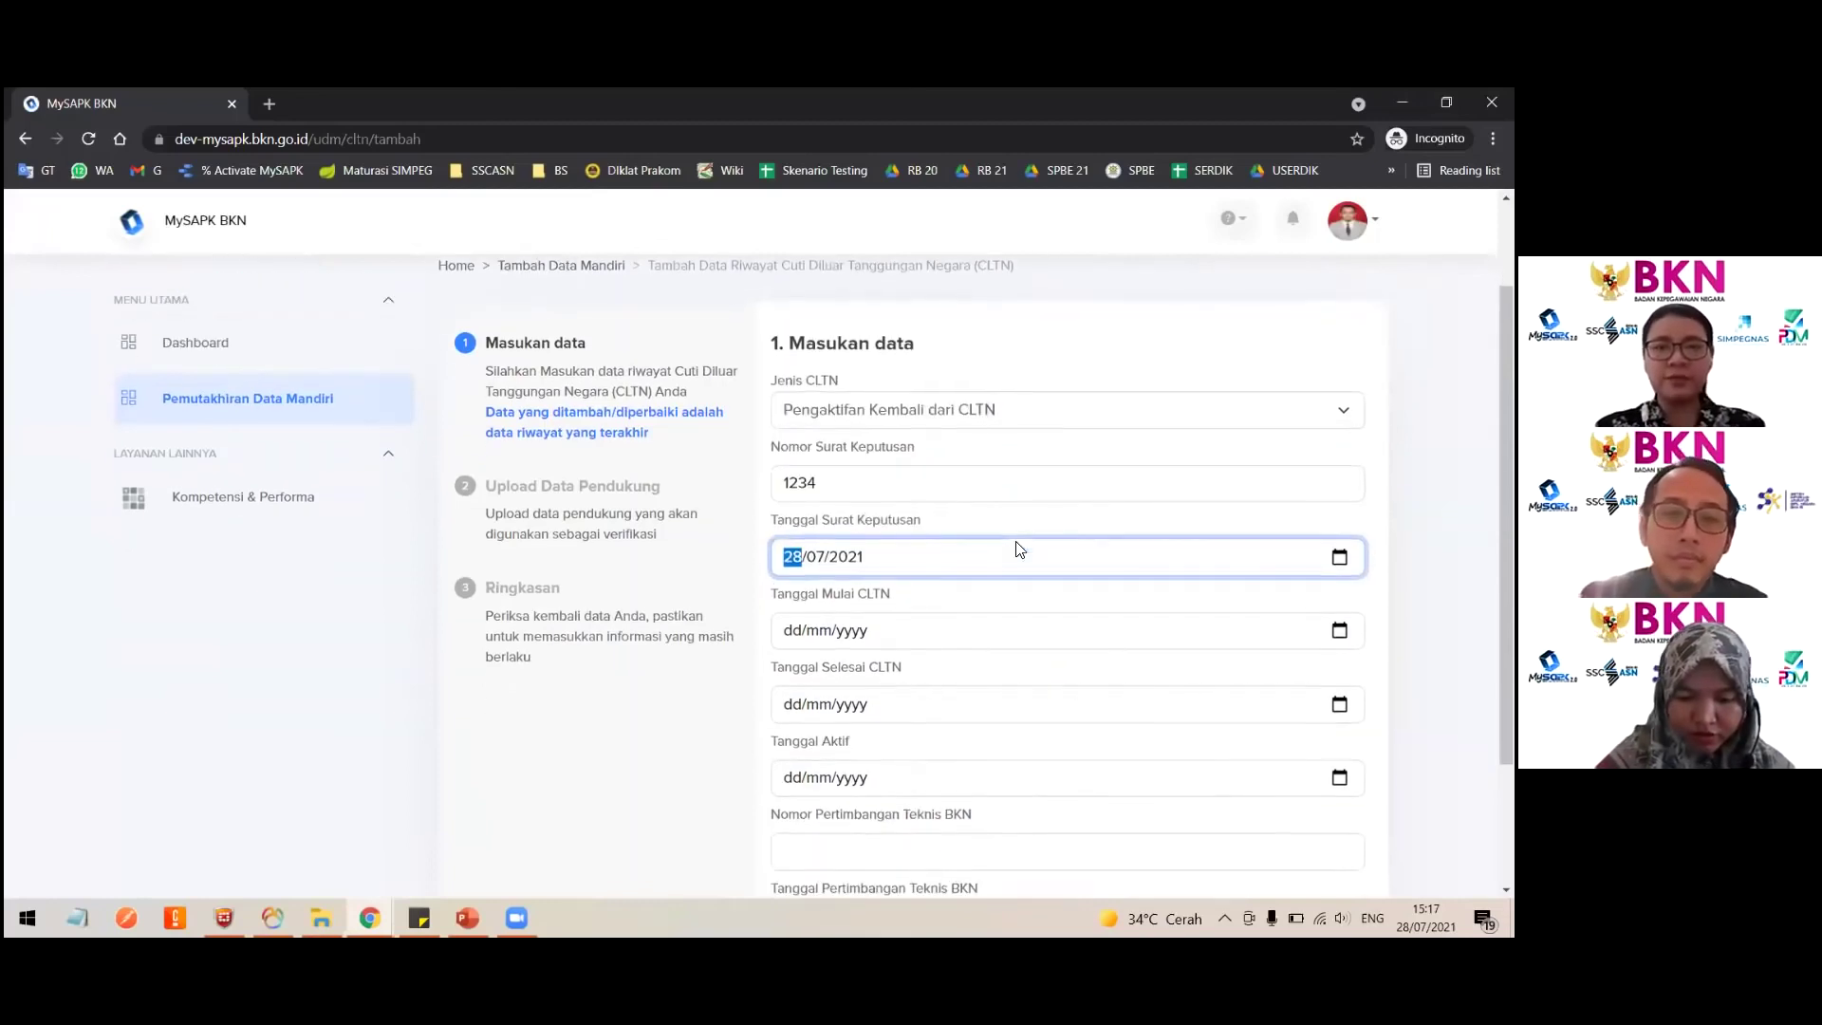
click(971, 412)
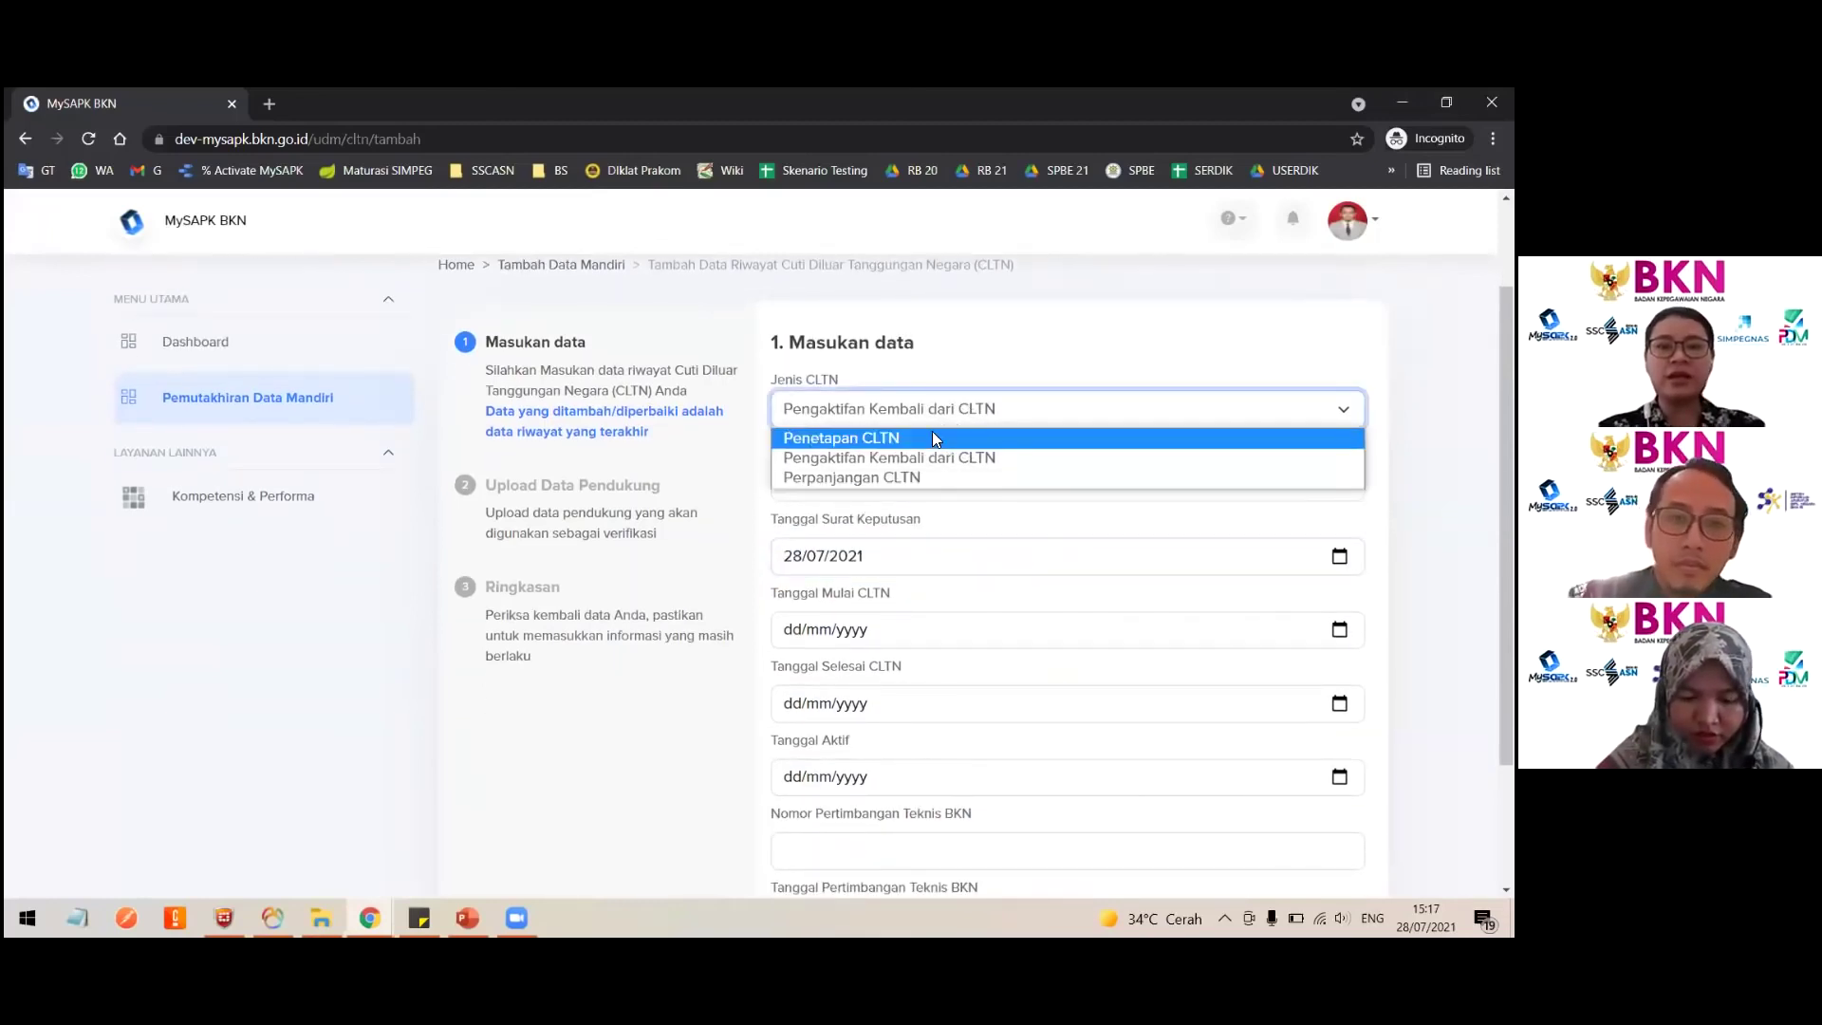
click(932, 436)
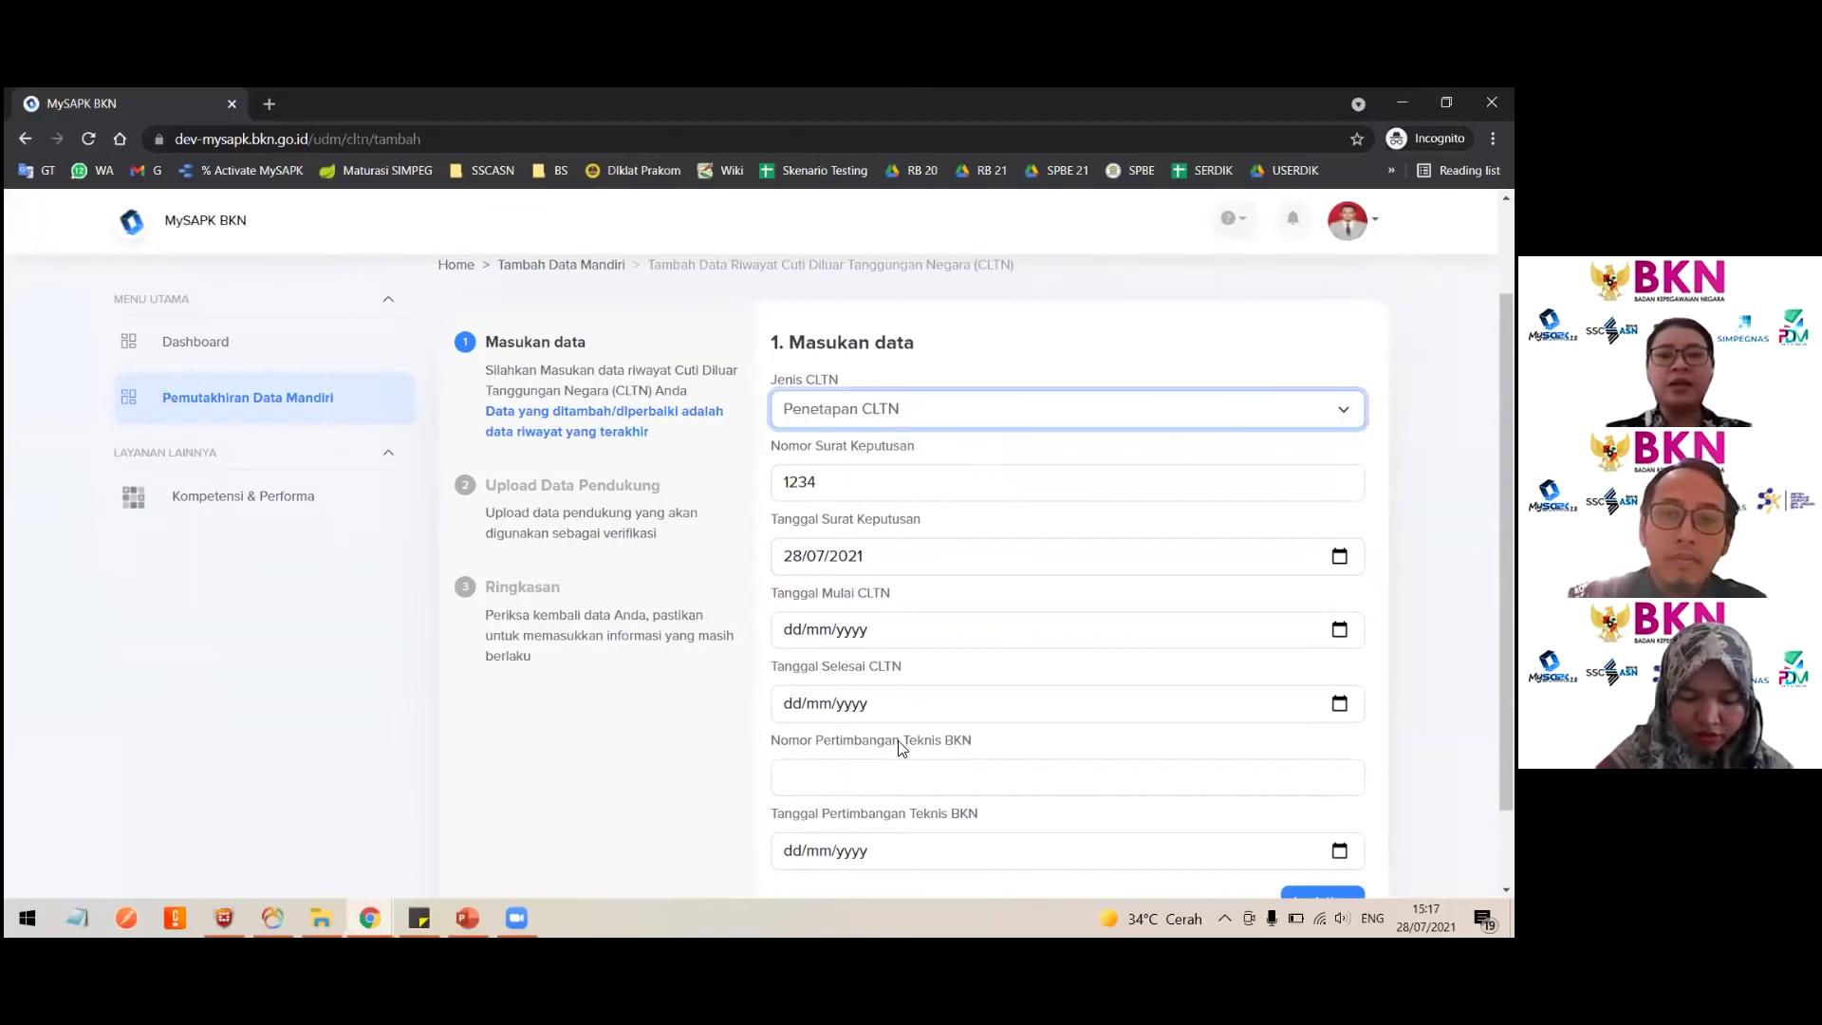
click(902, 776)
scroll(896, 792, down, 1)
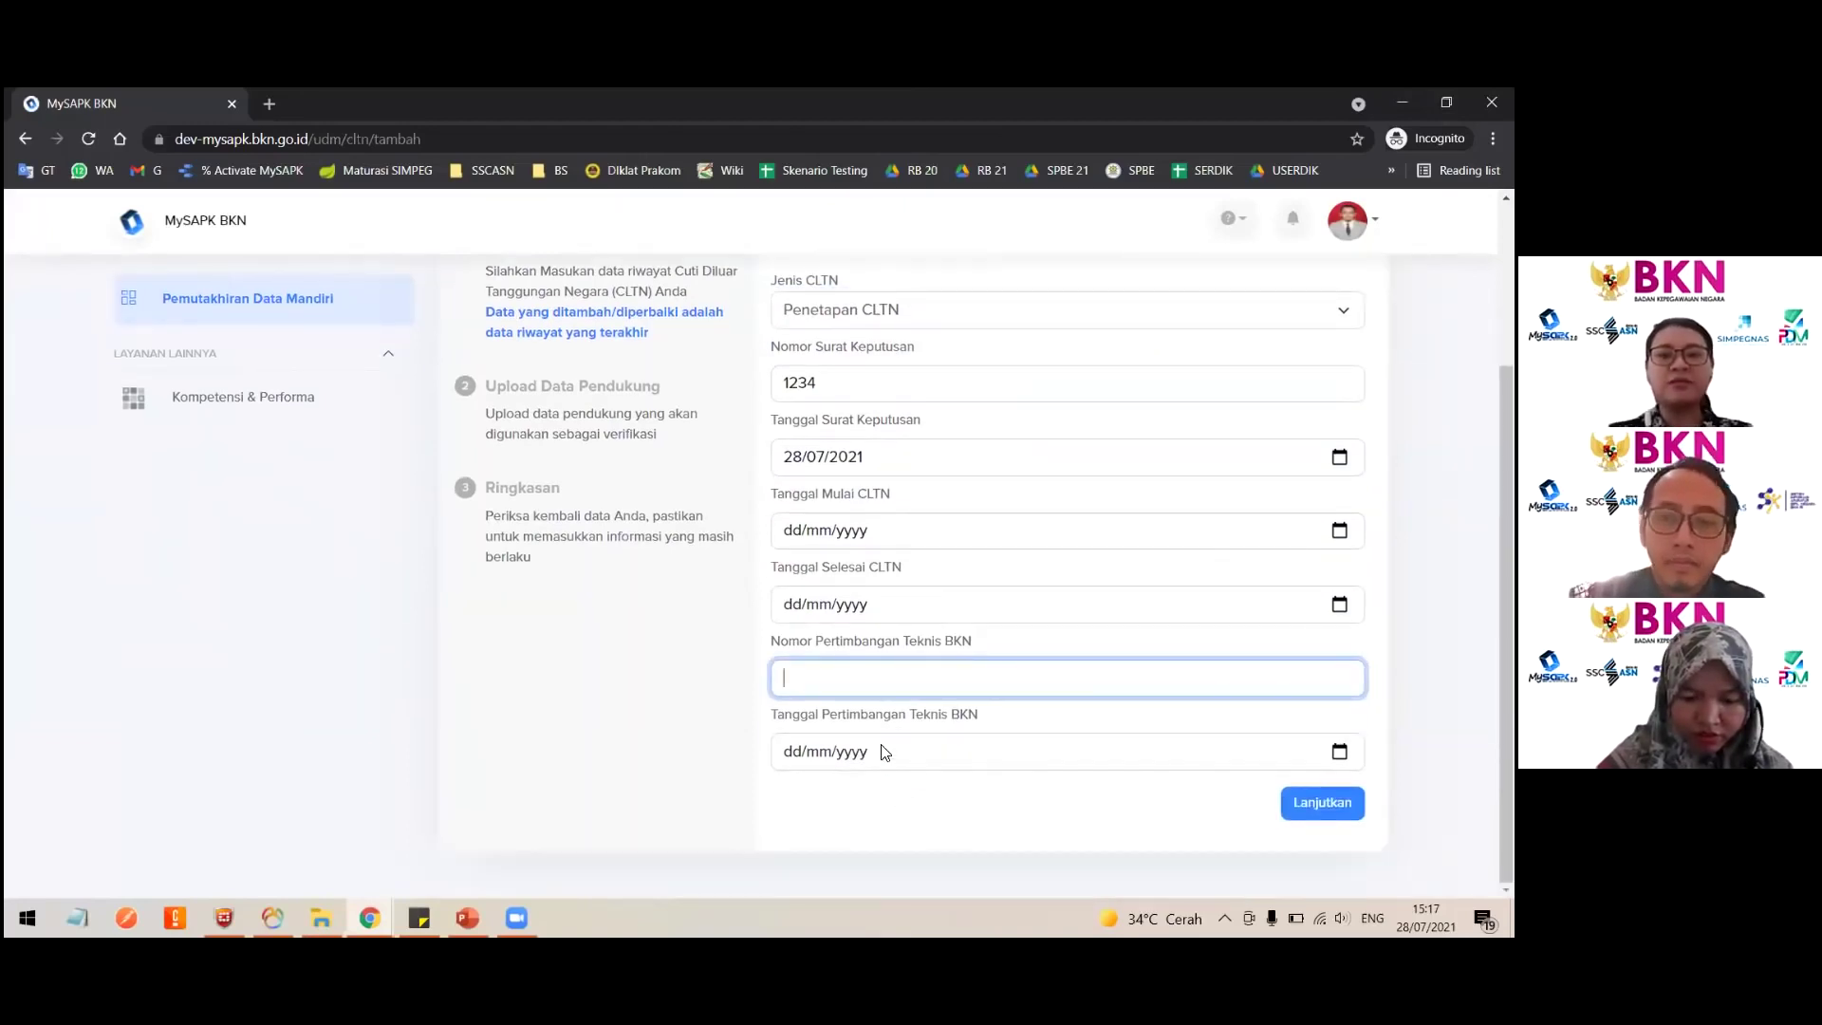
scroll(882, 750, up, 2)
click(859, 508)
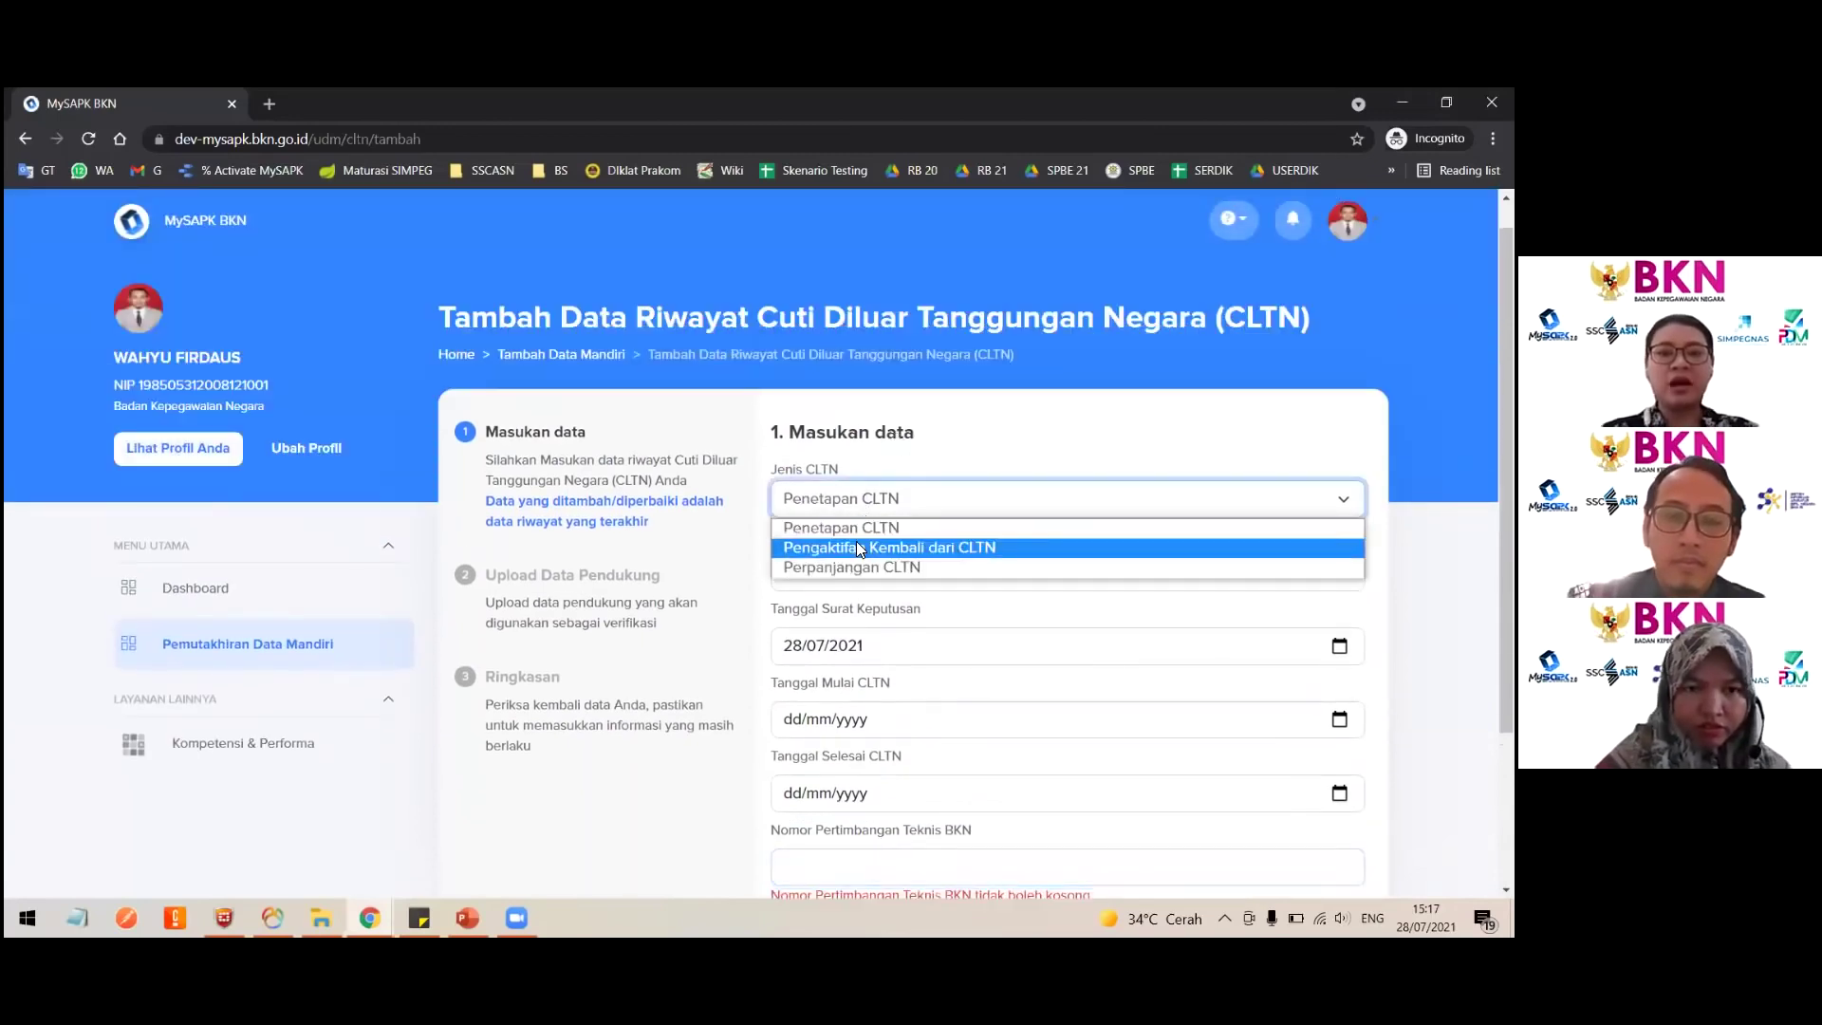
click(859, 548)
scroll(856, 541, down, 2)
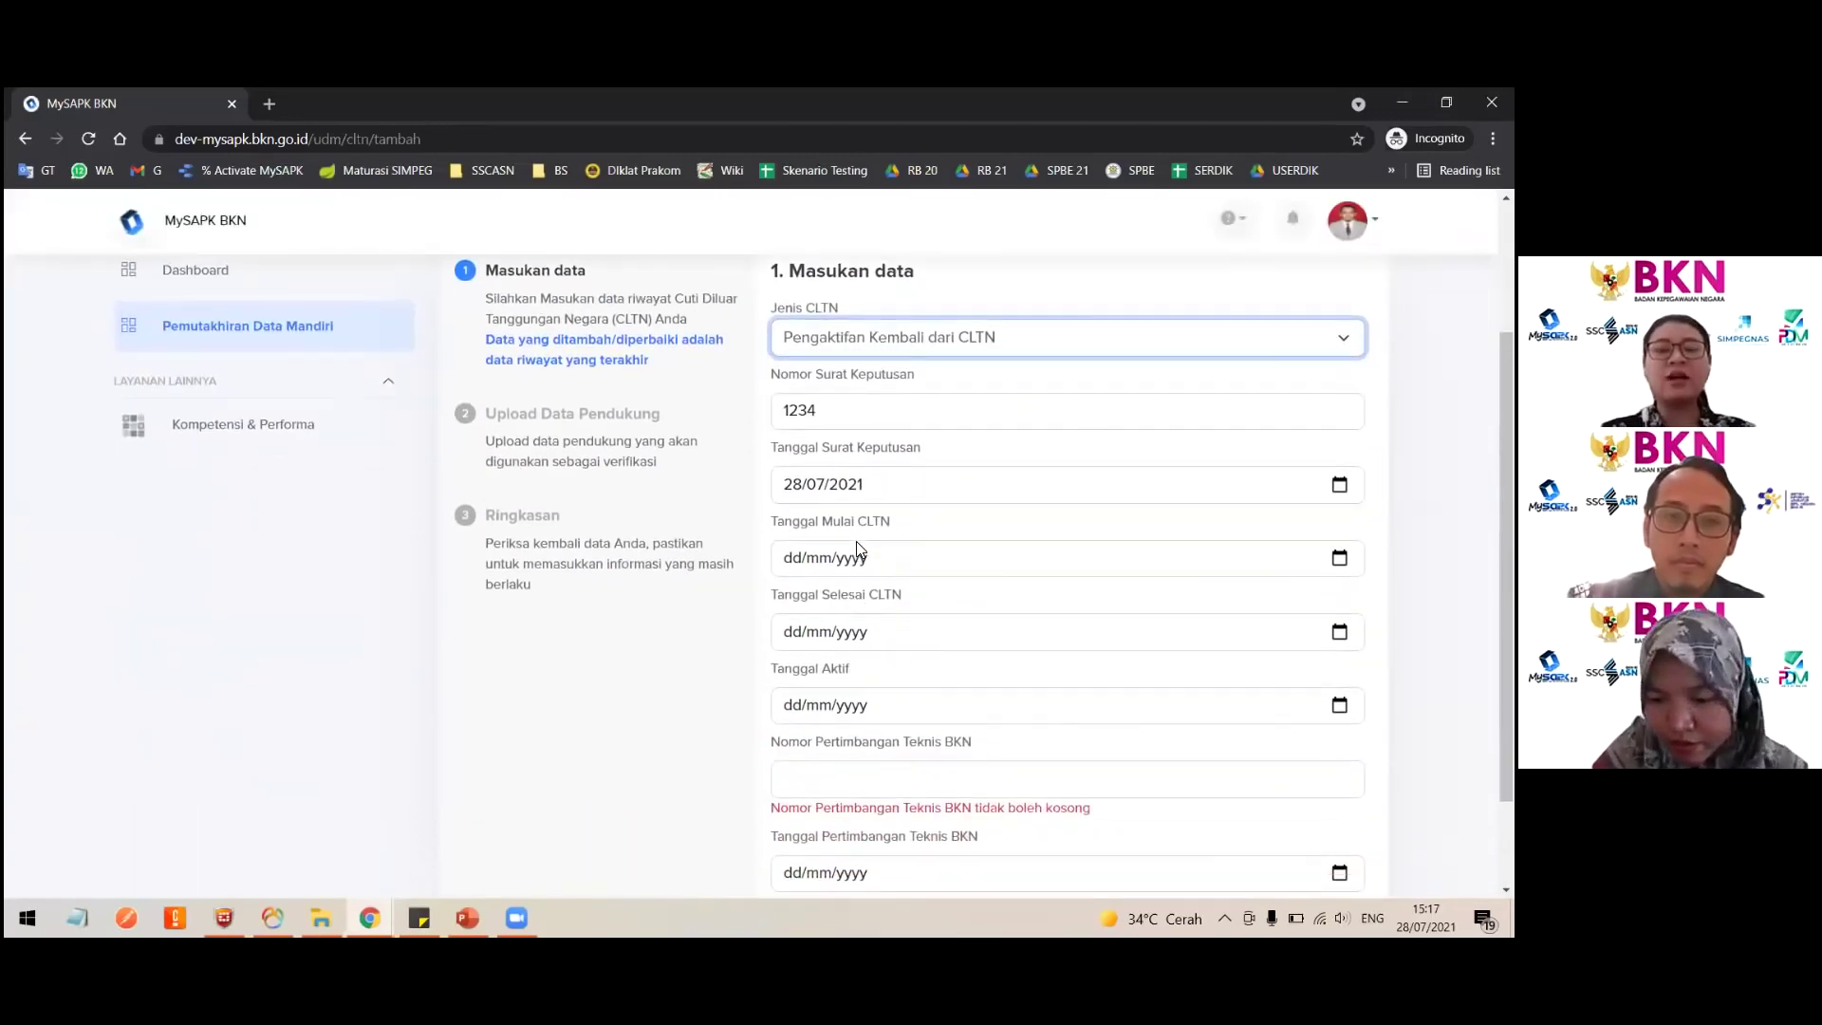
scroll(856, 540, down, 2)
scroll(856, 541, up, 1)
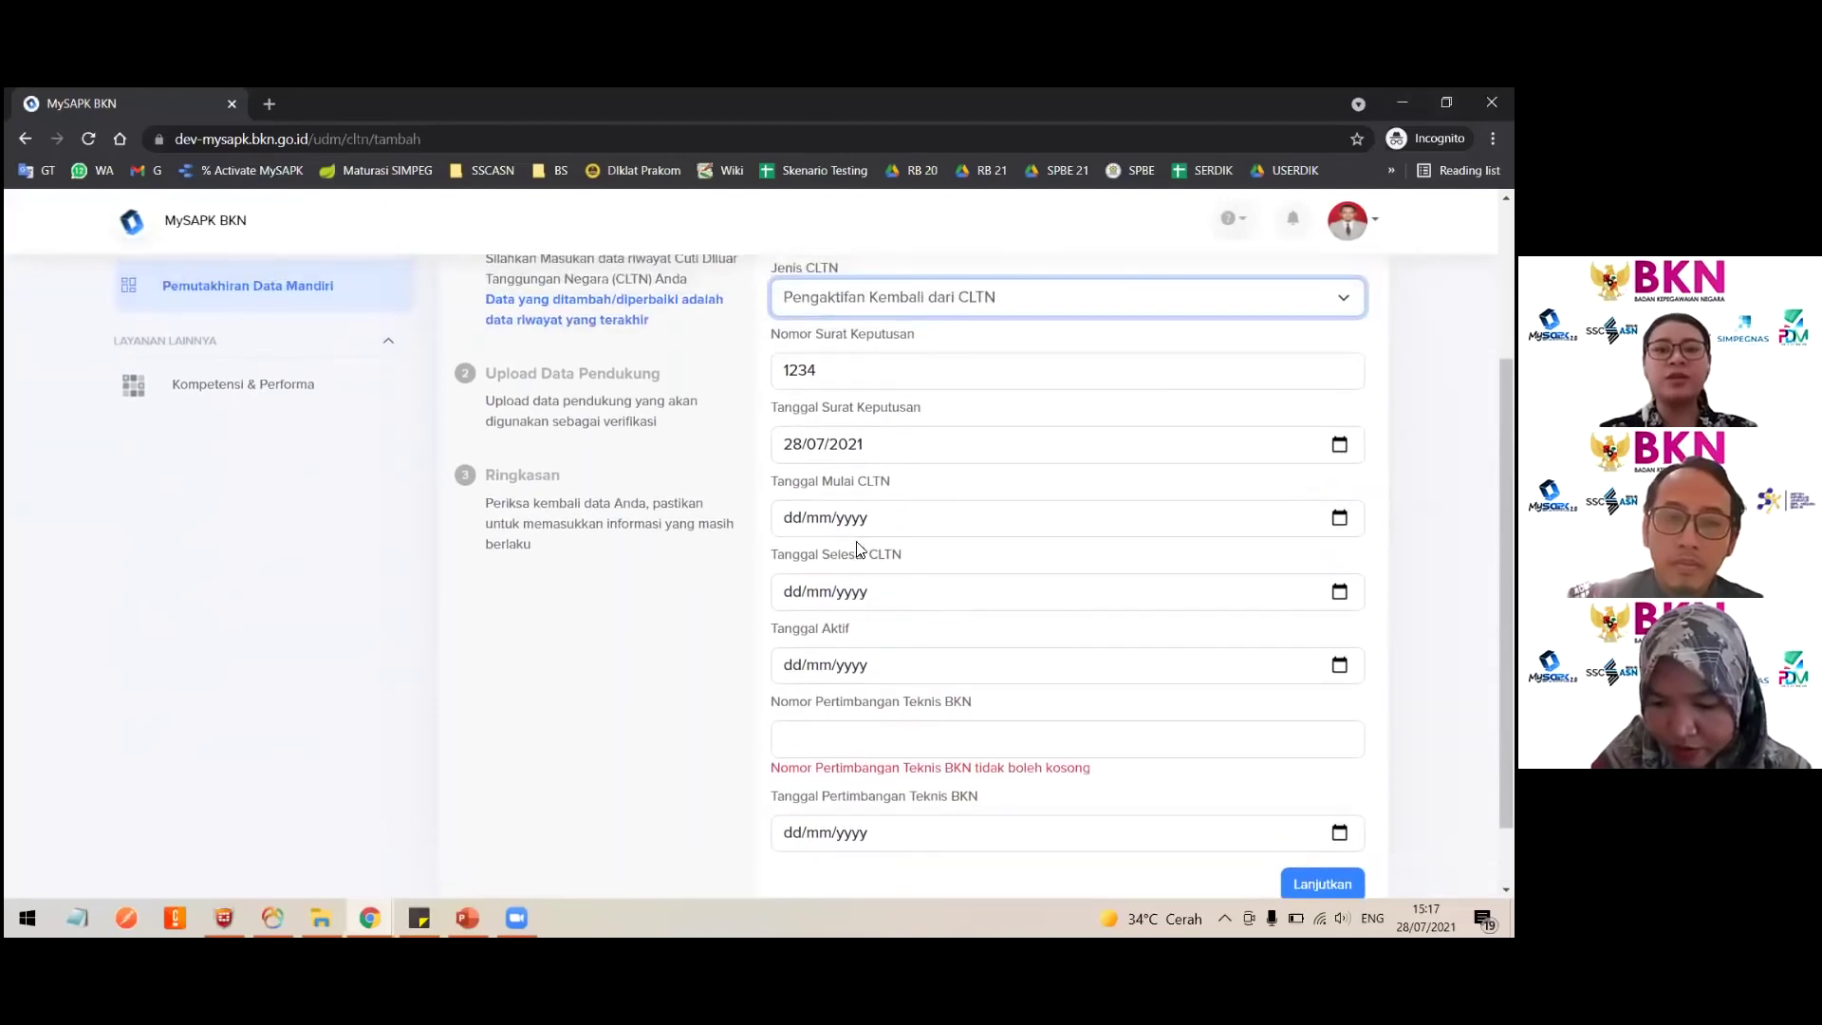
scroll(857, 548, up, 2)
Step: Try the Perpanjangan CLTN type, then settle on Pengaktifan Kembali dari CLTN again
click(869, 403)
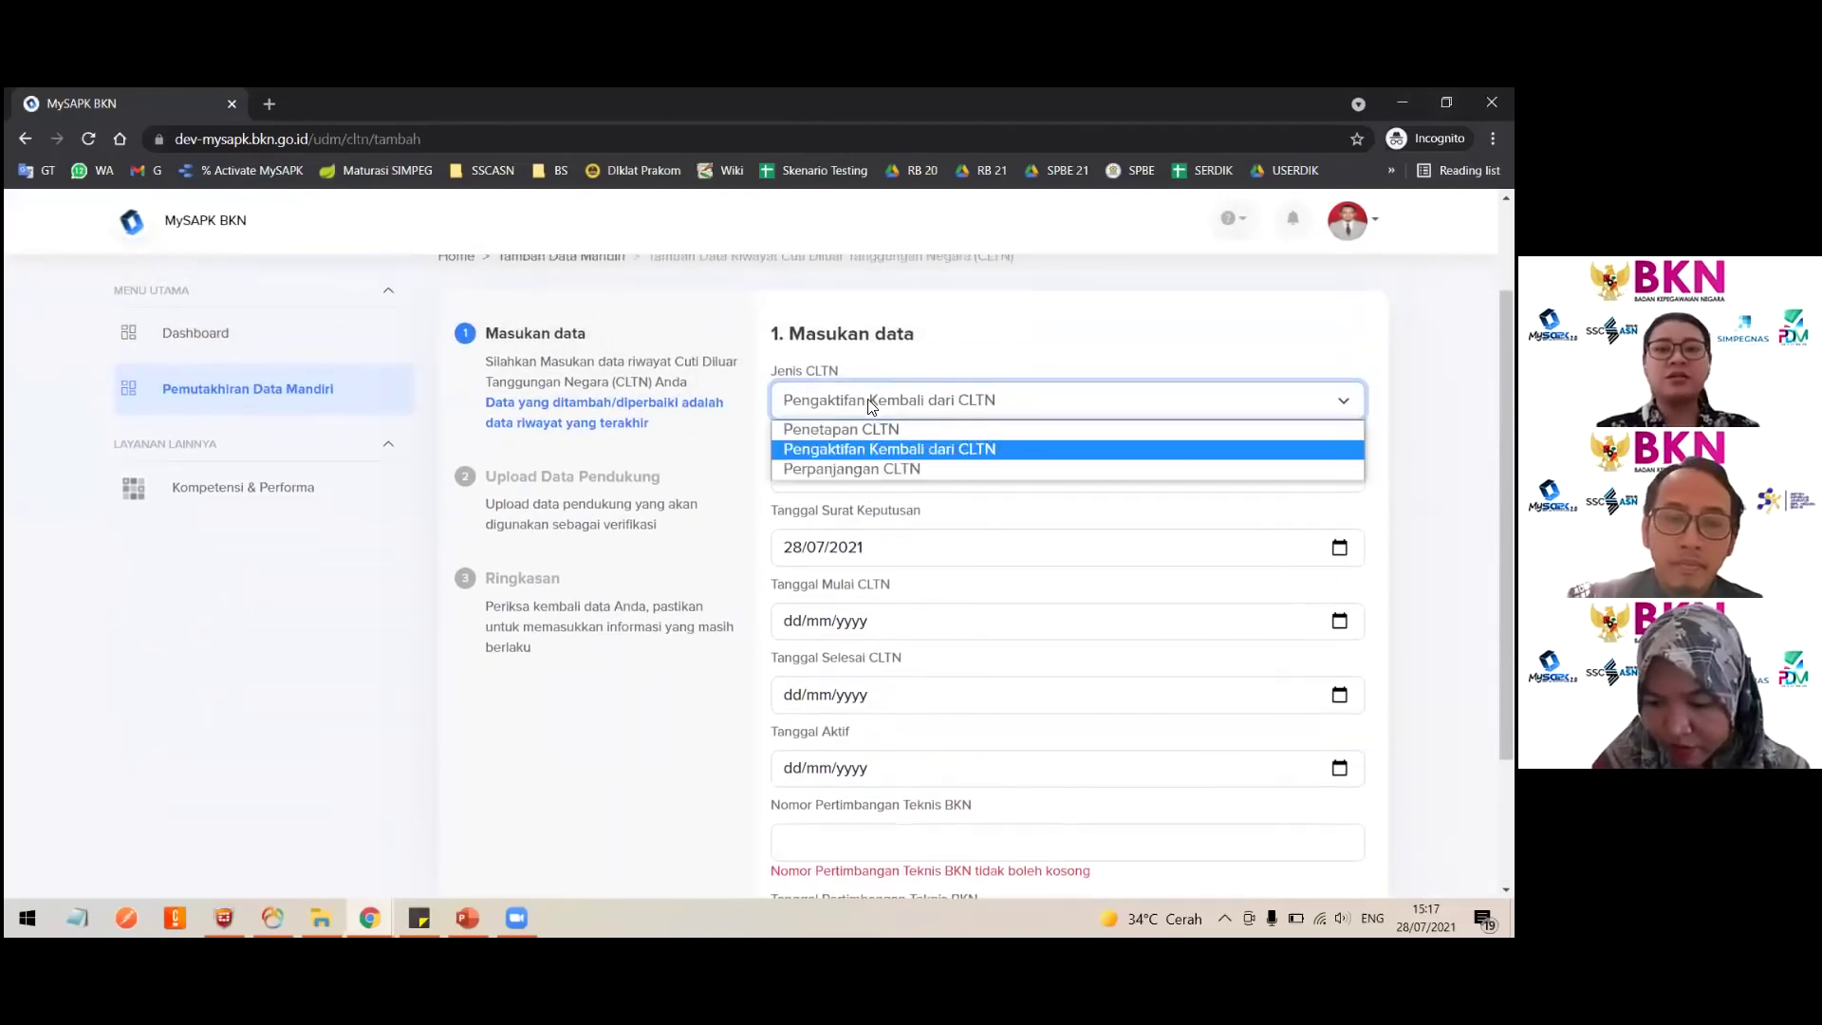
click(843, 429)
click(846, 406)
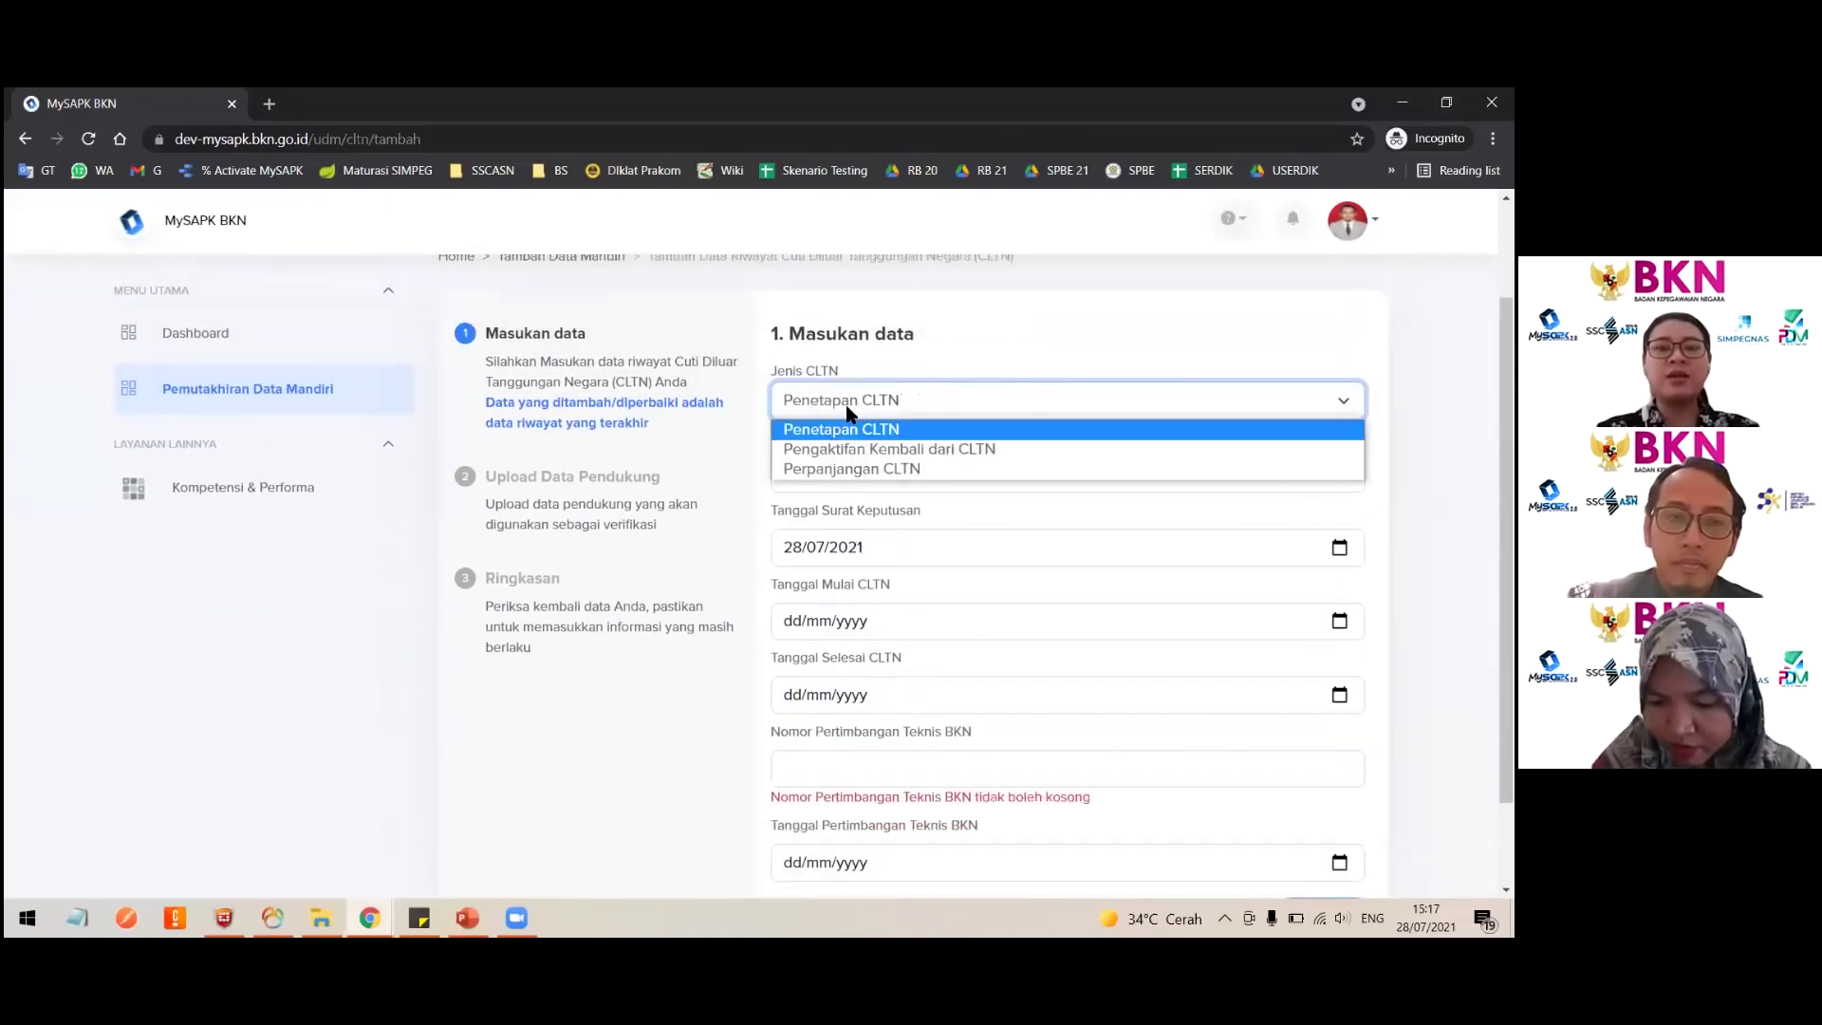
click(841, 468)
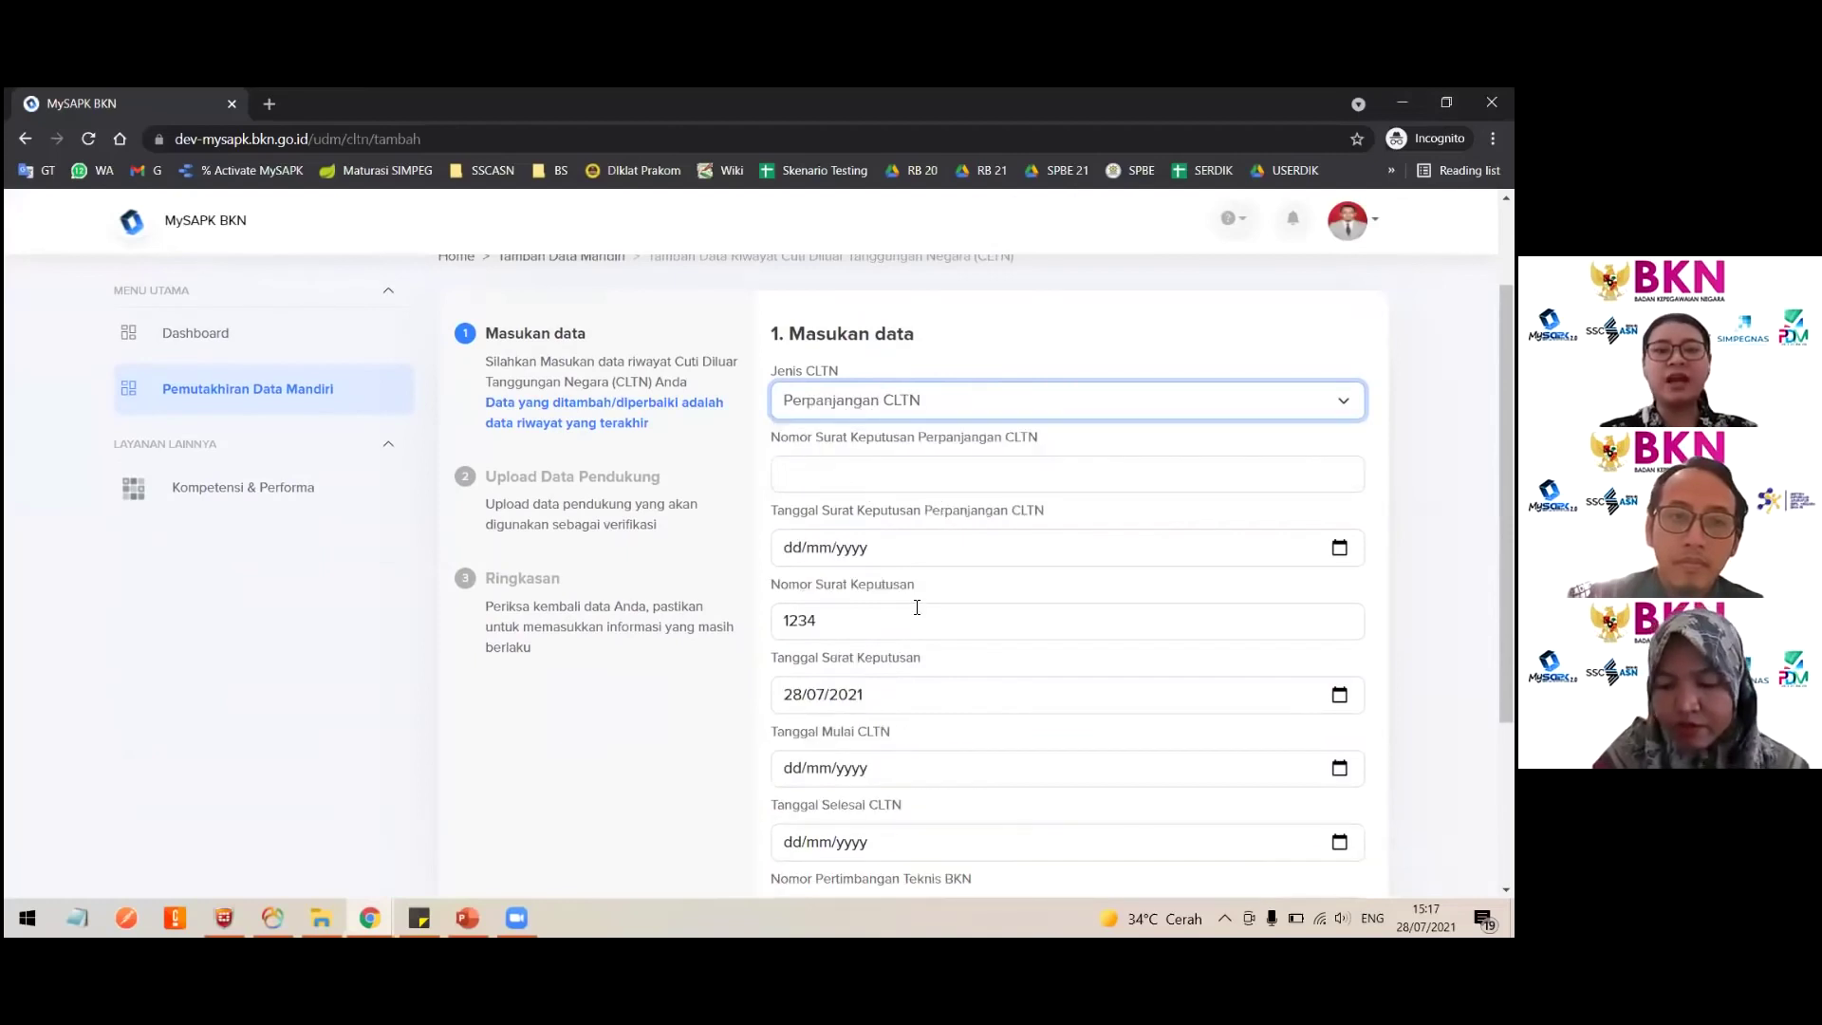
scroll(916, 608, down, 1)
click(897, 414)
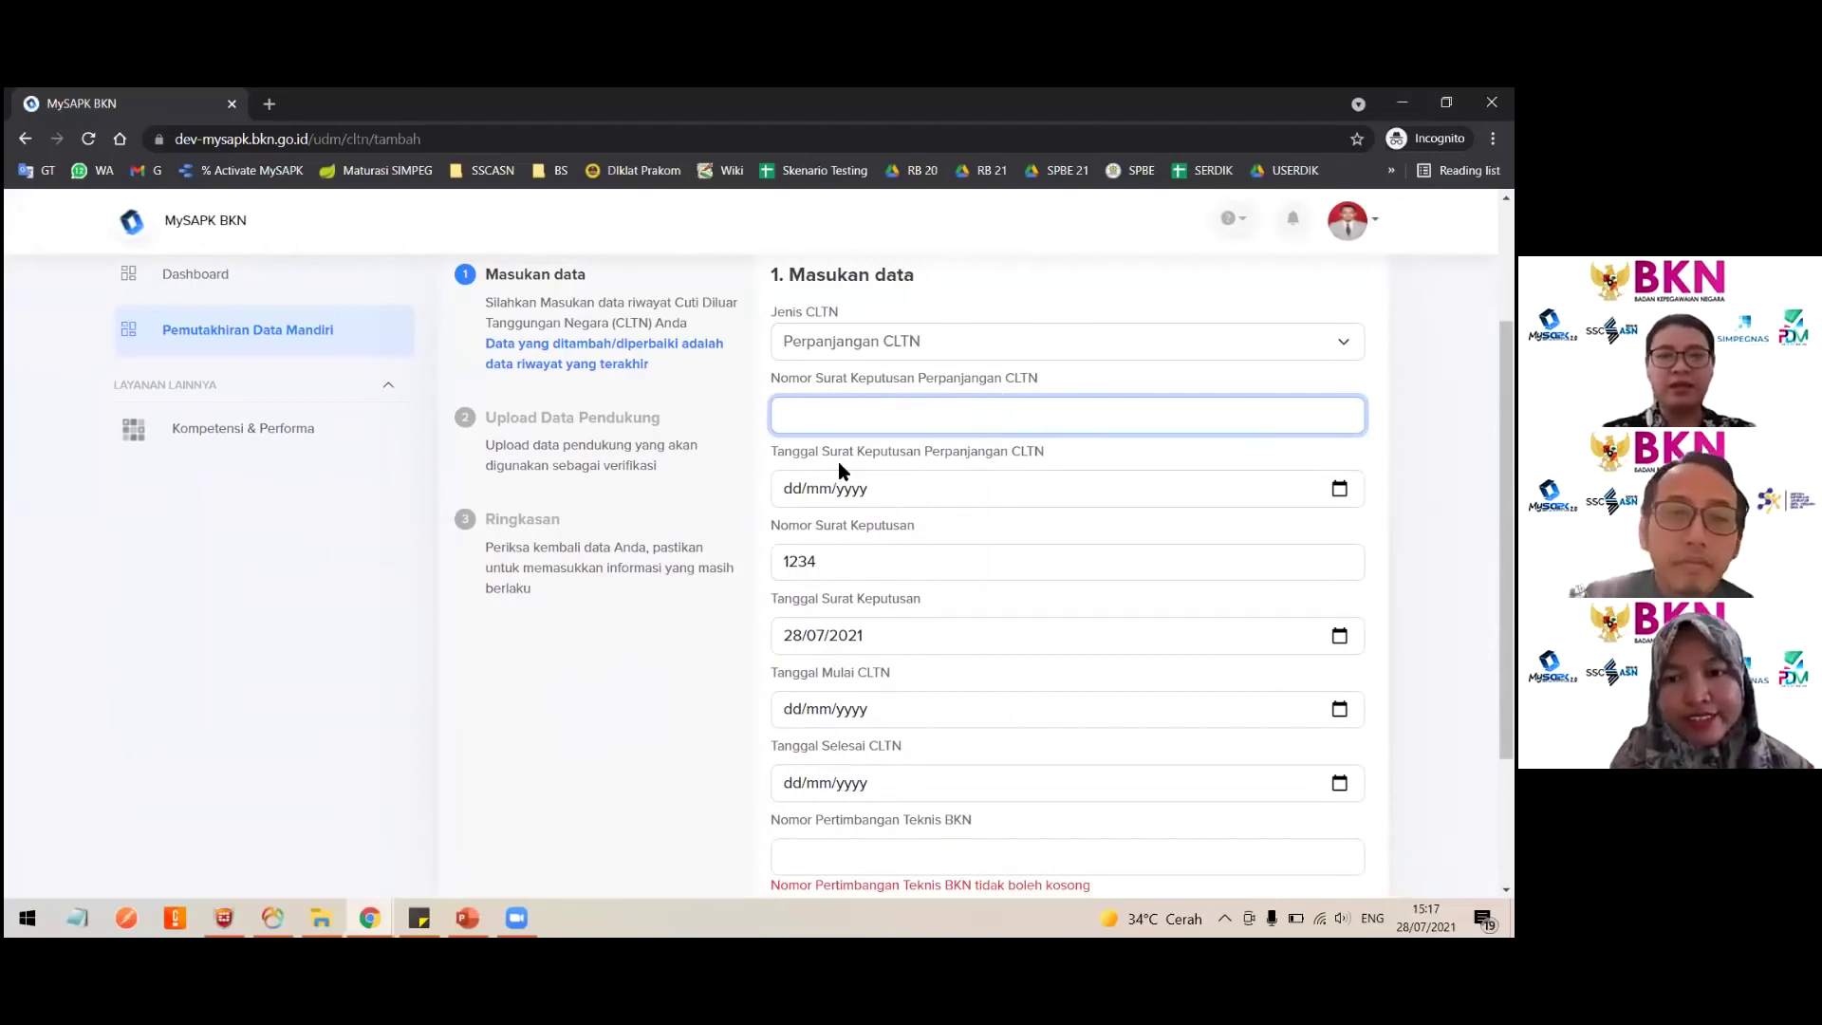
scroll(861, 566, down, 1)
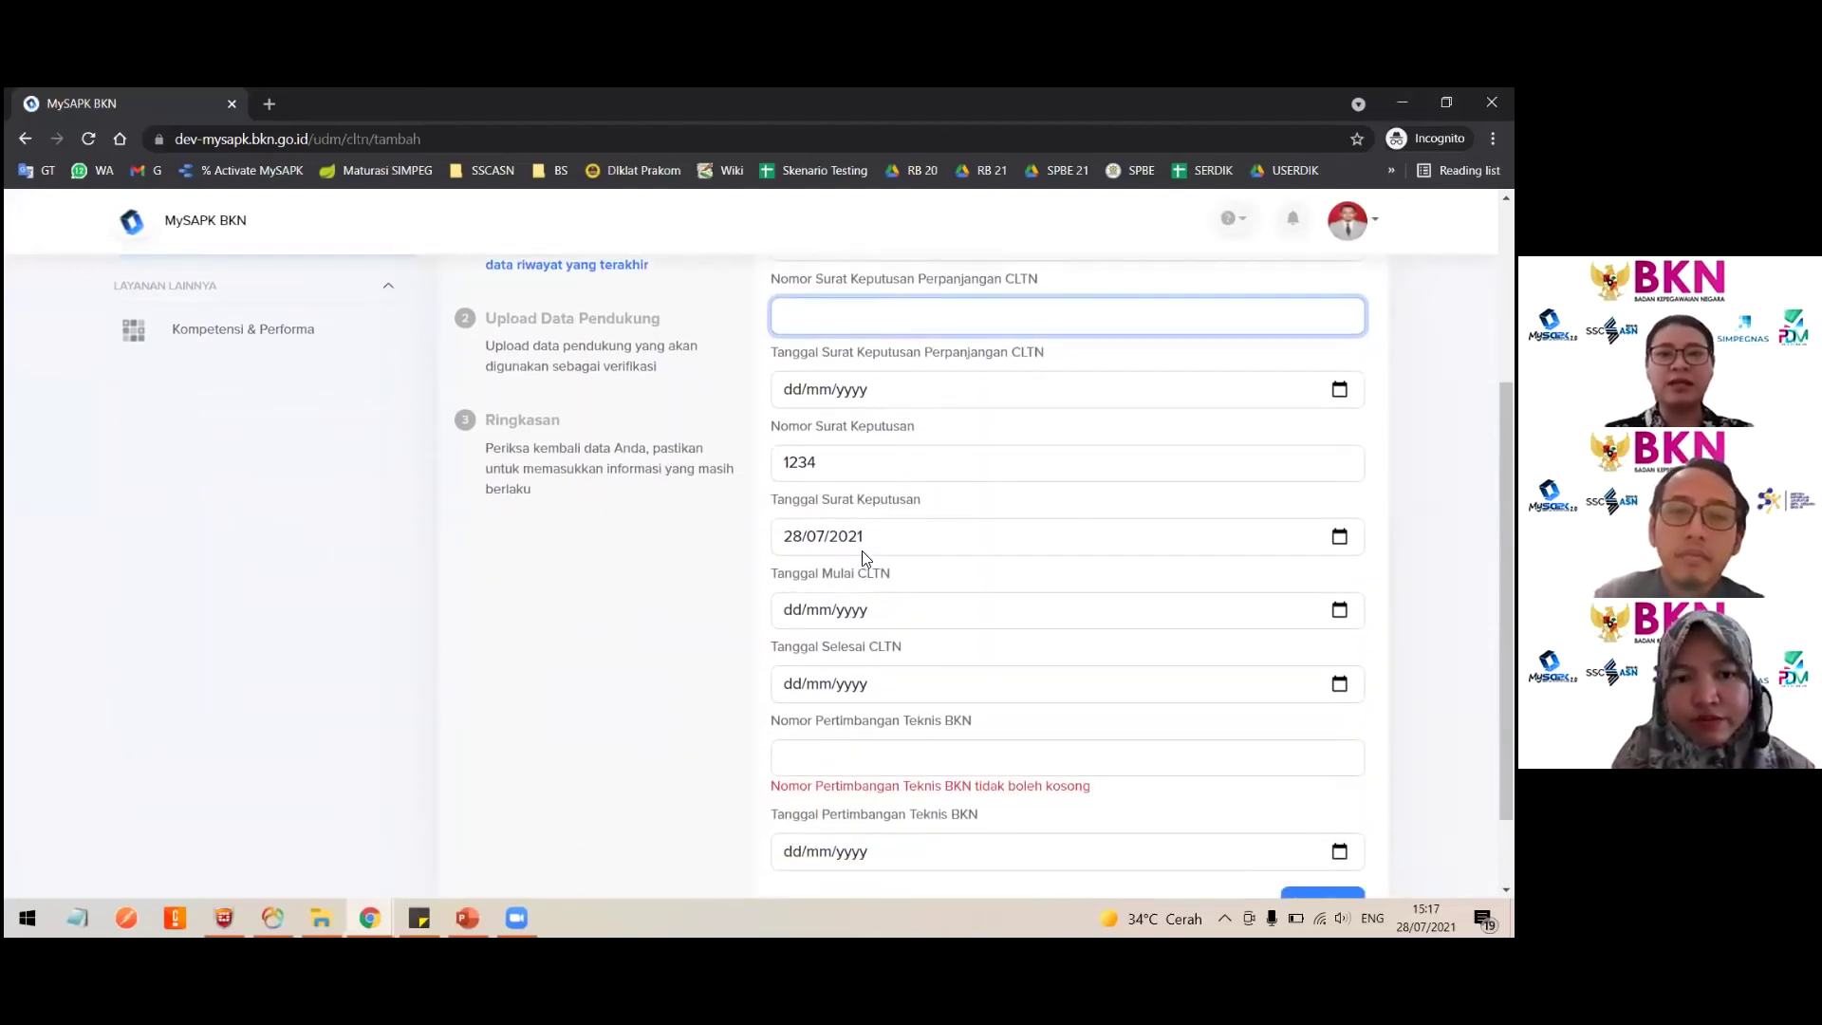
scroll(885, 765, down, 1)
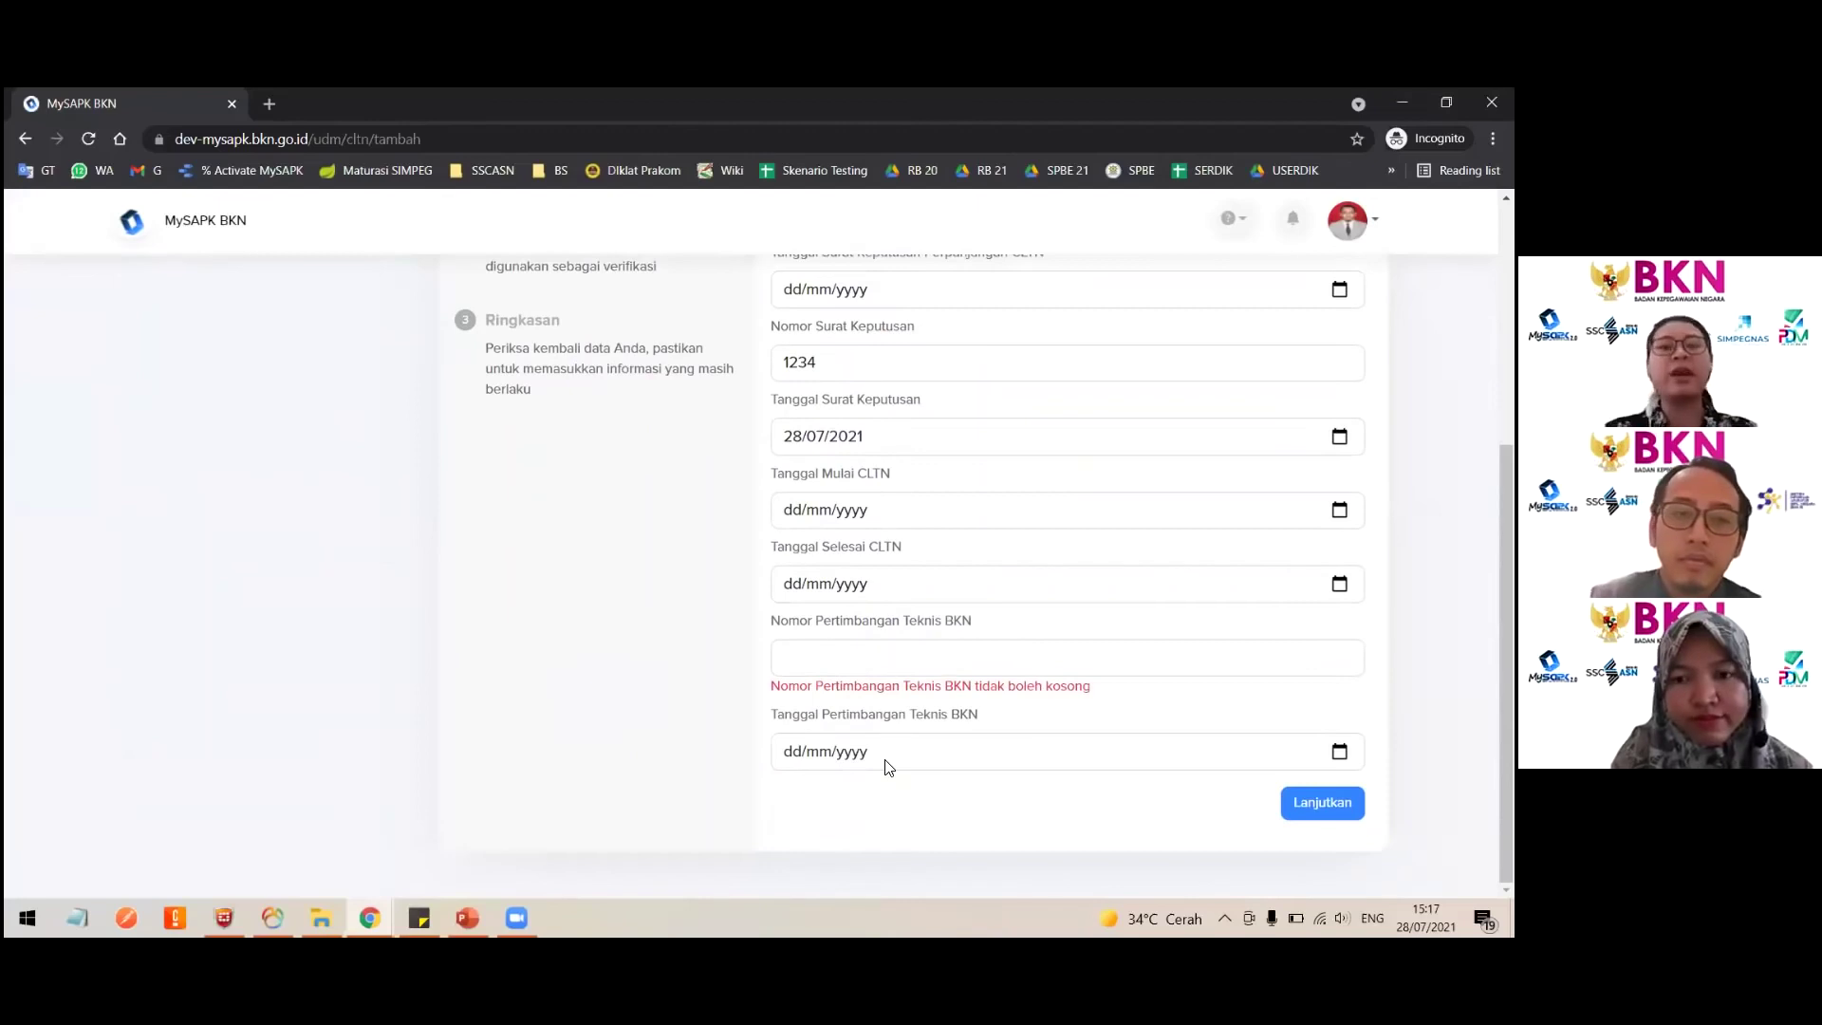
scroll(886, 765, up, 4)
click(865, 472)
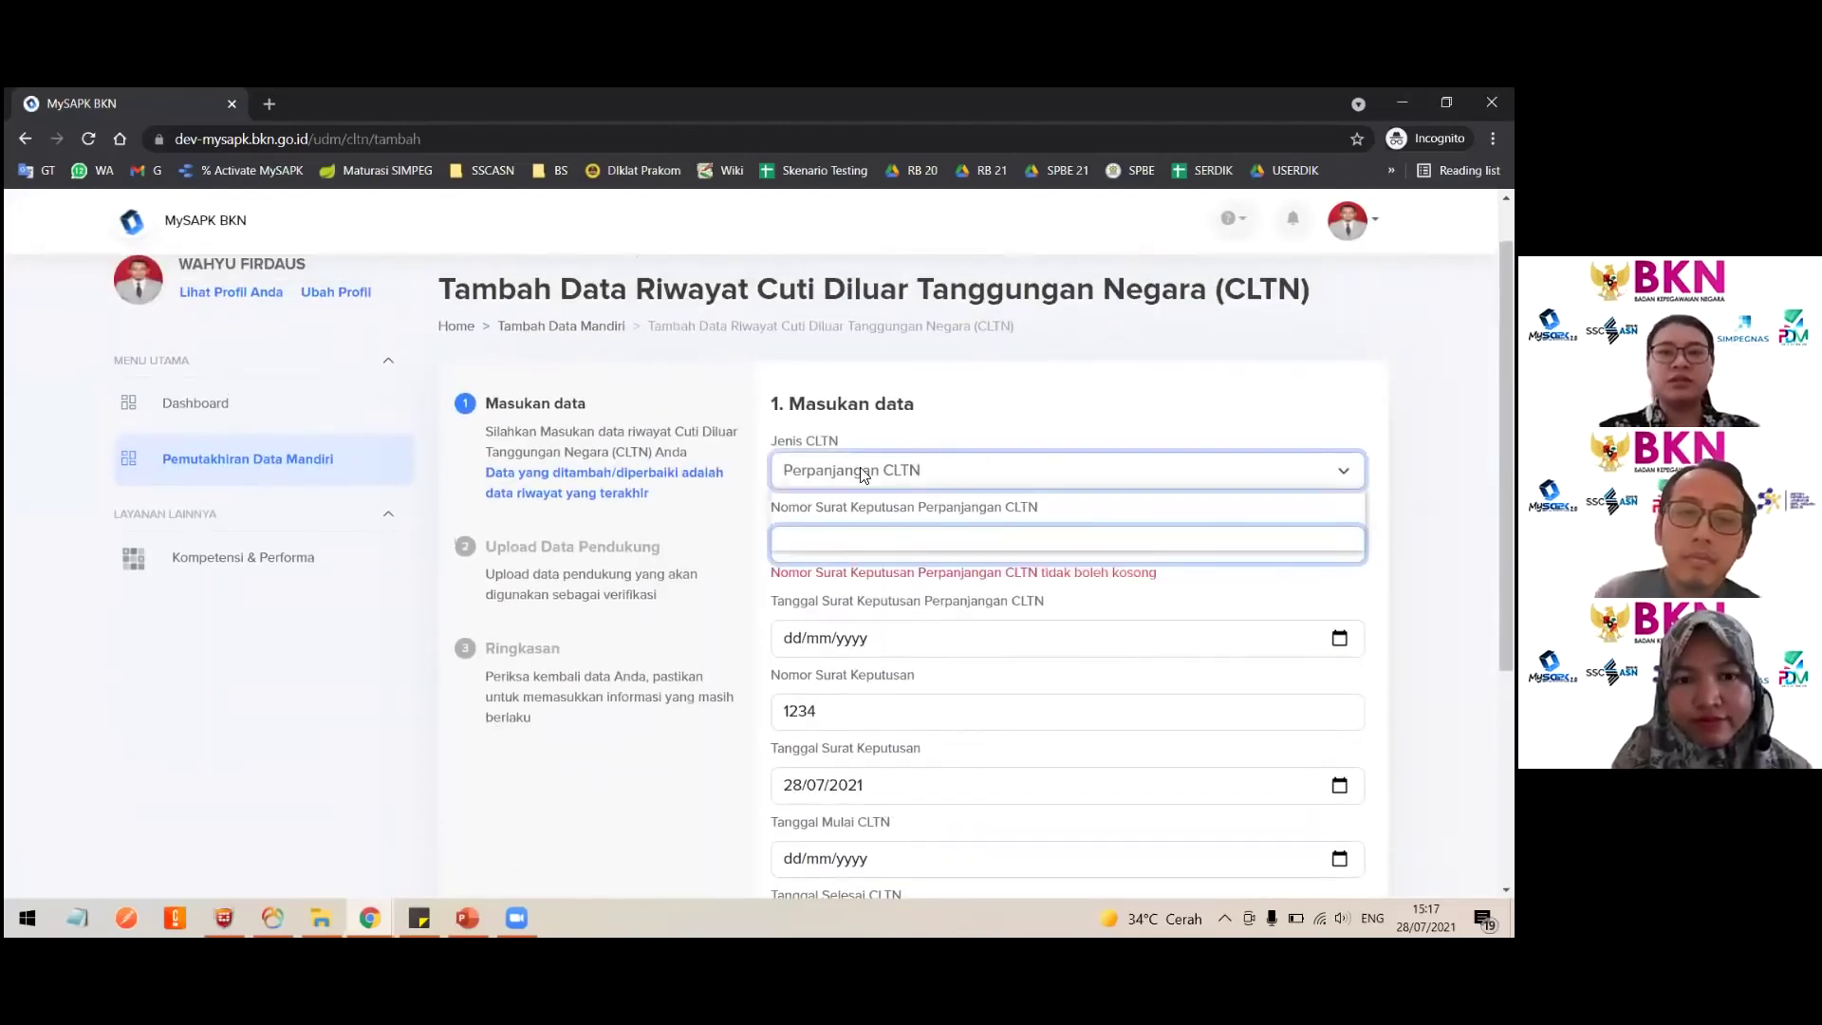
click(846, 517)
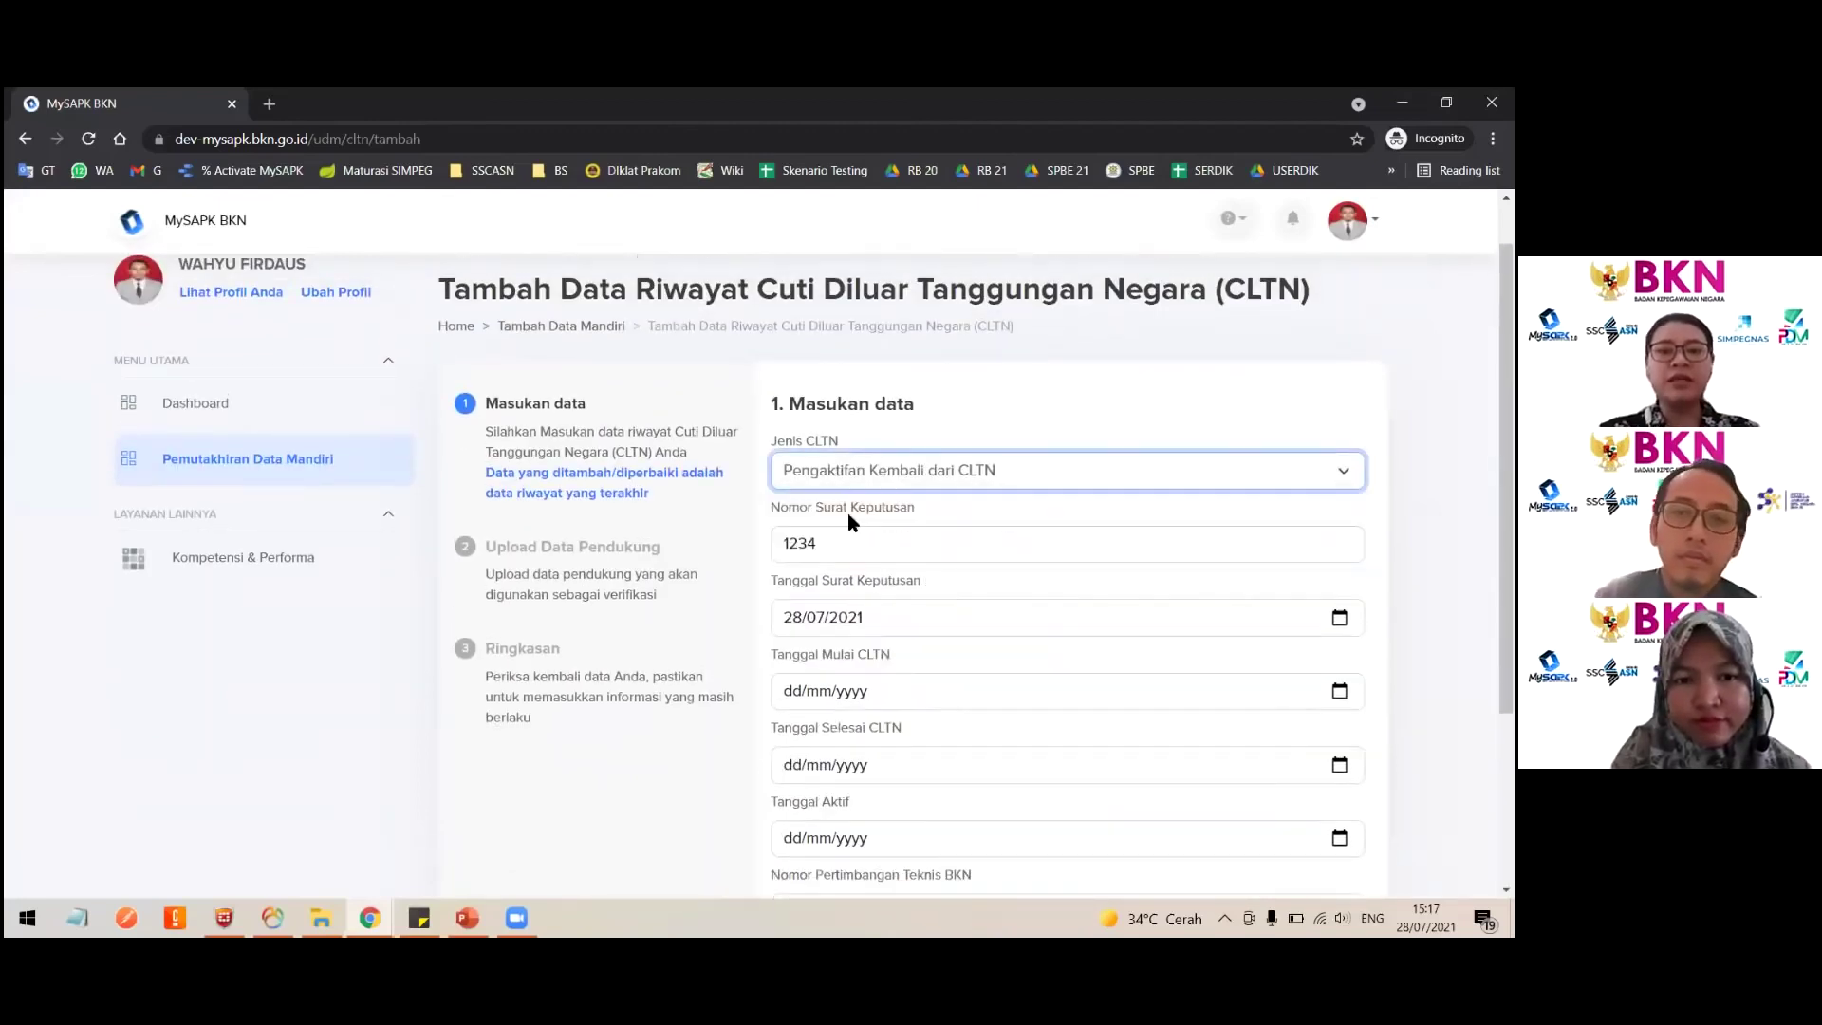
click(846, 484)
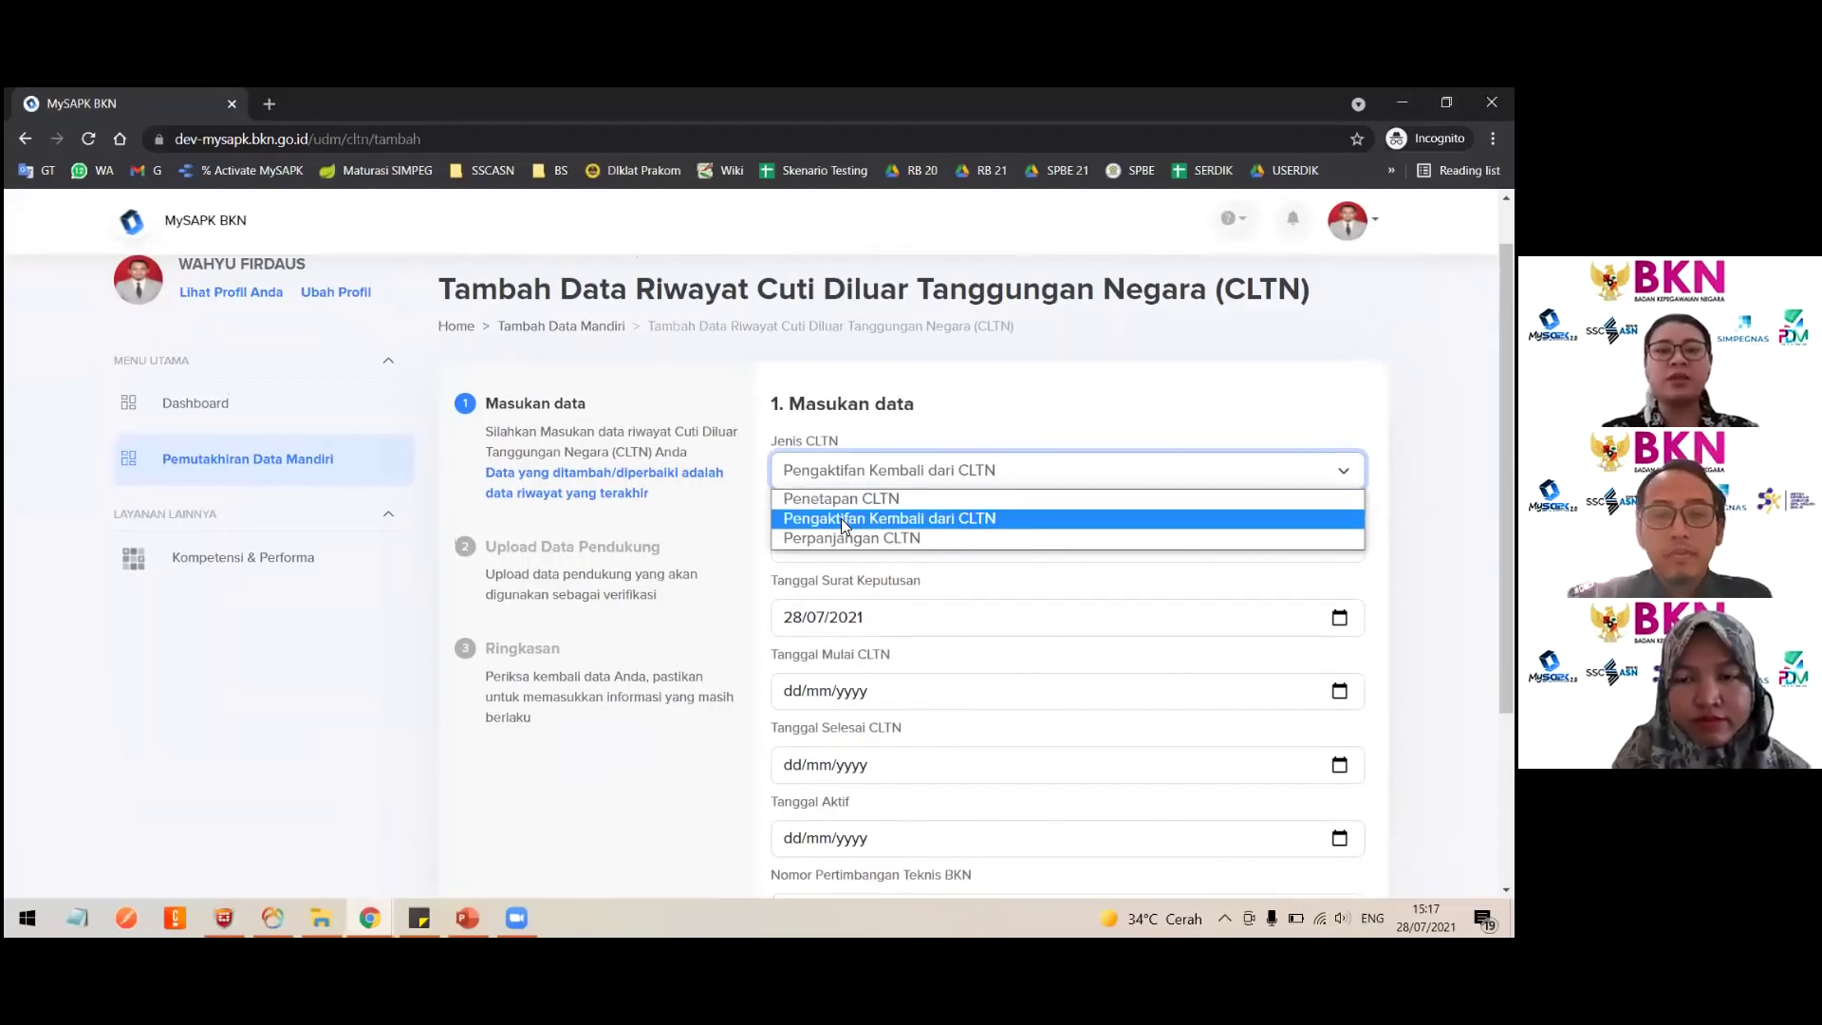
click(841, 518)
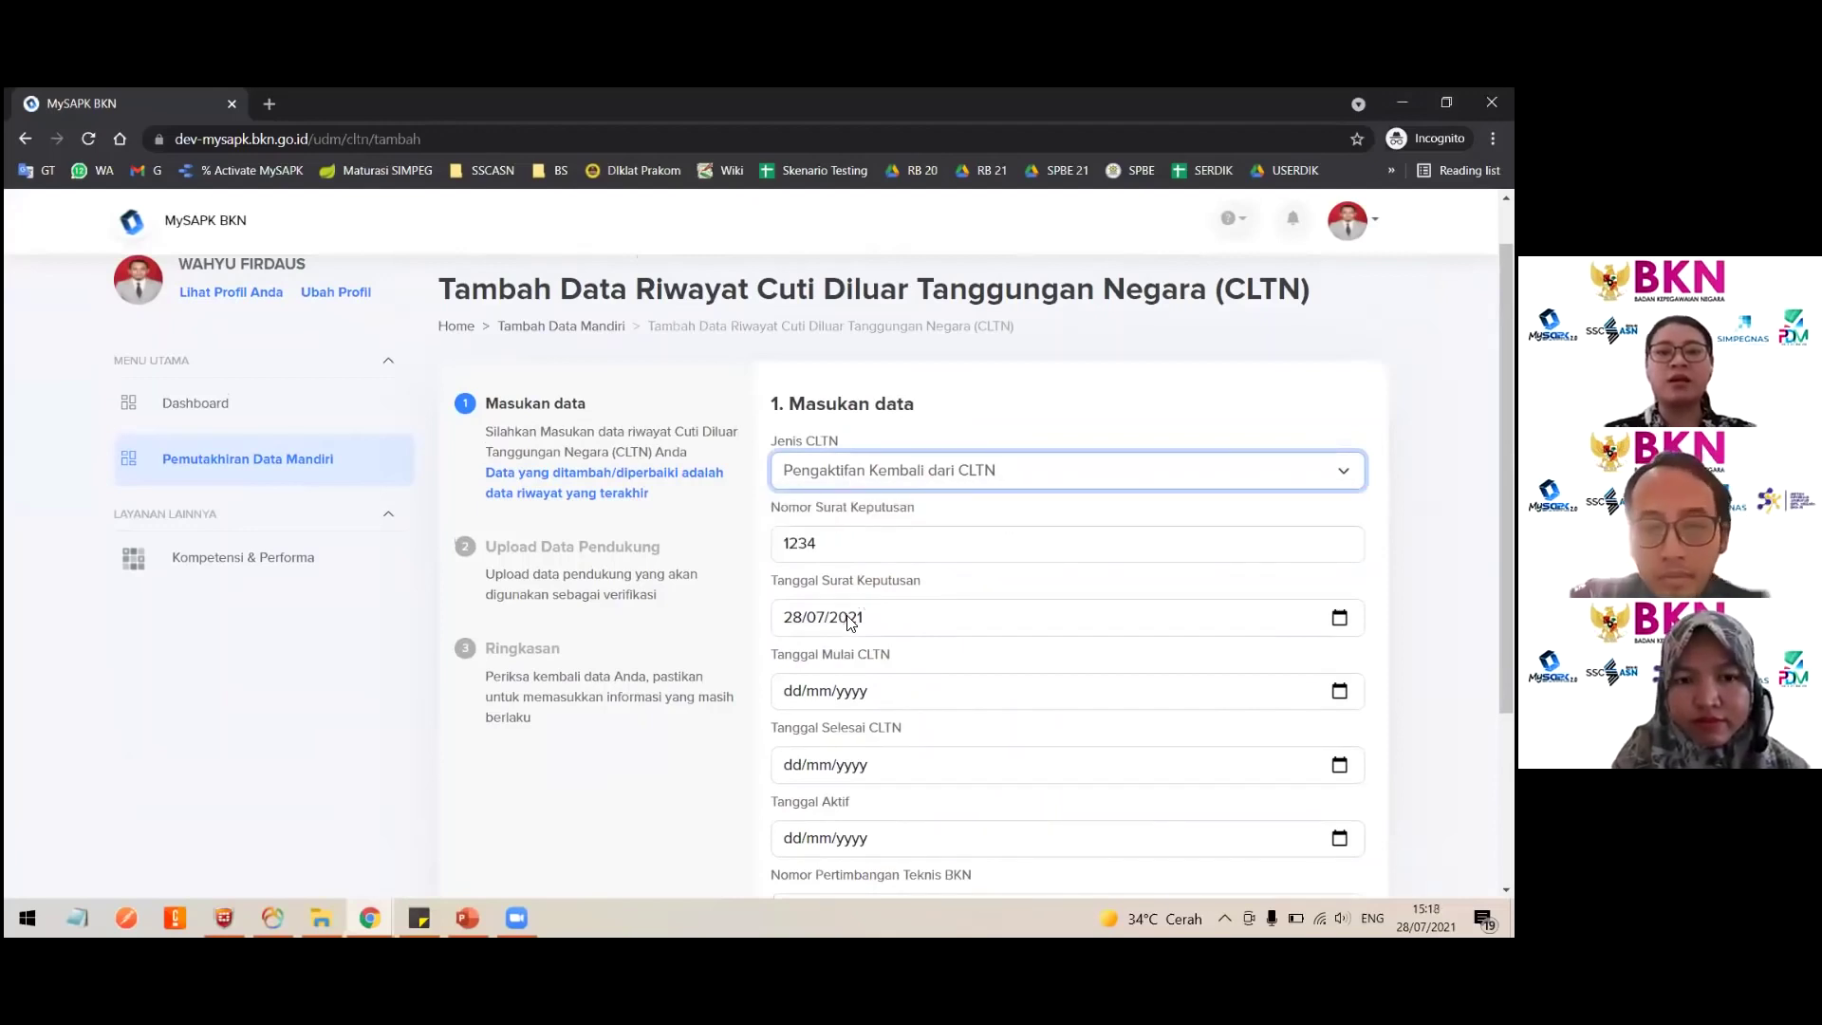
scroll(848, 618, down, 3)
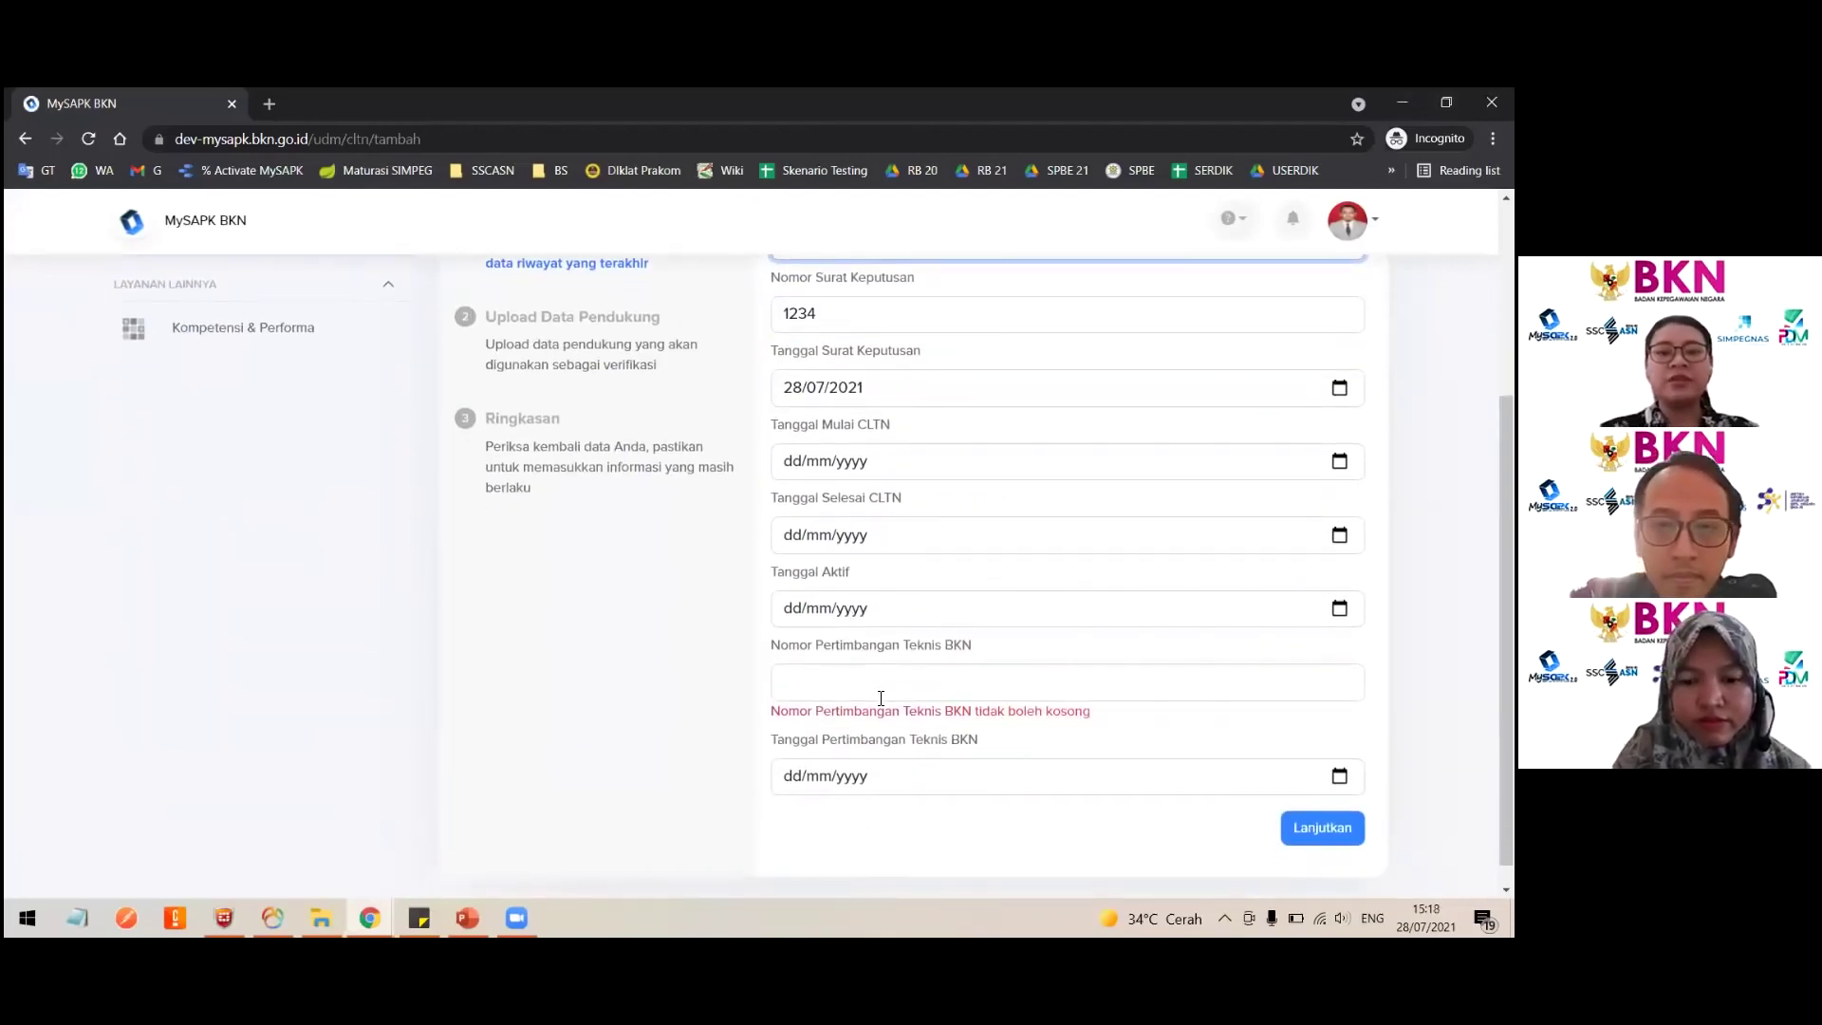
Step: Enter BKN technical consideration number 457 with its July 2021 date
click(844, 682)
text(457)
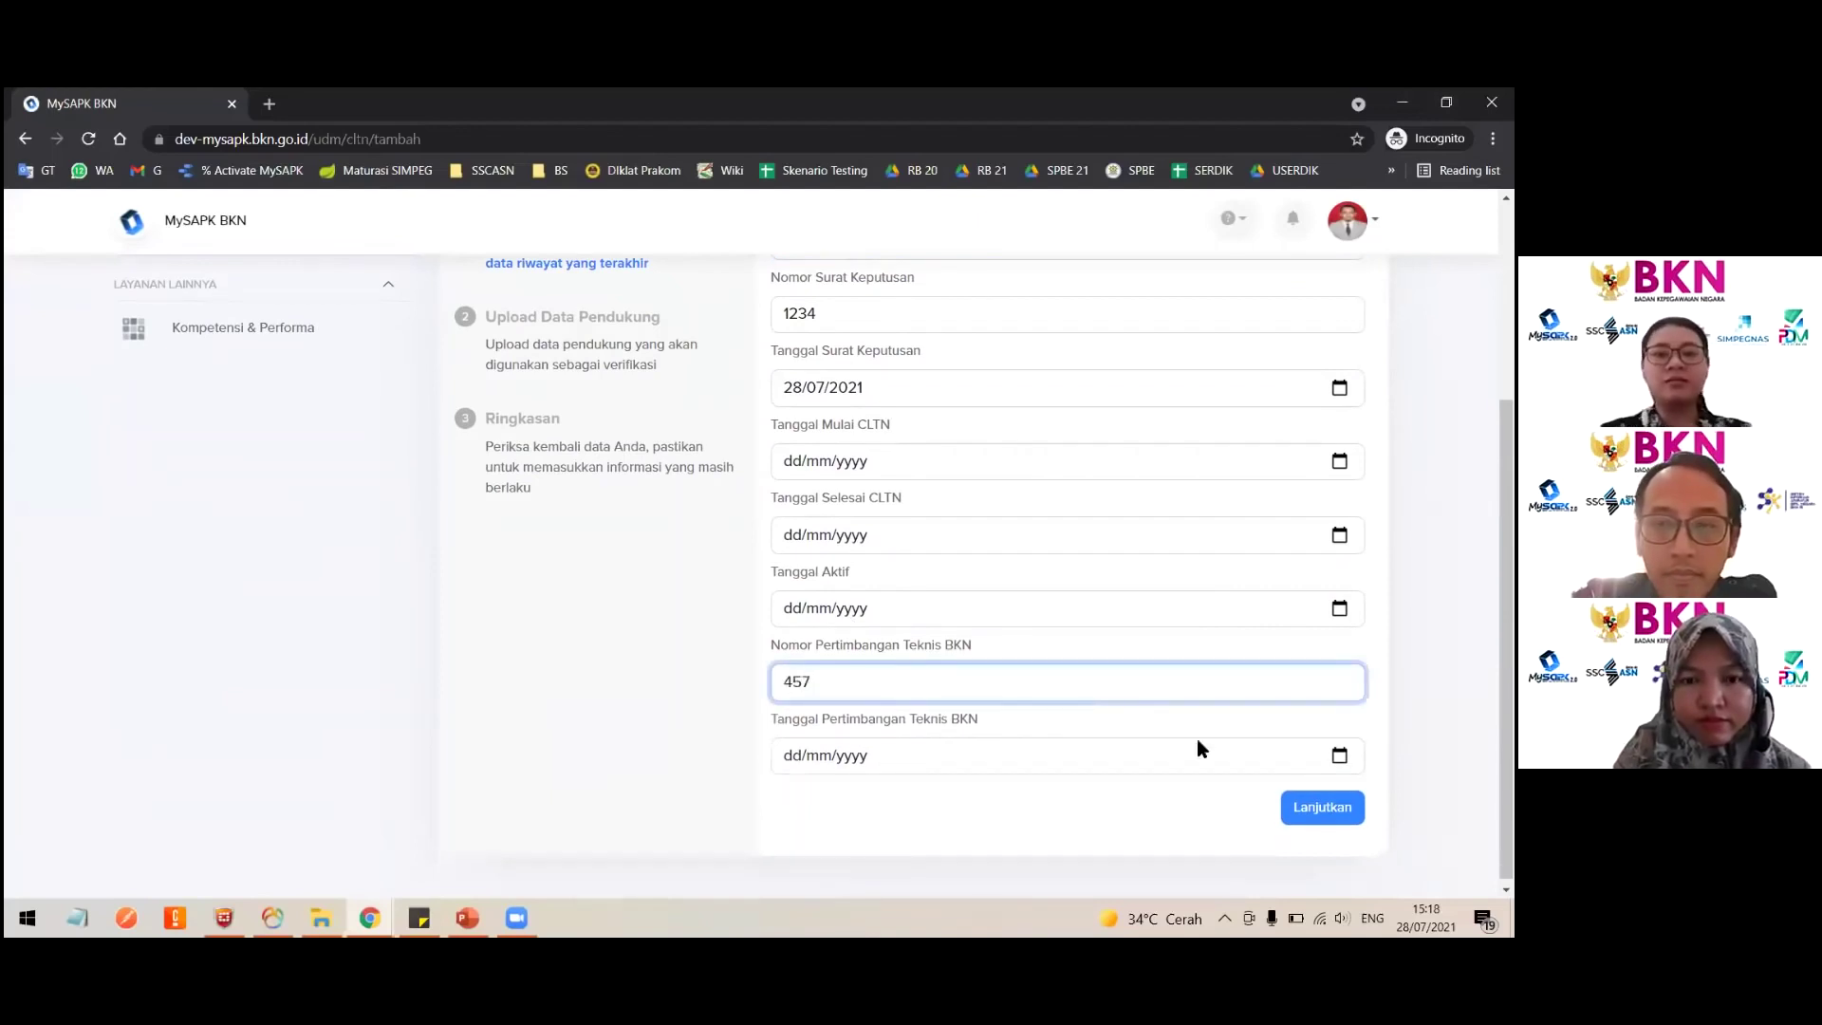
click(1339, 756)
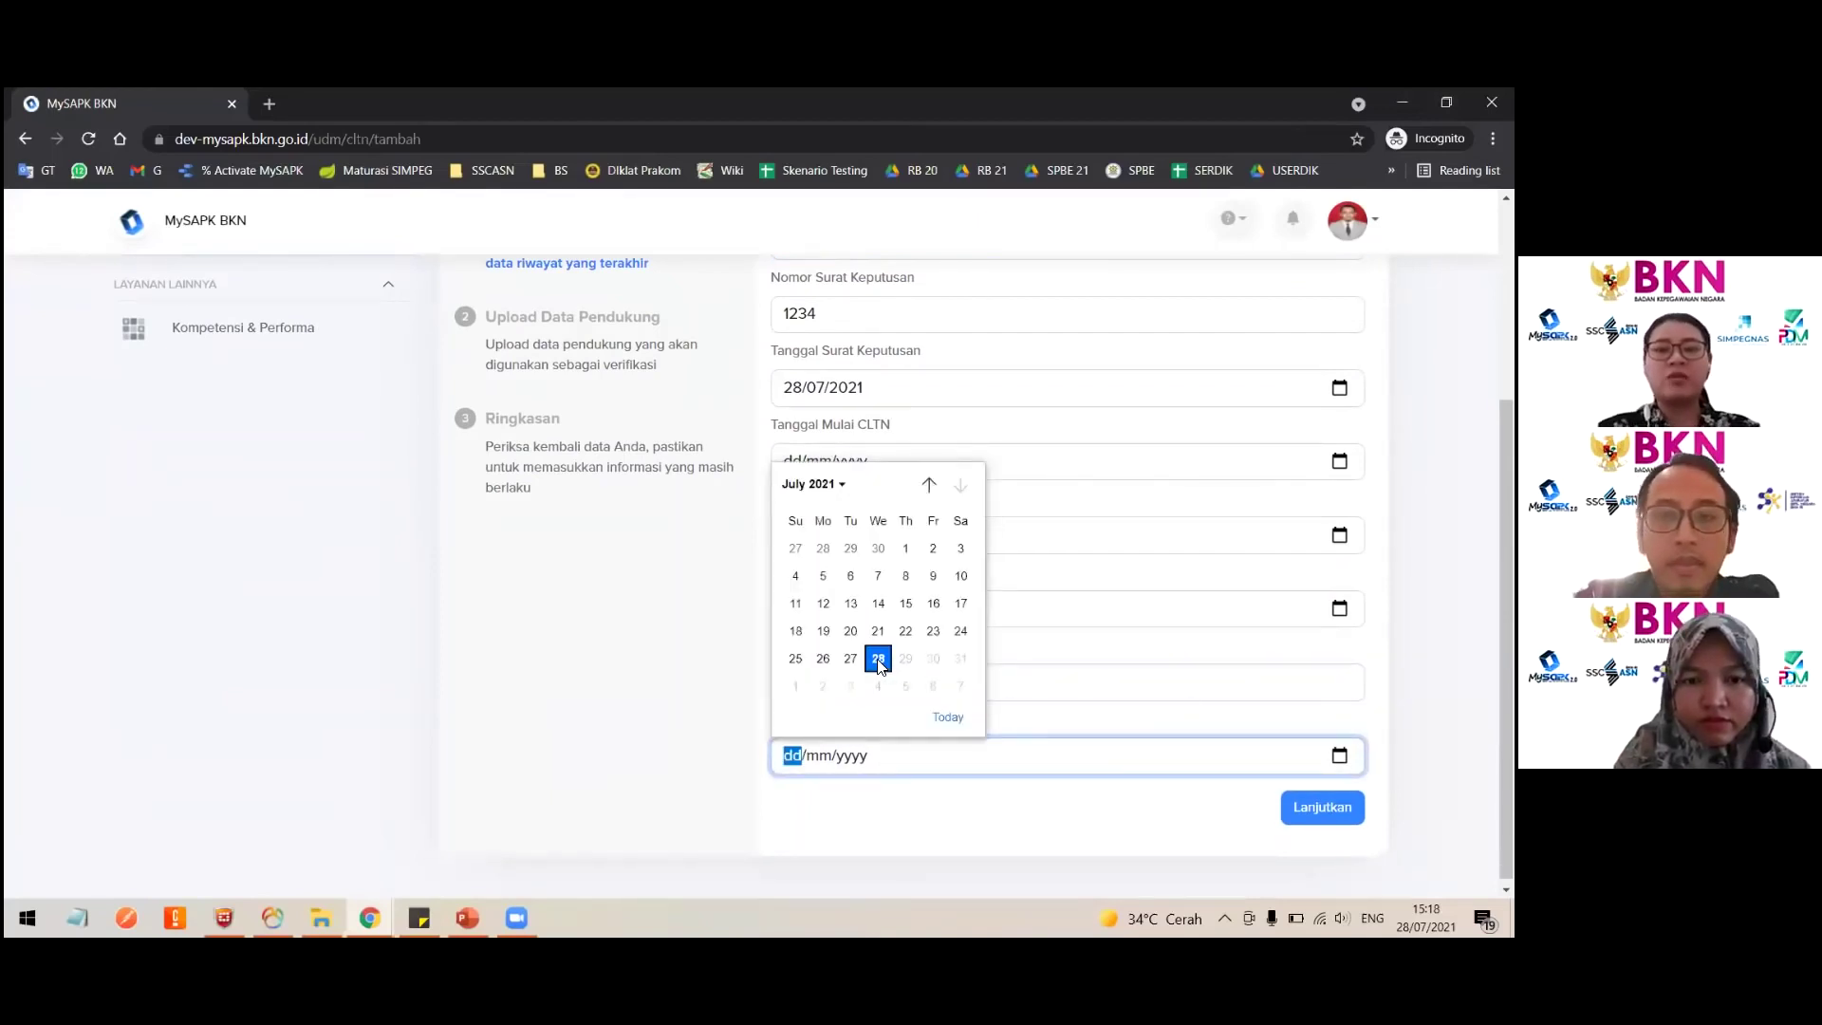
click(851, 659)
scroll(1015, 569, up, 2)
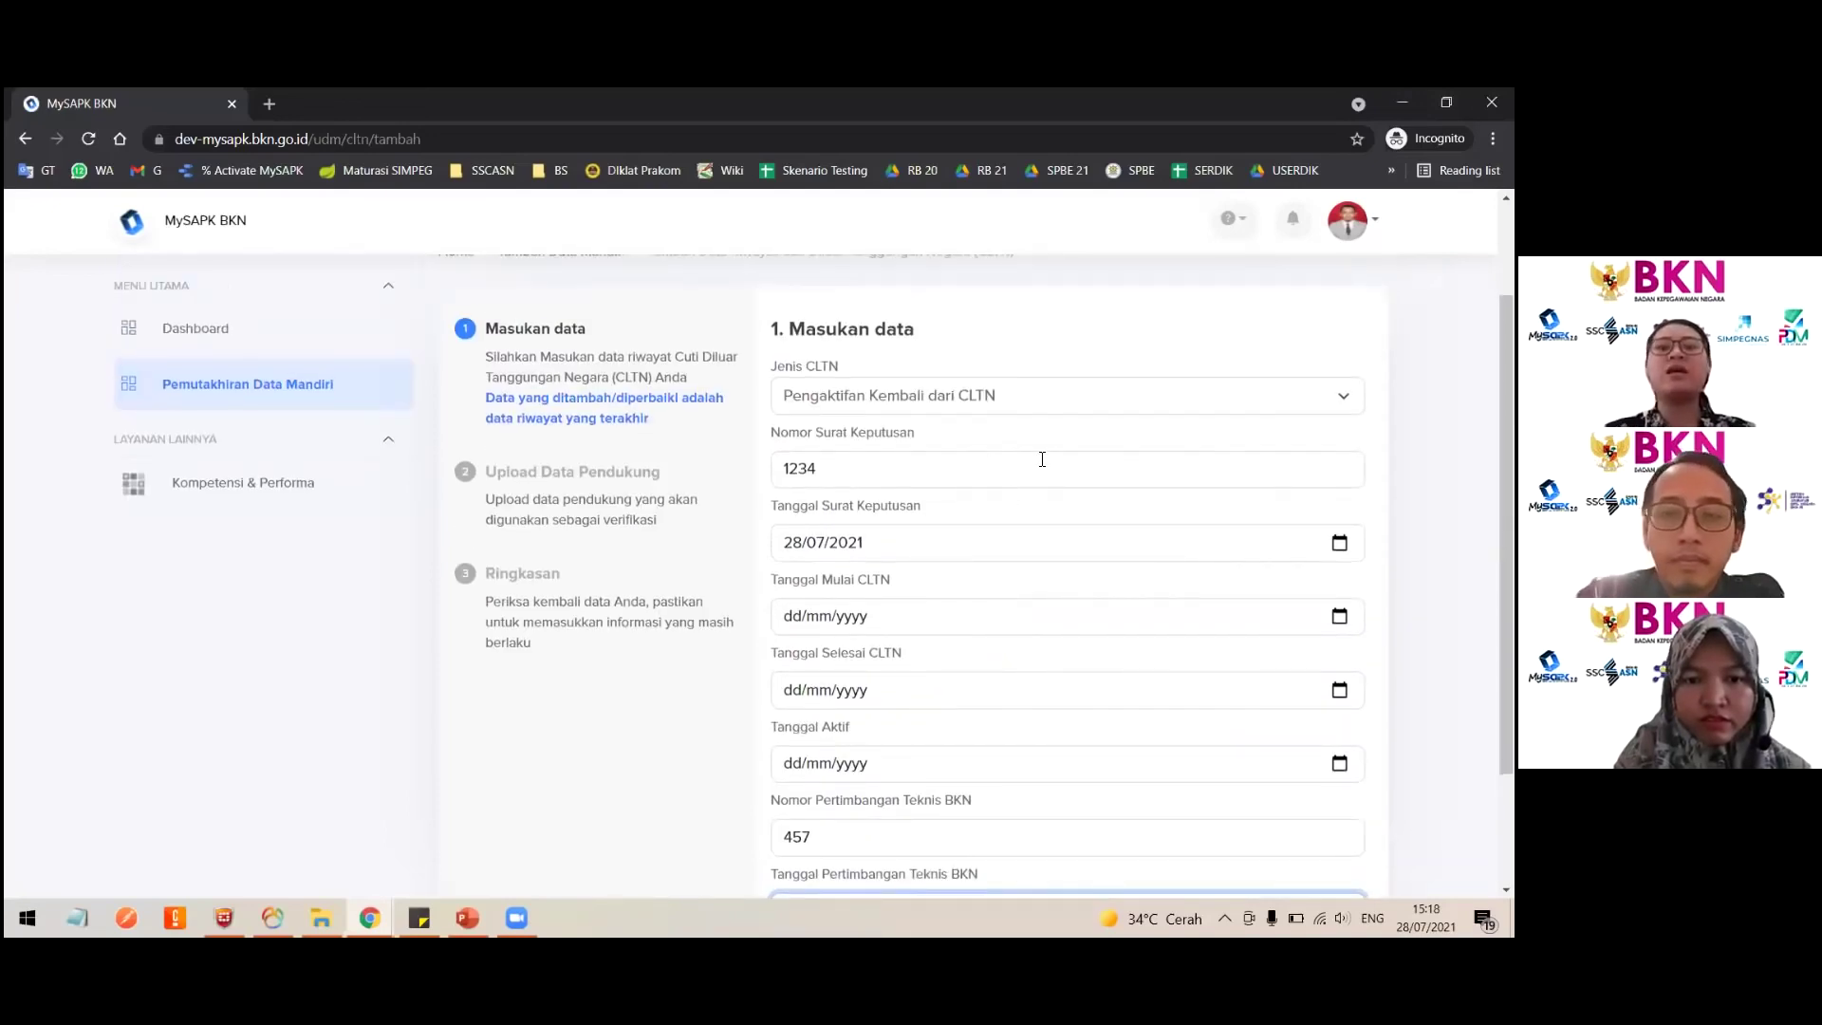
click(975, 395)
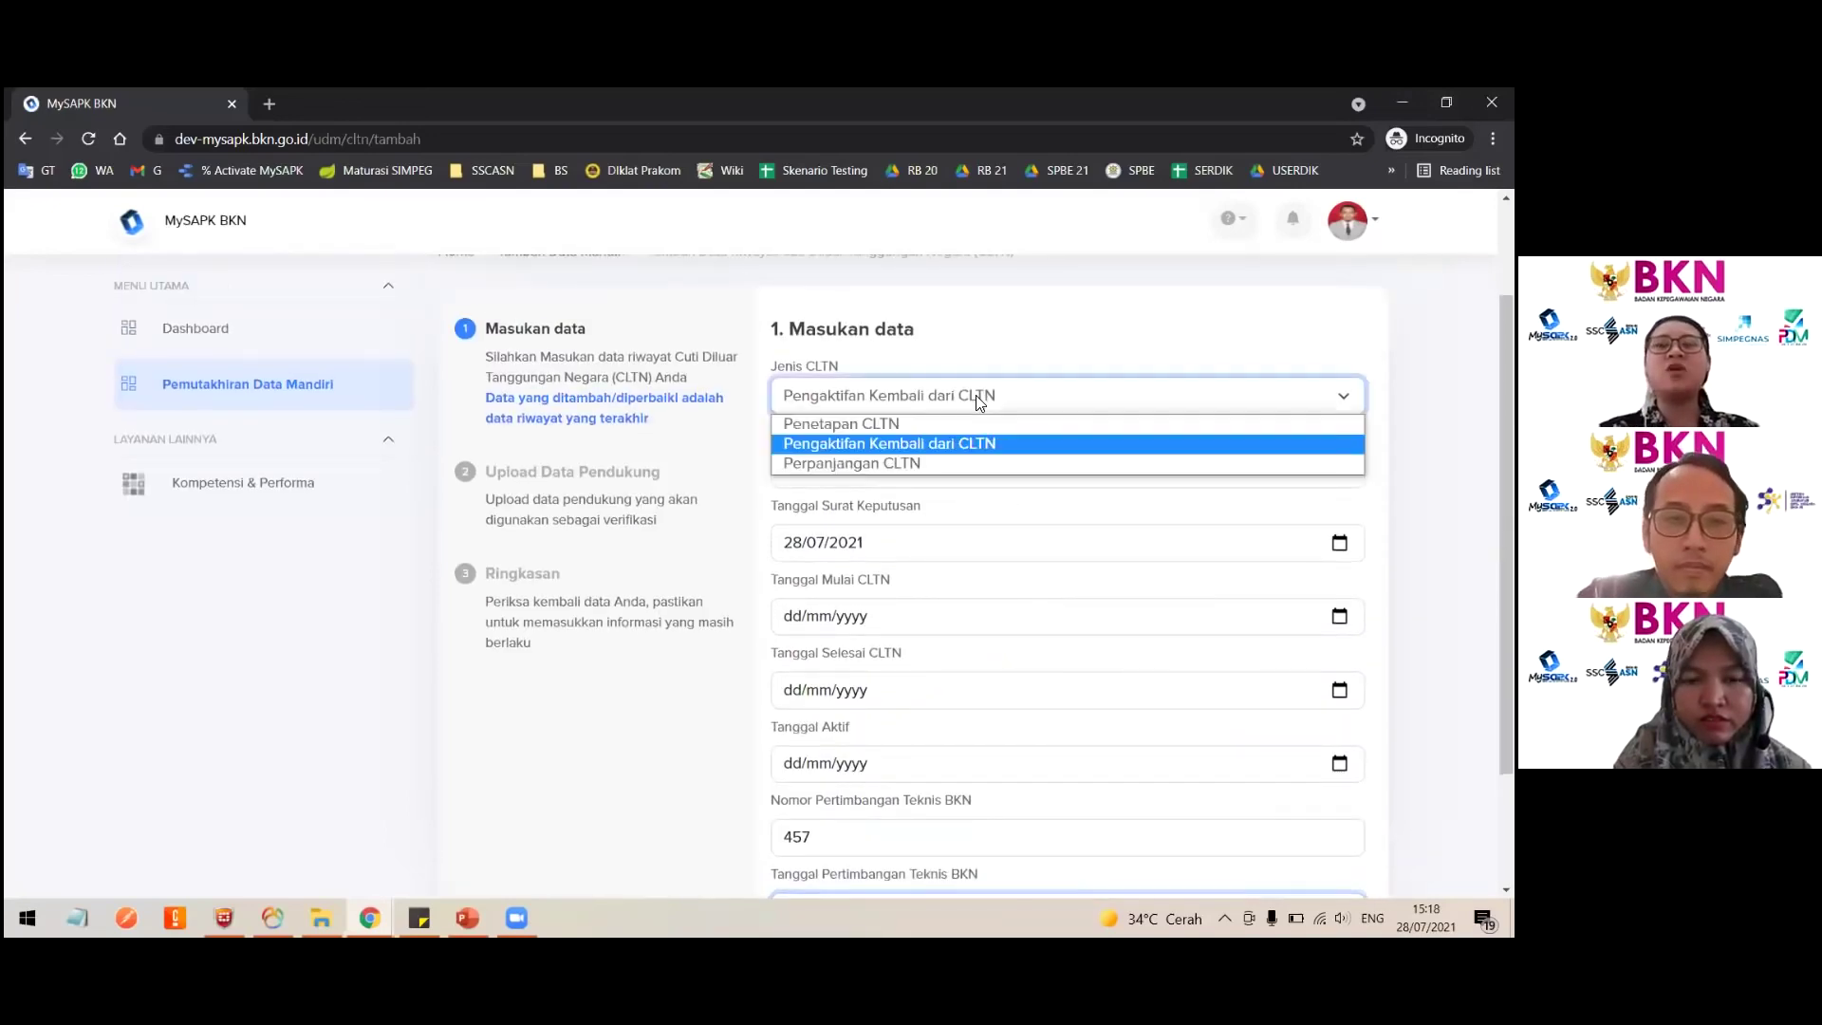
click(975, 394)
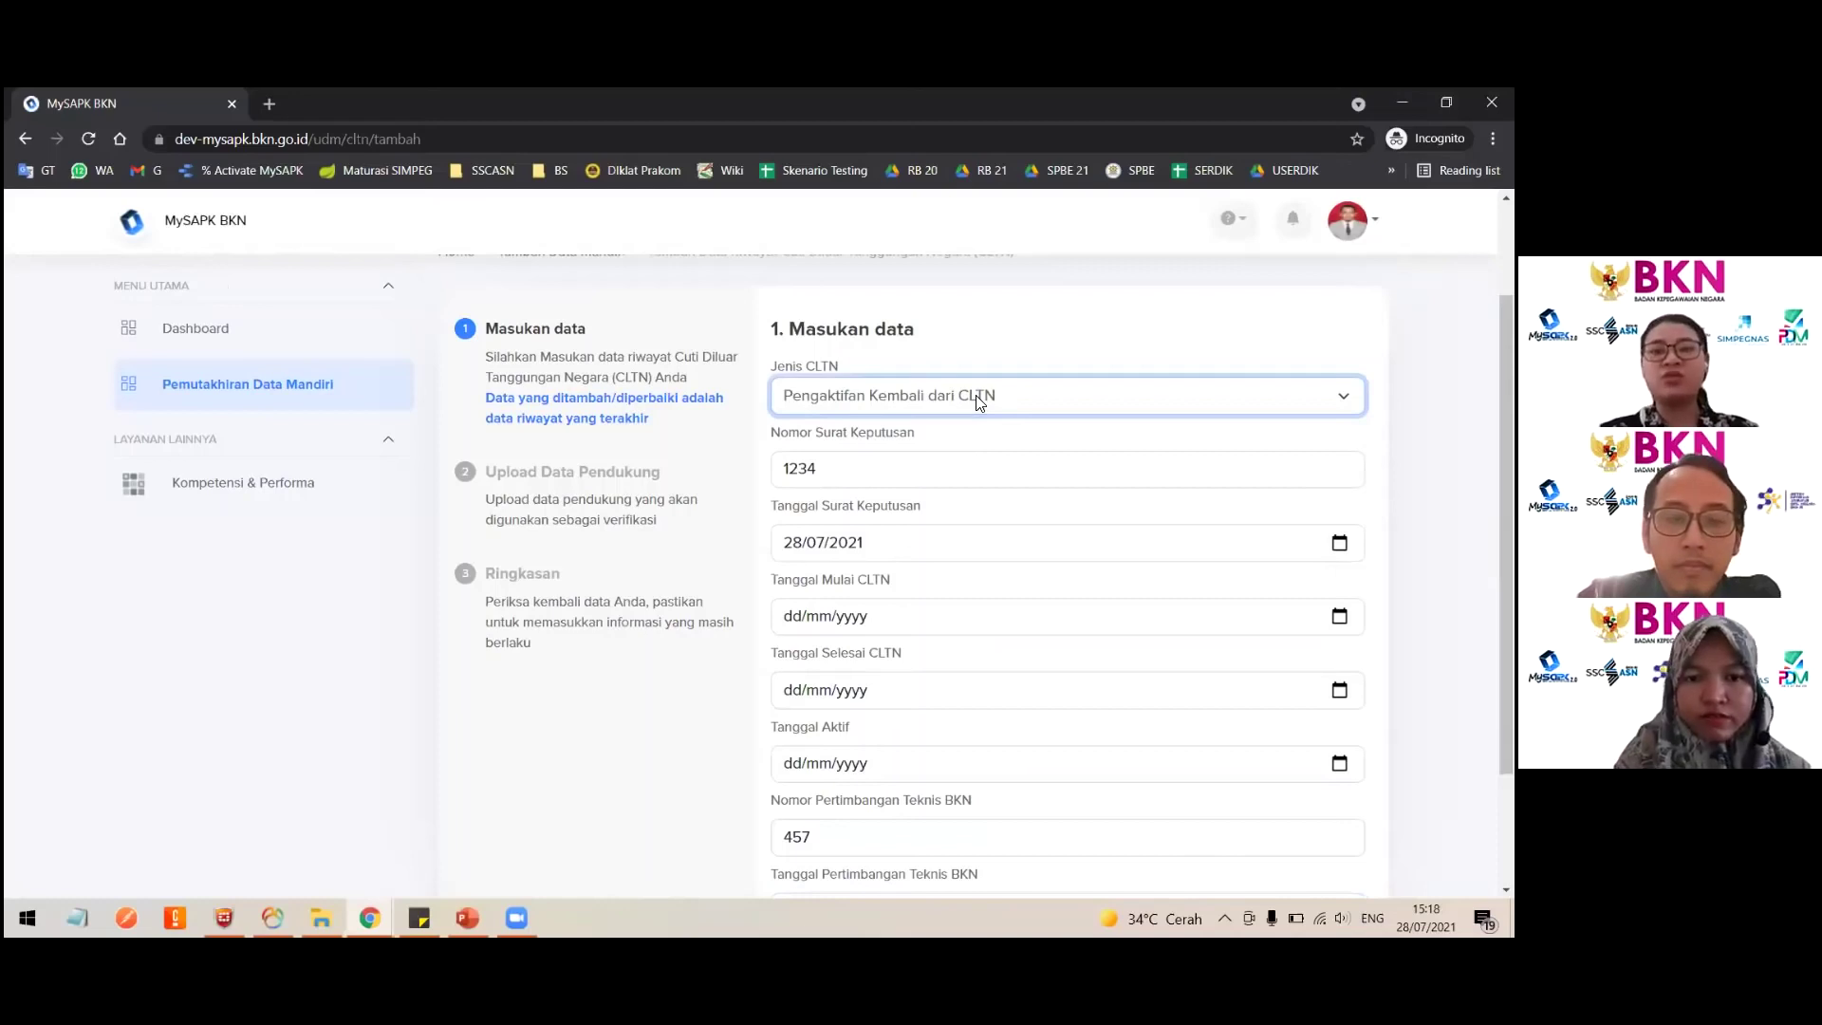
Step: Set the CLTN start, end and active dates to 28/07/2021 and continue
click(1339, 616)
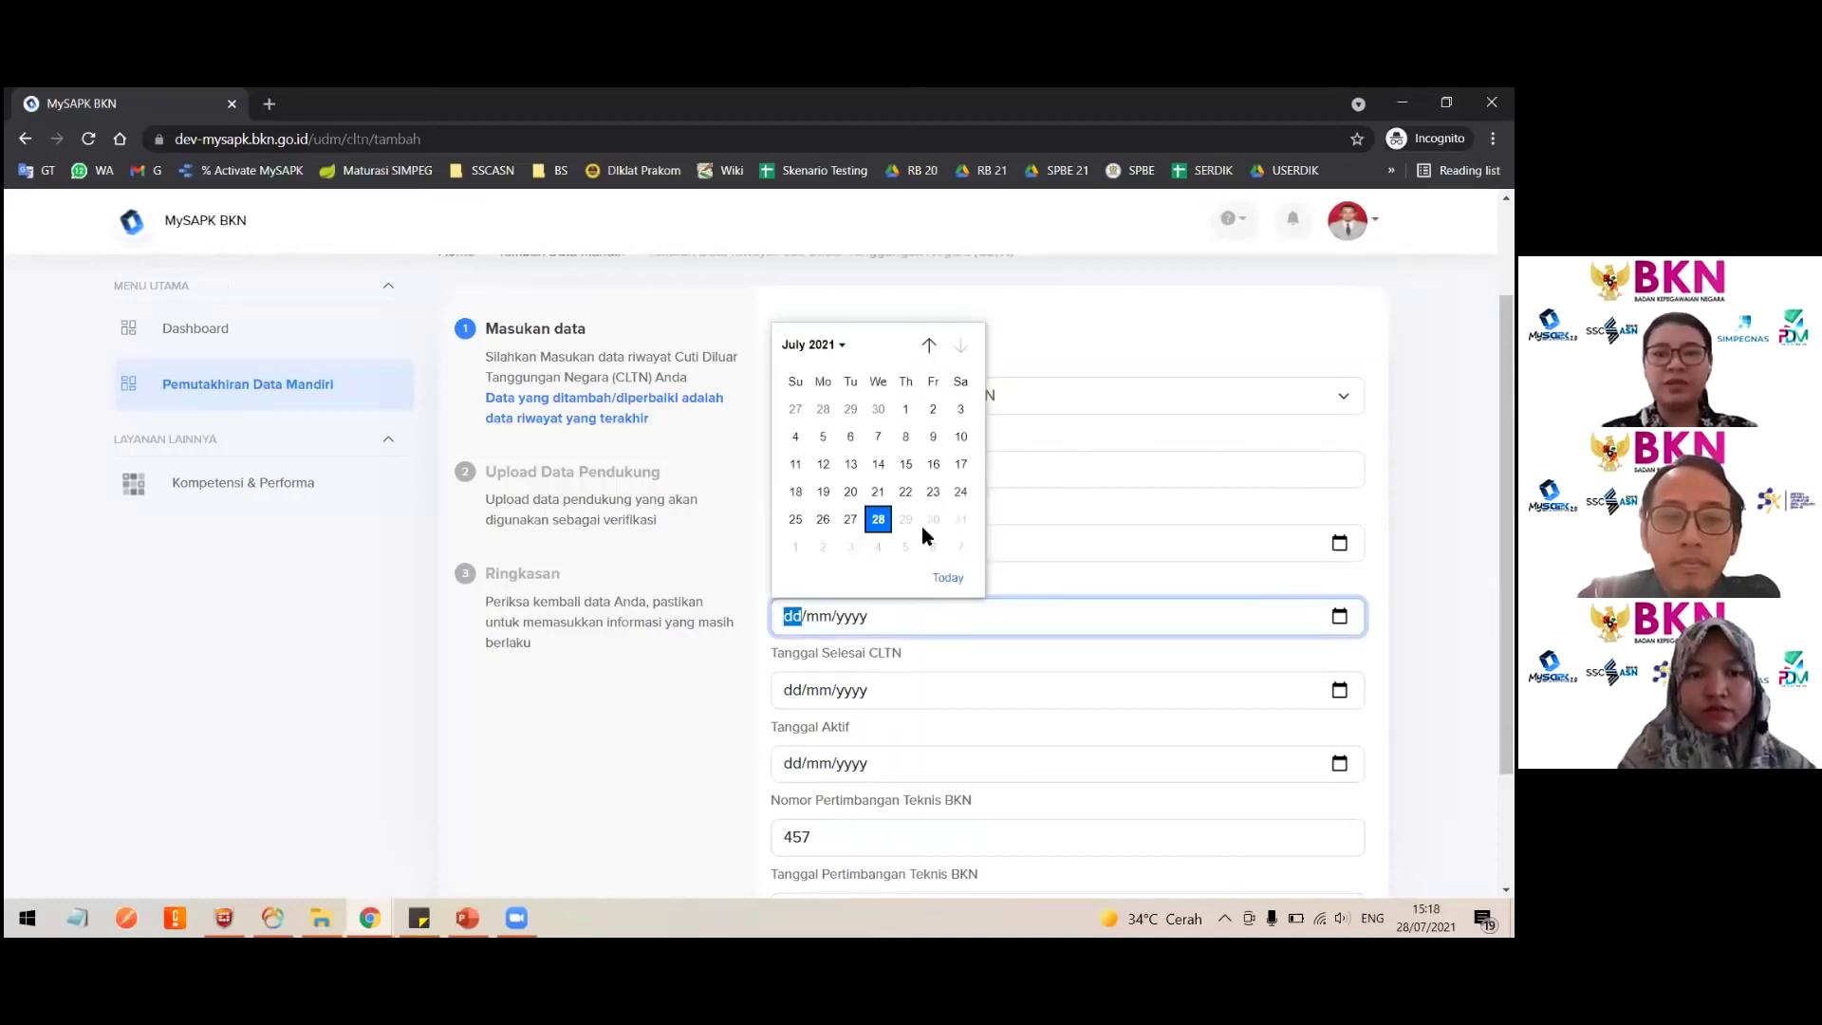
click(889, 525)
key(Tab)
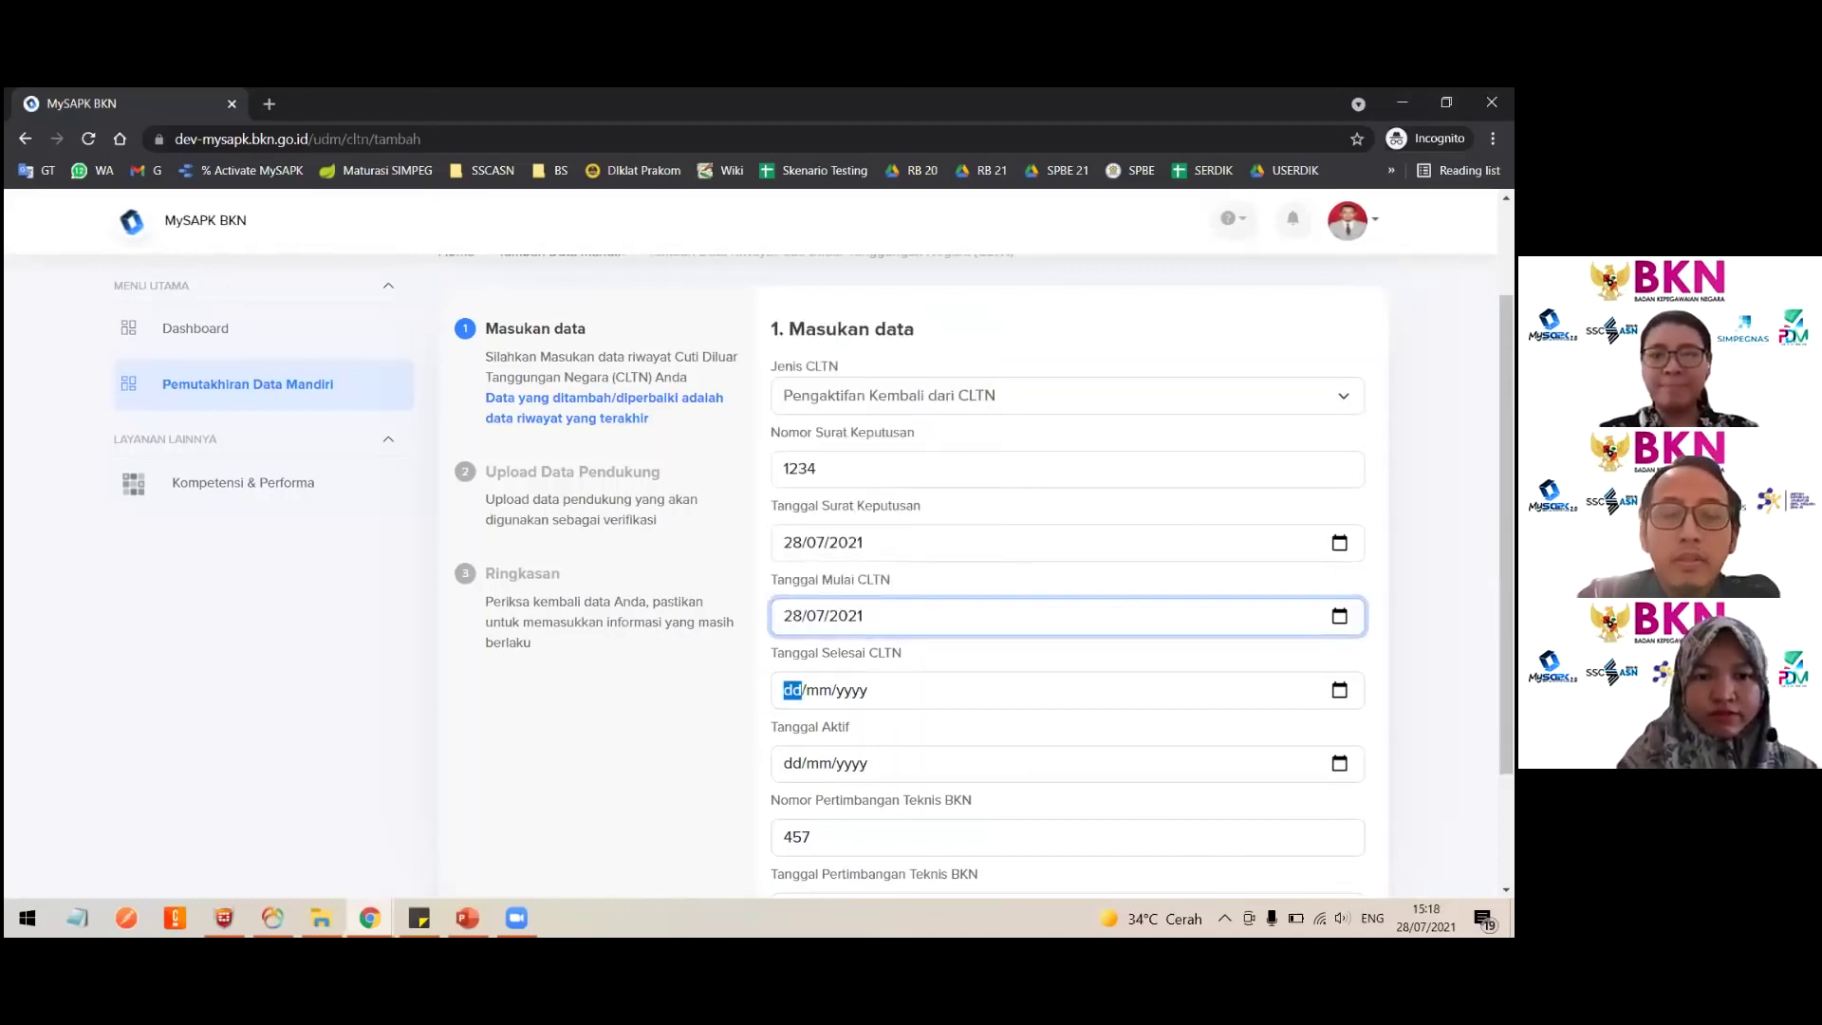
click(1339, 690)
click(886, 605)
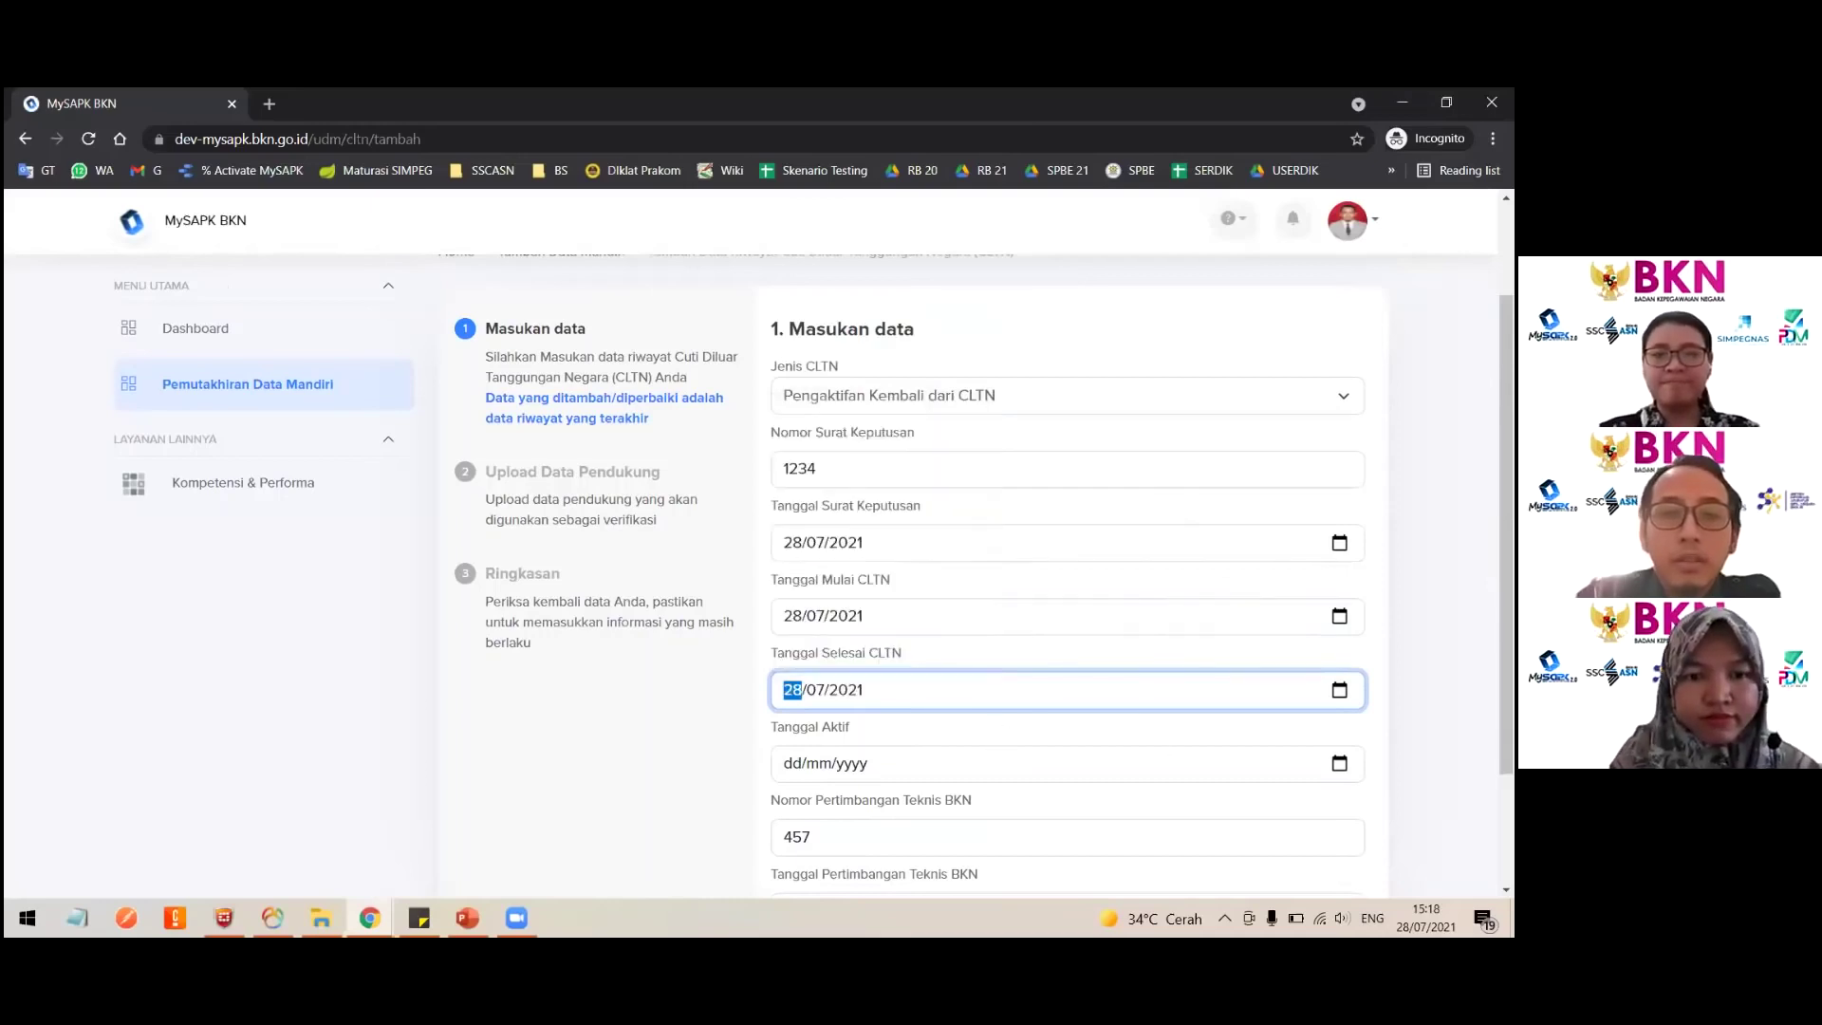
key(Tab)
click(1339, 763)
click(878, 668)
scroll(868, 672, down, 2)
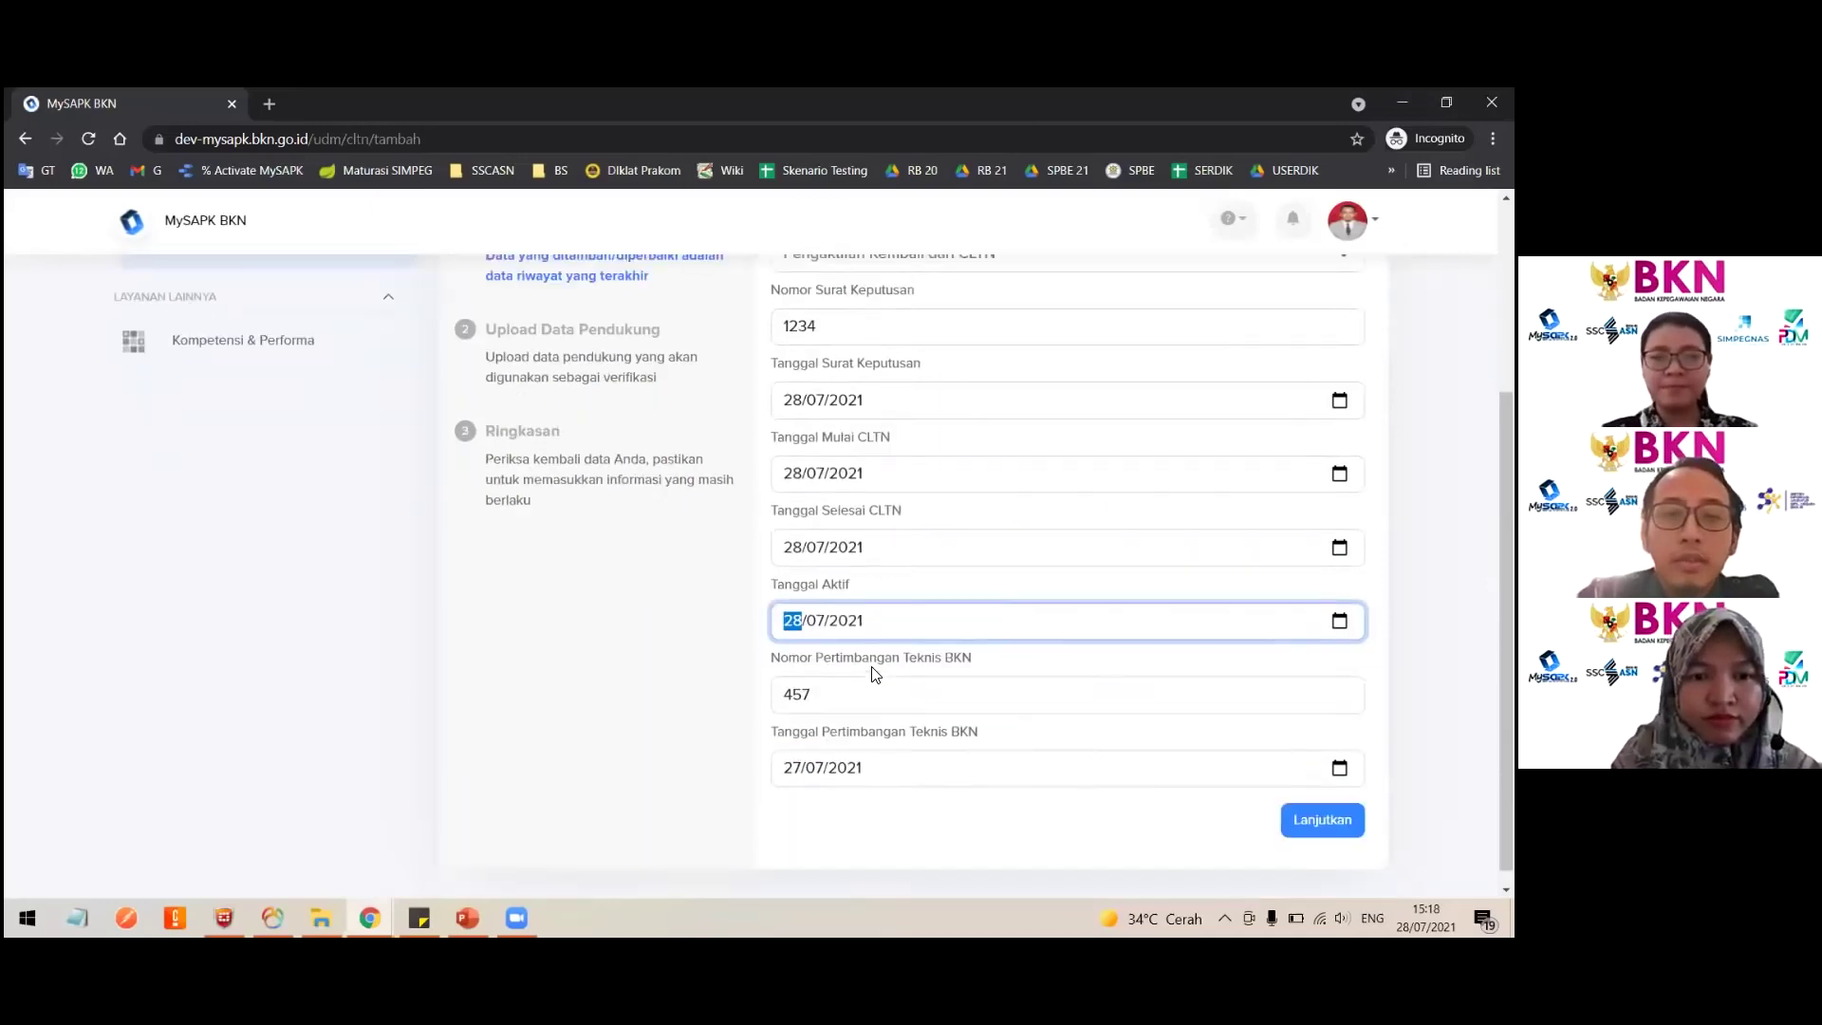
click(1322, 802)
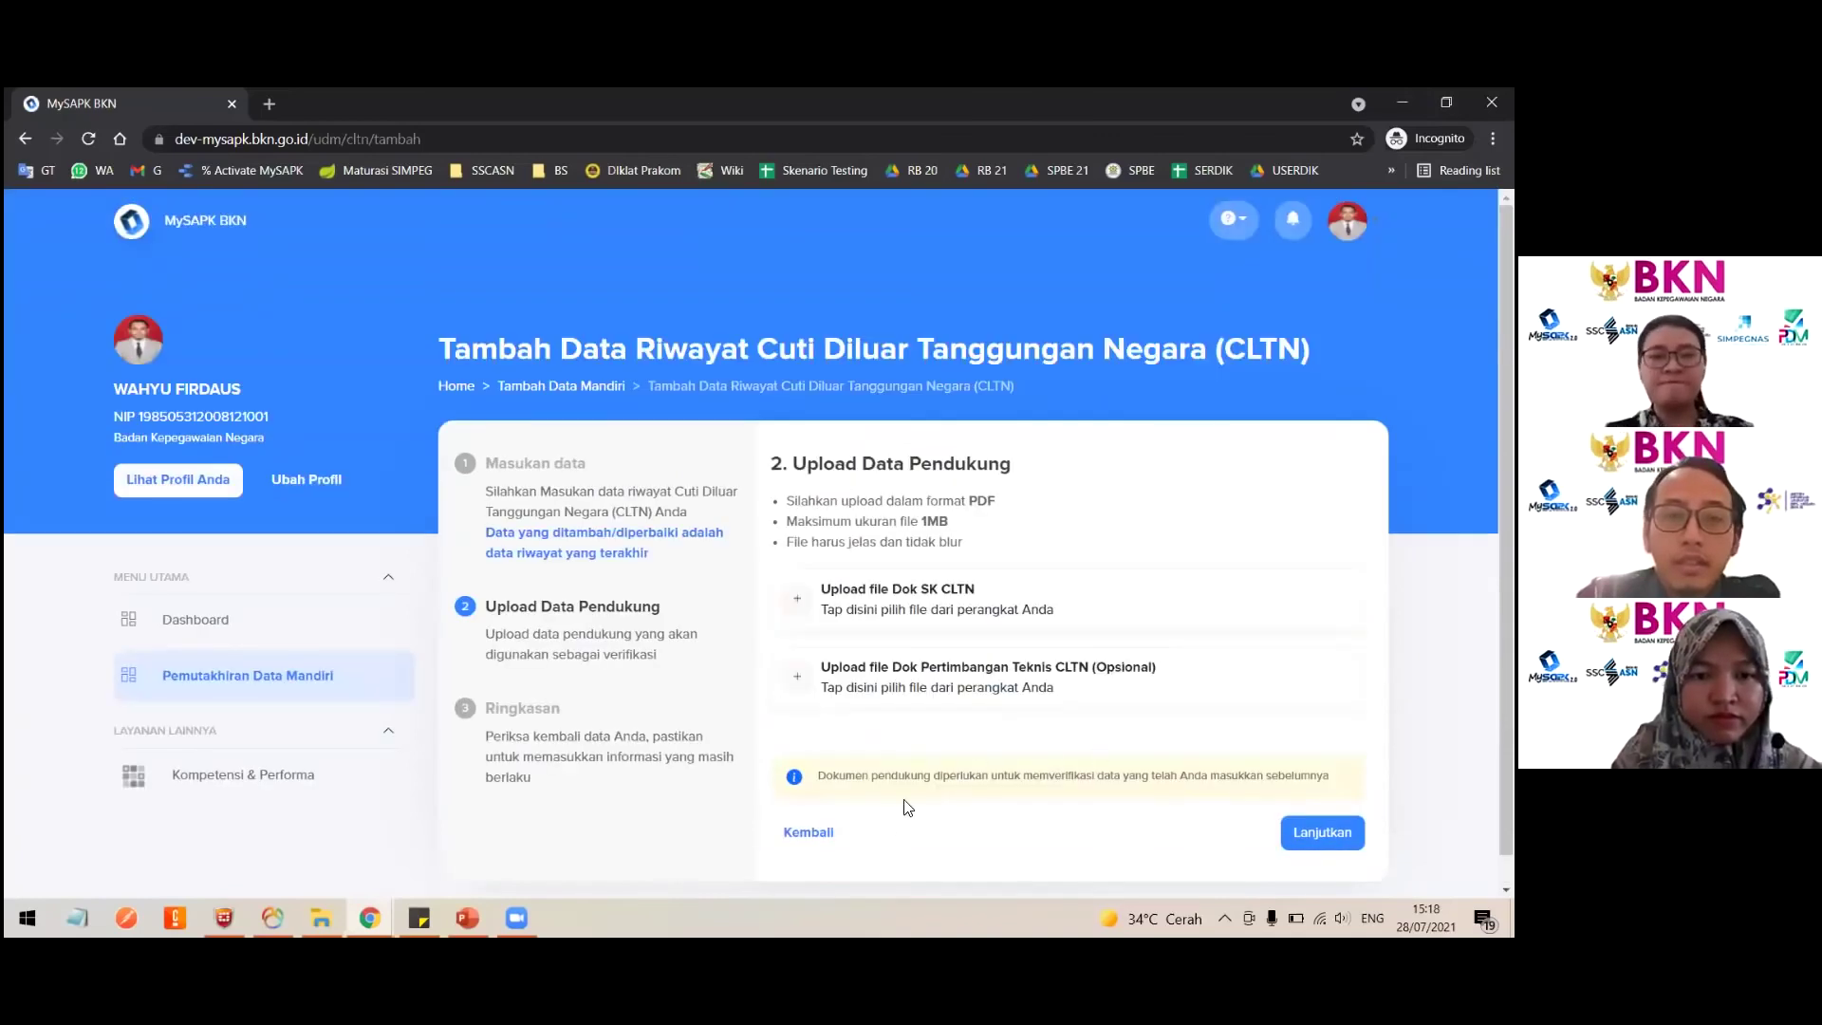
Step: Recheck the Pengaktifan Kembali dari CLTN type, then leave the form for Pemutakhiran Data Mandiri
click(814, 833)
scroll(1089, 772, down, 3)
scroll(1089, 774, up, 3)
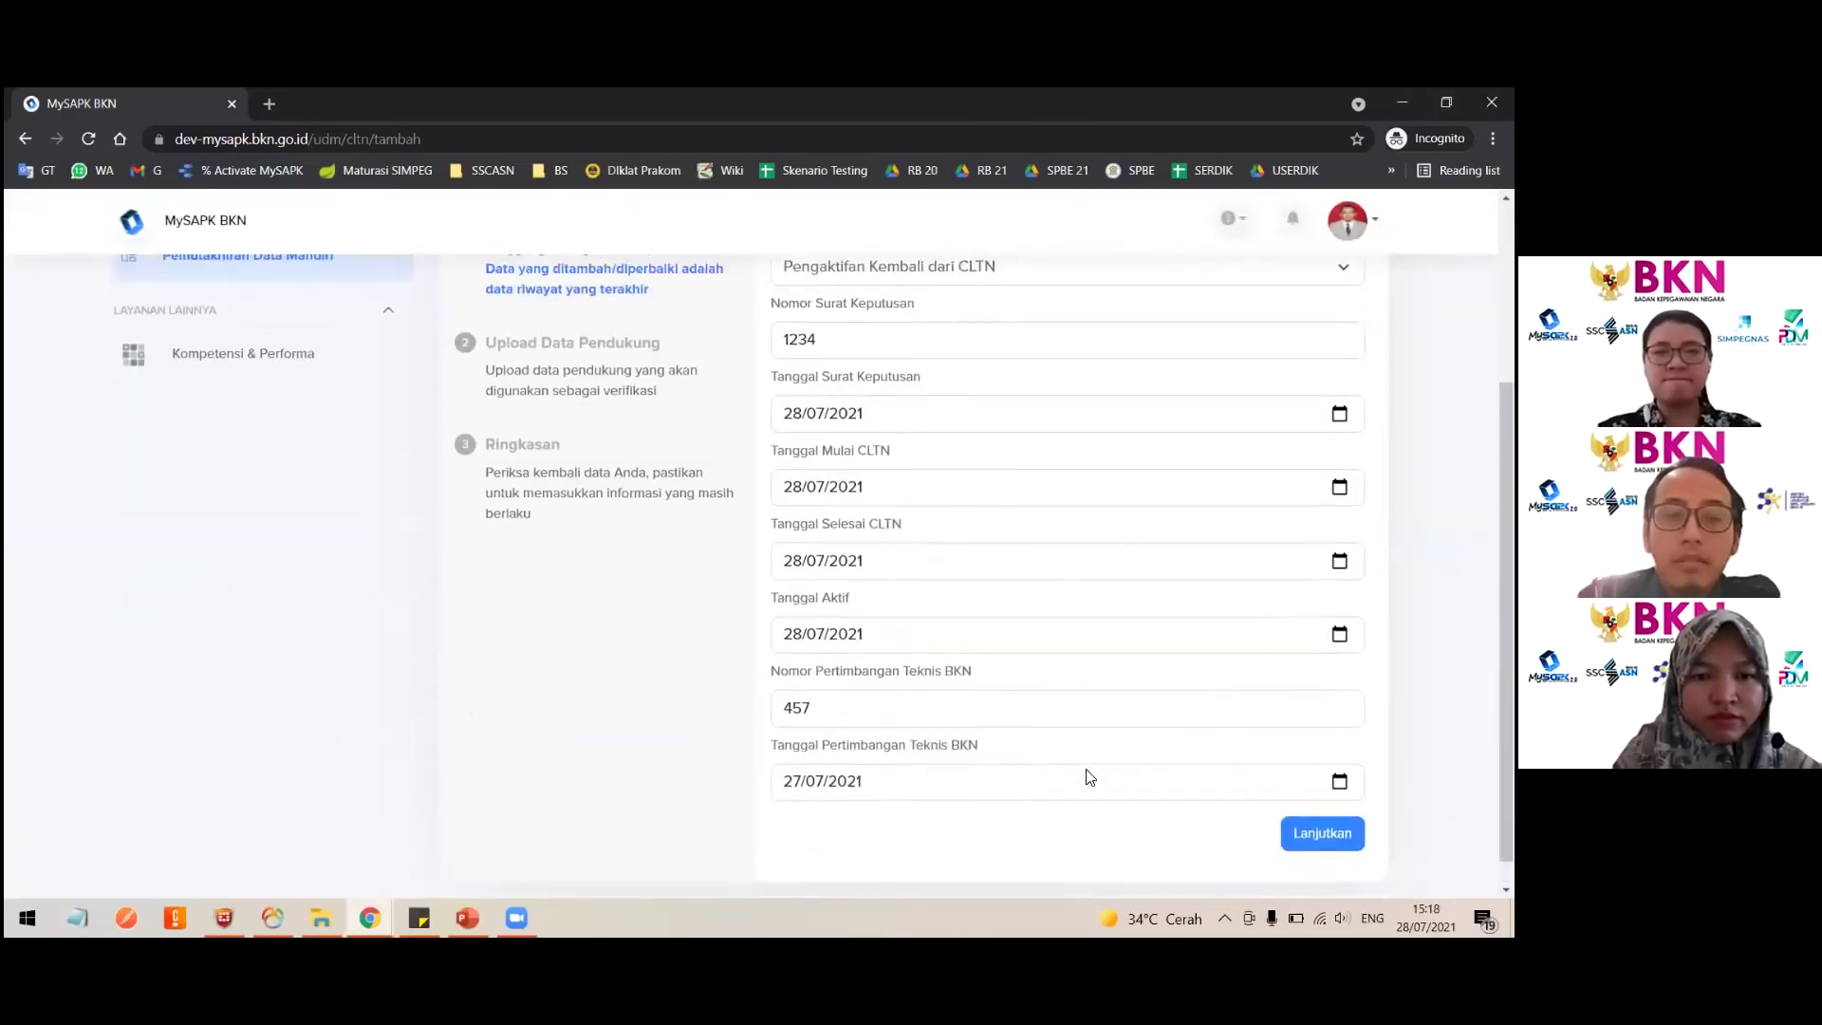
click(964, 457)
click(963, 460)
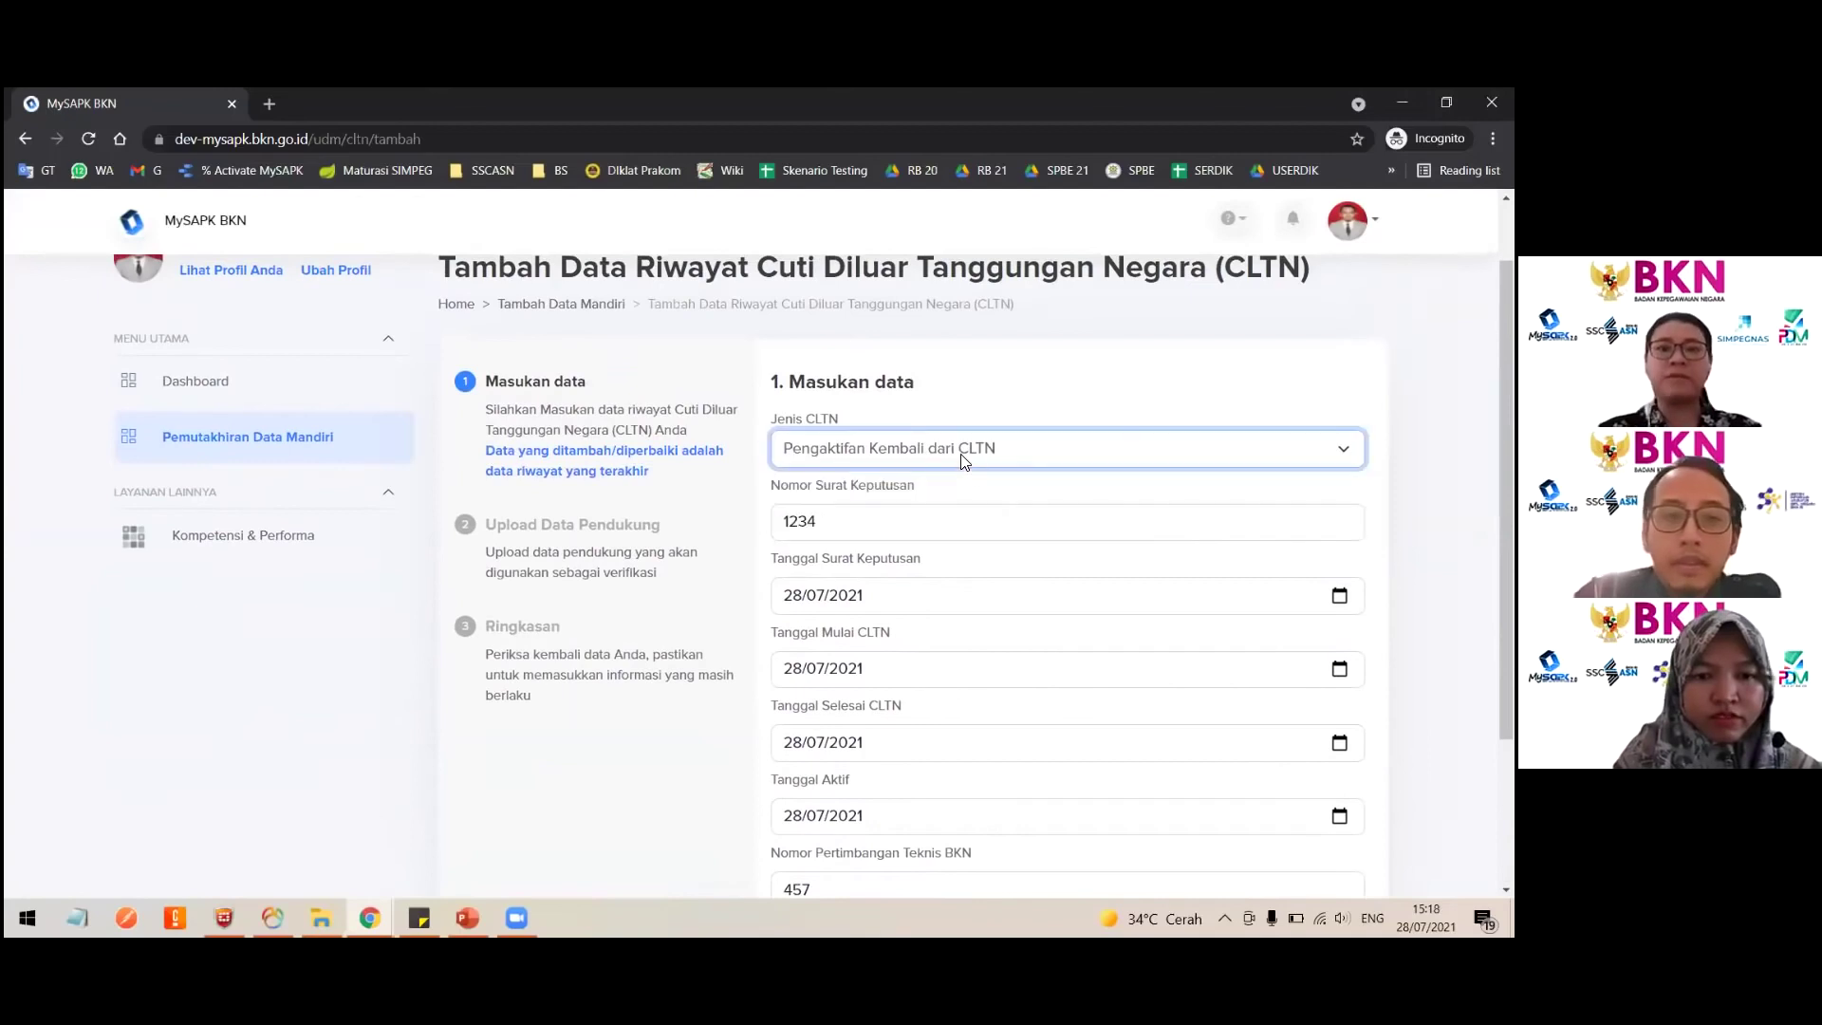
scroll(1111, 639, down, 3)
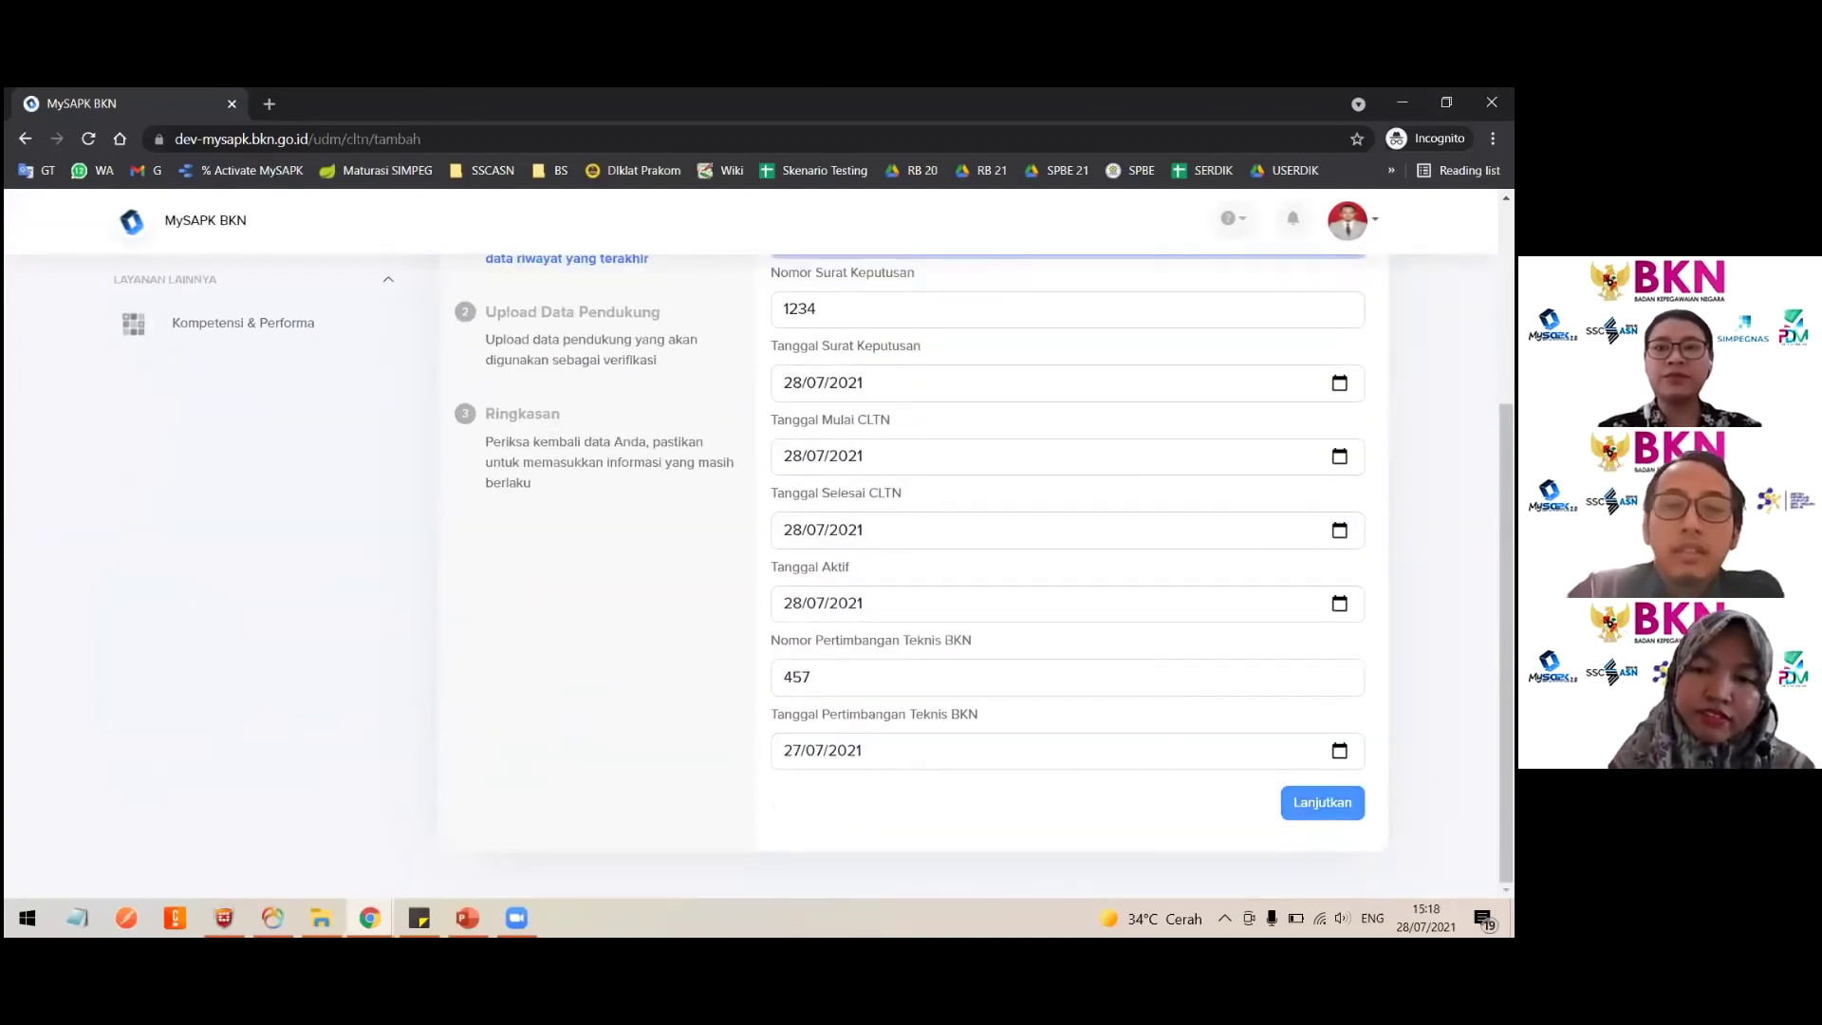
click(1322, 801)
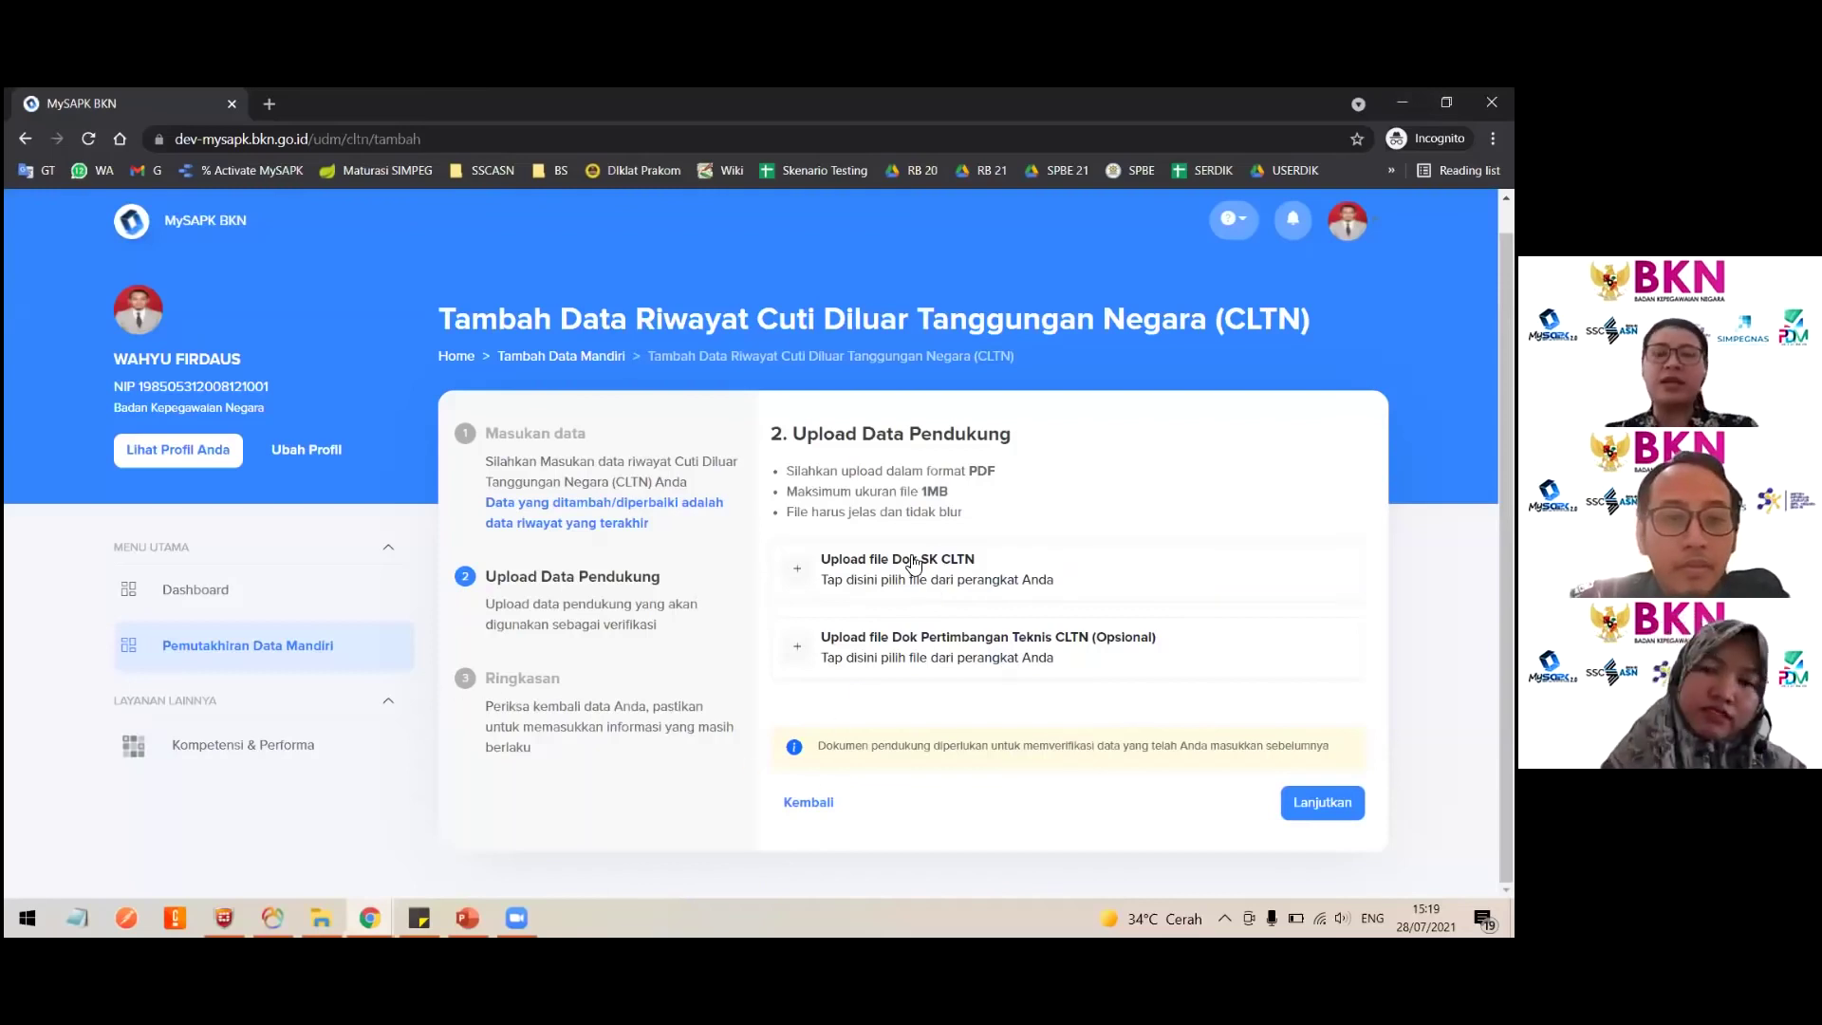
click(382, 645)
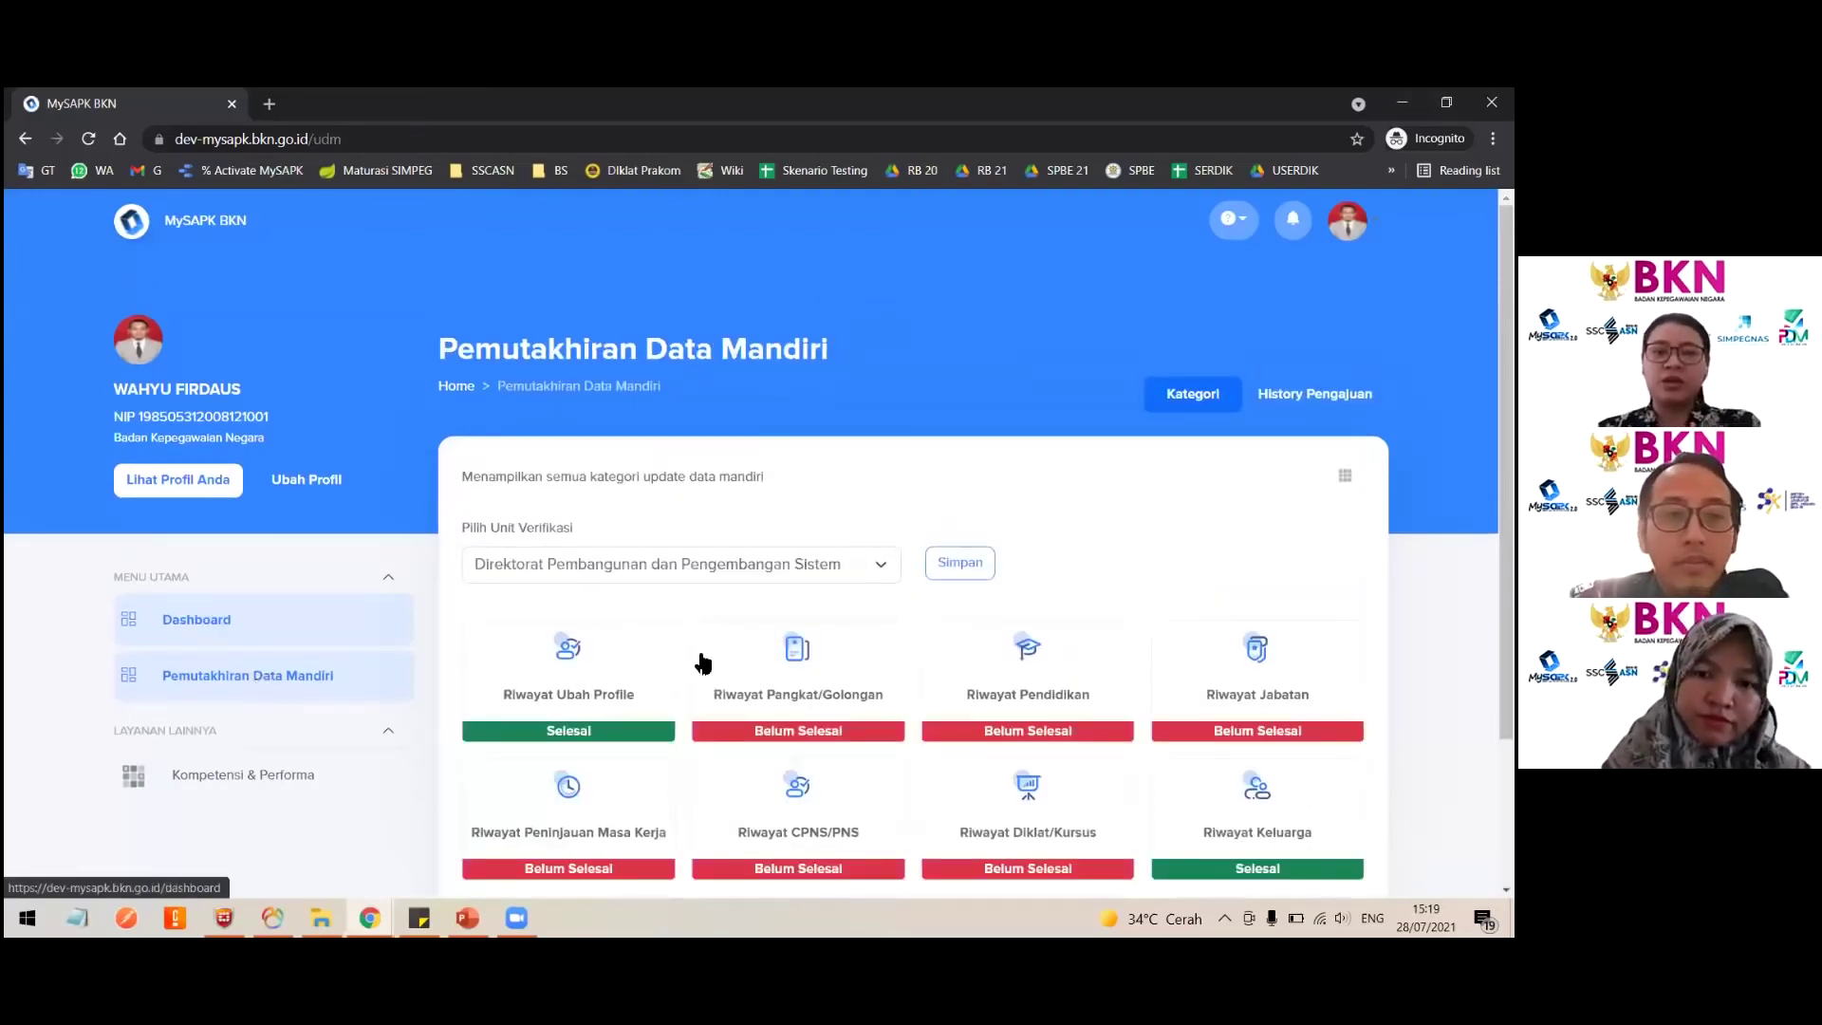
Step: Open Riwayat CLTN, choose 'Data saya sudah sesuai' and confirm with Iya
scroll(1091, 745, down, 3)
click(1258, 768)
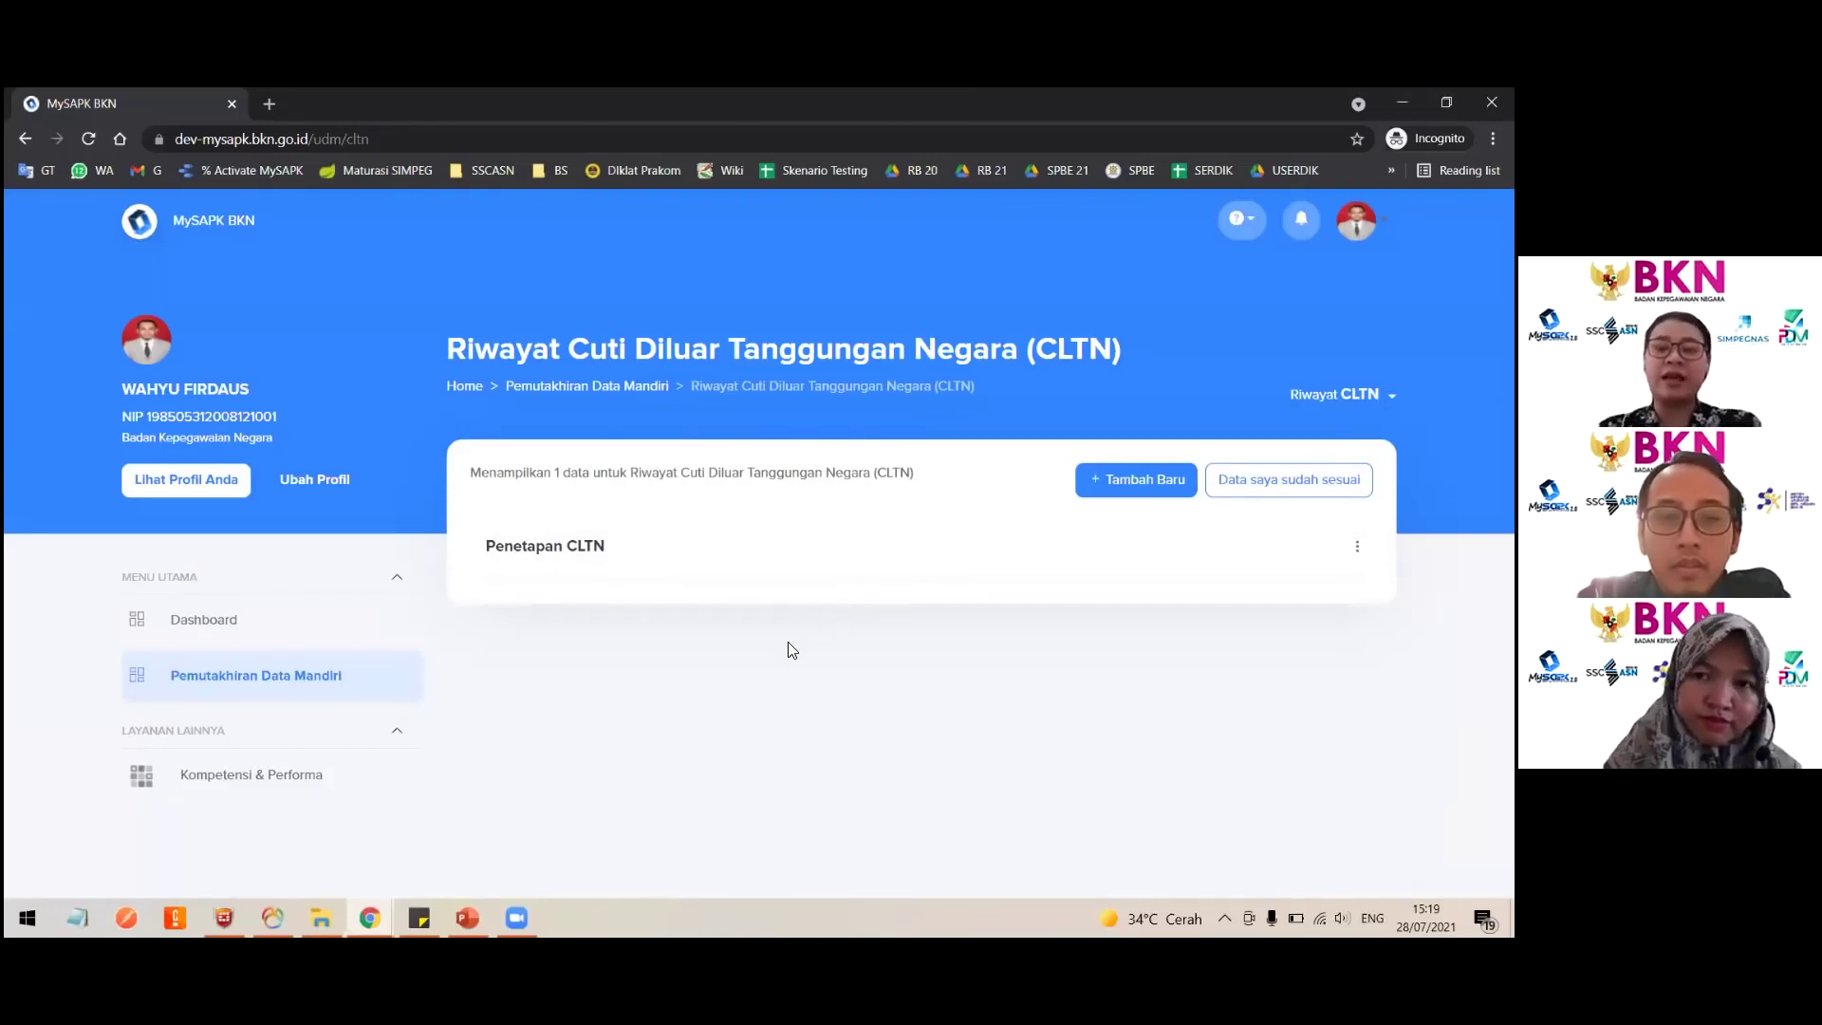
click(1289, 479)
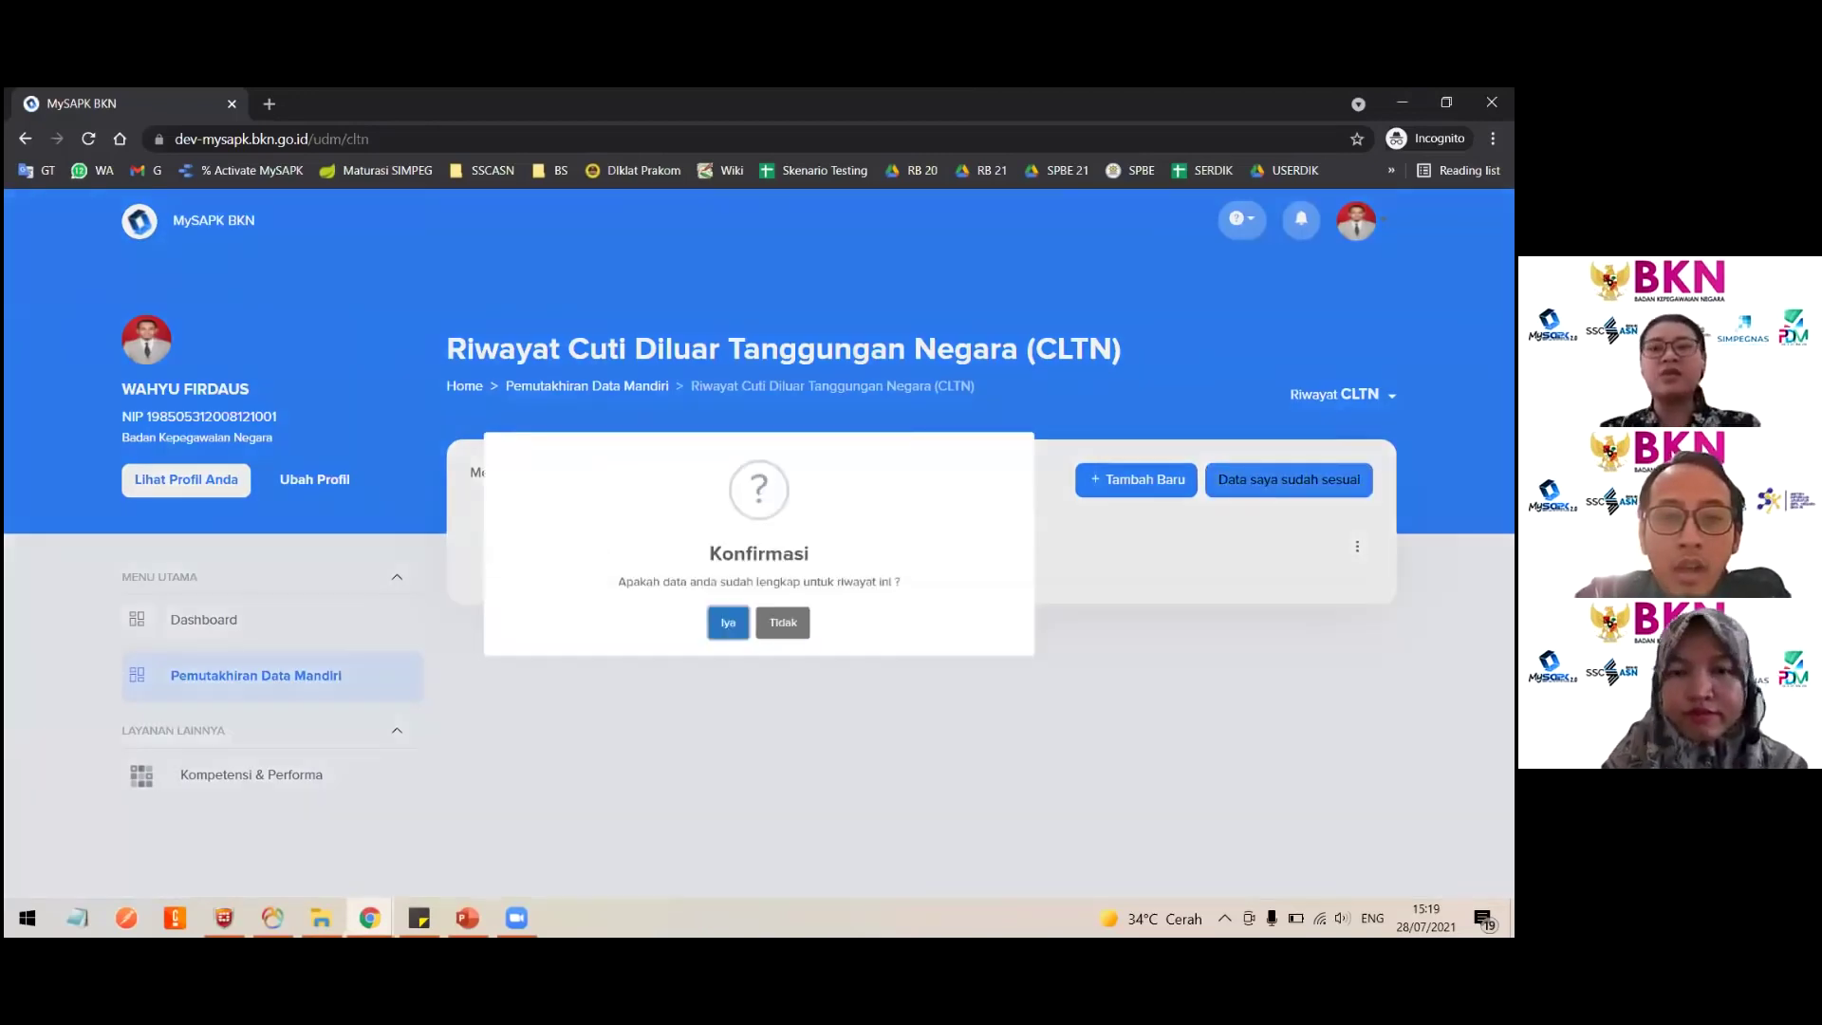
click(718, 664)
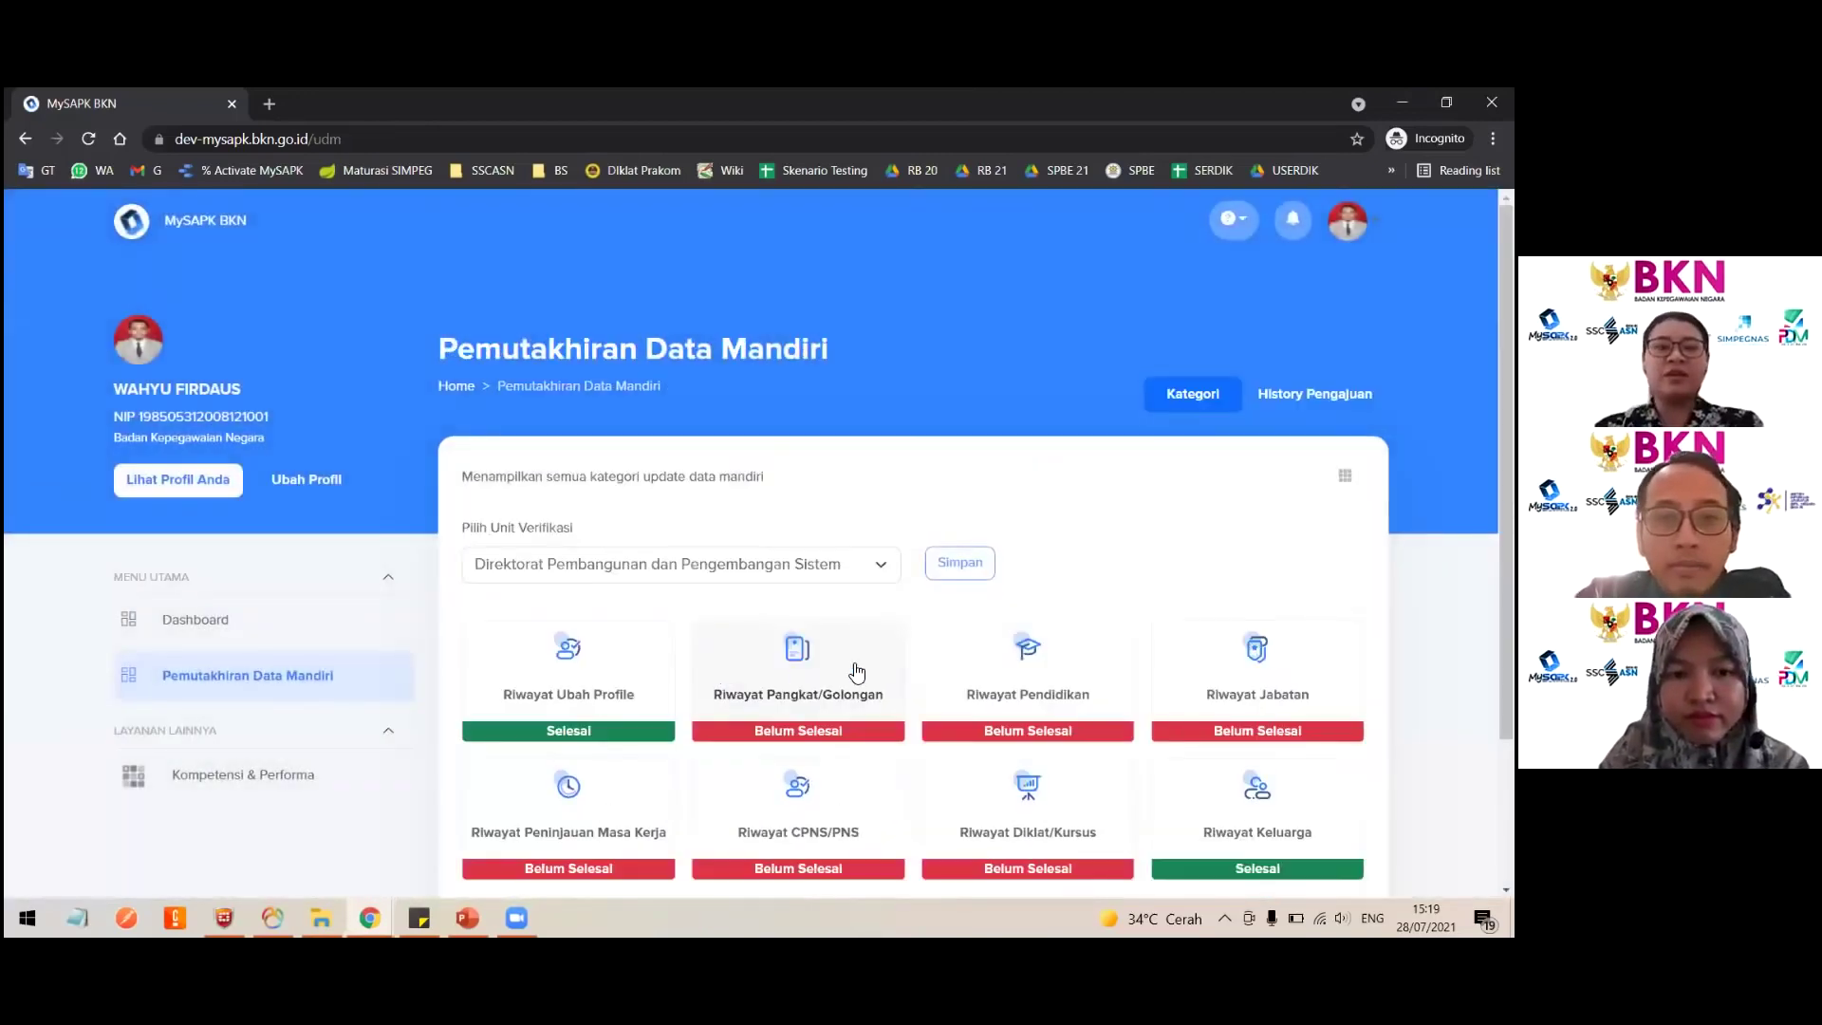
scroll(1187, 733, down, 4)
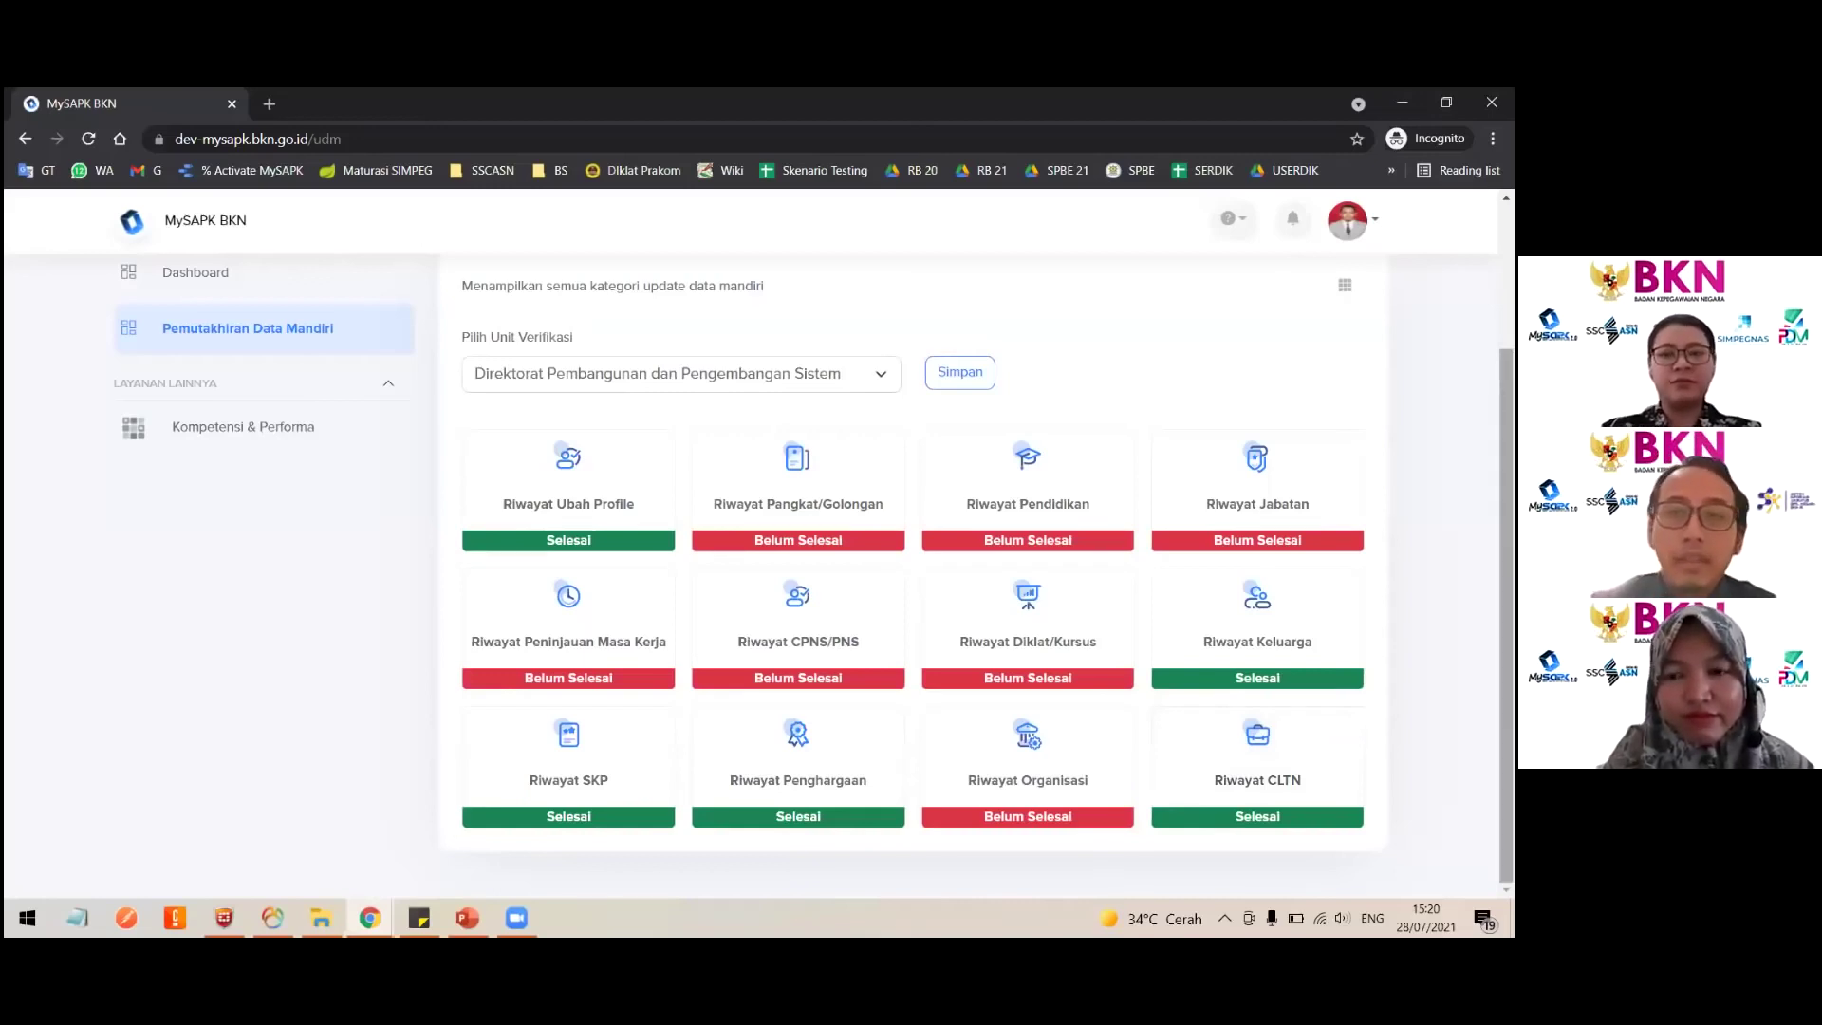
scroll(910, 541, up, 2)
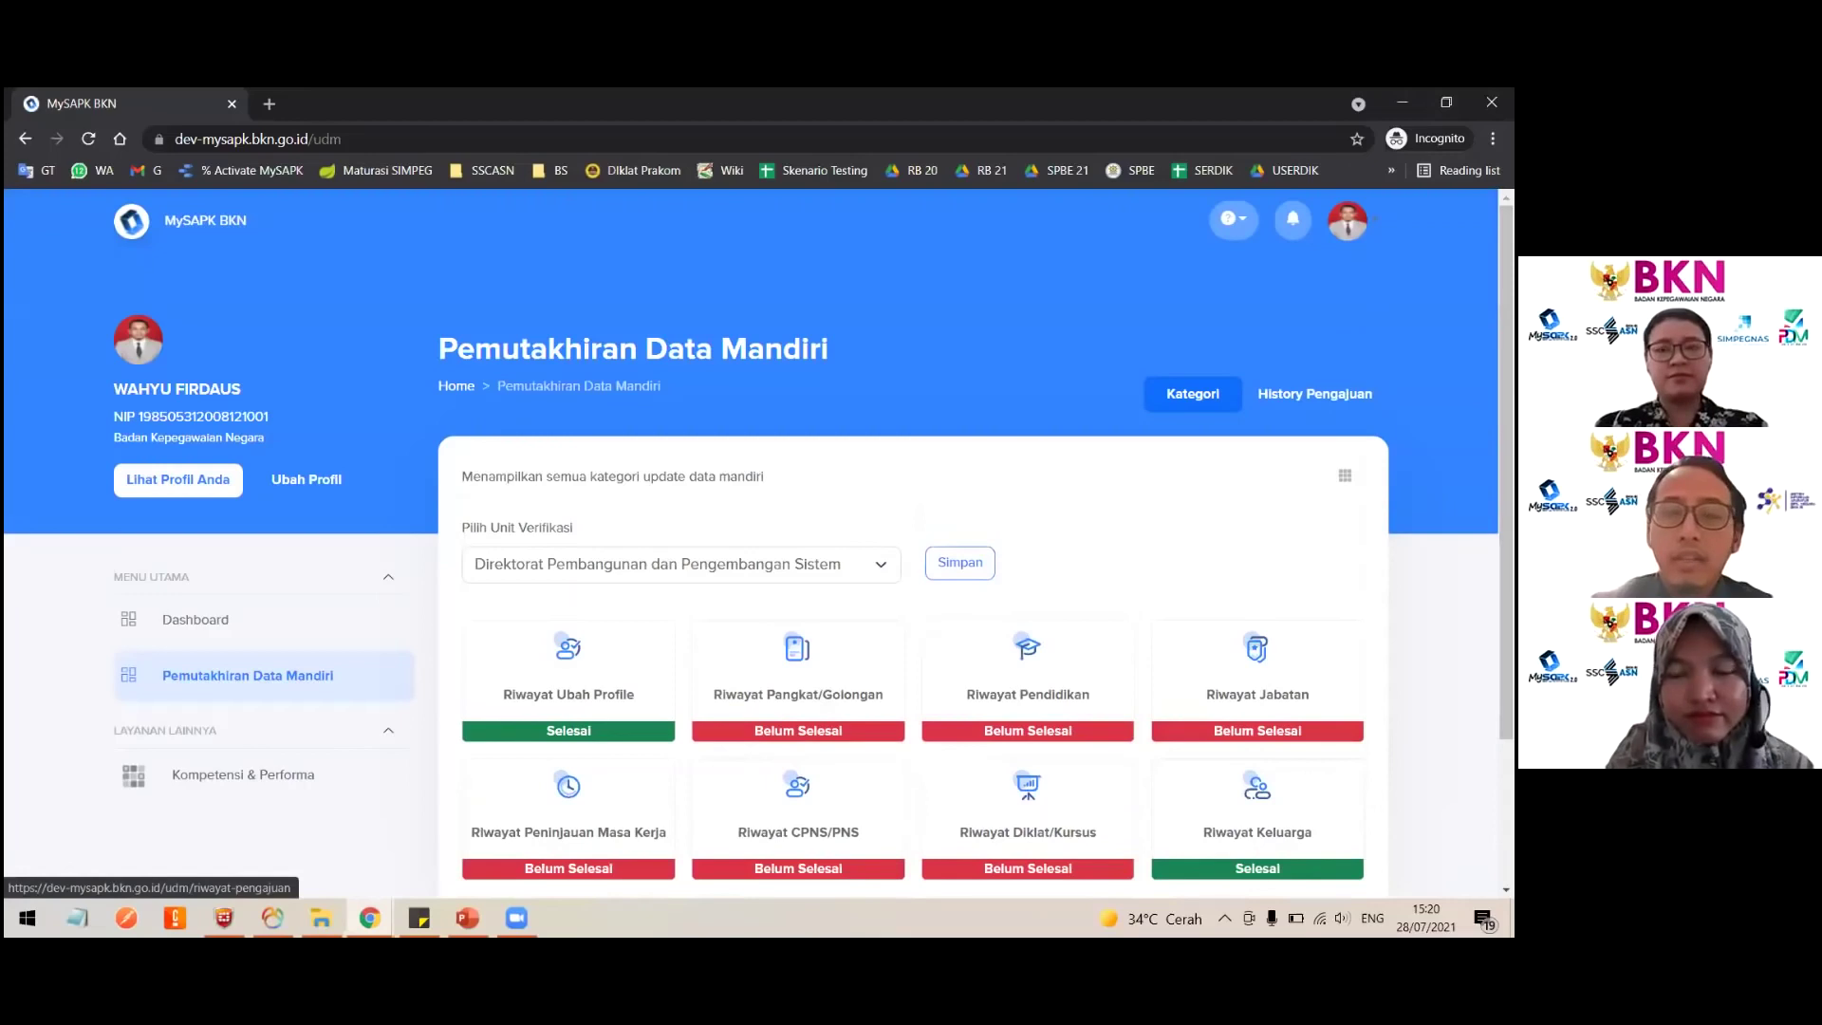
click(1314, 393)
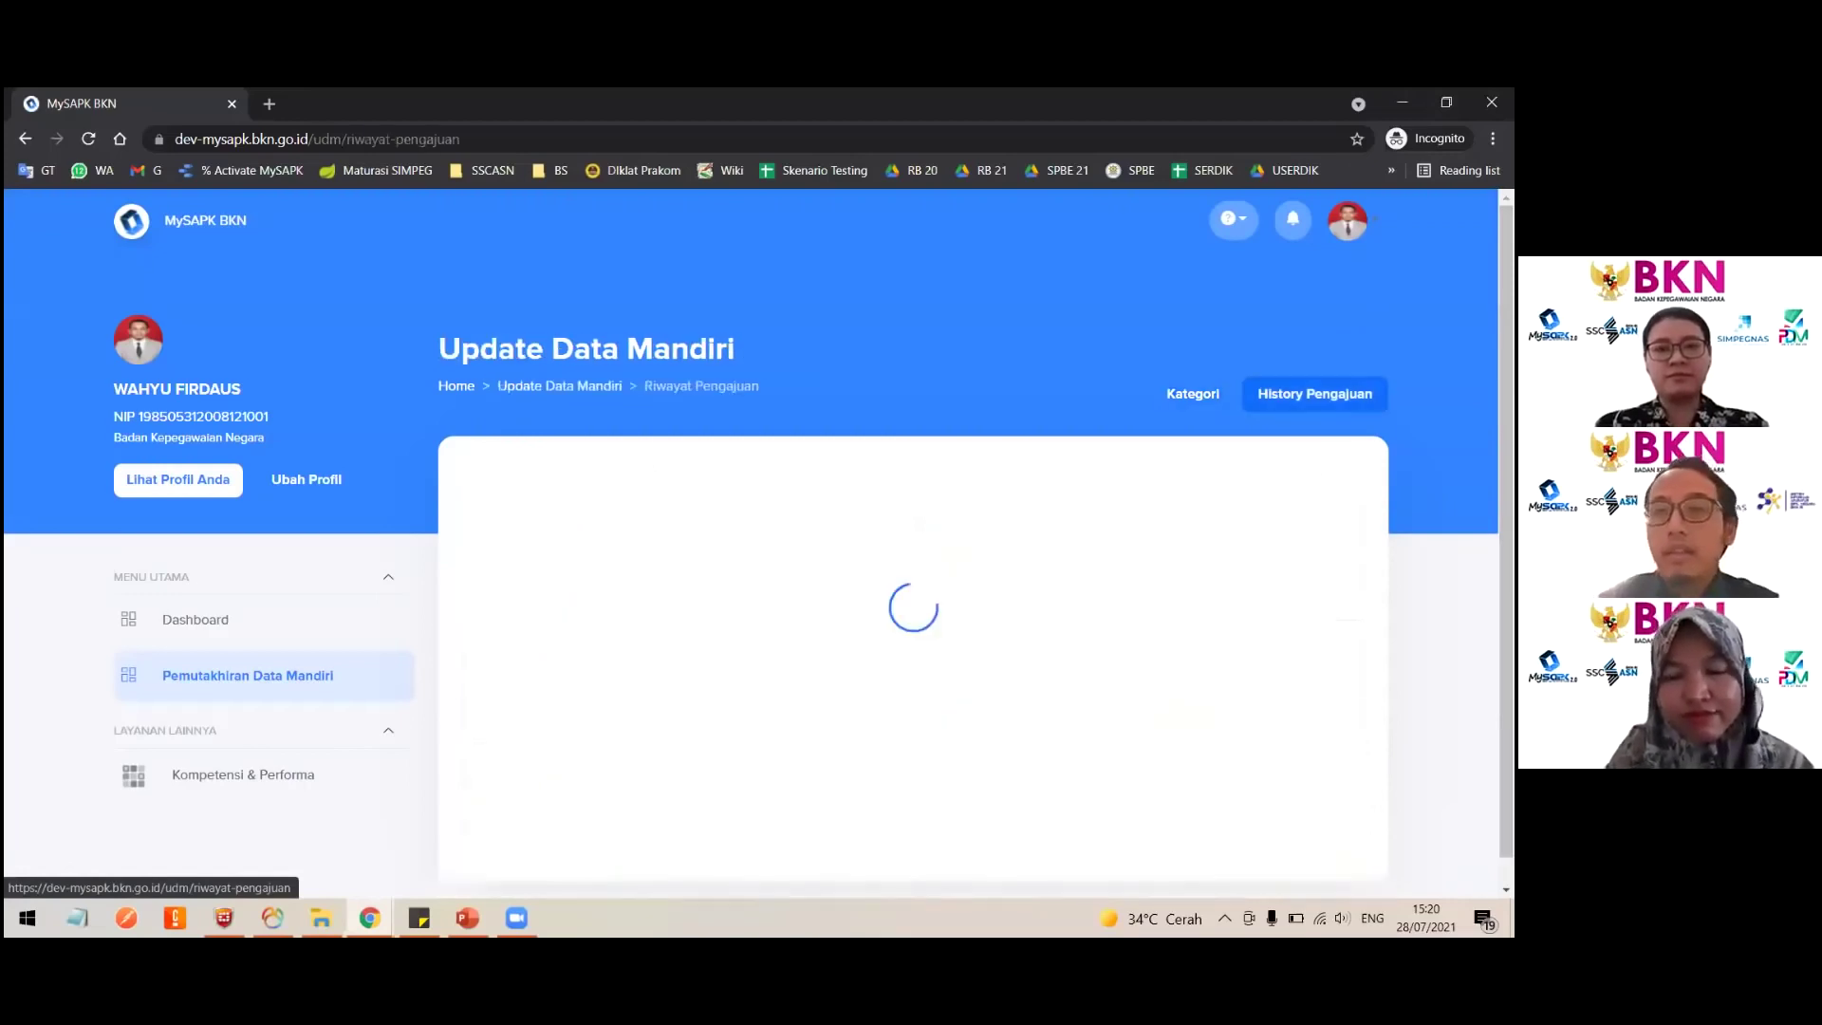
click(1217, 396)
scroll(1172, 626, down, 2)
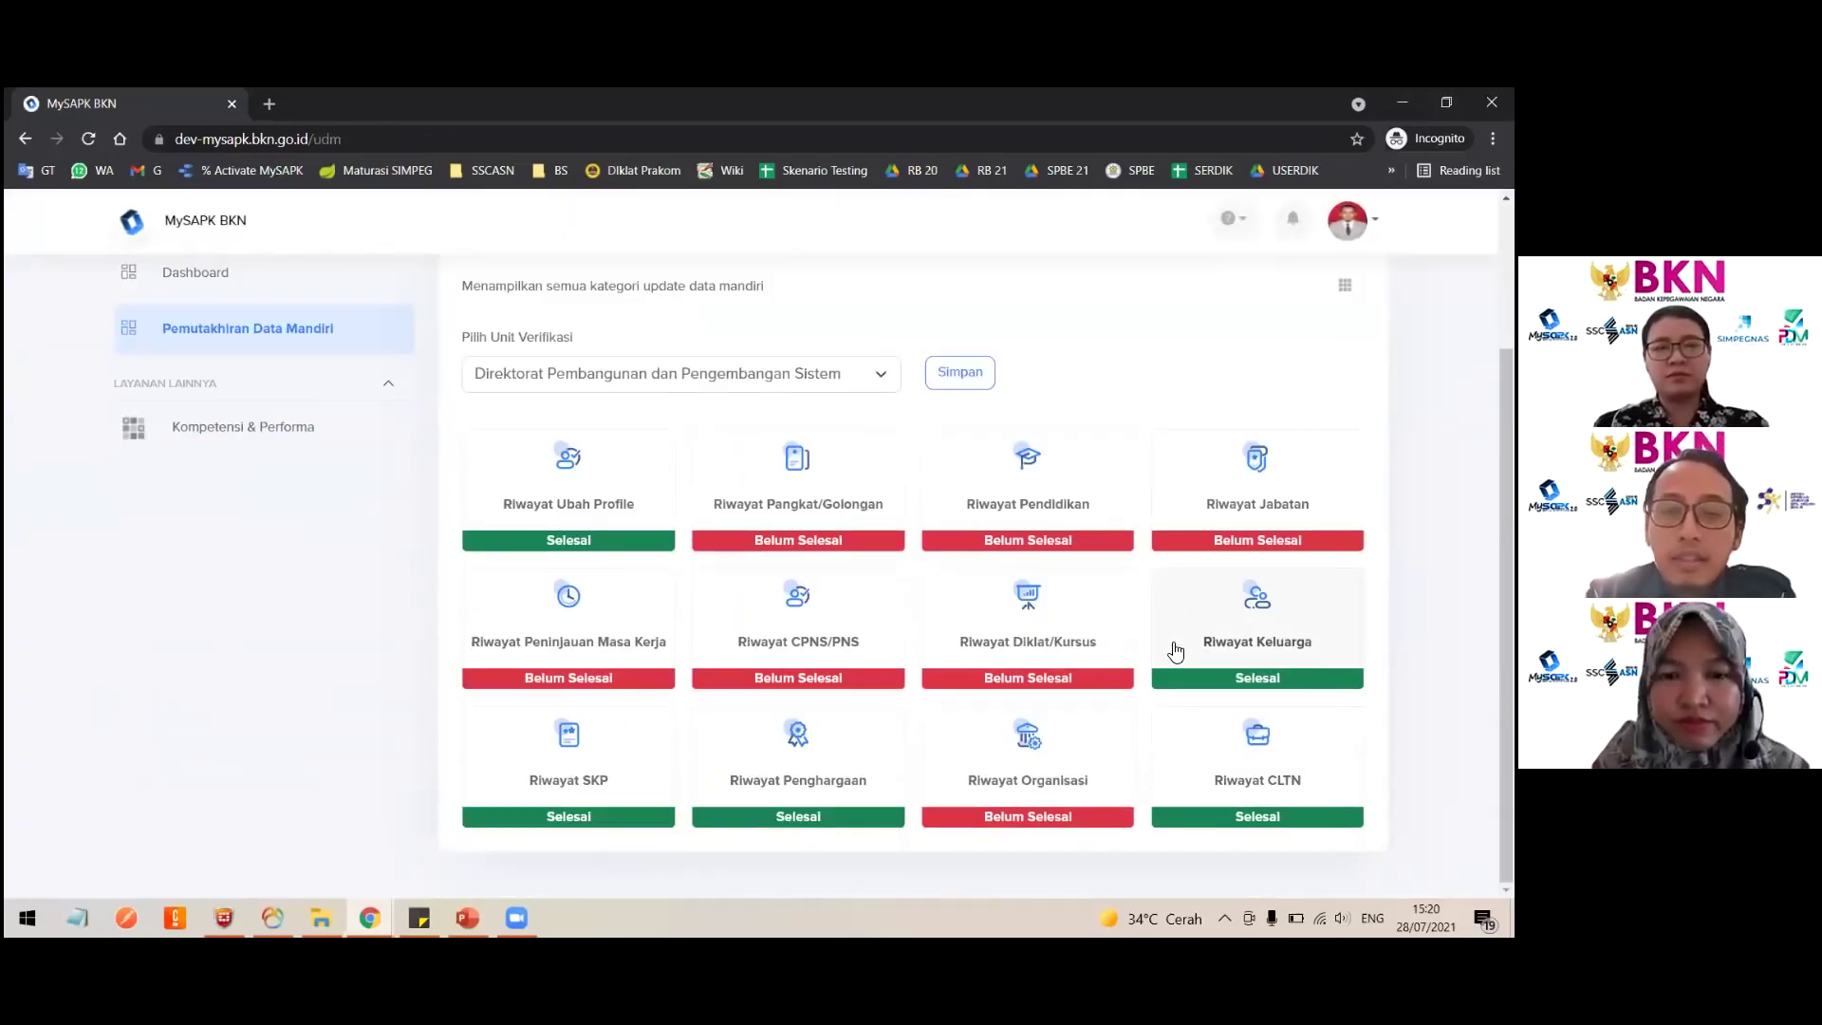
scroll(1174, 650, up, 2)
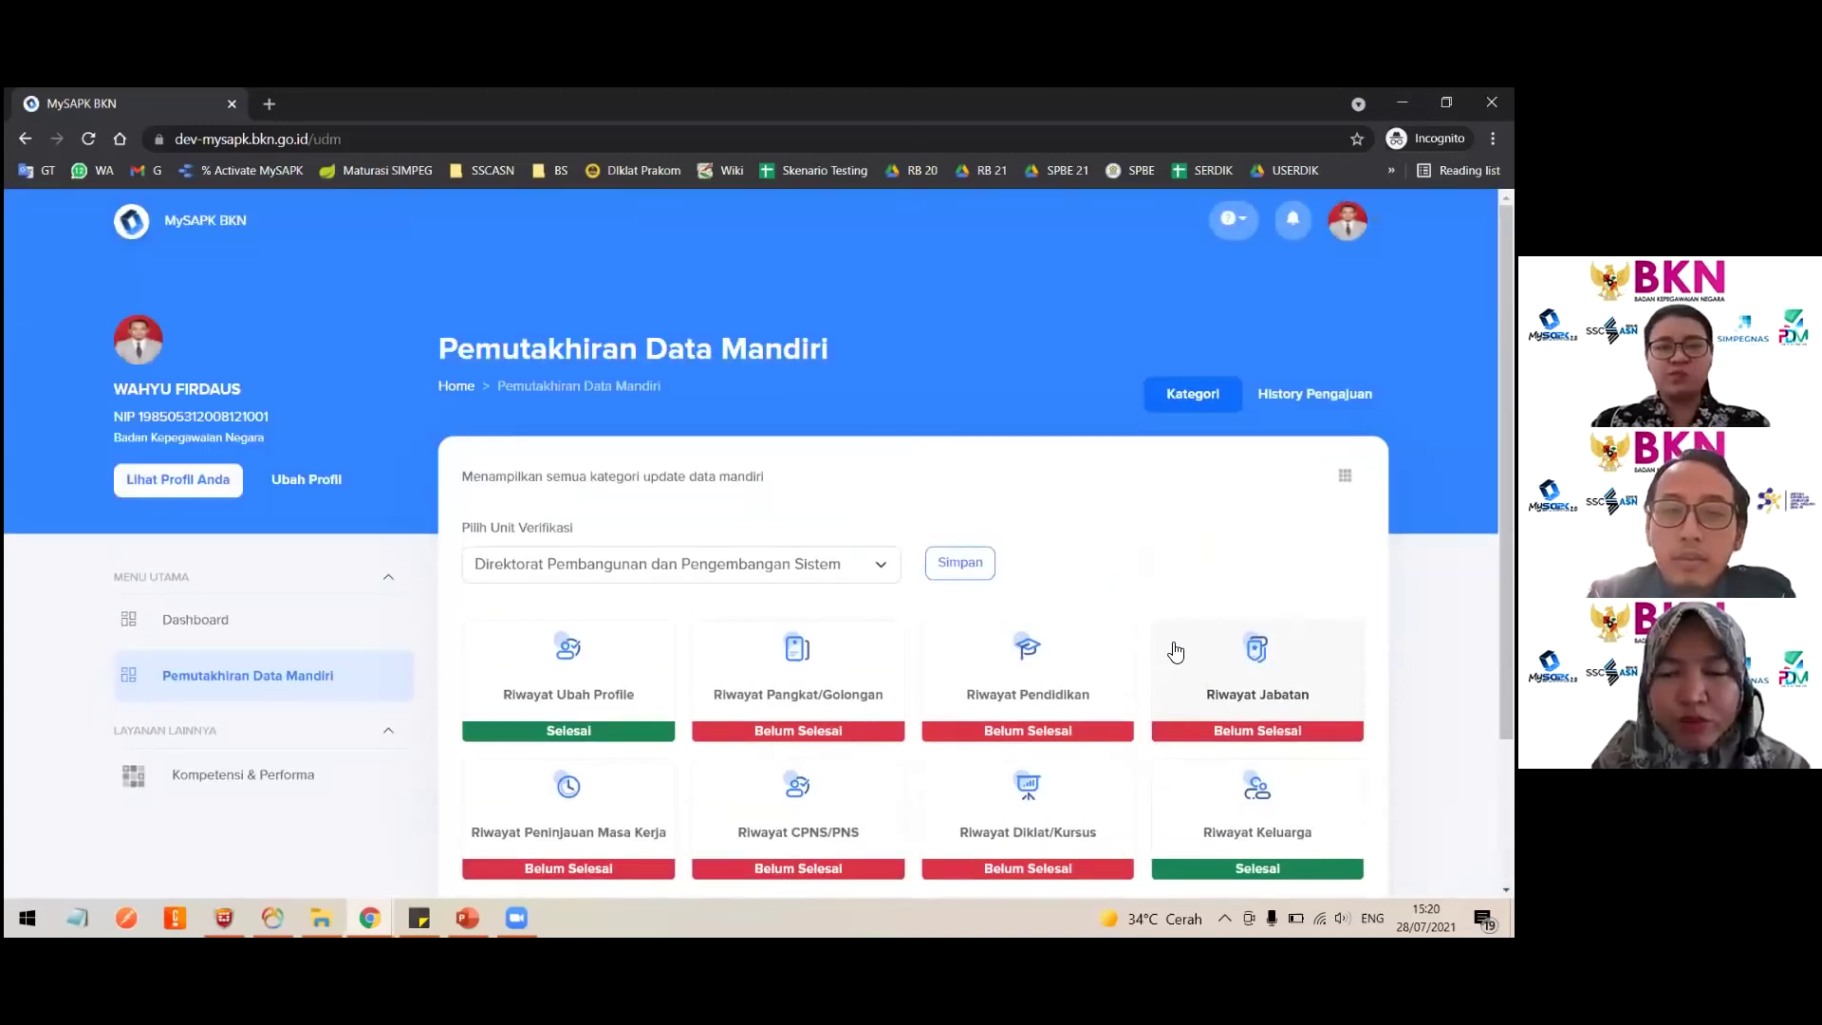
scroll(1175, 650, down, 2)
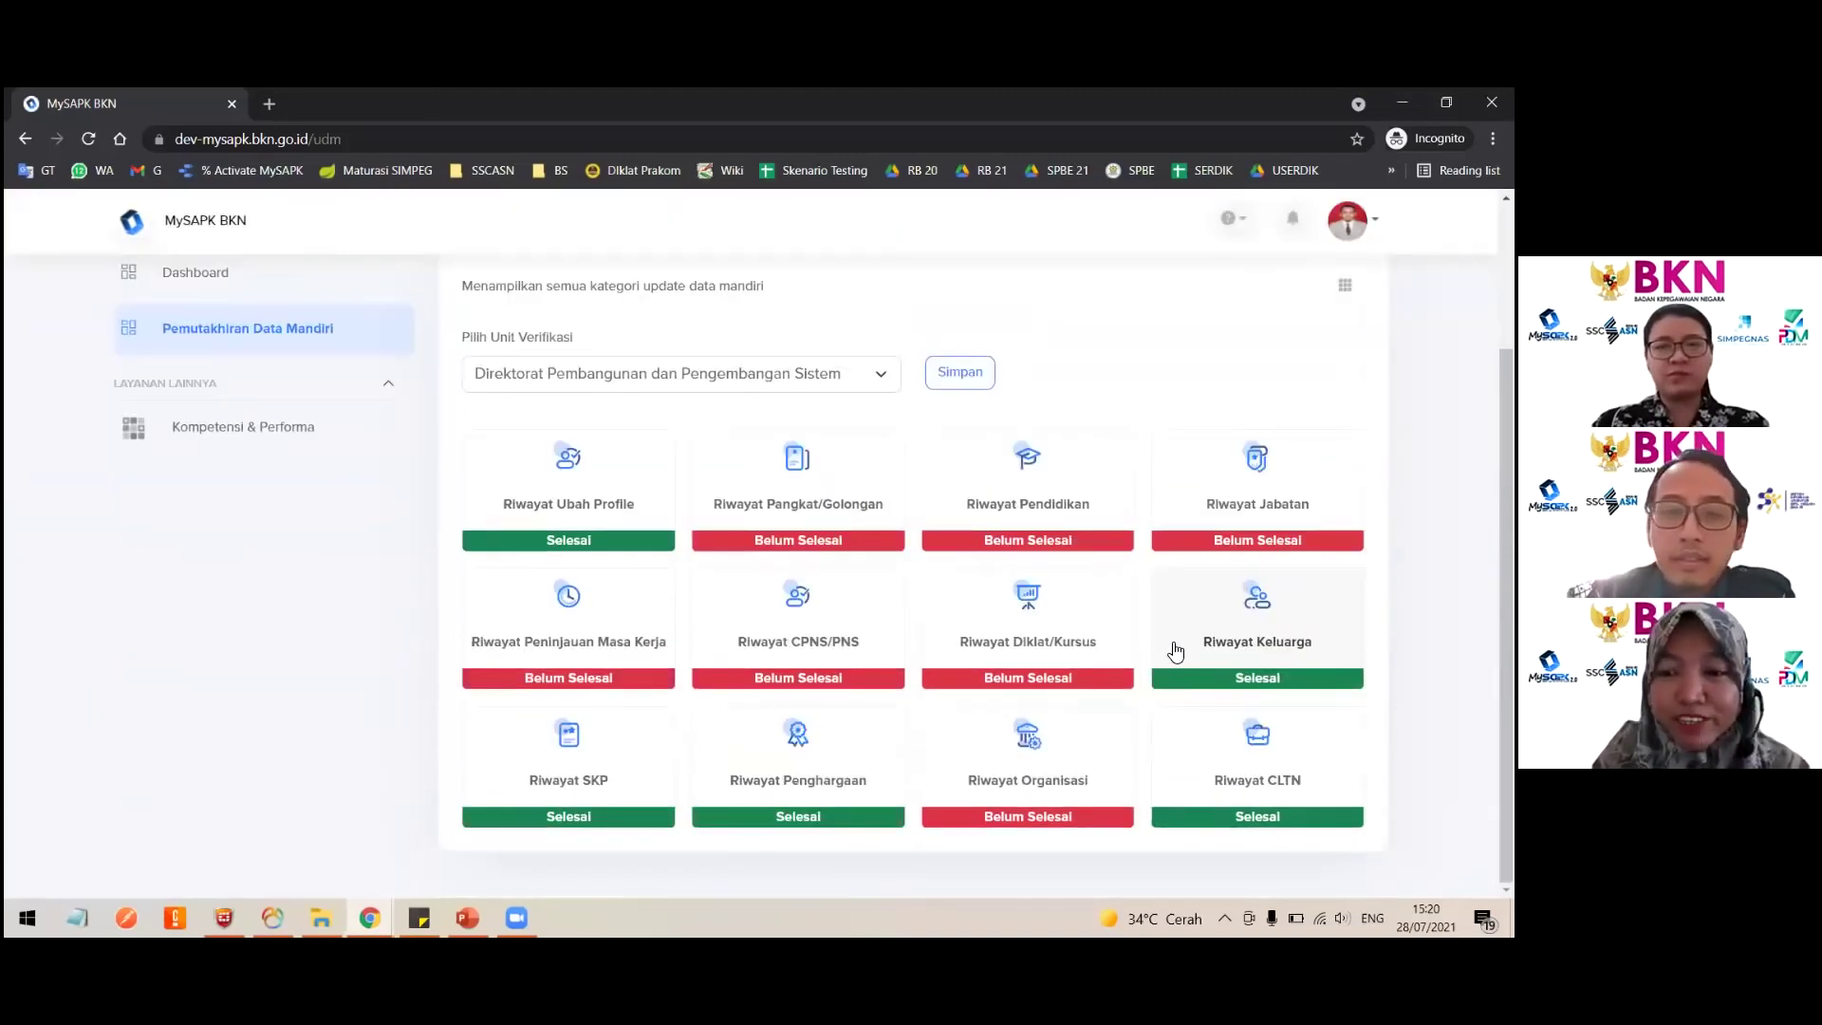
scroll(342, 347, up, 2)
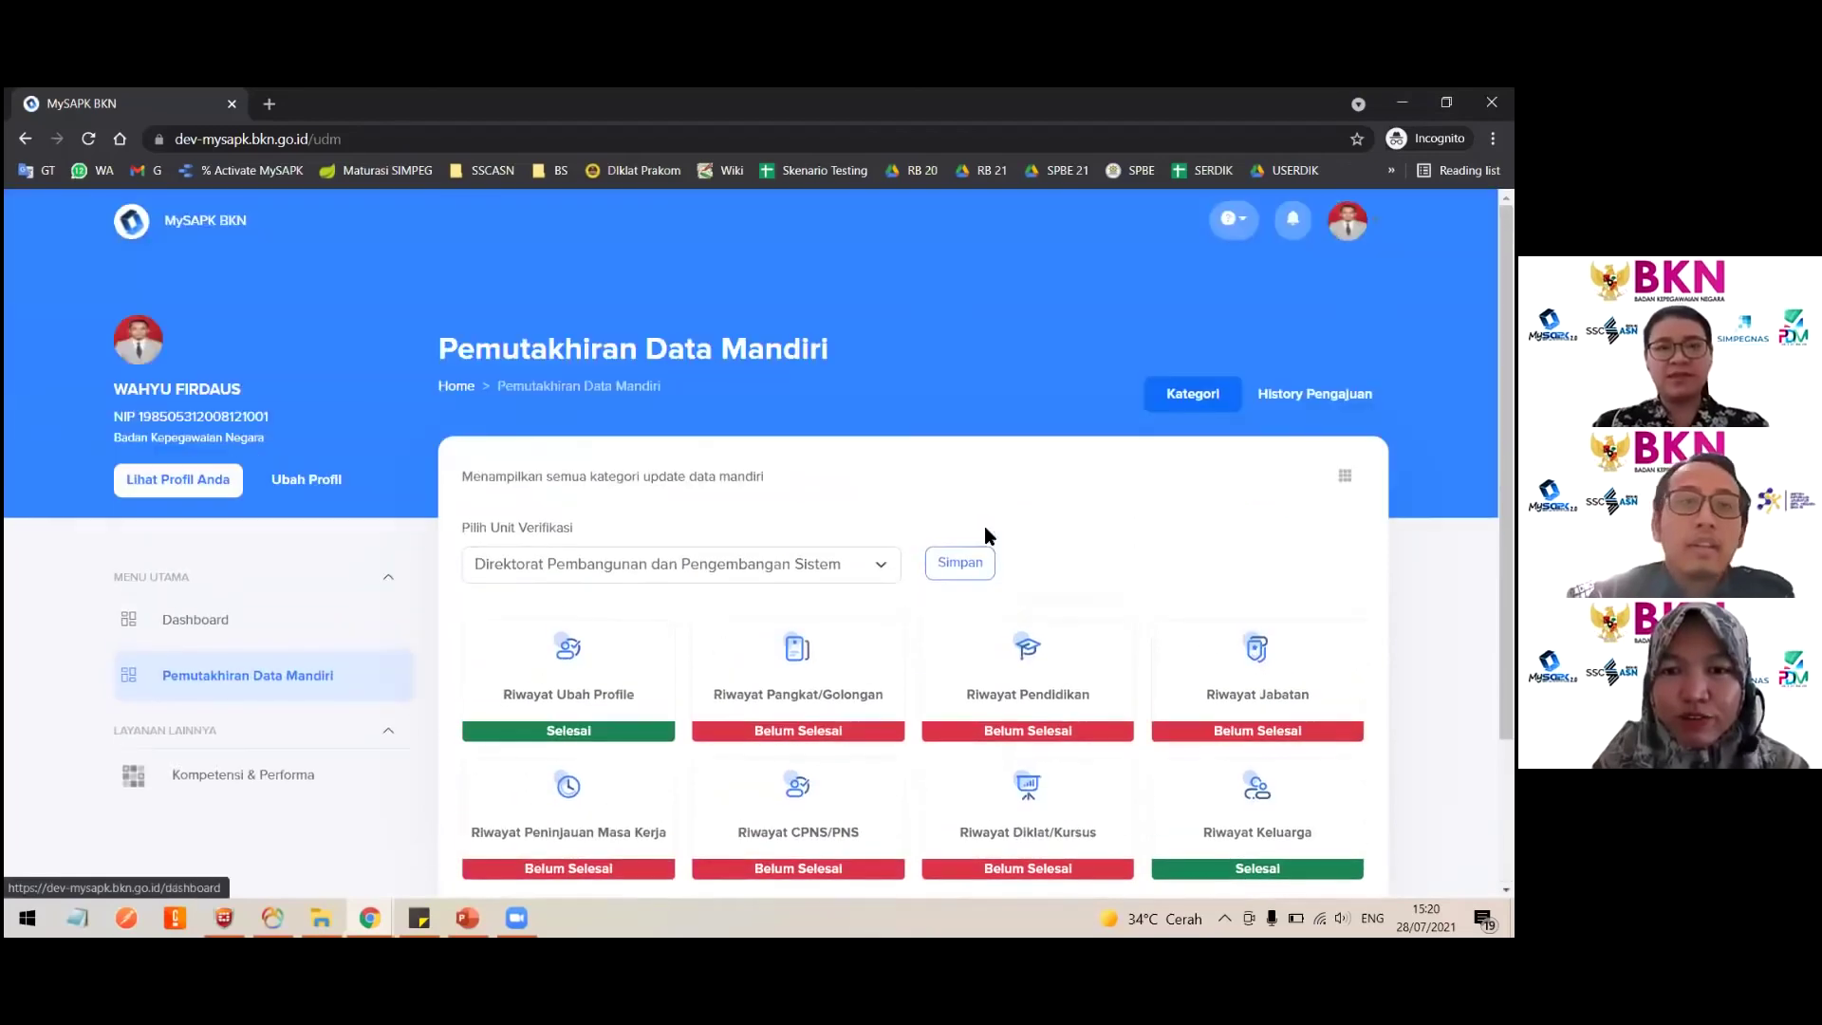
Step: Go to the Dashboard and check the Pemutakhiran Data Mandiri progress reads 5/12 Selesai
click(215, 624)
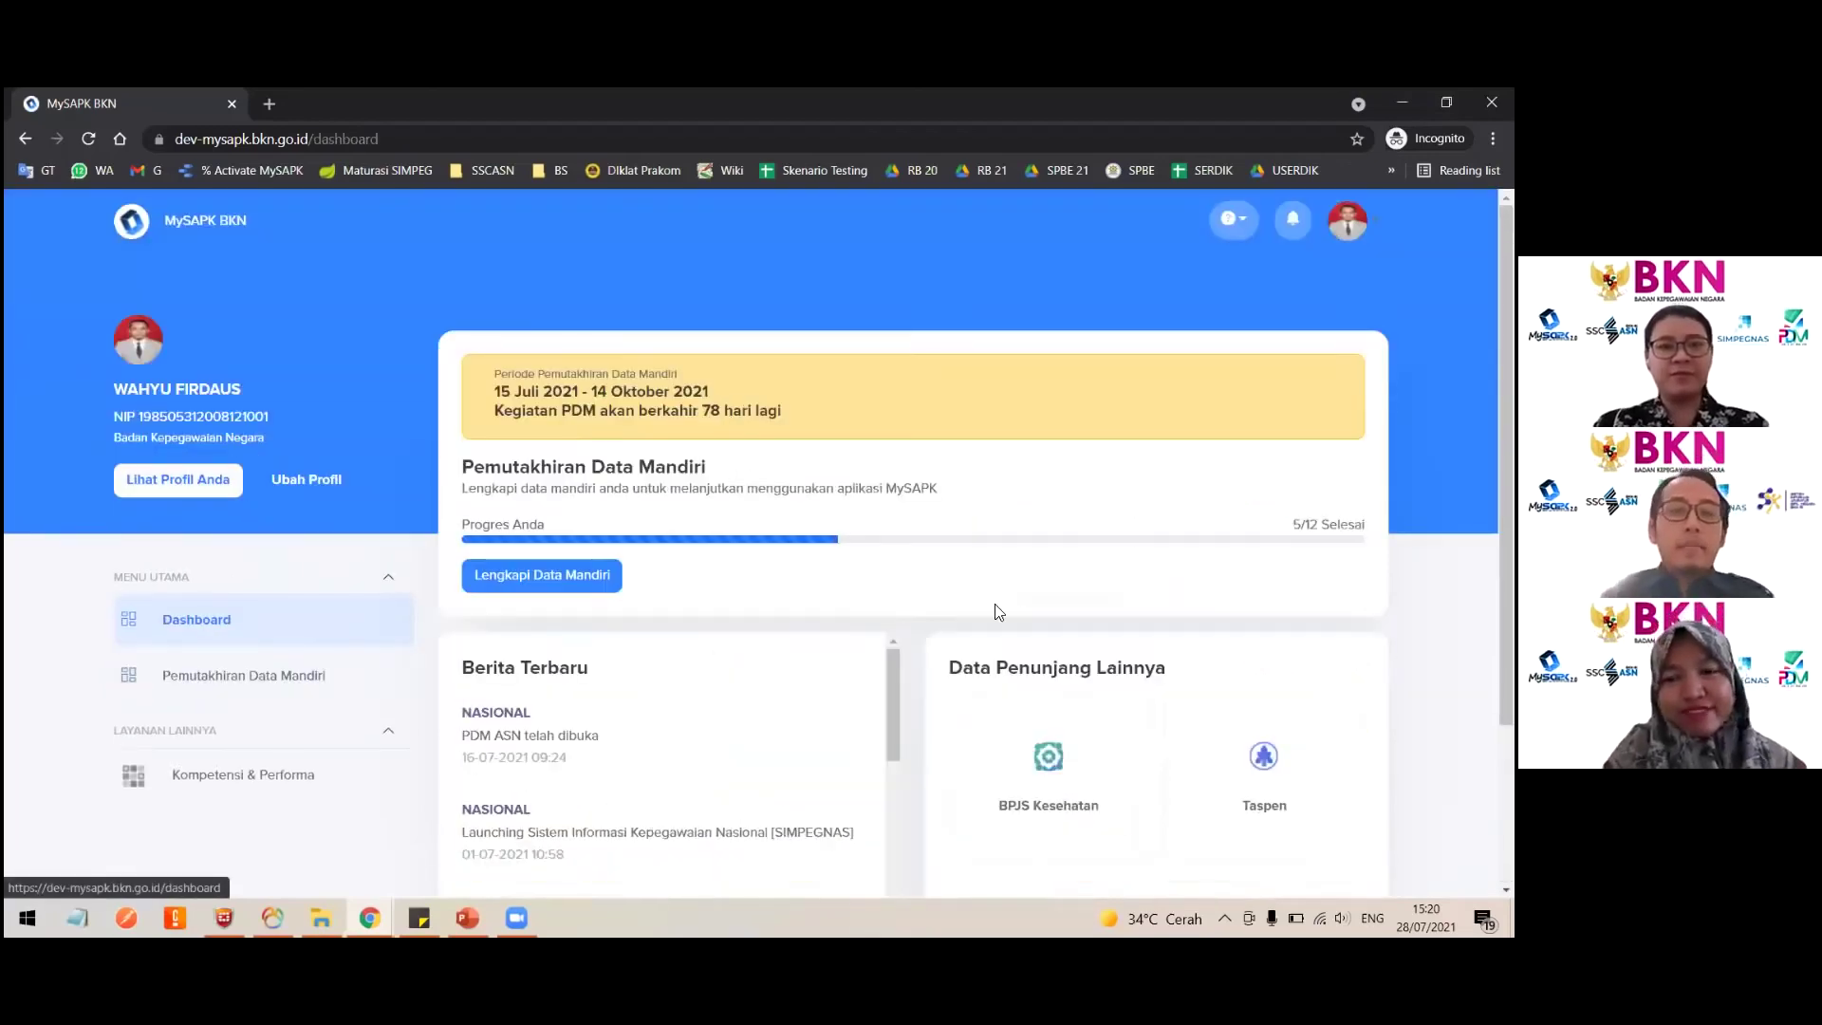
scroll(698, 618, down, 2)
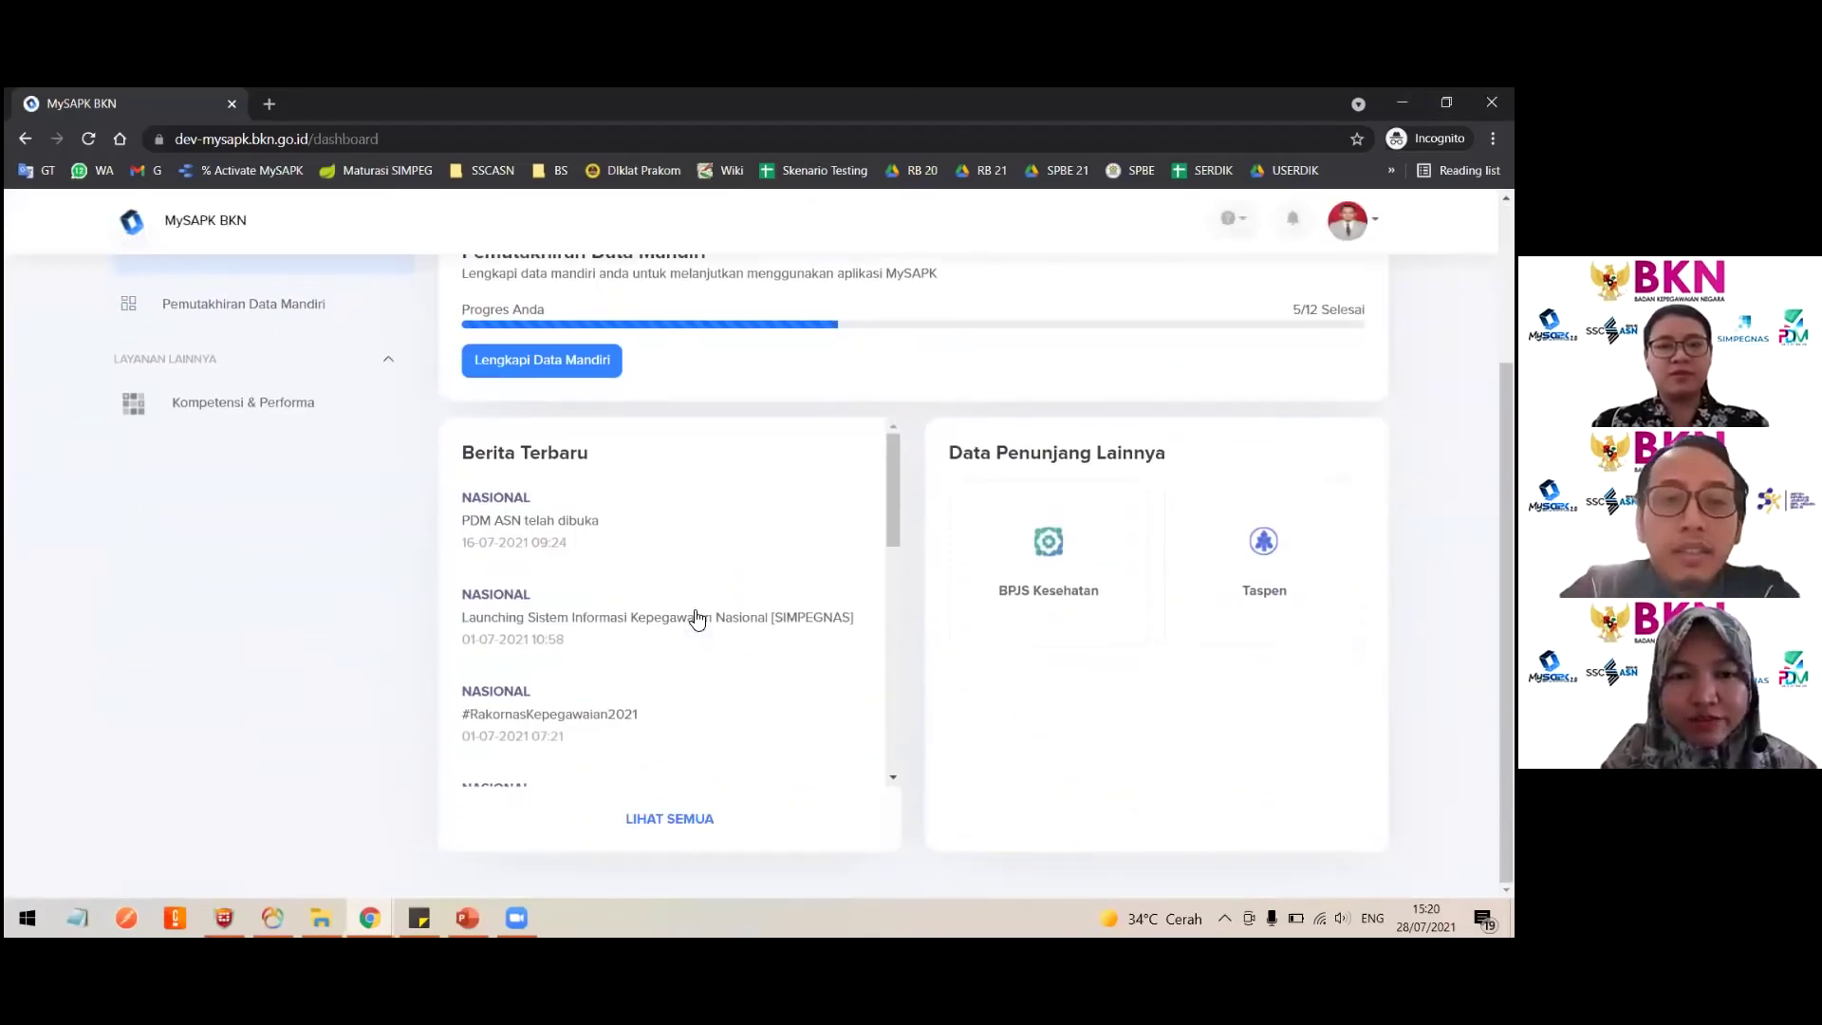
scroll(696, 619, up, 2)
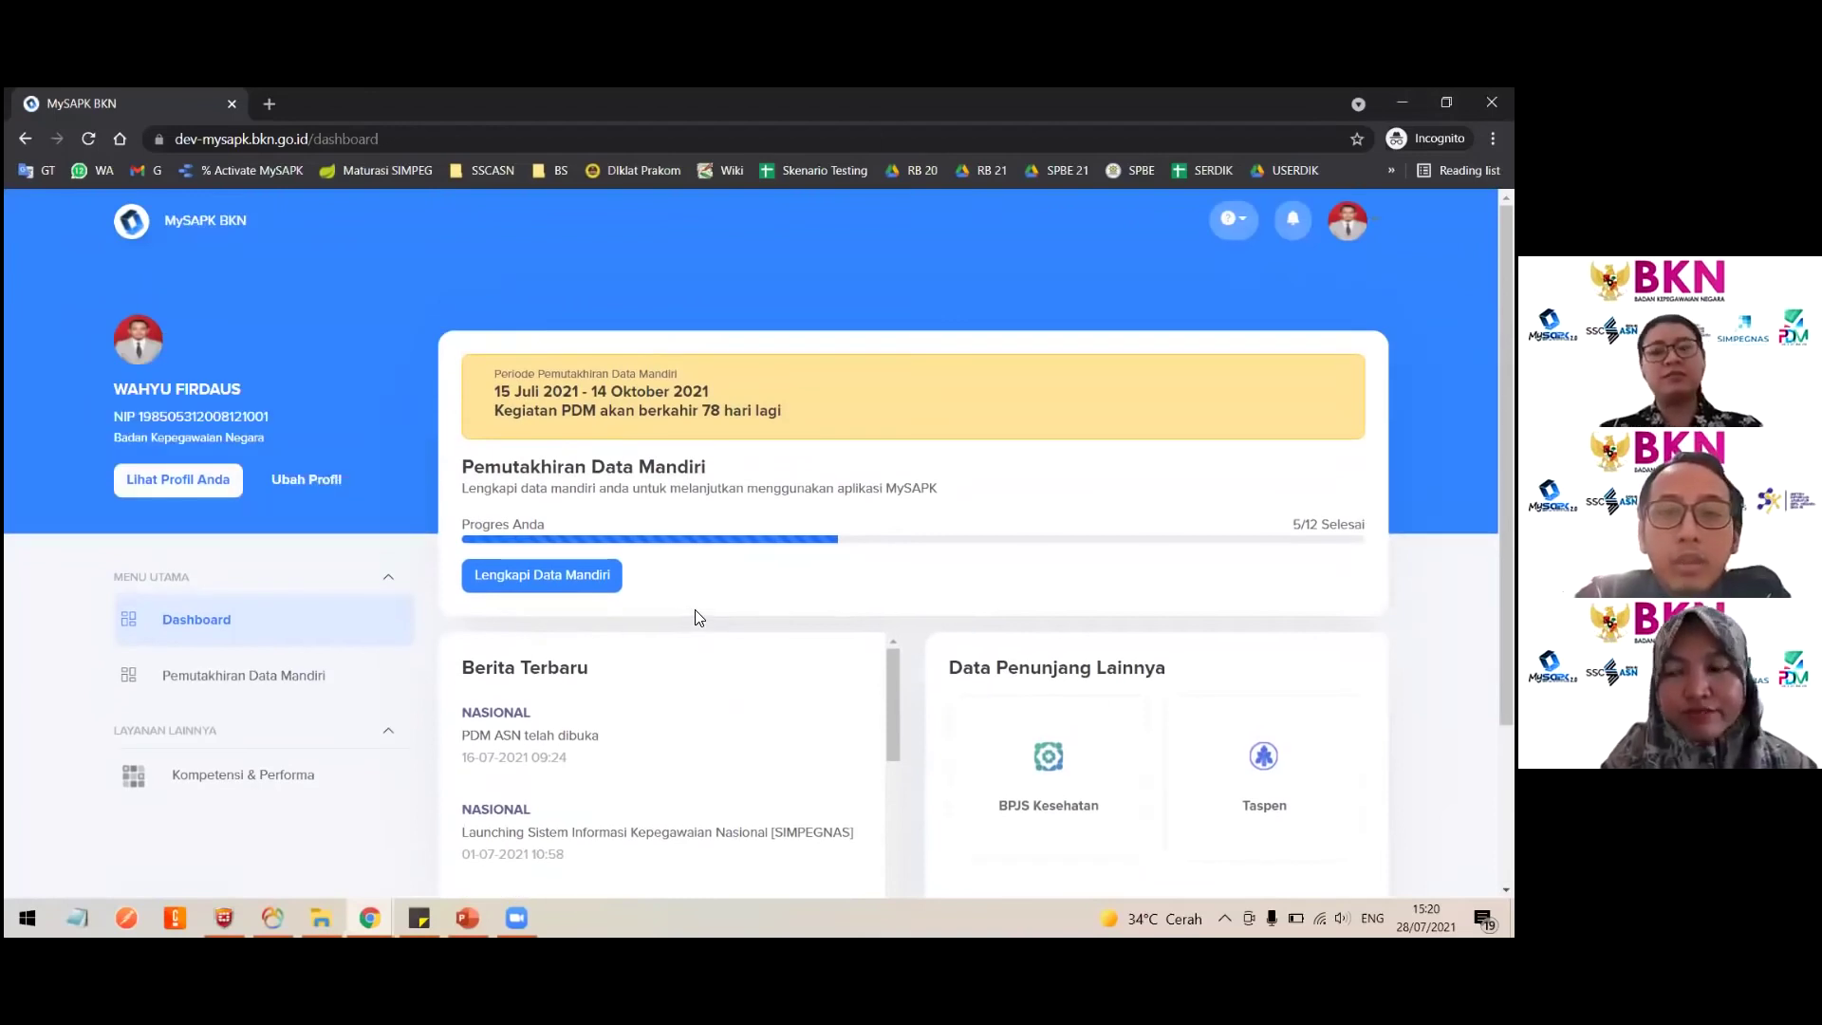